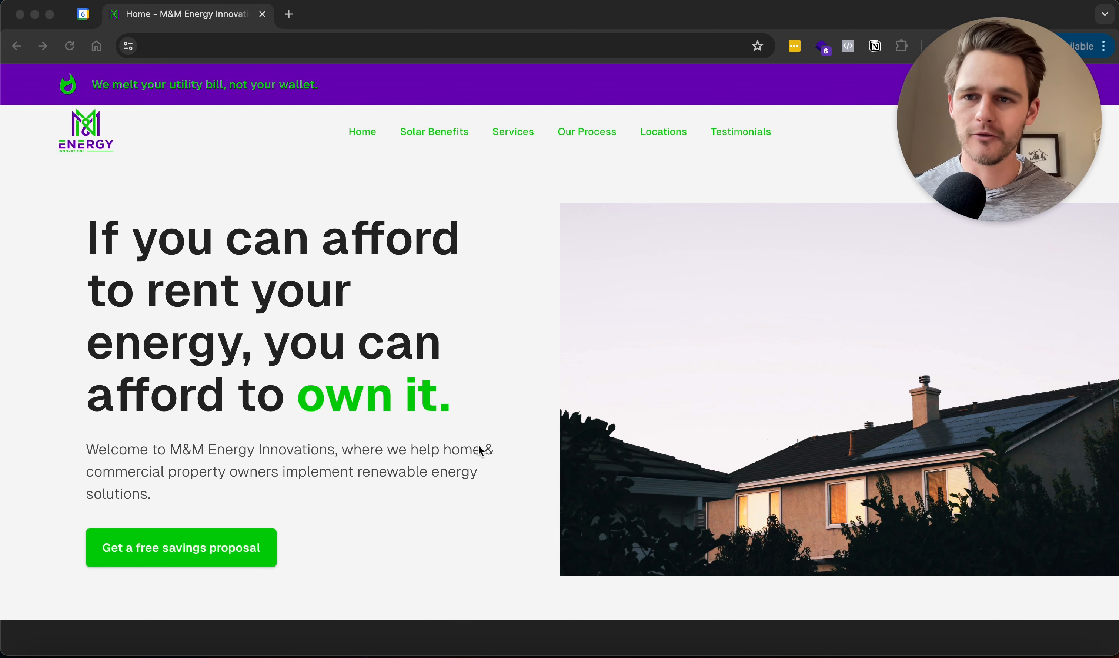
Open Apple's website in a new browser tab, hide the bookmarks bar and look over the home page.
left_click(291, 15)
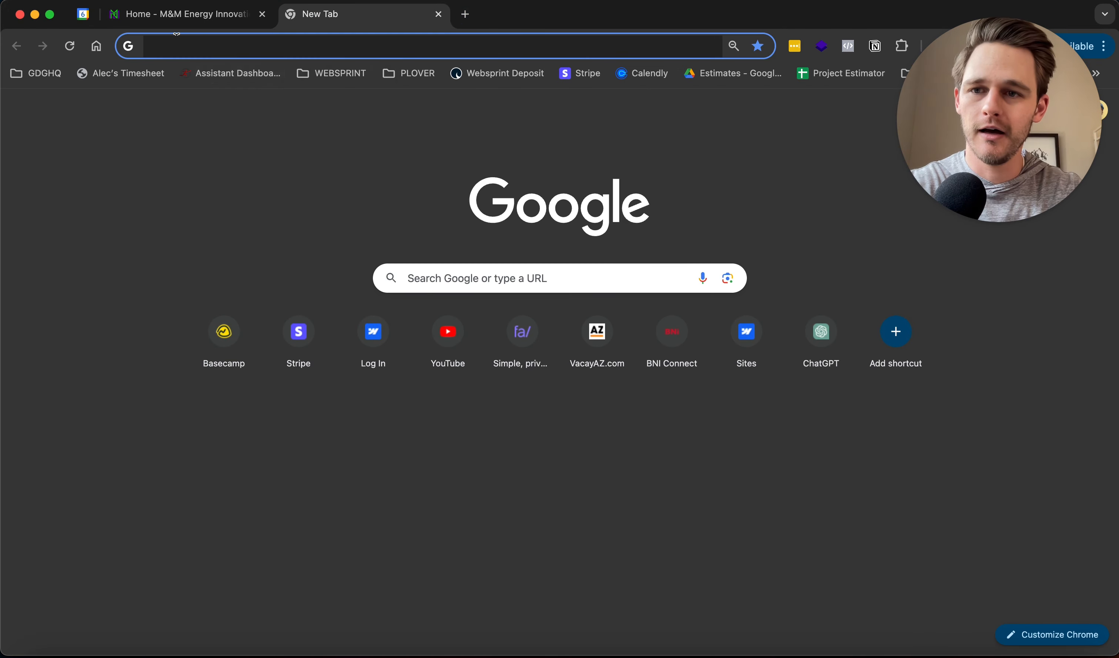
type("appl")
key("Return")
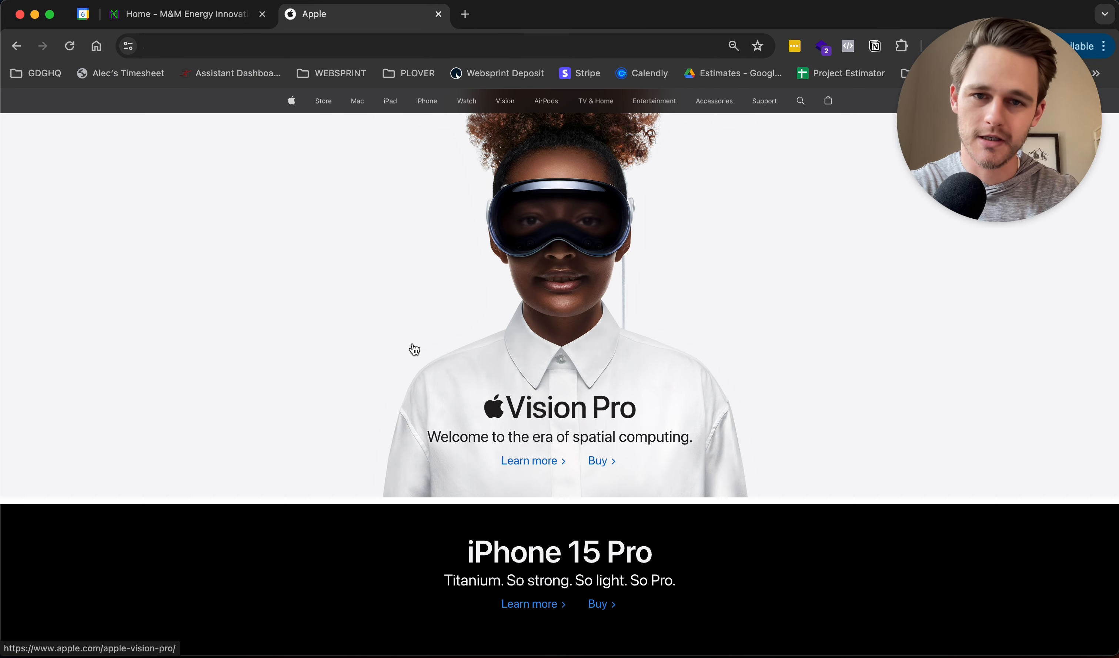
key("super+shift+b")
scroll(469, 278, "down", 5)
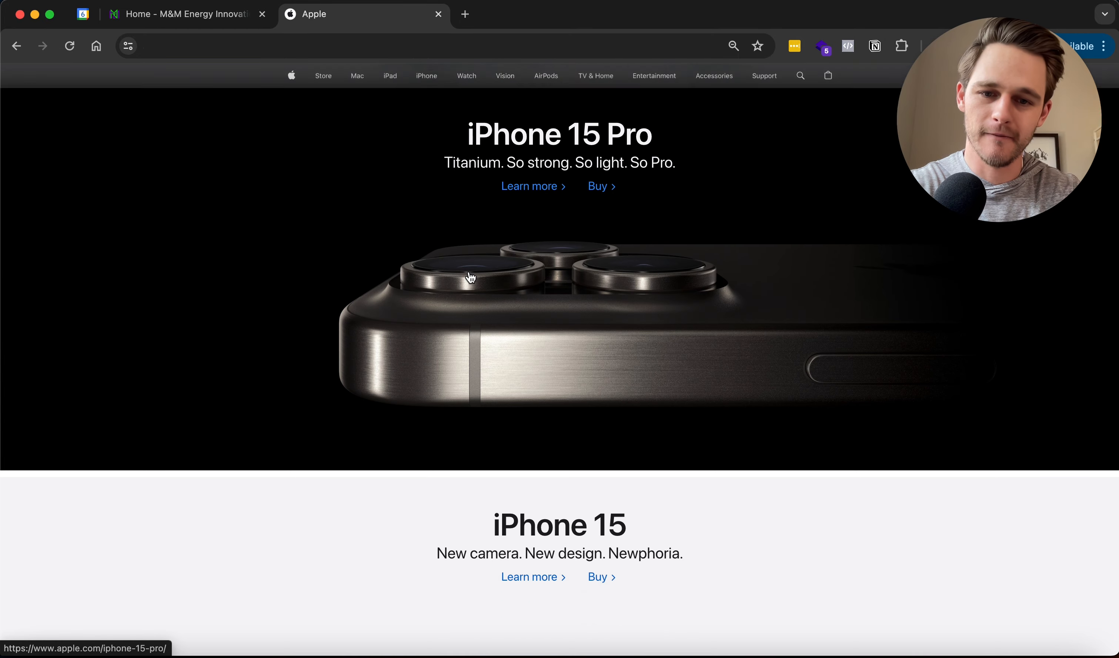
scroll(470, 278, "up", 5)
scroll(470, 278, "down", 1)
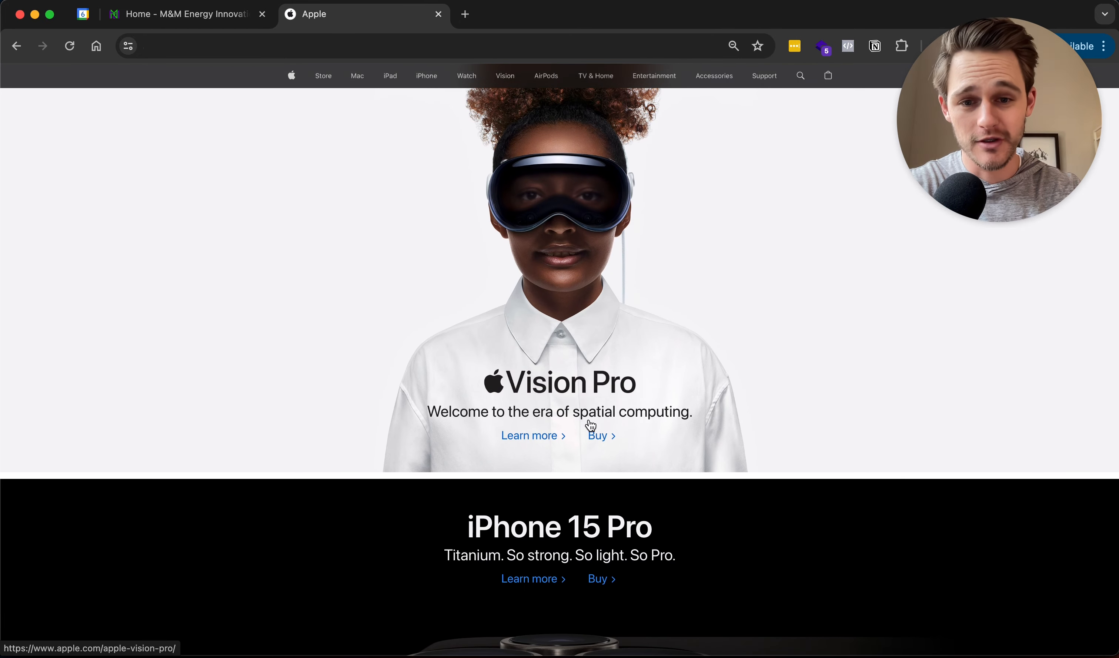
Open the Apple Vision Pro page, reset the page zoom to default and examine its sections down to Entertainment.
left_click(524, 432)
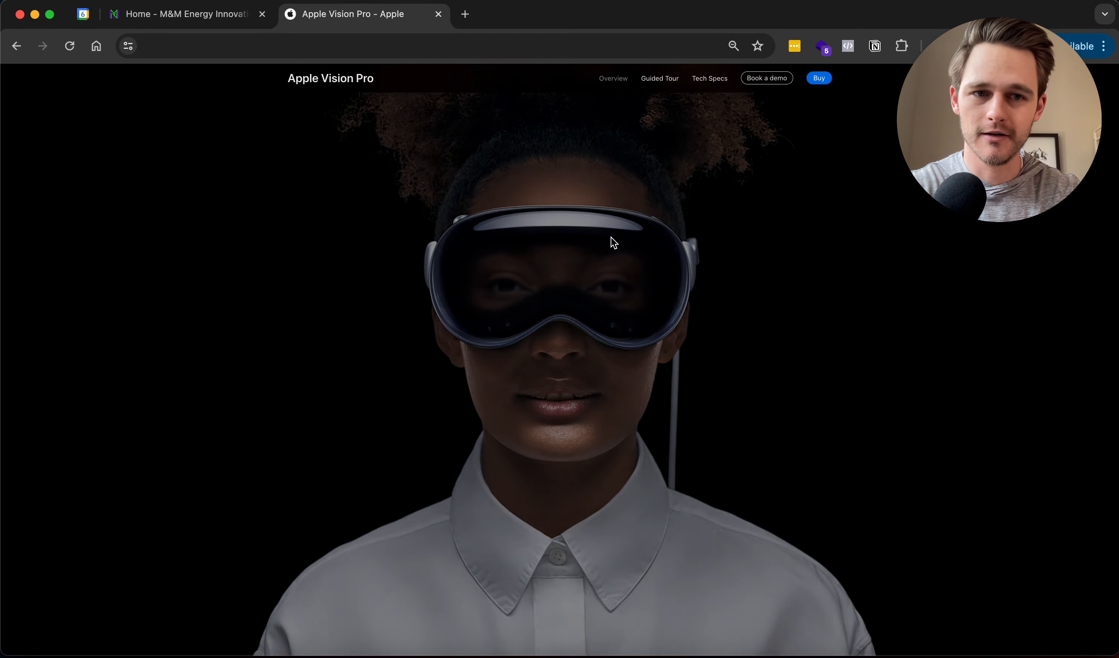
key("super+0")
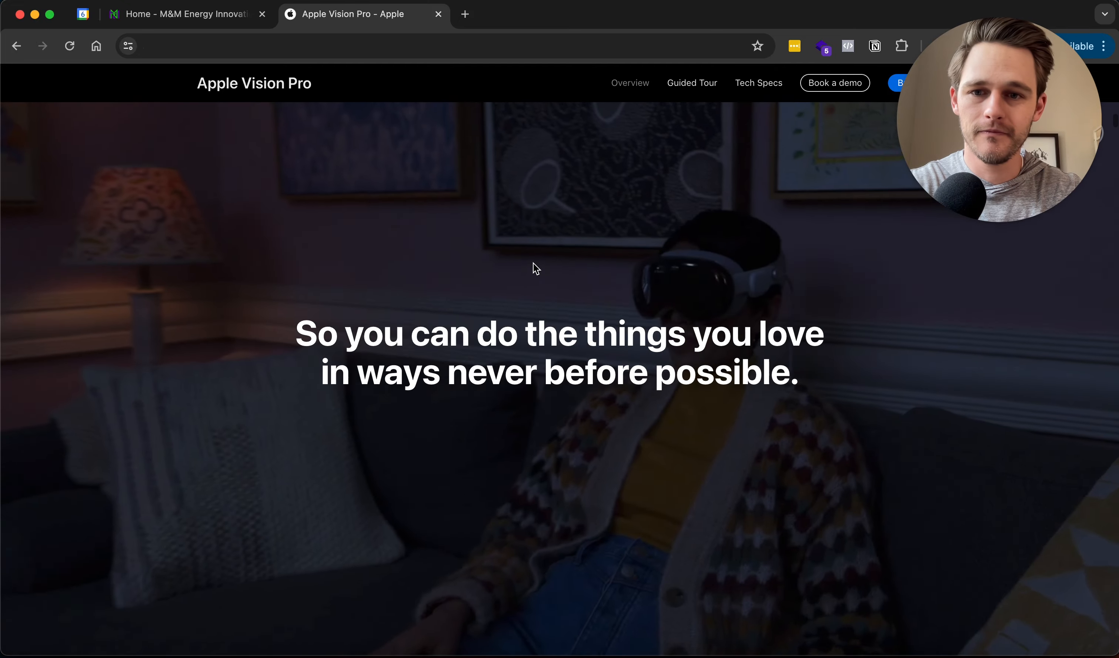
scroll(534, 263, "down", 10)
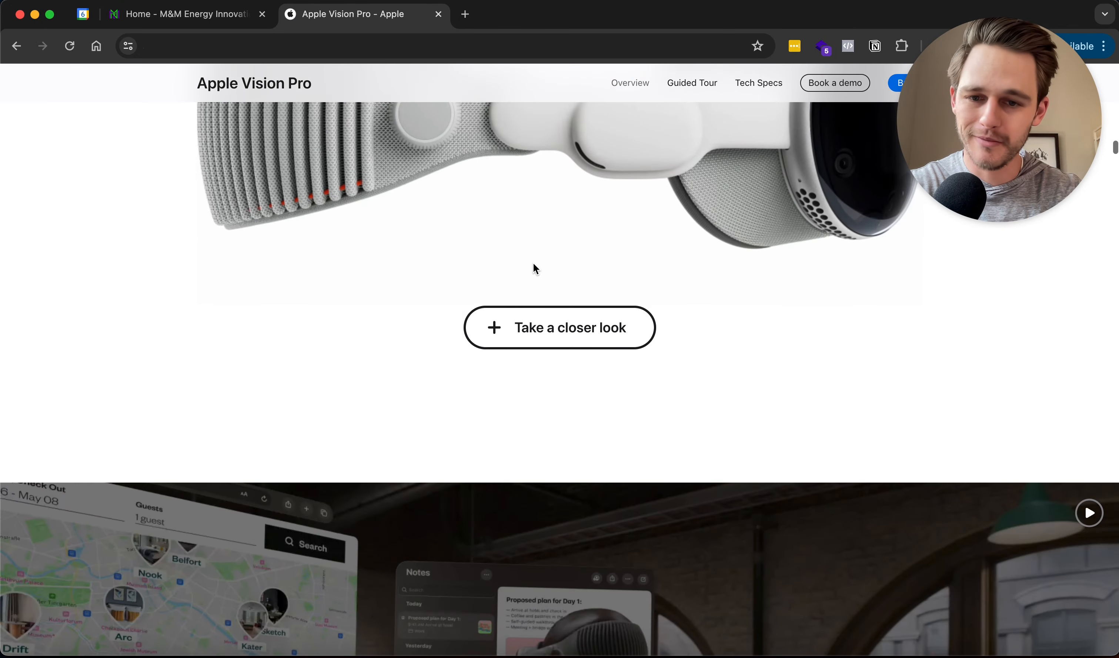
scroll(534, 261, "down", 8)
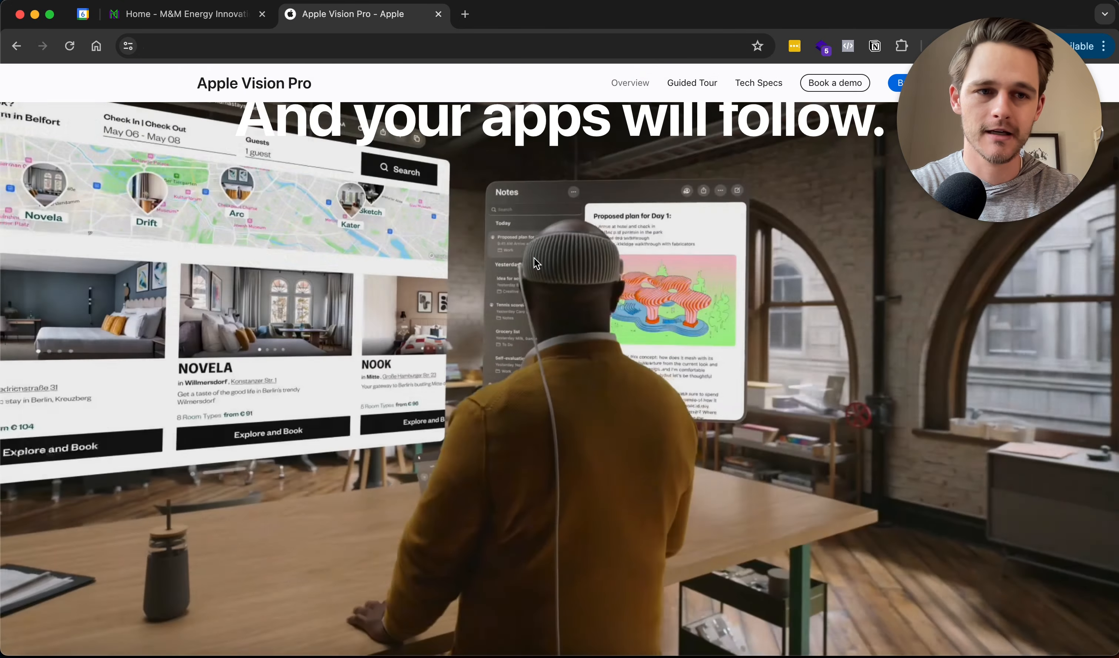
scroll(535, 258, "down", 8)
scroll(534, 258, "up", 2)
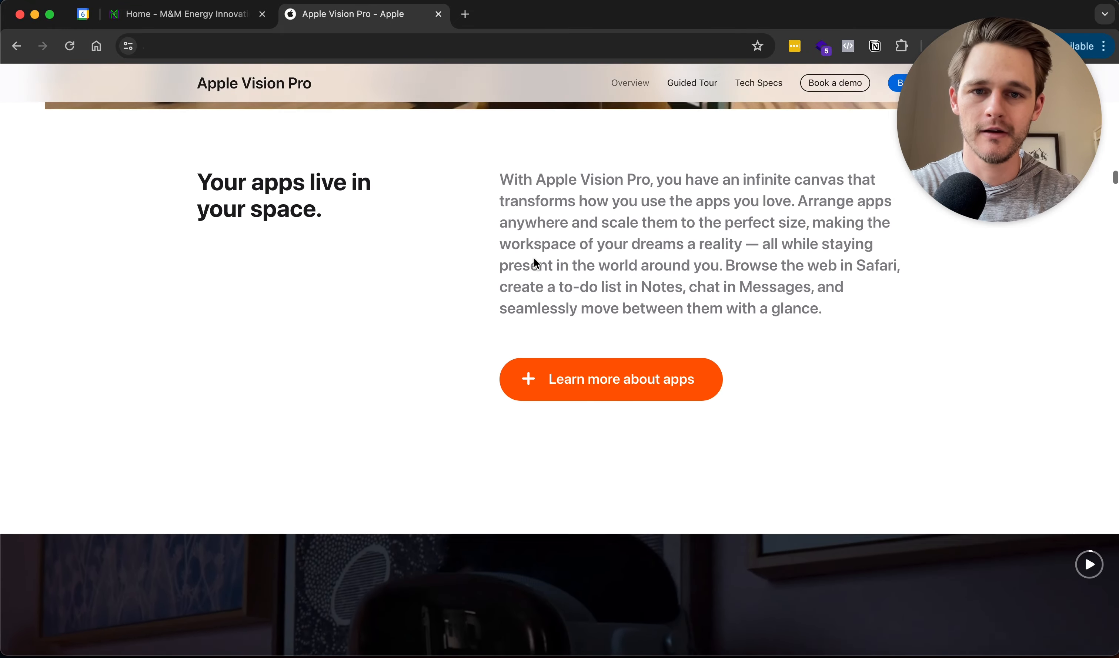
scroll(535, 258, "down", 15)
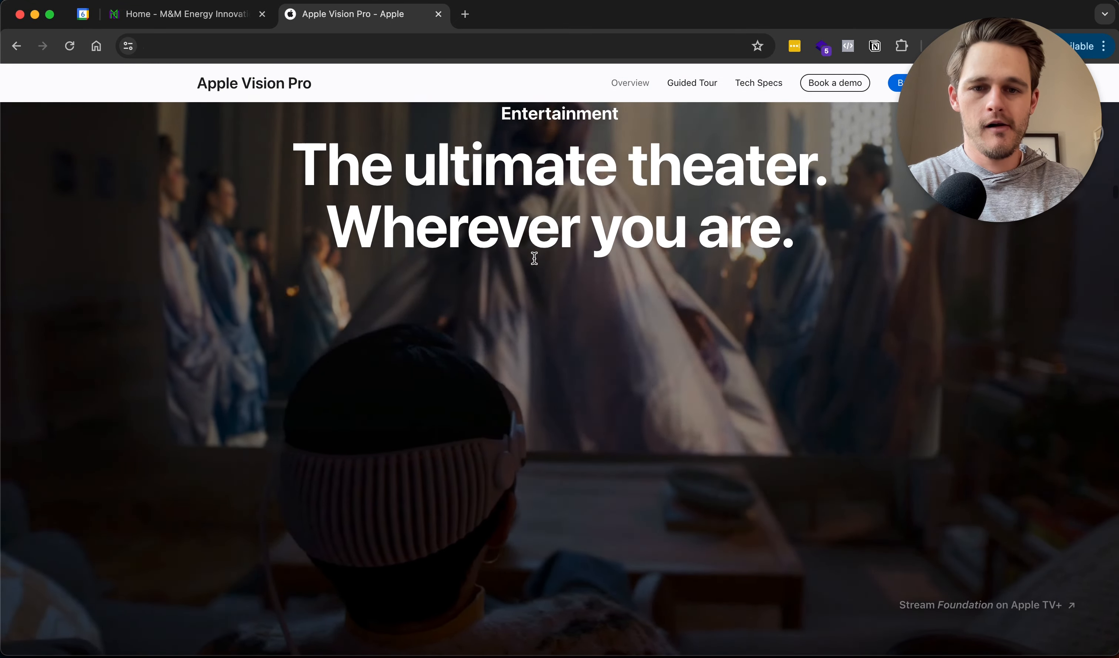
scroll(537, 263, "down", 5)
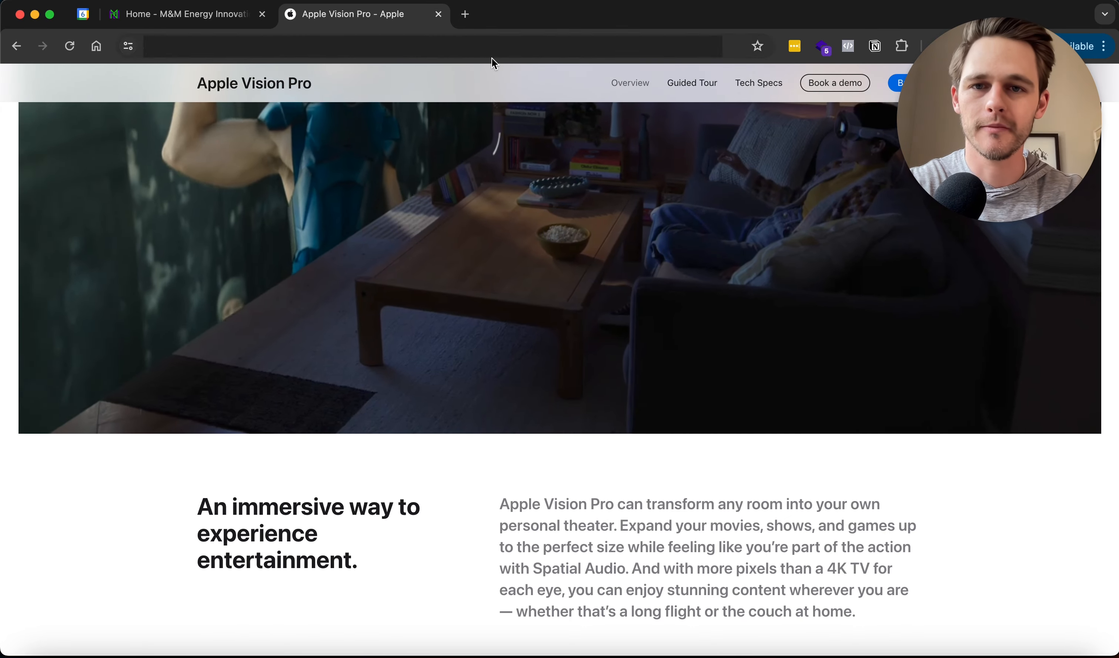
Search Google for "linear" in a new tab and open the Linear product website from the results.
left_click(464, 12)
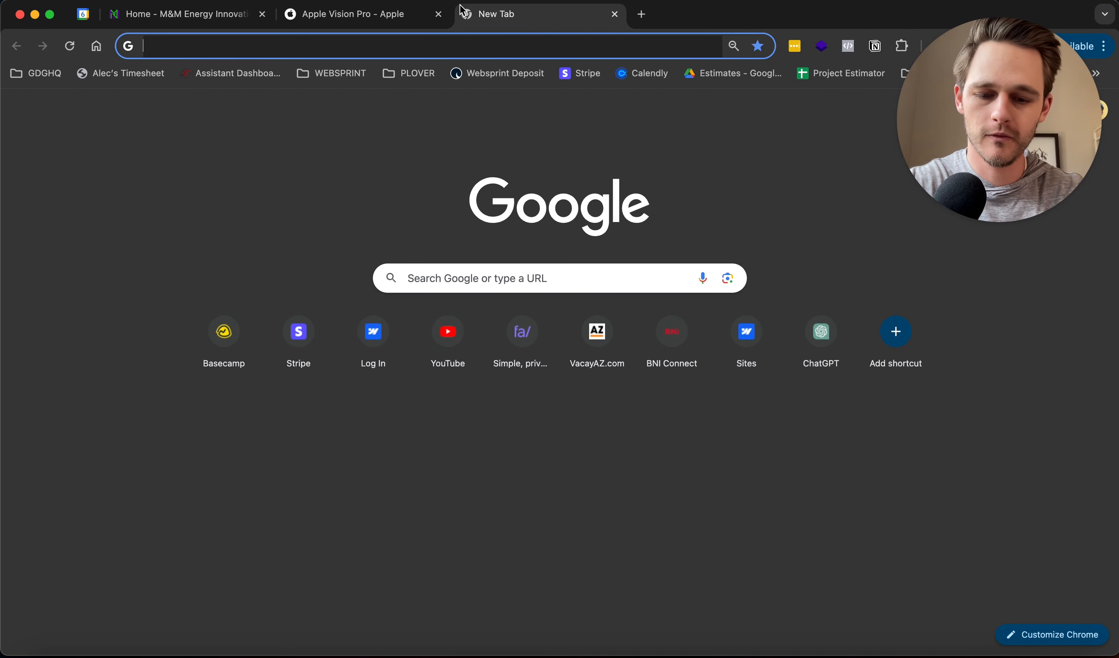
type("liner")
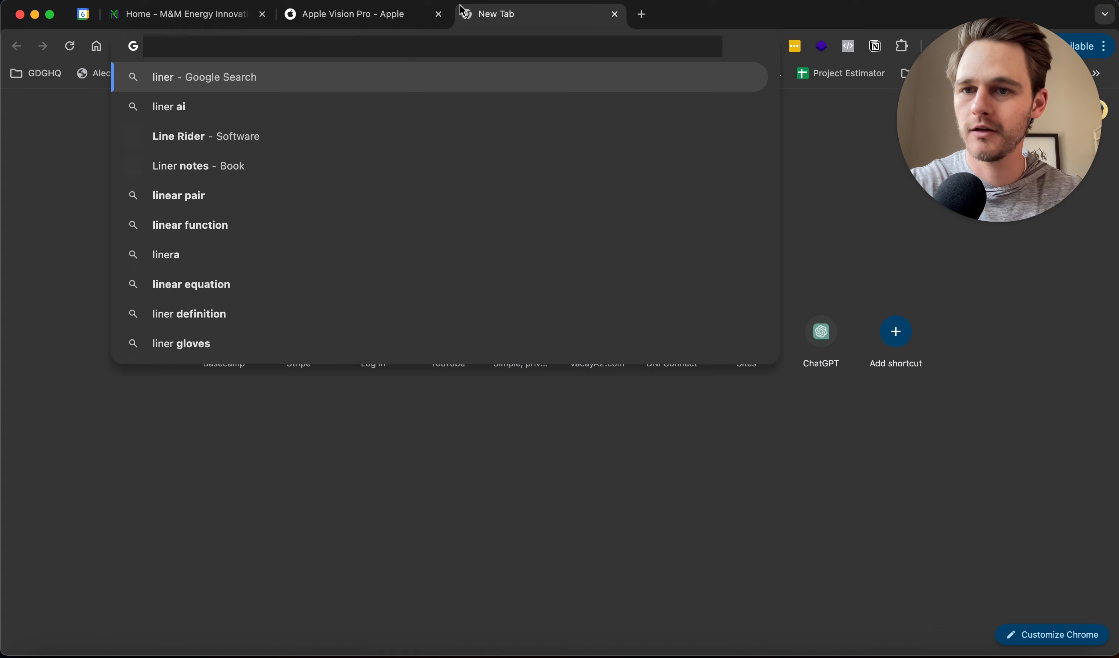
key("BackSpace")
type("ar")
key("Return")
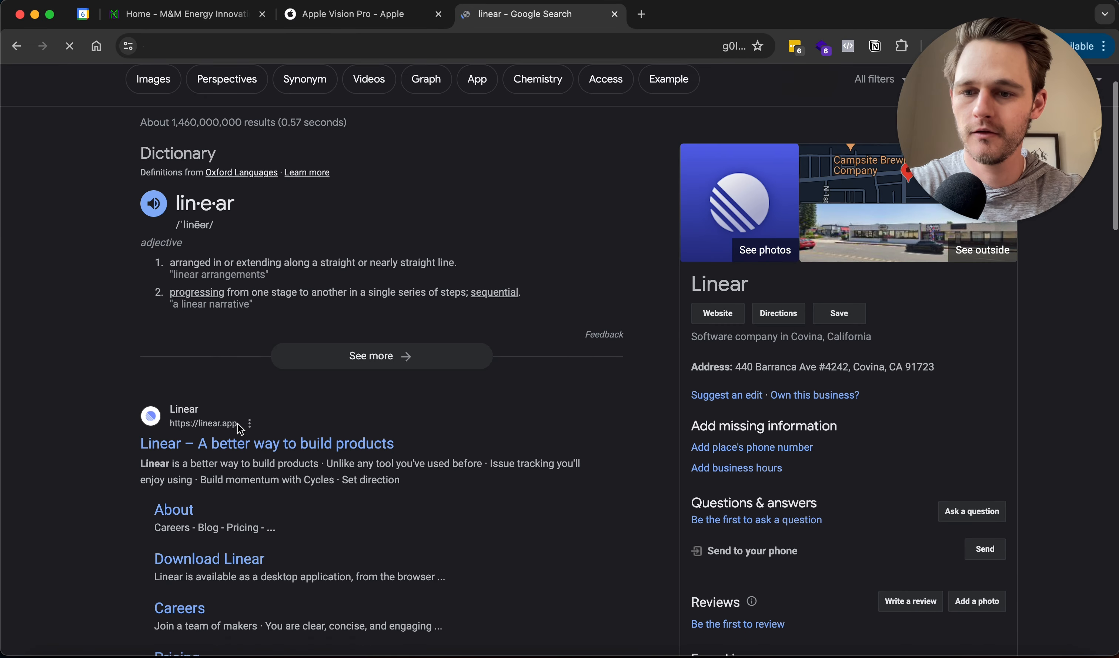
scroll(237, 424, "down", 1)
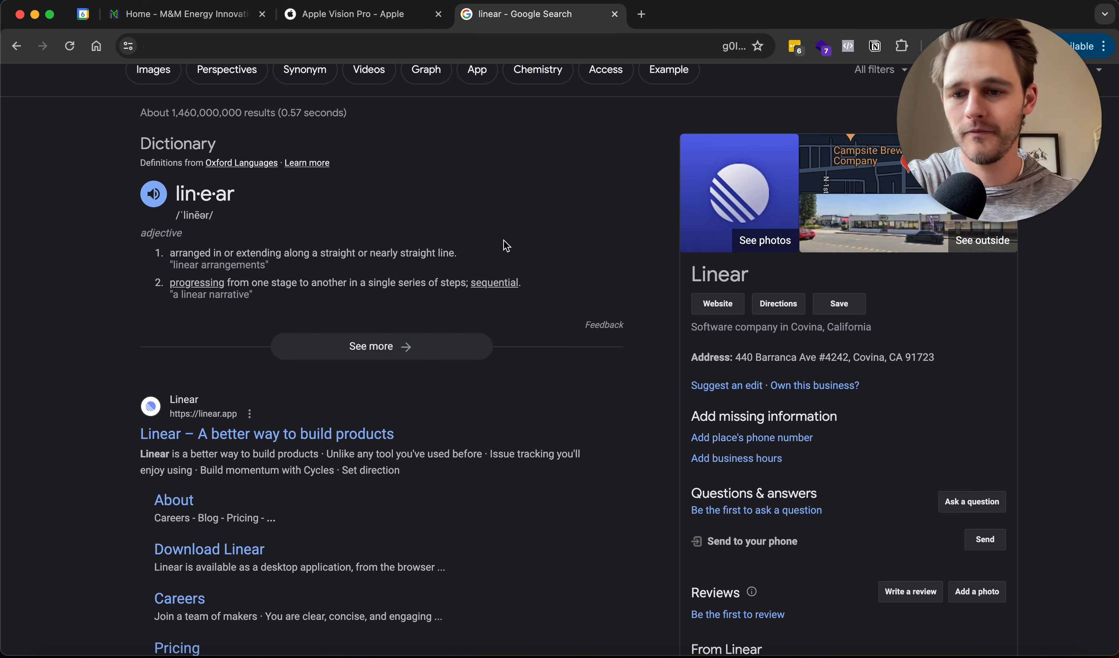
left_click(274, 437)
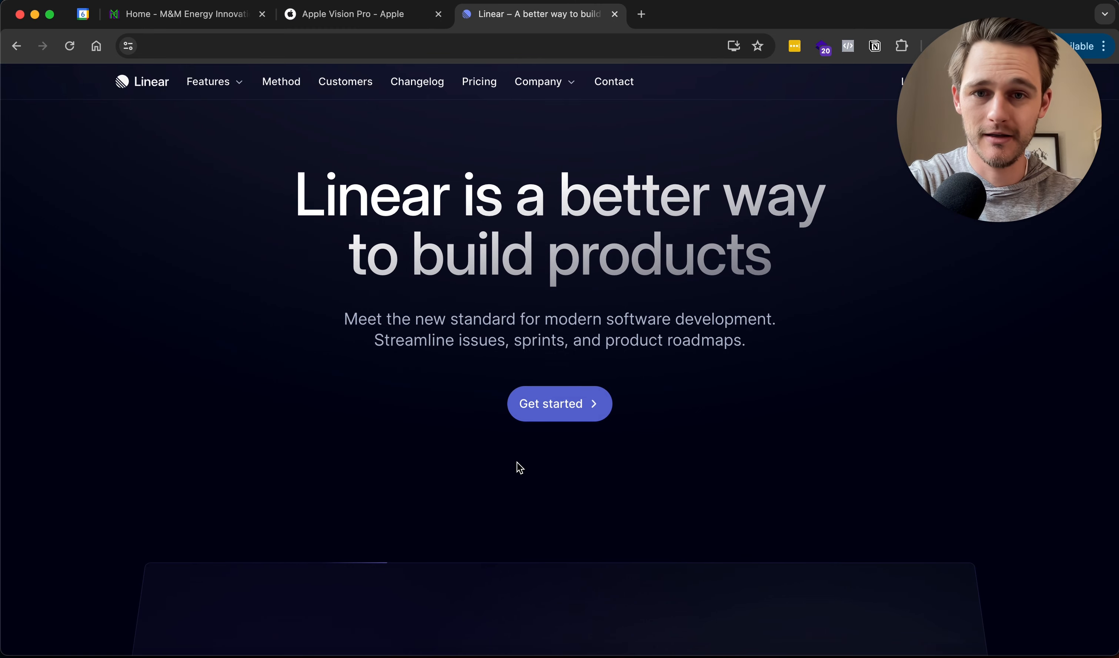
Examine the Linear home page's opening section and its animated Project Solar Sailer app preview.
scroll(520, 468, "down", 8)
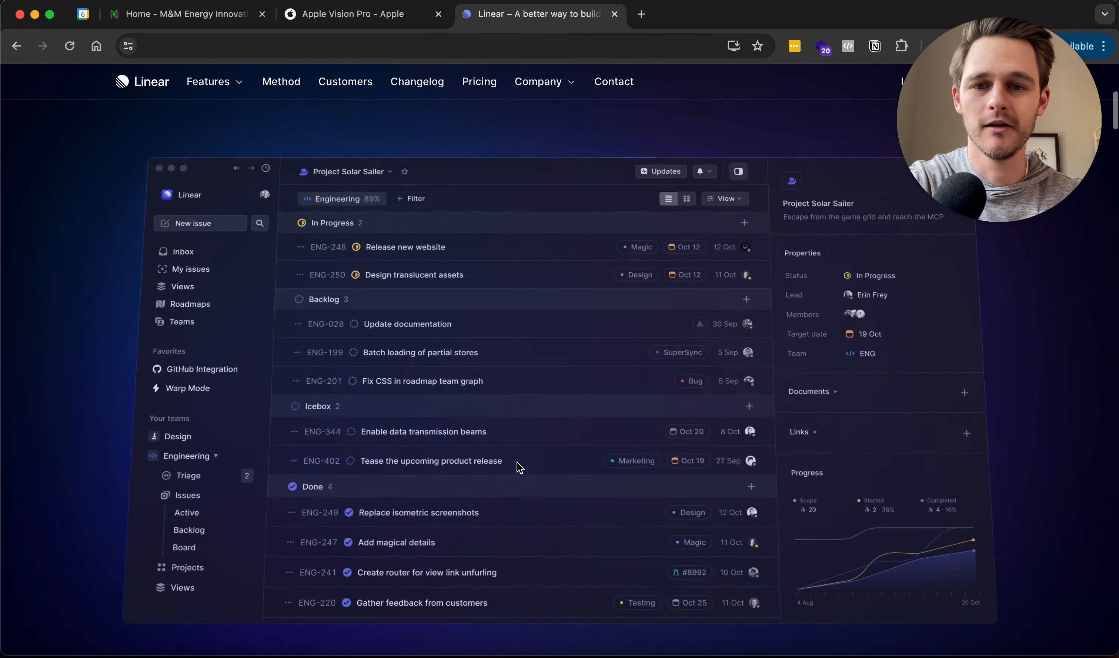
scroll(517, 462, "down", 3)
scroll(520, 468, "down", 6)
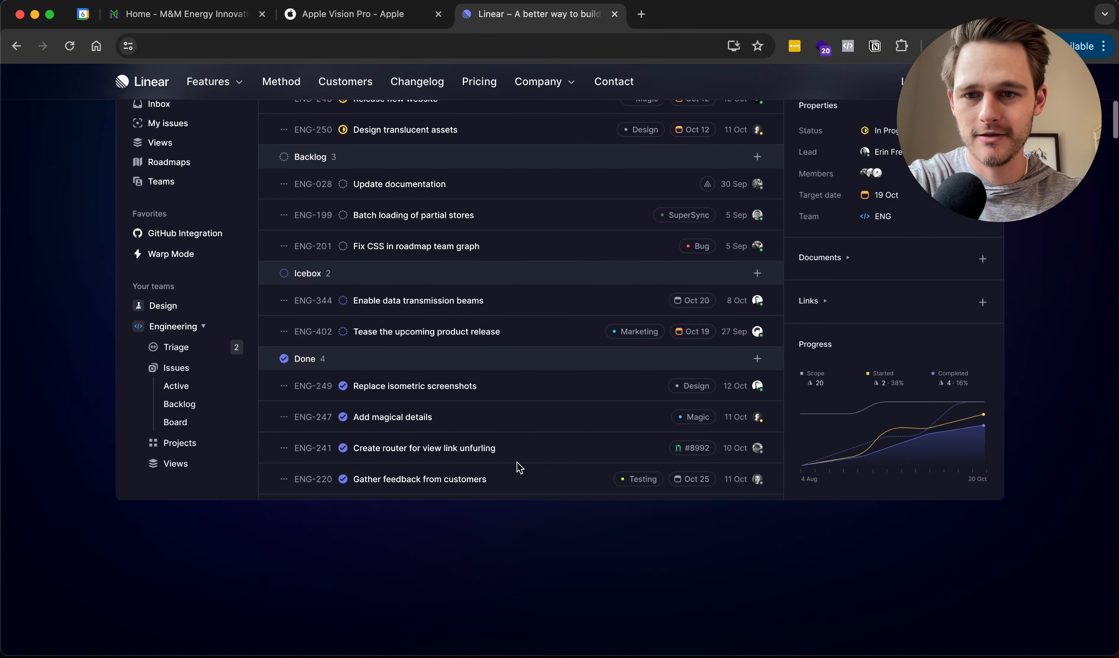
scroll(520, 468, "up", 7)
scroll(520, 468, "down", 3)
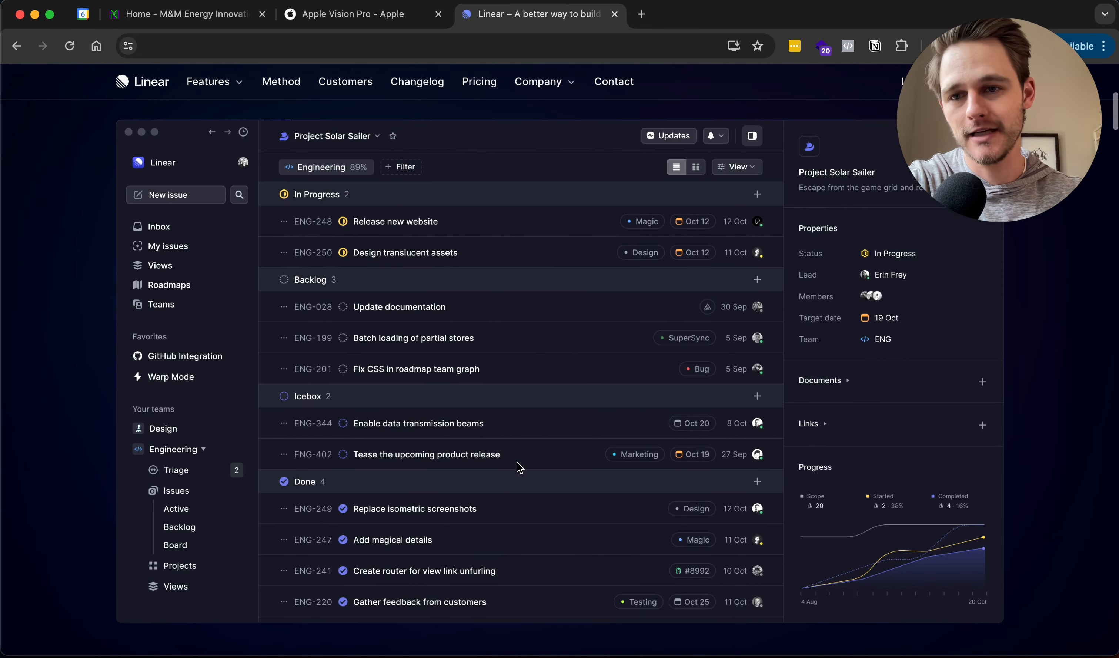
scroll(519, 468, "down", 5)
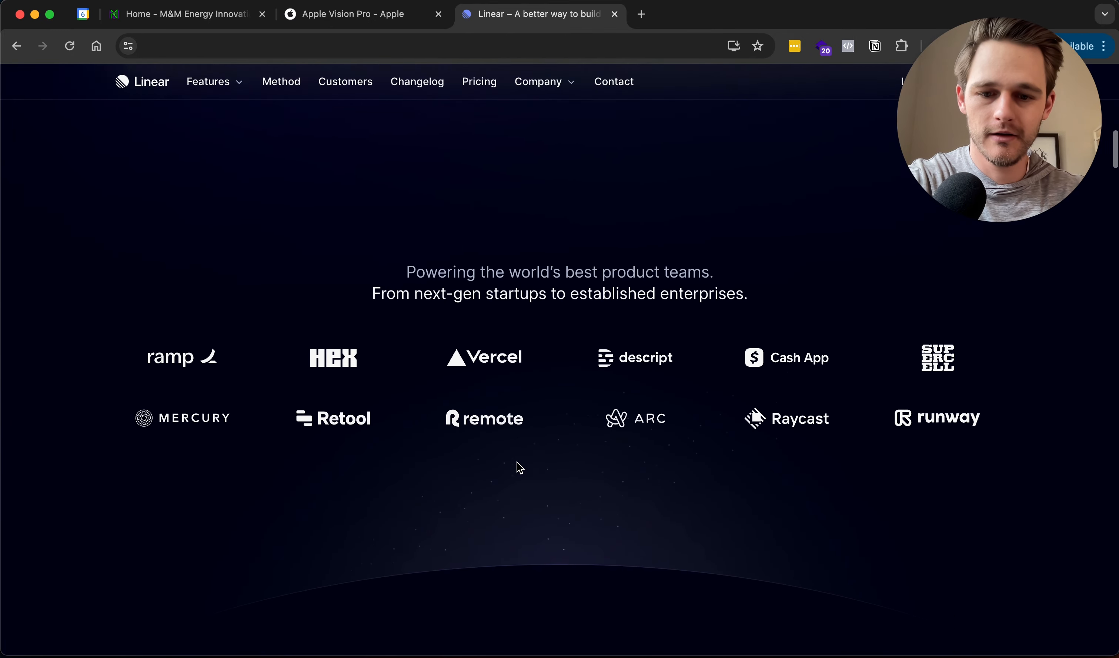
Examine Linear's "Unlike any tool you've used before" feature cards, the site navigation dropdowns and the issue tracking section.
scroll(520, 468, "down", 10)
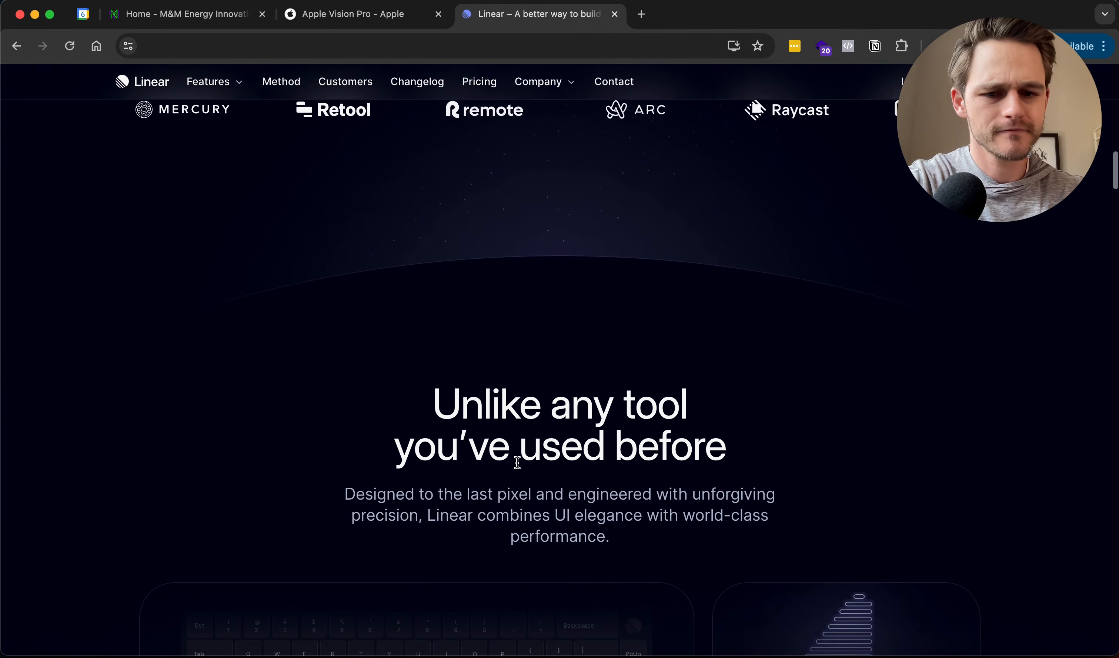
scroll(520, 468, "down", 3)
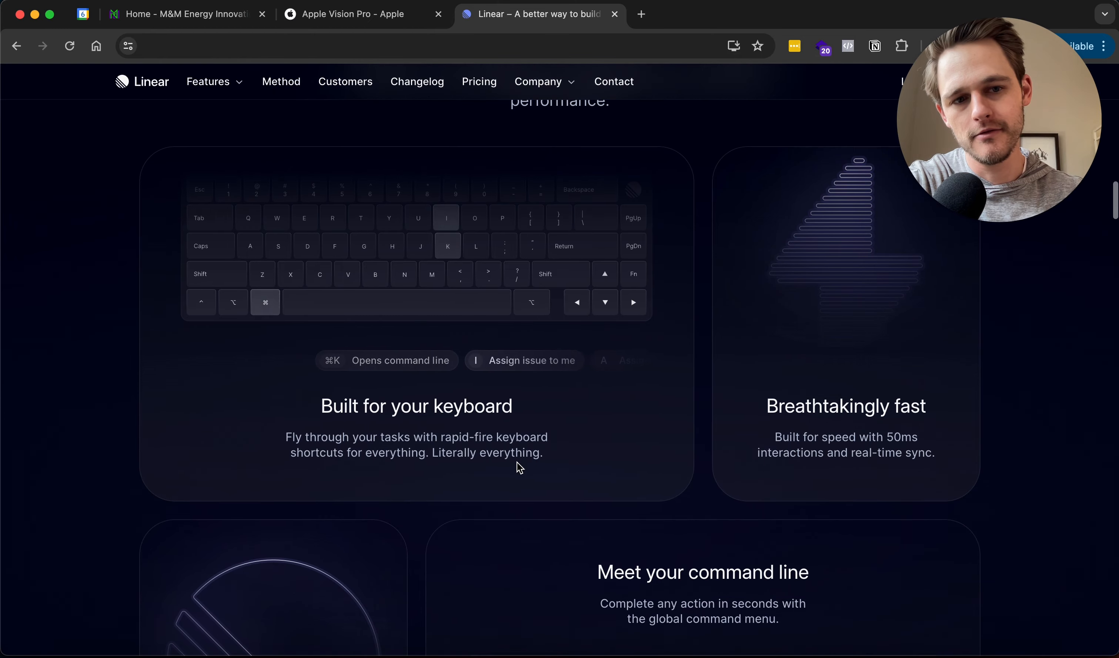
scroll(520, 469, "up", 3)
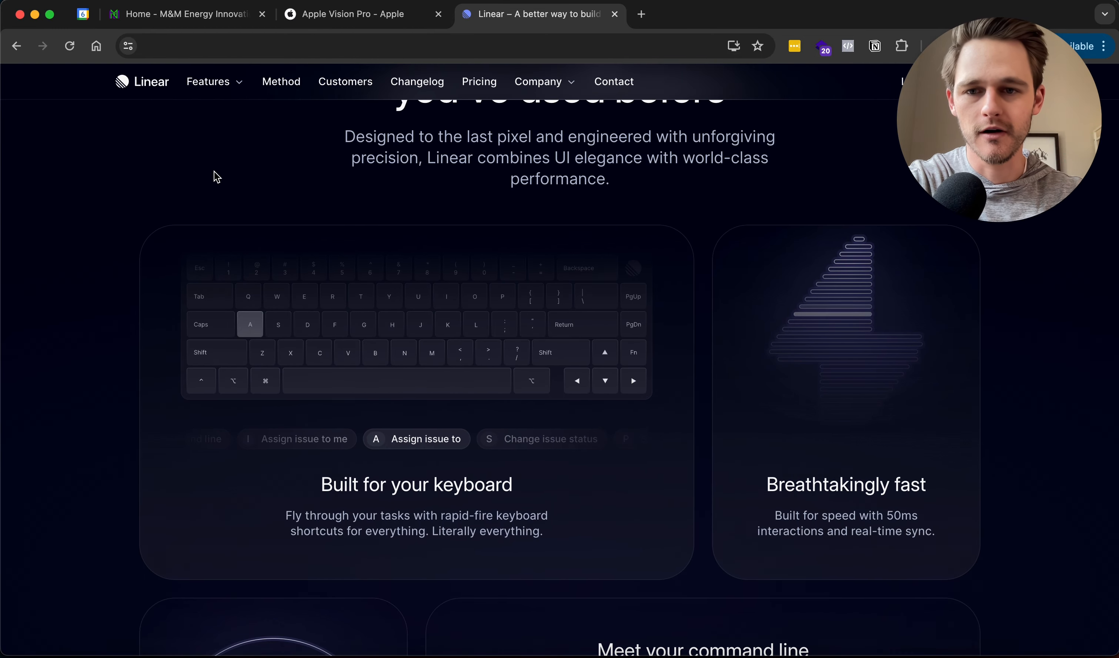
scroll(214, 175, "down", 10)
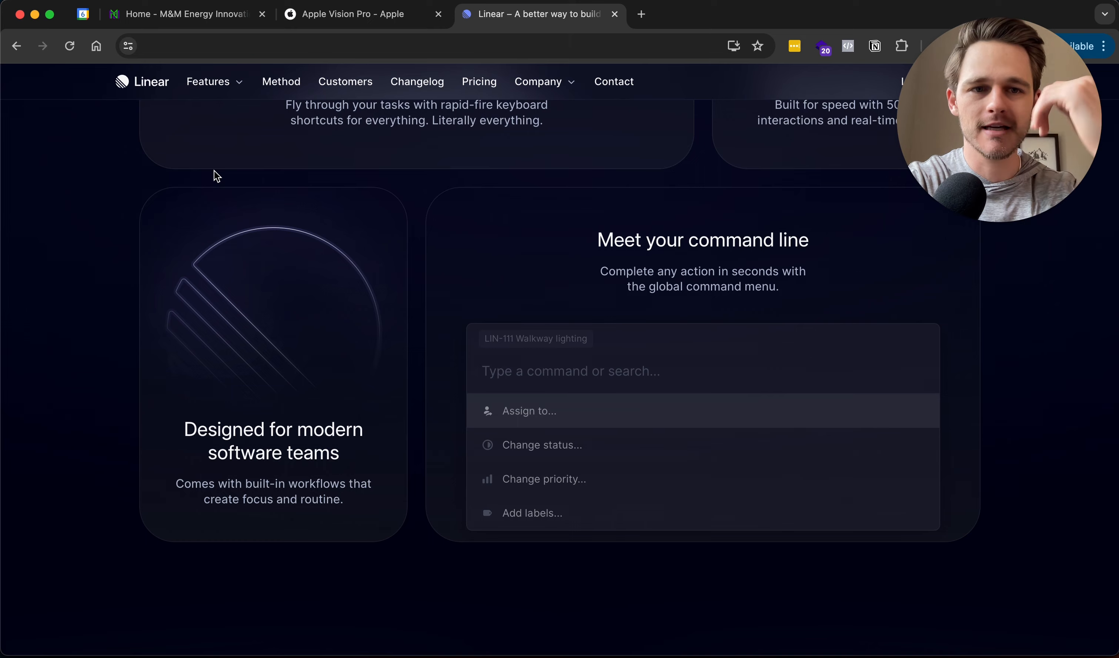
scroll(306, 113, "up", 5)
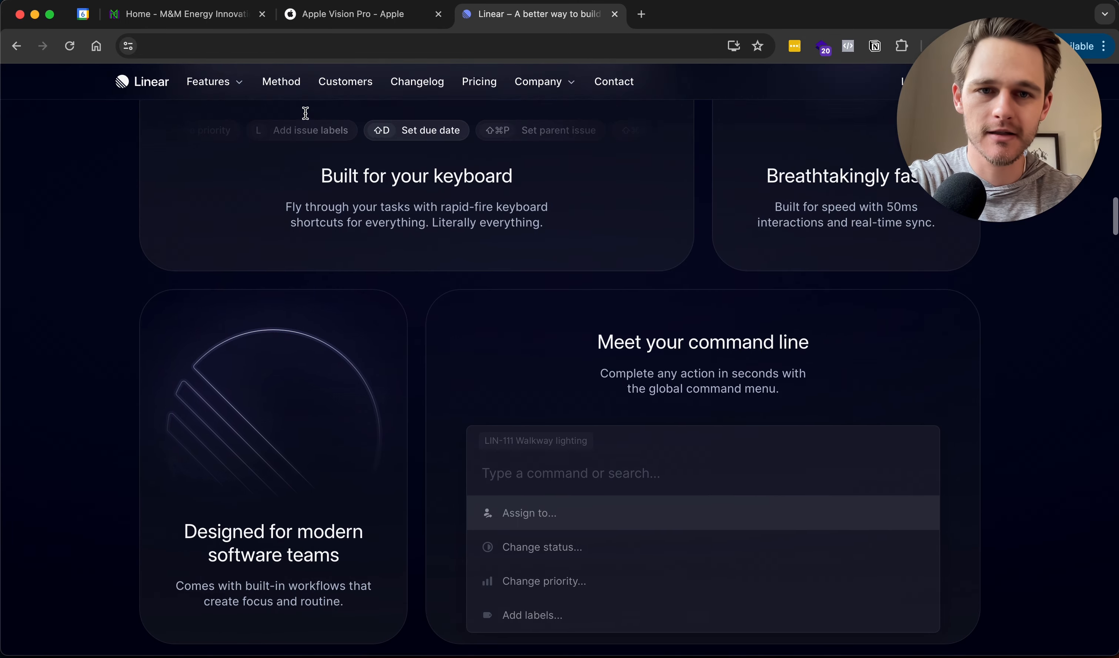
mouse_move(185, 85)
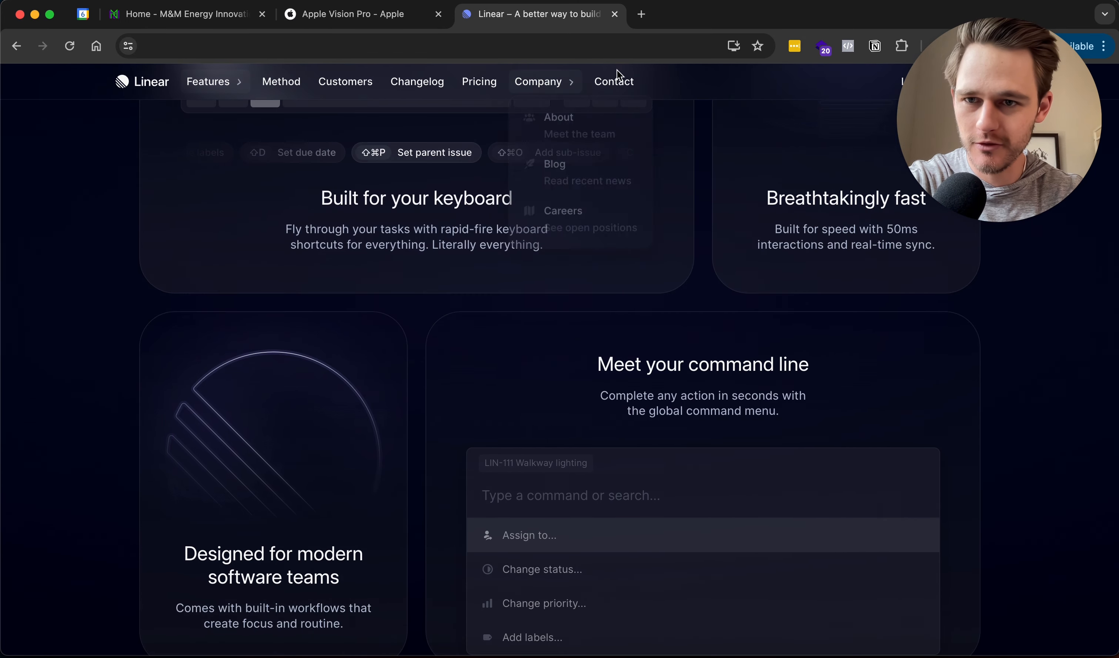
scroll(707, 156, "up", 1)
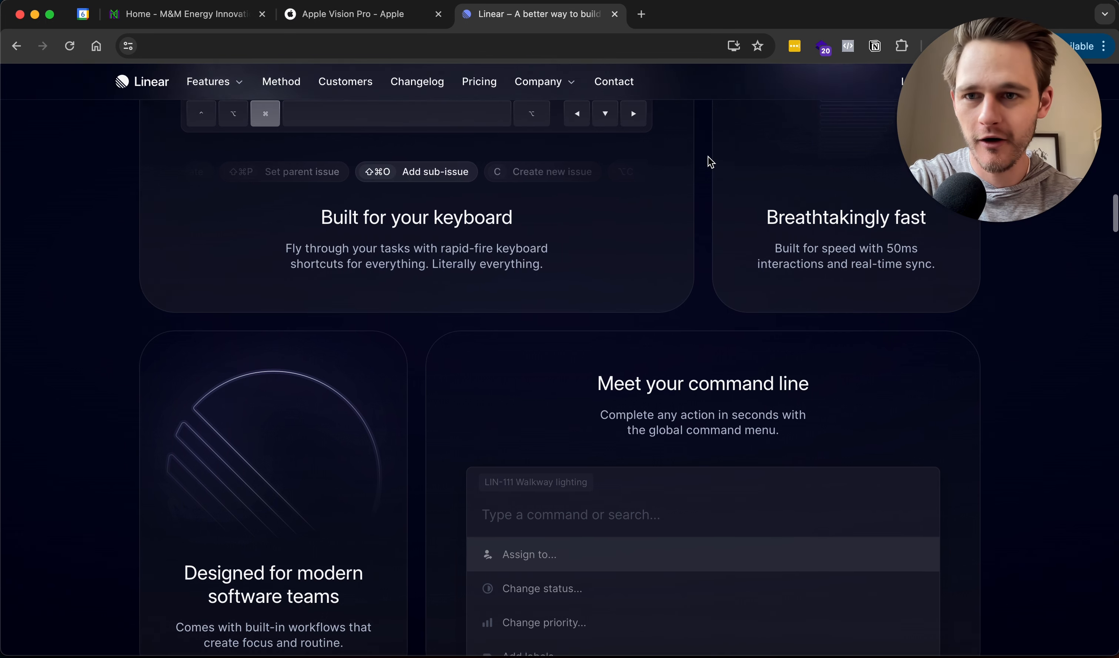
scroll(708, 156, "down", 2)
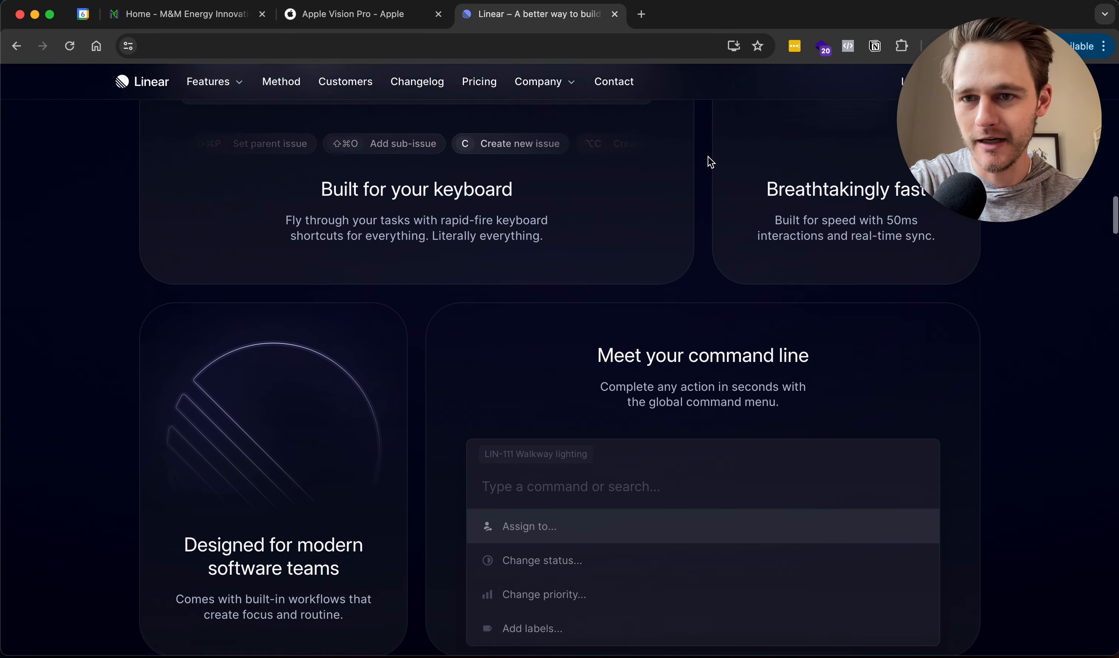
scroll(709, 157, "up", 4)
scroll(582, 176, "down", 5)
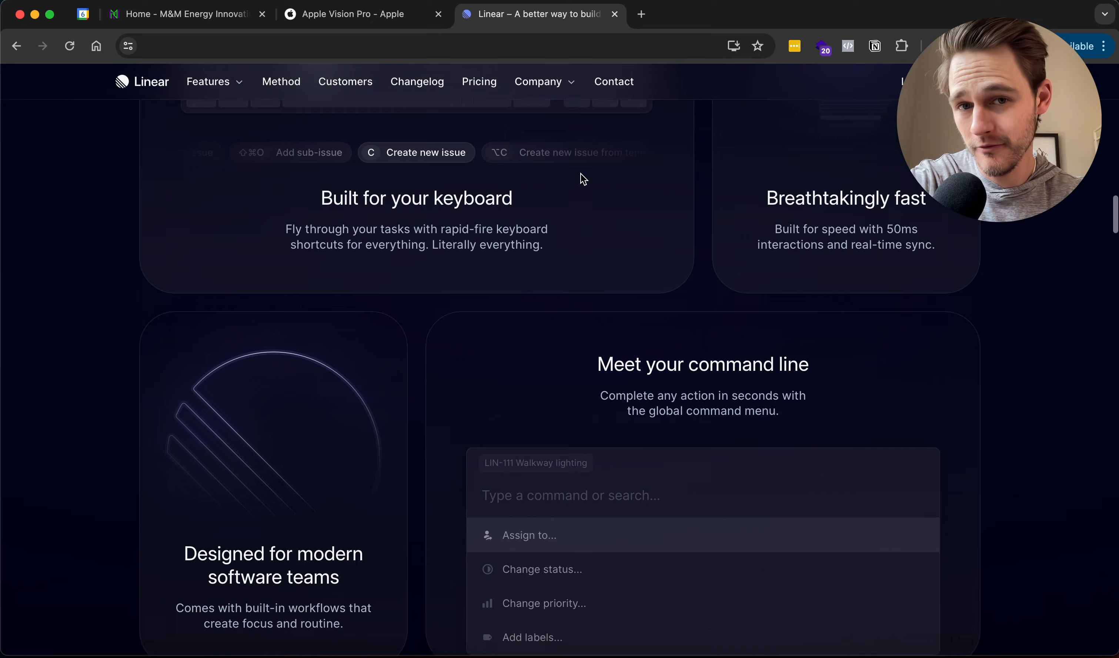
scroll(583, 178, "down", 8)
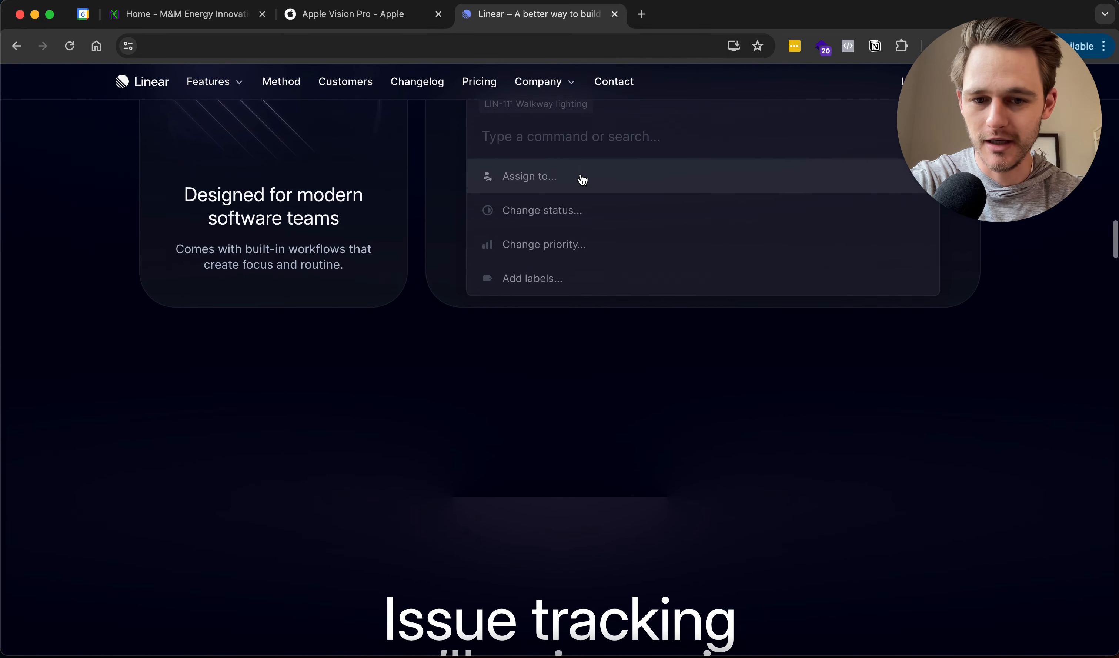
scroll(583, 180, "down", 6)
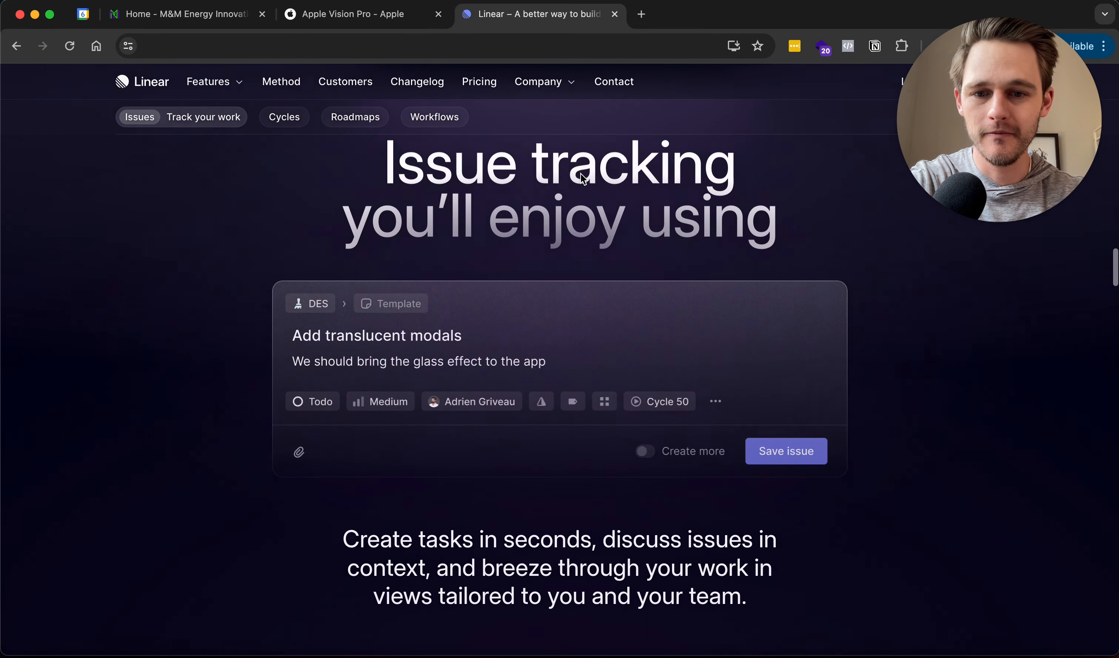
Open websprint.io in a new tab and look through the home page's showcase of website designs.
left_click(650, 10)
type("websprint")
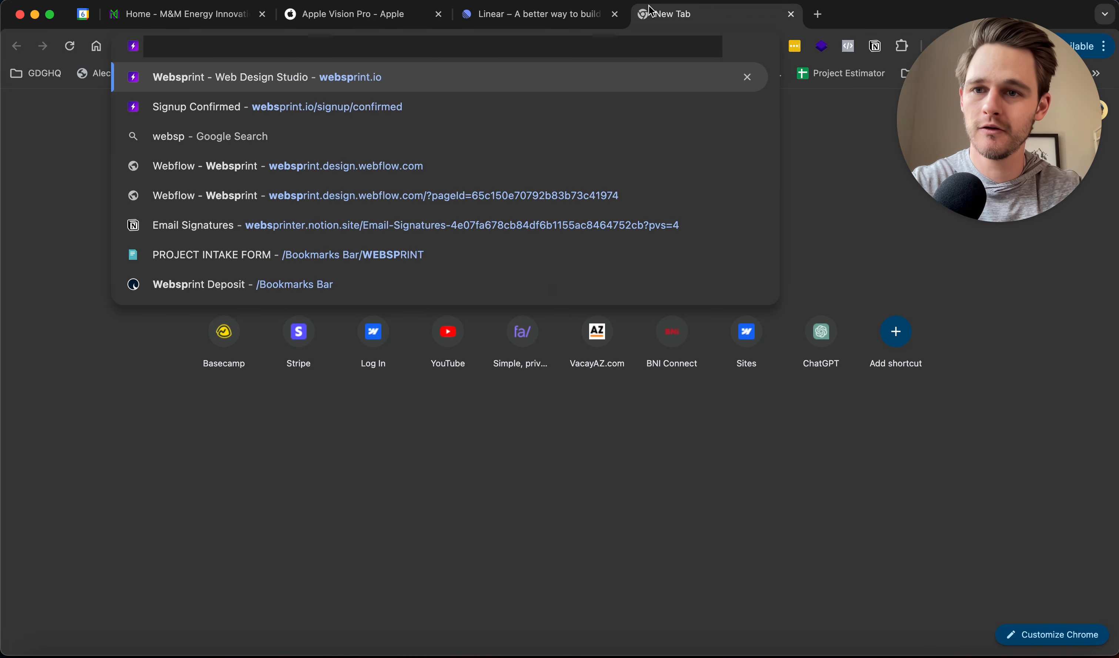
key("Return")
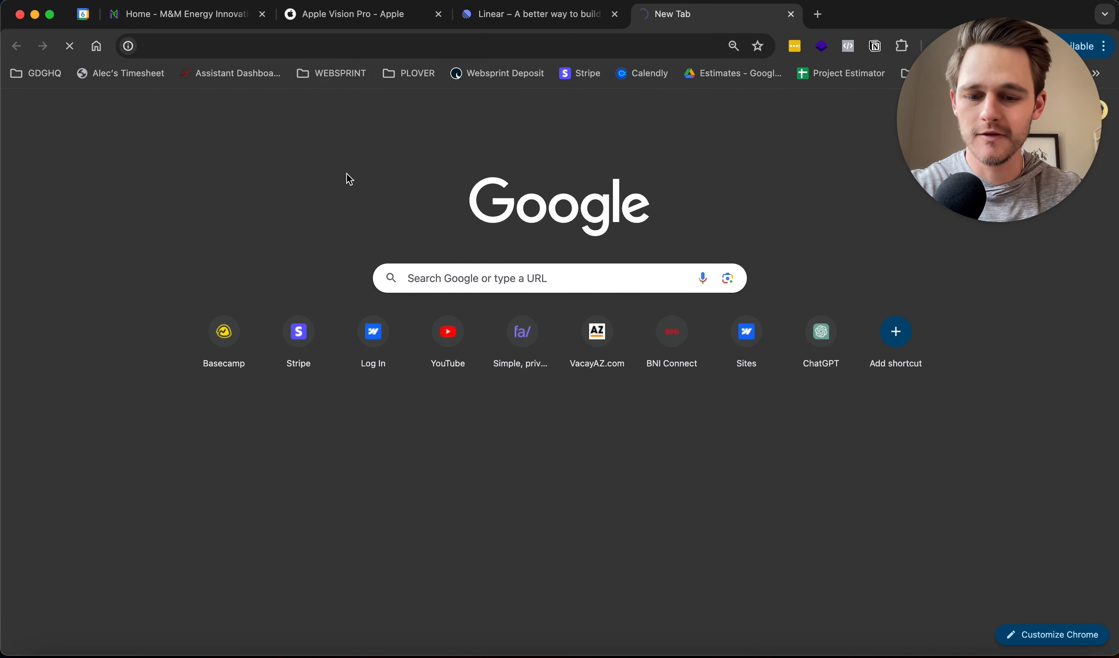
scroll(289, 430, "down", 10)
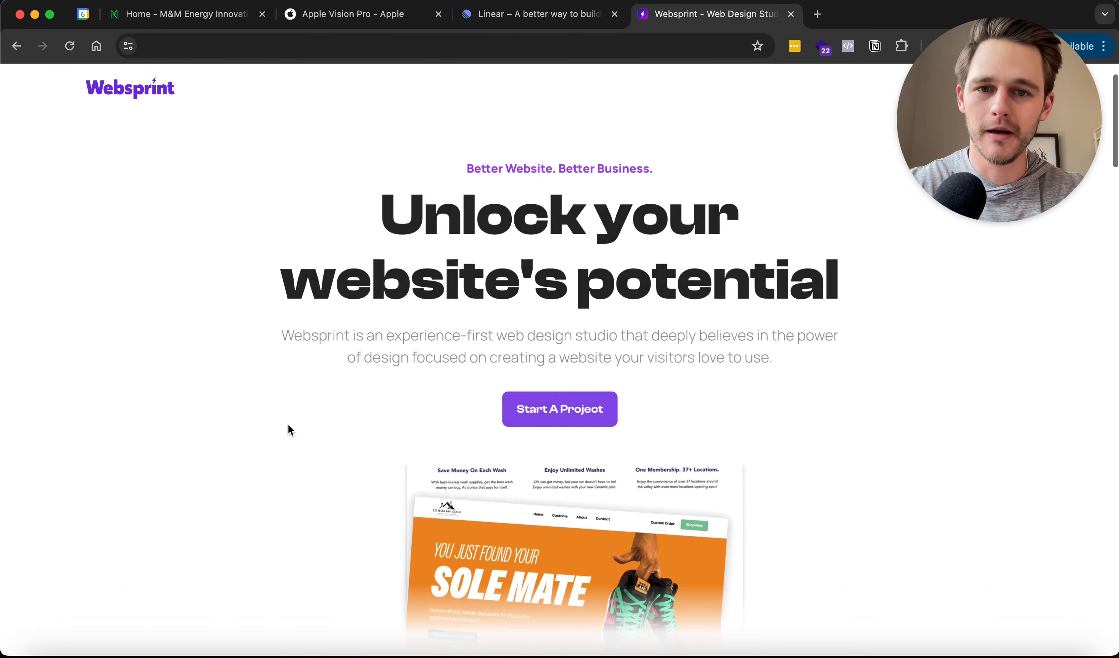
scroll(288, 430, "down", 8)
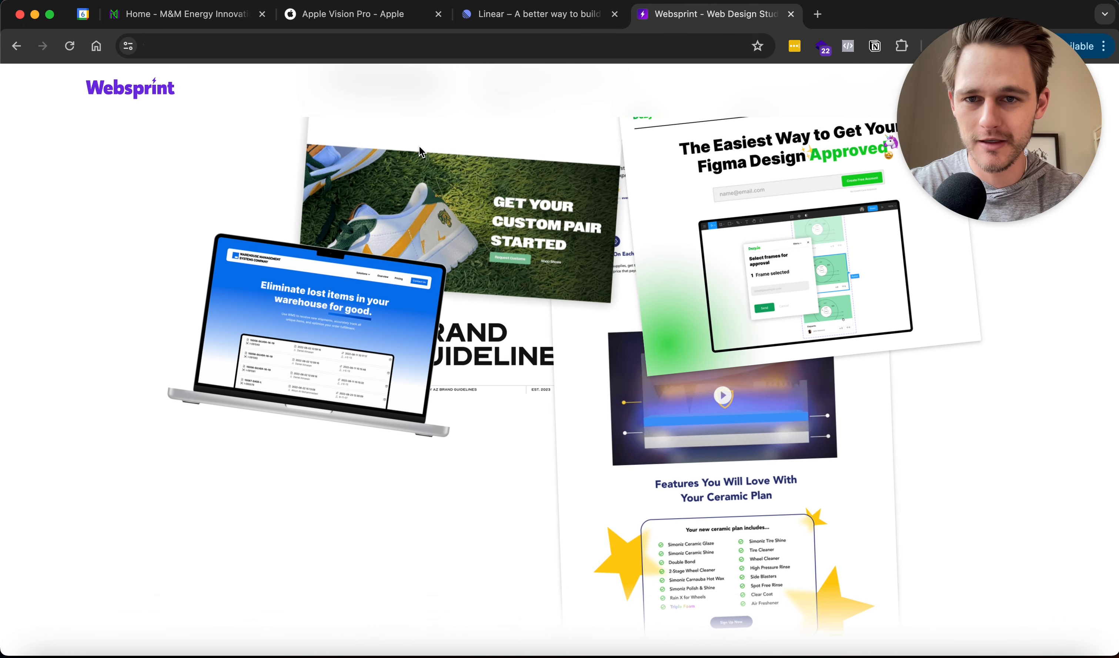
Examine the rest of Websprint's home page, including the client logos, the "When you are proud" banner and the "What we do" section.
scroll(419, 146, "down", 5)
scroll(419, 146, "down", 10)
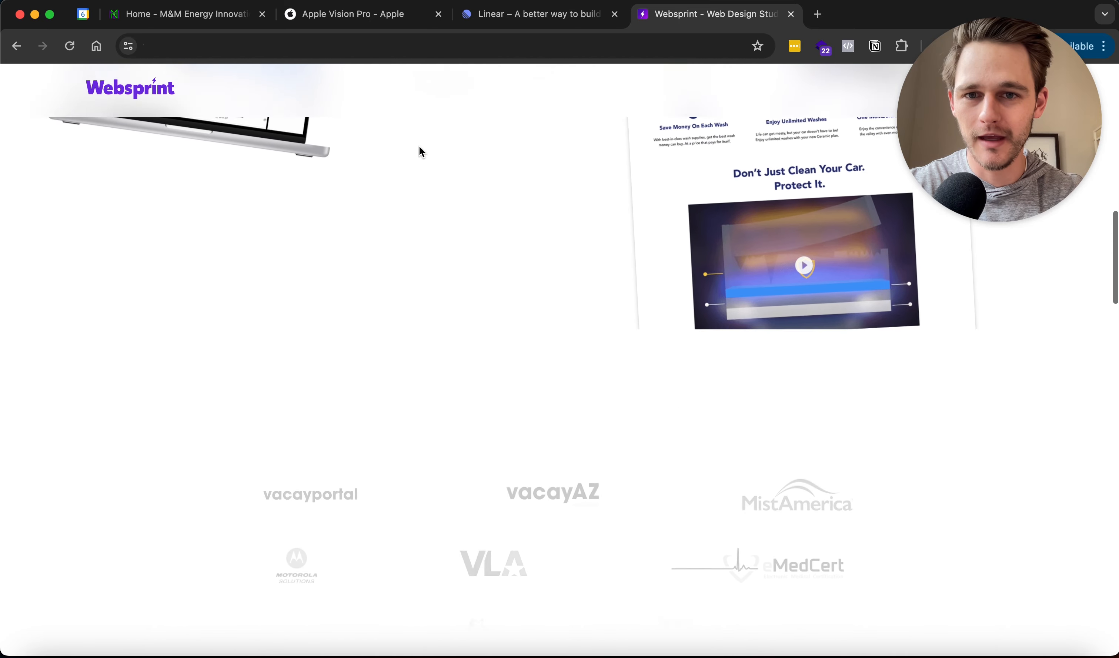
scroll(419, 146, "down", 10)
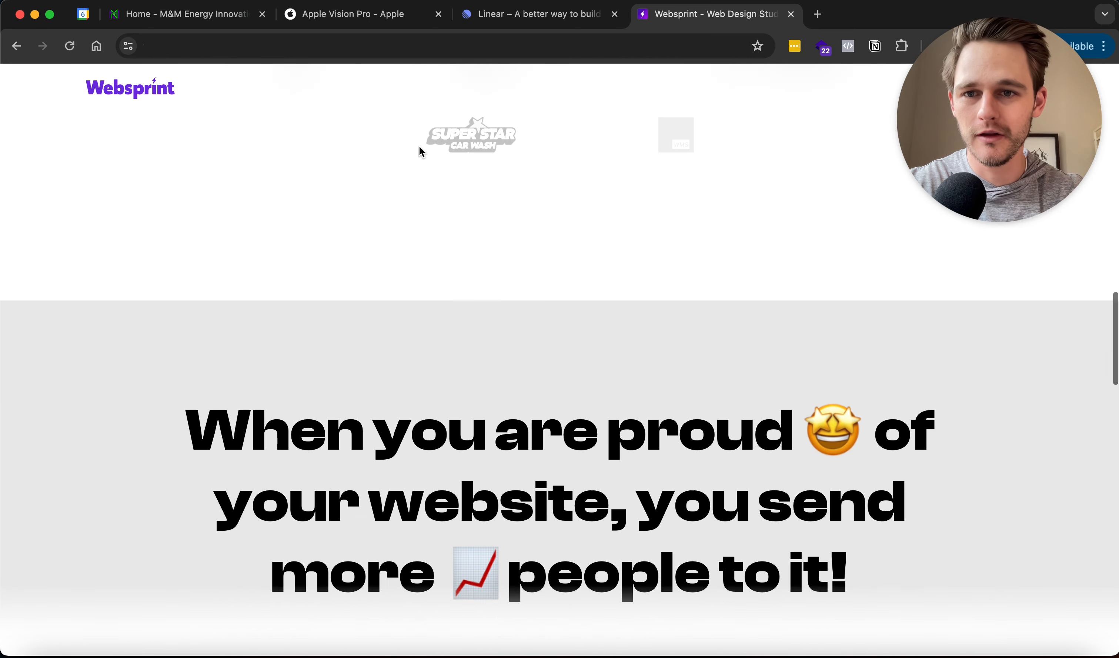
scroll(419, 146, "up", 1)
scroll(418, 146, "down", 2)
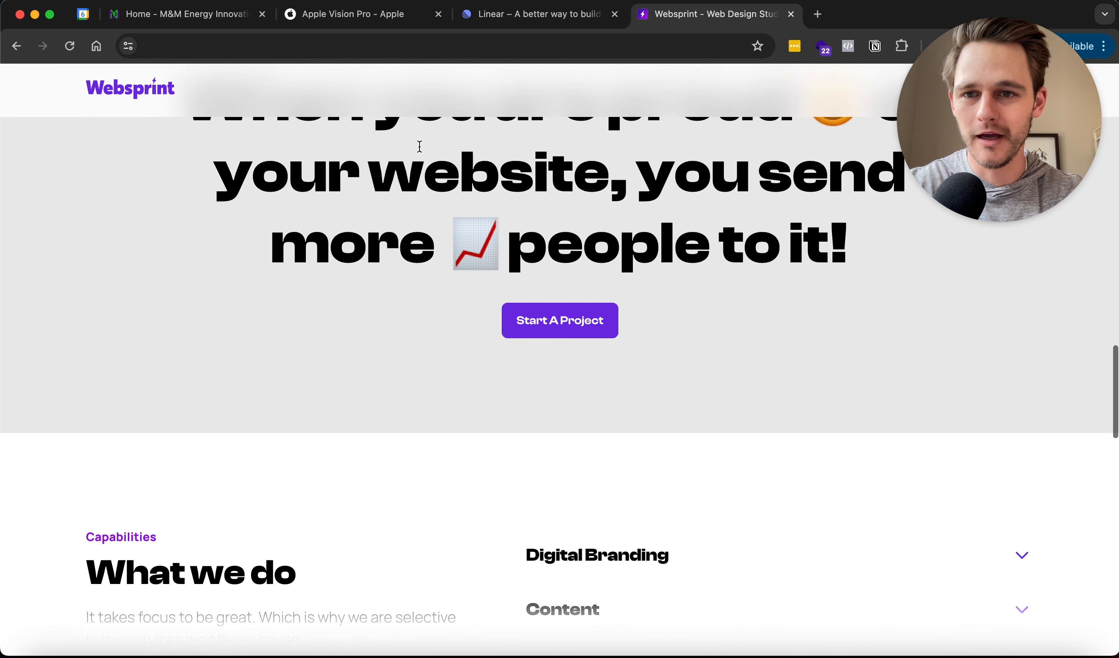
left_click(554, 20)
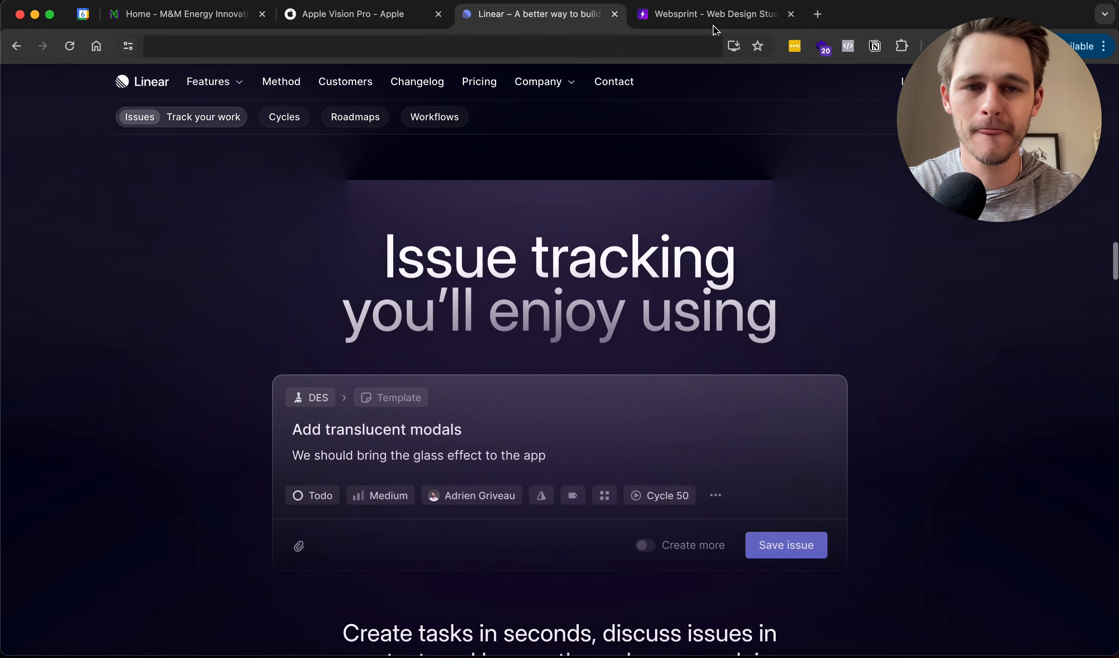
left_click(714, 18)
scroll(464, 179, "down", 5)
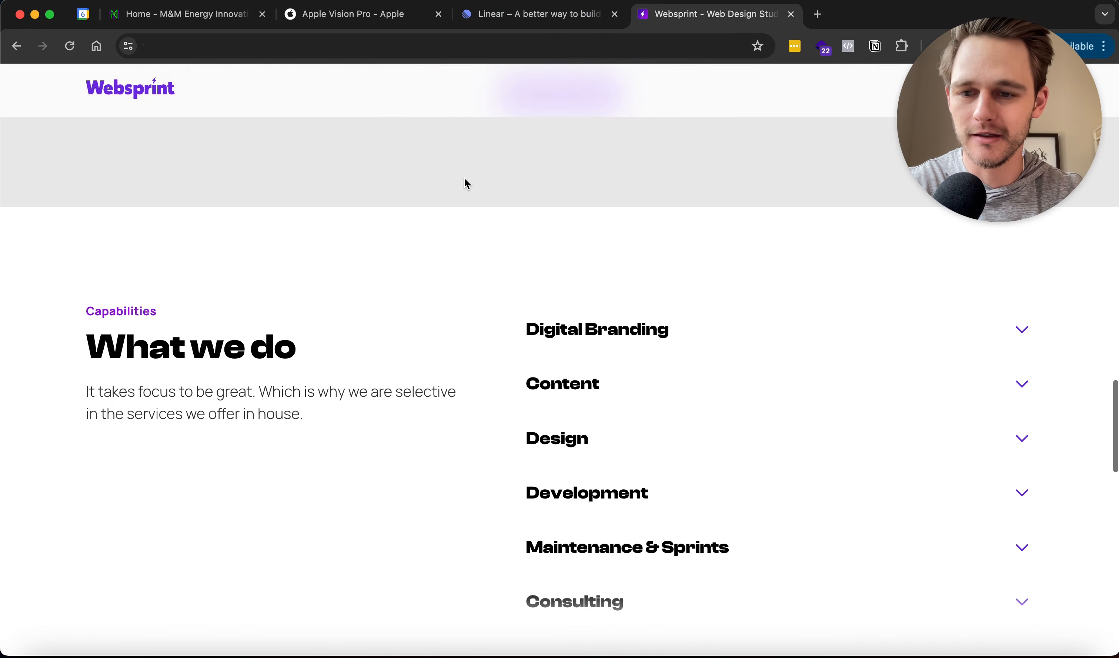
scroll(464, 178, "up", 20)
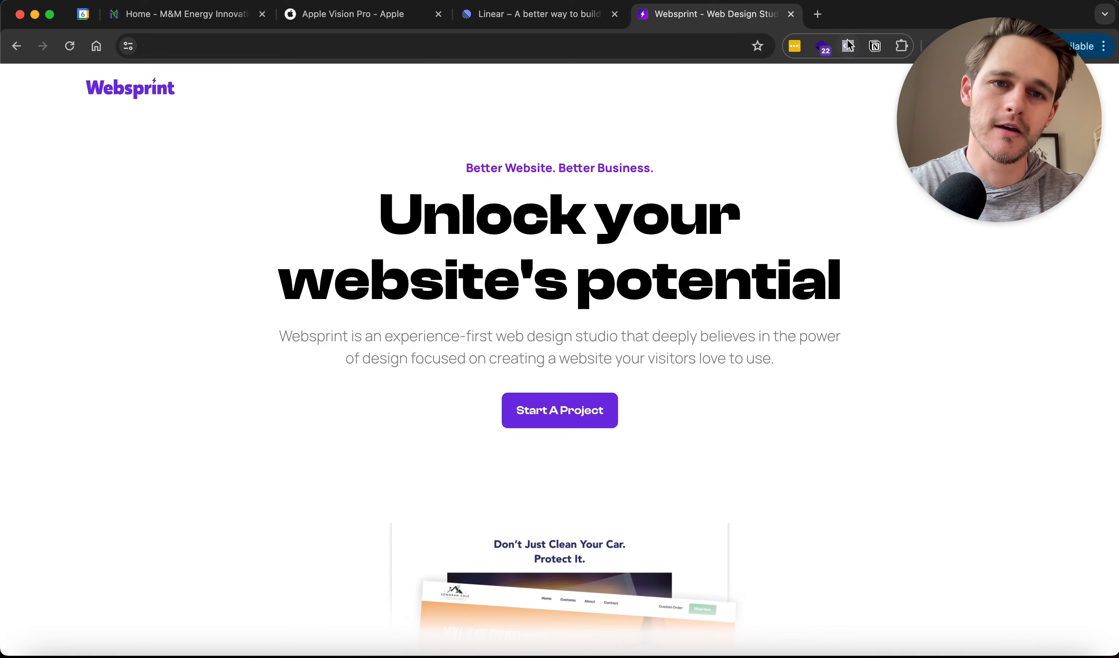
Close the Websprint page and look through Linear's issue tracking cards and the "Build momentum with Cycles" section.
left_click(791, 14)
scroll(494, 174, "down", 13)
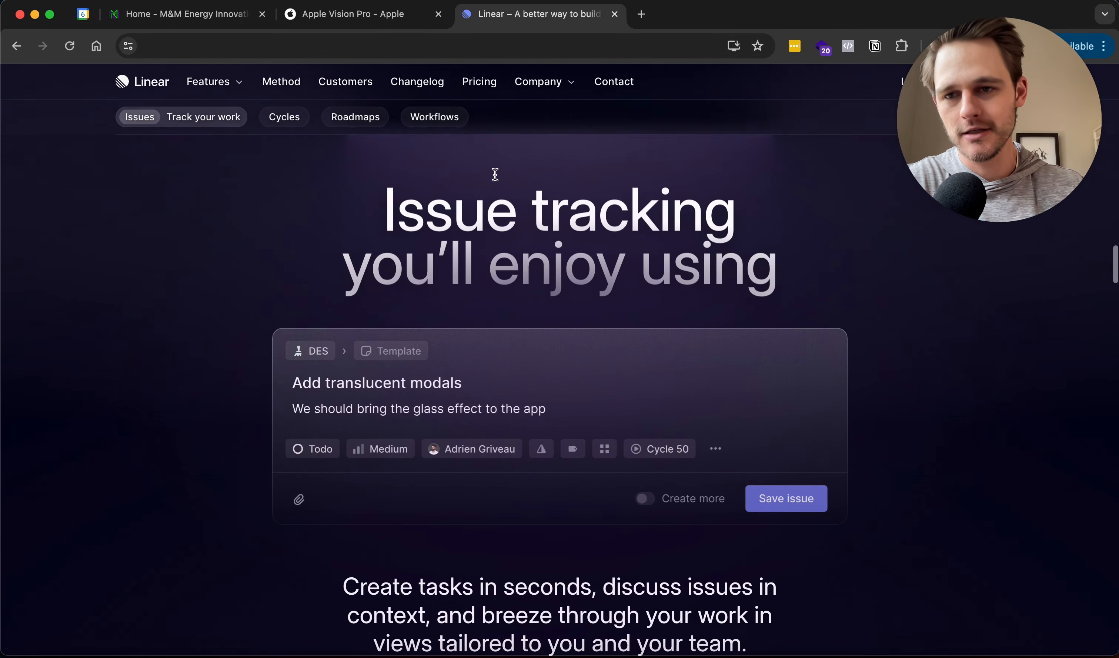
scroll(495, 174, "down", 10)
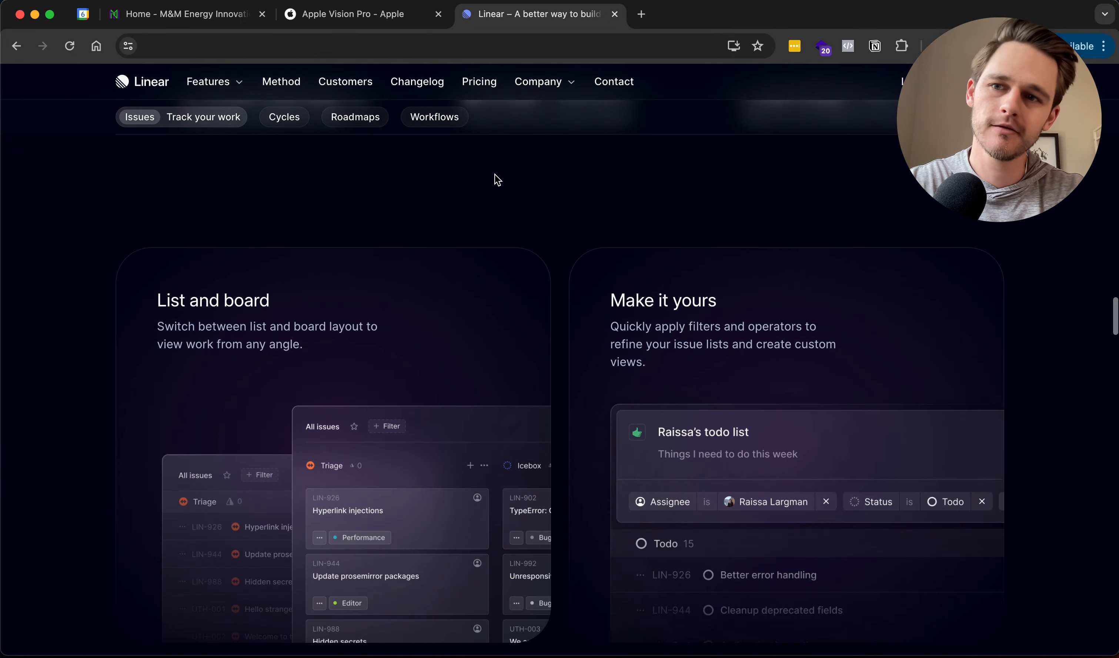
scroll(481, 166, "down", 5)
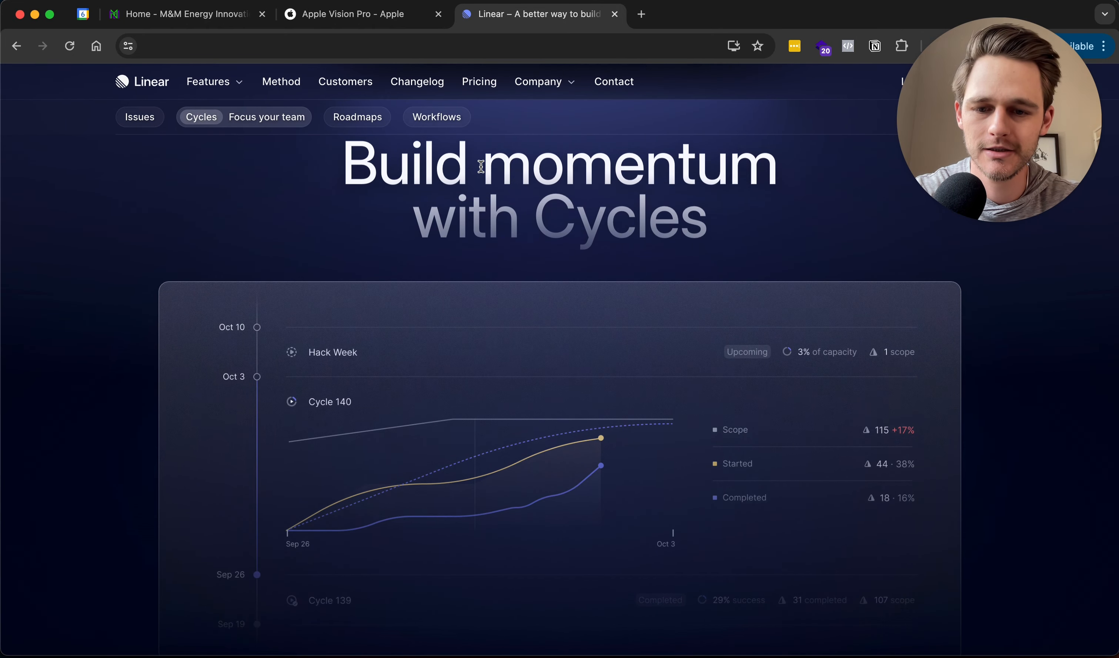
scroll(481, 166, "down", 1)
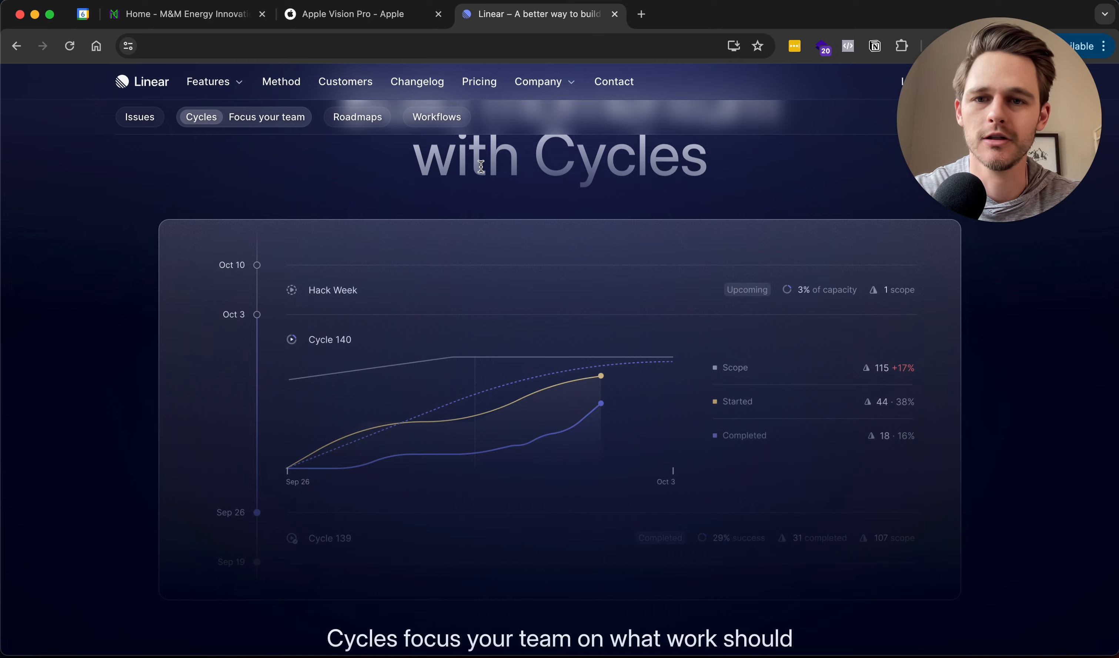
scroll(481, 166, "down", 7)
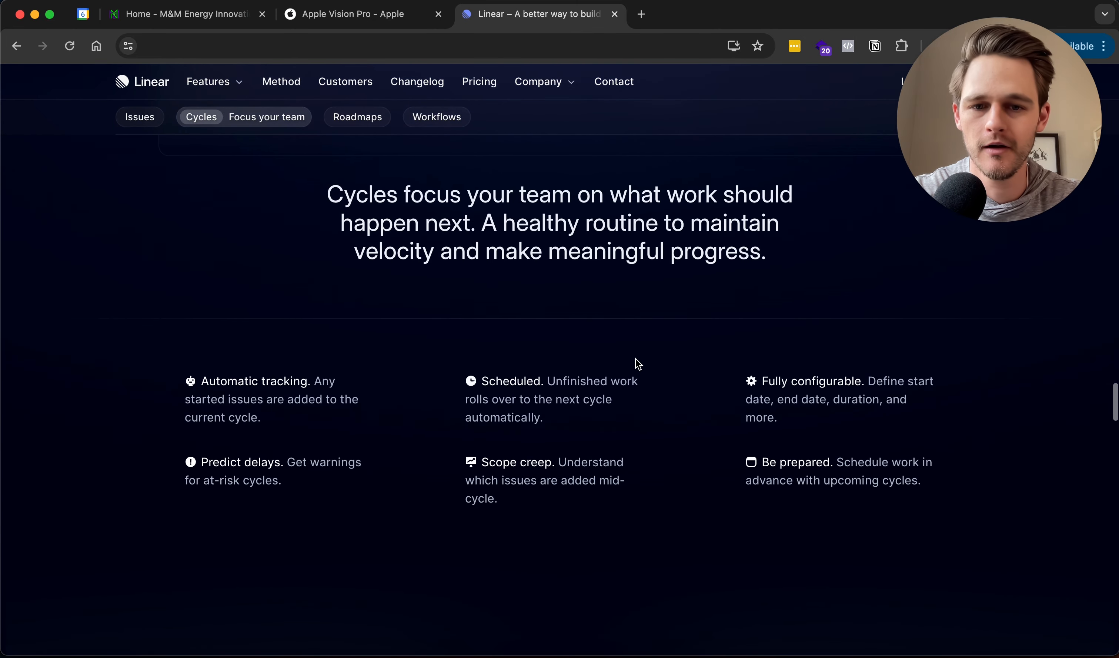
Highlight the Scheduled feature's description text in the Cycles feature list to study its heading and body styling.
left_click_drag(568, 433, 607, 433)
left_click(582, 421)
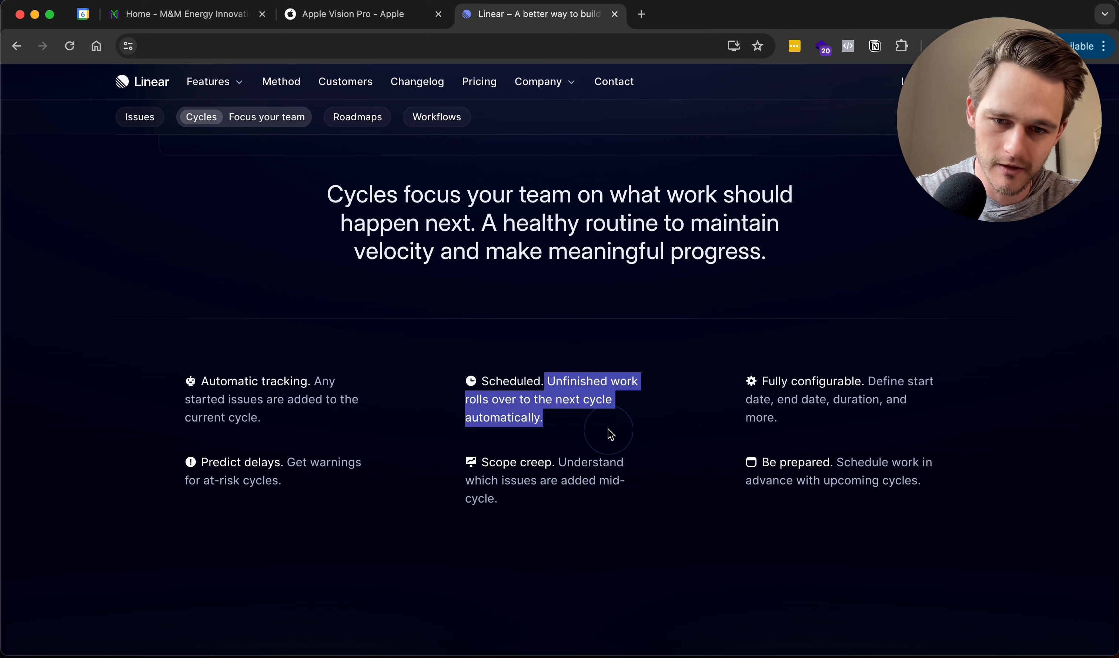
left_click(608, 431)
left_click_drag(547, 381, 560, 423)
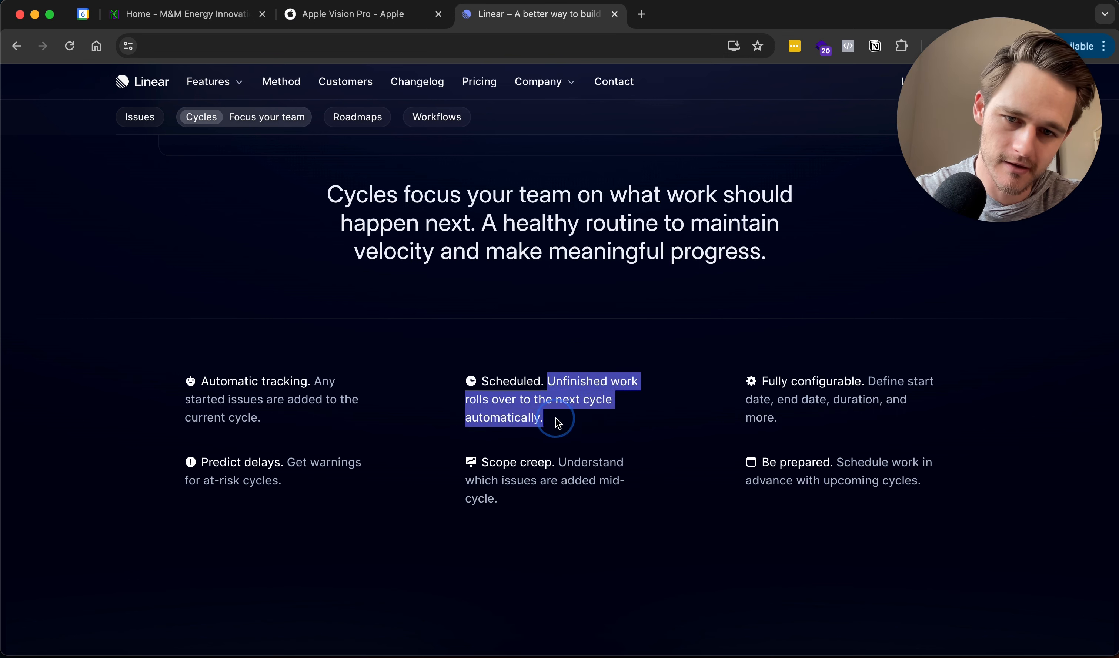
left_click(557, 425)
left_click_drag(552, 382, 565, 423)
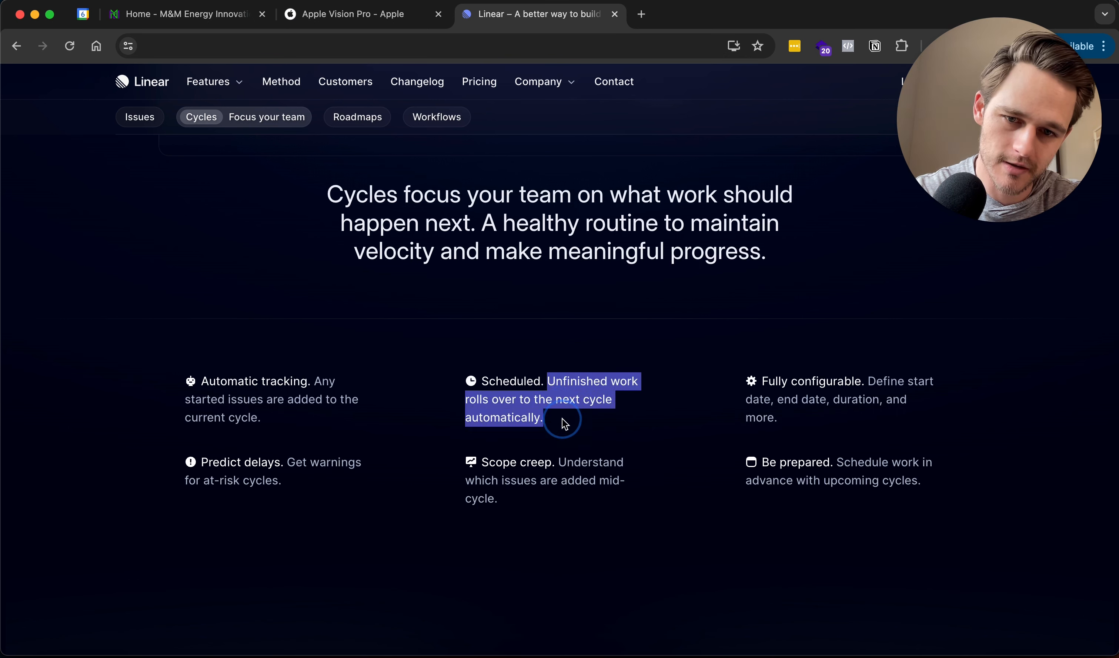
left_click(564, 423)
mouse_move(465, 382)
left_mouse_down()
mouse_move(545, 381)
mouse_move(467, 382)
left_mouse_up()
left_click(530, 381)
double_click(580, 381)
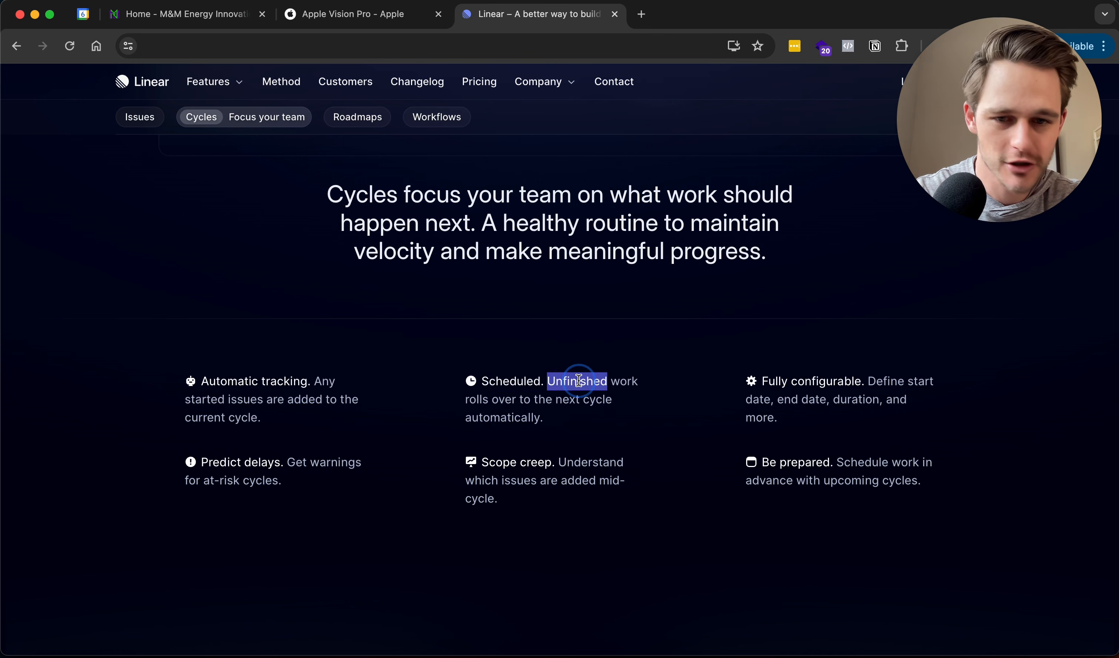
Examine the scroll animation and lighting effect as the "Set direction with Roadmaps" section and its timeline enter the view.
scroll(581, 384, "down", 7)
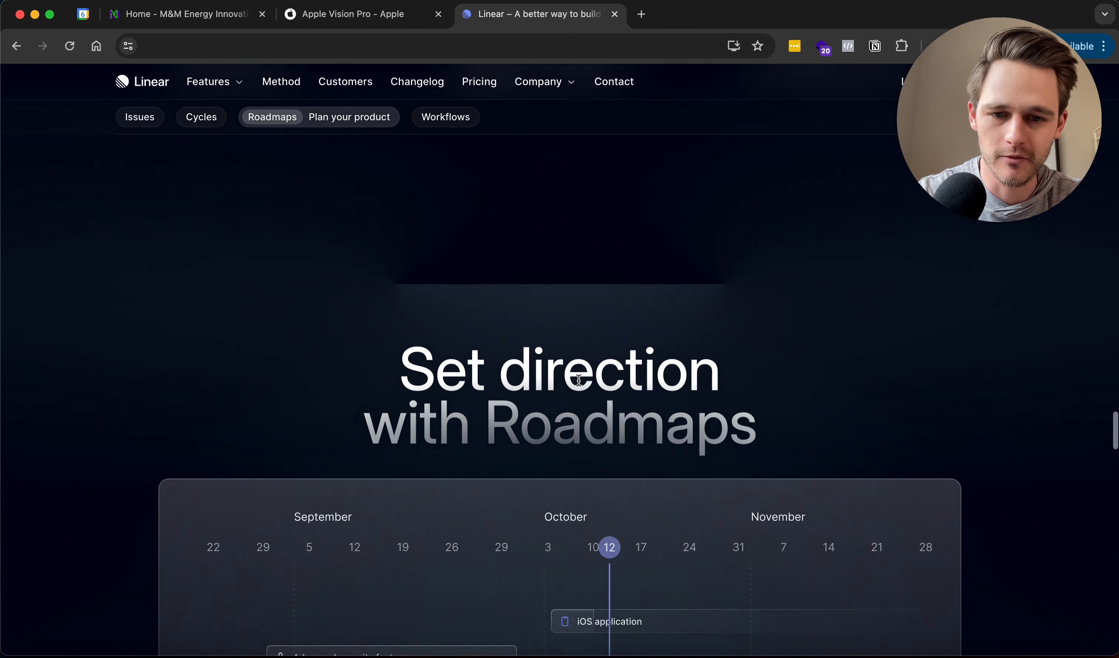
scroll(581, 386, "down", 5)
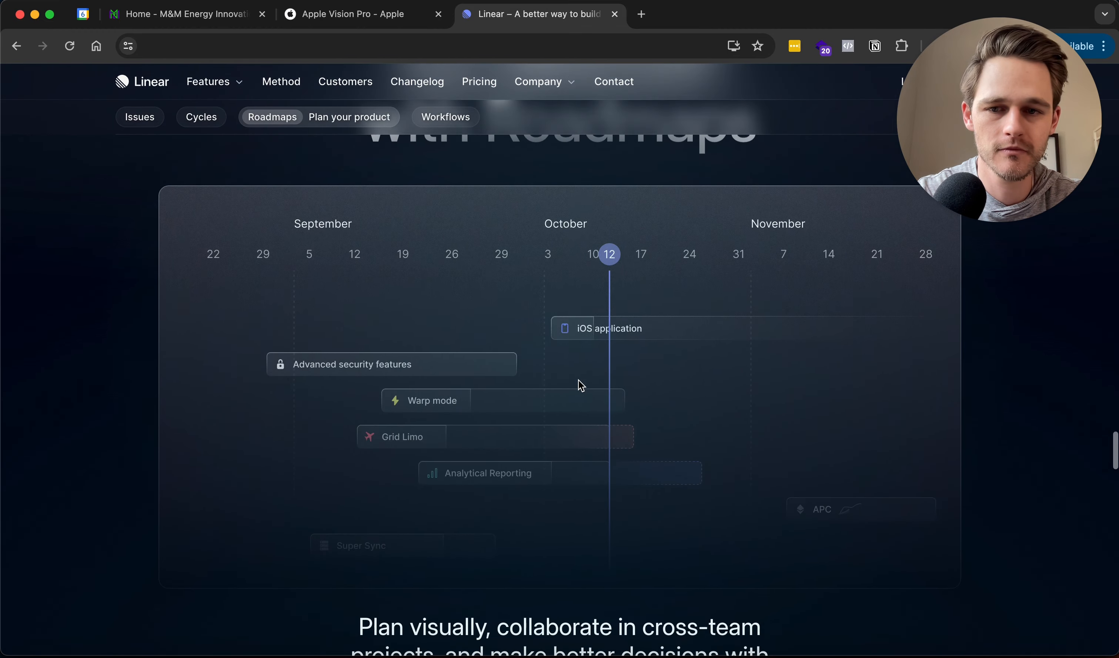
scroll(581, 386, "up", 4)
scroll(578, 380, "up", 5)
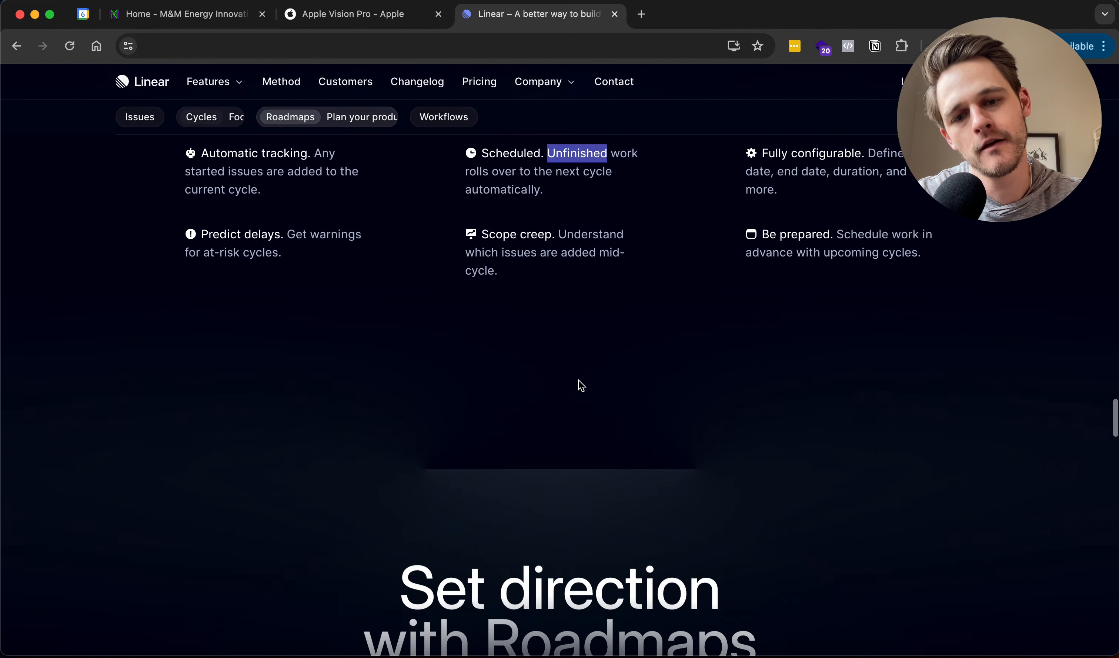
scroll(578, 381, "down", 4)
scroll(579, 380, "down", 4)
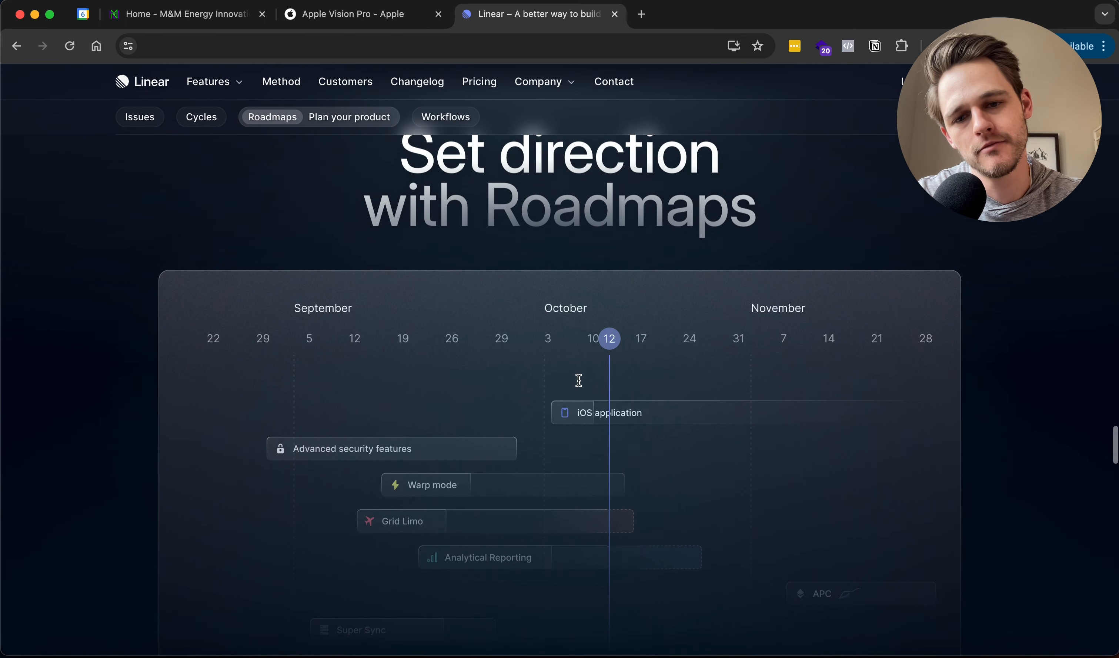
scroll(579, 380, "up", 2)
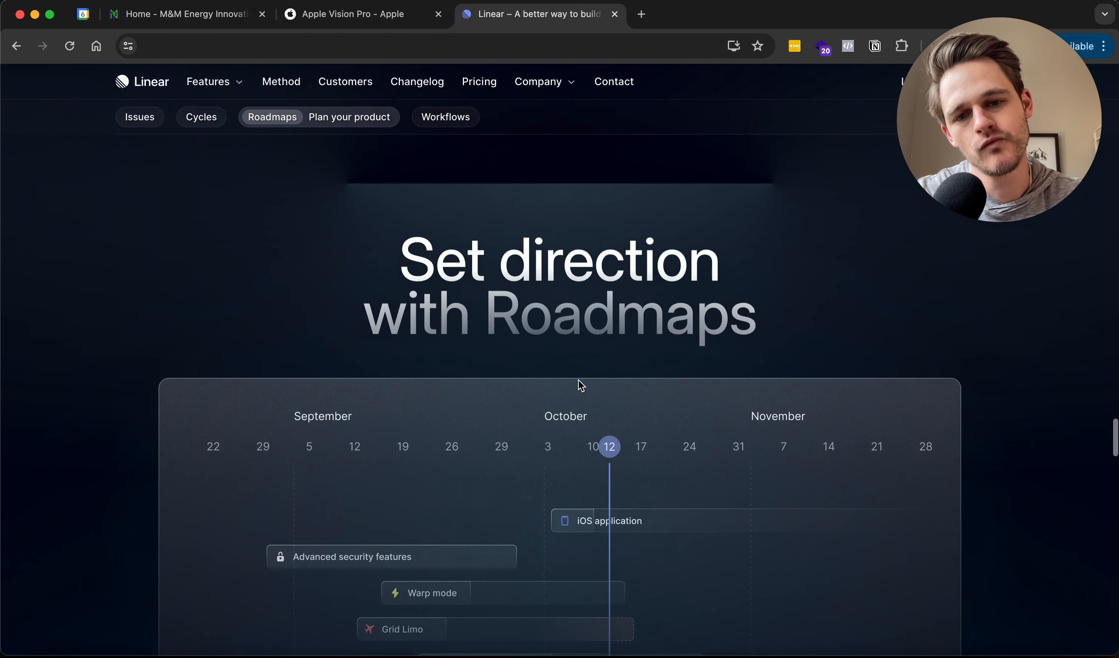
scroll(579, 381, "up", 6)
scroll(578, 381, "down", 2)
scroll(579, 380, "down", 4)
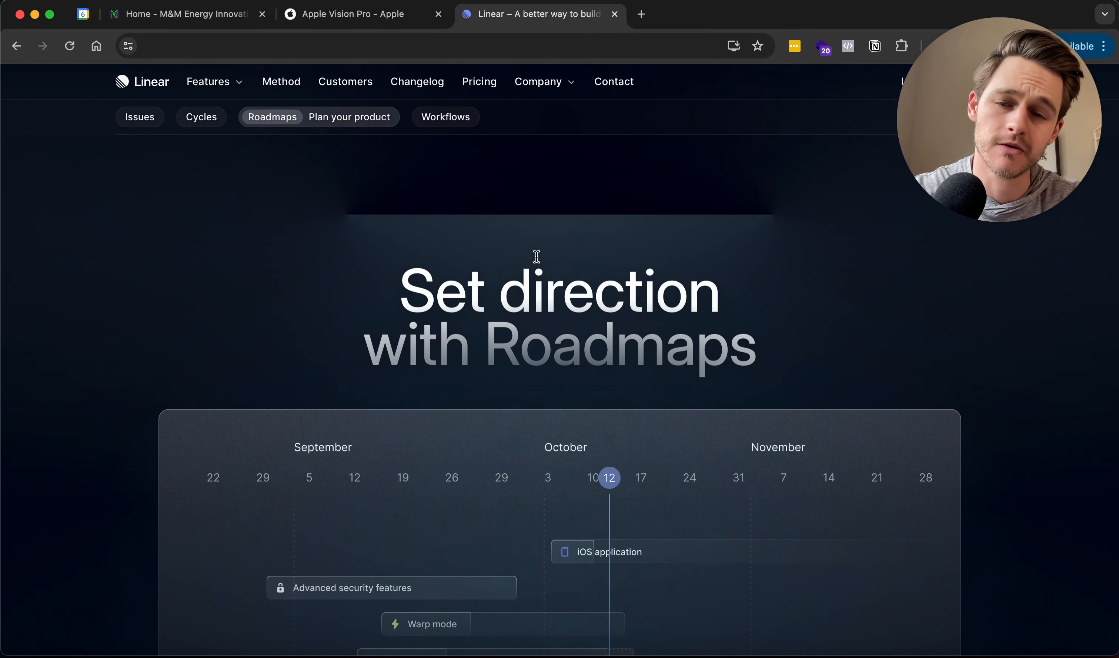
scroll(542, 278, "down", 1)
scroll(542, 278, "up", 5)
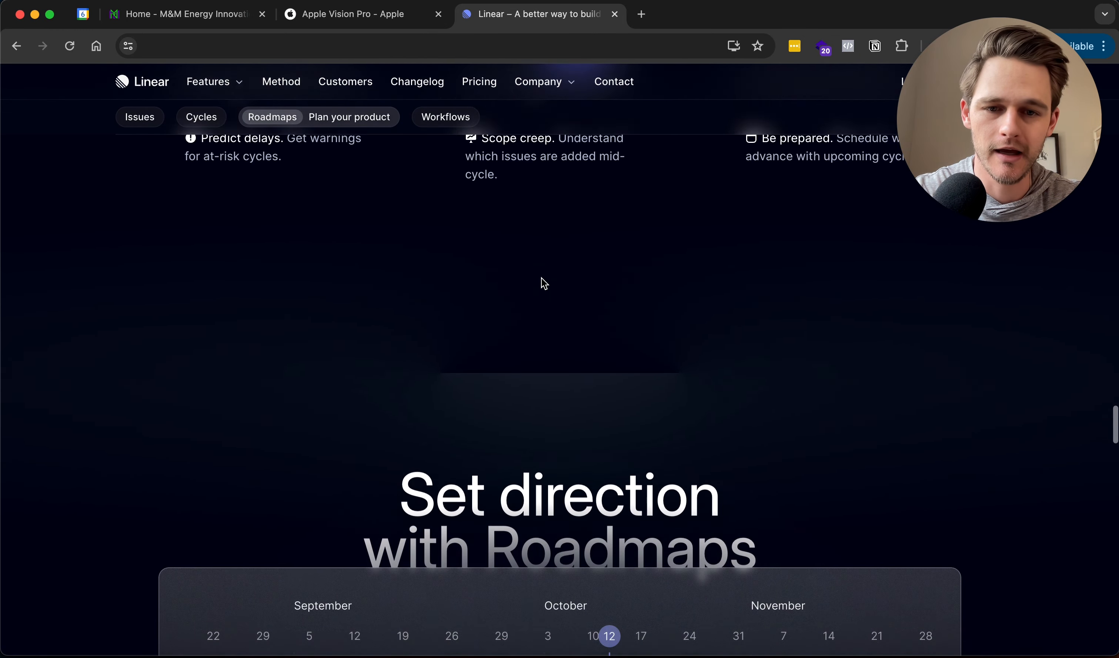
scroll(542, 278, "down", 5)
scroll(542, 280, "up", 5)
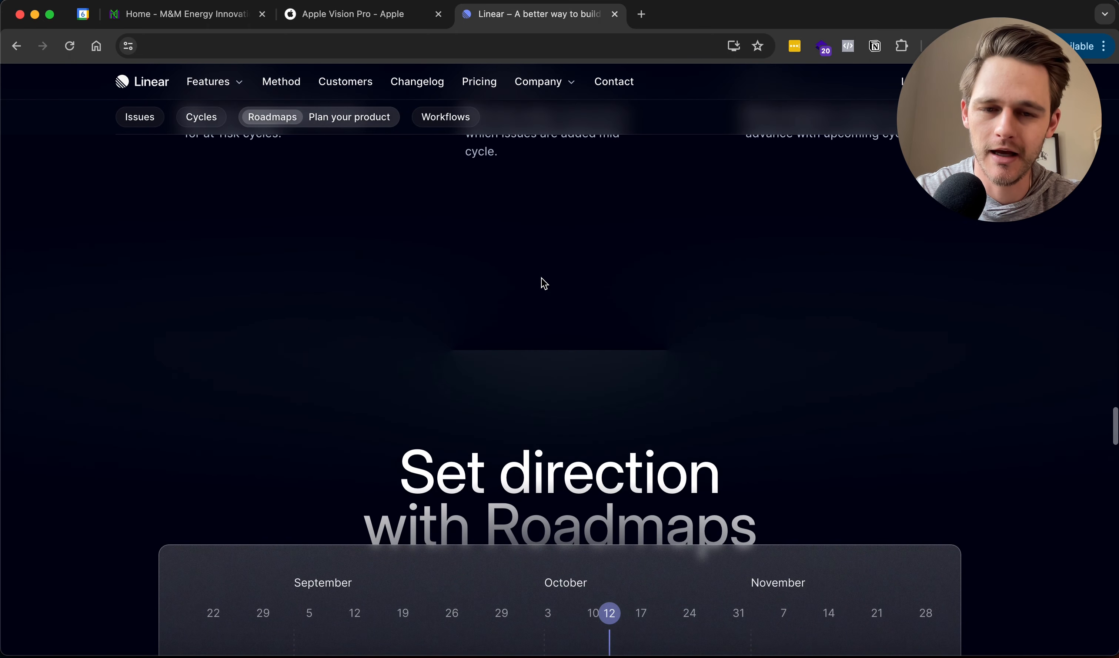
scroll(541, 278, "down", 3)
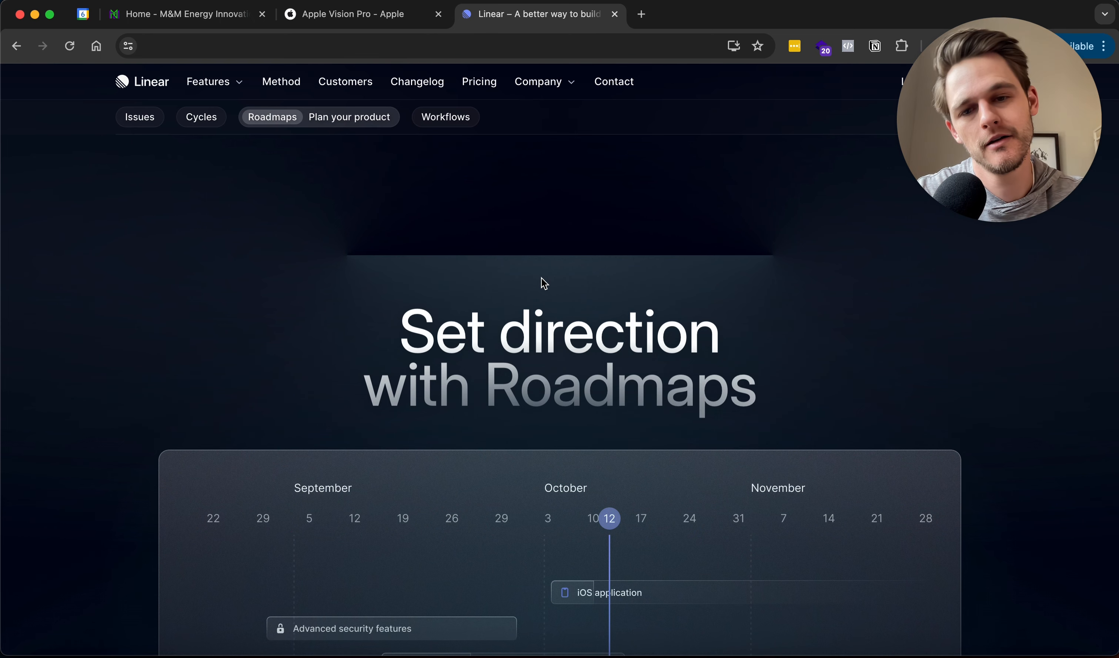
scroll(542, 280, "down", 3)
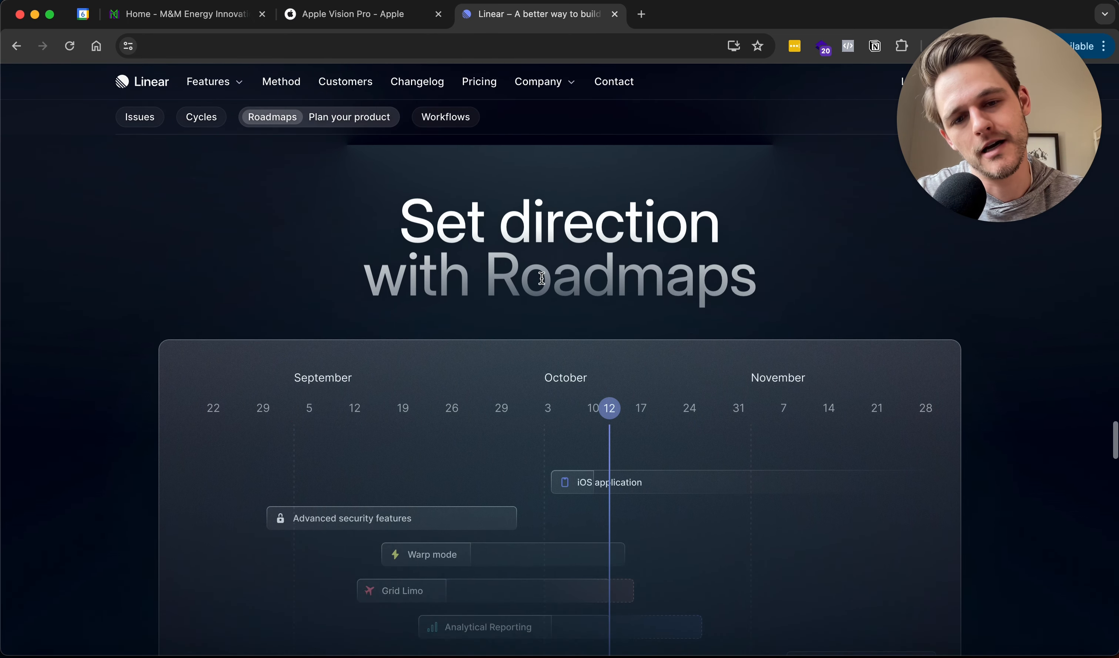
scroll(542, 280, "up", 10)
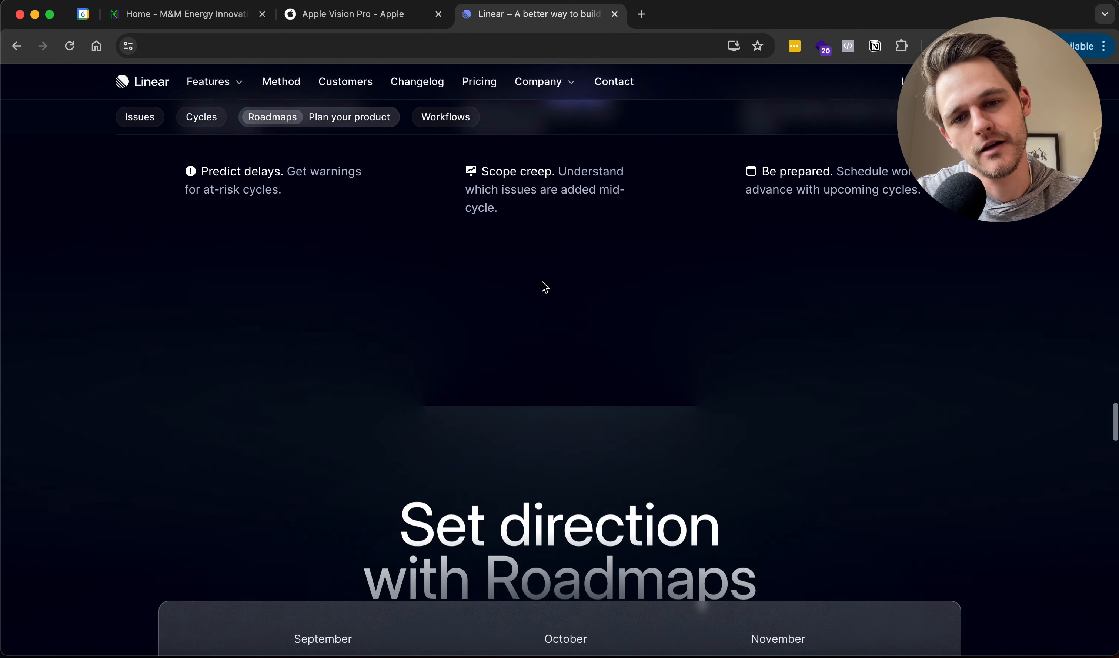
scroll(545, 285, "down", 5)
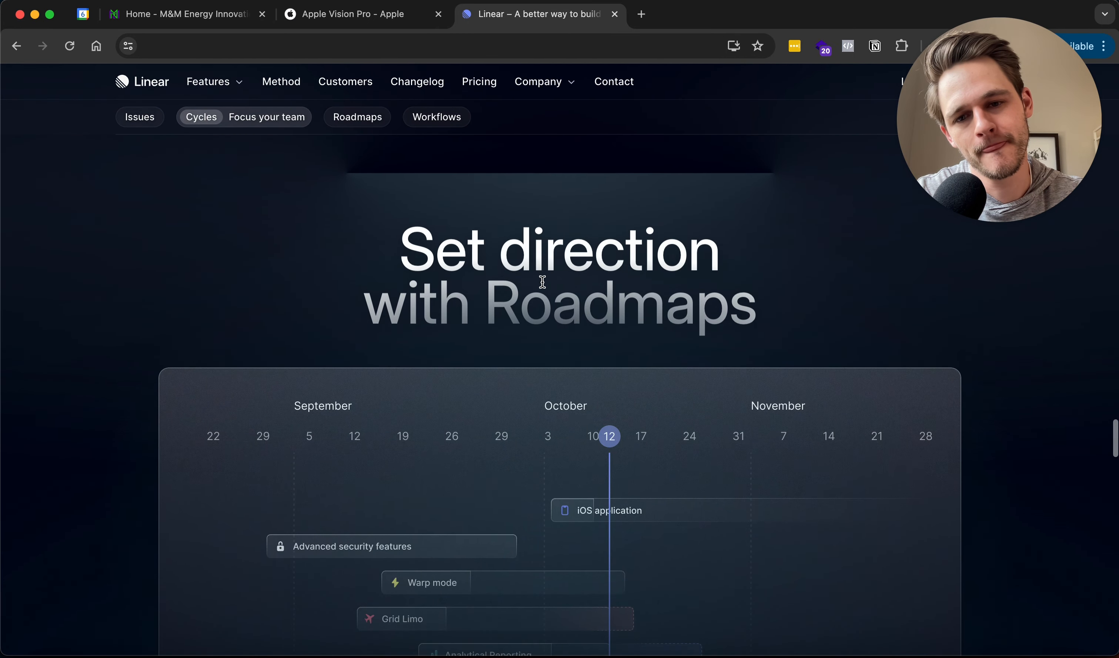
Highlight the "Set direction with Roadmaps" heading, clear the selection and examine the transition from the Cycles features above it.
scroll(542, 281, "up", 1)
left_click_drag(393, 333, 782, 446)
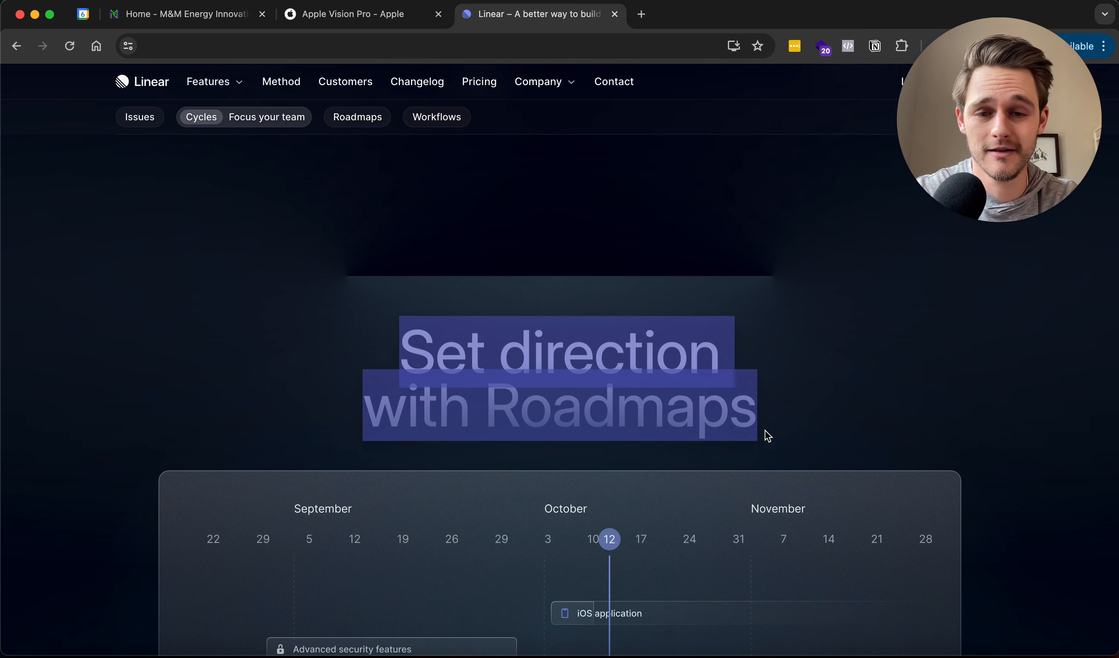
left_click(766, 432)
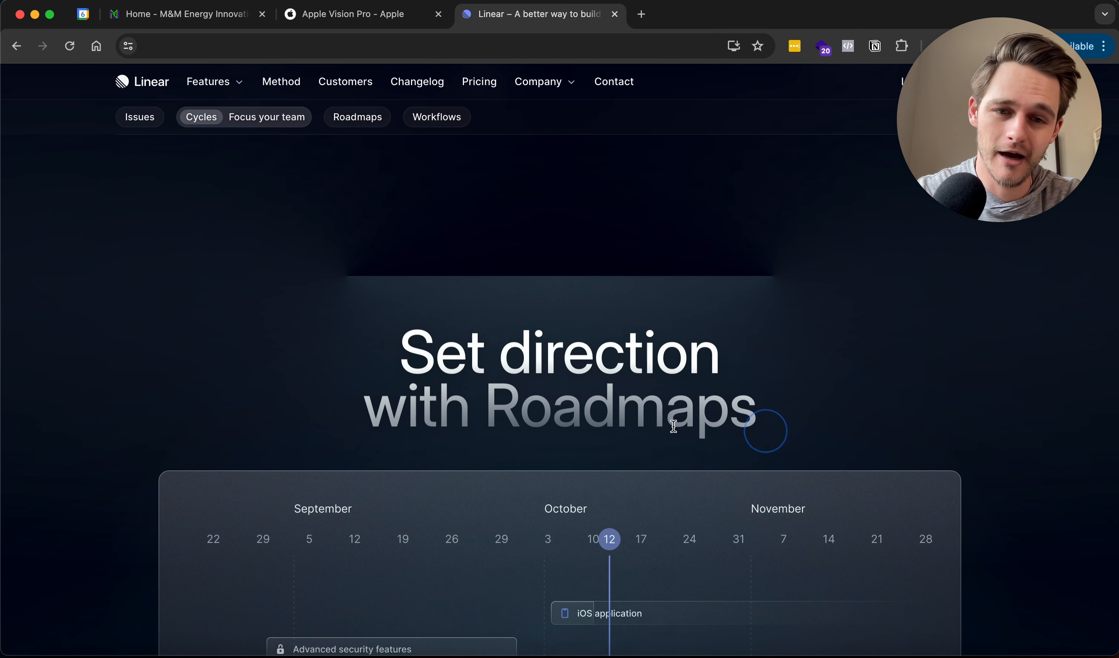
scroll(609, 419, "up", 5)
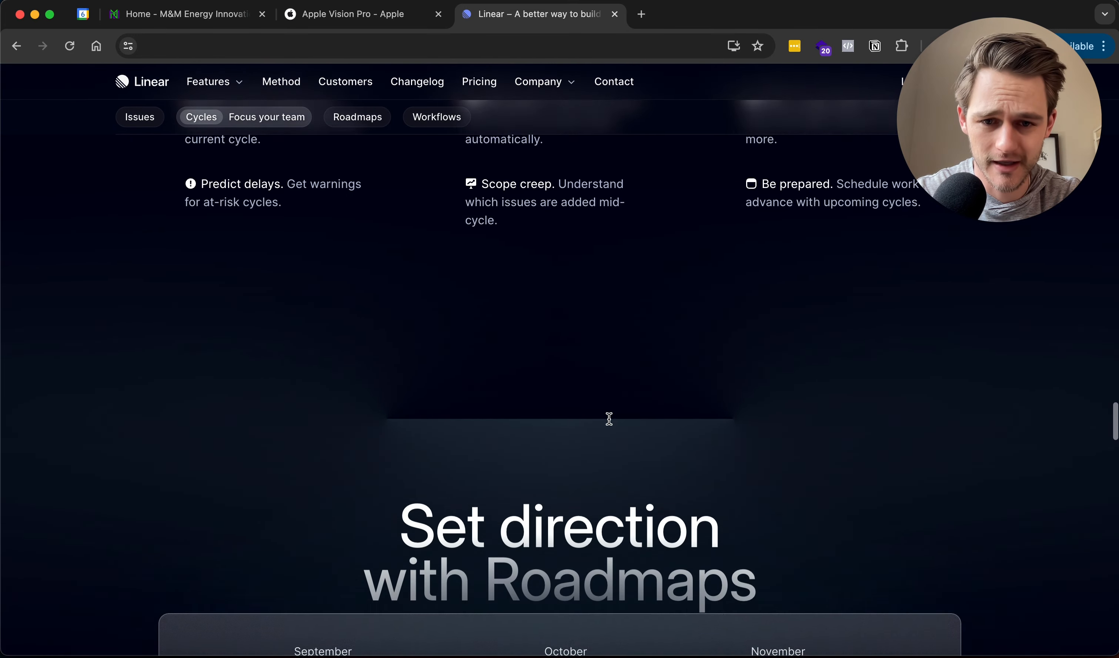
scroll(609, 420, "down", 4)
scroll(608, 419, "down", 1)
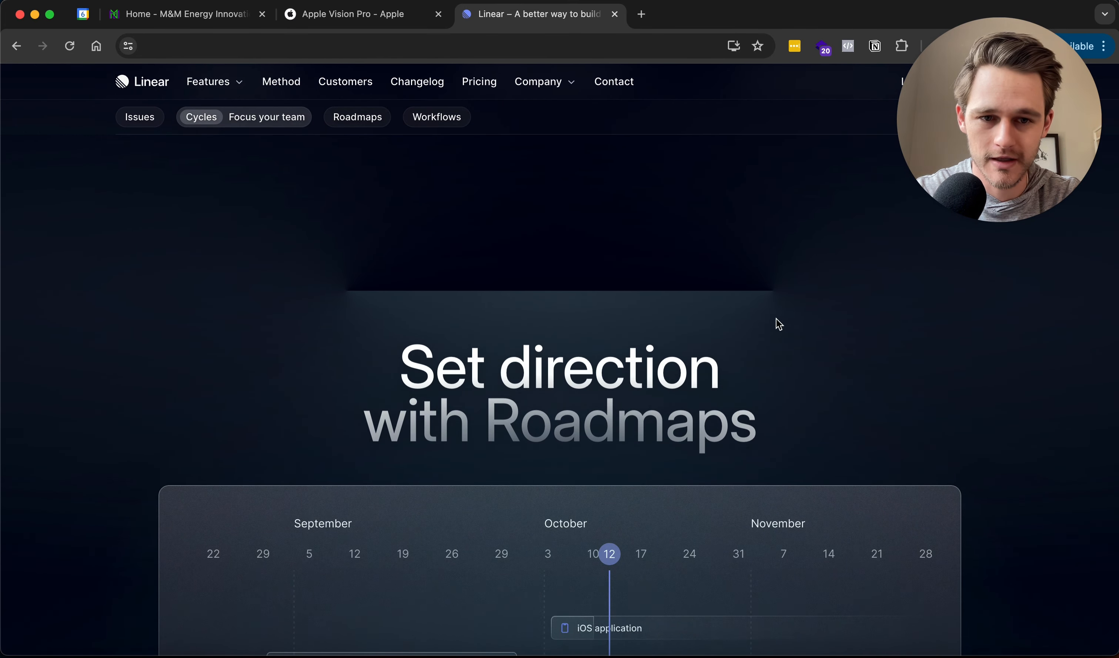
Look through Linear's roadmap timeline, roadmap feature list, project updates cards and the "Linear workflows" section.
scroll(392, 302, "down", 10)
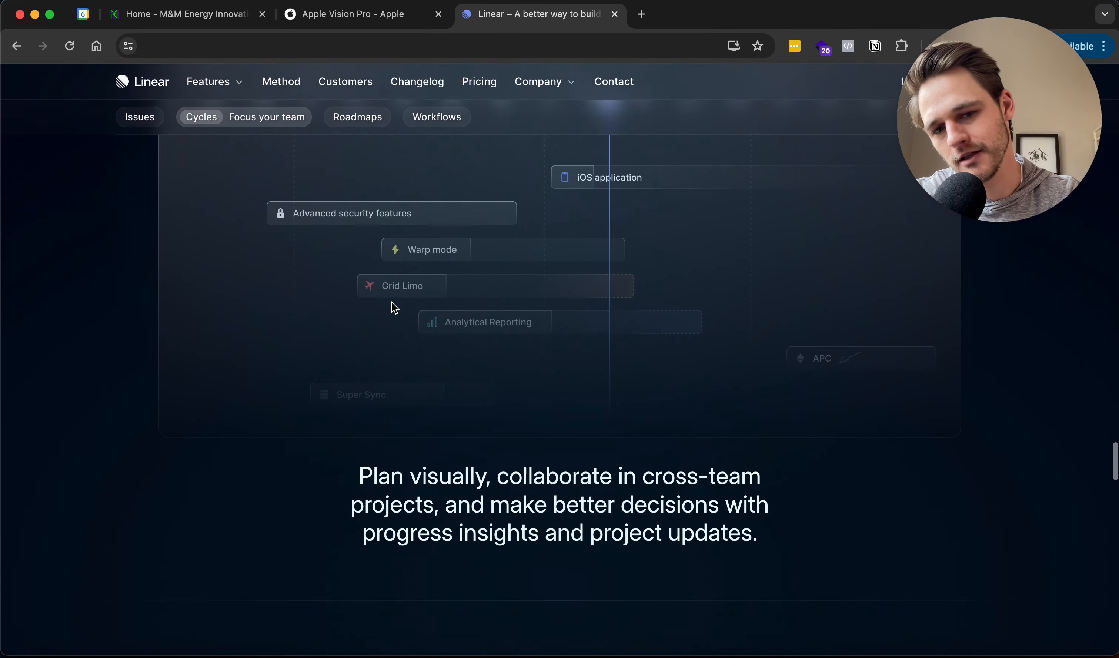
scroll(392, 307, "down", 5)
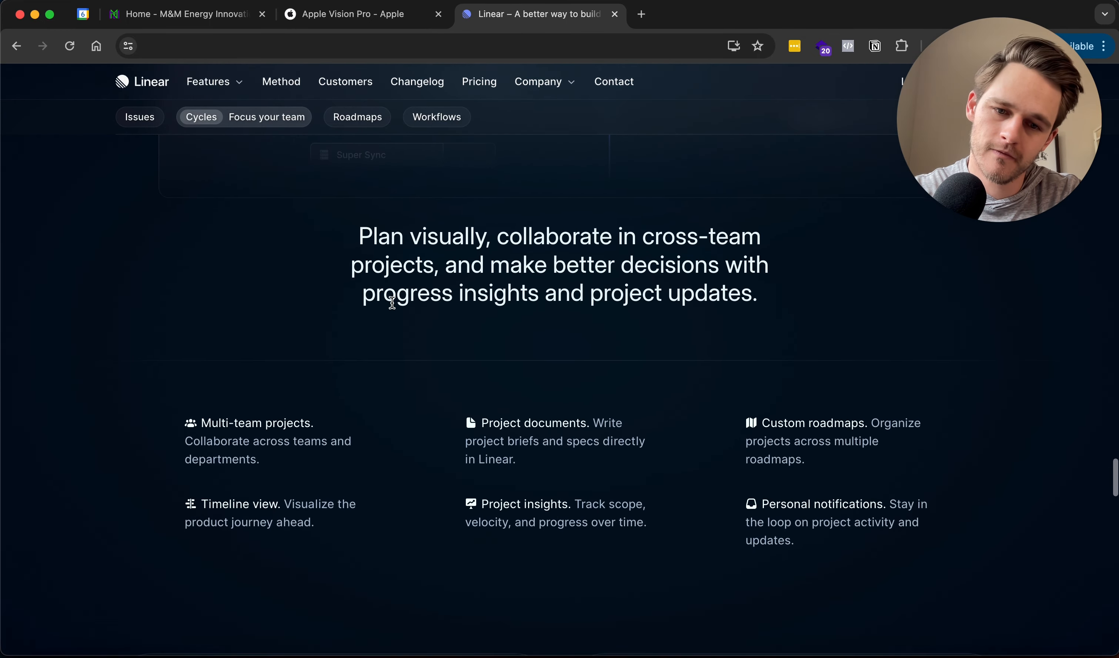
scroll(392, 308, "down", 20)
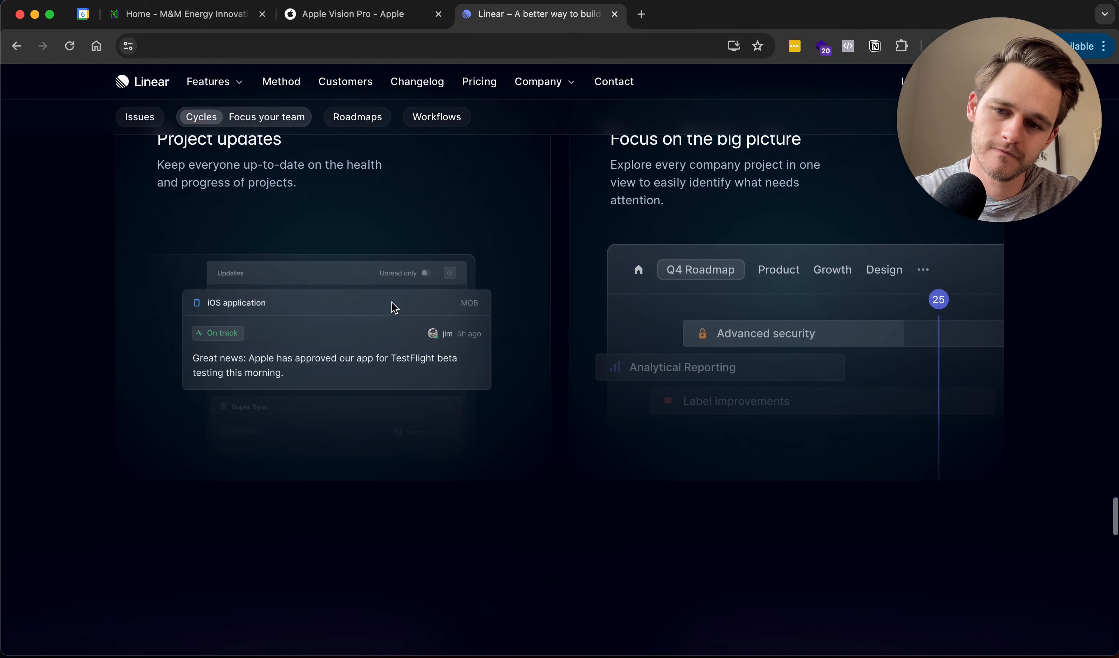
scroll(392, 307, "down", 5)
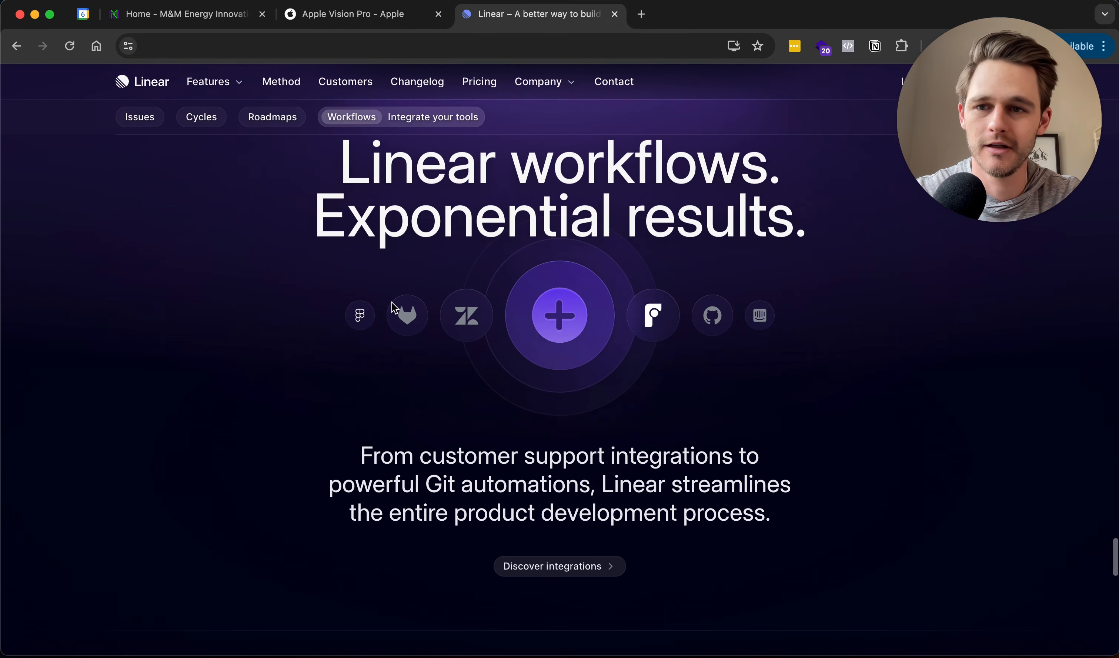
Examine the "Linear workflows. Exponential results." section, its integrations list and the page footer, then return to the Linear hero section.
scroll(392, 307, "up", 2)
scroll(391, 303, "up", 1)
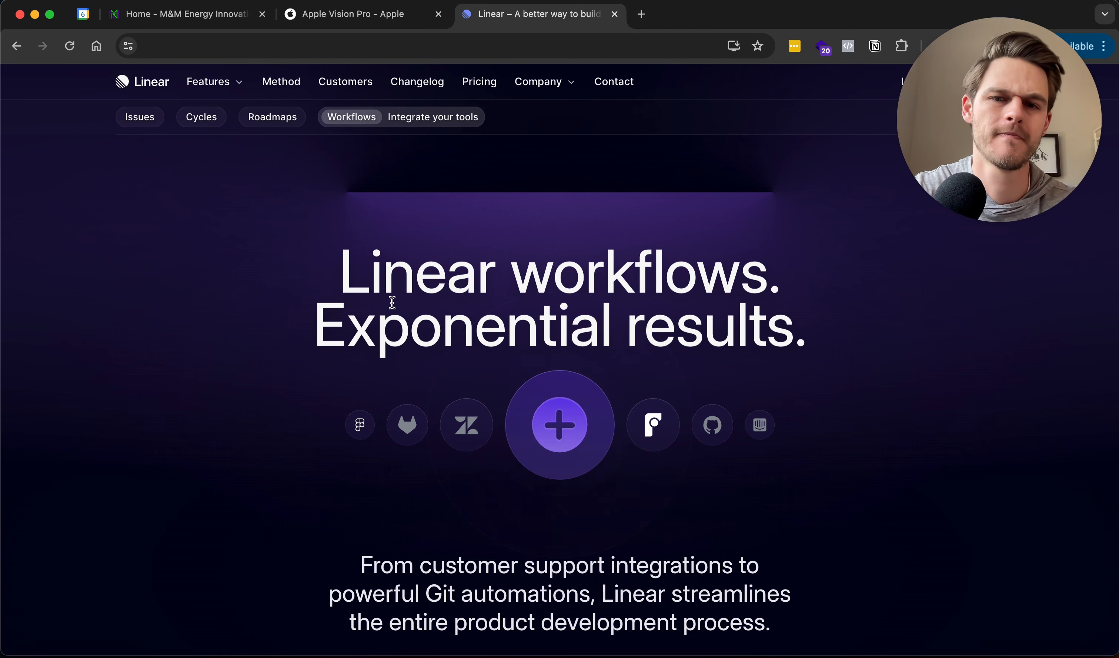
scroll(392, 302, "down", 15)
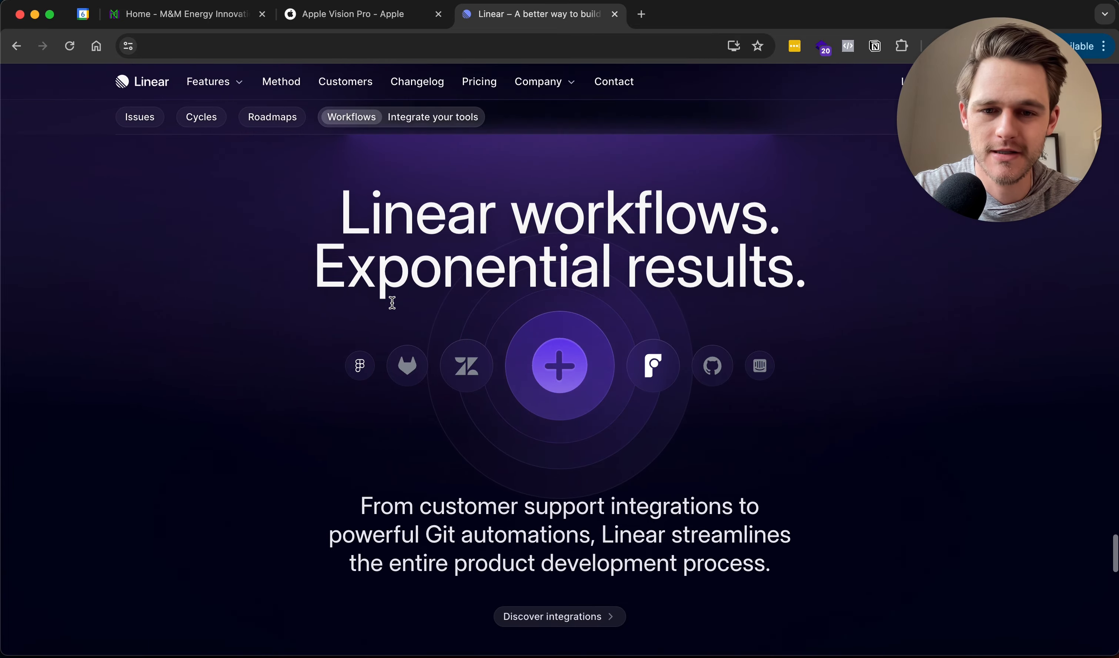
scroll(391, 302, "down", 15)
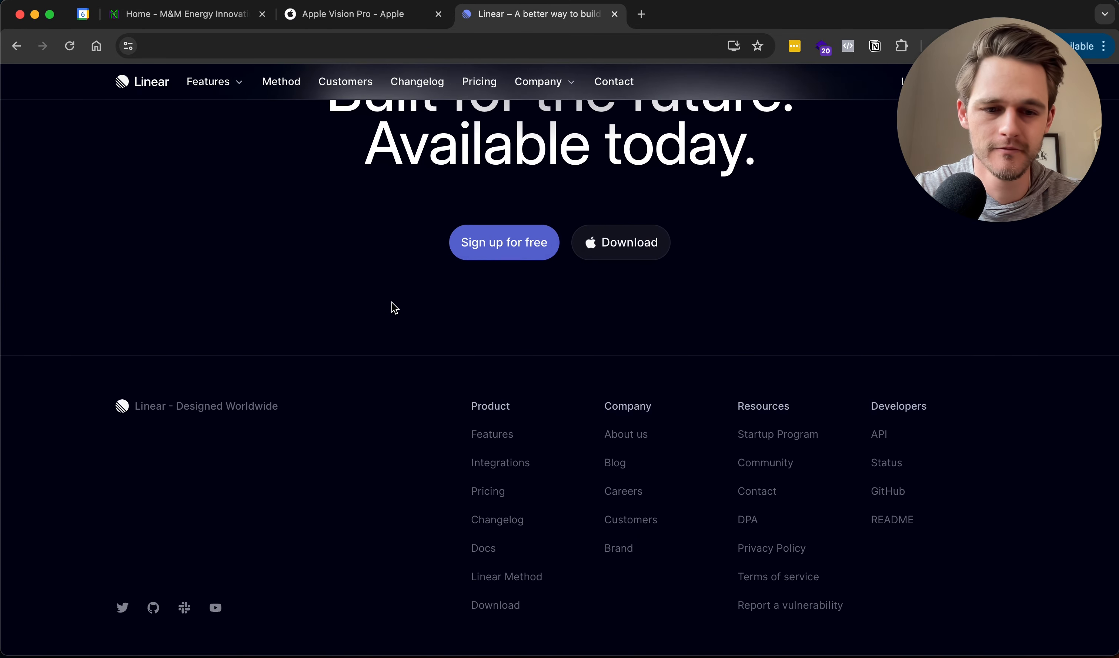
scroll(367, 343, "up", 20)
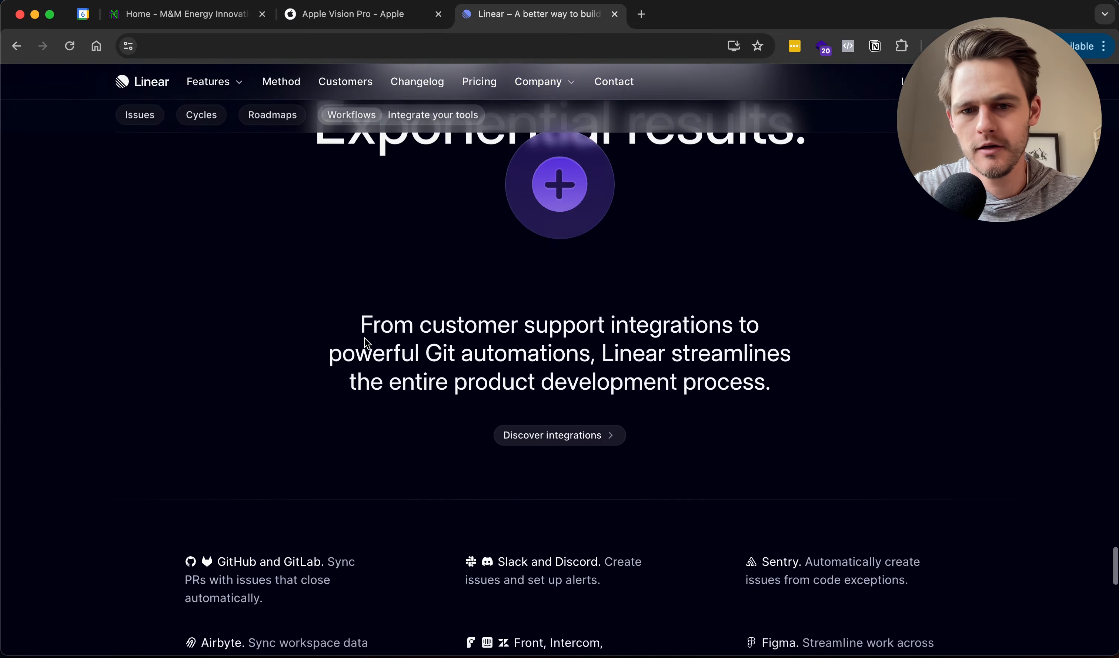
scroll(365, 342, "up", 10)
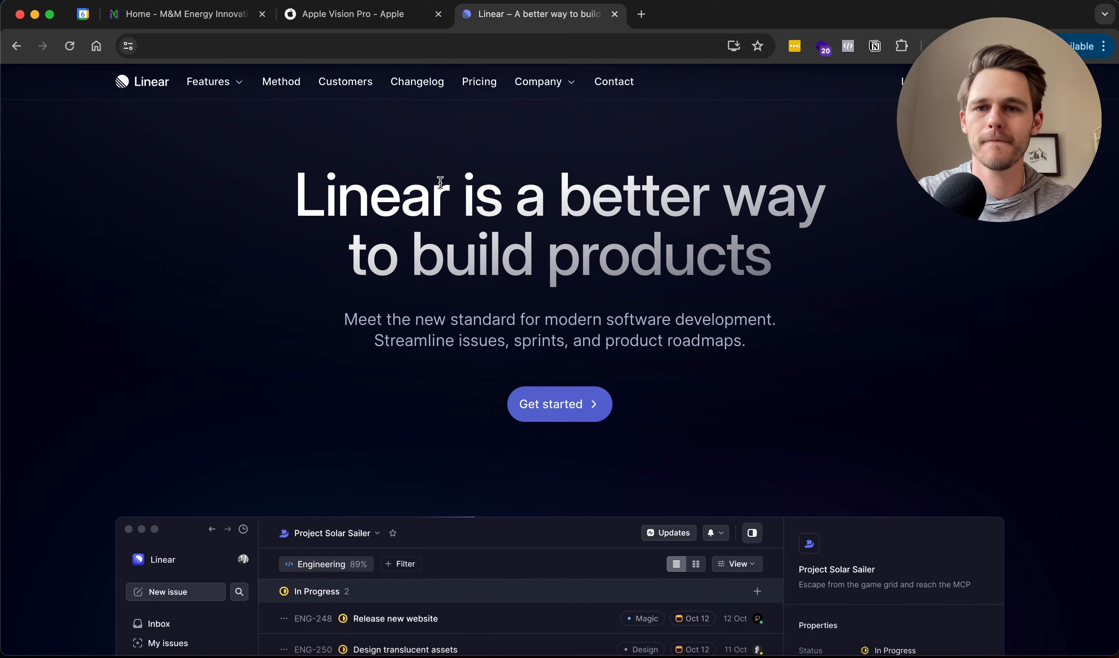
Switch to the Apple Vision Pro page and look through its Photos and Videos, Connection, design and visionOS sections, returning to the hero.
left_click(357, 27)
scroll(516, 344, "down", 10)
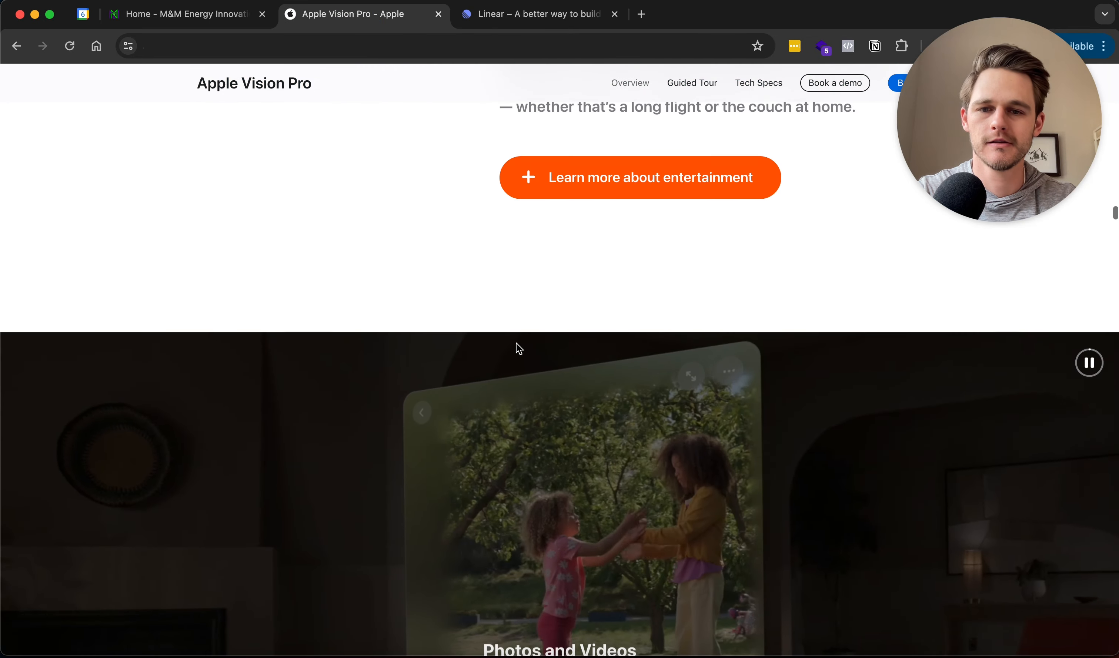
scroll(516, 344, "down", 10)
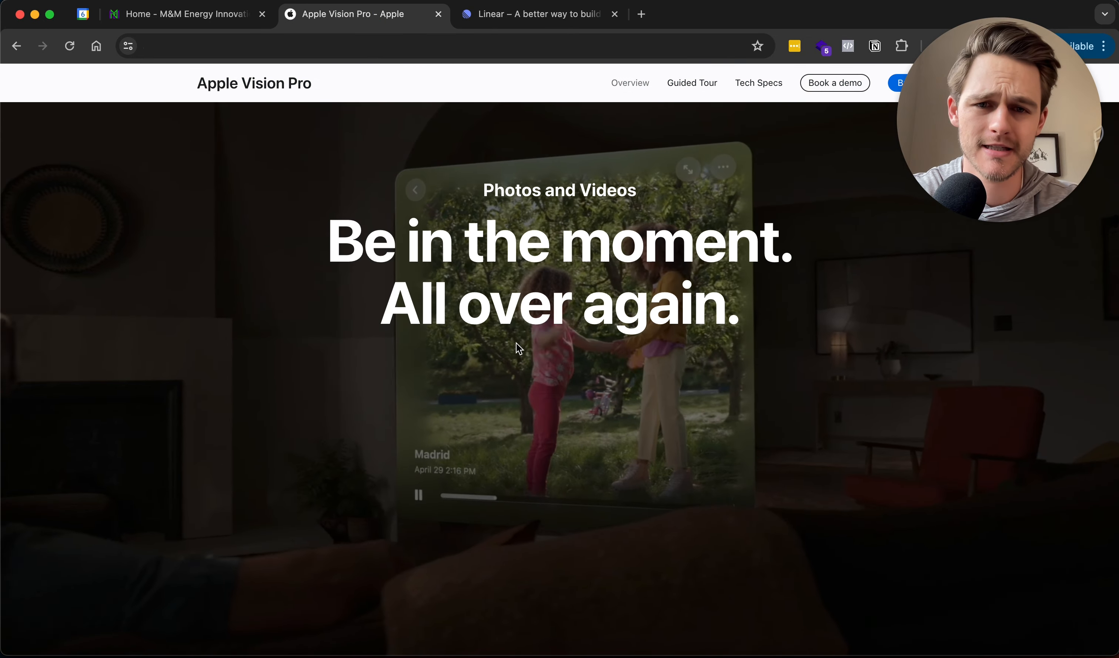
scroll(516, 344, "down", 15)
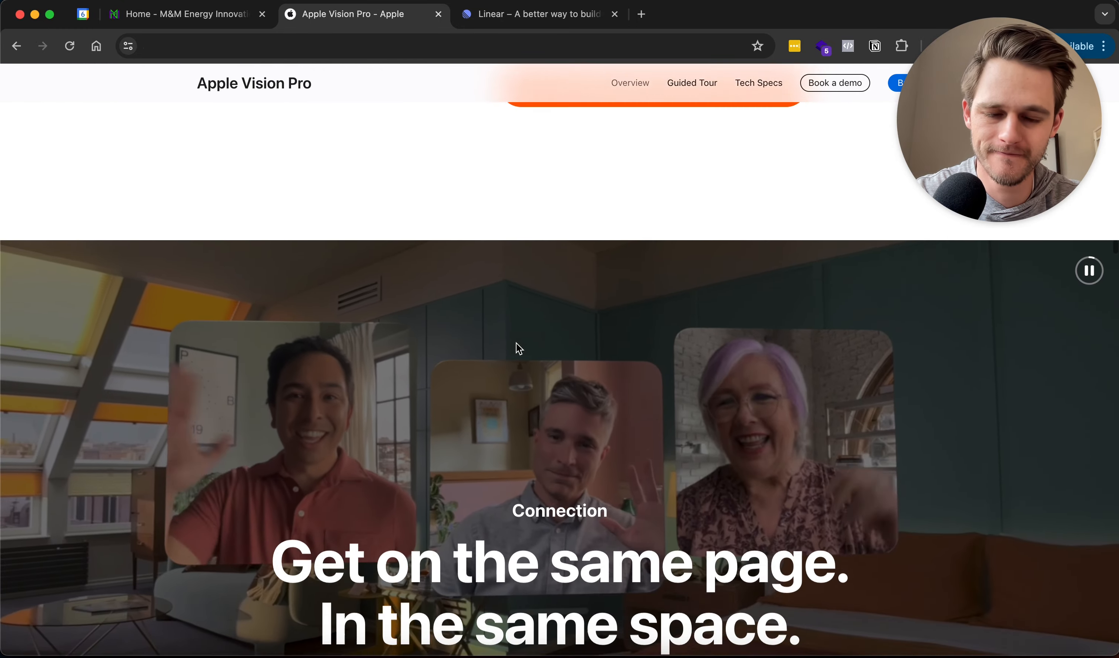
scroll(516, 343, "down", 15)
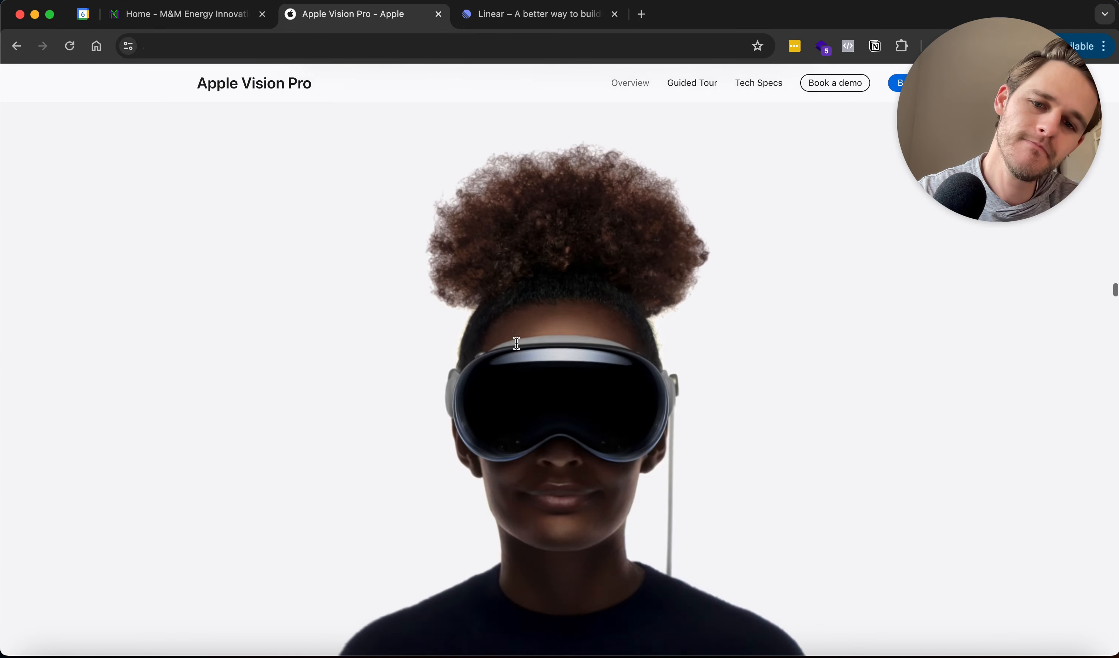
scroll(517, 344, "down", 15)
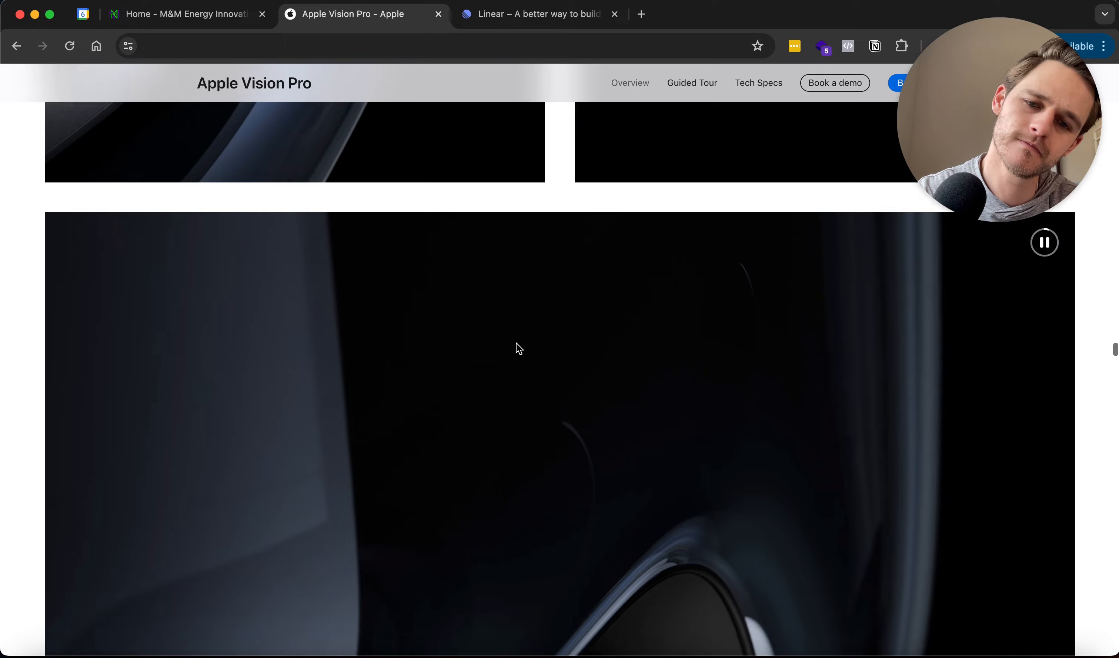
scroll(521, 346, "down", 5)
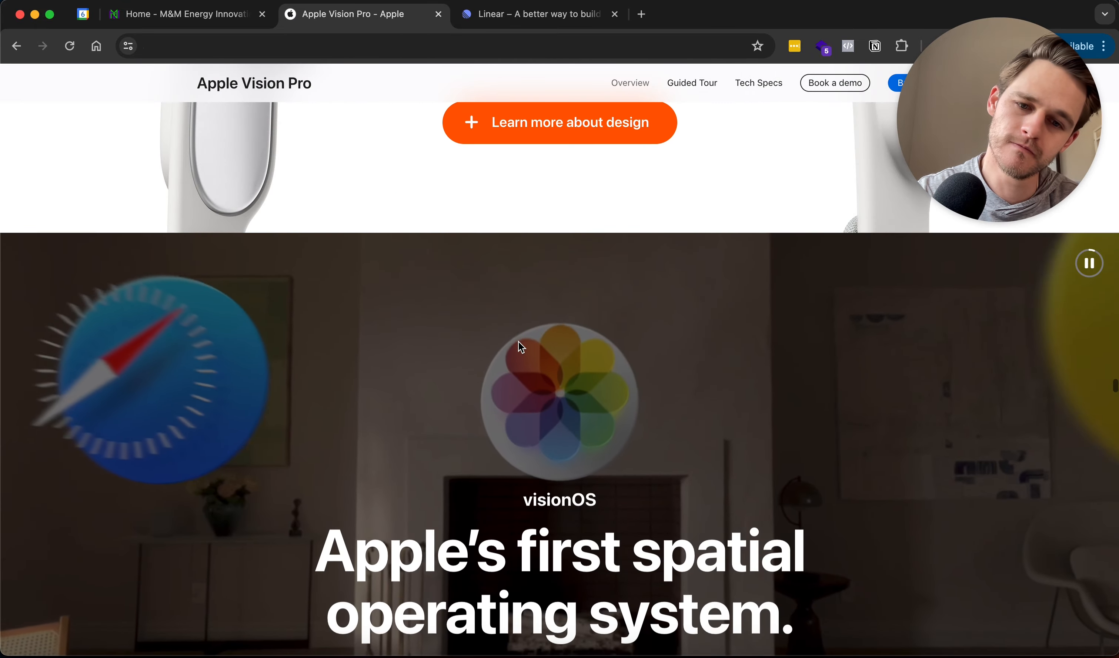
scroll(520, 346, "up", 10)
scroll(518, 342, "up", 20)
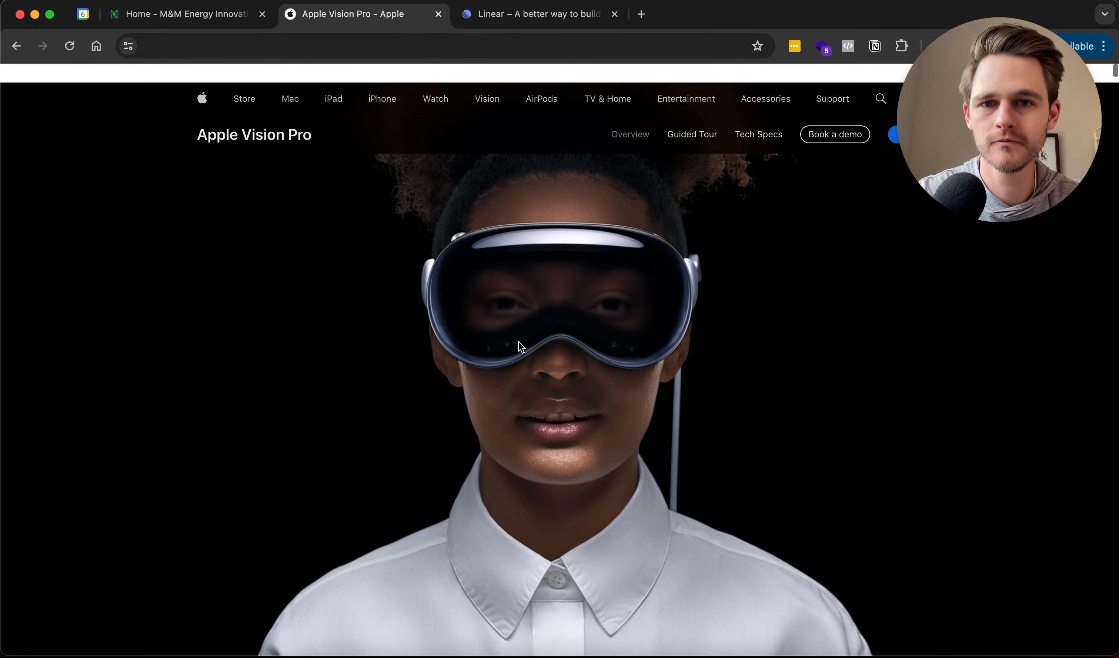
Return to the Linear site and examine its hero section, navigation bar and Features menu.
left_click(541, 18)
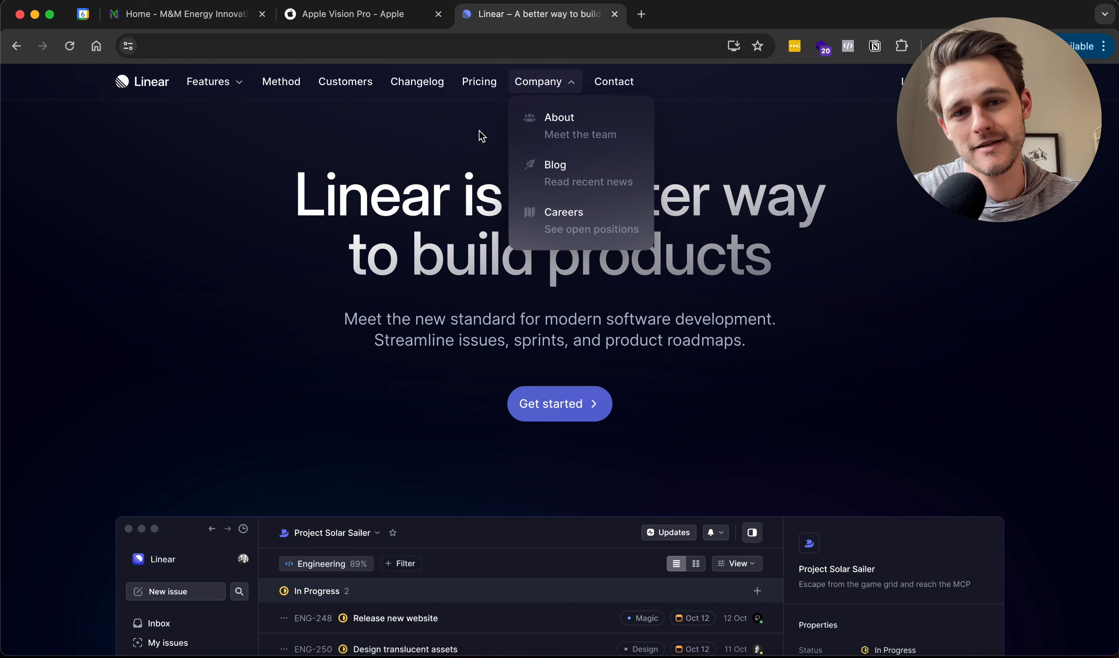
scroll(338, 223, "down", 1)
scroll(337, 224, "up", 1)
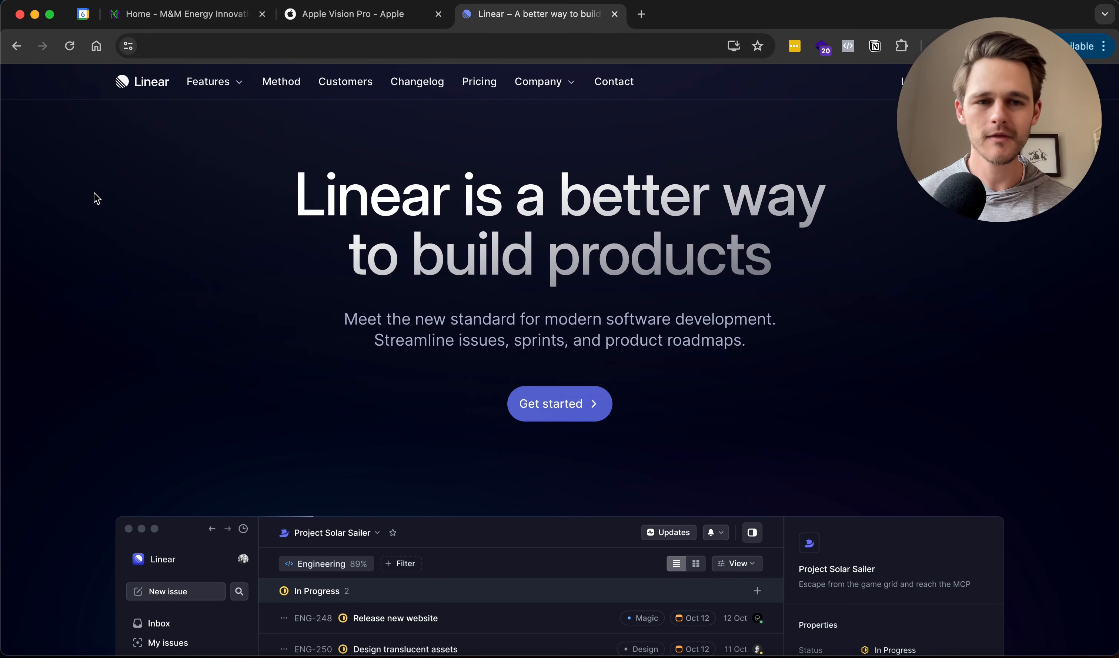
mouse_move(214, 82)
scroll(253, 190, "down", 3)
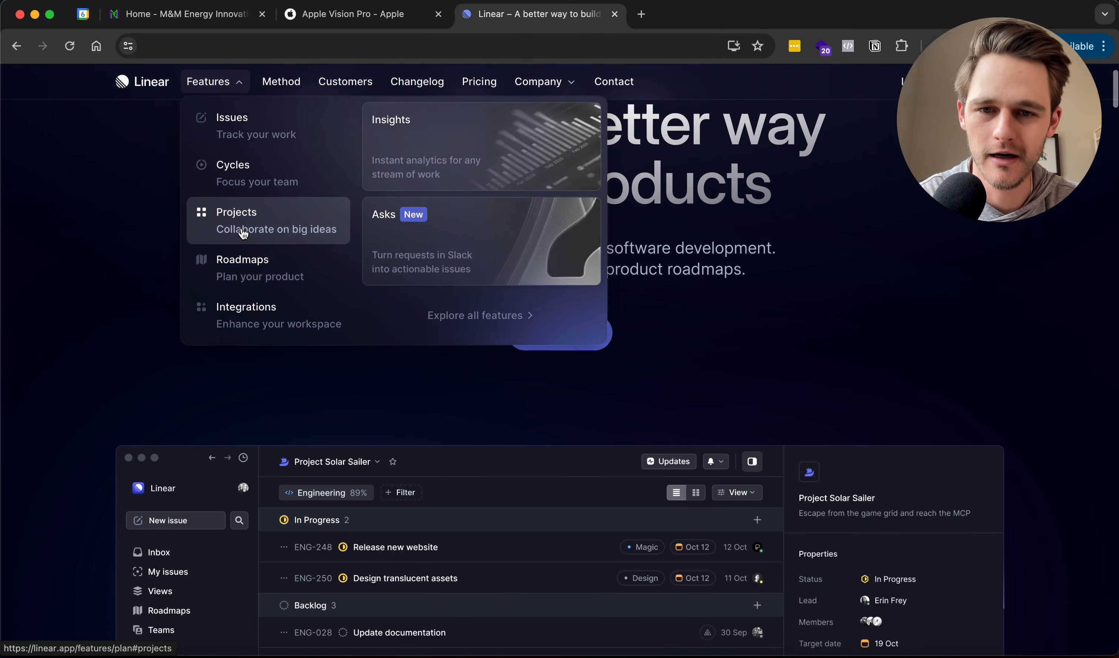
scroll(804, 483, "down", 4)
scroll(805, 484, "up", 8)
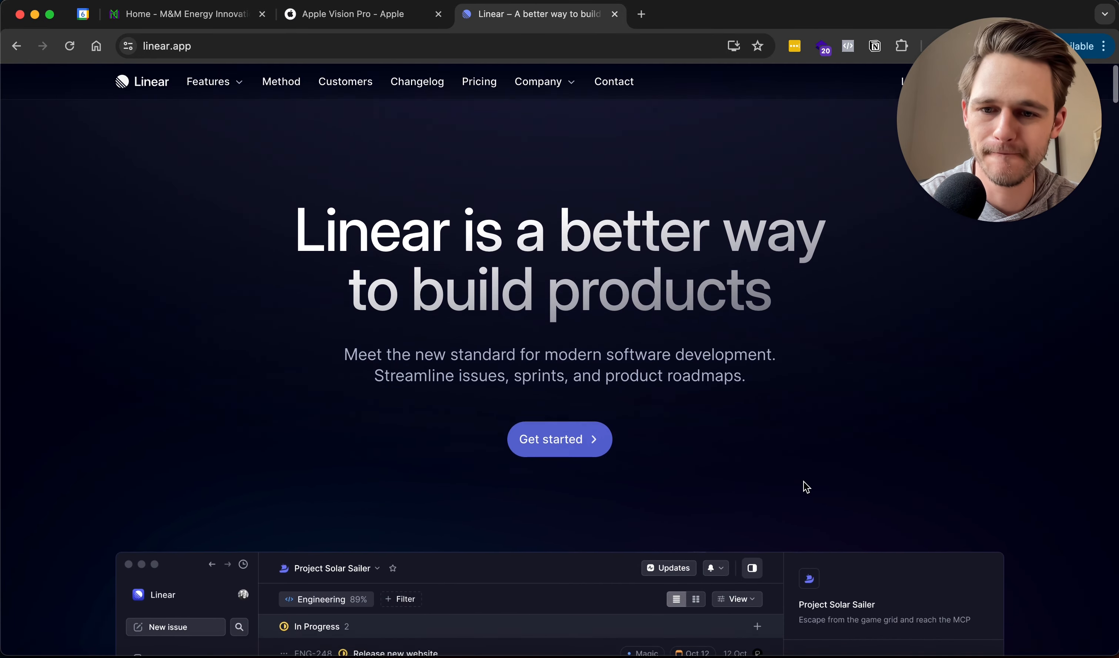
scroll(807, 487, "down", 1)
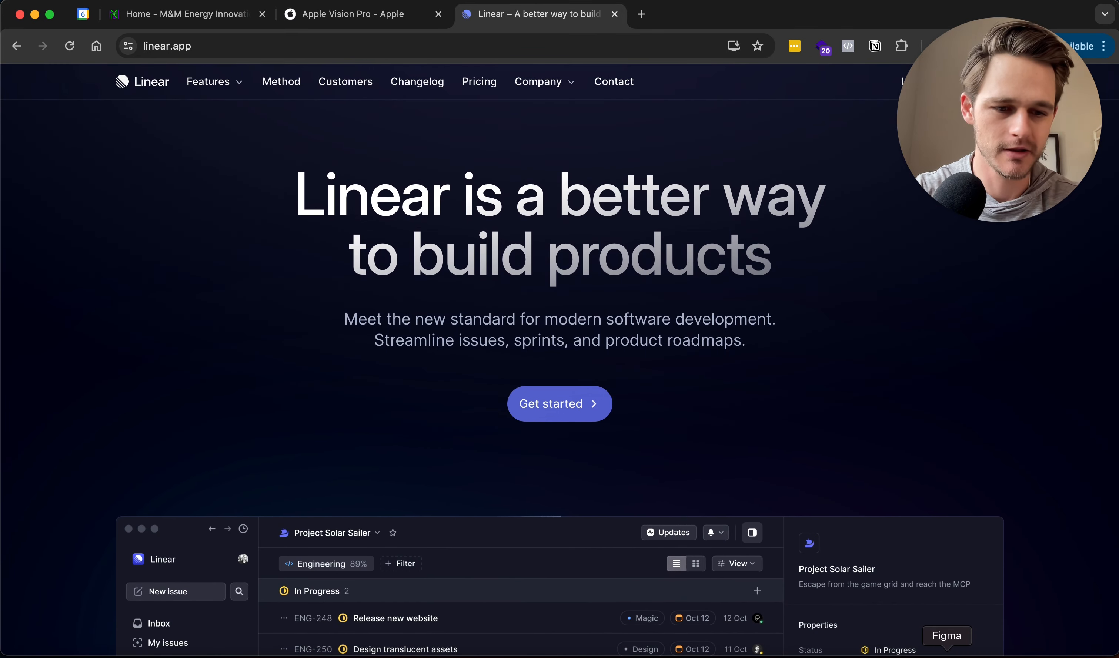
Switch to the MM ENERGY KIT file in Figma and examine the typeface, heading and text styles in the Style Guide.
left_click(947, 656)
left_click(805, 250)
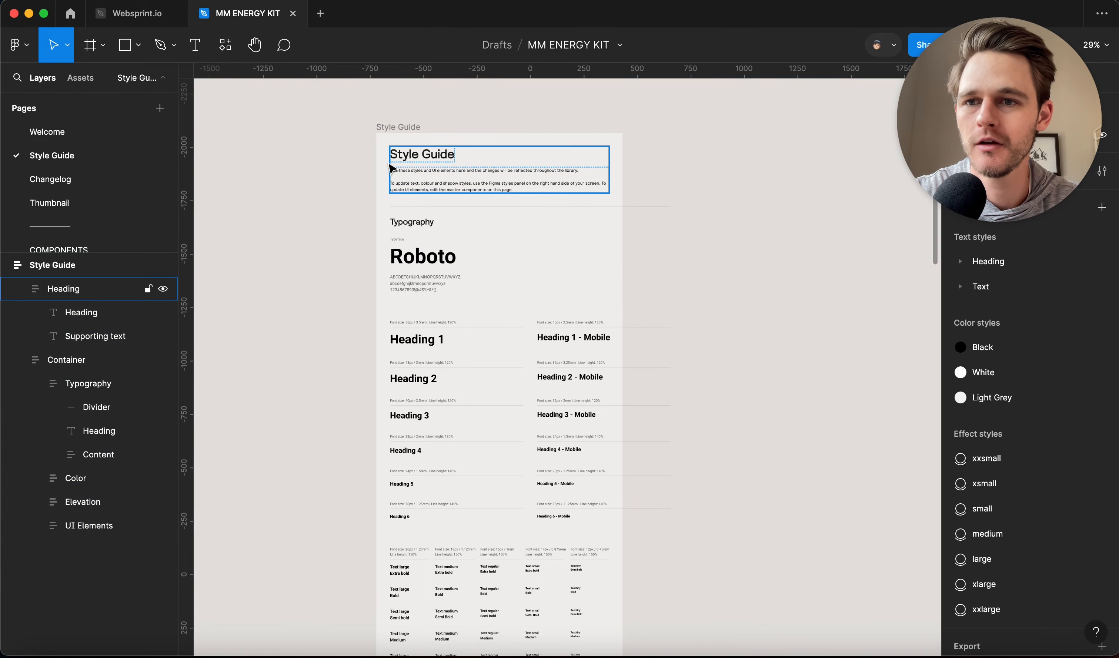
scroll(389, 169, "up", 5)
scroll(390, 171, "down", 3)
scroll(390, 170, "up", 4)
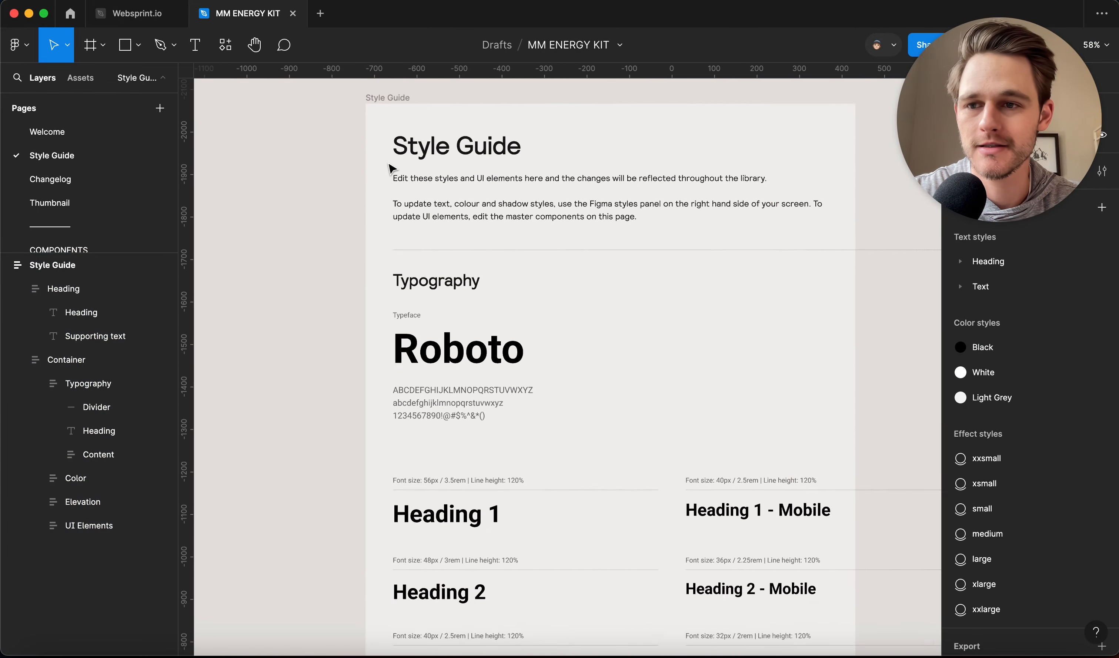
scroll(391, 170, "down", 4)
scroll(389, 169, "down", 7)
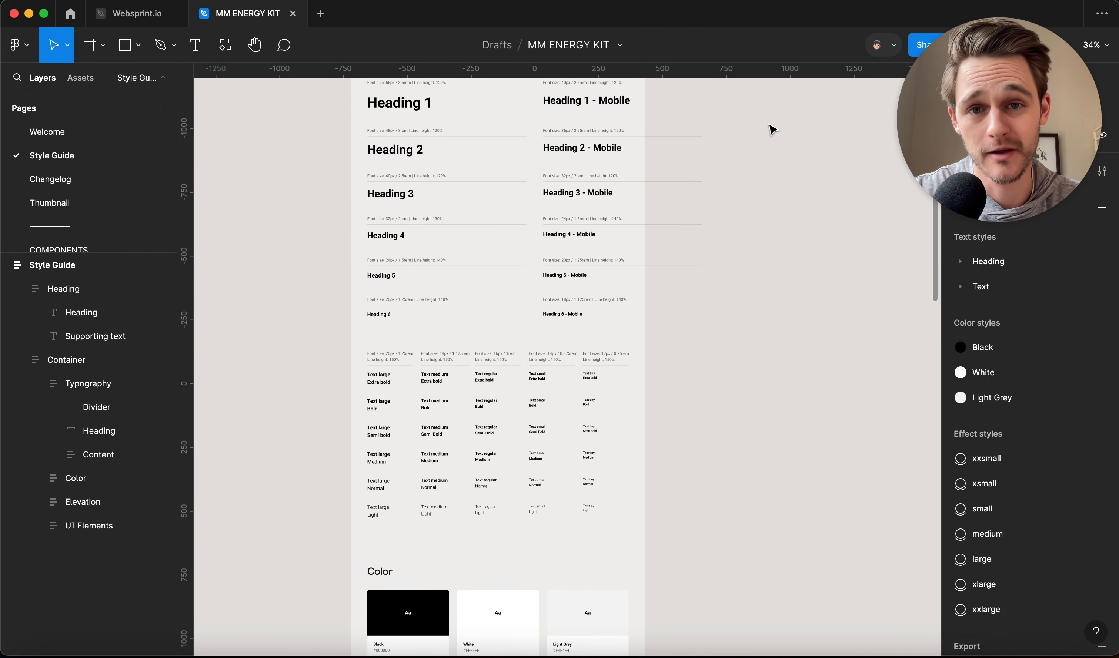
scroll(710, 270, "up", 9)
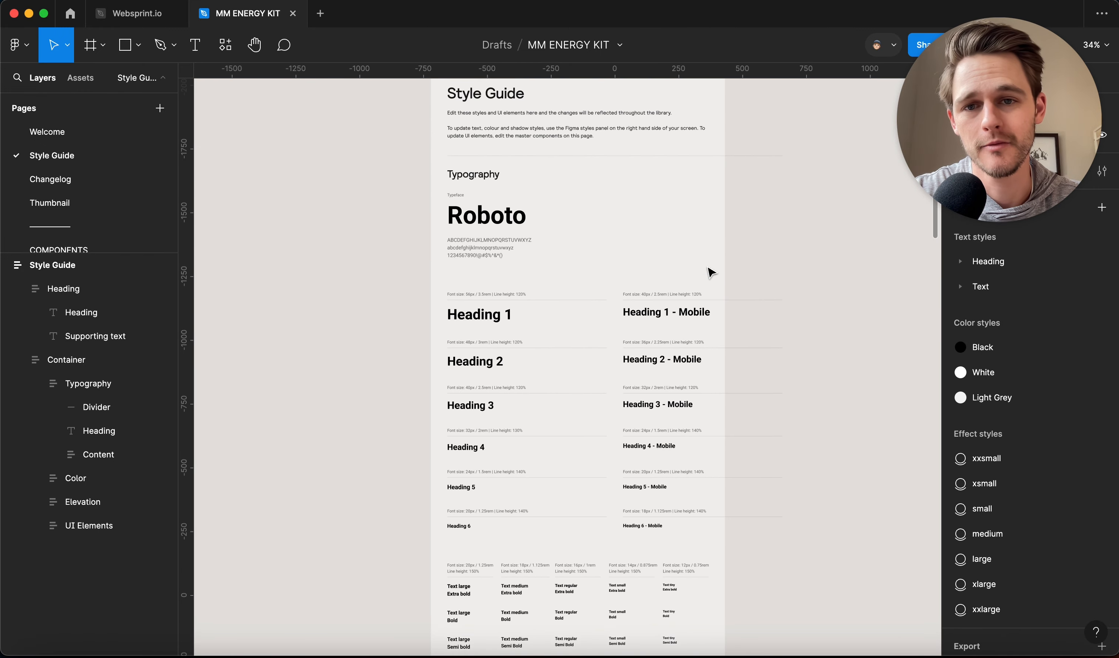
scroll(710, 270, "left", 3)
scroll(710, 272, "down", 2)
scroll(710, 272, "right", 3)
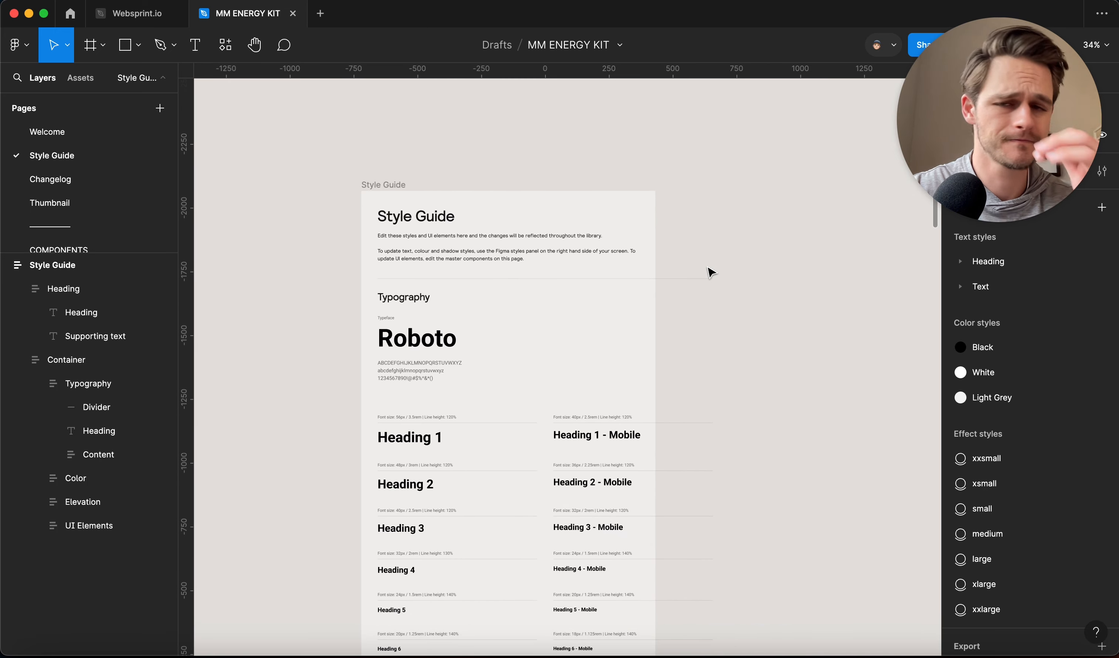
scroll(414, 339, "up", 5)
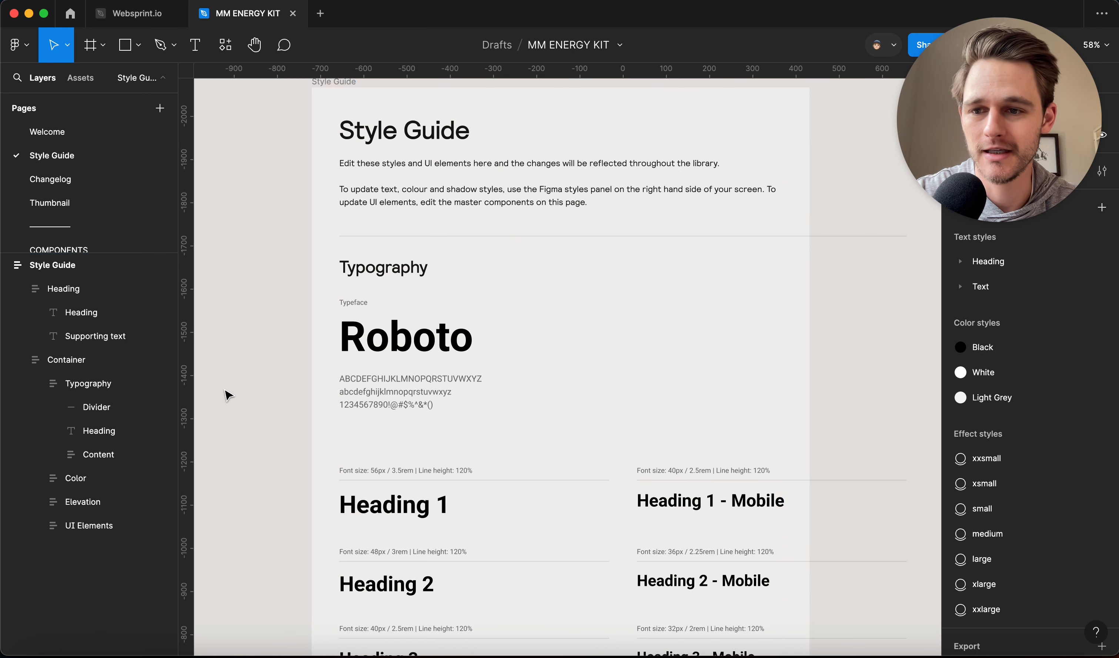
Look through the file's page list for the entries under PAGE TEMPLATES.
scroll(98, 170, "down", 5)
scroll(98, 170, "down", 8)
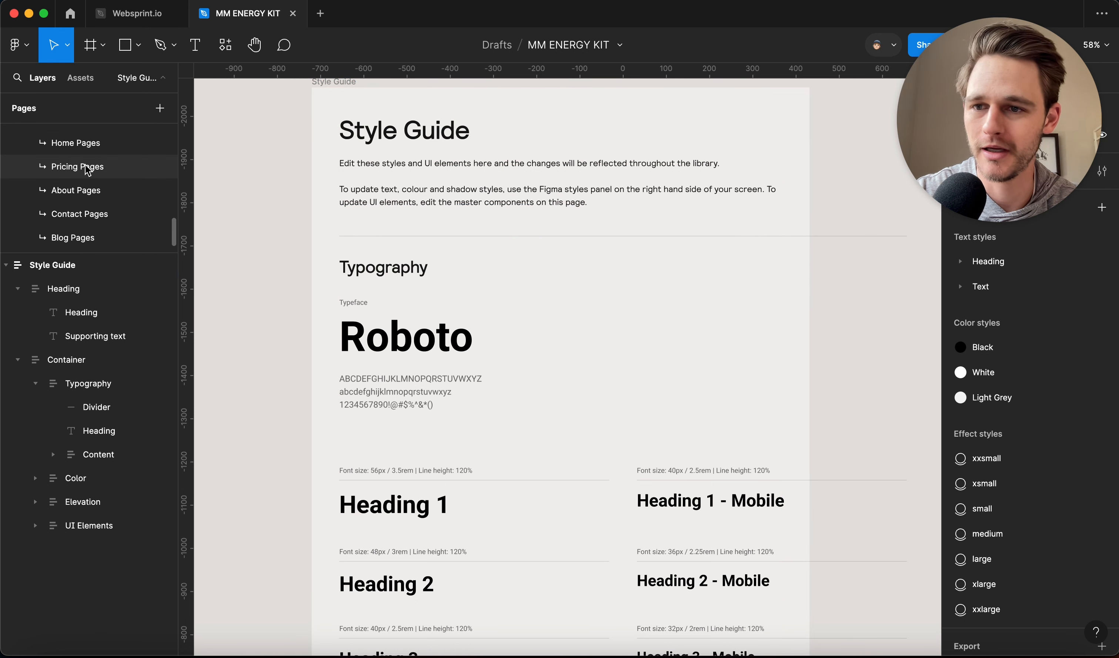
scroll(85, 165, "up", 2)
scroll(85, 165, "down", 1)
scroll(85, 165, "up", 1)
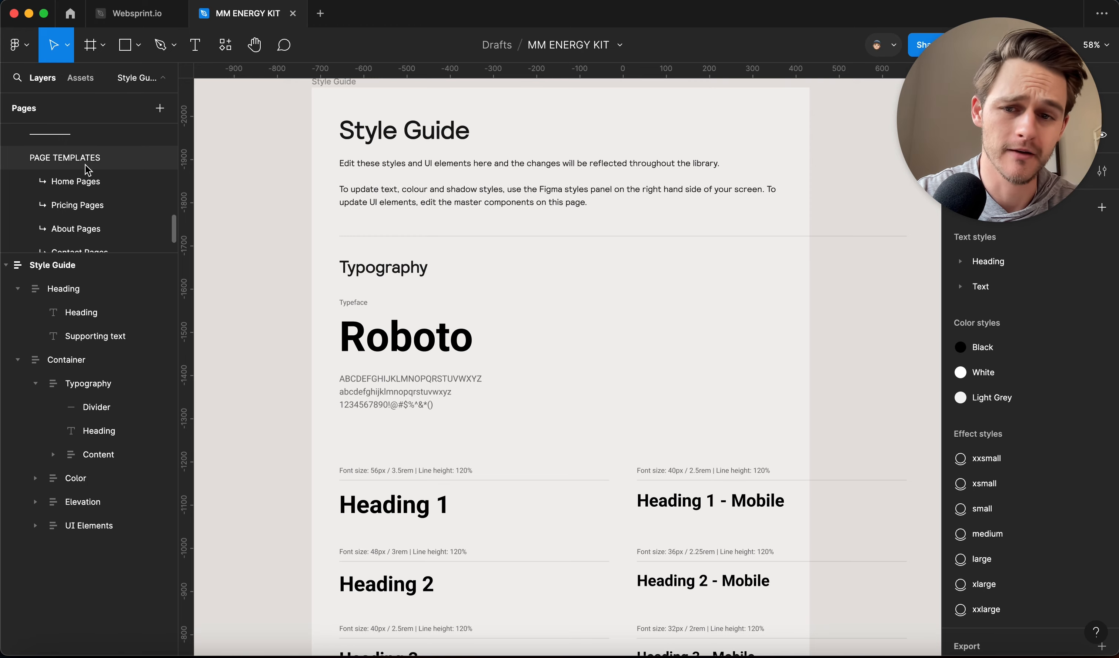
Review the Style Guide frame's typography, color, shadow and UI element sections, including the buttons, form fields and tooltips.
scroll(250, 260, "down", 6)
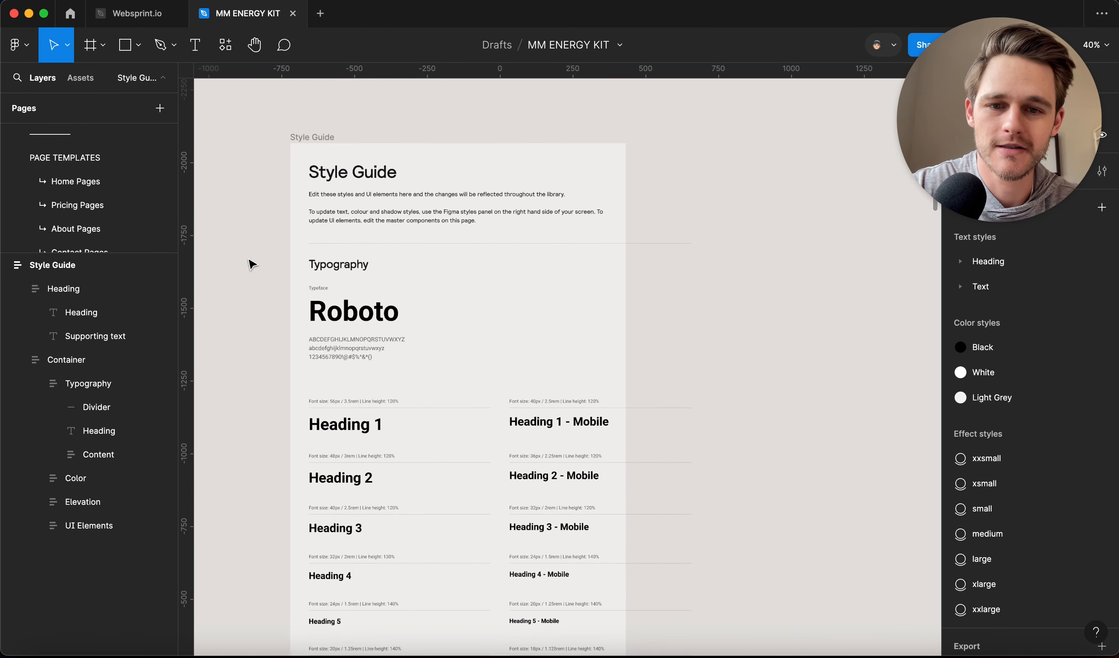
scroll(373, 217, "down", 4)
scroll(374, 217, "up", 3)
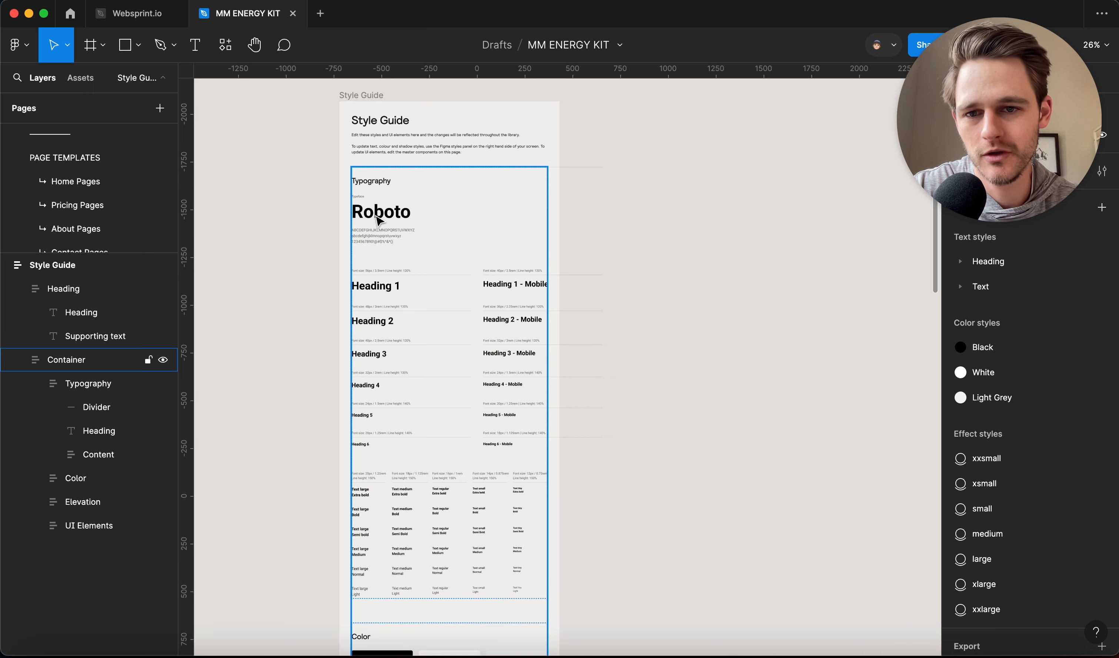
scroll(432, 358, "down", 6)
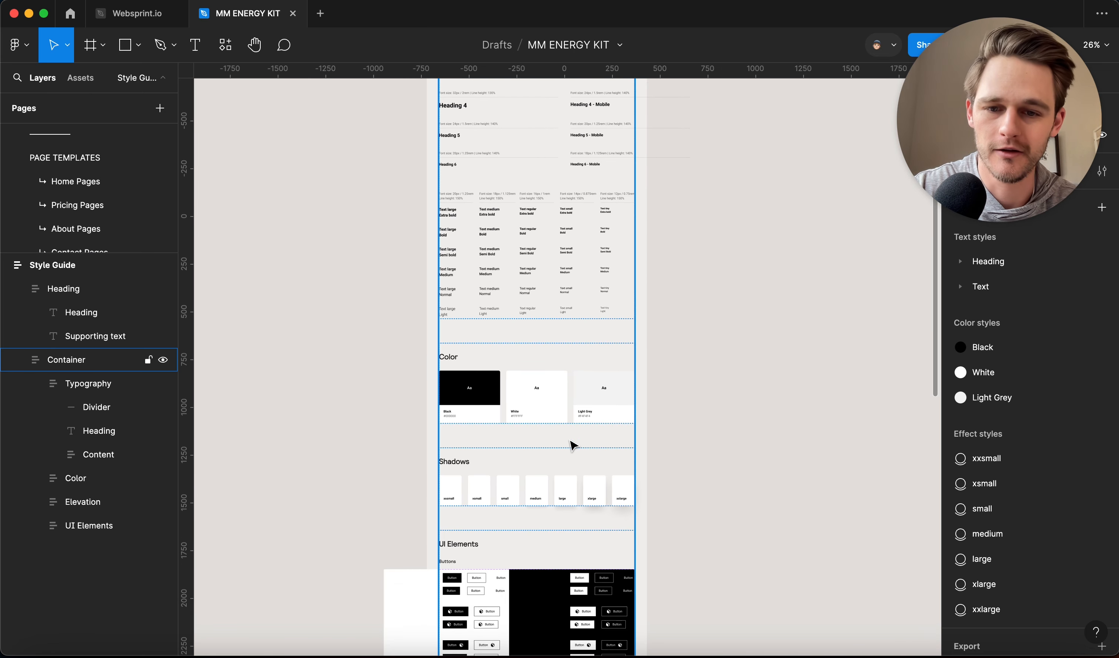
scroll(574, 445, "down", 4)
scroll(572, 446, "down", 3)
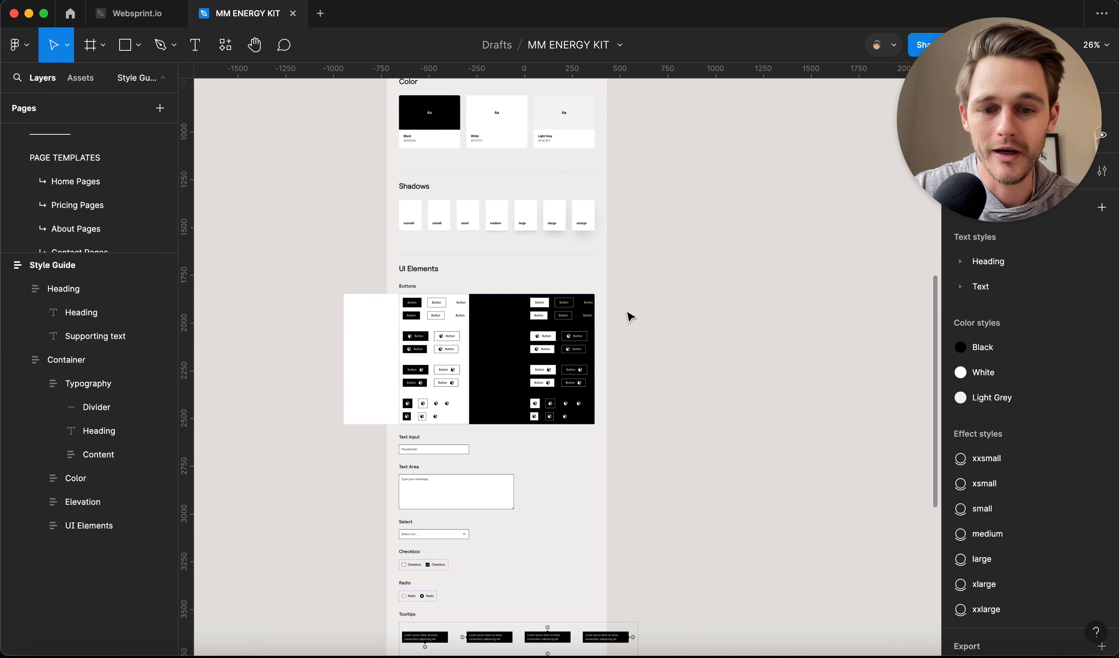
scroll(631, 318, "down", 5)
scroll(642, 300, "up", 20)
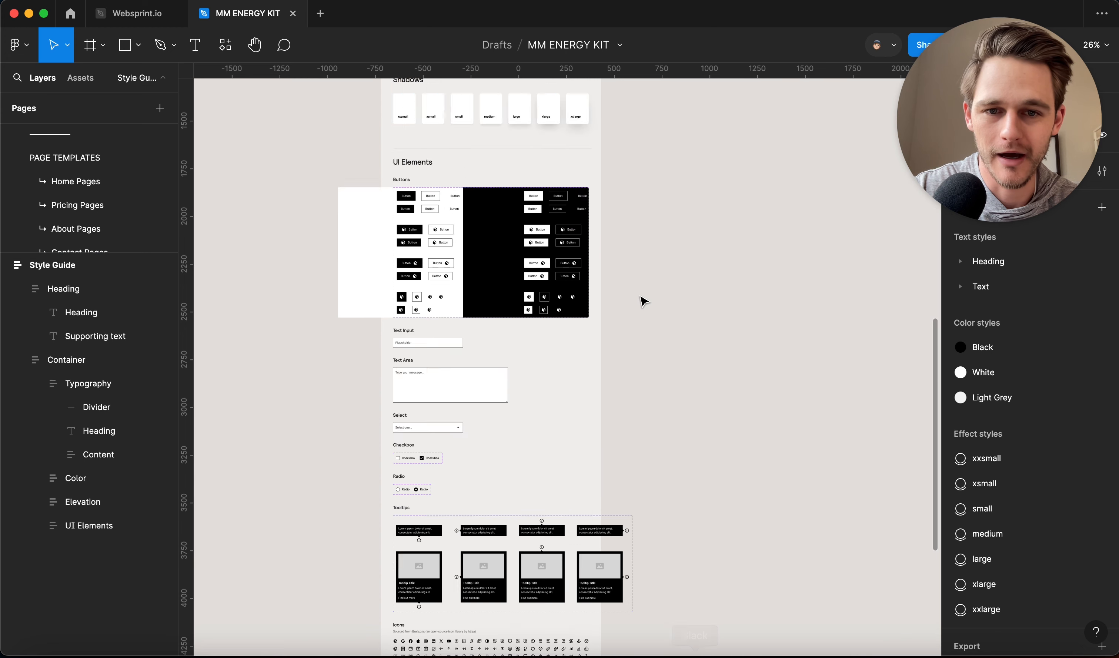
scroll(580, 110, "down", 5)
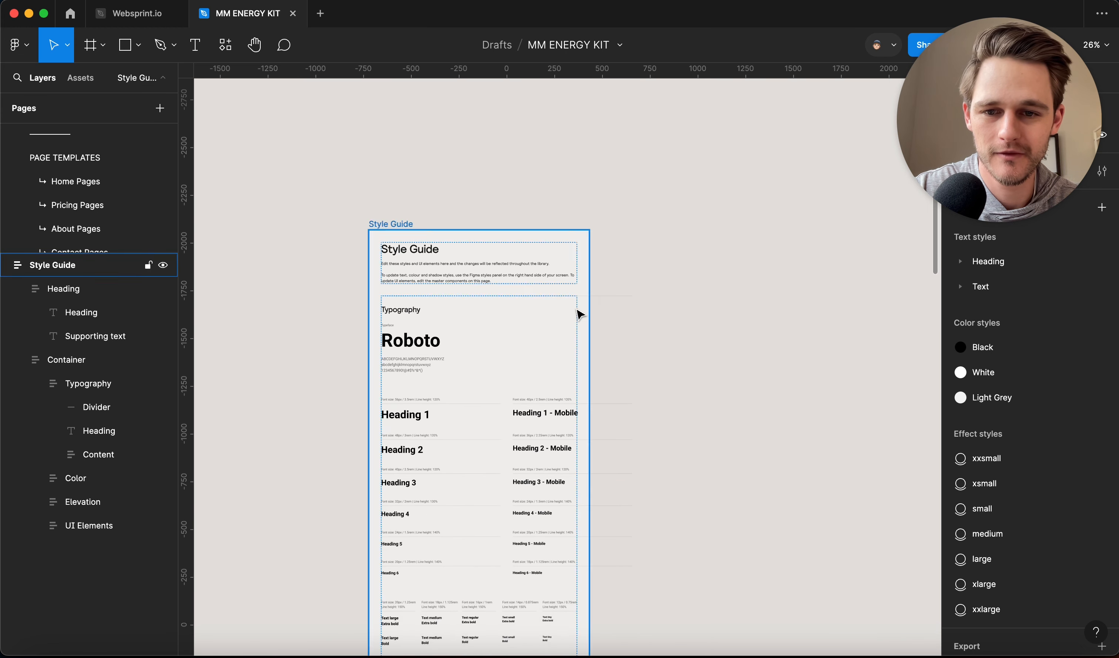
Widen the Style Guide frame to about 1414 px so its overflowing content fits, and deselect it.
left_click(409, 225)
left_click_drag(587, 305, 639, 305)
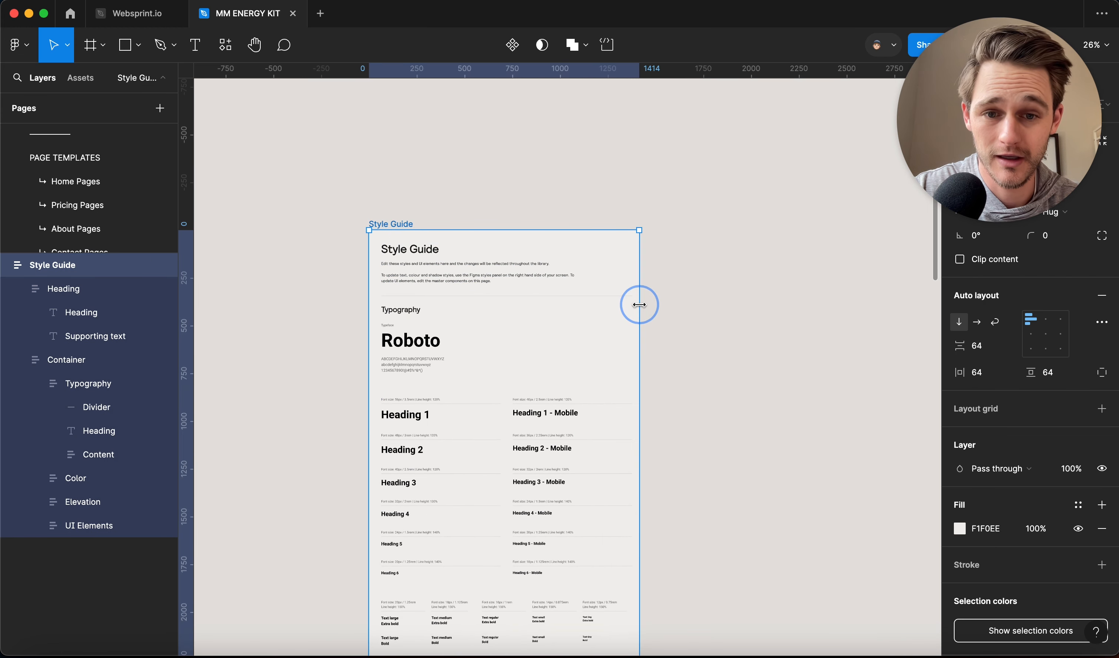
left_click(723, 329)
Check the widened Style Guide frame from its color and button sections down to the icon set and back to the heading.
scroll(725, 330, "down", 15)
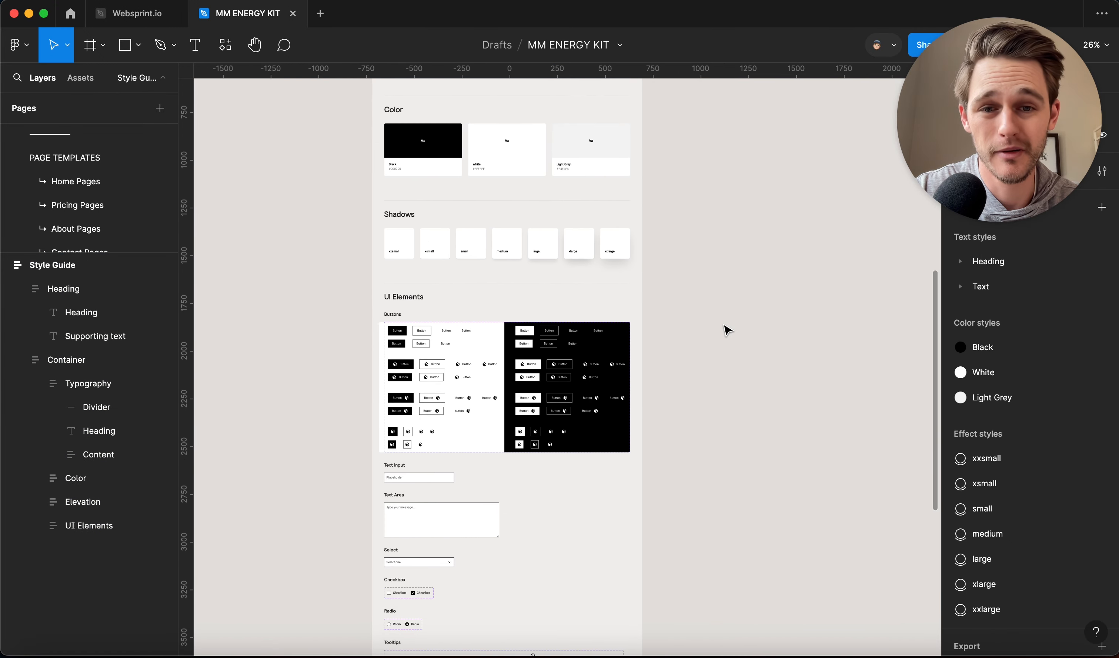
scroll(726, 330, "down", 15)
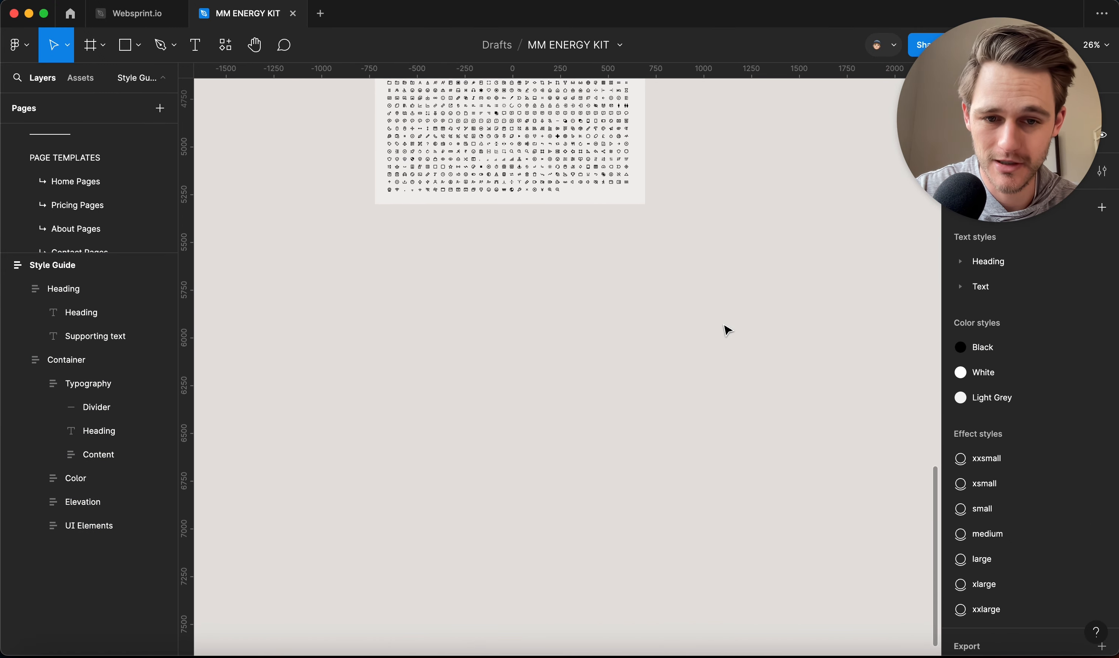
scroll(727, 330, "up", 6)
scroll(725, 329, "up", 20)
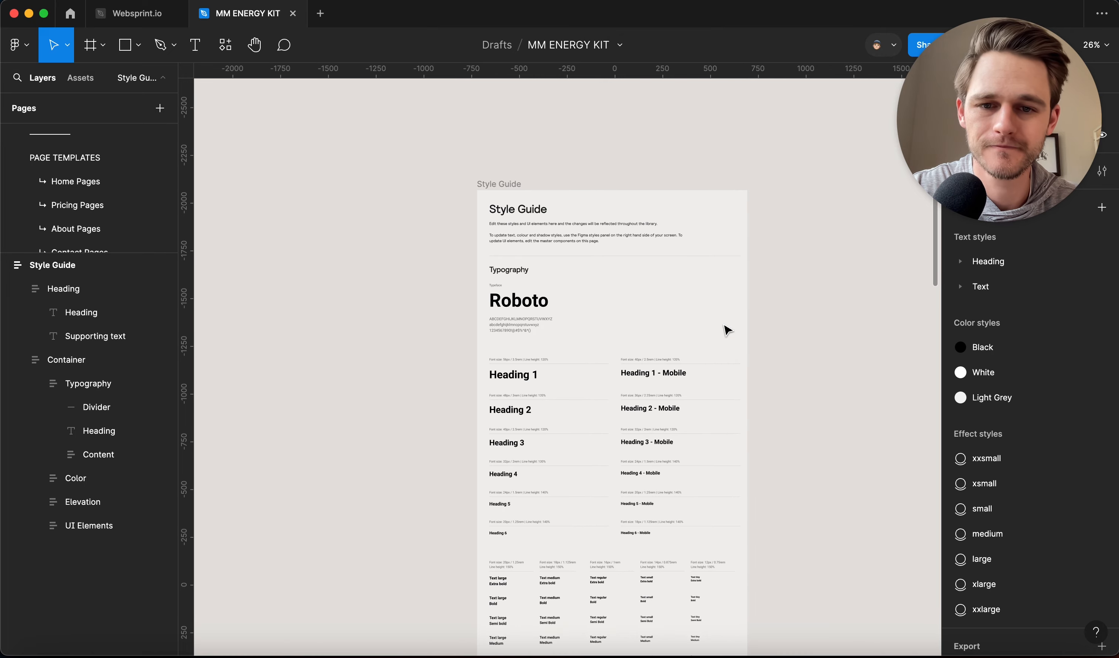
Switch to the browser's M&M Energy Innovations site and inspect the code of the hero headline's word "can".
key("super+Tab")
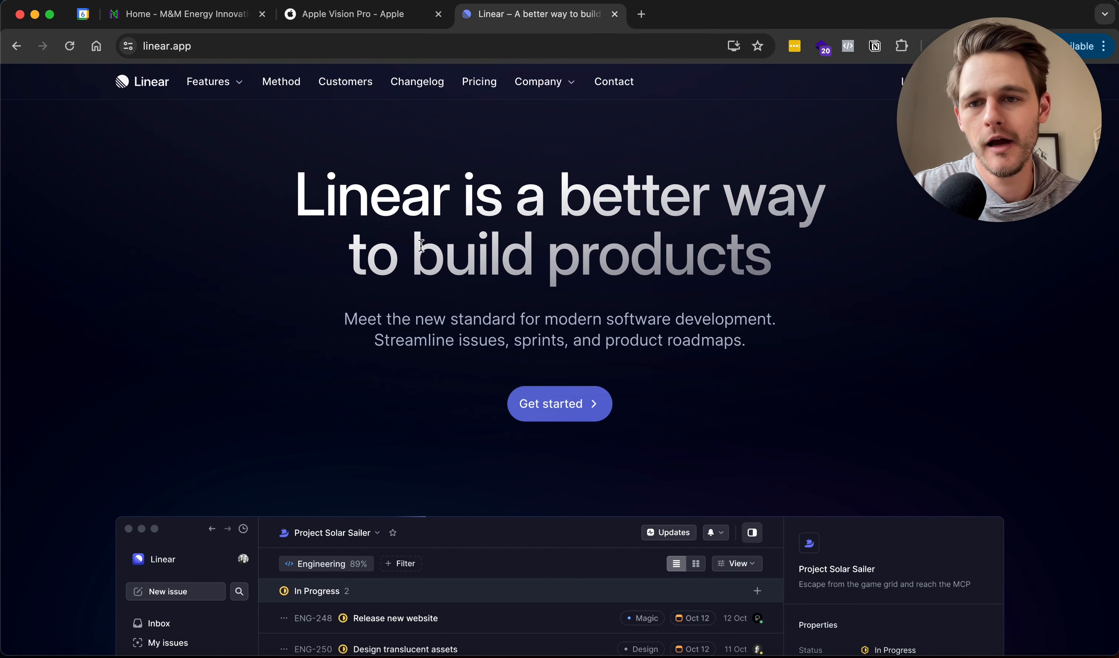
left_click(170, 15)
double_click(285, 235)
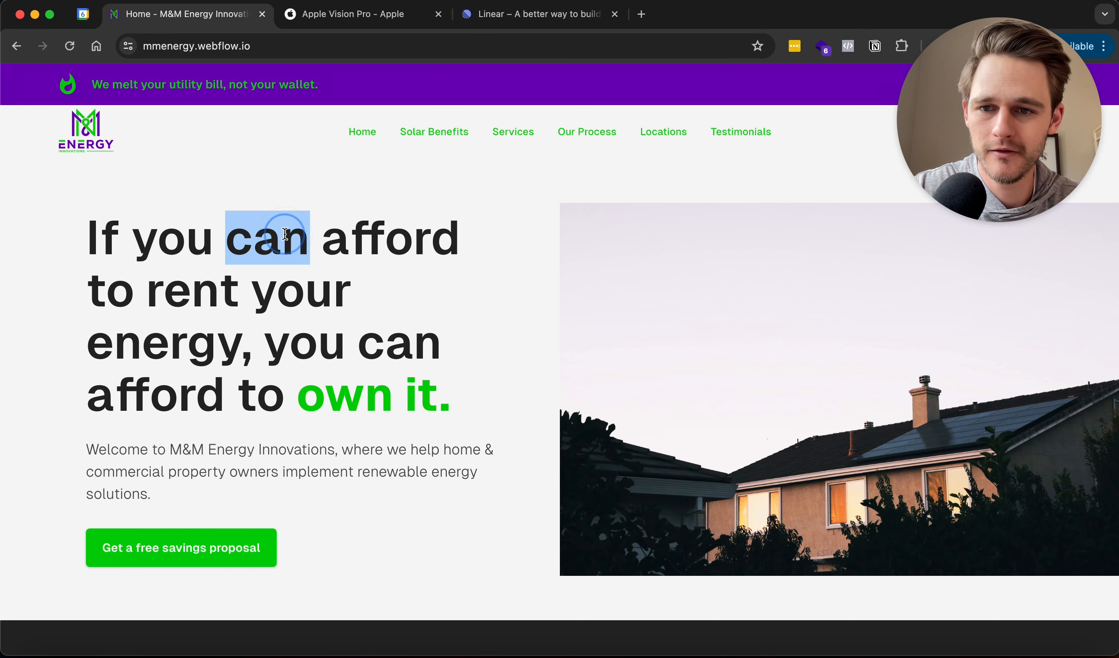
right_click(285, 222)
left_click(360, 409)
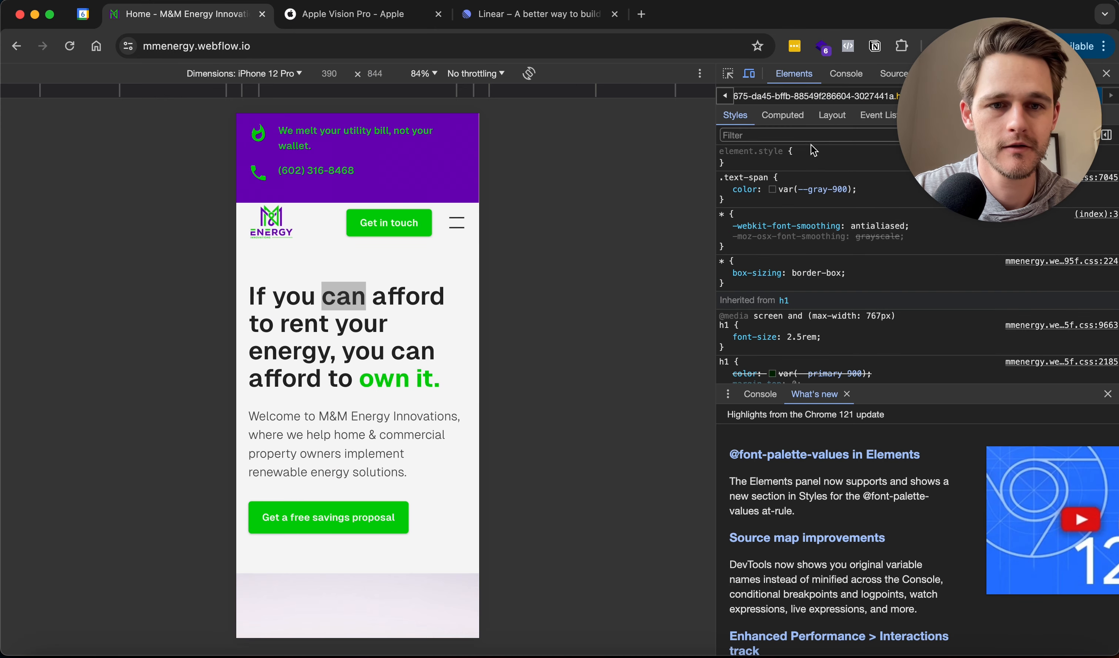
Look up the font-family in the headline's h1 styles, select the font name Geist, and skim the mobile page preview.
scroll(800, 244, "down", 4)
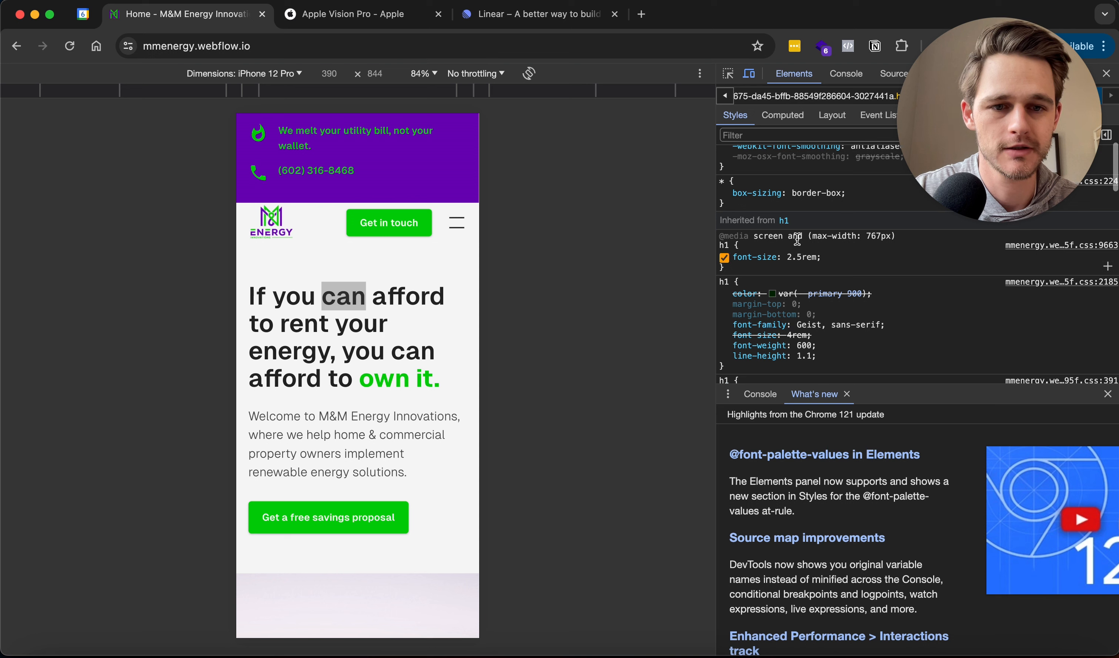
scroll(797, 239, "down", 3)
left_click(809, 262)
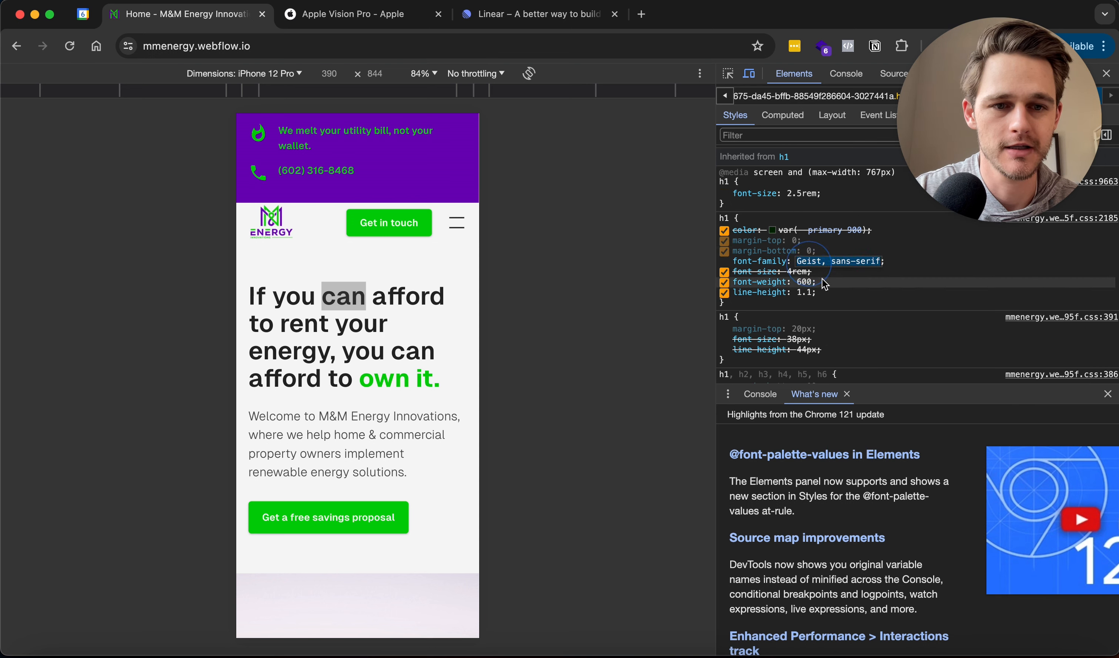
key("Left")
key("alt+shift+Right")
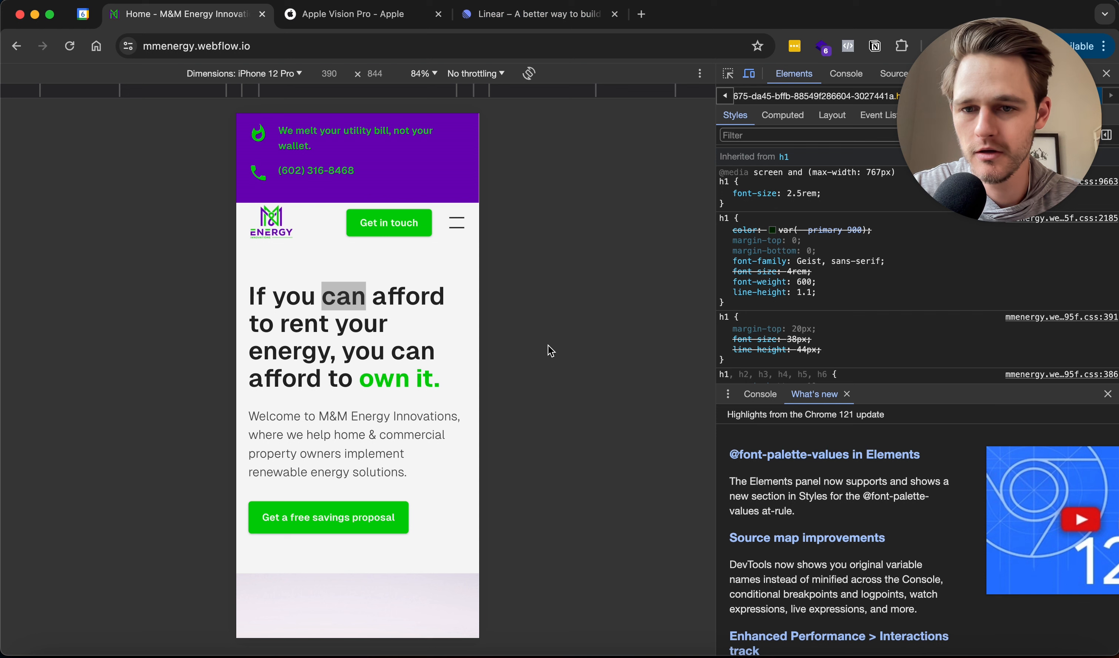
scroll(336, 304, "down", 15)
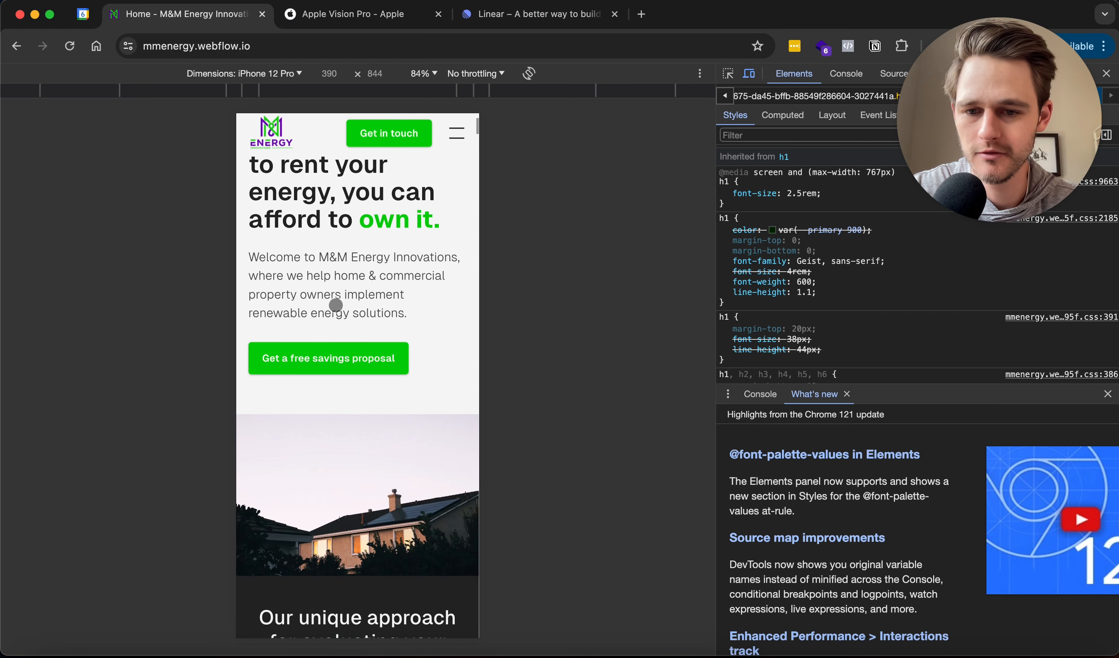
scroll(336, 304, "up", 10)
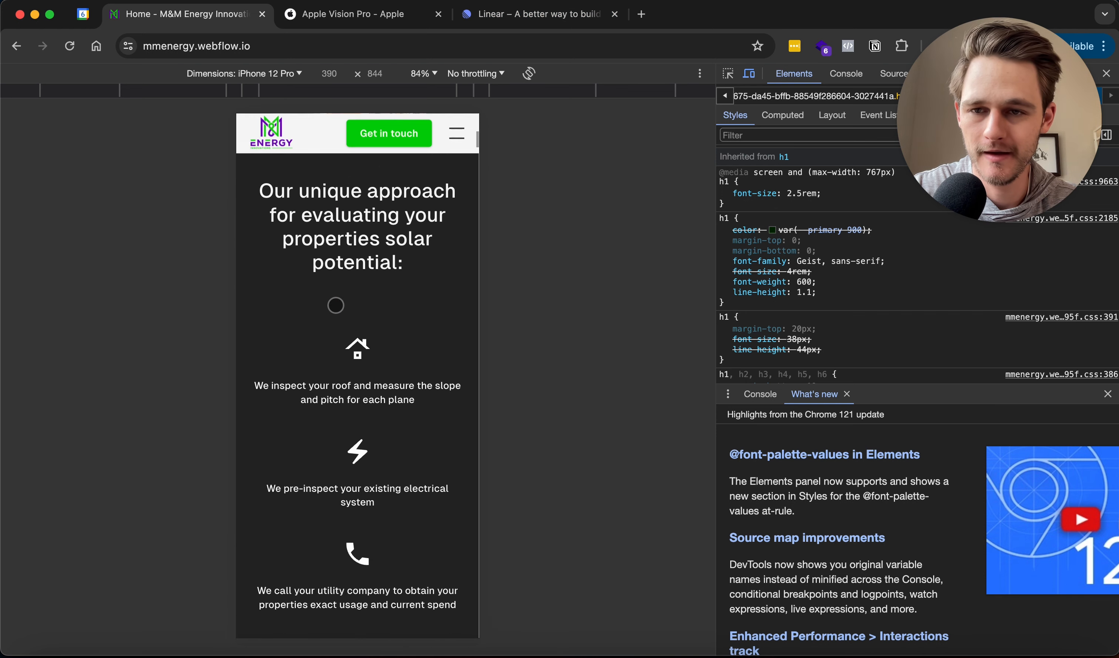
Switch to Figma, place the M&M Energy logo image beside the Style Guide frame, and enlarge it to about 722 × 579.
key("super+Tab")
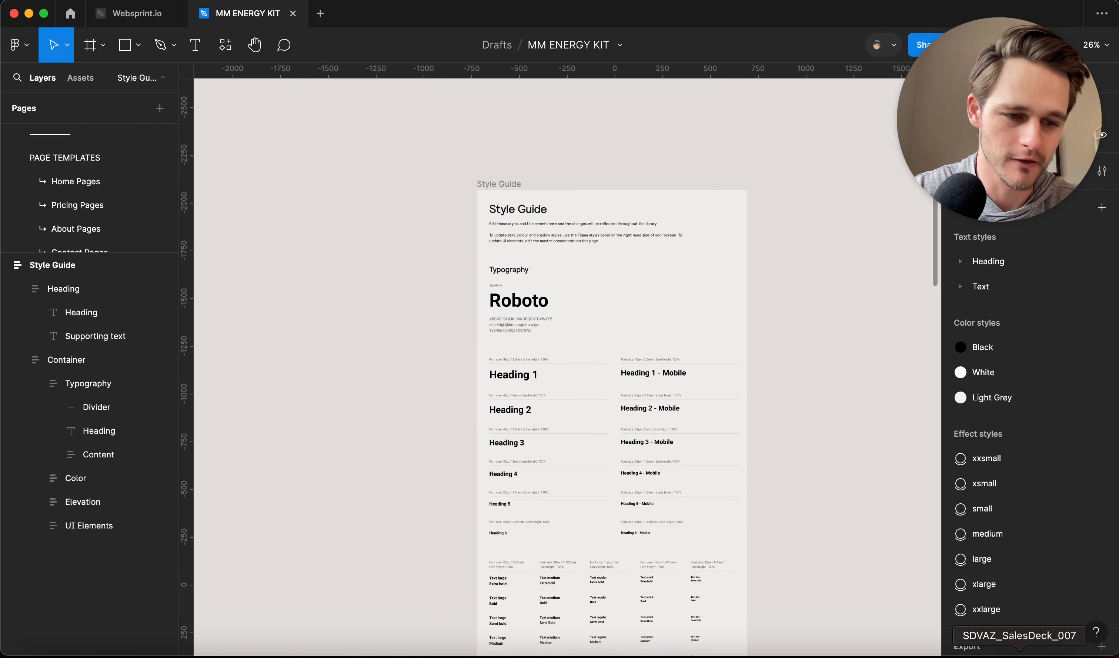
left_click(1001, 655)
left_click_drag(991, 642, 414, 300)
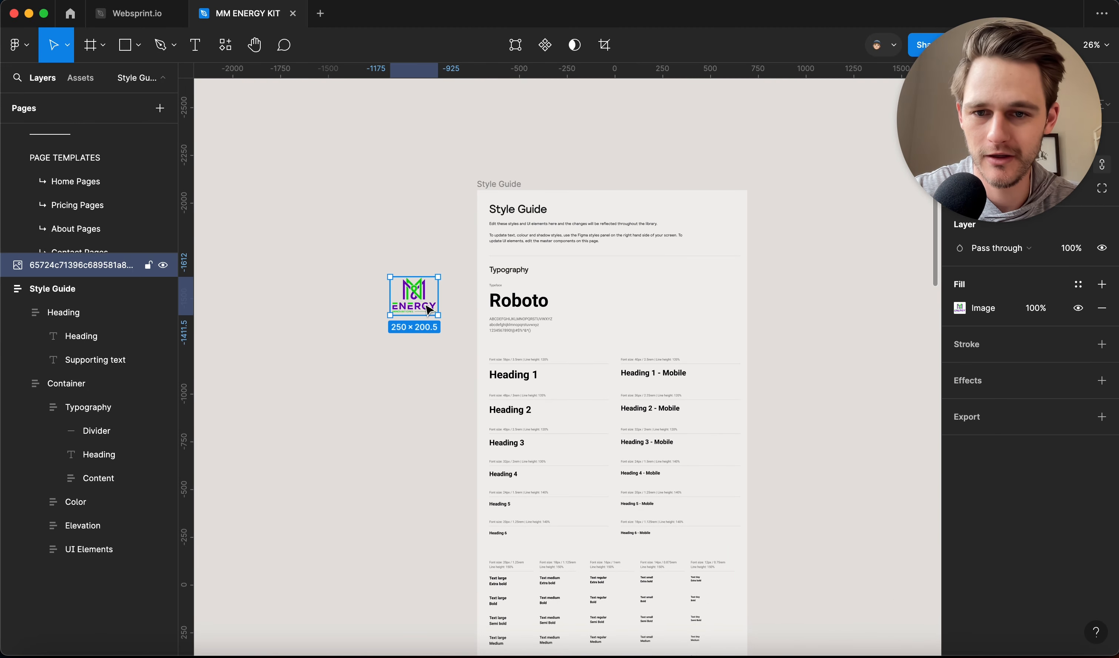
left_click(379, 333)
scroll(367, 290, "up", 5)
scroll(367, 292, "up", 1)
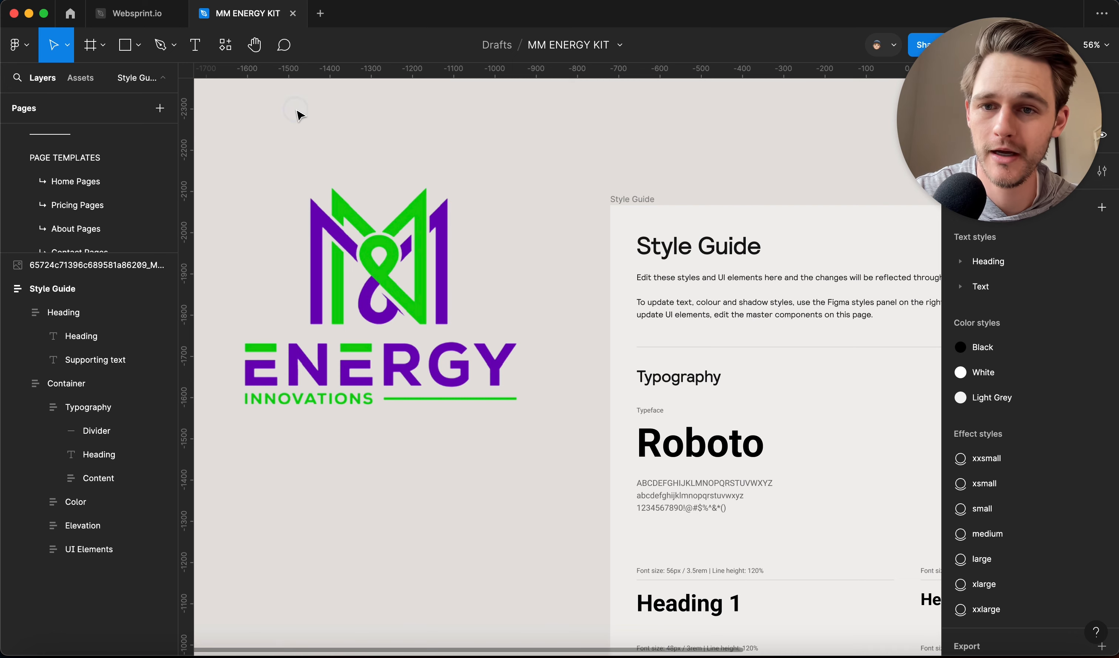
Try the Hue blend mode on the logo image's layer.
scroll(300, 112, "down", 5)
left_click(336, 217)
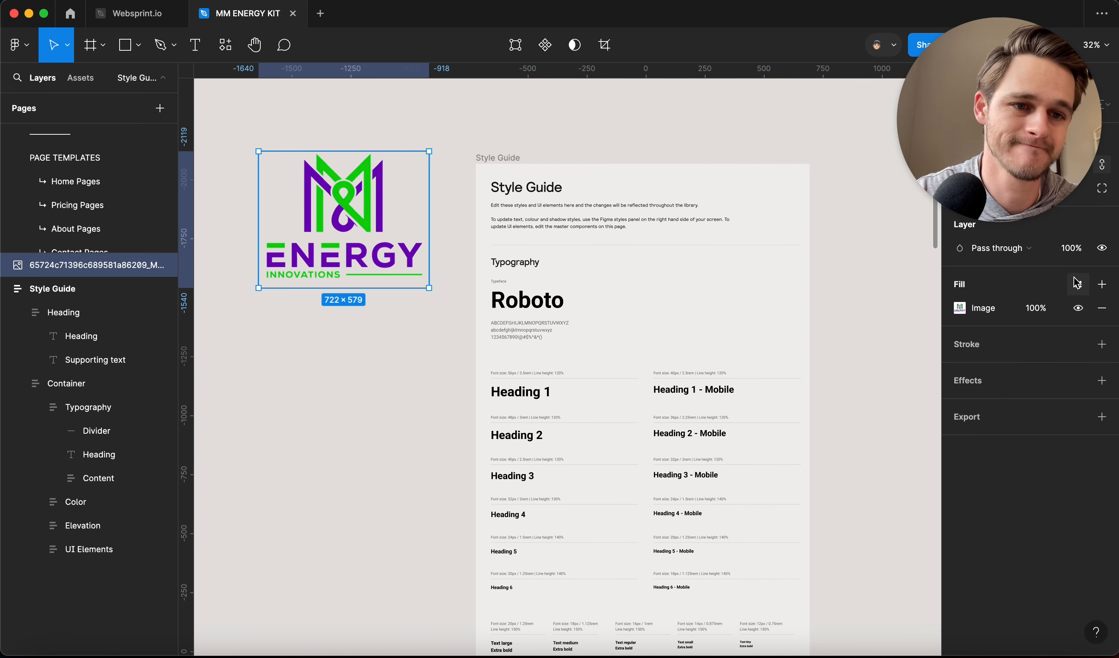
left_click(1026, 250)
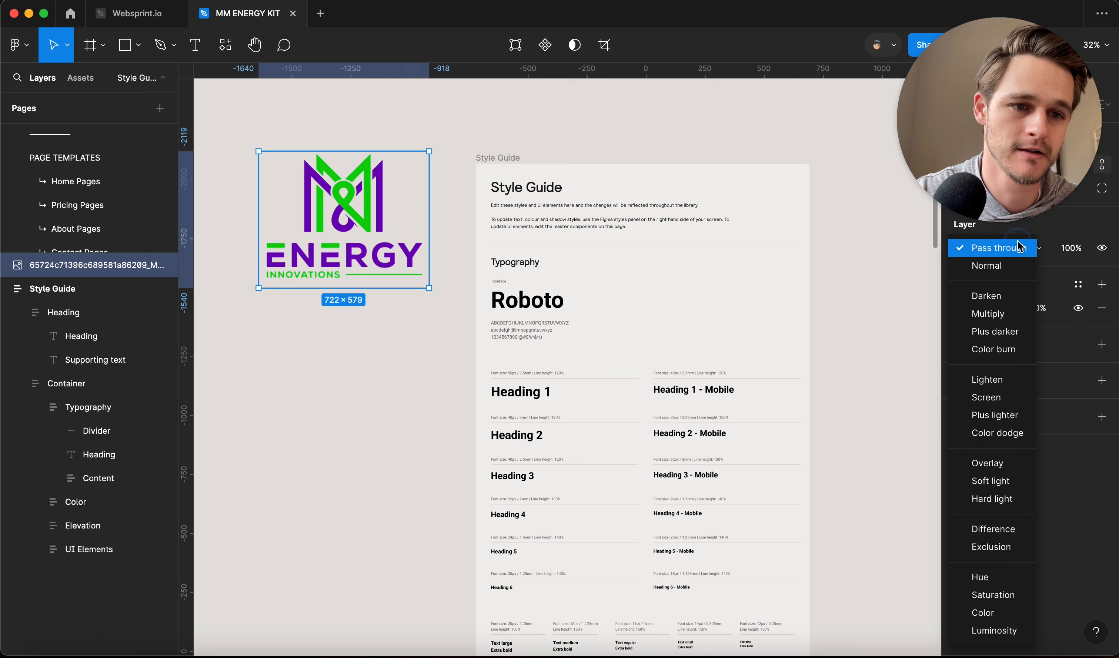
left_click(1010, 577)
key("super+z")
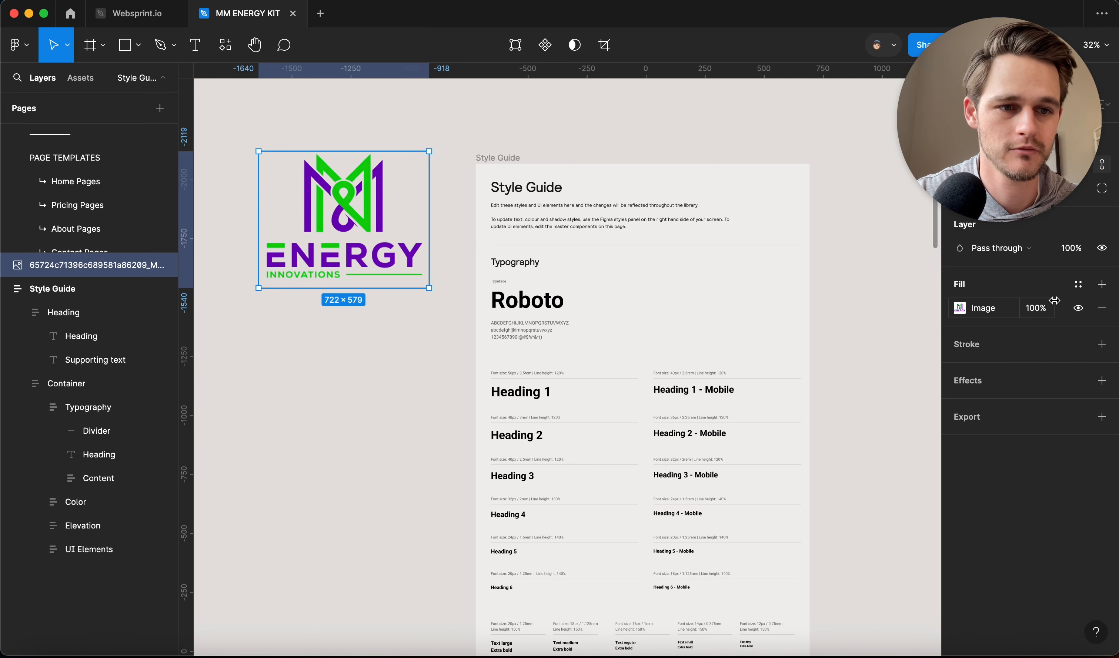
left_click(1033, 251)
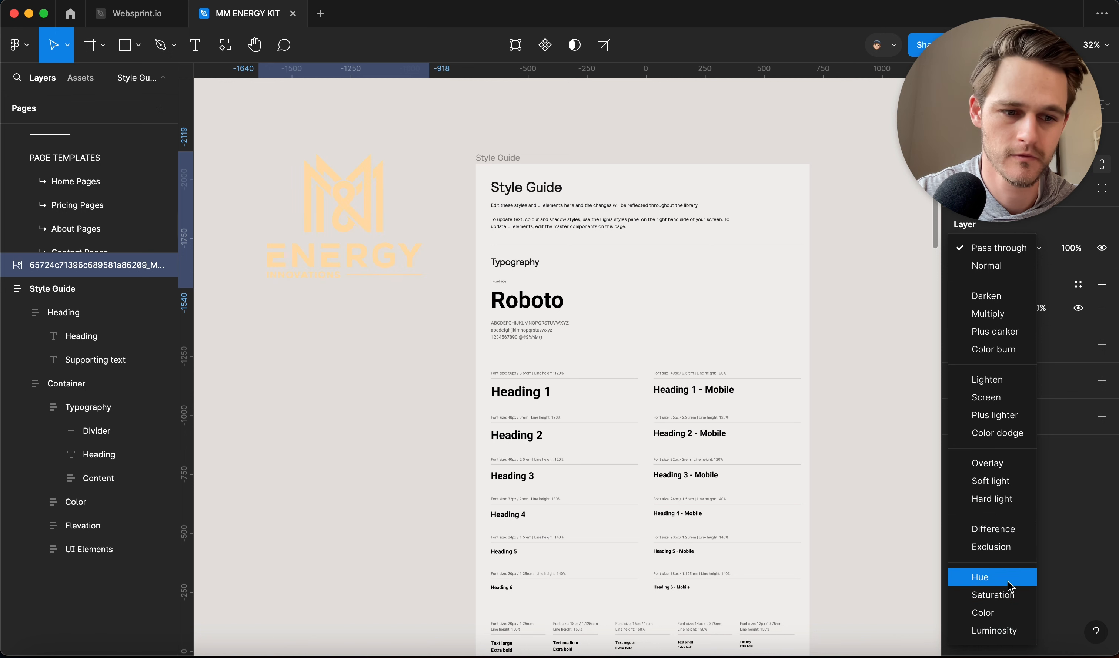
key("Escape")
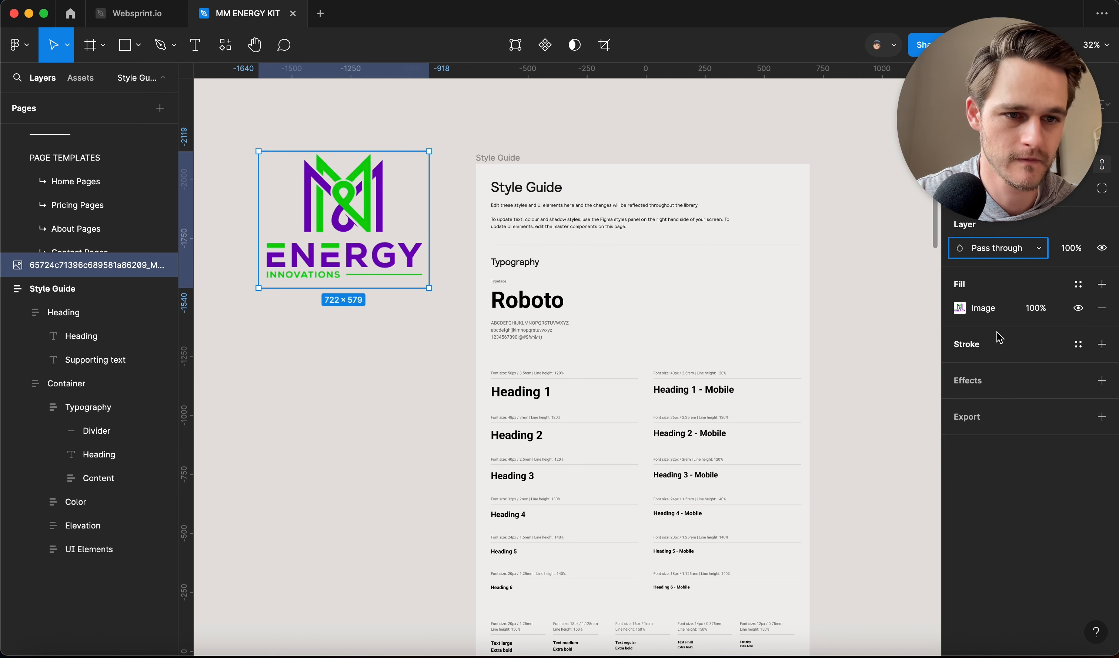
Reduce the saturation of the logo's image fill to the minimum and check the logo in grayscale.
left_click(961, 310)
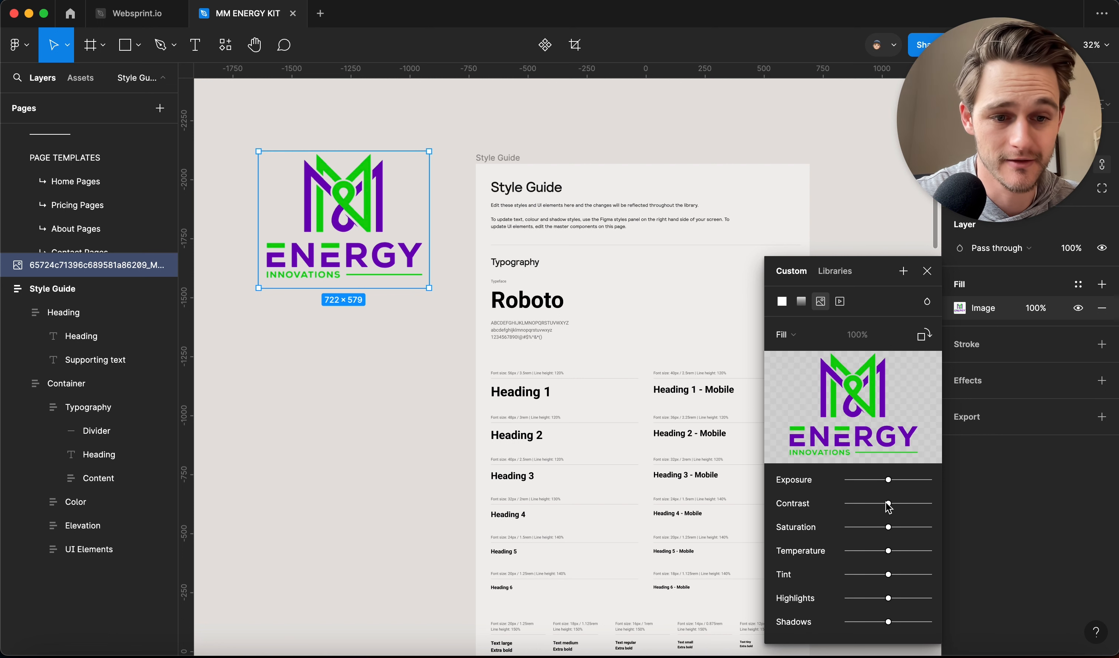
left_click_drag(888, 527, 718, 535)
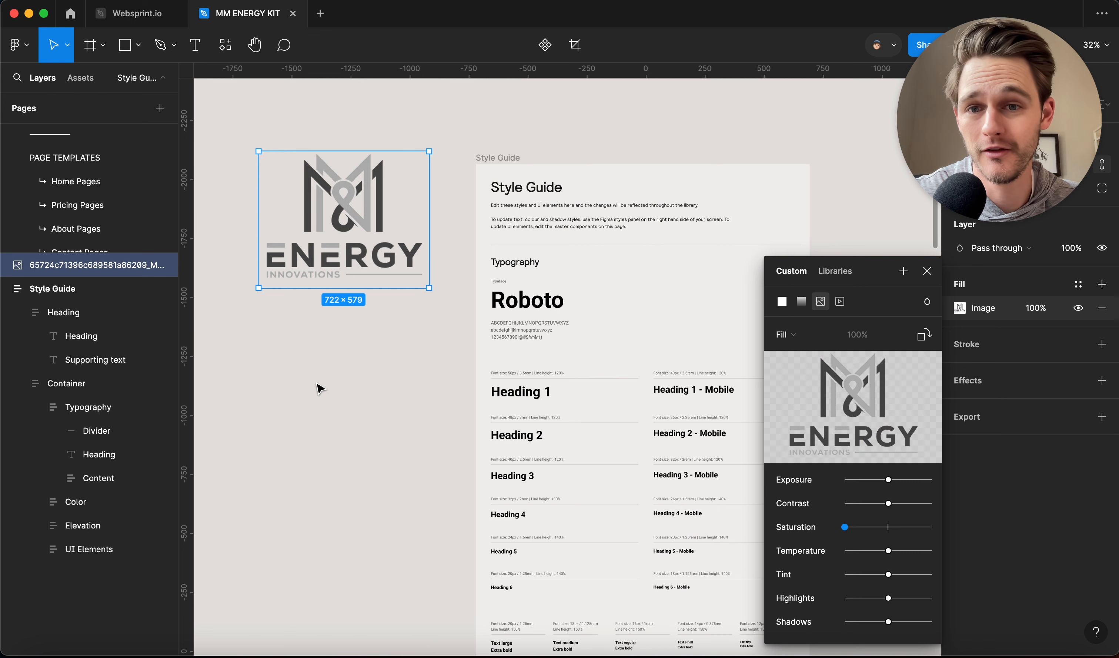
left_click(418, 450)
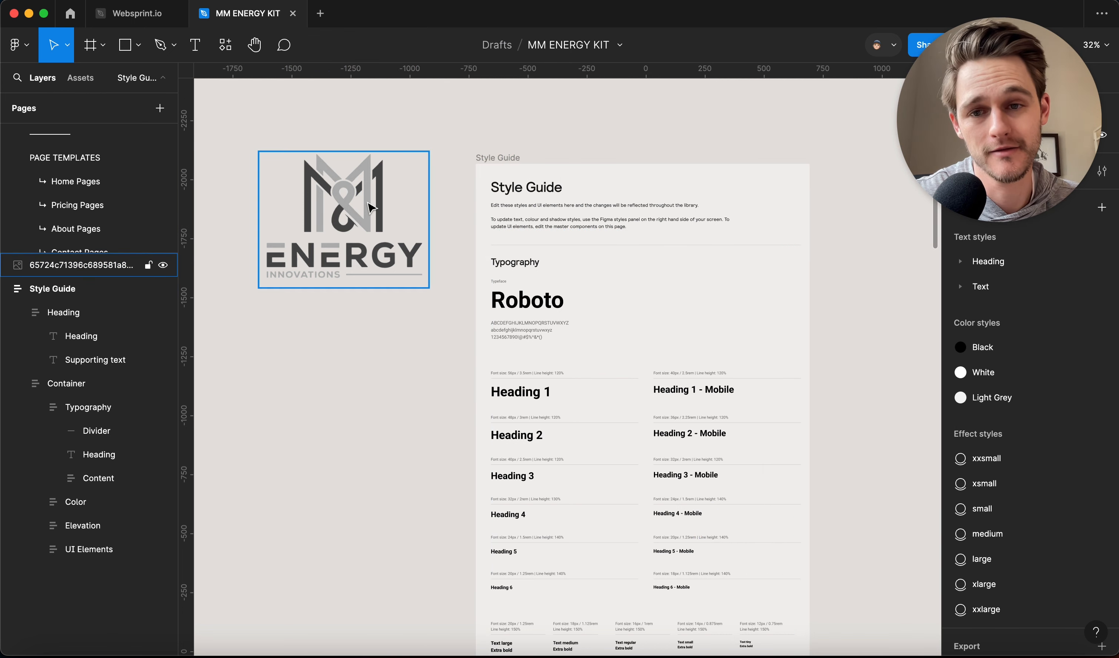
scroll(368, 204, "up", 3)
scroll(369, 206, "down", 3)
left_click(349, 201)
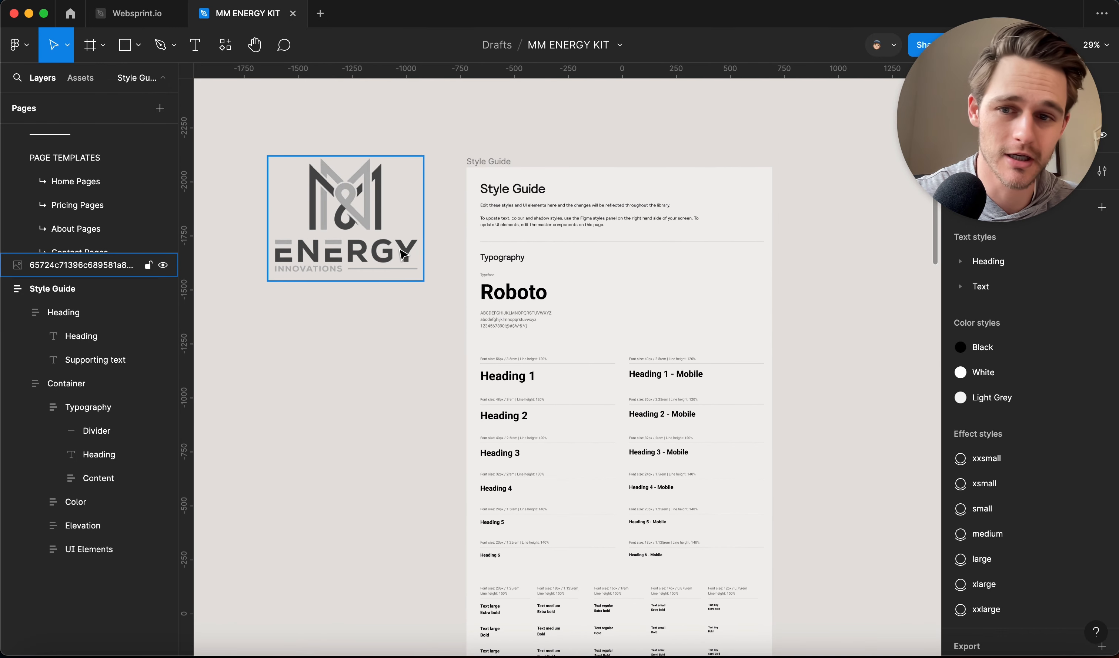
left_click(401, 370)
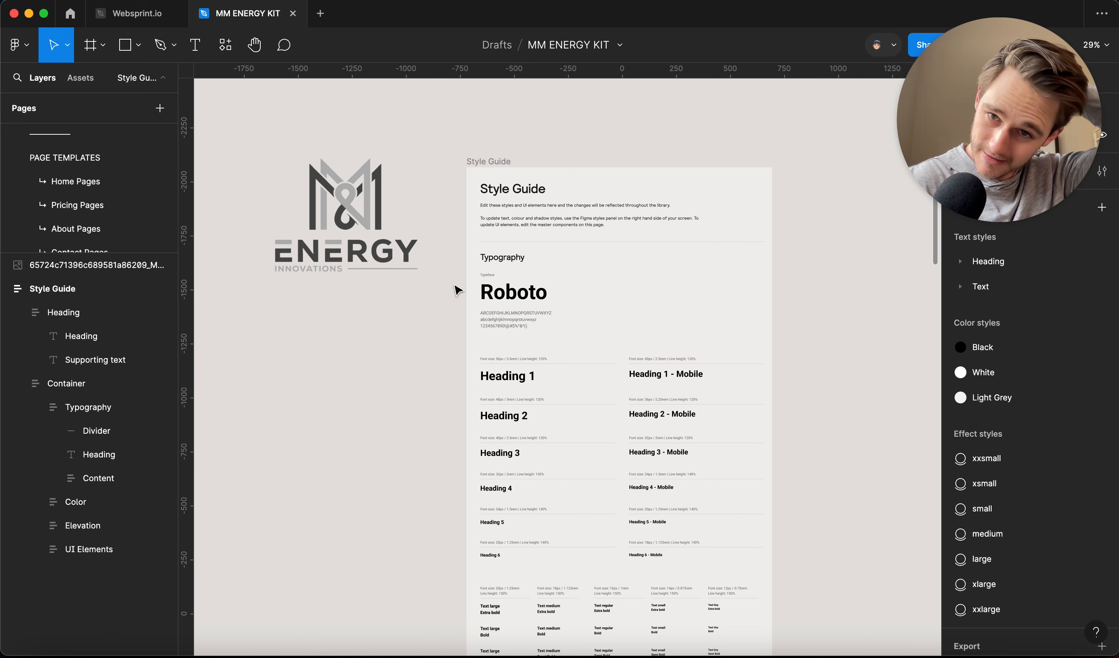
Reset the logo's image fill saturation to the neutral midpoint and deselect it.
left_click(364, 219)
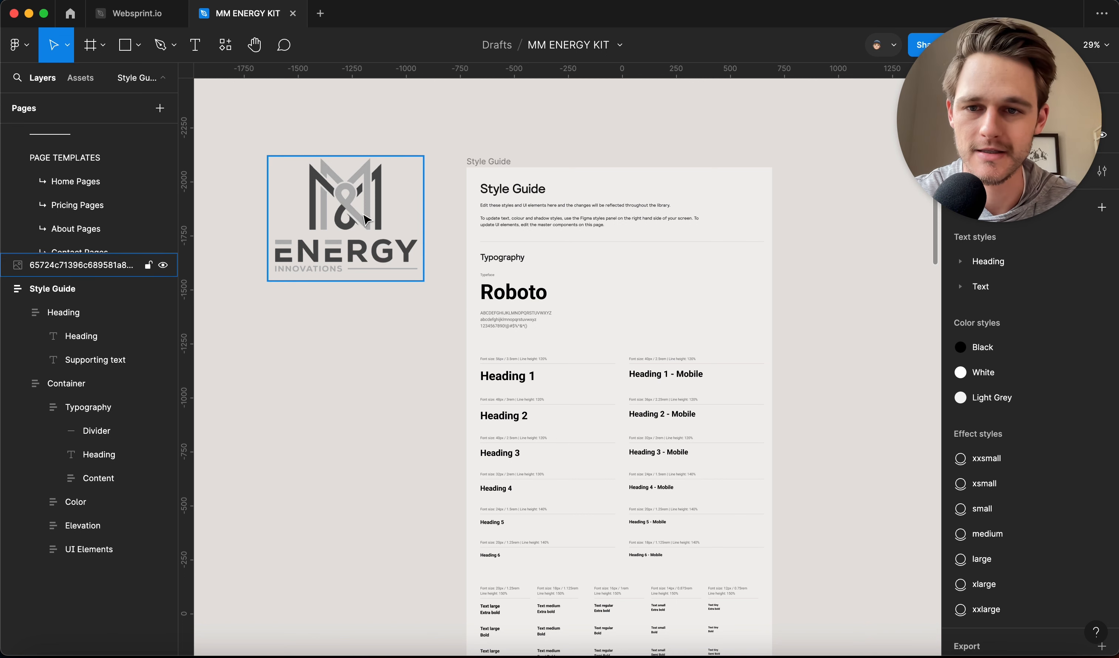
left_click(335, 230)
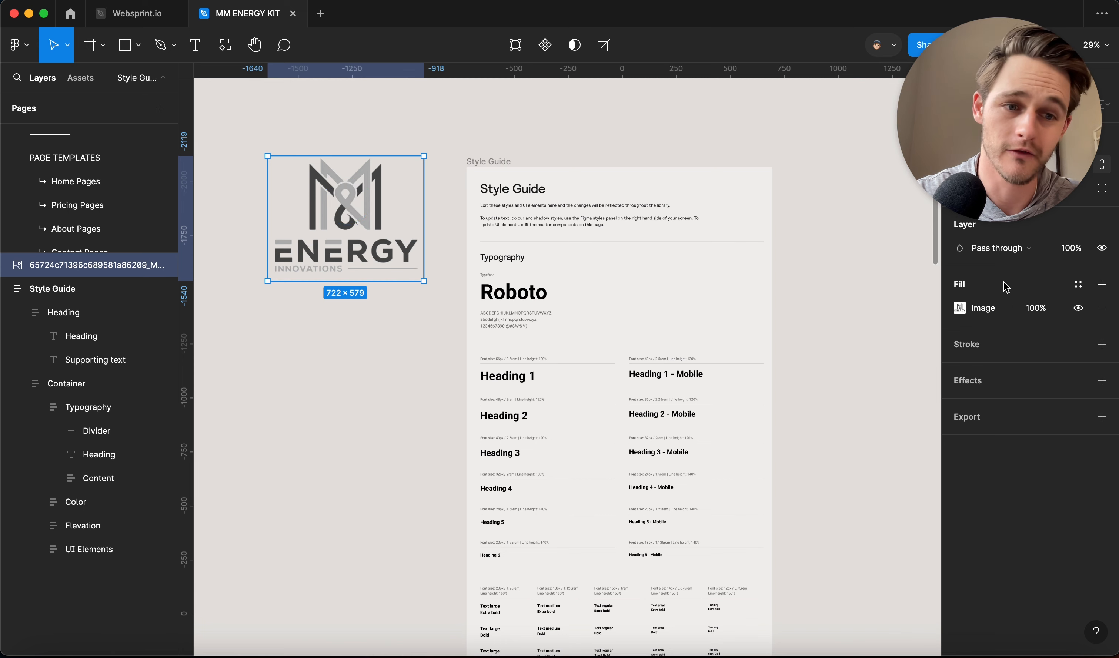
left_click(960, 309)
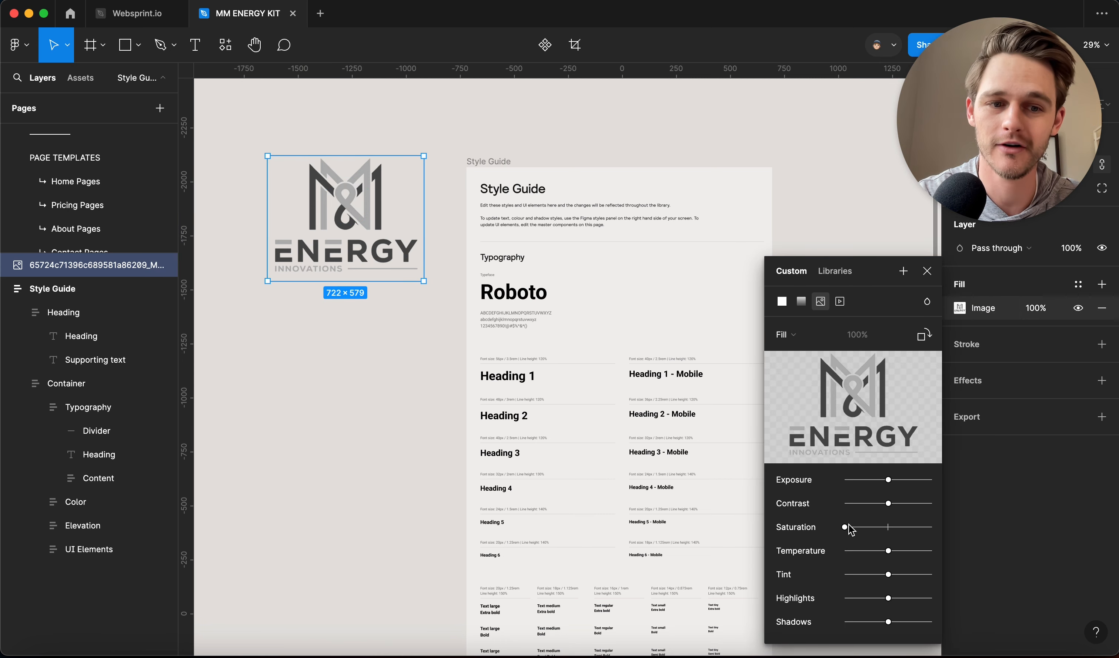
left_click_drag(844, 527, 888, 527)
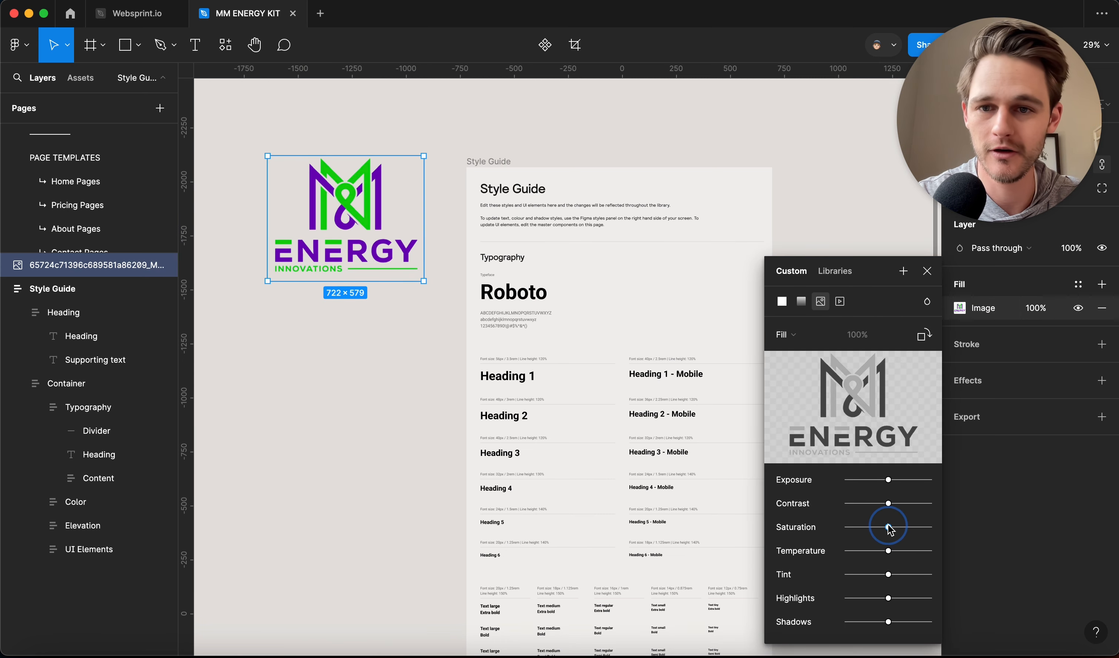
left_click(370, 333)
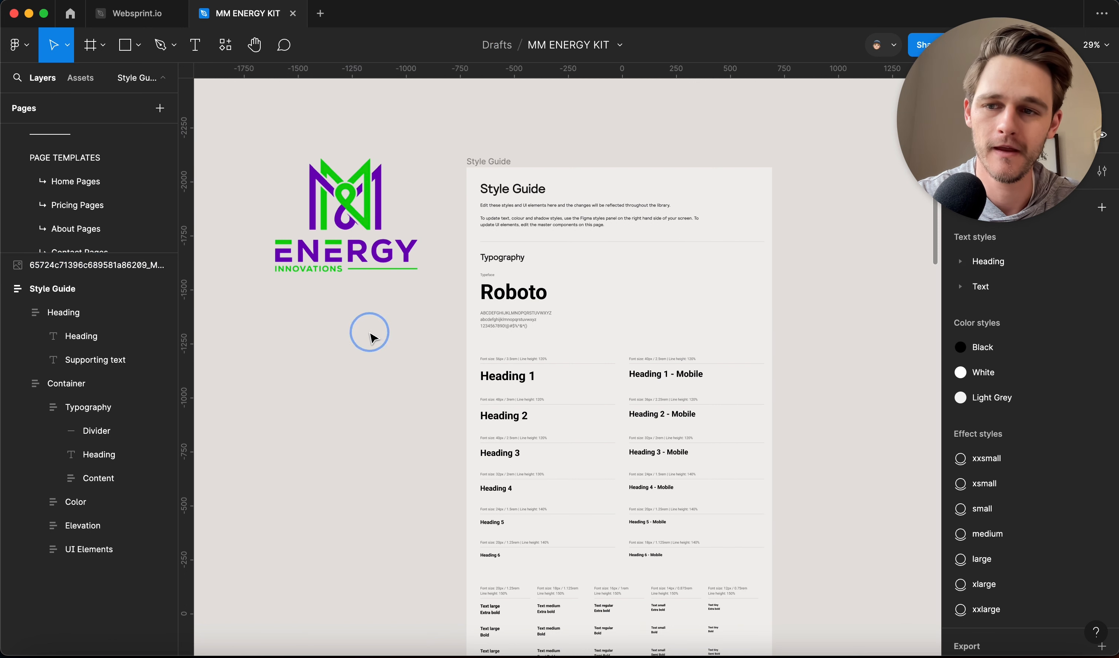
Draw a rectangle about 720 × 603 below the logo and fill it with the logo's purple, 6F01B8.
left_click(116, 53)
left_click_drag(228, 319, 384, 450)
key("i")
left_click(323, 209)
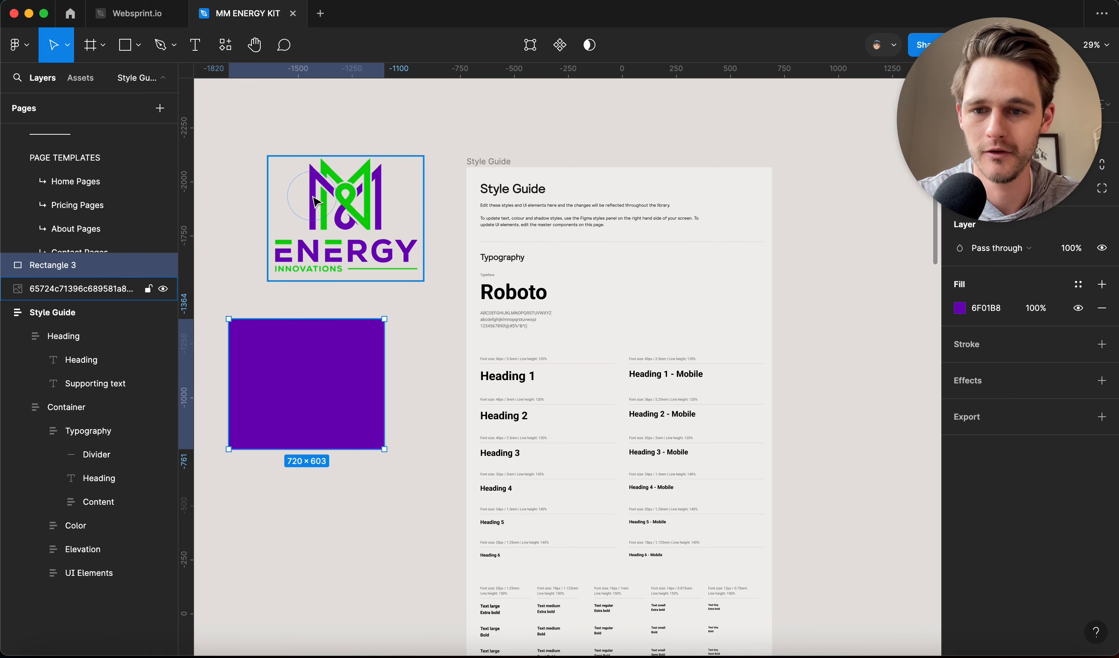
left_click(429, 499)
Add the text "Something" on the purple rectangle and scale it up to about 665 × 204.
key("t")
left_click(297, 377)
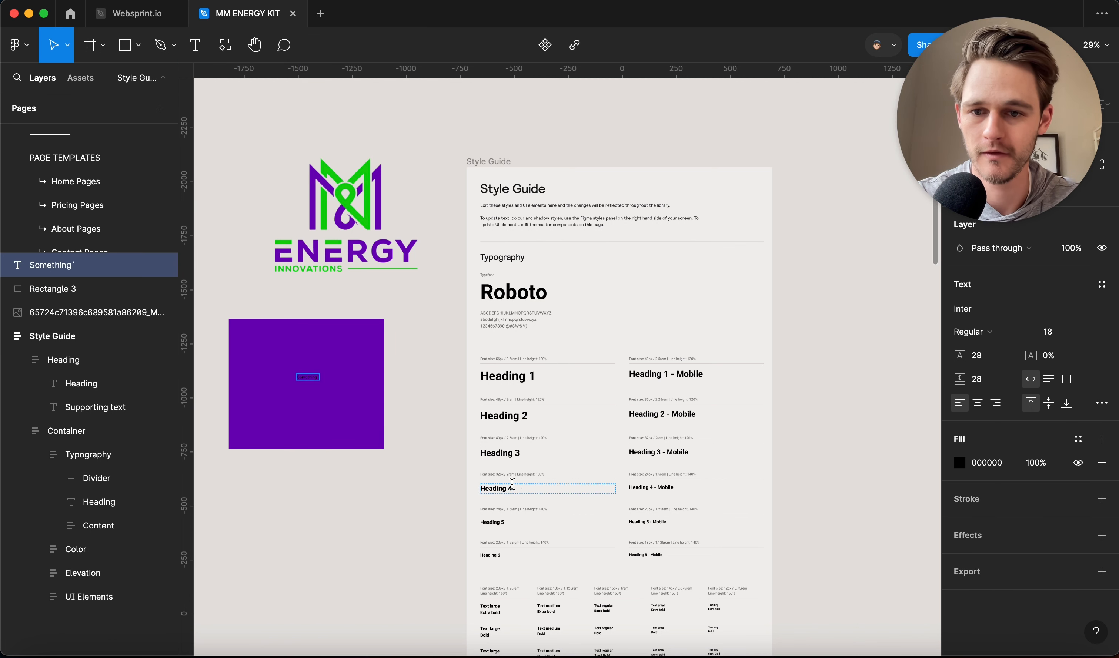
type("Somethingk")
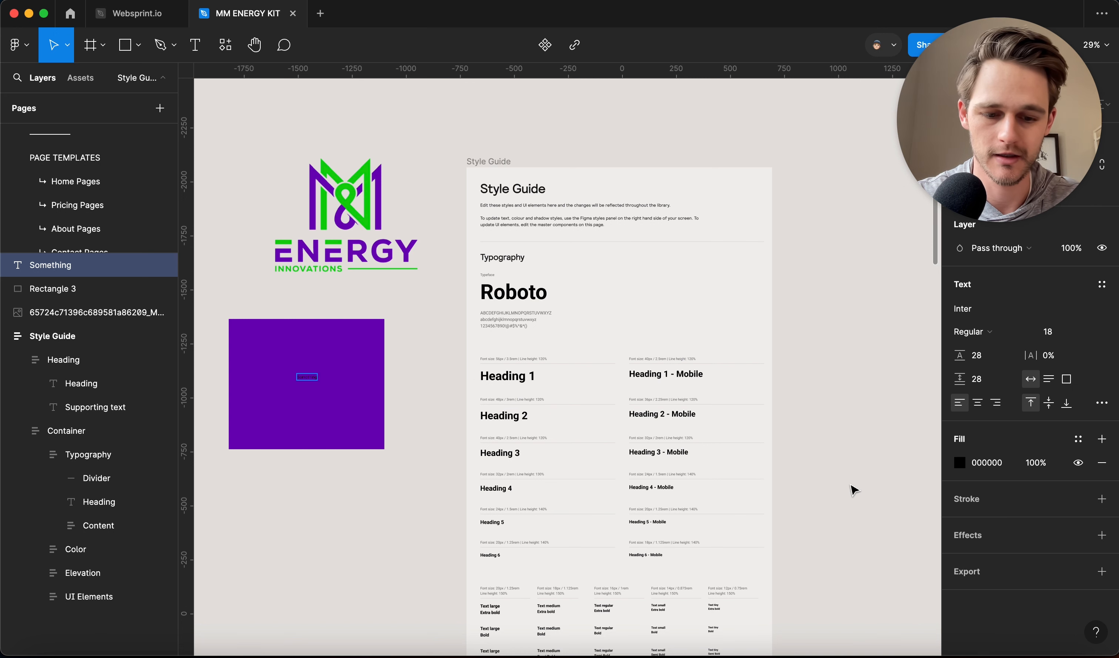
key("Escape")
key("k")
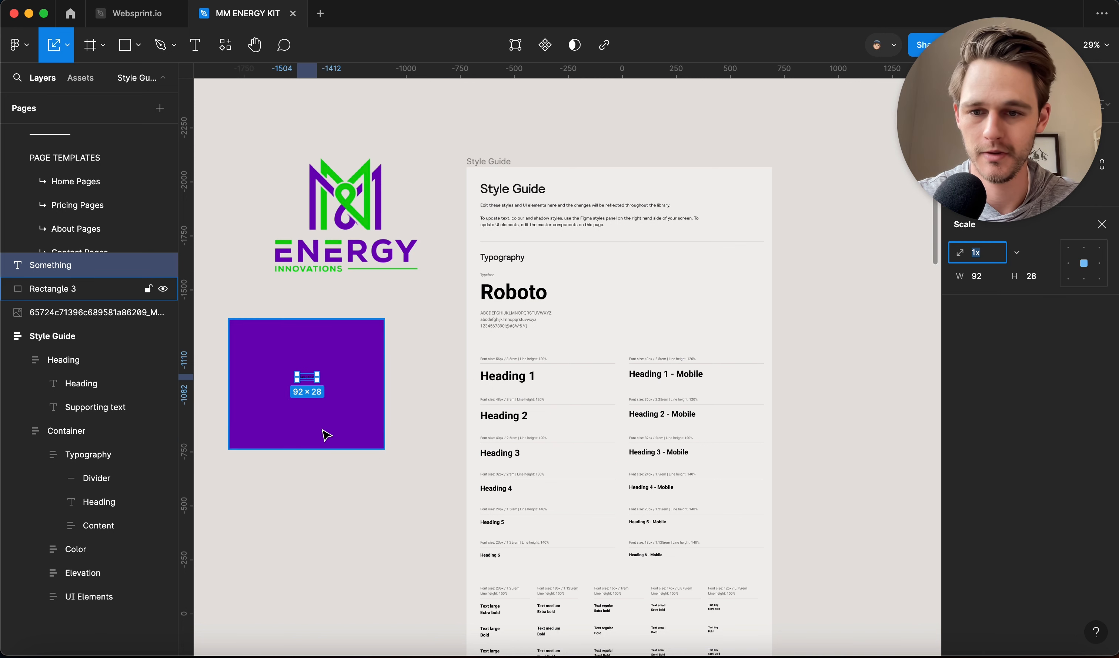
left_click_drag(318, 377, 379, 377)
key("v")
Color the "Something" text with the logo's green, 02D105, and deselect it.
key("i")
left_click(359, 174)
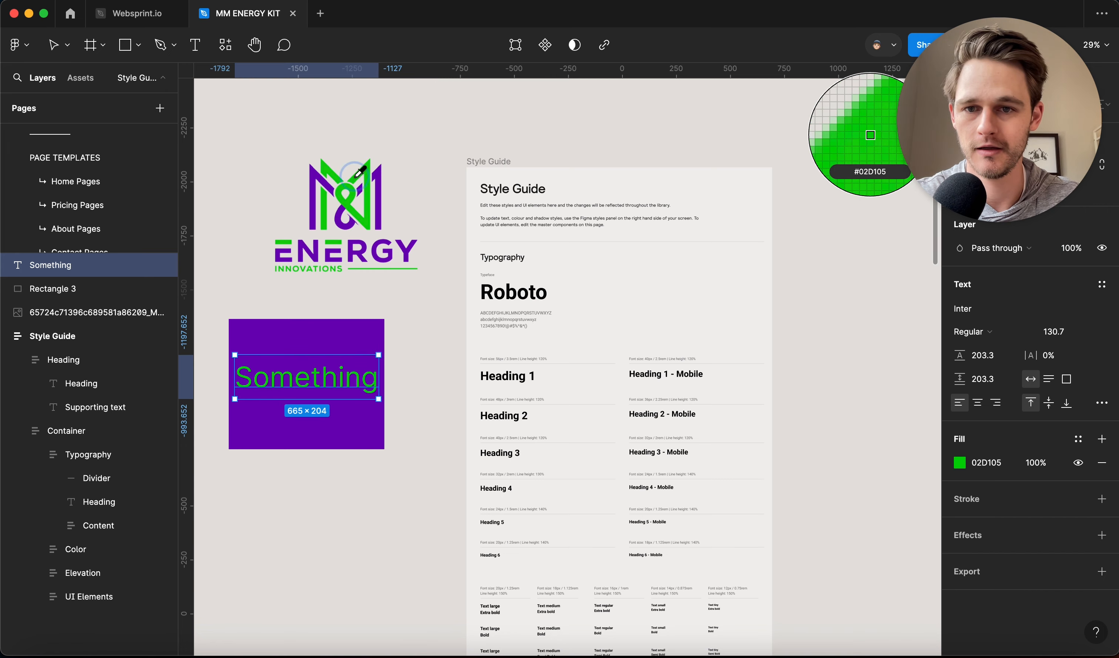
key("Escape")
Hide the interface to examine the green text's legibility against the purple rectangle, and select the text.
scroll(297, 402, "up", 5)
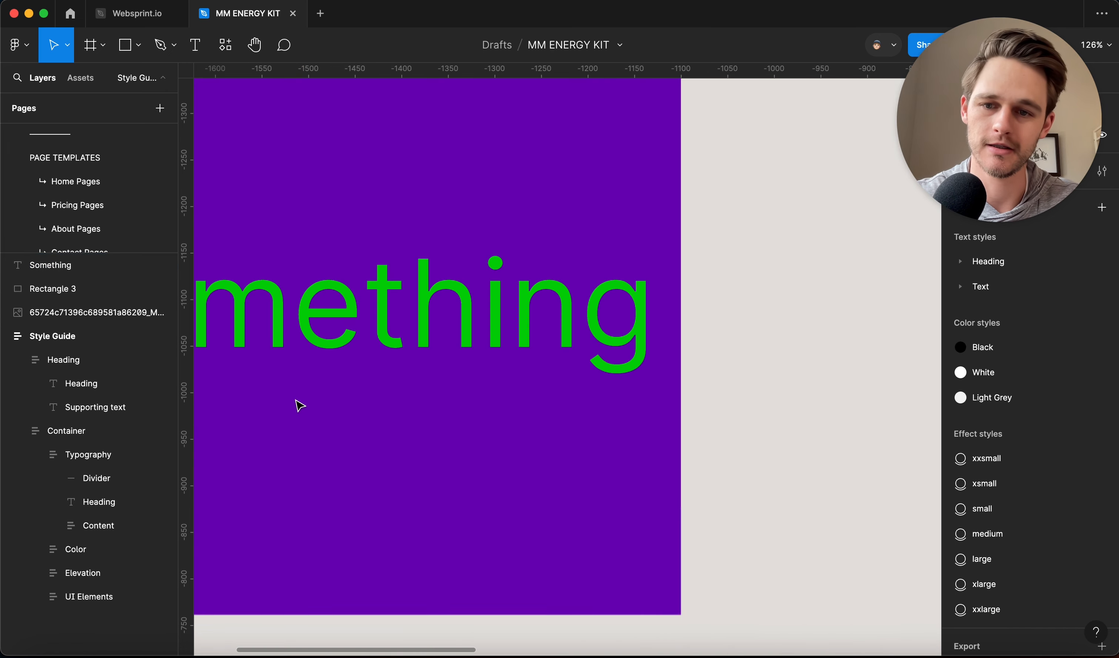
scroll(298, 403, "left", 5)
key("f")
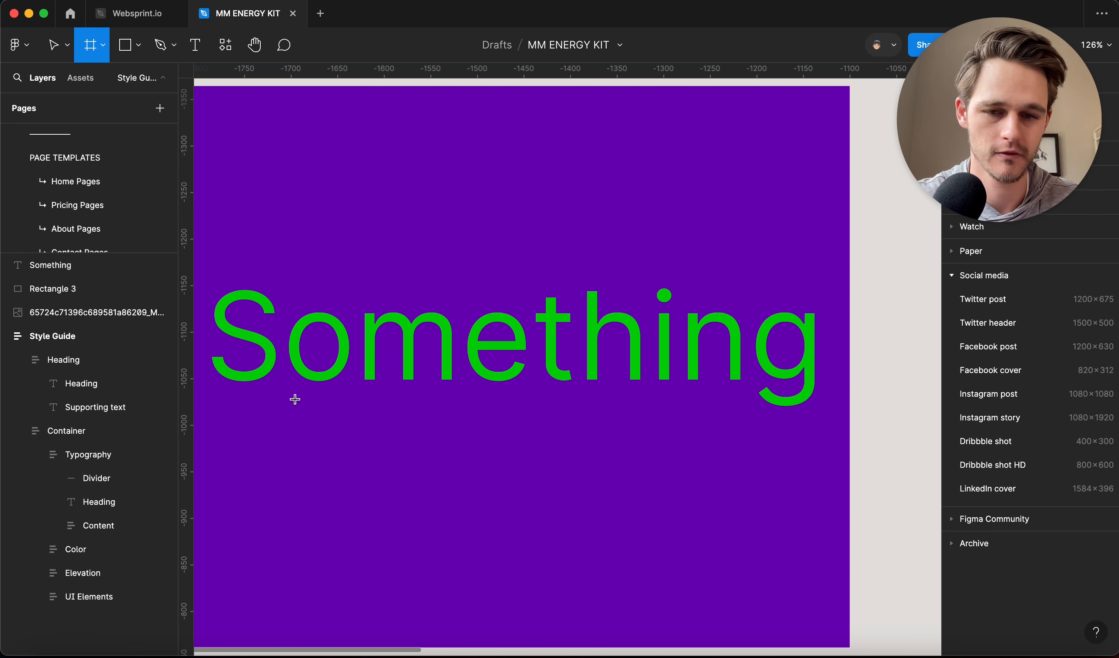
key("super+backslash")
scroll(524, 352, "left", 2)
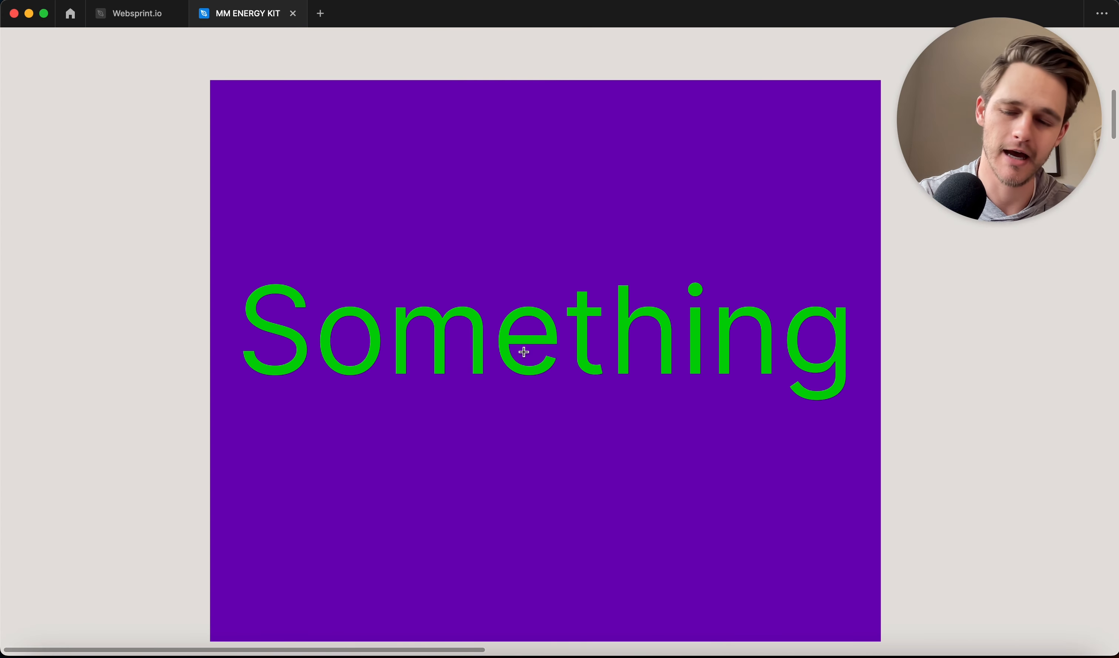
key("v")
left_click(534, 337)
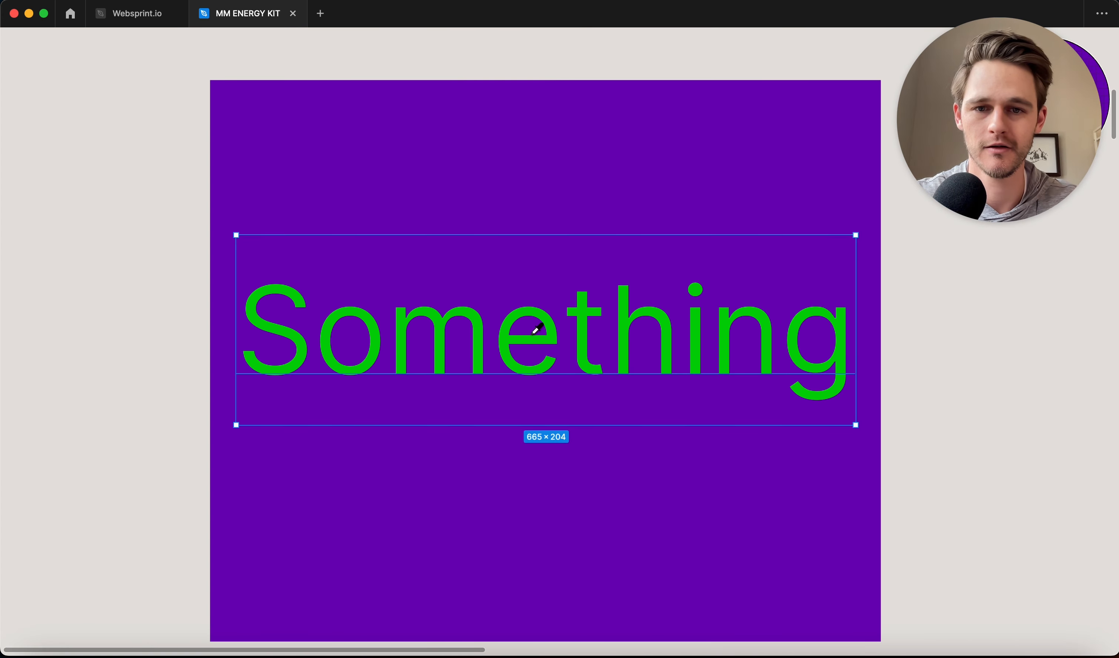
Color the "Something" text with the rectangle's purple and the rectangle with the logo's green, and examine the legibility of the swapped colors.
left_click(527, 181)
scroll(520, 185, "down", 5)
left_click(533, 176)
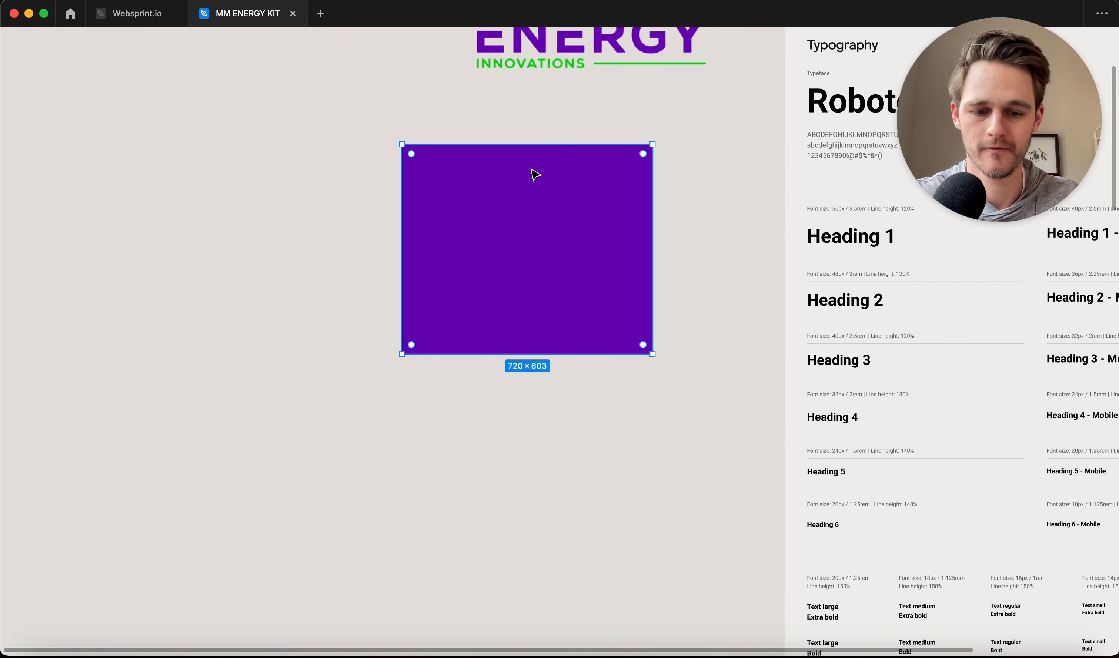
key("i")
left_click(574, 66)
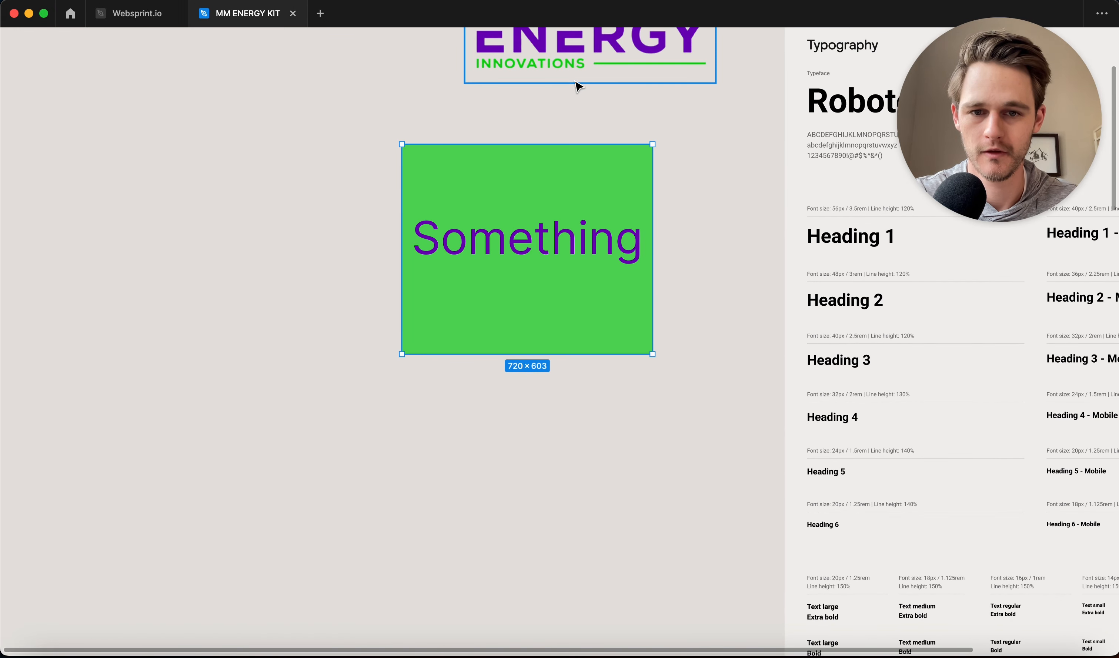
left_click(692, 273)
scroll(693, 272, "up", 10)
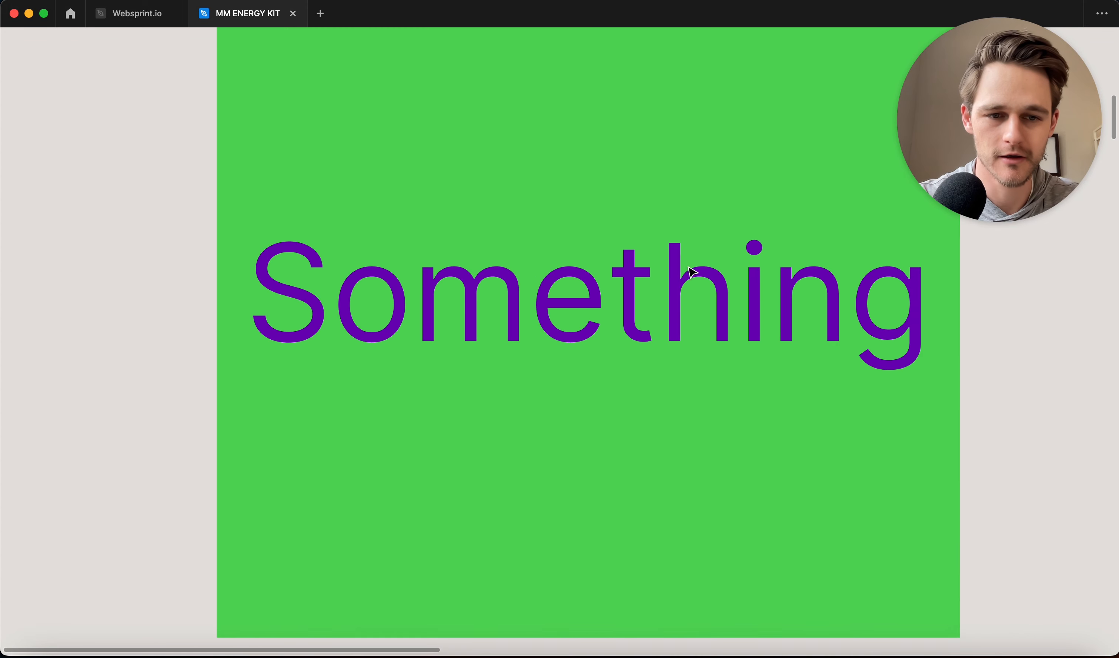
scroll(692, 273, "right", 1)
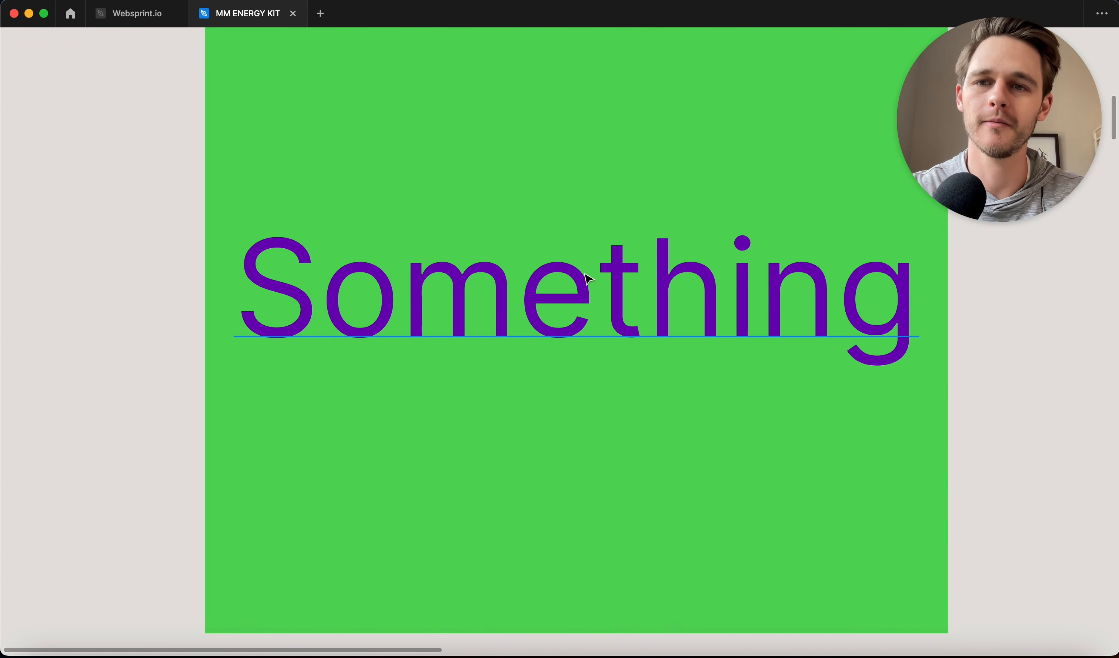
scroll(588, 278, "down", 10)
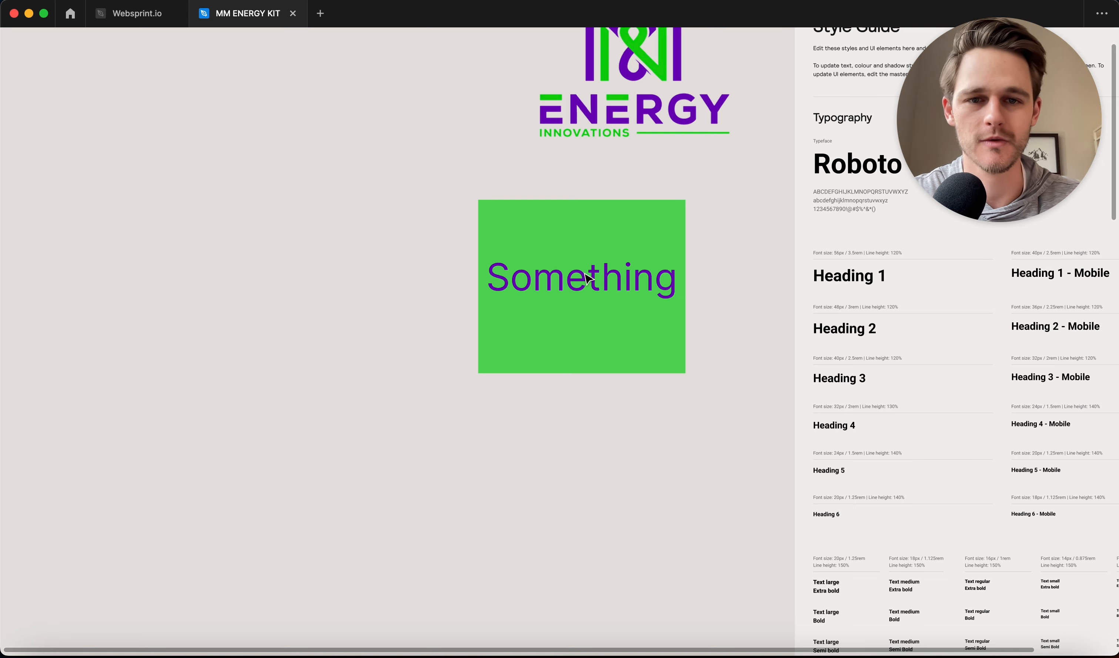
Delete the "Something" text together with the green rectangle behind it.
left_click_drag(415, 217, 627, 423)
key("Delete")
scroll(507, 323, "right", 6)
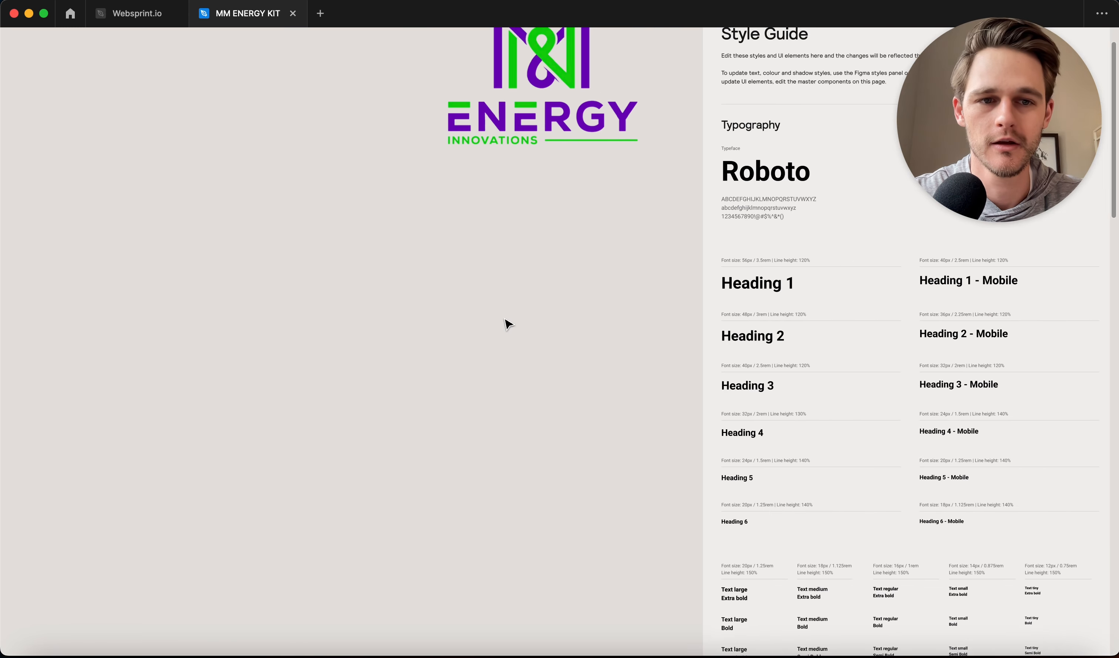
Examine the M&M Energy logo's colors and shapes alongside the style guide's typography.
scroll(493, 375, "up", 2)
scroll(493, 376, "up", 1)
scroll(492, 375, "left", 1)
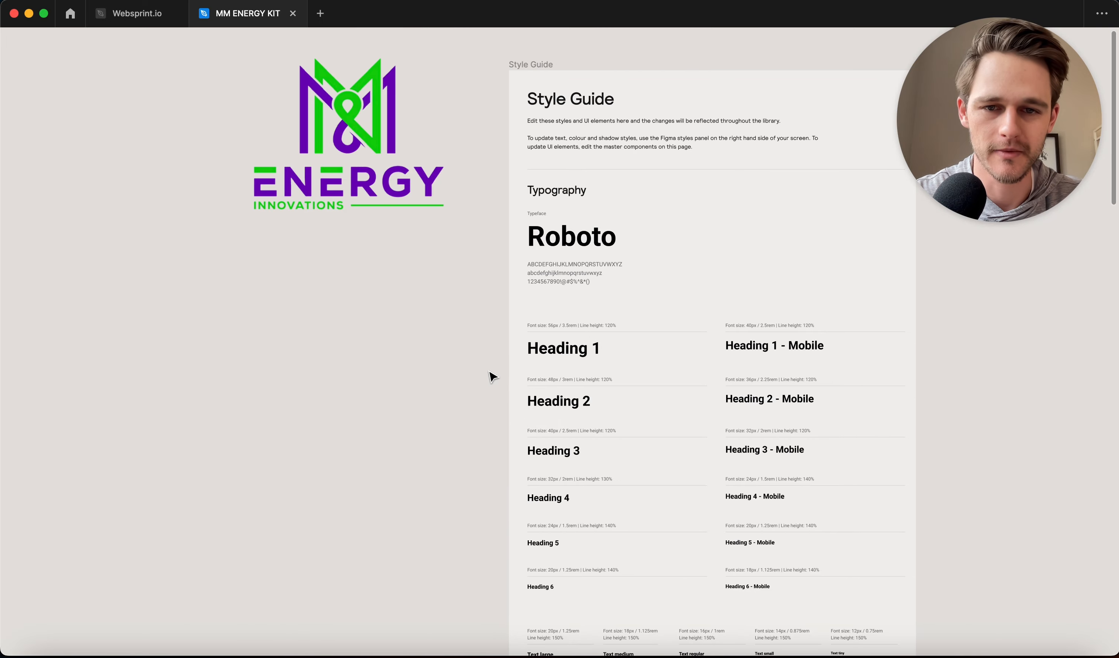
scroll(385, 229, "down", 5)
scroll(385, 230, "down", 10)
scroll(385, 230, "up", 10)
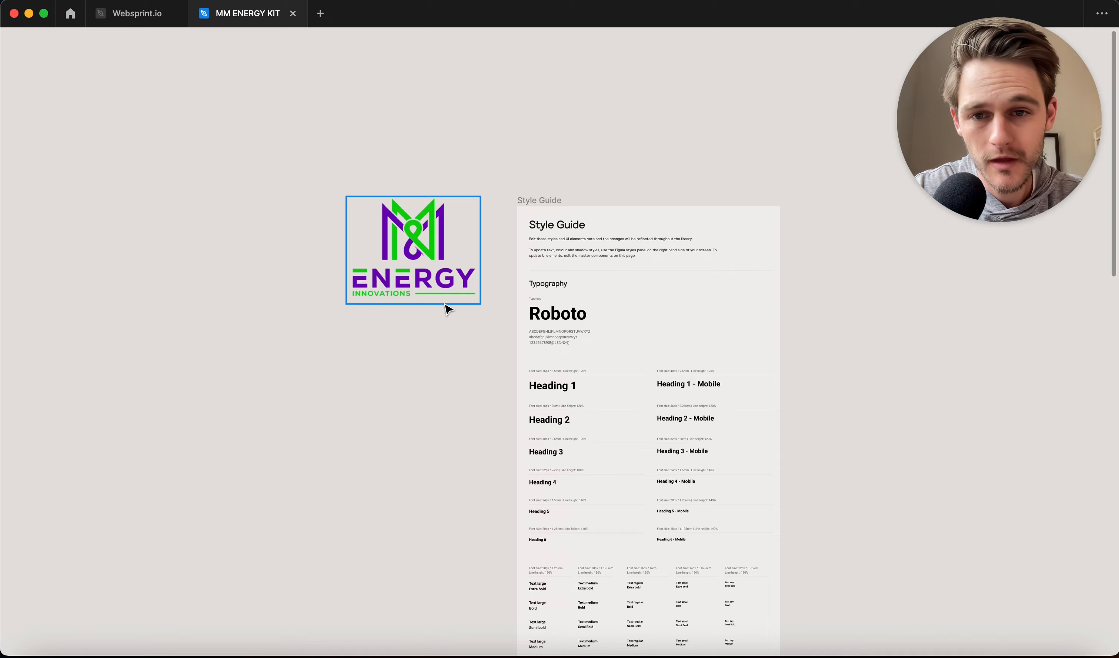
scroll(431, 221, "up", 10)
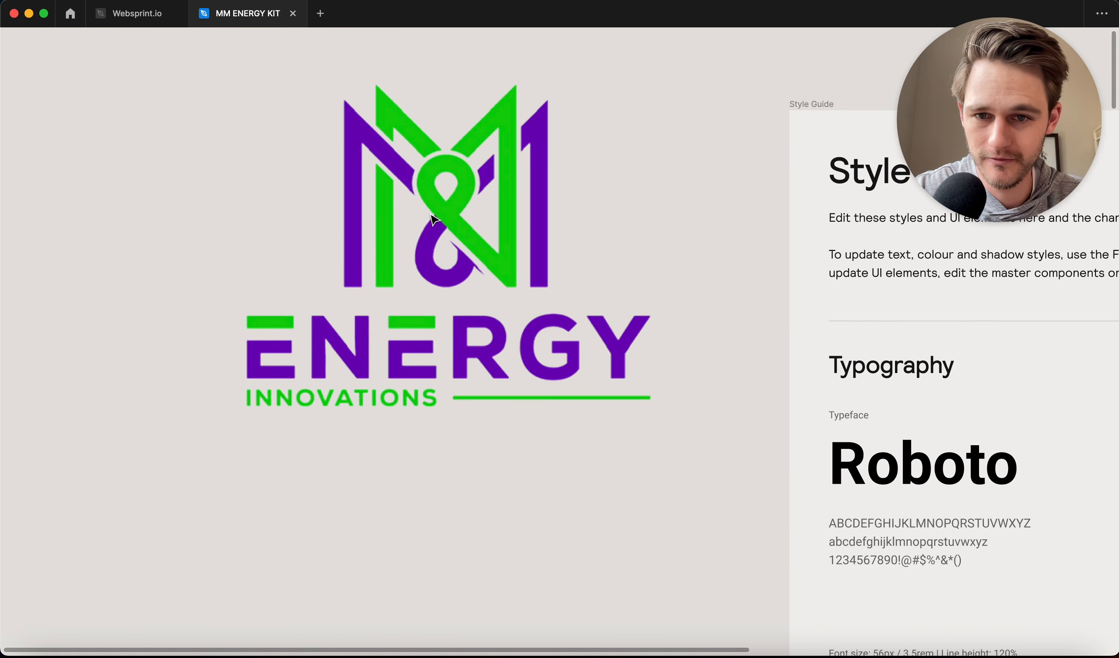
scroll(432, 220, "down", 5)
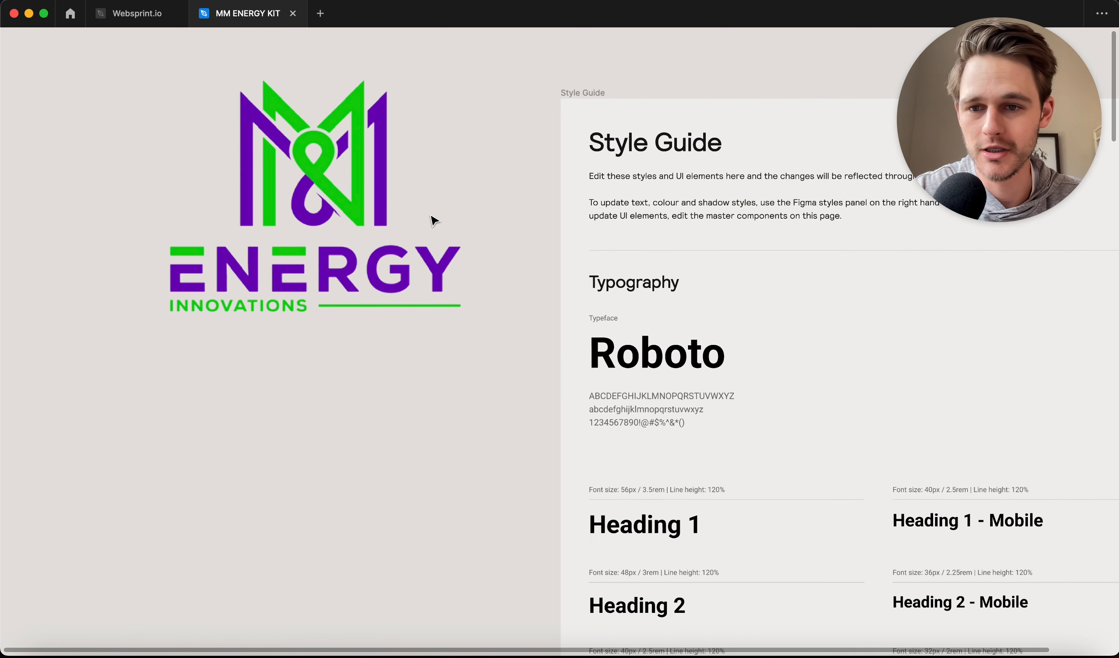
scroll(432, 220, "down", 3)
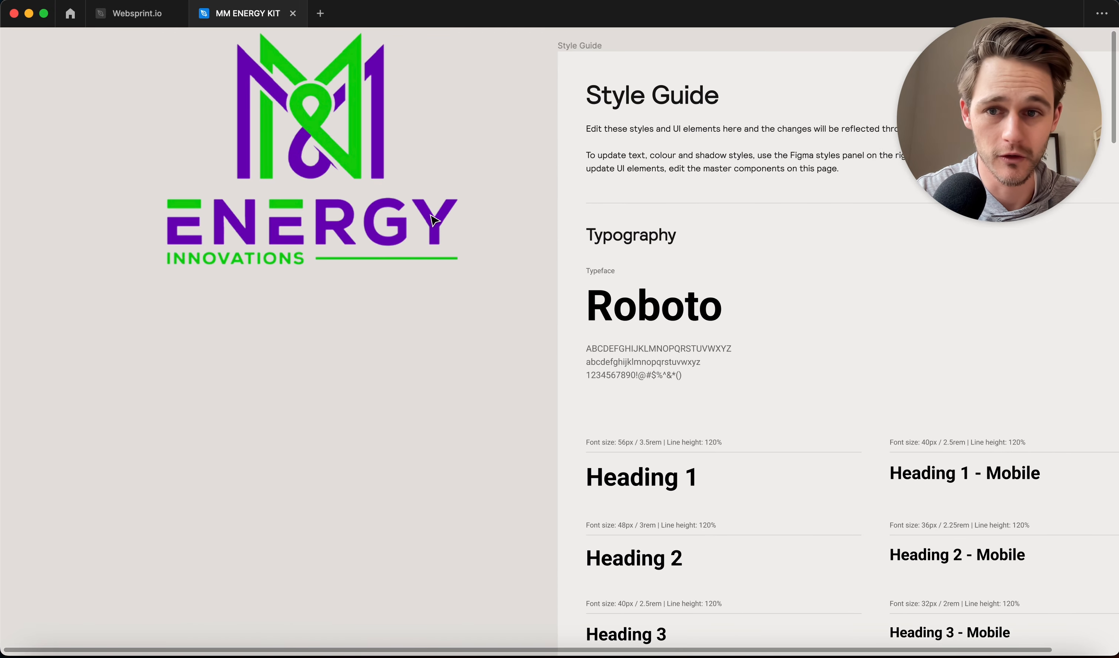
scroll(433, 220, "right", 2)
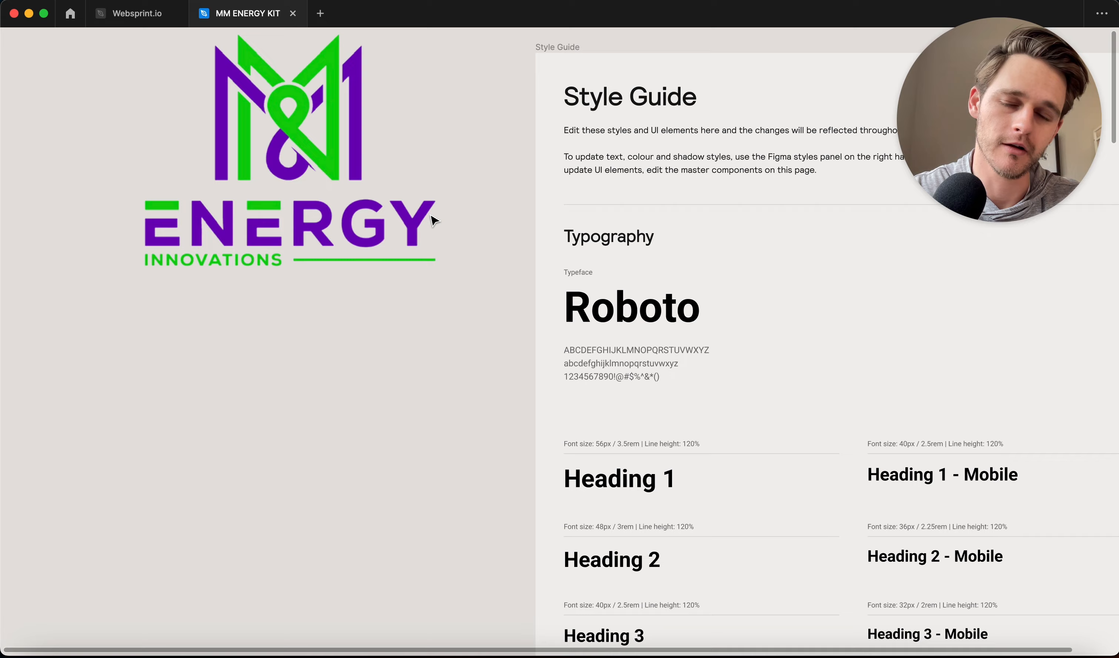
Try to fill the Black color swatch directly with the logo's green, 12D008, and undo the fill.
scroll(433, 220, "down", 10)
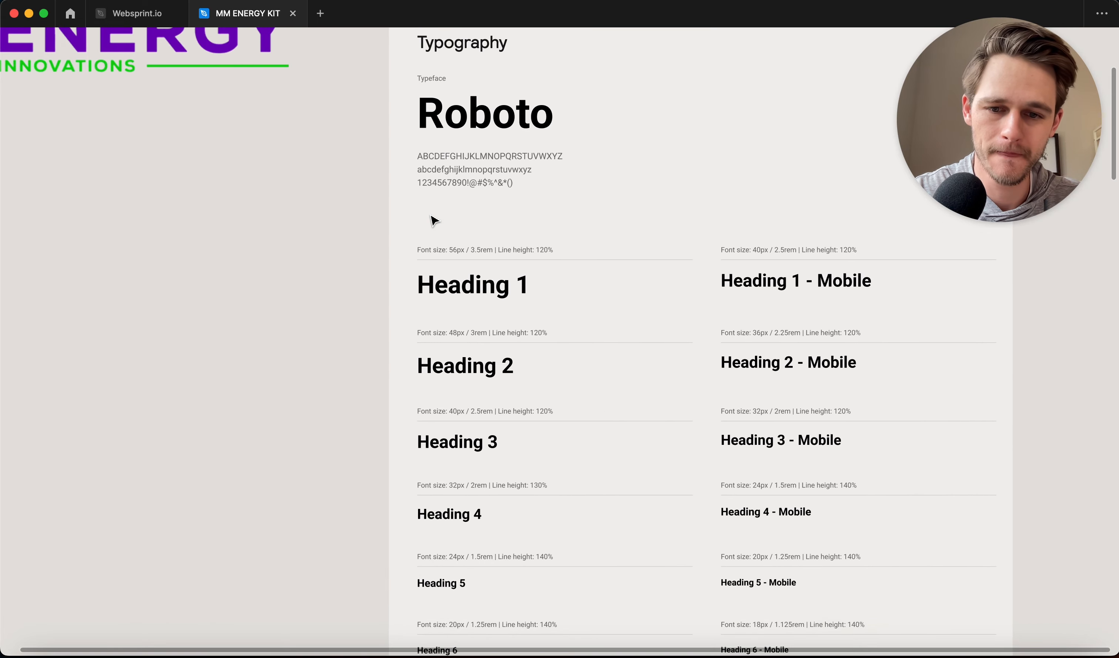
scroll(433, 220, "down", 4)
scroll(430, 220, "down", 10)
left_click(480, 365)
scroll(479, 365, "down", 3)
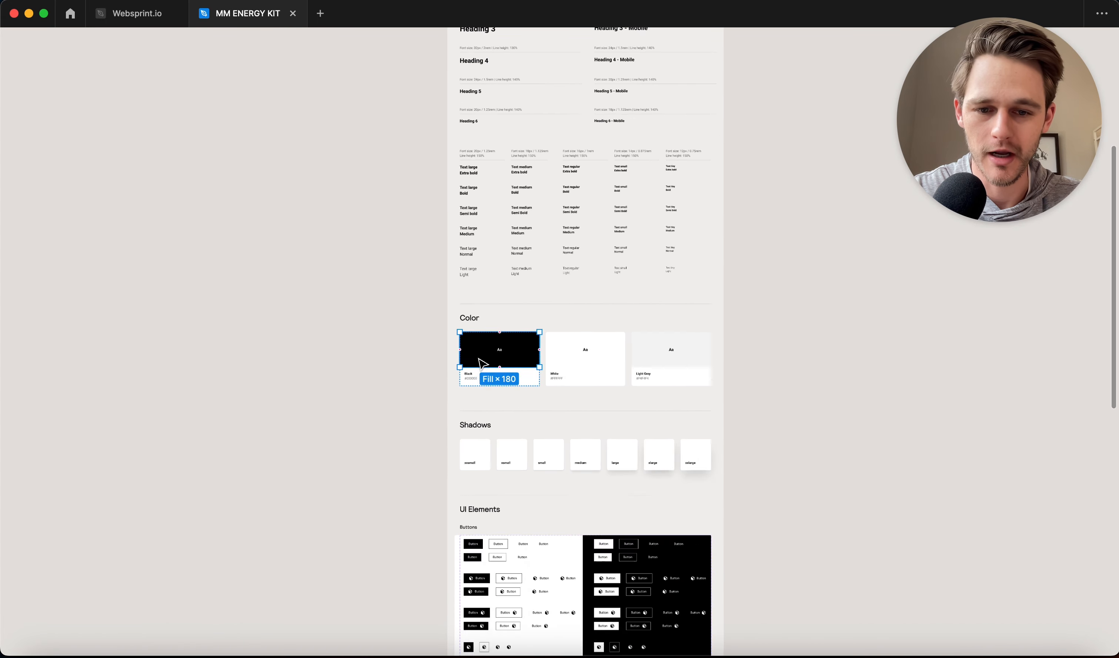
scroll(483, 365, "up", 10)
key("super+backslash")
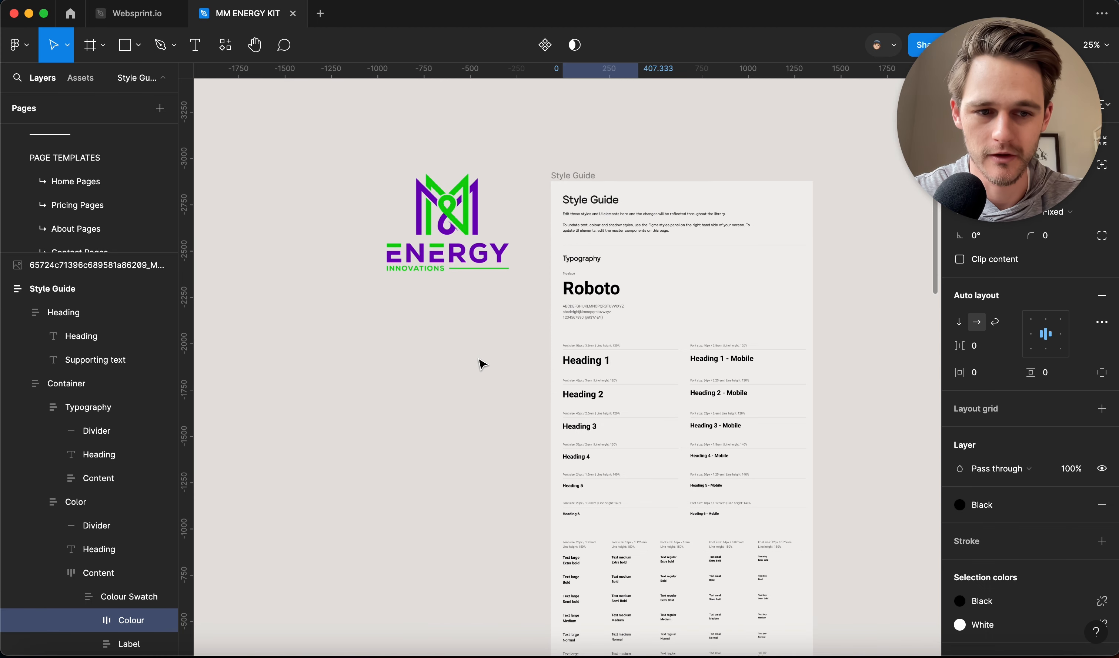
key("i")
left_click(470, 225)
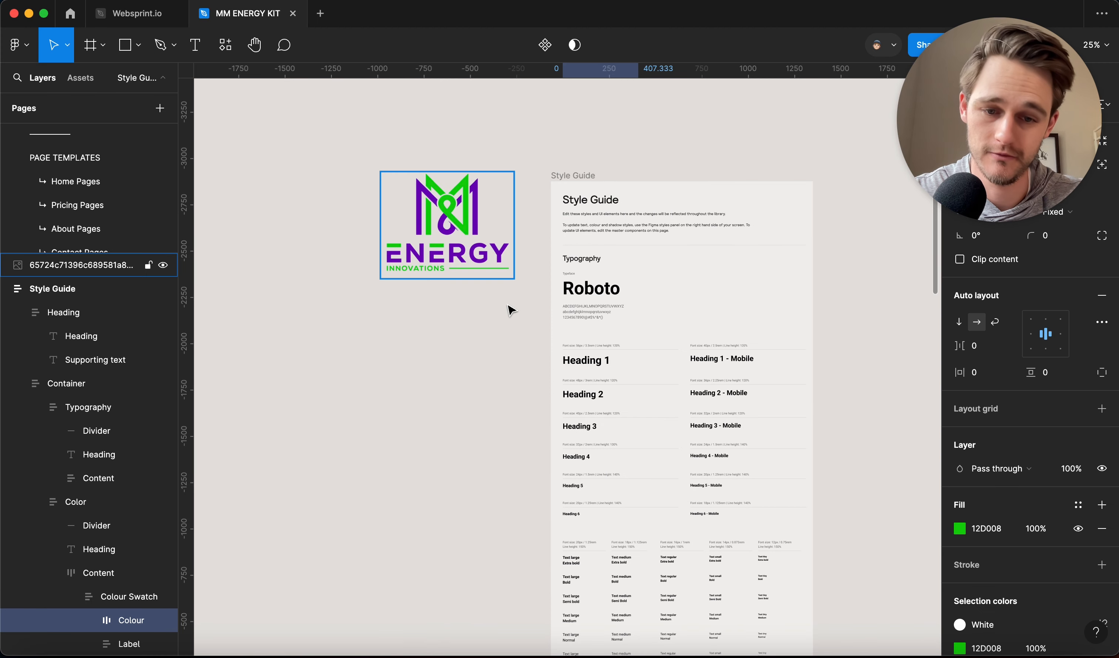
scroll(524, 442, "down", 5)
key("super+z")
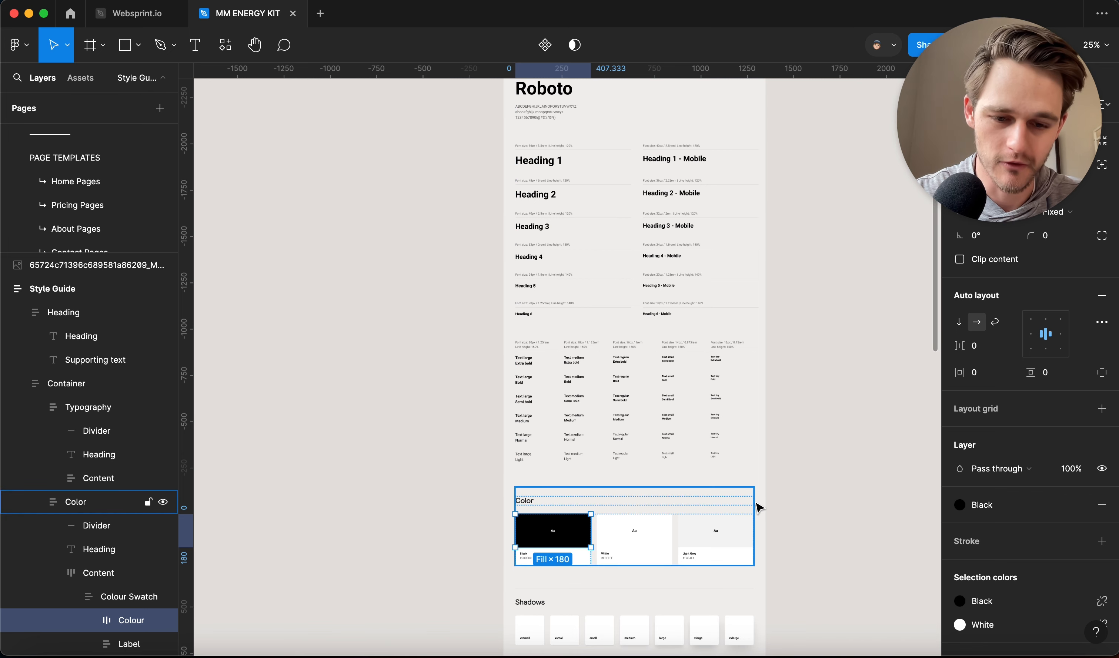
Hide the interface, try another color sampled from the logo on the Black swatch, and undo it.
key("super+backslash")
scroll(757, 507, "up", 3)
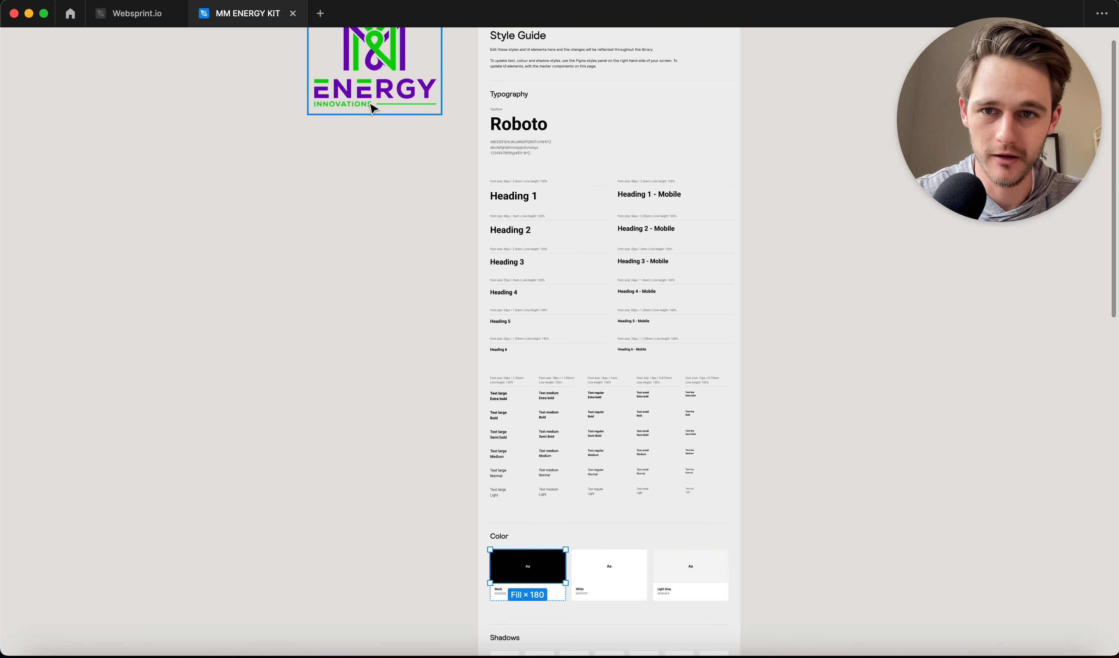
key("i")
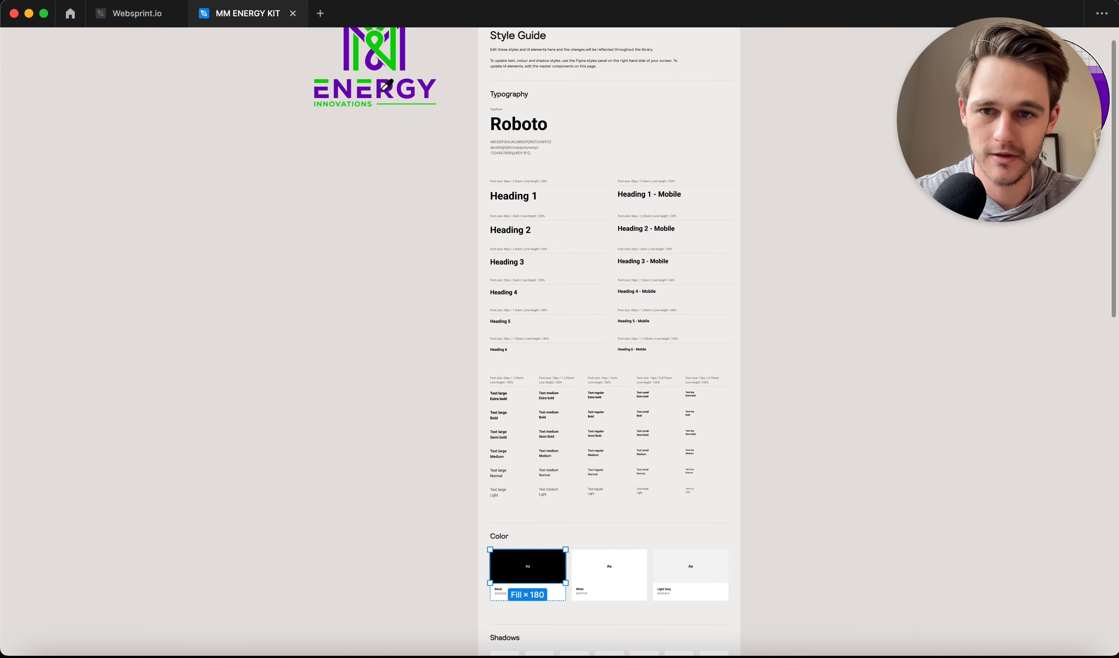
left_click(394, 48)
key("super+z")
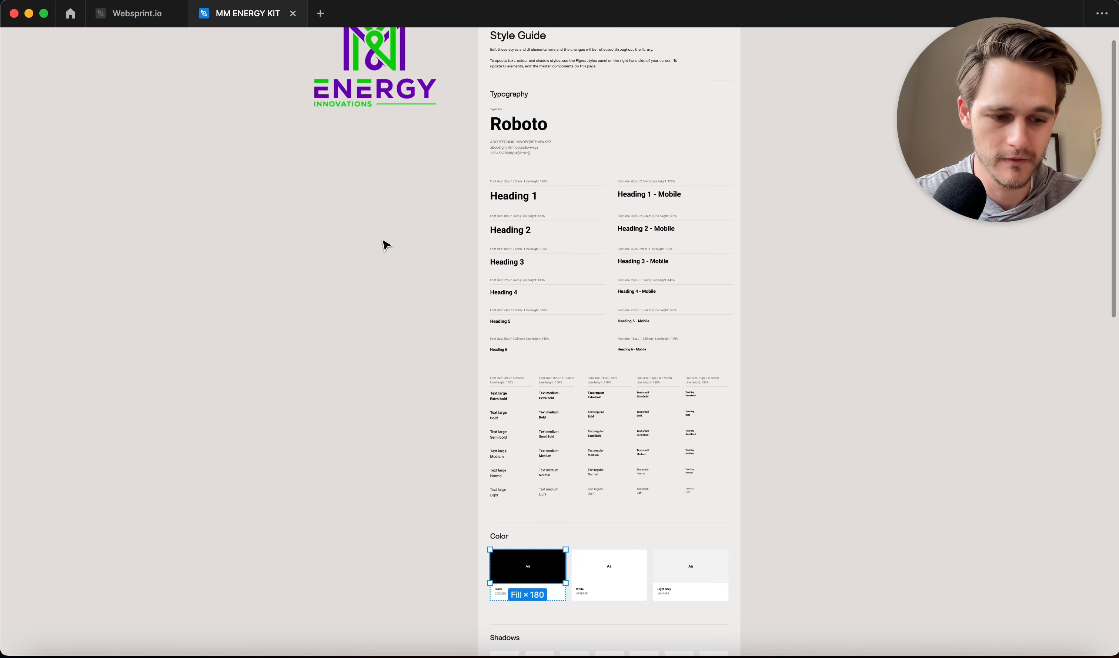
Show the interface and edit the Black color style, sampling the logo's green 12D008 as its color, and close the style editor.
key("super+backslash")
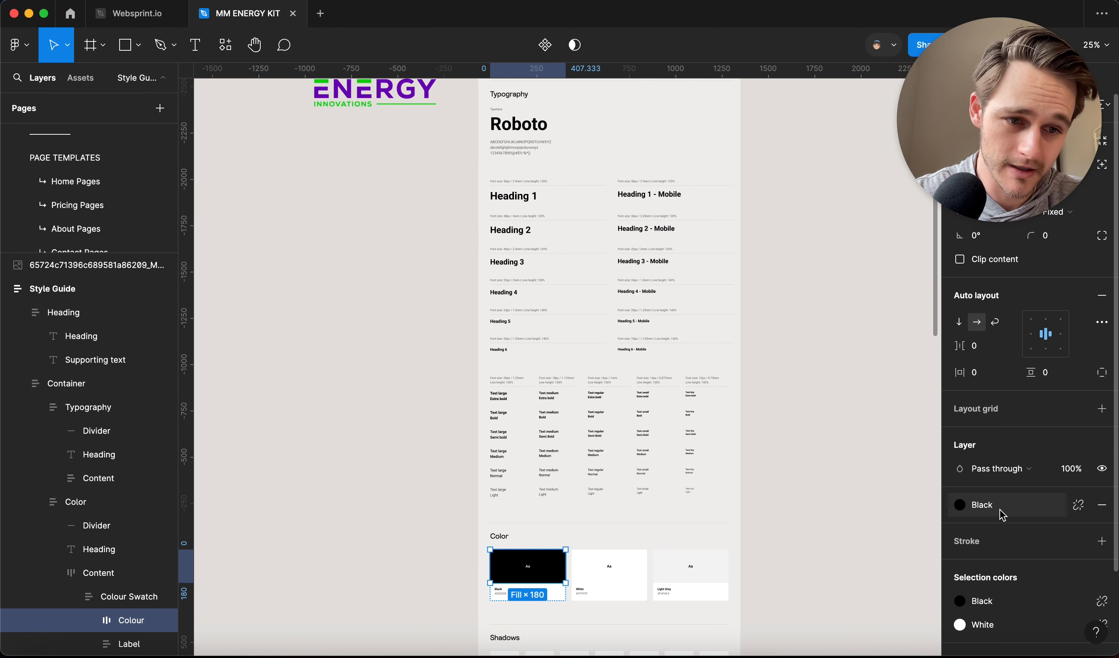
left_click(980, 512)
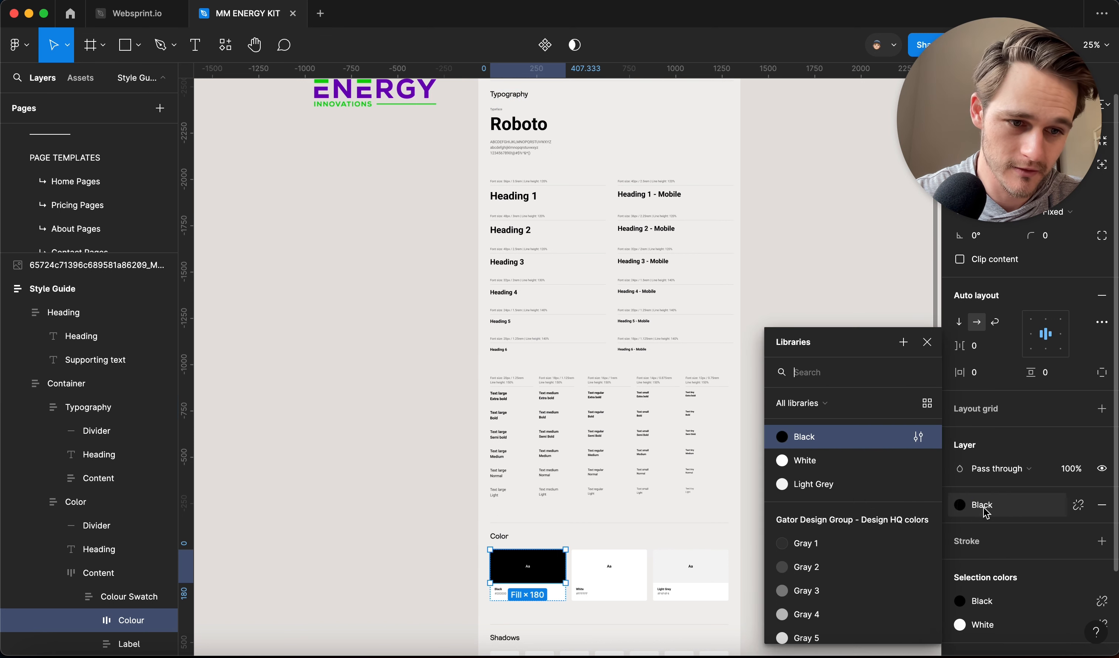
left_click(918, 437)
left_click(557, 627)
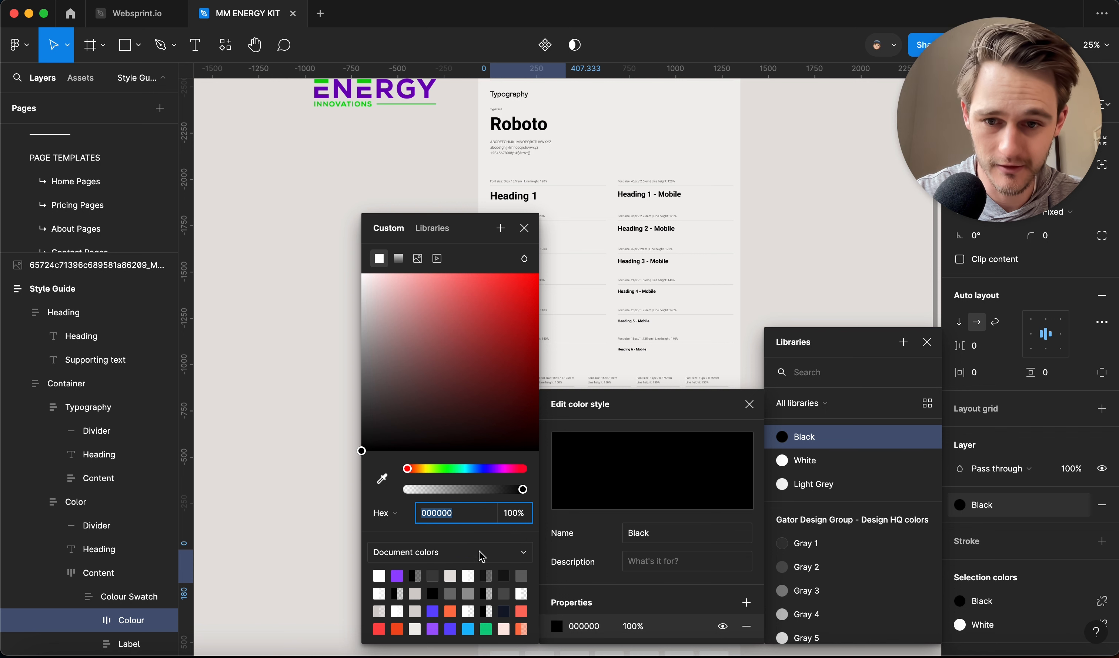
left_click(382, 479)
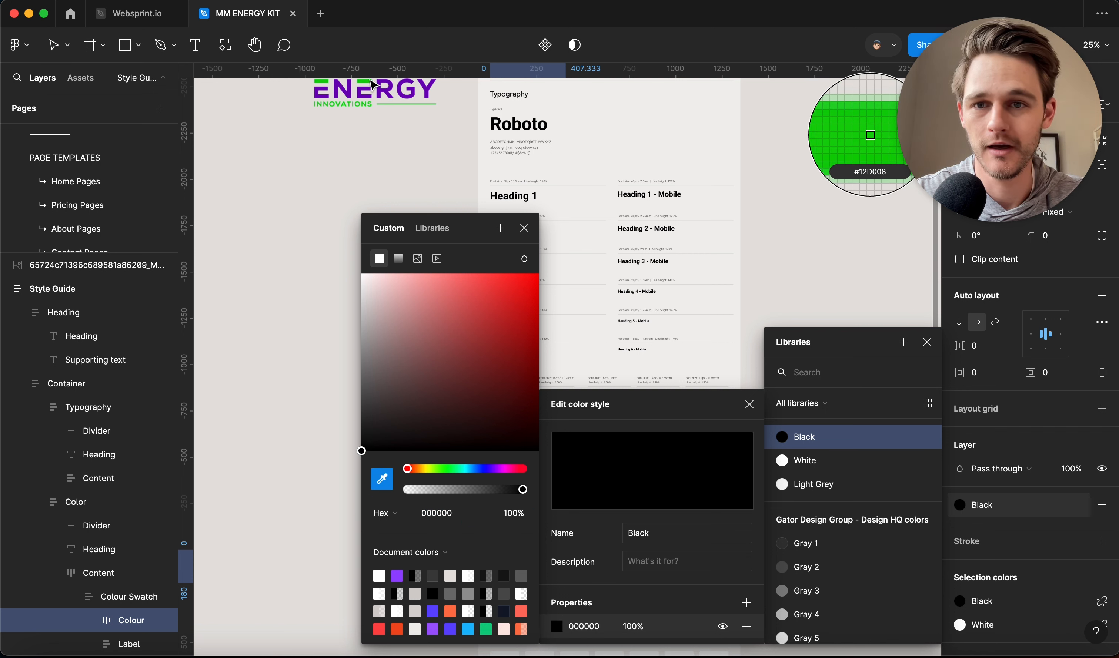
left_click(376, 118)
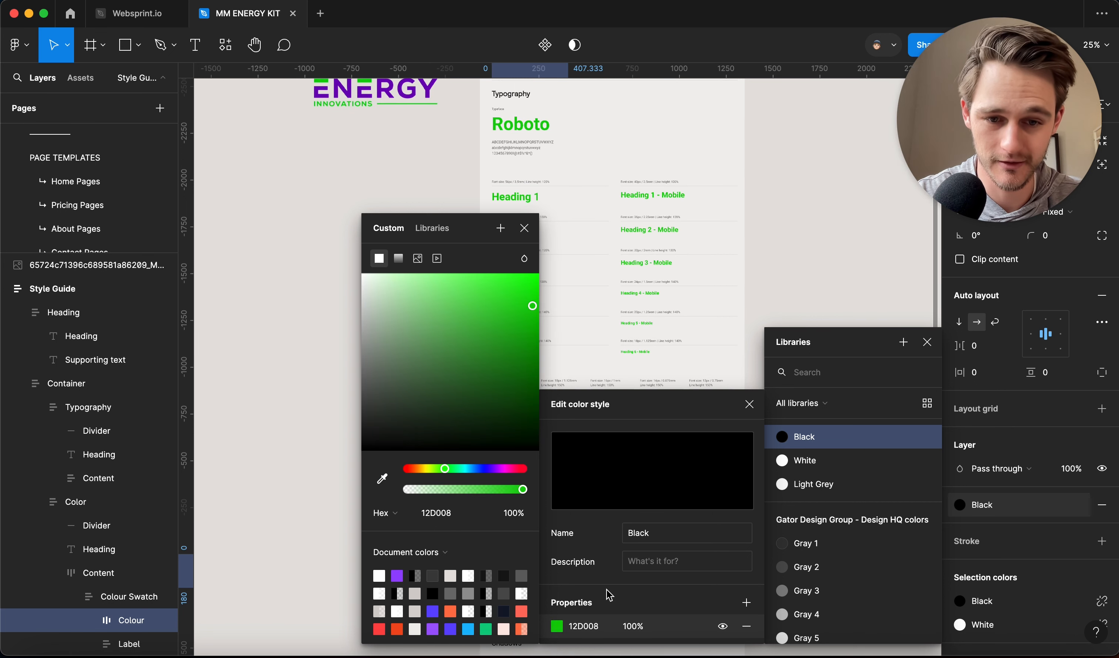
left_click(643, 533)
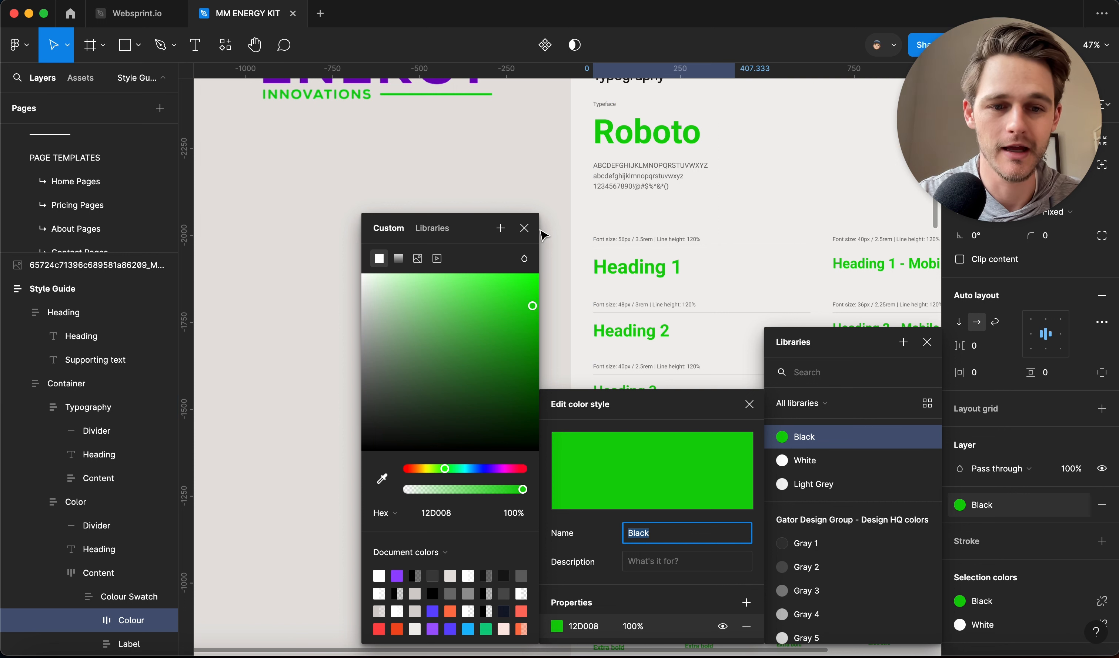
left_click(524, 229)
left_click(497, 385)
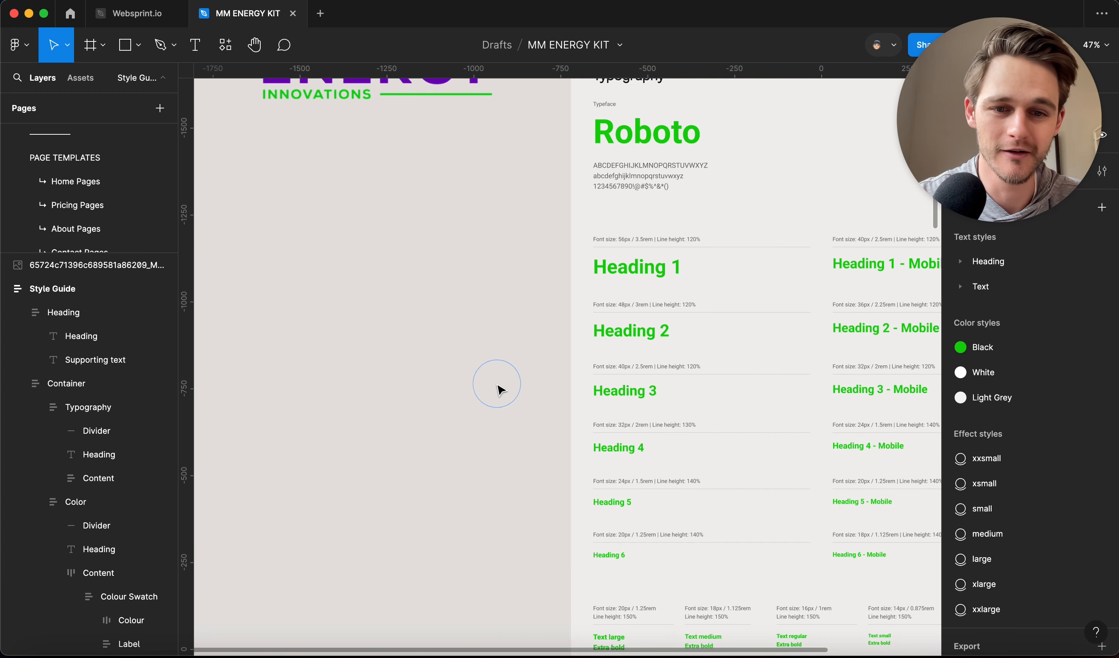
Check the green across the style guide's swatches and buttons, and undo the Black color style's recoloring.
scroll(470, 434, "down", 5)
scroll(440, 480, "down", 10)
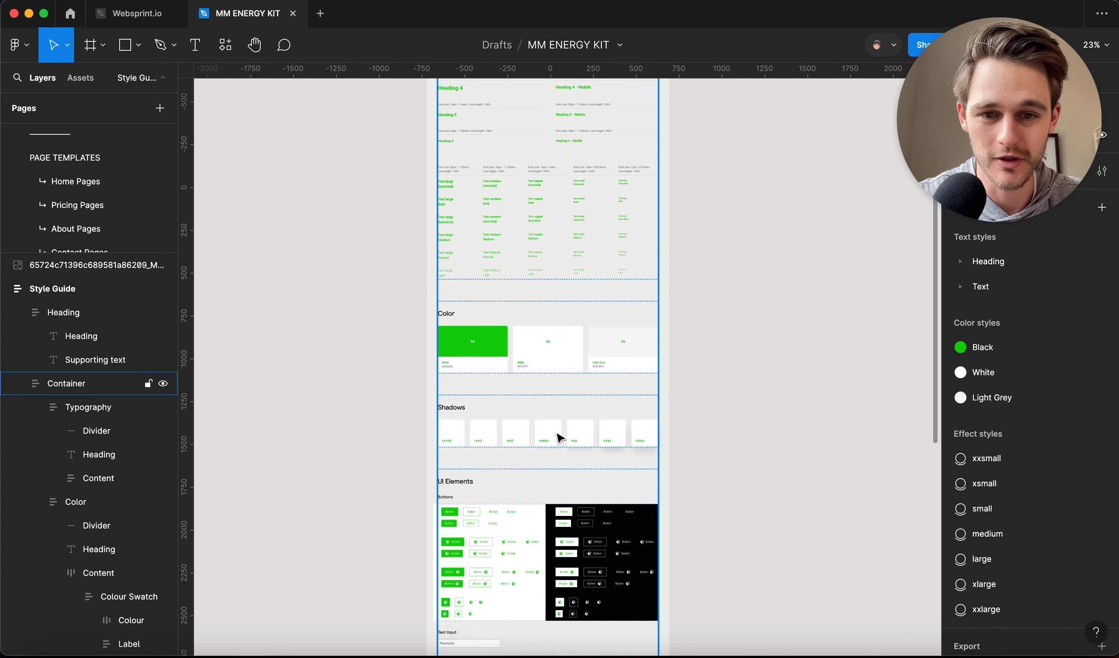
left_click(598, 382)
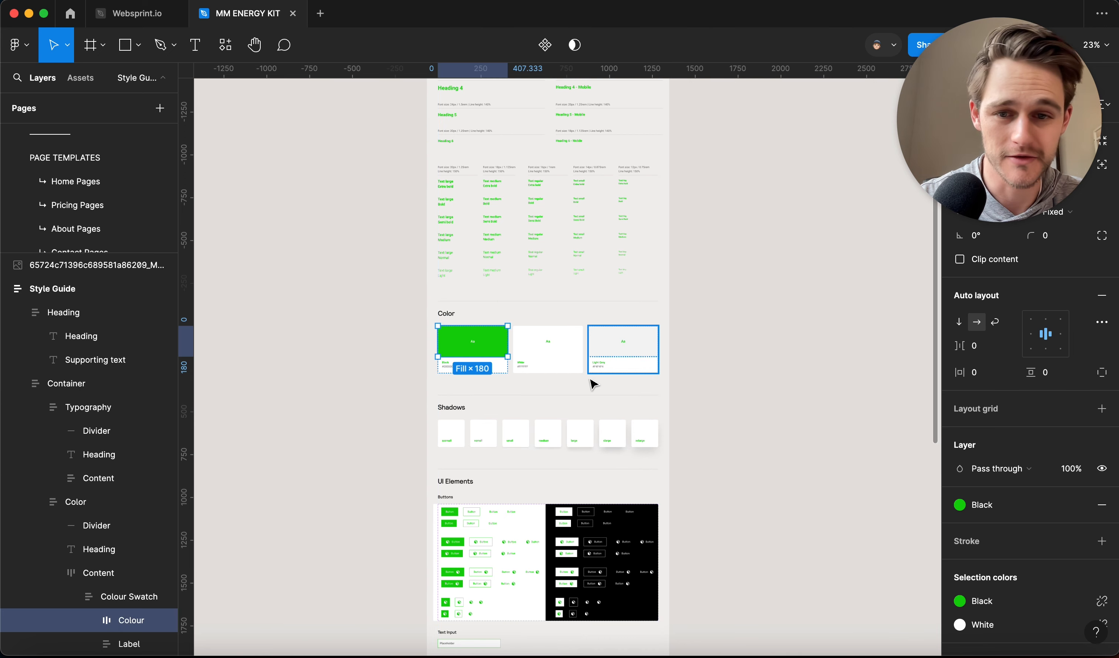
left_click(345, 310)
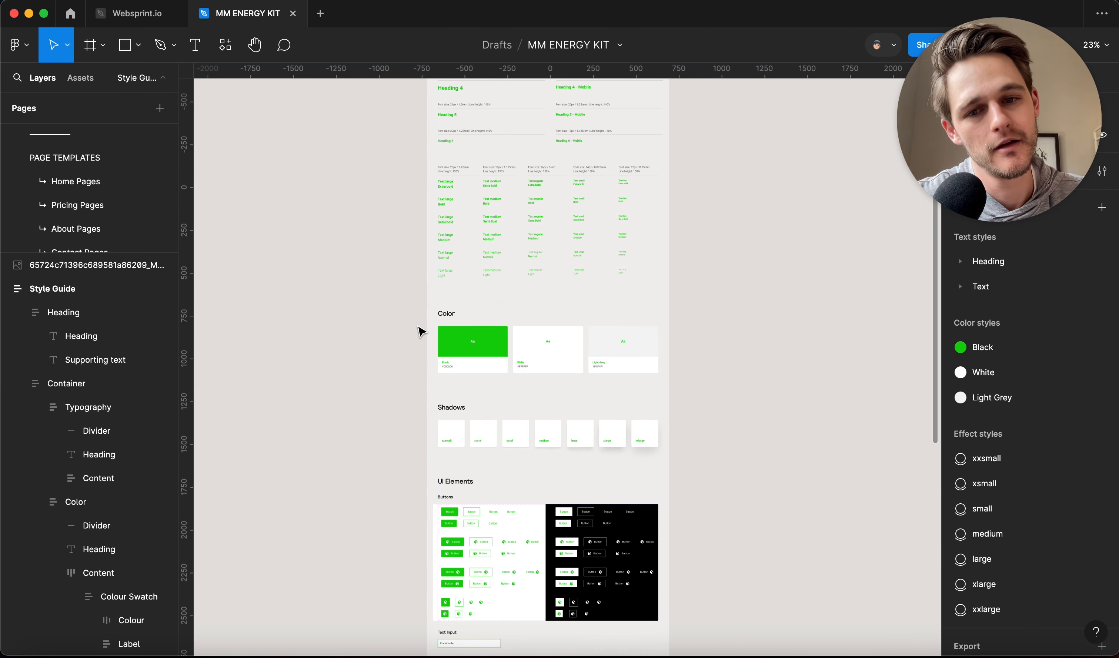
scroll(420, 327, "down", 3)
key("ctrl+z")
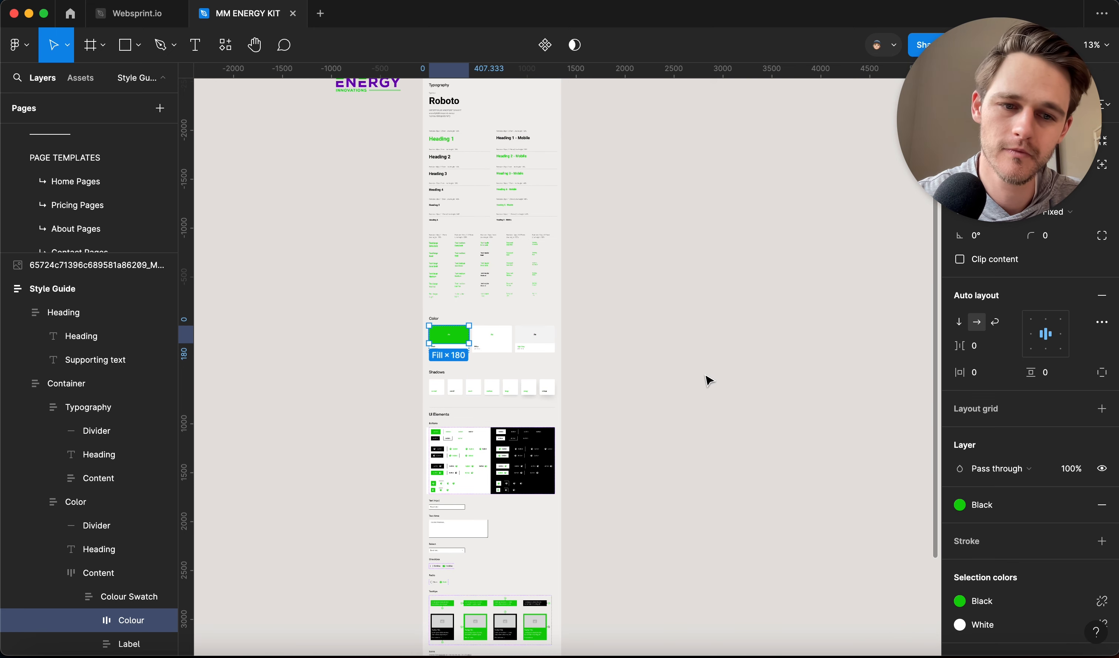
key("super+z")
key("super+z")
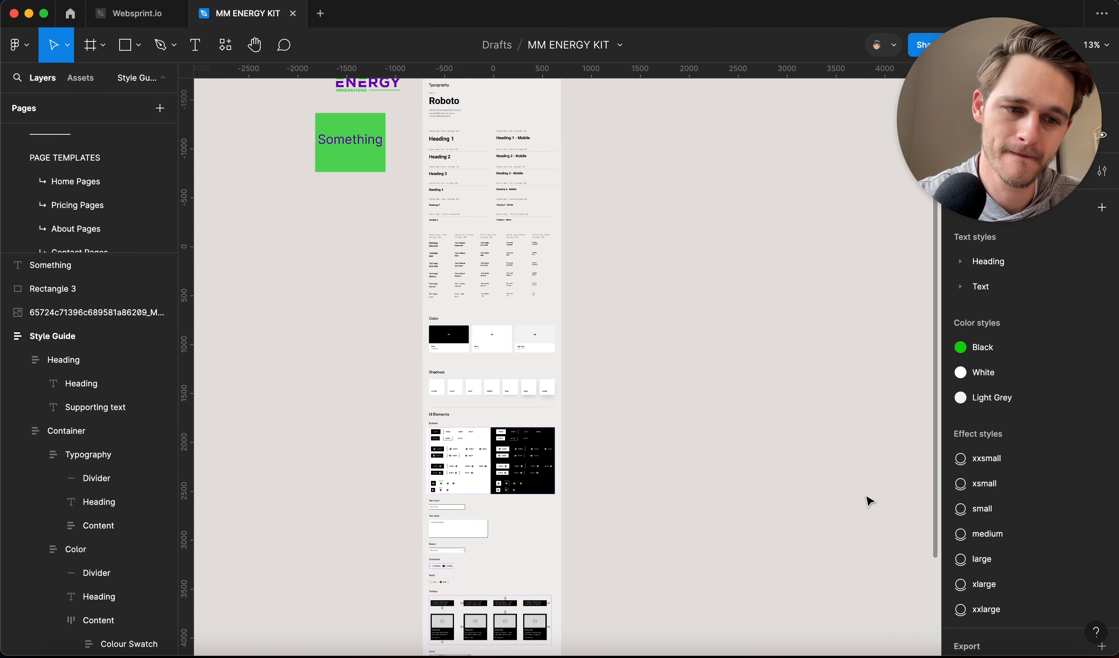
left_click(633, 302)
Remove the restored "Something" text and green rectangle from below the logo.
scroll(400, 208, "up", 5)
scroll(400, 207, "left", 5)
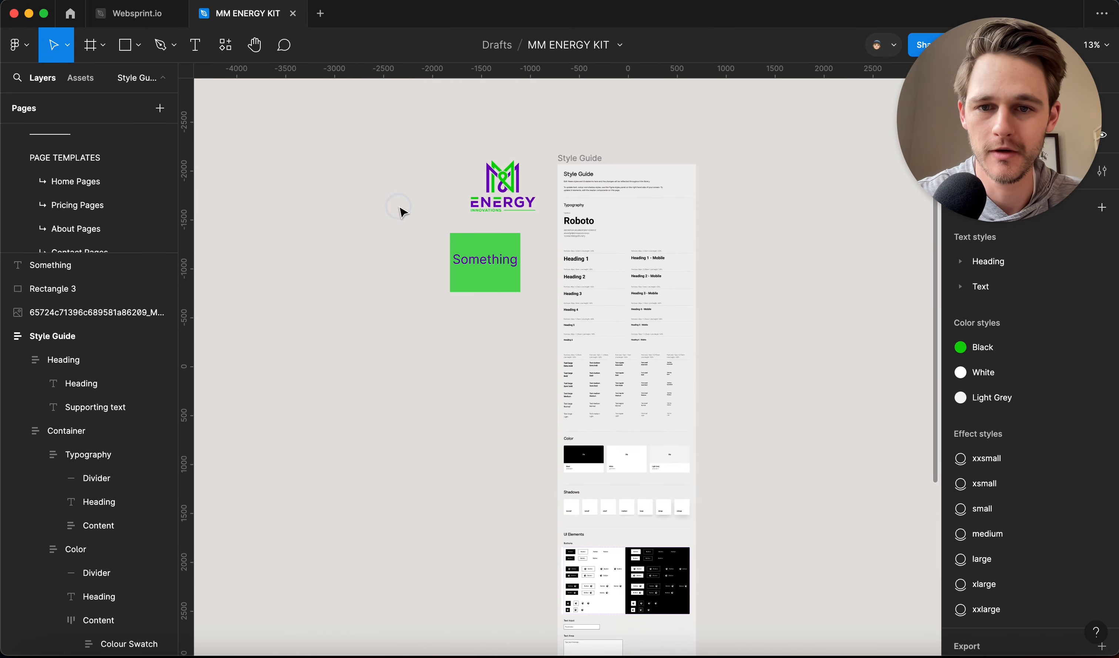
left_click_drag(400, 207, 477, 288)
left_click_drag(370, 287, 533, 253)
key("BackSpace")
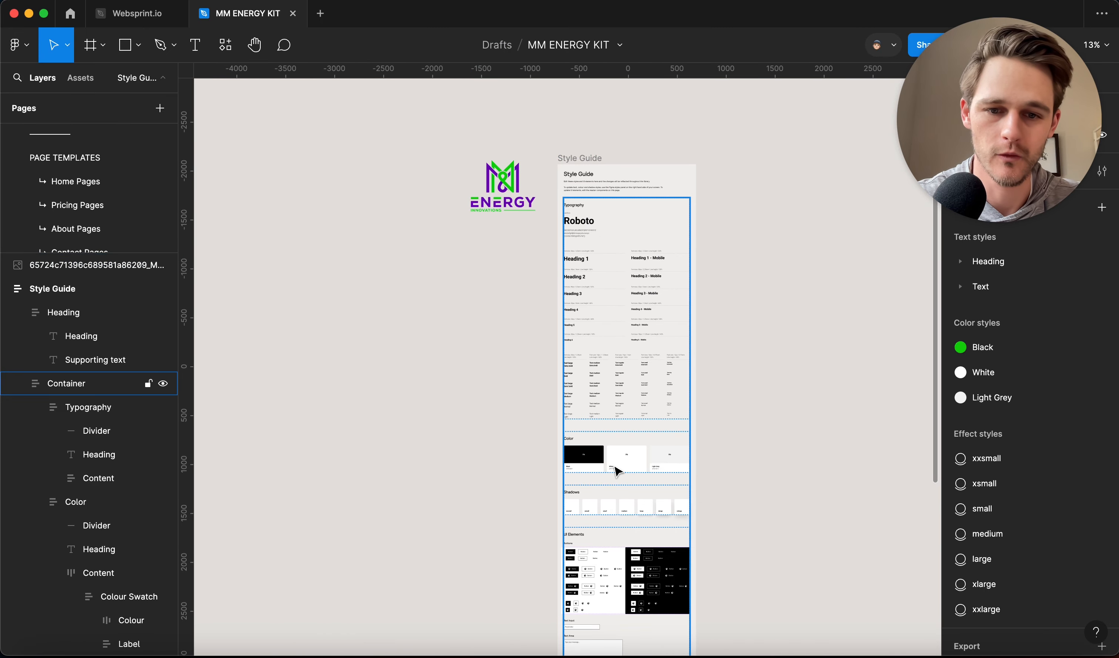
Duplicate the Black swatch beside itself in the Color section, and undo the extra copy nested beneath it.
scroll(601, 458, "up", 10)
left_click(570, 381)
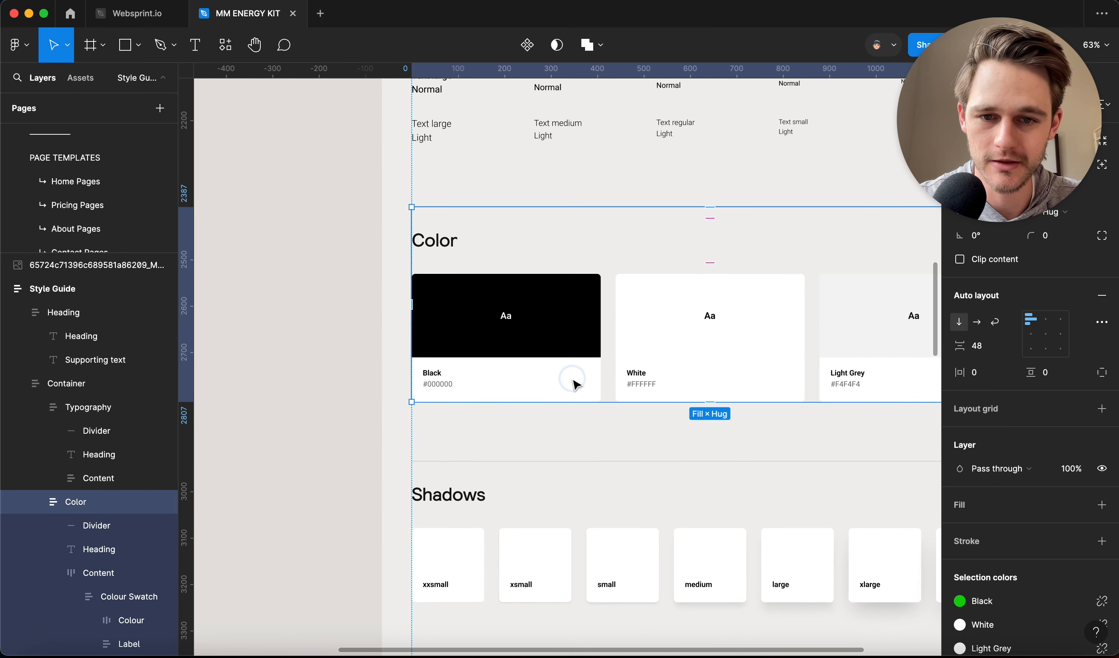
left_click(573, 383)
left_click(575, 384)
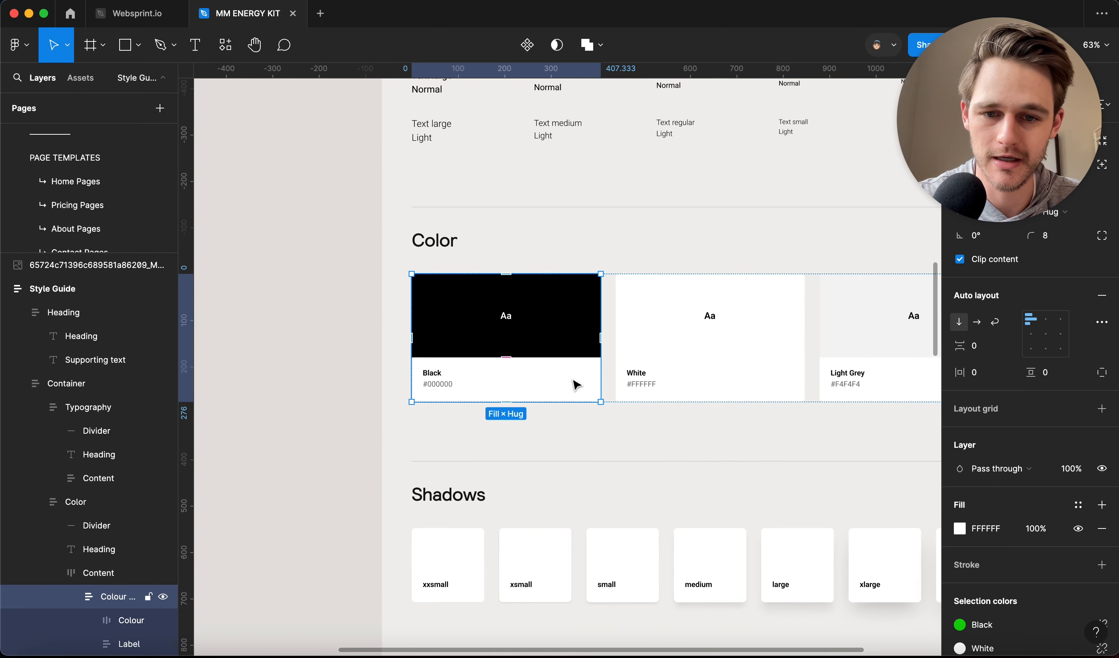
key("super+v")
key("super+v")
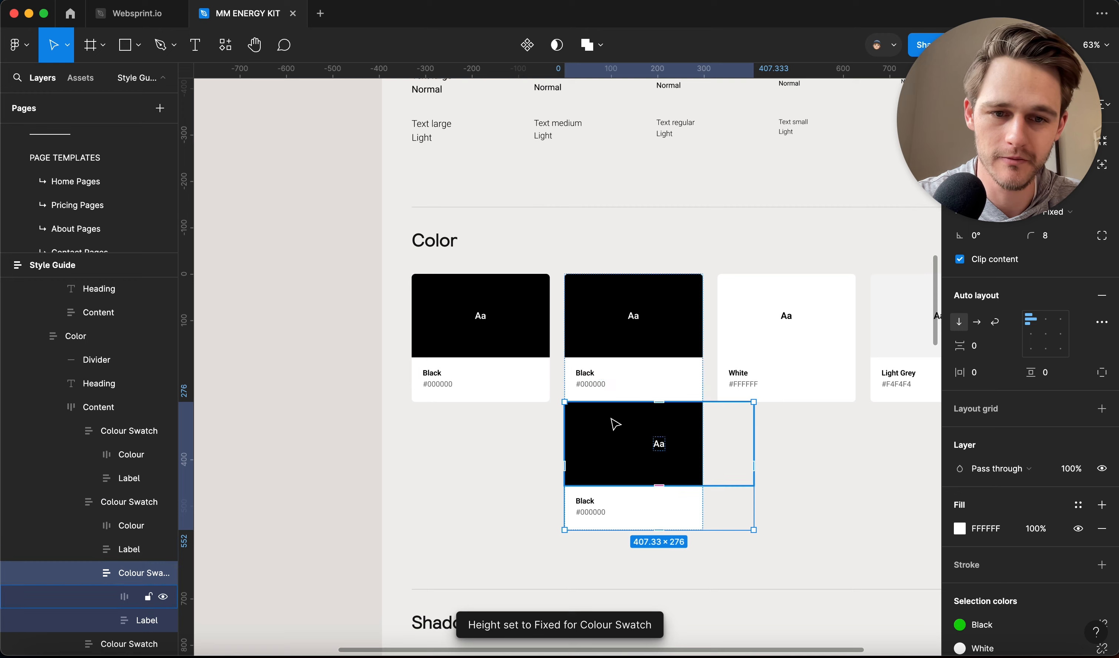
key("super+z")
left_click(261, 314)
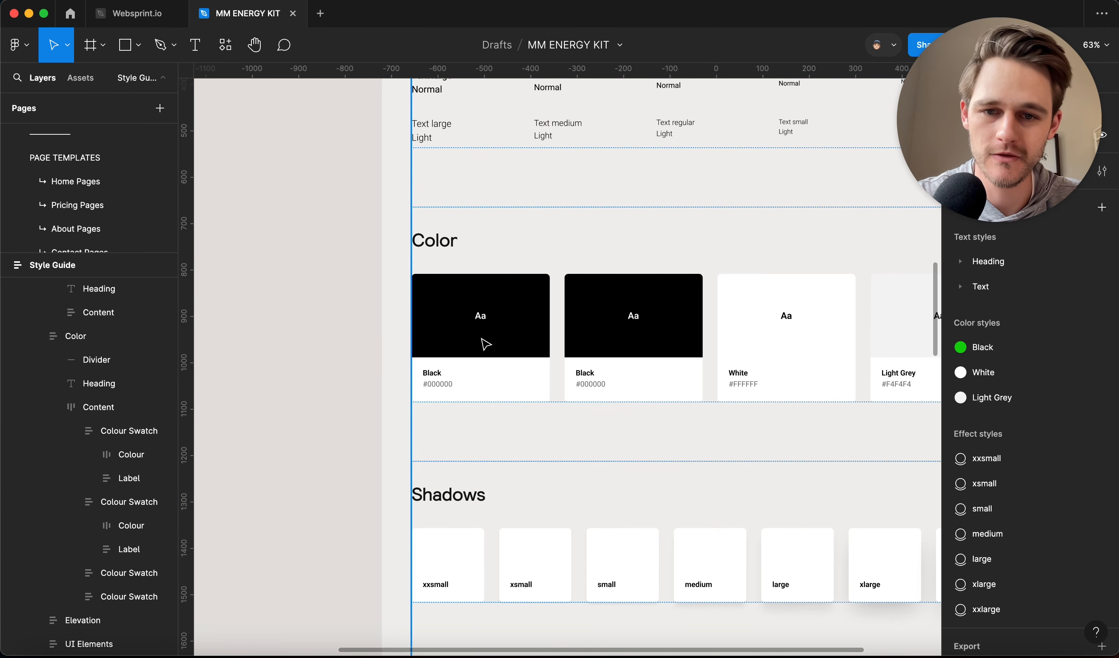
left_click(590, 338, "super")
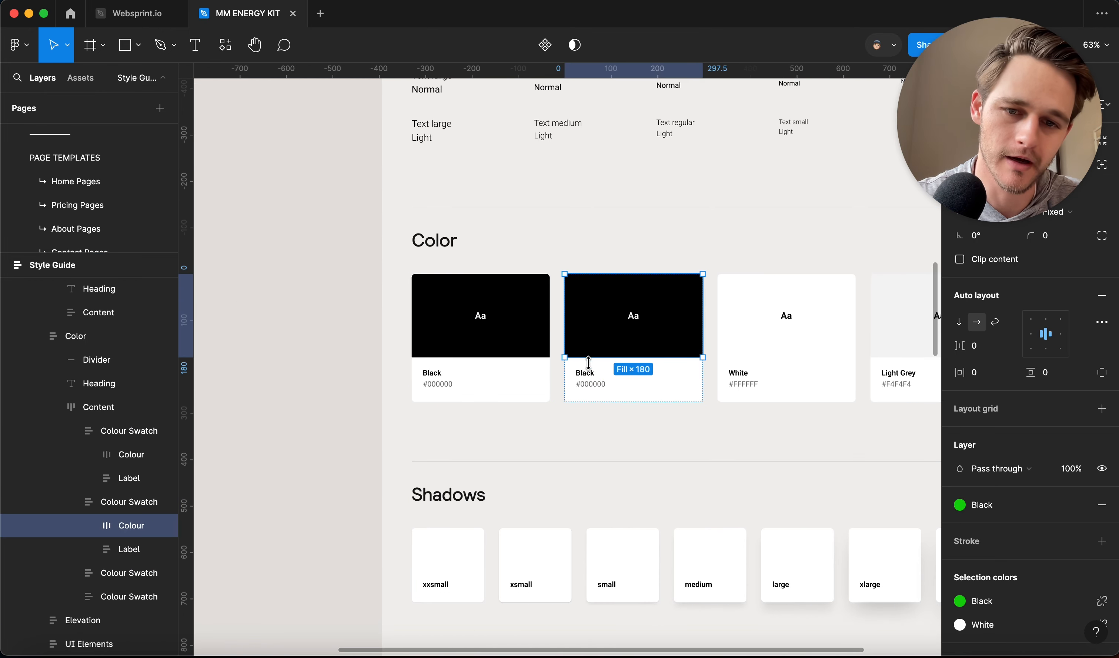
left_click(986, 505)
left_click(919, 437)
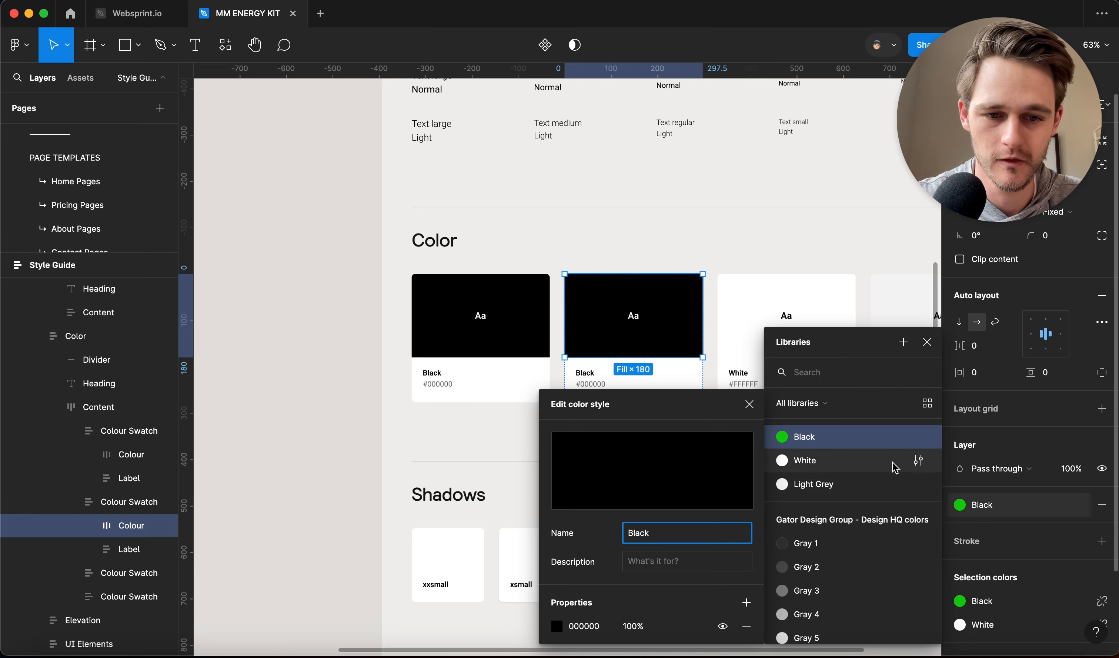
scroll(522, 533, "down", 5)
left_click(401, 406)
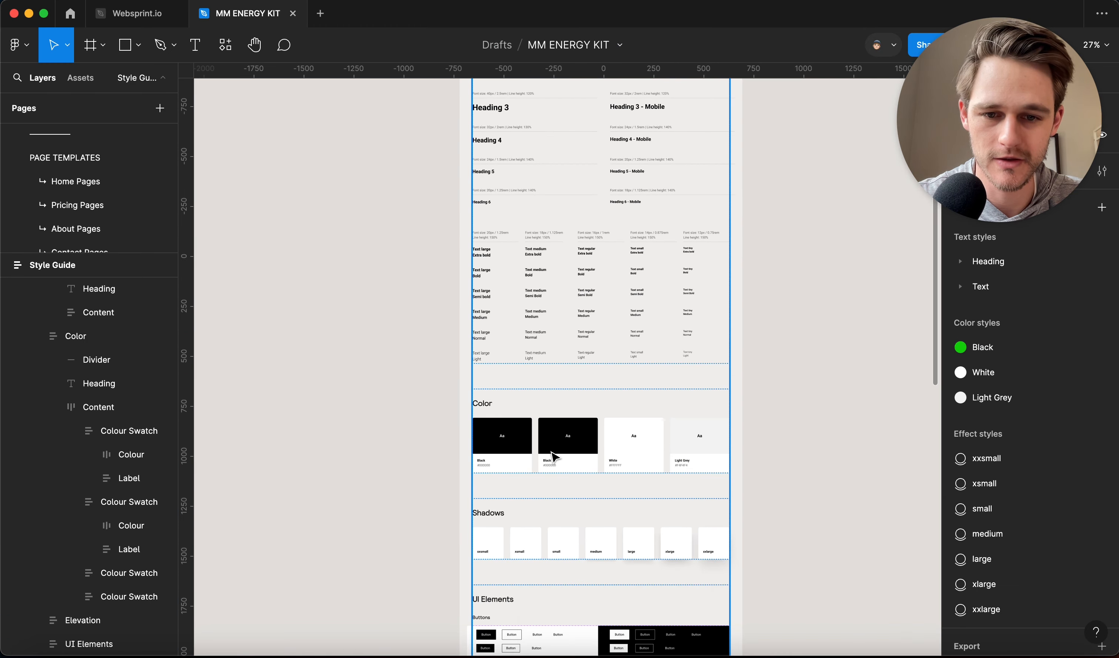
Change the duplicated swatch's name label to Lime.
scroll(552, 456, "up", 8)
double_click(534, 495)
type("gre")
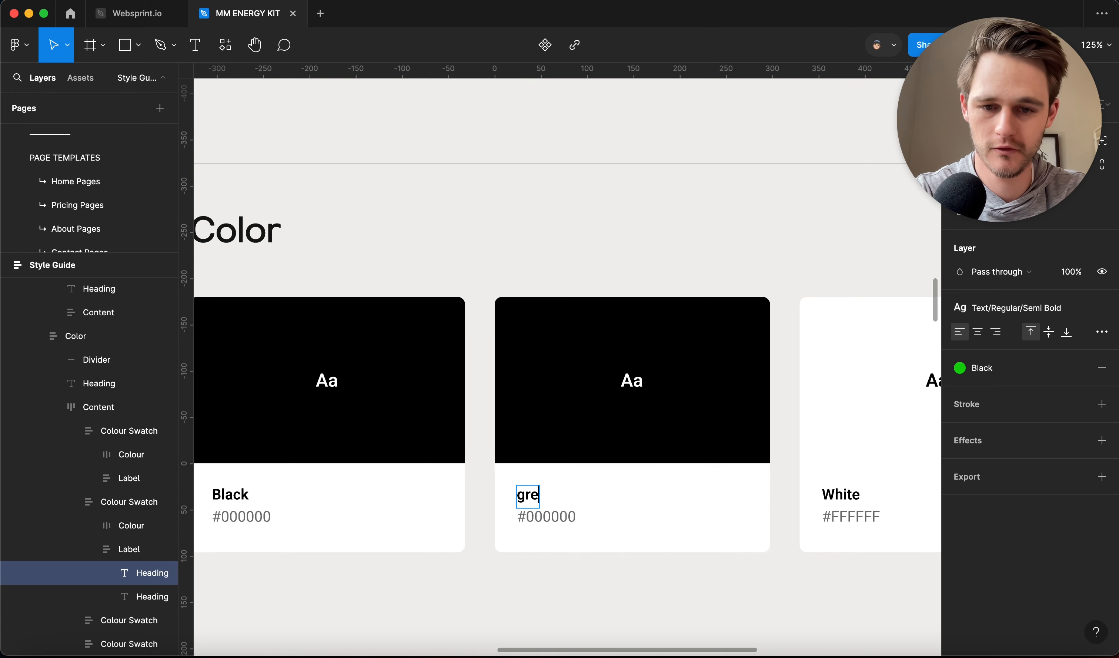
type("en")
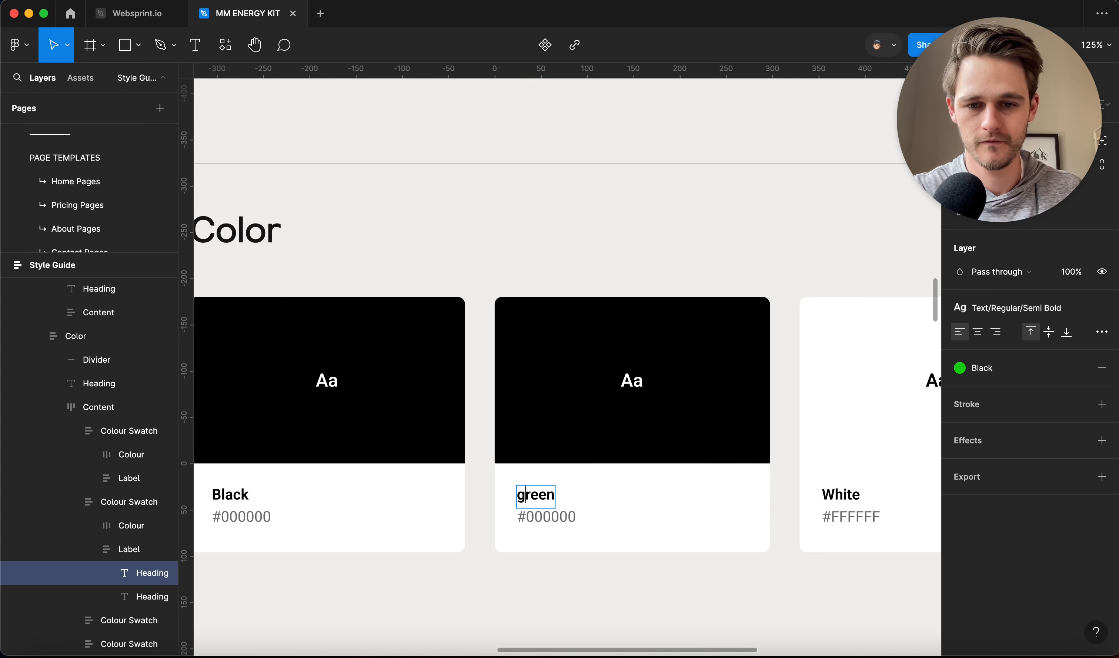
key("super+a")
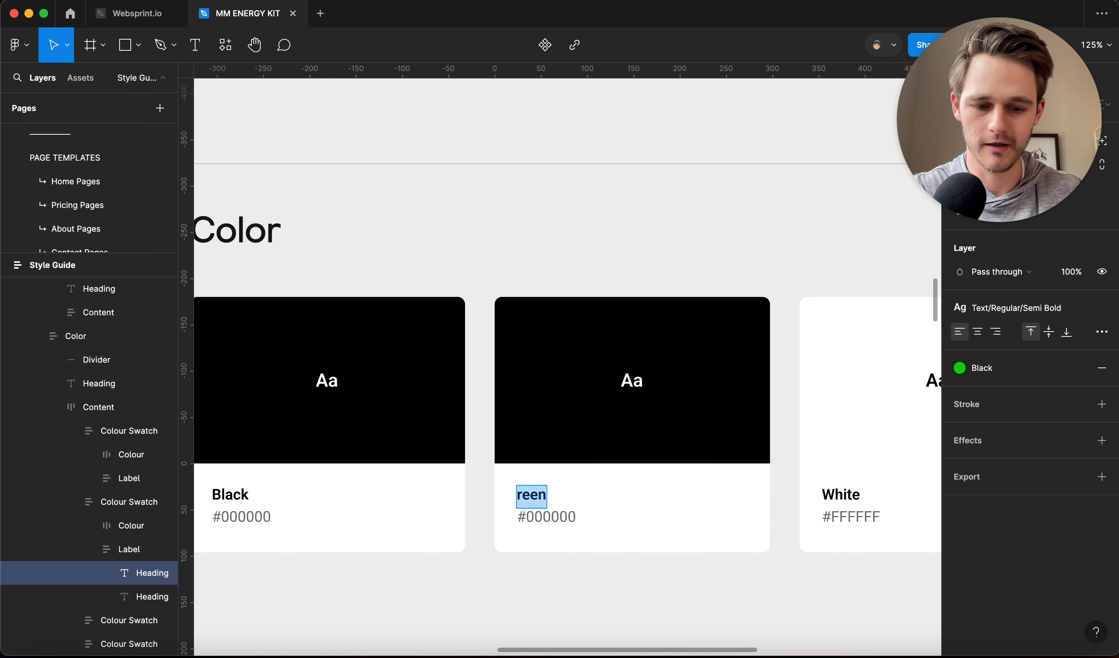
type("LIn")
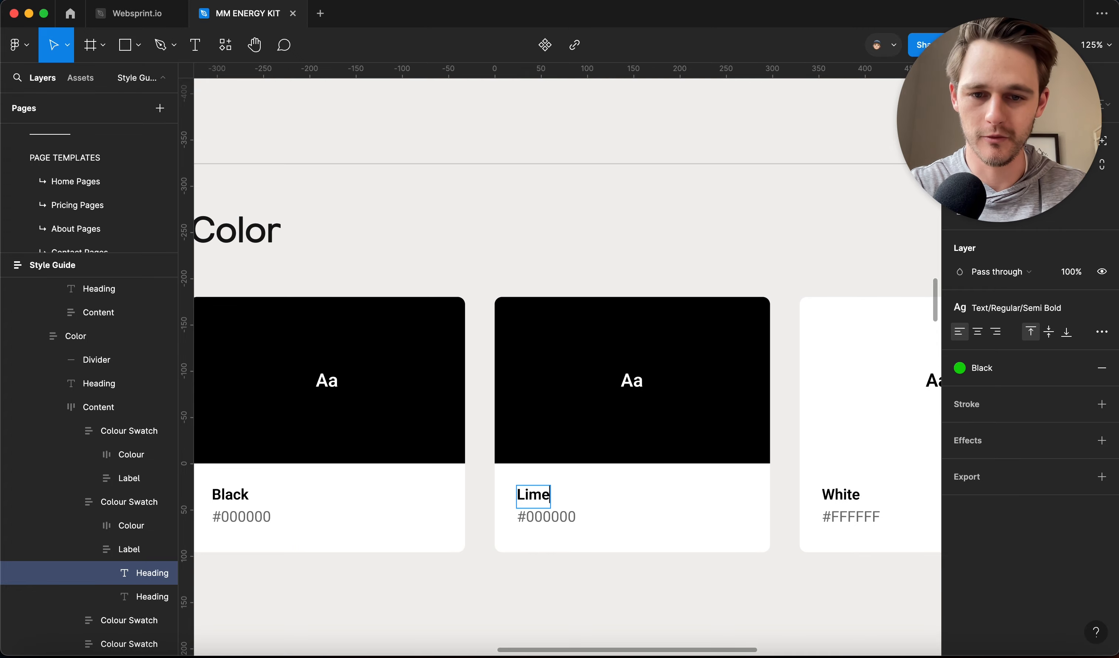
key("Escape")
Create a new color style named Lime from the fill of the swatch labelled Lime.
scroll(637, 421, "down", 8)
left_click(387, 441)
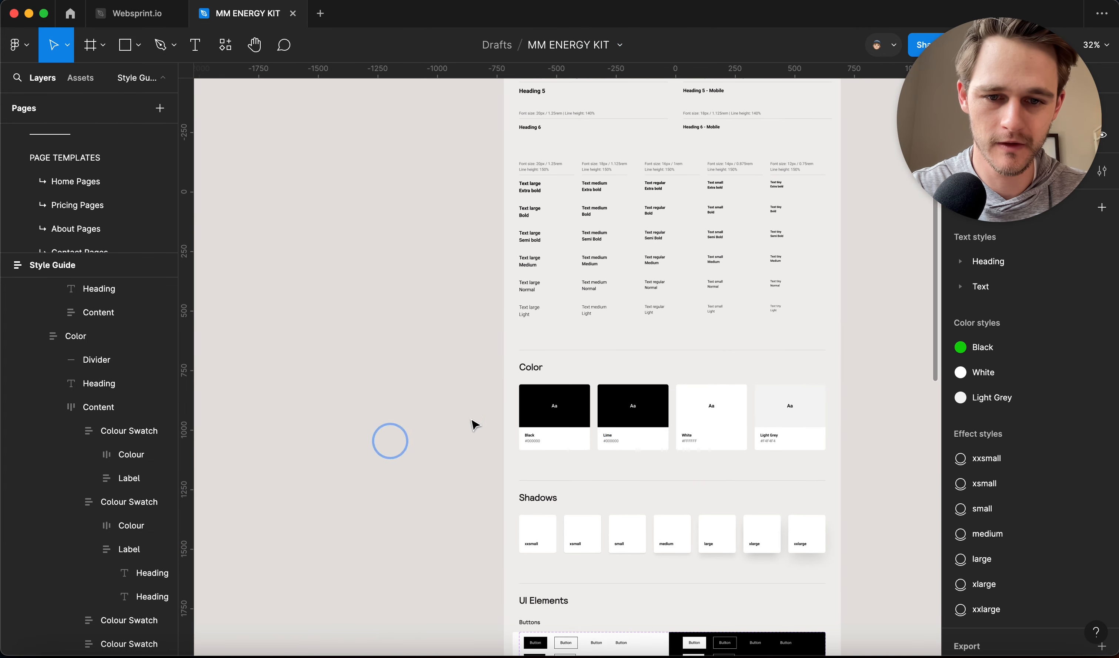
left_click(635, 423)
left_click(982, 505)
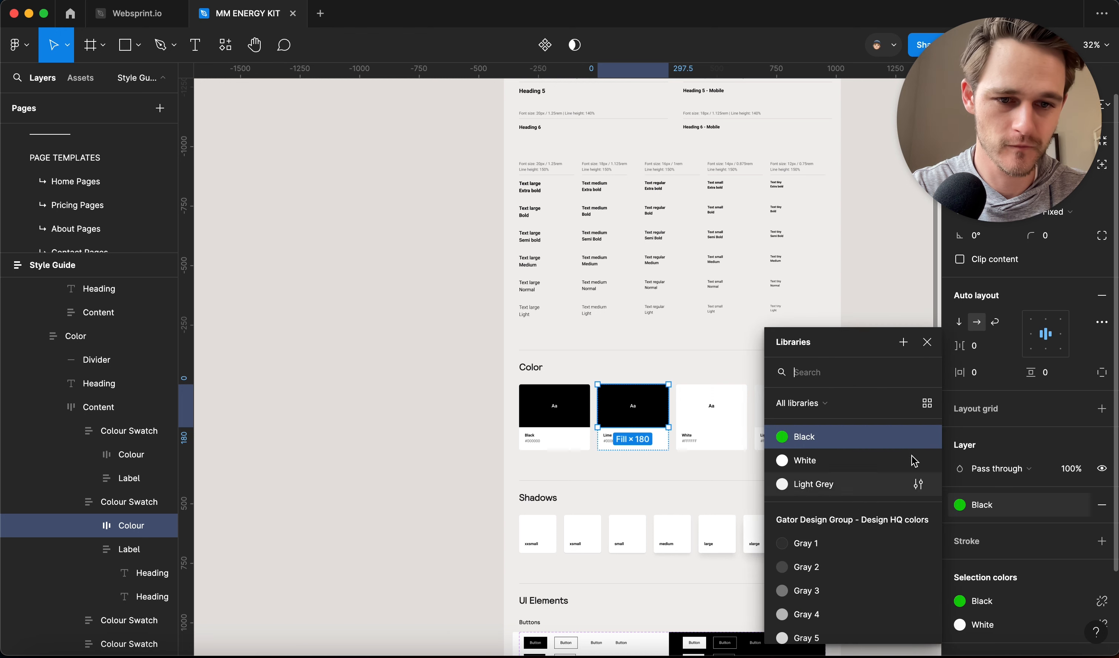
left_click(910, 342)
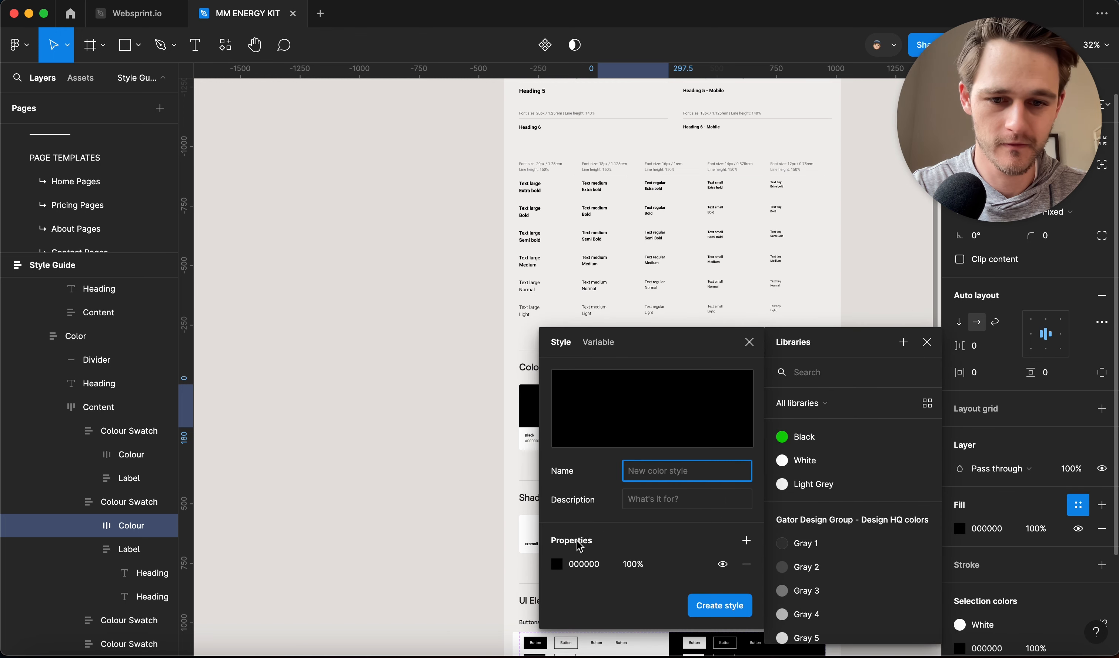
key("Return")
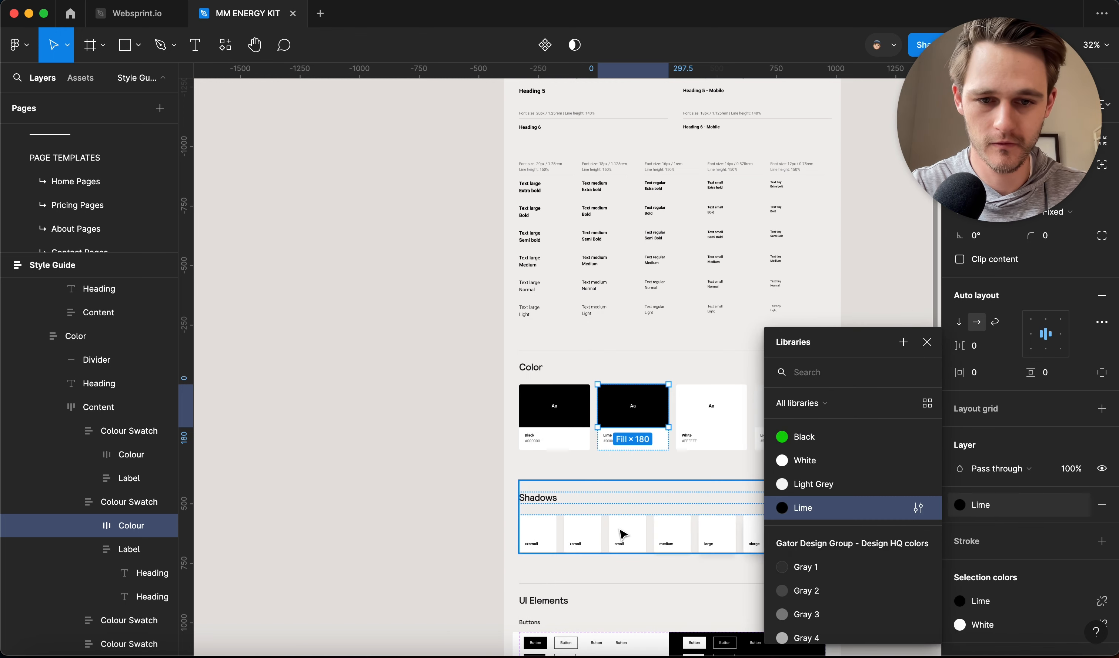
Edit the Lime color style, sampling the logo's green 12D008 as its color.
left_click(916, 507)
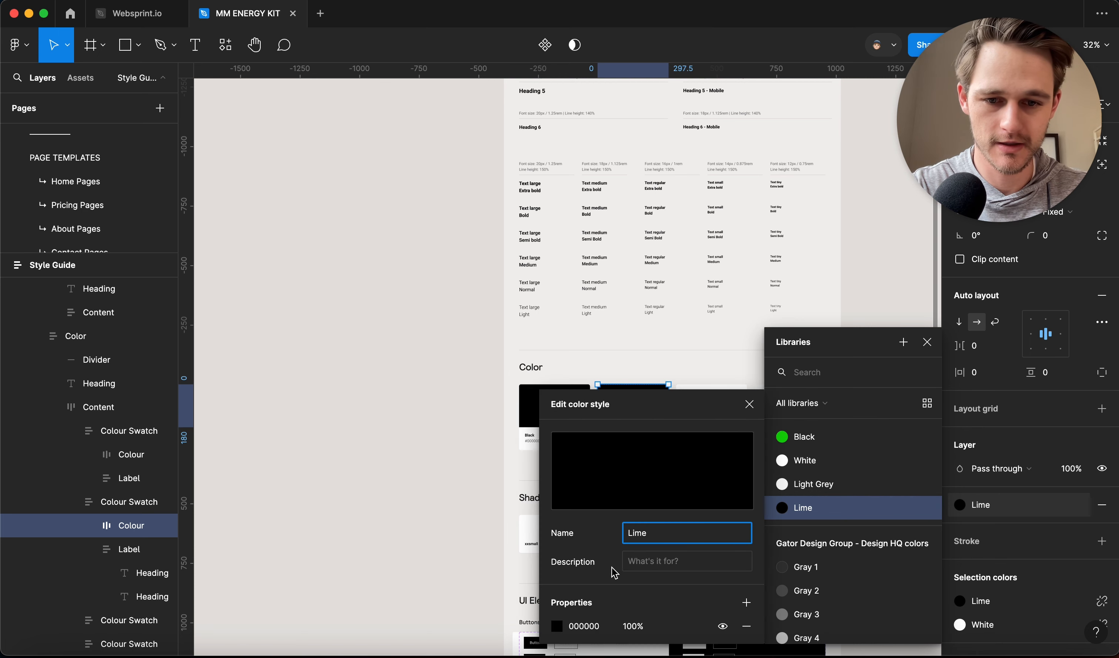
left_click(554, 627)
left_click(383, 484)
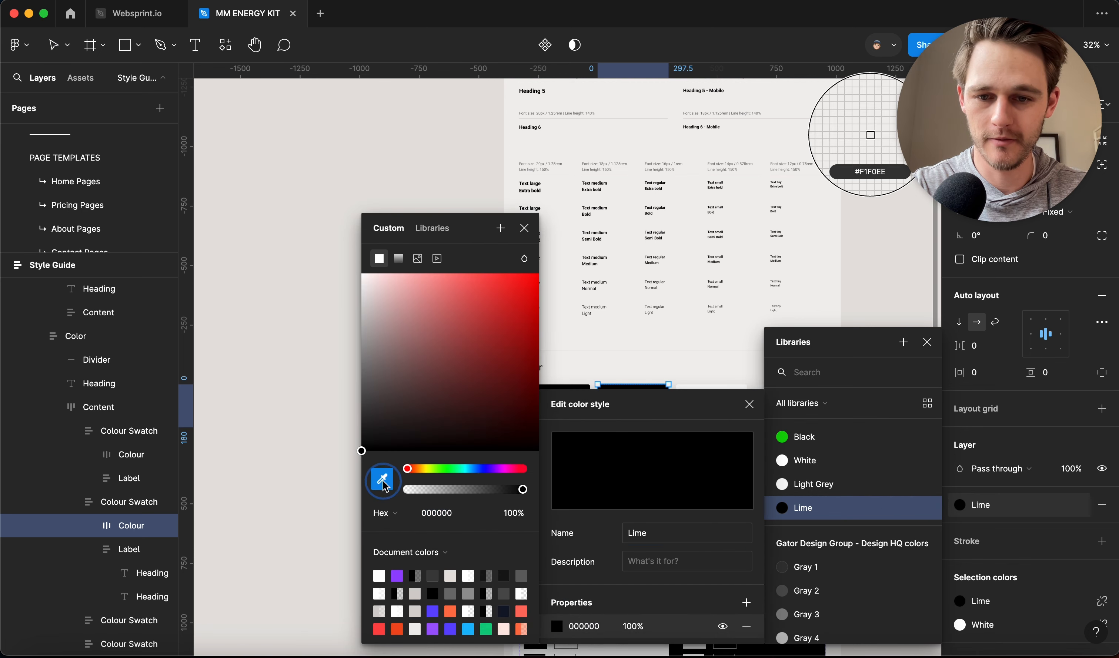
scroll(383, 176, "up", 10)
scroll(382, 176, "left", 2)
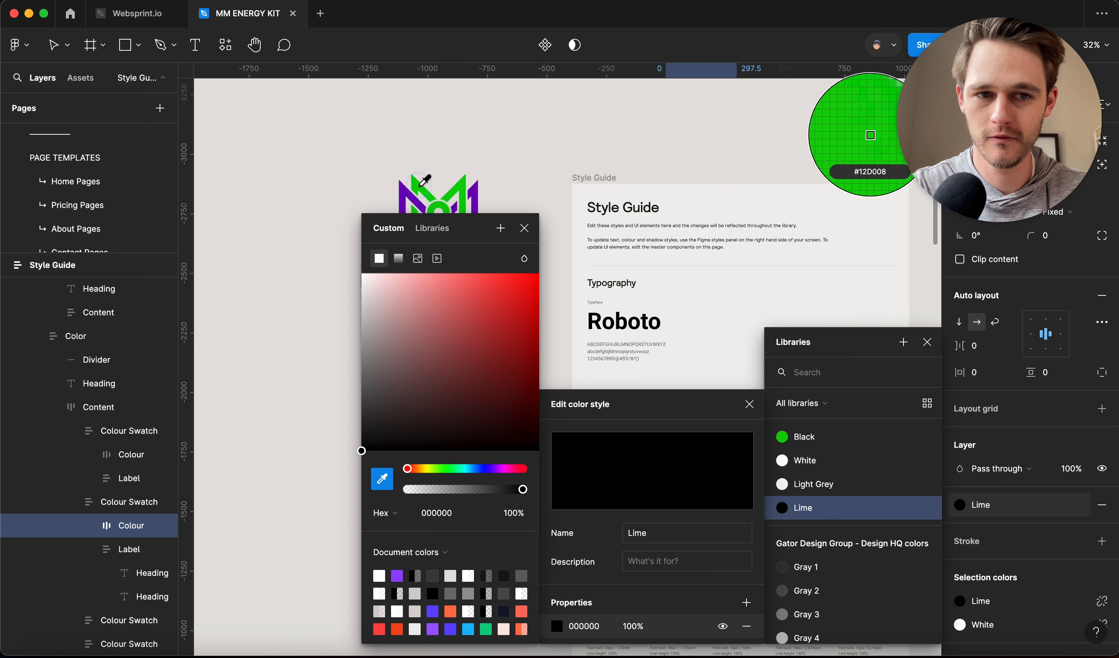
left_click(424, 181)
key("Escape")
Apply the Black style to the selected swatch and edit that style, trying 822C2C and settling on near-black 0D0A0A.
left_click(804, 437)
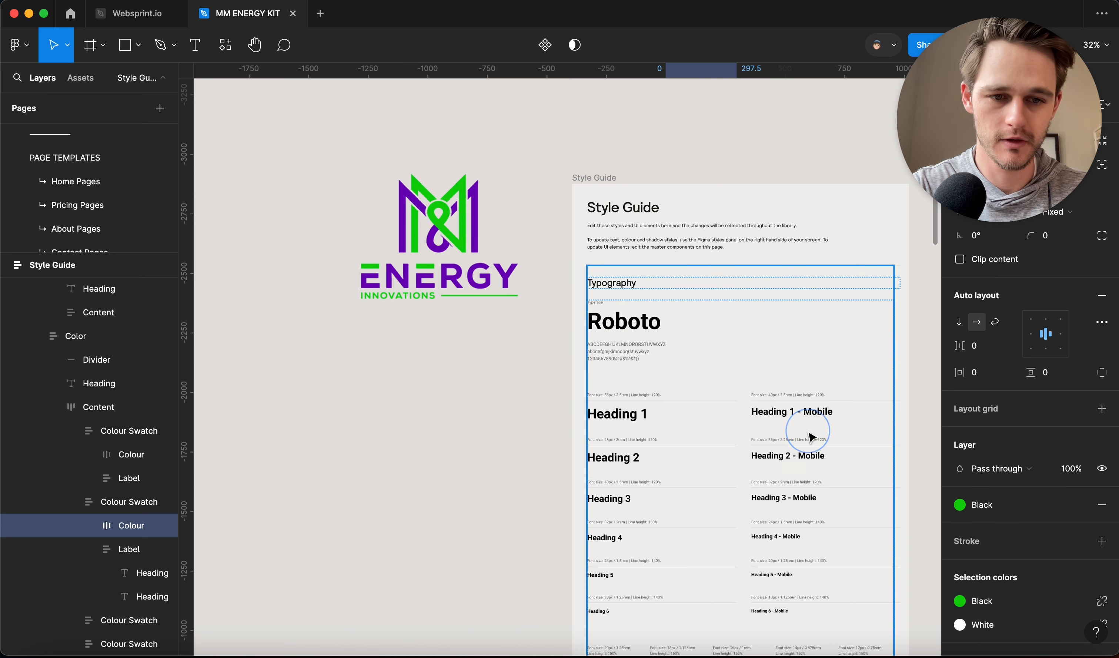
left_click(959, 505)
left_click(918, 437)
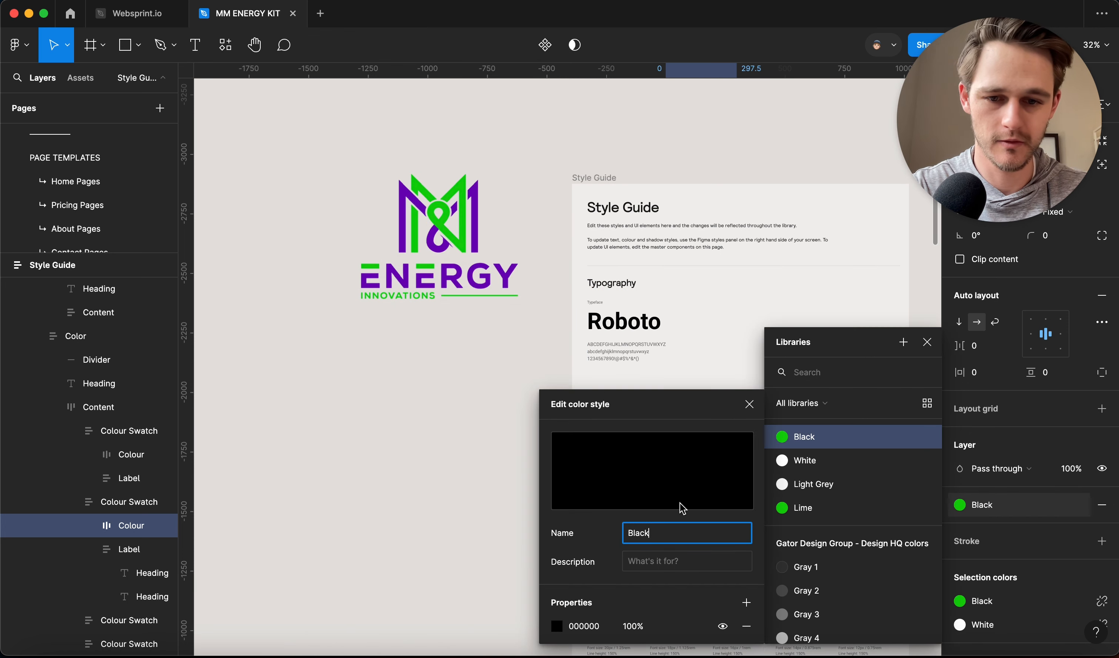
left_click(558, 626)
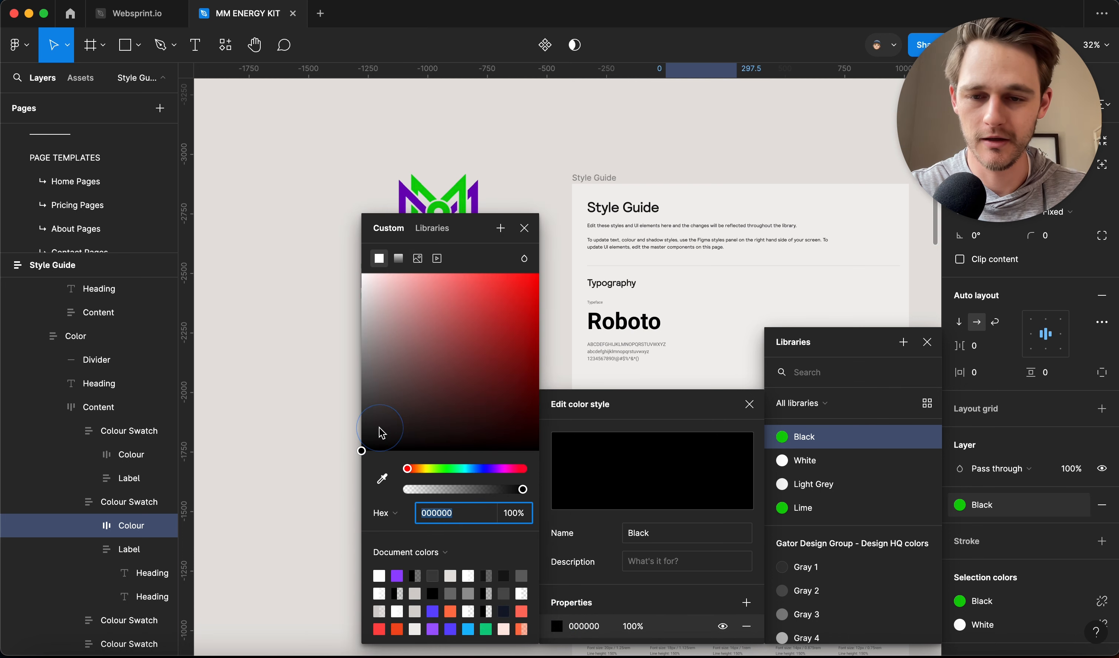
type("822C2C")
key("Return")
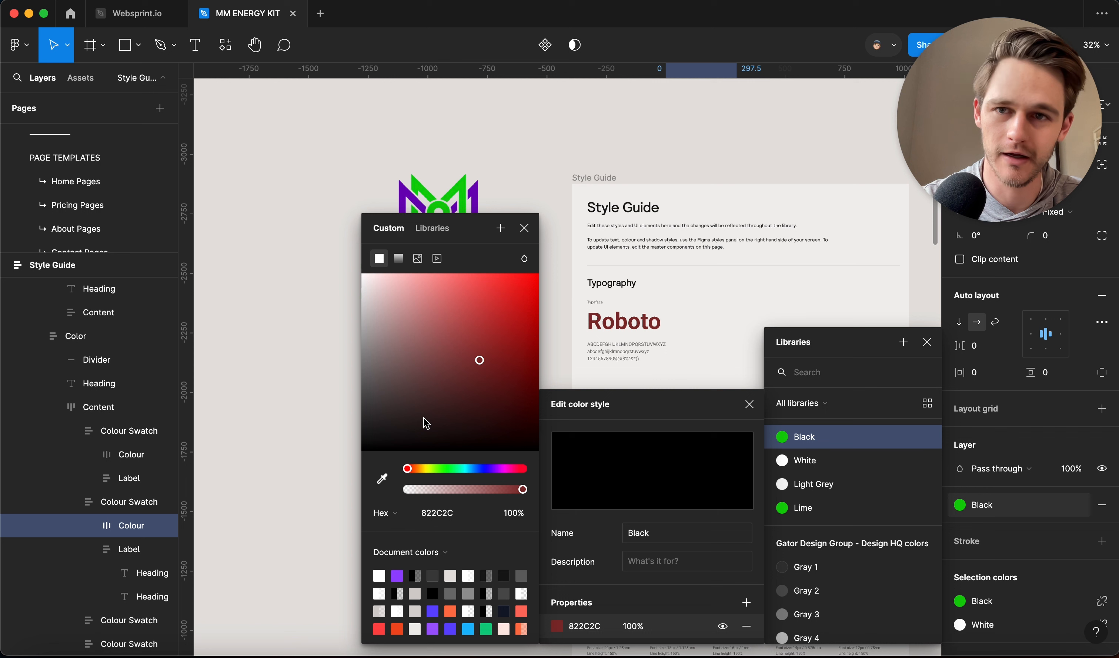
left_click_drag(401, 447, 381, 451)
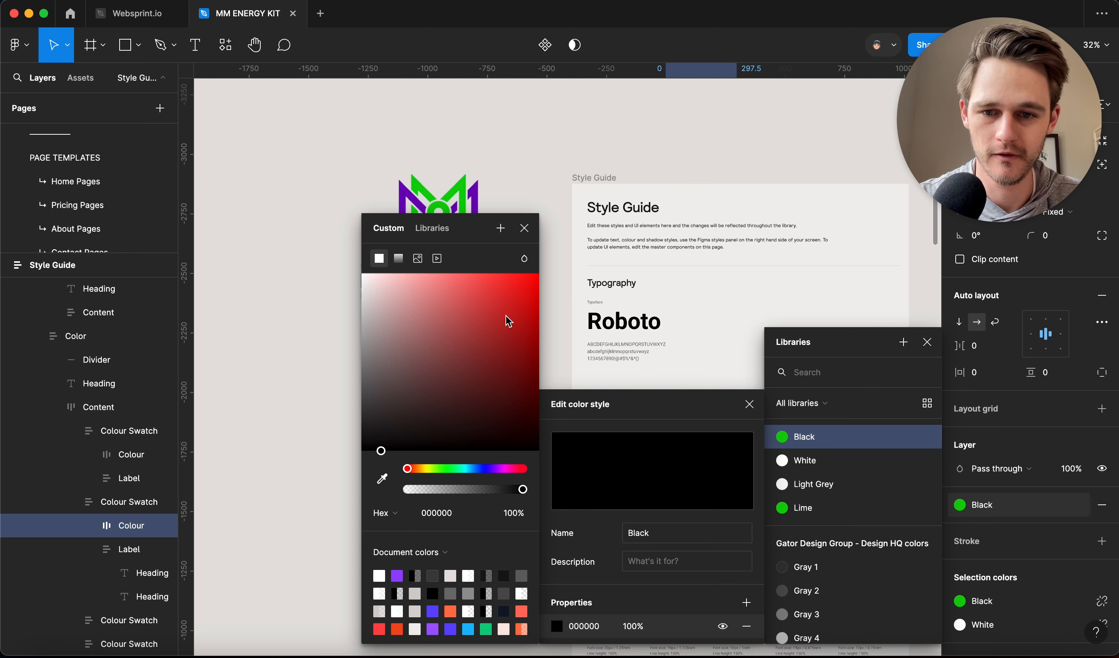
key("super+z")
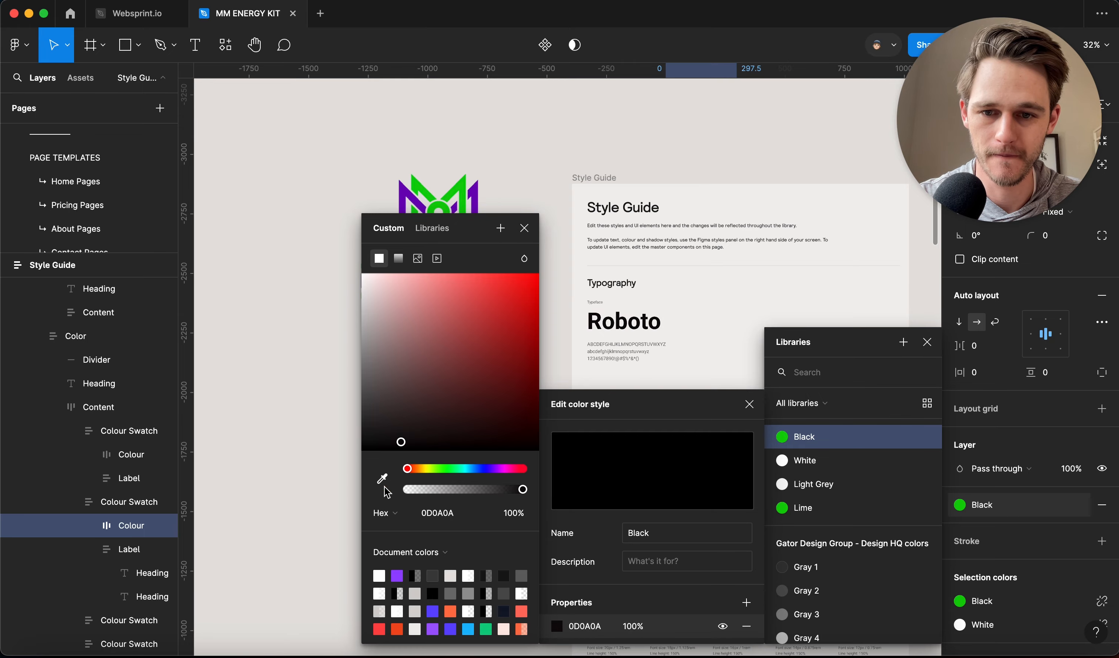
key("Escape")
key("Escape")
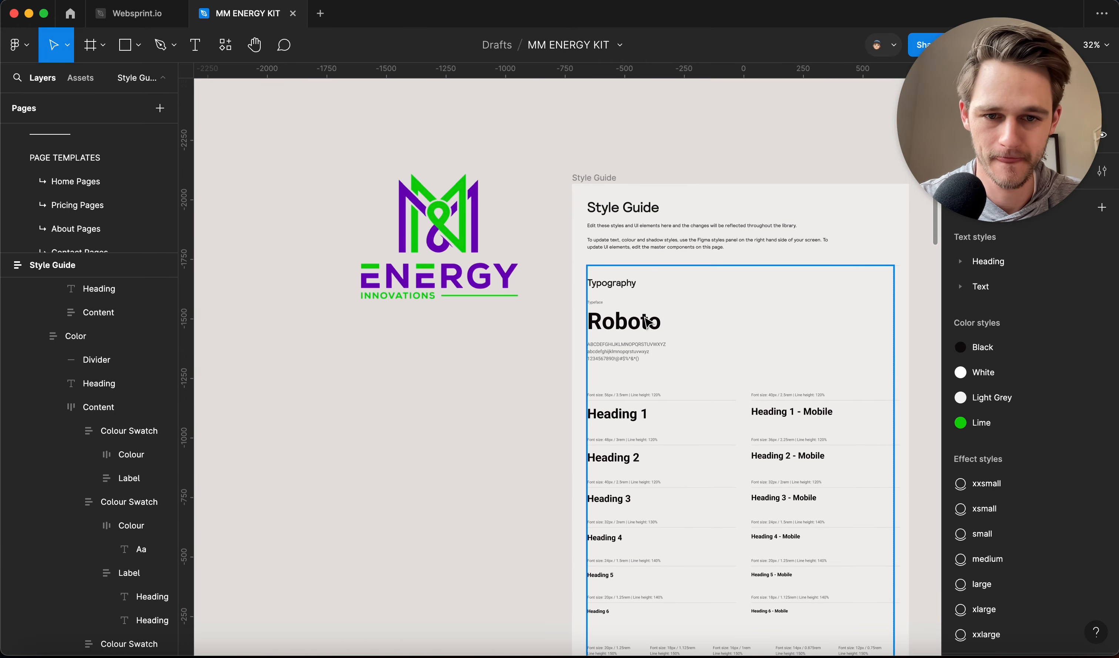
Apply the Lime color style to the fill of the swatch labelled Lime in the Color section.
scroll(646, 321, "up", 6)
scroll(646, 320, "down", 5)
scroll(646, 320, "up", 2)
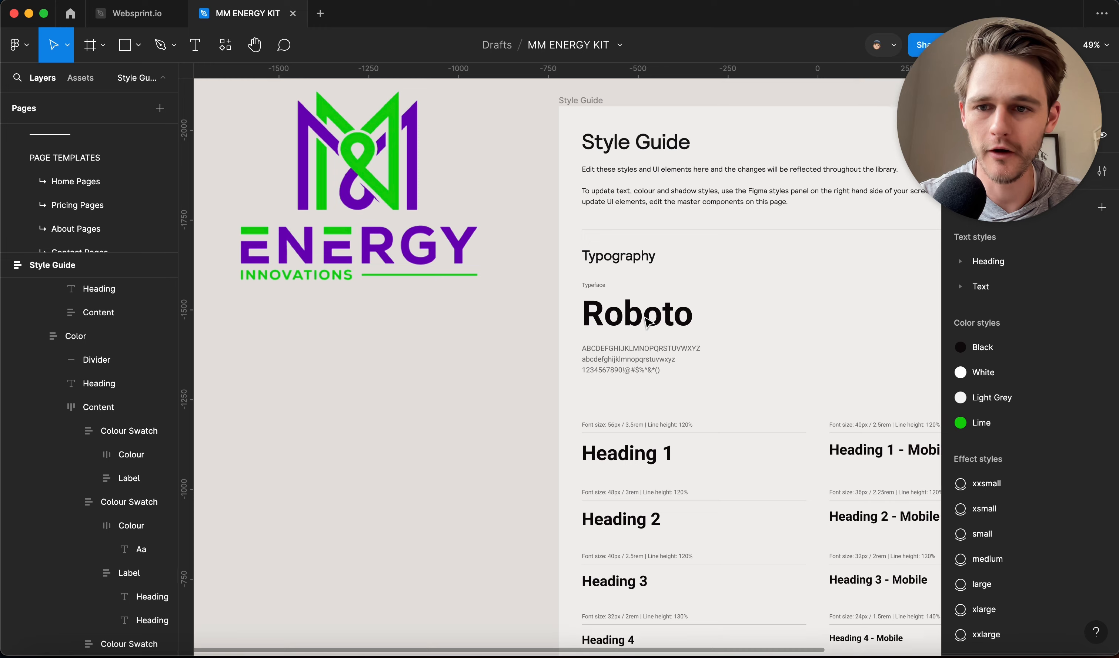
scroll(646, 321, "down", 15)
scroll(646, 320, "right", 3)
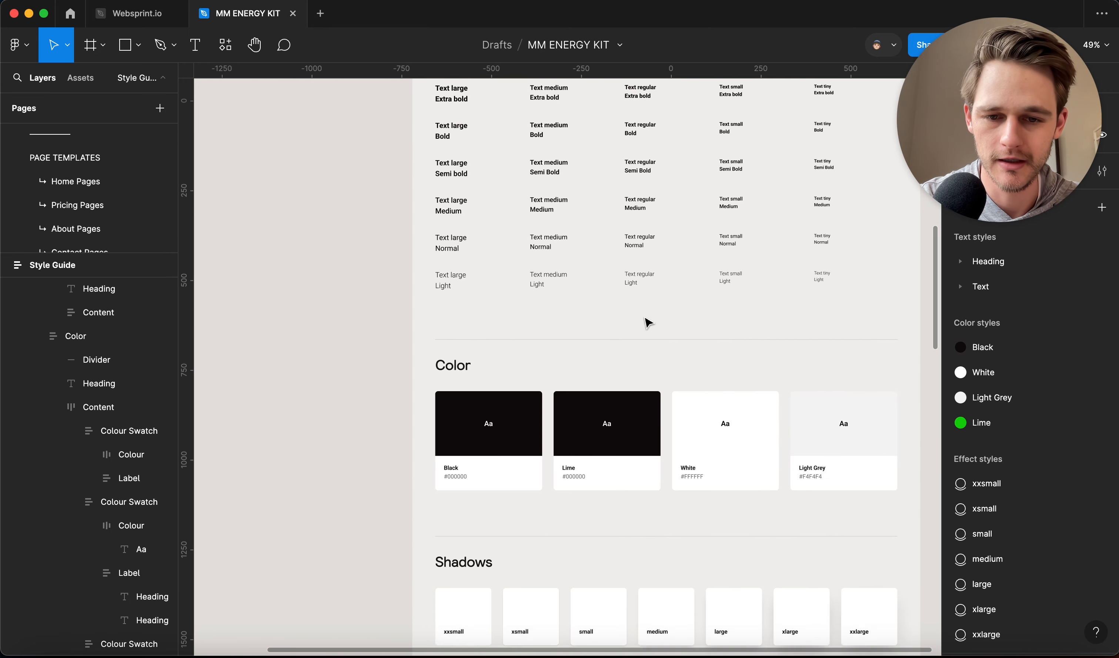
scroll(646, 320, "down", 2)
scroll(646, 321, "right", 1)
left_click(608, 398)
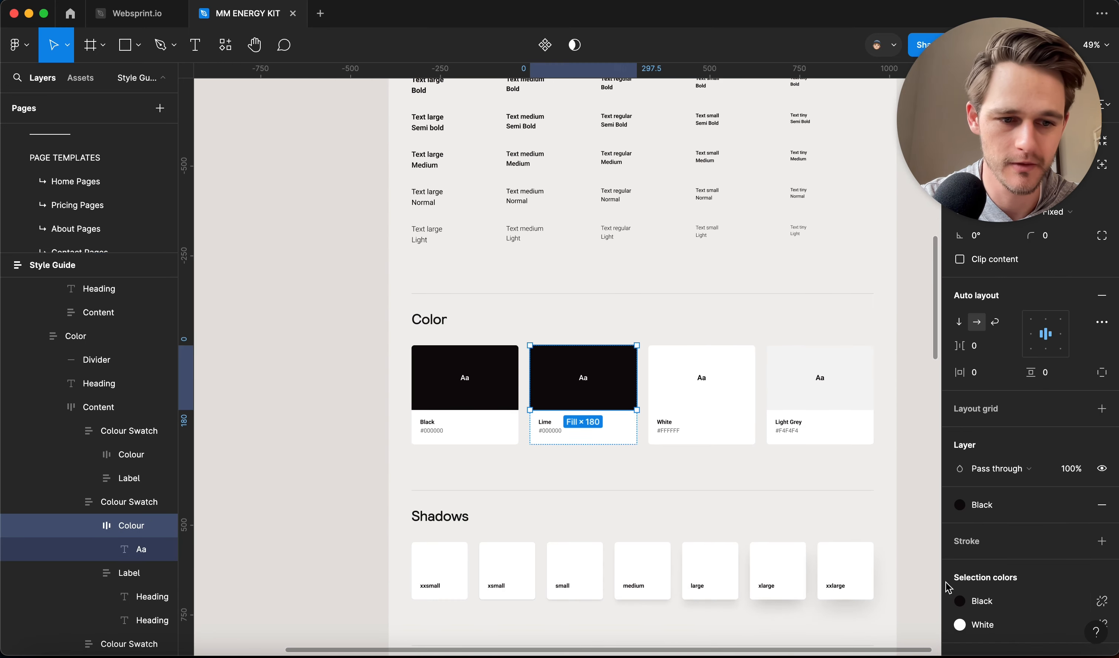
left_click(999, 511)
left_click(809, 507)
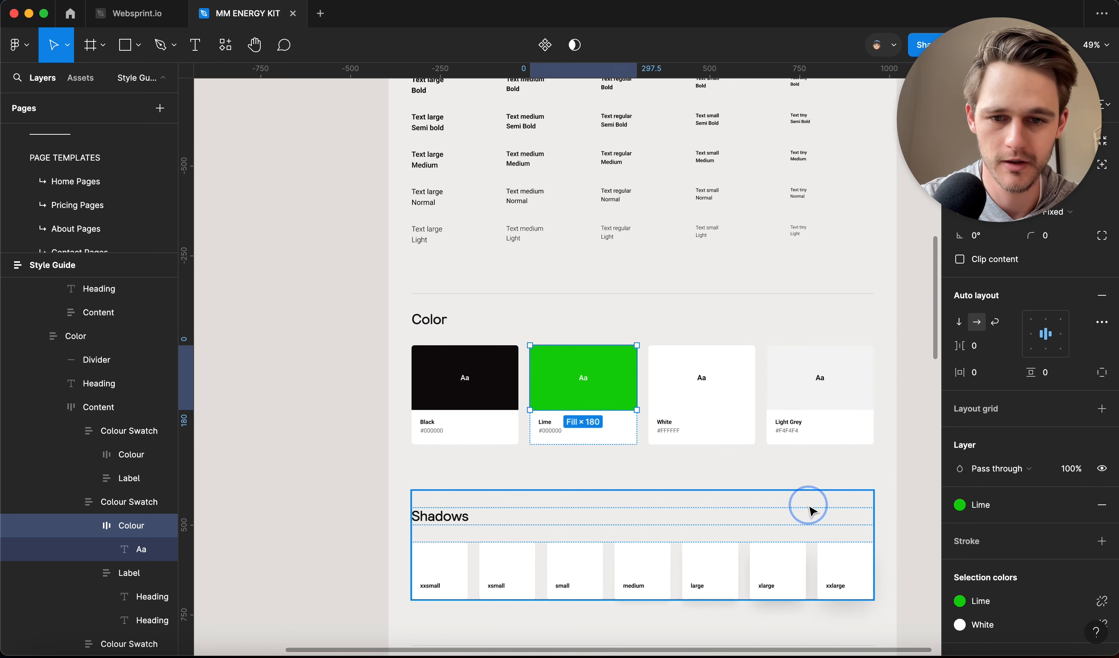
Copy the Lime style's hex code and paste it into the Lime swatch's code label so it reads #12D008.
left_click(976, 510)
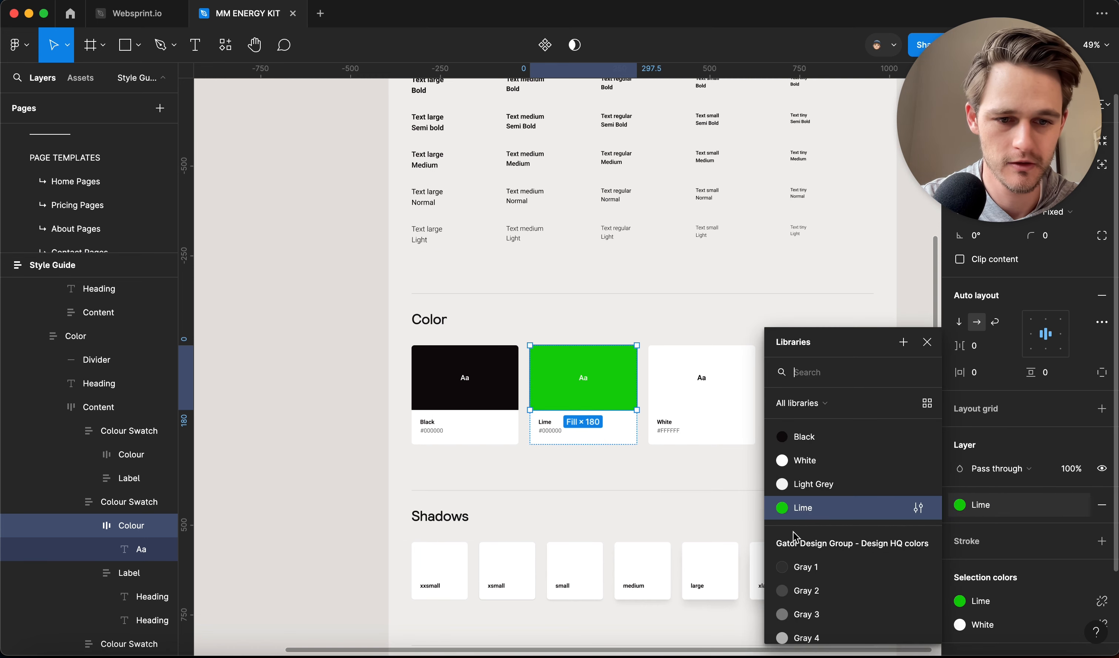
left_click(916, 509)
left_click(581, 627)
key("super+c")
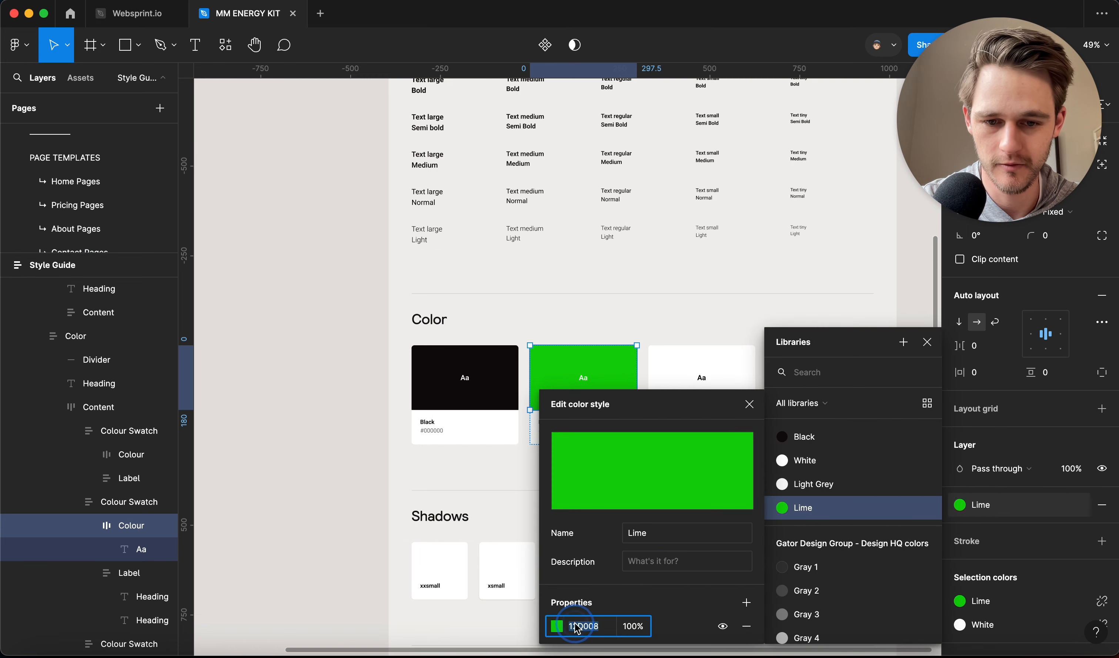
left_click(513, 436)
left_click(555, 457)
scroll(554, 456, "up", 10)
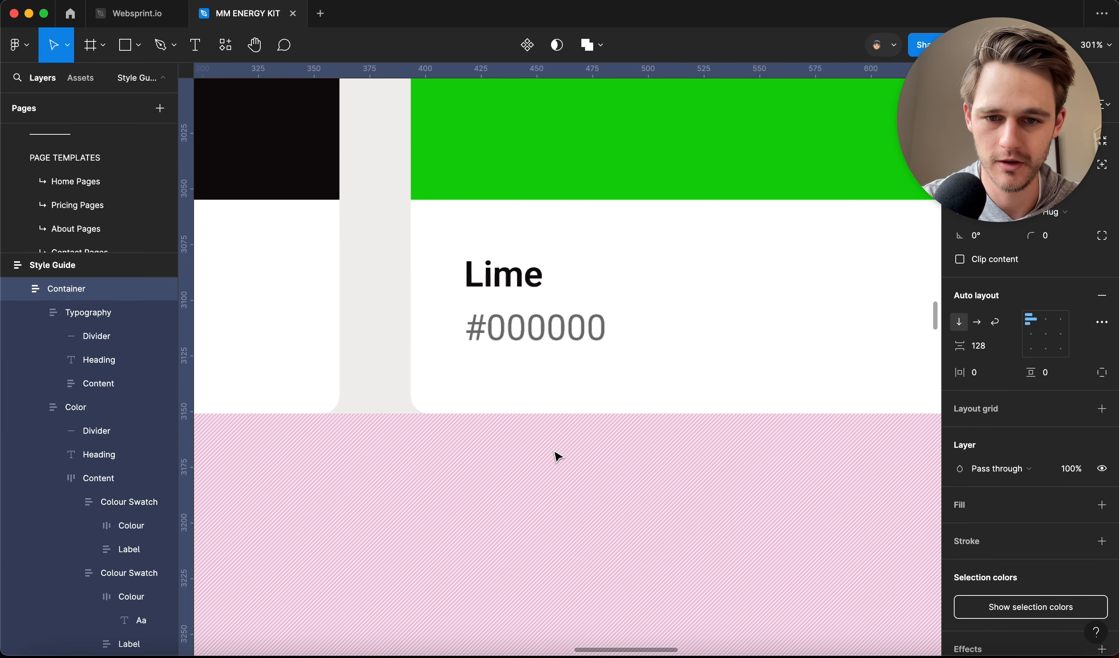
double_click(549, 343)
left_click_drag(490, 328, 701, 333)
key("super+v")
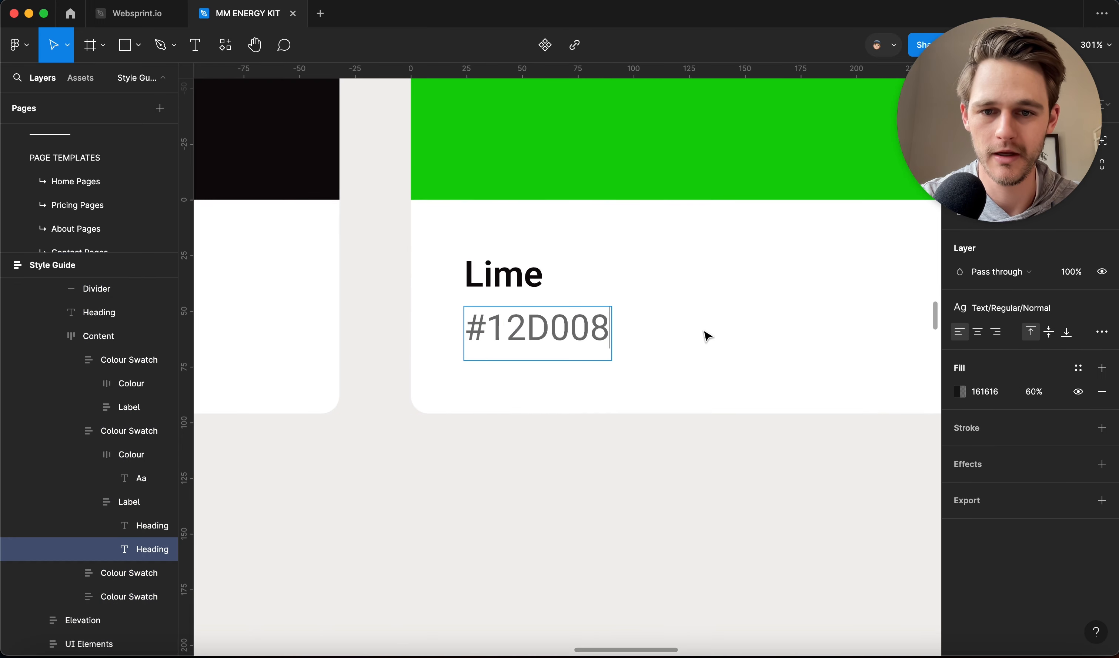
key("Escape")
scroll(719, 325, "down", 10)
scroll(711, 518, "right", 5)
scroll(707, 516, "down", 5)
left_click(707, 509)
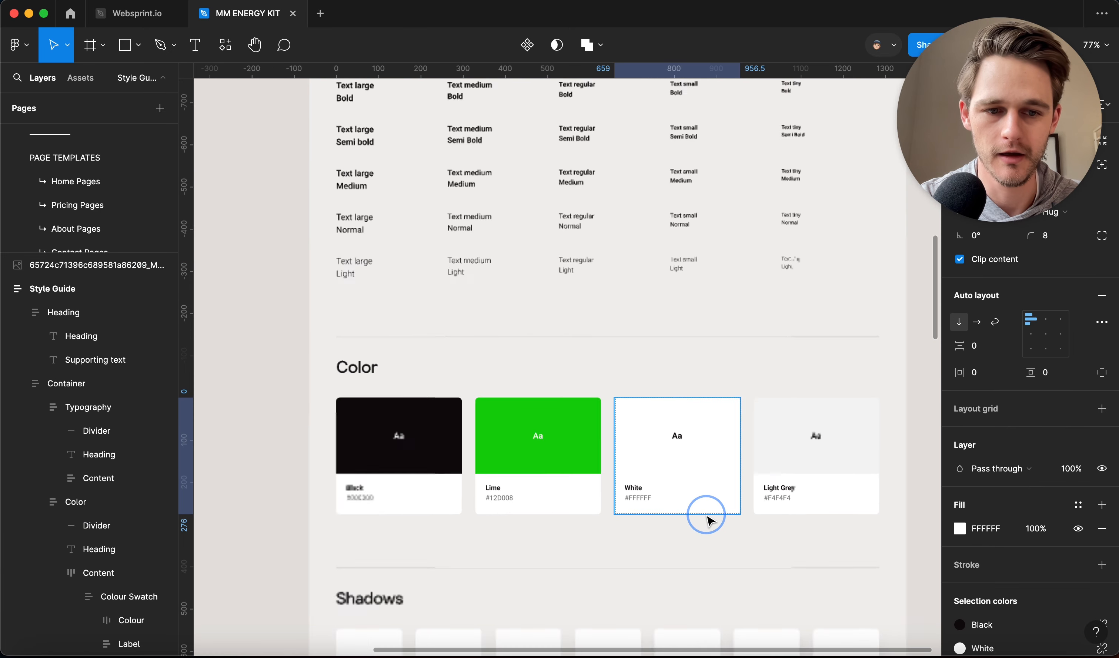
left_click(914, 476)
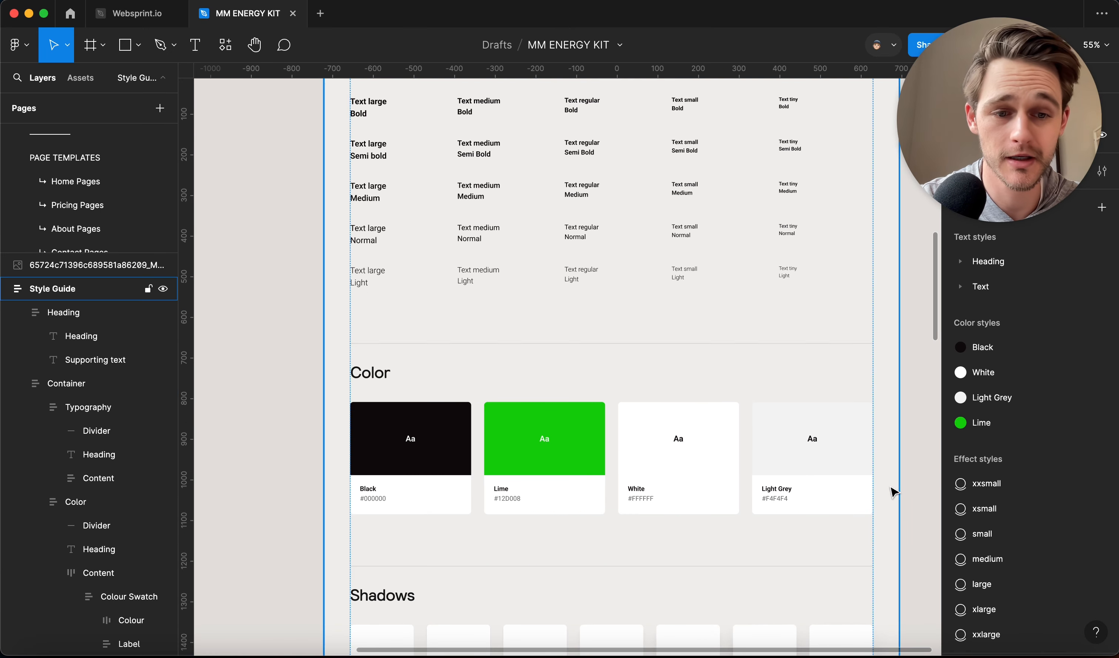
Switch to the browser and examine how the Linear homepage colors its headings, supporting text and feature descriptions.
scroll(837, 458, "up", 5)
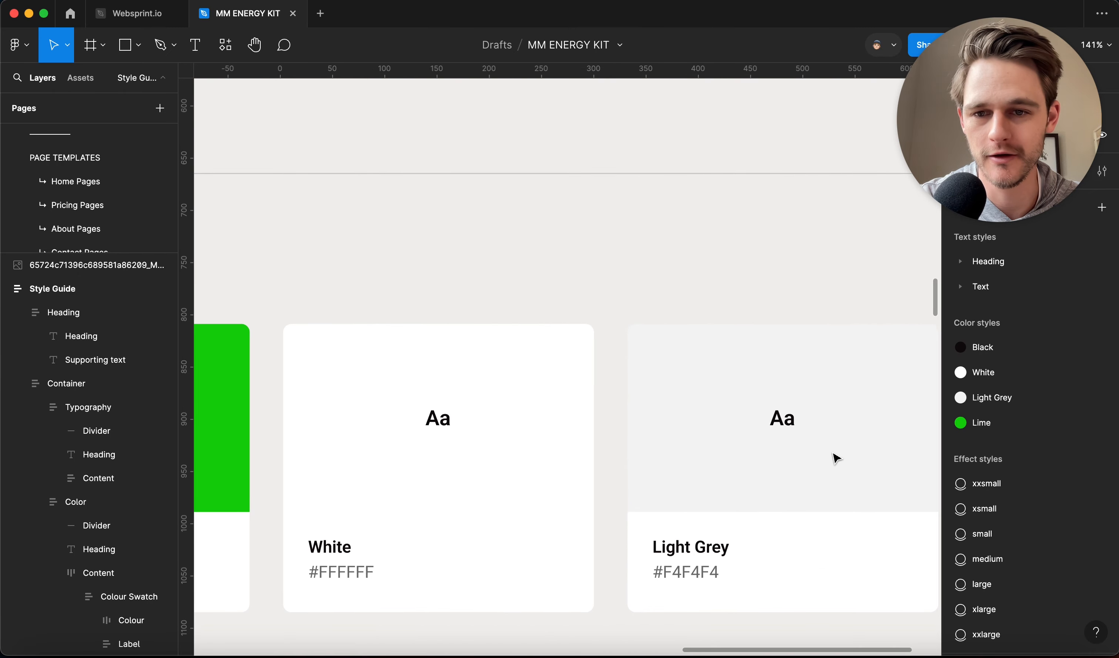
key("super+Tab")
left_click(538, 14)
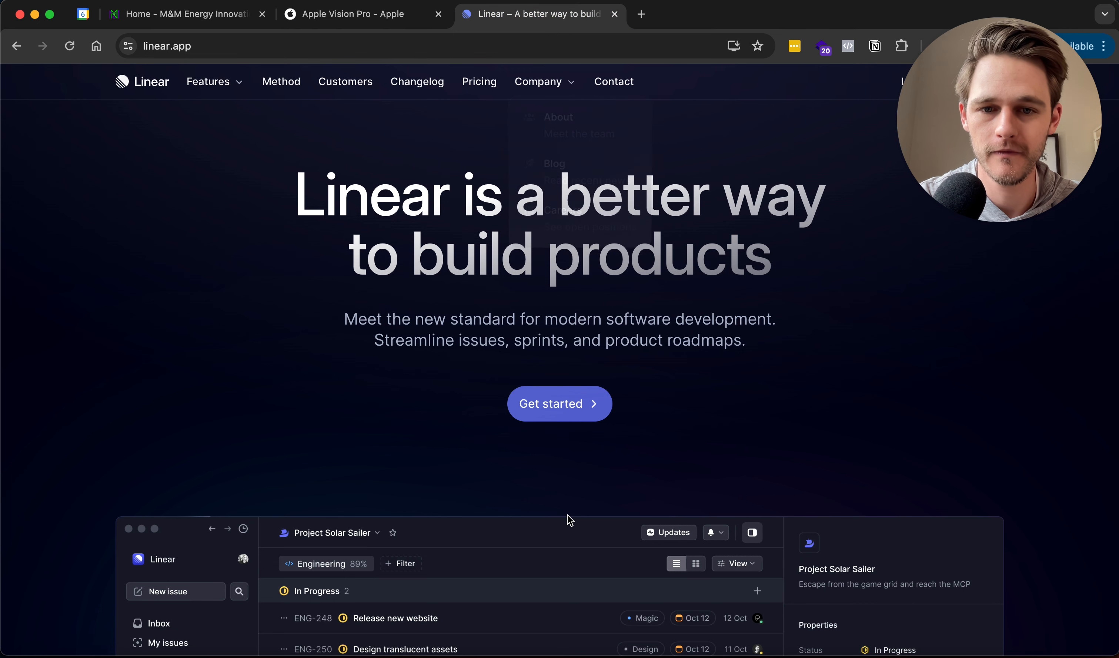
left_click_drag(366, 316, 545, 356)
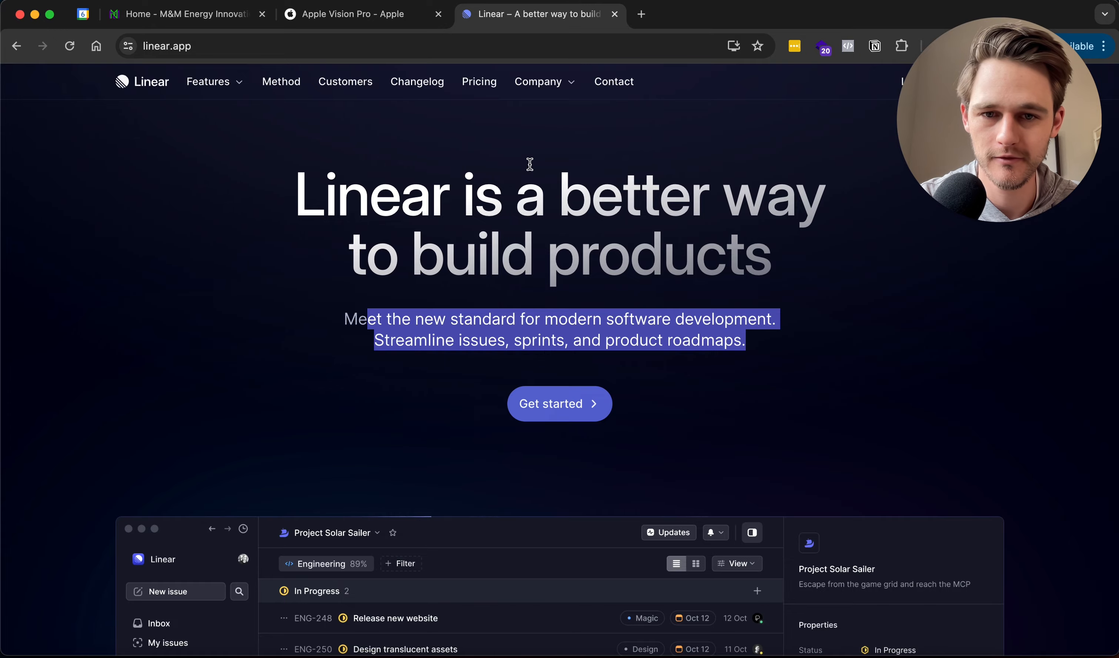
scroll(516, 199, "down", 15)
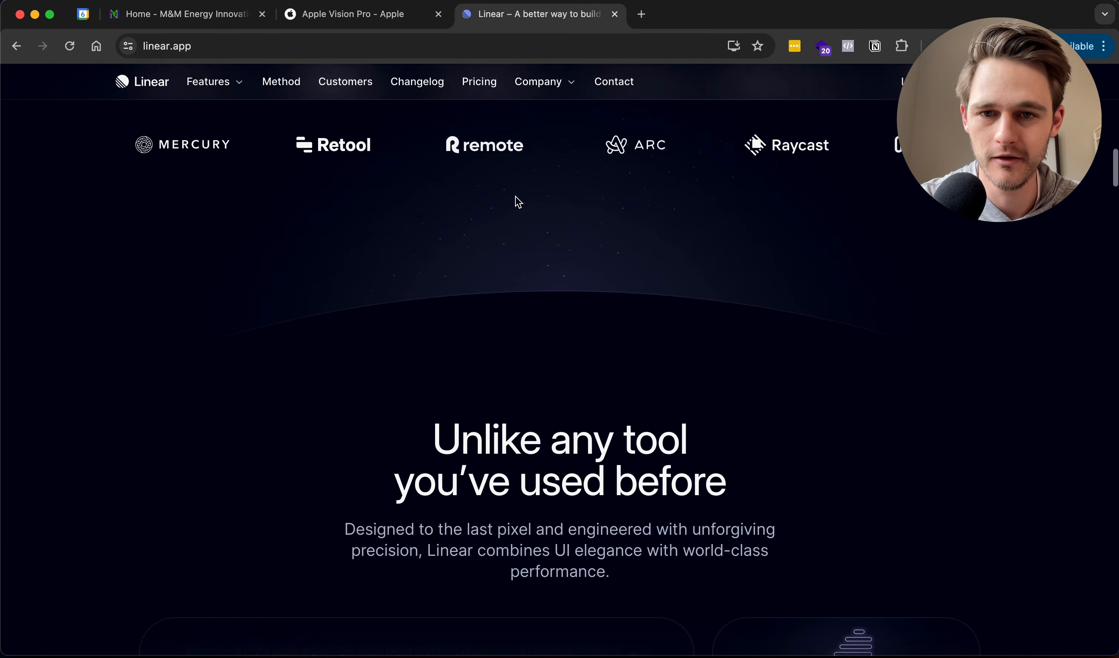
scroll(518, 204, "up", 10)
scroll(518, 204, "down", 10)
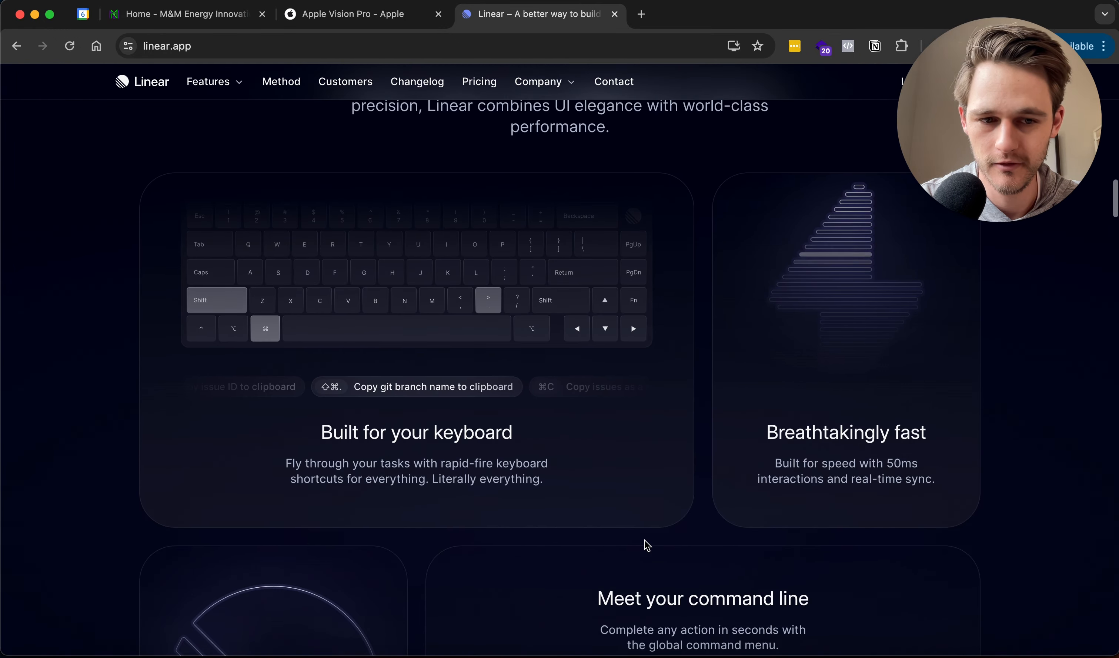
scroll(647, 546, "down", 8)
scroll(648, 546, "down", 1)
triple_click(492, 265)
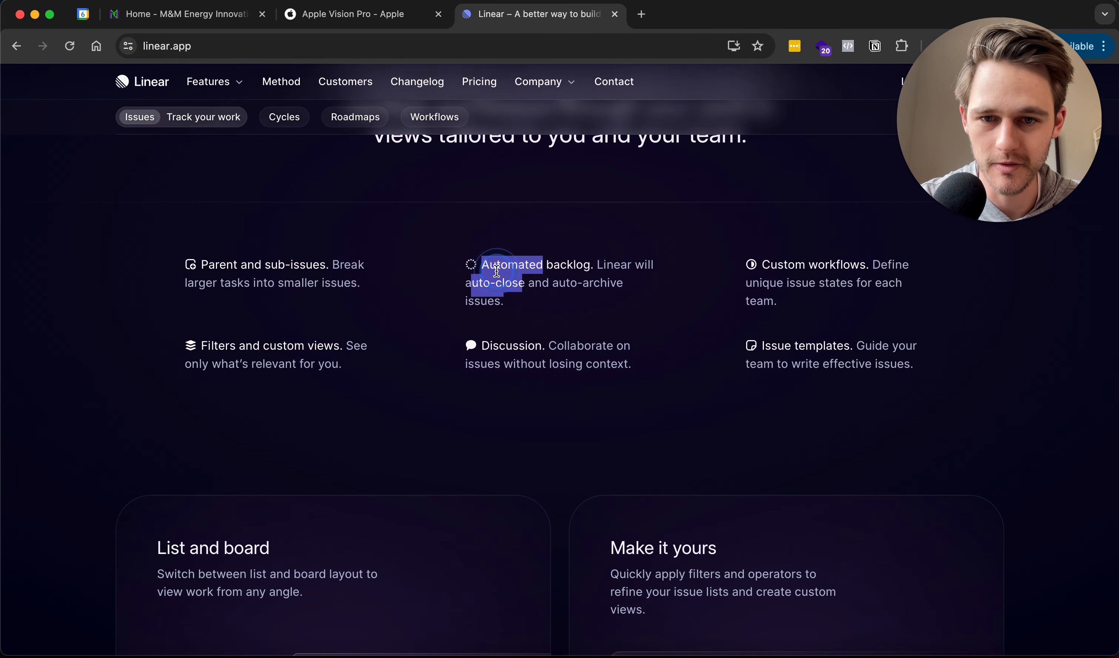
left_click_drag(593, 266, 701, 278)
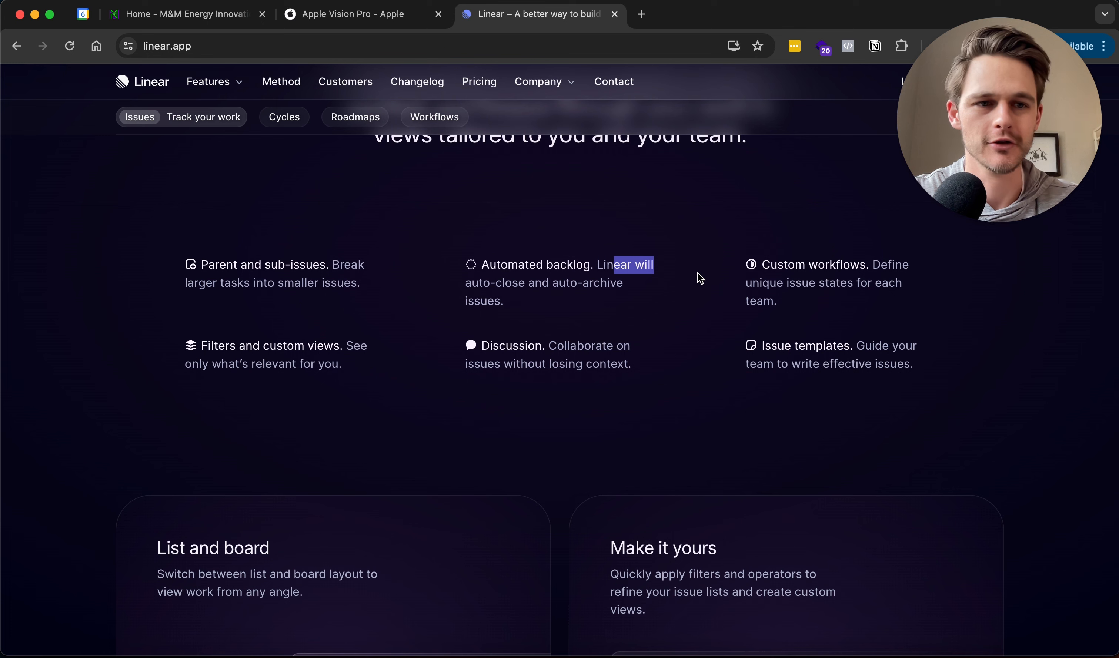
left_click(701, 278)
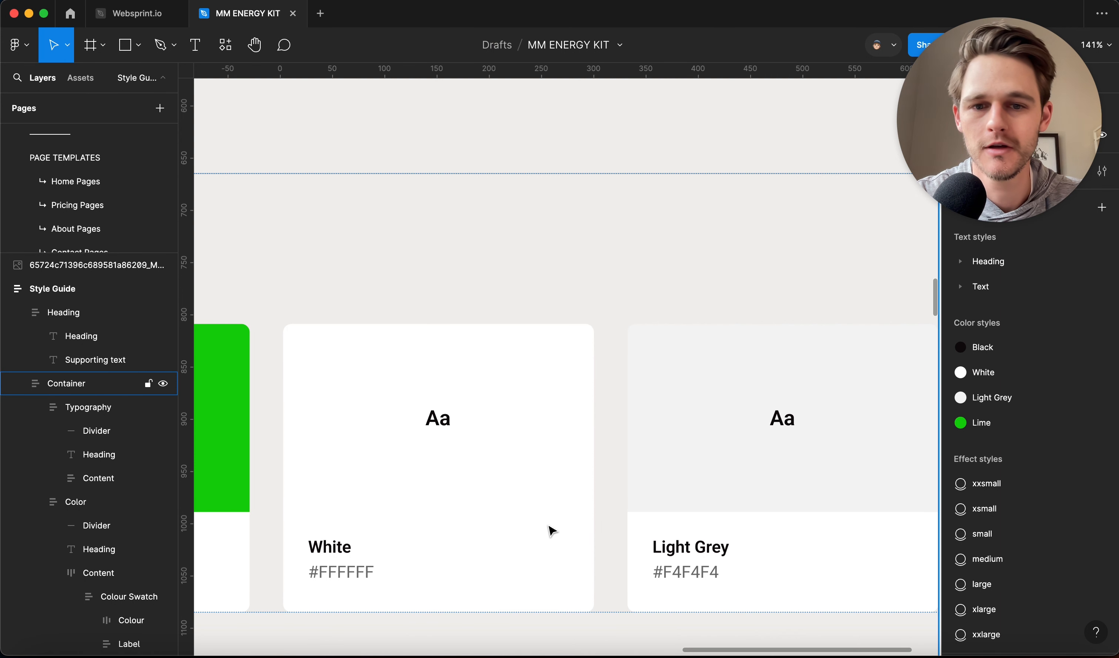
Switch back to Figma and duplicate the Lime swatch card in the Color section.
scroll(694, 501, "down", 5)
scroll(545, 448, "down", 5)
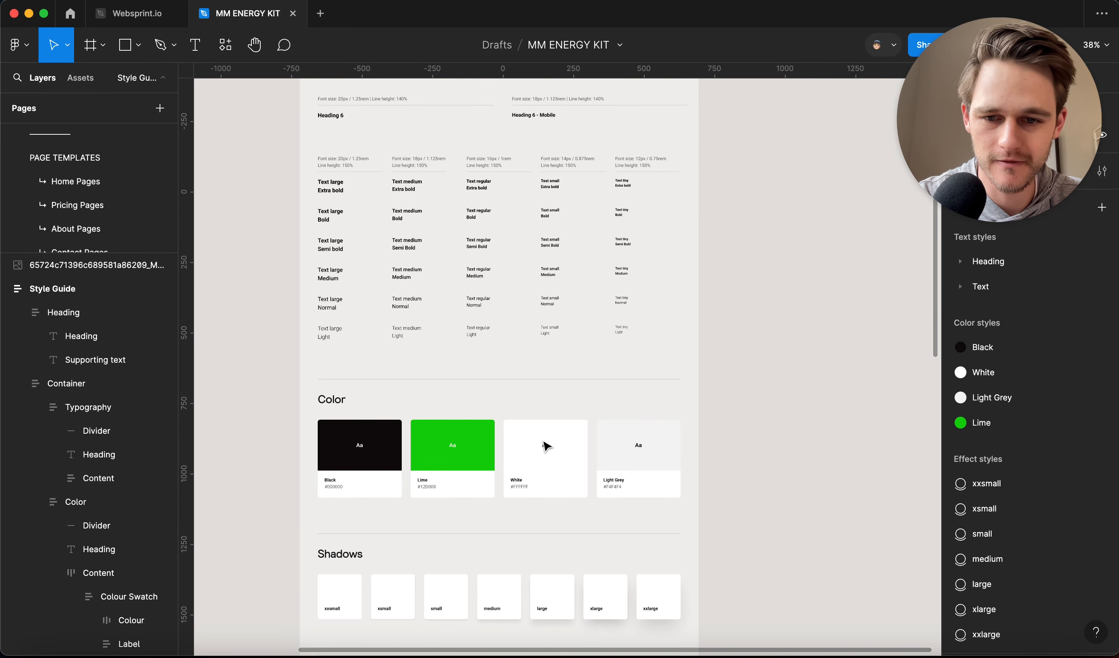
left_click(479, 477)
left_click(472, 482)
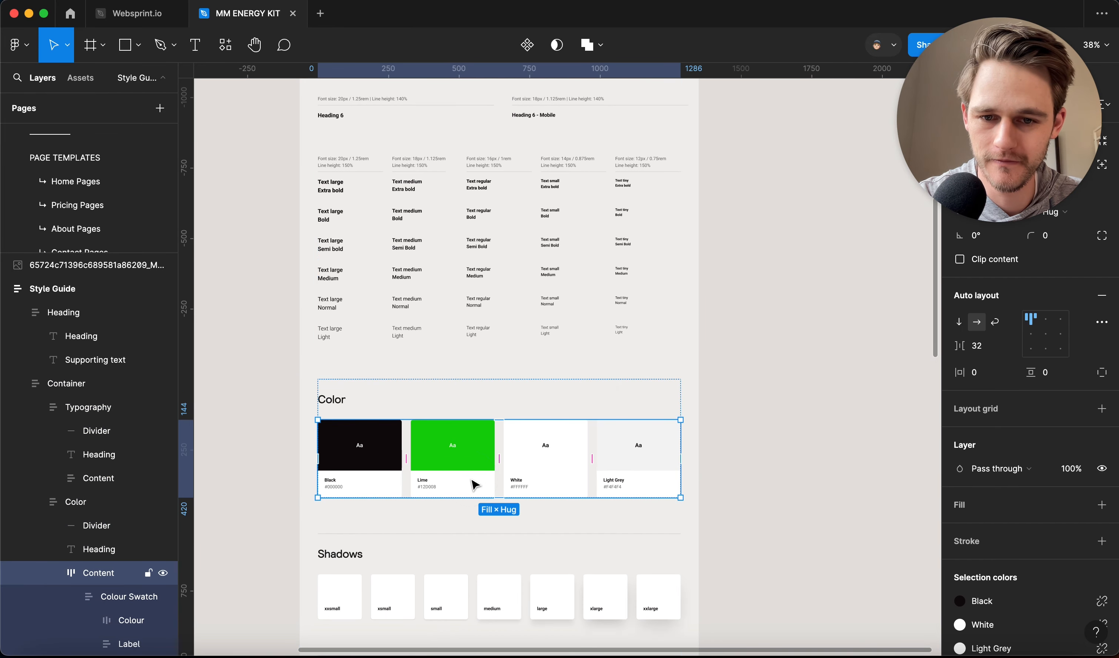
left_click(472, 484)
key("super+d")
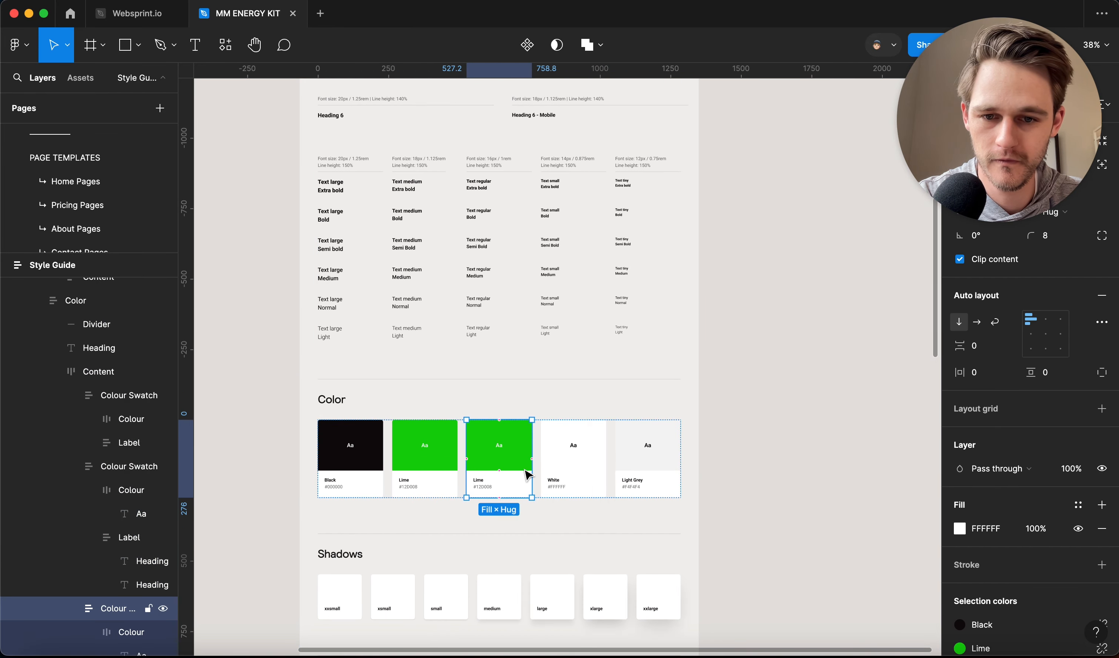
Rename the duplicated swatch's name label as Purple.
scroll(512, 468, "up", 5)
double_click(419, 514)
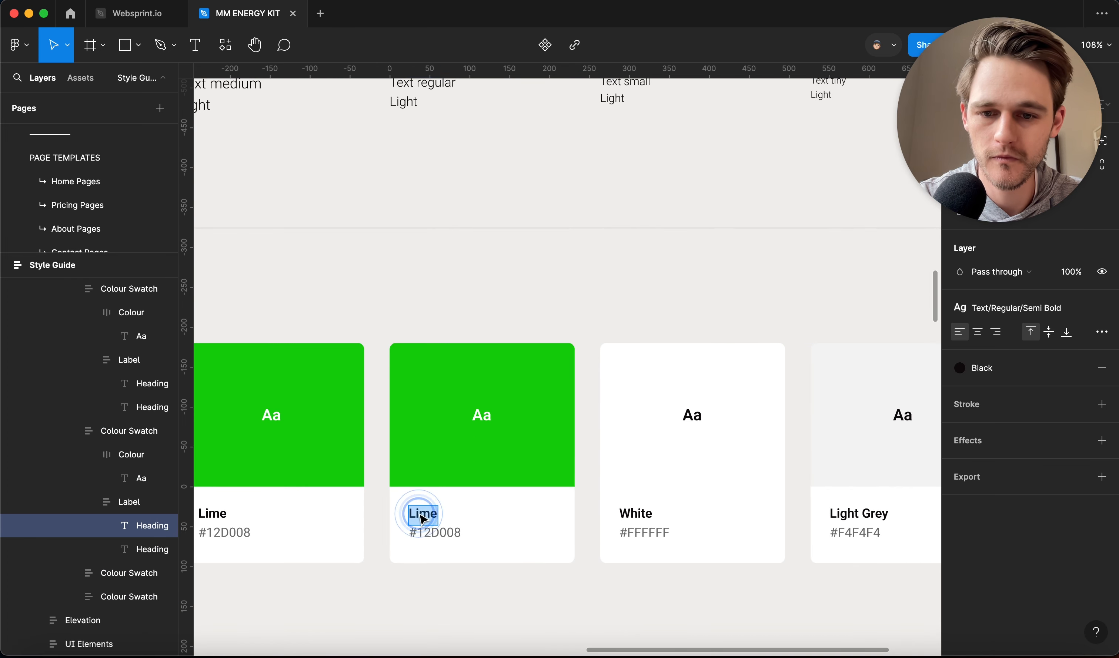
double_click(419, 514)
type("Purple")
key("Escape")
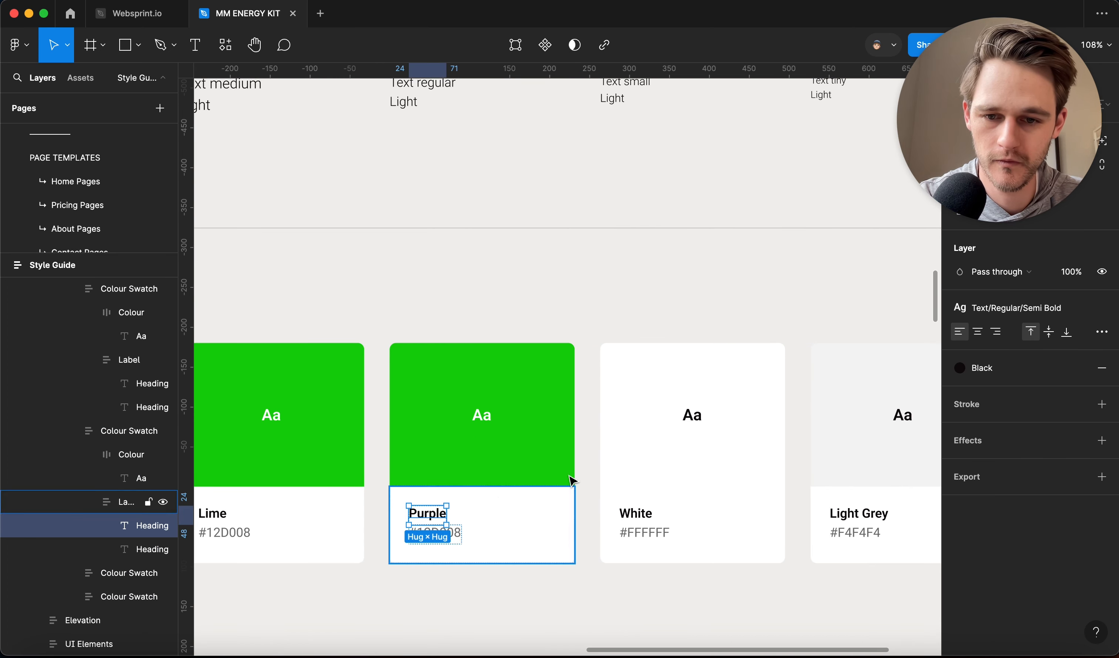
Detach the Lime style from the Purple swatch's color area and create a new color style named Purple from its fill.
left_click(509, 477)
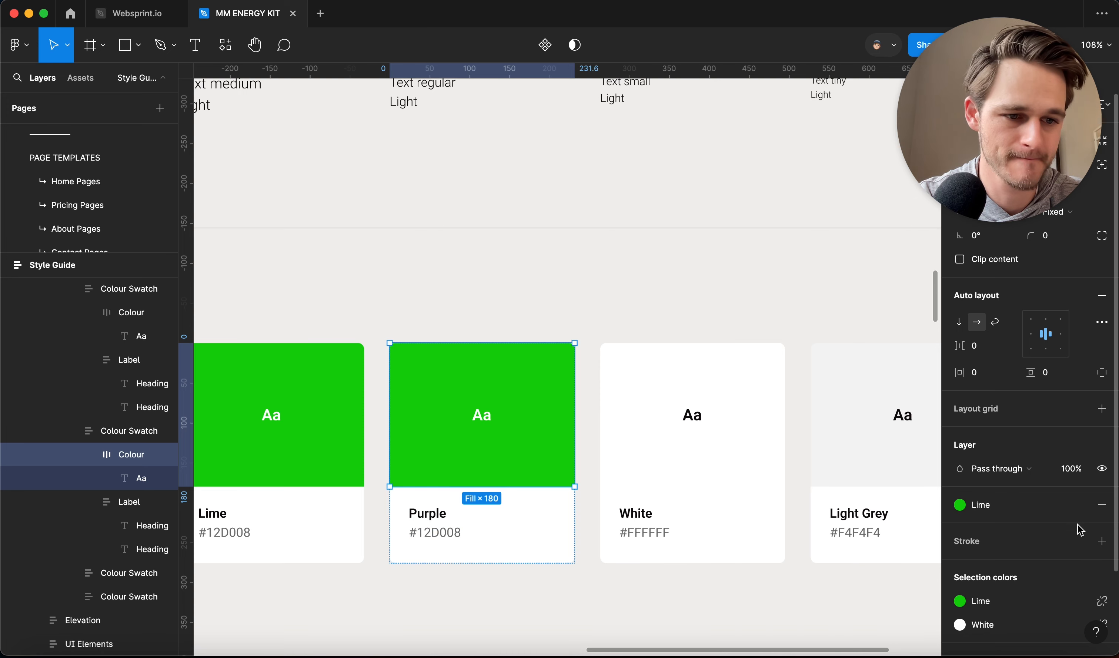
left_click(1078, 505)
left_click(904, 342)
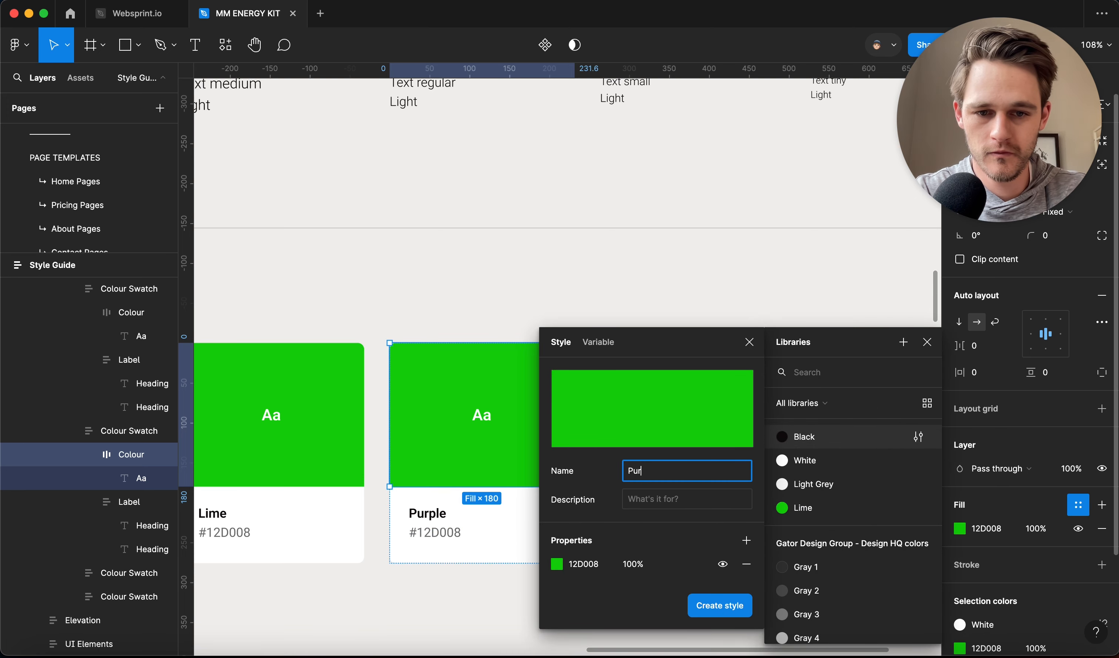
key("Return")
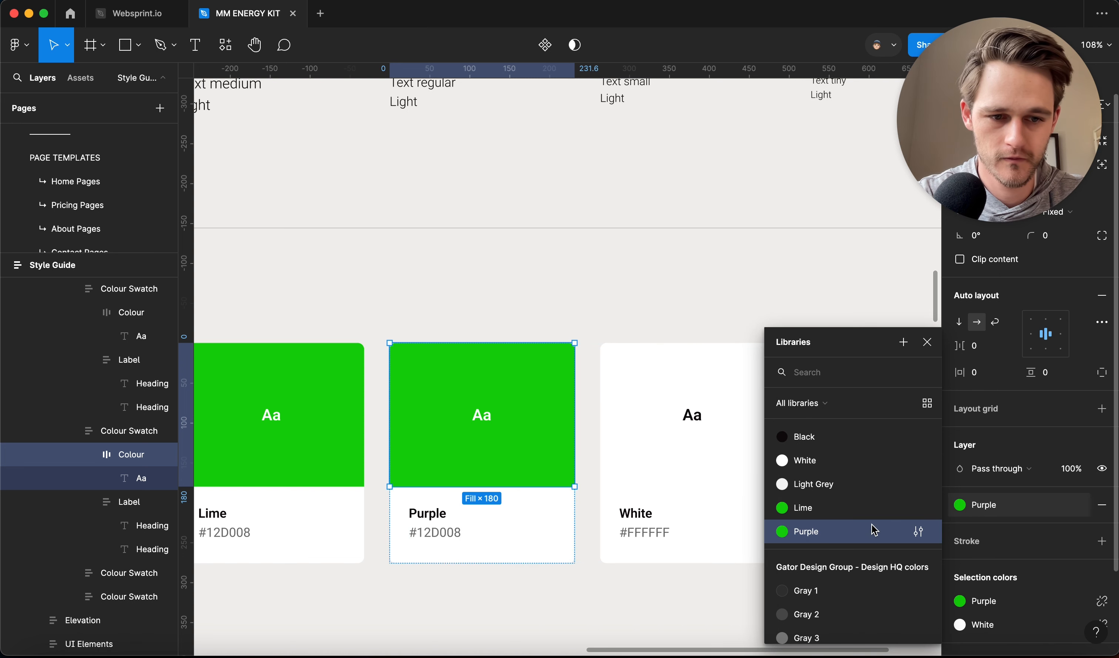
Edit the Purple color style, sampling the logo's purple 6F01B8 as its color.
left_click(918, 532)
left_click(557, 626)
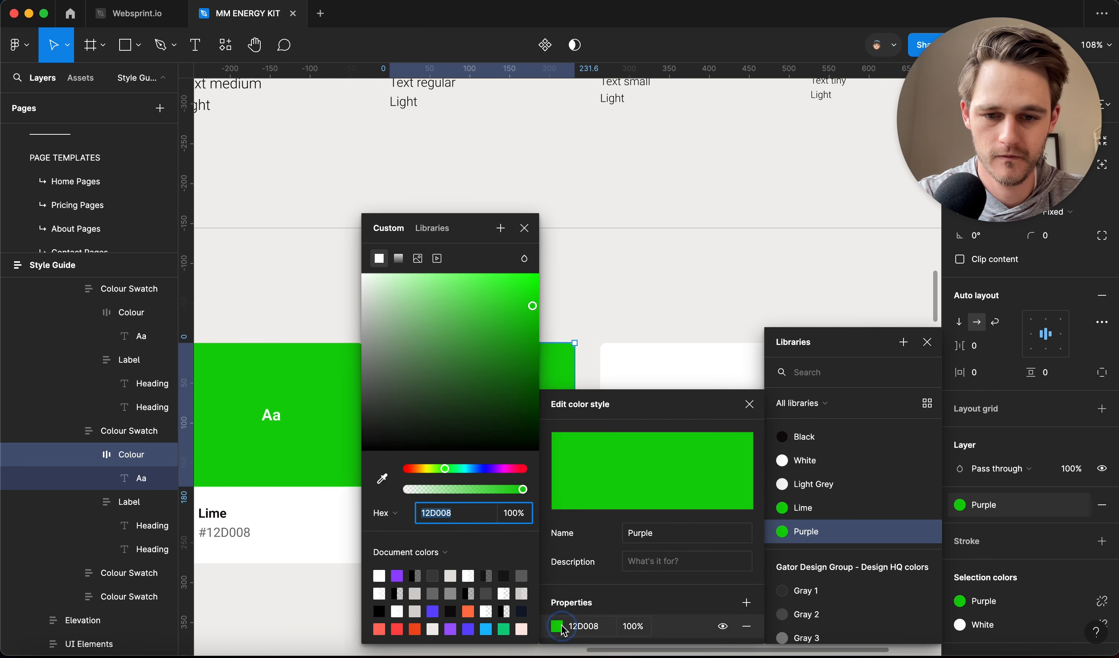
left_click(381, 482)
scroll(314, 265, "down", 10)
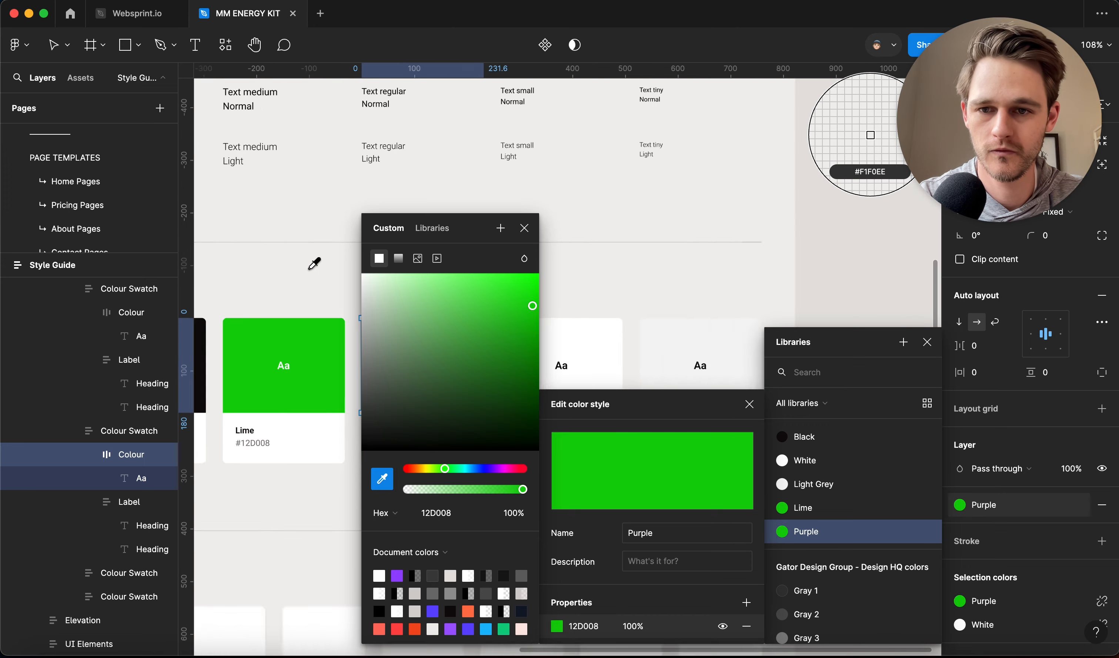
scroll(314, 264, "right", 6)
scroll(314, 265, "down", 4)
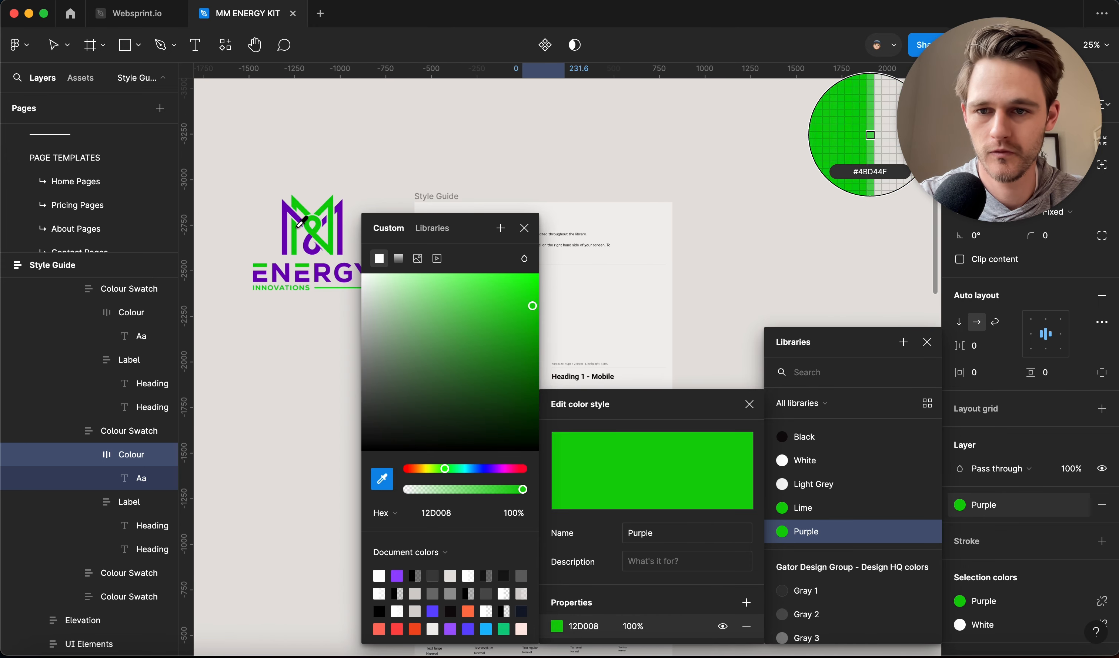
left_click(287, 213)
key("Escape")
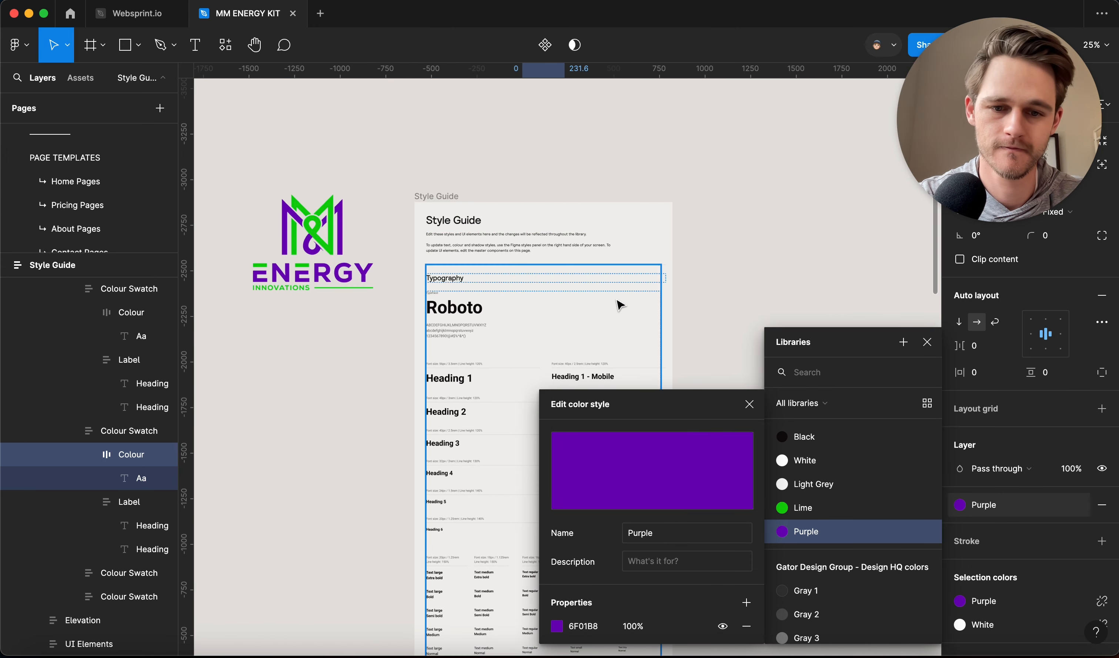
left_click(783, 295)
Copy the Purple style's hex code and paste it into the Purple swatch's code label so it reads #6F01B8.
scroll(708, 353, "down", 15)
scroll(625, 231, "down", 2)
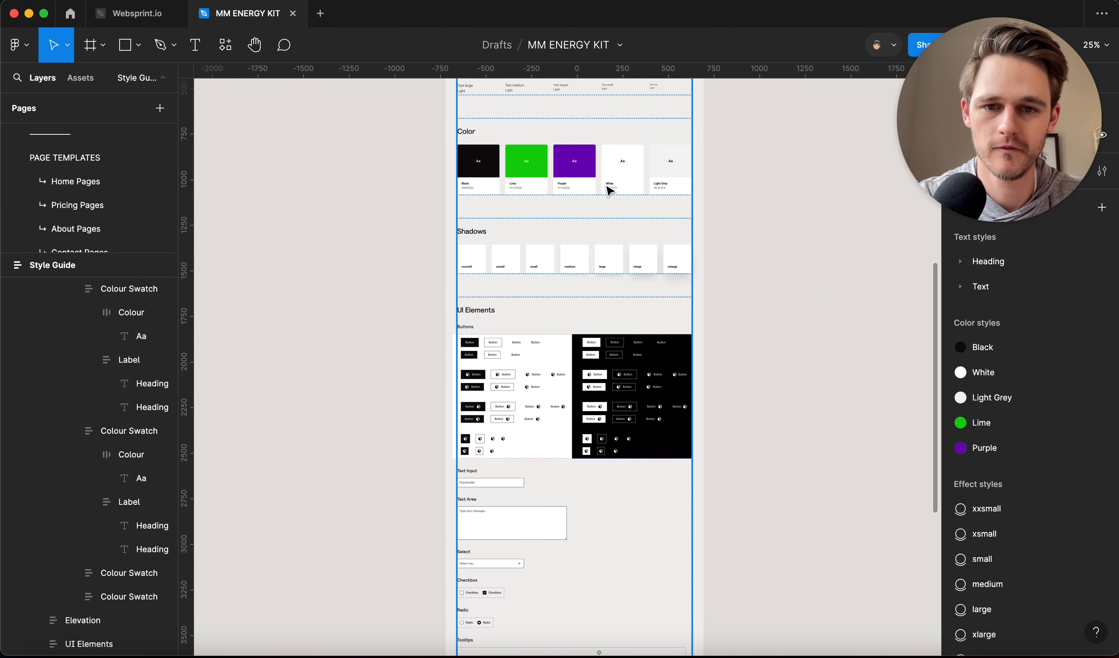
scroll(608, 190, "up", 2)
left_click(1017, 448)
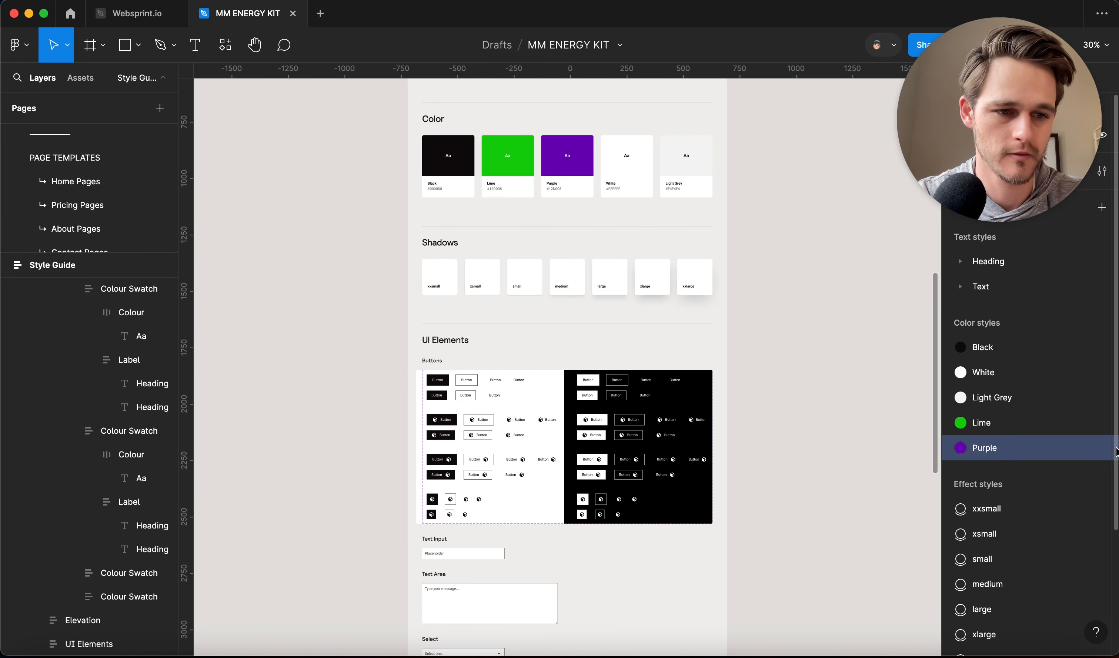
left_click(1102, 448)
left_click(762, 627)
key("super+c")
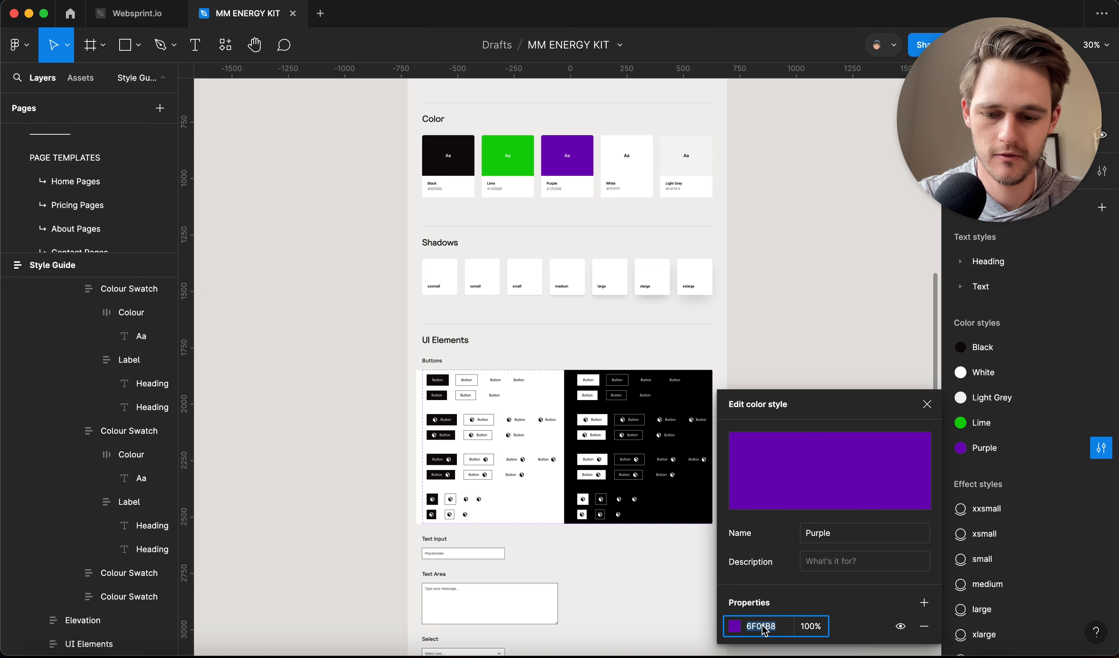
left_click(811, 238)
scroll(536, 198, "up", 8)
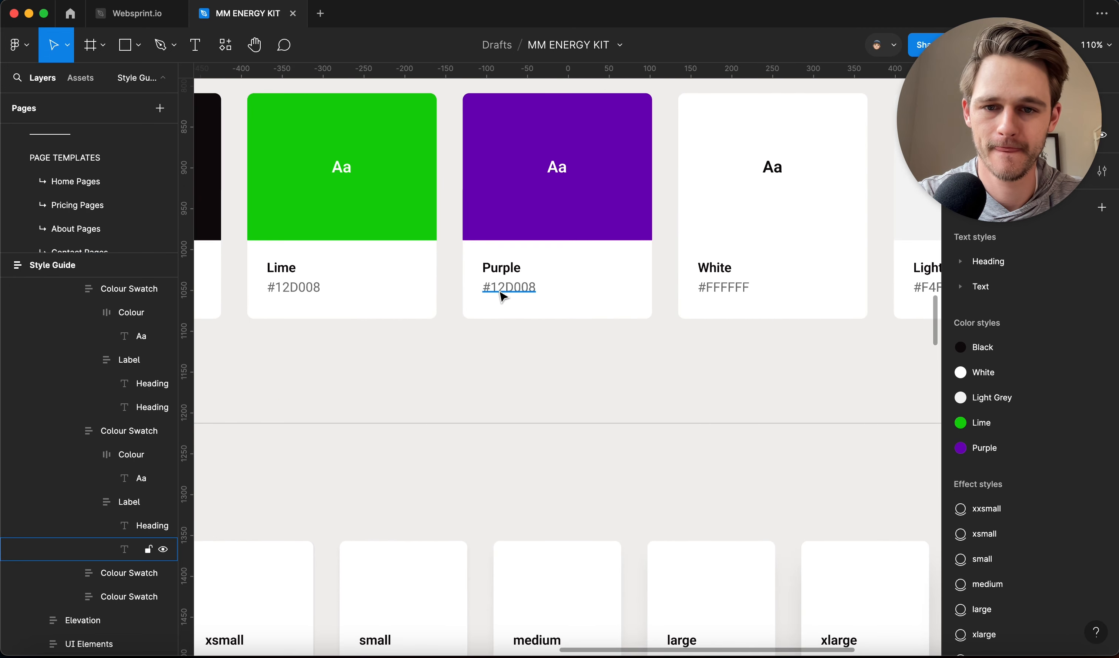
double_click(503, 297)
key("super+v")
key("Escape")
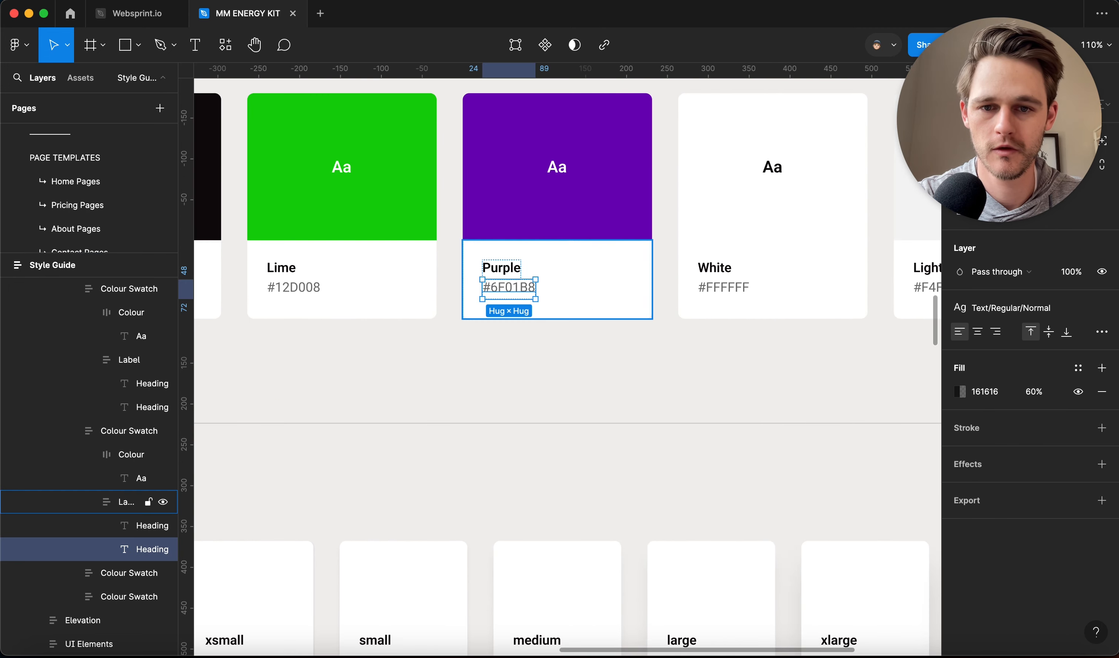
left_click(574, 340)
scroll(417, 336, "down", 5)
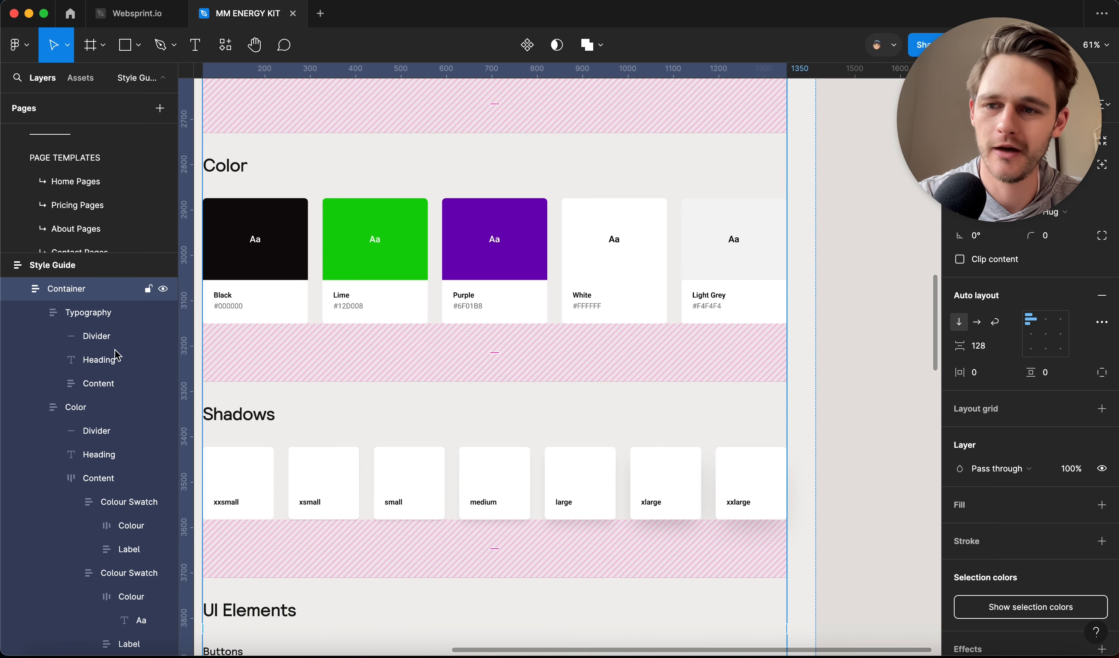
left_click(863, 300)
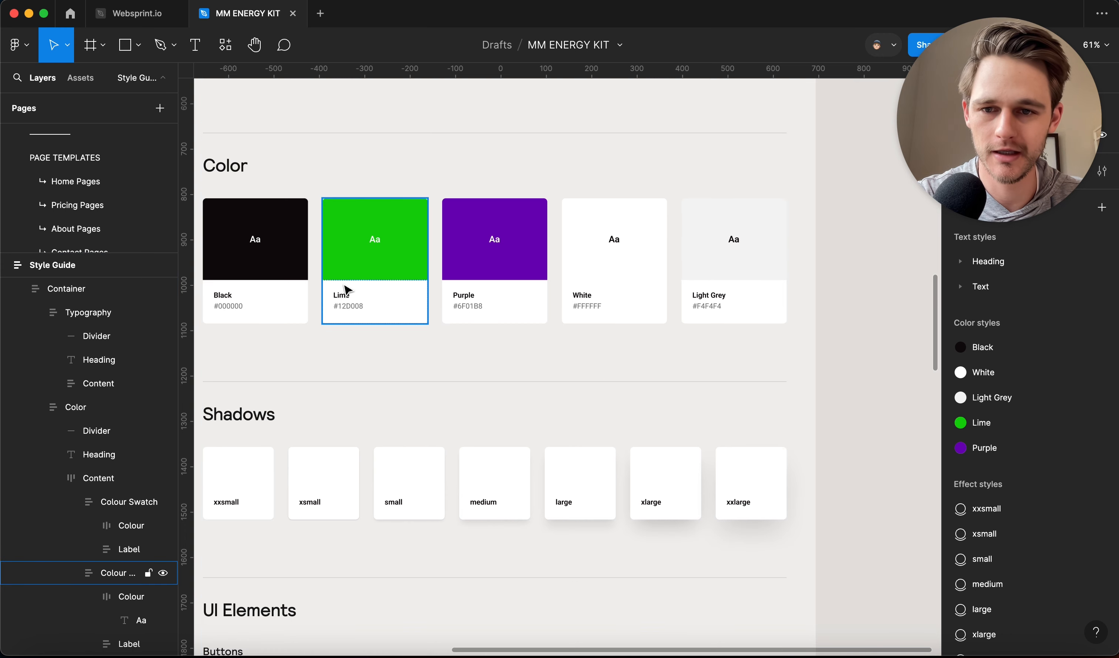
left_click(470, 310, "super")
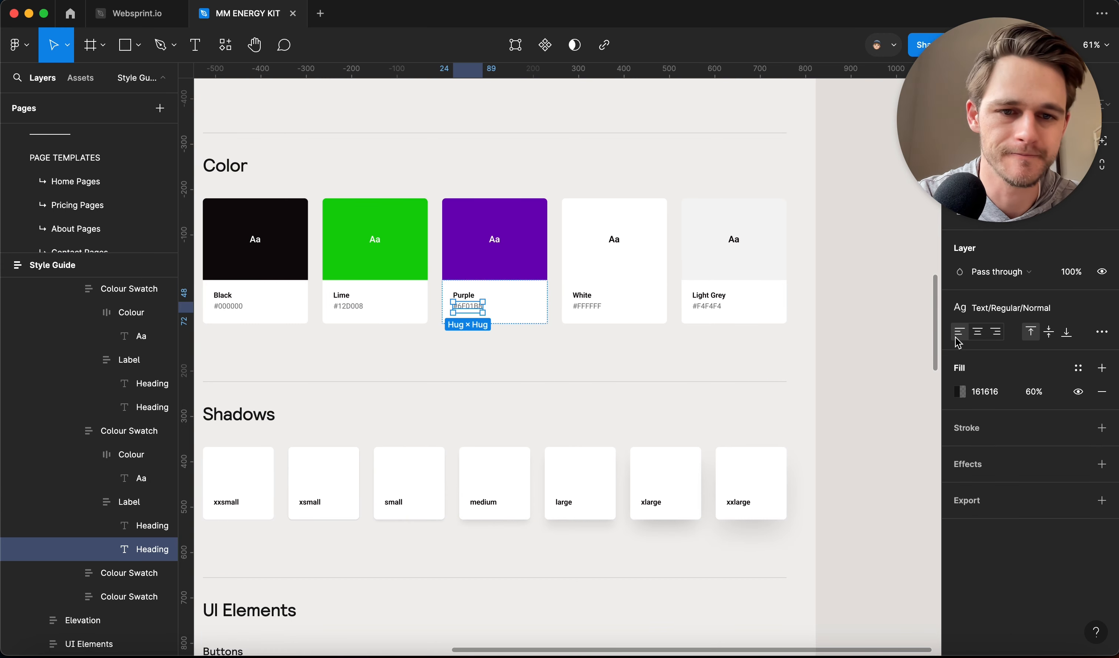
left_click(857, 335)
scroll(859, 339, "down", 6)
scroll(832, 247, "up", 5)
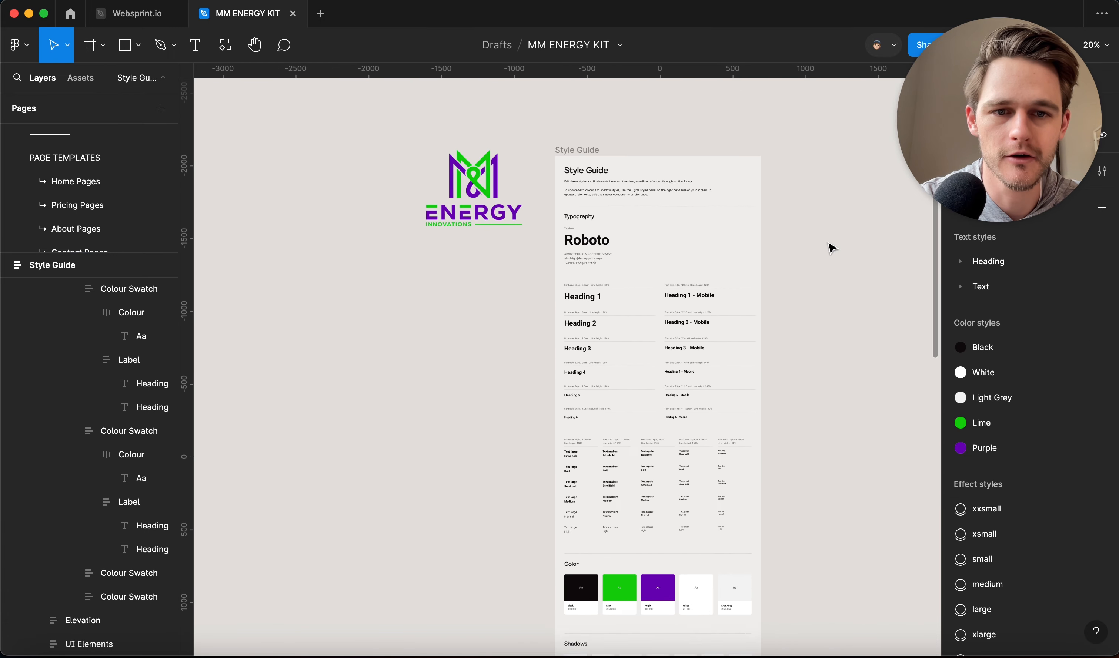
scroll(832, 247, "down", 2)
scroll(769, 244, "up", 3)
Change the Style Guide frame's fill to the dark color 161616 from the document colors.
left_click(494, 195)
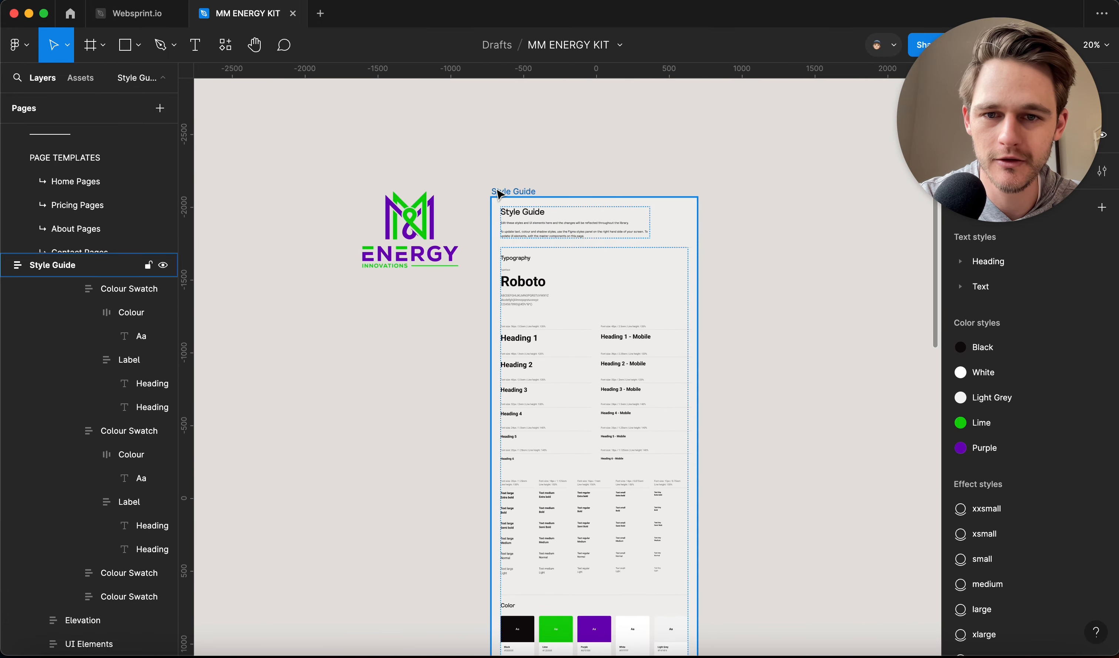
left_click(499, 194)
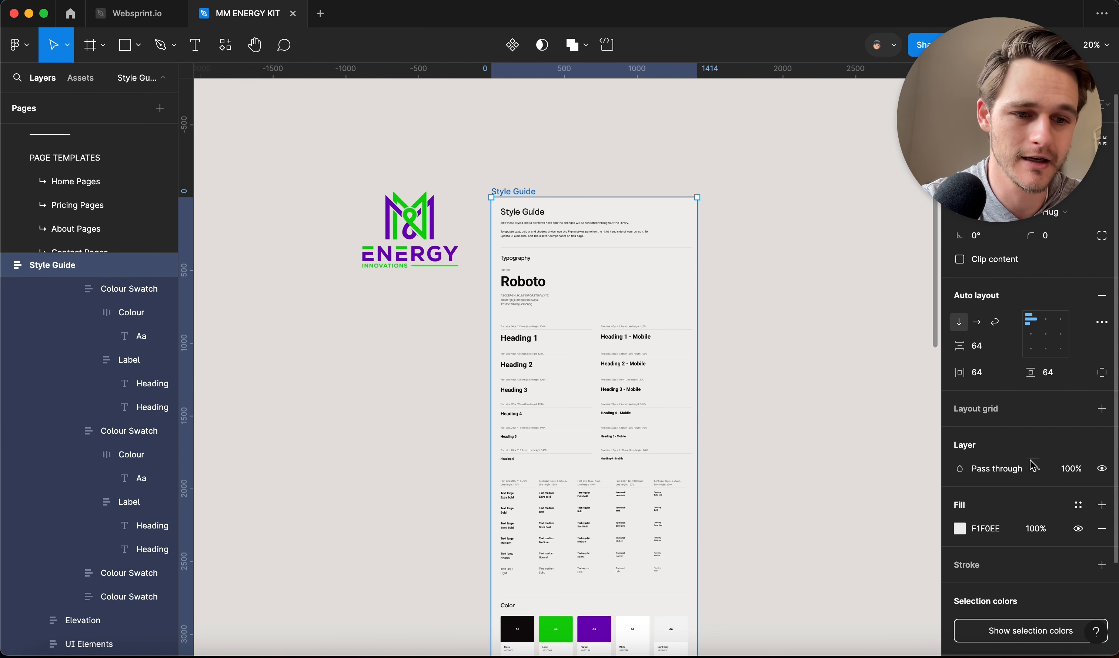
left_click(959, 529)
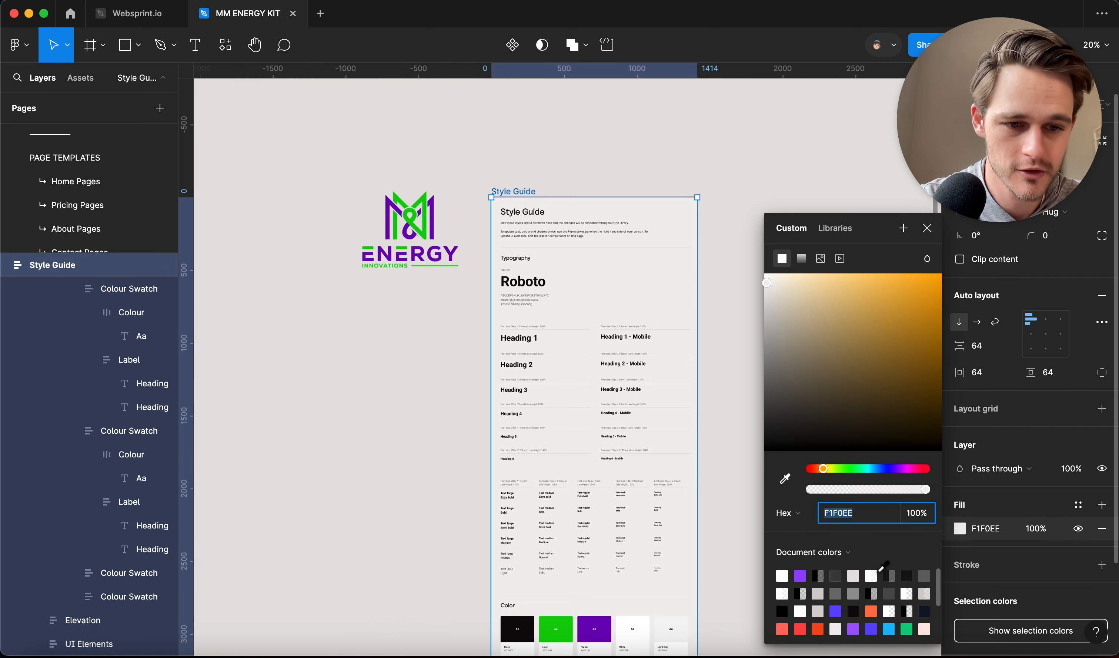
left_click(906, 576)
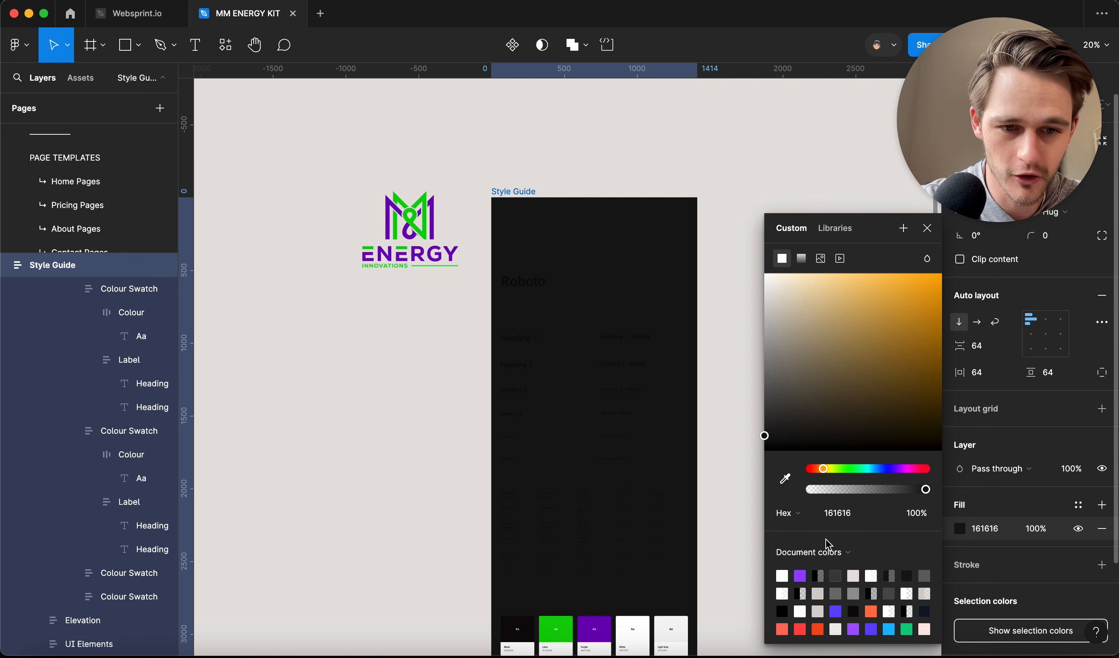
Try the lighter grey 3F3F3F as the Style Guide frame's fill and return it to 161616.
left_click(836, 575)
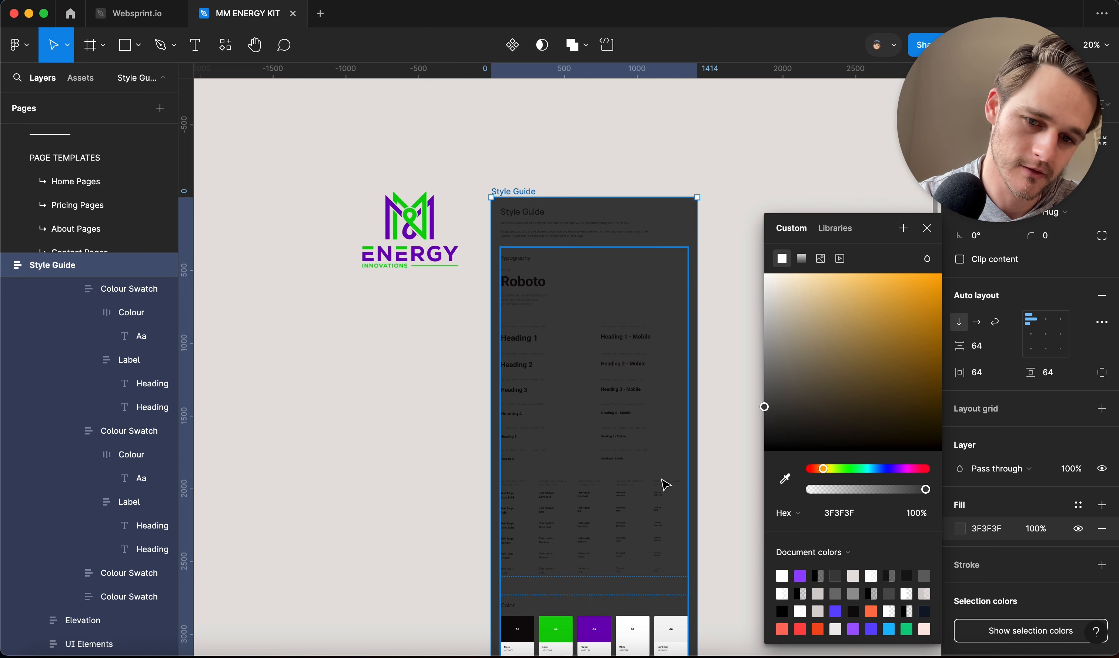
scroll(660, 479, "down", 10)
key("shift+p")
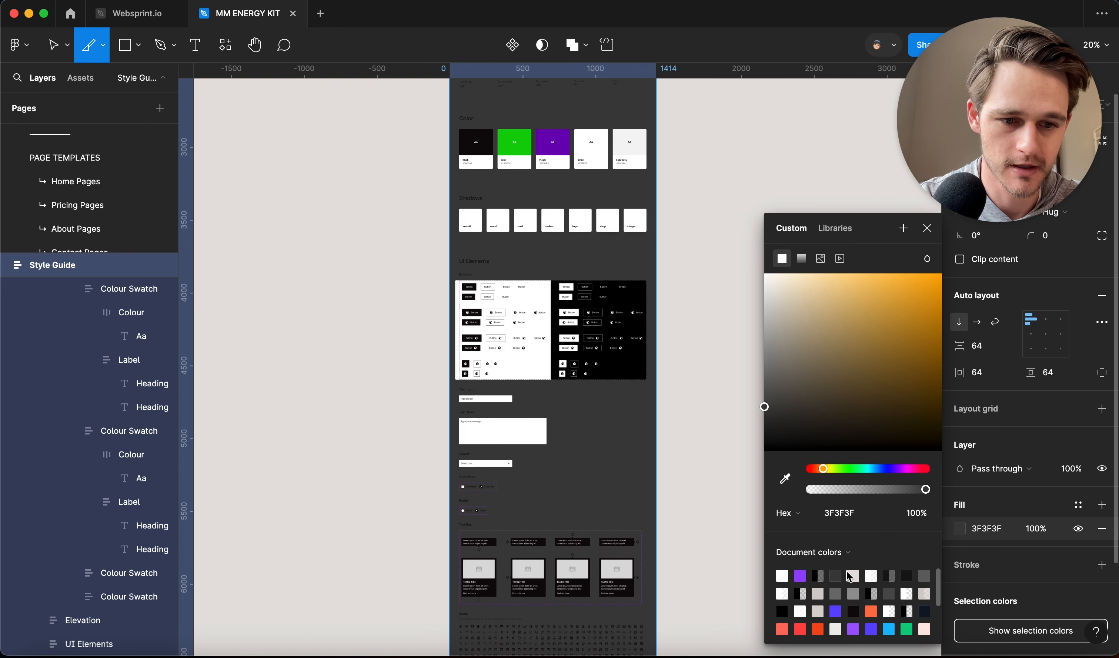
left_click(908, 576)
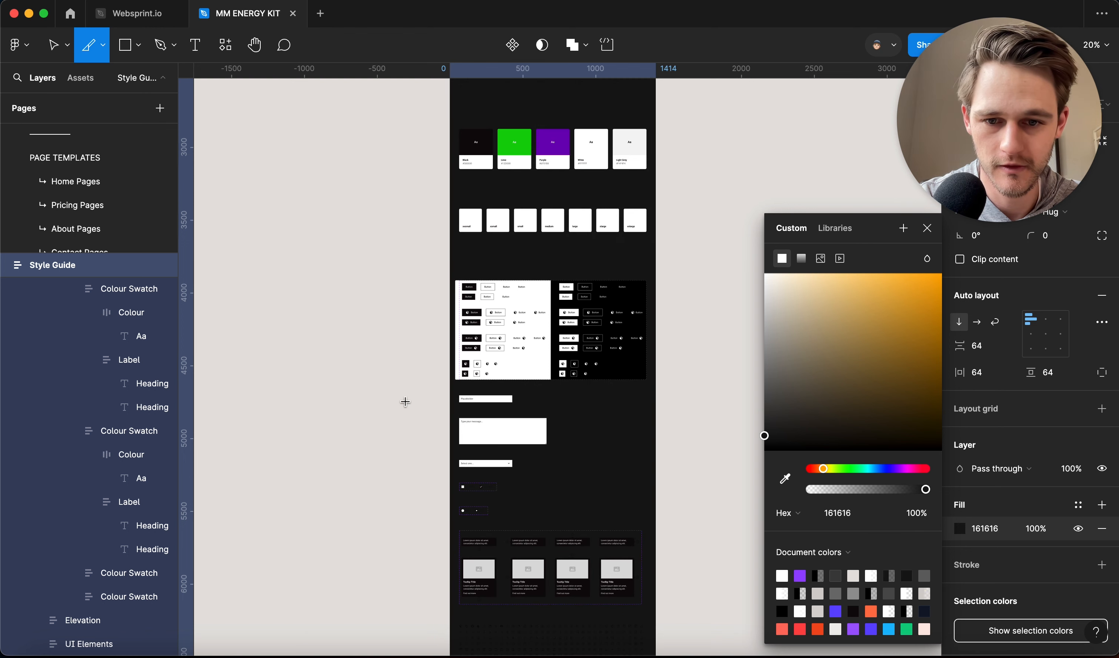
key("Escape")
key("Escape")
Examine how the color swatches and shadow samples look against the dark Style Guide background.
scroll(398, 378, "up", 4)
scroll(398, 378, "right", 3)
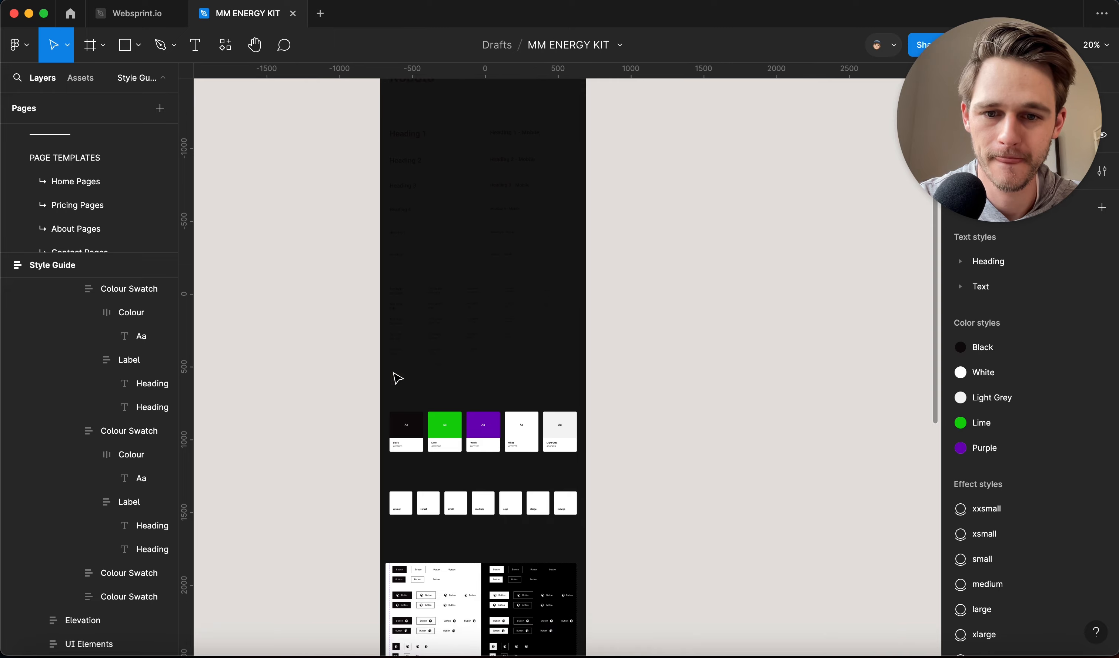
scroll(398, 377, "up", 5, "ctrl")
scroll(398, 378, "up", 4, "ctrl")
scroll(398, 377, "down", 4, "ctrl")
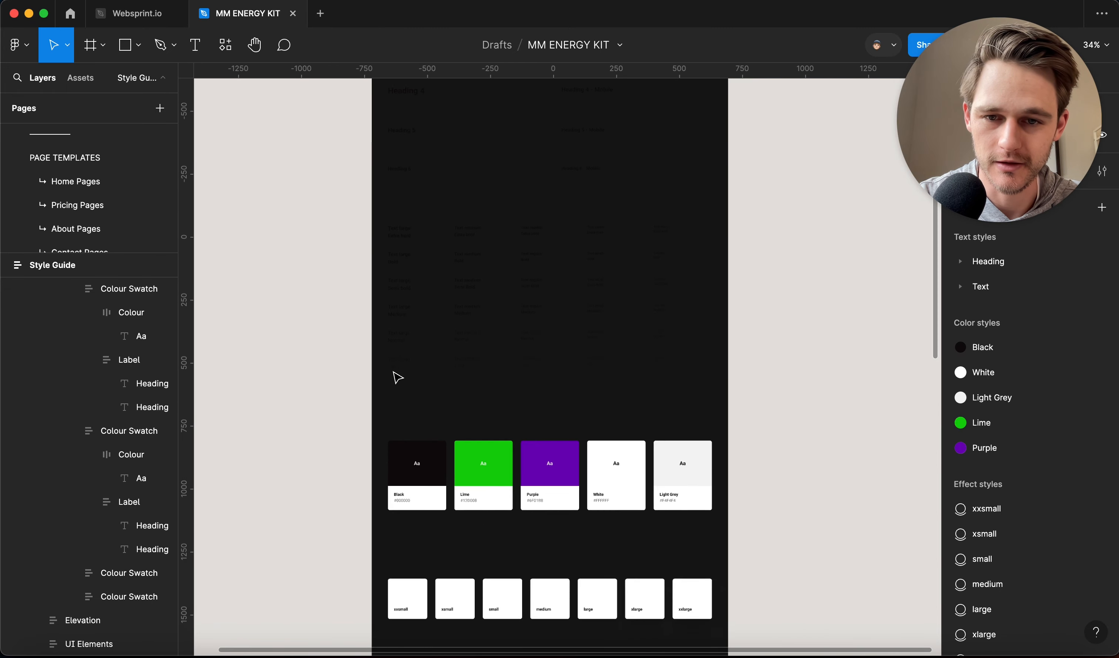
scroll(398, 378, "up", 6, "ctrl")
scroll(399, 378, "down", 7)
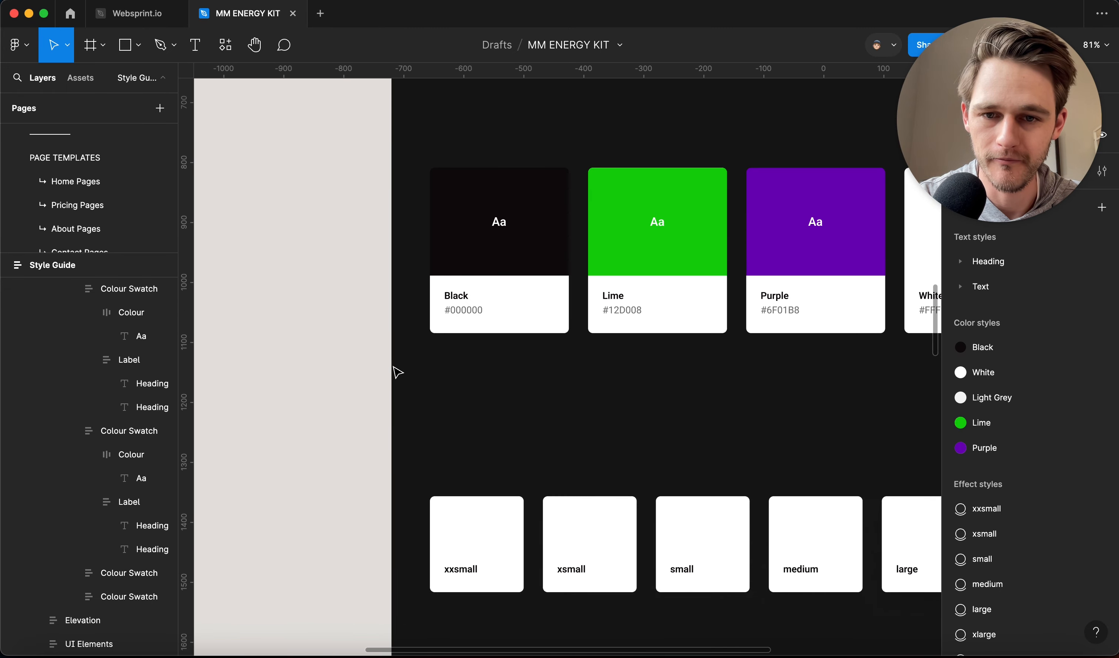
scroll(397, 372, "right", 2)
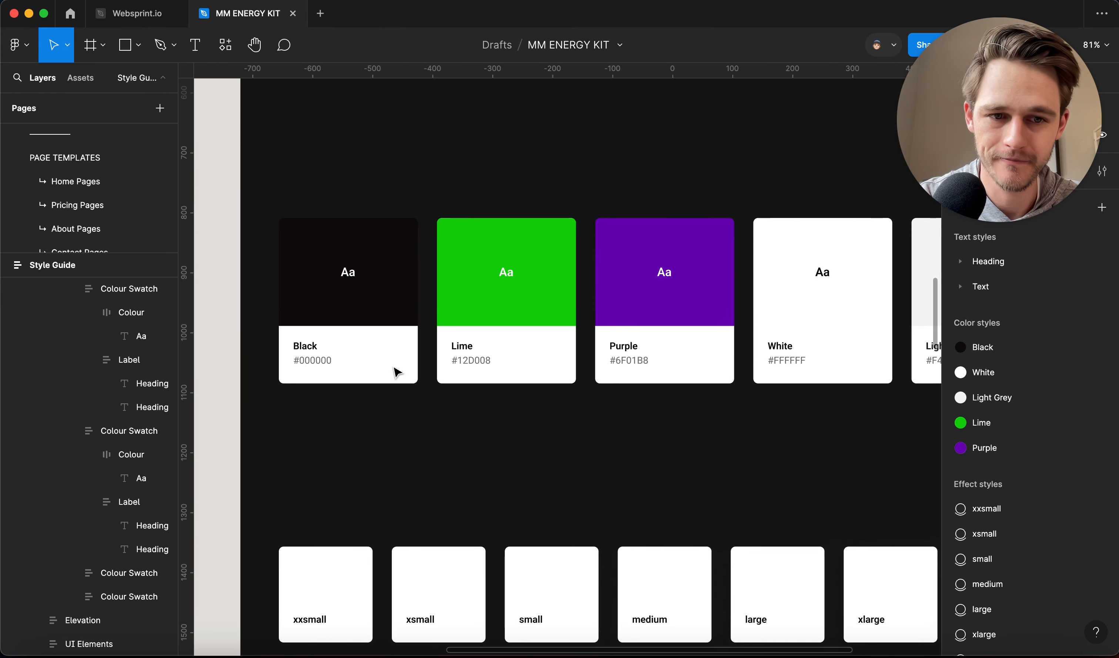
left_click(351, 319)
left_click(346, 292)
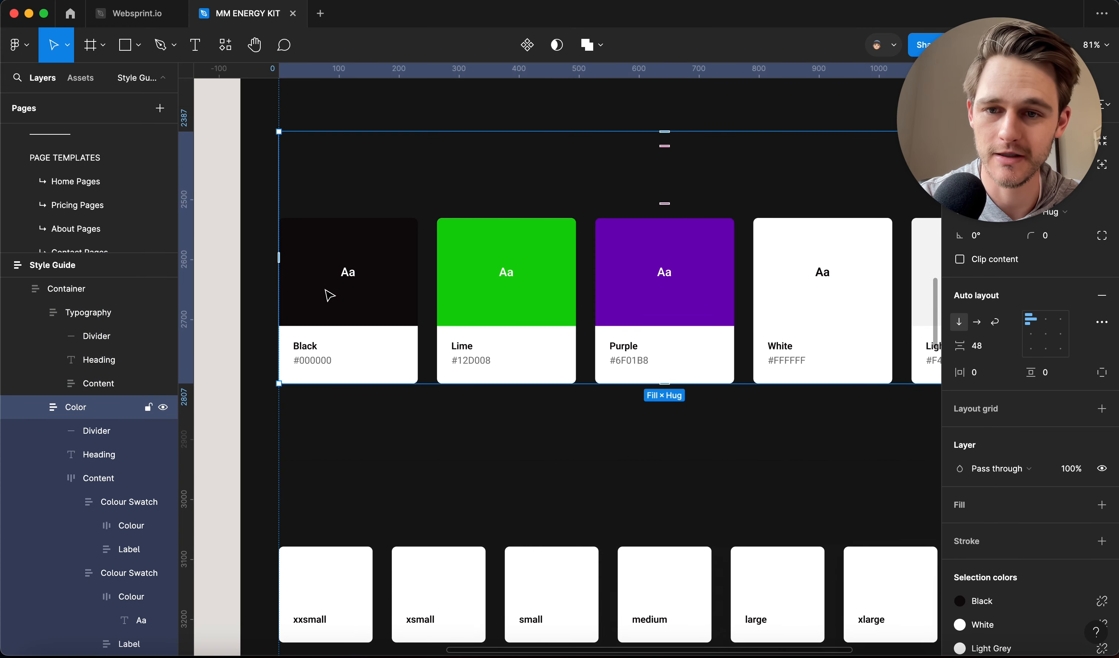
left_click(329, 295)
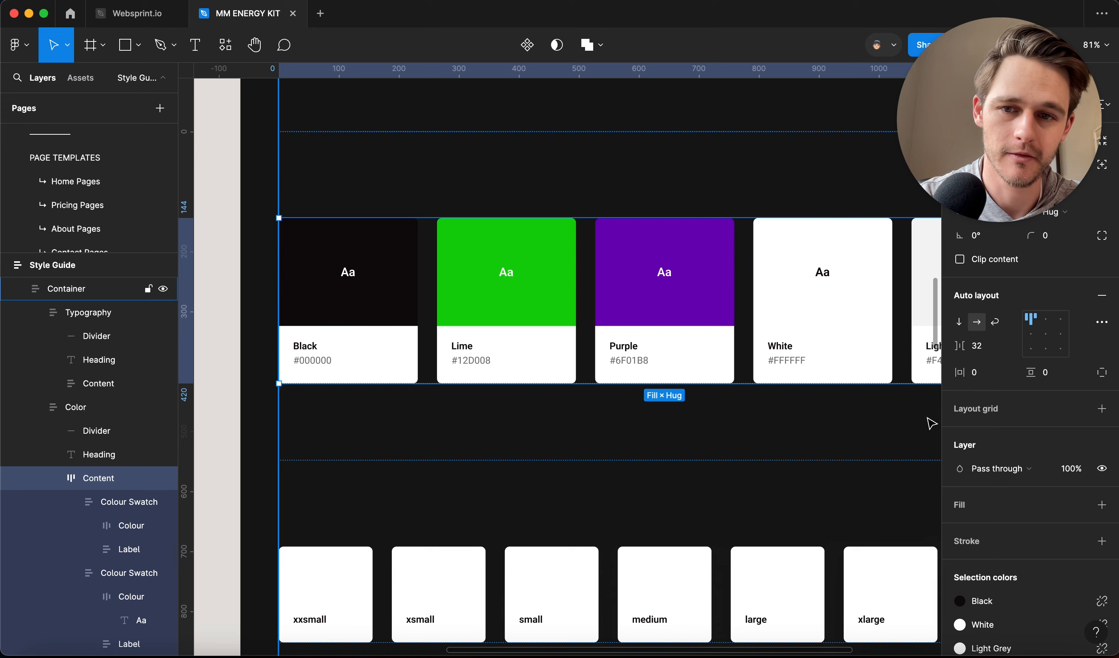
scroll(960, 614, "down", 3)
scroll(619, 428, "down", 10)
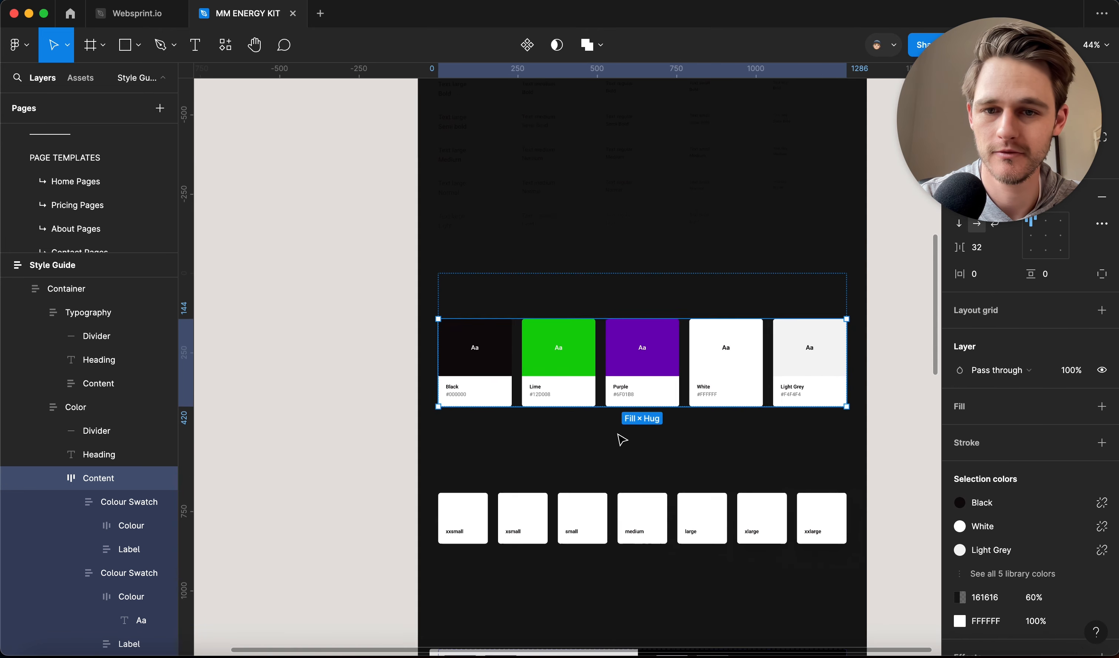
Replace the Black style with White throughout the Typography section so its headings read on the dark background.
left_click(542, 285)
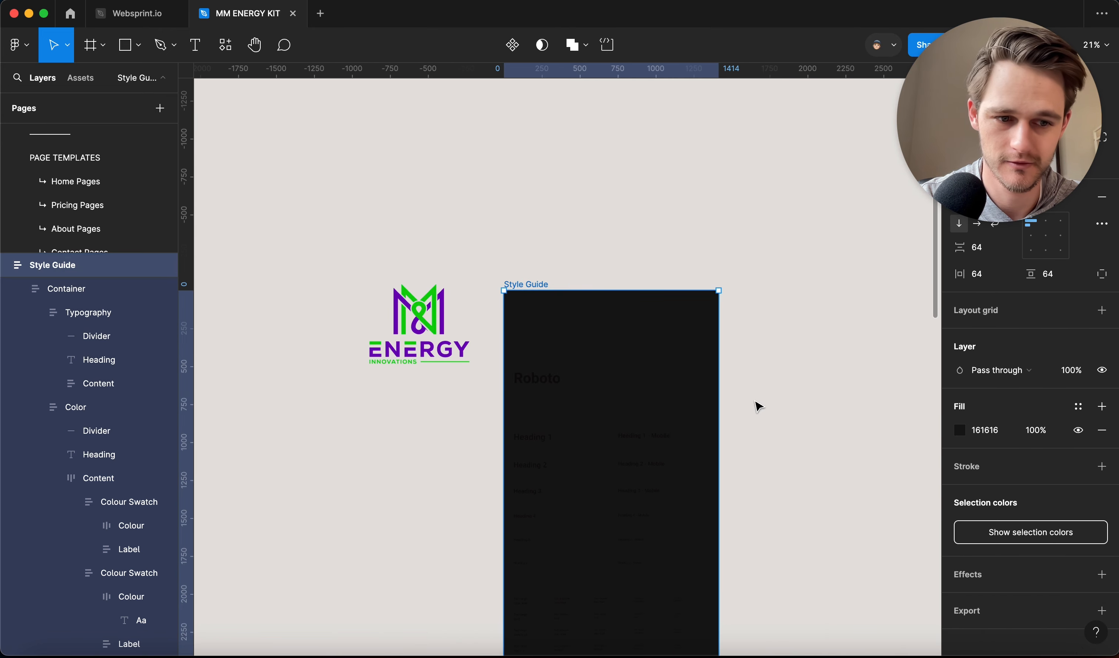
scroll(764, 407, "down", 3)
left_click(568, 321)
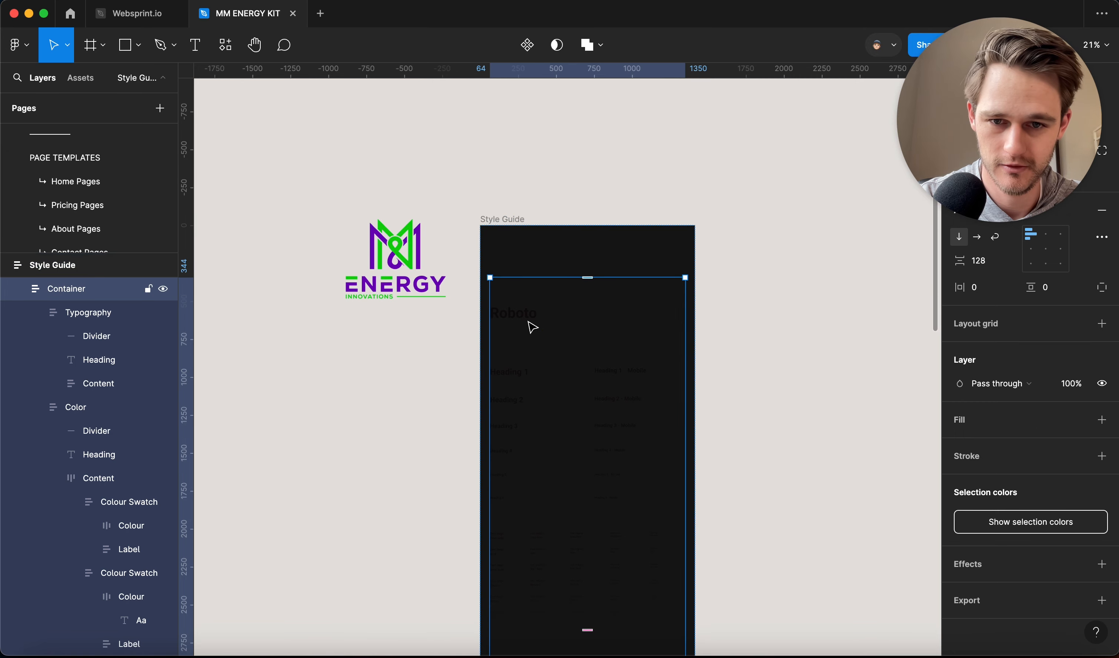
left_click(523, 325)
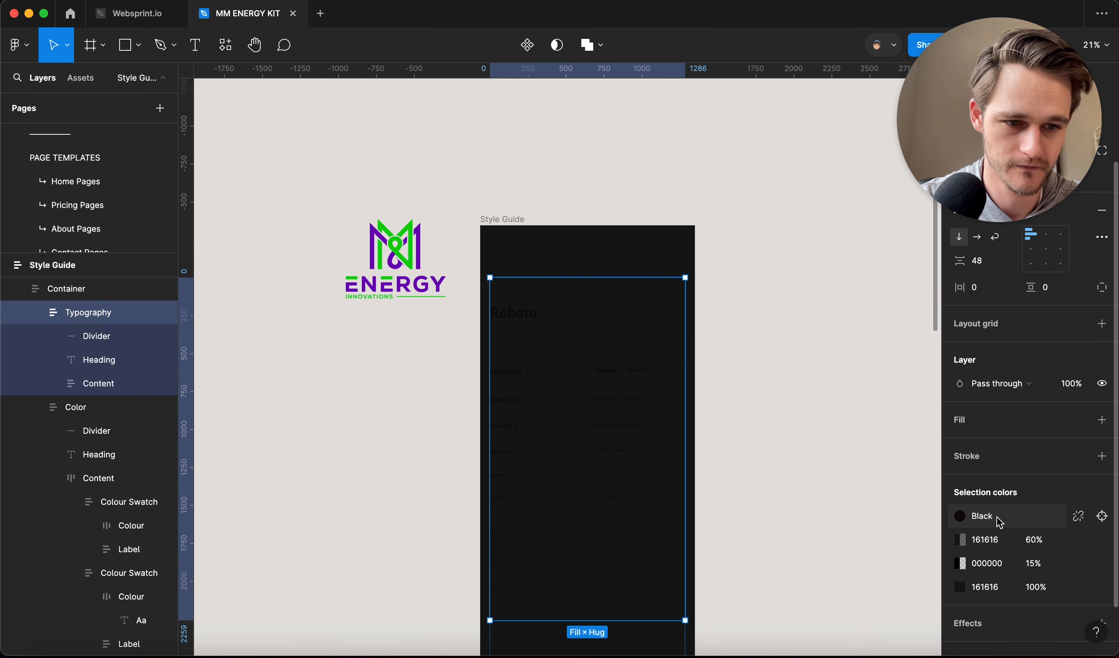
left_click(963, 517)
left_click(821, 452)
left_click(817, 430)
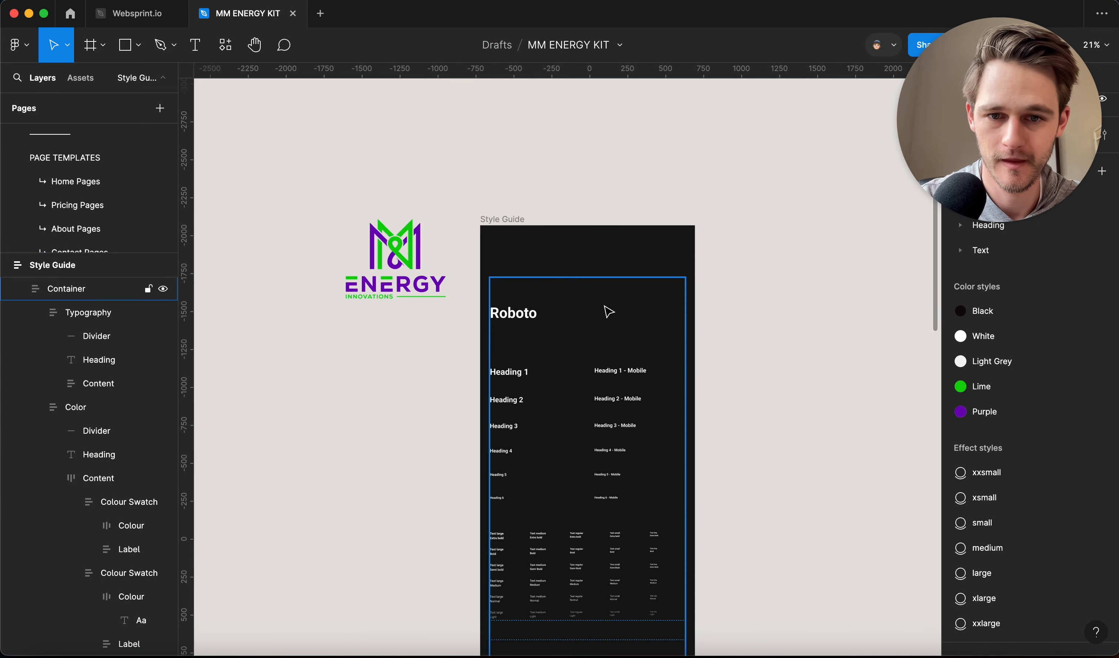
Toggle the outline view on and off while looking closely at the desktop and mobile headings.
scroll(609, 352, "up", 10)
key("shift+Return")
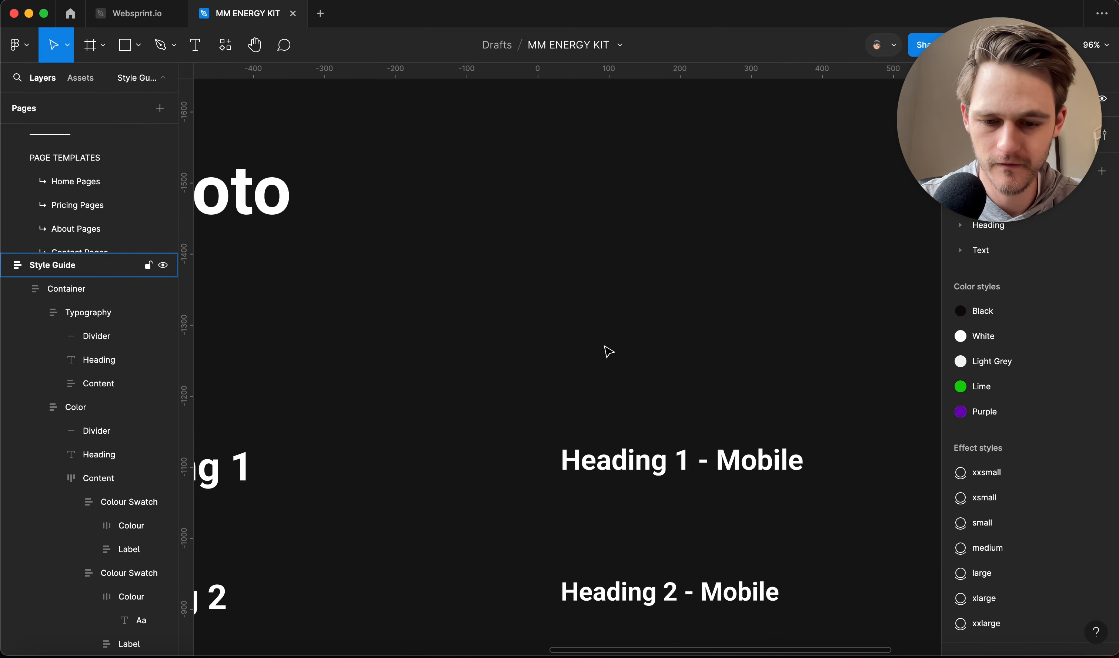
key("super+y")
key("super+y")
key("super+y")
key("super+y")
key("Return")
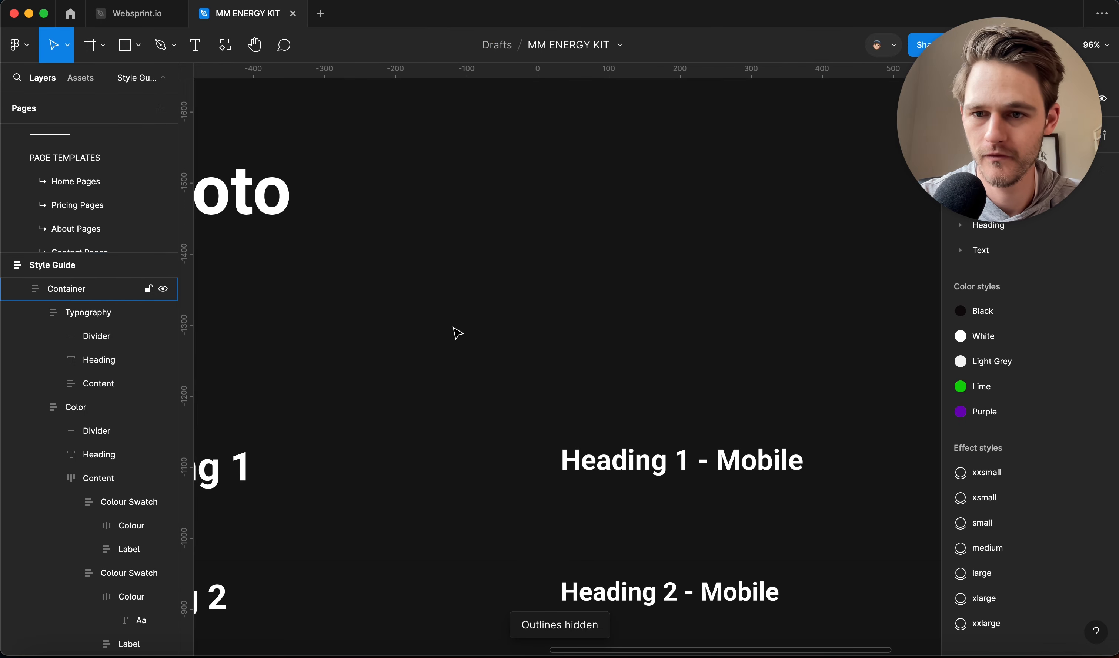
Replace the 161616 color at 60% opacity in the Typography section with the Light Grey style.
key("shift+2")
left_click(300, 292)
left_click(337, 313)
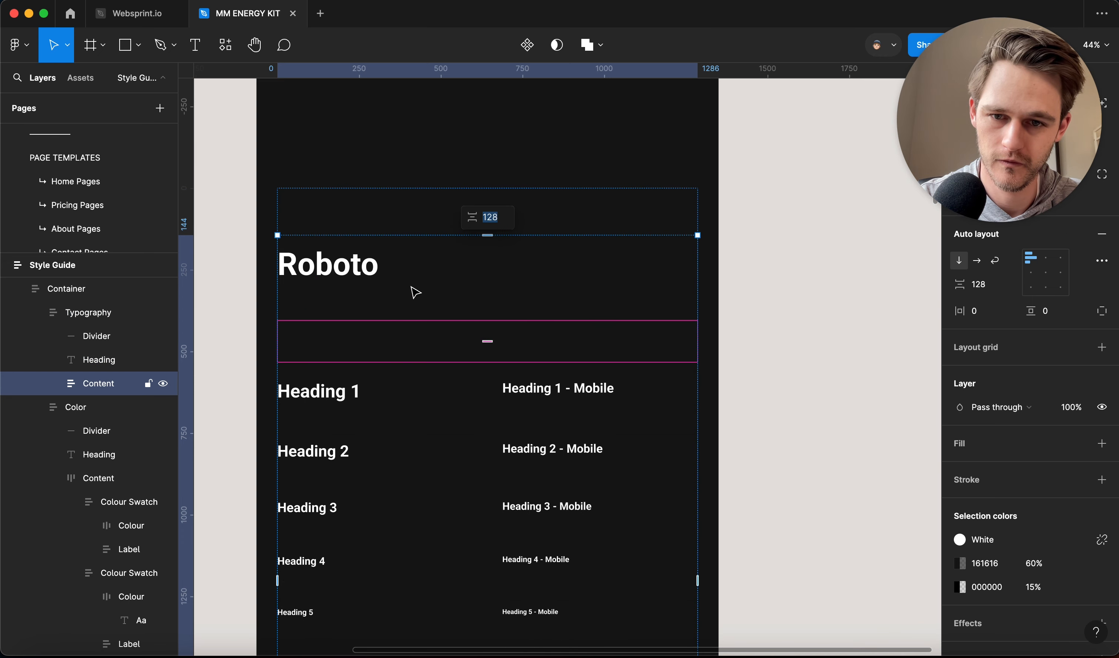
left_click(357, 292)
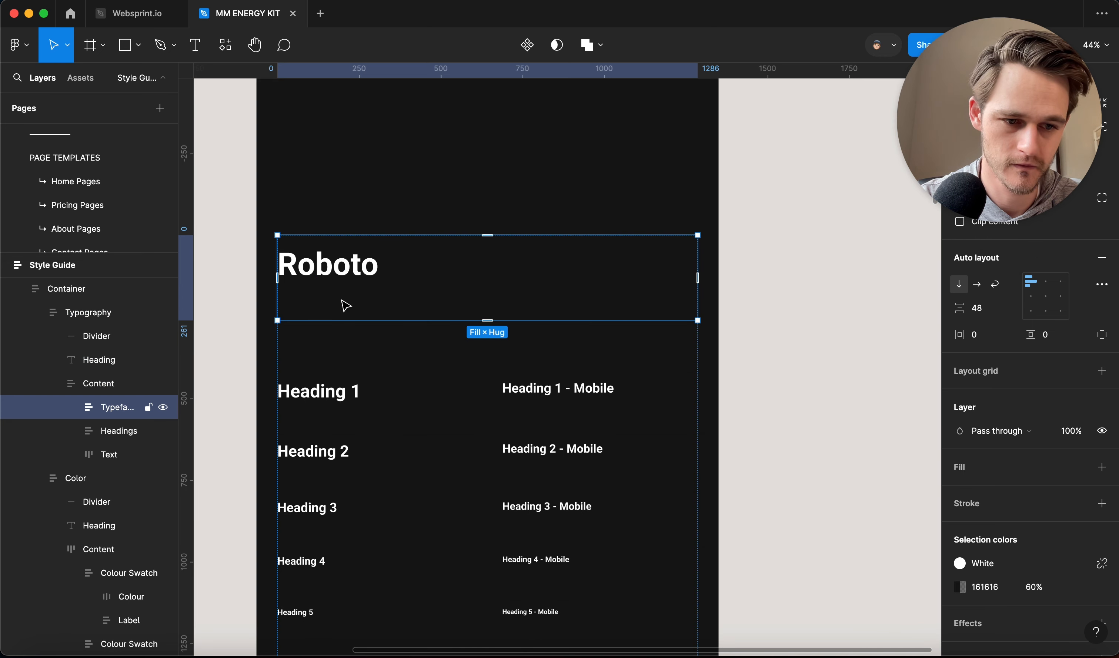
left_click(786, 505)
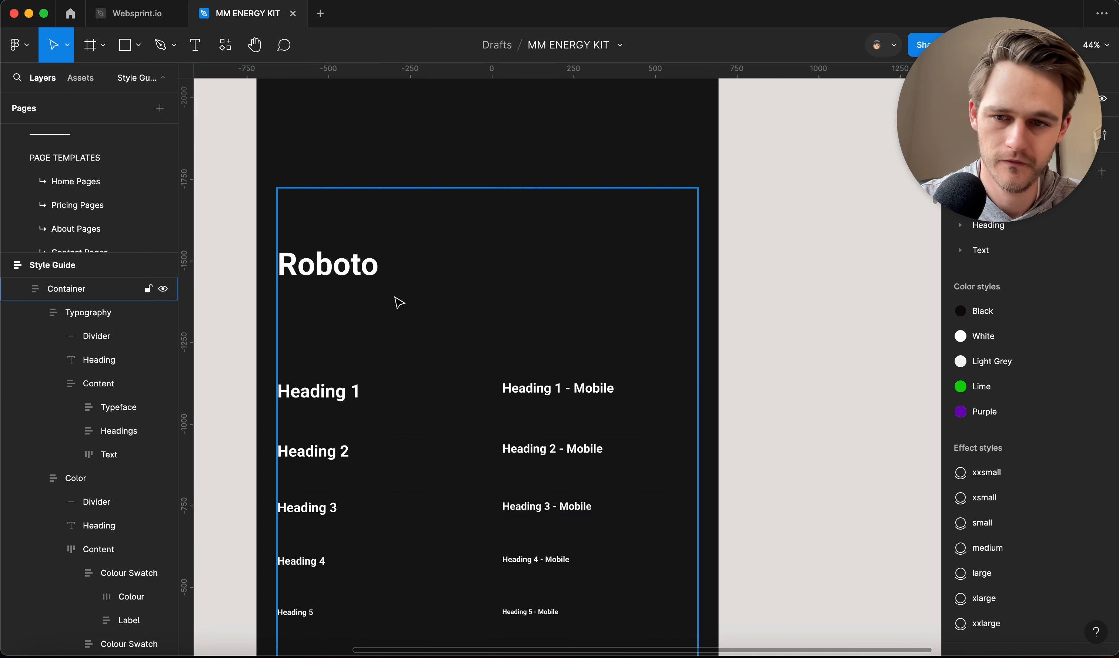
left_click(406, 281)
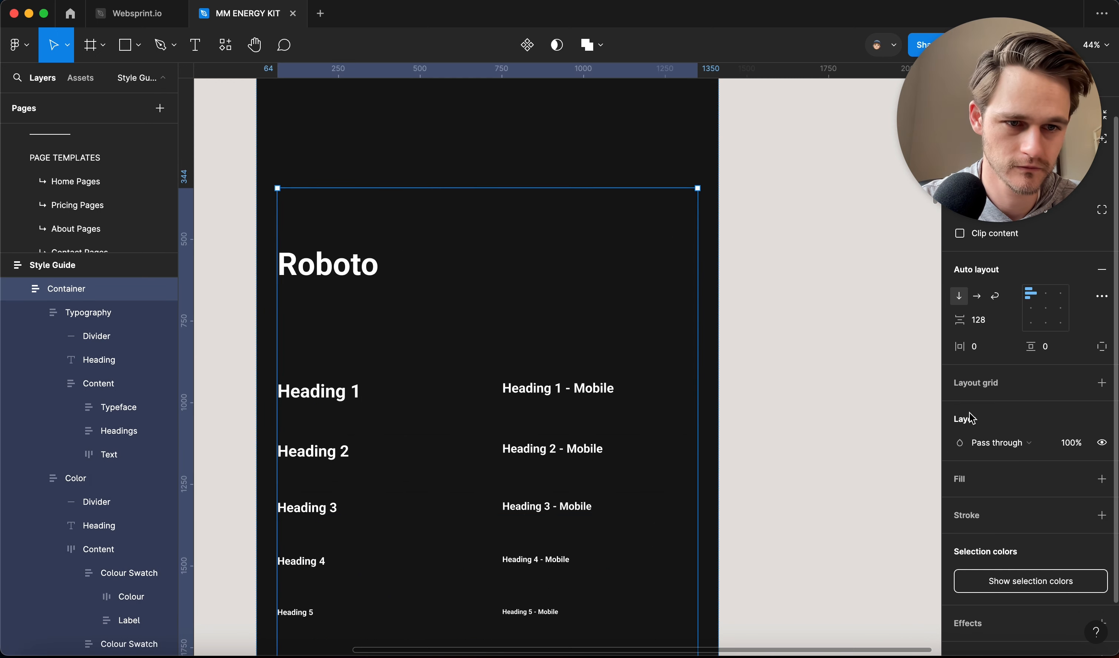
left_click(472, 261)
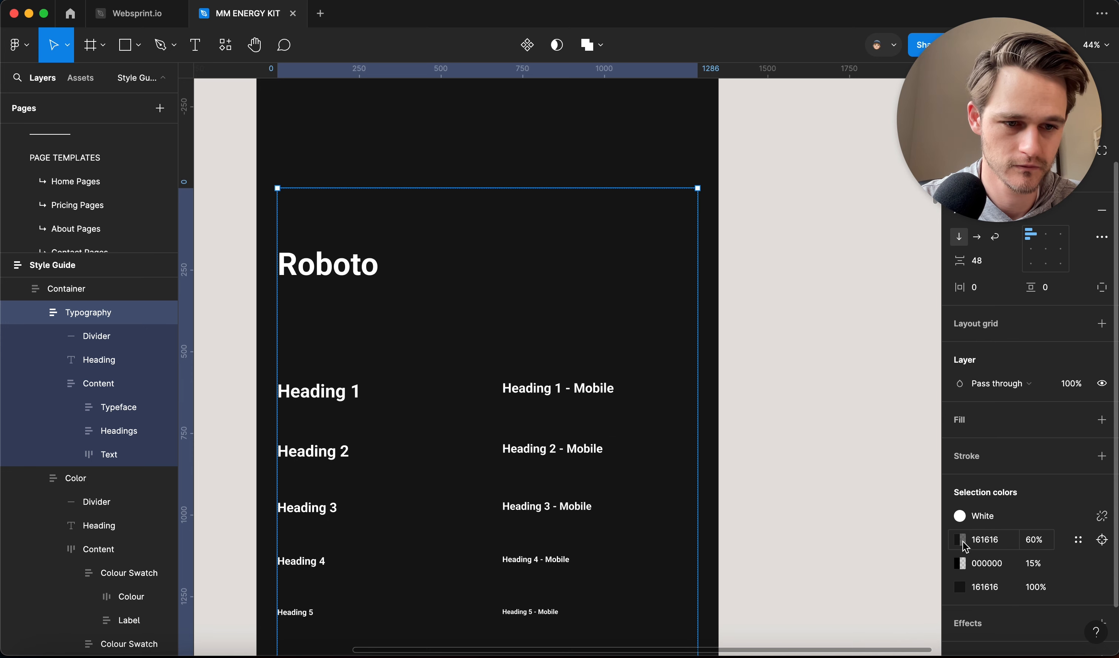
left_click(964, 542)
left_click(1103, 542)
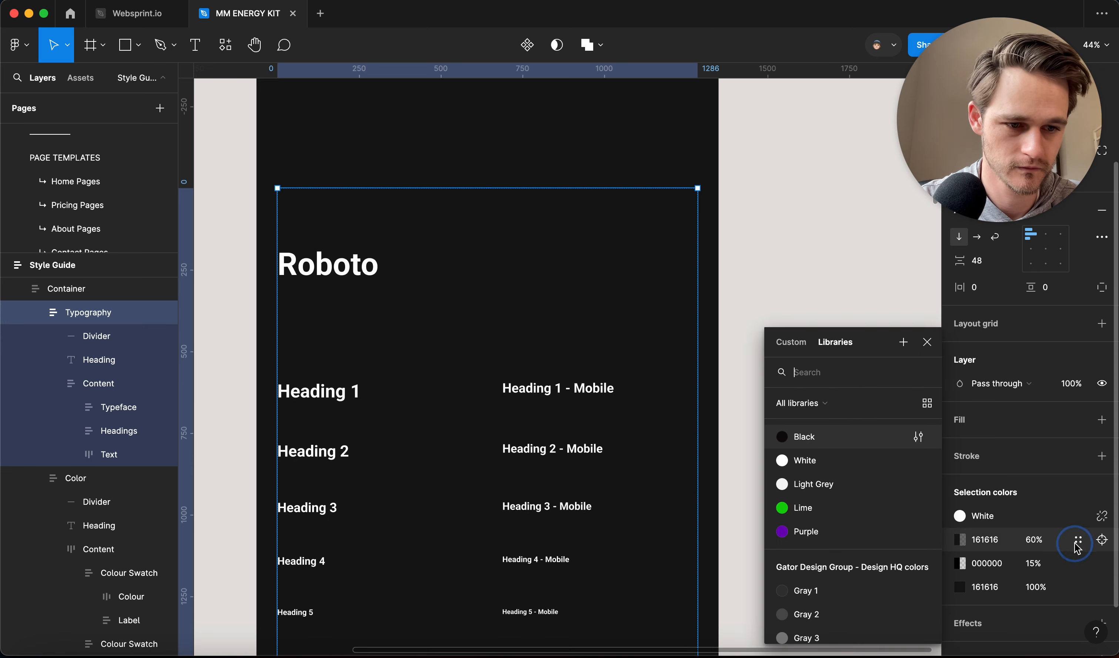
left_click(863, 488)
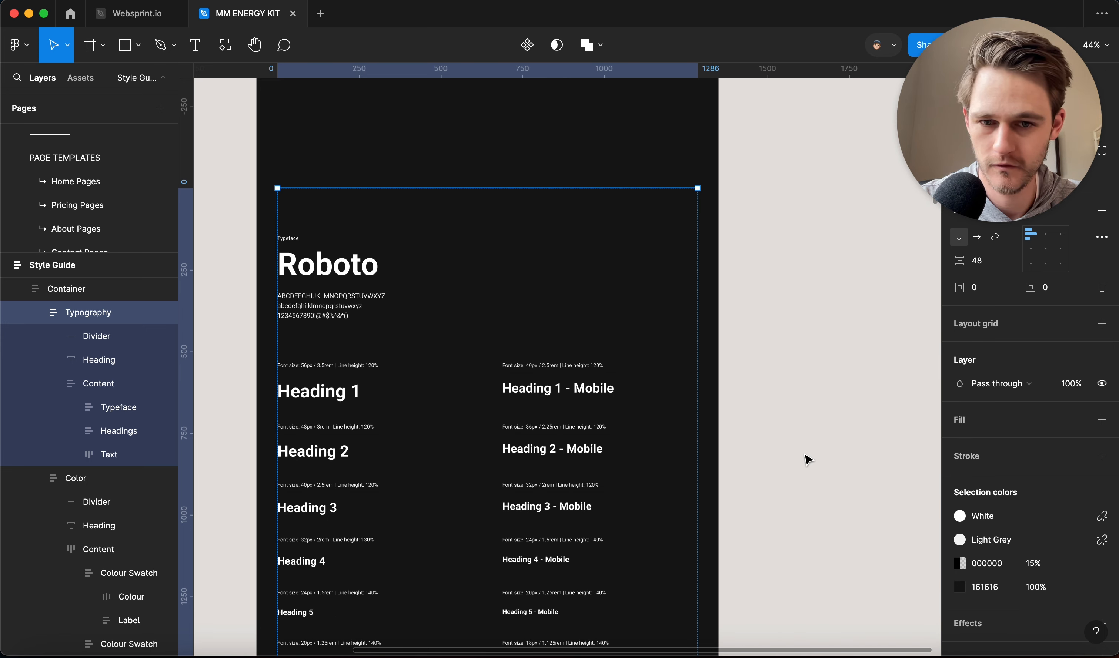
left_click(831, 464)
Inspect the typography section's structure in outline view and return to the normal view.
scroll(540, 327, "up", 5)
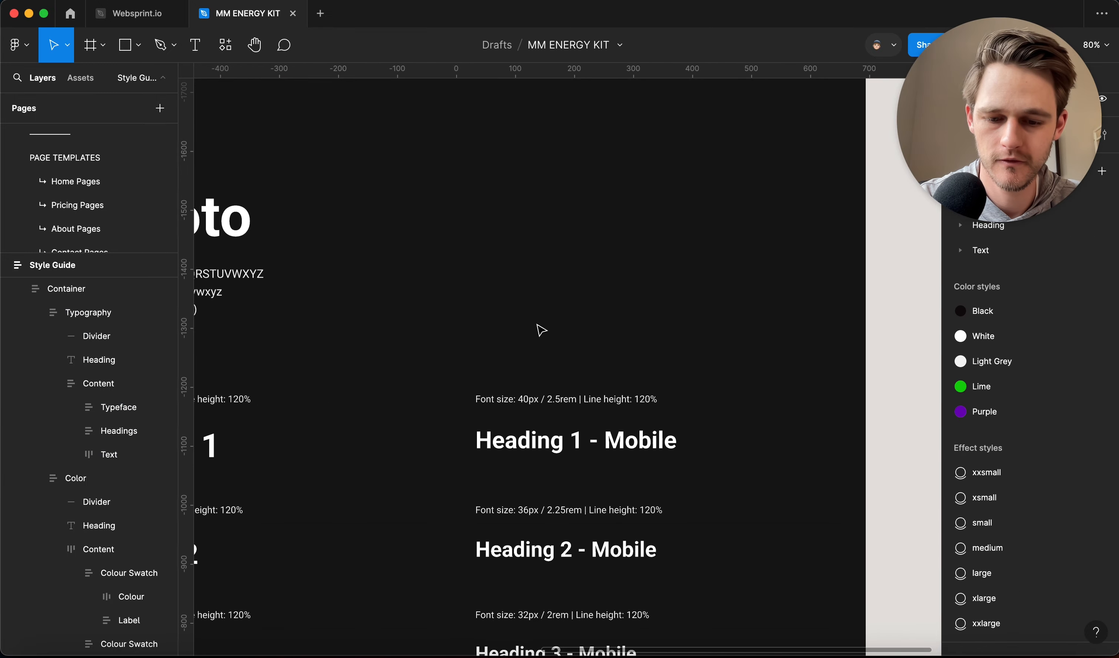
key("super+y")
scroll(541, 330, "down", 5)
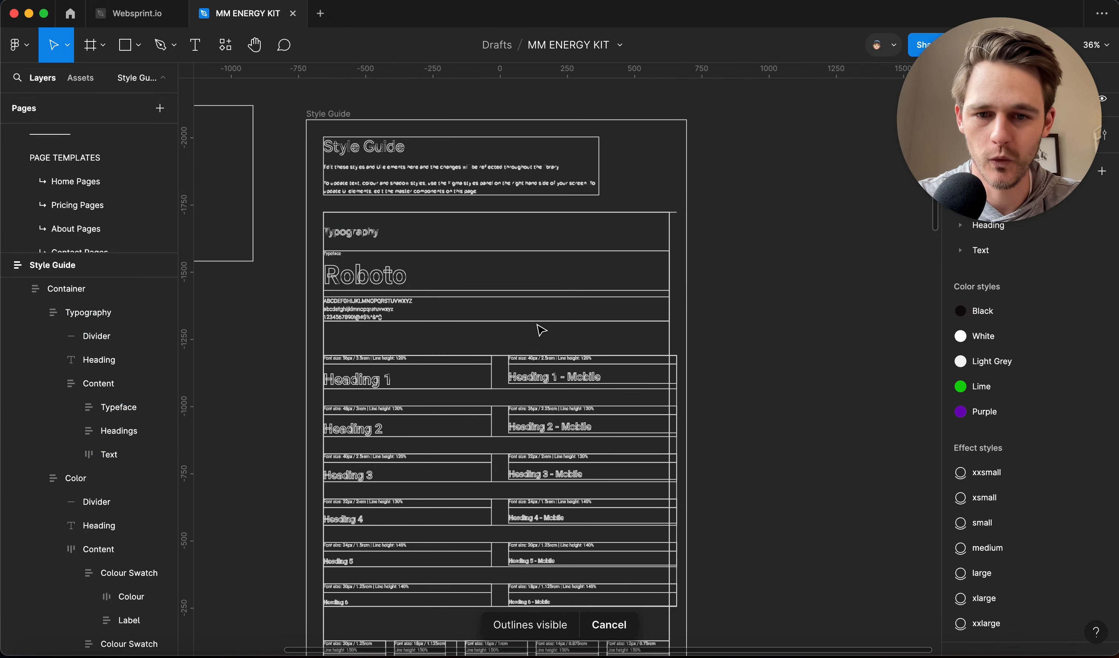
scroll(494, 384, "up", 5)
scroll(494, 383, "down", 3)
scroll(494, 384, "up", 1)
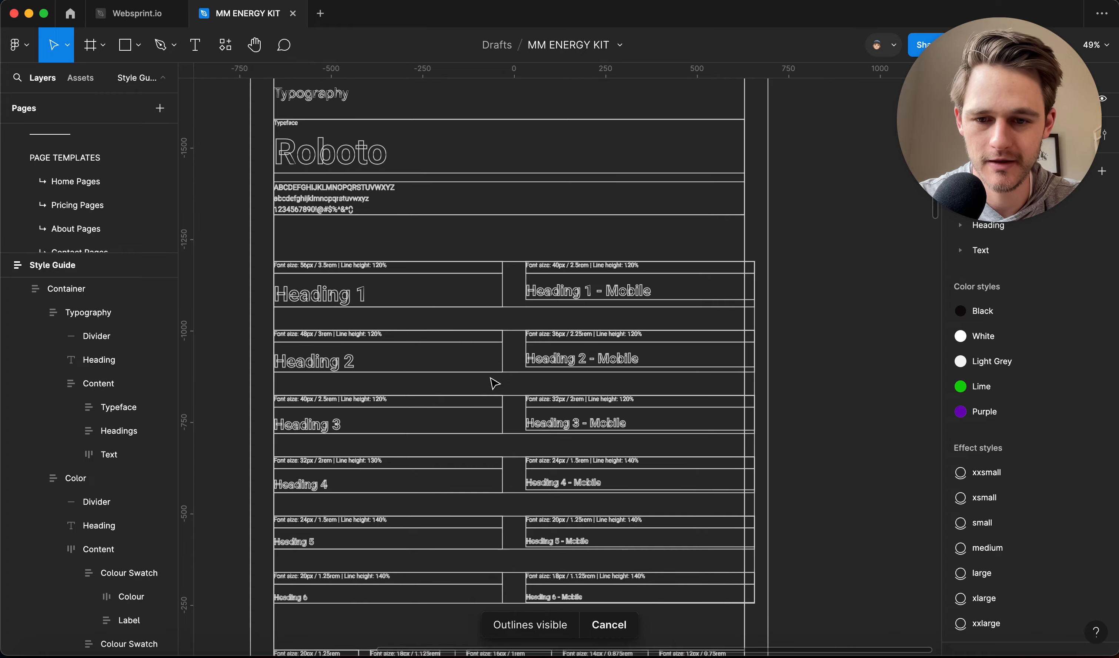
scroll(494, 384, "down", 3)
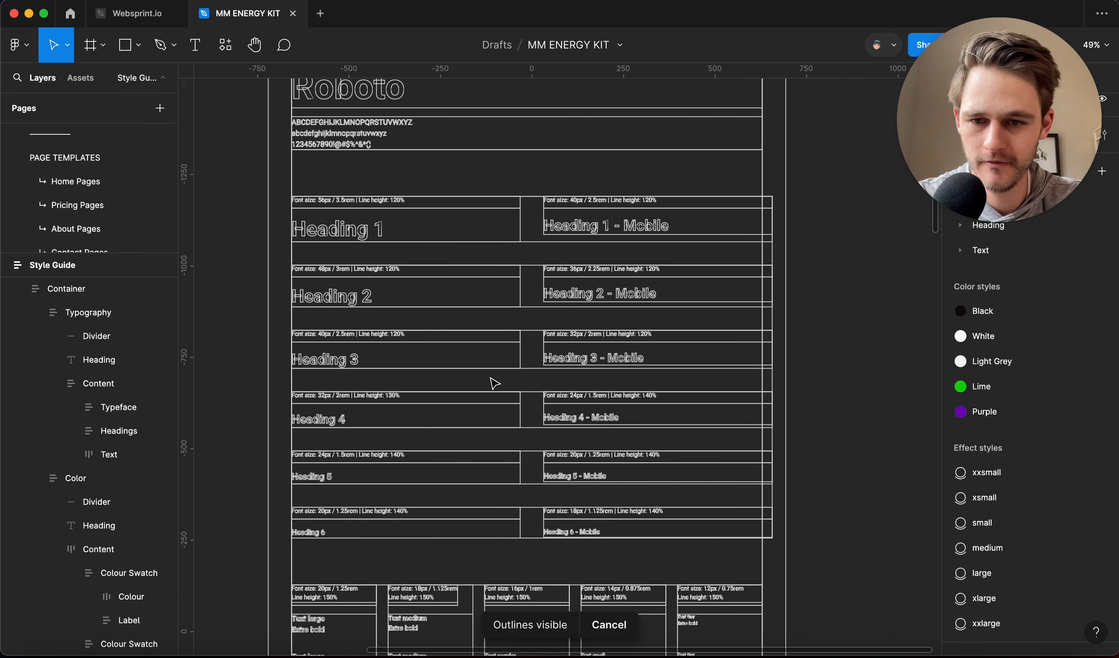
key("super+y")
key("super+y")
key("super+y")
key("super+y")
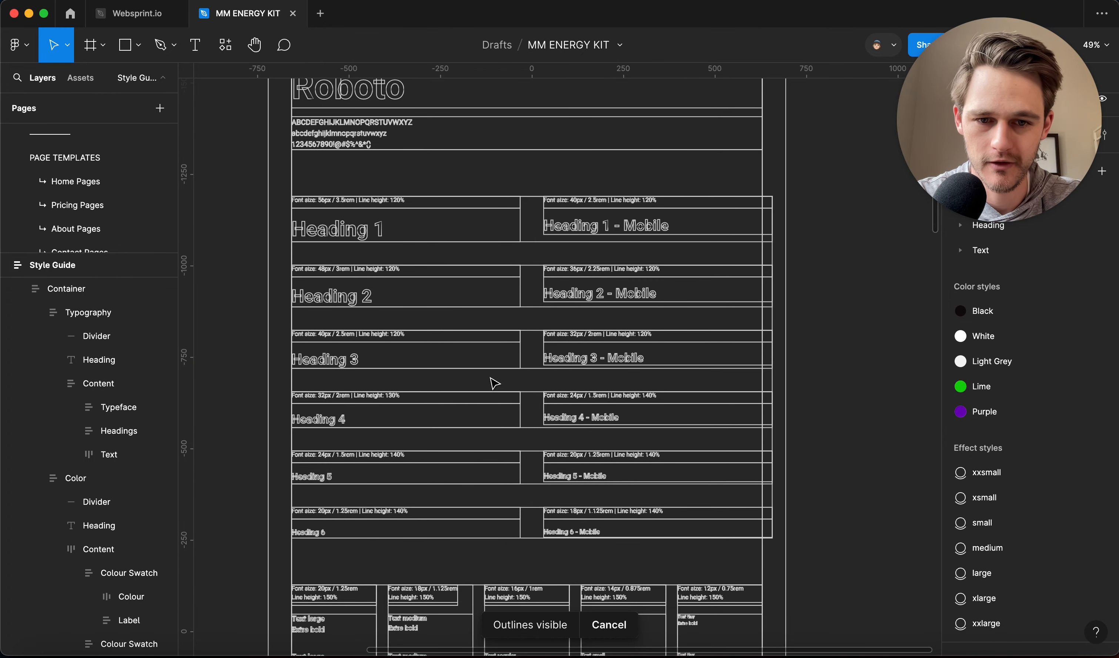
key("super+y")
Hide the interface and examine the recolored headings and font-size labels on the dark background.
scroll(385, 246, "up", 5)
key("f")
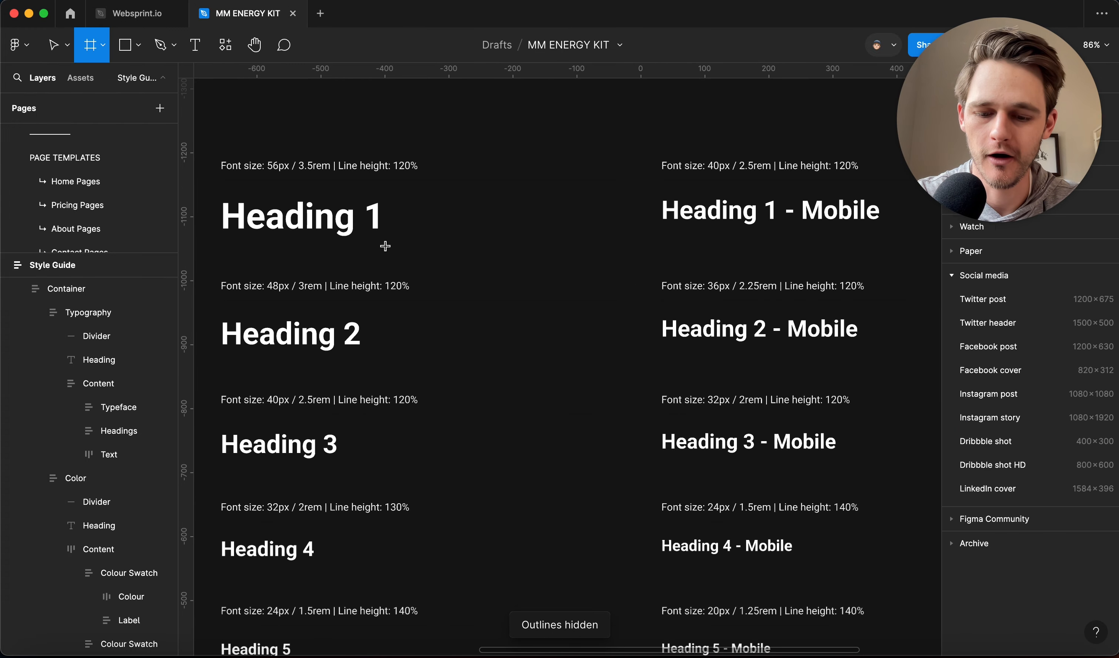
key("super+backslash")
scroll(493, 288, "up", 3)
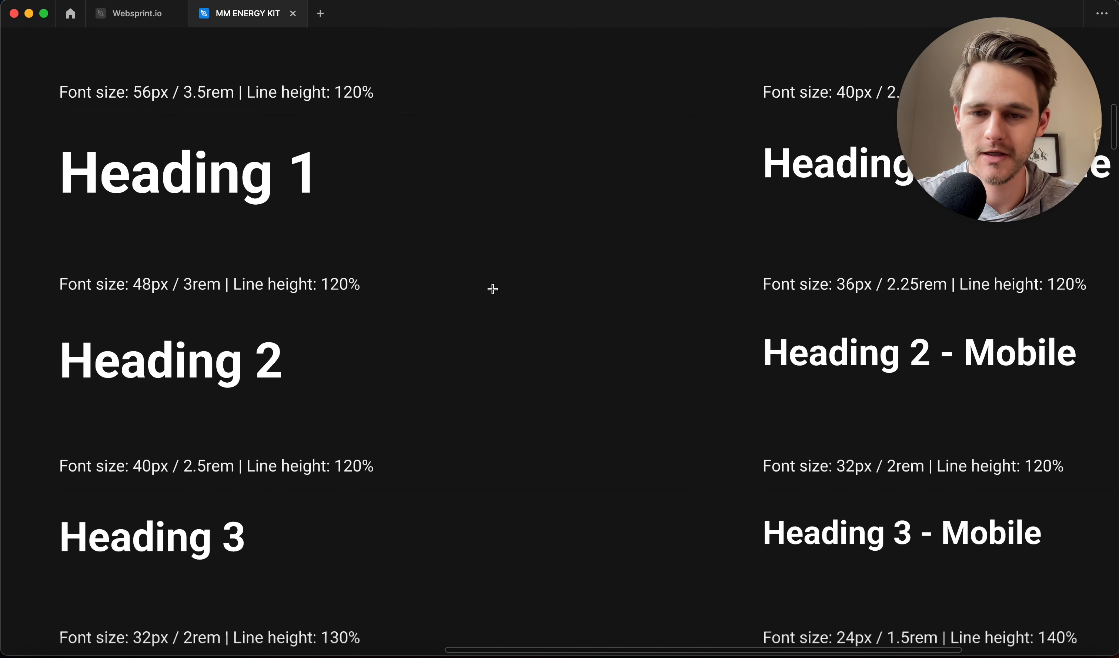
key("F2")
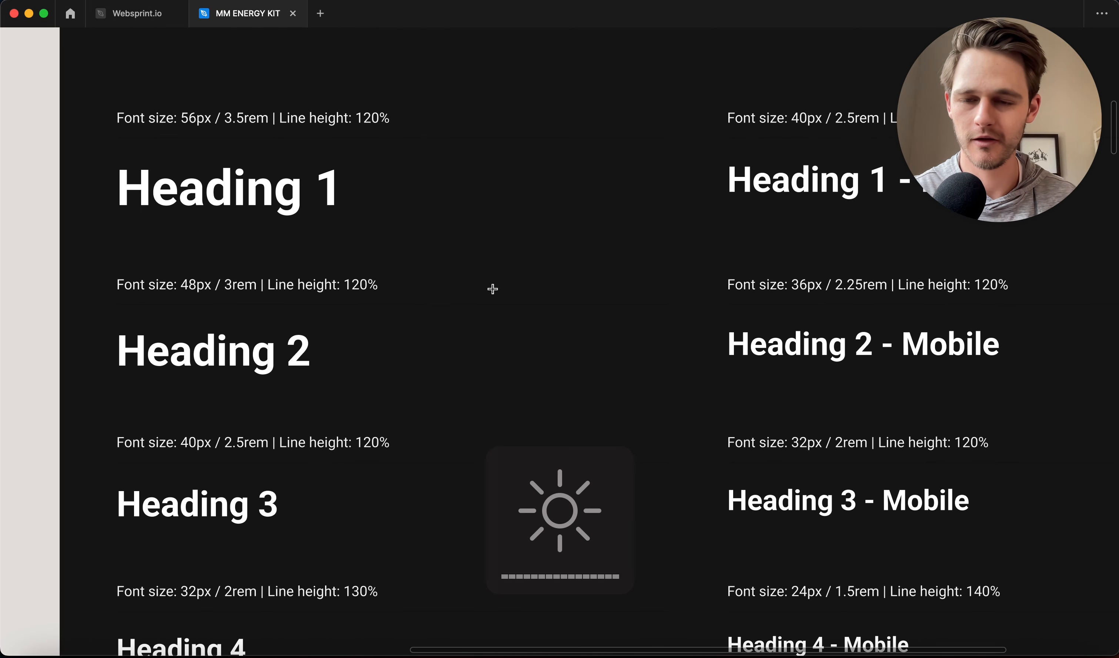
Examine the recolored typeface sample and the desktop and mobile headings up close with the interface hidden.
scroll(345, 285, "up", 5)
scroll(345, 284, "down", 5)
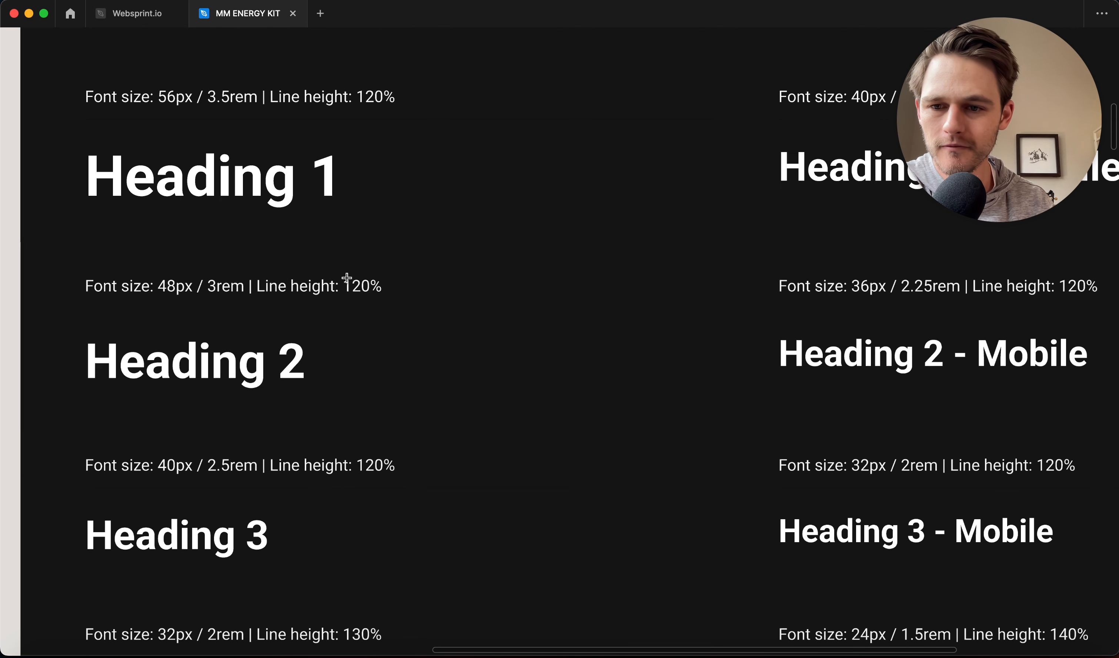
scroll(347, 280, "up", 2)
scroll(497, 353, "down", 3)
scroll(497, 352, "up", 3)
scroll(383, 318, "up", 3)
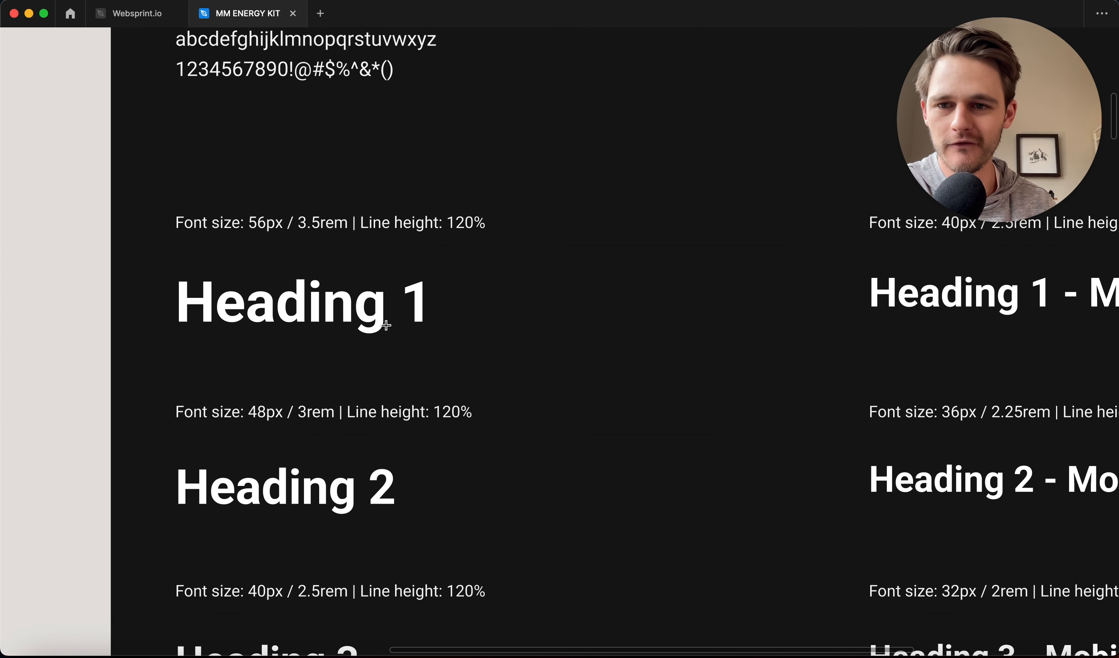
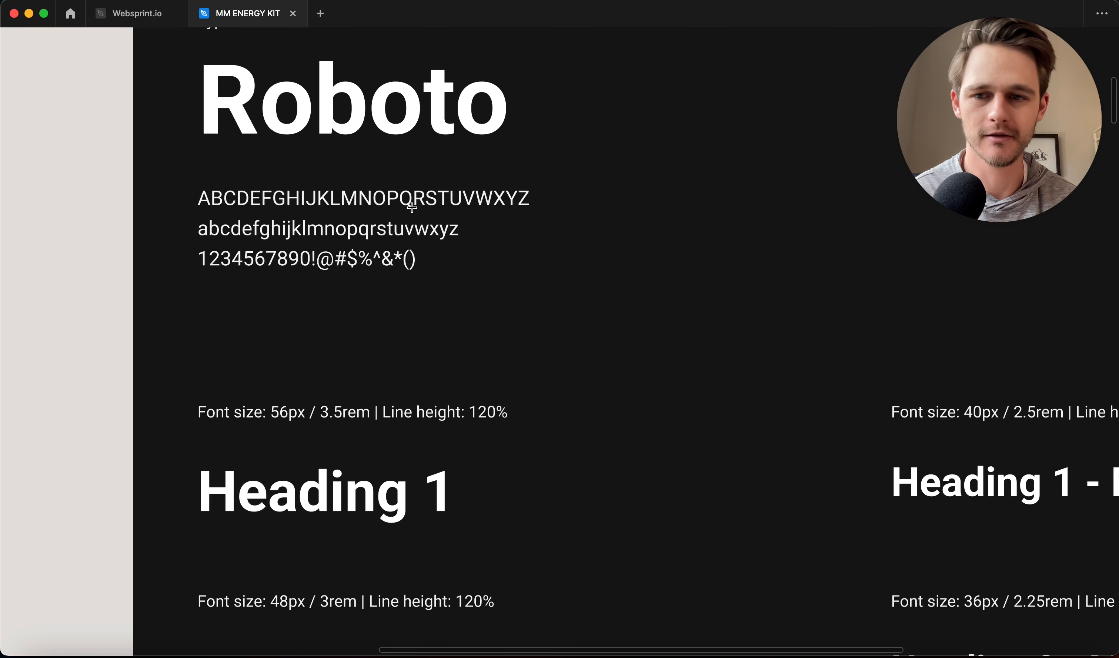
scroll(411, 209, "down", 5)
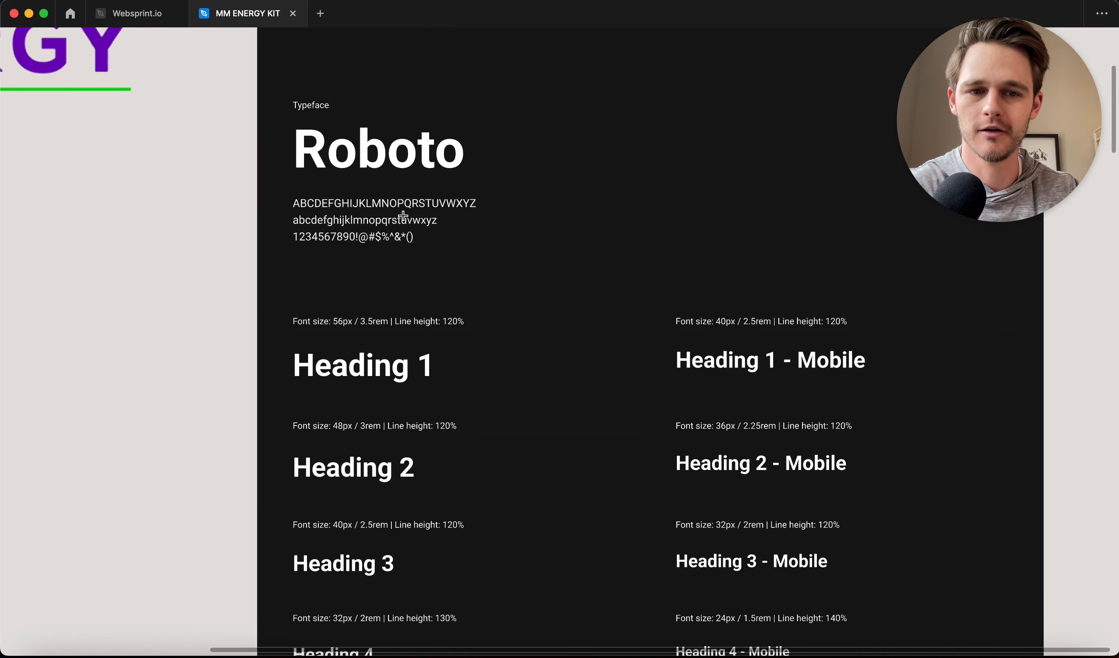
scroll(515, 240, "down", 3)
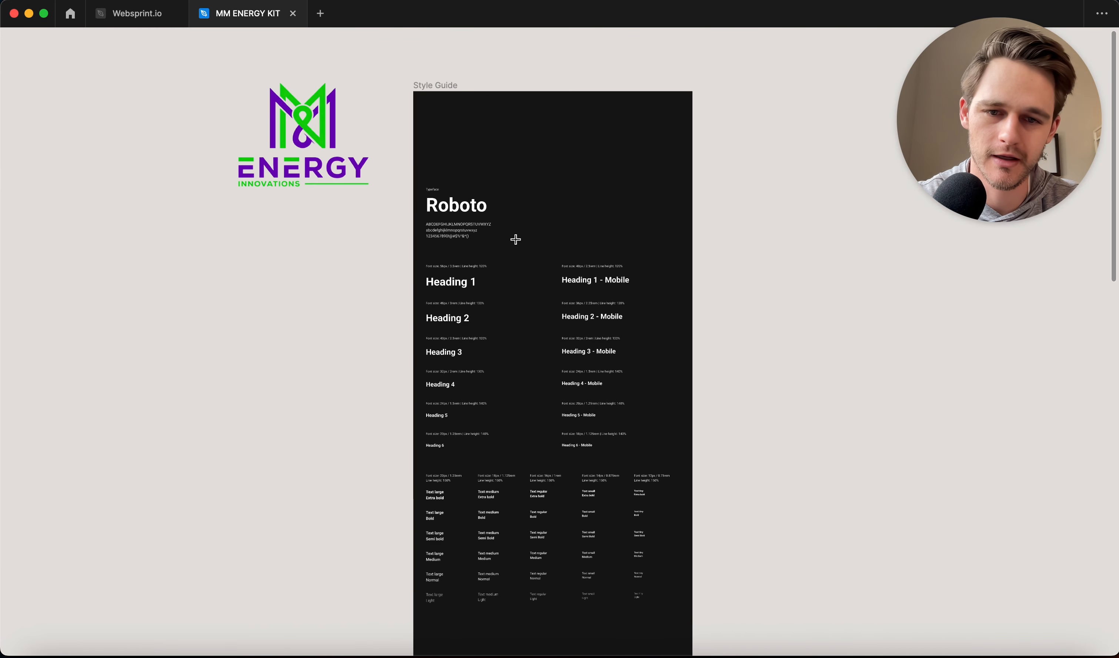
Review the text weight samples, color swatches and elevation cards on the dark background, toggling outlines on and off.
scroll(515, 240, "down", 10)
scroll(531, 311, "up", 5)
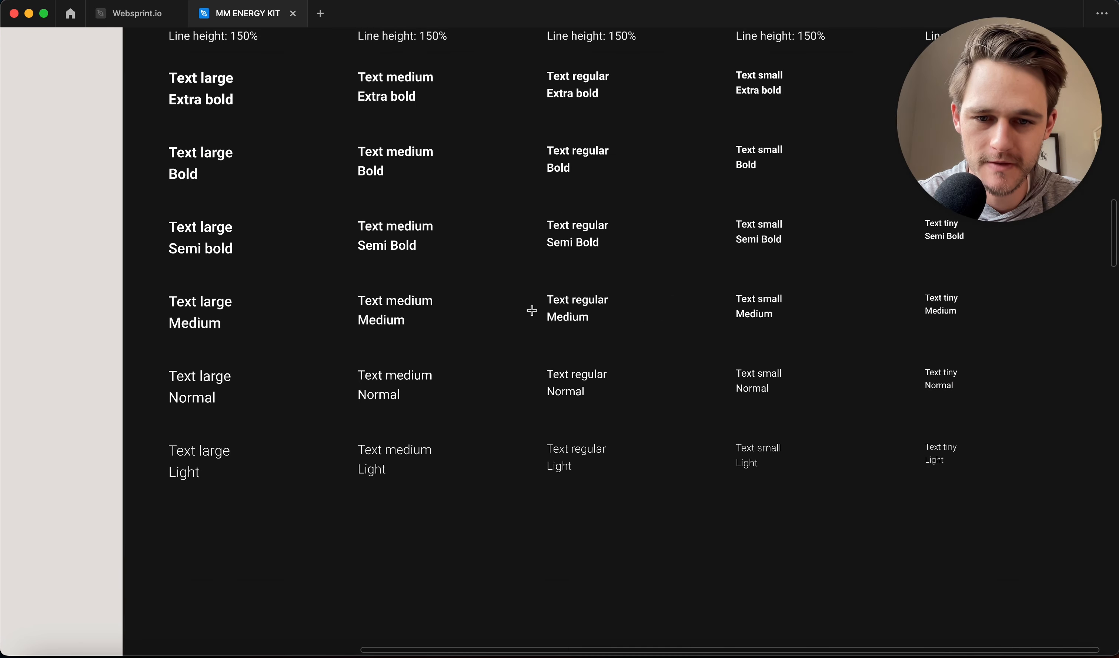
scroll(530, 307, "down", 3)
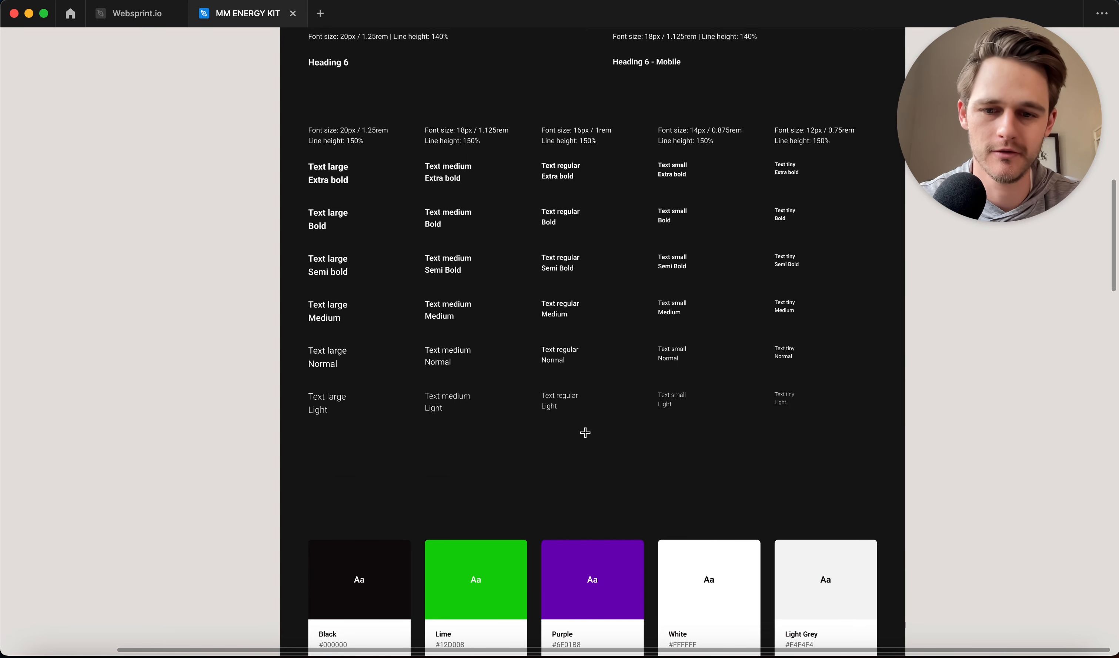
scroll(585, 433, "down", 8)
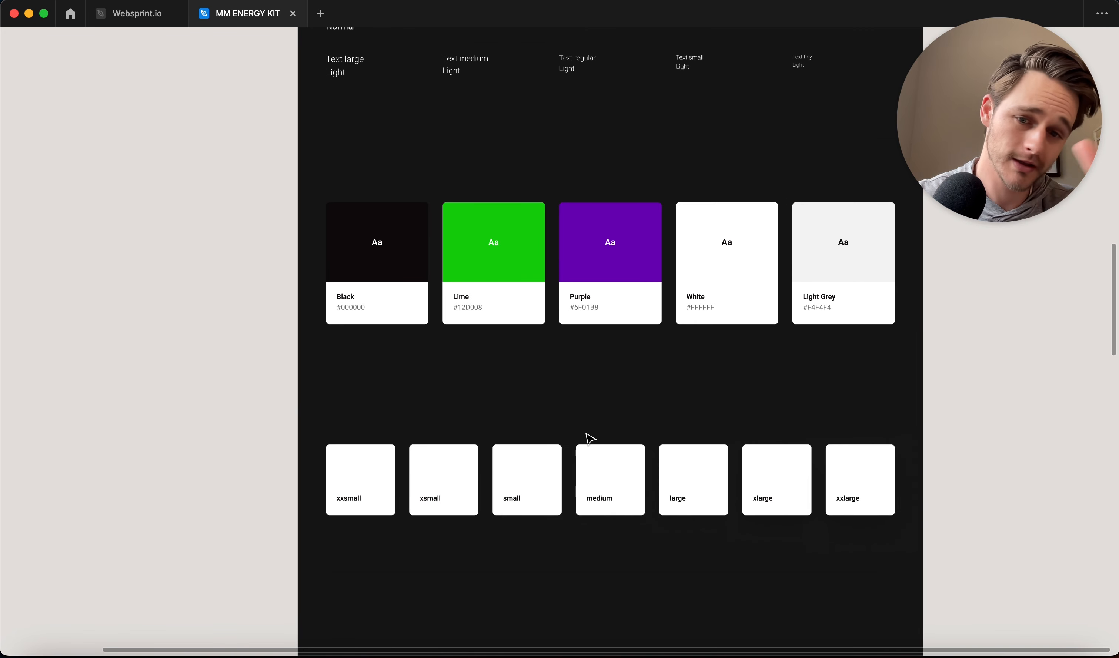
key("shift+o")
key("shift+o")
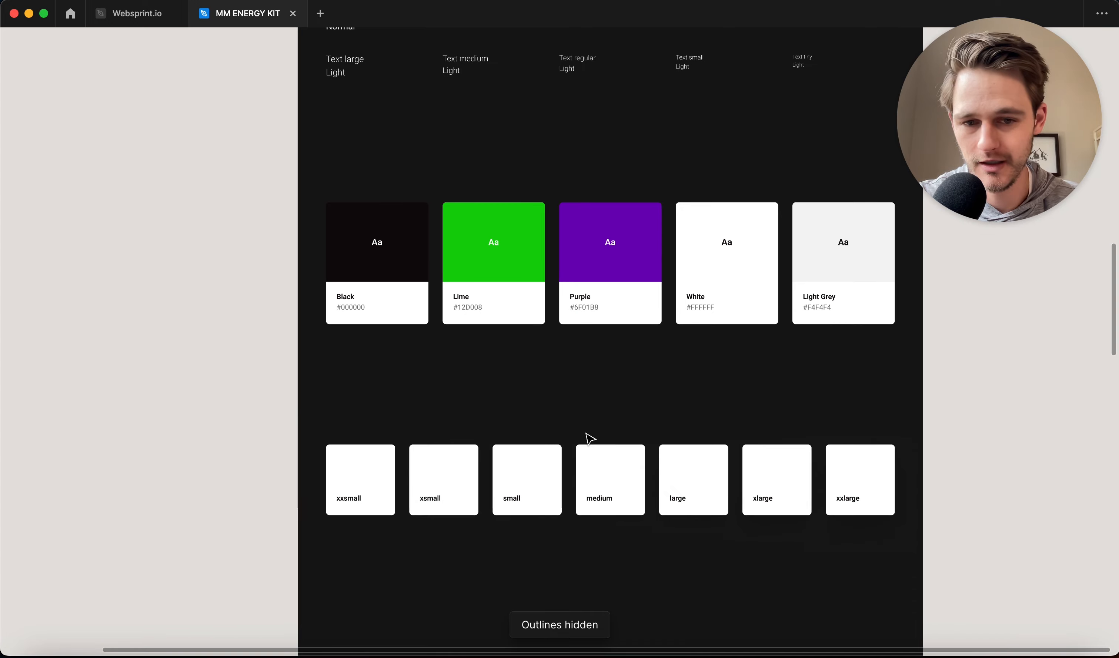
Set the drop shadow of the xxsmall card's effect style to color FFFFFF at 5% opacity.
left_click(375, 470)
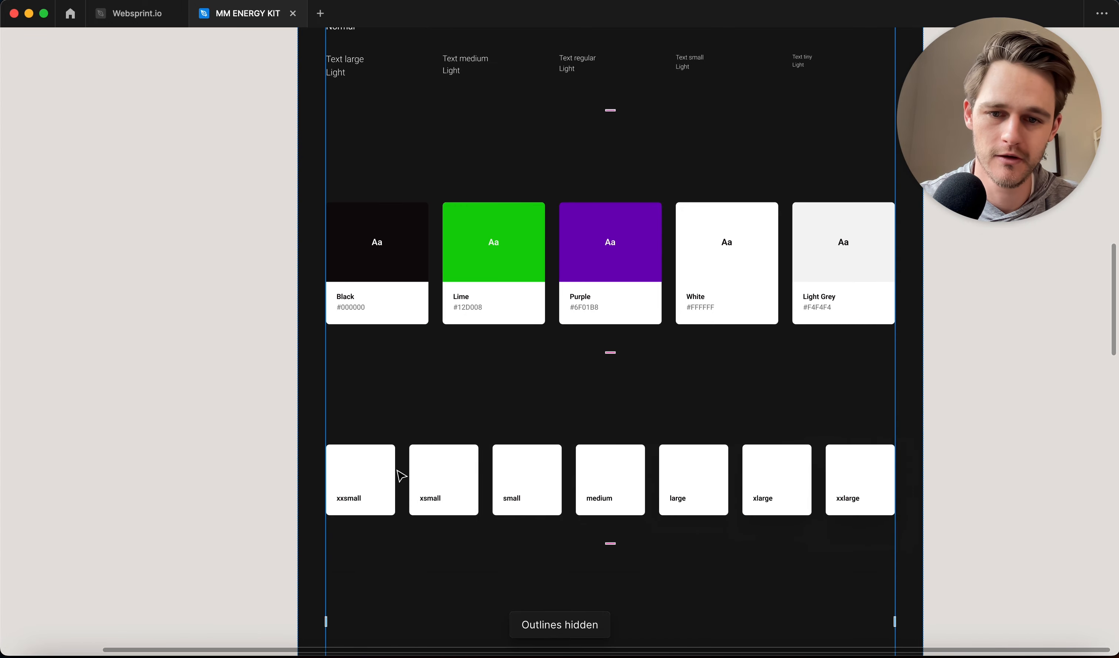
key("super+backslash")
left_click(366, 483)
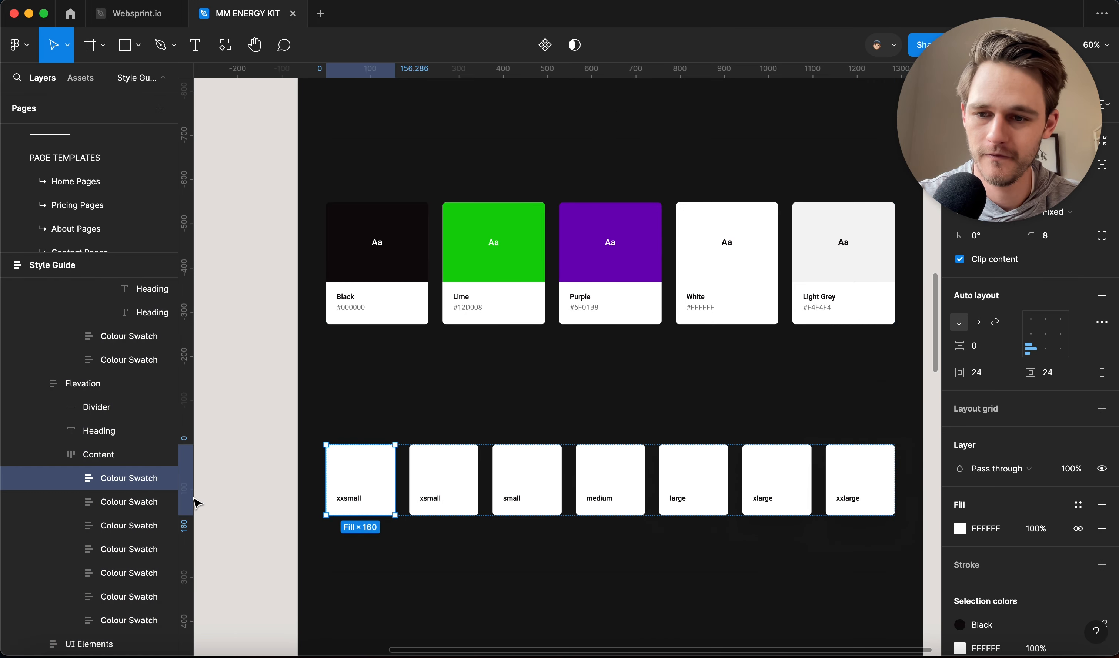
scroll(994, 565, "down", 3)
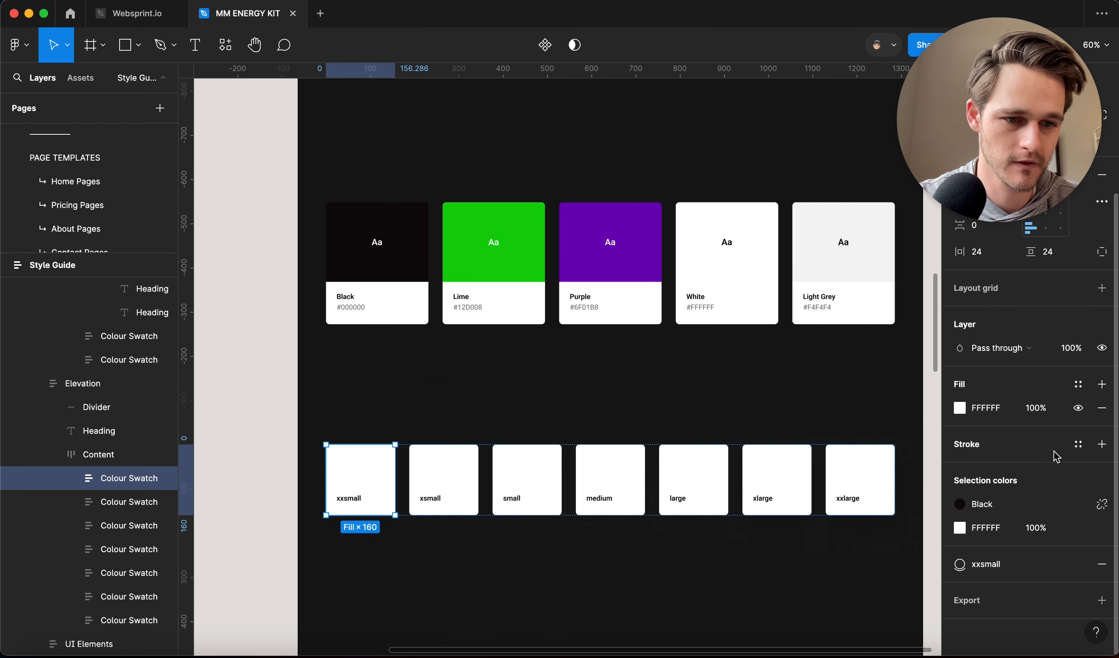
left_click(958, 566)
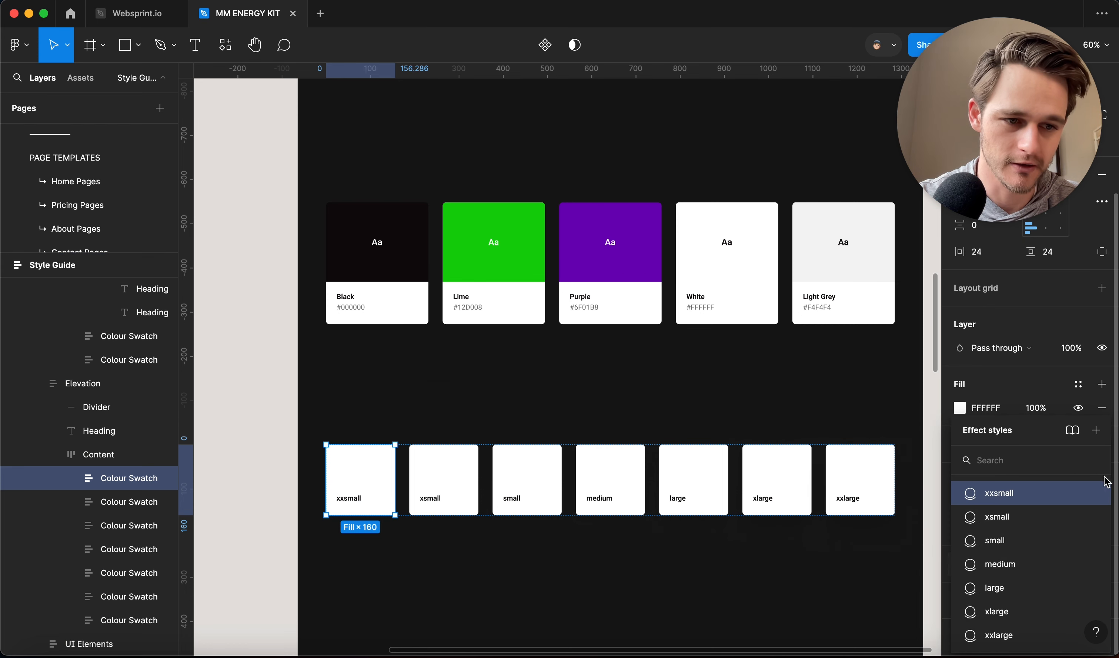
left_click(1096, 497)
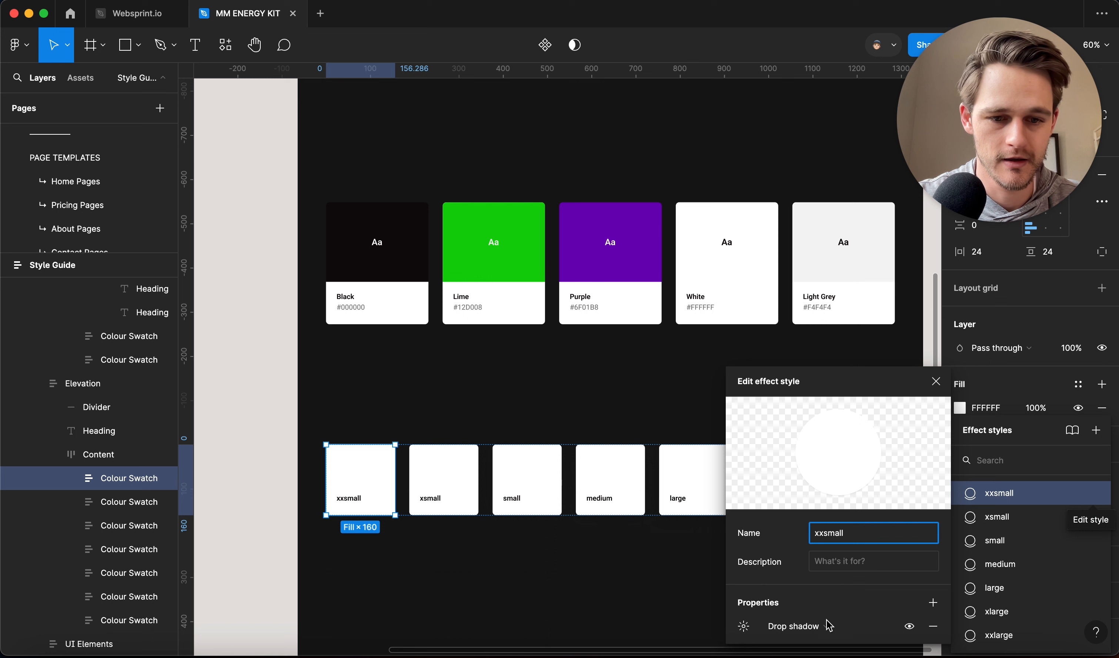
left_click(744, 627)
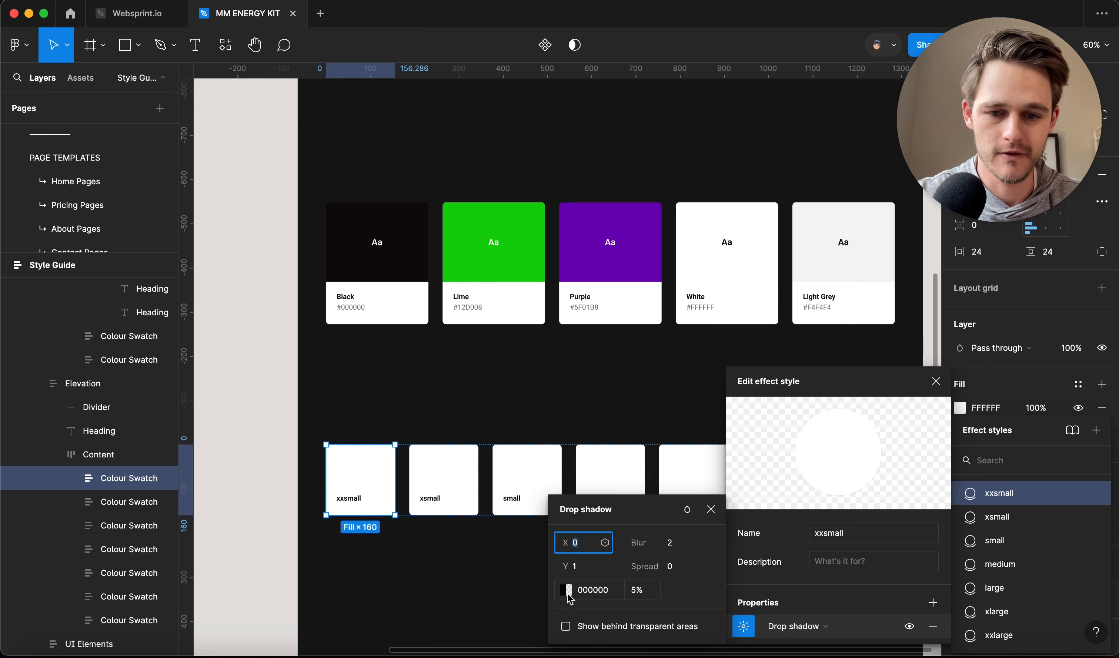
left_click(567, 591)
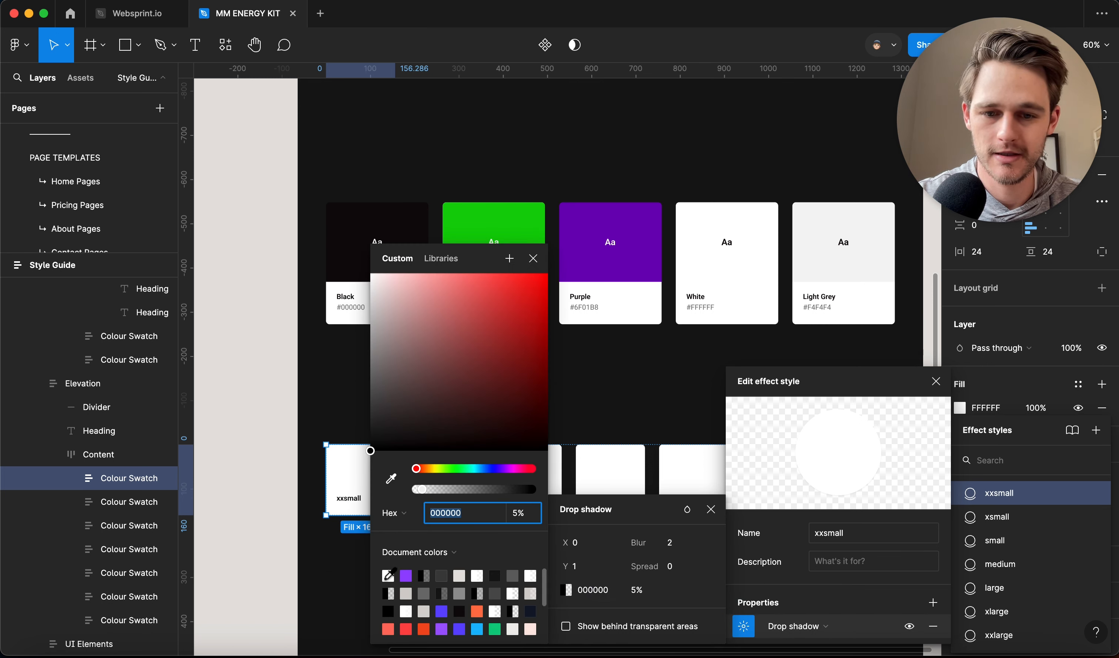
left_click(388, 576)
left_click(641, 591)
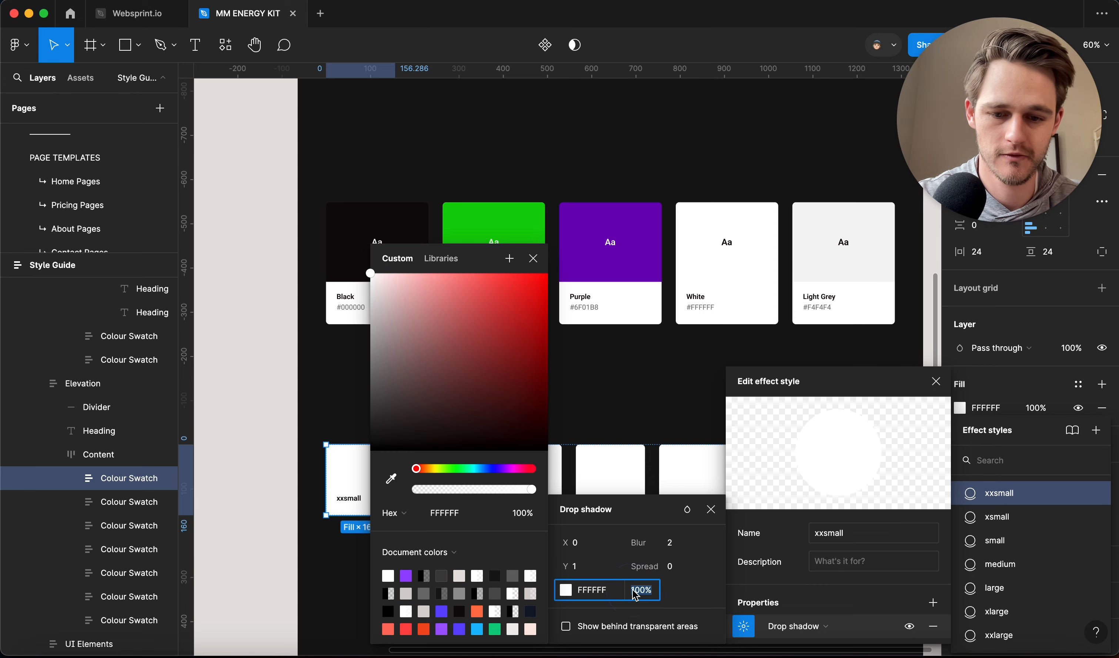
type("5")
key("Return")
left_click(534, 259)
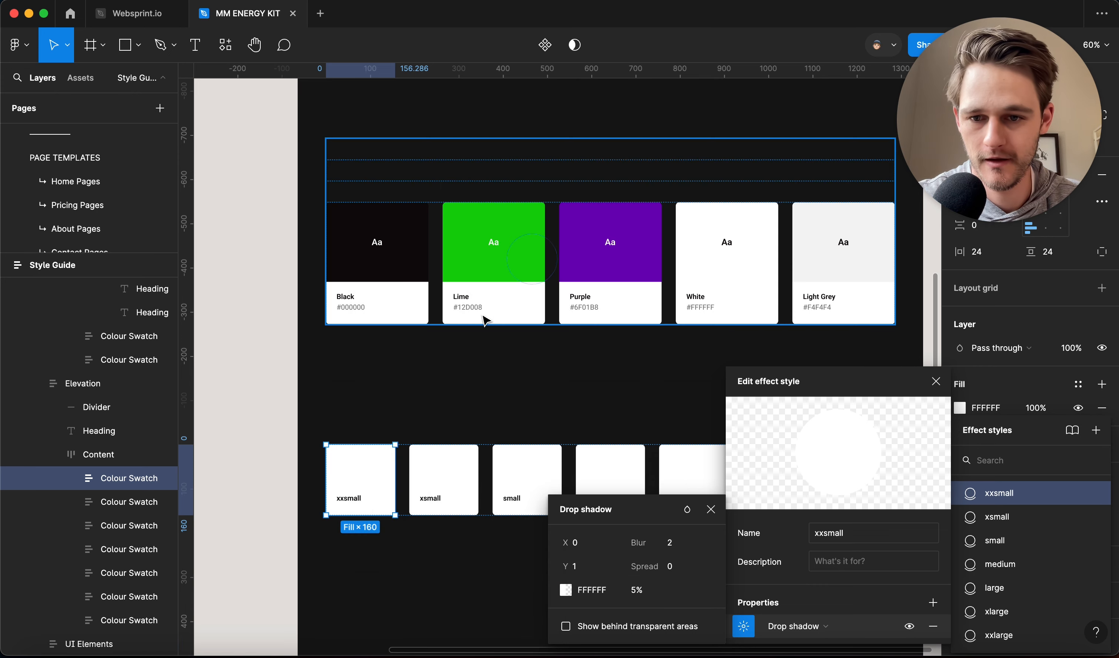
left_click(218, 325)
scroll(379, 470, "up", 10)
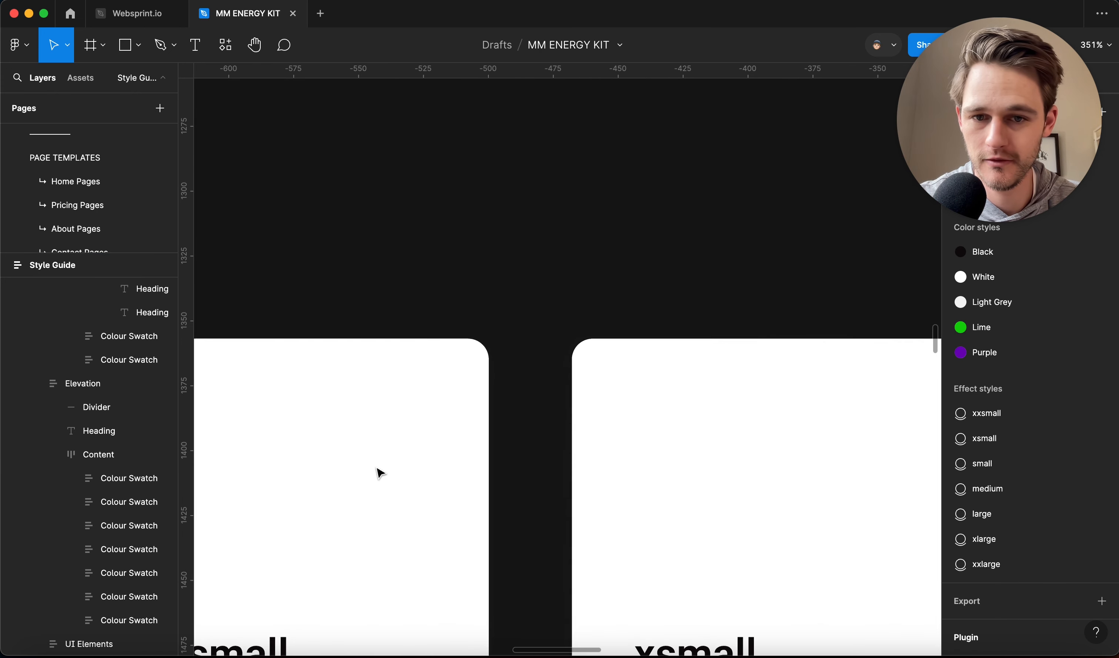
Change the xxlarge effect style's drop shadow to color FFFFFF at 14% opacity and view the card without the interface.
scroll(382, 471, "down", 10)
scroll(388, 474, "down", 2)
left_click(781, 480)
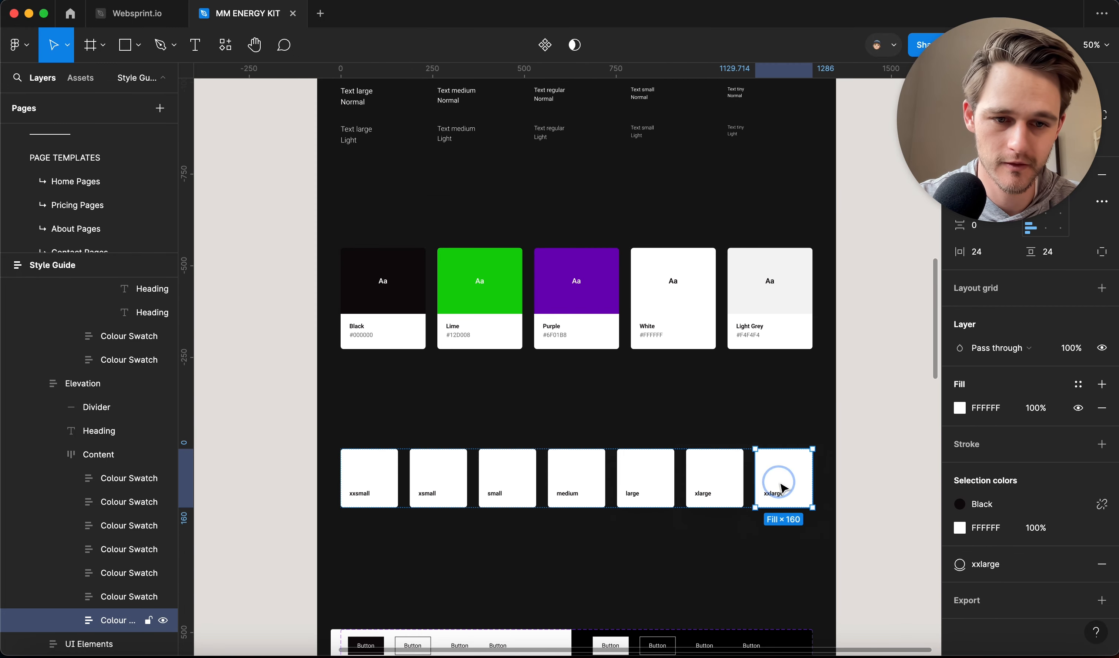
left_click(966, 563)
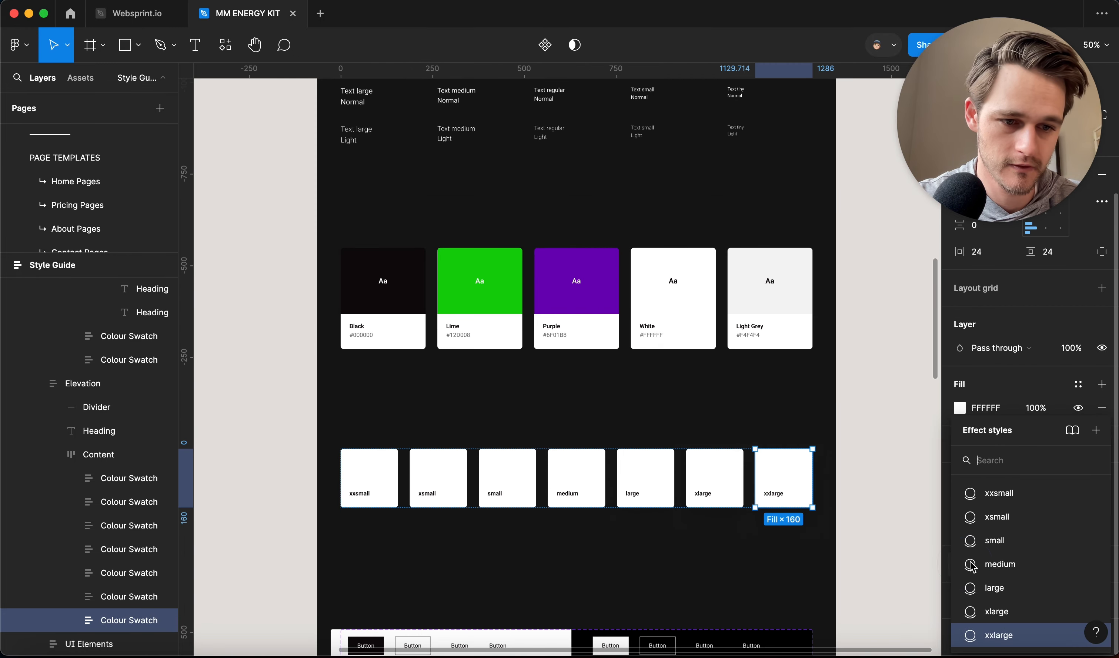
left_click(1099, 636)
left_click(744, 628)
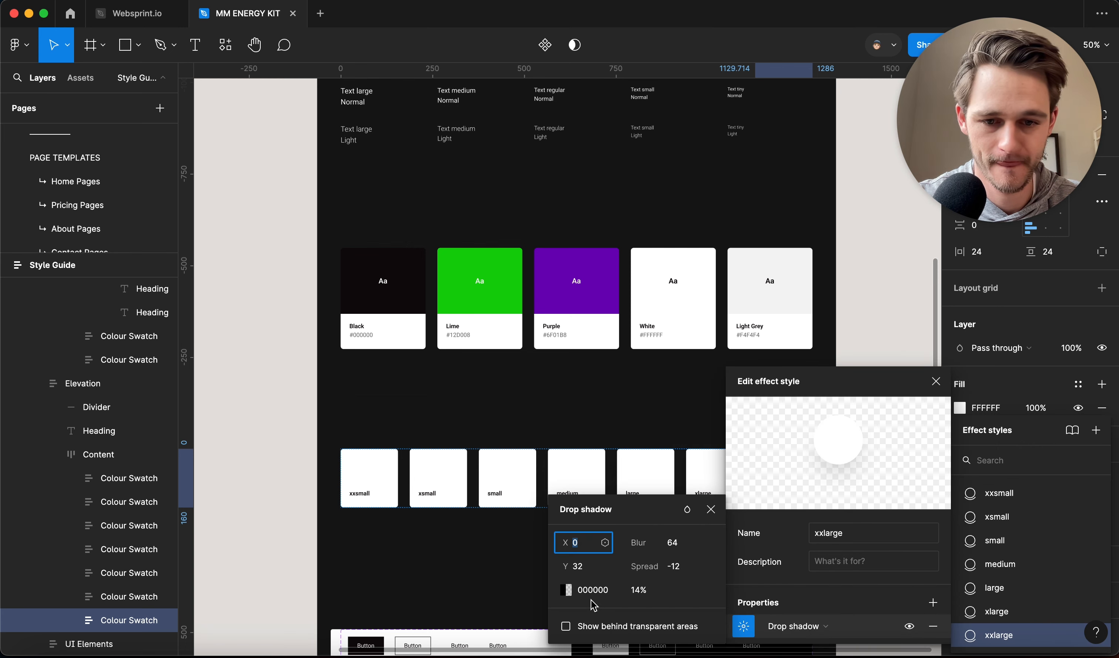
left_click(566, 591)
left_click(387, 576)
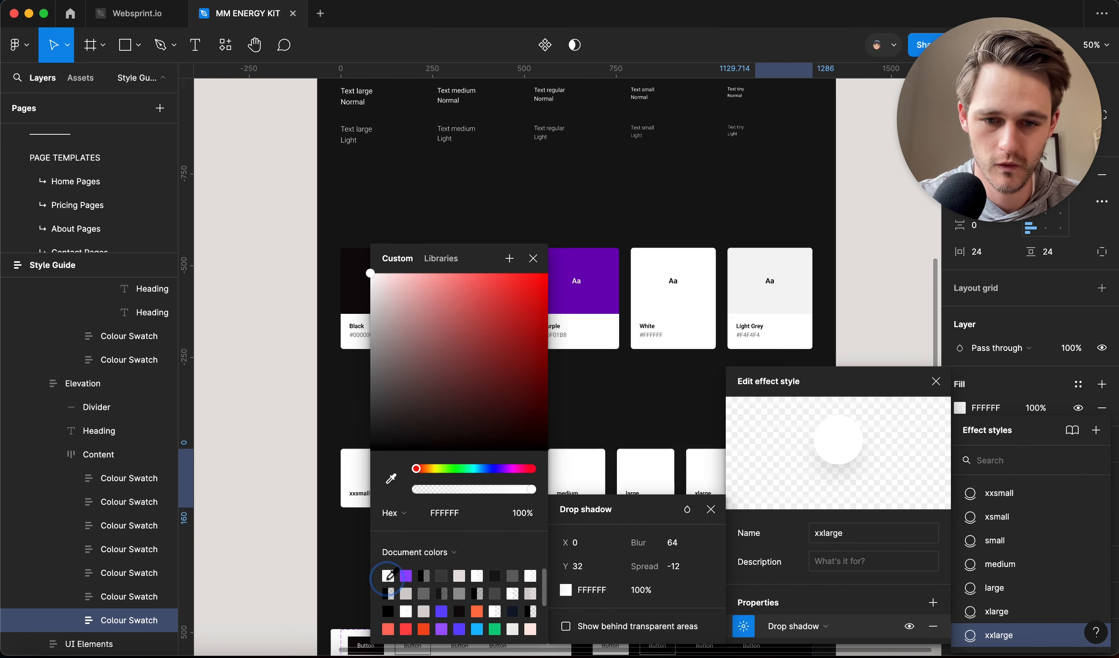
left_click(644, 591)
type("10")
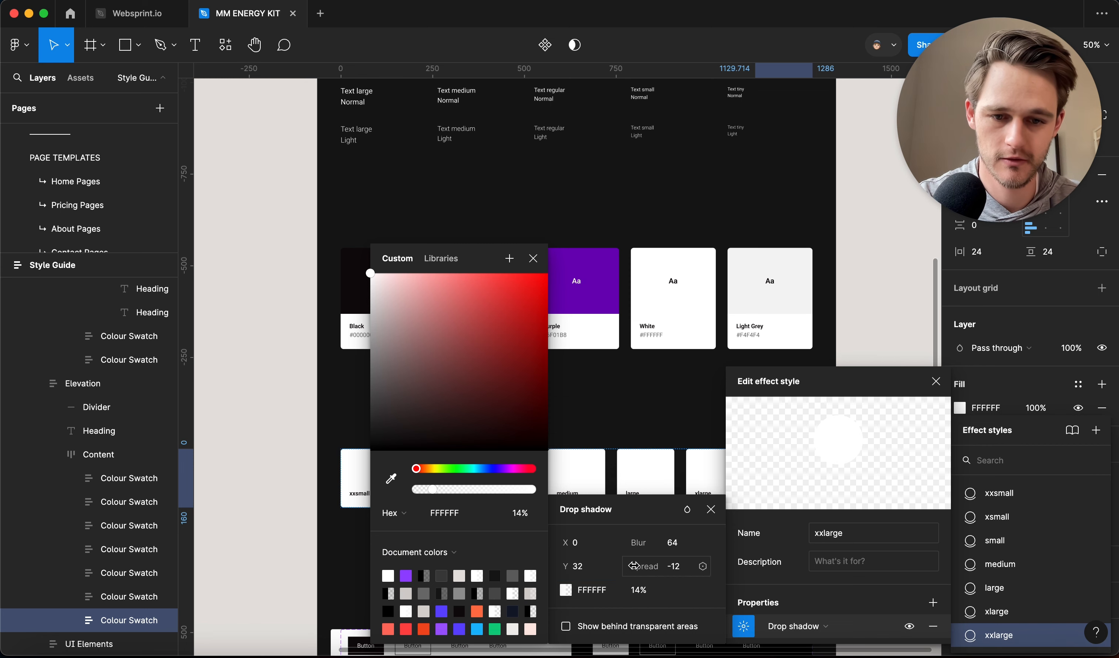
key("Escape")
left_click(877, 298)
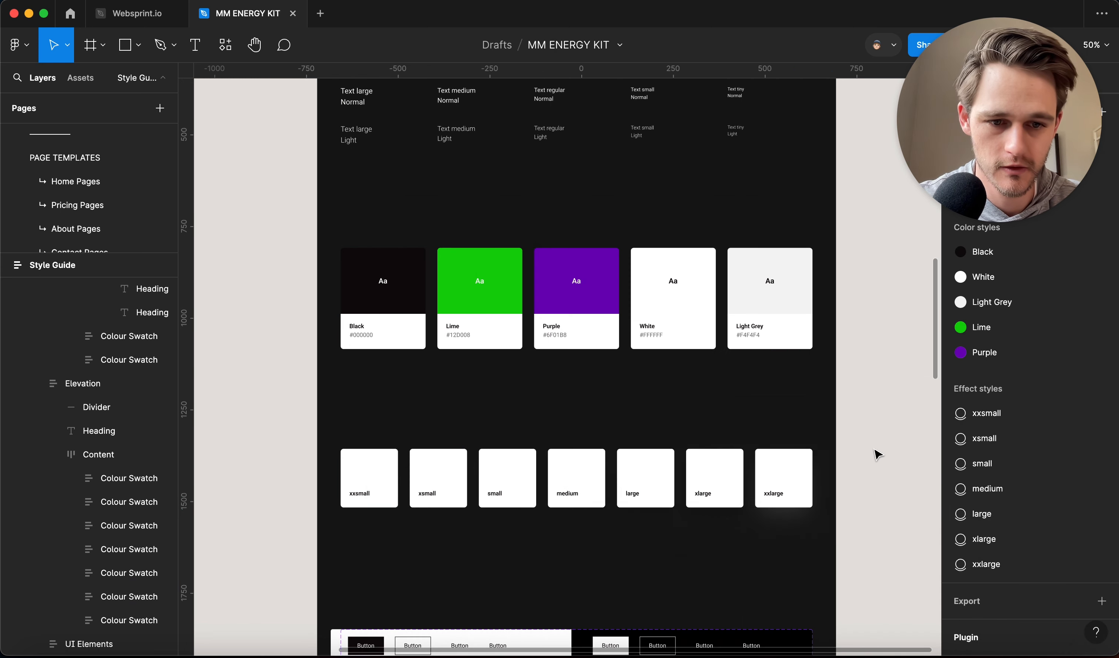
scroll(812, 488, "up", 2)
key("super+backslash")
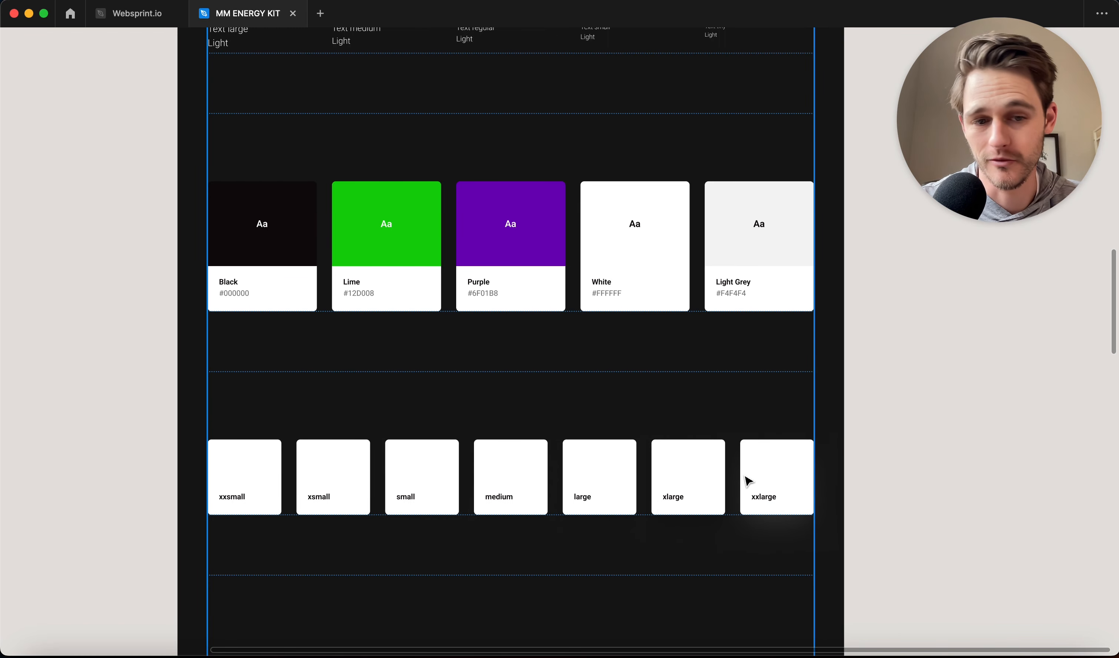
Change the xlarge effect style's drop shadow color to FFFFFF at 18% opacity.
left_click(699, 467)
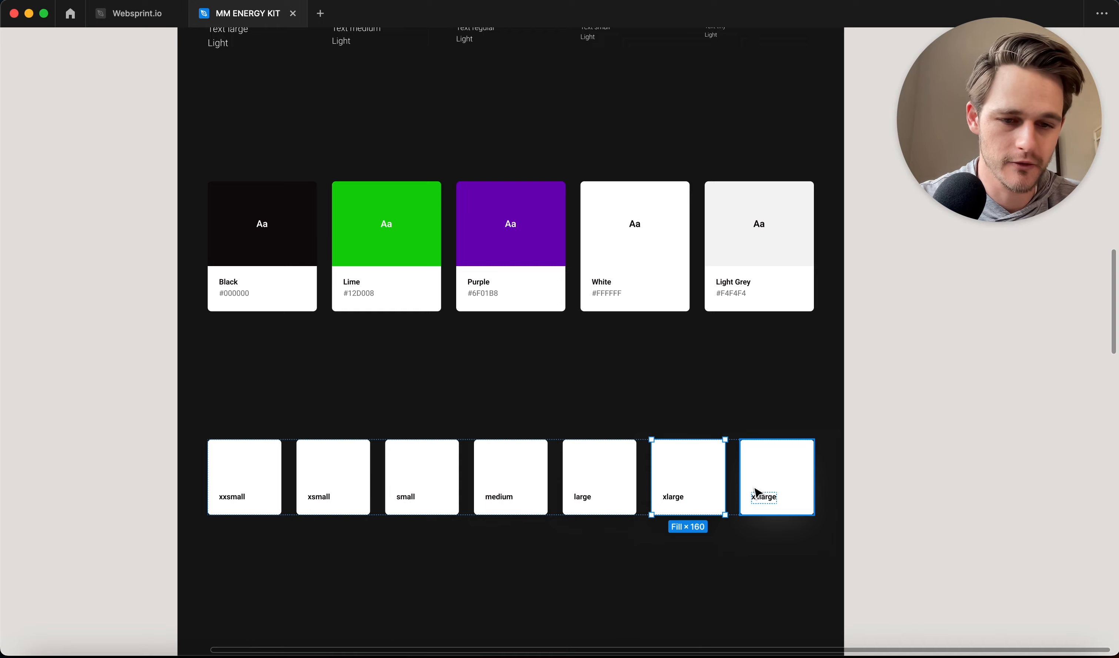
key("super+backslash")
left_click(961, 590)
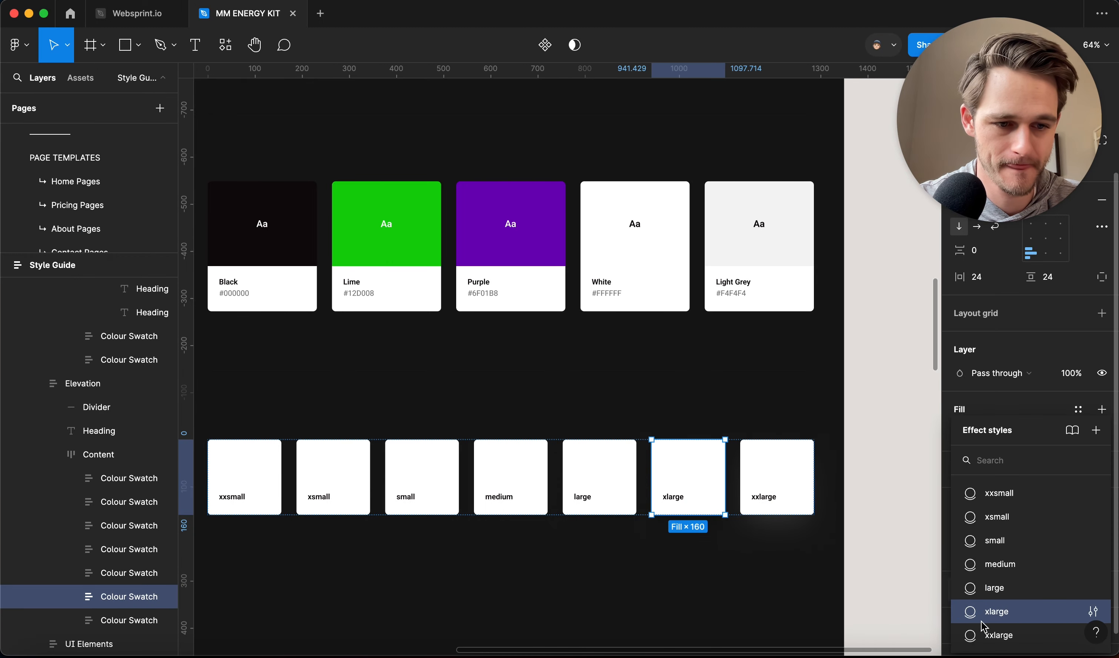
left_click(1092, 612)
left_click(745, 627)
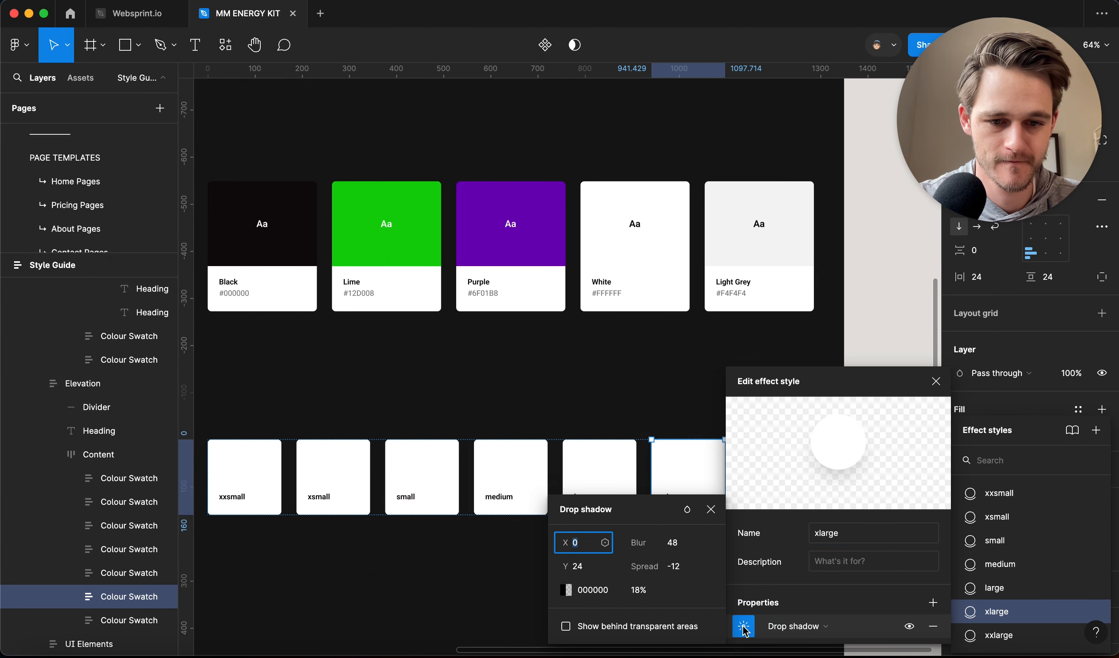
left_click(567, 591)
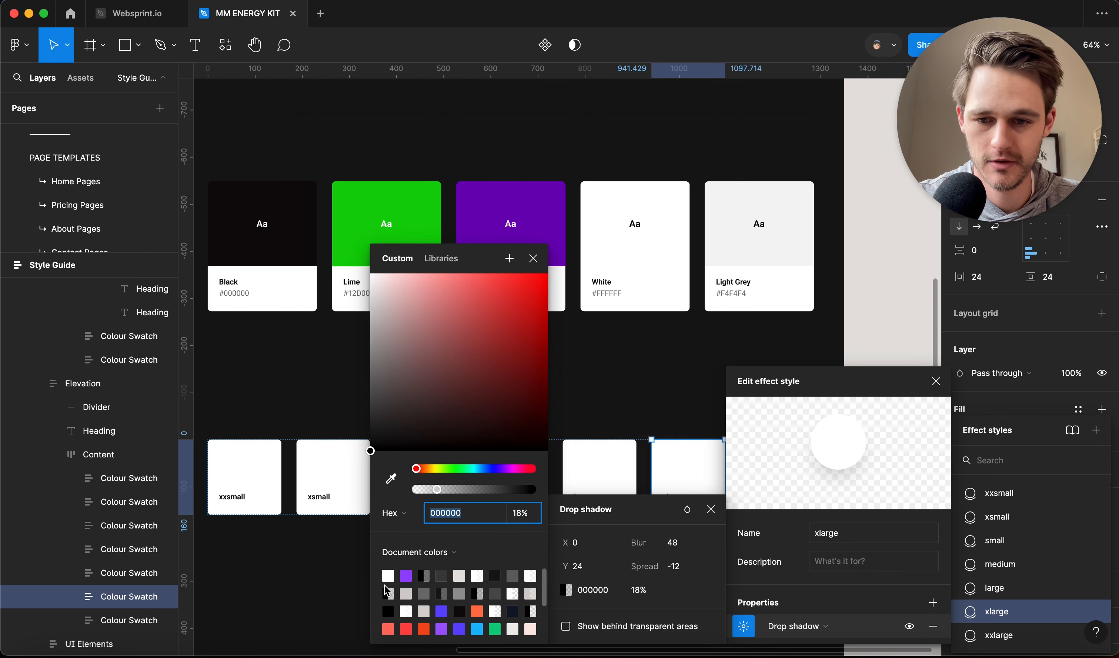
left_click(388, 576)
left_click(644, 590)
type("18")
key("Return")
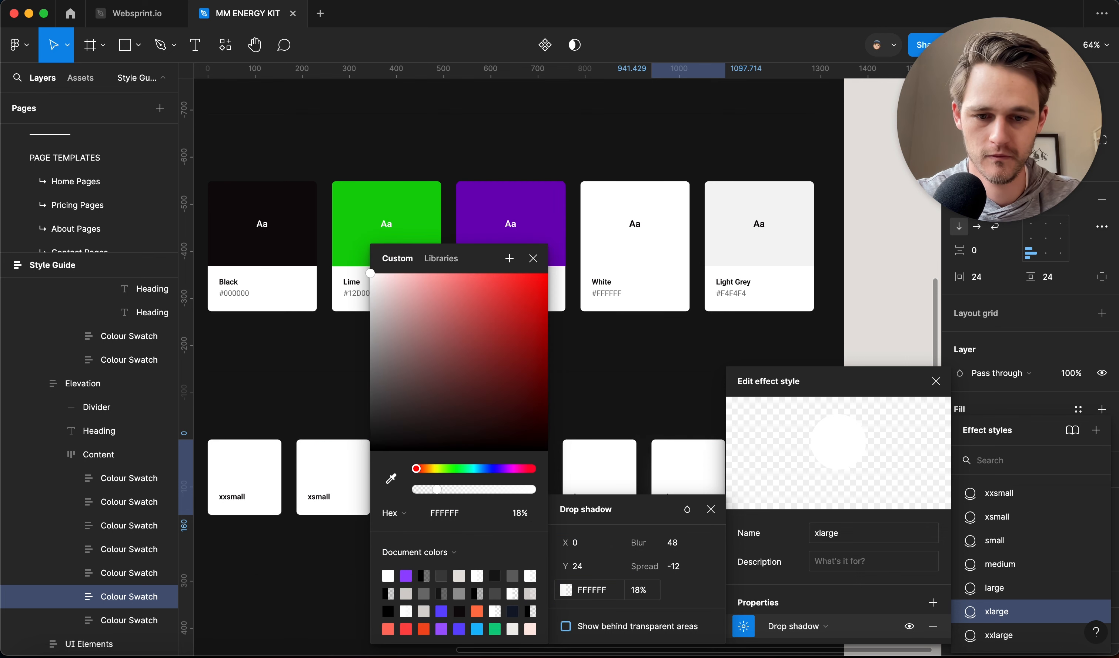
left_click(936, 381)
key("Escape")
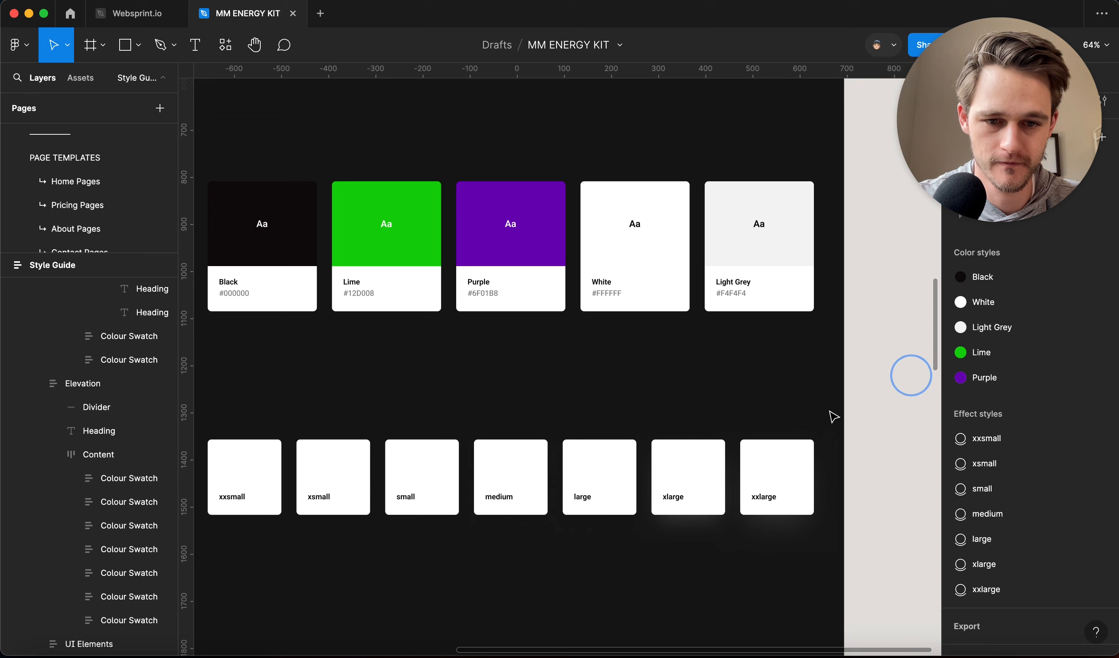
Set the first drop shadow of the large card's effect style to color FFFFFF at 8% opacity.
left_click(620, 465)
left_click(620, 466)
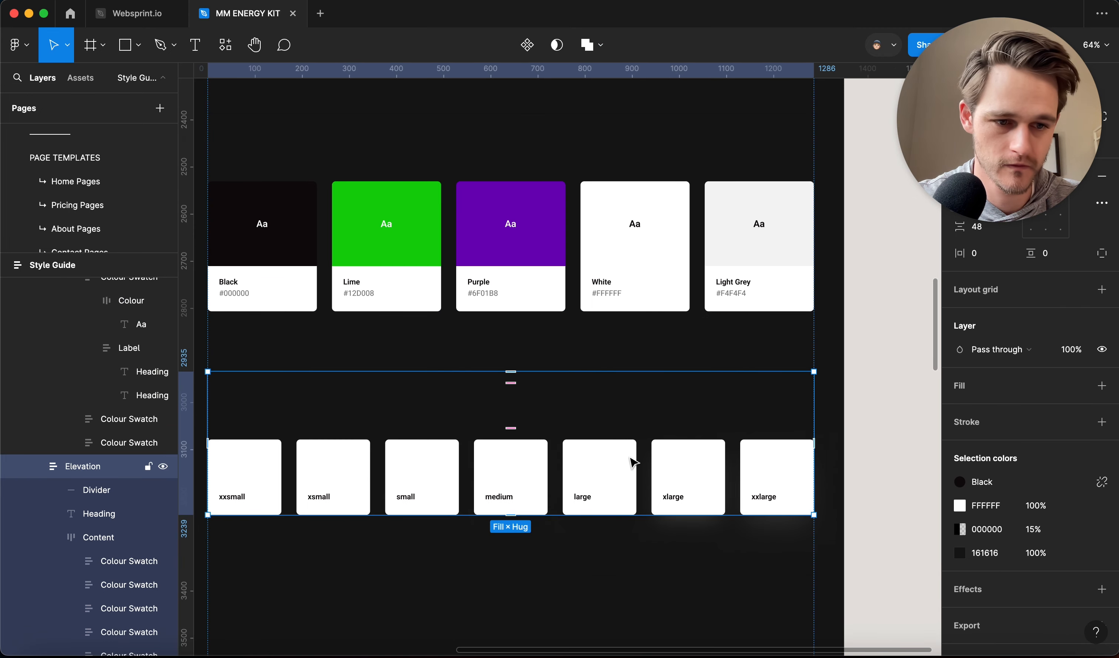
left_click(619, 453)
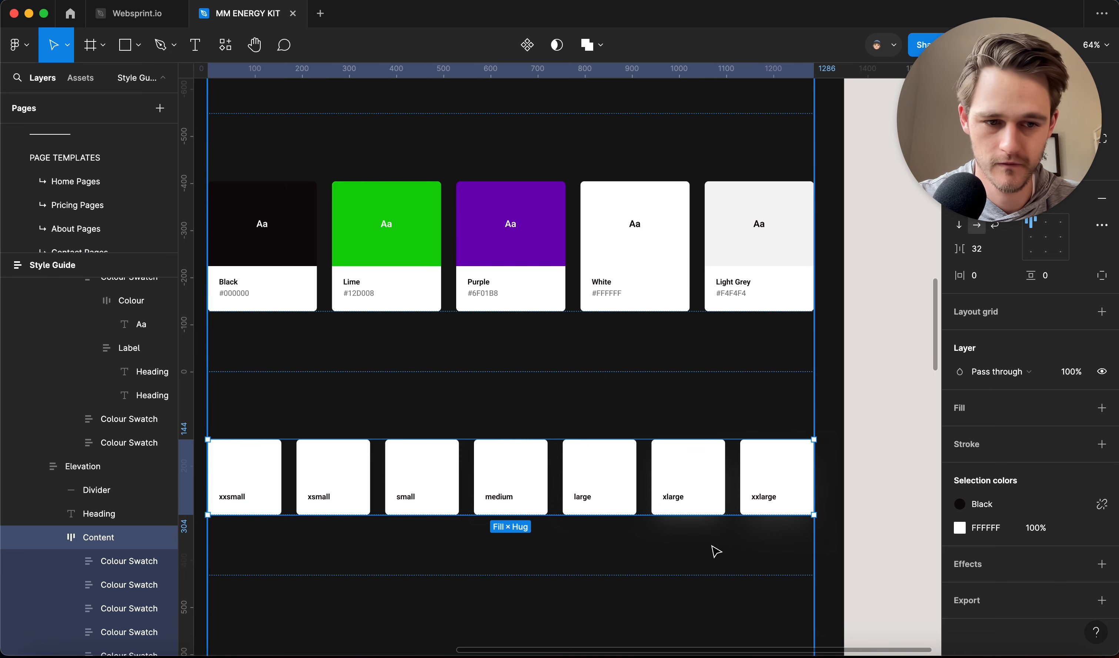
left_click(692, 480)
left_click(579, 493)
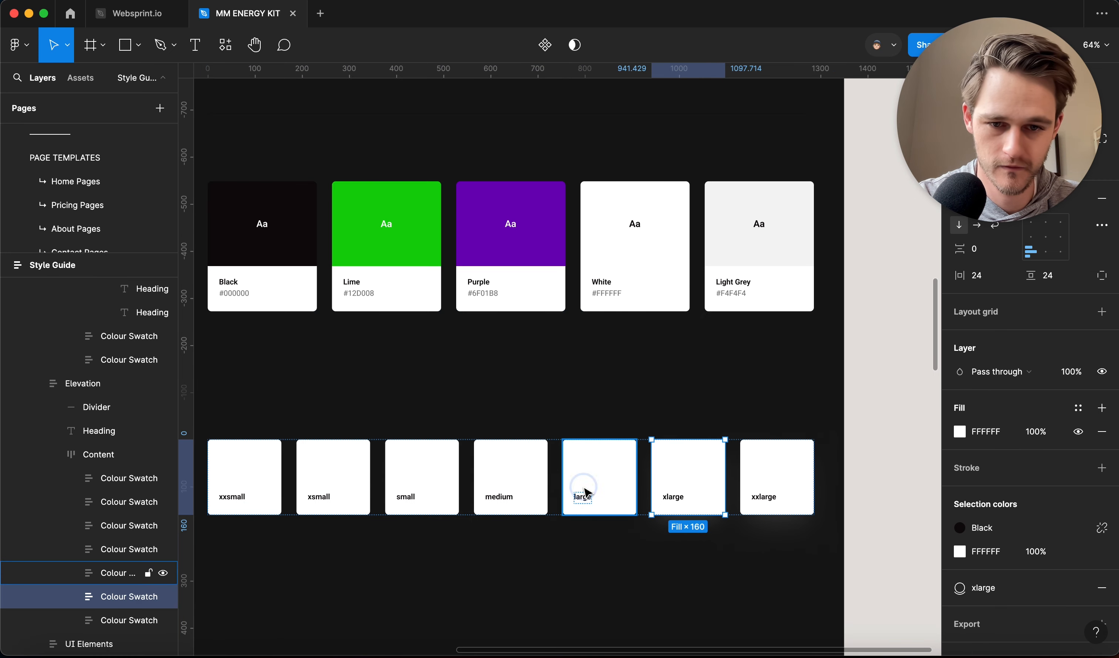
left_click(987, 587)
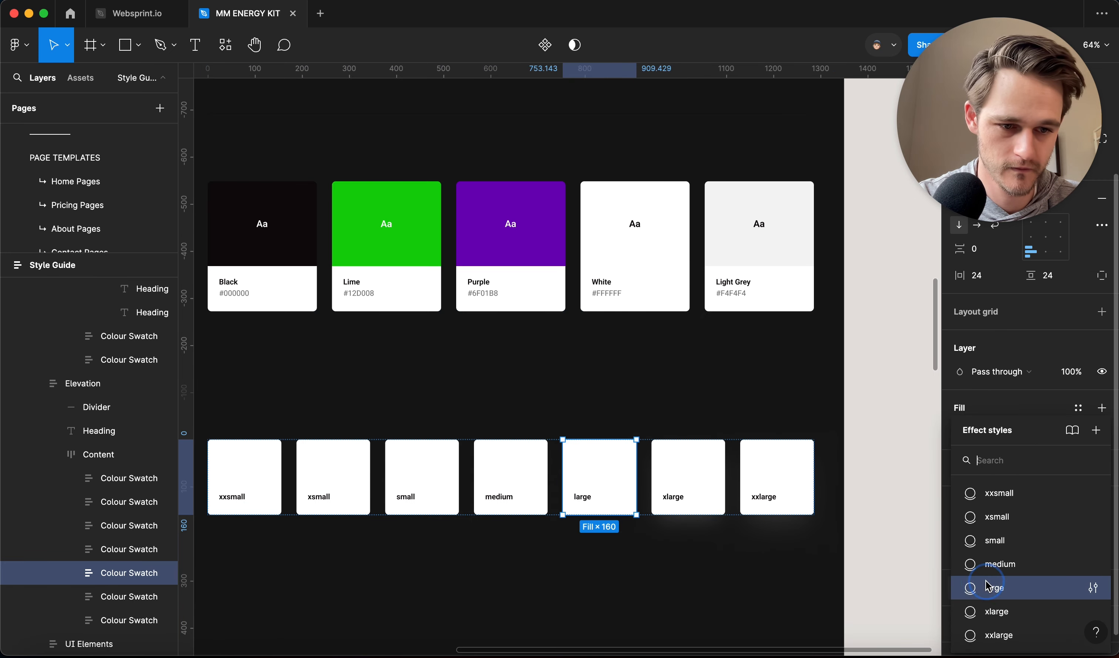
left_click(1092, 589)
left_click(742, 601)
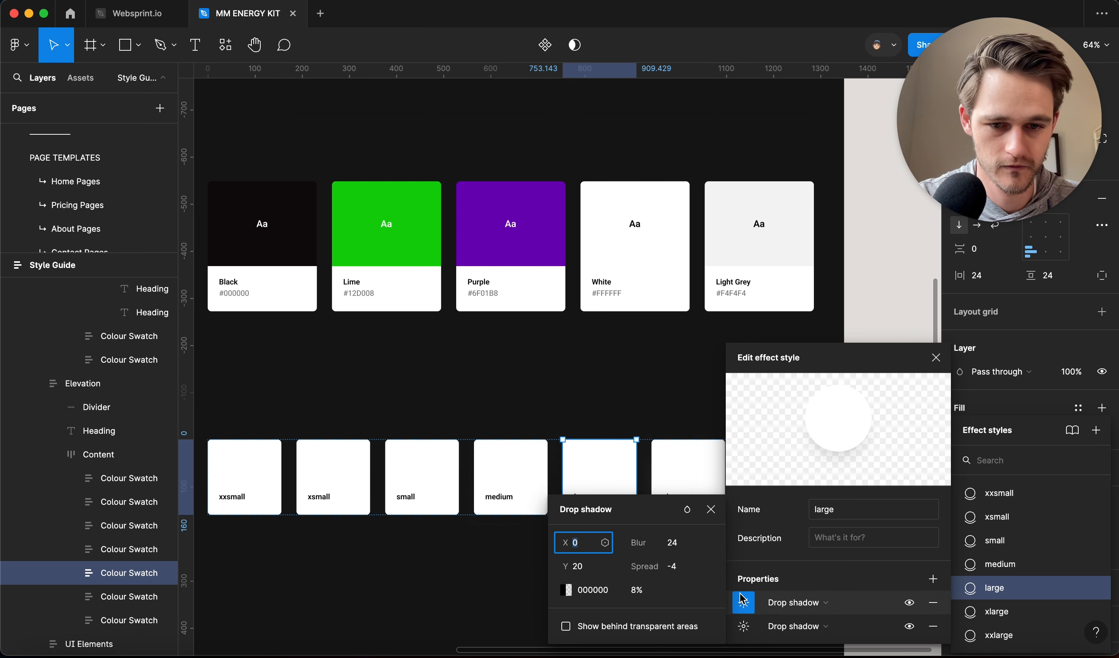
left_click(568, 591)
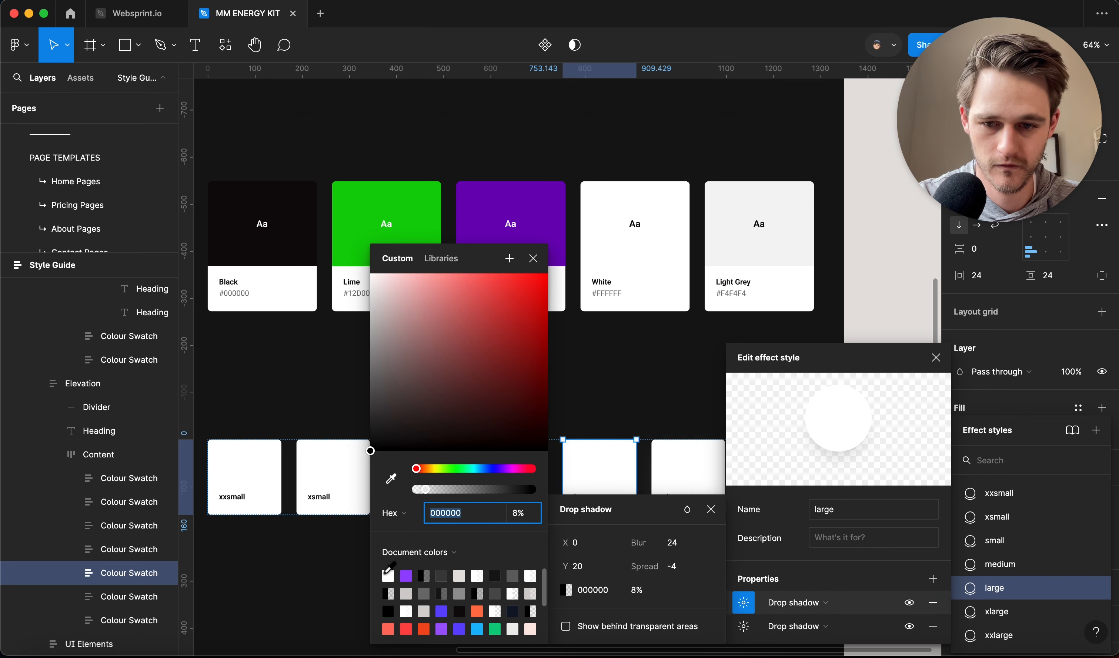
left_click(388, 575)
left_click(642, 591)
type("9")
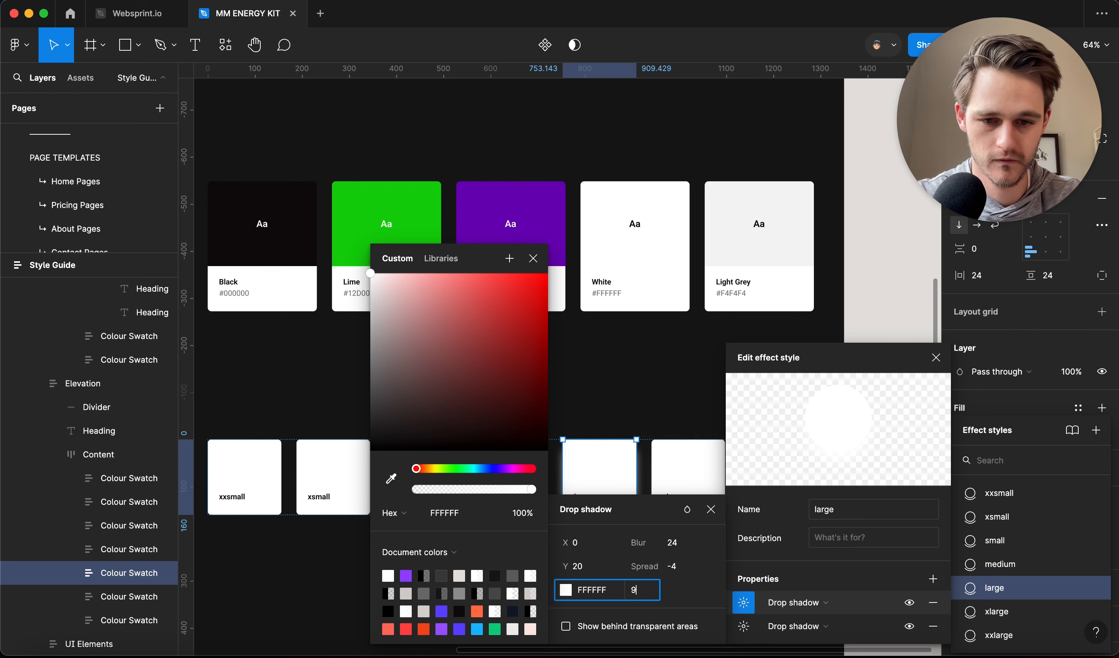
key("Tab")
left_click(636, 593)
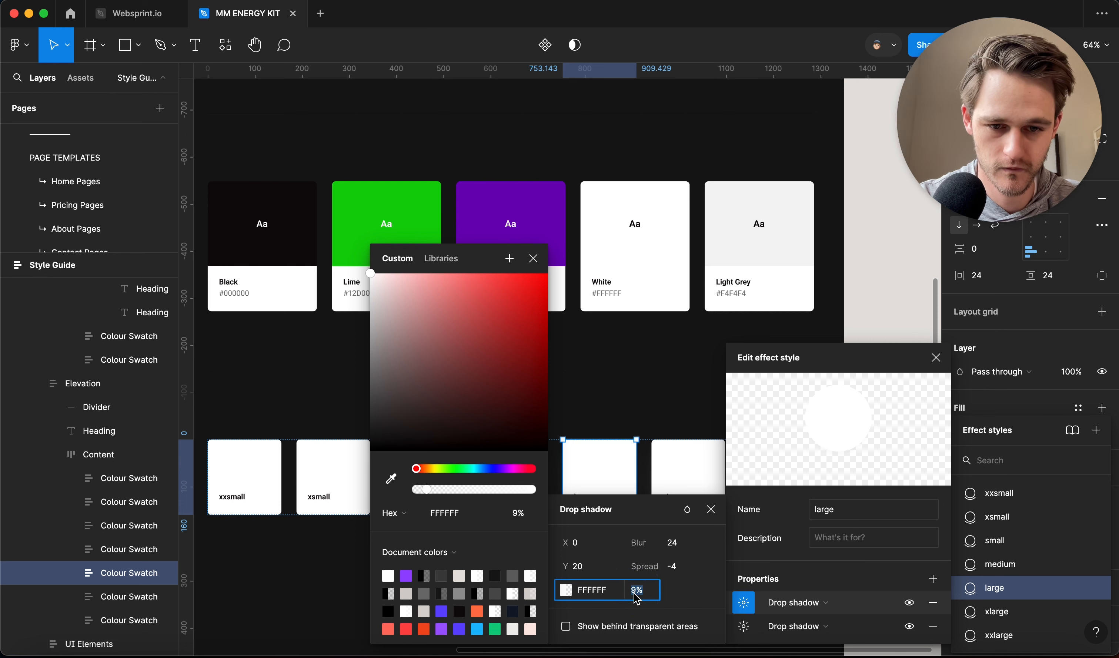
key("Tab")
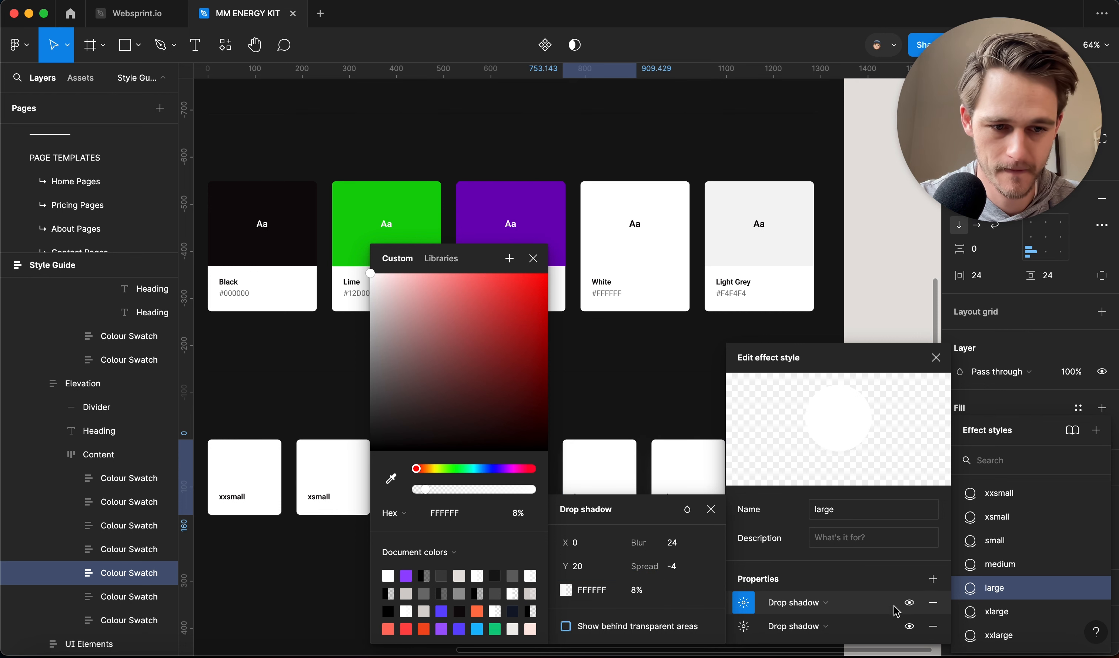
Set the second drop shadow of the large effect style to color FFFFFF at 3% opacity.
left_click(743, 626)
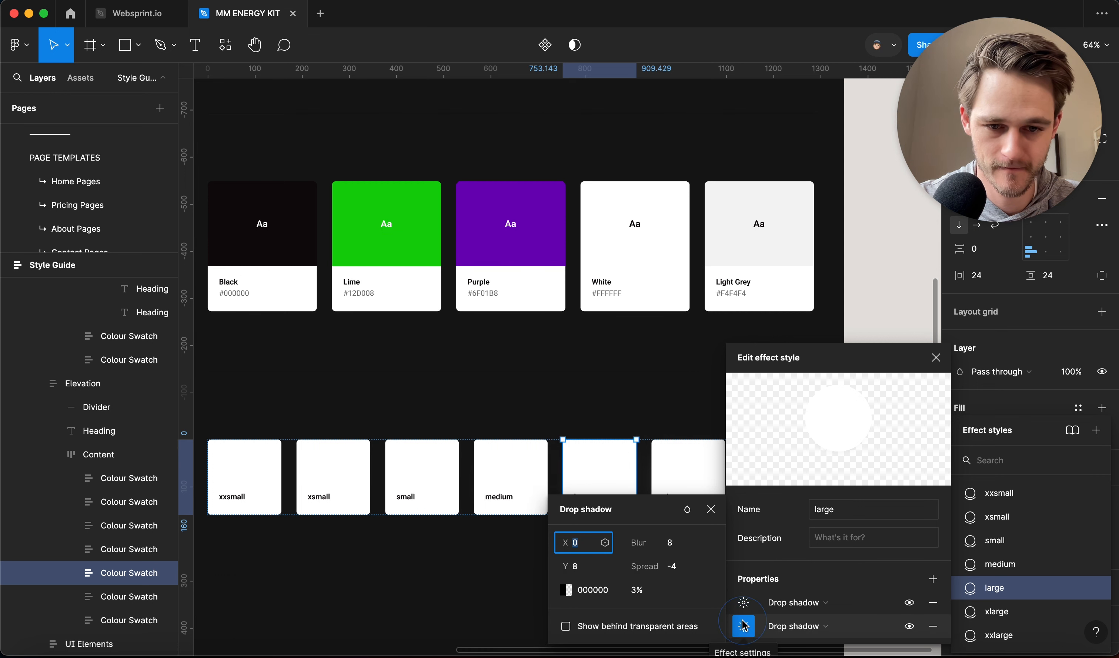
left_click(565, 590)
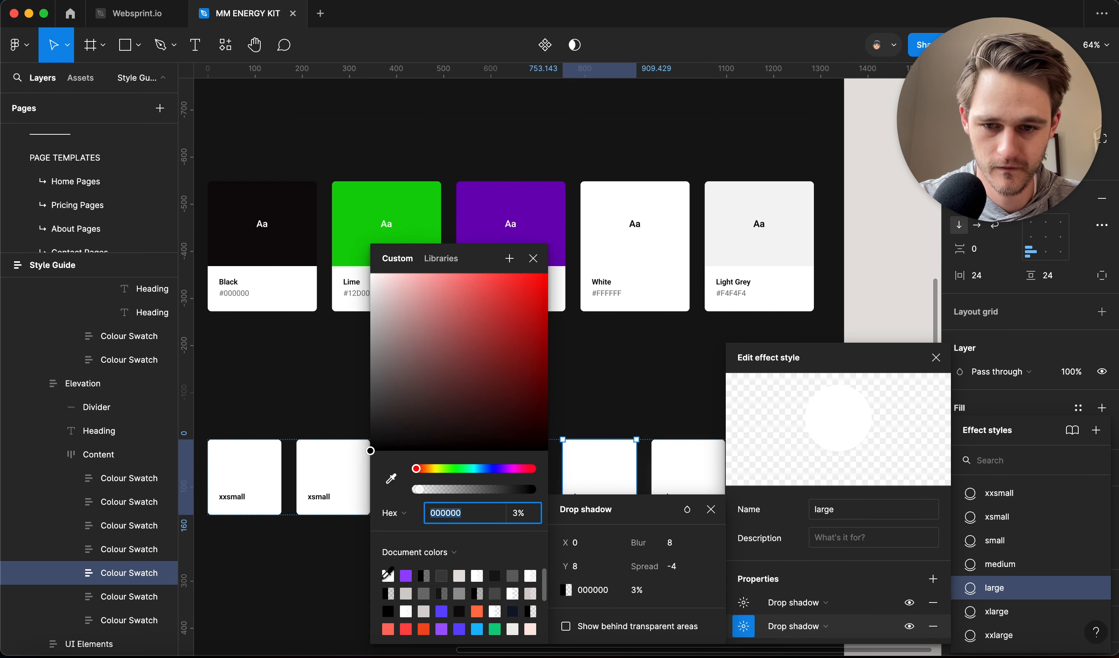
left_click(388, 576)
left_click(636, 590)
type("3")
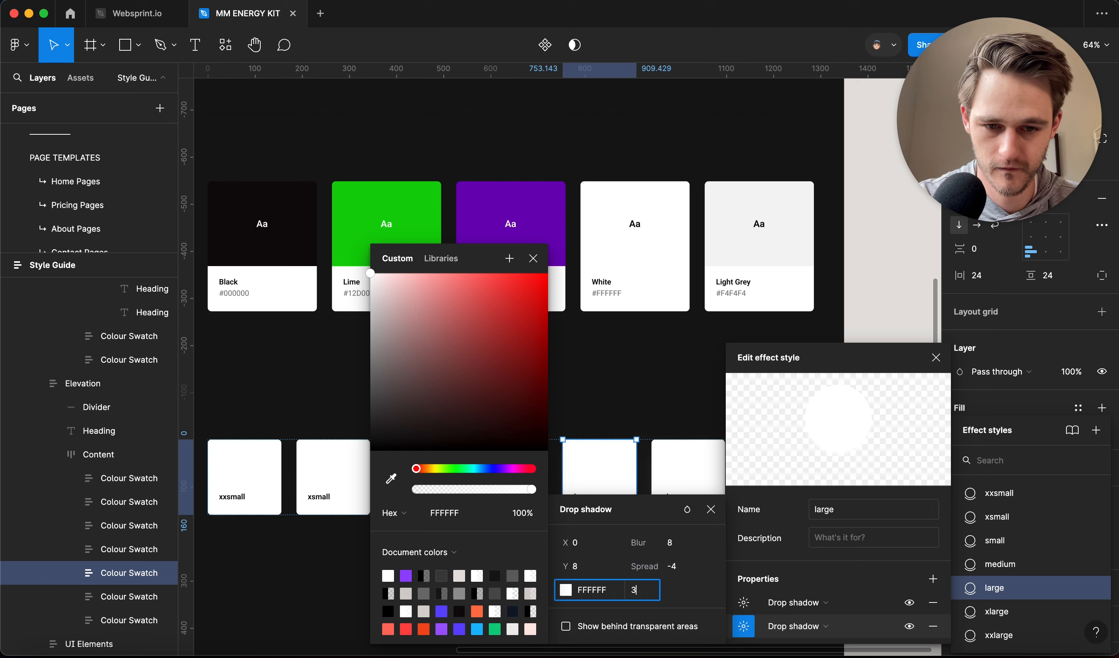
key("Return")
left_click(533, 258)
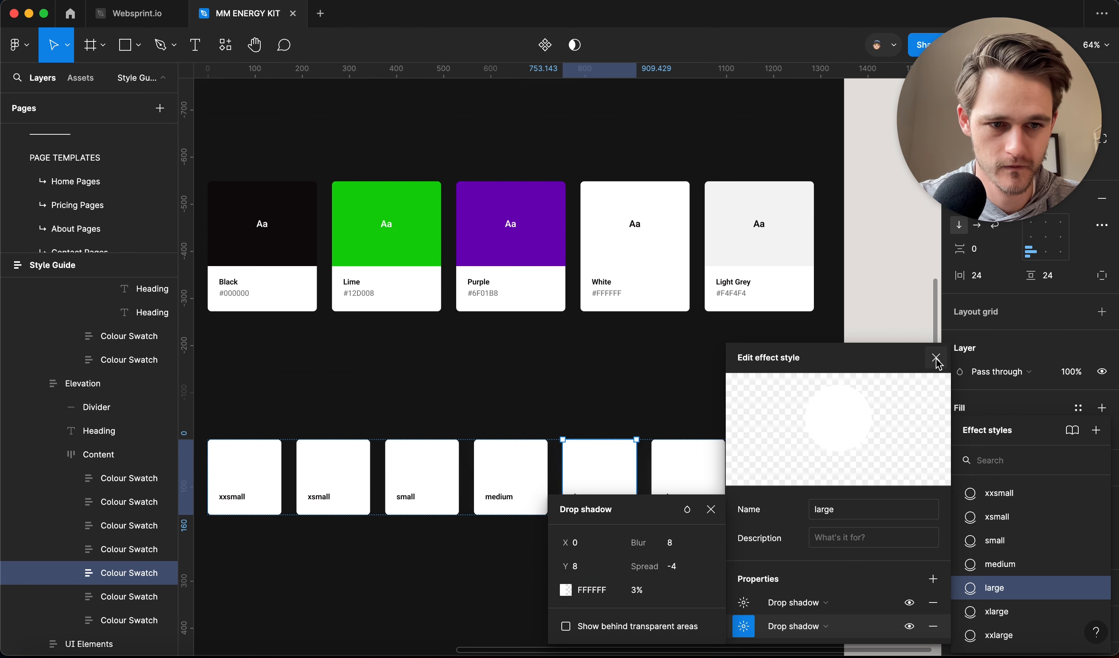
Change the first drop shadow color of the medium card's effect style to FFFFFF.
left_click(512, 489)
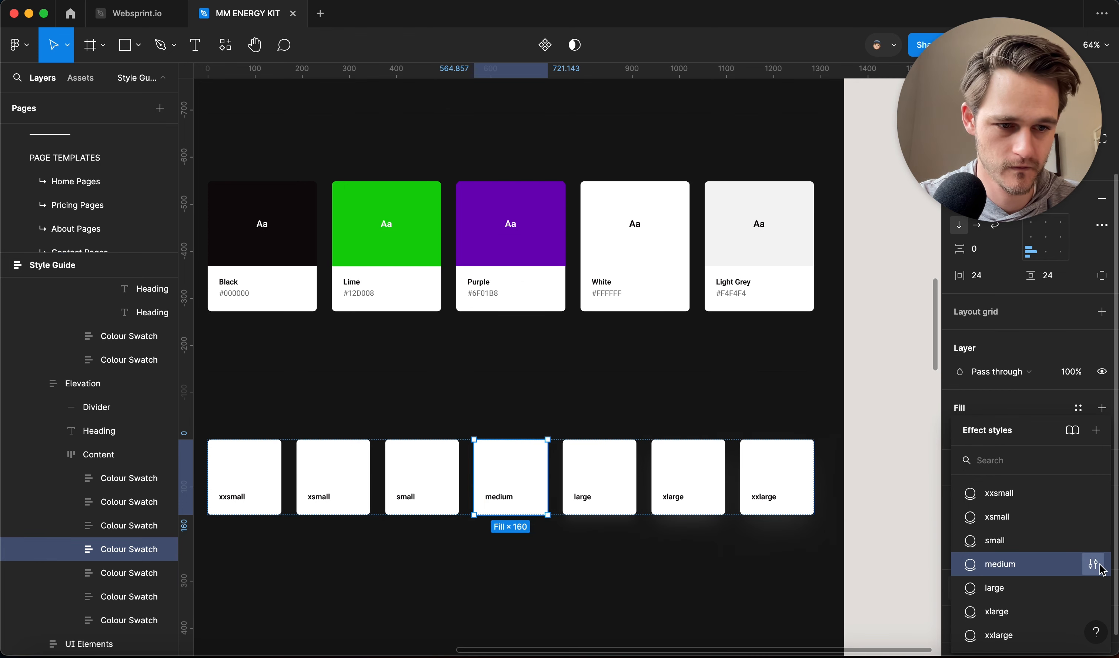
left_click(1101, 568)
left_click(743, 603)
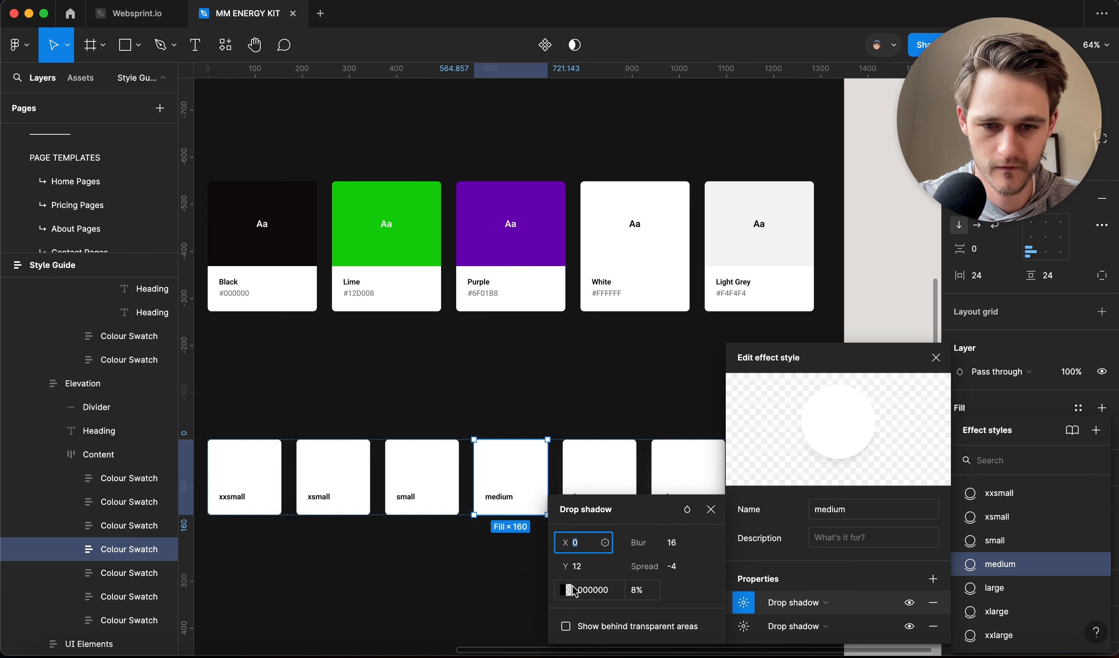
left_click(570, 590)
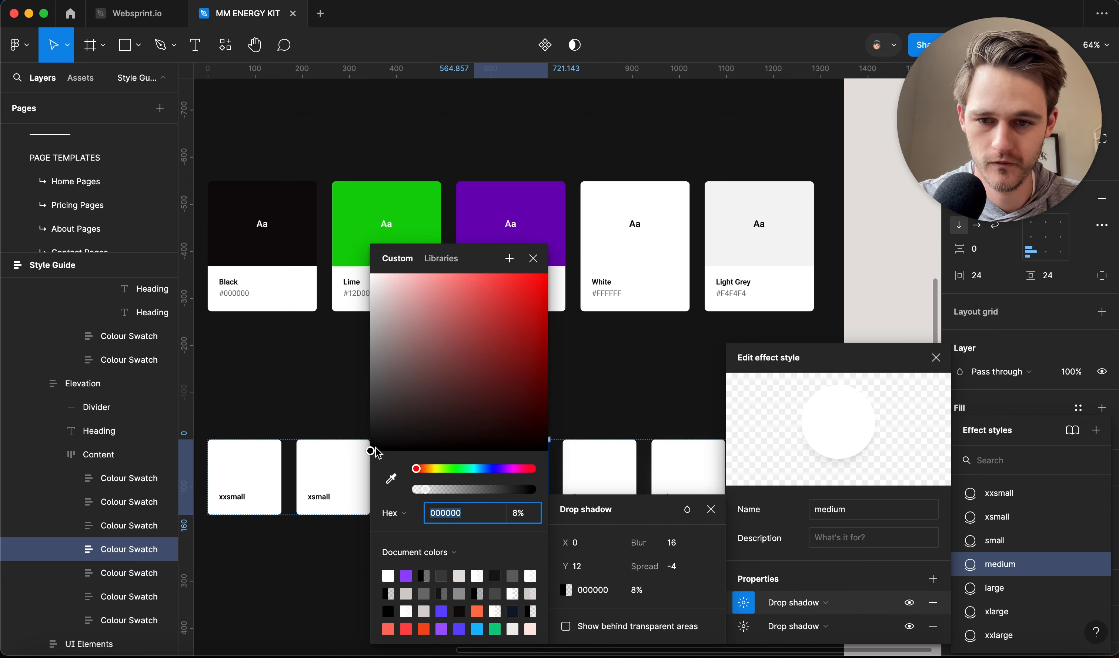
left_click_drag(371, 451, 361, 258)
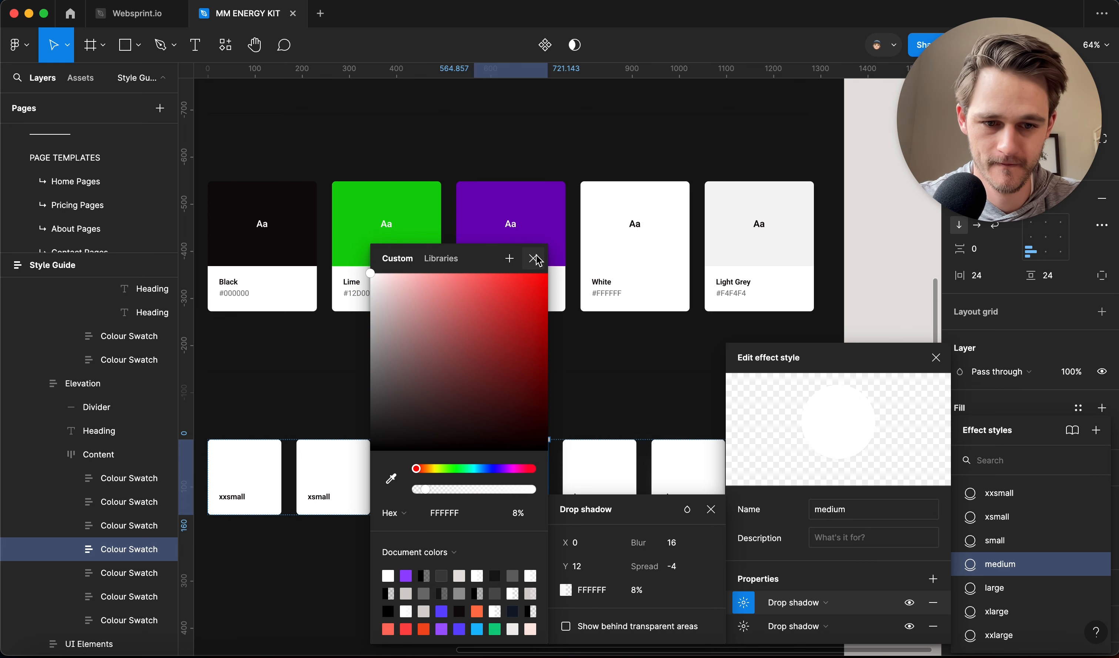
left_click(534, 258)
Change the medium effect style's second drop shadow color to FFFFFF and finish editing the style.
left_click(744, 627)
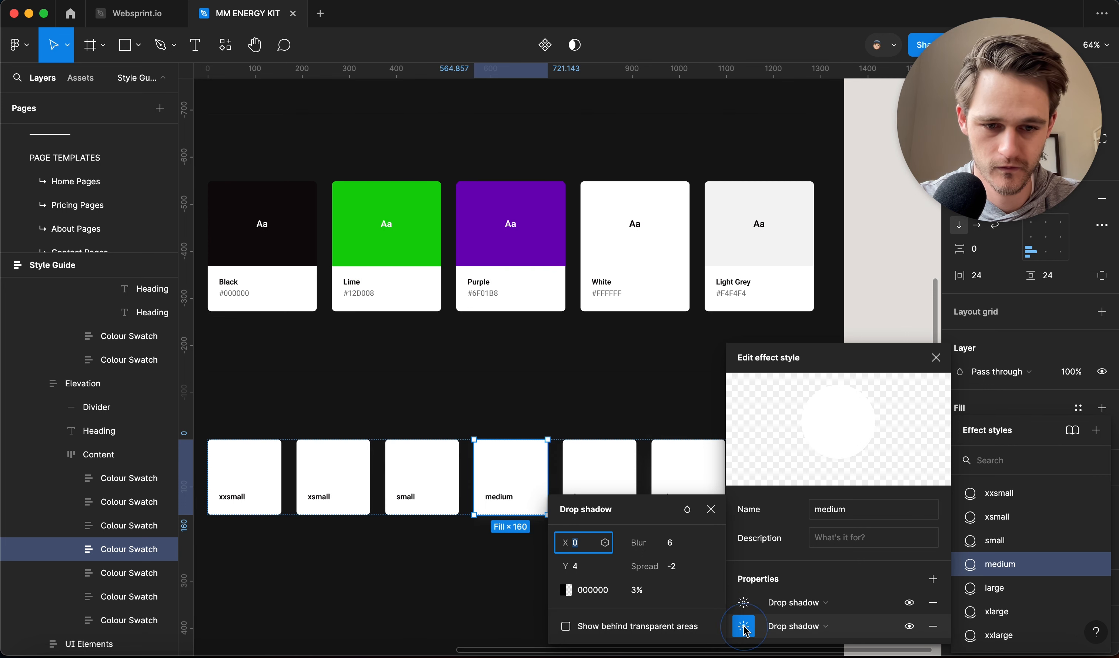
left_click(571, 593)
left_click_drag(371, 452, 362, 257)
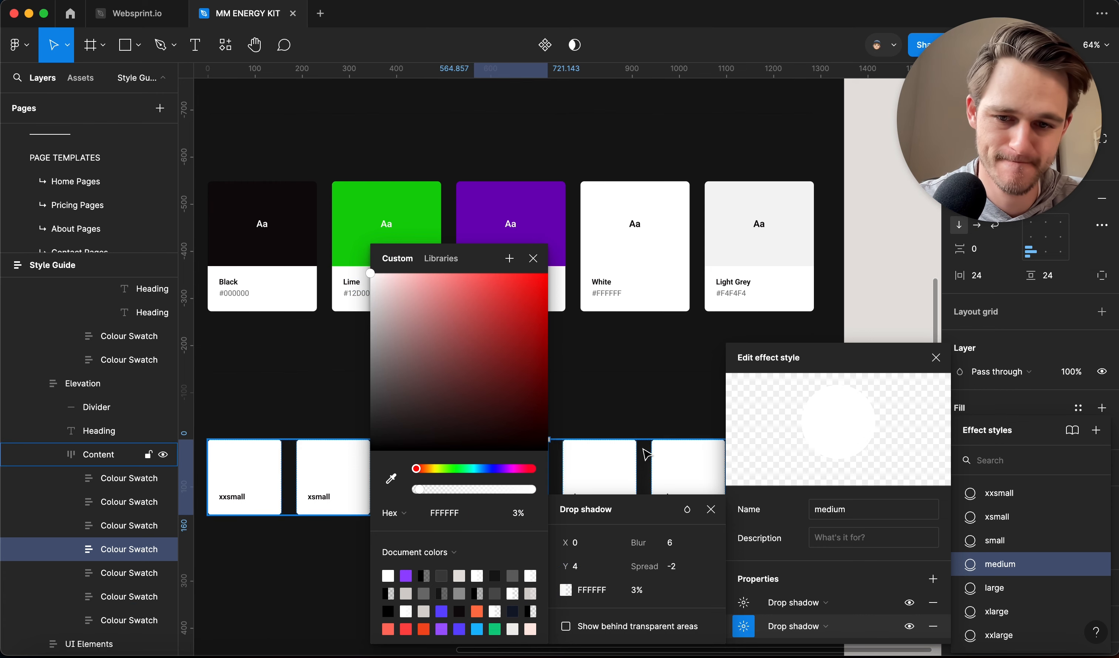
left_click(632, 383)
Change the first drop shadow color of the small card's effect style to FFFFFF.
left_click(449, 465)
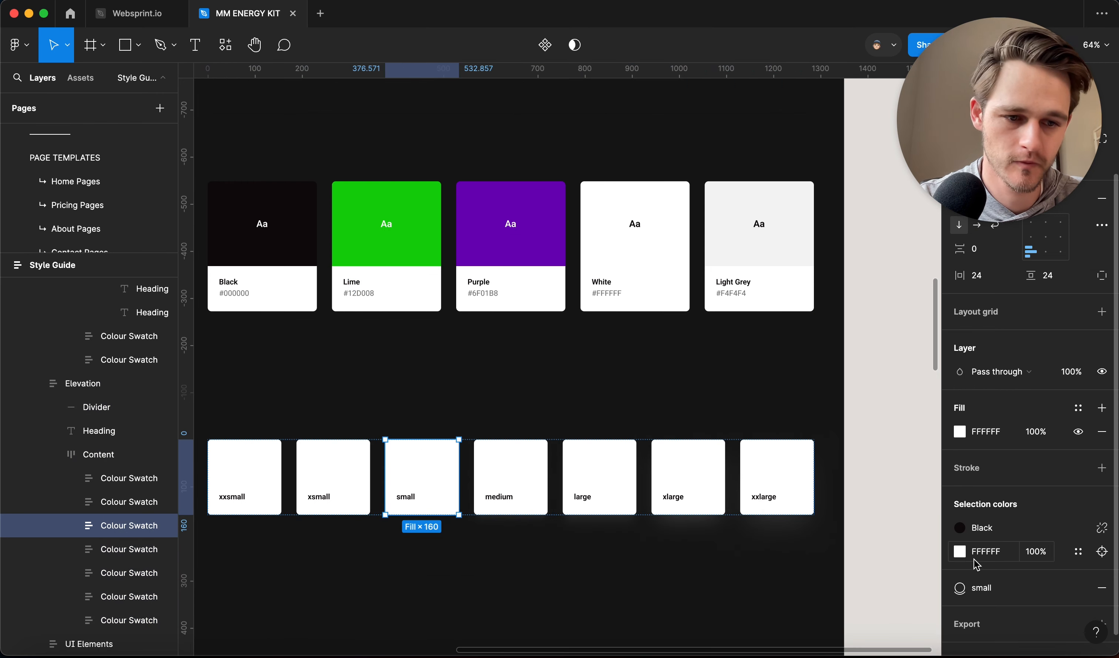
left_click(960, 588)
left_click(1094, 540)
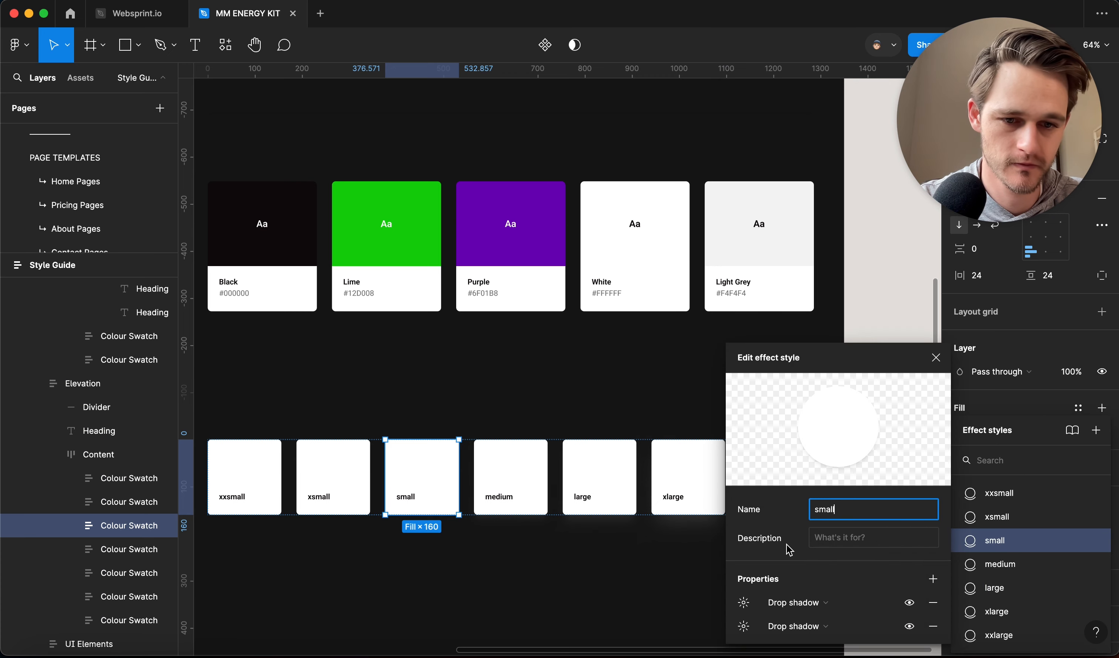
left_click(743, 603)
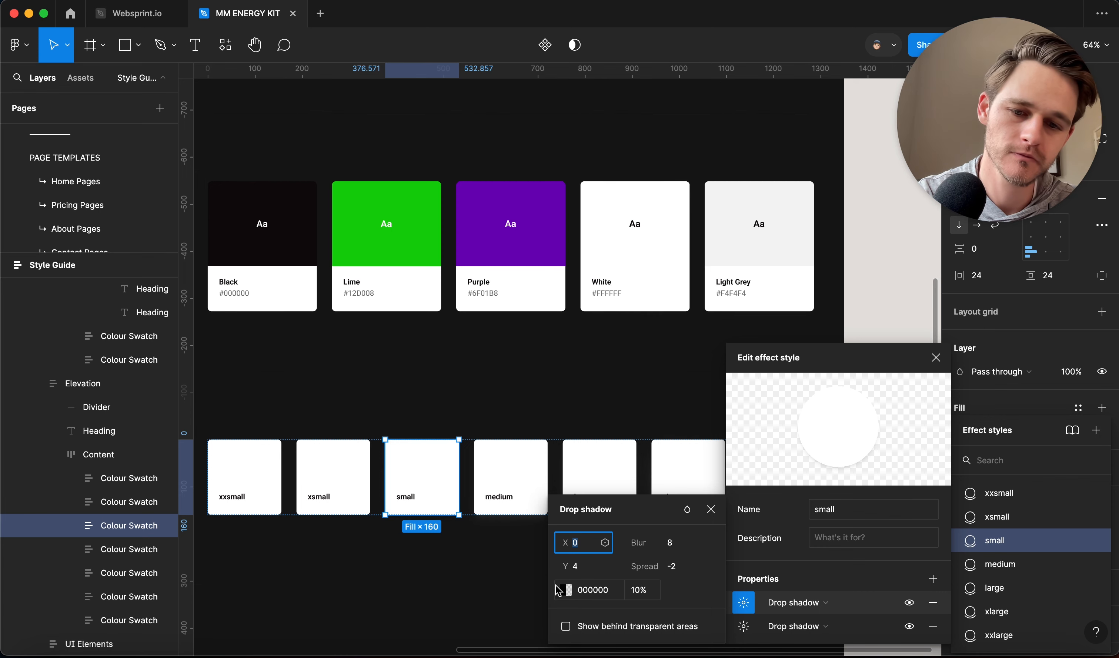
left_click(565, 590)
left_click_drag(373, 302, 368, 233)
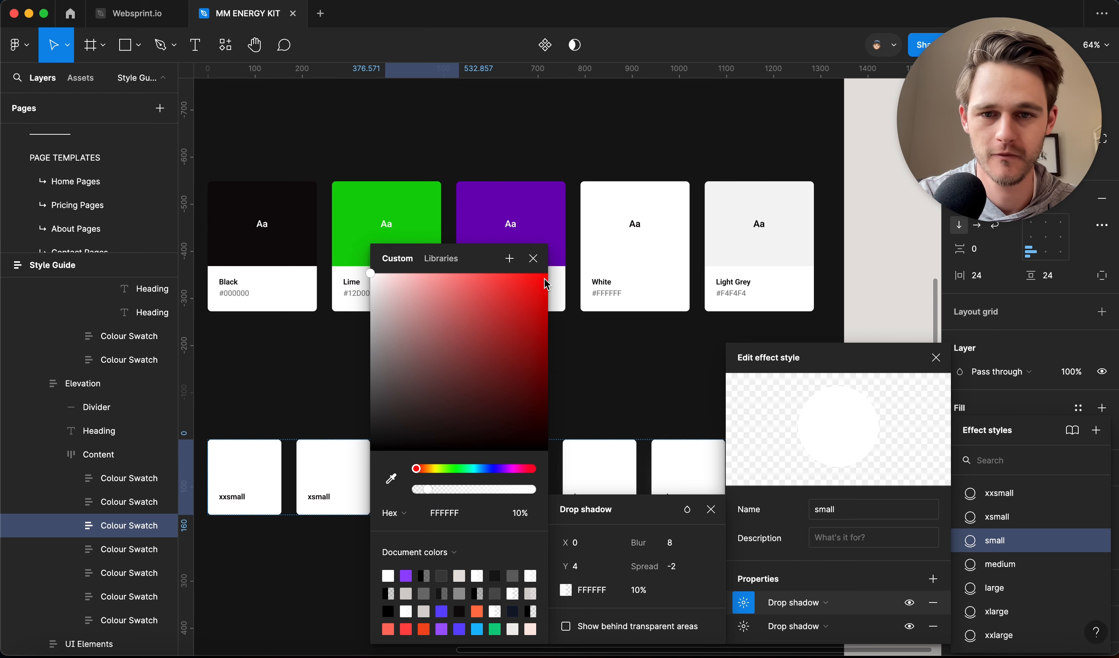
left_click(533, 258)
Change the small effect style's second drop shadow color to white and close its shadow settings.
left_click(743, 626)
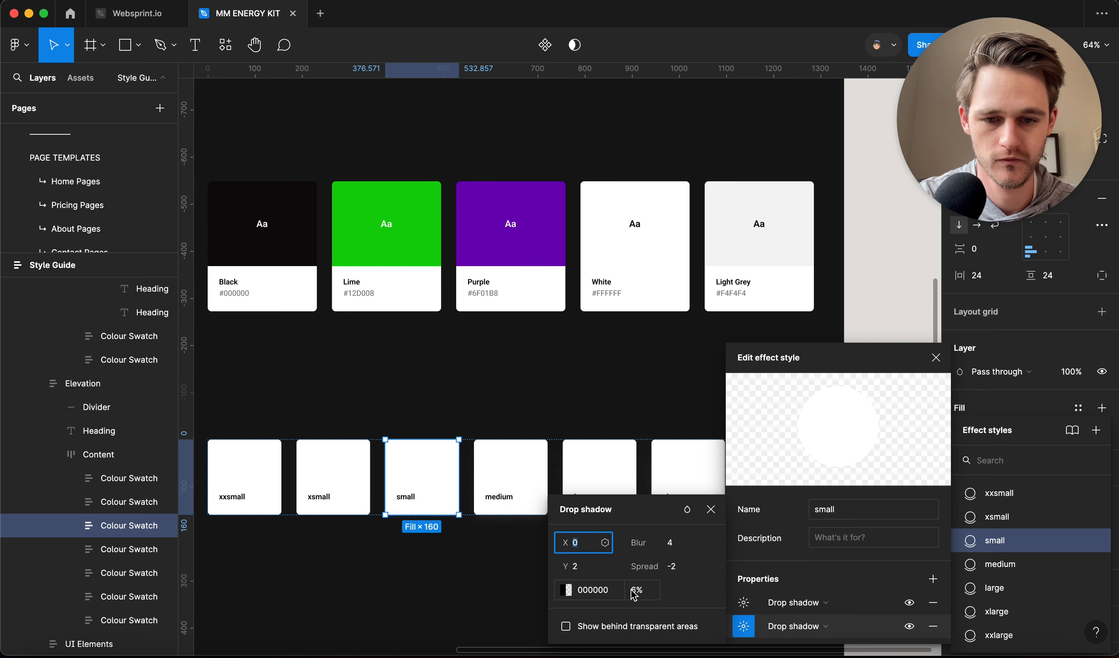
left_click(567, 590)
left_click(445, 512)
left_click_drag(382, 454, 370, 211)
left_click(734, 603)
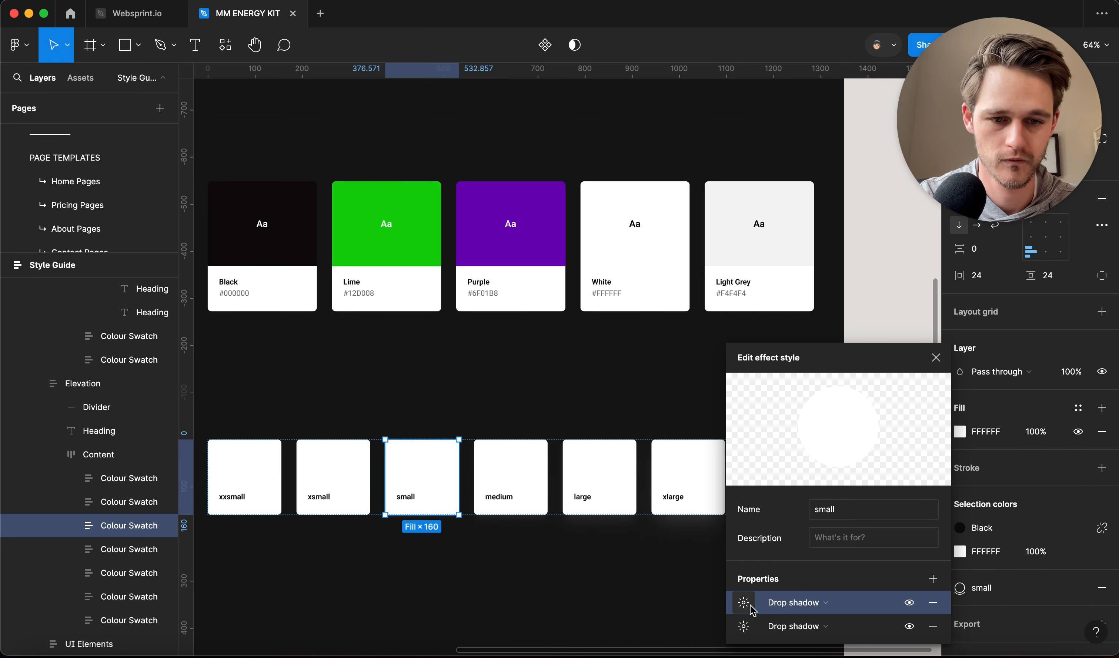
left_click(743, 603)
left_click(711, 509)
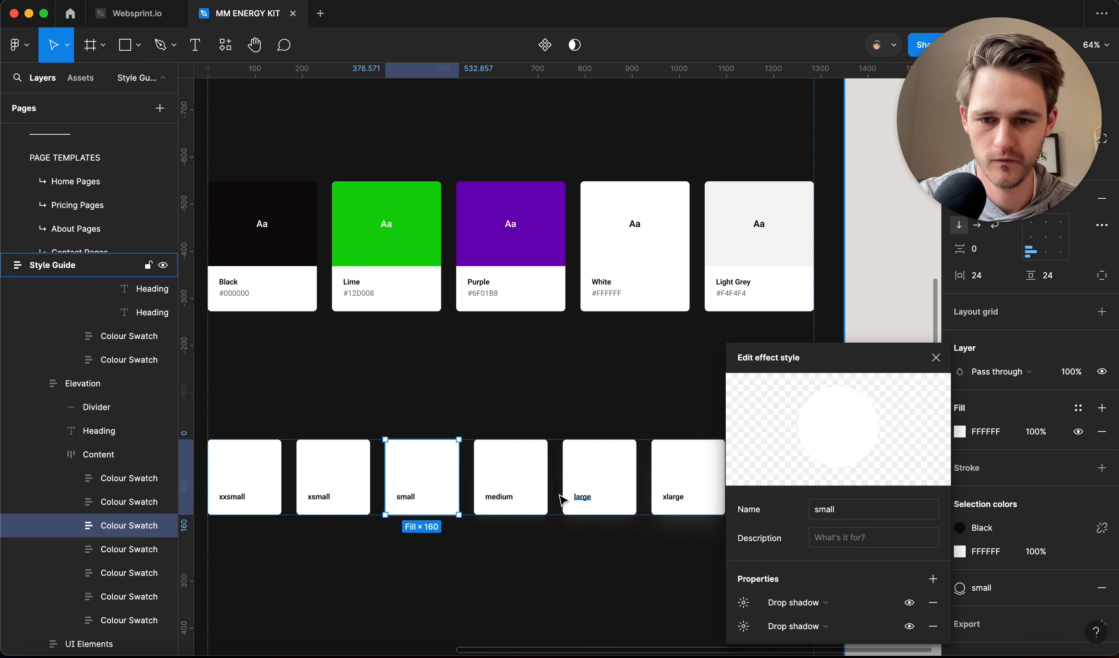
Change the first drop shadow color of the xsmall card's effect style to FFFFFF.
left_click(364, 468)
left_click(993, 589)
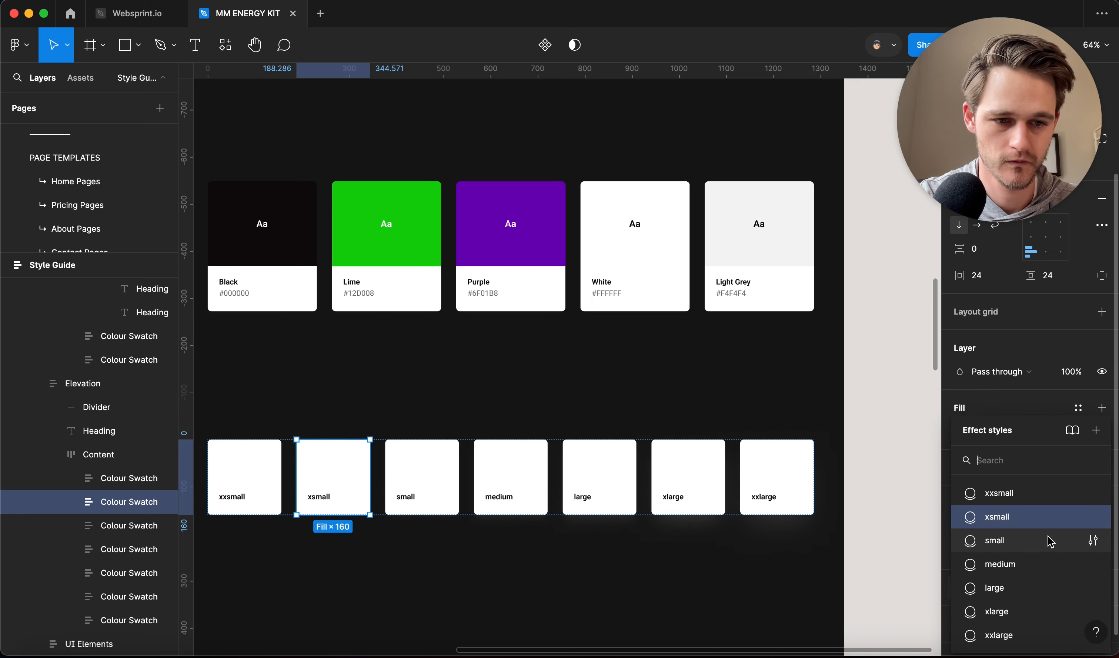
left_click(1093, 517)
left_click(744, 603)
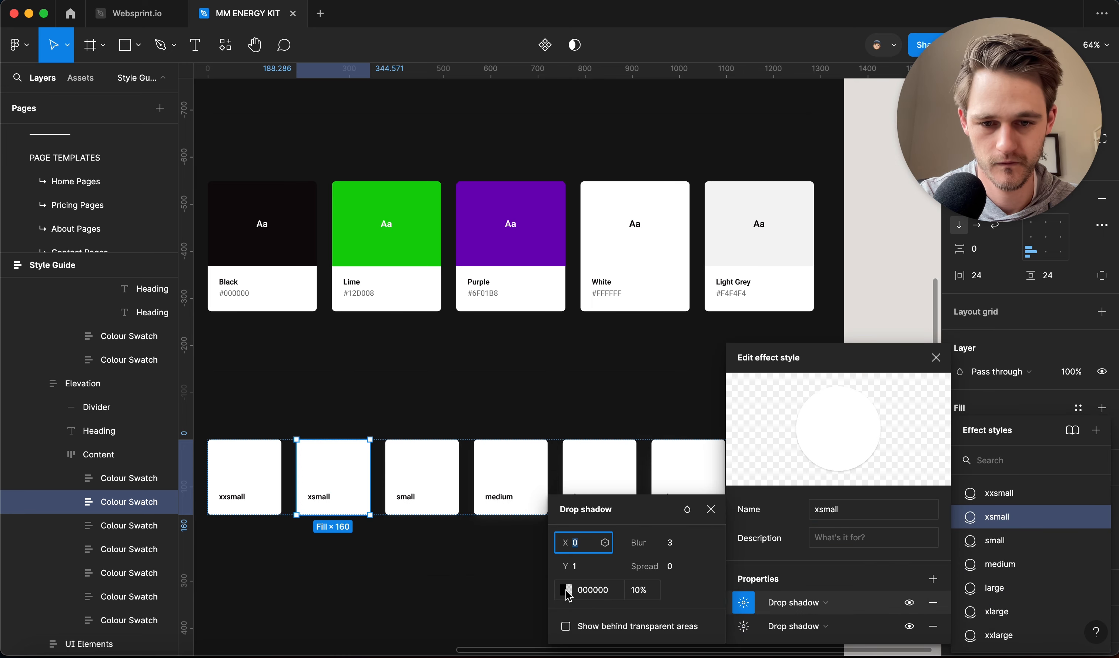
left_click(565, 590)
left_click_drag(377, 462, 375, 401)
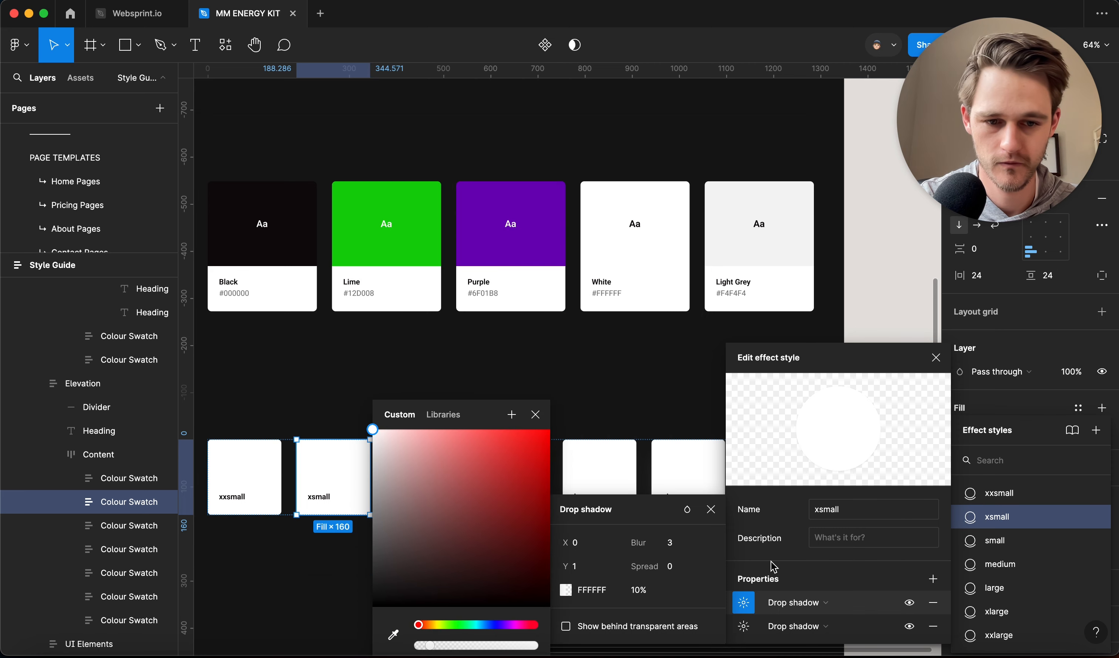
Change the xsmall effect style's second drop shadow color to FFFFFF.
left_click(744, 626)
left_click(566, 591)
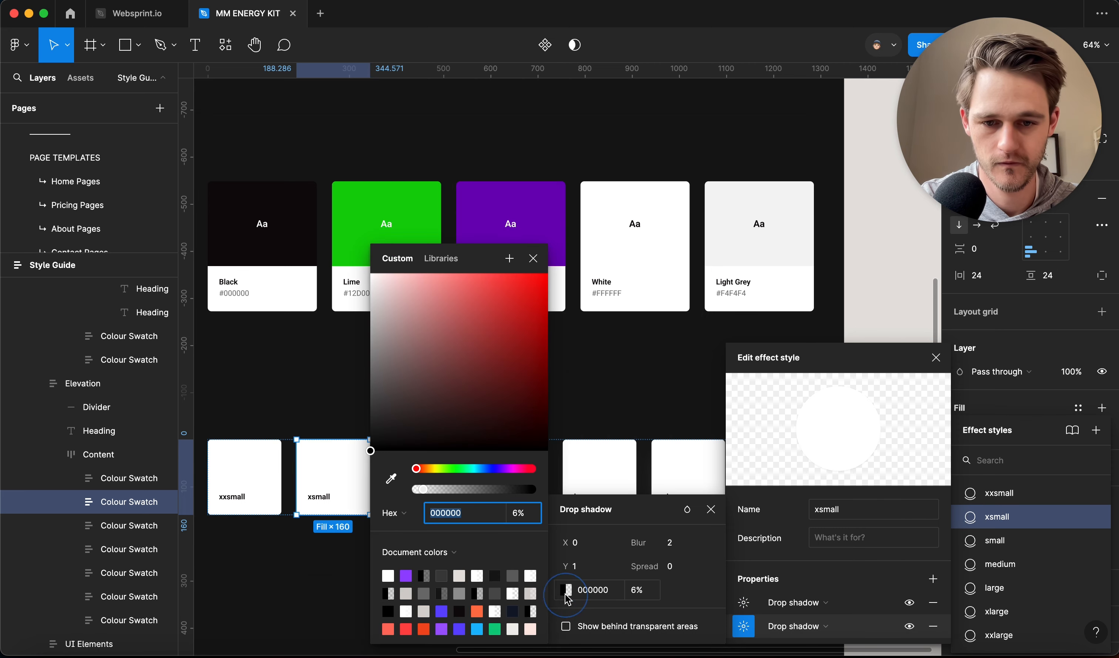
left_click_drag(371, 452, 370, 274)
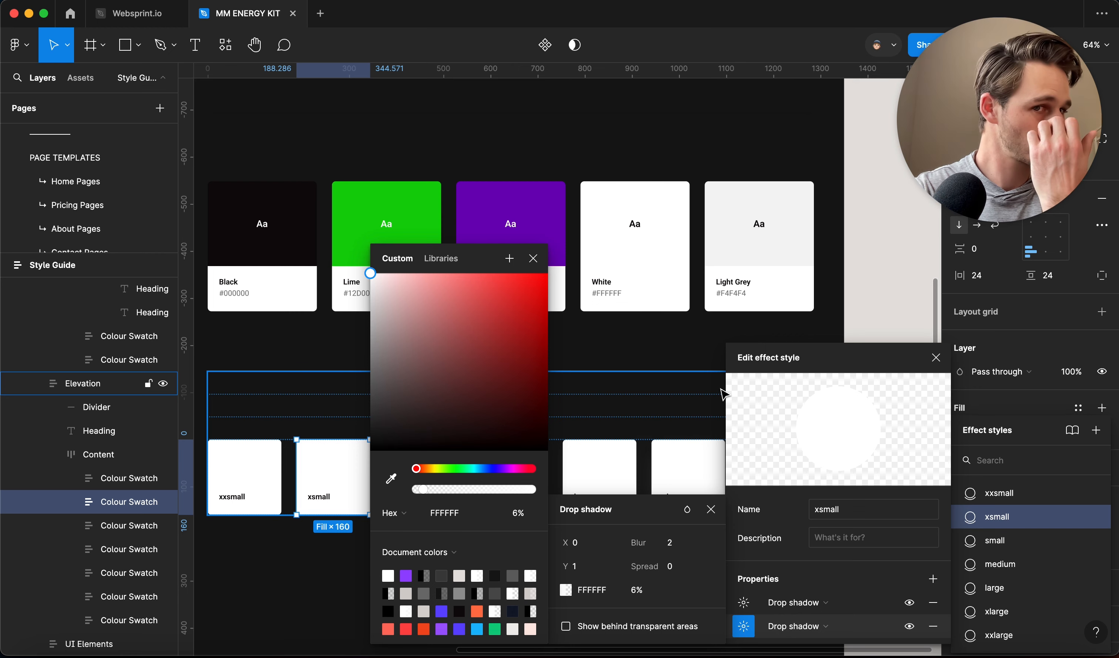
left_click(533, 258)
Hide the interface and examine the white shadows on the elevation cards from xxlarge to xxsmall up close.
scroll(520, 397, "down", 5)
left_click(311, 447)
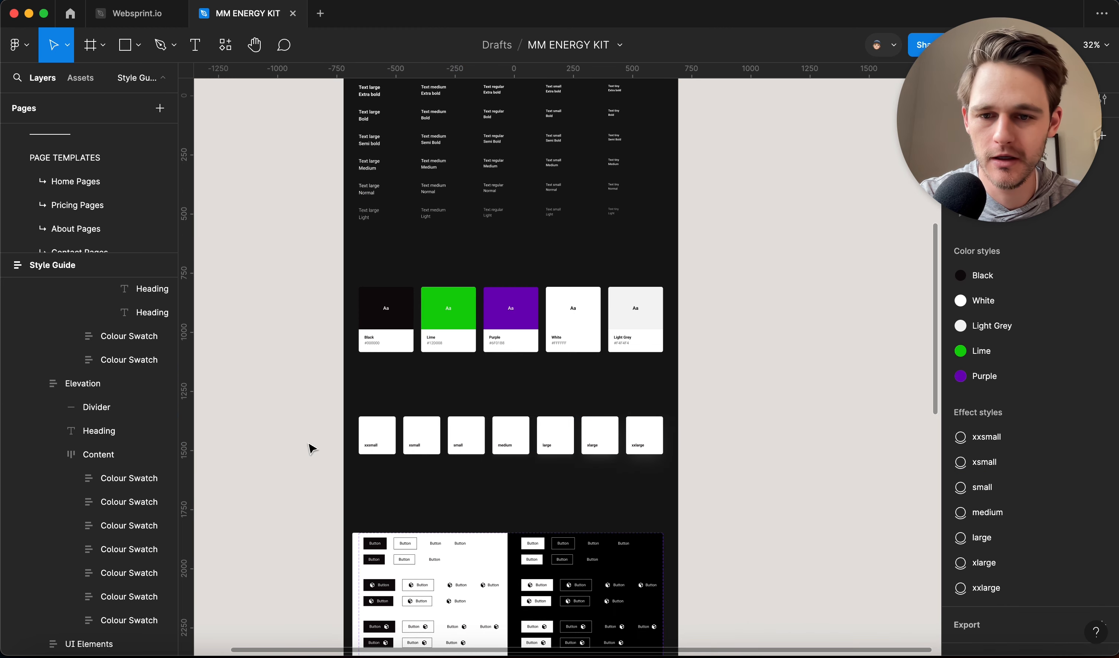
key("super+backslash")
scroll(687, 440, "up", 6)
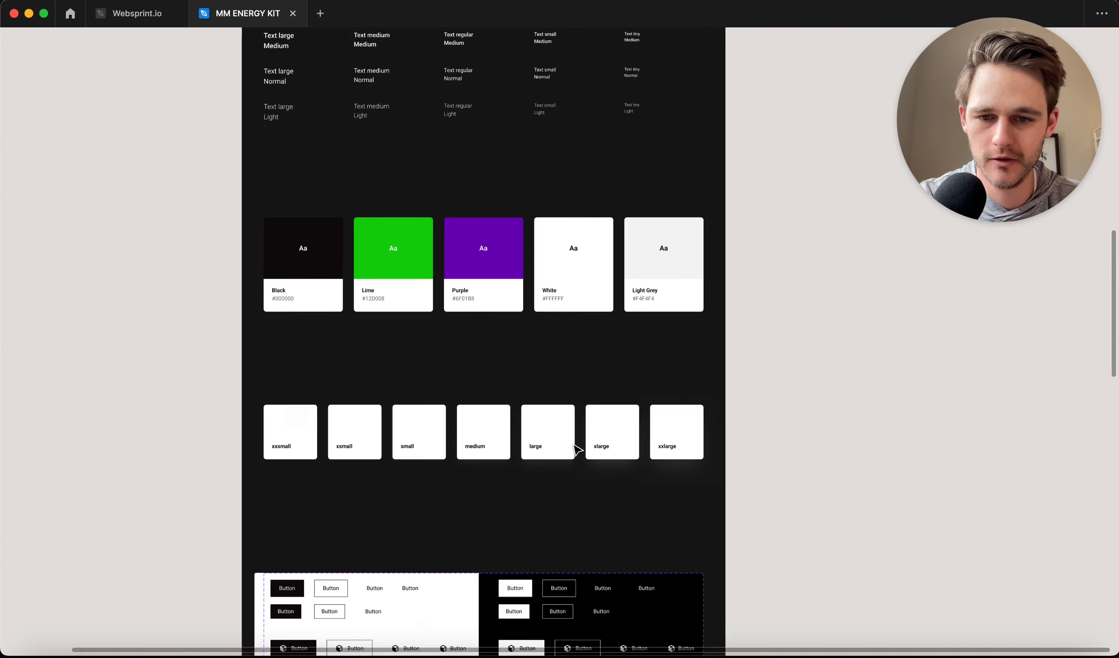
scroll(573, 444, "up", 5)
scroll(572, 444, "down", 2)
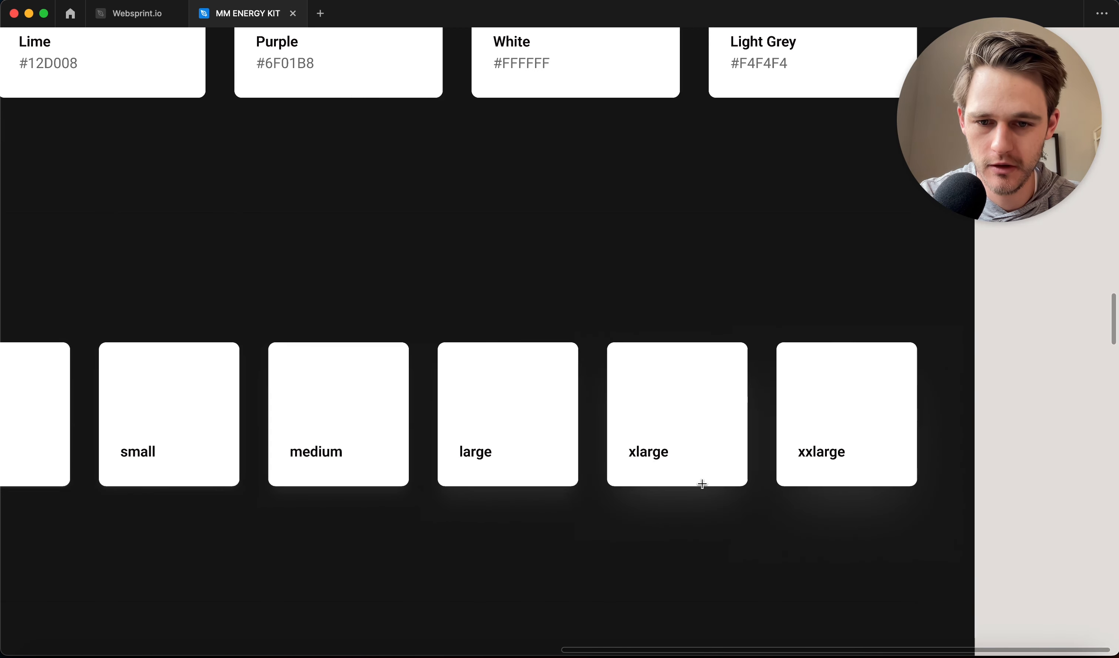
scroll(308, 497, "left", 5)
scroll(307, 498, "left", 3)
scroll(310, 501, "up", 1)
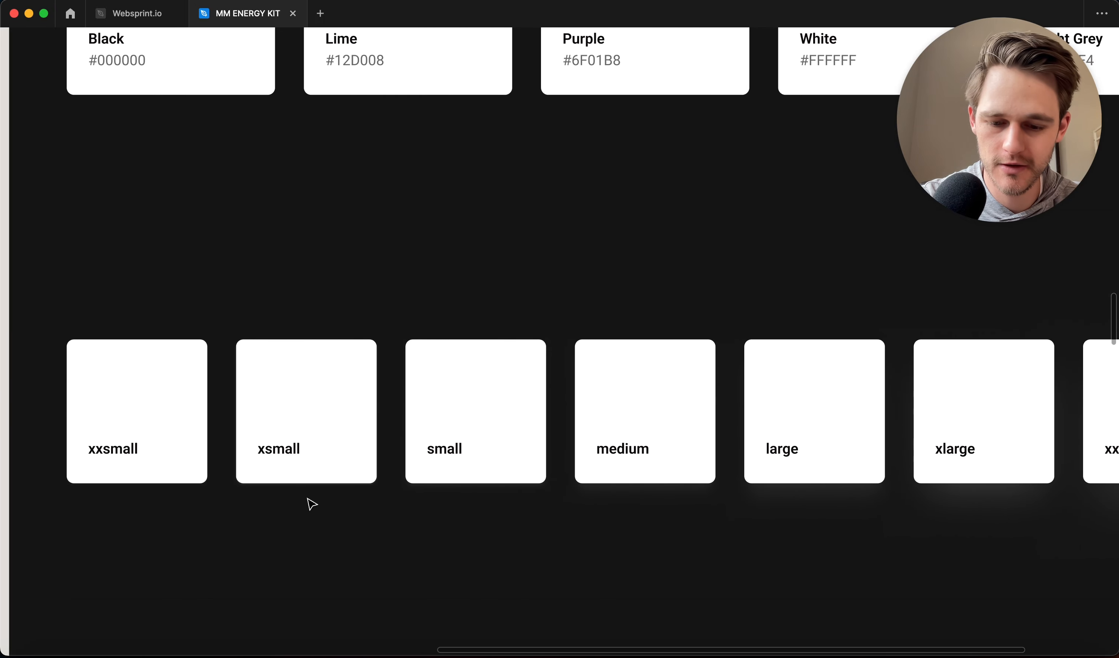
Bring back the interface and examine the buttons and form fields in the UI Elements section.
scroll(494, 532, "down", 5)
key("super+backslash")
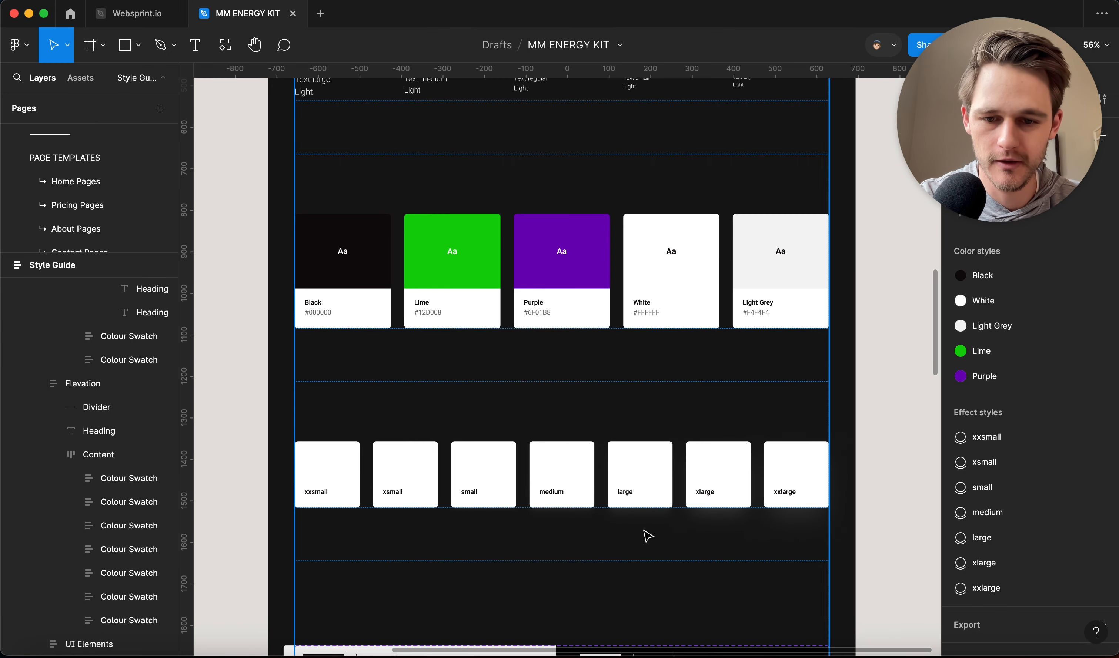
scroll(648, 536, "down", 5)
scroll(648, 536, "up", 3)
scroll(648, 535, "down", 3)
scroll(648, 536, "down", 5)
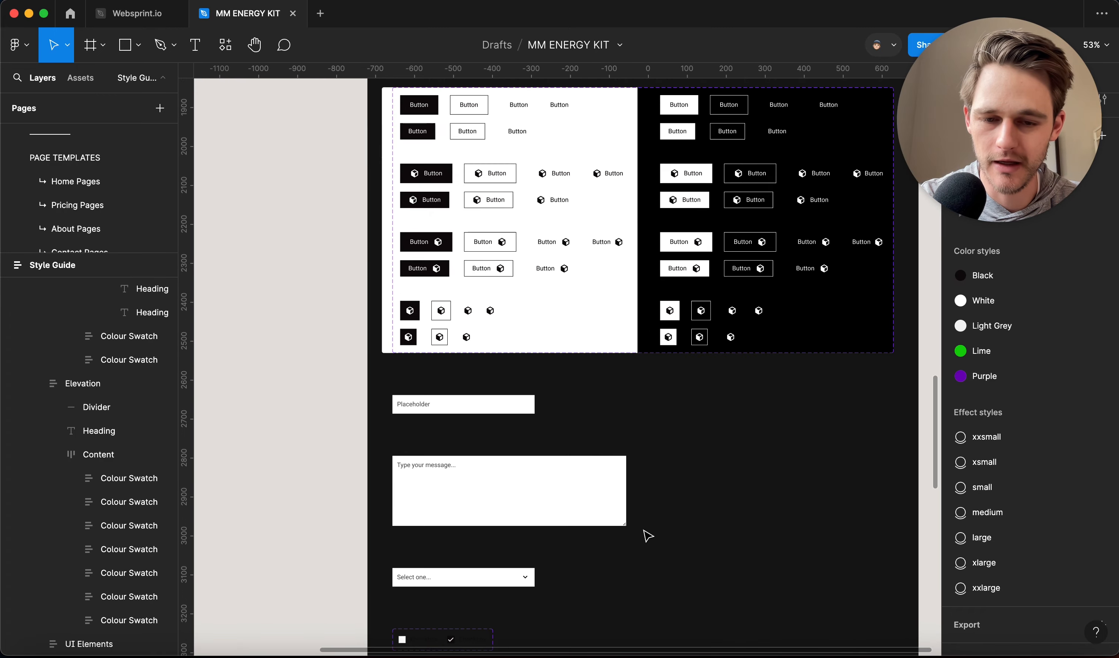
scroll(648, 536, "down", 2)
scroll(569, 321, "up", 5)
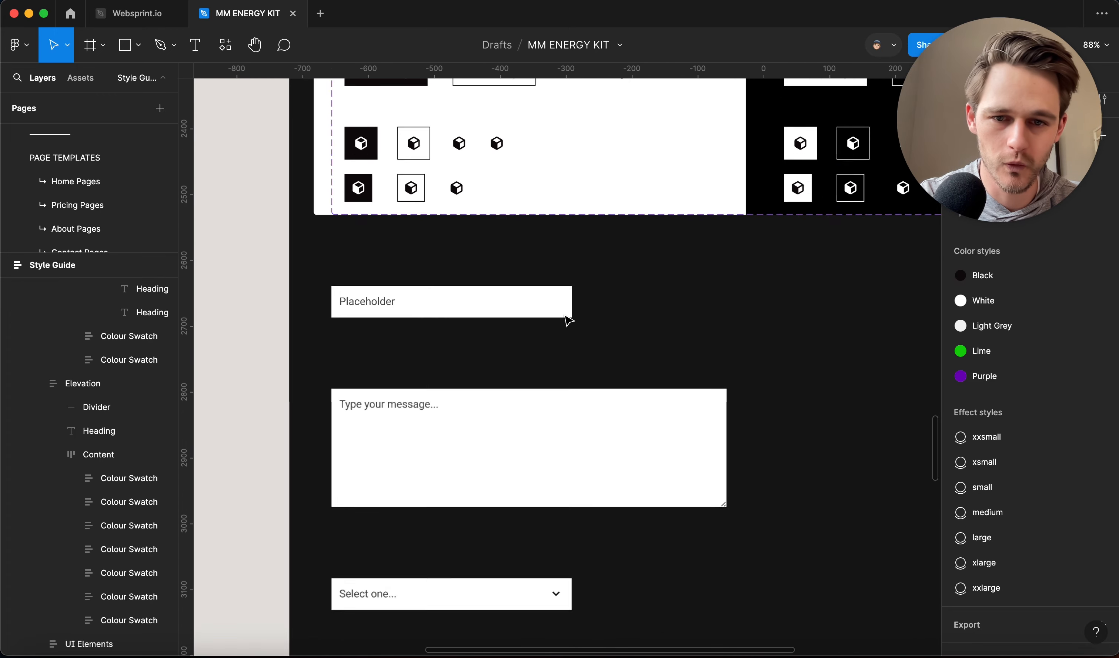
scroll(568, 321, "up", 2)
Show the layer outlines to inspect the dark Text Input subheading, and check its group and the UI Elements section in normal view.
key("super+y")
key("super+y")
key("super+y")
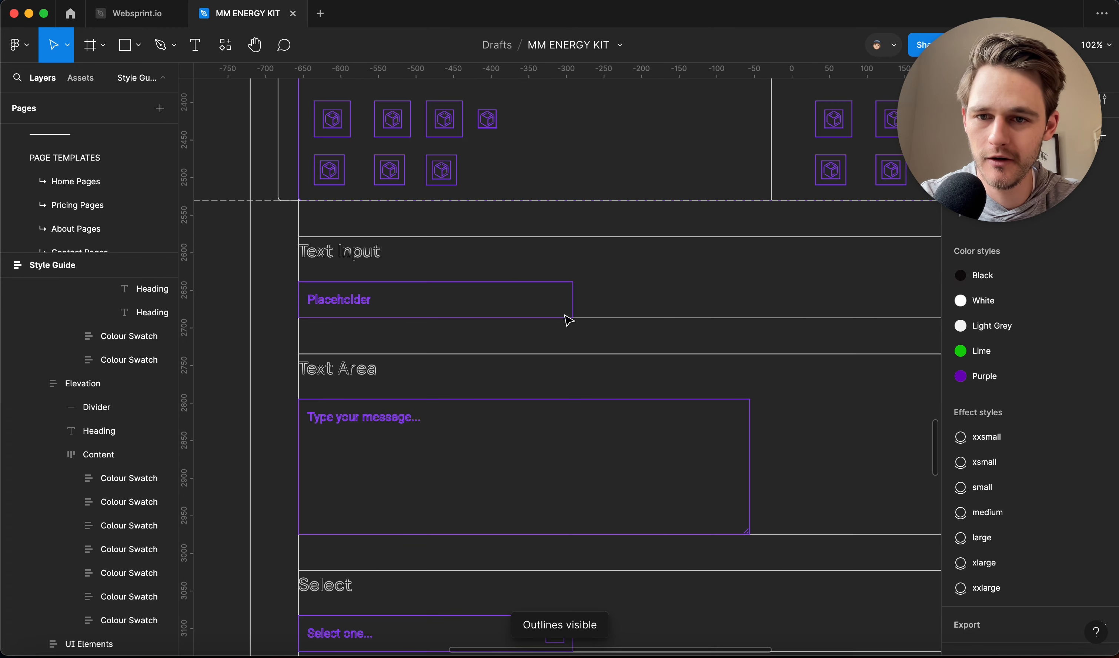
left_click(371, 251)
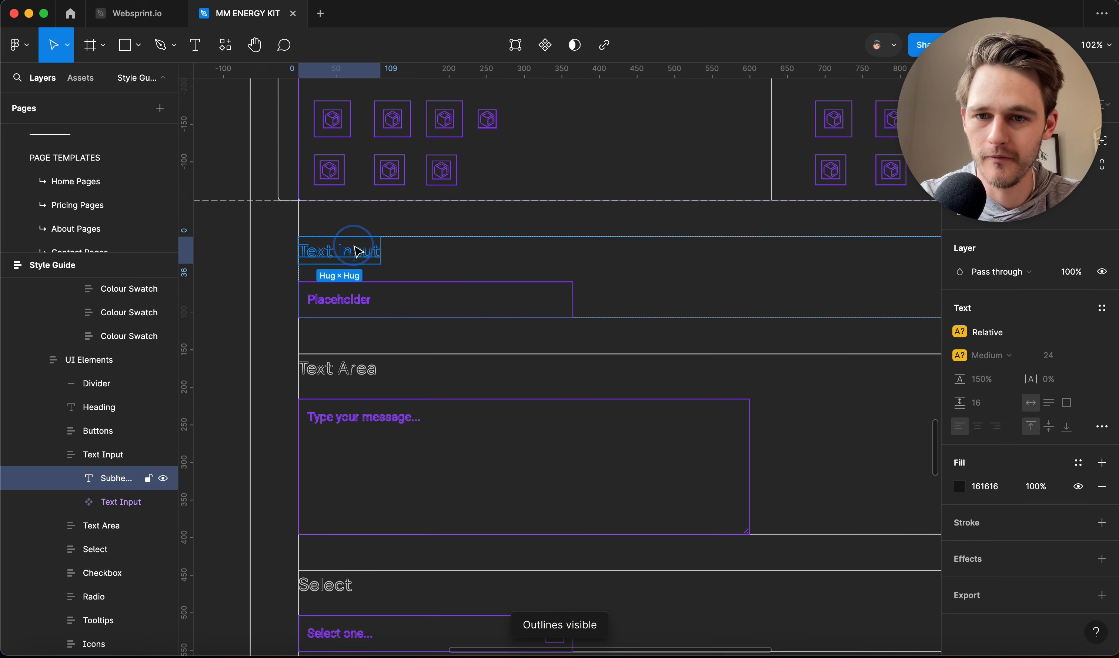
left_click(592, 270)
key("super+y")
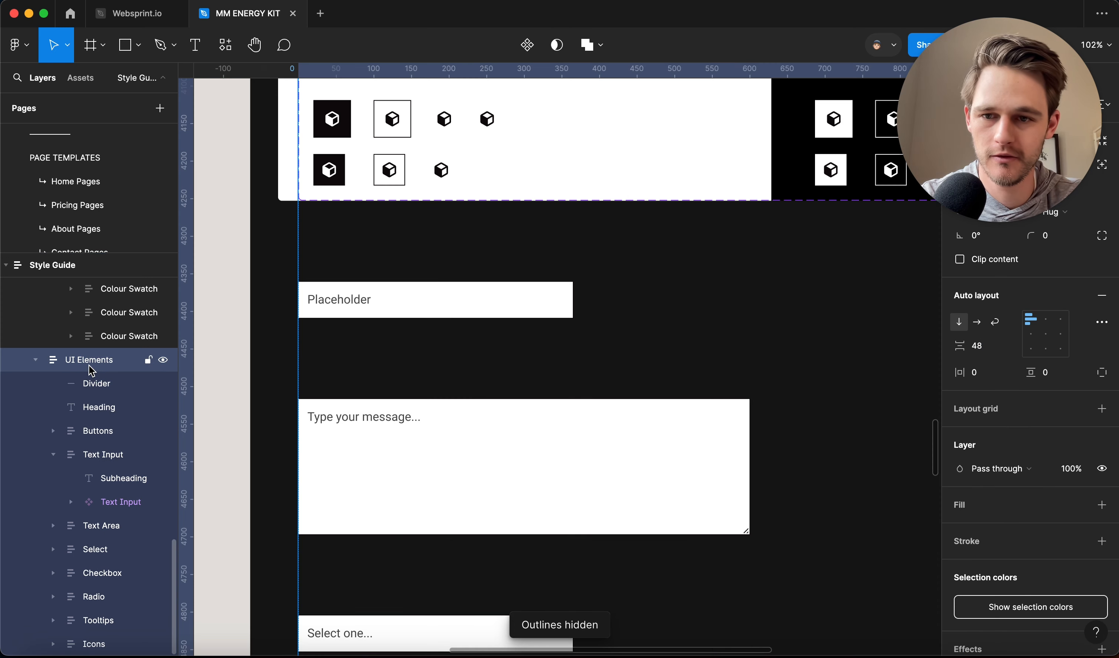
left_click(416, 261)
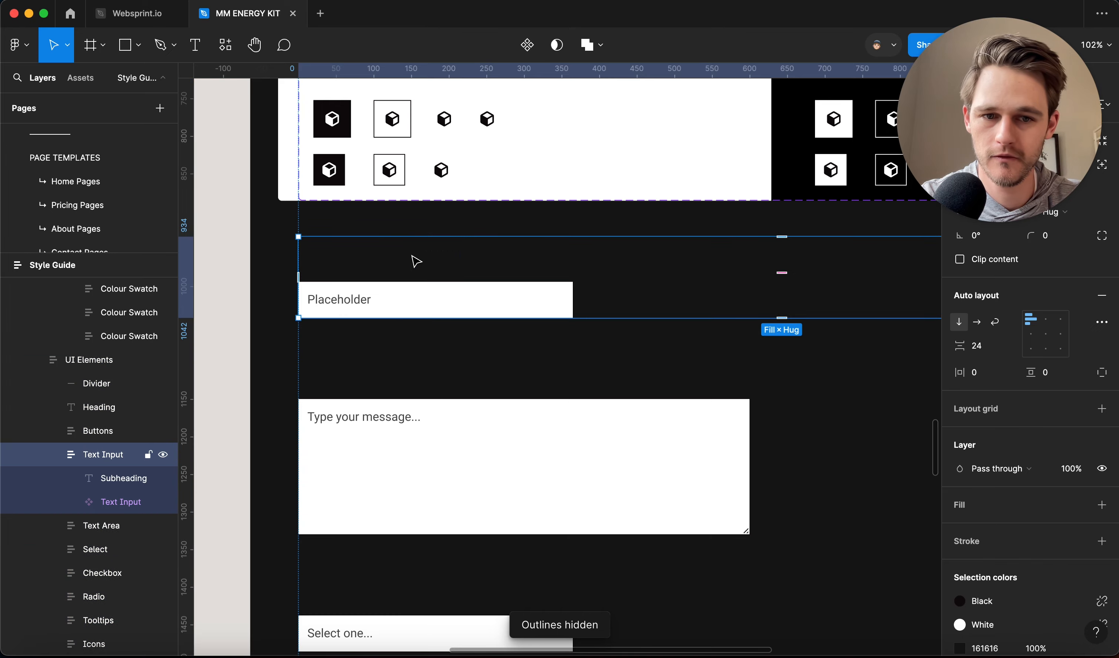
scroll(618, 425, "down", 5)
left_click(76, 362)
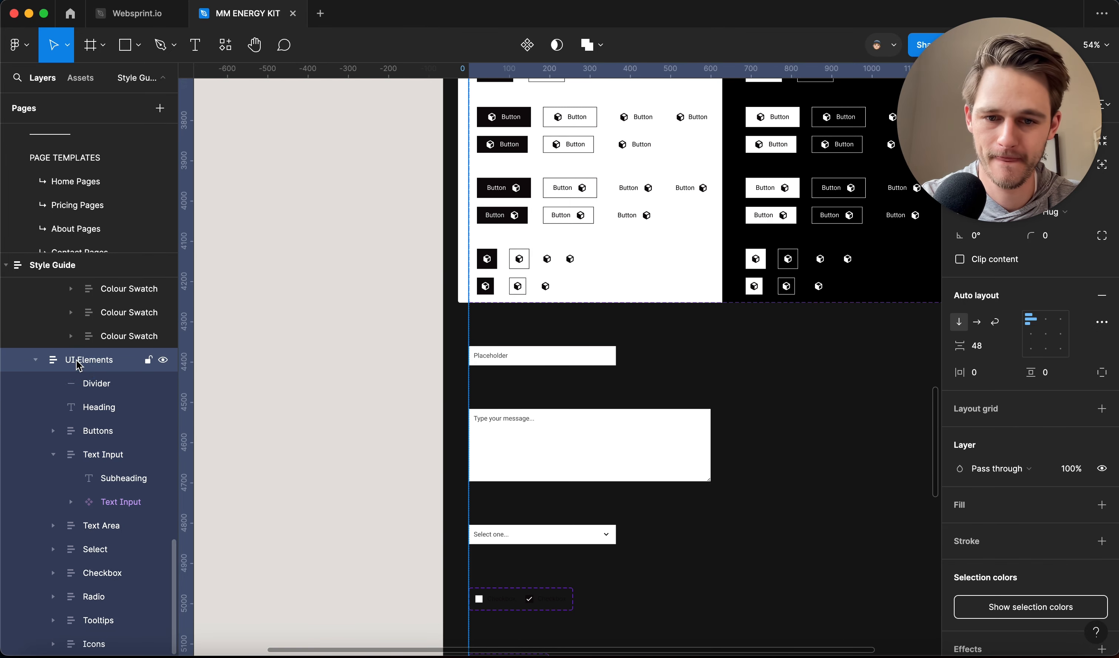
scroll(664, 365, "down", 5)
scroll(669, 364, "right", 2)
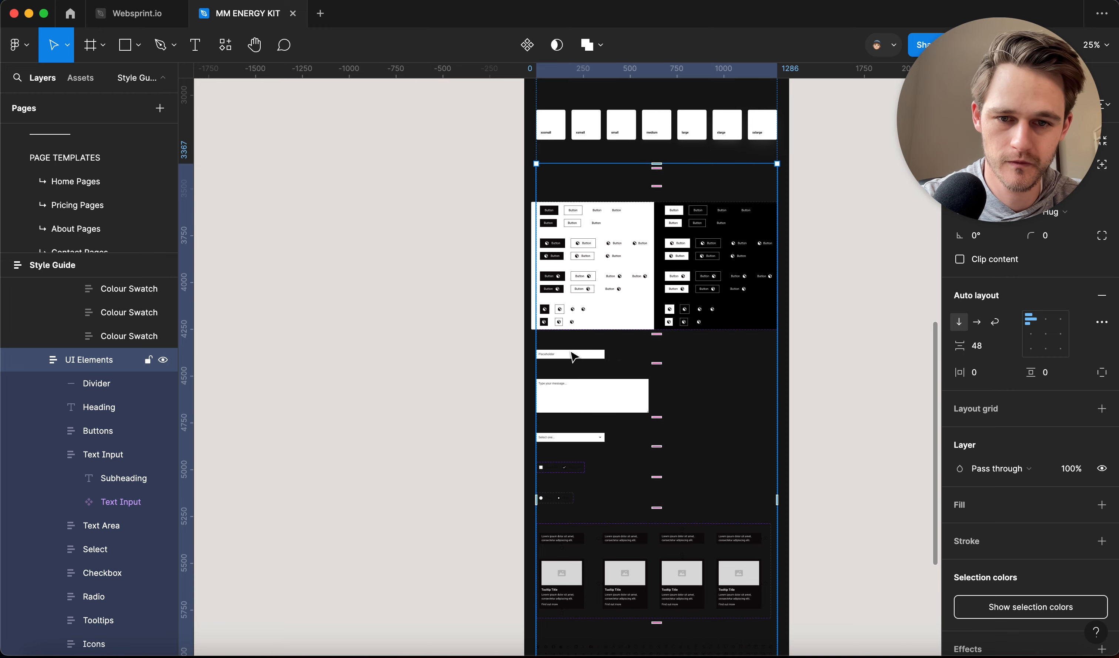
Try to edit the Text Input subheading in outline view, dismiss the missing fonts dialog and hide the outlines.
scroll(573, 357, "up", 8)
left_click(527, 338)
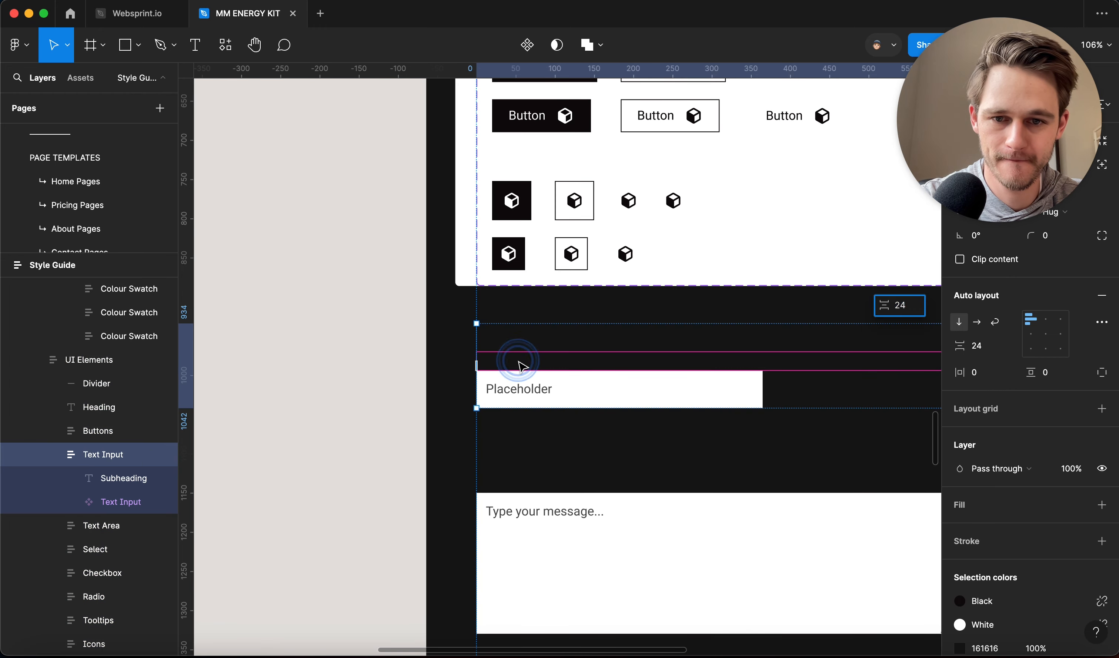
key("super+y")
double_click(530, 340)
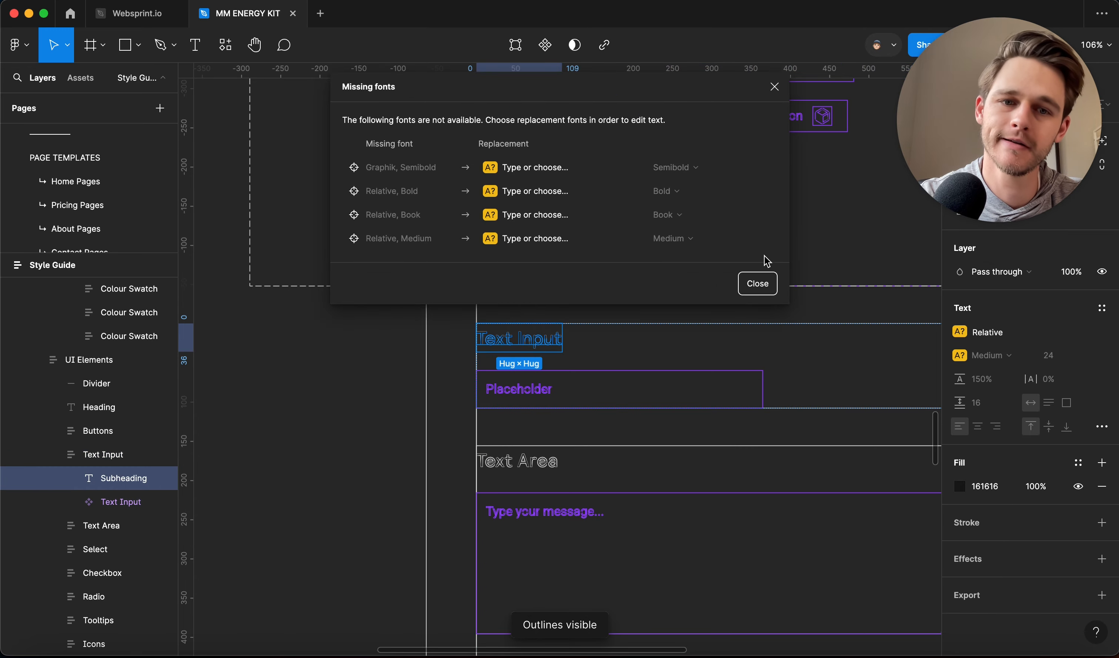
left_click(759, 283)
left_click(394, 374)
scroll(395, 375, "down", 10)
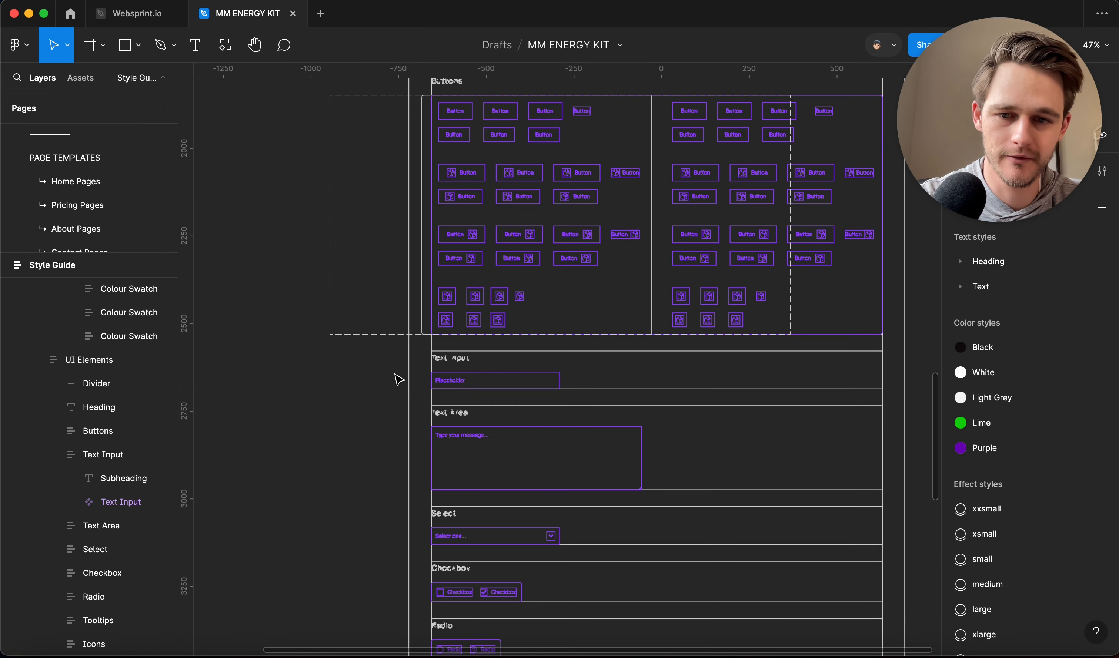
key("super+y")
Apply the White color style to the Style Guide title and its supporting text.
scroll(388, 386, "up", 12)
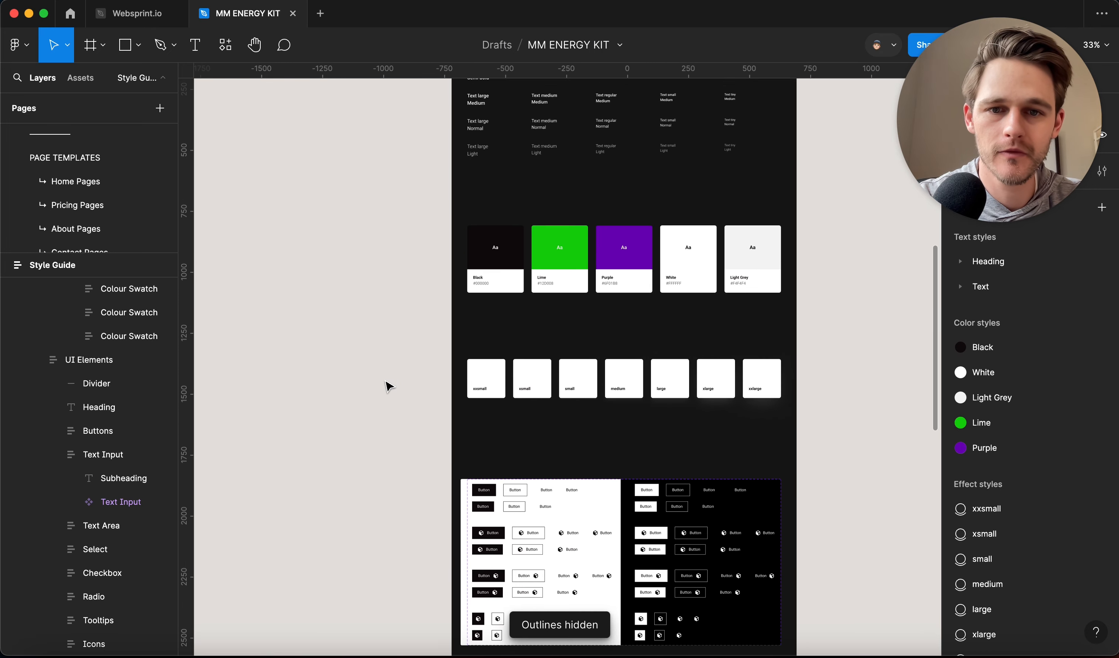
scroll(388, 386, "up", 10)
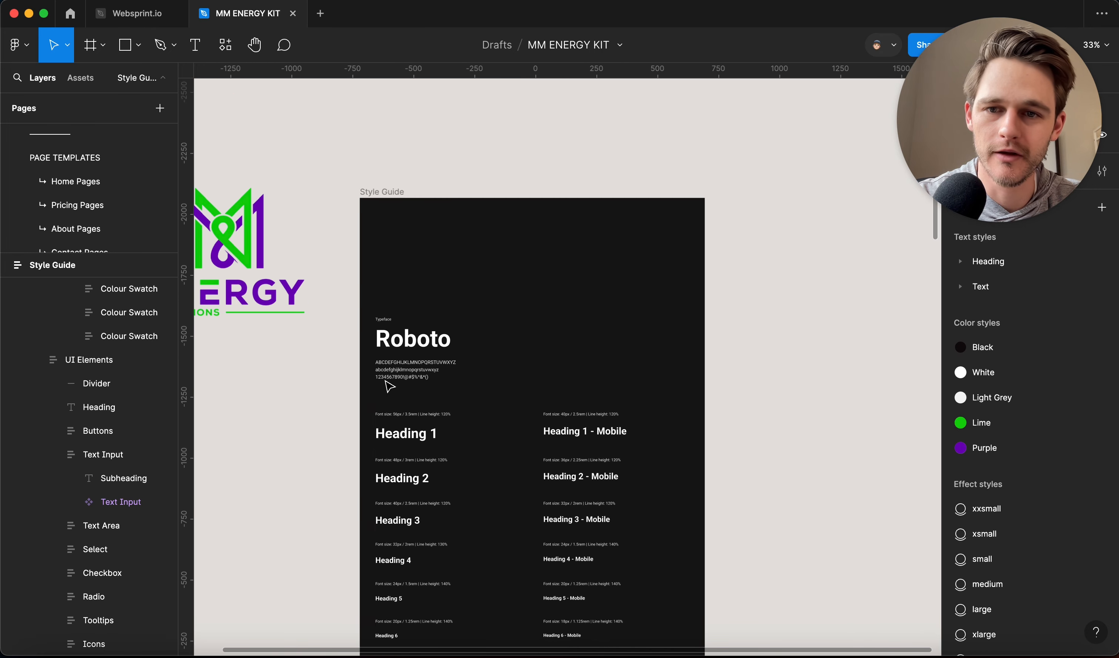
left_click(435, 352)
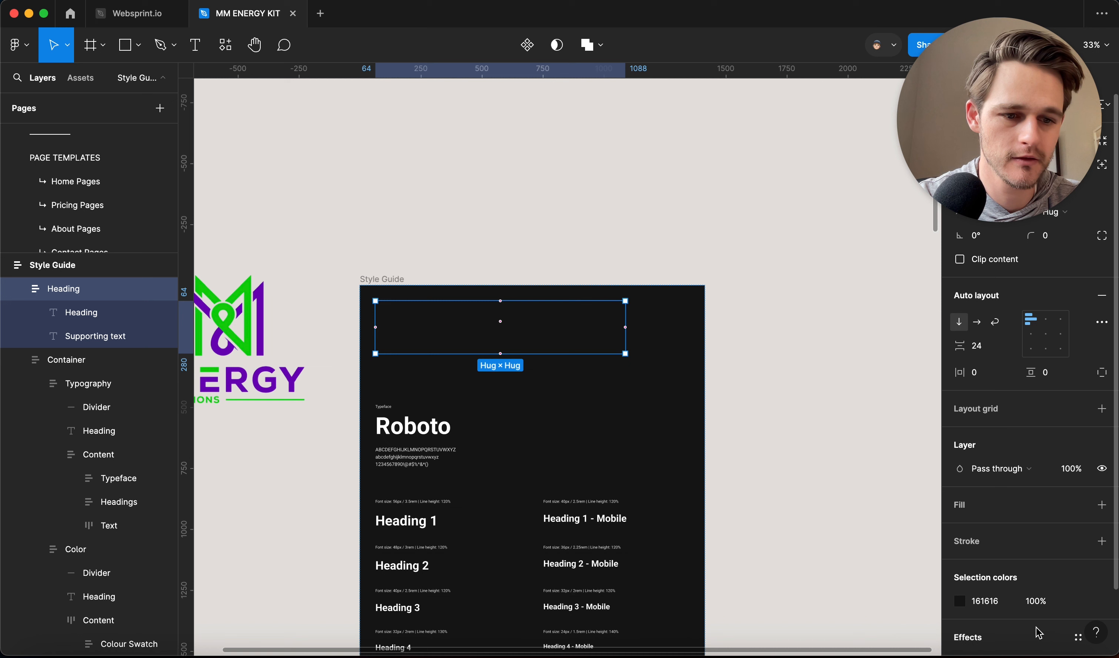
left_click(960, 603)
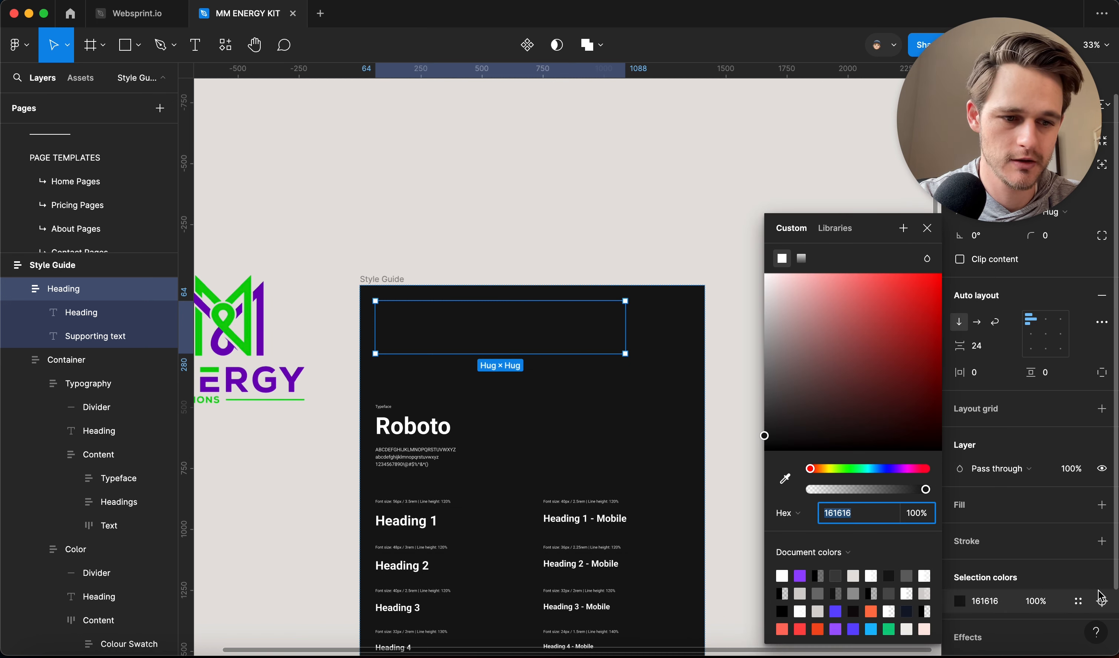
left_click(835, 228)
left_click(853, 457)
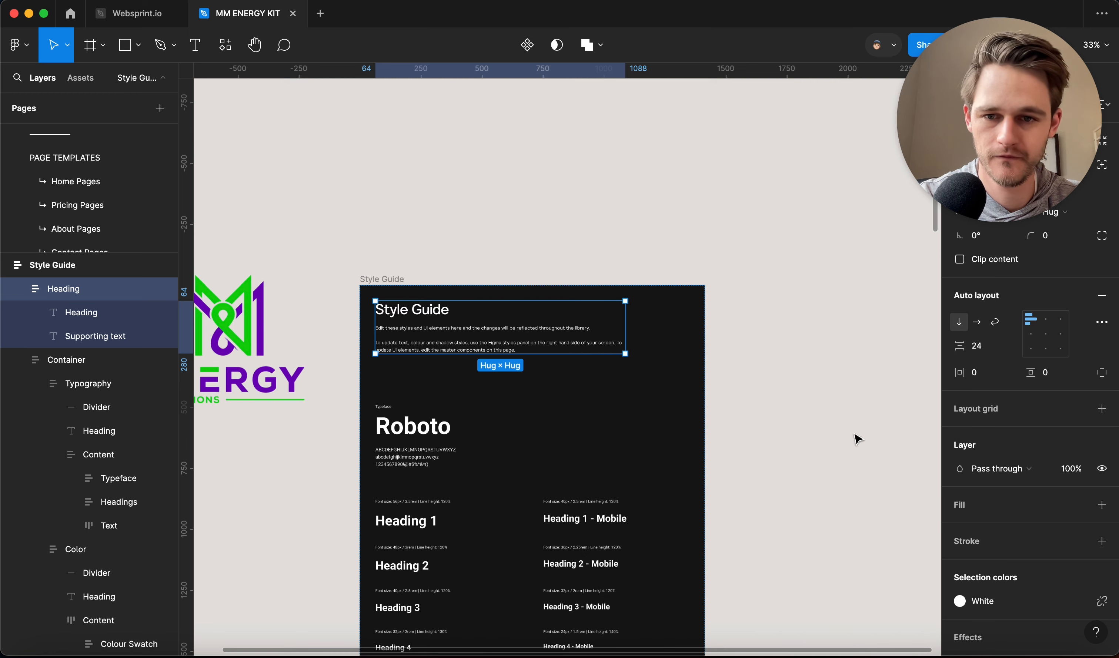
left_click(460, 388)
Replace the 15% black in the Typography section's selection colors with the Light Grey style.
key("super+y")
key("super+y")
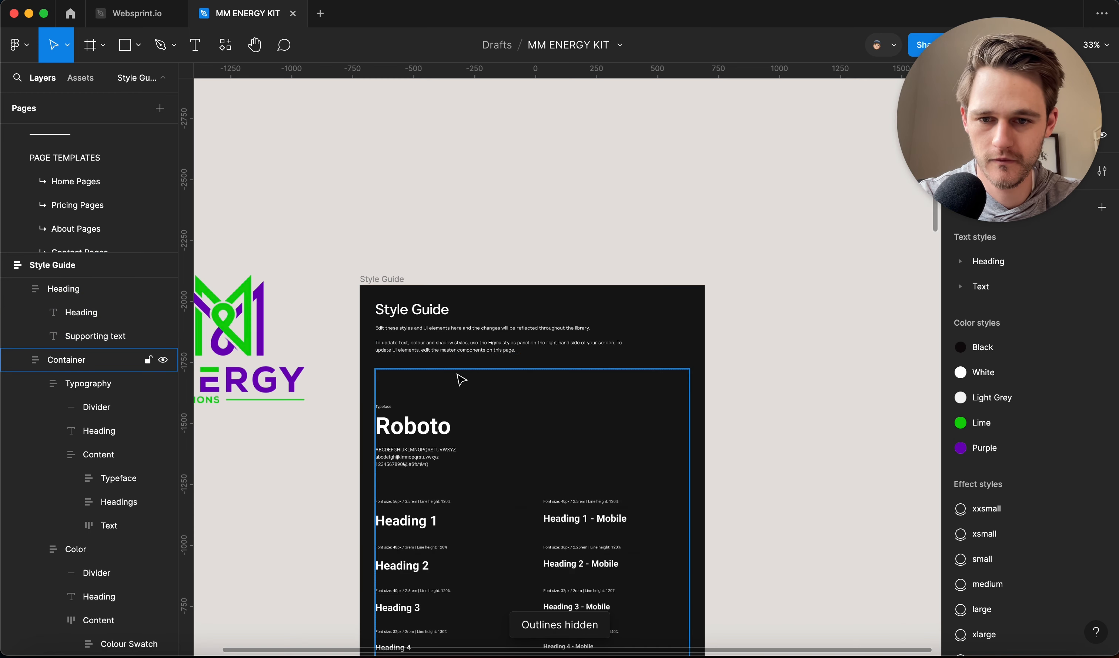
left_click(403, 390)
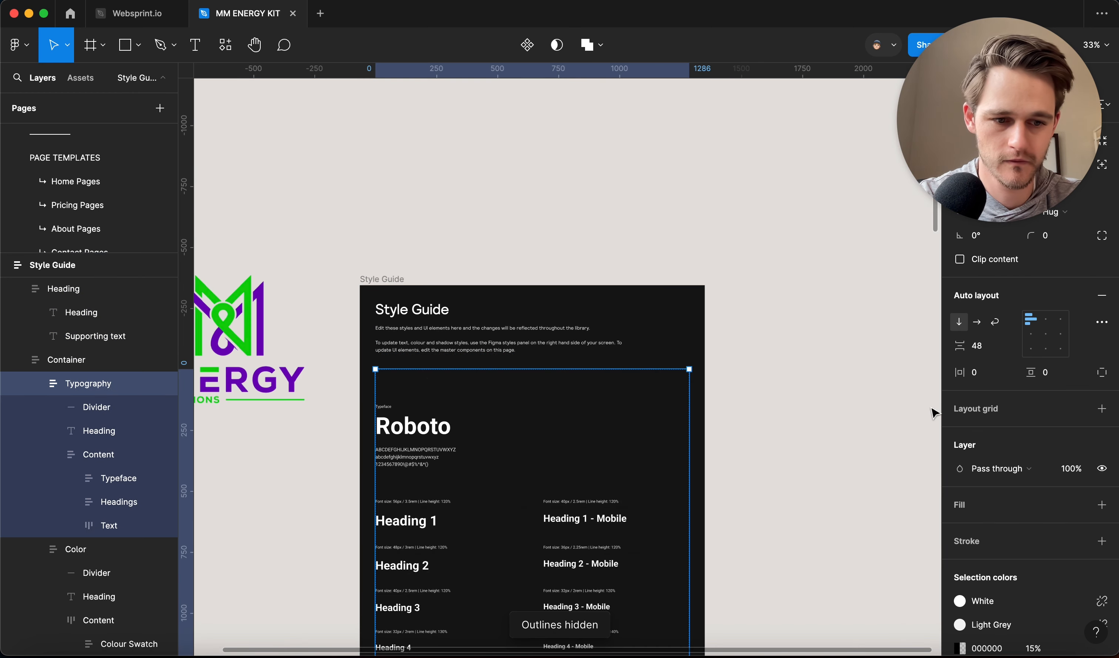
scroll(971, 452, "down", 3)
left_click(959, 509)
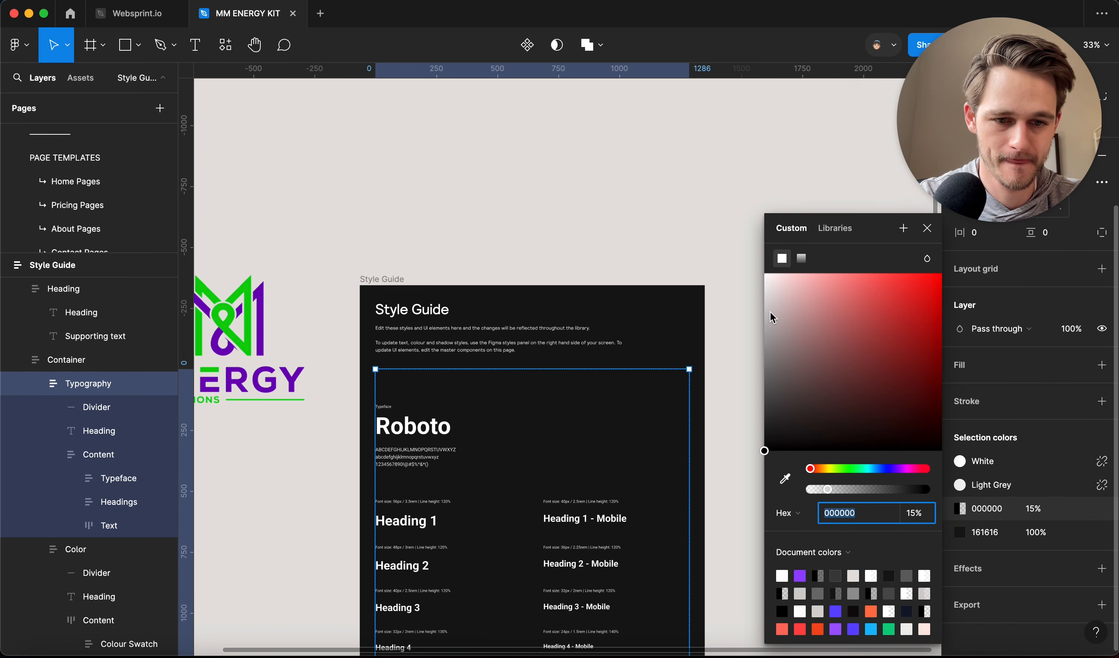
left_click(1078, 509)
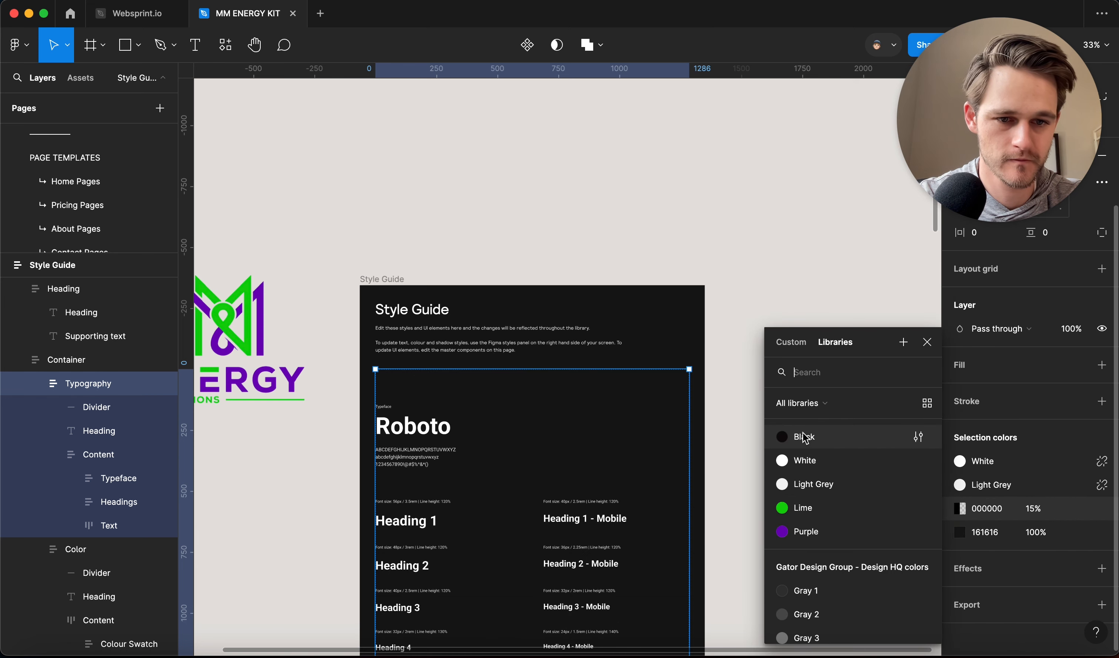
left_click(794, 484)
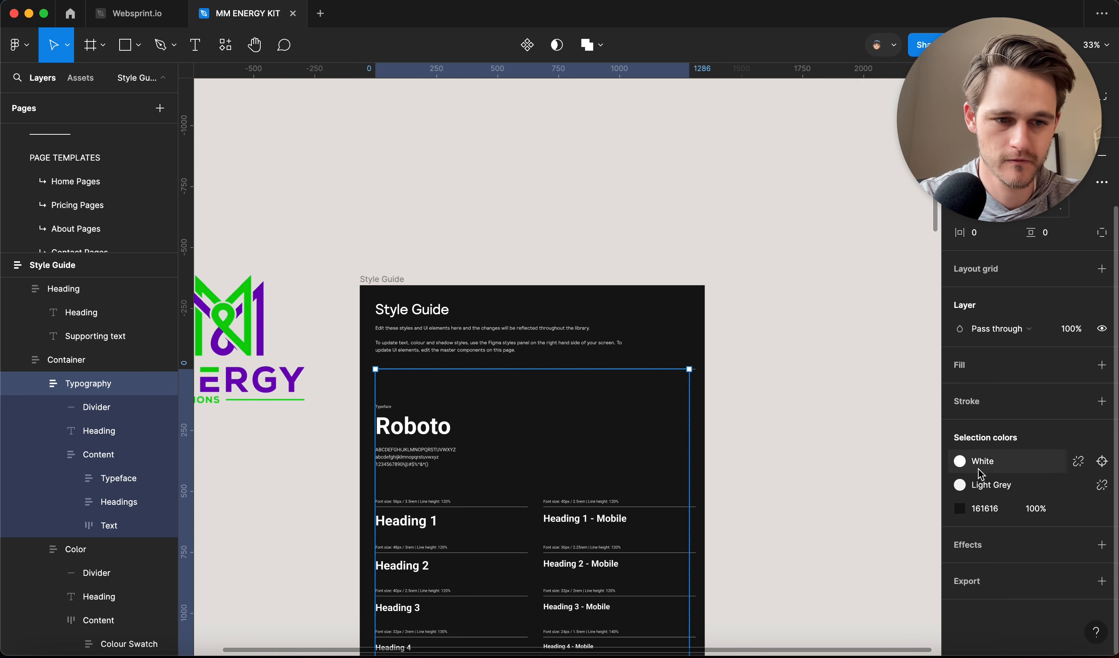
Lighten the Typography section's remaining 161616 color to E7E7E7 and deselect the section.
left_click(960, 509)
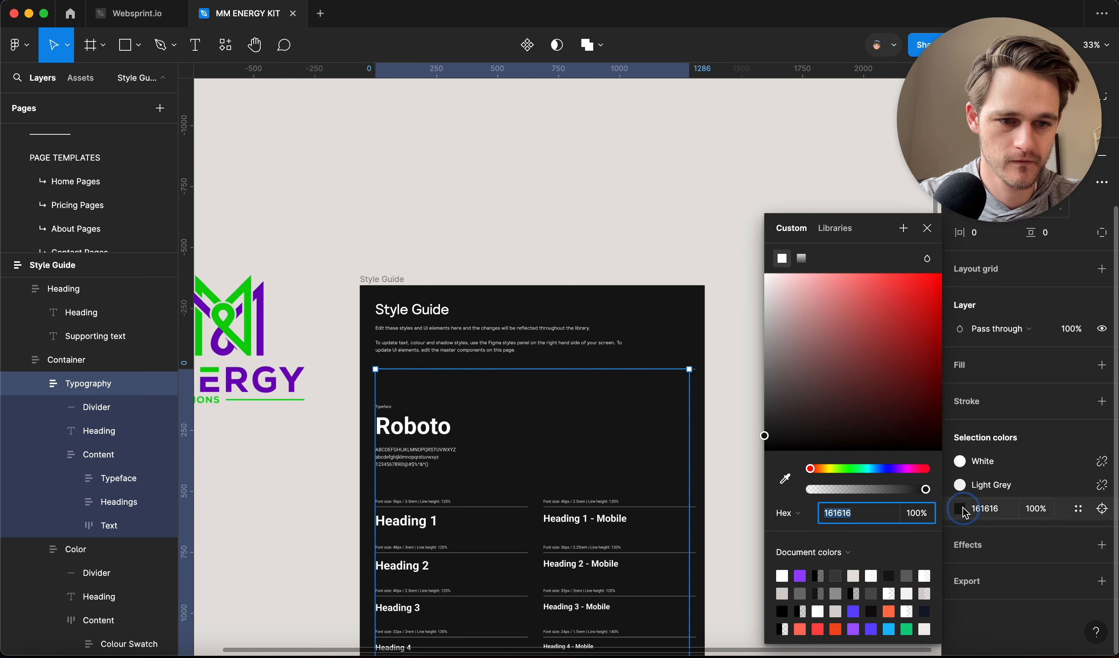
left_click_drag(825, 409, 764, 294)
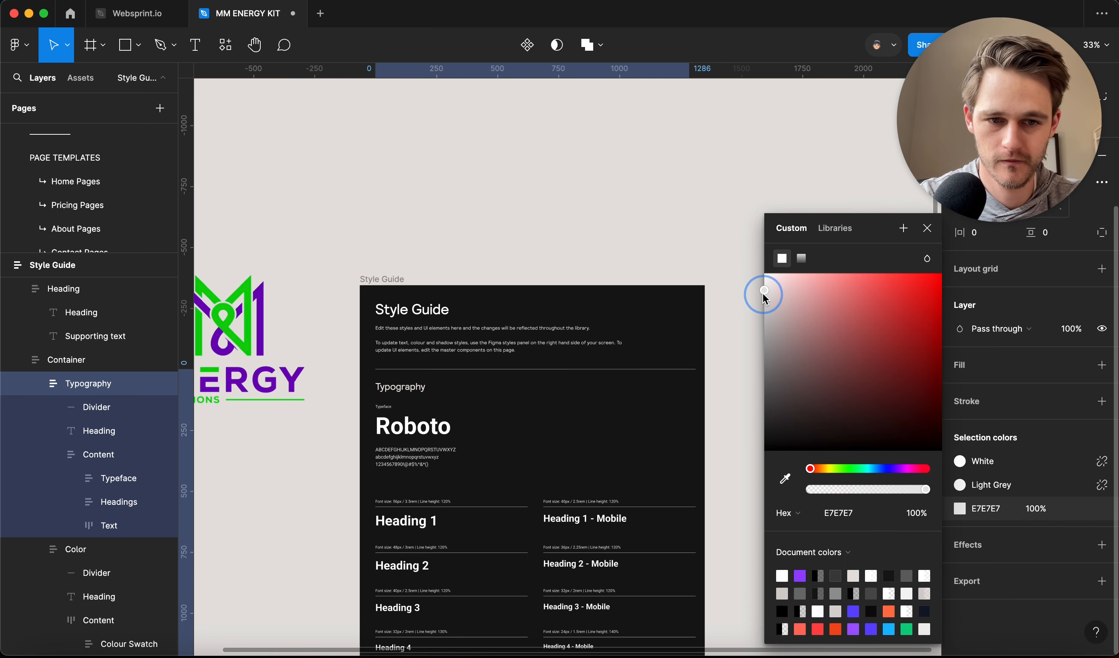
left_click(710, 260)
left_click(657, 210)
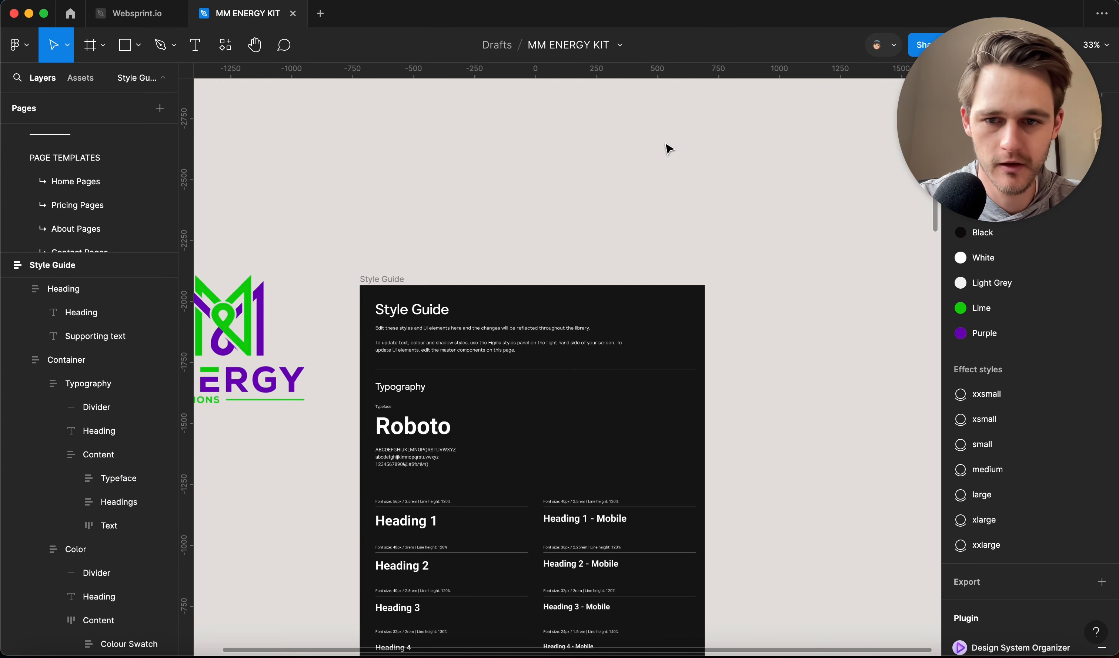
Look over the style guide from the UI elements and tooltips back up to the typography and logo.
scroll(529, 196, "down", 20)
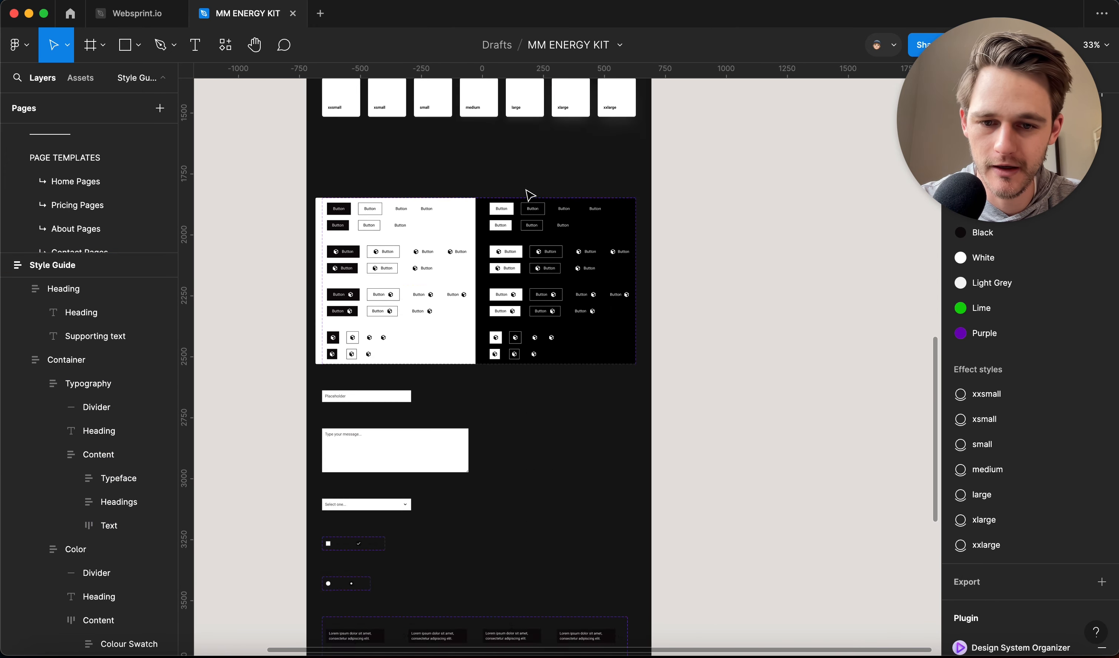
scroll(529, 196, "up", 20)
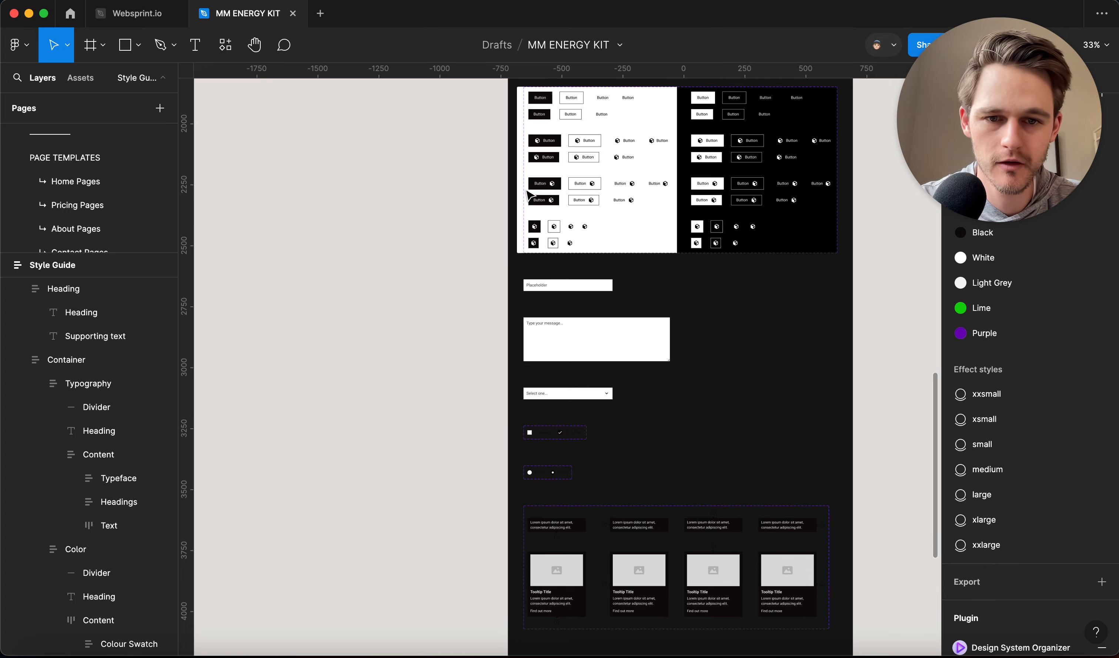
scroll(529, 195, "up", 10)
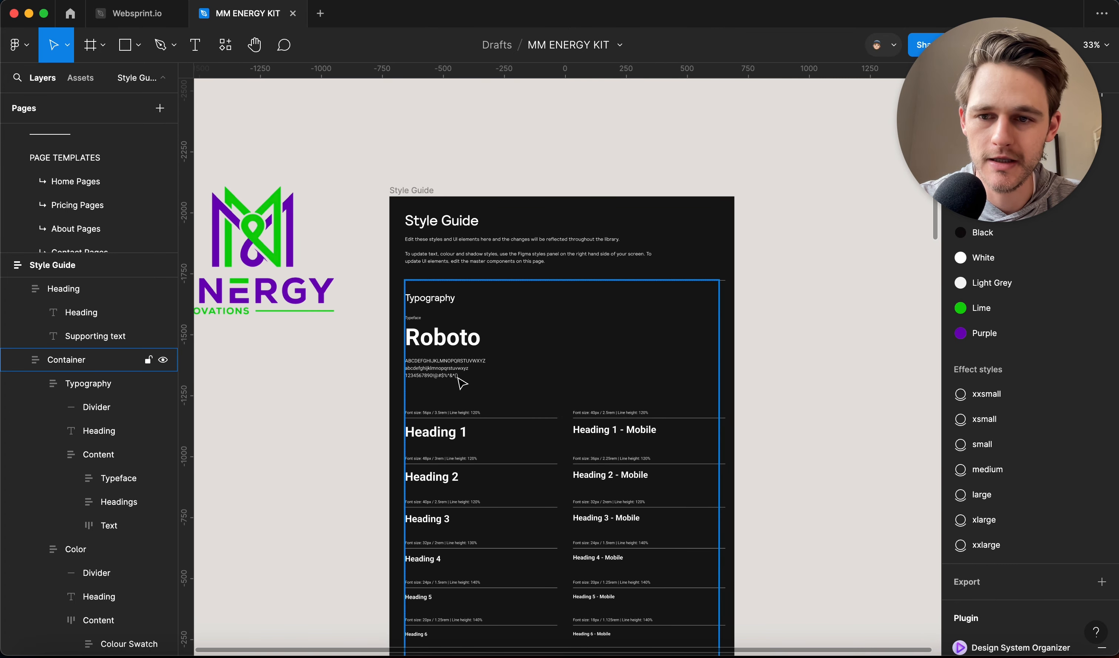
scroll(458, 381, "left", 7)
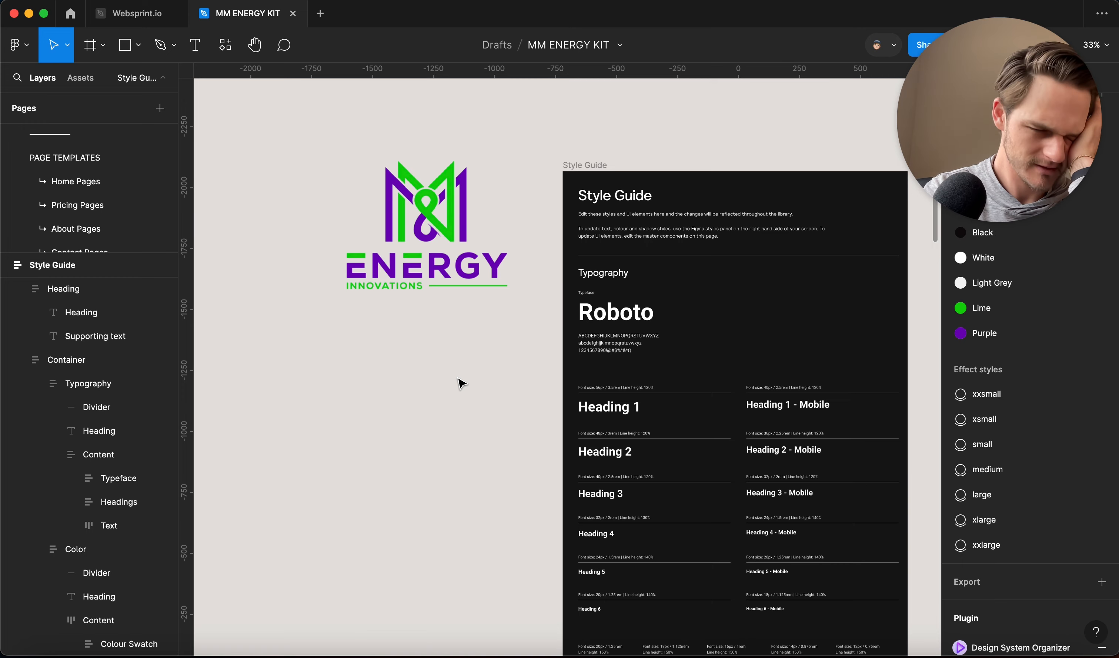
Switch to Chrome and open fontshare.com in a new tab.
key("super+Tab")
key("super+Tab")
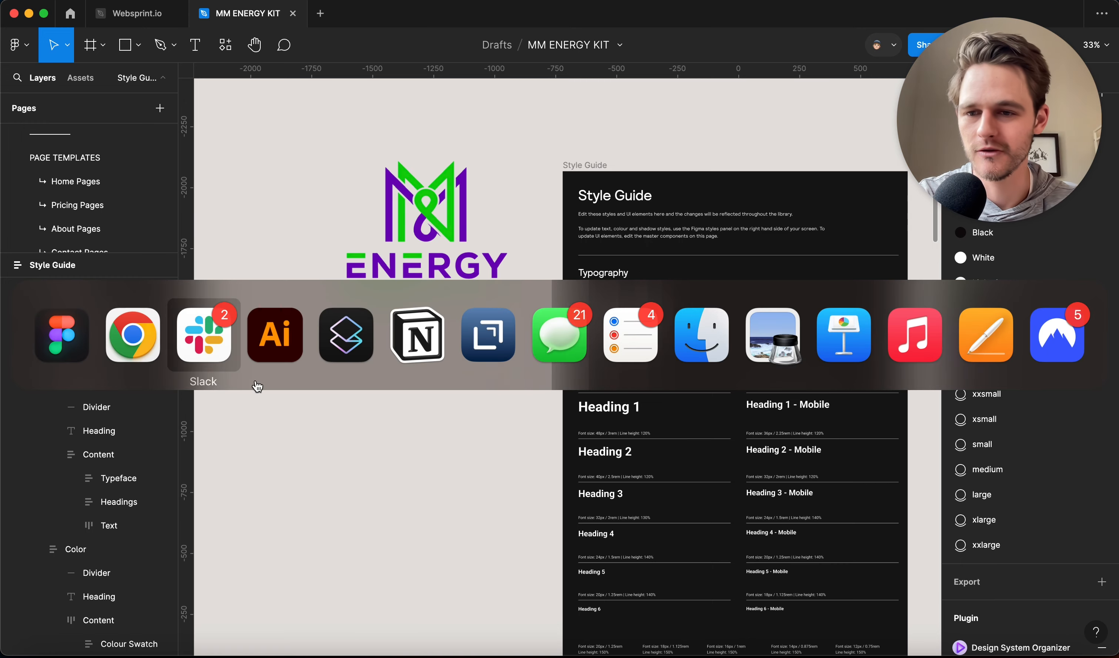
key("super+shift+Tab")
key("super+t")
type("fon")
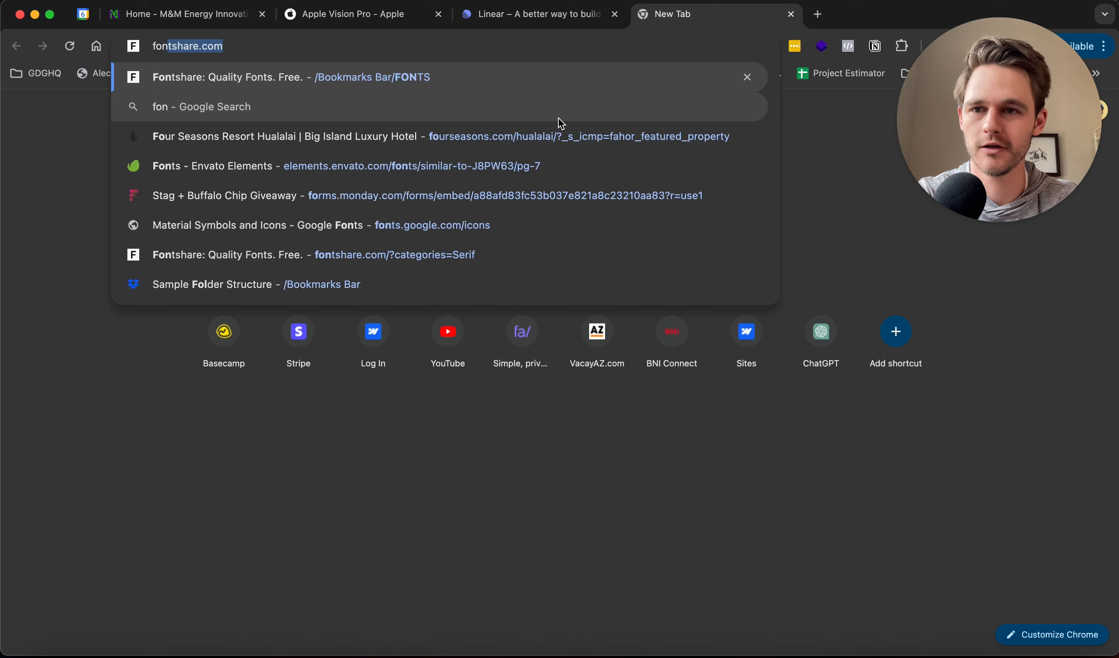
key("Return")
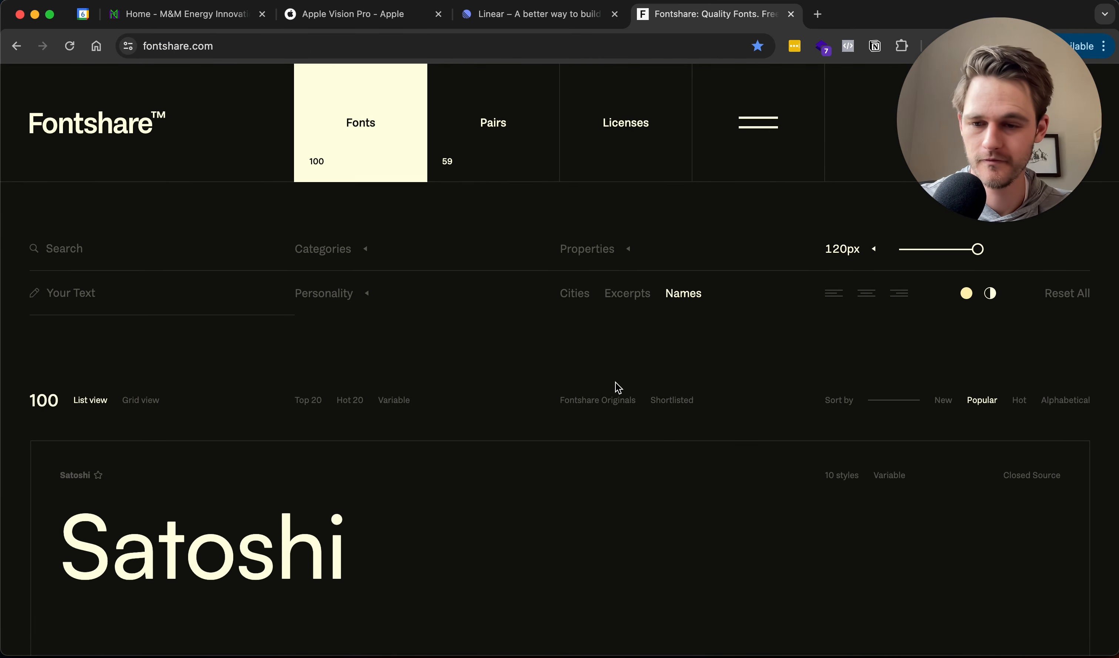
Browse the popular fonts on Fontshare for a typeface that could suit the brand.
scroll(507, 378, "down", 7)
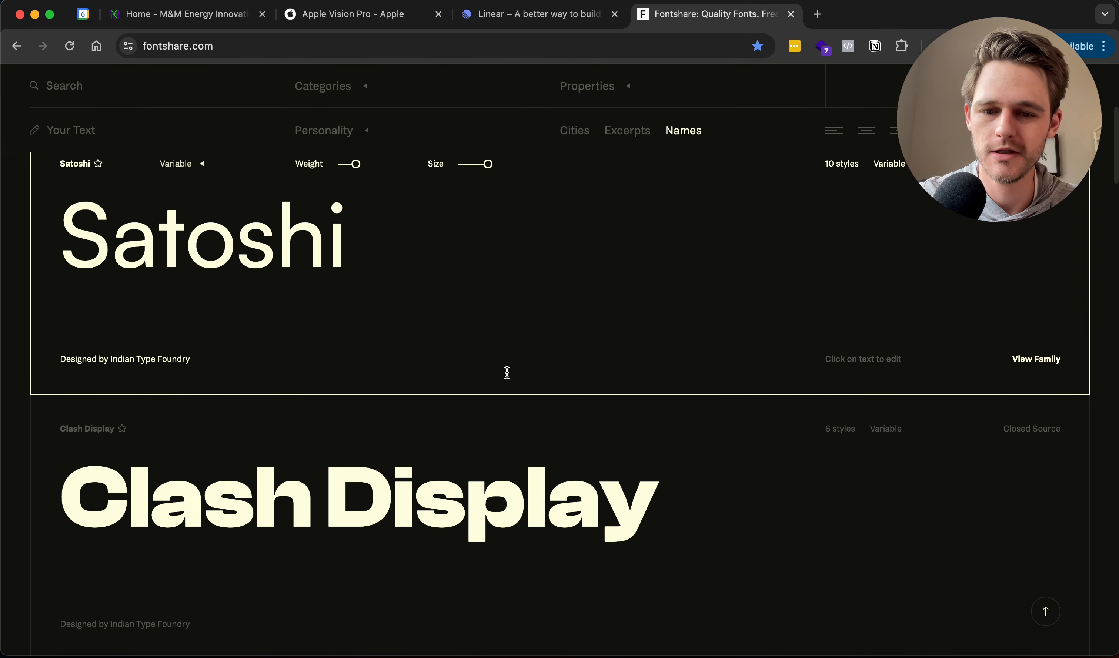
scroll(507, 372, "down", 10)
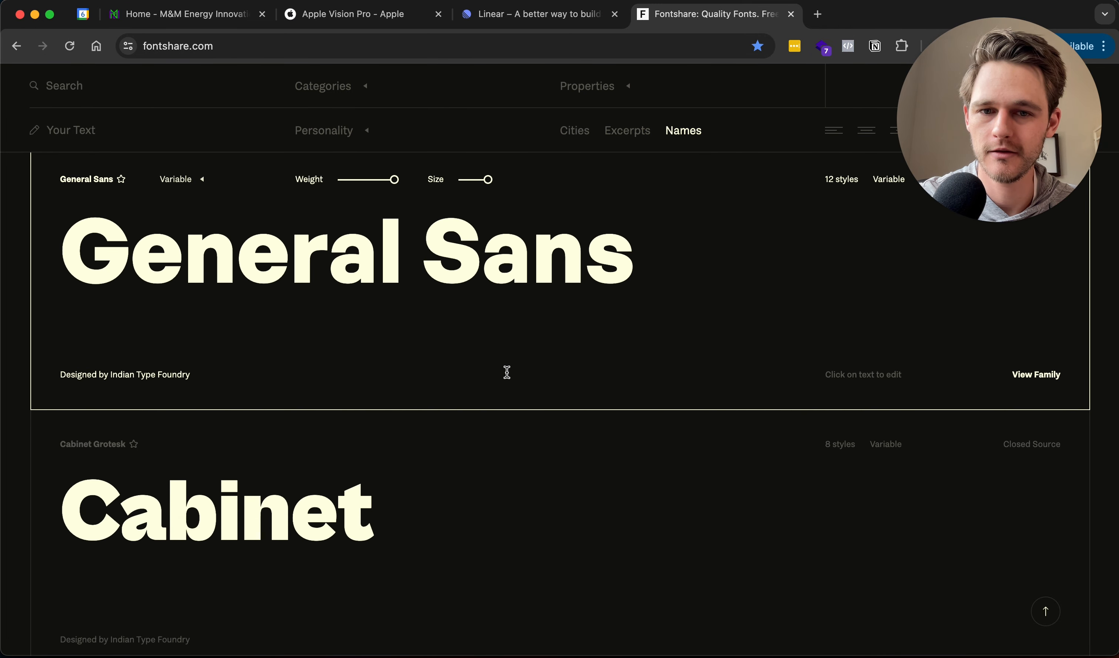
scroll(507, 372, "down", 5)
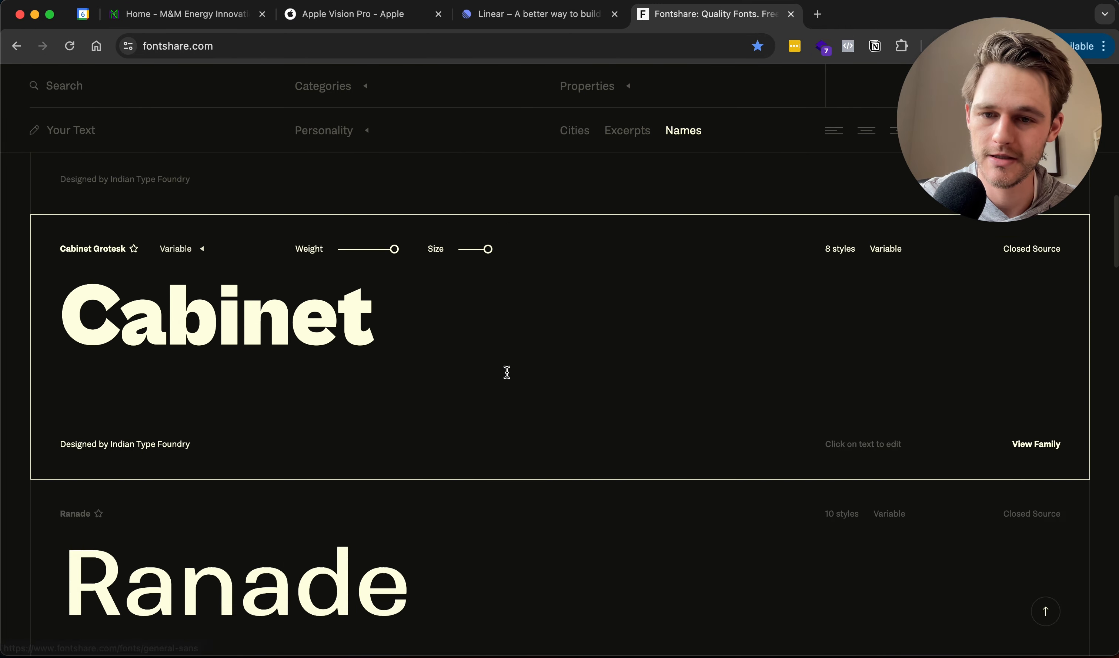
scroll(507, 372, "down", 5)
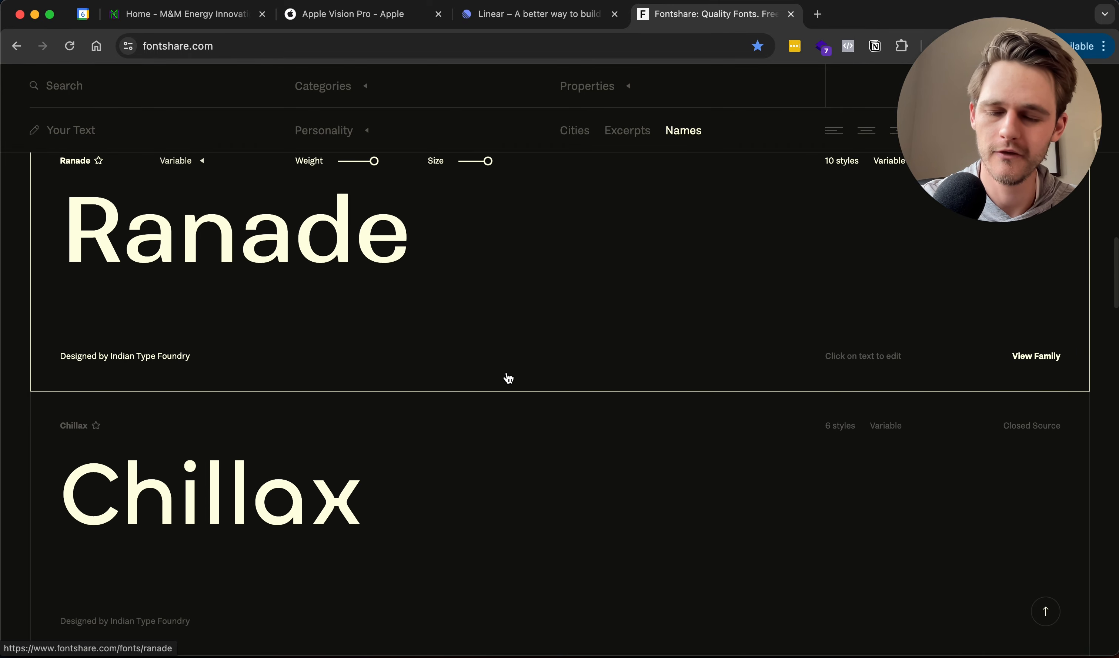
scroll(509, 378, "down", 5)
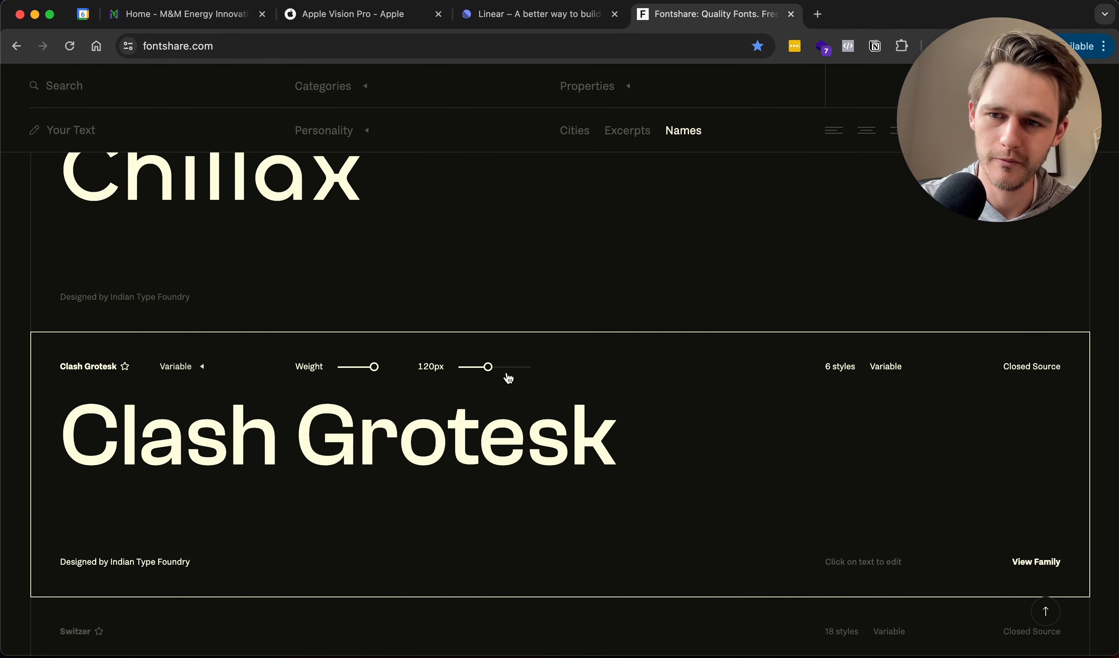
scroll(508, 378, "down", 10)
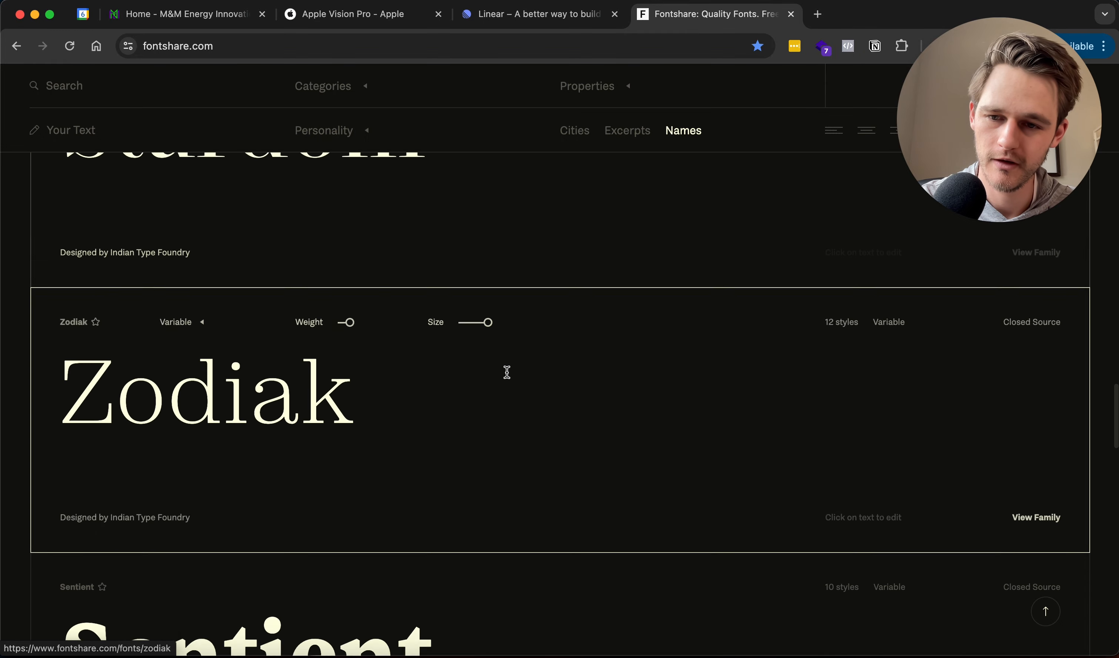
scroll(507, 372, "down", 6)
Switch to Figma and examine the ENERGY INNOVATIONS lettering in the logo up close.
key("super+Tab")
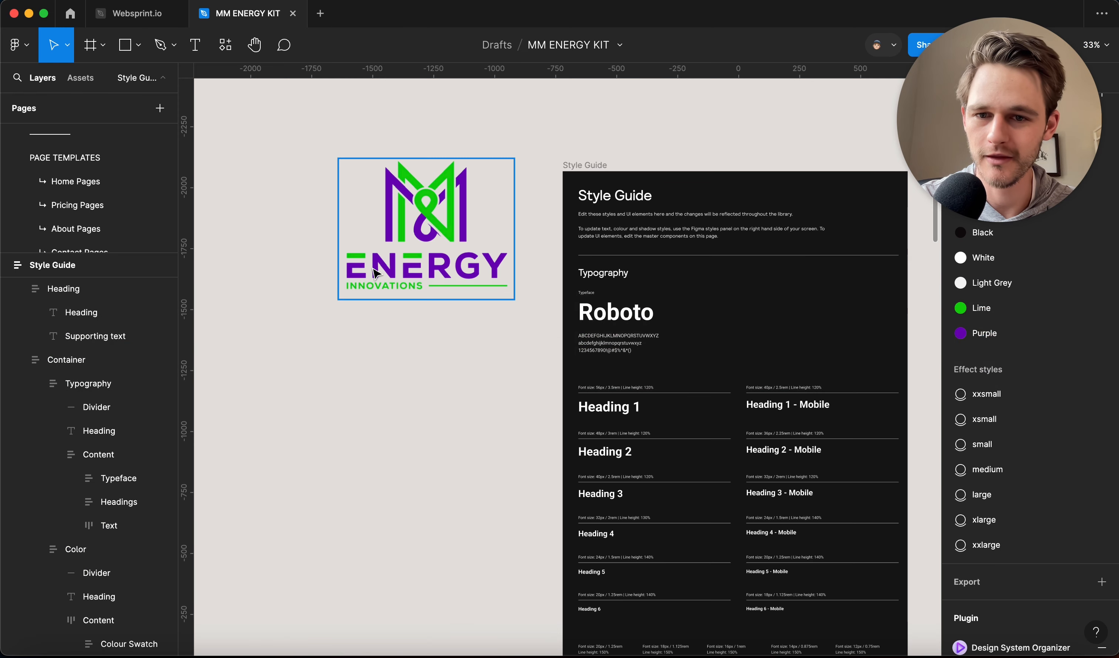
scroll(374, 272, "up", 5)
scroll(375, 353, "down", 3)
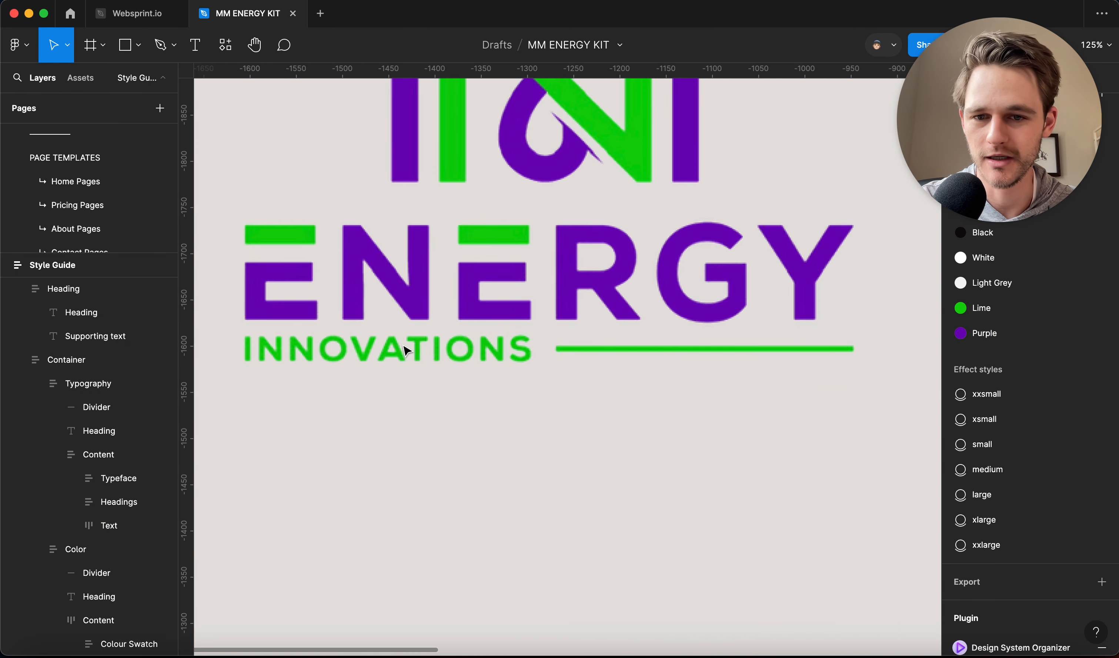
Return to Chrome and look further through Fontshare's font list for a typeface that matches the logo lettering.
key("super+Tab")
scroll(375, 419, "down", 20)
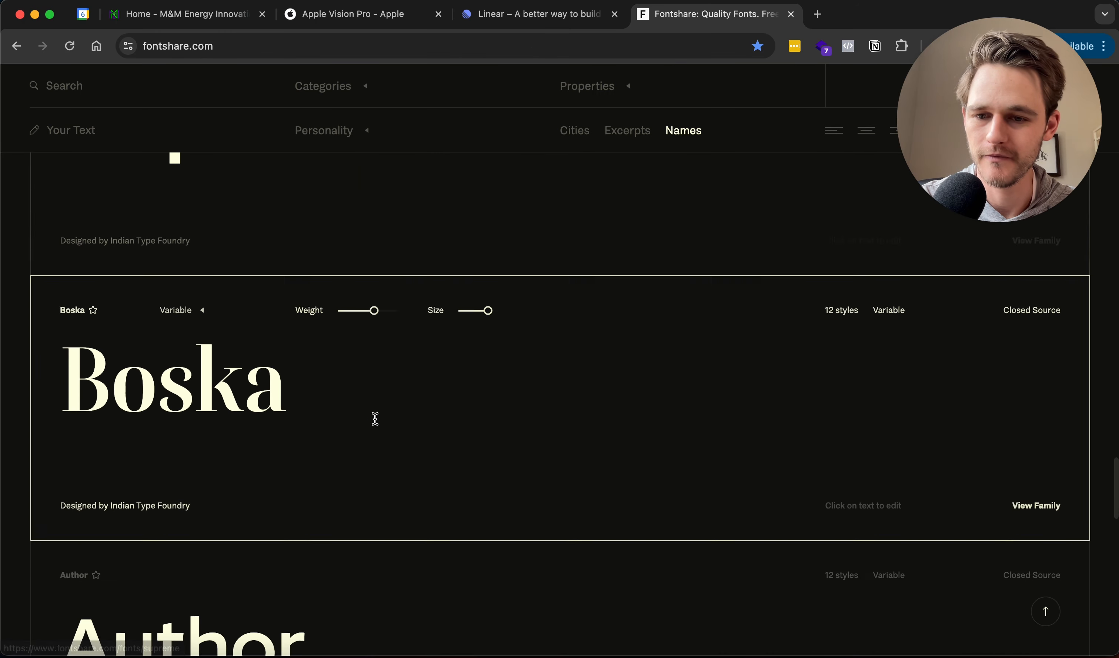
scroll(375, 420, "down", 15)
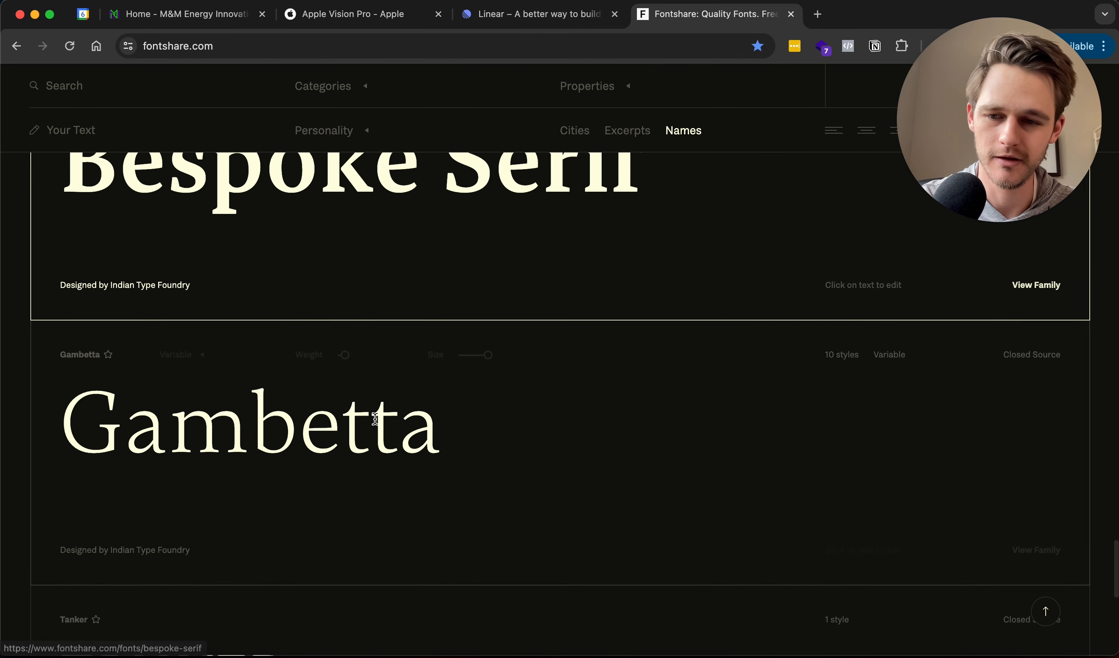
scroll(375, 419, "down", 3)
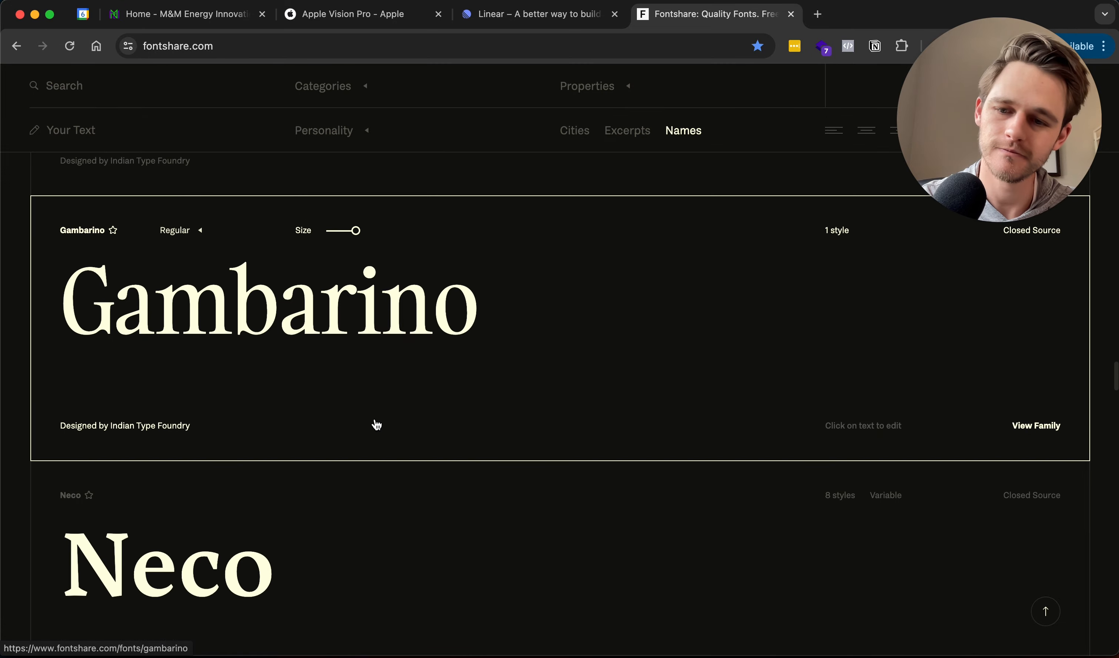
left_click_drag(268, 274, 497, 246)
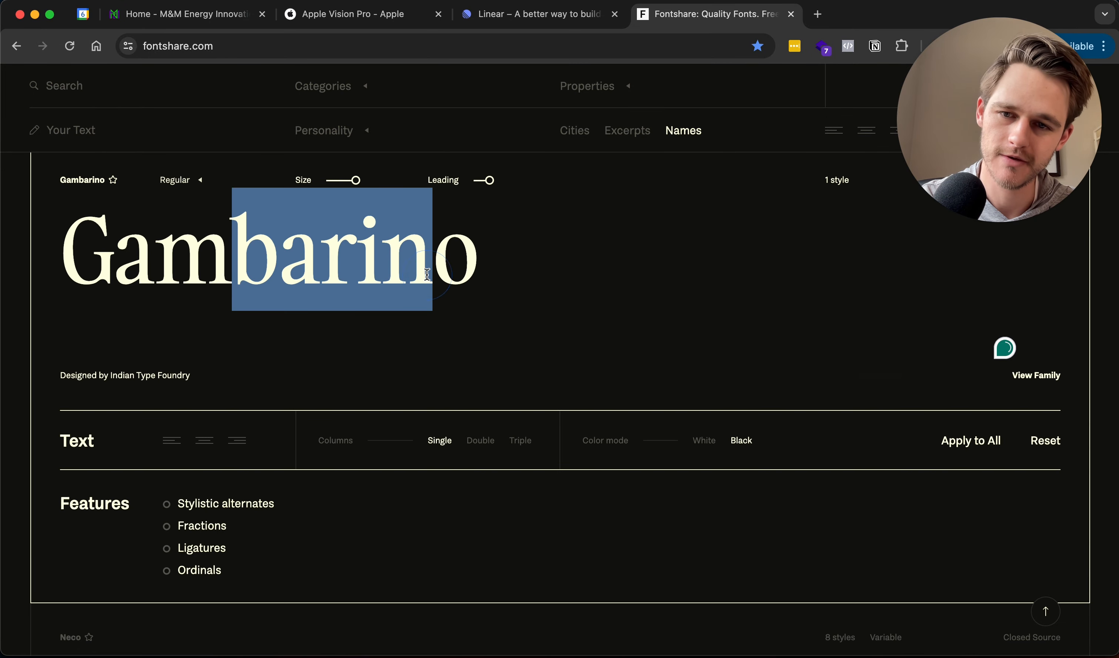
left_click(496, 246)
scroll(388, 319, "down", 20)
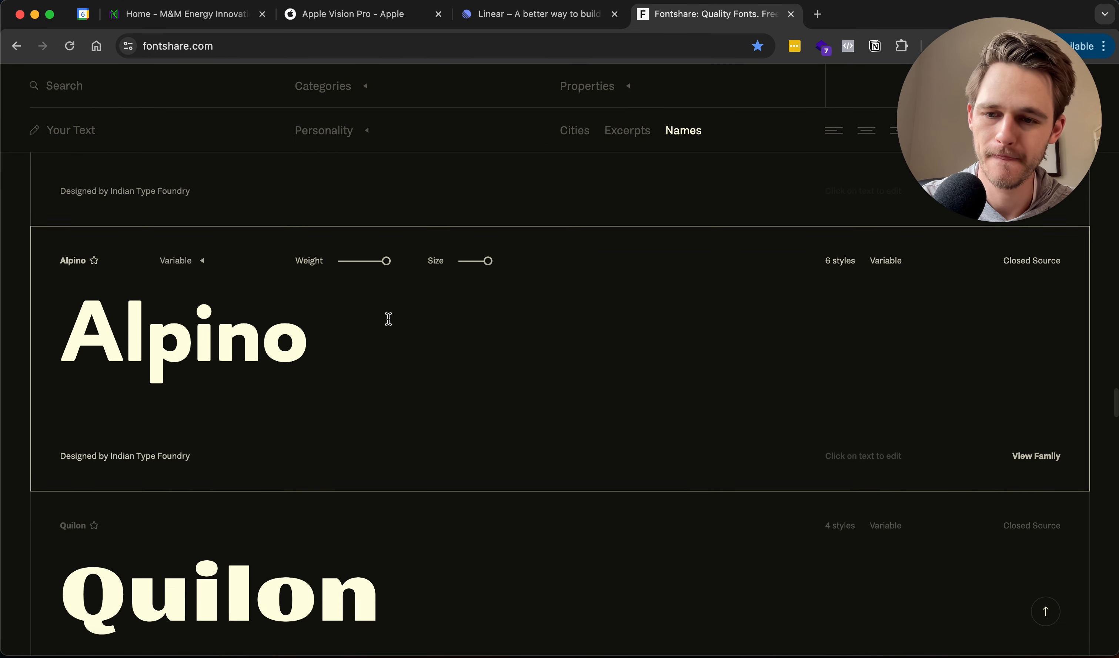
scroll(390, 318, "down", 20)
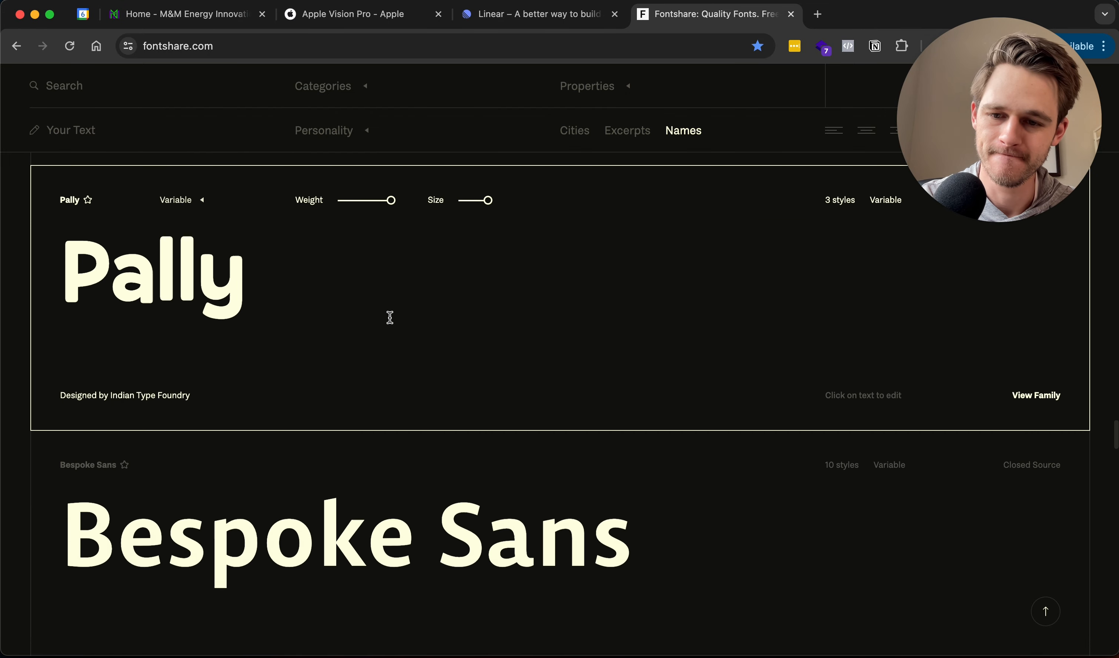
scroll(391, 323, "down", 20)
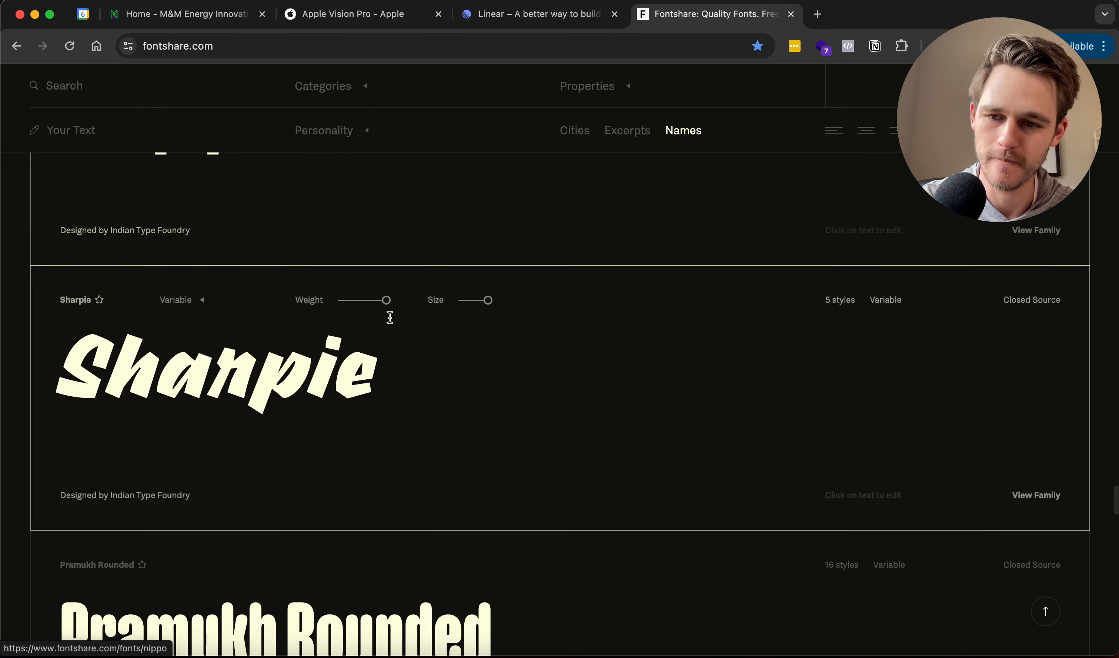
scroll(390, 317, "down", 15)
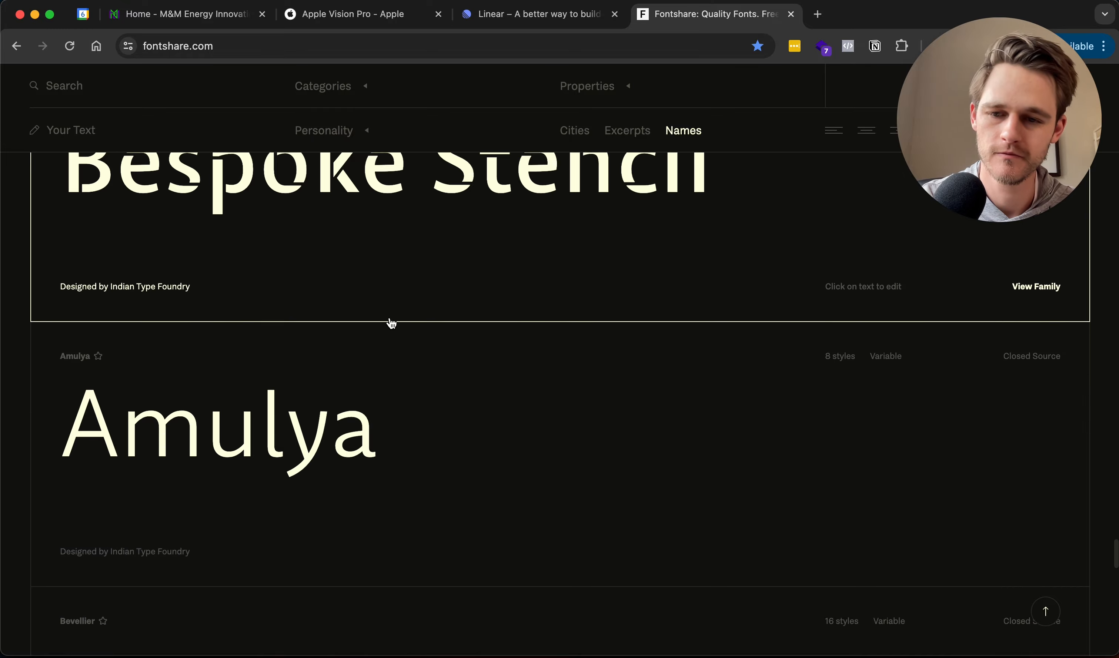
scroll(389, 318, "down", 15)
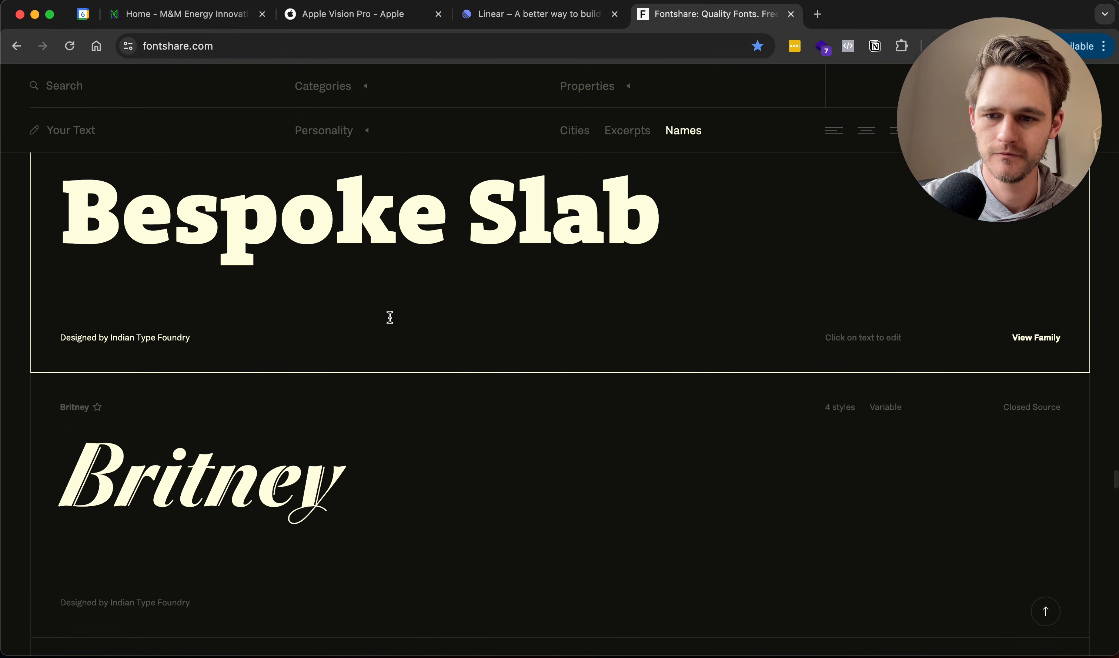
scroll(389, 318, "down", 15)
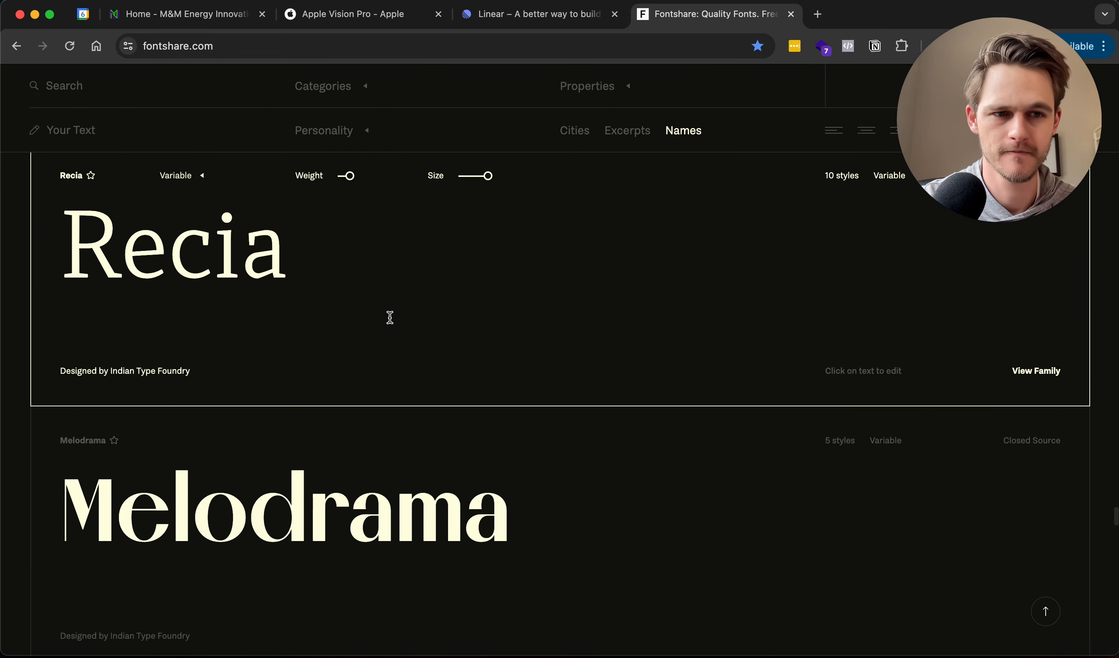
Find RX100 in the font list and replace its preview text with "quick brown fox jumps over the lazy dog".
scroll(389, 318, "down", 5)
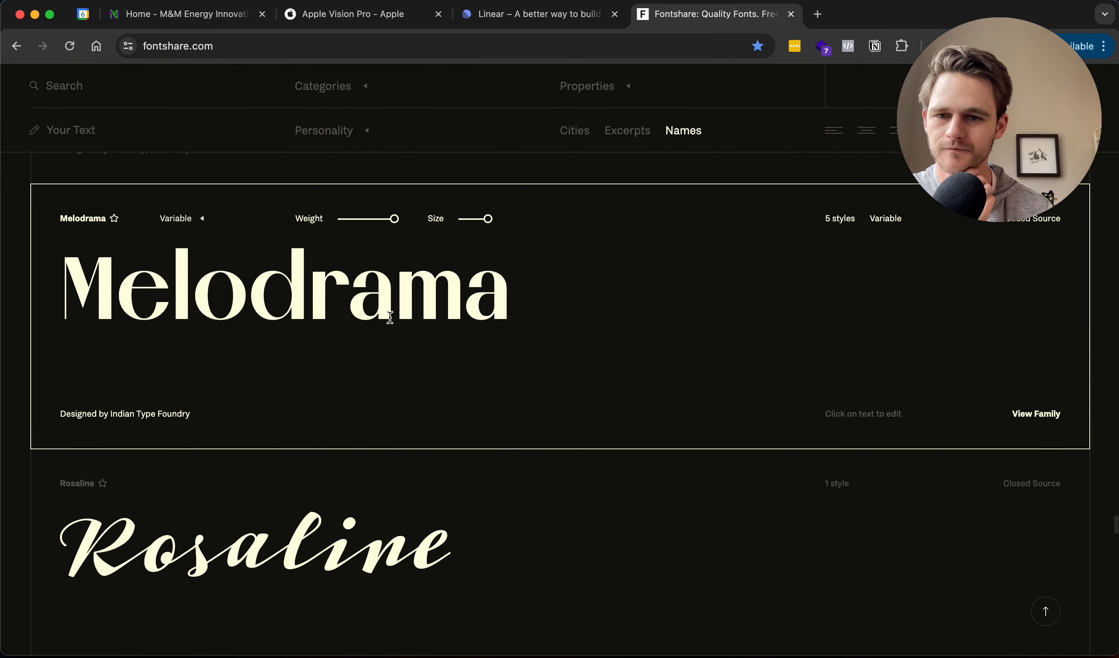
scroll(389, 317, "down", 15)
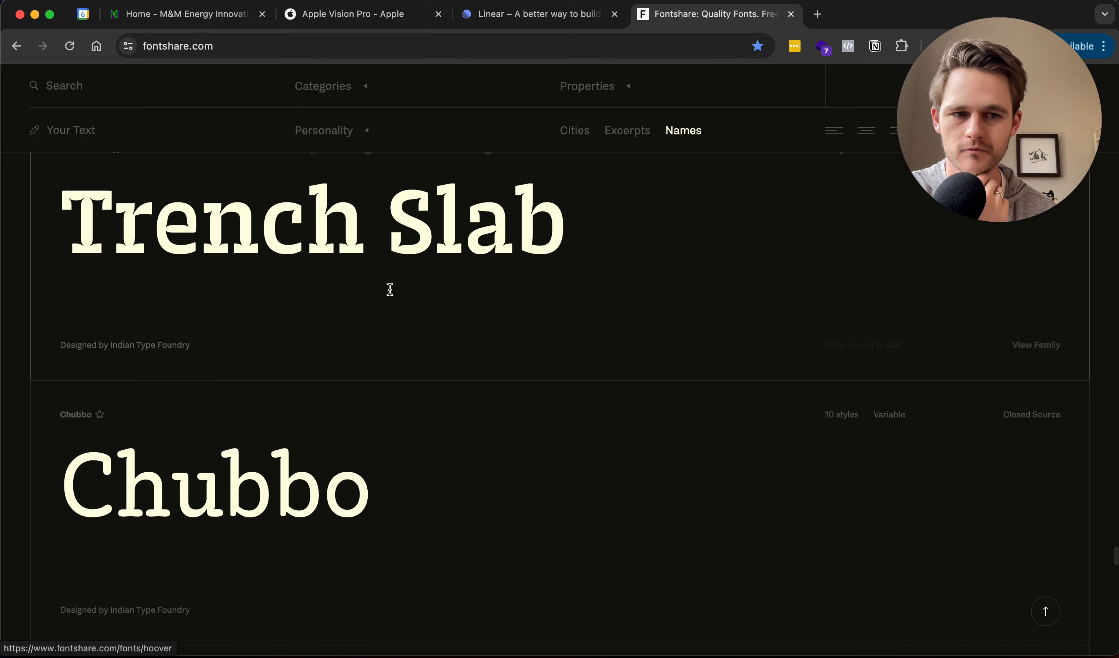
scroll(389, 289, "down", 15)
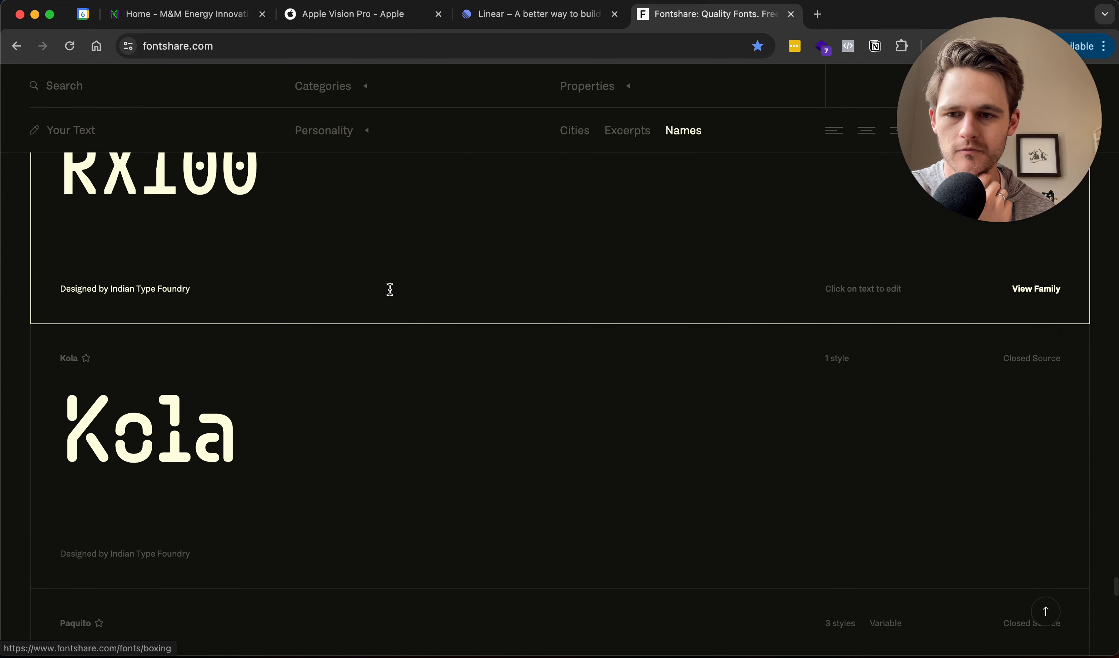
scroll(390, 290, "up", 2)
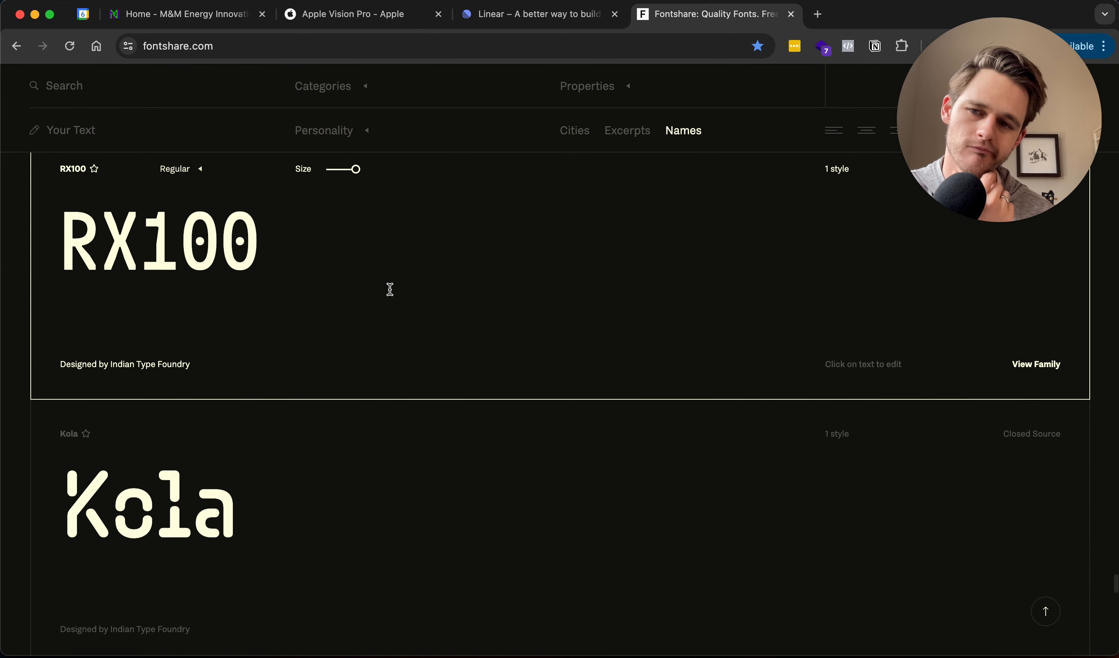
scroll(390, 289, "up", 2)
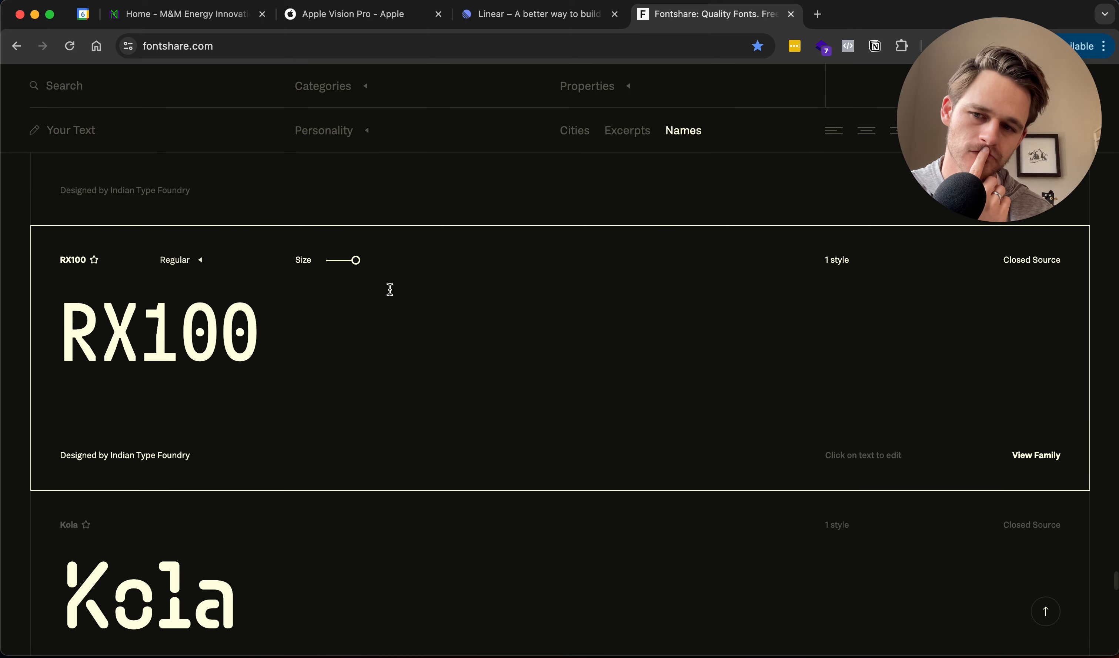
left_click(260, 311)
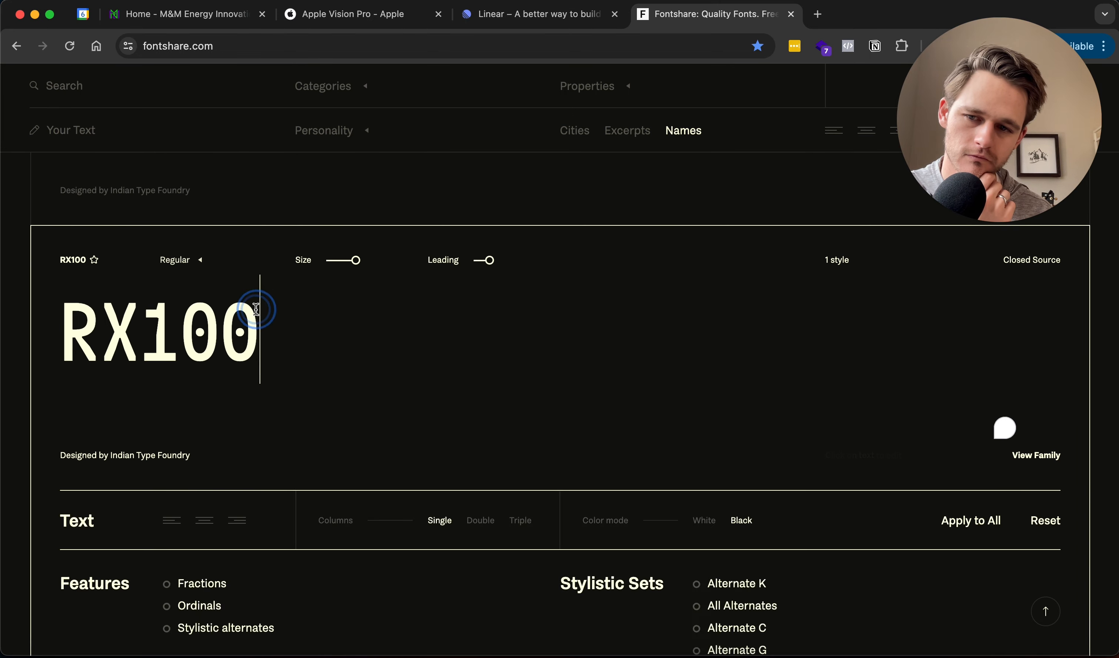
double_click(256, 309)
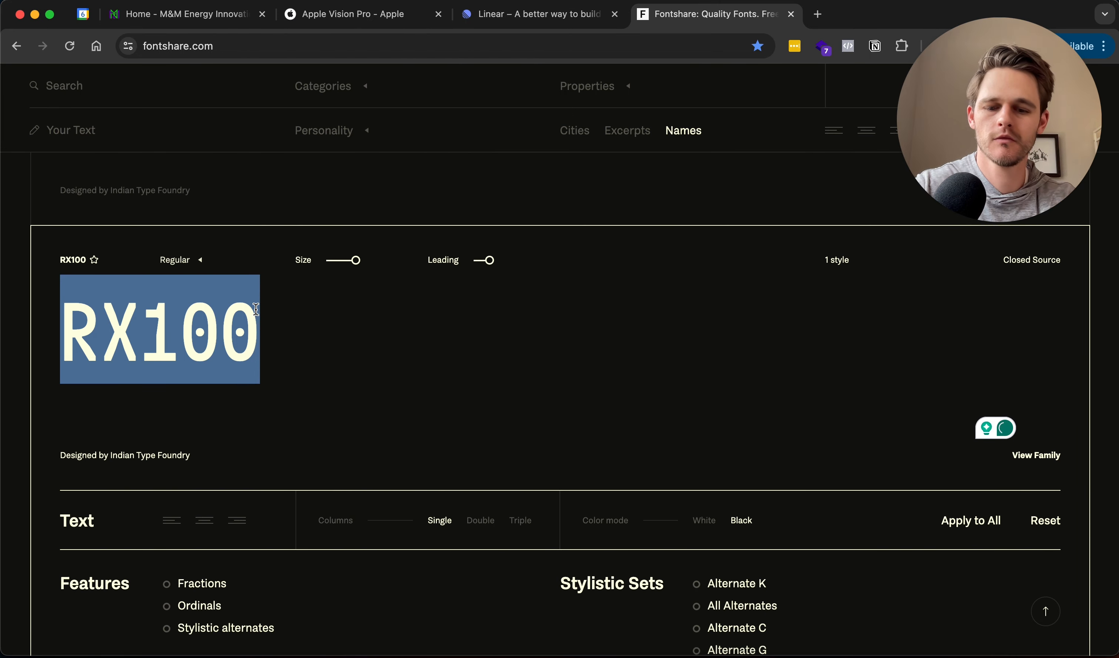
type("quick brow")
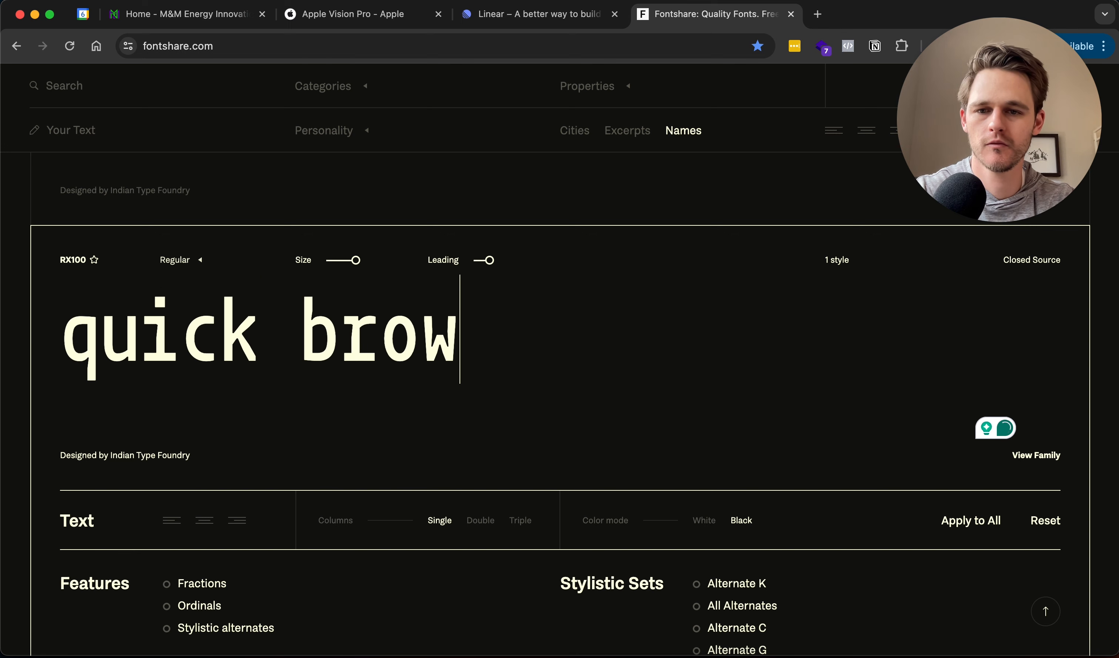
type("n fox j")
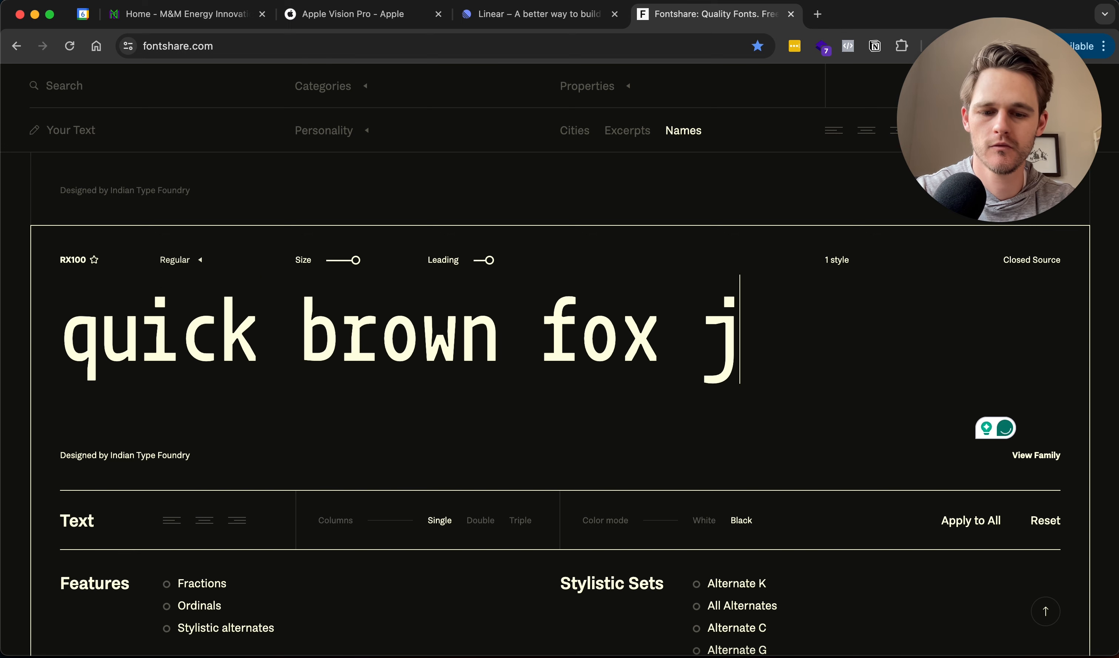
type("umps over the la")
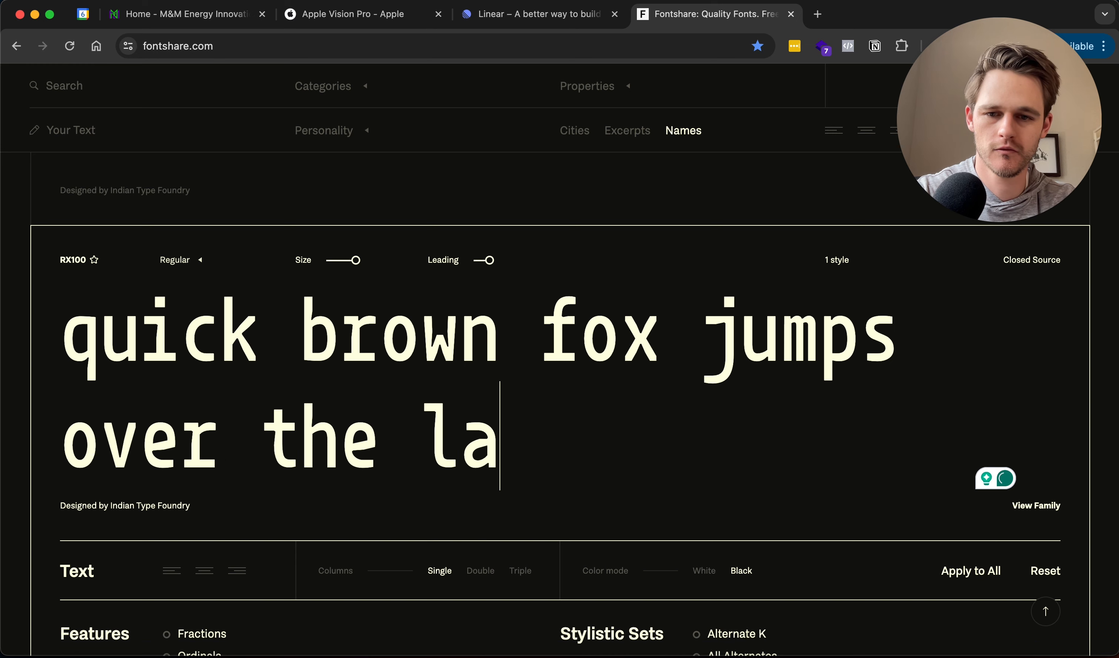
type("zy do")
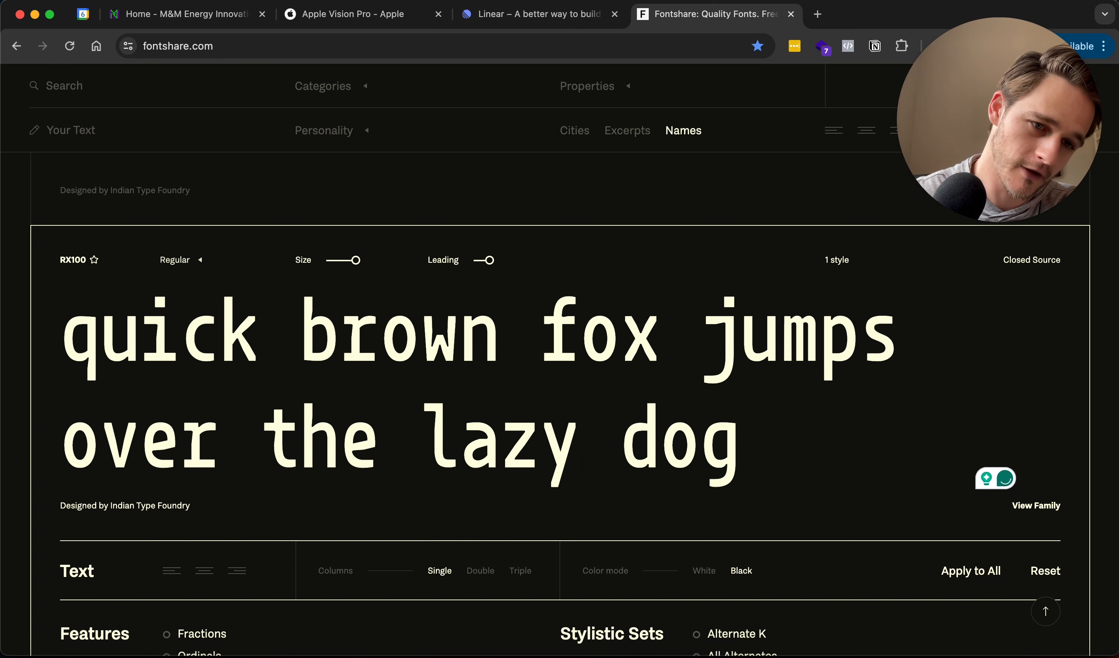
type("g ")
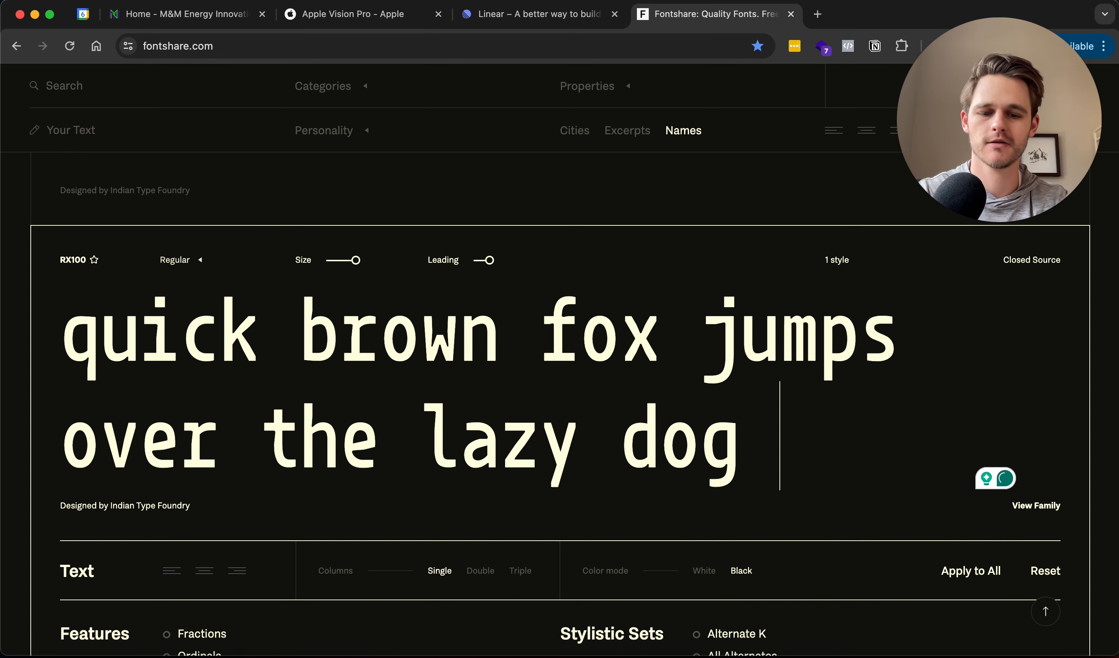
Append the uppercase text "QUICK BROWN FOX JUMPS OVER THE LAZY DOG" to the RX100 preview.
type("QUICK BROWN FO")
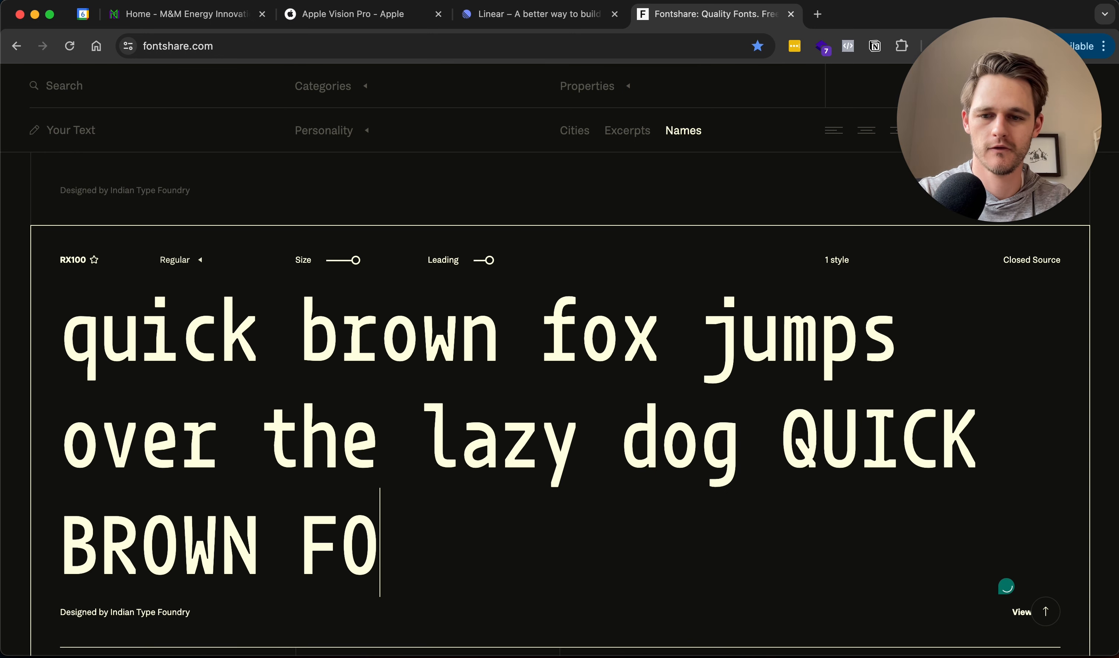
type("X JJUM")
key("BackSpace")
key("BackSpace")
key("BackSpace")
type("U")
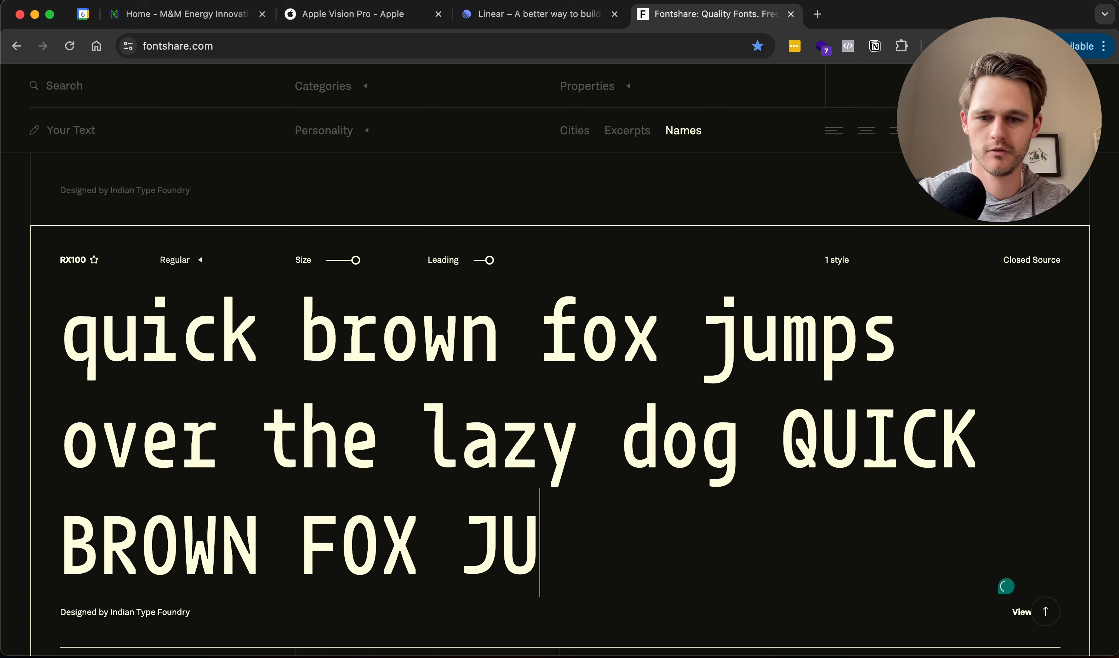
type("MPS OVER THE LAZY DOG")
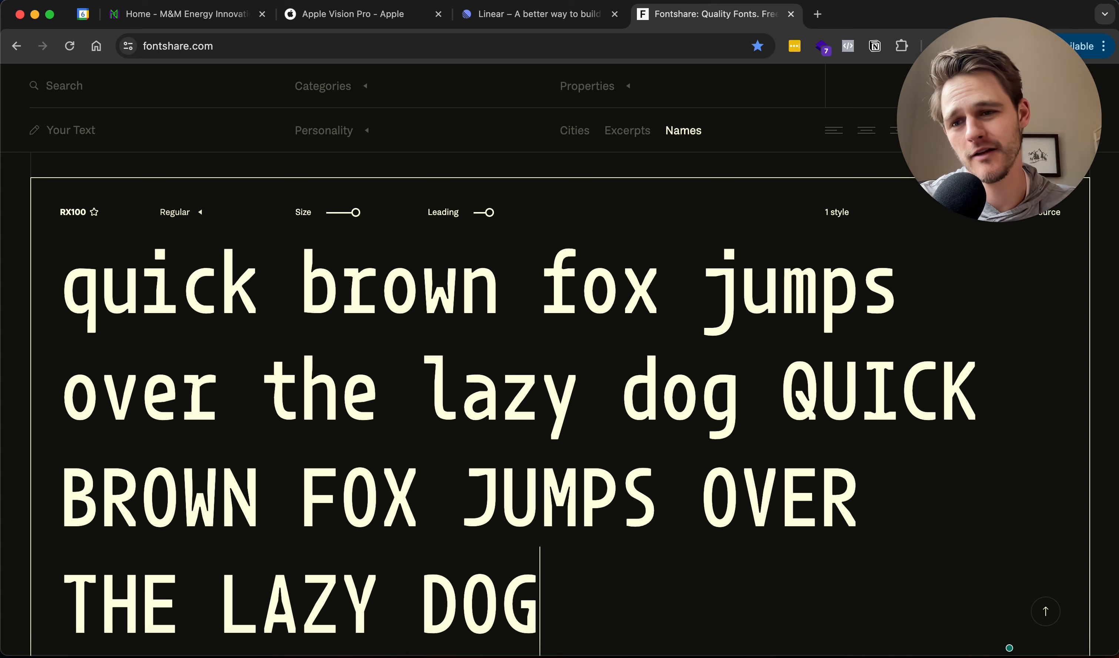
Replace all of the pangram text in the preview with "RX100".
left_click(145, 282)
key("super+a")
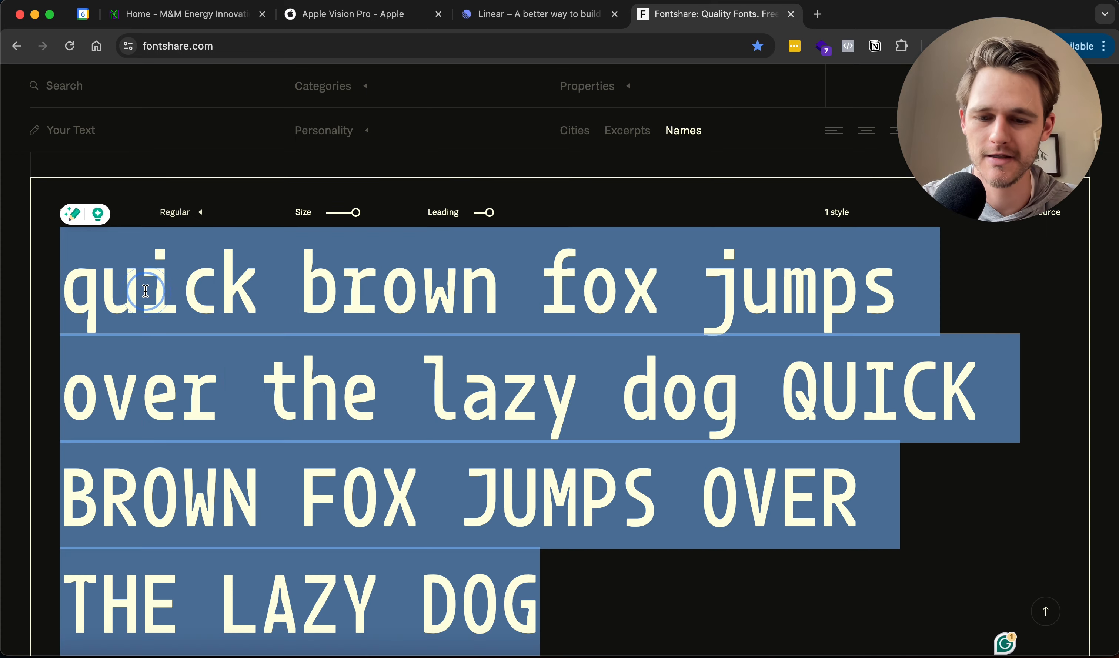
type("RX100")
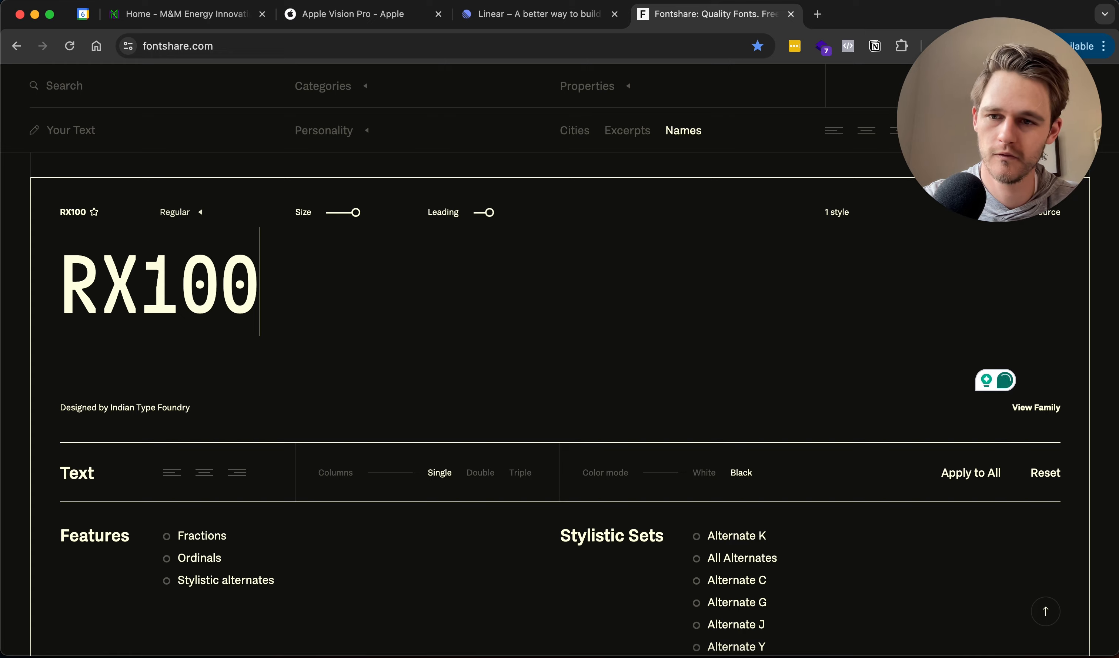
Browse further through the font list, examining the Tabular and Merriweather Sans previews and the other typeface samples.
scroll(287, 335, "down", 15)
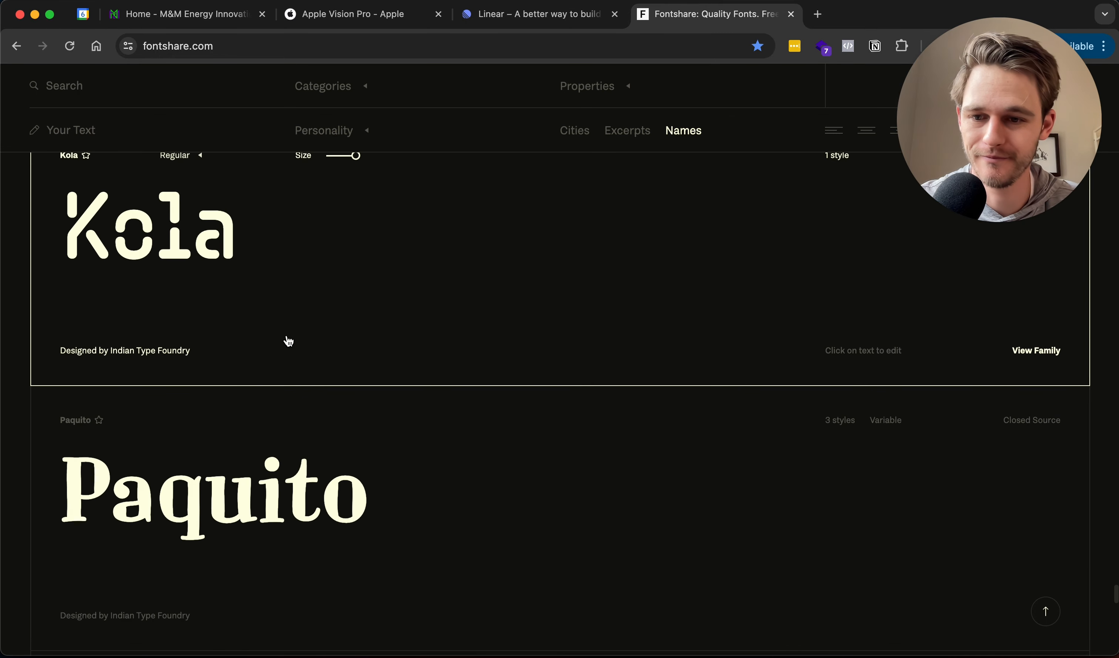
scroll(287, 336, "down", 5)
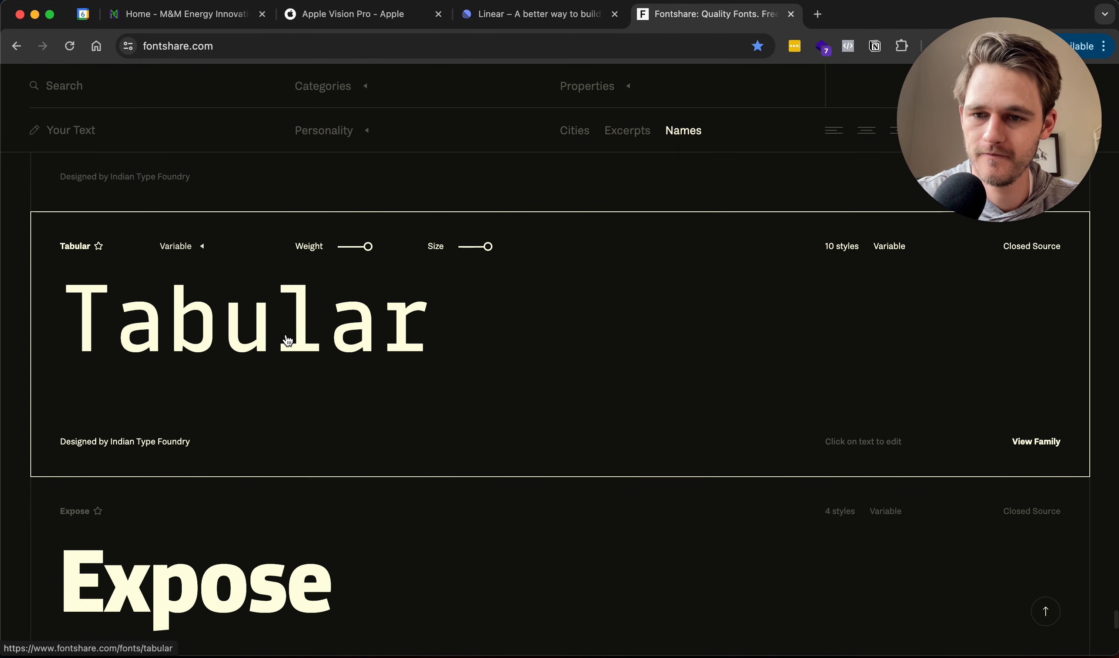
left_click(279, 334)
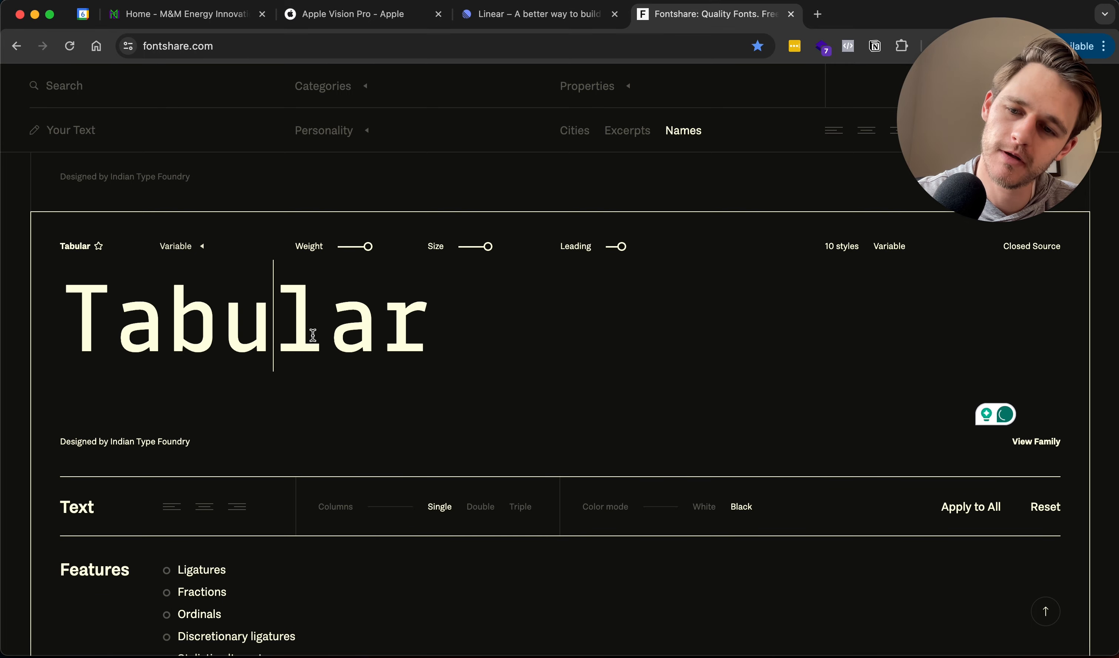
scroll(313, 335, "down", 2)
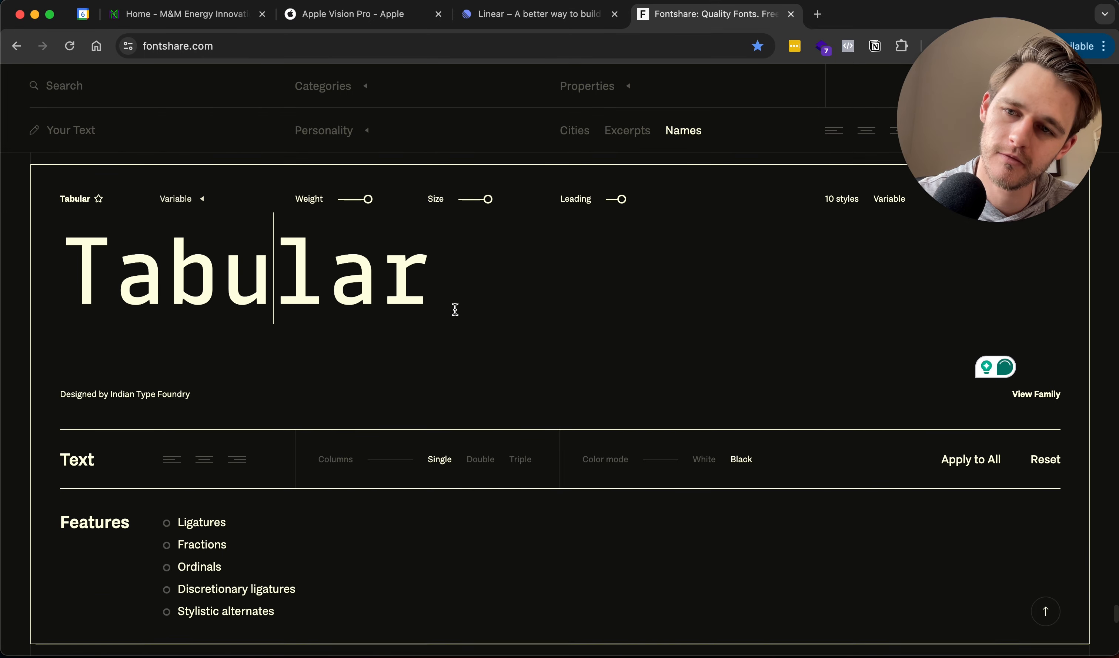
scroll(456, 311, "down", 10)
scroll(455, 310, "down", 15)
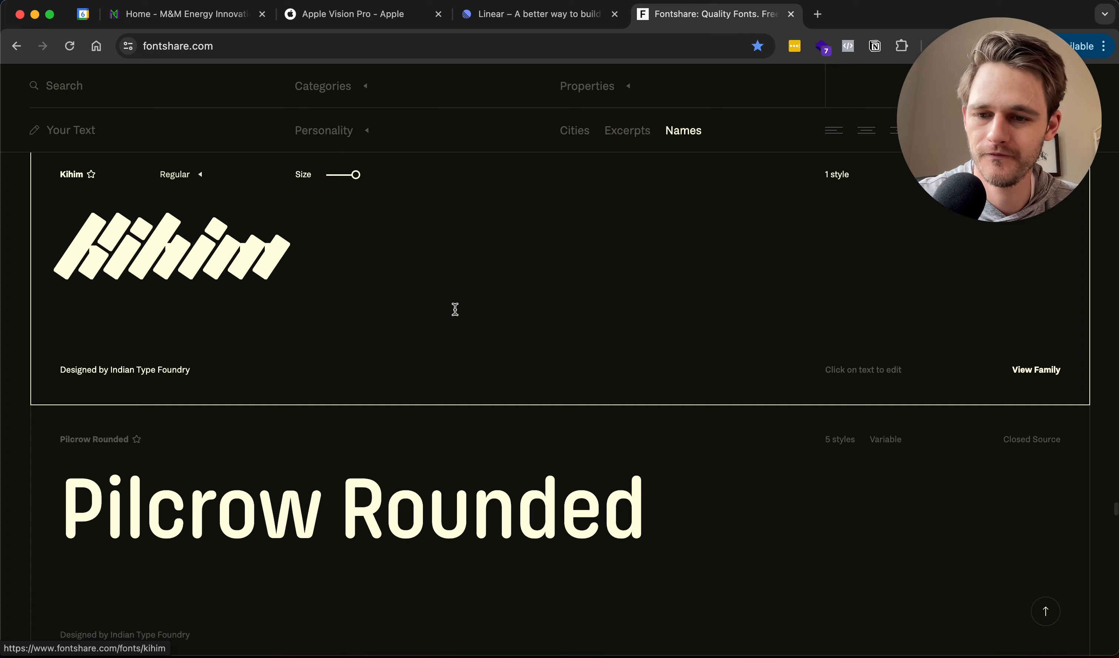
scroll(456, 311, "down", 10)
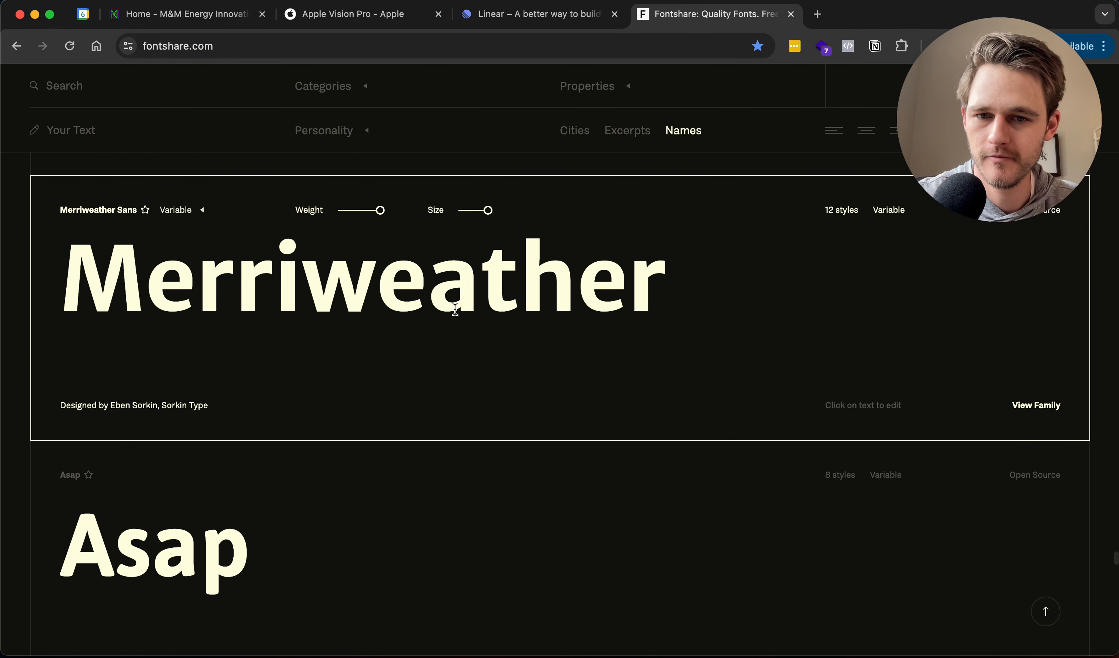
left_click_drag(678, 267, 190, 268)
left_click(190, 268)
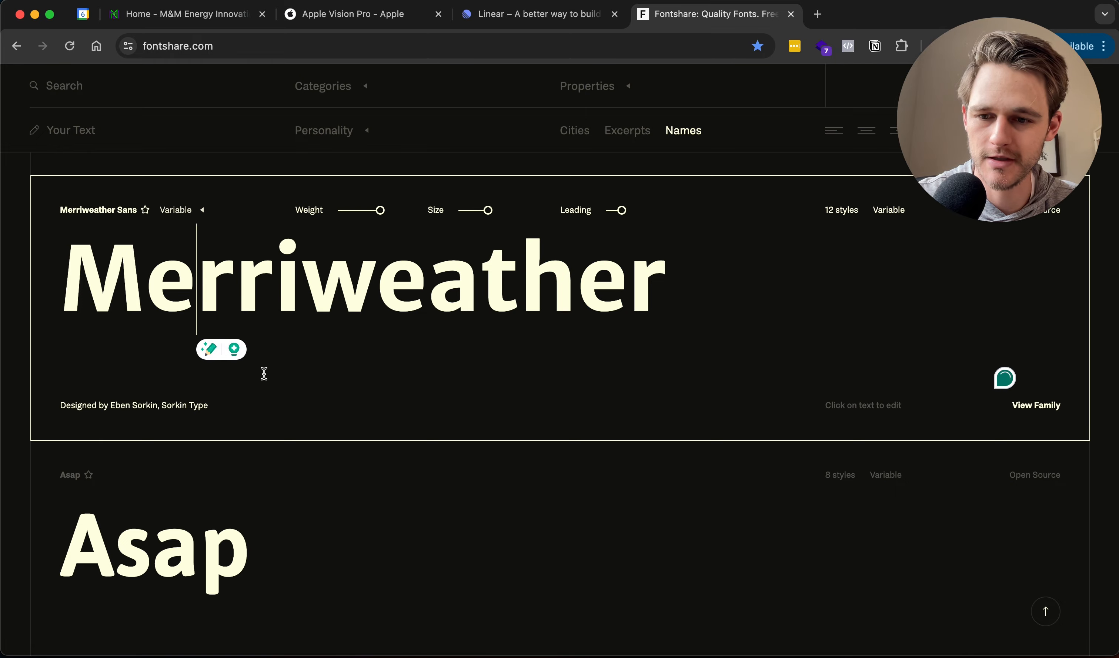
scroll(263, 374, "down", 5)
scroll(265, 377, "down", 9)
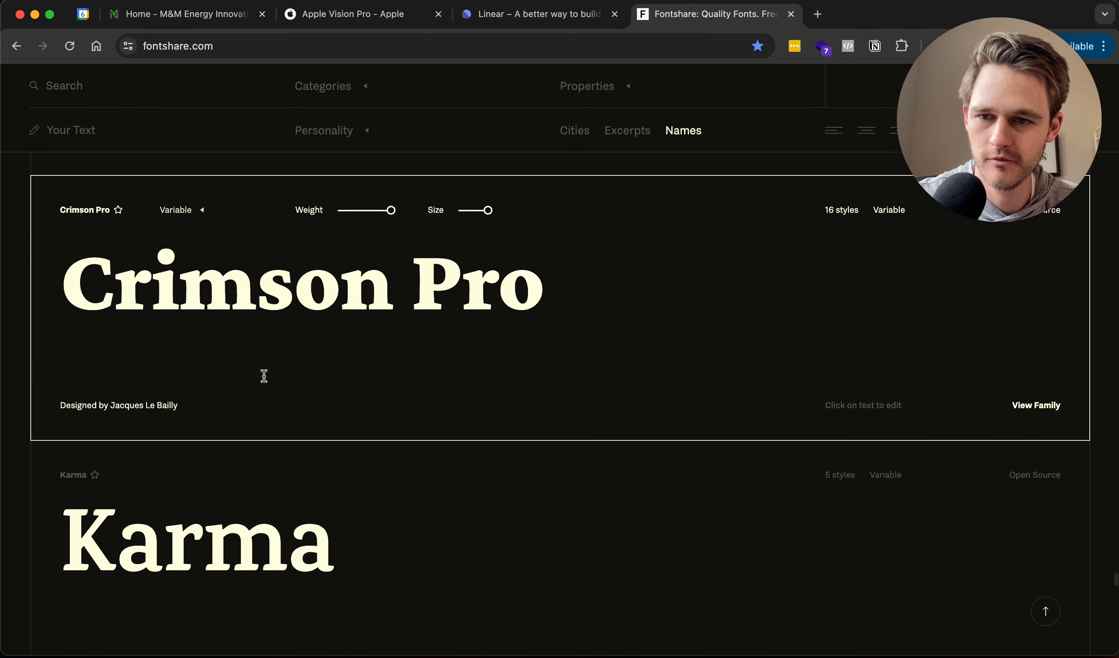
scroll(264, 376, "down", 8)
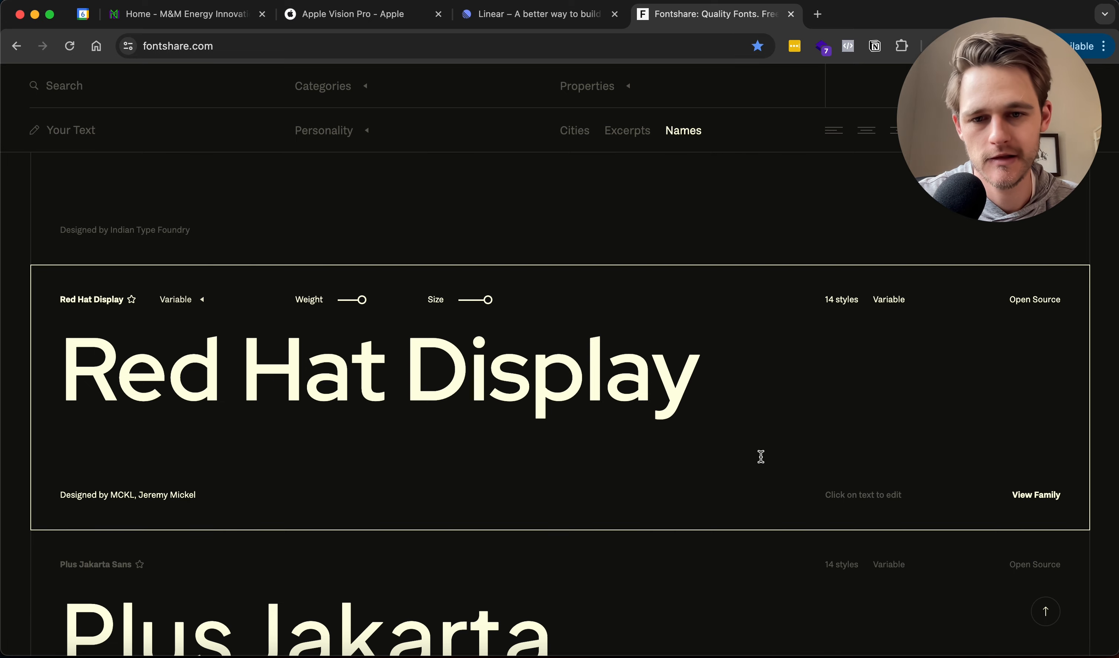
scroll(761, 456, "down", 8)
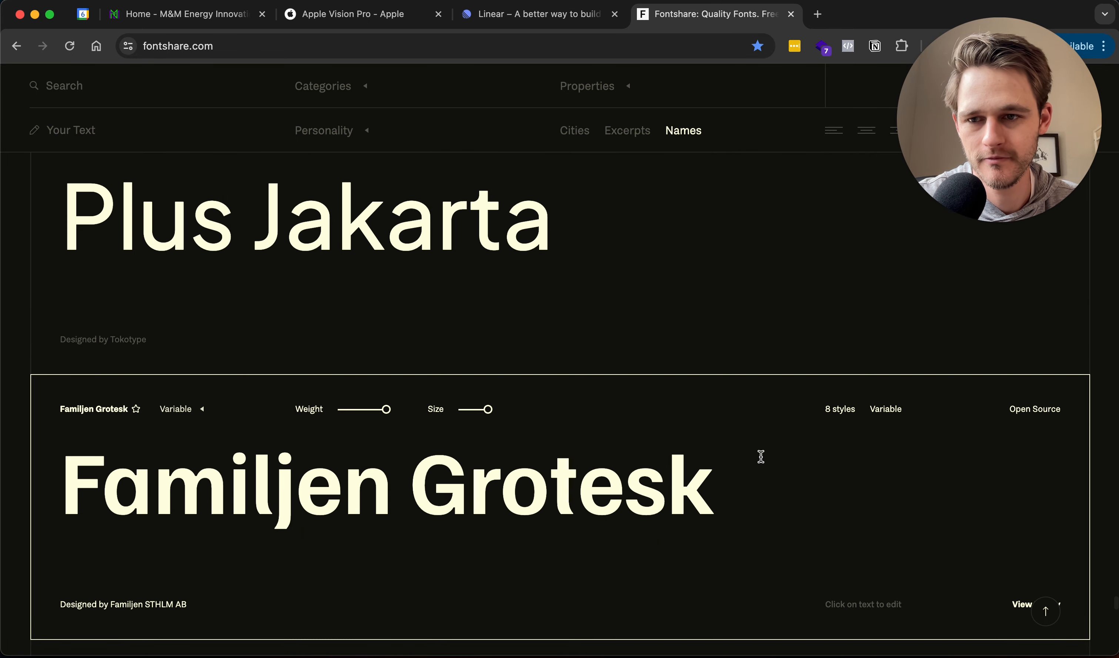
Select the Plus Jakarta Sans preview text and set its weight to 800.
left_click_drag(557, 217, 67, 212)
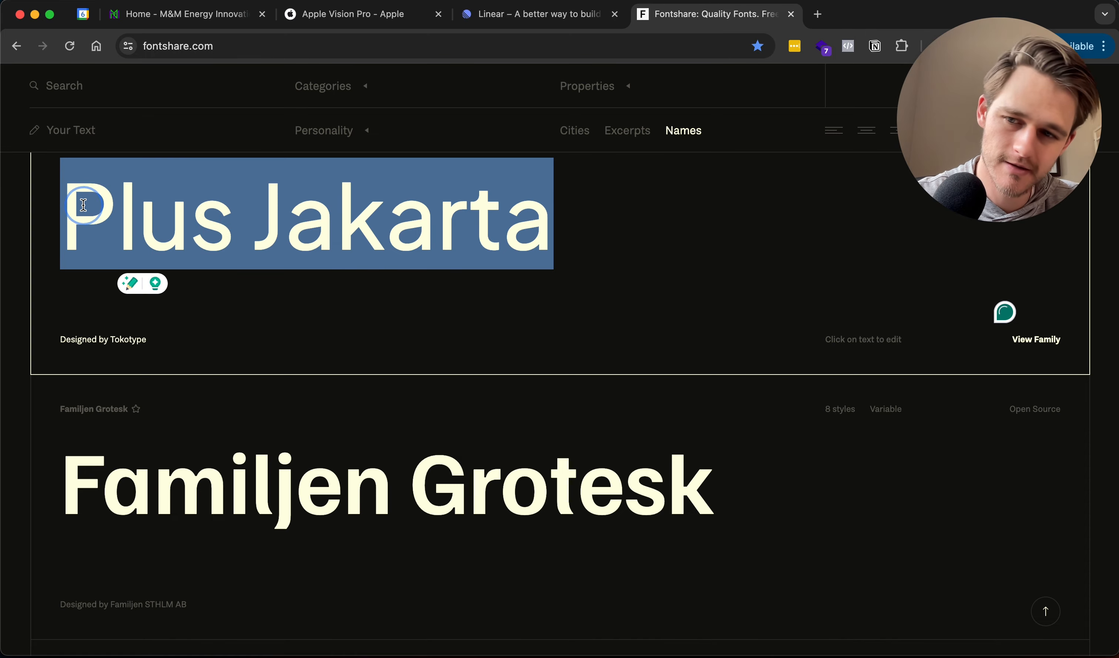
left_click_drag(369, 256, 419, 262)
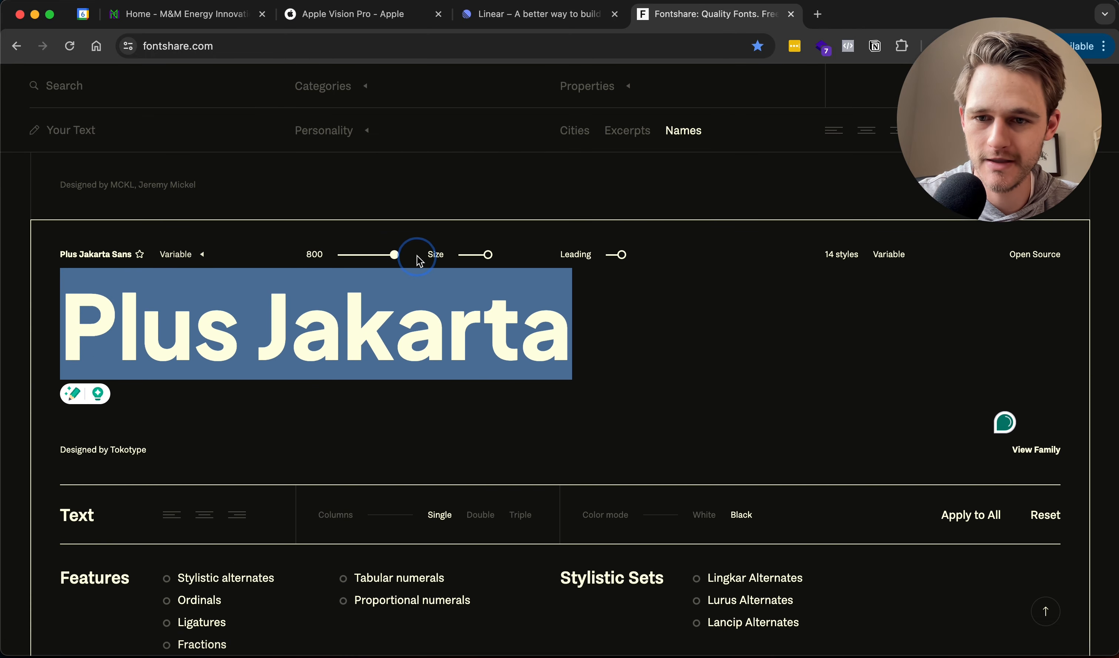
left_click(627, 340)
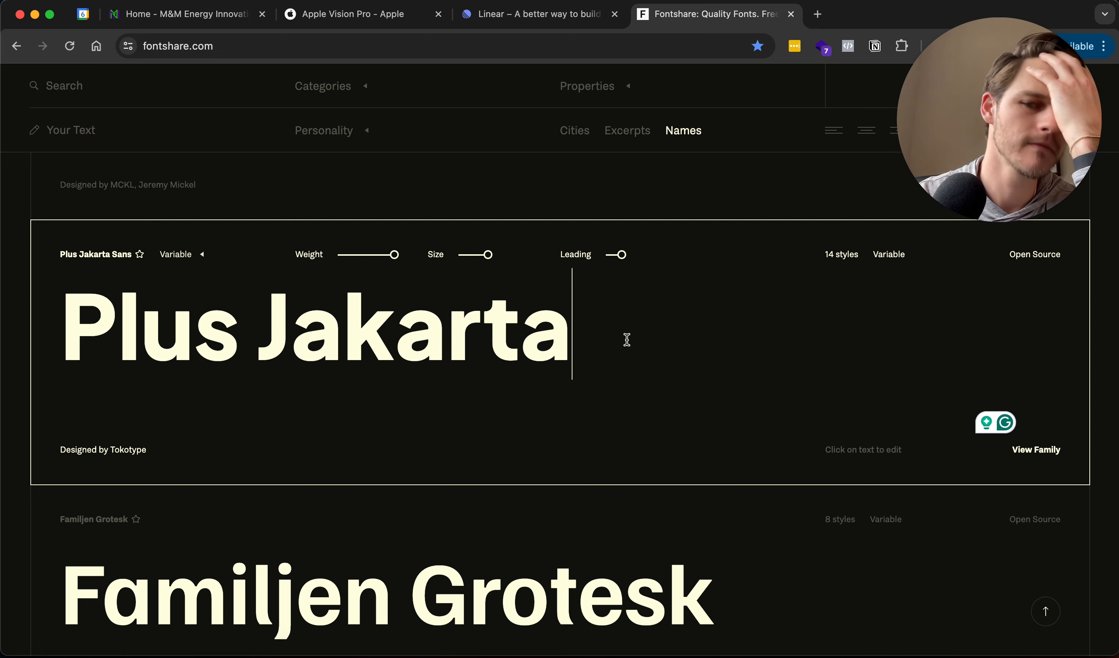
scroll(627, 340, "down", 2)
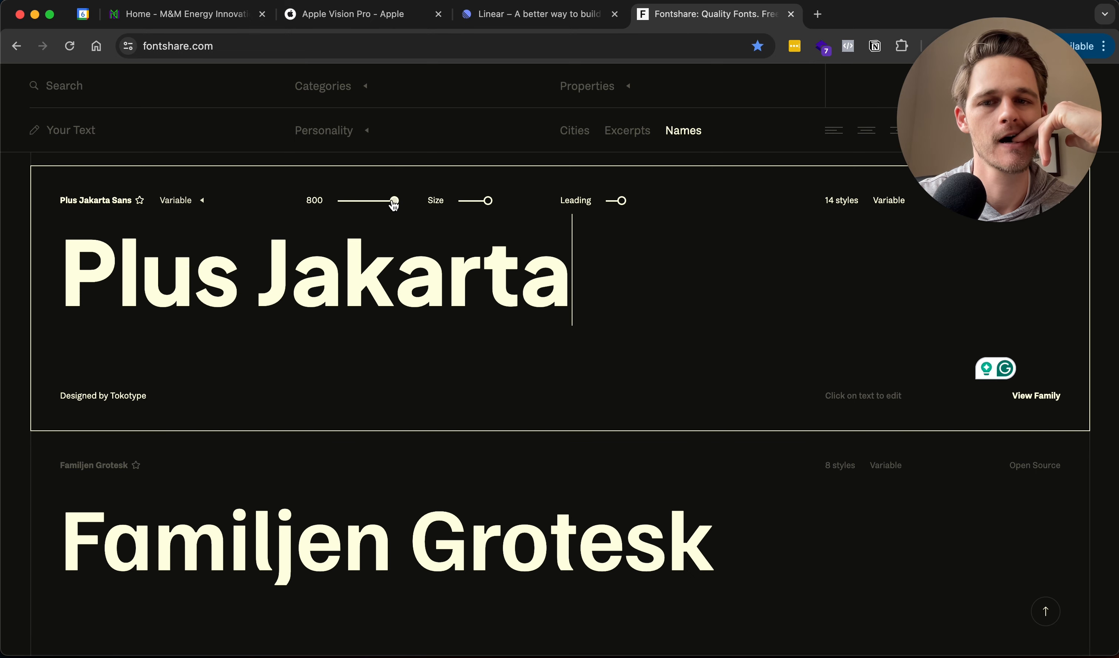
left_click_drag(394, 204, 597, 187)
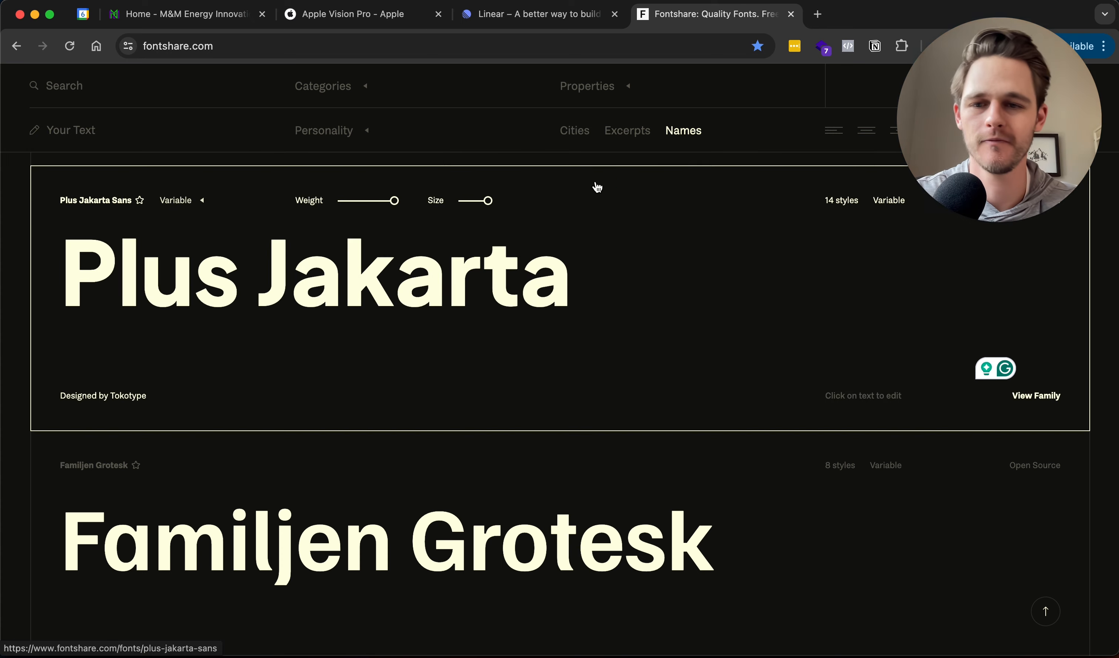
Switch to the MM ENERGY KIT file in Figma and bring the Style Guide frame into view.
key("super+Tab")
scroll(680, 513, "down", 10)
scroll(679, 512, "right", 6)
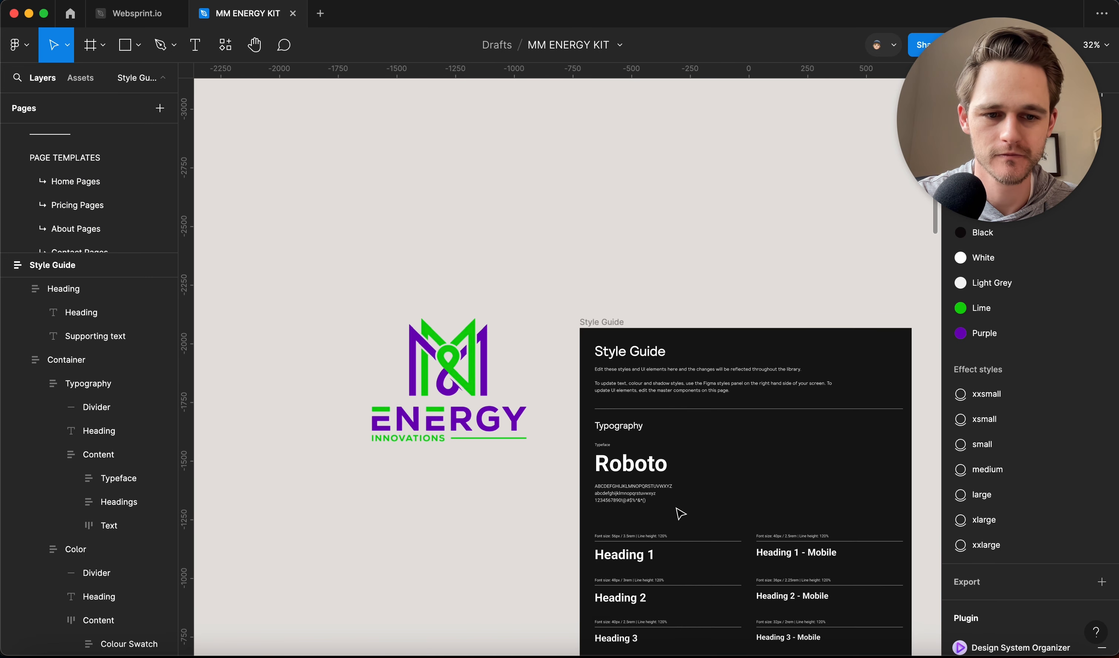
Try Plus Jakarta Sans on the large Roboto sample in the Typography section, and undo that font change.
left_click(388, 462)
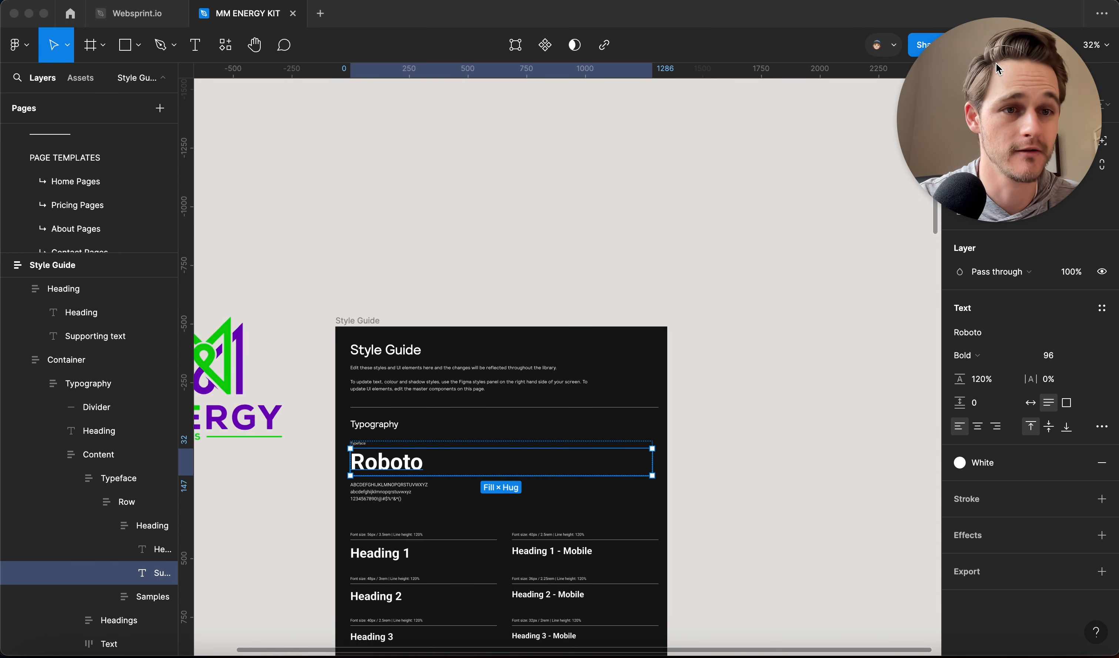
left_click(971, 334)
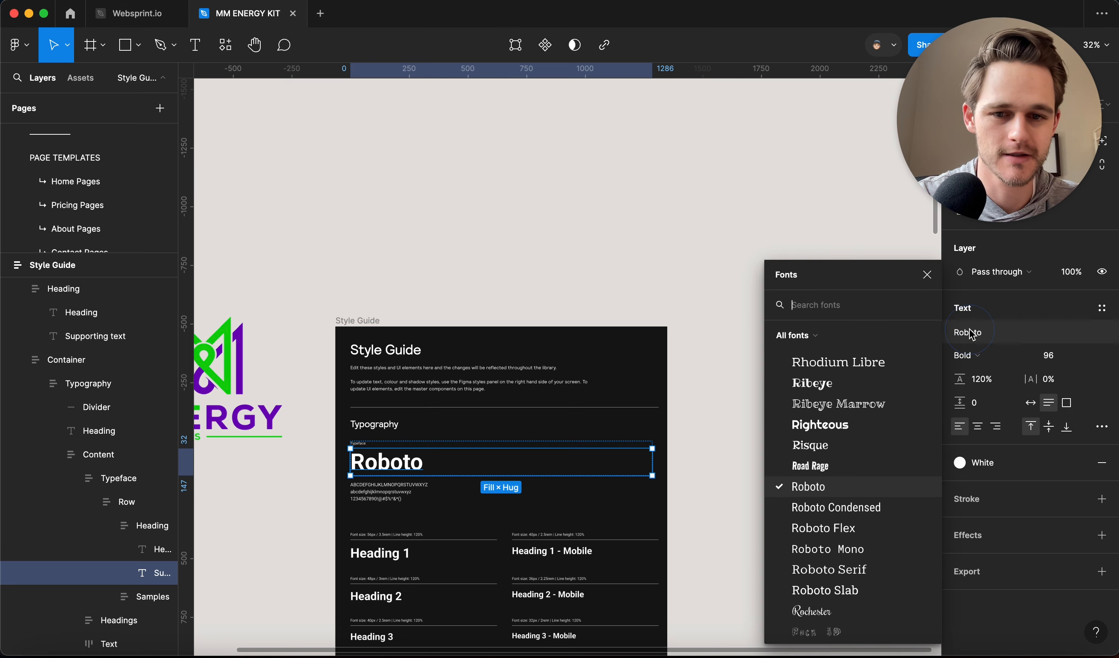
type("PLUS")
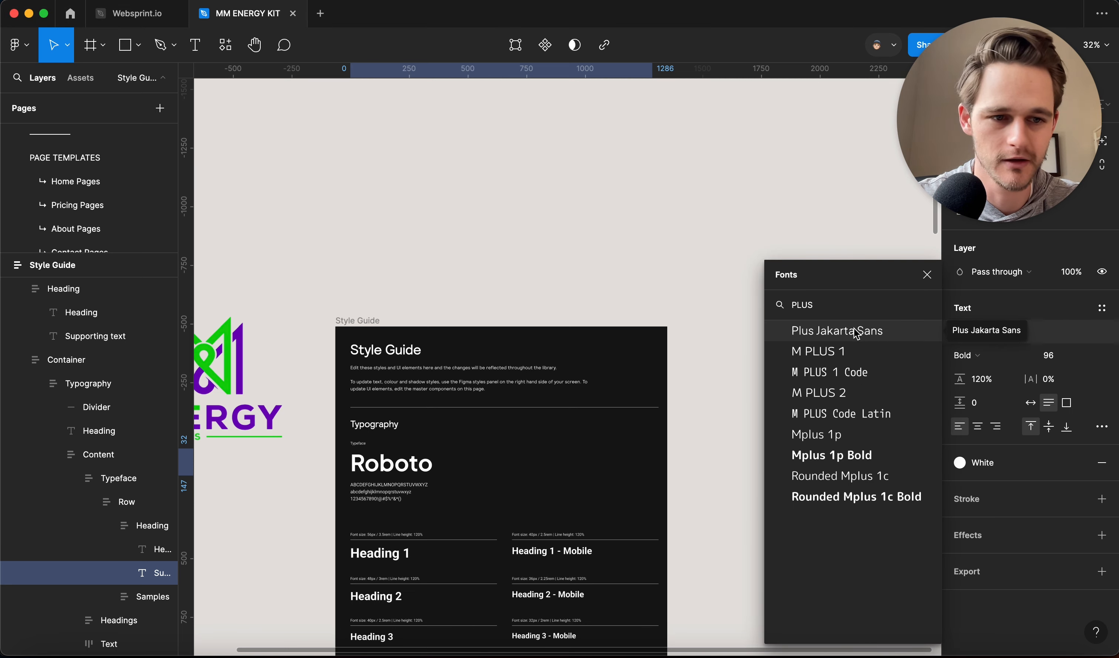
left_click(855, 333)
left_click(966, 355)
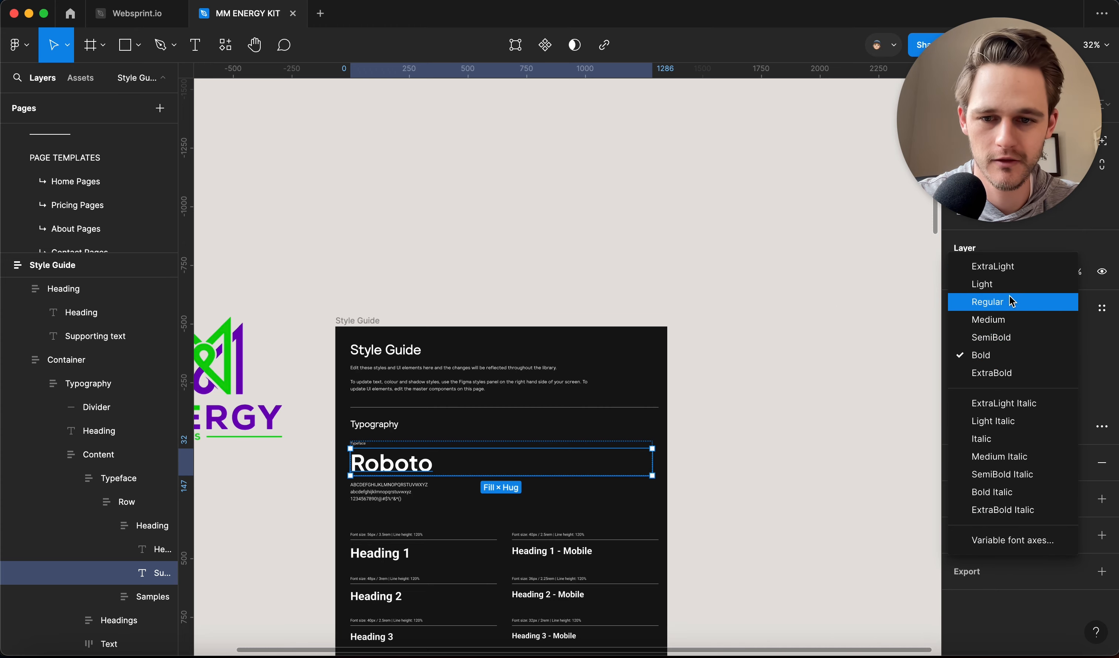
key("Escape")
key("shift+2")
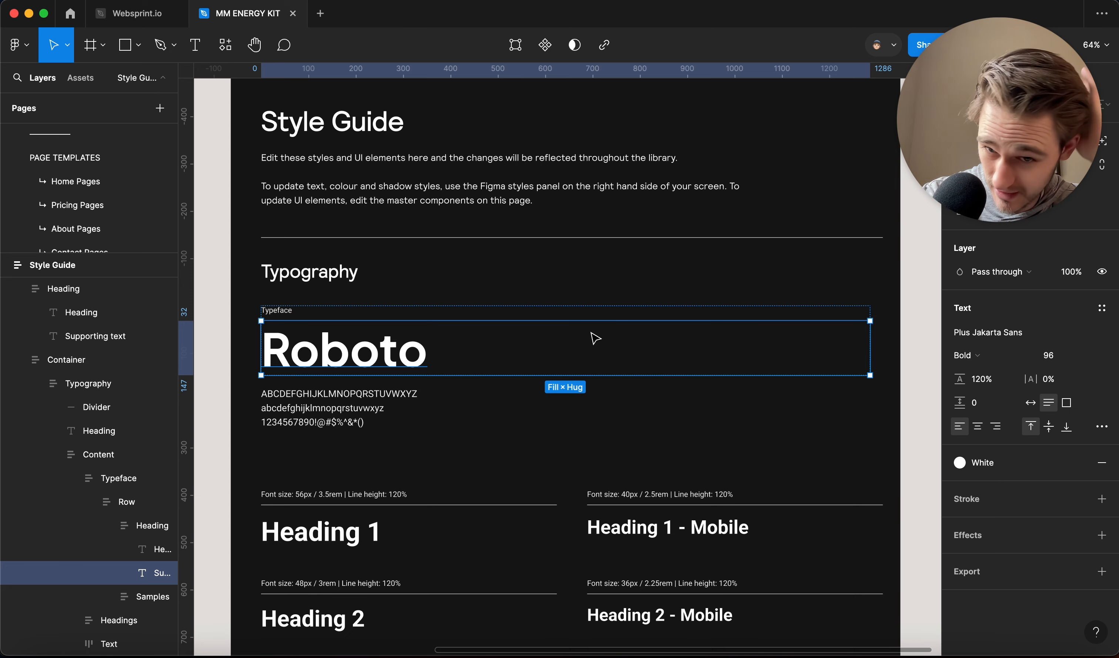
key("super+z")
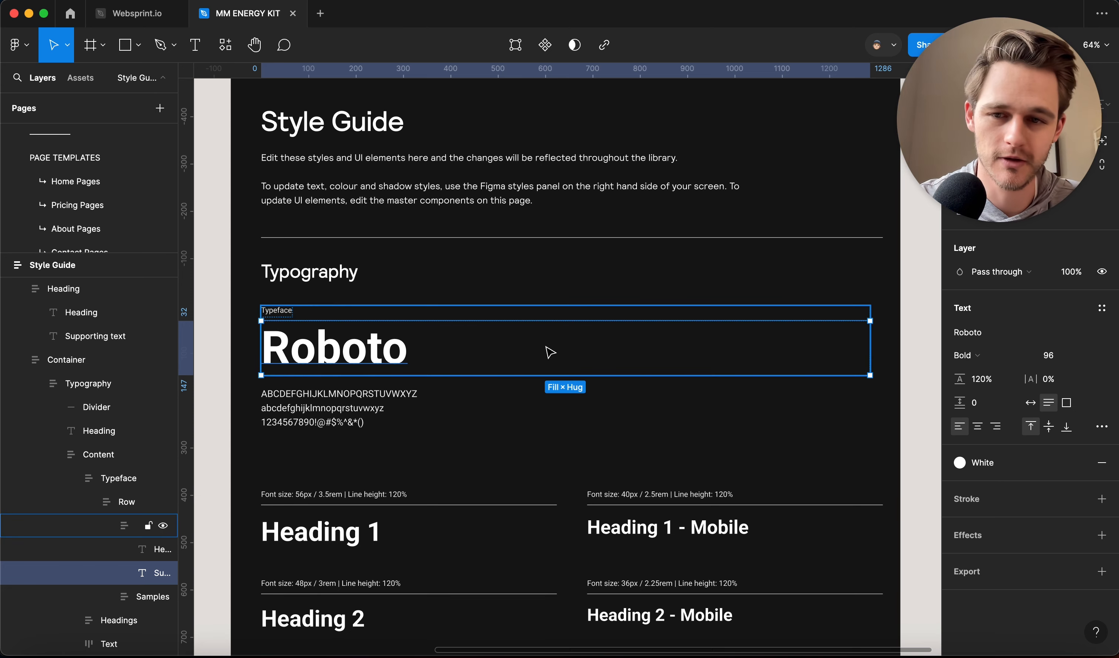
Open the Batch Styler plugin with nothing selected on the canvas.
scroll(547, 350, "down", 5)
left_click(277, 126)
left_click(398, 0)
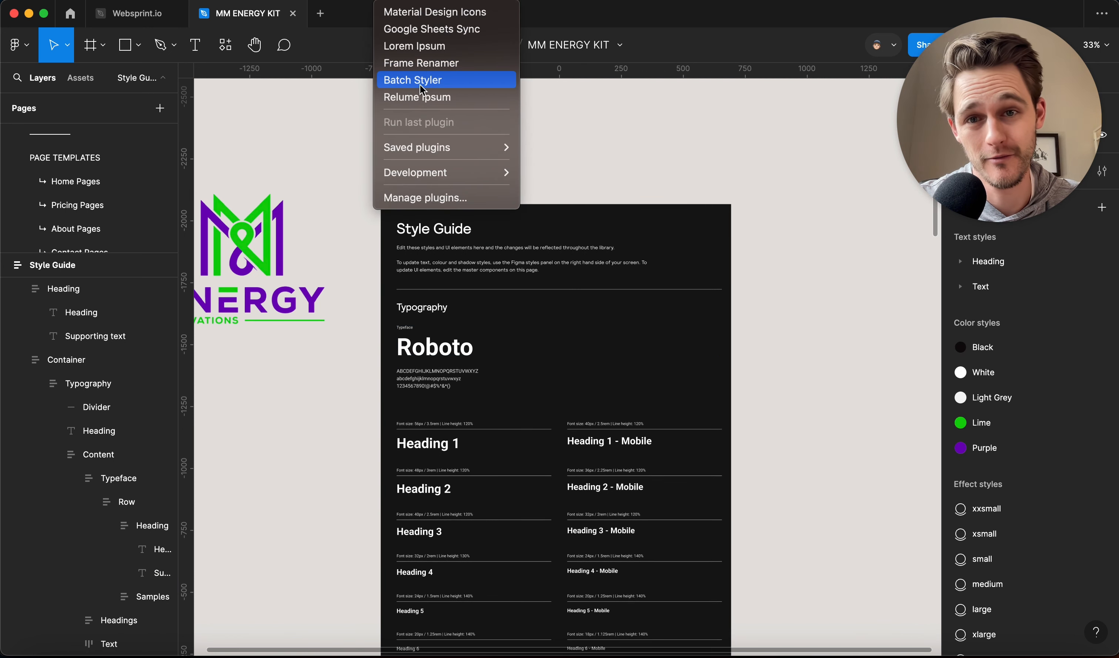
left_click(439, 82)
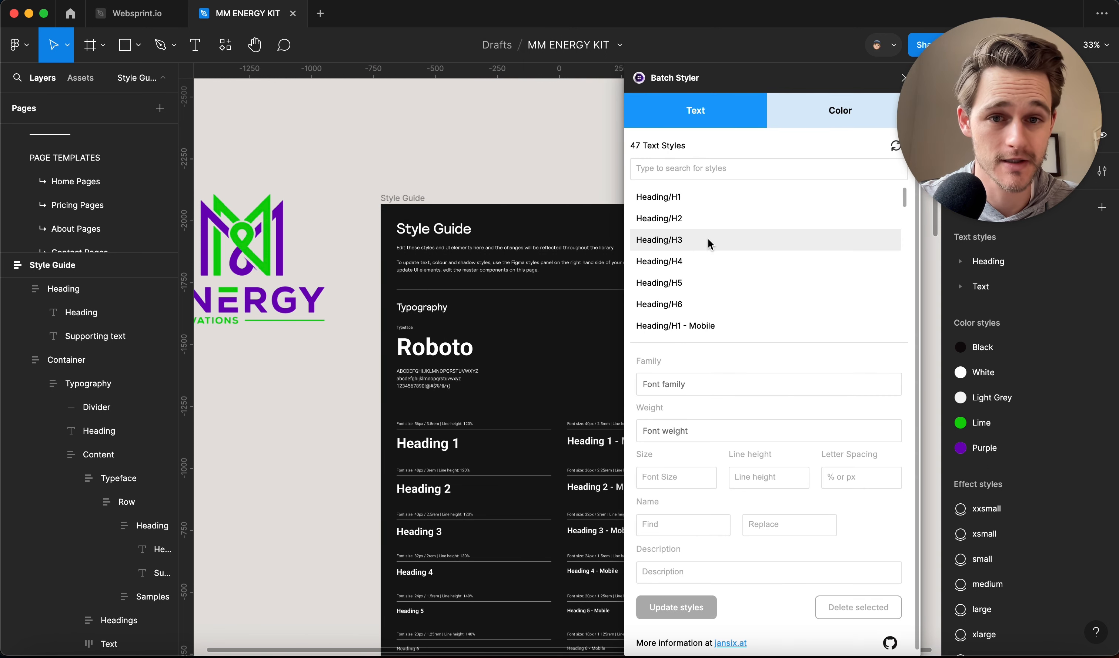
Examine Batch Styler's text style list and compare it with the file's local Heading and Text style groups.
scroll(688, 262, "down", 15)
scroll(688, 264, "down", 1)
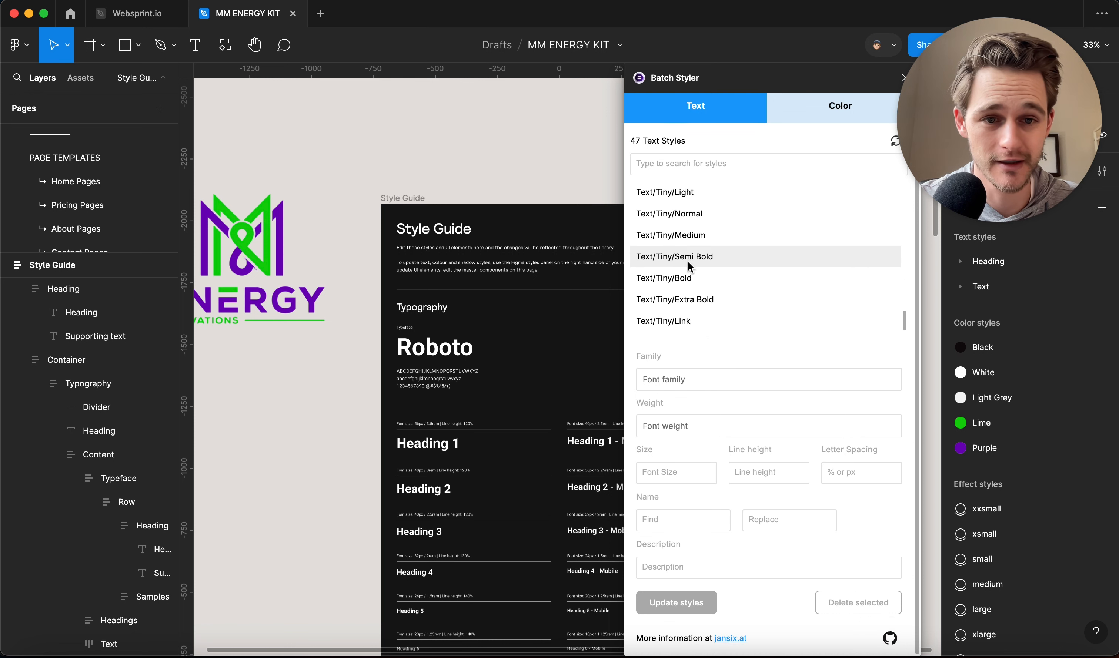
left_click(960, 289)
left_click(962, 272)
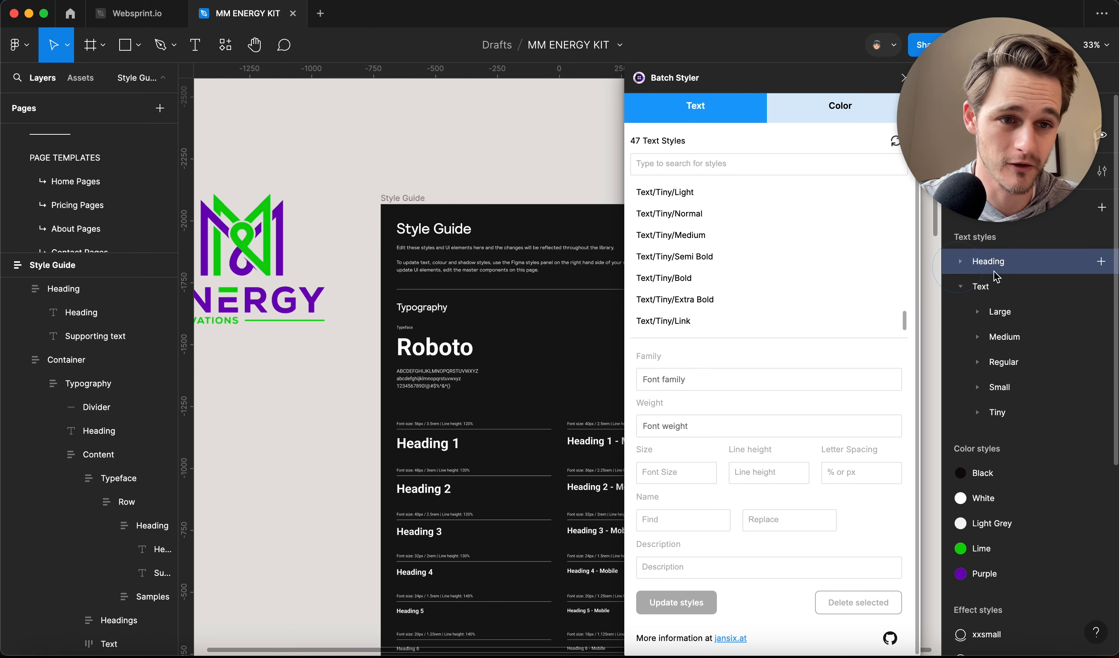
left_click(962, 286)
scroll(715, 210, "up", 15)
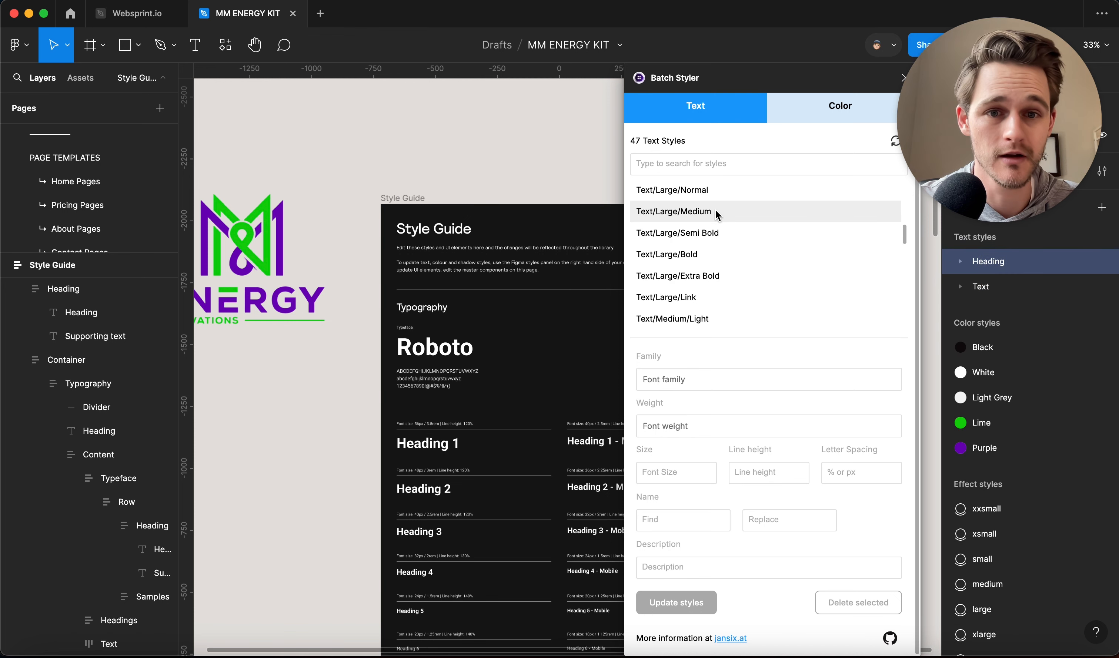
Select all text styles from Heading/H1 through Text/Tiny/Link and update their font family to Plus Jakarta Sans.
left_click(690, 199)
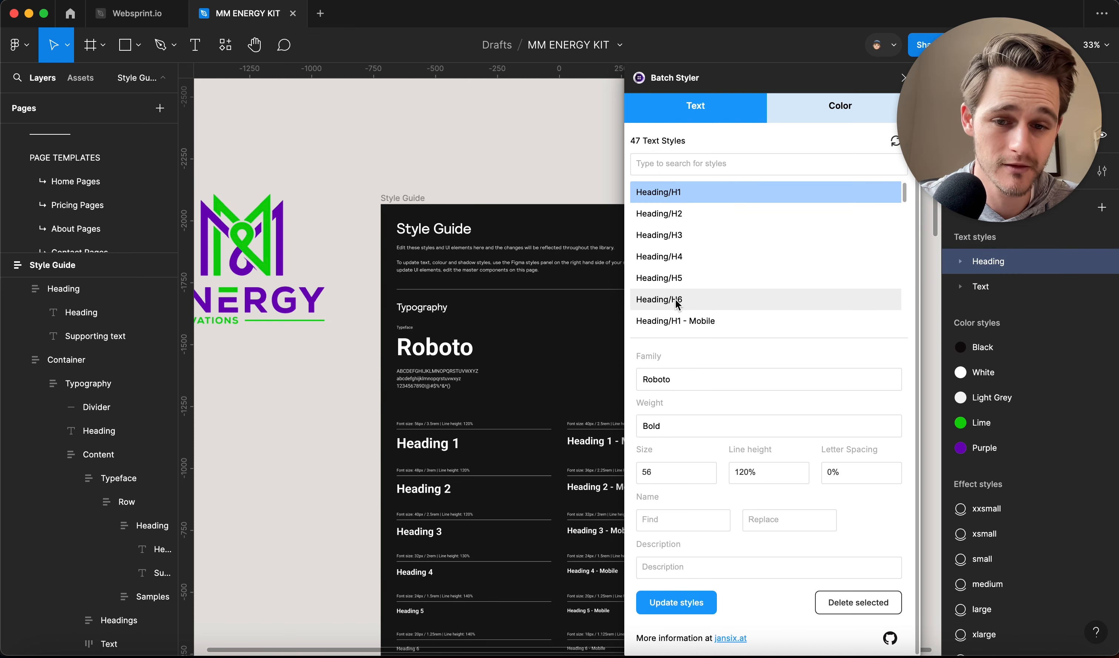
scroll(676, 300, "down", 15)
left_click(668, 321, "shift")
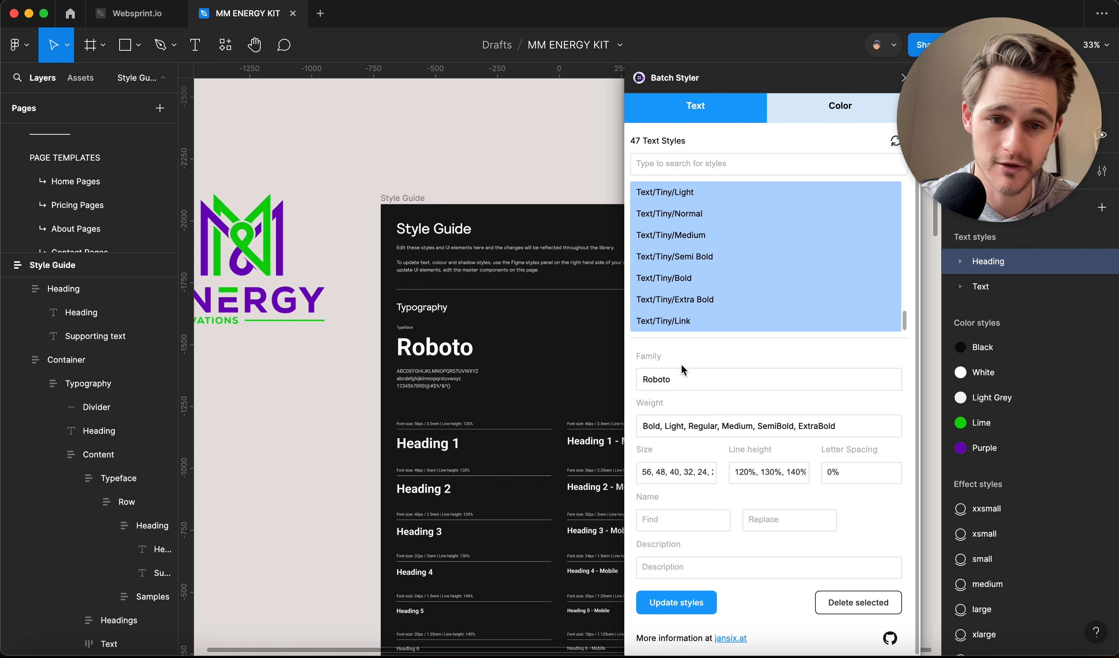
left_click(674, 381)
key("super+Tab")
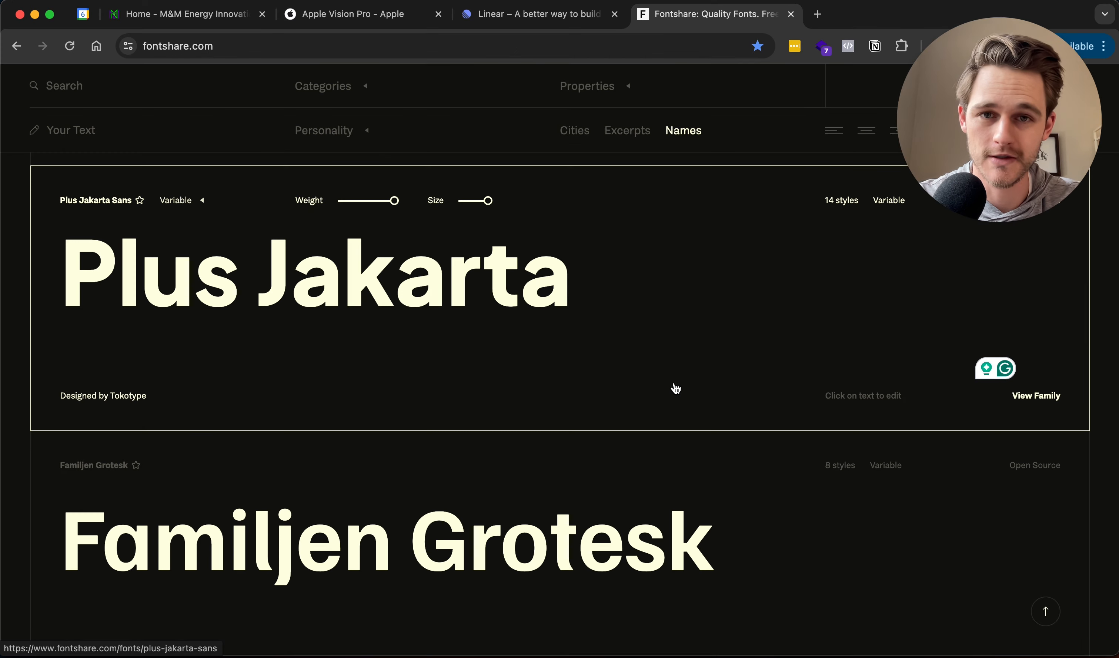
key("super+Tab")
type("PLUS")
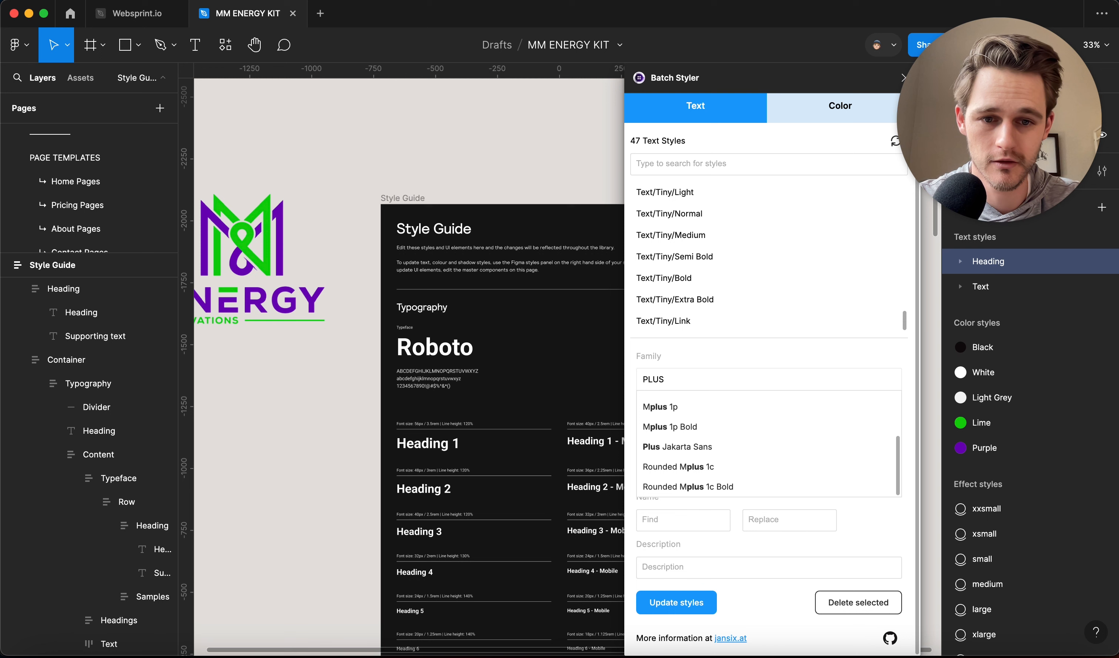
type(" ja")
key("Return")
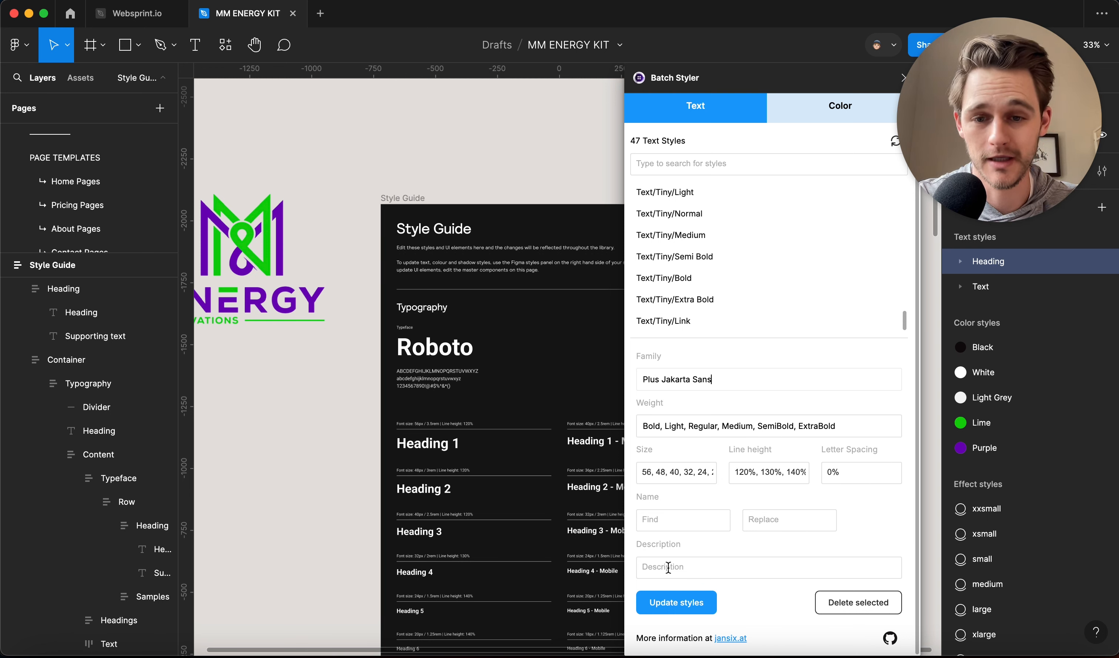
scroll(475, 361, "up", 5)
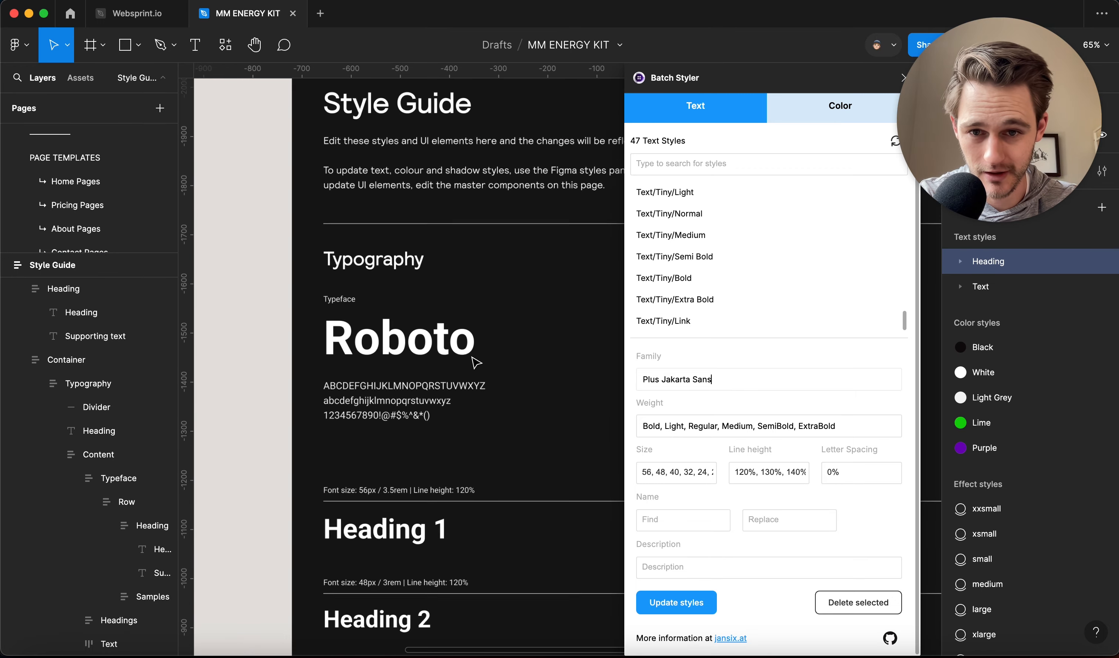
scroll(475, 361, "up", 2)
scroll(474, 362, "left", 1)
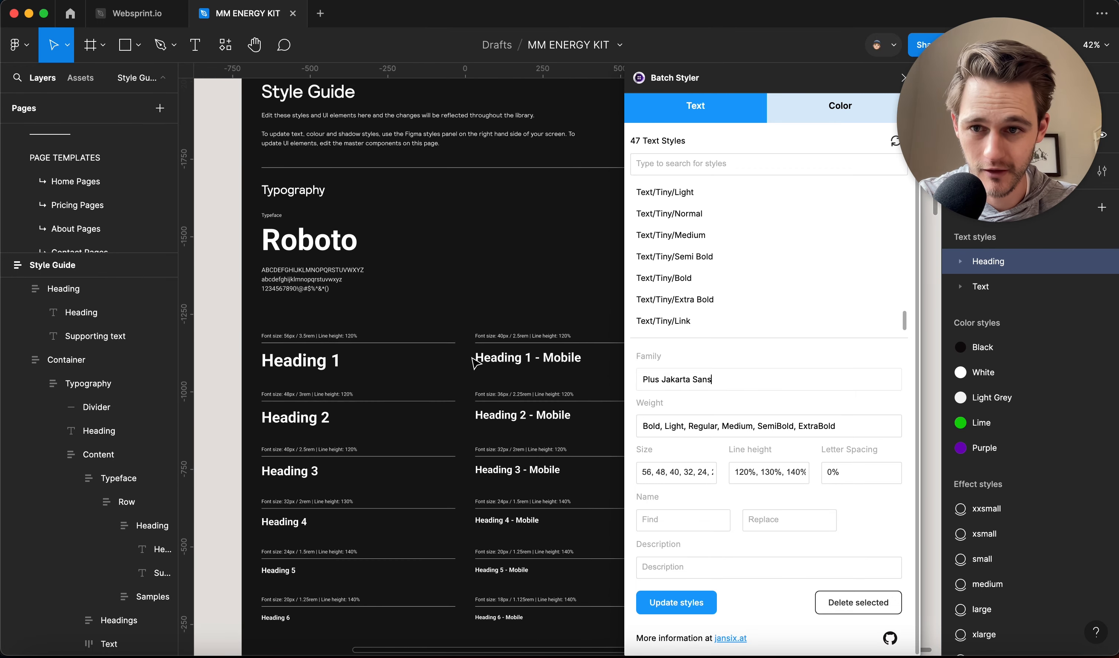
left_click(689, 608)
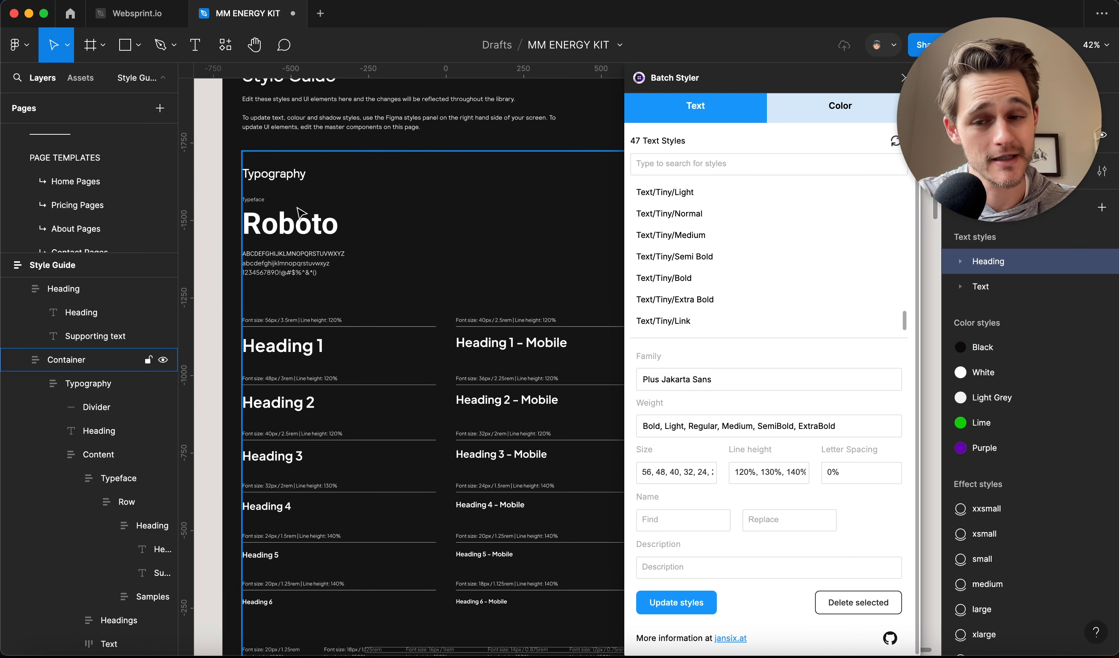
Review the updated heading and text samples in the style guide and close Batch Styler.
scroll(512, 529, "down", 2)
scroll(378, 503, "down", 5)
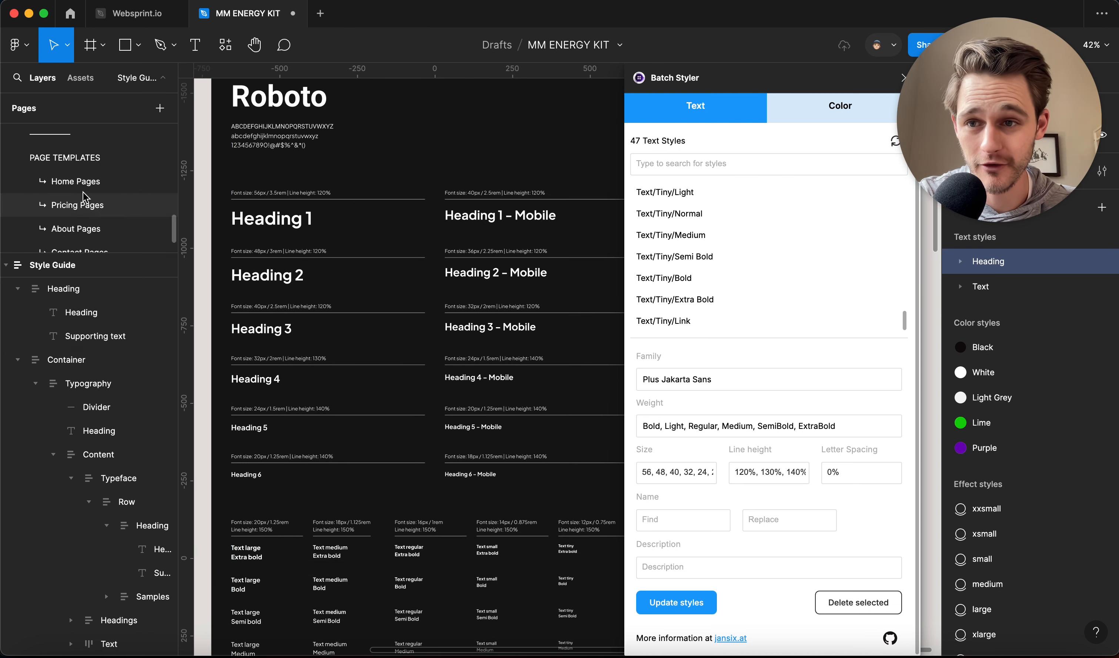
scroll(337, 272, "up", 5)
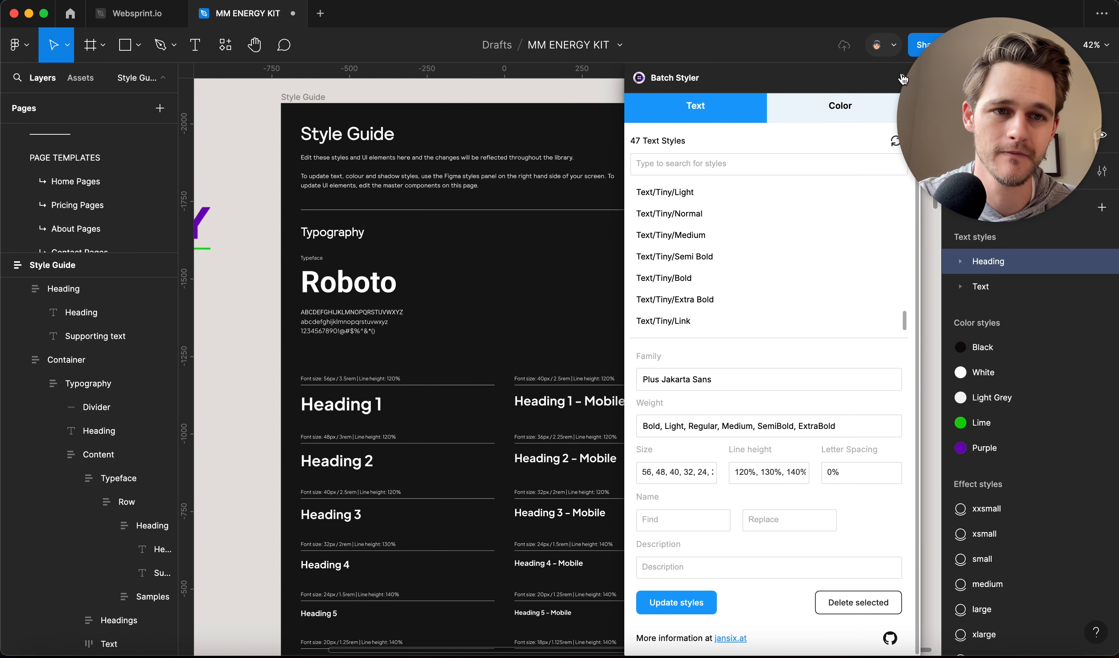
left_click(961, 117)
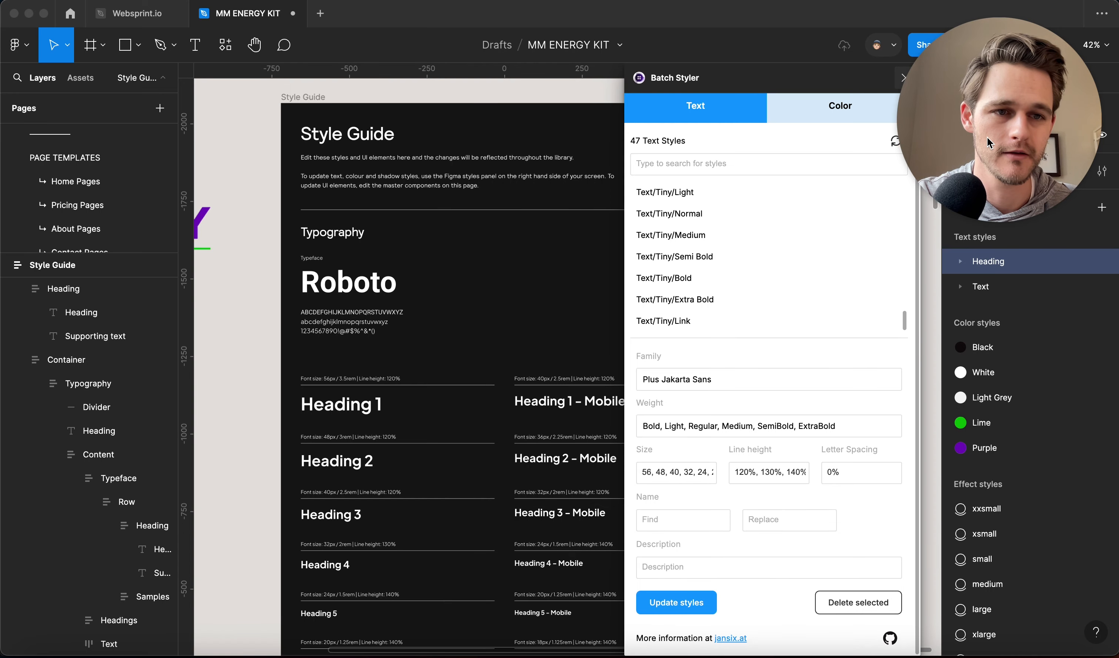
left_click_drag(987, 137, 998, 591)
left_click(912, 86)
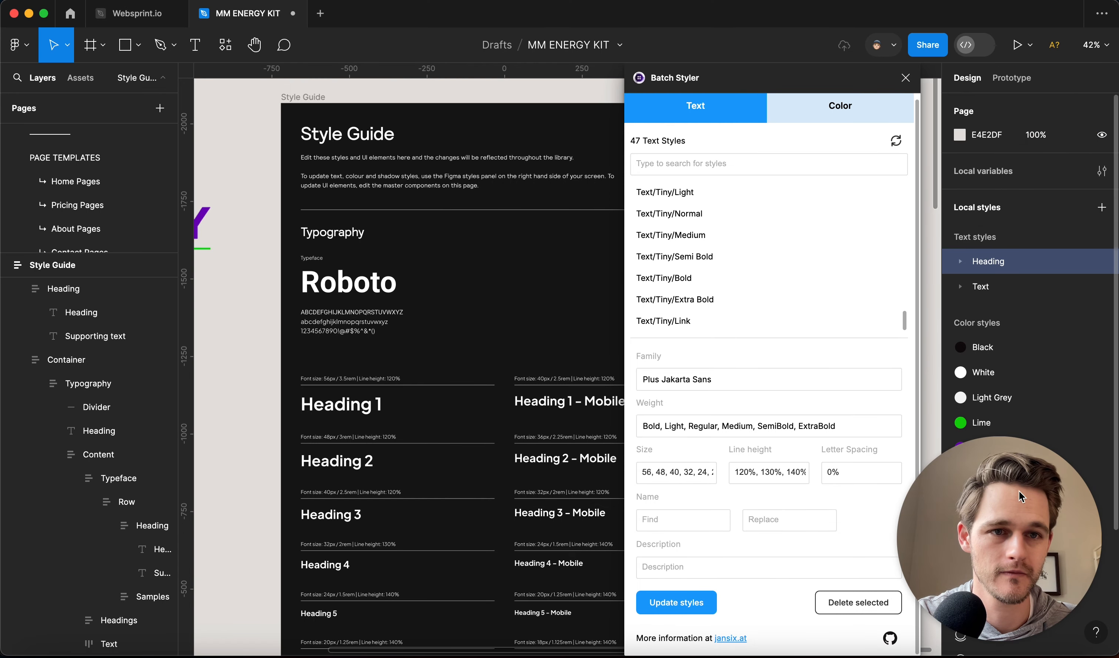
left_click(907, 79)
left_click_drag(998, 497, 997, 27)
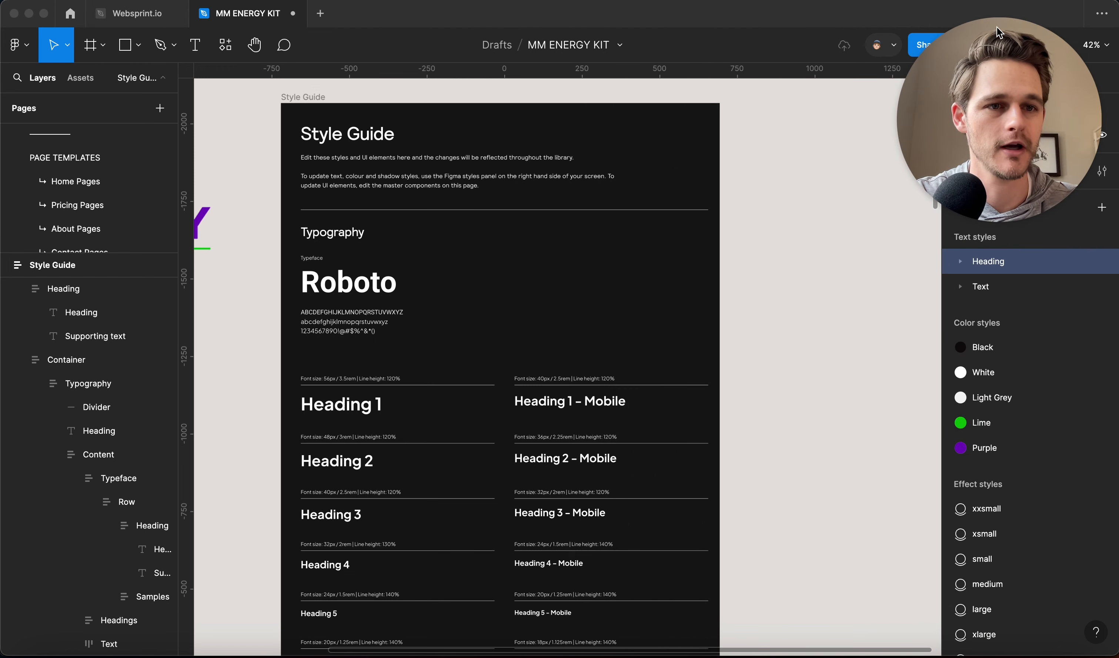
Set the large Roboto sample's font to Plus Jakarta Sans and replace its text with "Plus Jakarta Sans".
left_click(346, 285)
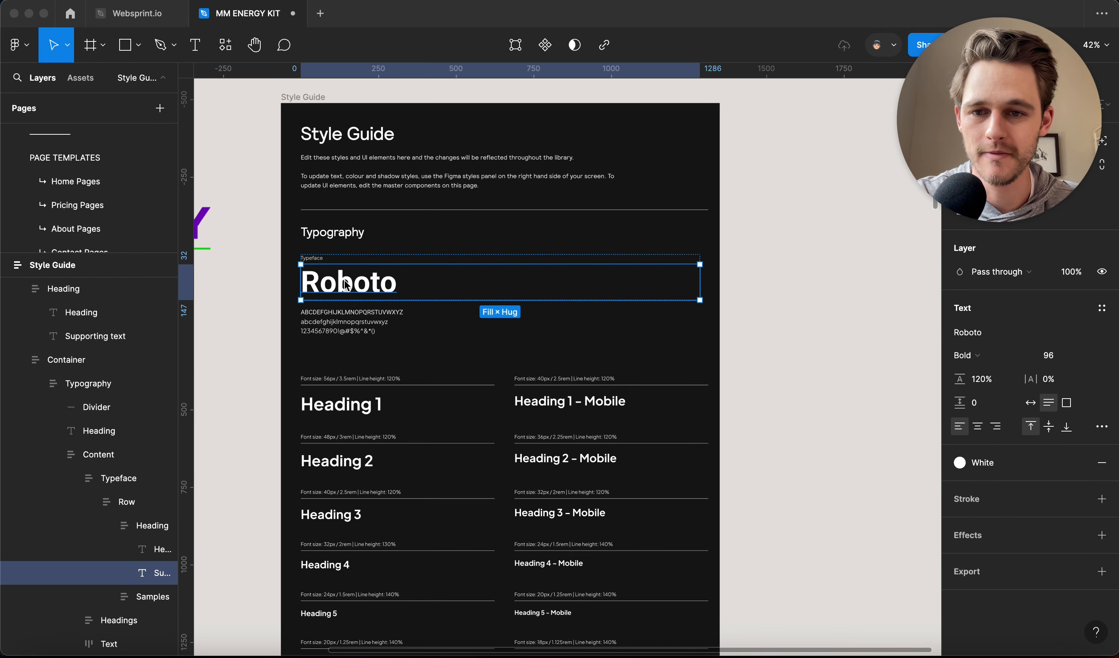
left_click(965, 333)
type("plus")
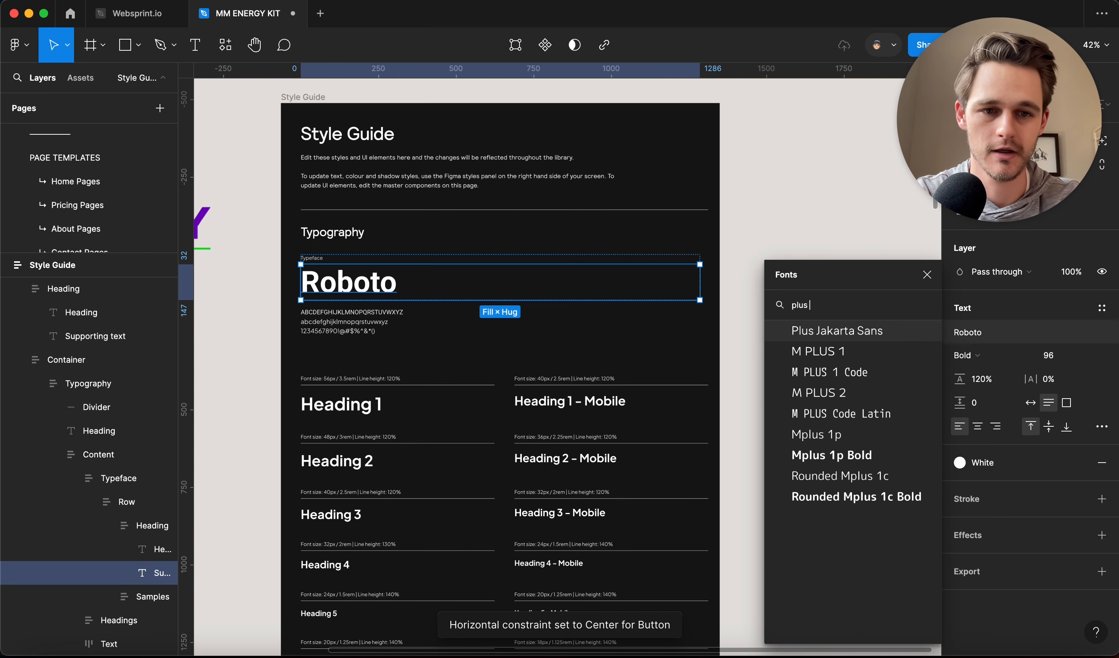
key("Return")
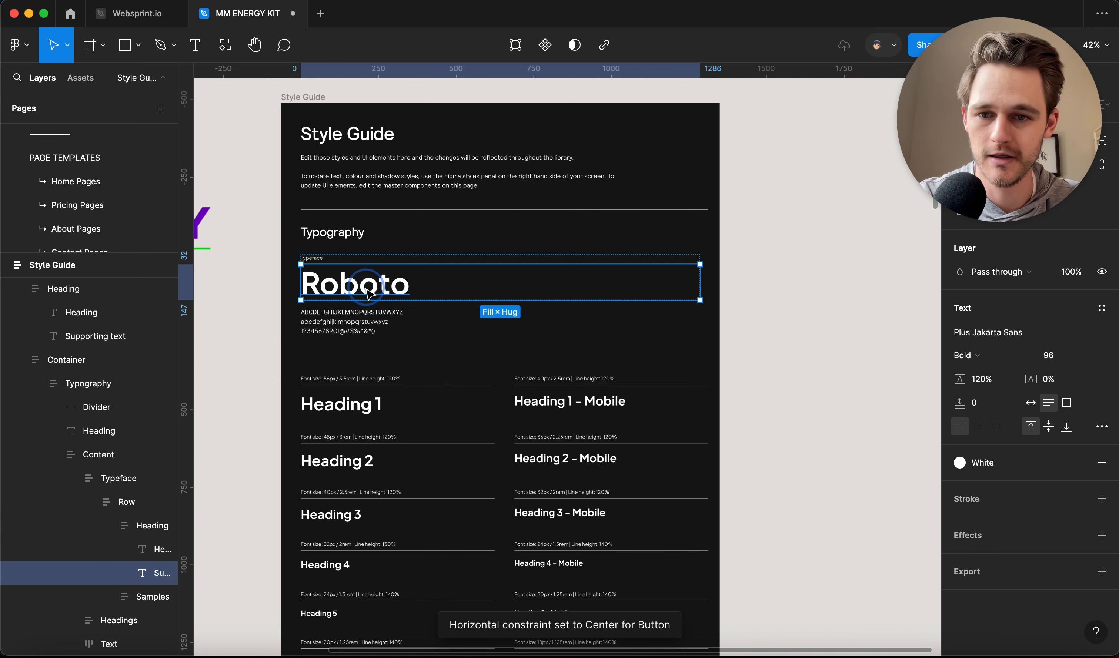
double_click(365, 288)
type("Plus")
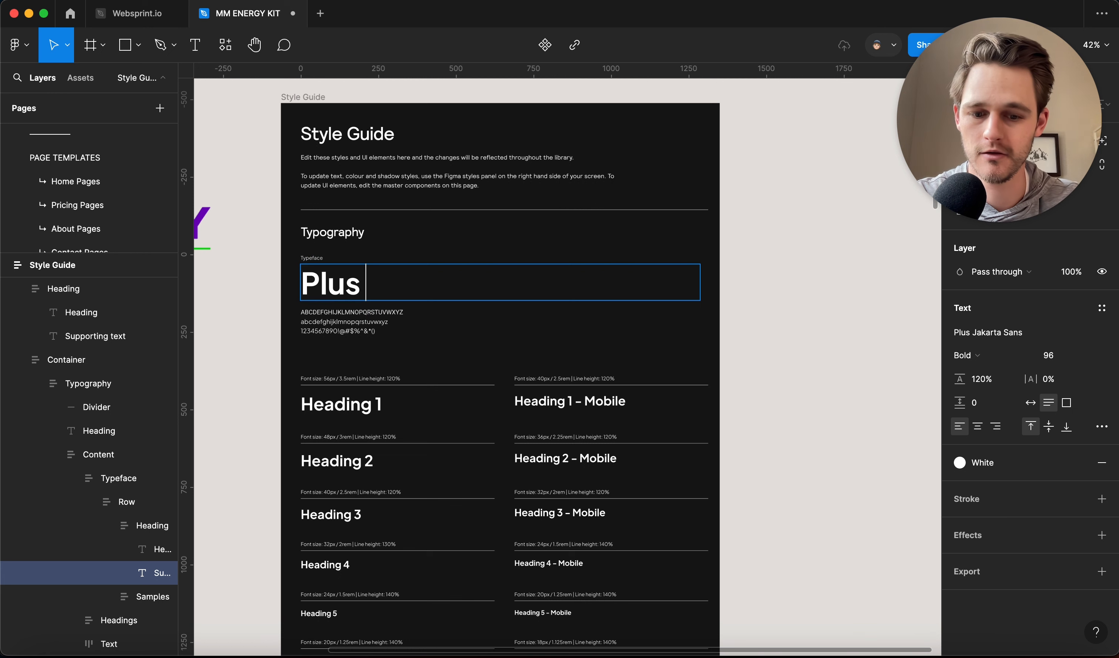
type(" Jakarta S")
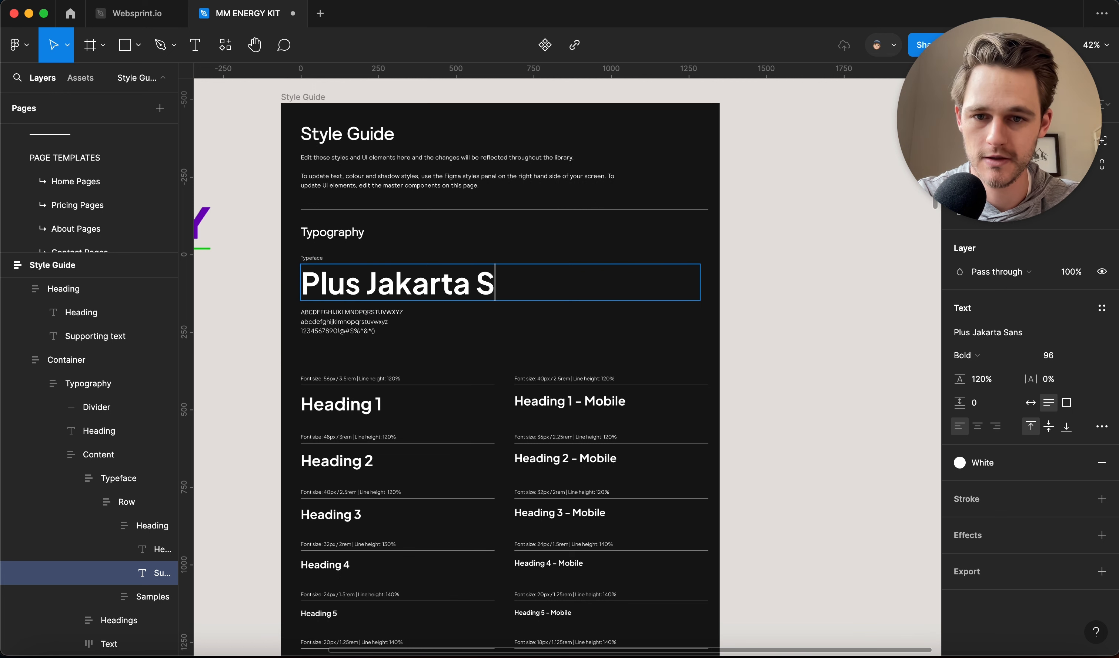
type("ans")
Change the weight of the large typeface name text to ExtraBold.
left_click(964, 355)
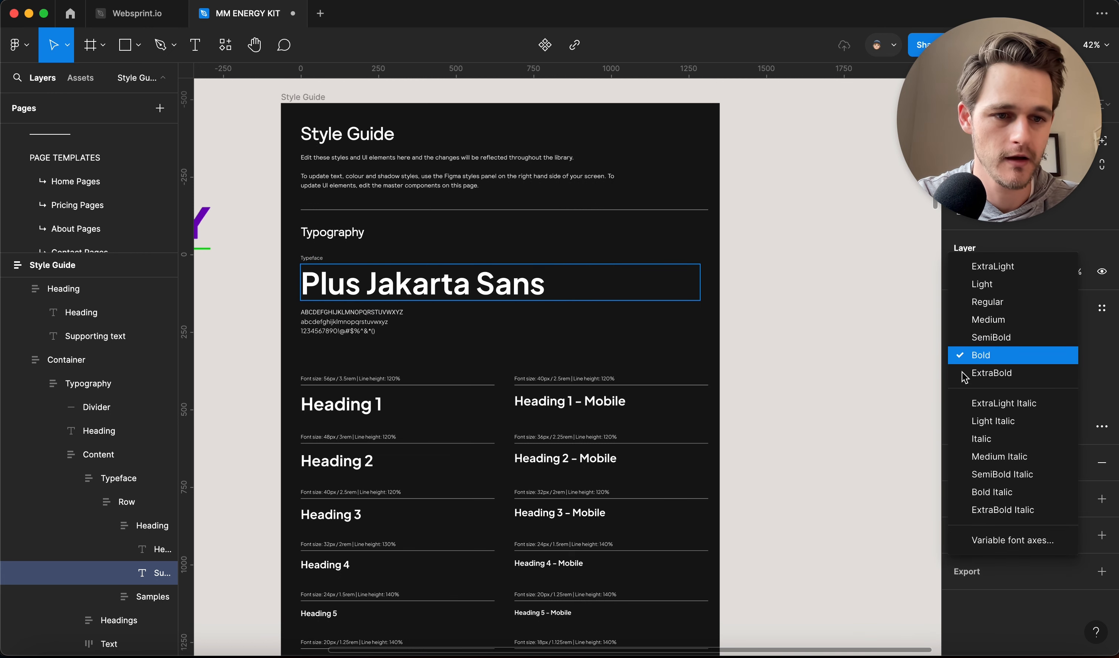
key("Escape")
left_click(861, 362)
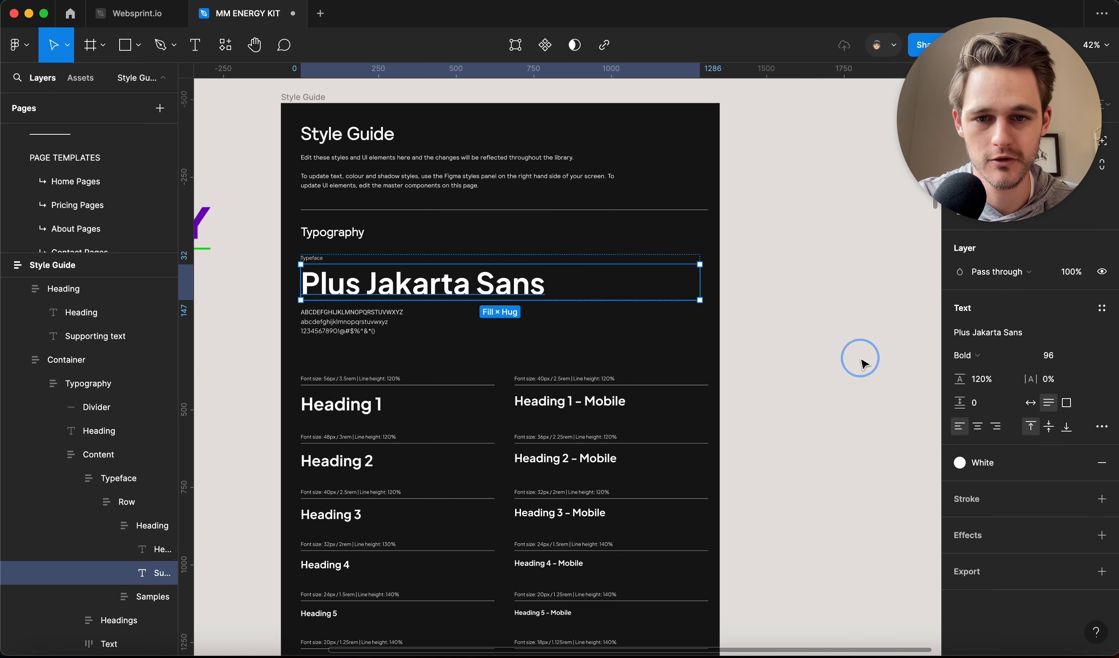
double_click(543, 297)
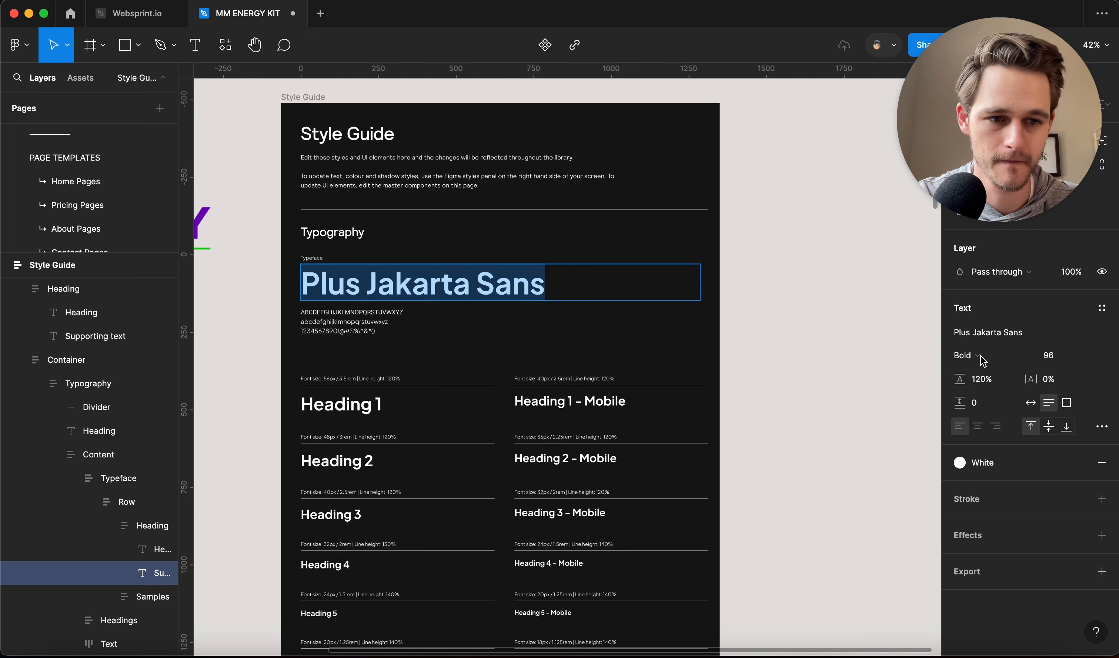
left_click(969, 358)
left_click(975, 372)
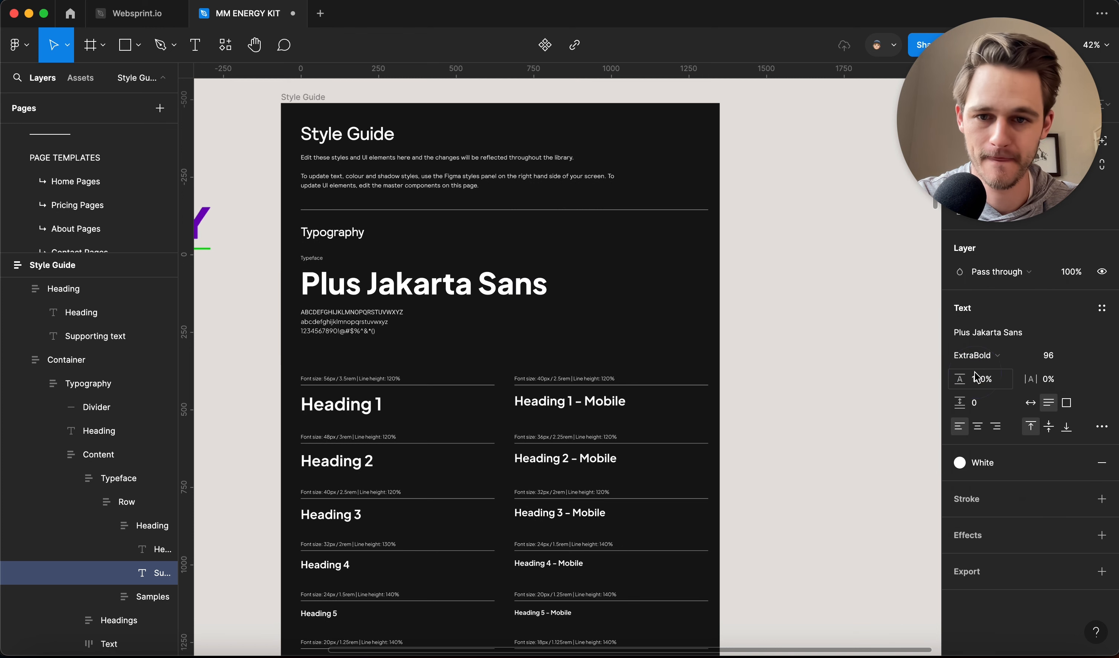
Examine the alphabet and number samples up close to compare the typefaces of their lines.
left_click(321, 322)
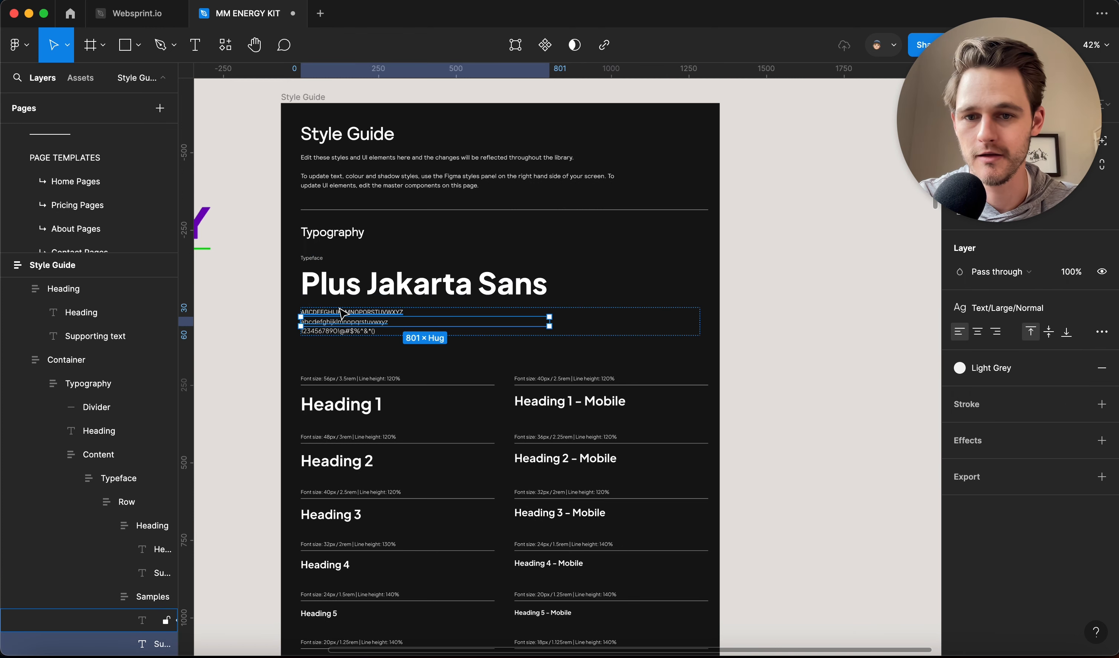
scroll(510, 334, "up", 10)
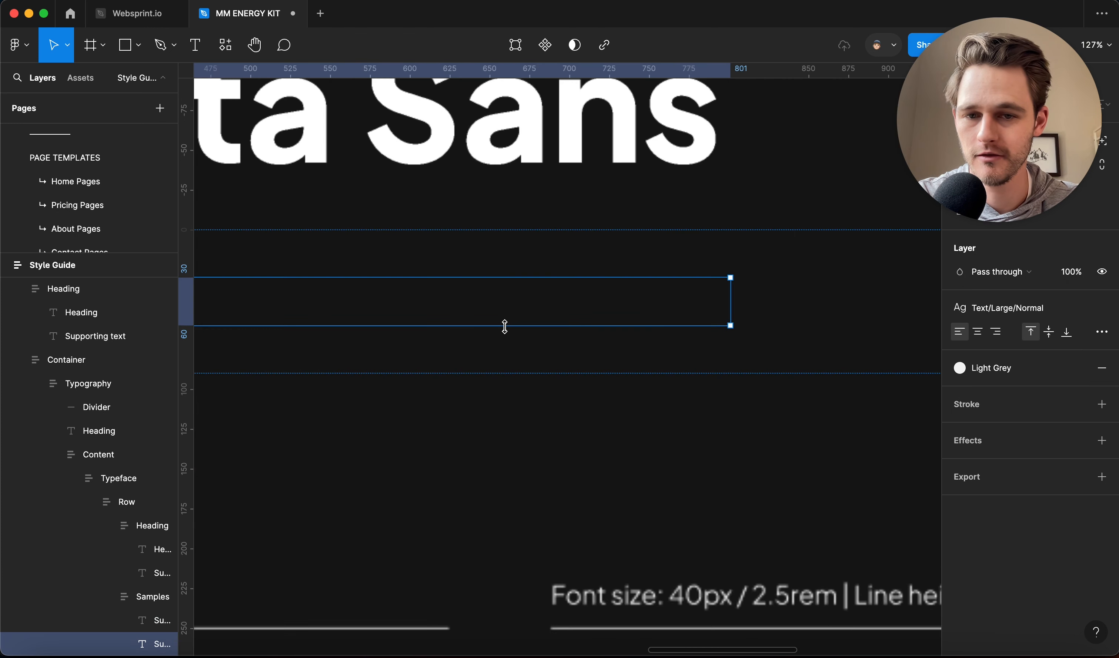
scroll(407, 333, "left", 10)
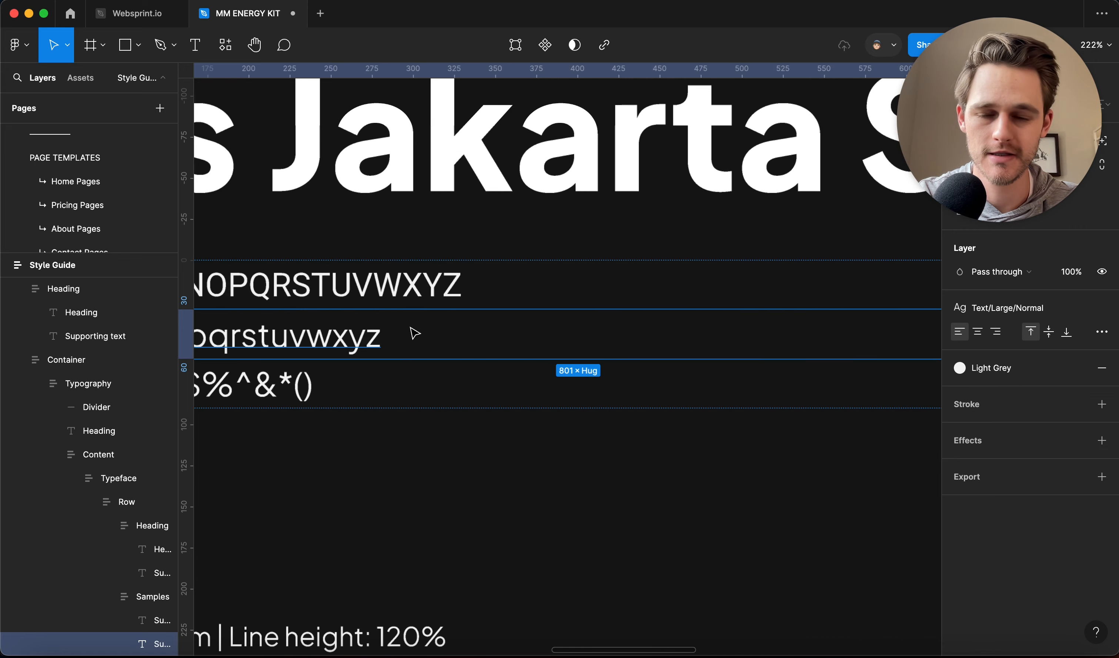
scroll(414, 333, "left", 3)
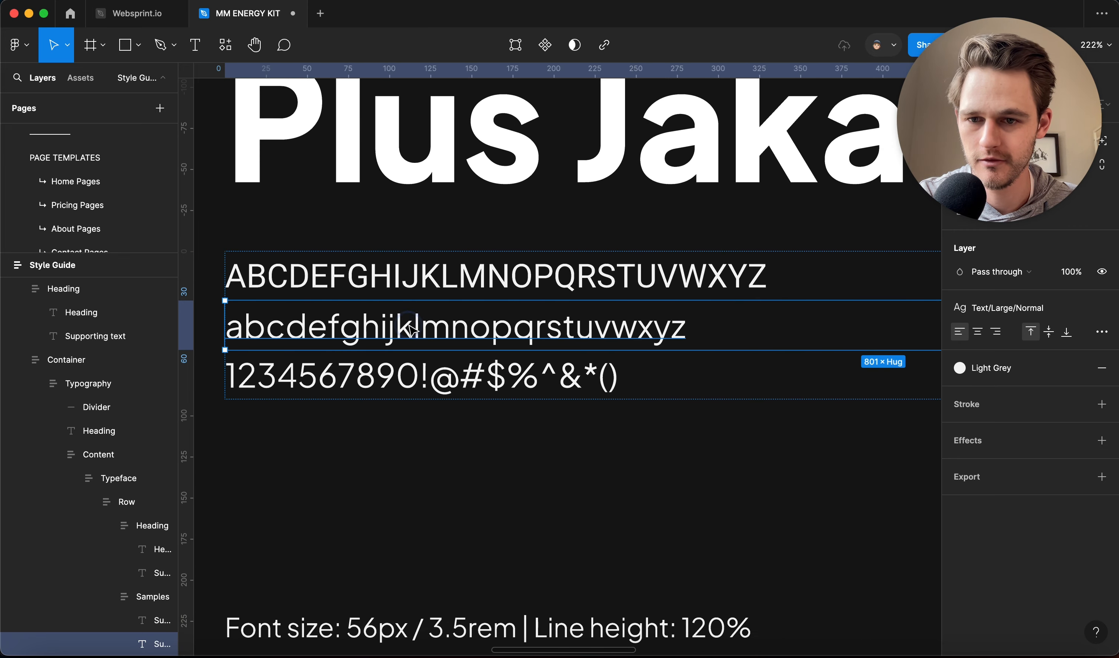
left_click(398, 274)
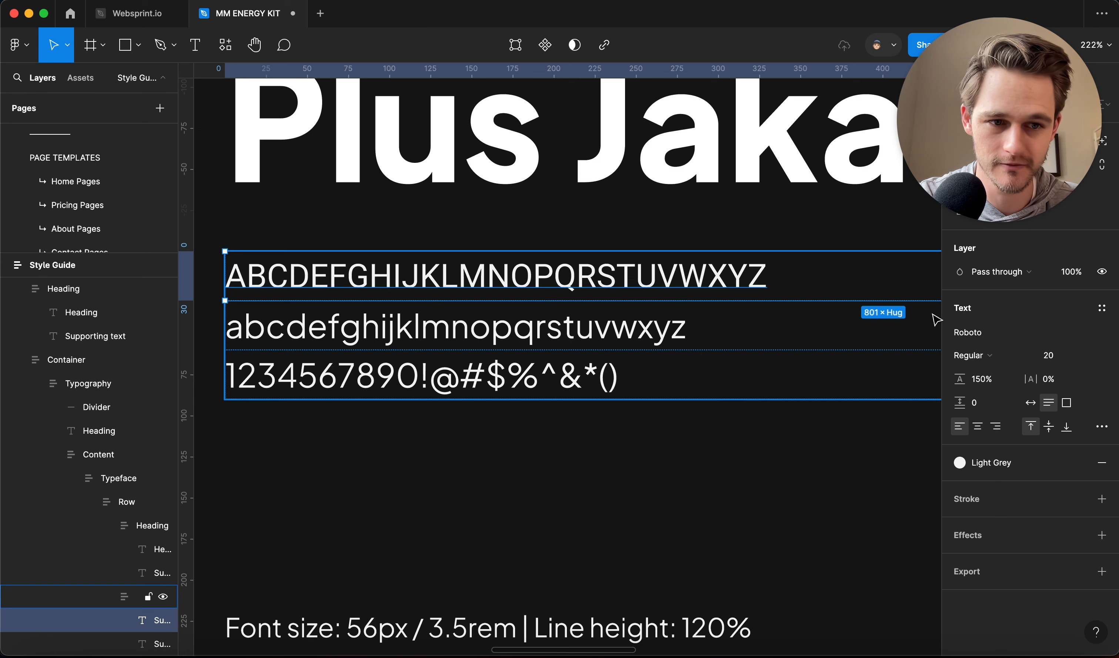
left_click(409, 487)
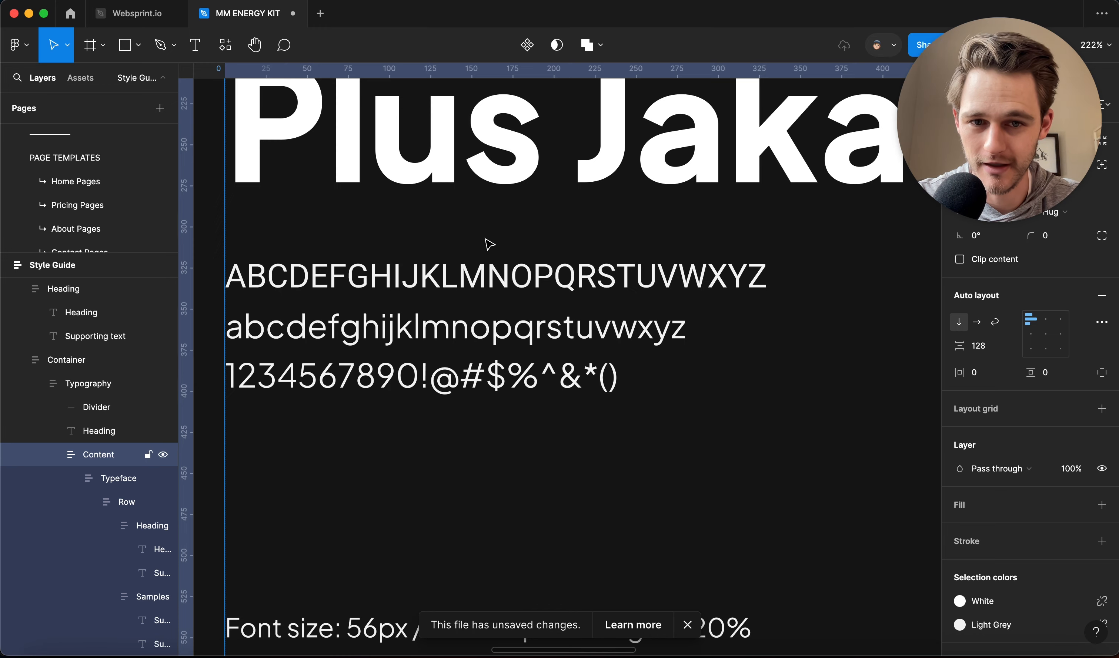
scroll(487, 242, "up", 5)
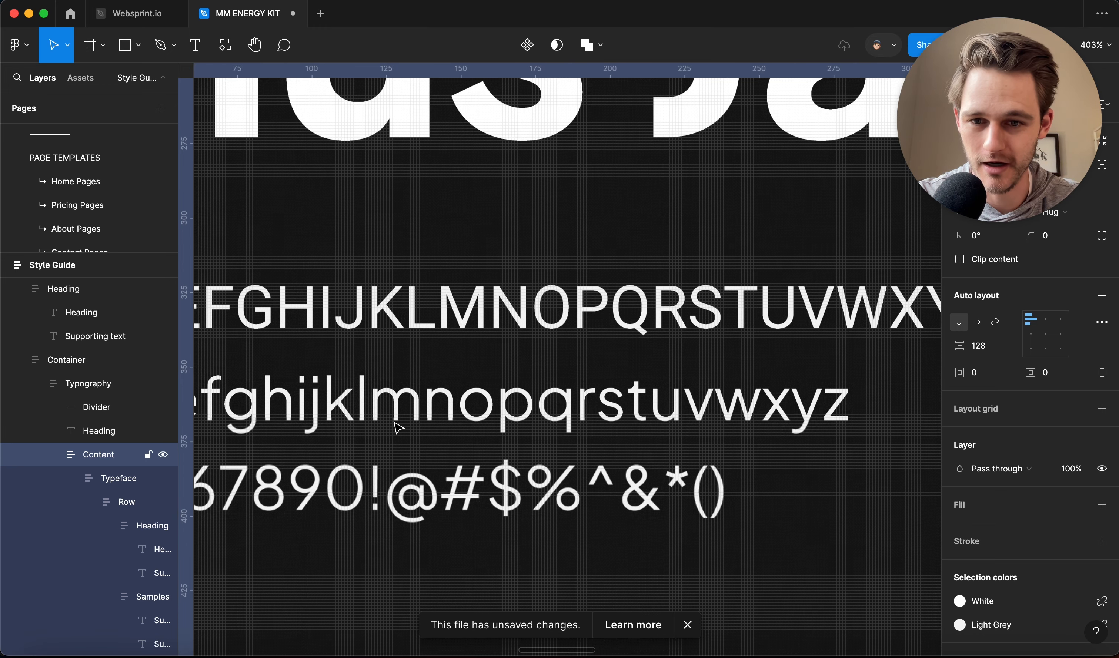
scroll(452, 420, "down", 5)
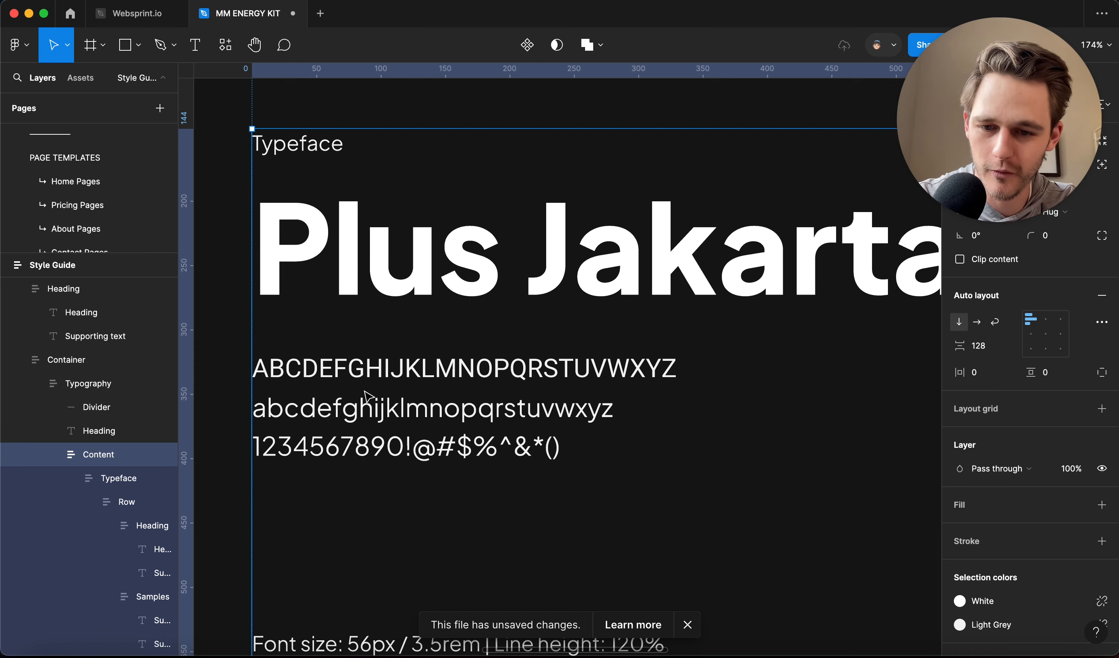
scroll(367, 396, "down", 3)
scroll(367, 396, "left", 10)
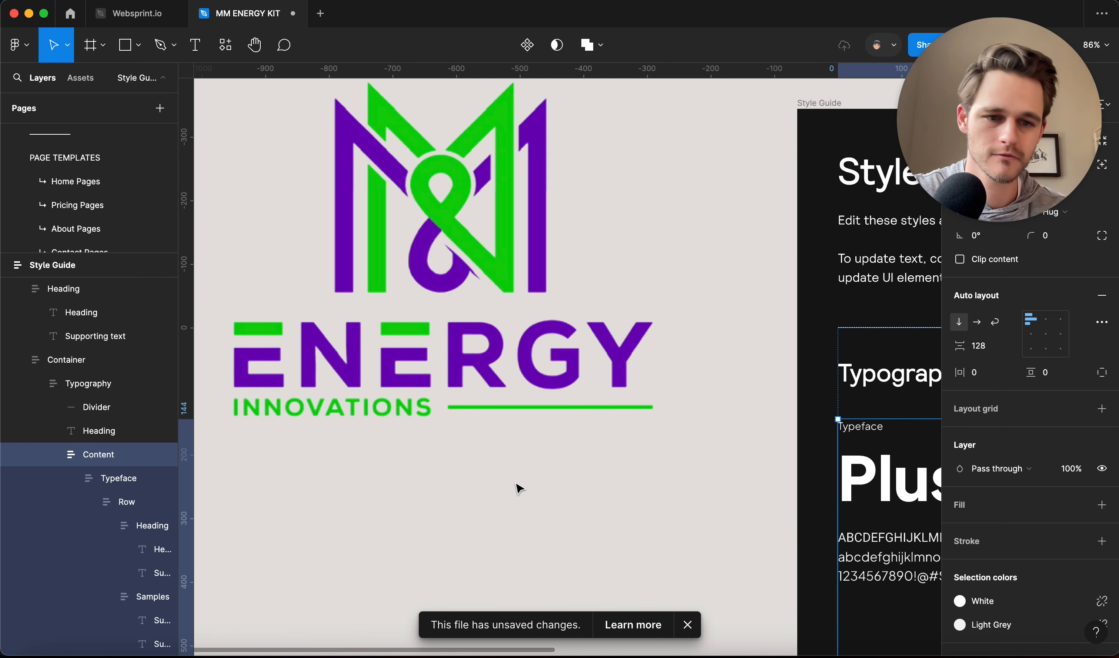
scroll(518, 489, "right", 10)
scroll(518, 489, "down", 4)
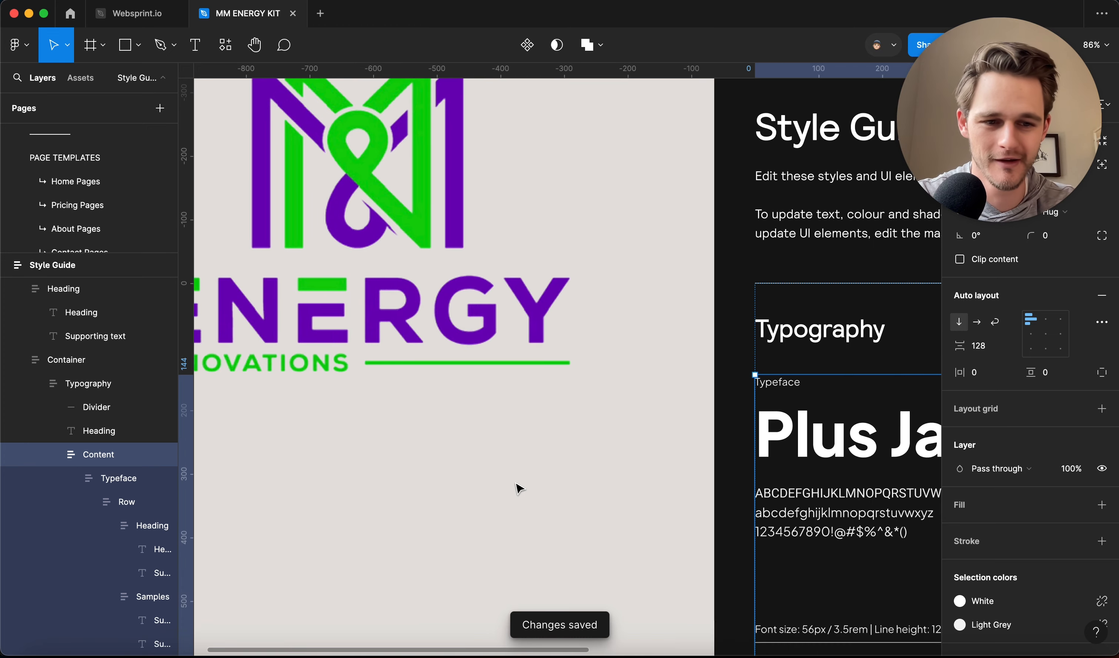
Set the font of the uppercase alphabet sample line to Plus Jakarta Sans.
left_click(461, 366)
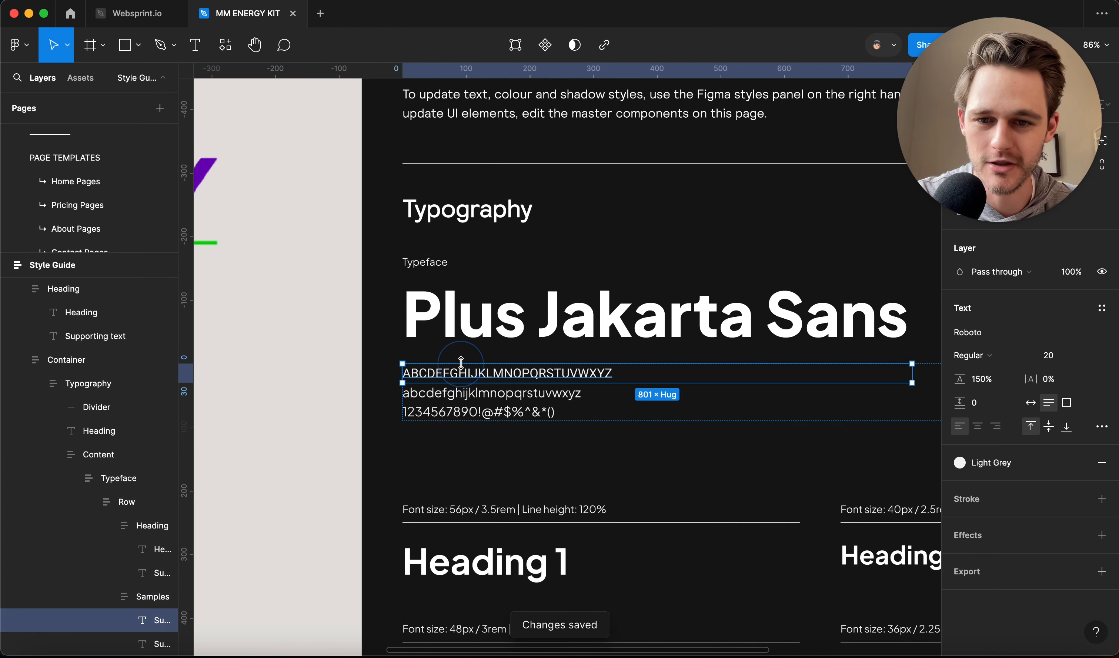
left_click(972, 334)
type("jaka")
key("Return")
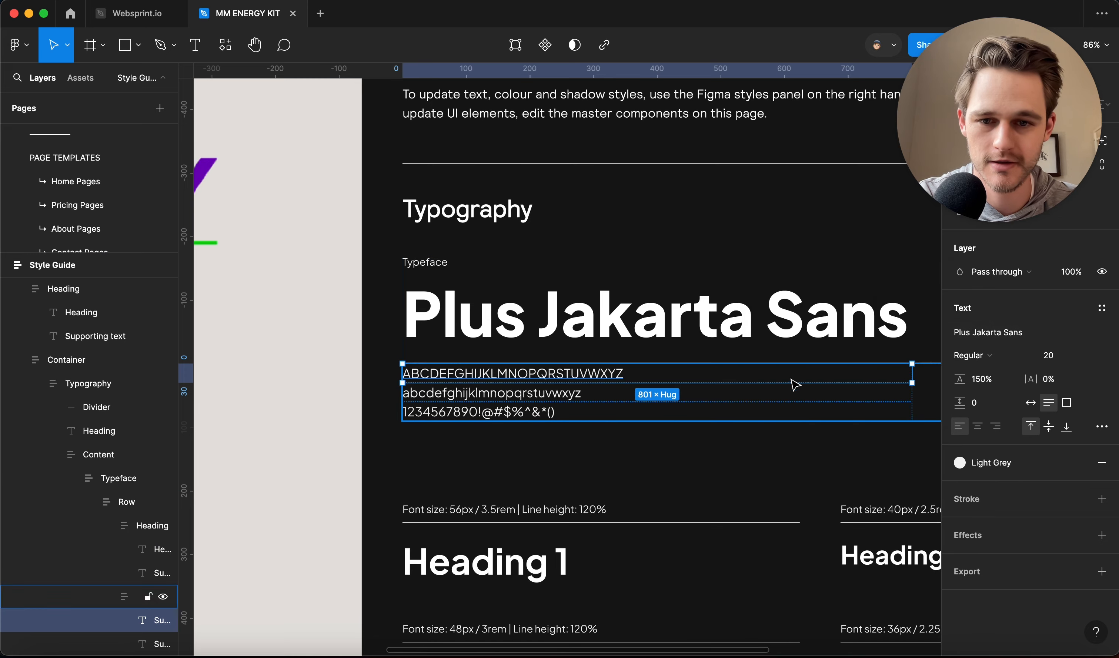
key("Escape")
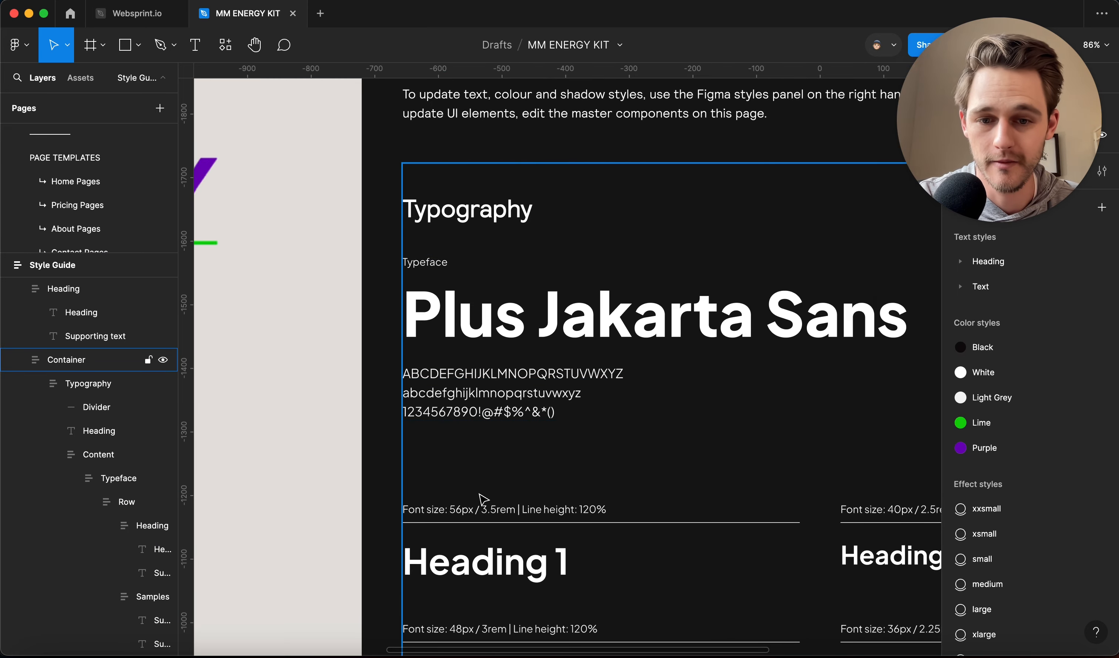
Review the whole style guide, from the heading and text samples through colours, shadows, buttons, form fields and tooltips.
scroll(483, 499, "down", 10)
scroll(483, 499, "right", 5)
scroll(496, 499, "down", 3)
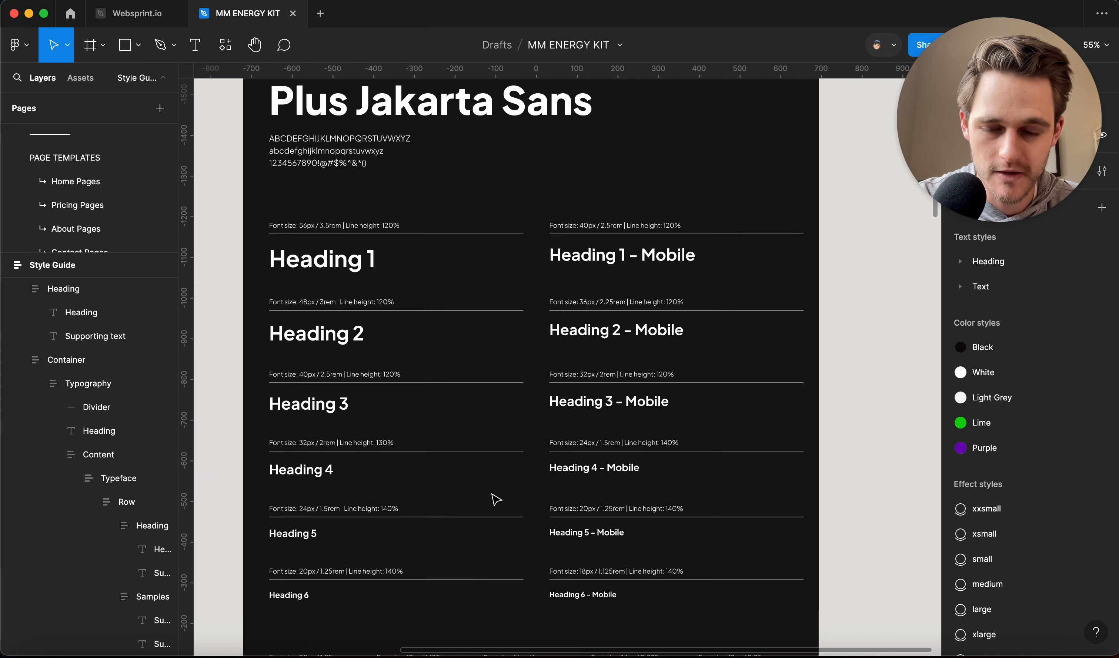
scroll(496, 499, "down", 15)
scroll(495, 499, "left", 2)
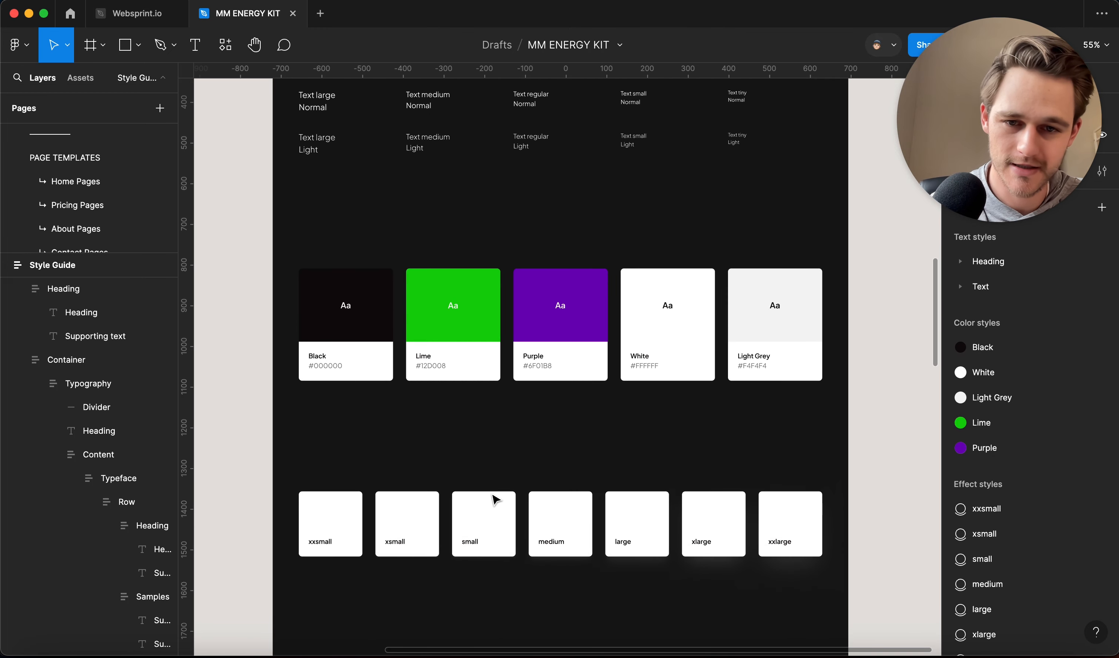
scroll(496, 499, "down", 1)
scroll(496, 499, "down", 15)
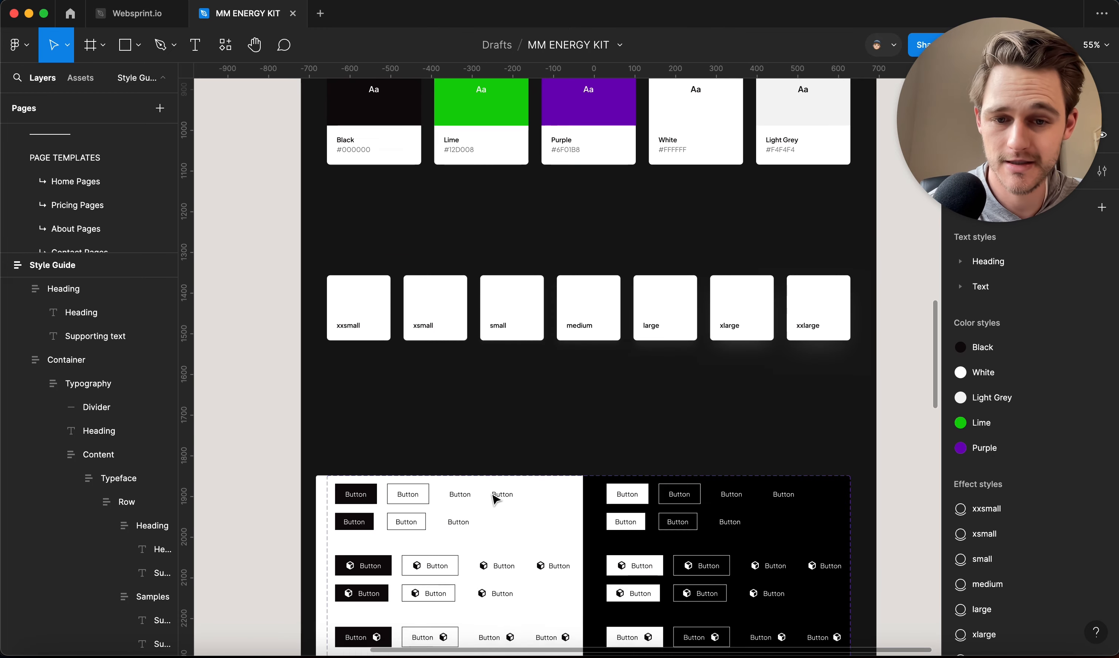
scroll(492, 497, "left", 3)
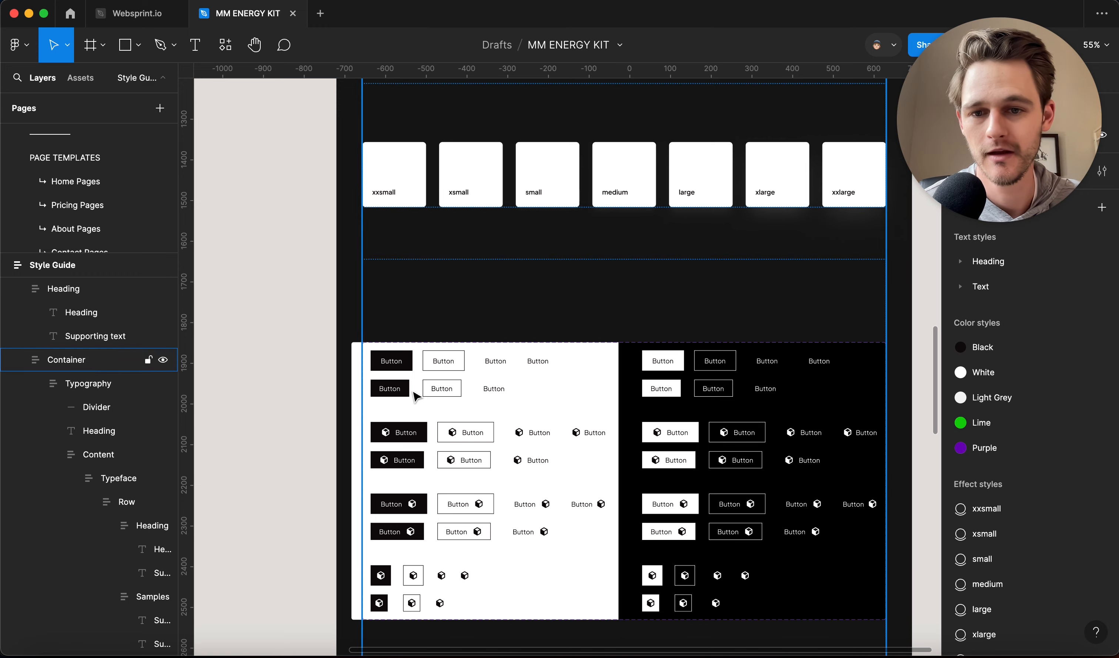
scroll(451, 511, "down", 15)
scroll(450, 511, "left", 2)
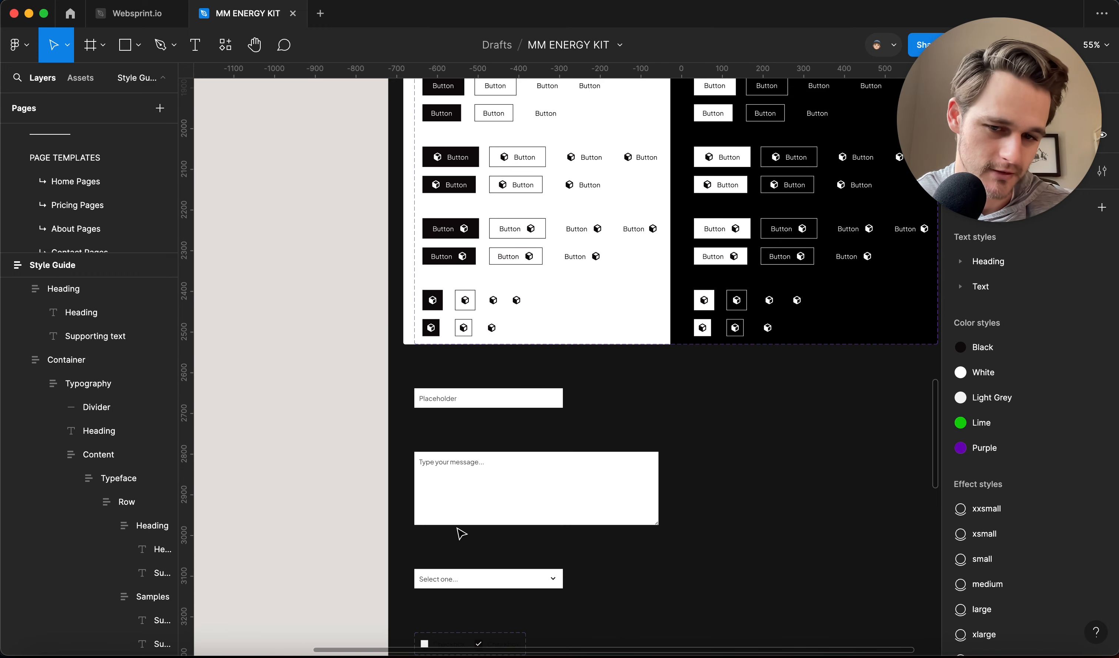
scroll(459, 534, "down", 5)
scroll(460, 534, "right", 2)
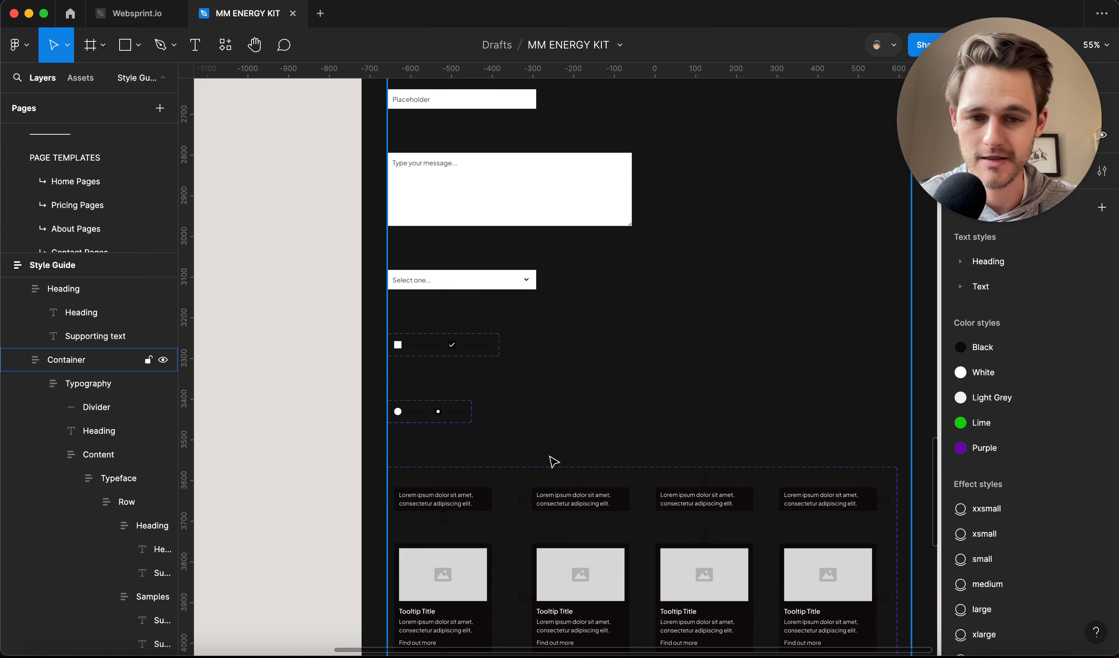
scroll(552, 462, "down", 5)
scroll(552, 460, "down", 3, "ctrl")
scroll(552, 460, "down", 10)
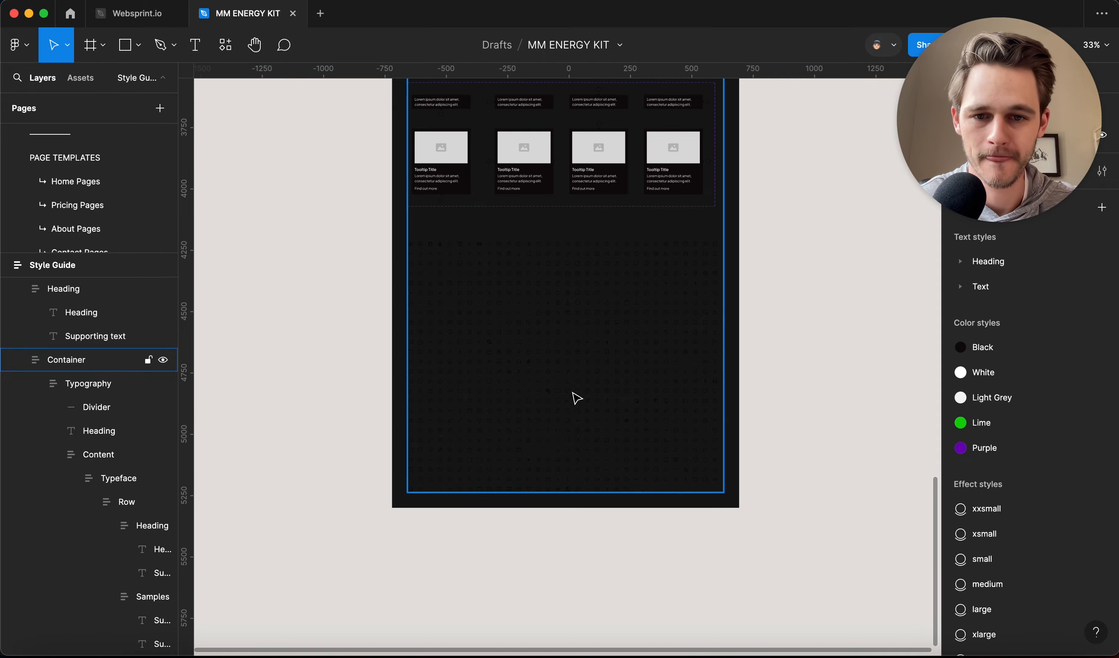
scroll(577, 398, "up", 20)
scroll(563, 395, "left", 4)
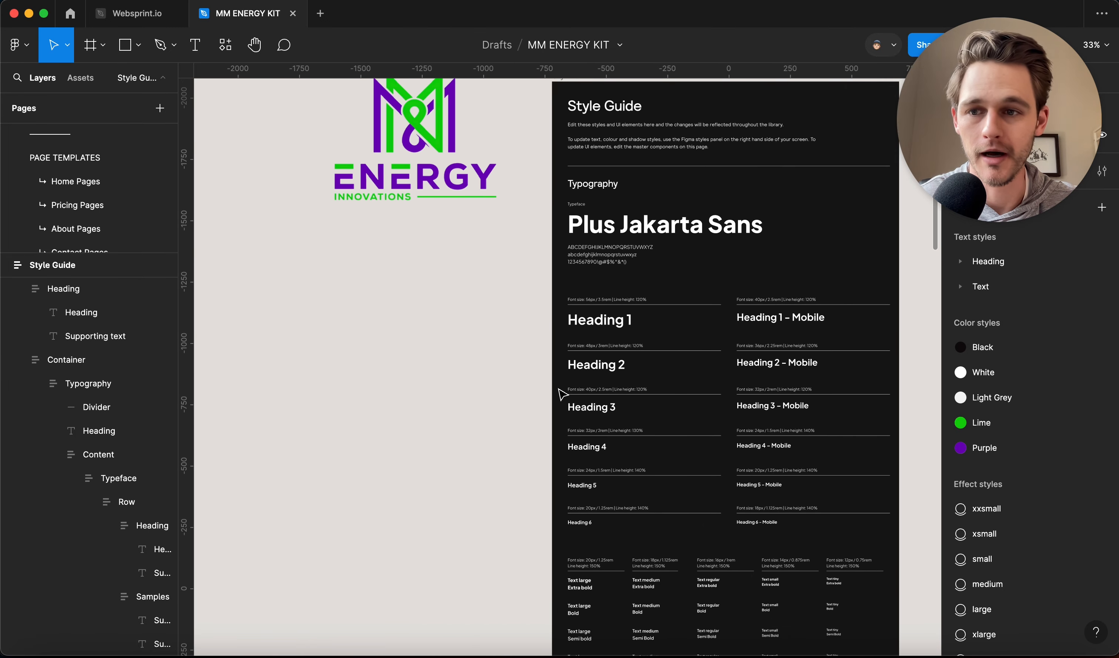
Open the Home Pages templates and examine the How it works section of the first home page.
scroll(84, 208, "down", 3)
scroll(84, 208, "up", 4)
left_click(85, 203)
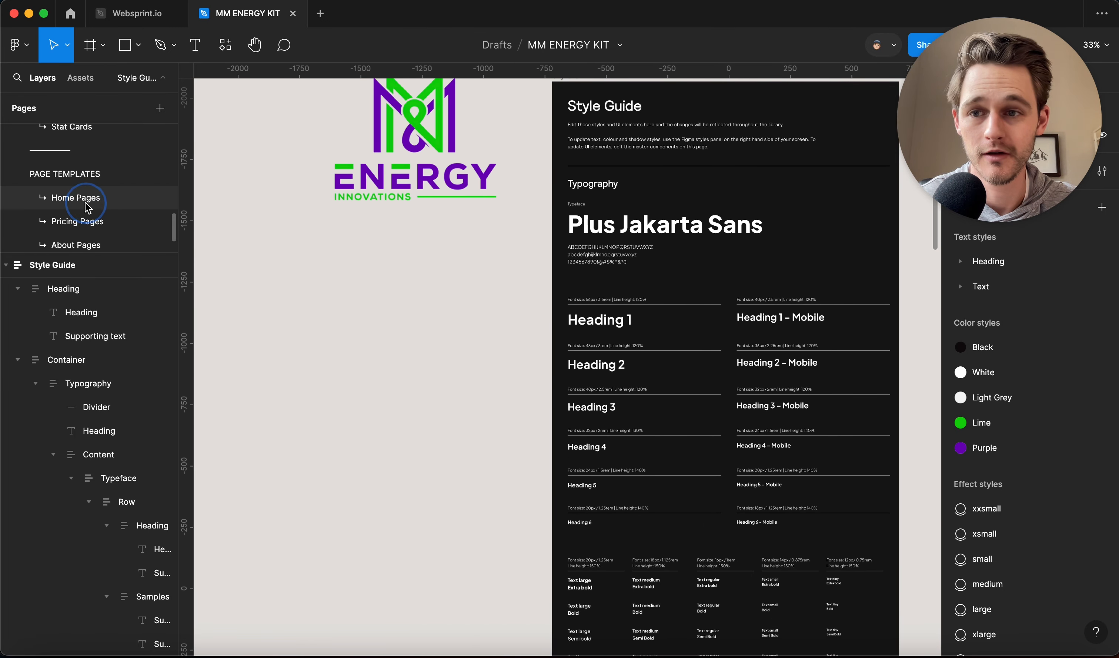
scroll(375, 418, "up", 5, "ctrl")
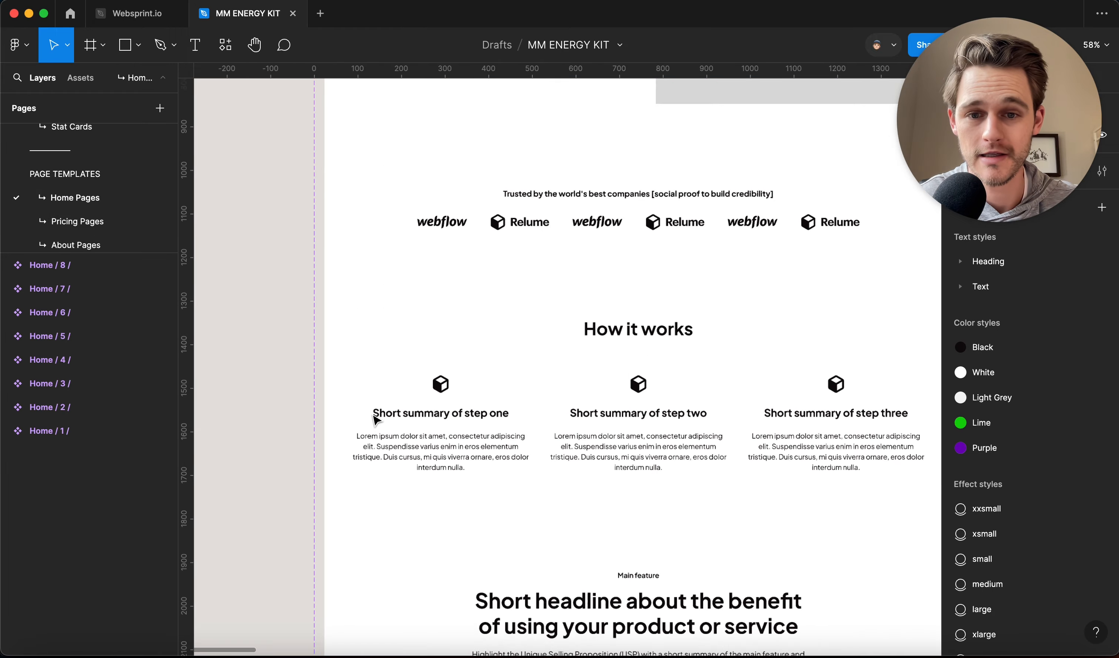
scroll(375, 420, "up", 8, "ctrl")
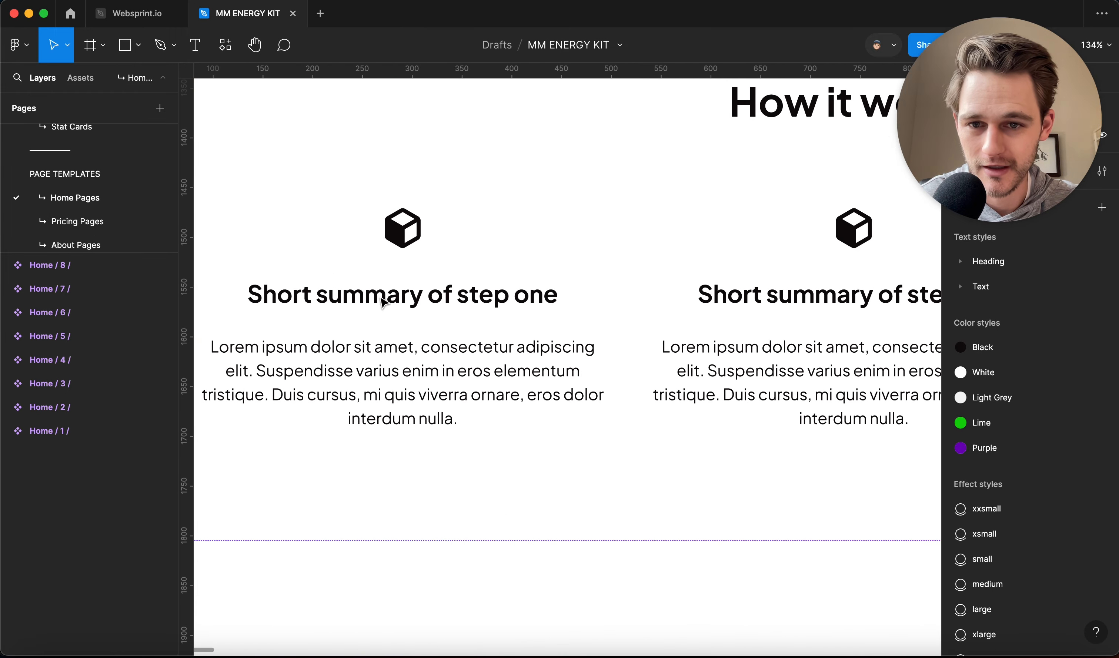
scroll(472, 364, "right", 6)
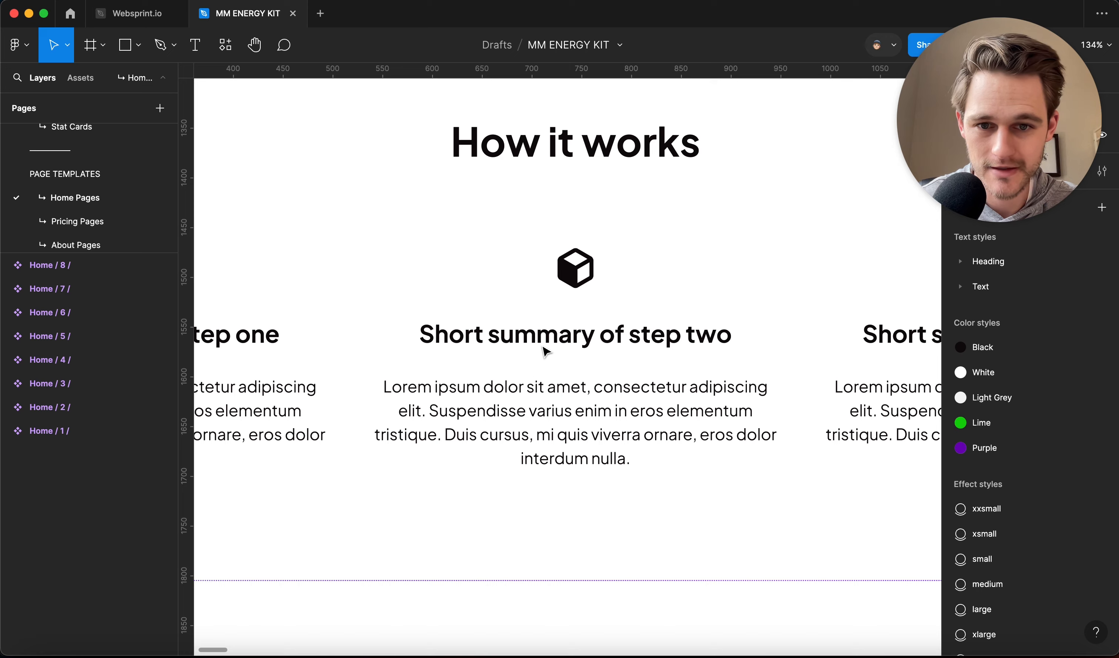
scroll(575, 355, "right", 10)
scroll(530, 298, "up", 5)
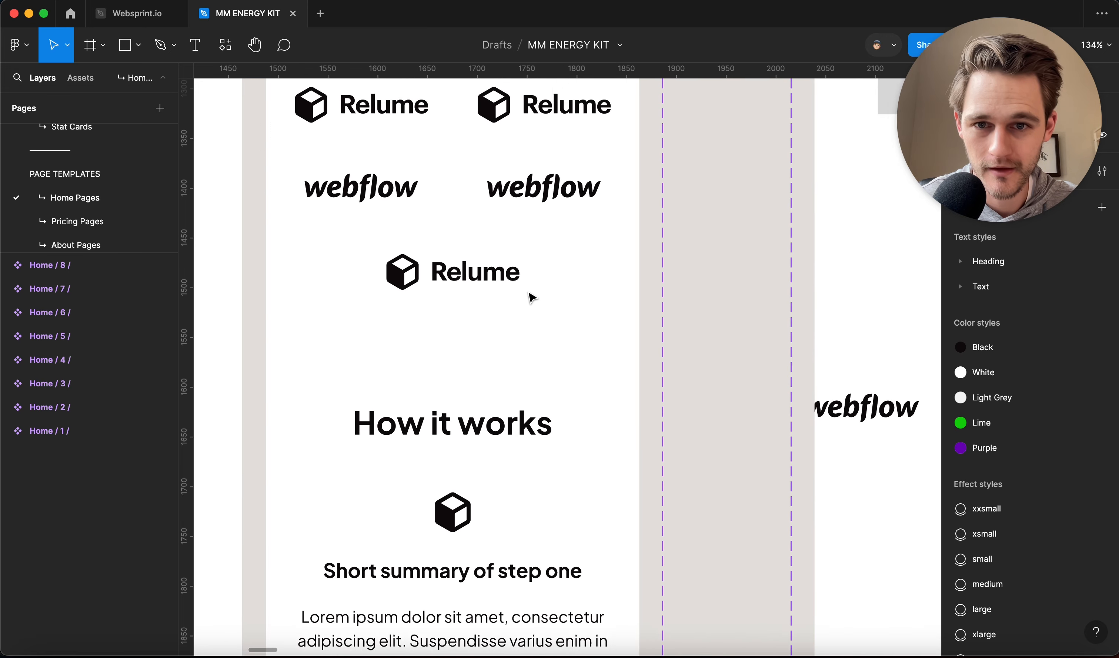
Examine the hero headline, supporting text and navigation of the Home / 2 template.
scroll(532, 298, "right", 4)
scroll(457, 223, "left", 2)
scroll(457, 223, "up", 2)
scroll(498, 197, "right", 15)
scroll(498, 198, "down", 4)
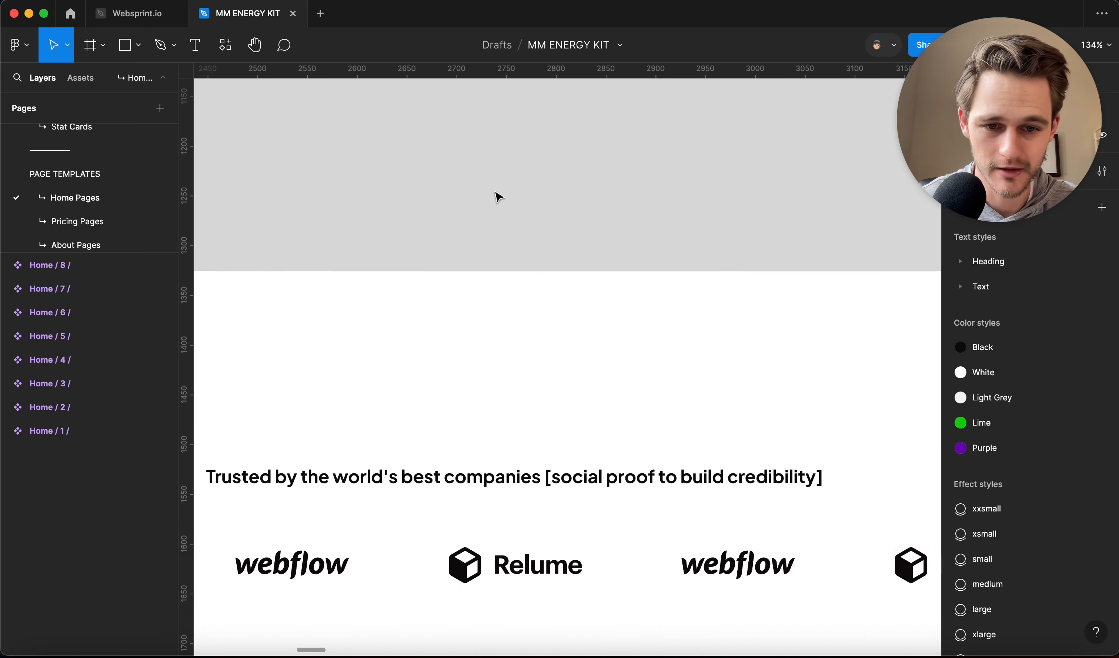
scroll(498, 198, "up", 10)
scroll(497, 198, "down", 5, "ctrl")
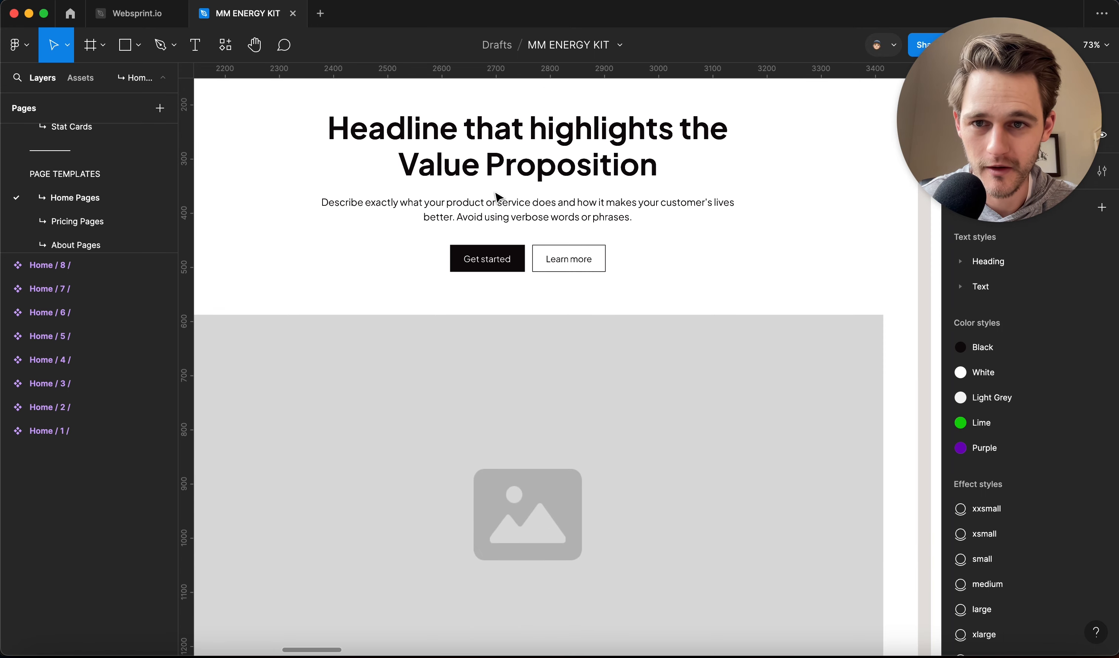
scroll(633, 283, "up", 5)
scroll(633, 284, "left", 2)
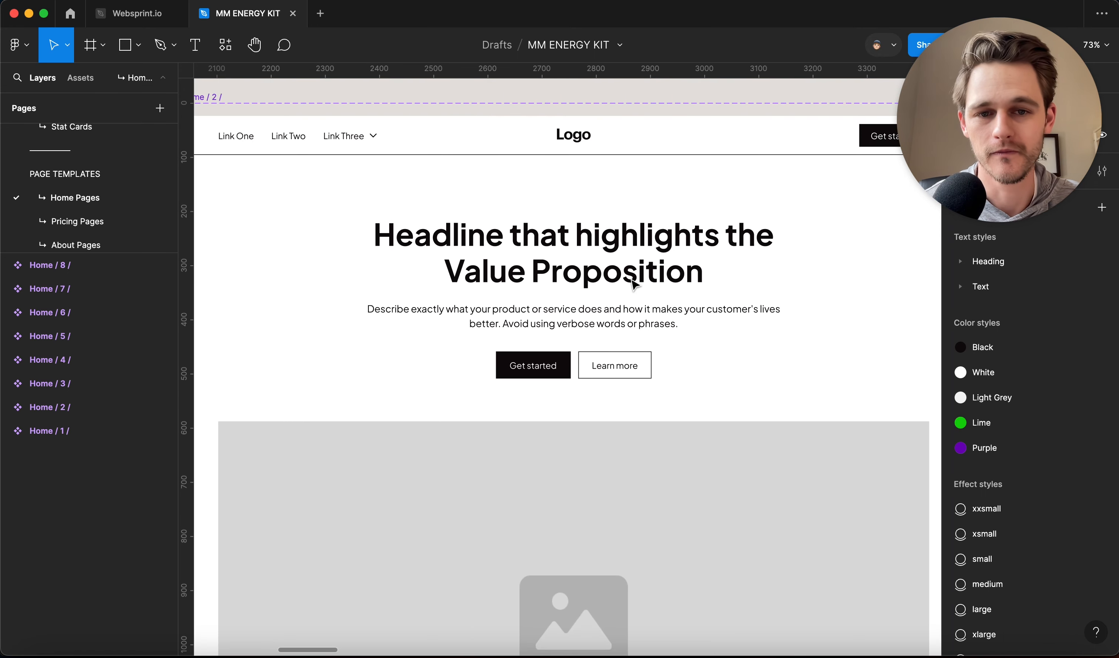
scroll(633, 284, "down", 1)
scroll(633, 283, "left", 2)
scroll(633, 283, "down", 4, "ctrl")
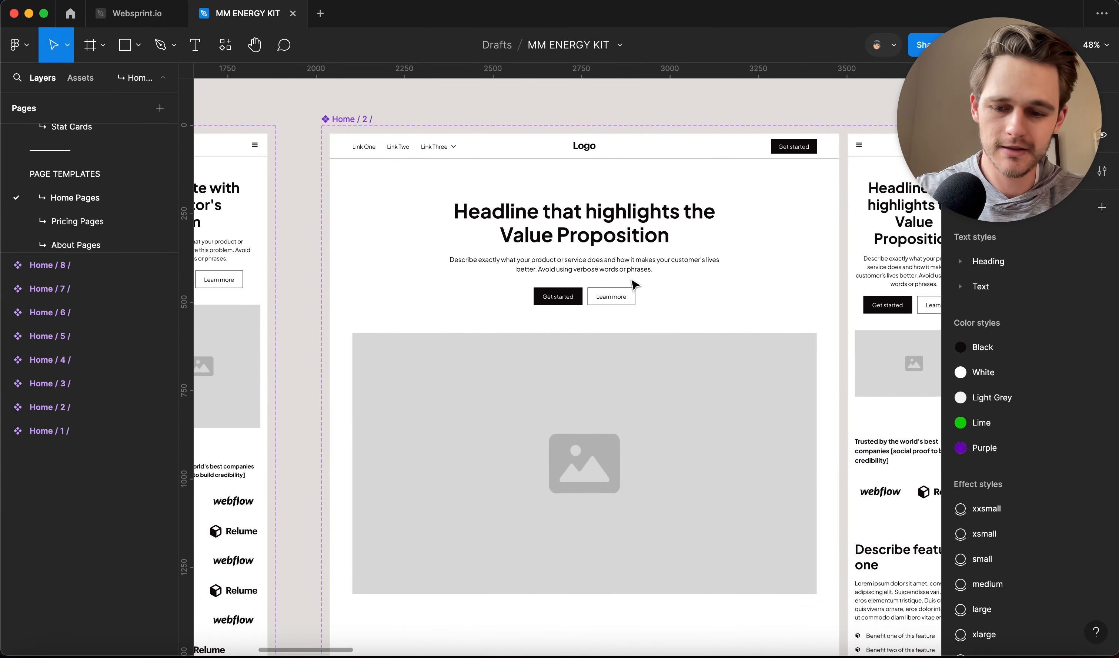
Switch to the M&M Energy home page in Chrome and close the developer tools to show its desktop layout.
key("super+Tab")
left_click(160, 19)
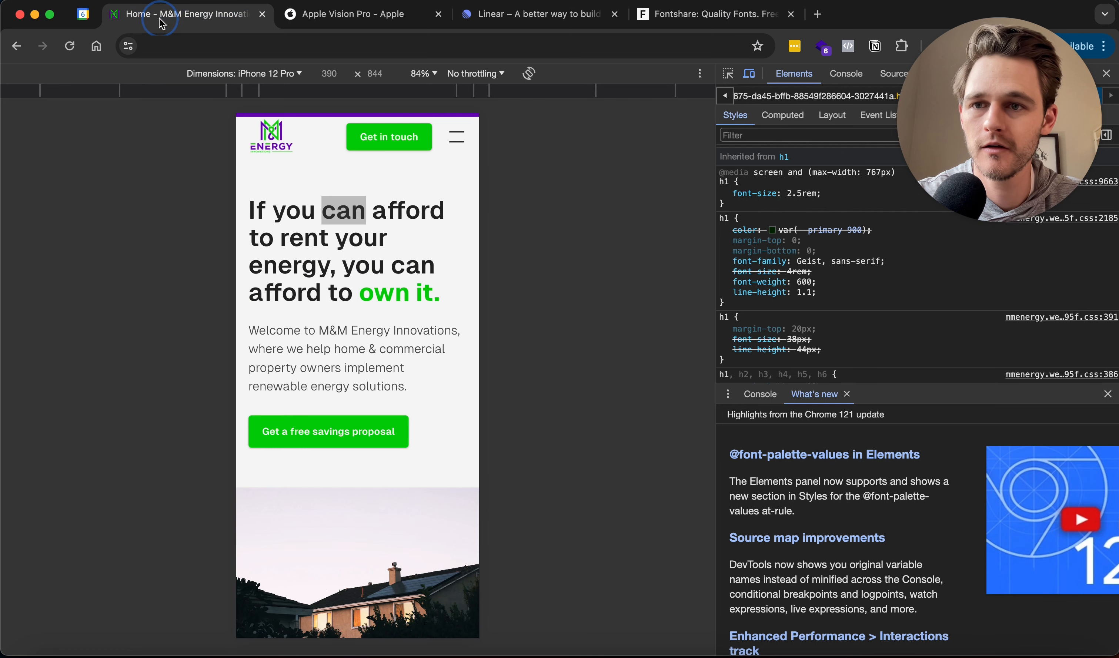
left_click(1033, 102)
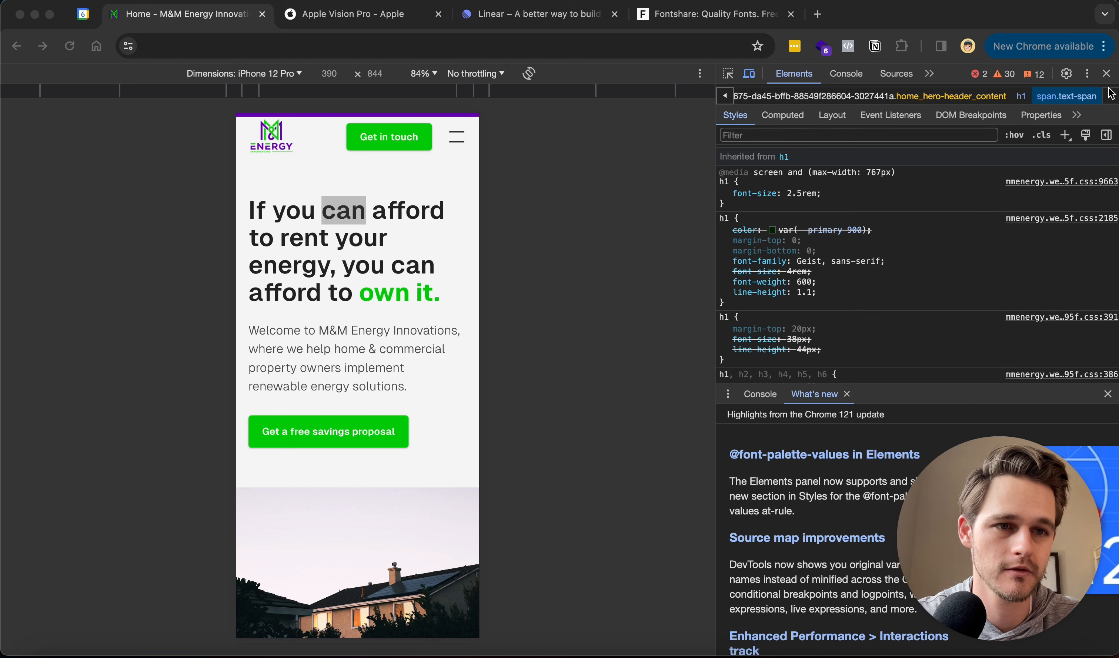
left_click(1108, 71)
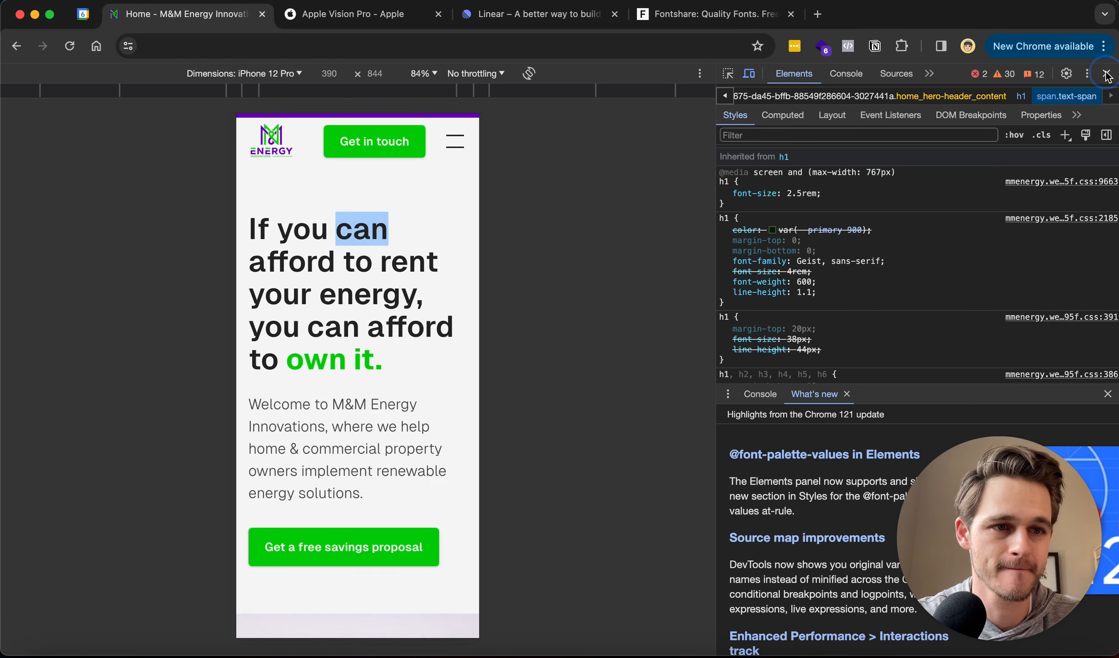
left_click(1106, 73)
scroll(504, 401, "up", 3)
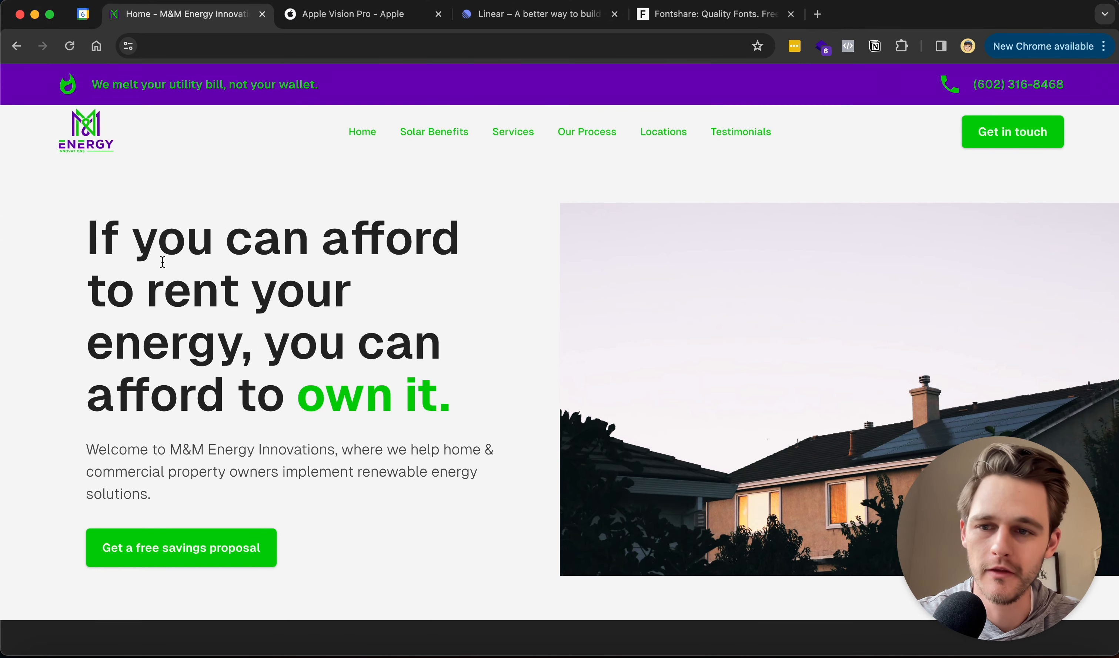
Highlight the hero headline on the live M&M Energy site and switch back to the home page templates in Figma.
left_click_drag(90, 236, 445, 393)
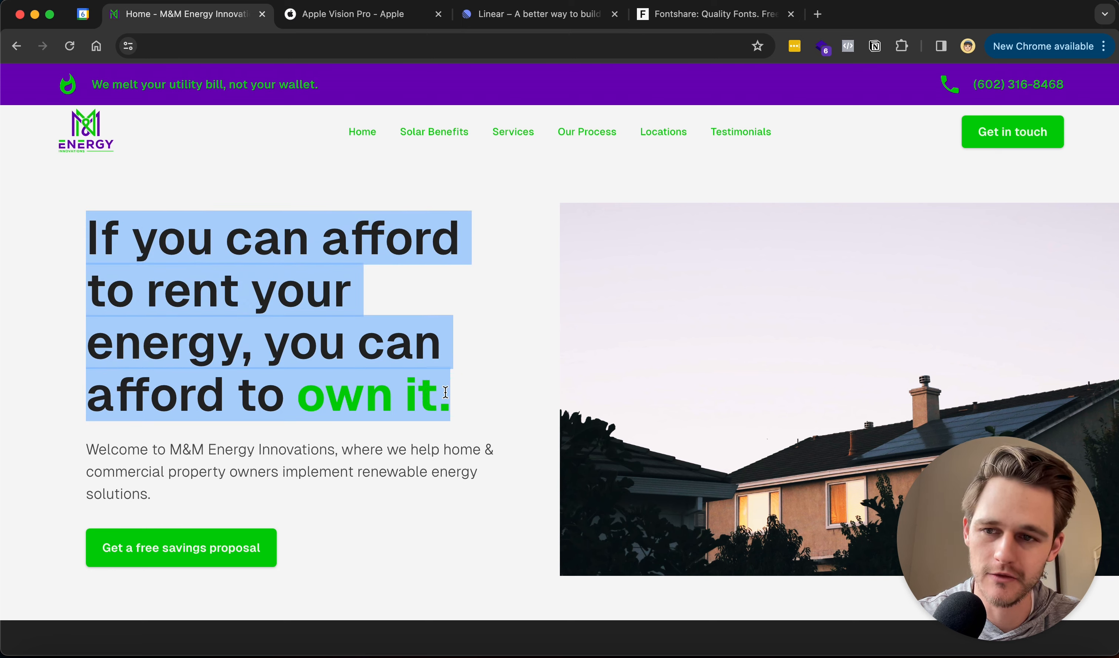
key("super+Tab")
scroll(522, 240, "down", 5)
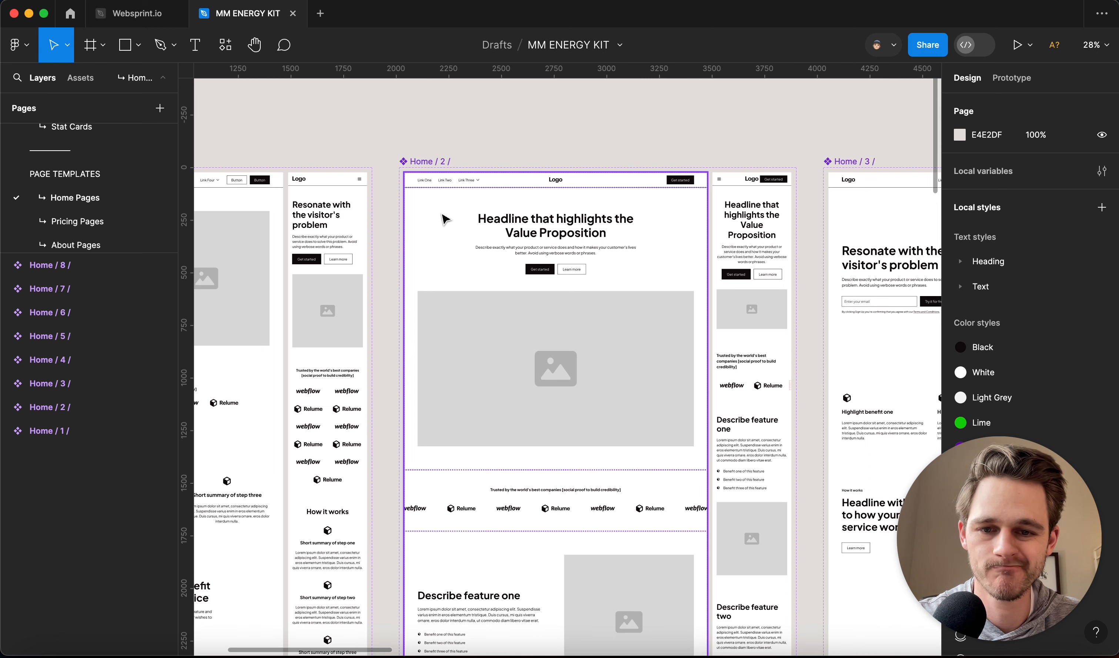
Look over the typography of the home page templates from Home / 2 through Home / 8.
scroll(445, 219, "right", 10)
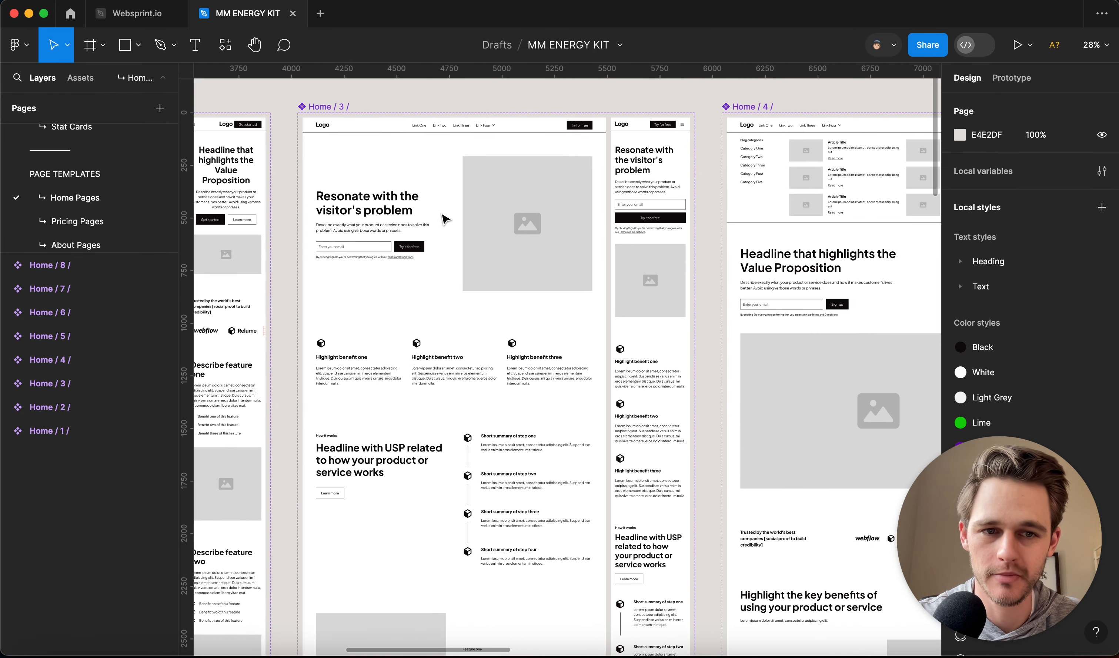
scroll(445, 219, "right", 15)
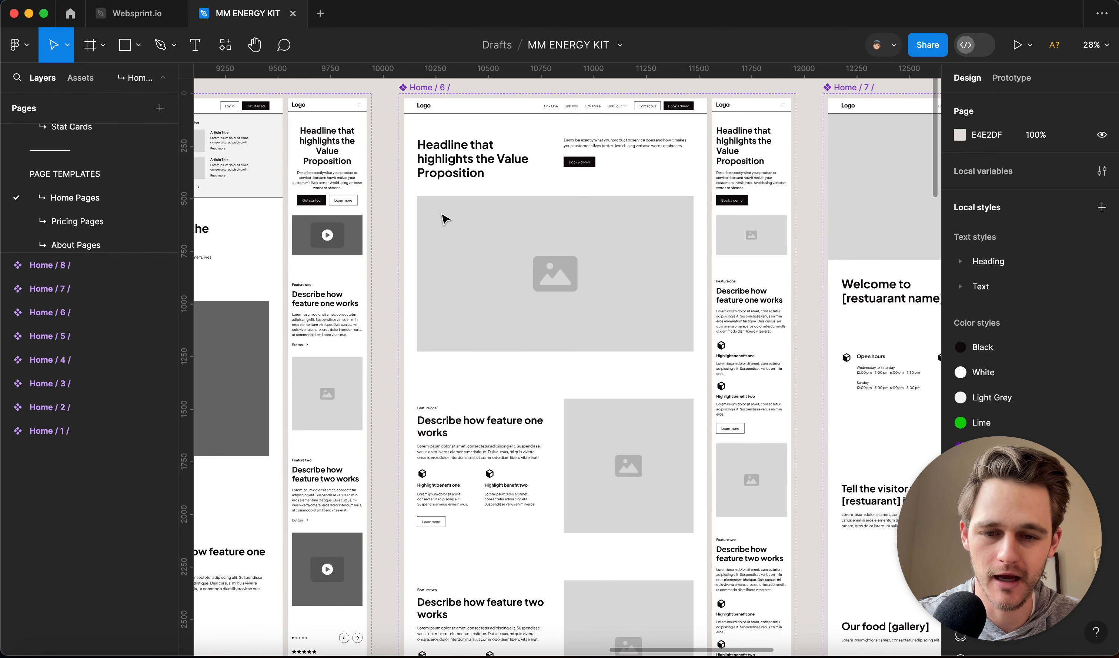
scroll(444, 219, "right", 2)
scroll(444, 219, "down", 2)
scroll(445, 219, "up", 1)
scroll(445, 219, "right", 11)
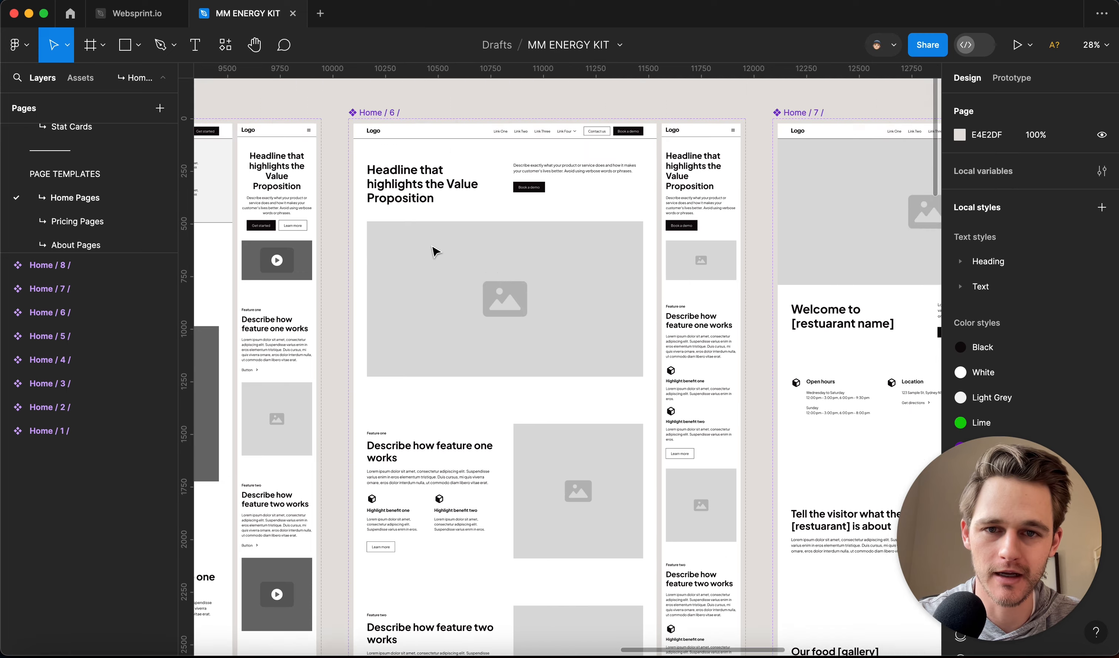
scroll(434, 251, "left", 20)
scroll(434, 251, "down", 2)
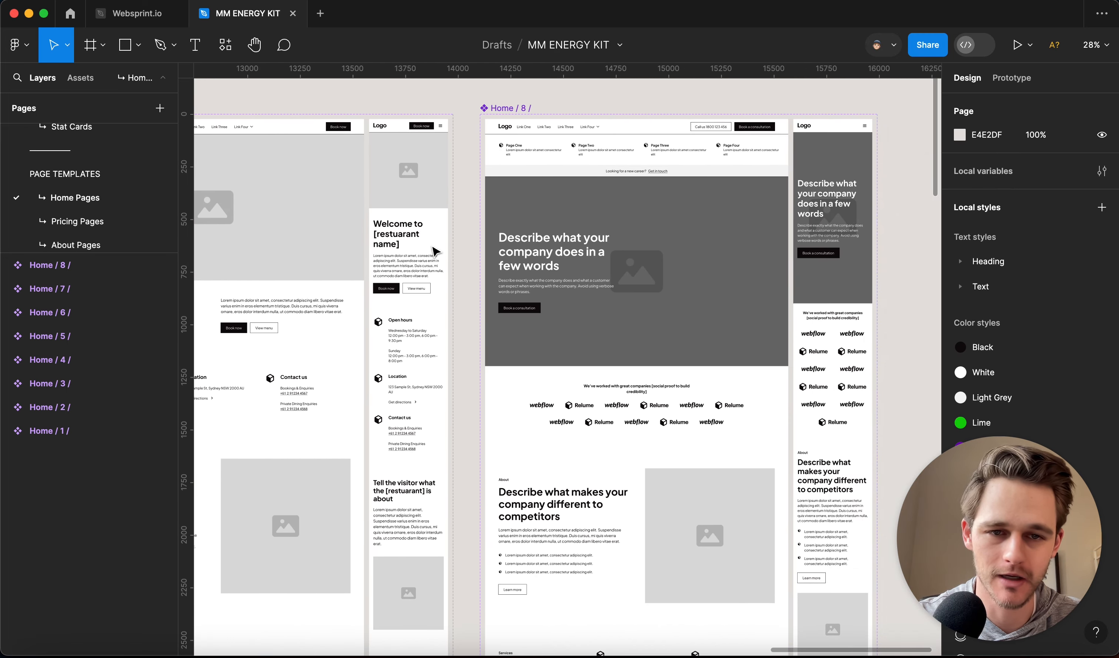
scroll(434, 251, "left", 10)
scroll(434, 251, "up", 4)
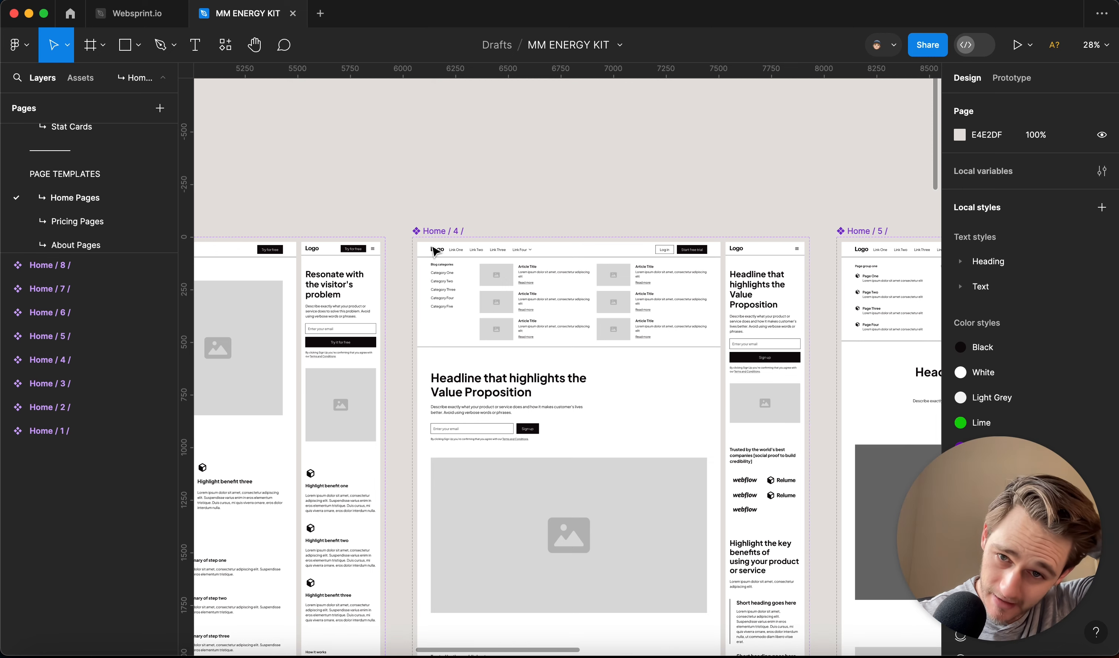
scroll(434, 251, "down", 1)
scroll(434, 251, "left", 13)
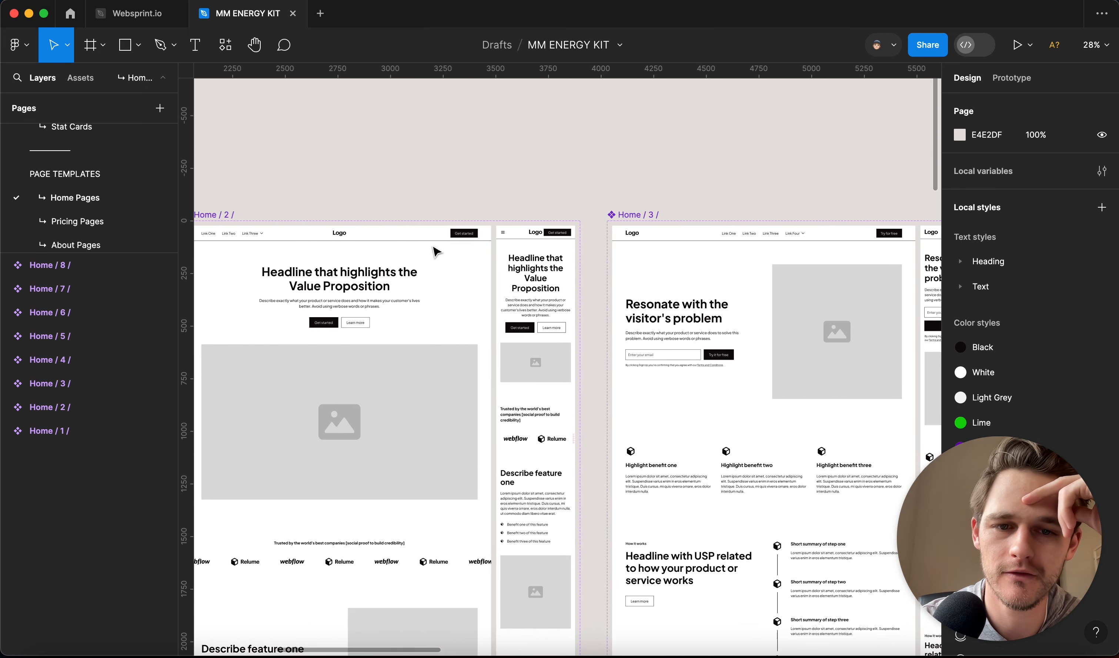
scroll(437, 252, "down", 5)
scroll(436, 251, "left", 5)
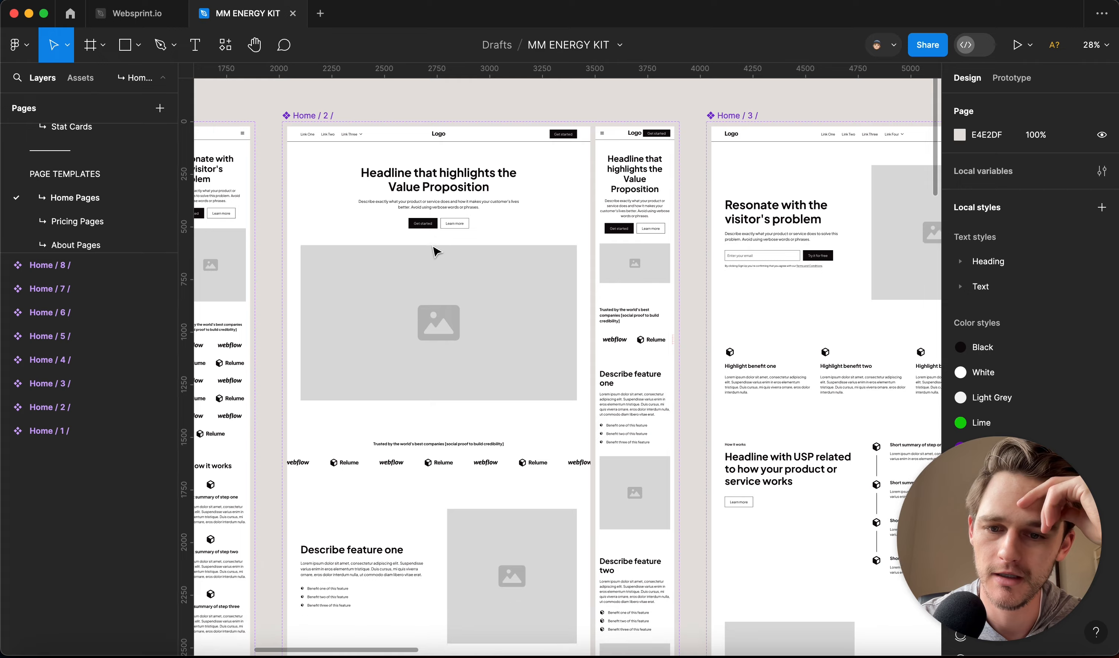
scroll(436, 252, "down", 1)
scroll(436, 251, "left", 1)
scroll(435, 252, "up", 2)
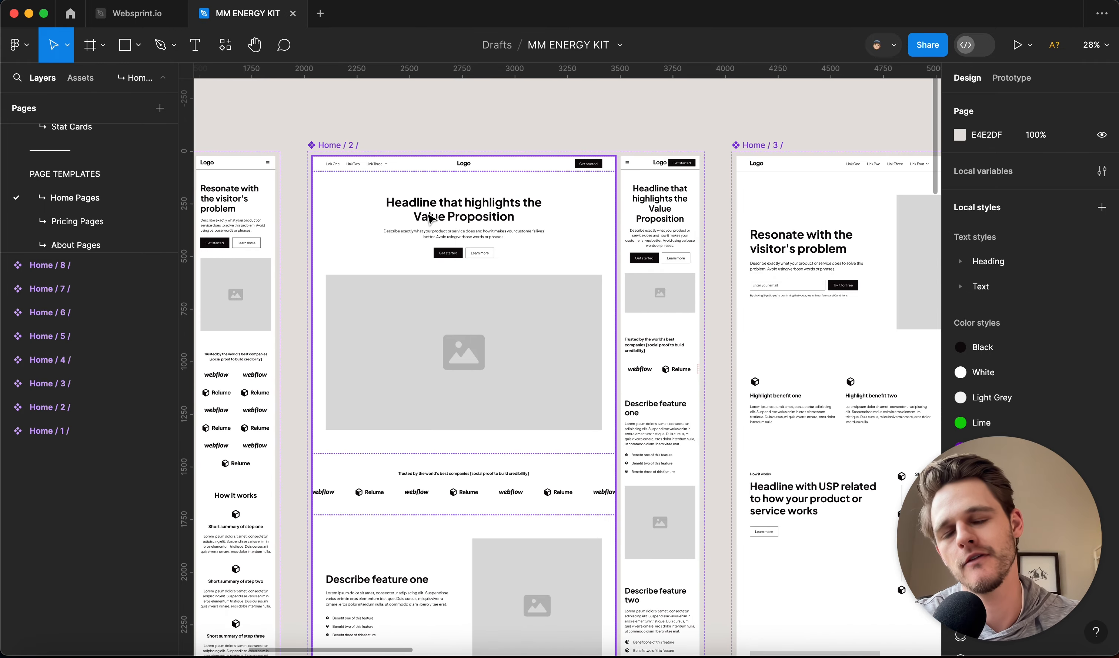
Examine the desktop layout of the Home / 2 template, from its hero headline down through the feature sections.
scroll(425, 217, "up", 5)
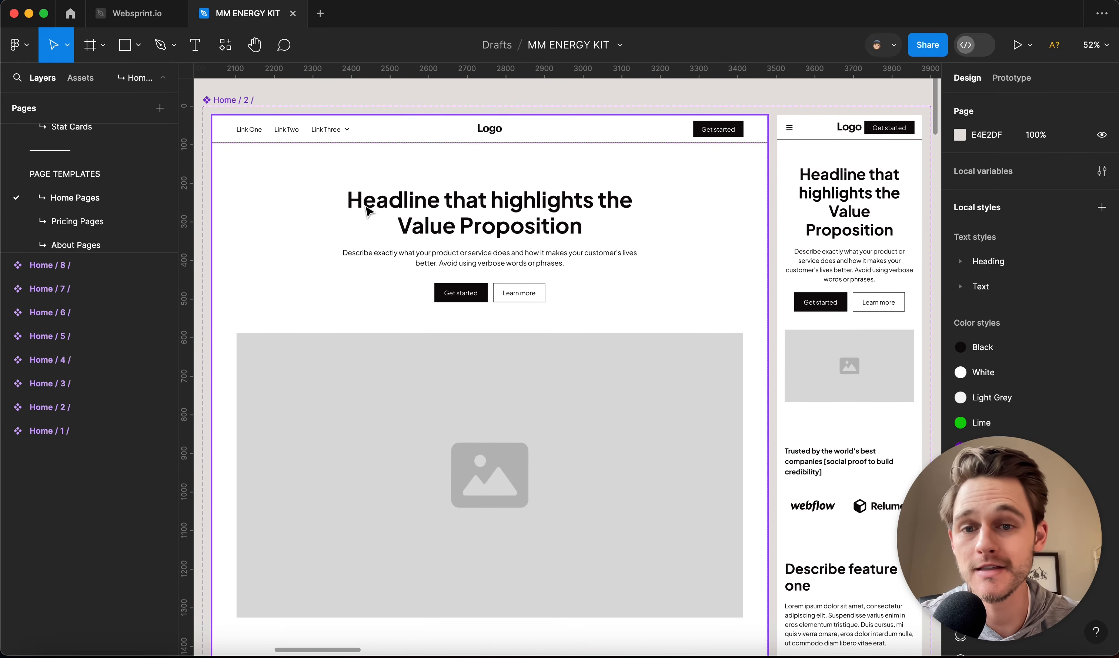
scroll(513, 426, "down", 5)
scroll(512, 425, "up", 5)
scroll(513, 425, "left", 1)
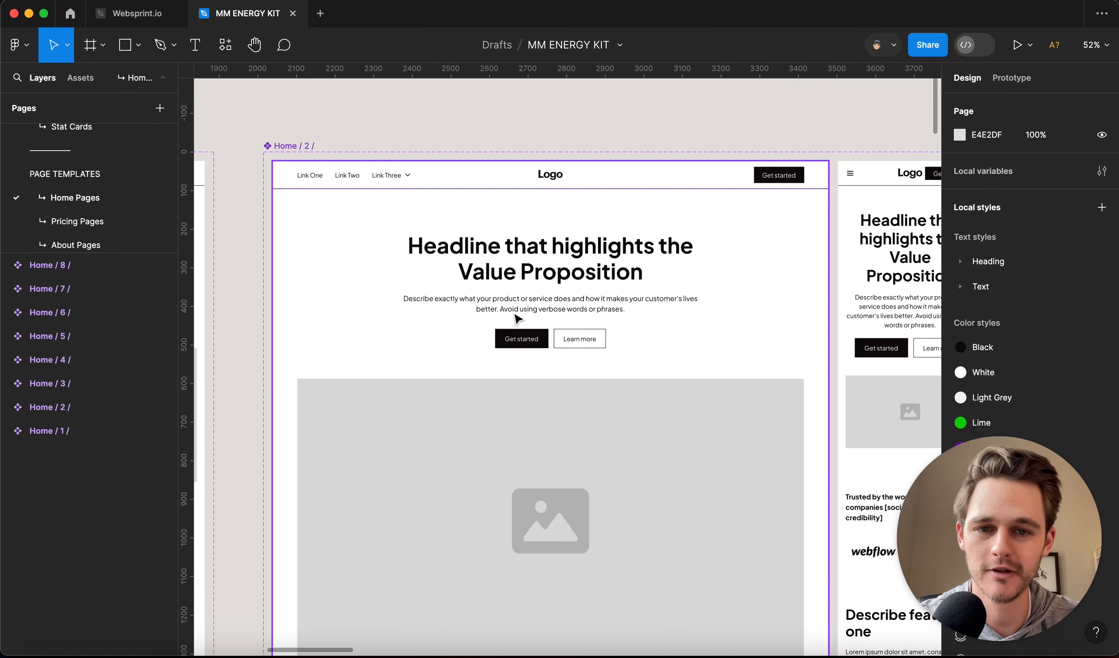
scroll(541, 415, "down", 3)
scroll(540, 413, "down", 10)
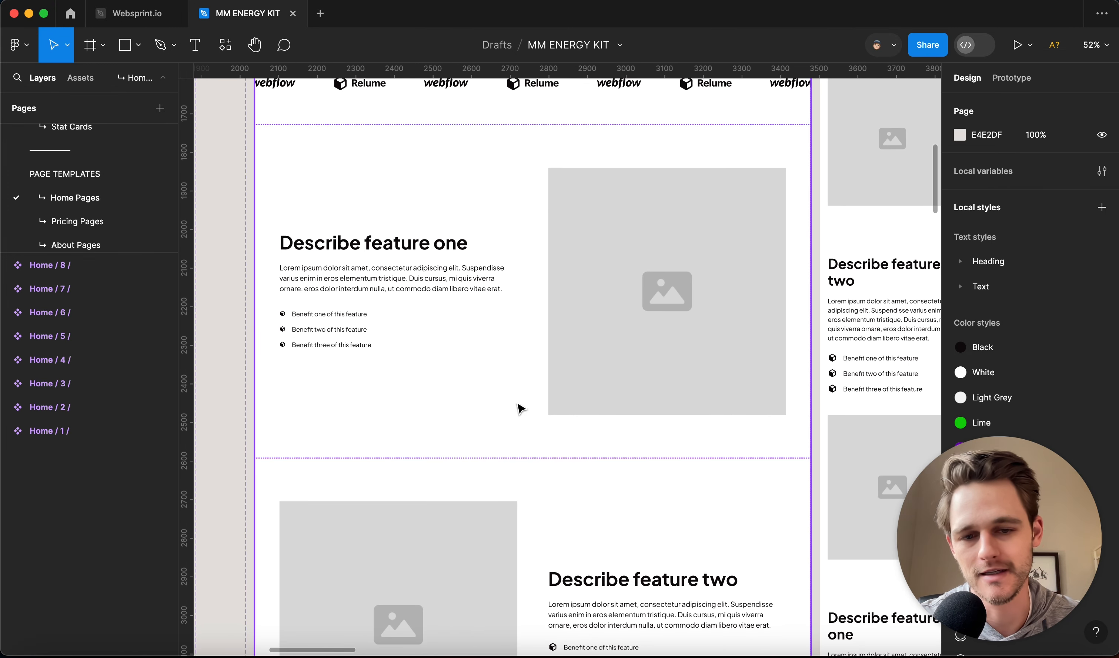
scroll(675, 362, "up", 2)
scroll(679, 369, "down", 10)
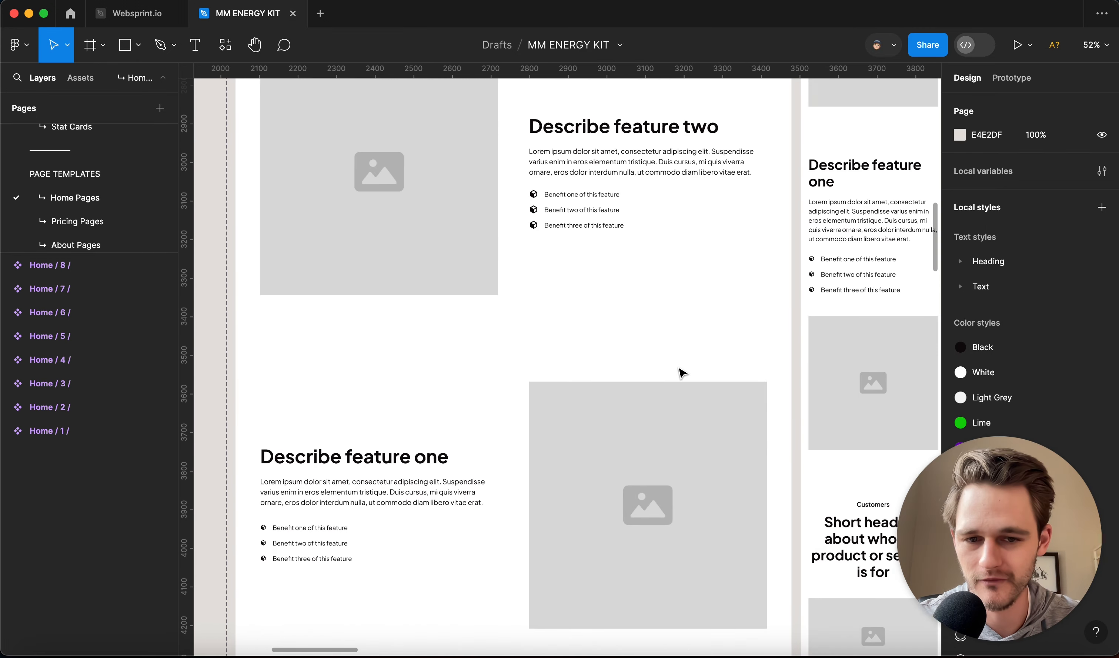
scroll(682, 374, "up", 20)
scroll(682, 374, "down", 2)
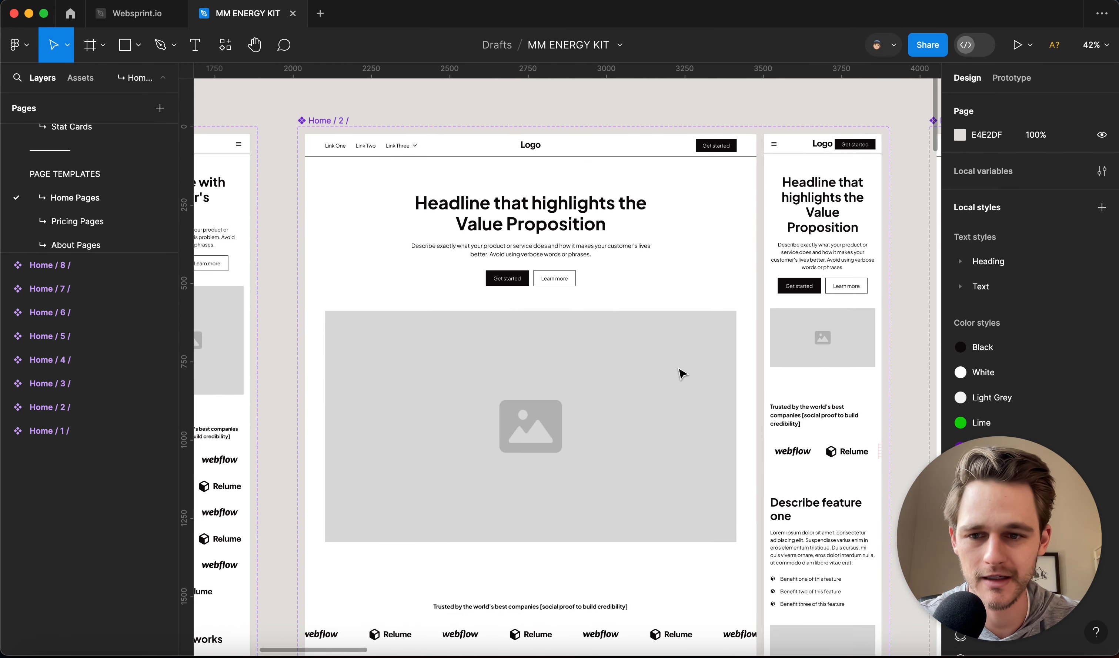
scroll(682, 373, "left", 5)
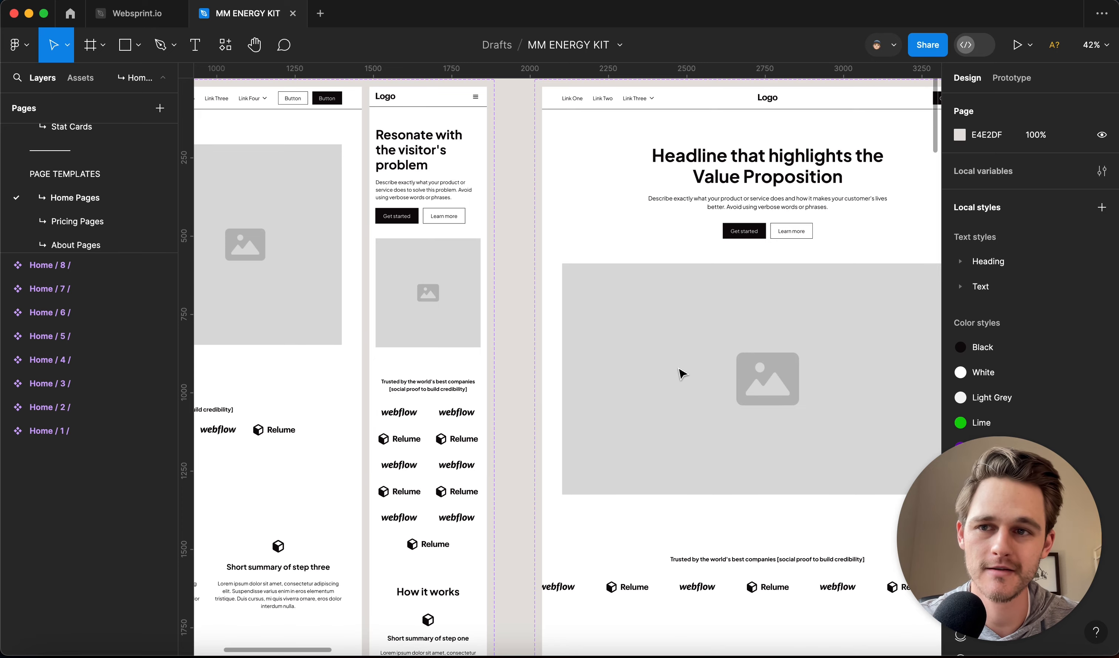
scroll(682, 373, "down", 5)
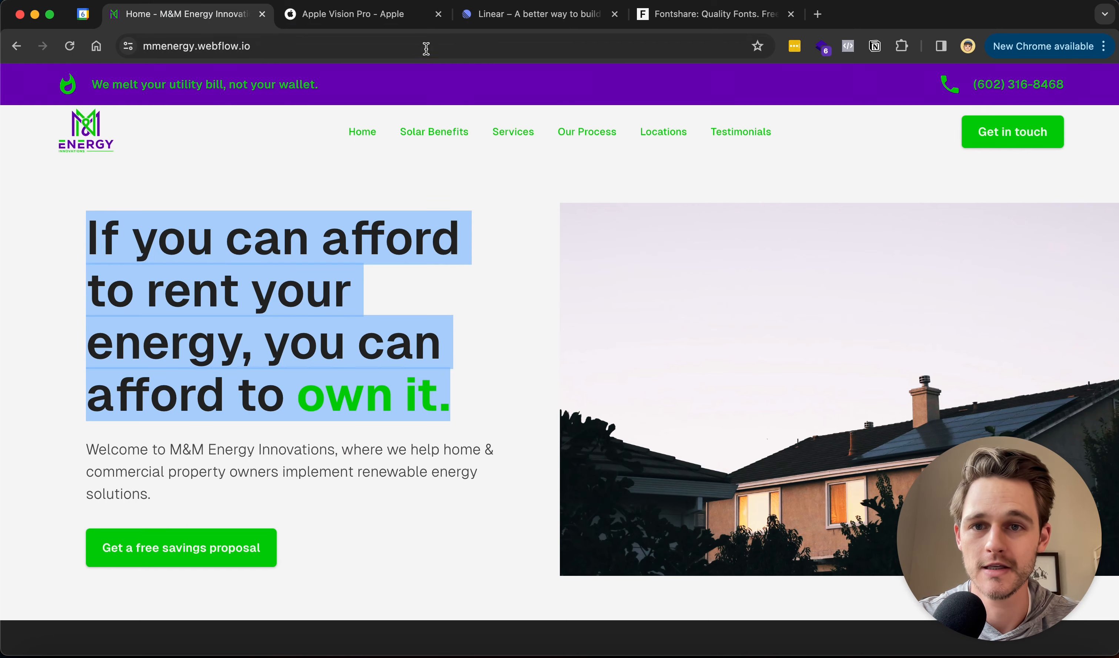
Open the Linear site in Chrome and examine the headings and text of its issue tracking and Cycles sections.
left_click(522, 16)
mouse_move(538, 82)
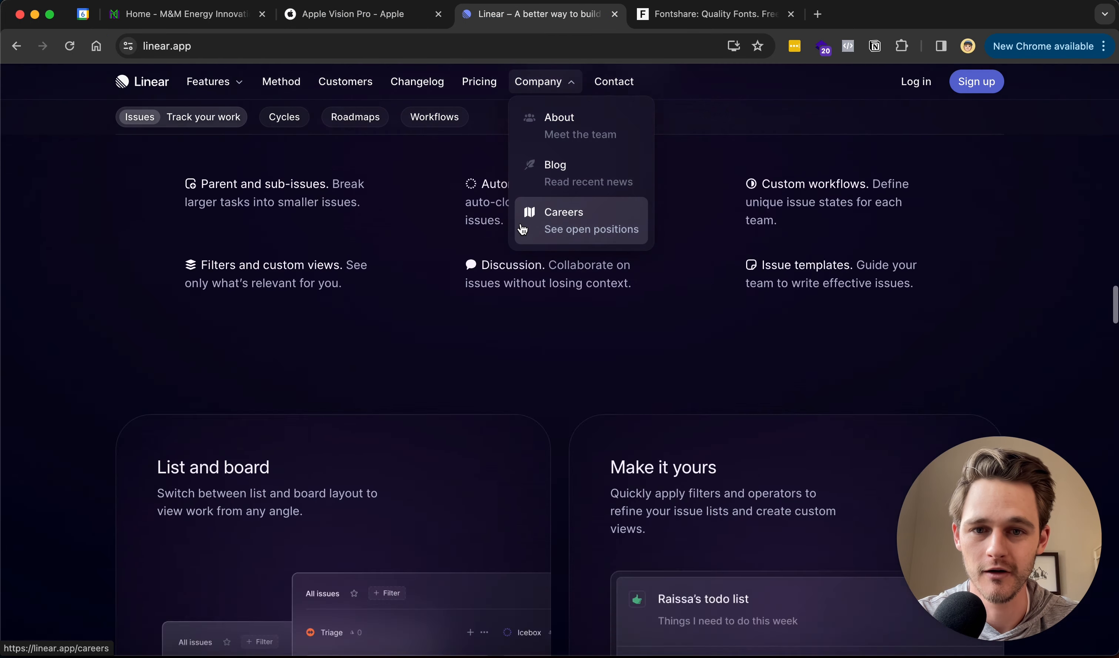
scroll(523, 229, "down", 10)
scroll(522, 230, "up", 3)
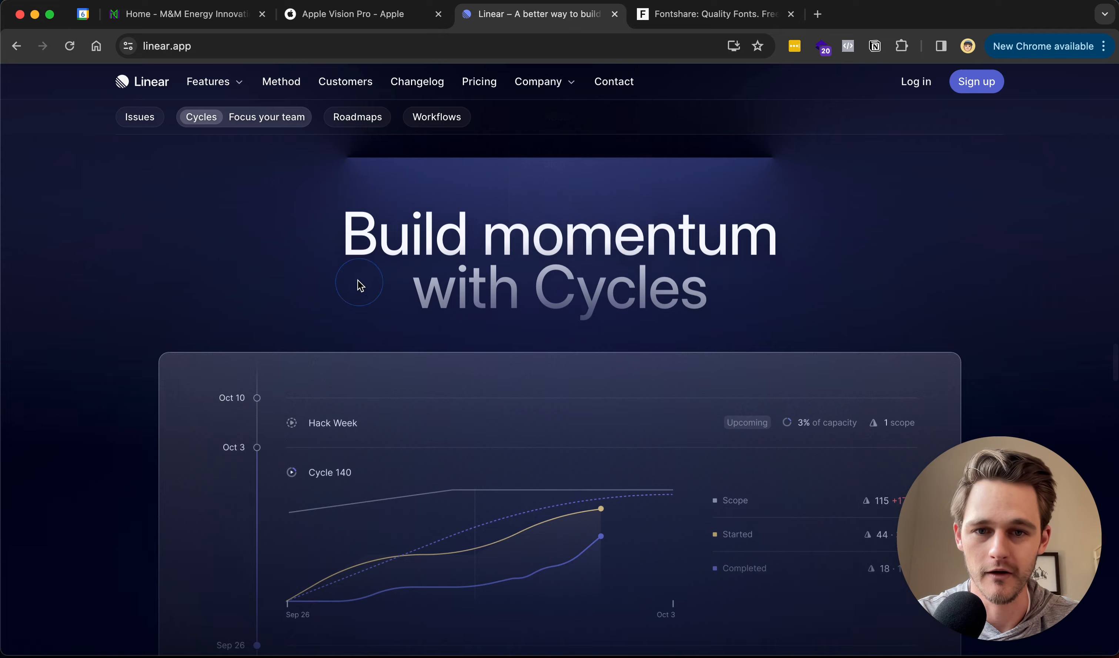
scroll(373, 355, "up", 8)
scroll(372, 355, "down", 6)
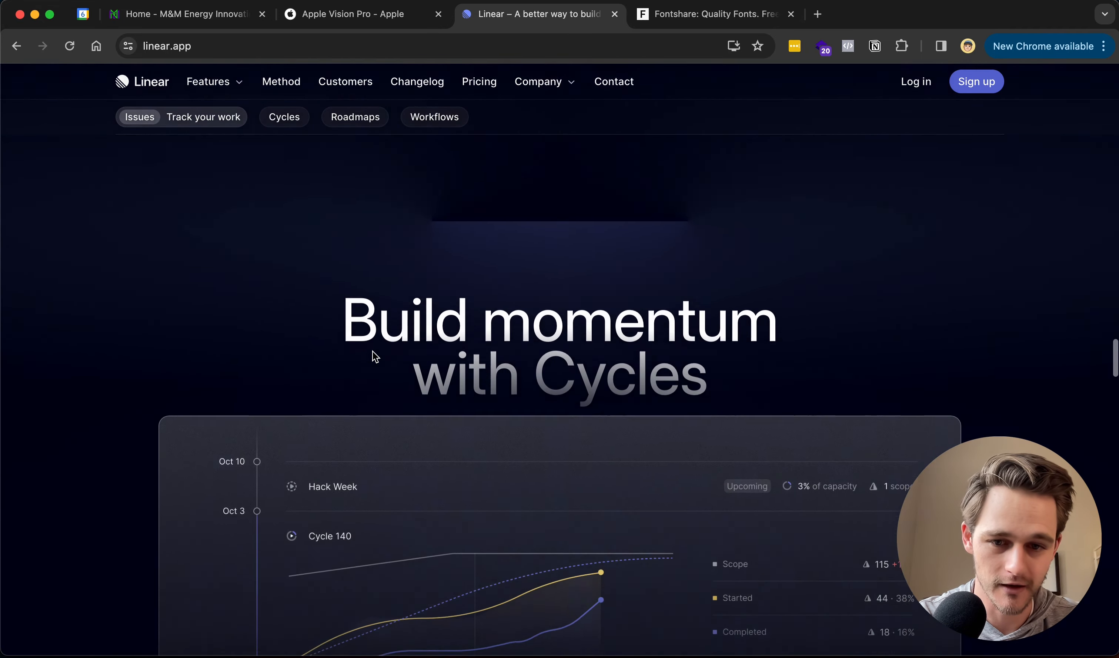
scroll(372, 352, "down", 10)
scroll(372, 351, "up", 15)
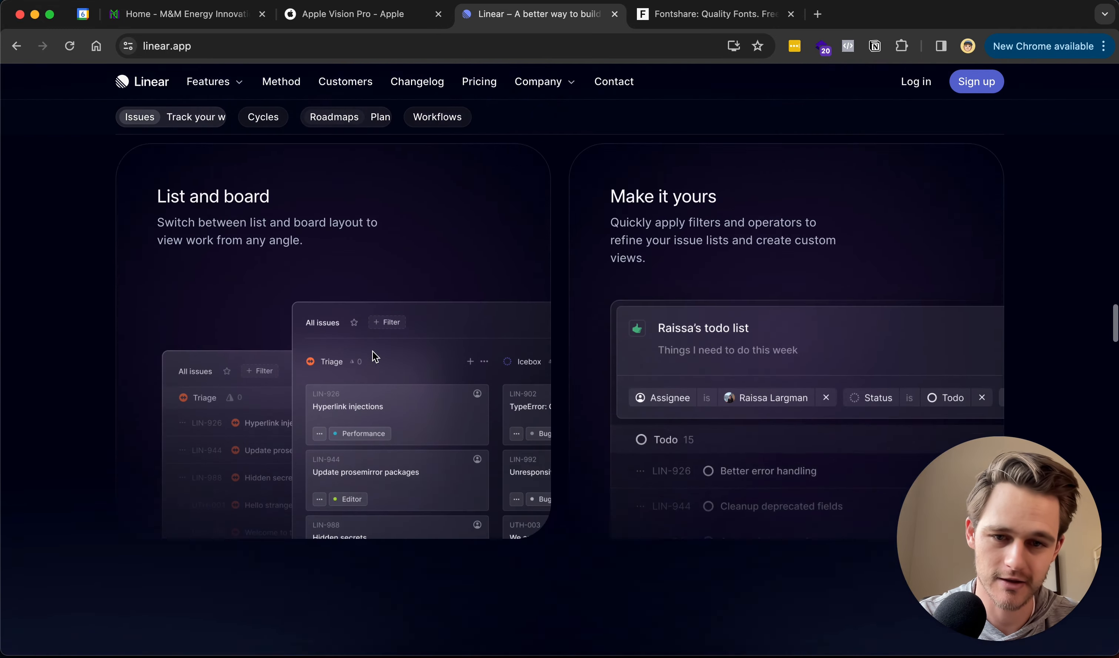
scroll(372, 353, "up", 15)
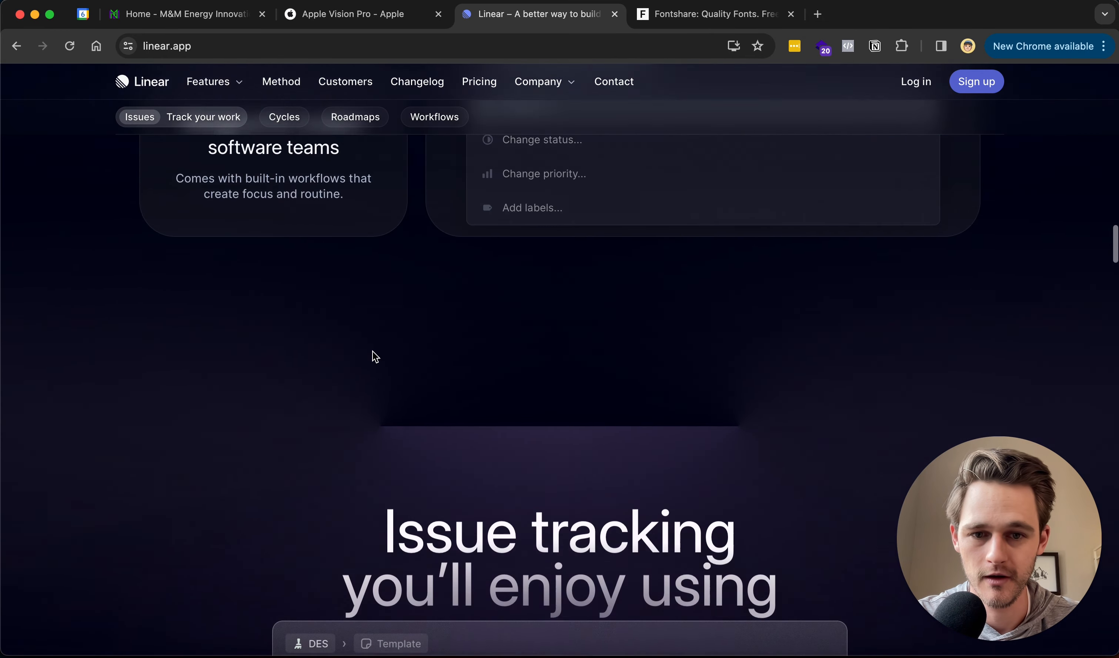
scroll(374, 355, "up", 3)
scroll(374, 356, "down", 10)
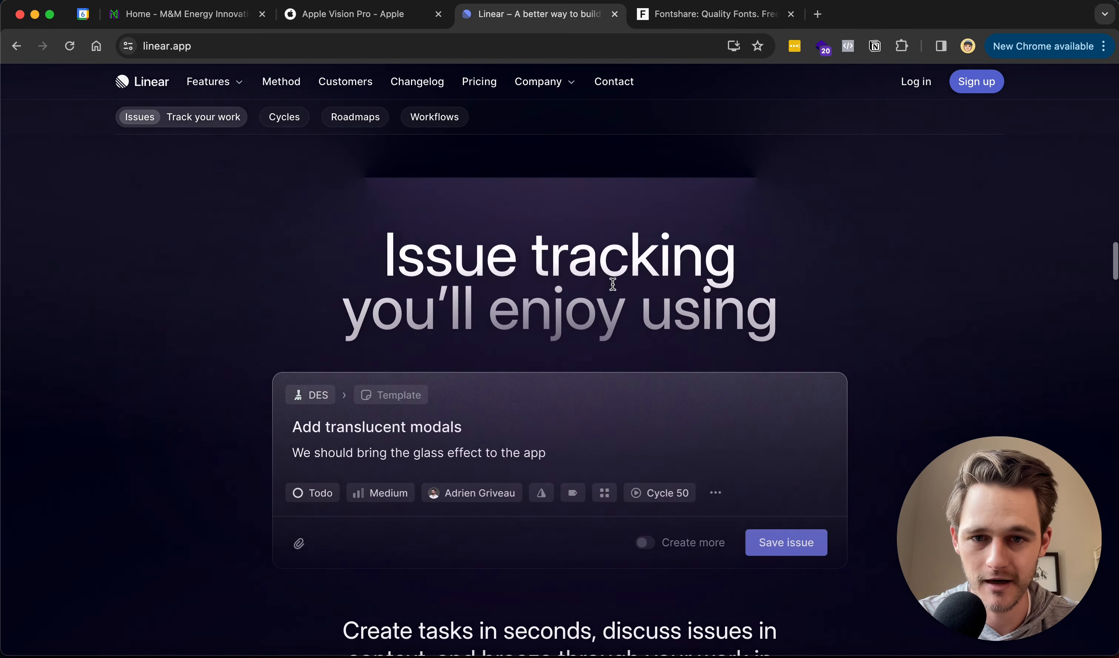
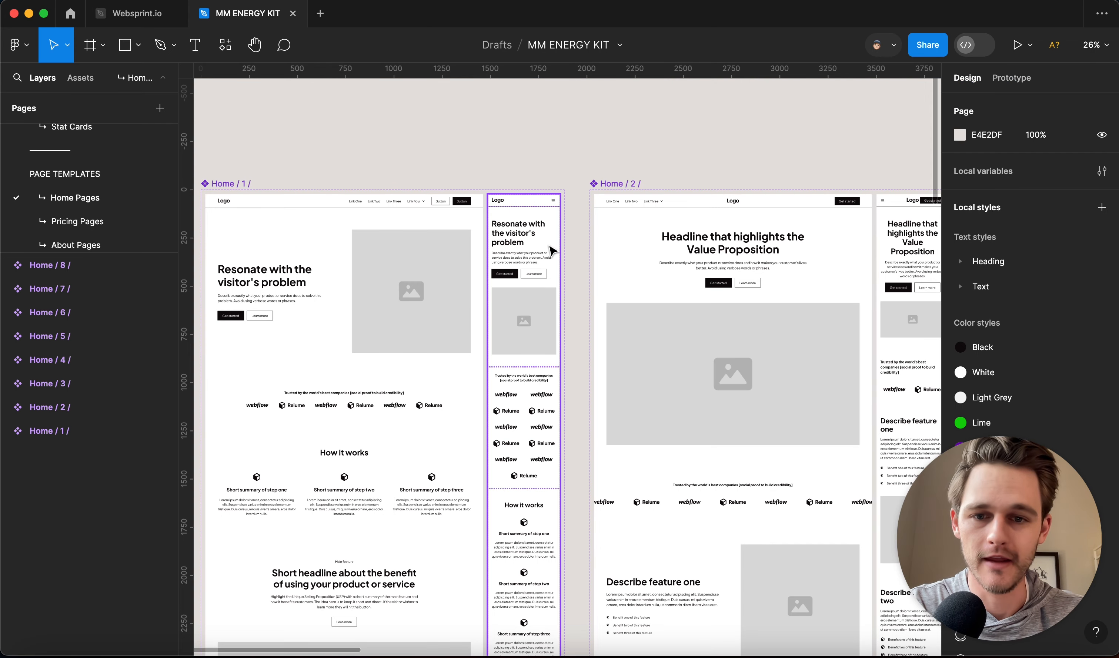
Return to the MM ENERGY KIT file in Figma and compare the home page layouts from Home / 1 to Home / 8.
scroll(435, 251, "down", 2, "ctrl")
scroll(435, 251, "down", 5)
scroll(435, 252, "up", 5)
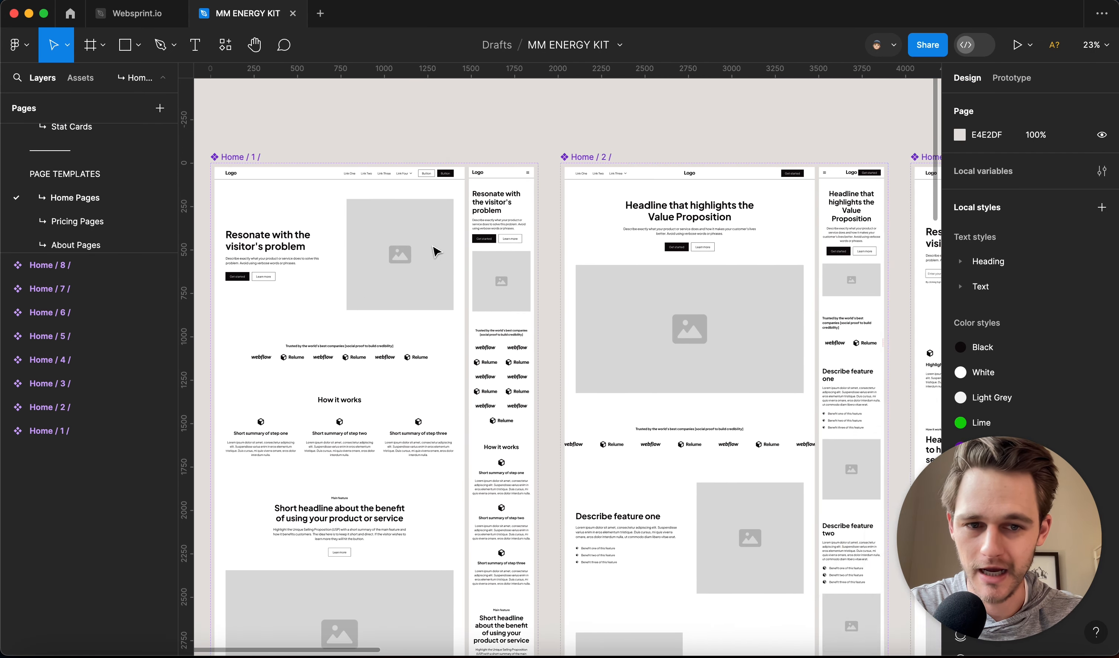
scroll(435, 251, "right", 8)
scroll(435, 251, "down", 3)
scroll(435, 251, "down", 4)
scroll(435, 252, "right", 5)
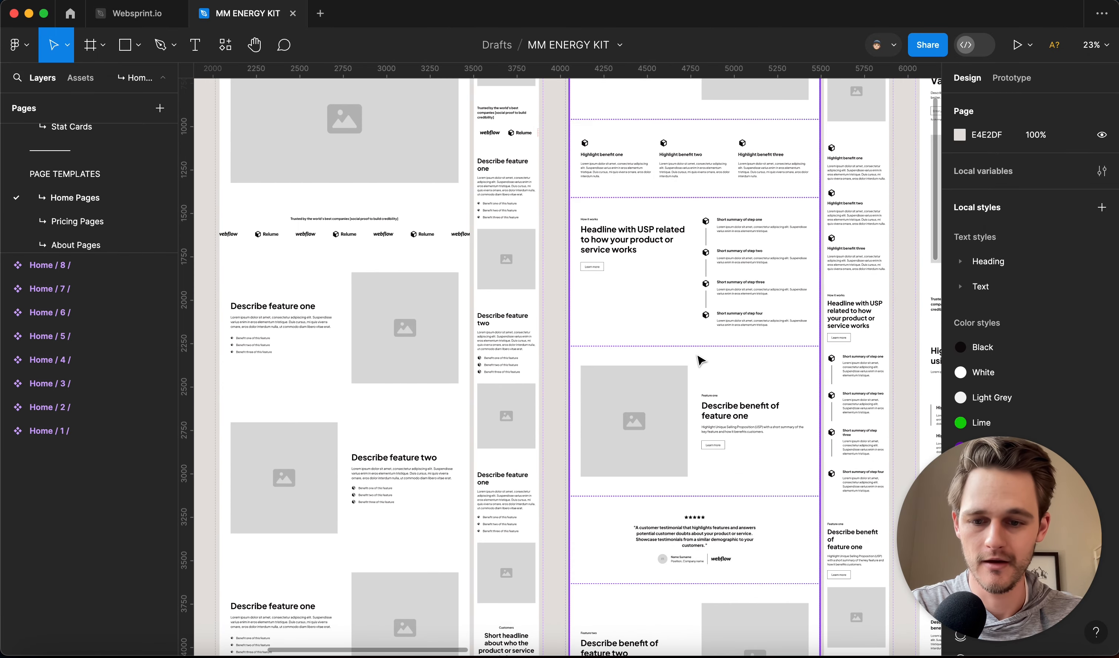
scroll(699, 361, "right", 8)
scroll(700, 360, "up", 5)
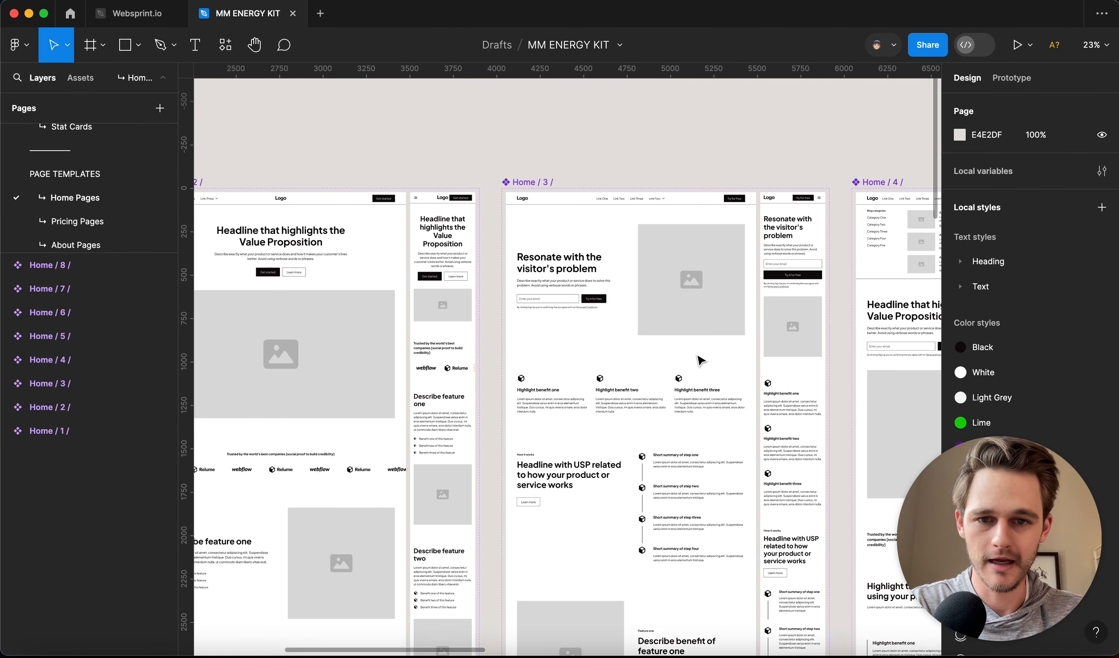
scroll(700, 360, "right", 10)
scroll(699, 360, "down", 1)
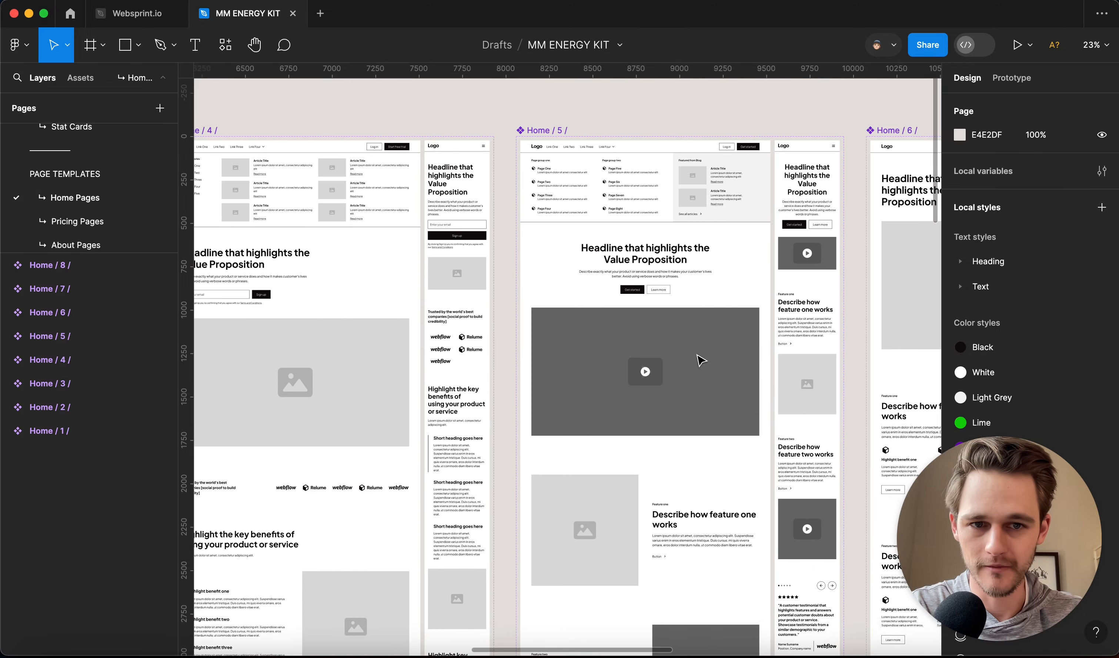
scroll(699, 360, "right", 8)
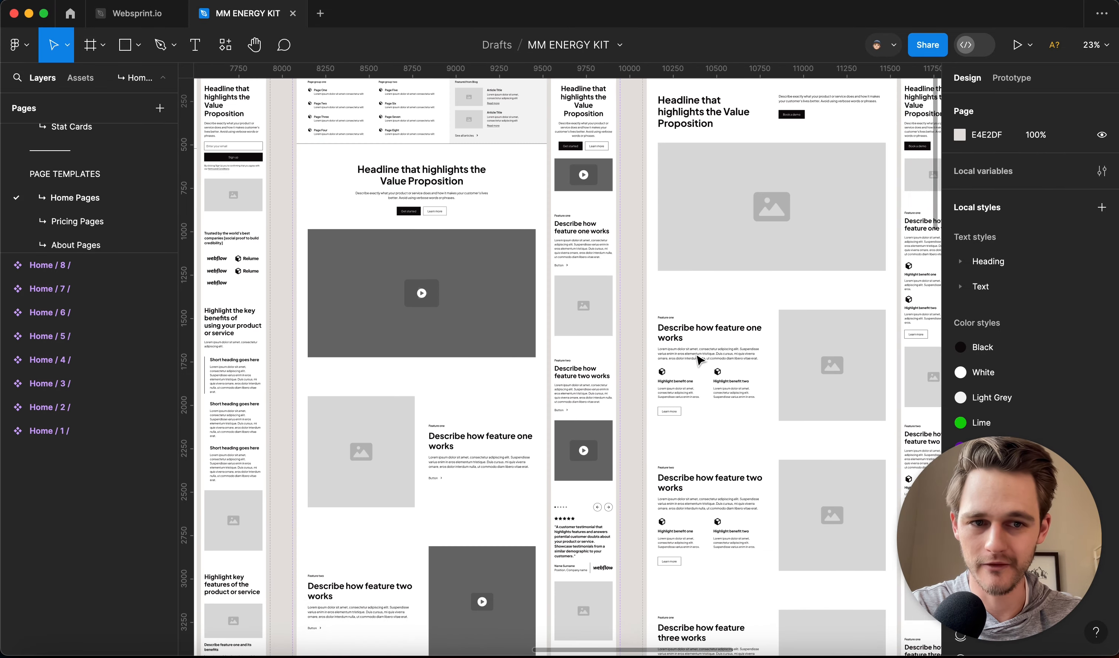
scroll(700, 360, "up", 1)
scroll(699, 361, "right", 15)
scroll(699, 361, "down", 2)
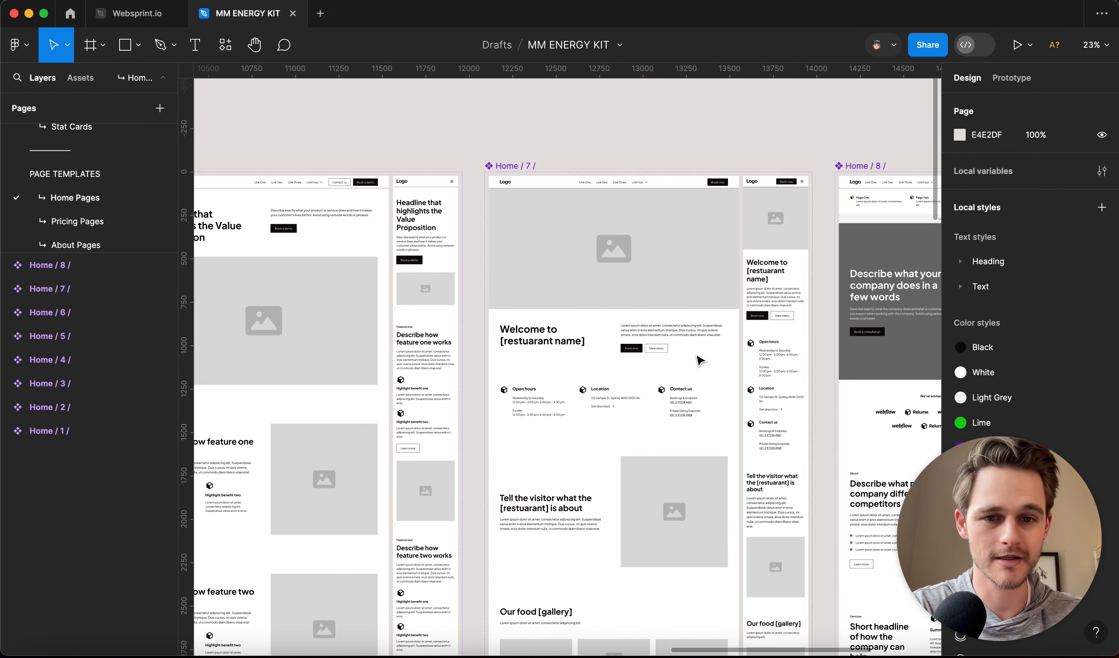
scroll(699, 360, "right", 5)
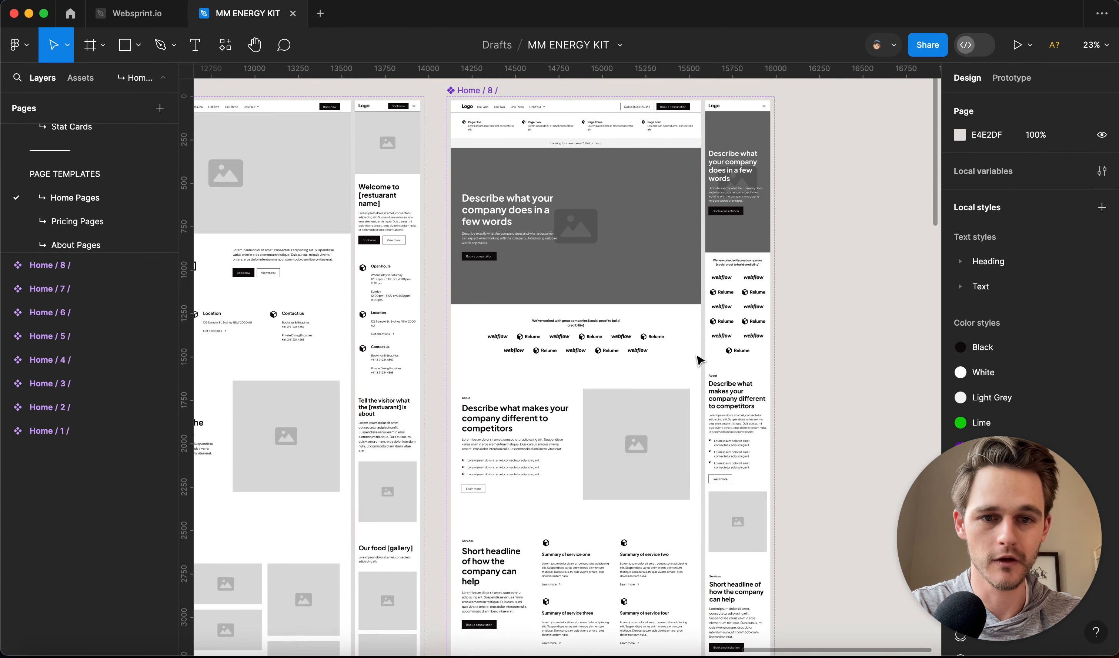
scroll(699, 360, "up", 2)
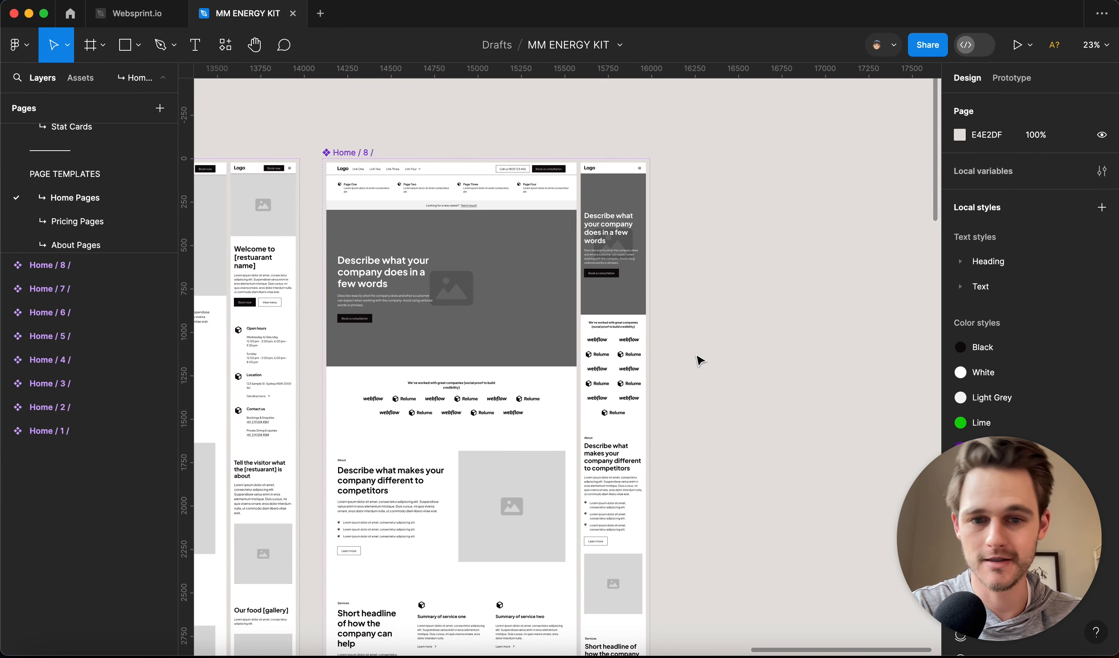
scroll(700, 360, "left", 2)
scroll(700, 360, "down", 1)
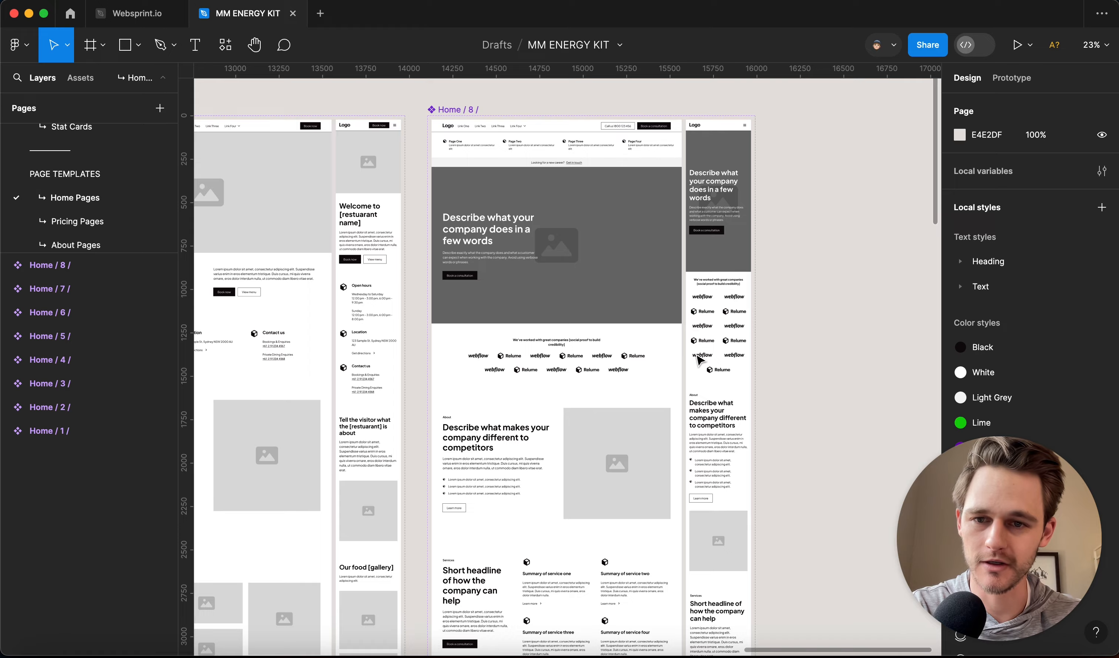
Select the Desktop variant of the Home / 3 template.
scroll(700, 360, "left", 20)
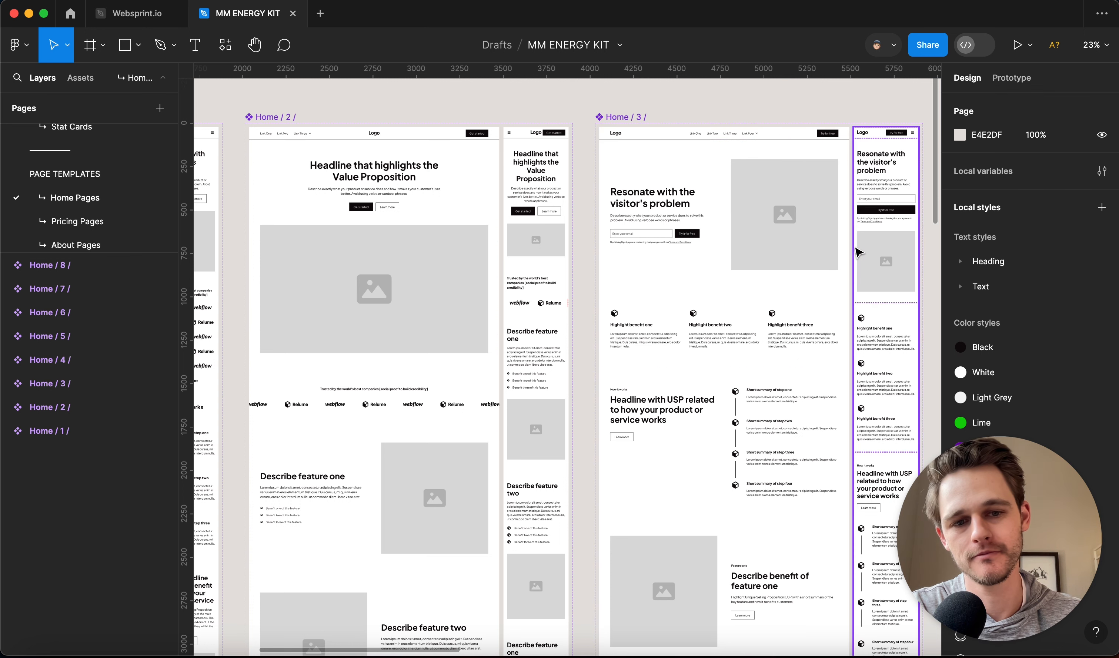
left_click(742, 222)
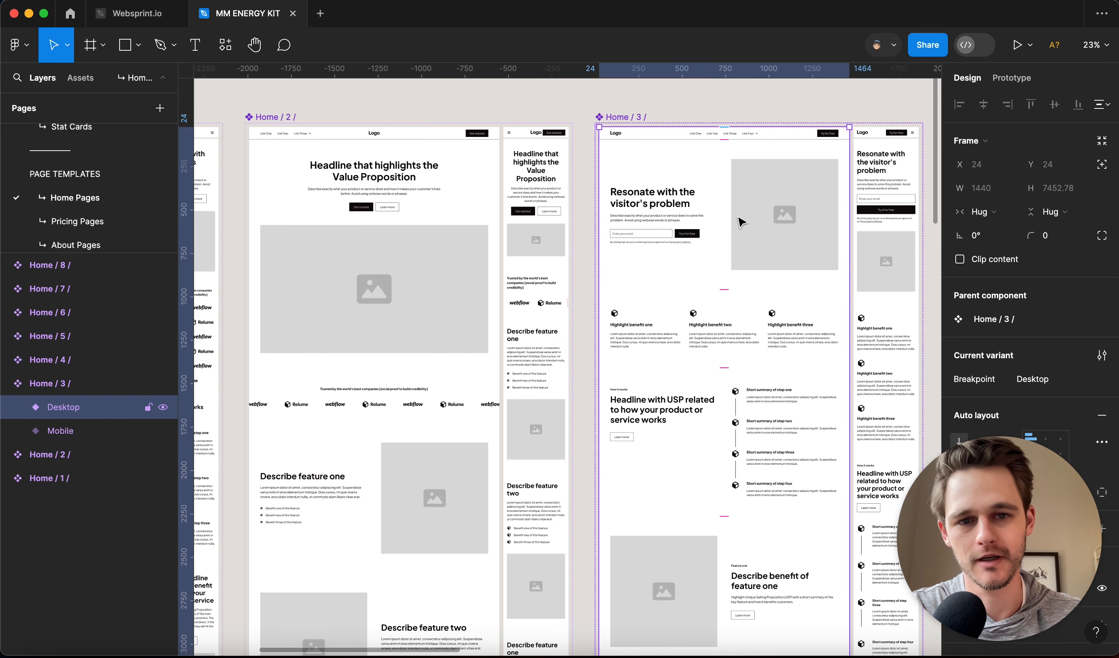
Paste the Home / 3 Desktop template onto the Style Guide page and align it with the top of the Style Guide frame, beside it.
scroll(65, 194, "up", 10)
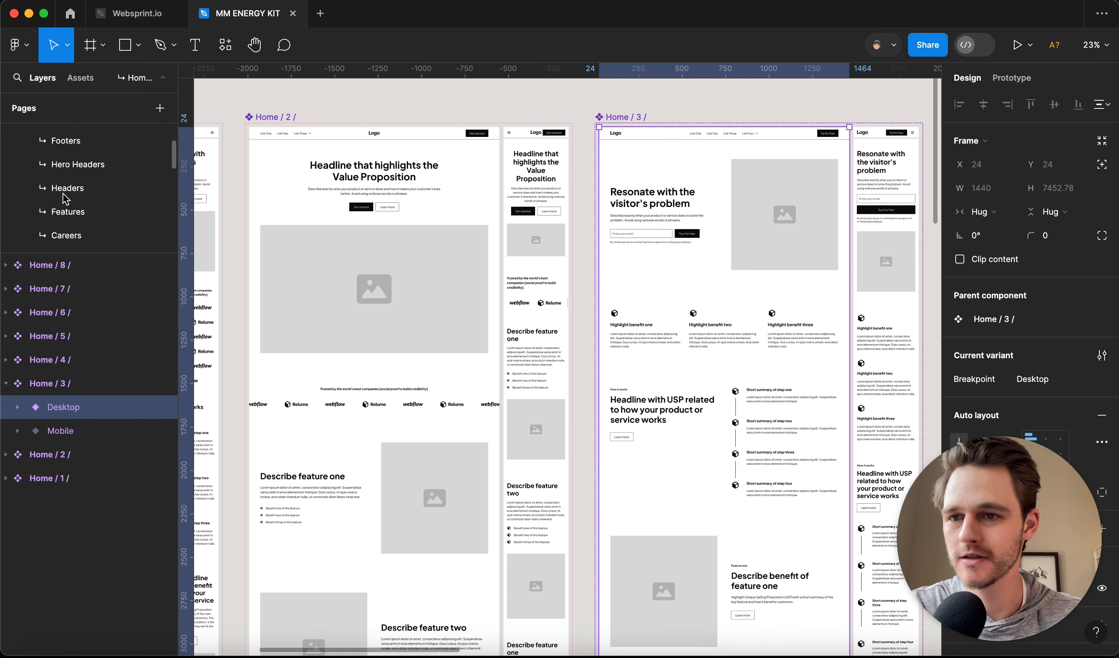
left_click(51, 156)
scroll(499, 280, "down", 3)
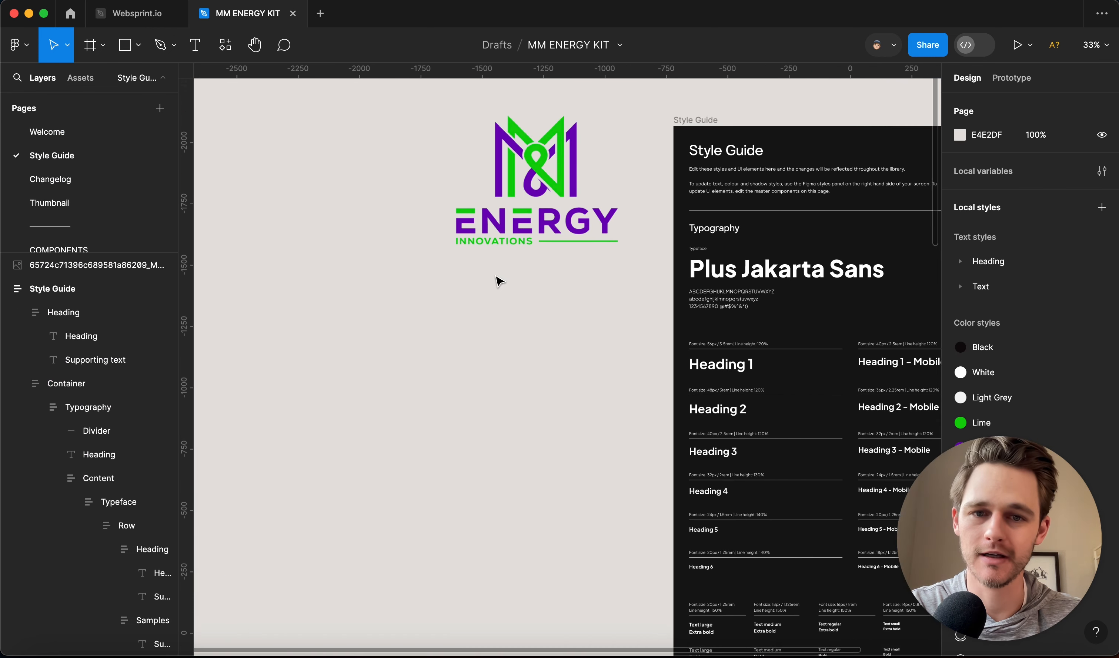
scroll(498, 284, "down", 2)
scroll(498, 284, "right", 5)
key("super+v")
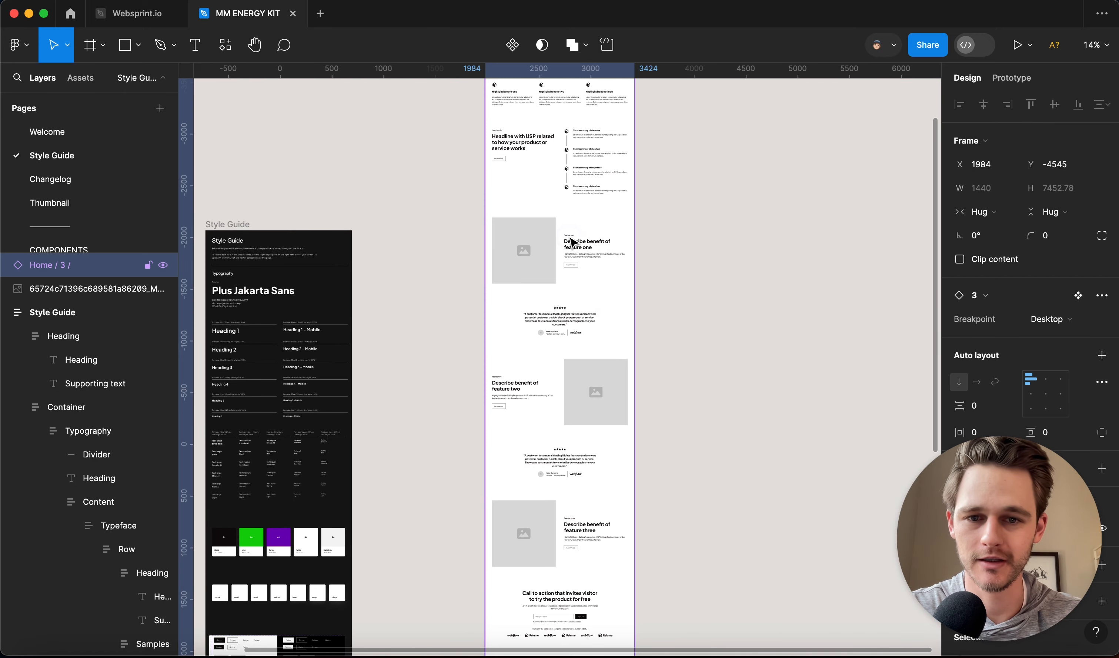
left_click_drag(563, 253, 480, 501)
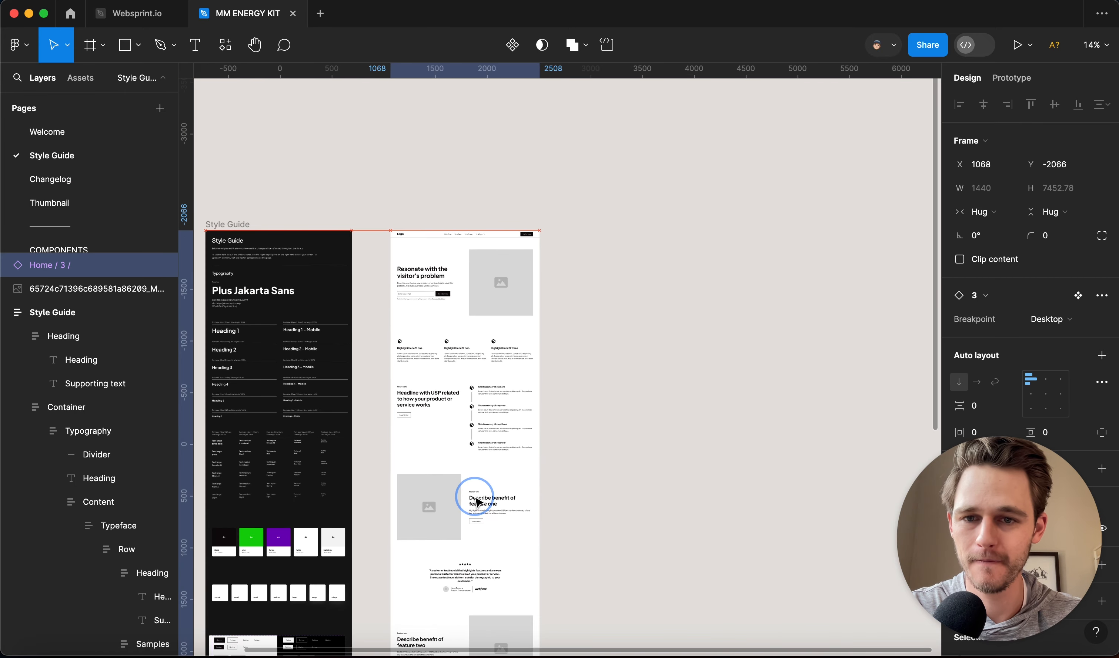
Detach the pasted Home / 3 template and its Navbar / 2 from their component instances.
left_click(722, 380)
scroll(445, 257, "up", 5)
scroll(561, 253, "left", 10)
scroll(679, 230, "right", 5)
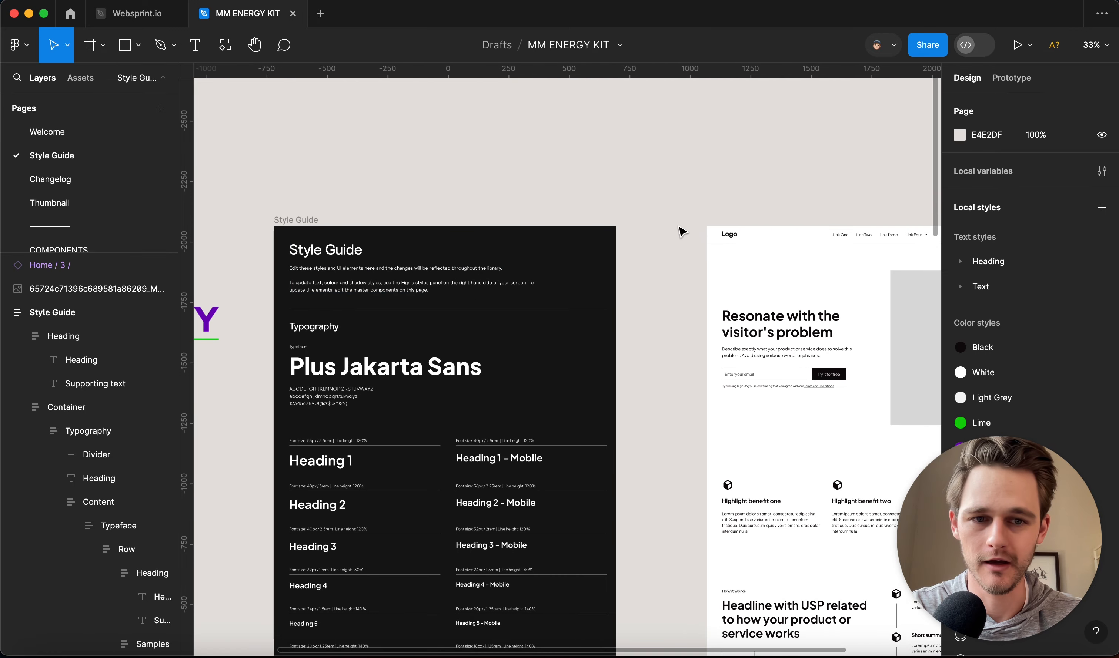
left_click(767, 244)
right_click(767, 244)
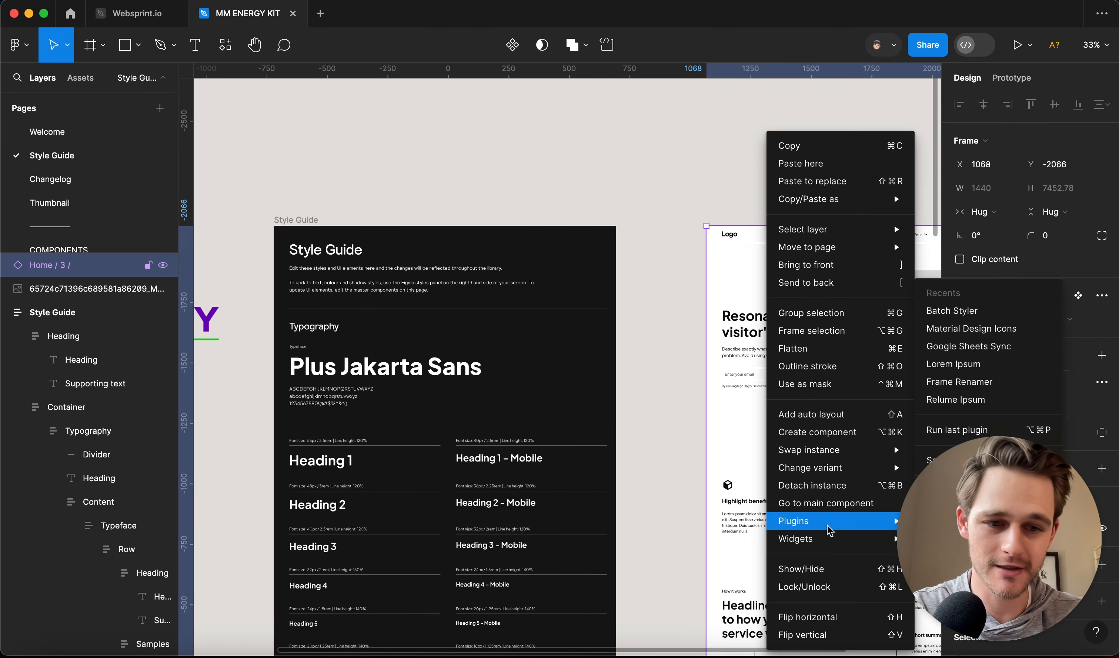
left_click(831, 487)
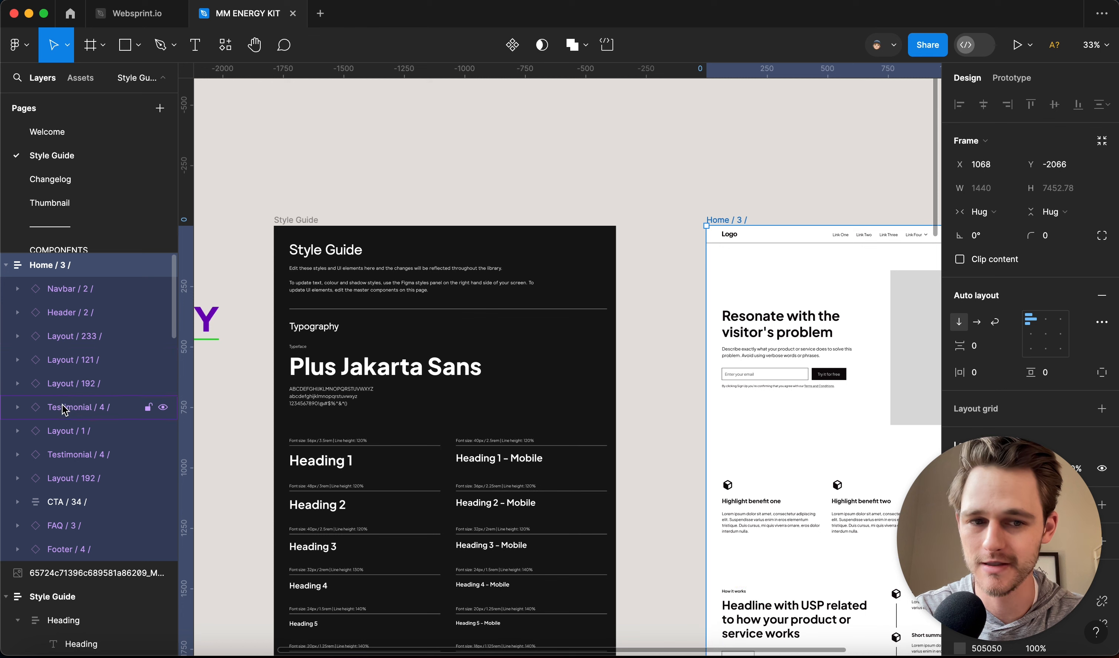
left_click(761, 238)
right_click(761, 238)
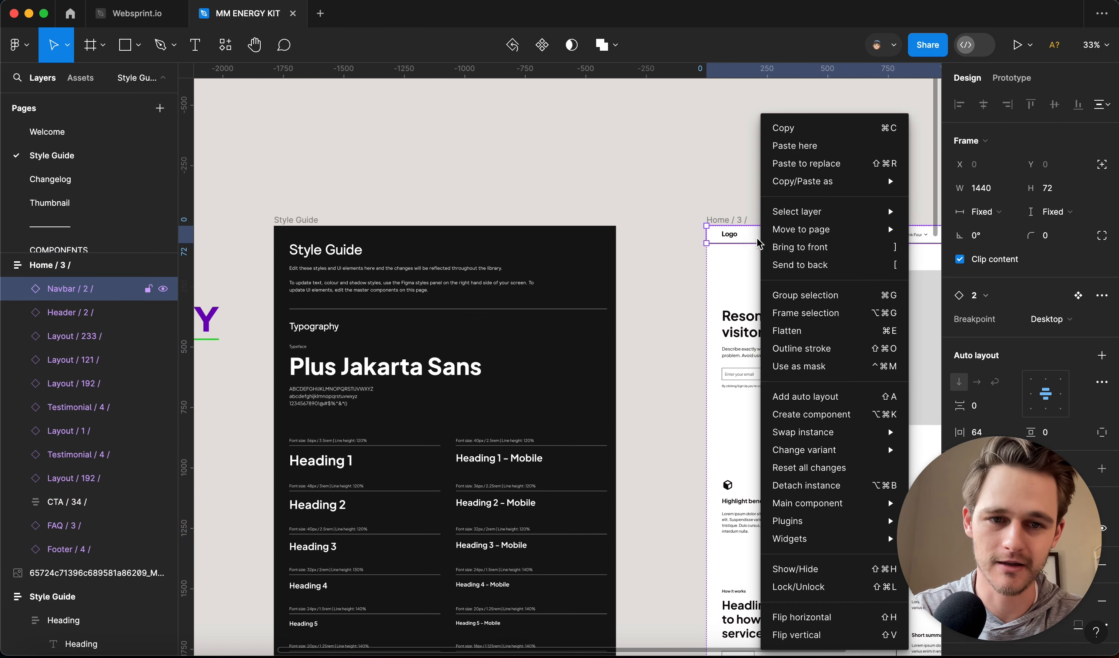
left_click(832, 480)
left_click(689, 142)
Move the MM Energy logo from beside the Style Guide to just above the Home / 3 frame.
scroll(692, 144, "down", 2)
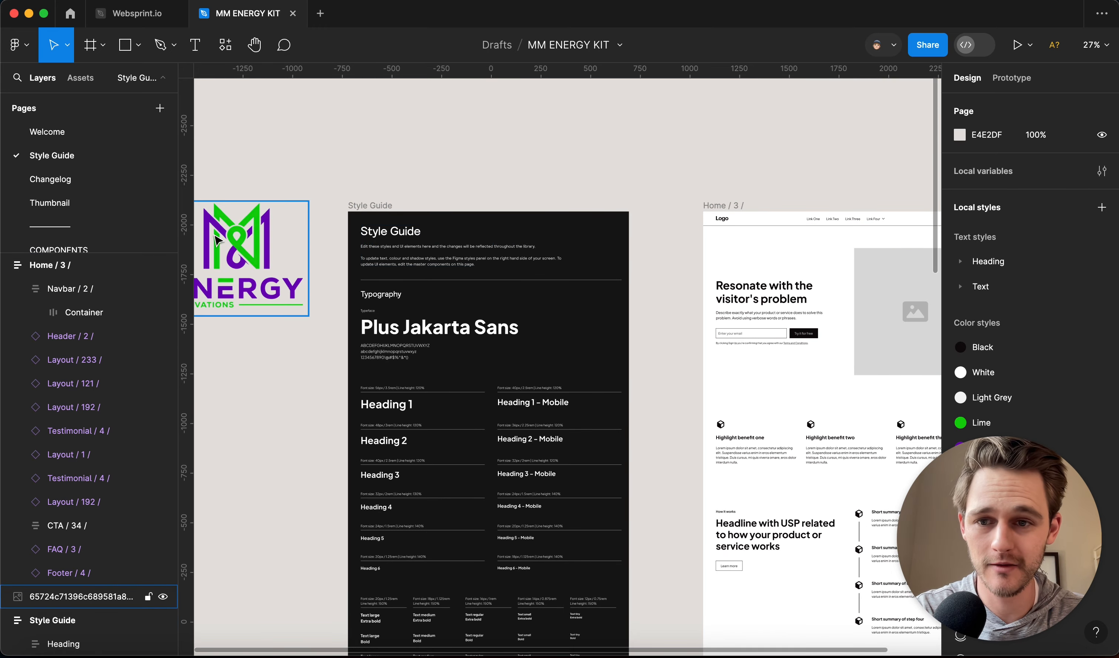
left_click(243, 246)
left_click_drag(243, 246, 779, 129)
scroll(754, 263, "up", 5)
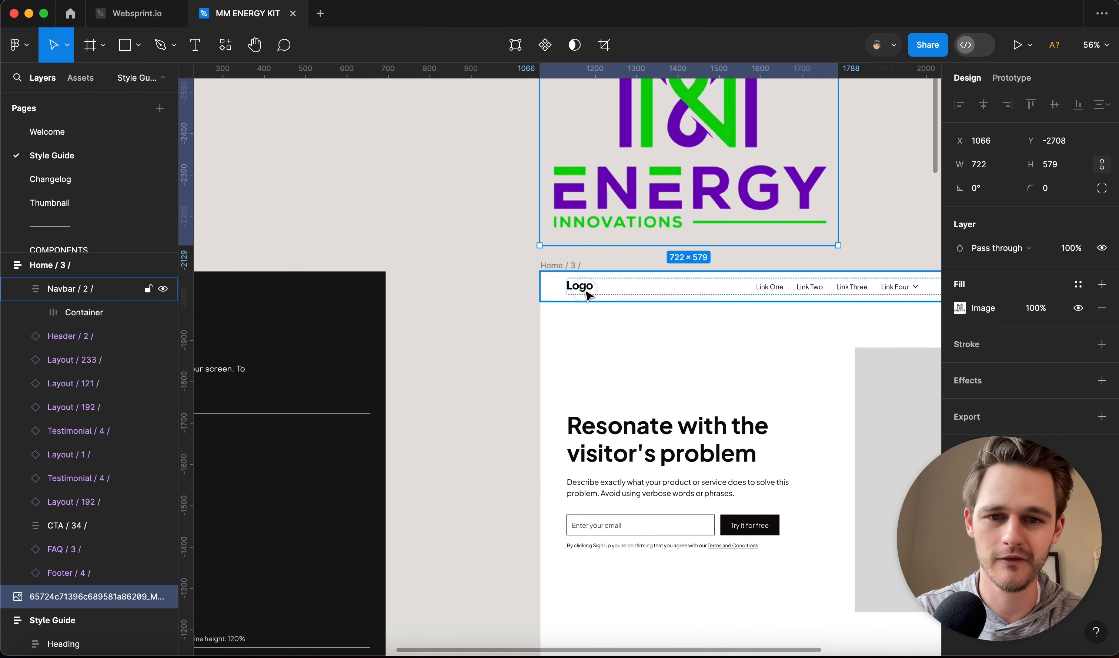
left_click(586, 294)
left_click(700, 145)
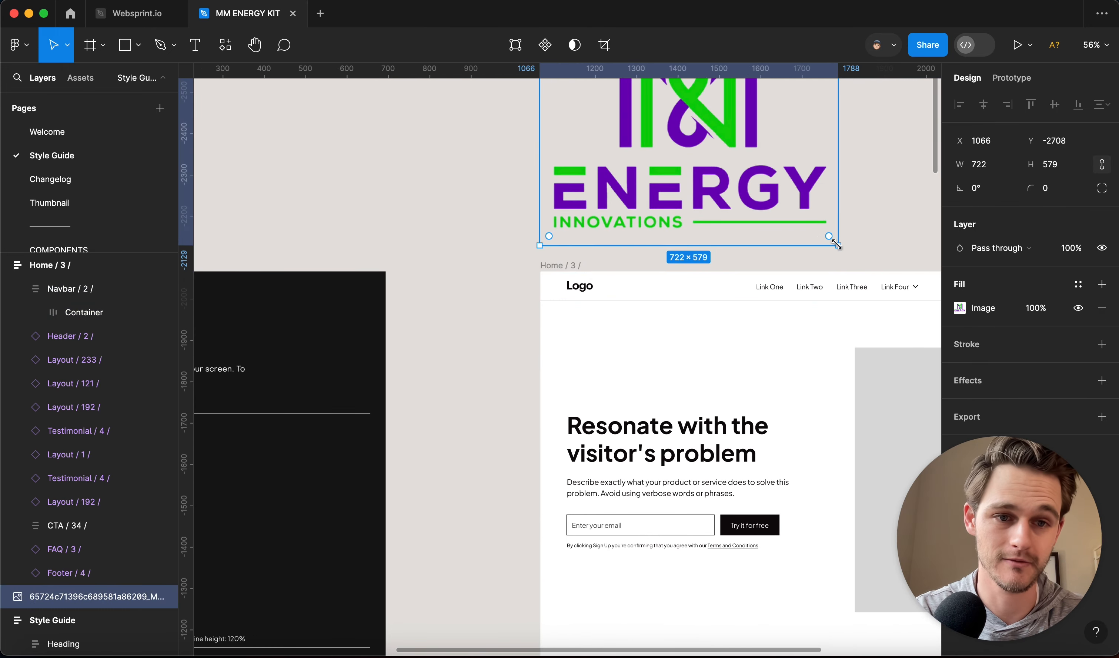
Duplicate the MM Energy logo and place the copy back beside the Style Guide frame.
scroll(741, 240, "down", 5)
scroll(742, 238, "down", 2)
left_click_drag(748, 208, 413, 290)
left_click(522, 205)
left_click(726, 206)
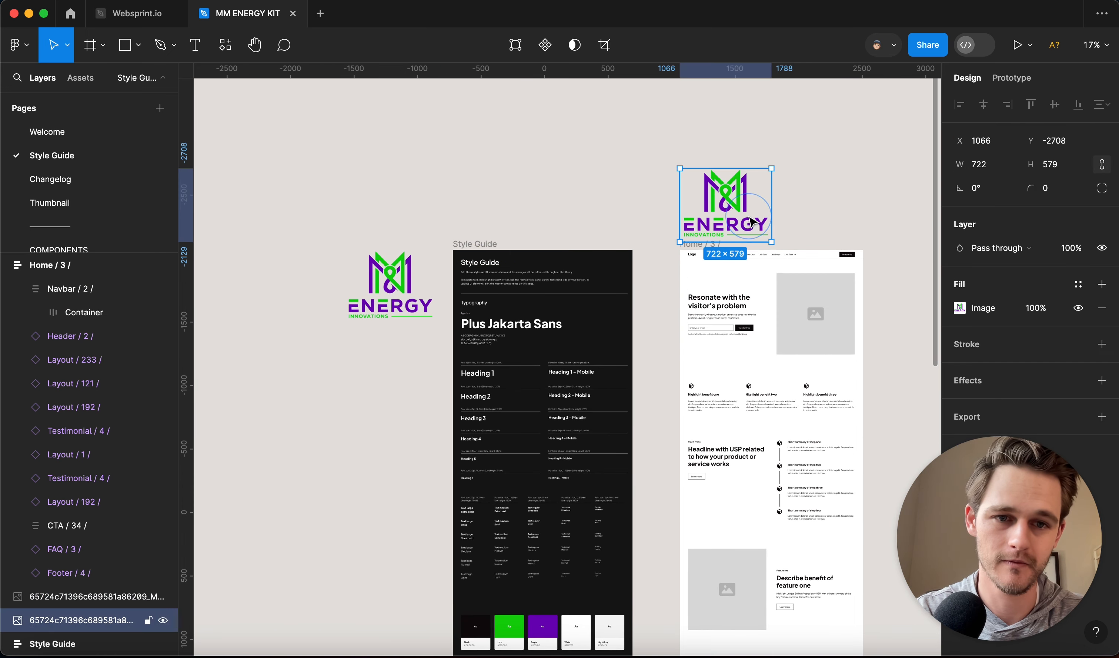
Scale the logo above Home / 3 to about 154 × 123 and position it near the navbar's placeholder logo.
left_click_drag(771, 241, 736, 213)
scroll(722, 218, "up", 8)
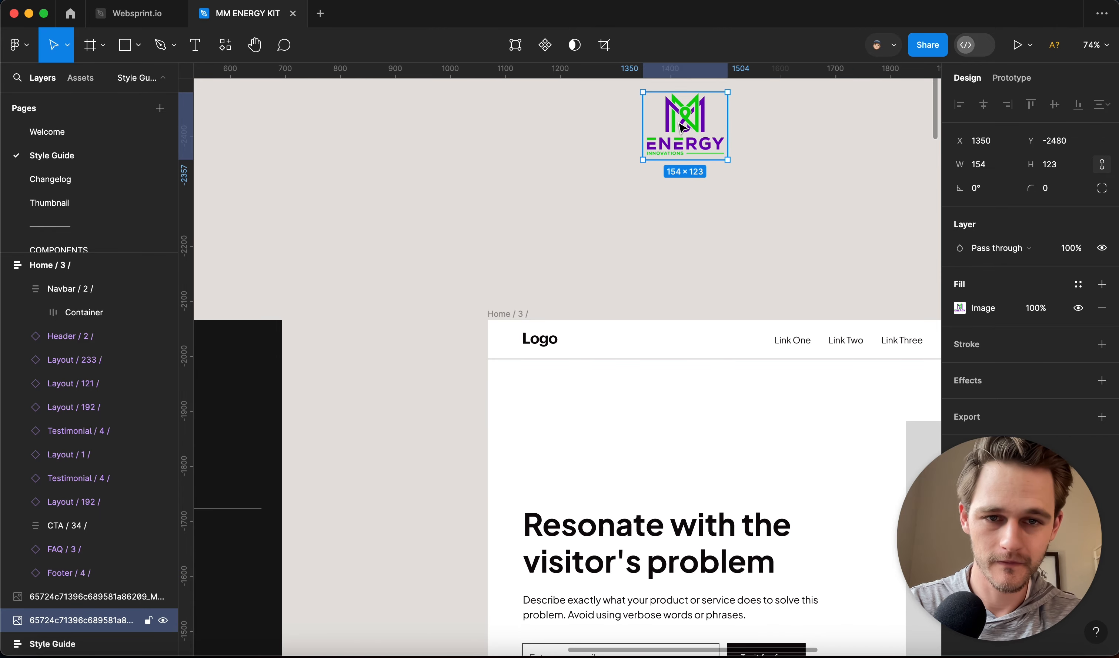
left_click_drag(683, 128, 503, 287)
Nest the small MM Energy logo inside the Content layer of the Navbar / 2 container in Home / 3.
left_click(594, 345)
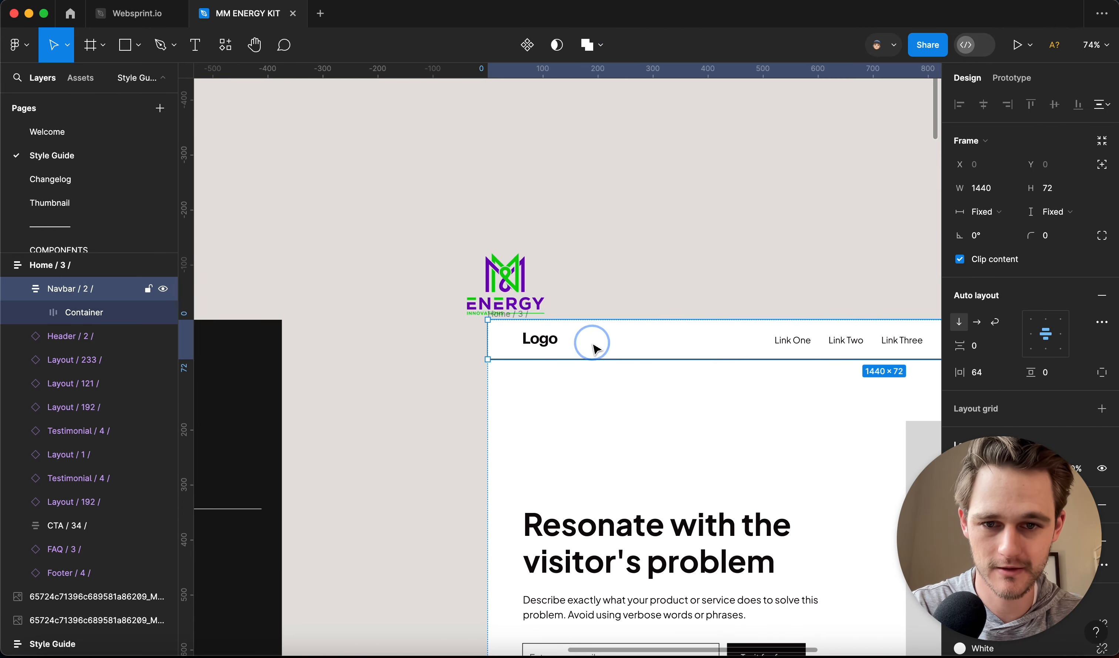
left_click(55, 322)
left_click(35, 313)
left_click(77, 348)
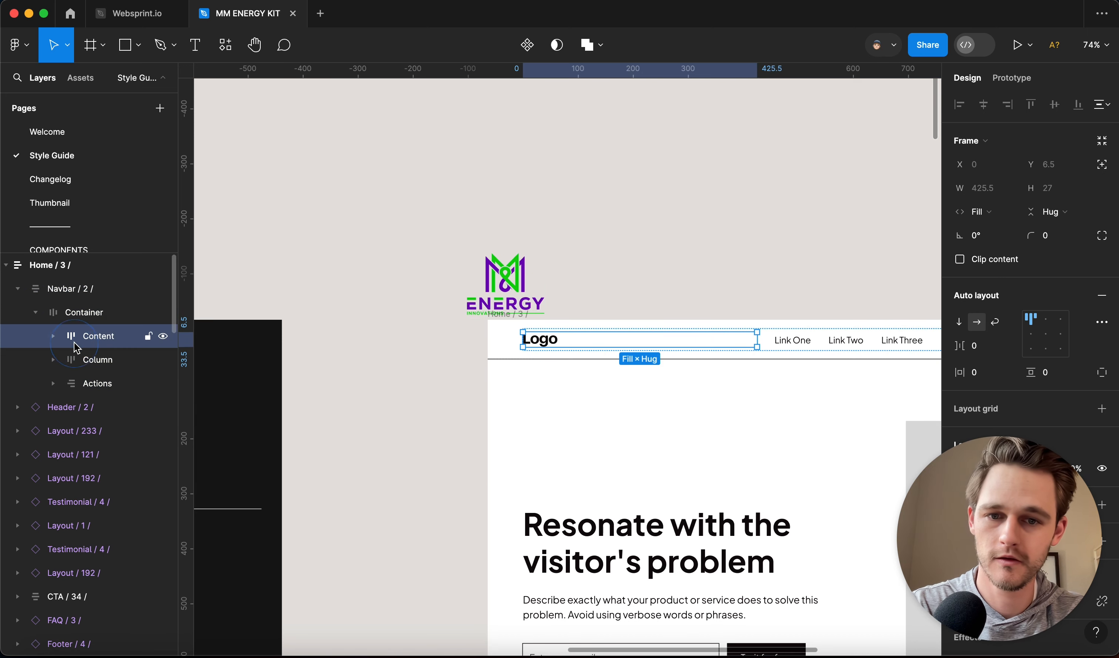
left_click_drag(517, 282, 794, 352)
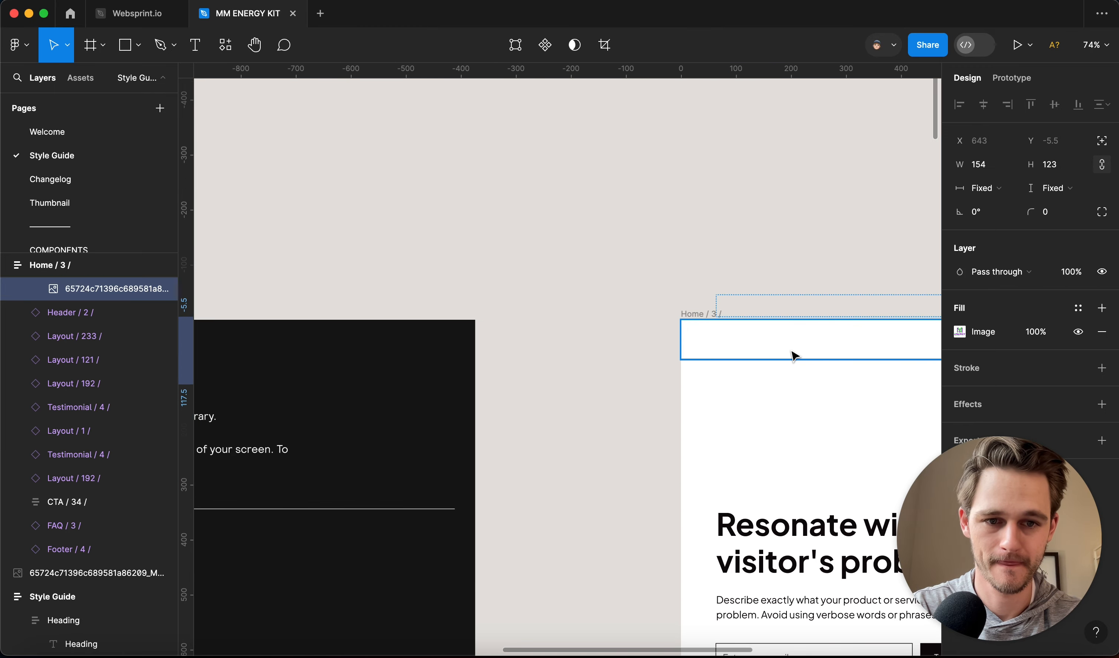
scroll(794, 352, "right", 10)
scroll(794, 357, "down", 5)
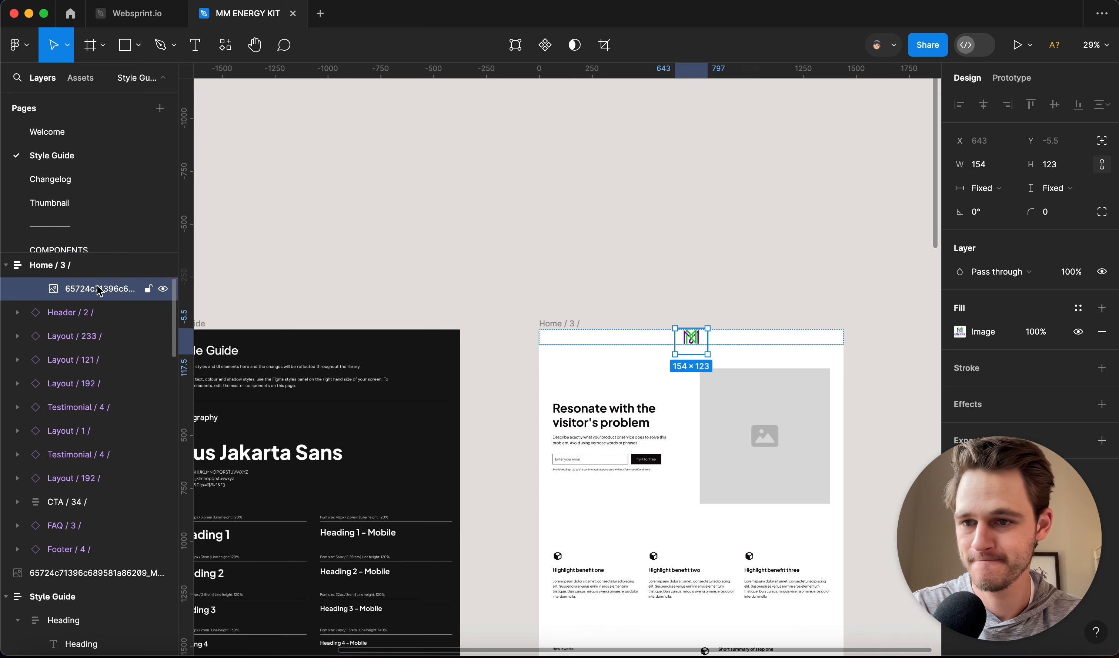
scroll(100, 290, "up", 2)
left_click_drag(113, 407, 98, 339)
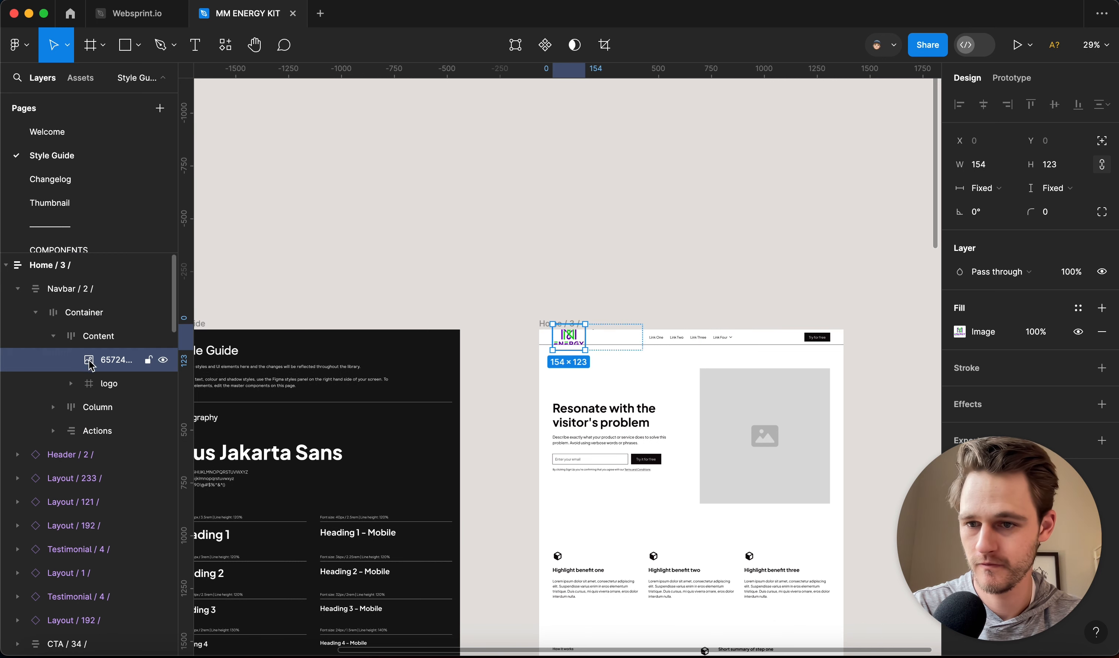
Delete the placeholder logo layer from the navbar's Content layer and select the MM Energy logo image.
left_click(95, 383)
key("Delete")
left_click(95, 359)
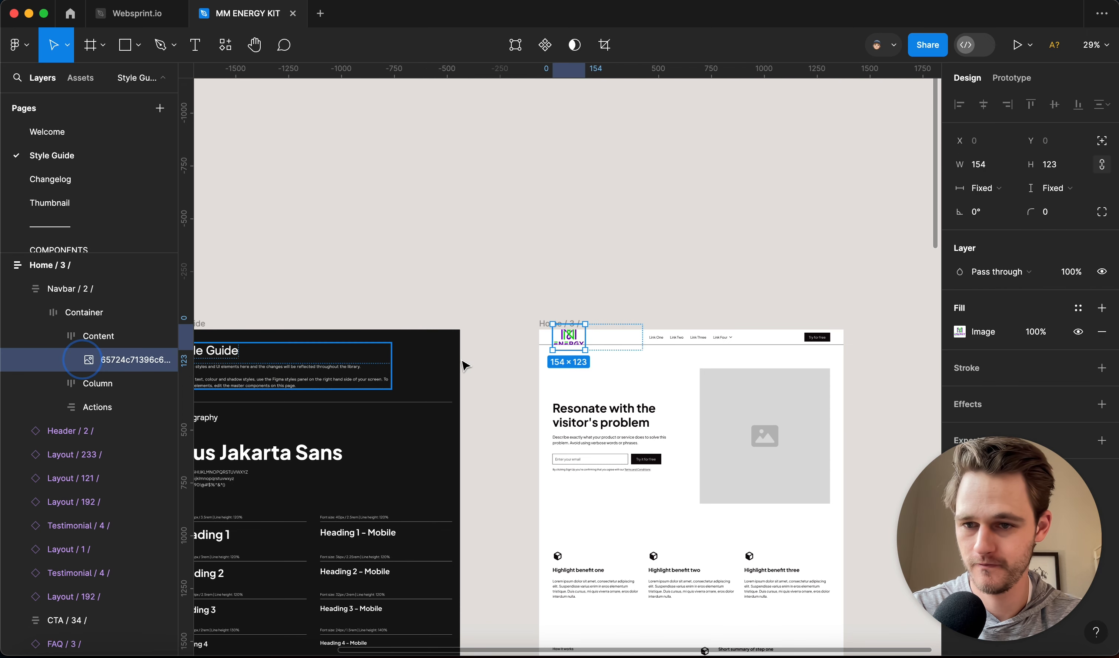
Shrink the MM Energy logo so that it fits within the height of the navbar.
scroll(611, 345, "up", 5)
left_click_drag(495, 327, 455, 329)
left_click(500, 280)
scroll(499, 281, "down", 3)
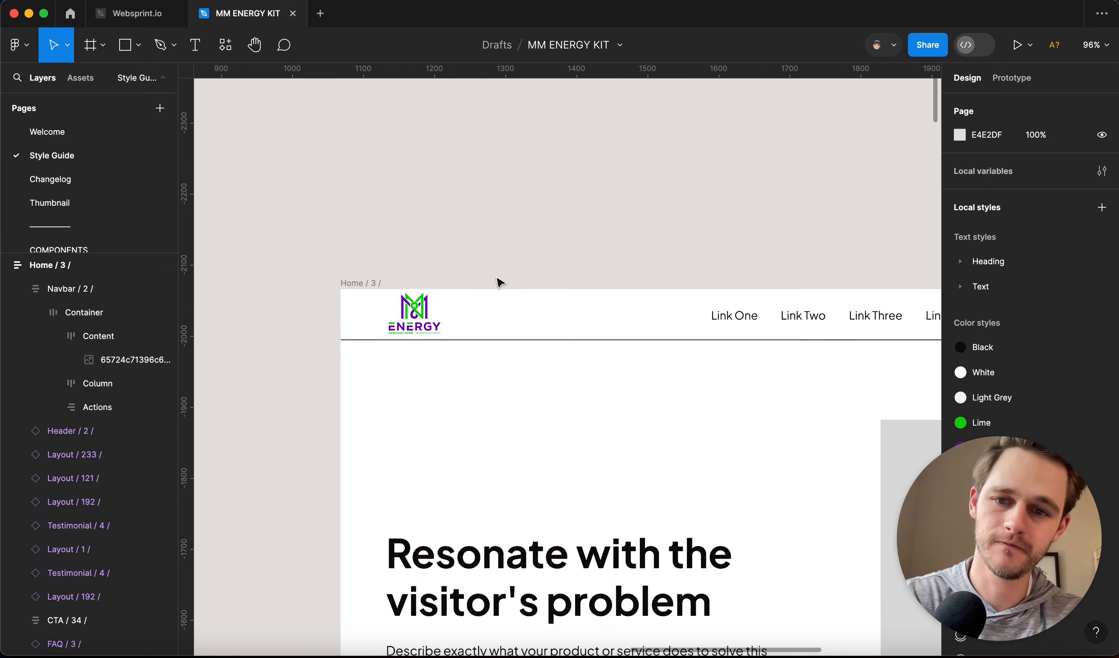
scroll(500, 283, "down", 2)
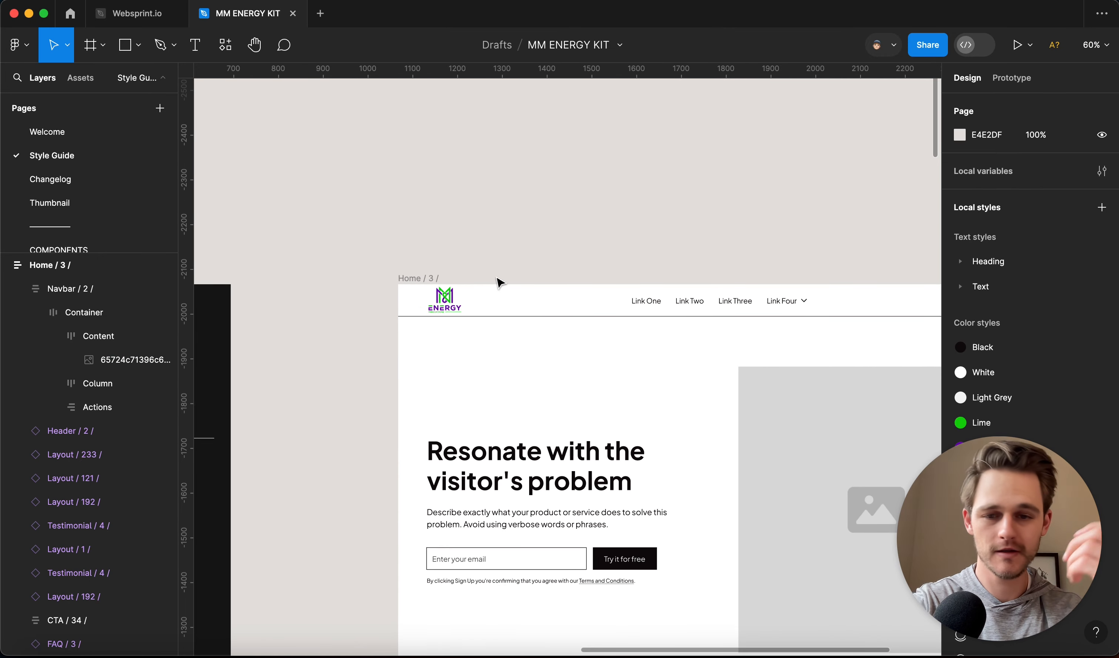
left_click(410, 279)
scroll(619, 245, "right", 4)
scroll(619, 246, "down", 1)
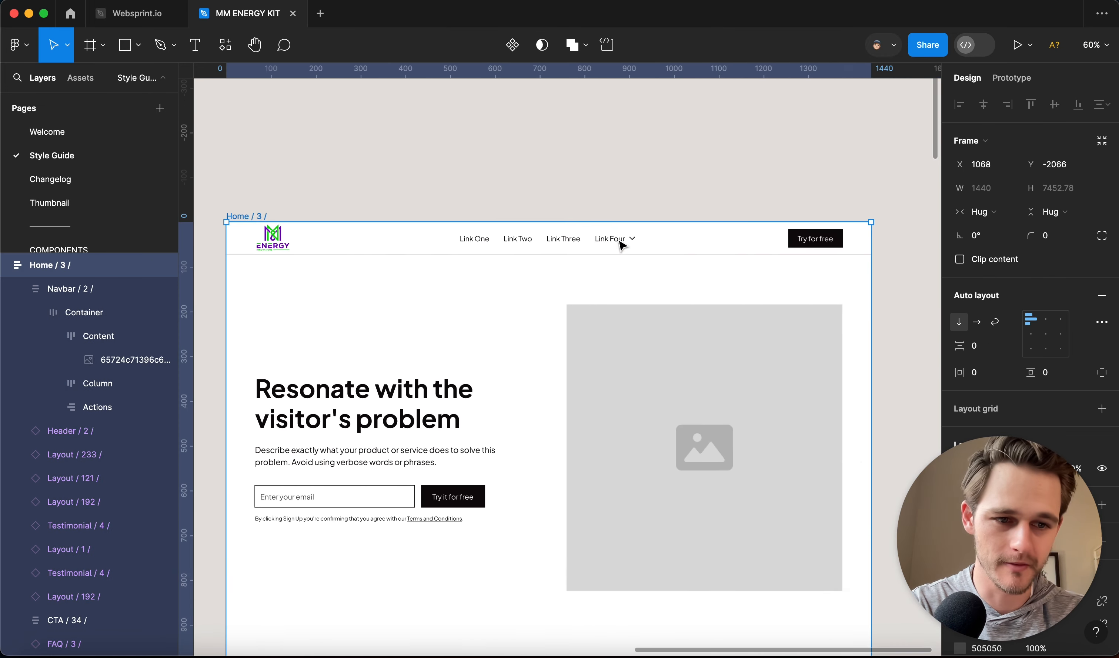
left_click_drag(468, 442, 998, 73)
scroll(997, 565, "down", 3)
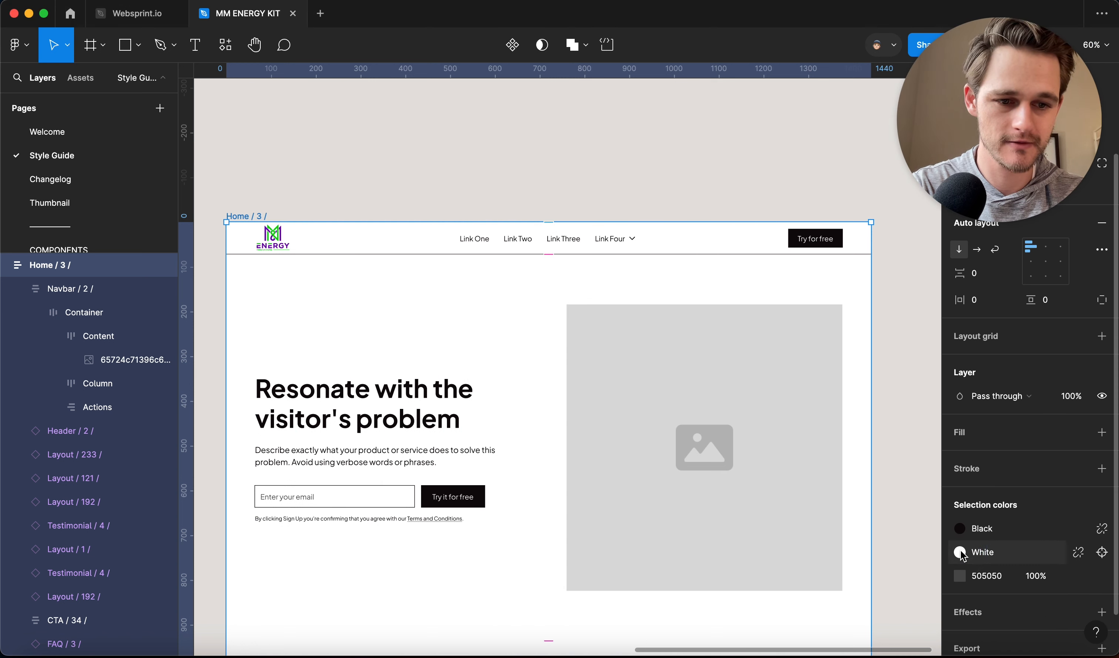
left_click(959, 552)
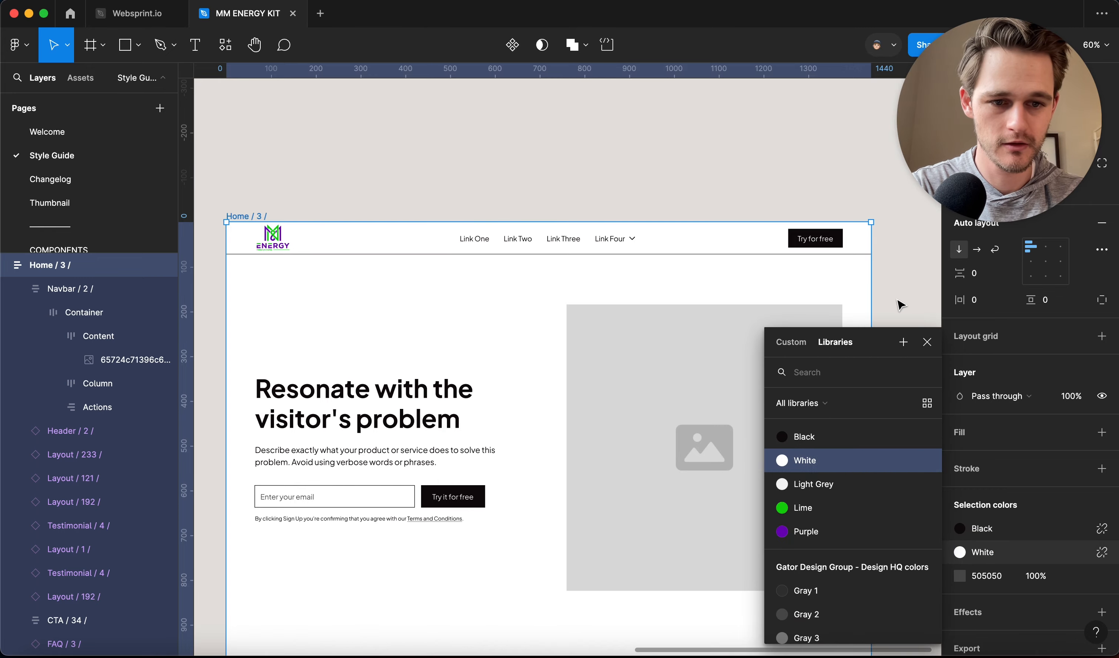
left_click(904, 282)
scroll(904, 282, "down", 6)
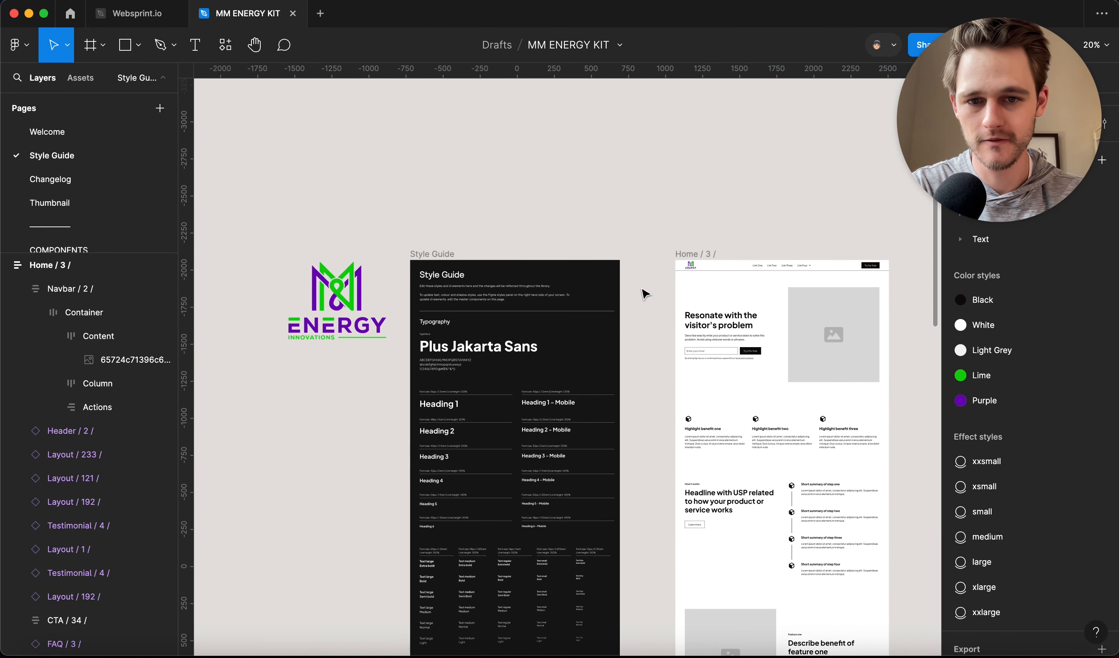
Save the Style Guide frame's 161616 fill as a new color style named Charcoal.
left_click(602, 281)
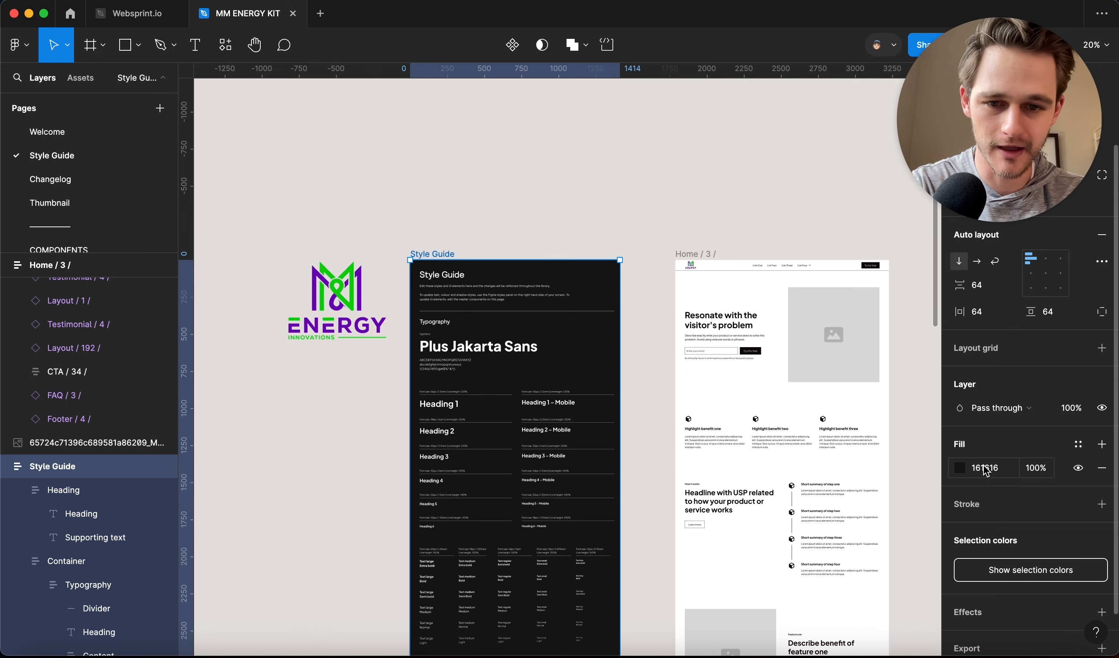
left_click(1078, 446)
left_click(903, 343)
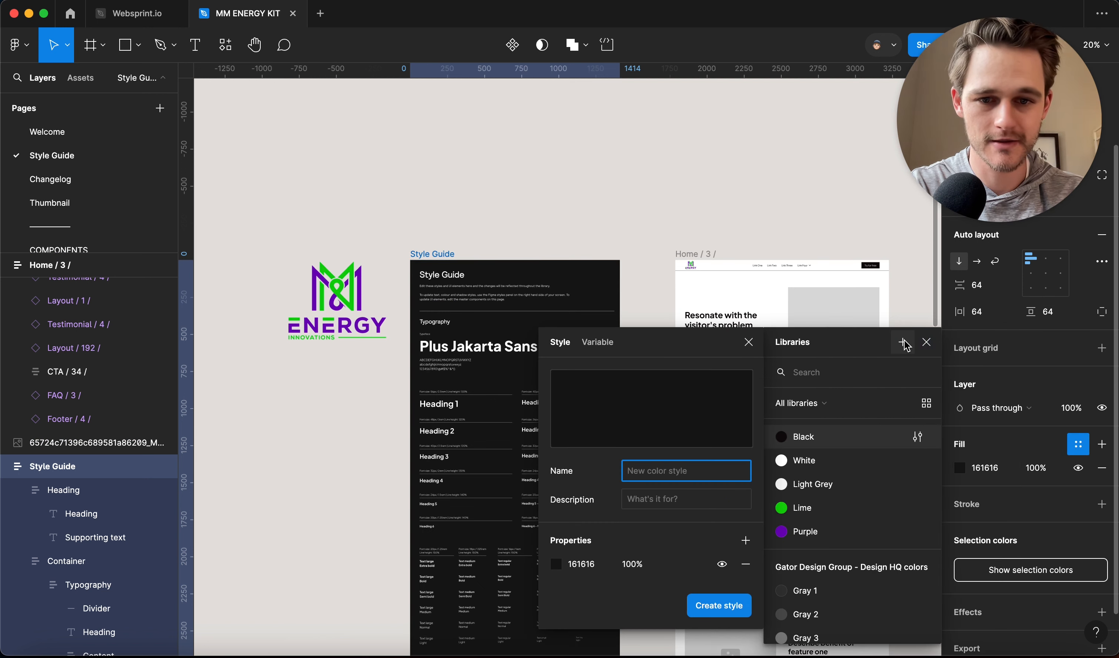
type("Charcoal")
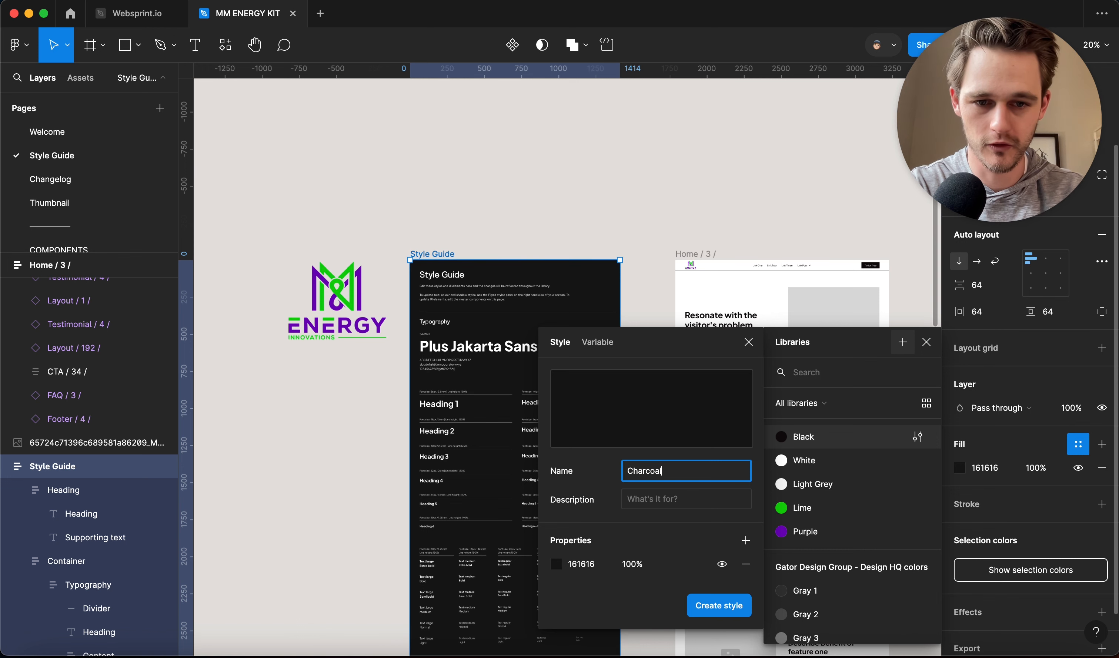
key("Return")
left_click(794, 219)
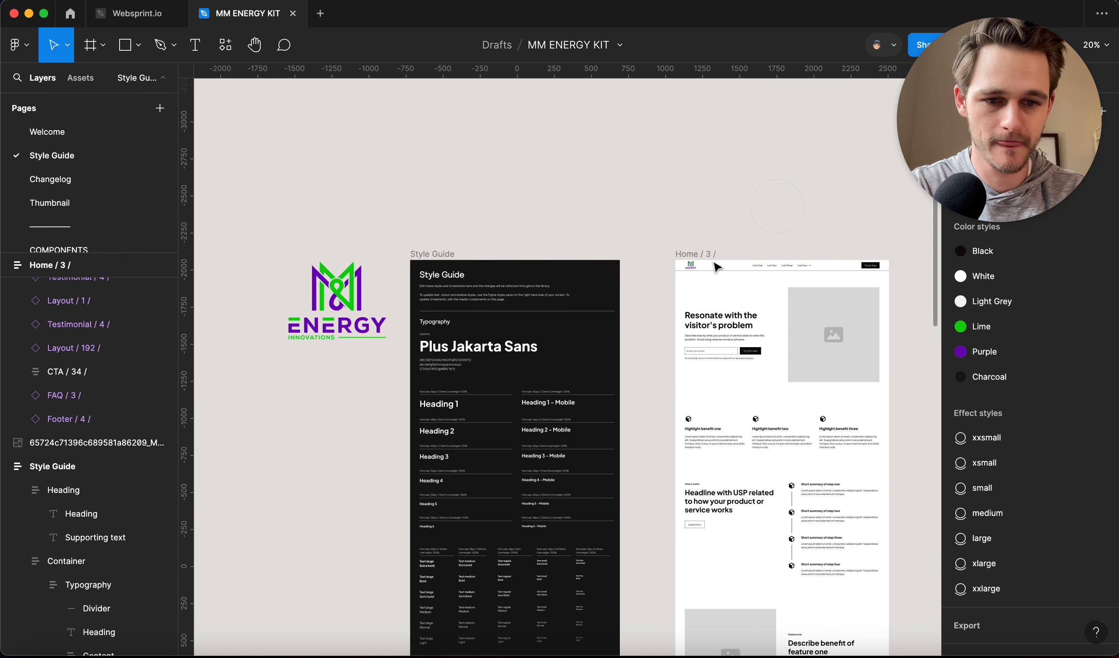
Replace the White style throughout the Home / 3 frame with the Charcoal color style.
scroll(574, 339, "right", 3)
left_click(551, 226)
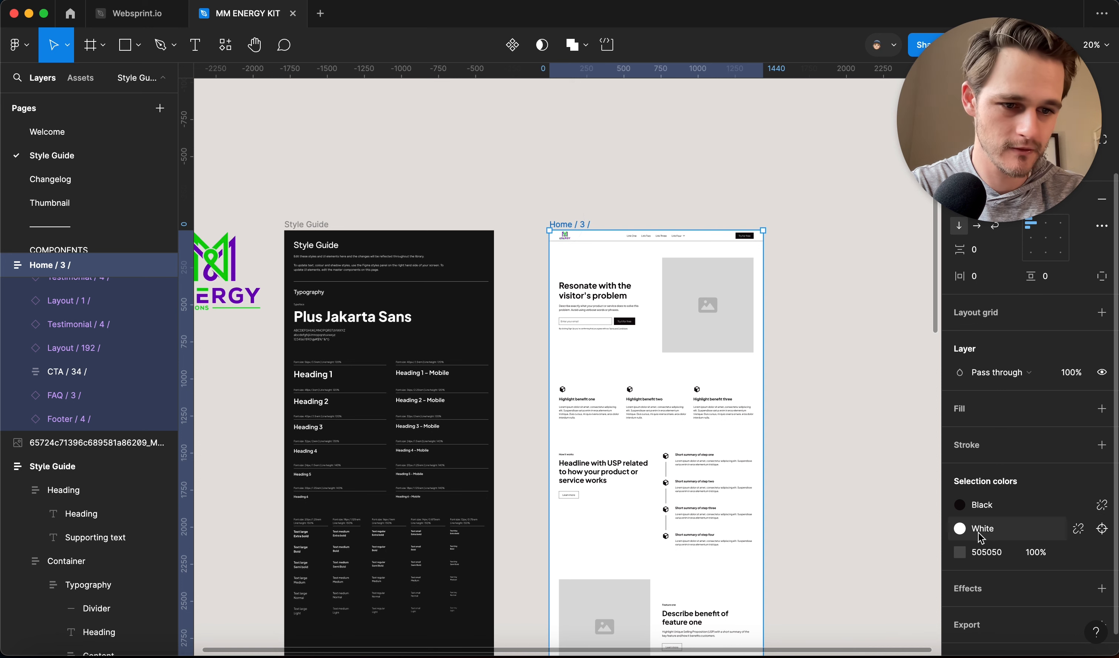
left_click(960, 529)
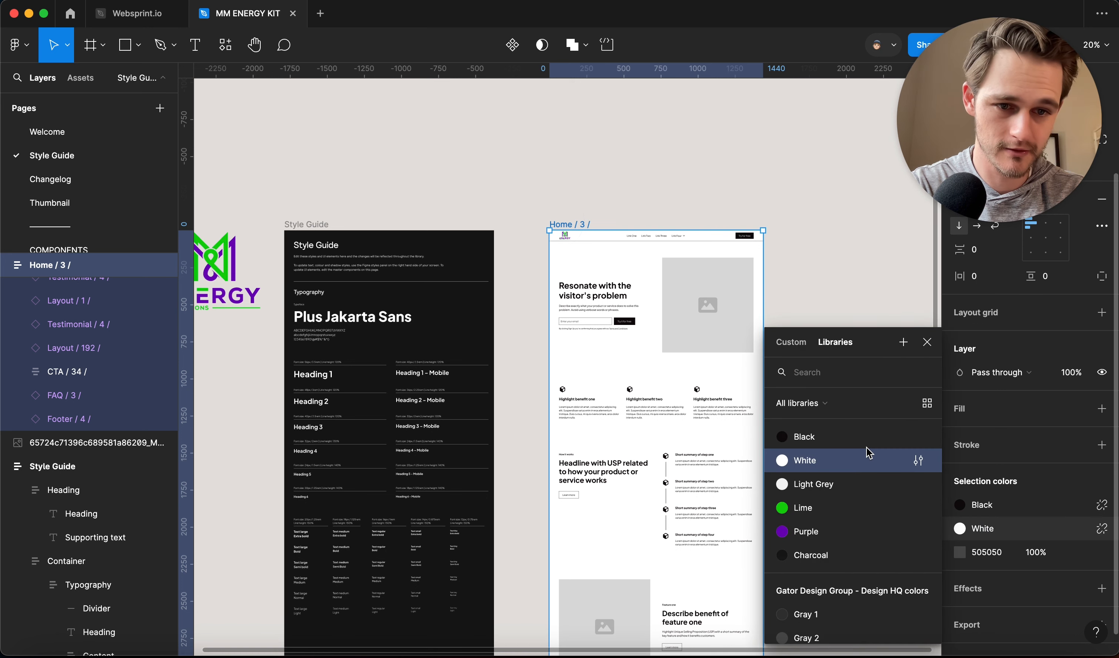
left_click(857, 556)
left_click(780, 563)
left_click(774, 430)
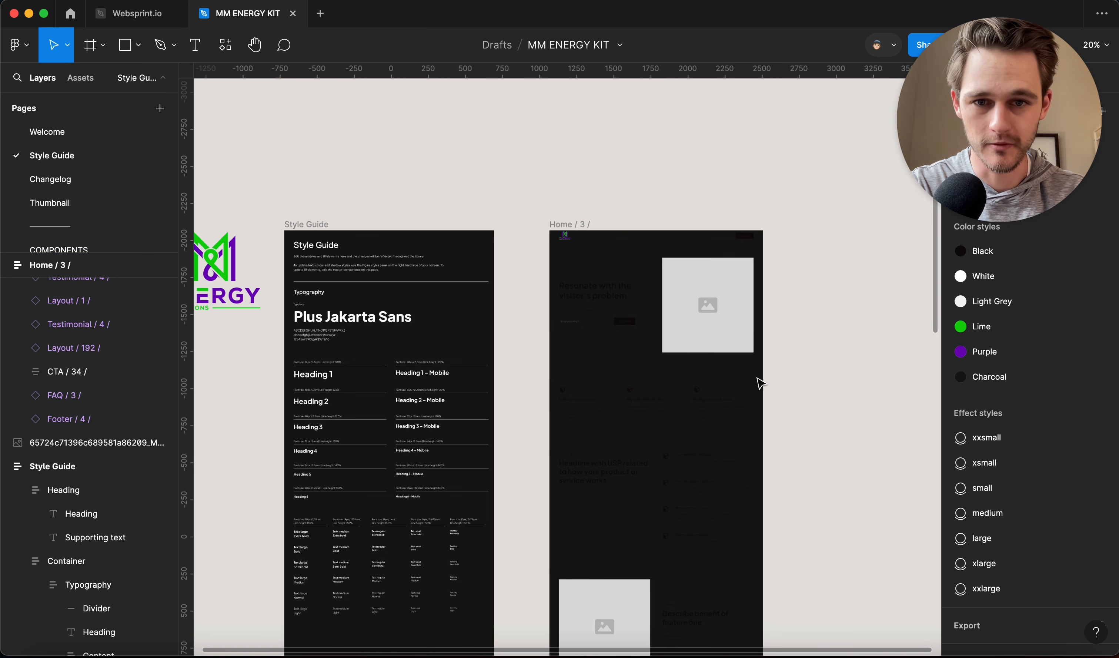
Try replacing the Black style throughout the Home / 3 frame with White, and undo the replacement.
left_click(574, 225)
left_click(960, 505)
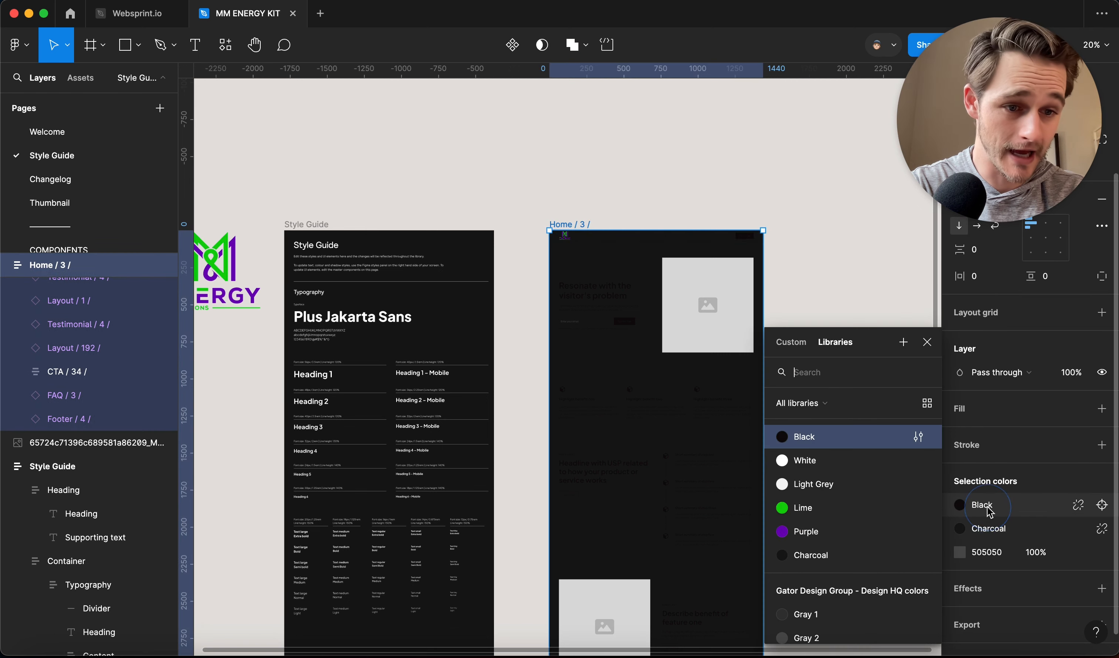
left_click(820, 460)
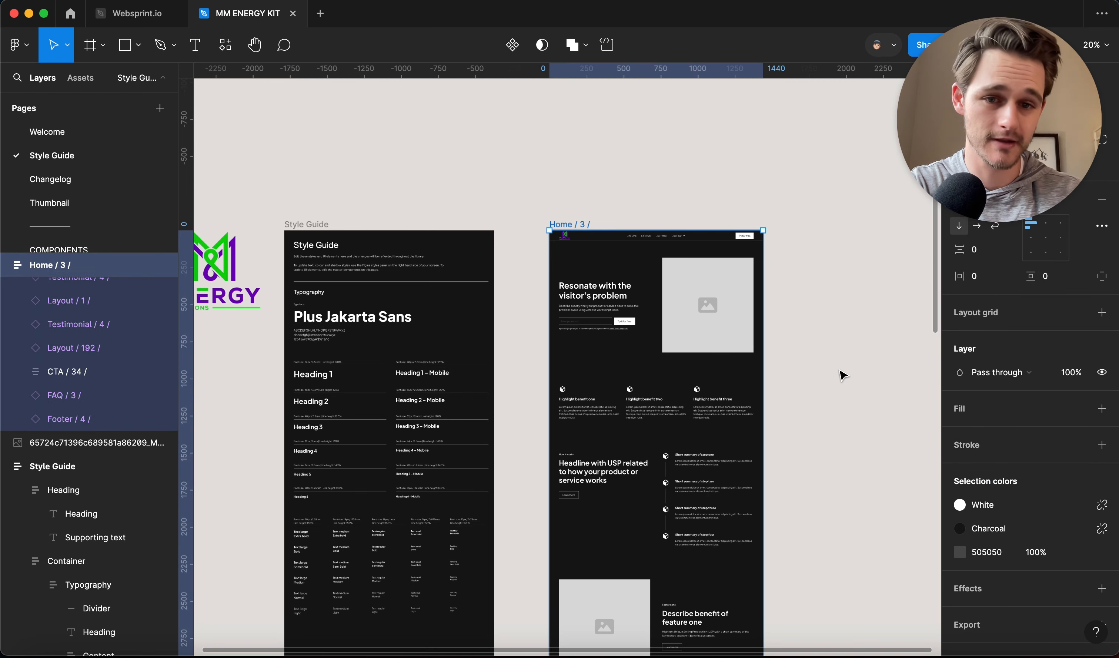
key("super+z")
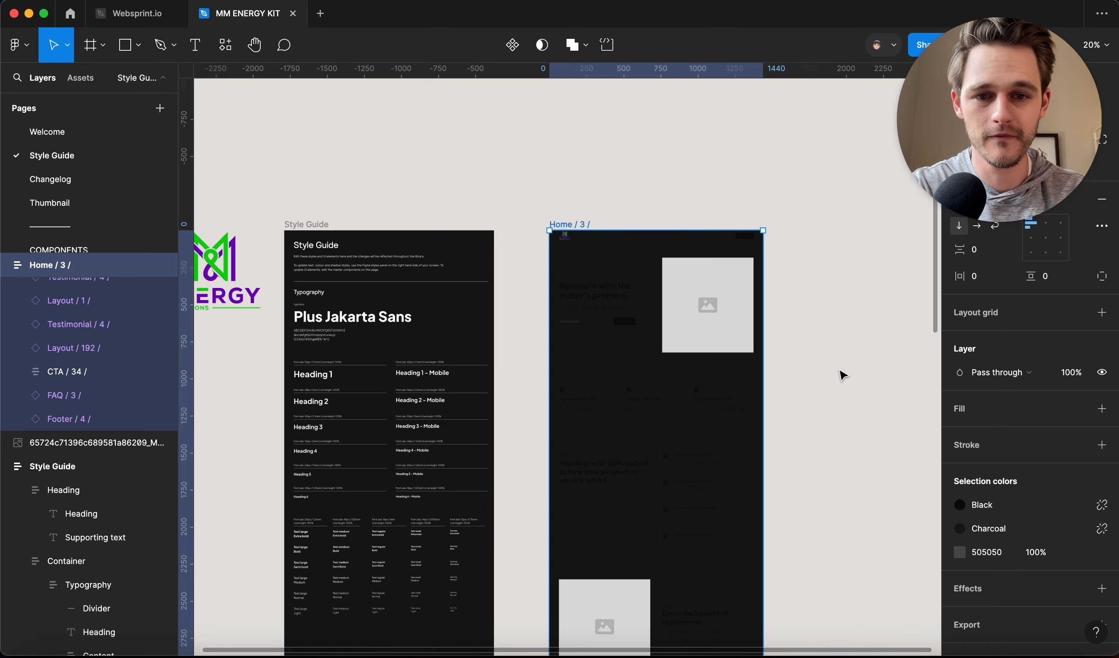
Redo the replacement of the Black style with White throughout the Home / 3 frame, and deselect the frame.
key("super+shift+z")
left_click(838, 373)
scroll(681, 312, "up", 5)
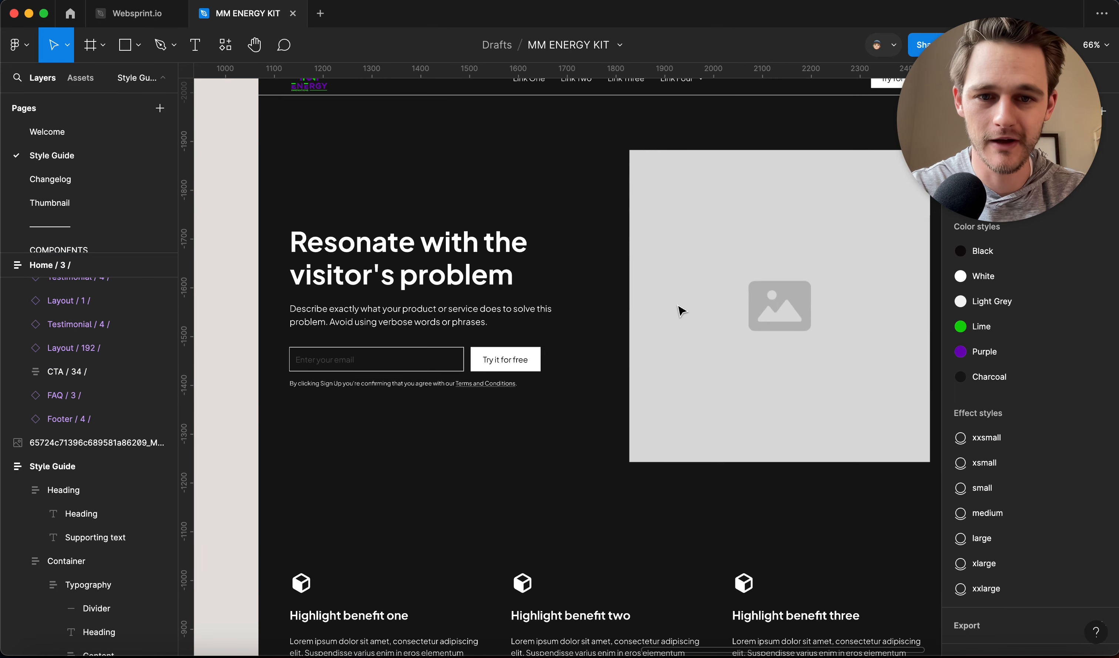
scroll(681, 312, "right", 3)
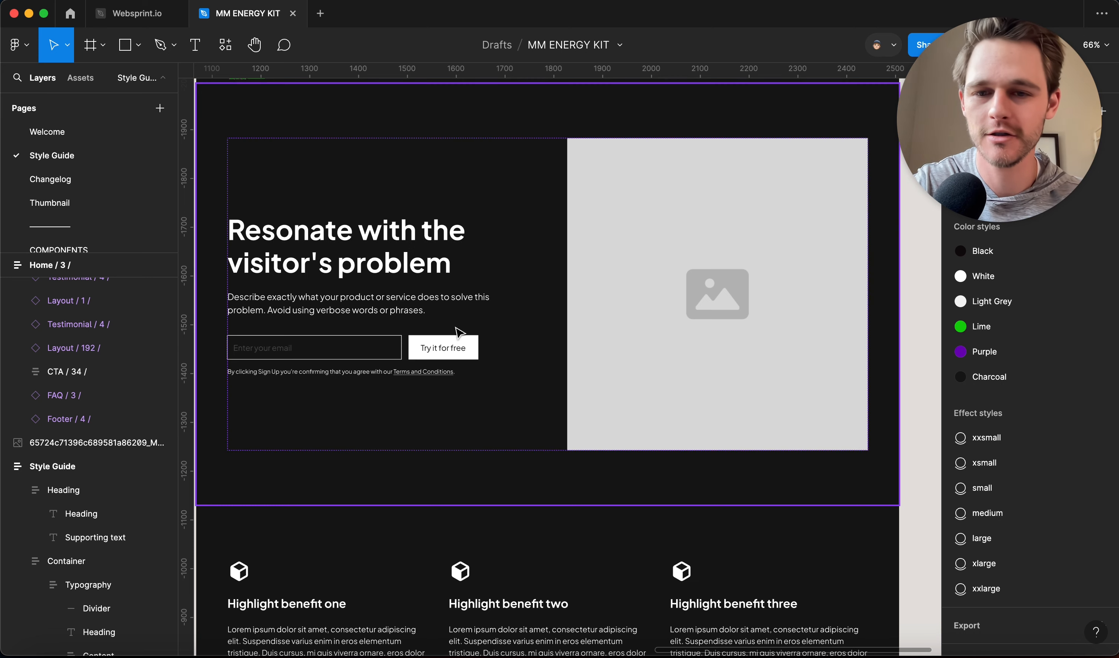
Recolor the hero section's Try it for free button with the Lime style and its label text with the White style.
left_click(473, 346)
left_click(960, 528)
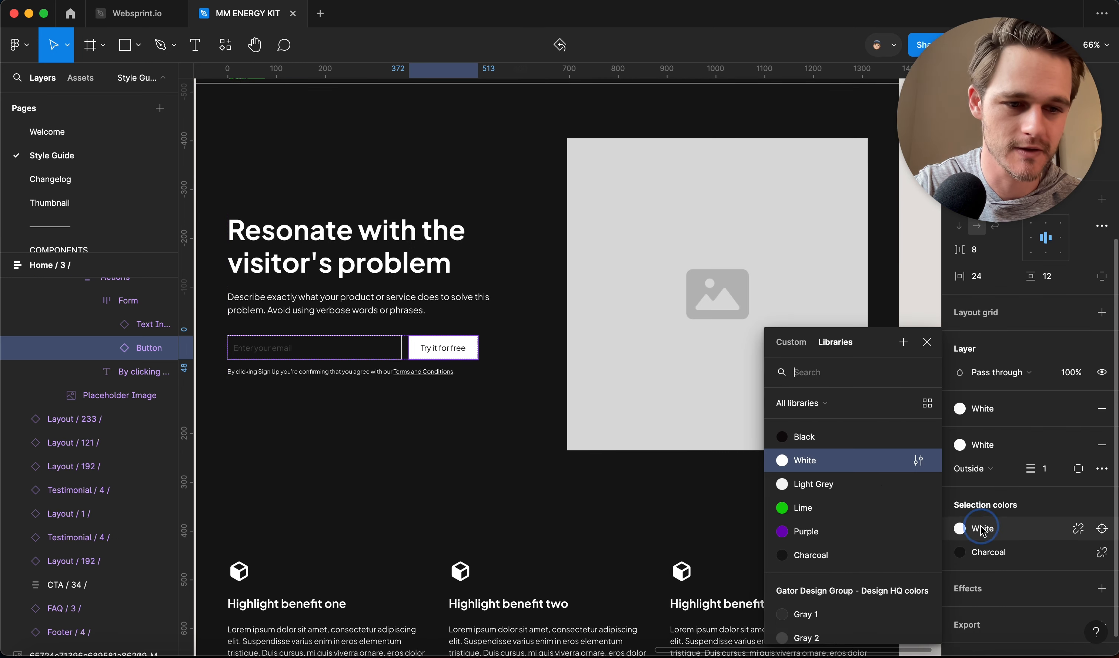
left_click(764, 507)
double_click(443, 347)
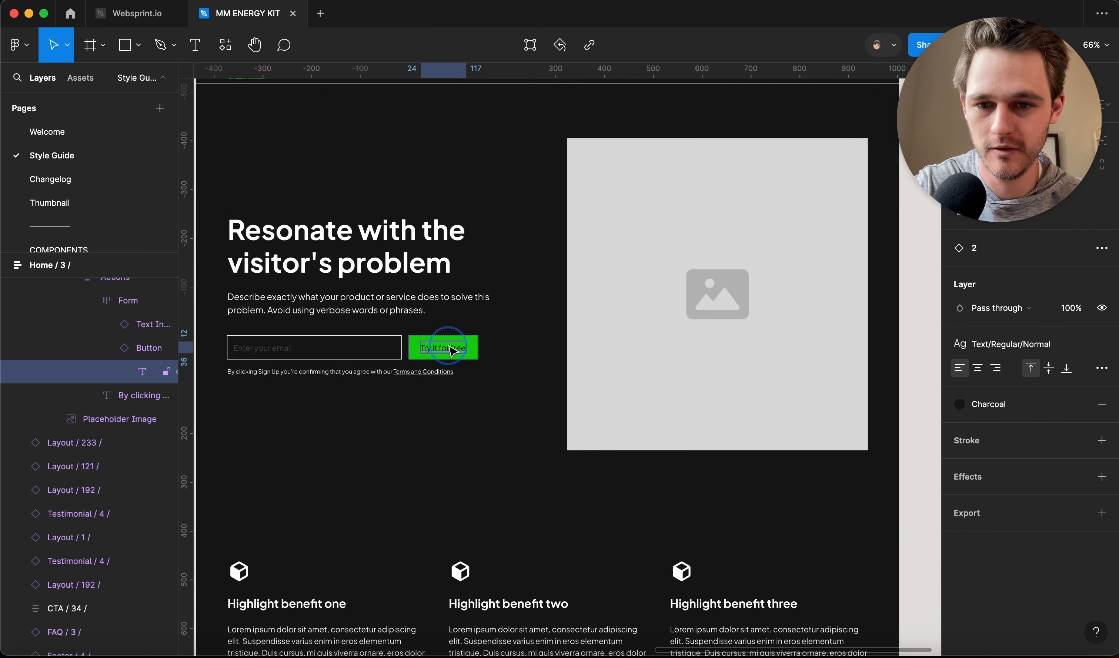
left_click(990, 403)
left_click(811, 455)
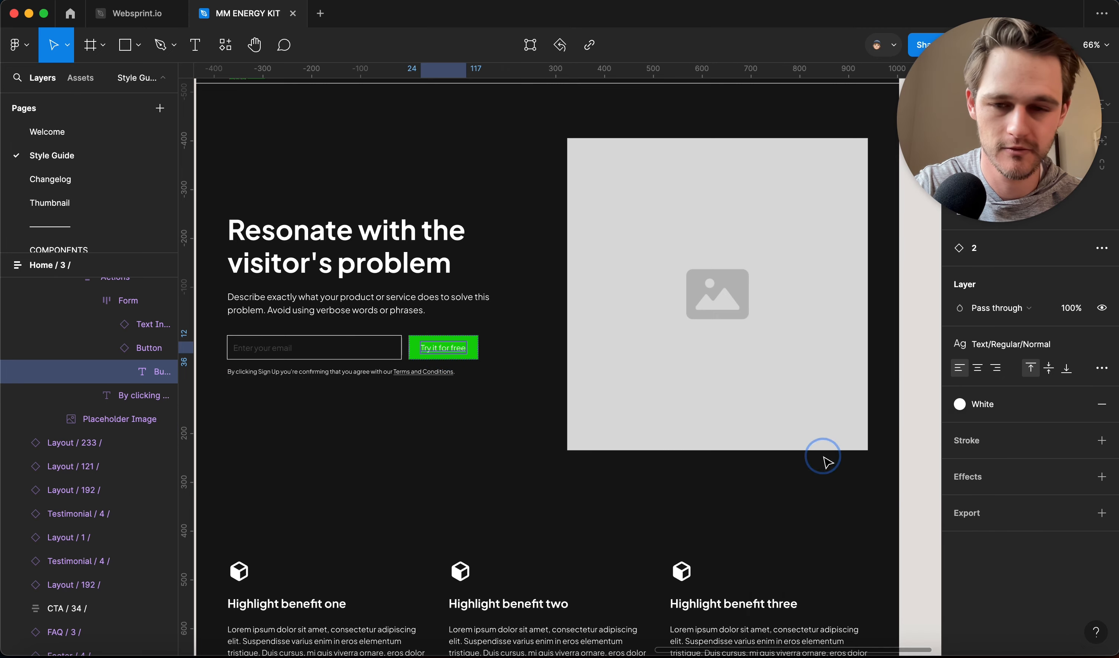
left_click(494, 452)
scroll(403, 393, "up", 5)
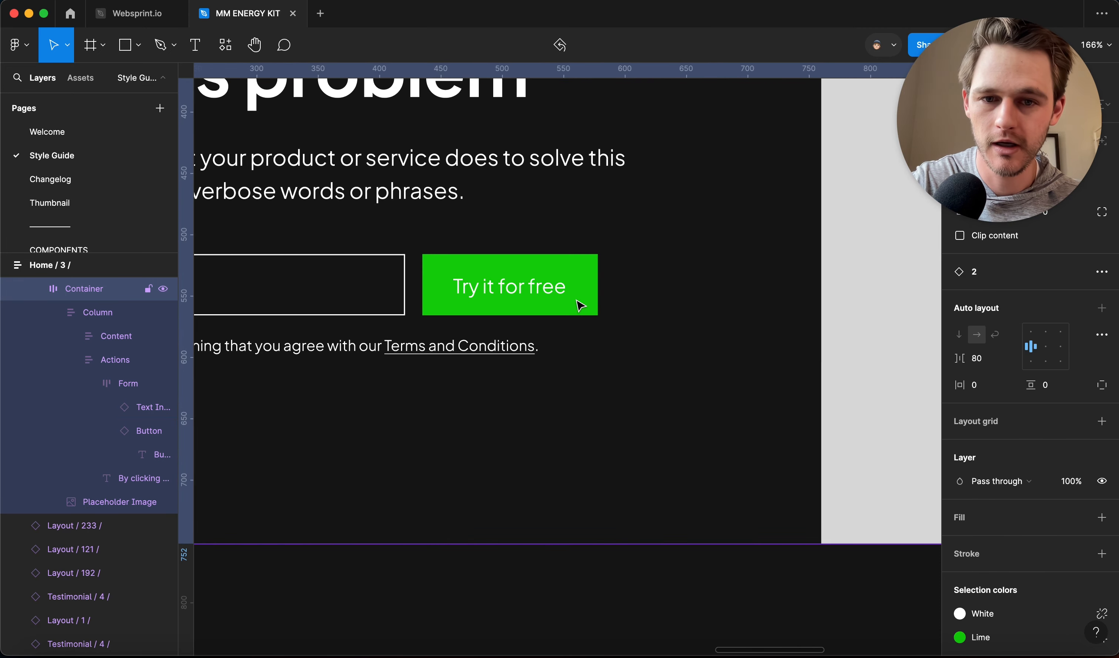
scroll(580, 298, "down", 4)
scroll(580, 302, "up", 2)
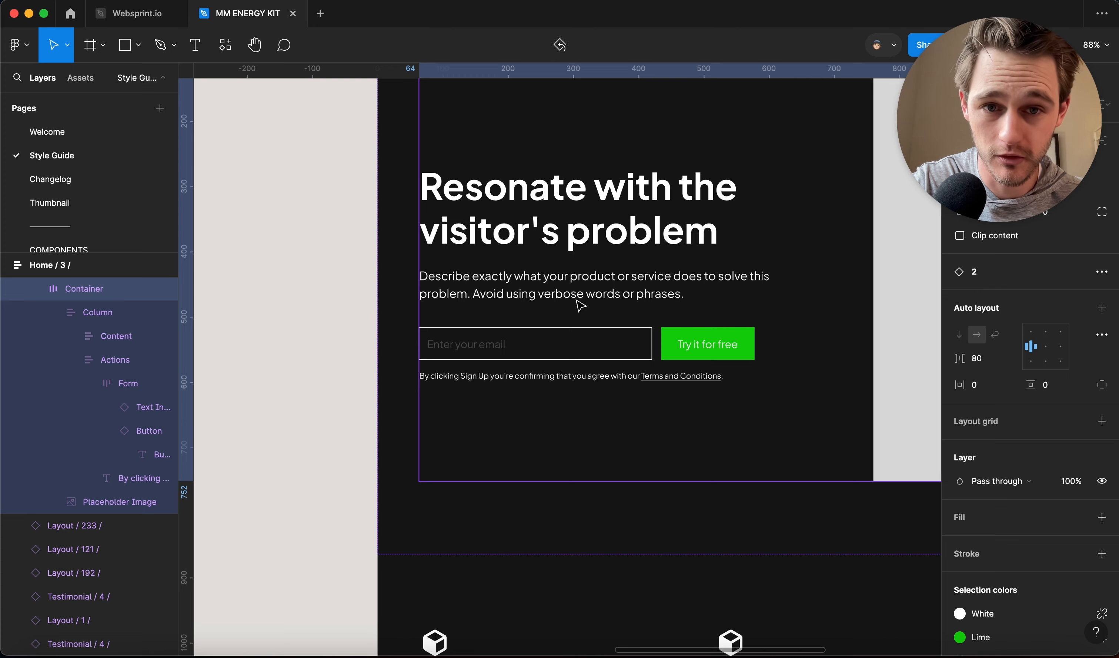
left_click(321, 375)
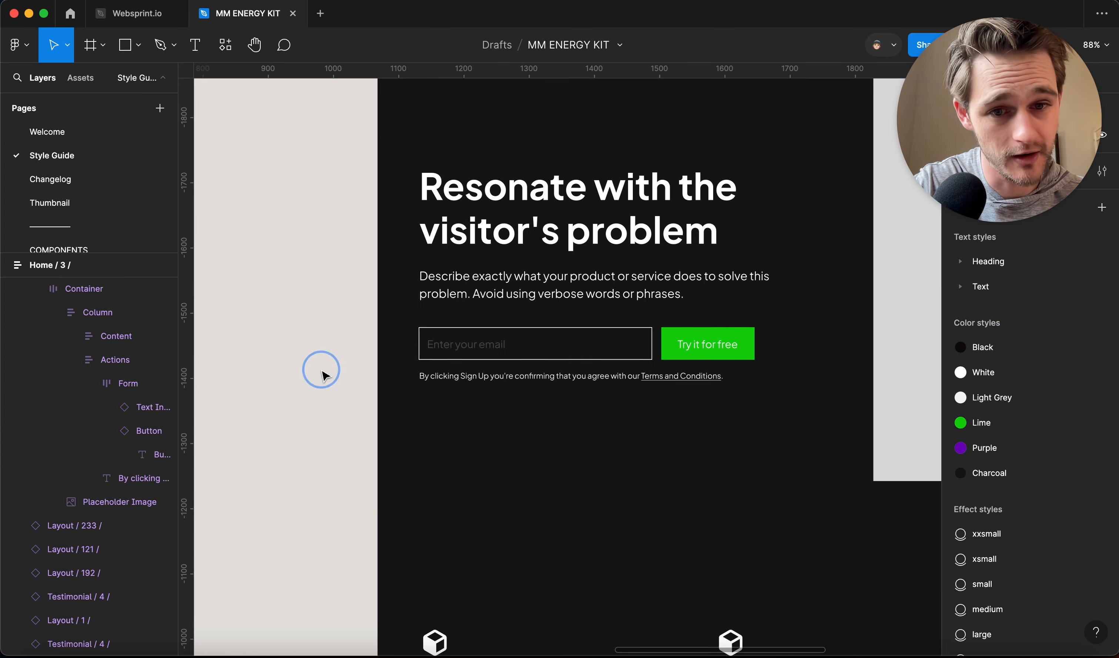
Apply the xxlarge effect style to the hero section's placeholder image.
scroll(304, 413, "down", 2)
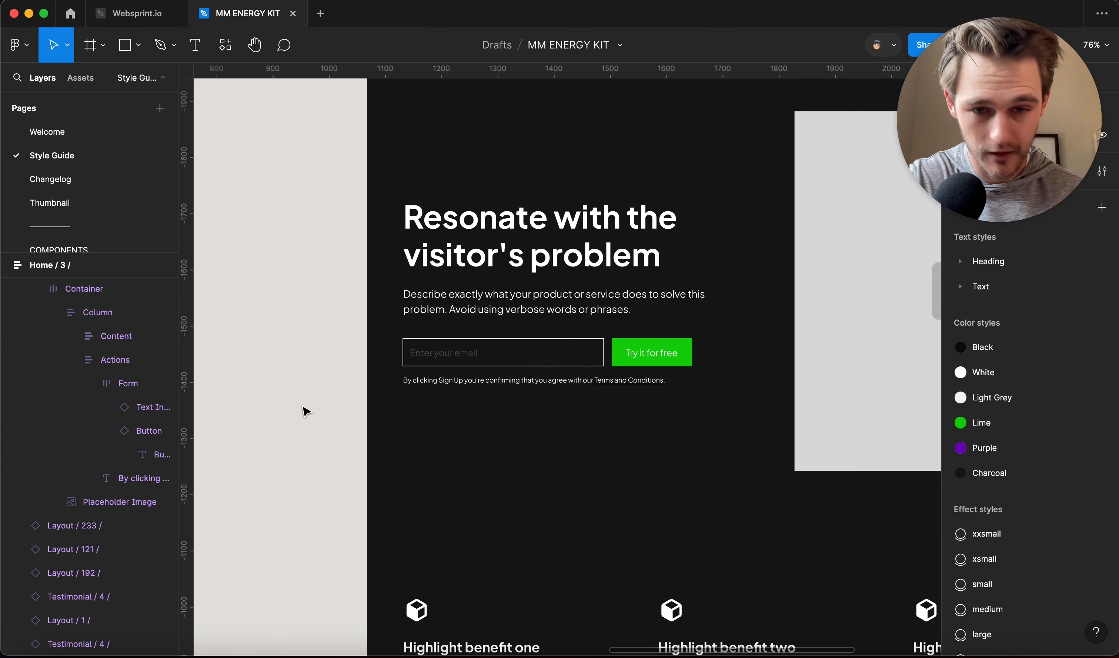
scroll(304, 410, "right", 4)
left_click(689, 342)
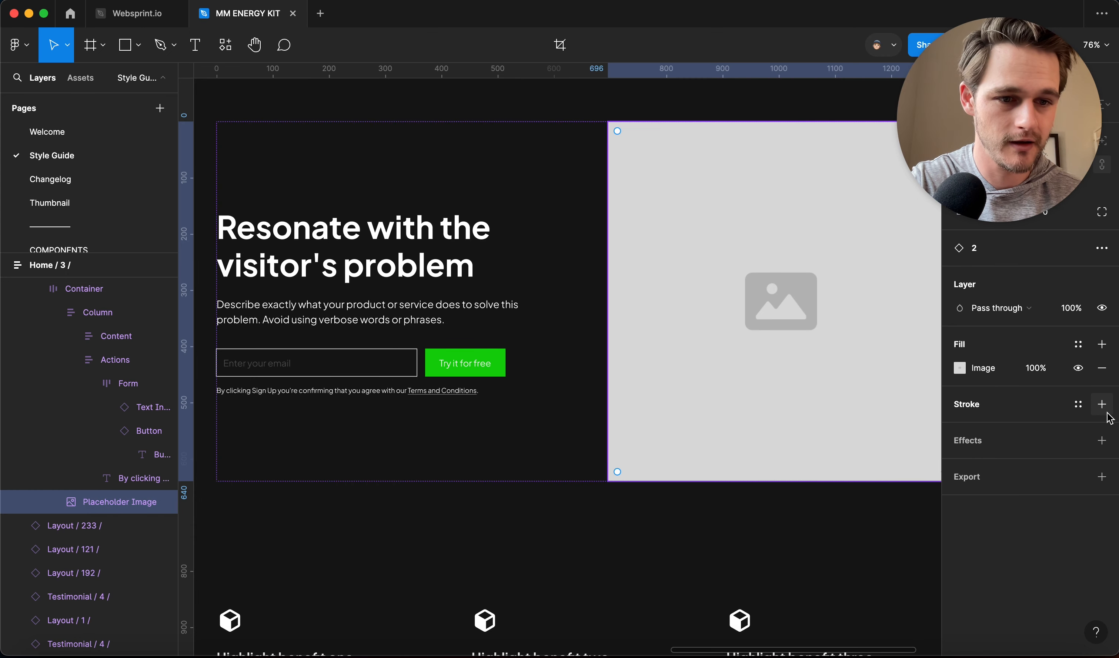
left_click(1102, 440)
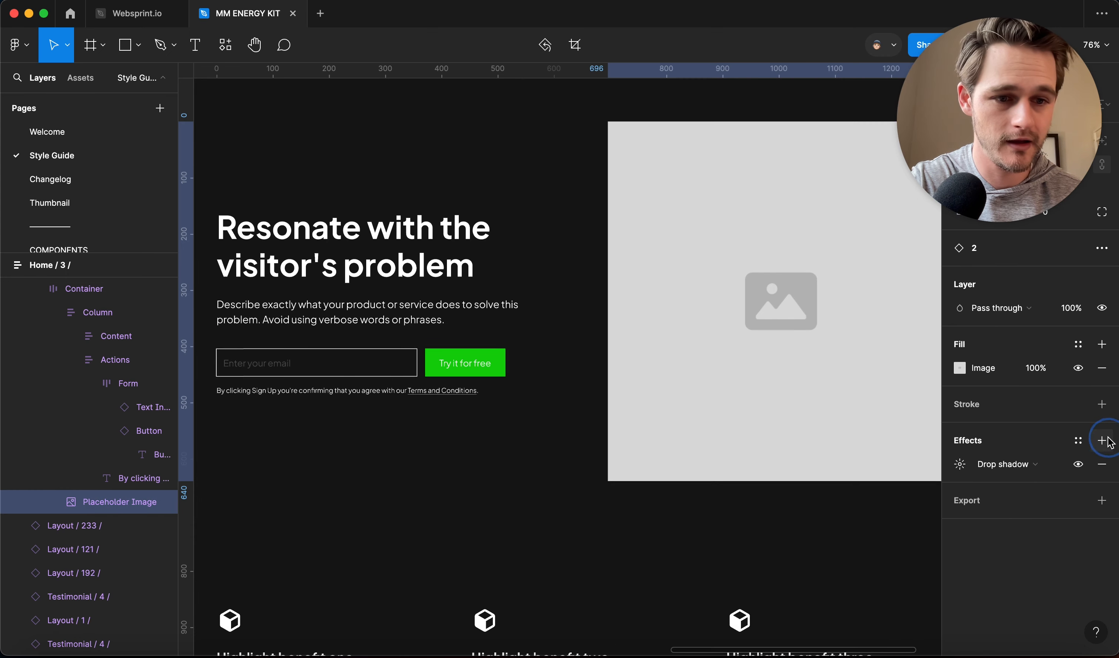
left_click(1078, 442)
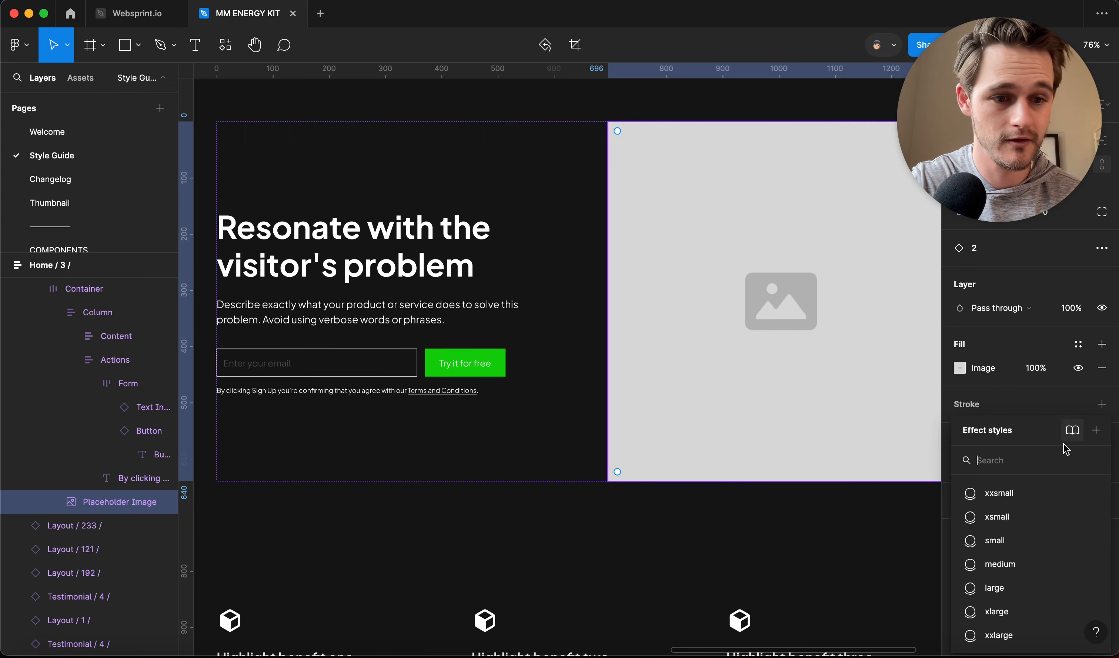
left_click(1000, 637)
scroll(559, 546, "down", 5)
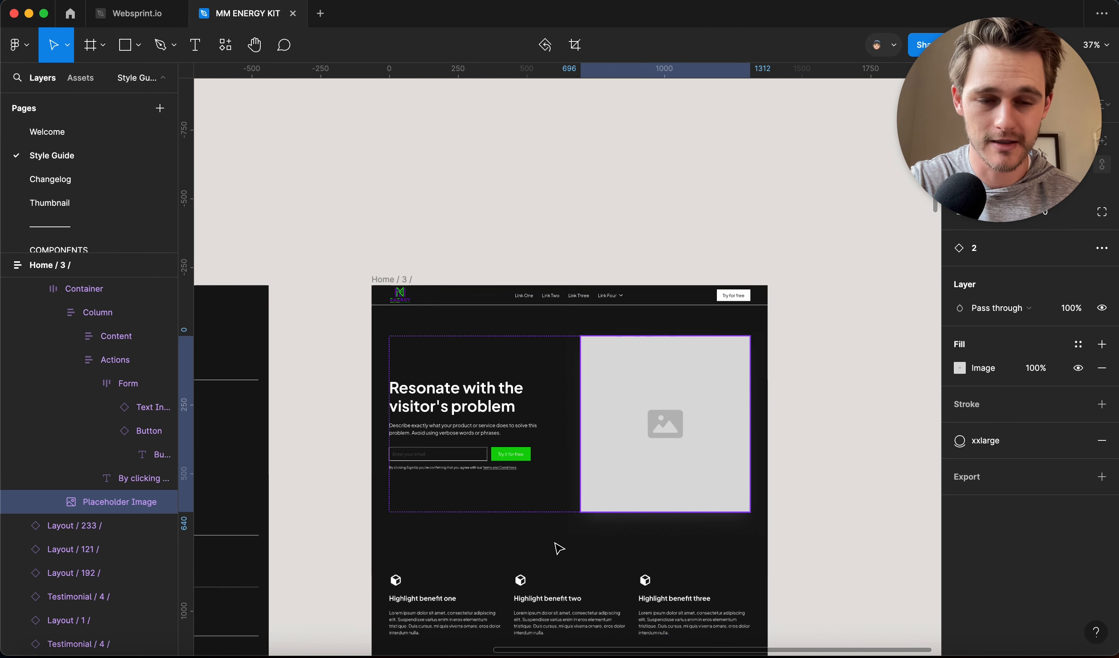
left_click(882, 348)
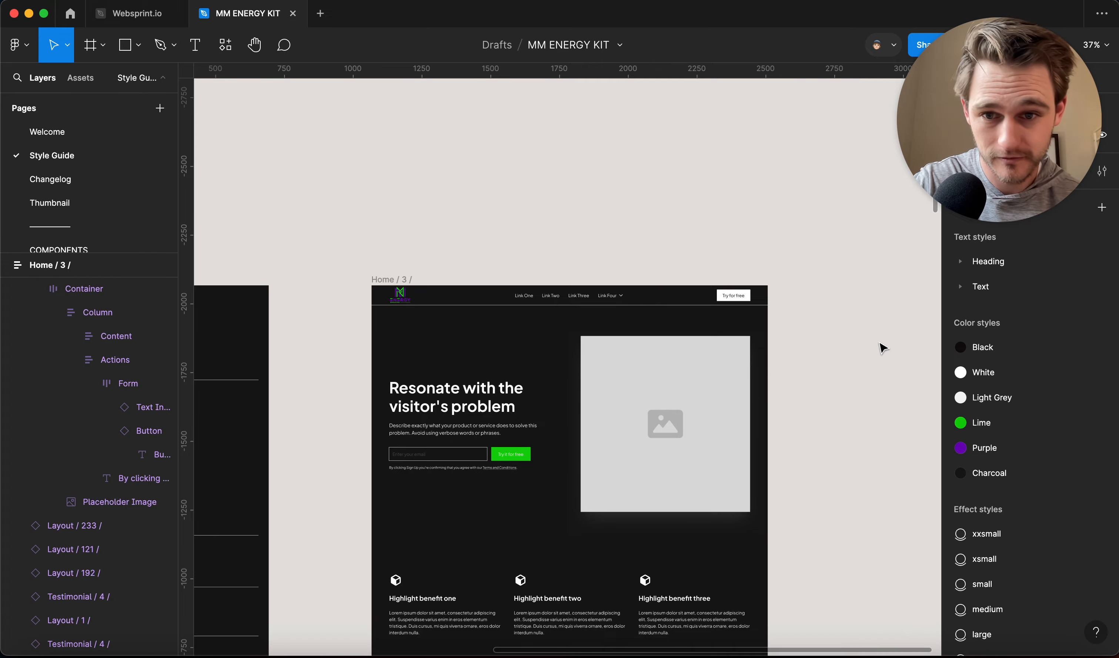
Detach the Charcoal color style from all layers of the Home / 3 frame that use it.
scroll(383, 305, "up", 10)
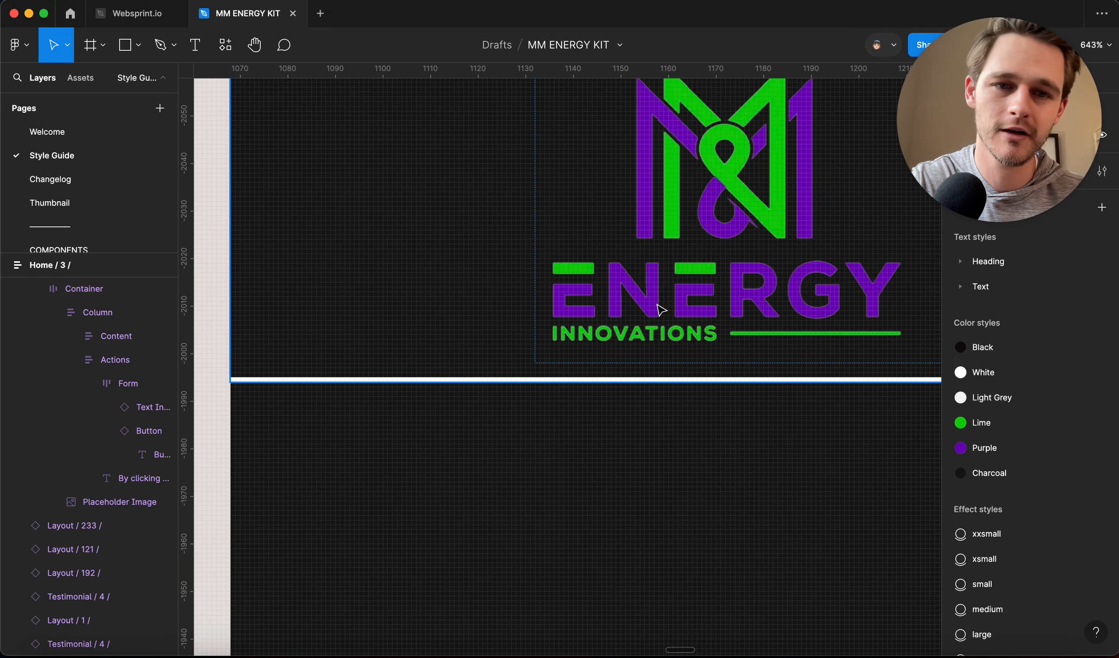
scroll(659, 309, "down", 5)
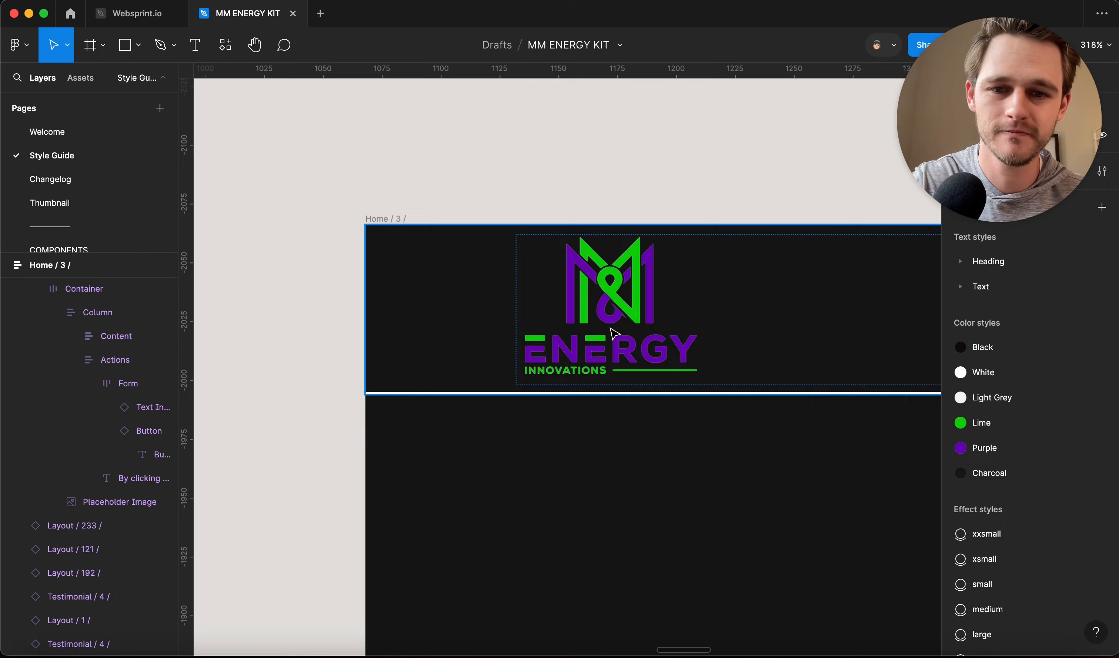
scroll(602, 326, "up", 2)
scroll(594, 319, "down", 6)
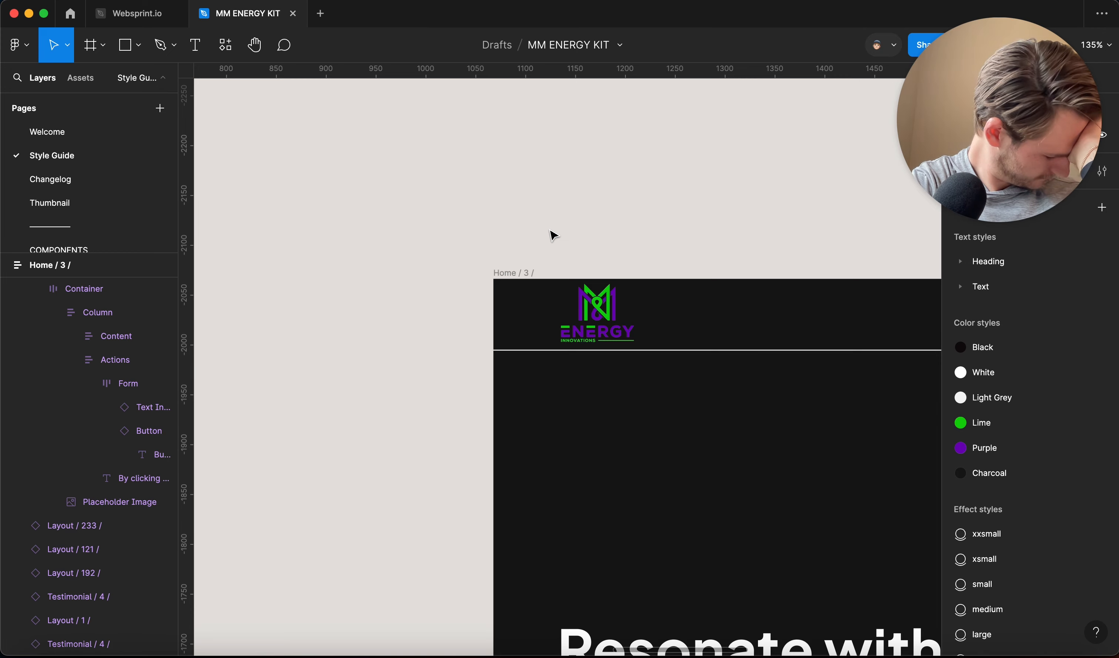
left_click(508, 272)
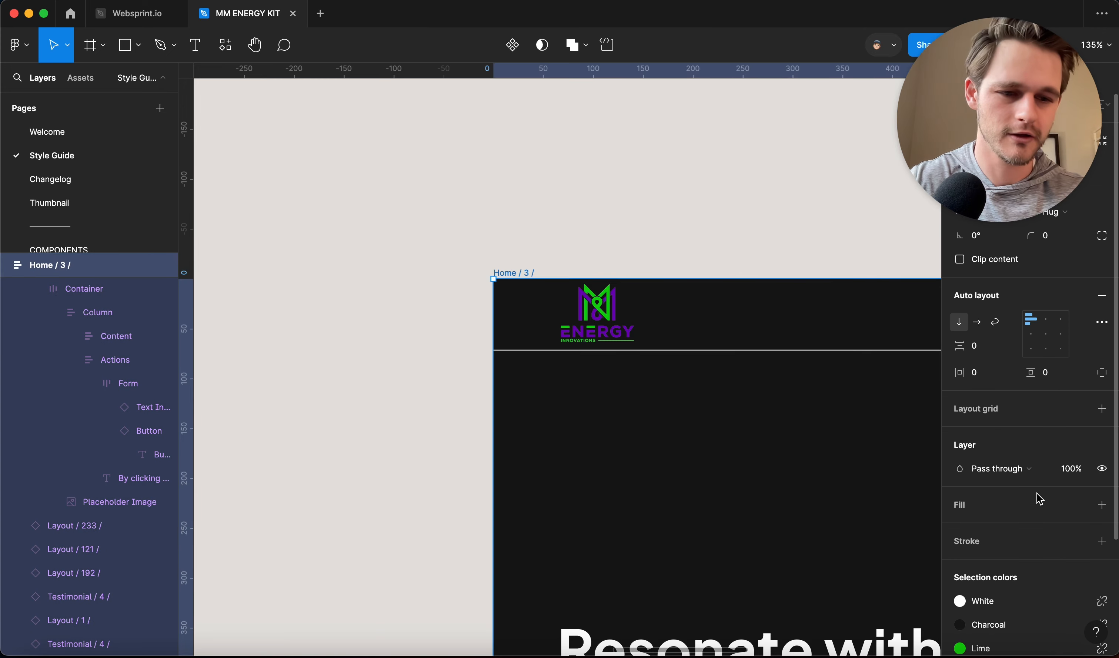
scroll(1037, 499, "down", 3)
left_click(1096, 547)
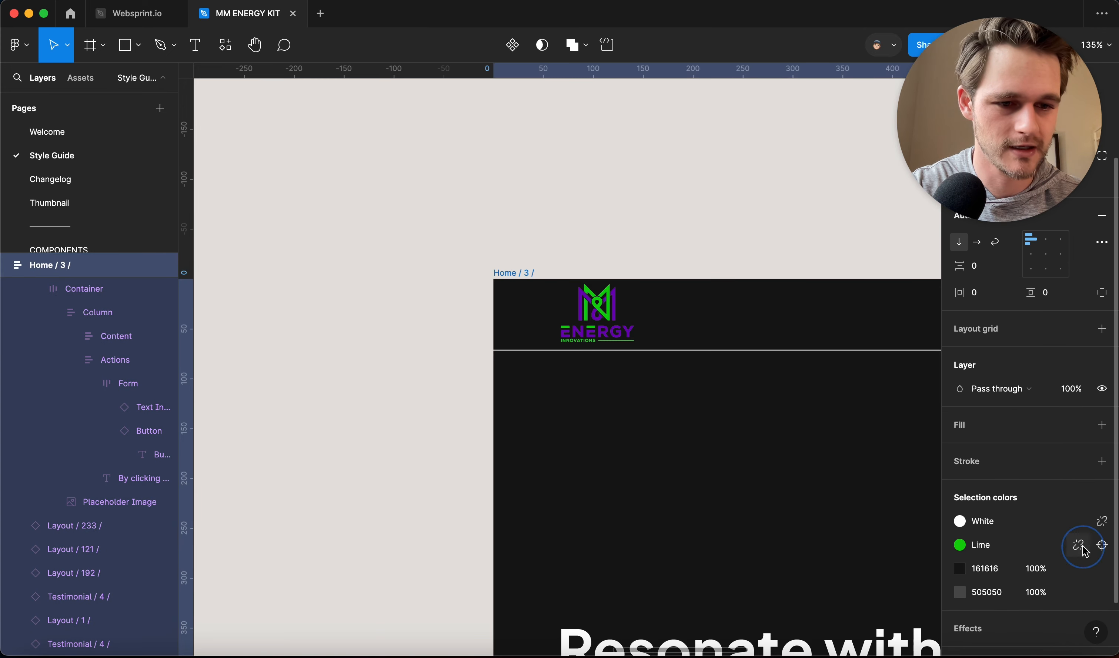
Try using the logo's sampled purple as the Home / 3 background color and darkening it through its HSL values.
left_click(960, 569)
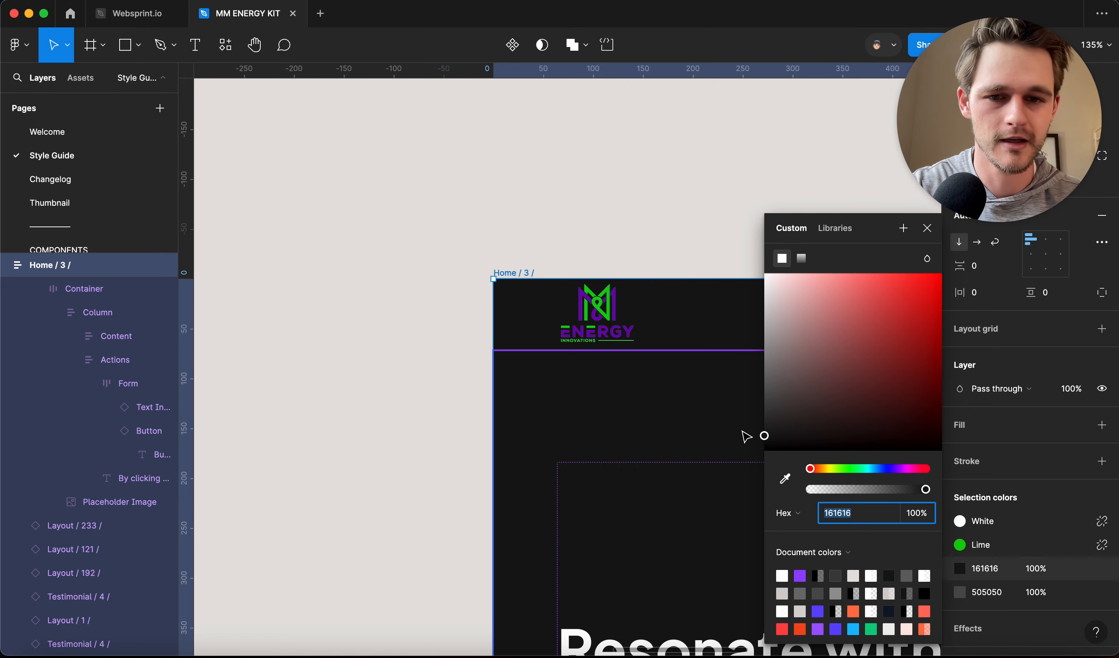
left_click(785, 480)
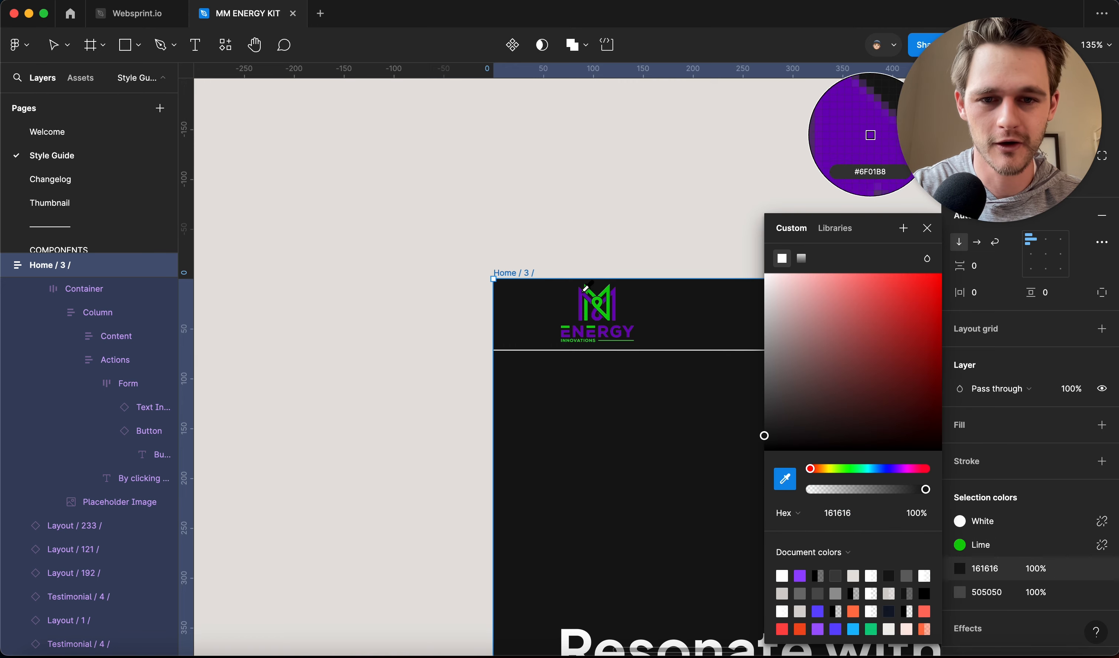
left_click(584, 299)
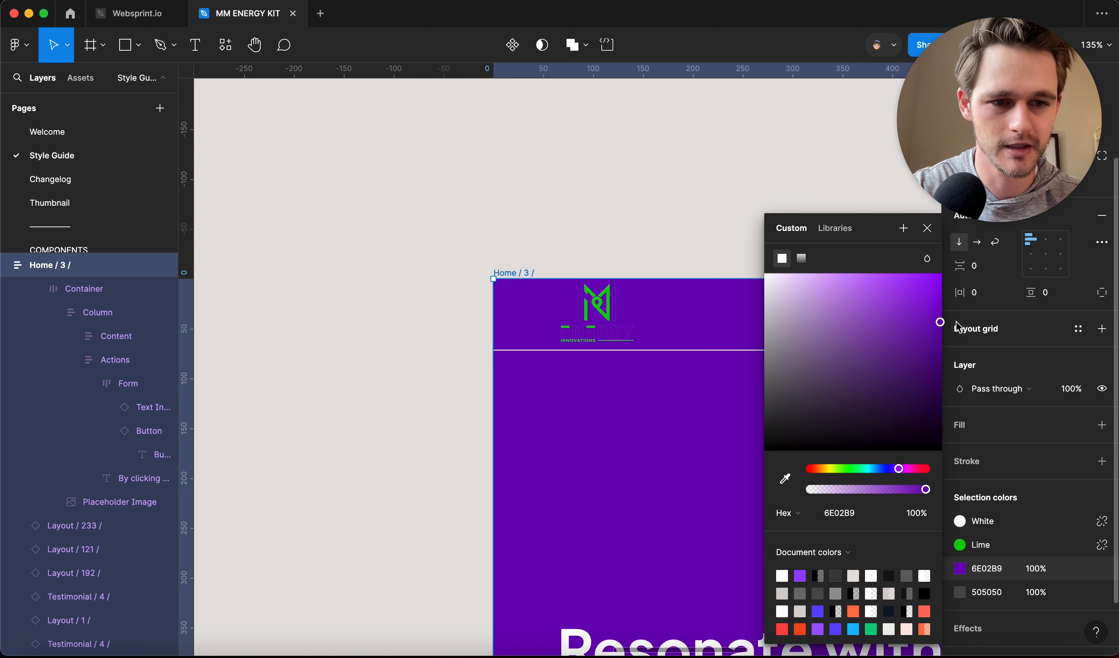
left_click(776, 522)
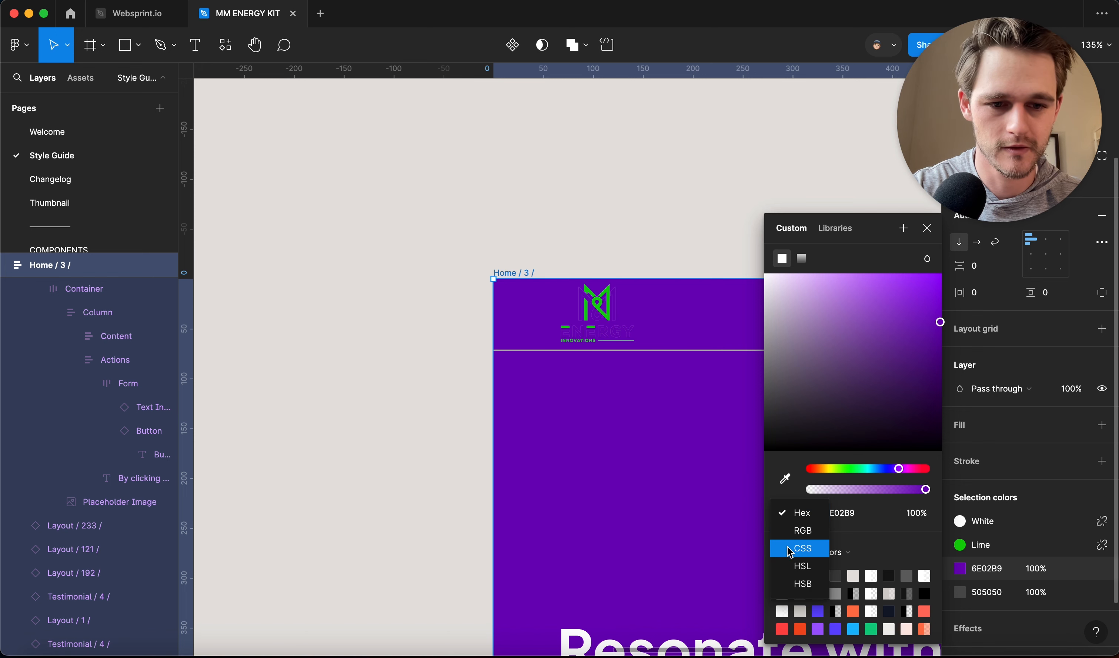
left_click(795, 565)
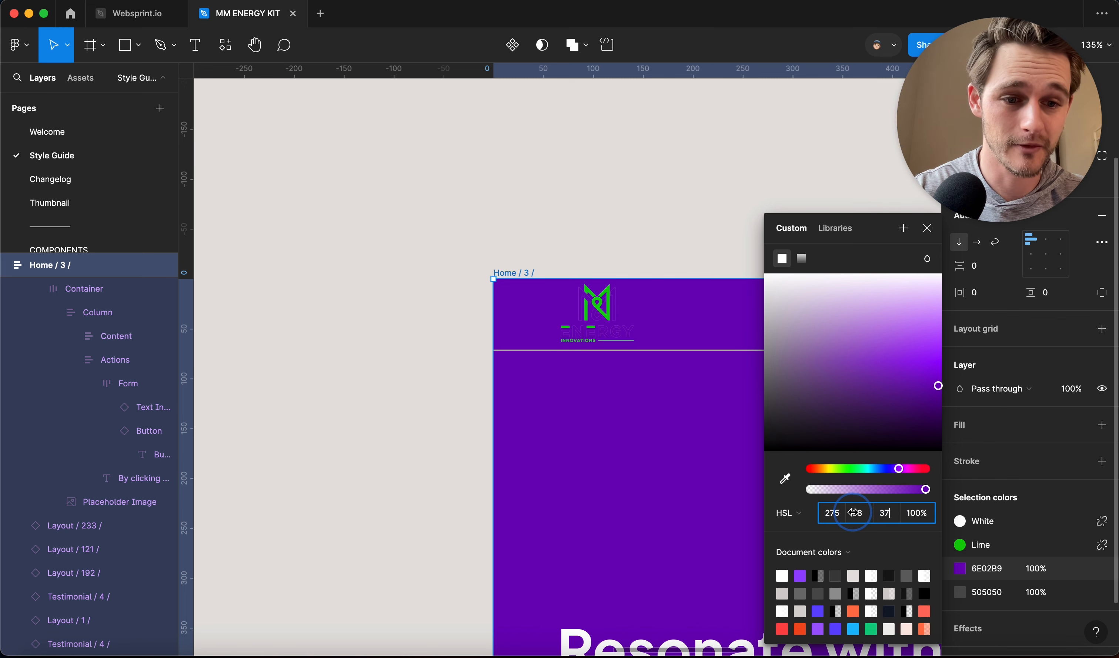
left_click_drag(883, 515, 867, 515)
key("Escape")
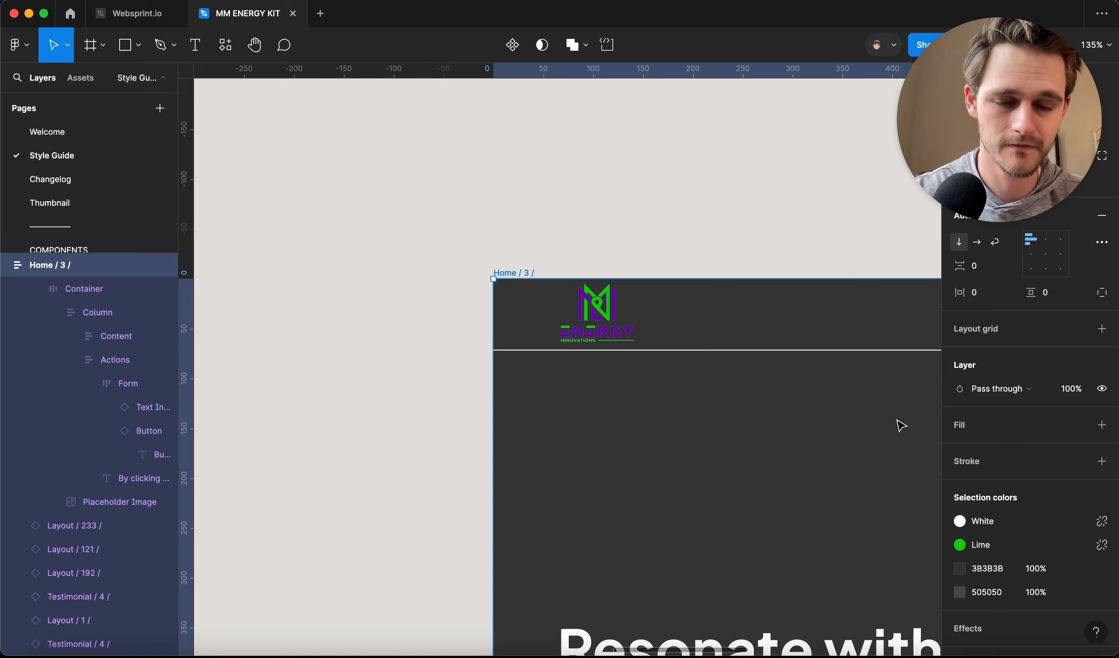
left_click(728, 260)
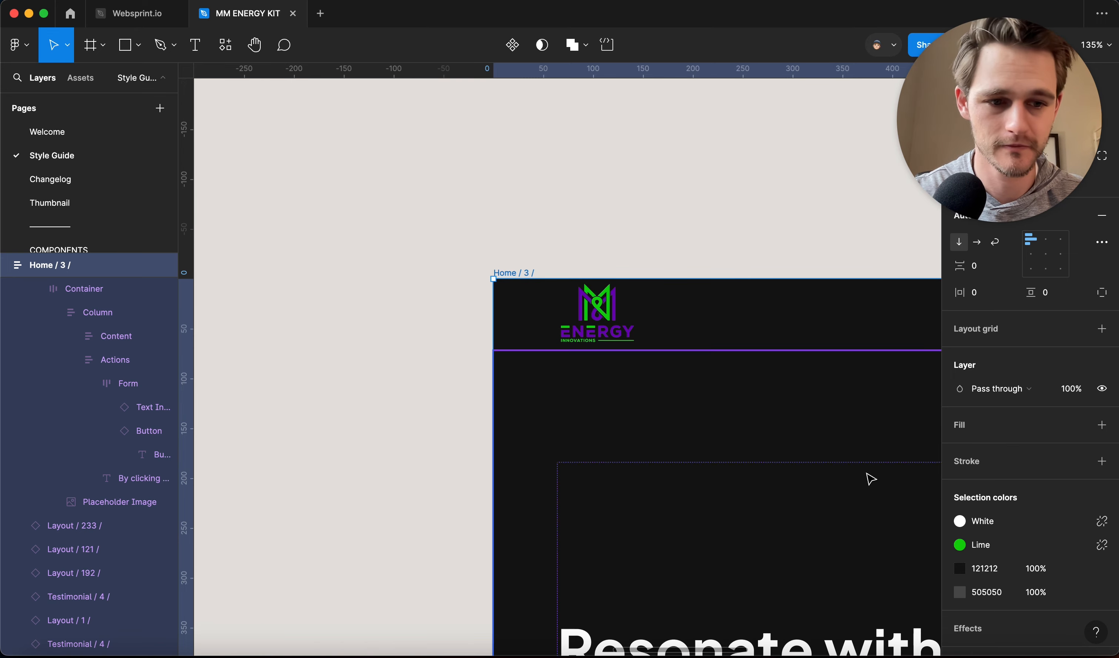
Set the Home / 3 background color to 10001B by sampling the logo's purple and darkening it to HSL 276, 100, 5.
left_click(960, 569)
left_click(785, 479)
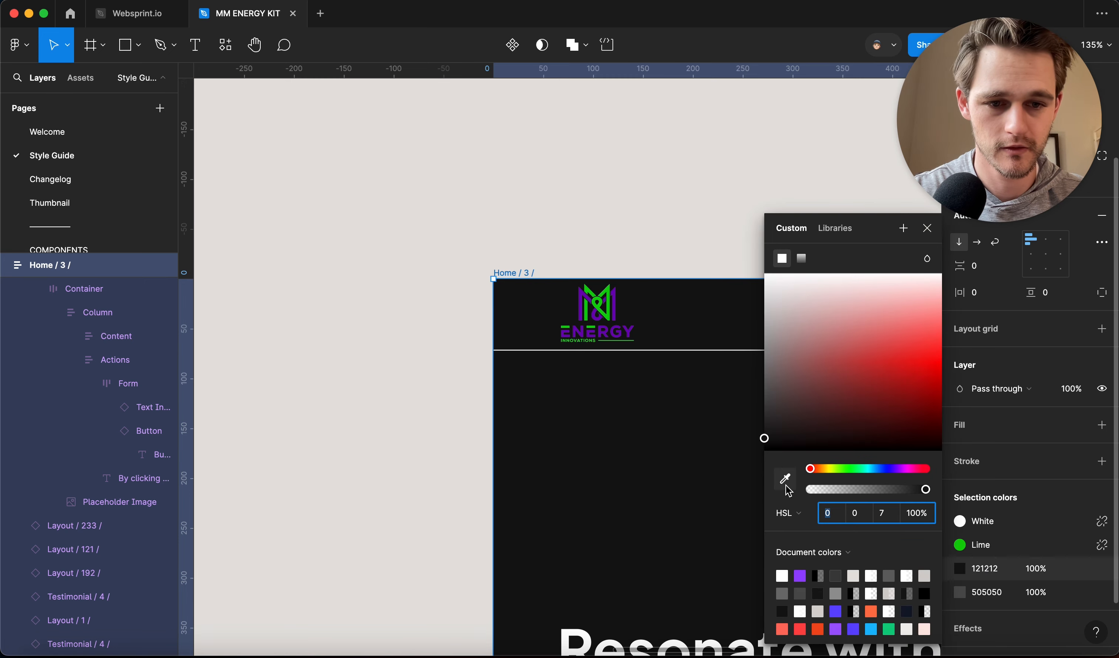
left_click(588, 293)
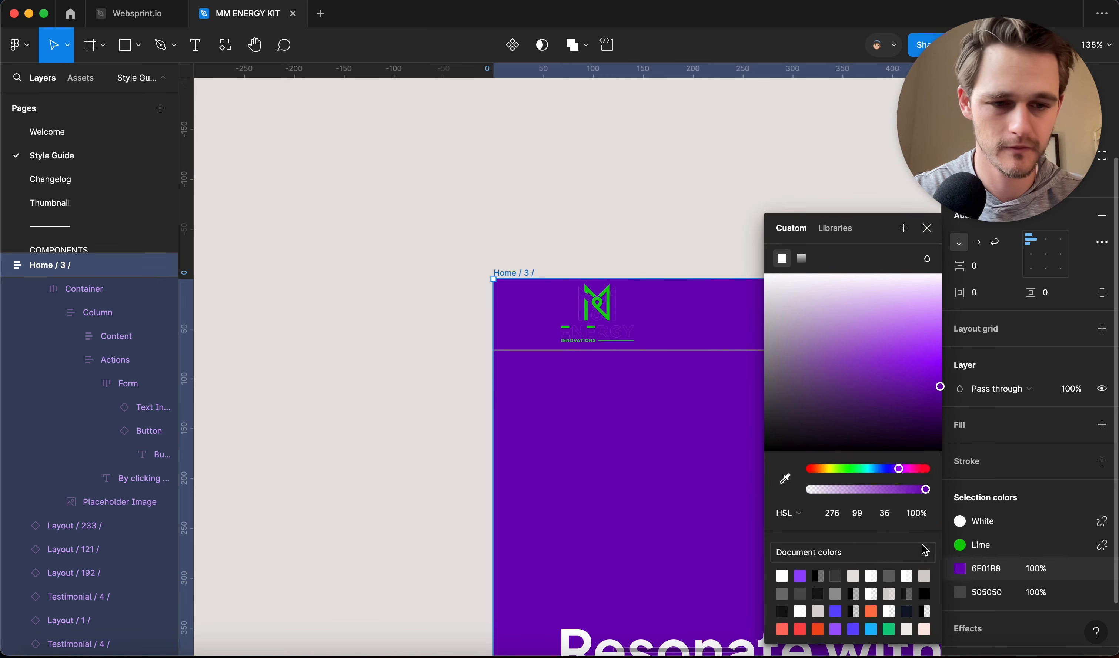
left_click_drag(952, 398, 963, 450)
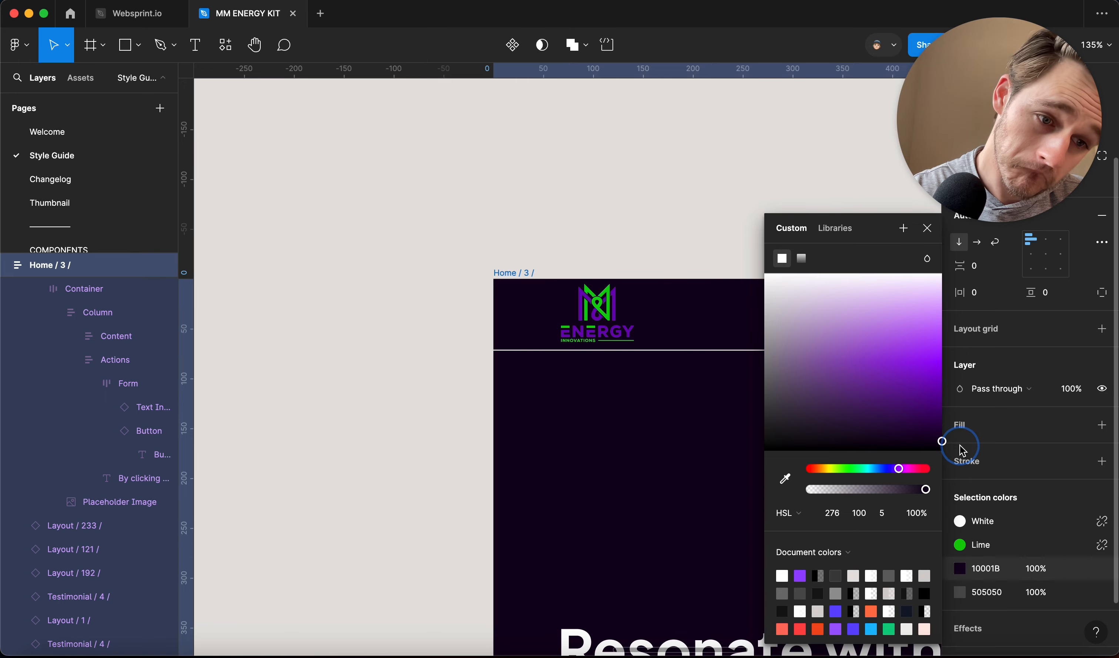
left_click(631, 220)
Examine how the dark purple background looks with the navbar, hero, benefits and How it works sections of Home / 3.
scroll(631, 223, "right", 5)
scroll(632, 223, "down", 3)
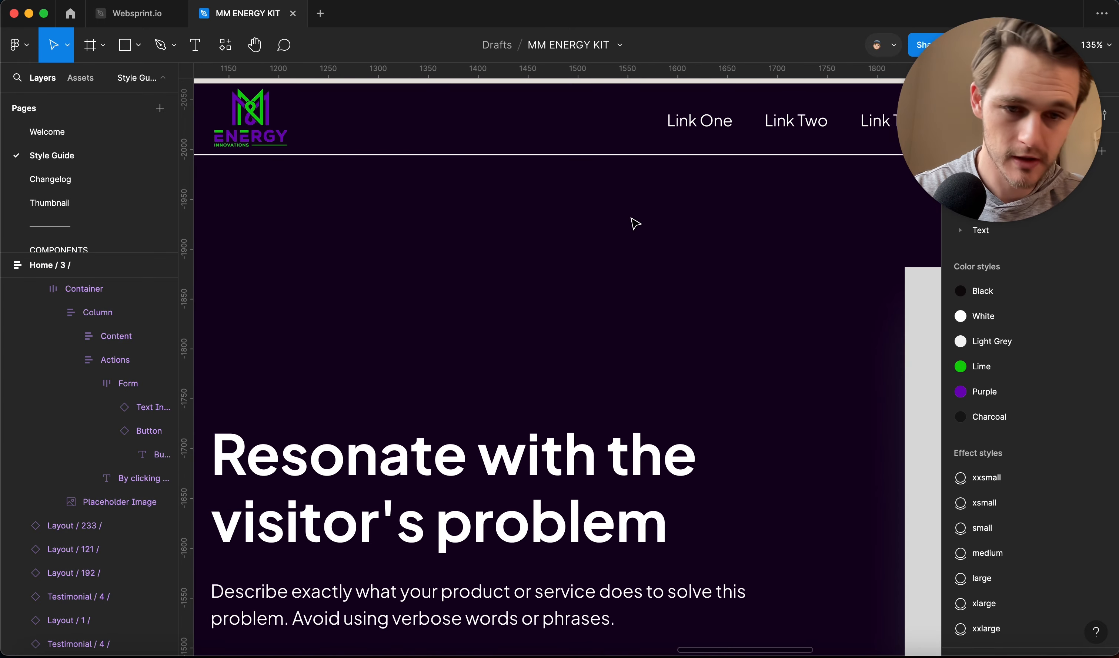
scroll(634, 226, "down", 5)
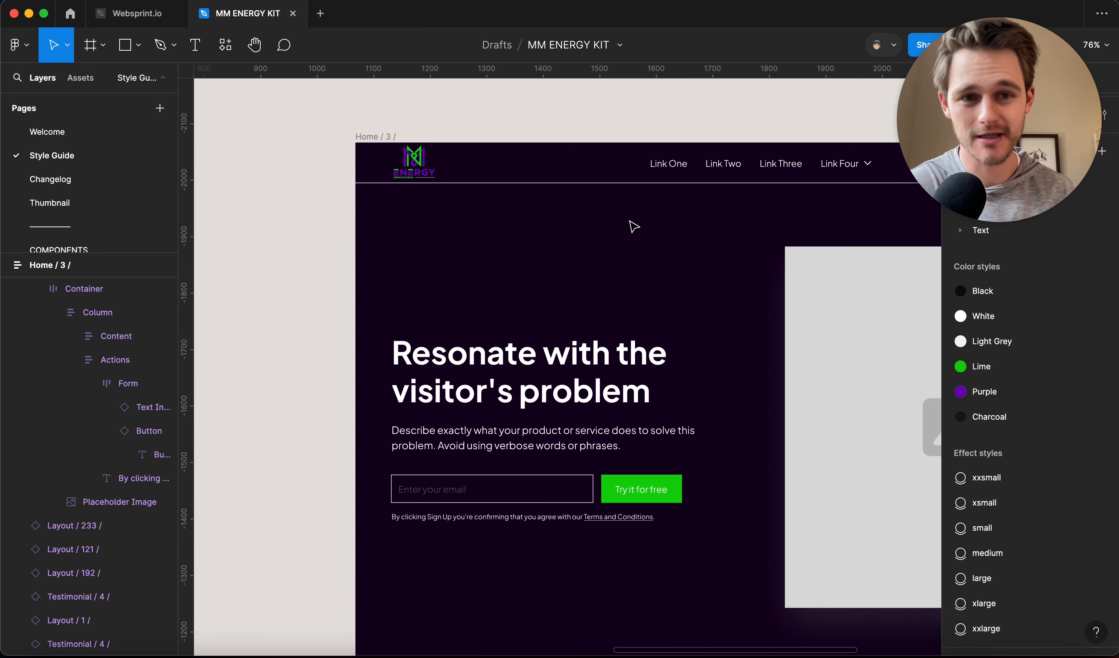
scroll(634, 227, "right", 5)
scroll(632, 229, "down", 5)
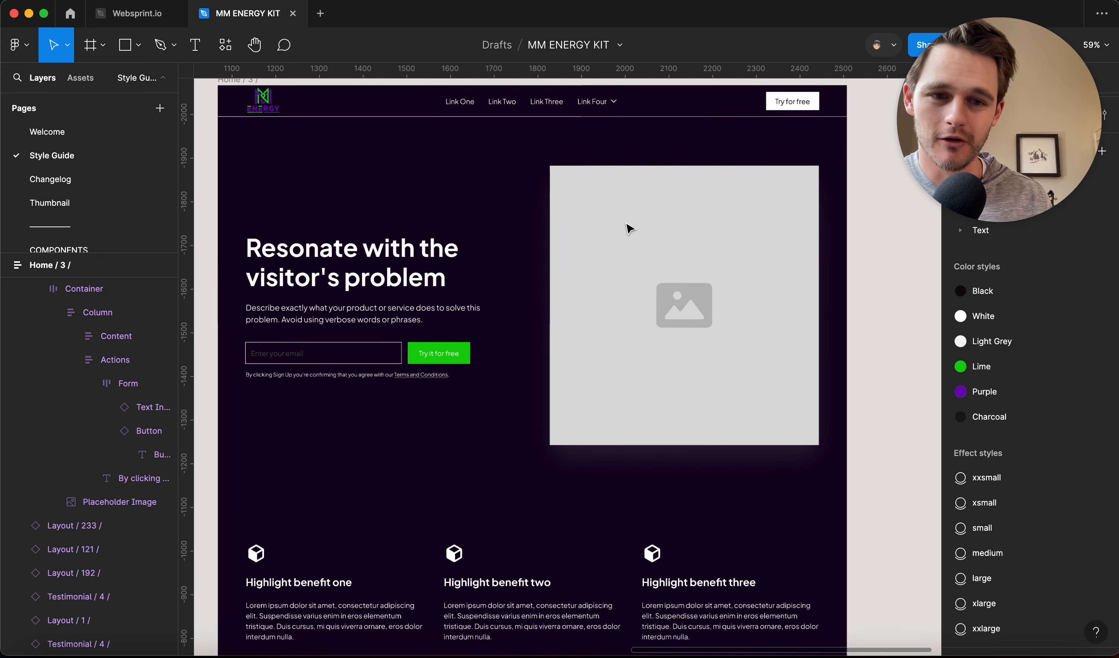
scroll(630, 228, "left", 3)
scroll(630, 228, "down", 2)
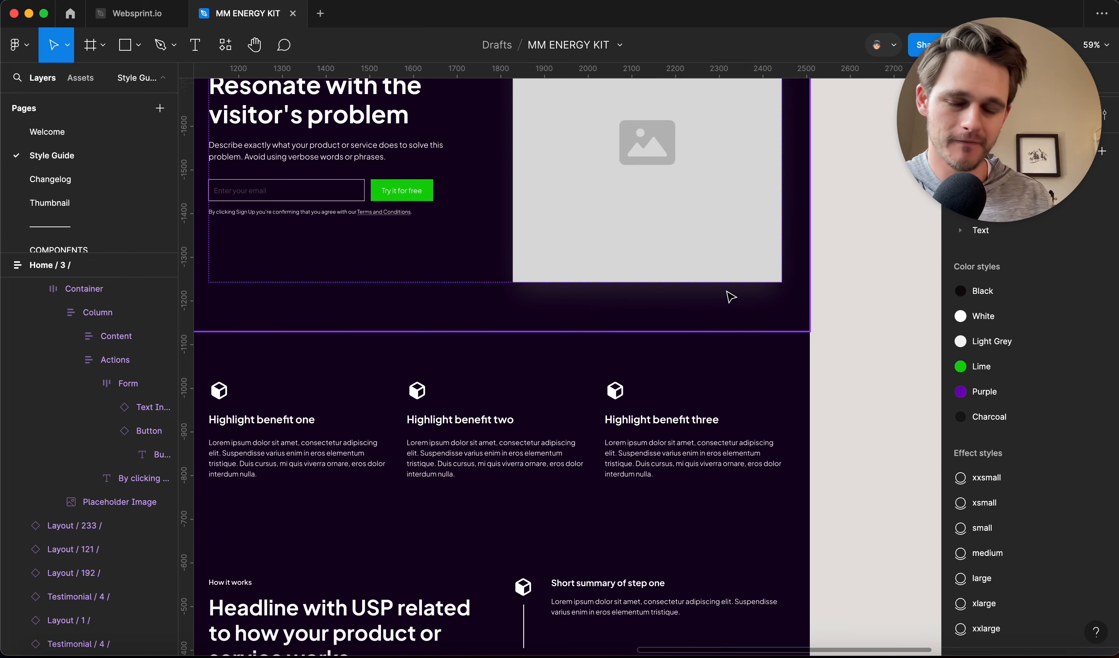
scroll(729, 295, "down", 5)
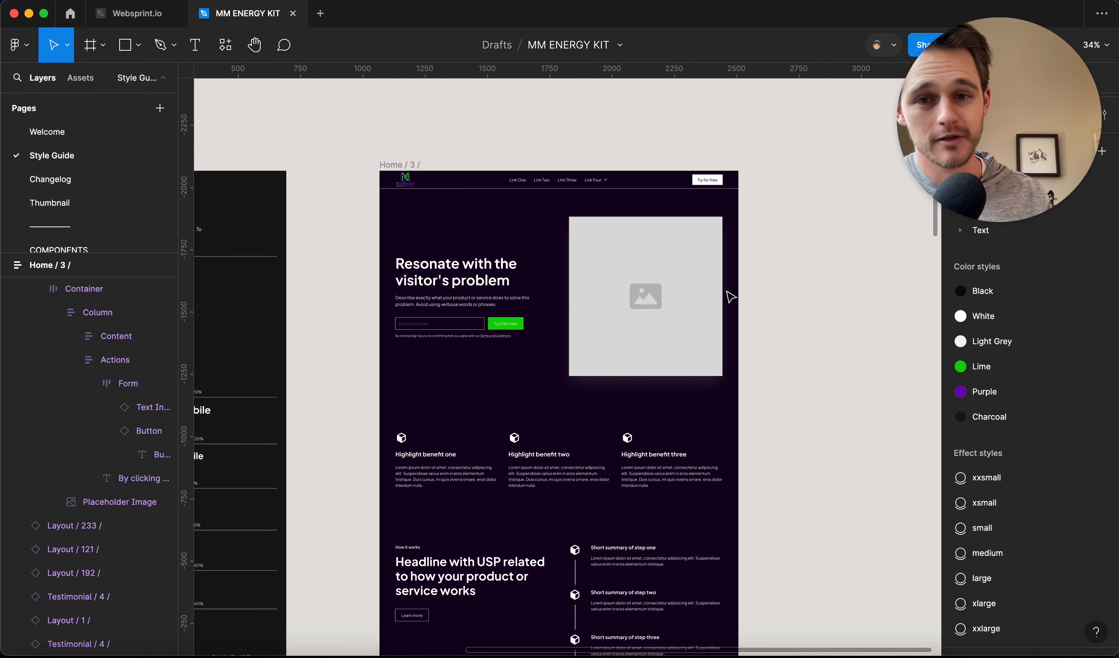
scroll(579, 253, "up", 5)
scroll(583, 256, "down", 1)
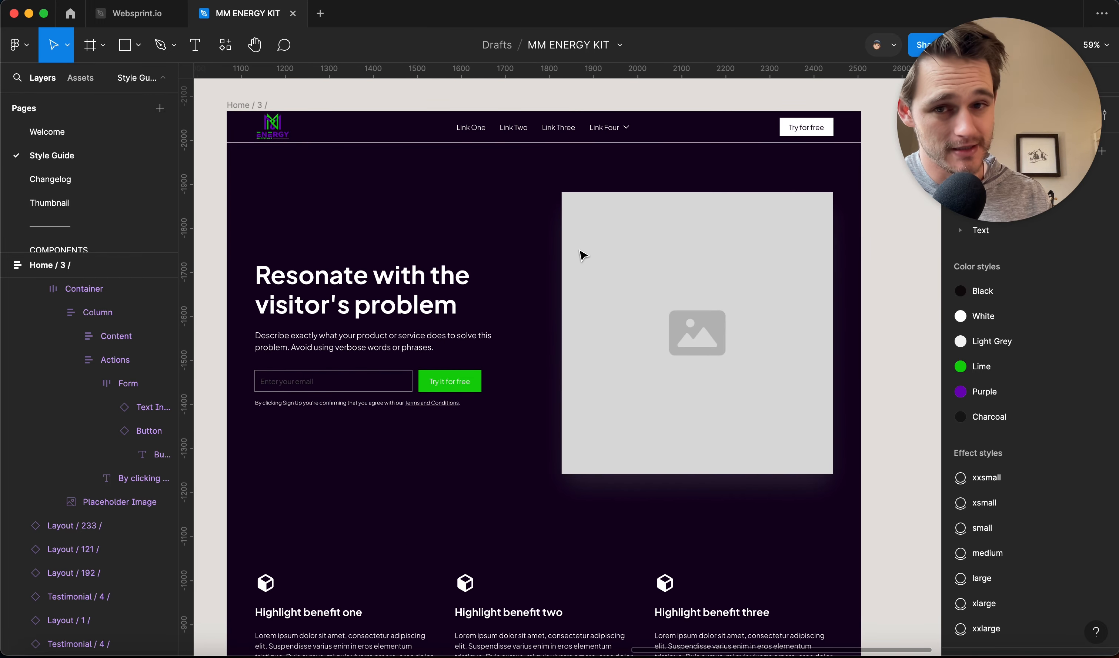
Try shifting the hue of the Home / 3 dark purple background to 288 and 296, and undo these changes.
scroll(583, 256, "right", 3)
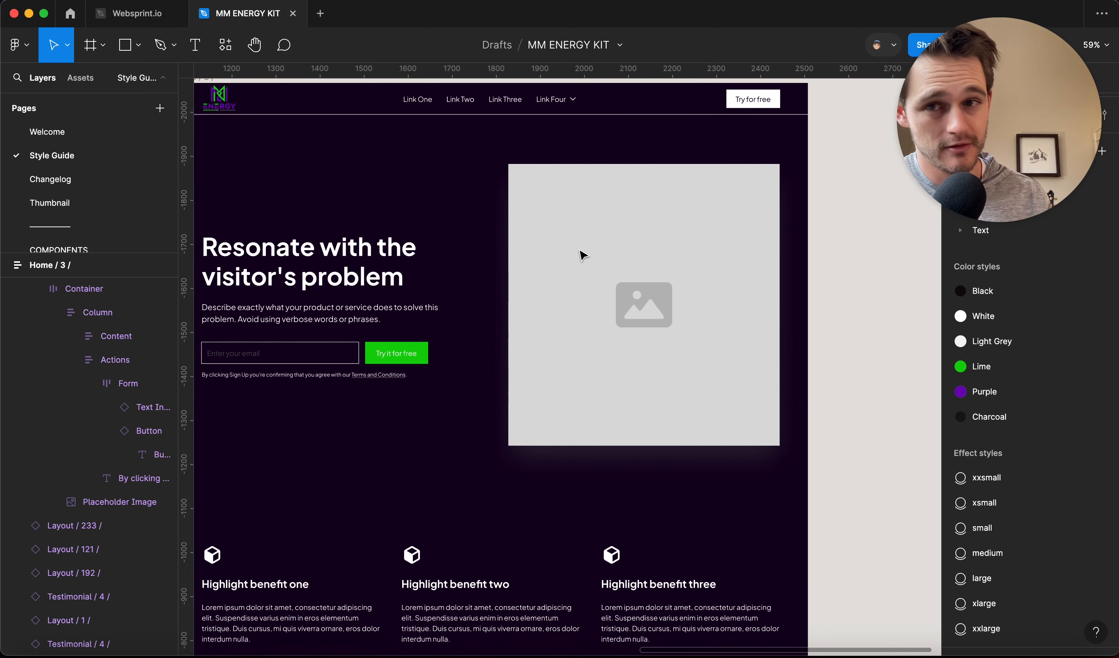
scroll(583, 256, "left", 5)
left_click(288, 123)
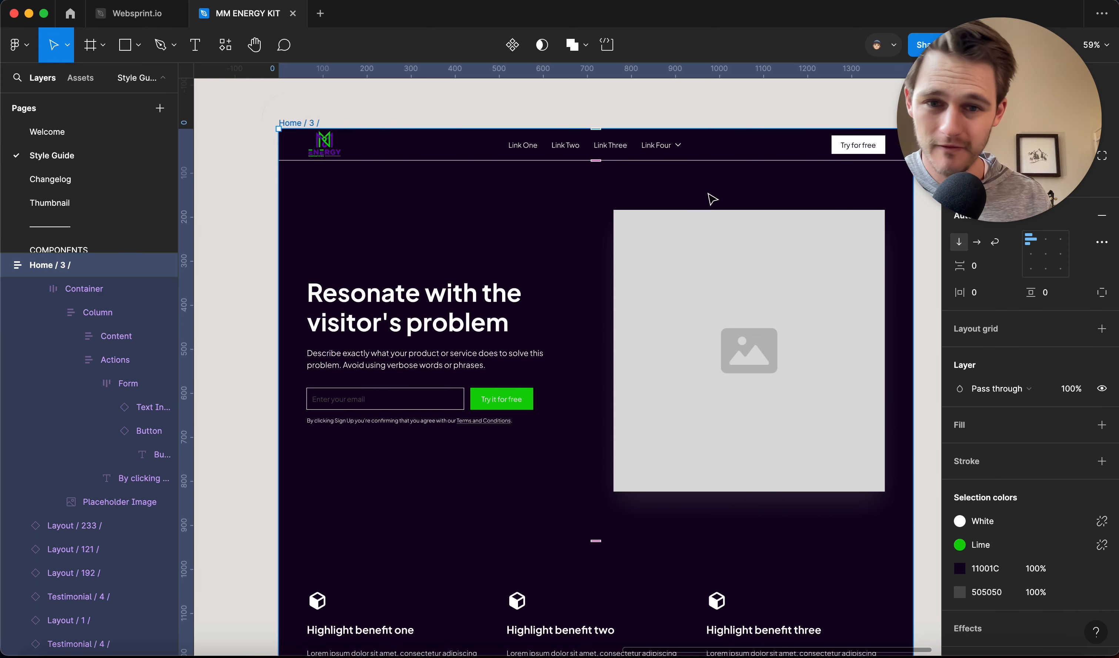
left_click(960, 569)
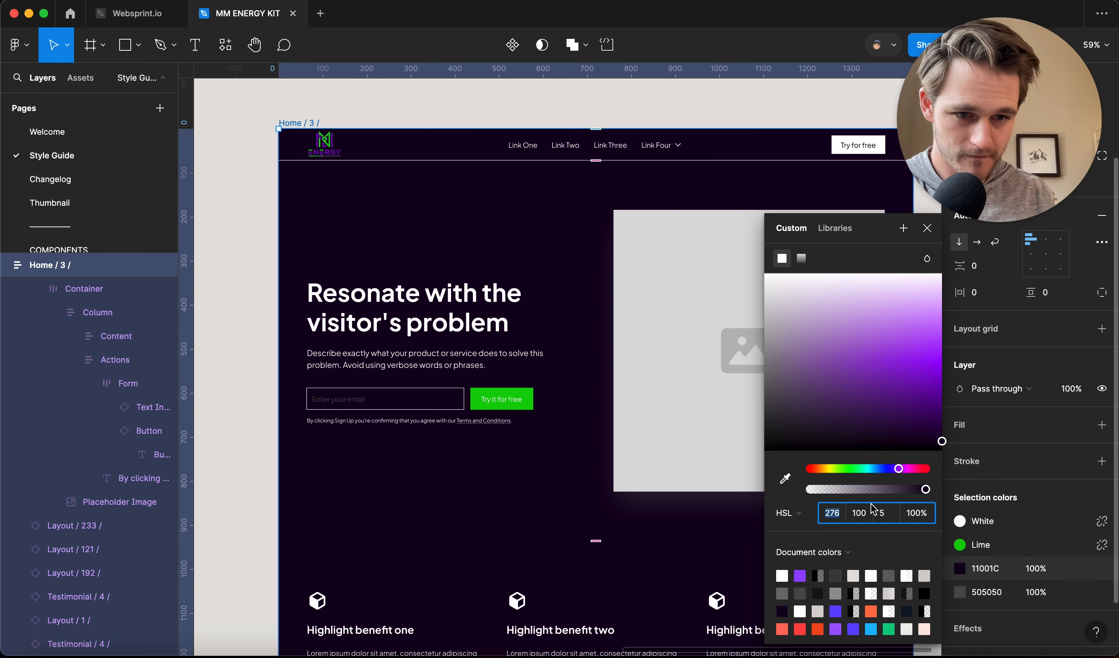
type("288")
key("Return")
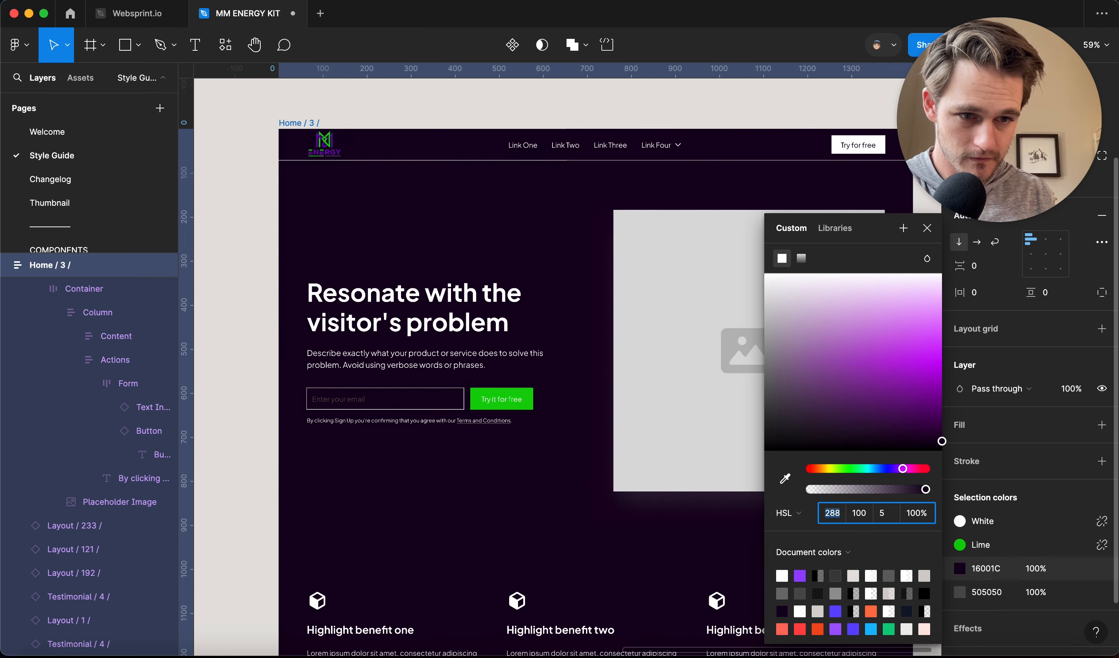
type("299")
key("Return")
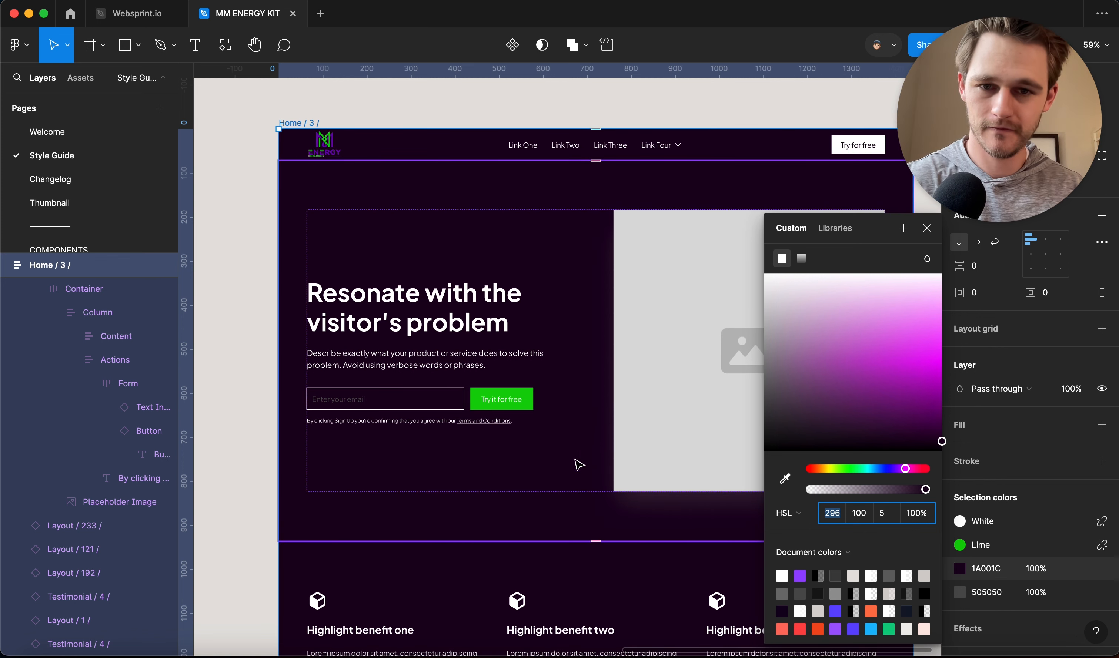
key("Escape")
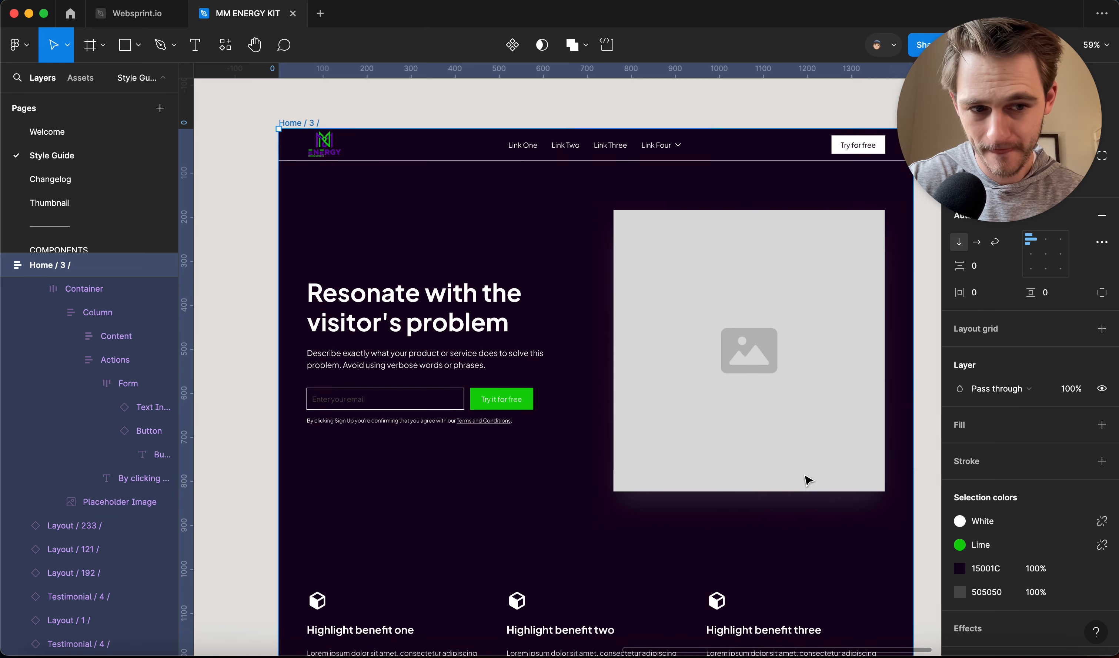
key("super+z")
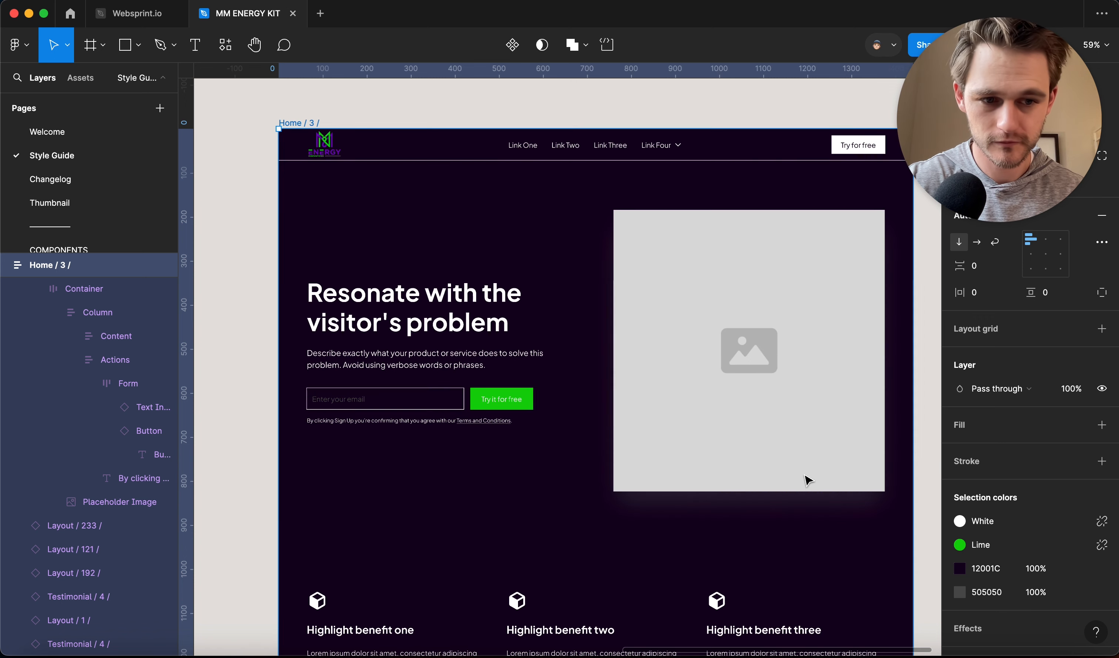
key("super+z")
Copy the Home / 3 background's hex code and paste it as a text note, 11001C, above the frame.
left_click(959, 568)
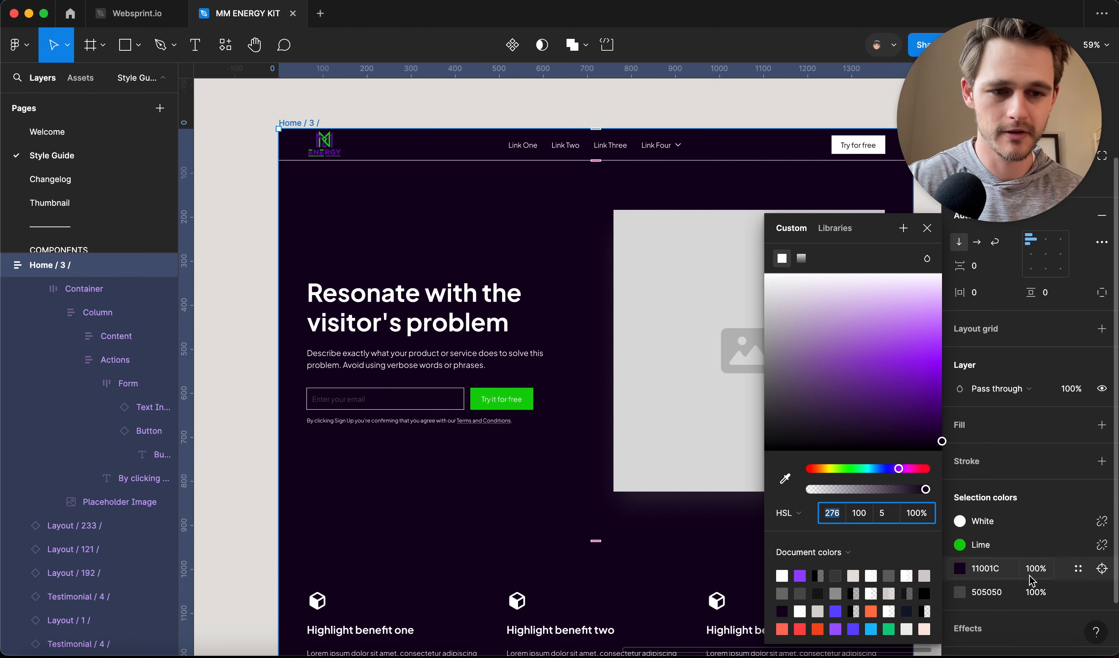
left_click(985, 569)
key("ctrl+c")
left_click(251, 348)
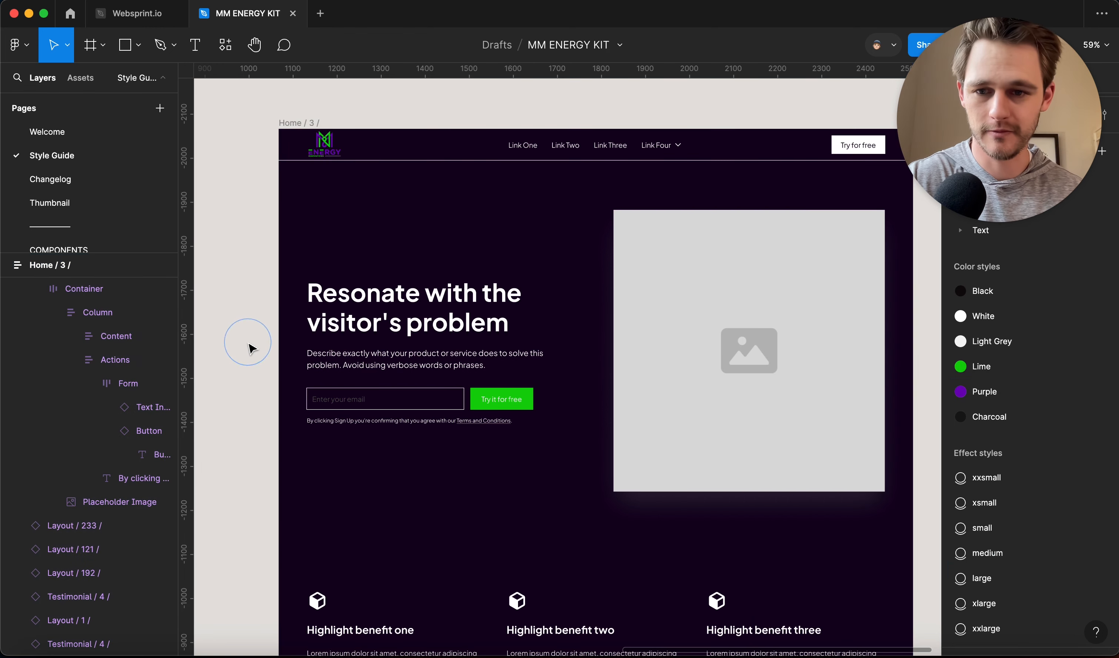
scroll(253, 316, "up", 5)
key("t")
left_click(310, 234)
key("ctrl+v")
key("Escape")
left_click(466, 264)
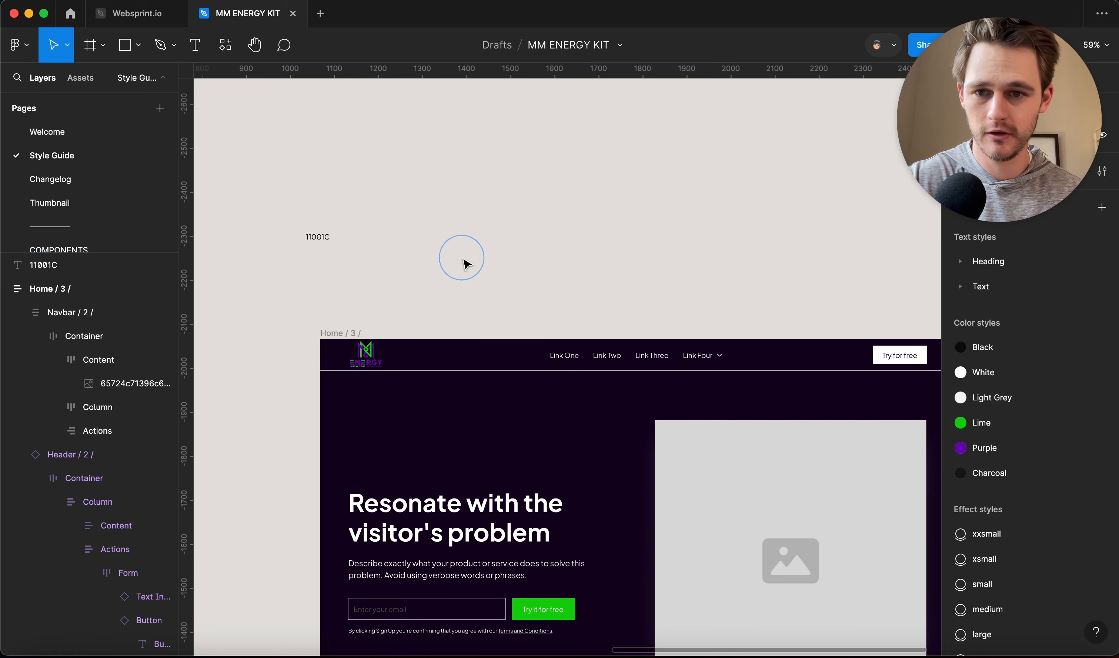
Set the hue of the Home / 3 dark purple background color to 270.
scroll(492, 319, "down", 4)
scroll(493, 320, "left", 2)
left_click(285, 159)
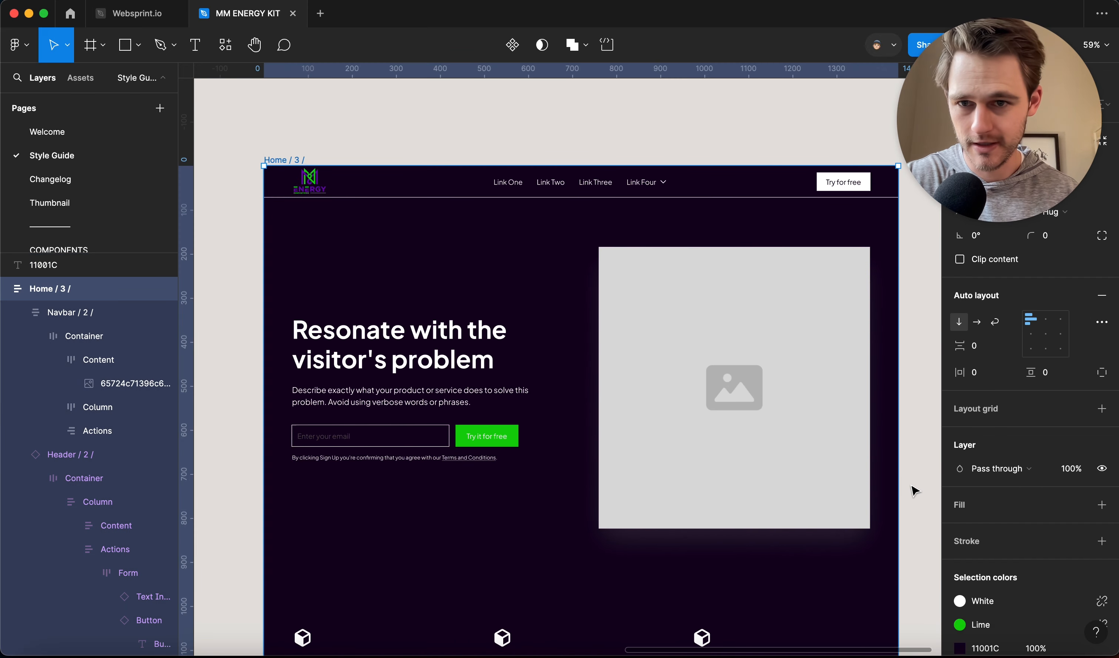
scroll(960, 601, "down", 2)
left_click(959, 594)
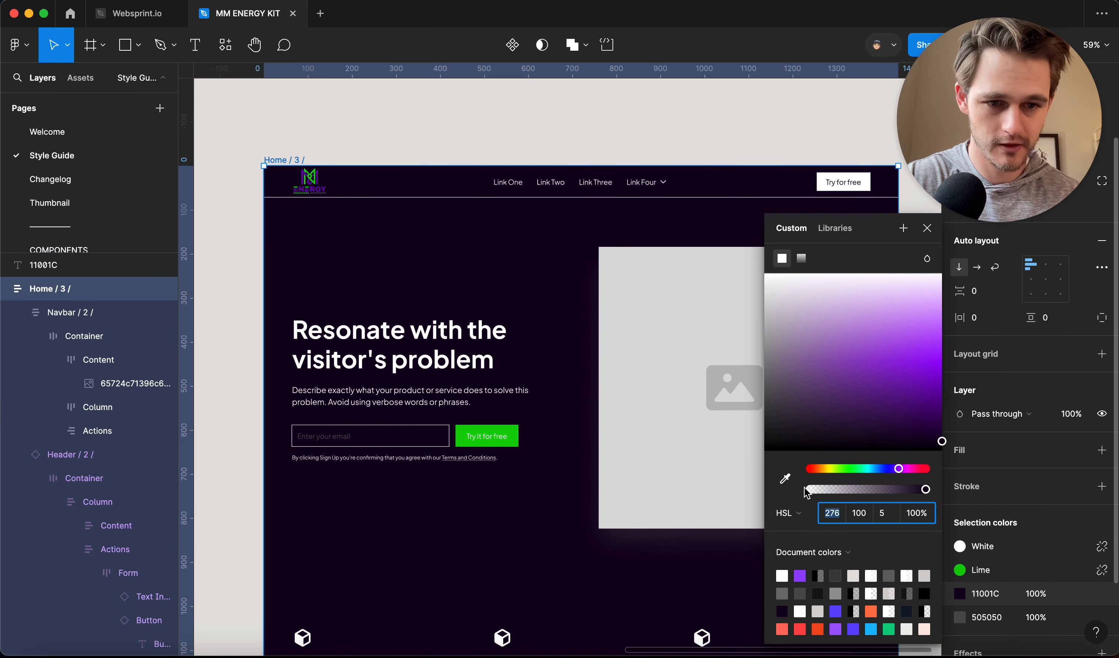
left_click_drag(837, 516, 837, 517)
key("Escape")
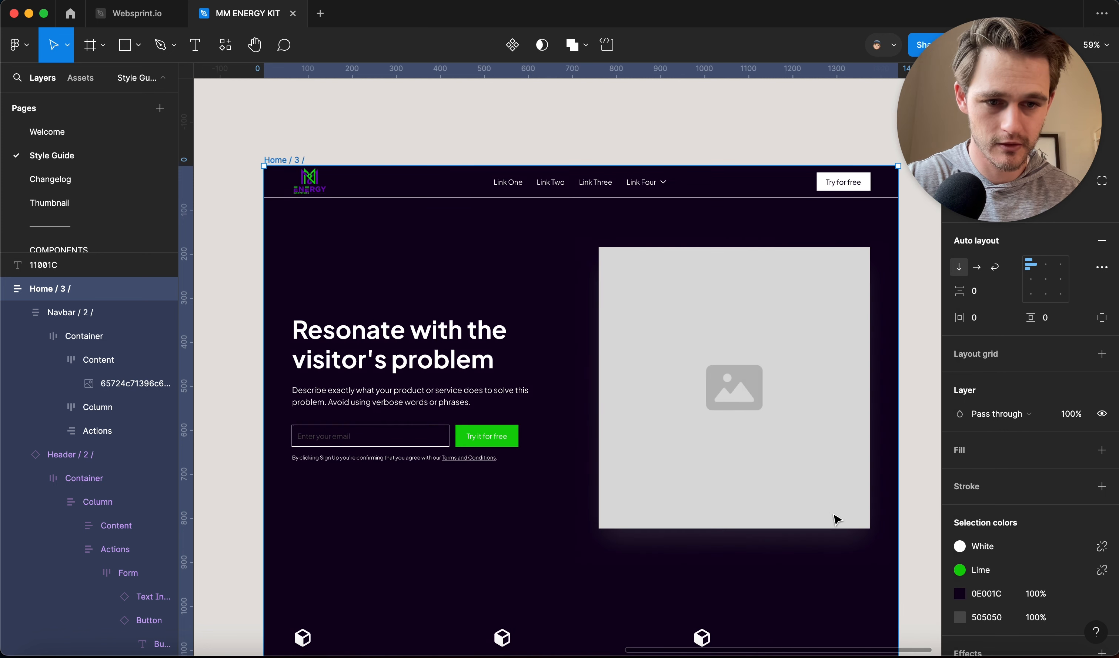
Try lightness values of 4, 5 and 3 for the Home / 3 background color, and undo the last one.
left_click(960, 593)
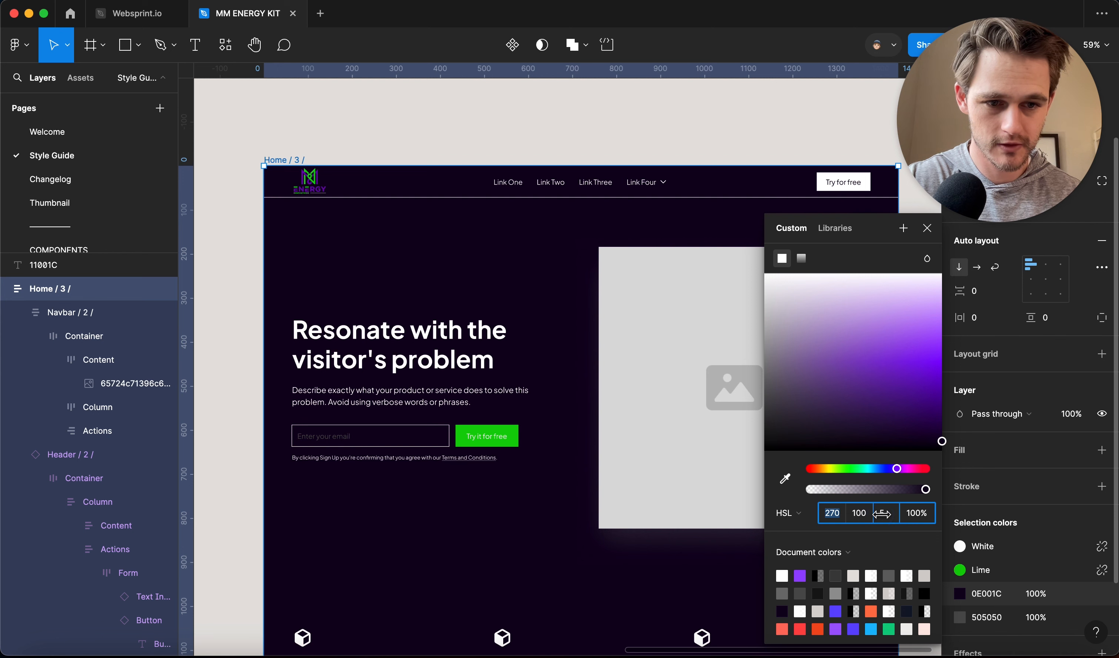
mouse_move(881, 514)
left_mouse_down()
mouse_move(867, 513)
mouse_move(877, 514)
left_mouse_up()
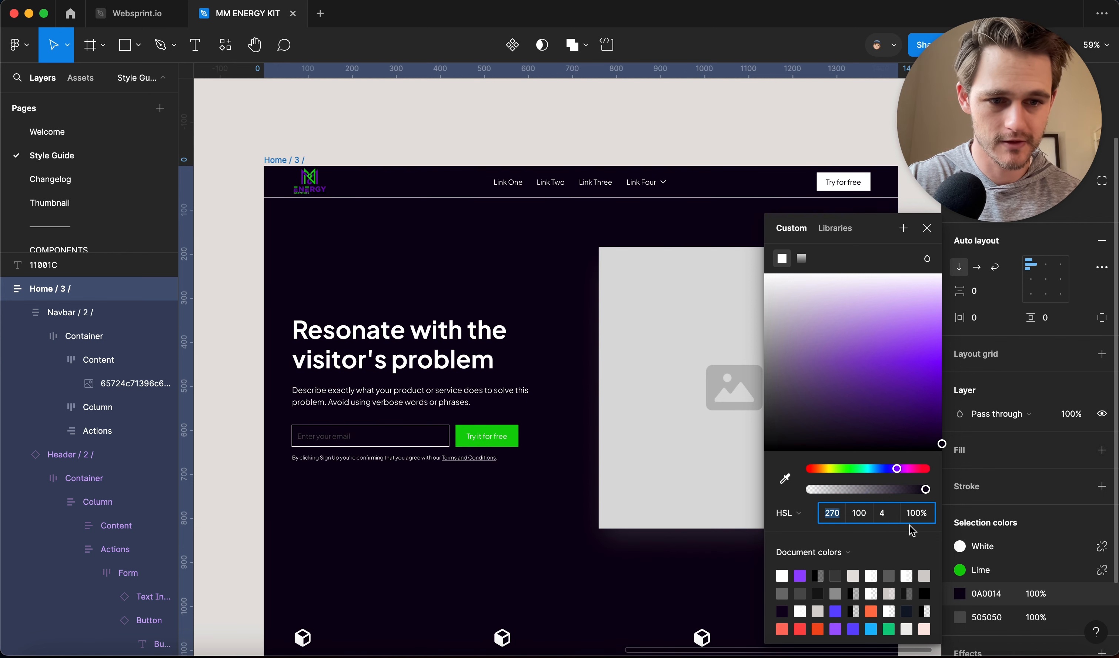
left_click(881, 513)
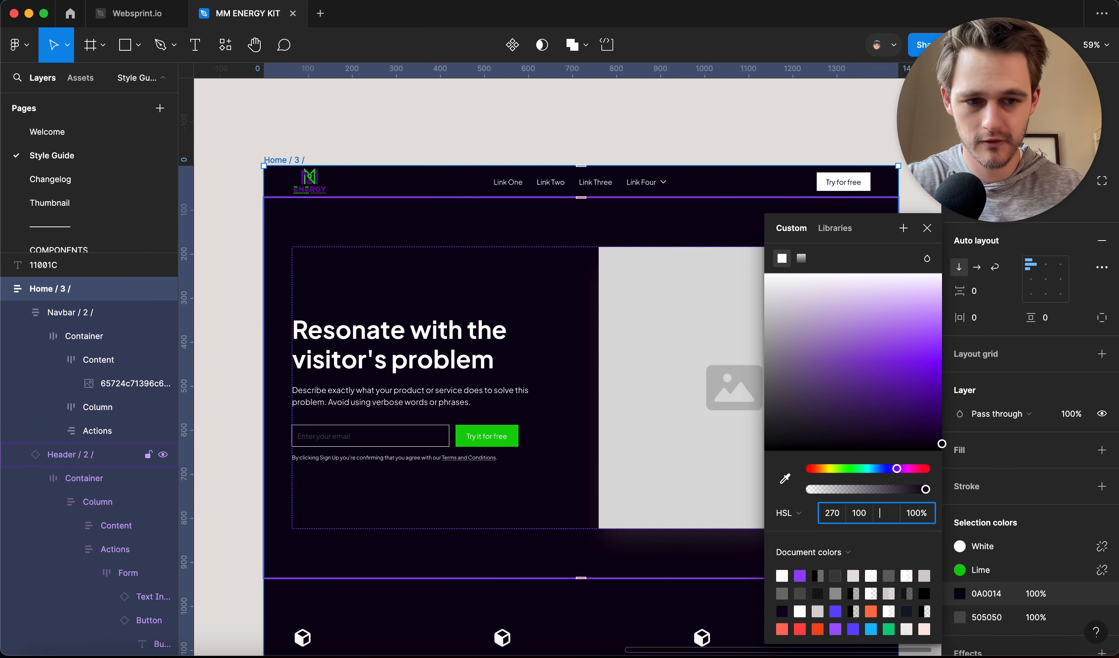
type("5")
key("Tab")
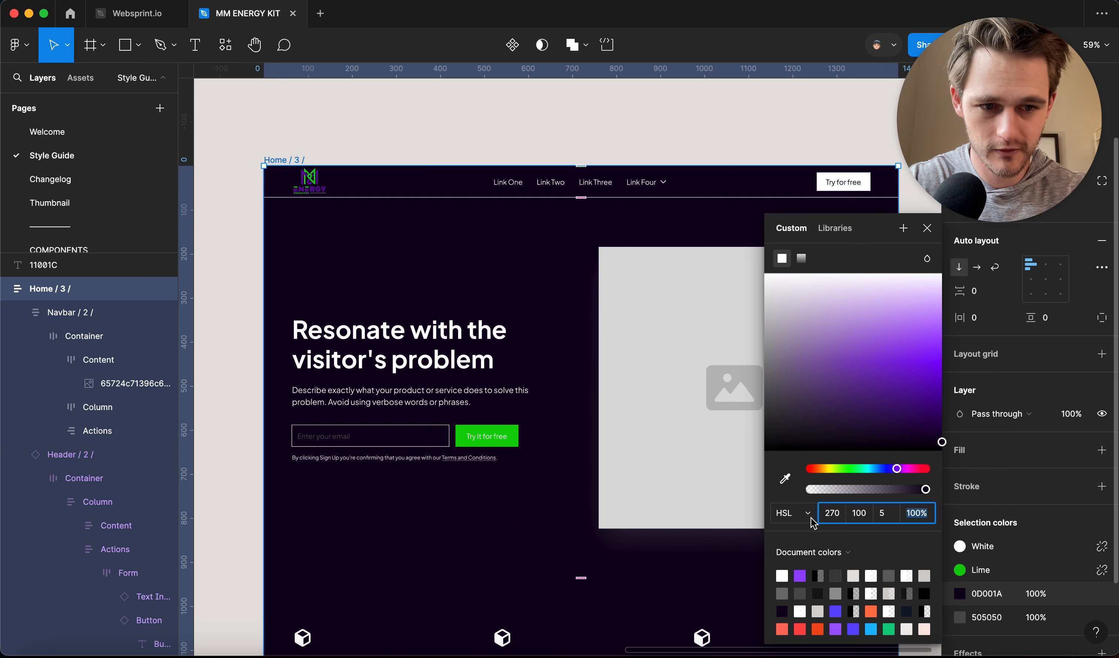
type("3")
key("Return")
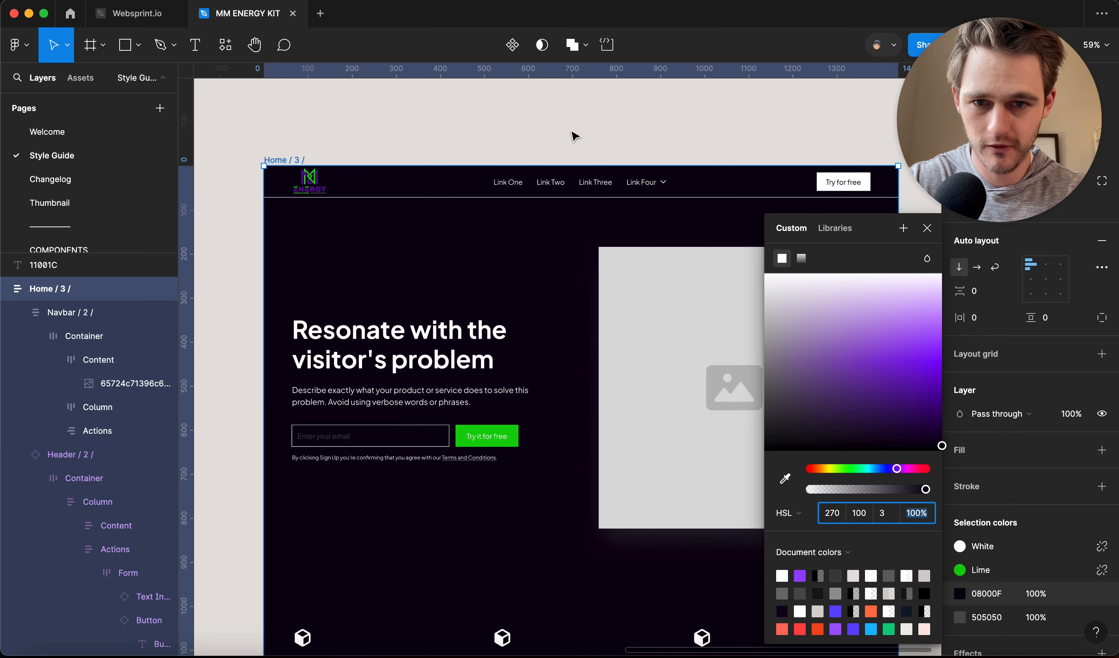
left_click(570, 131)
scroll(565, 120, "up", 5, "ctrl")
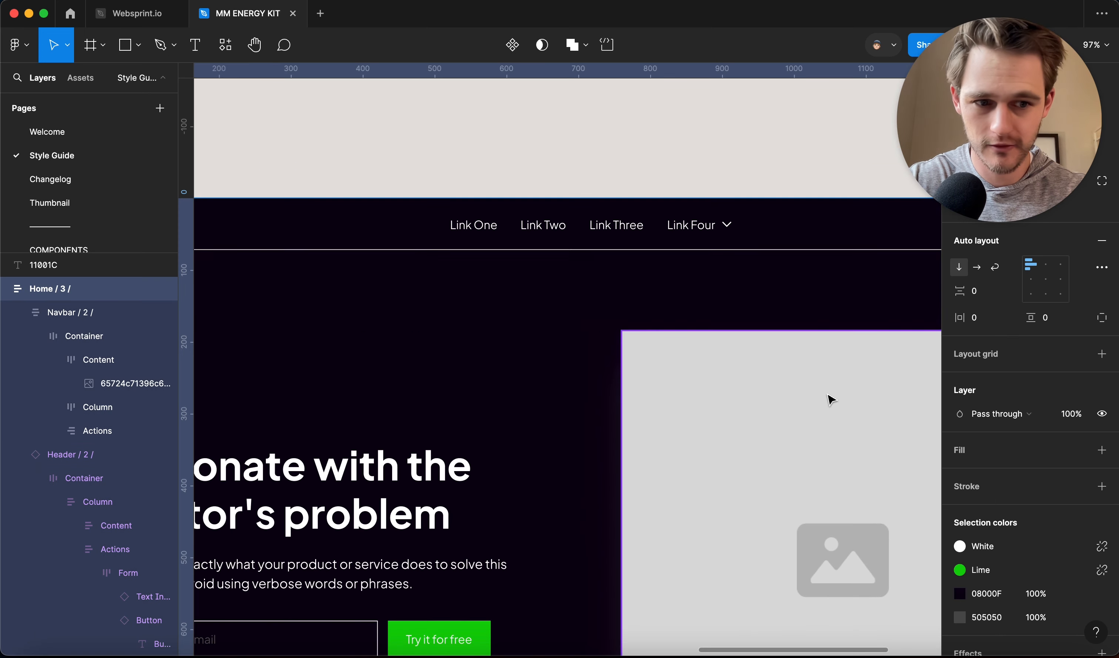
key("super+z")
scroll(644, 356, "down", 5, "ctrl")
Try lightness values of 8, 7 and 6 for the Home / 3 background, checking the hero and benefits sections.
left_click(532, 200)
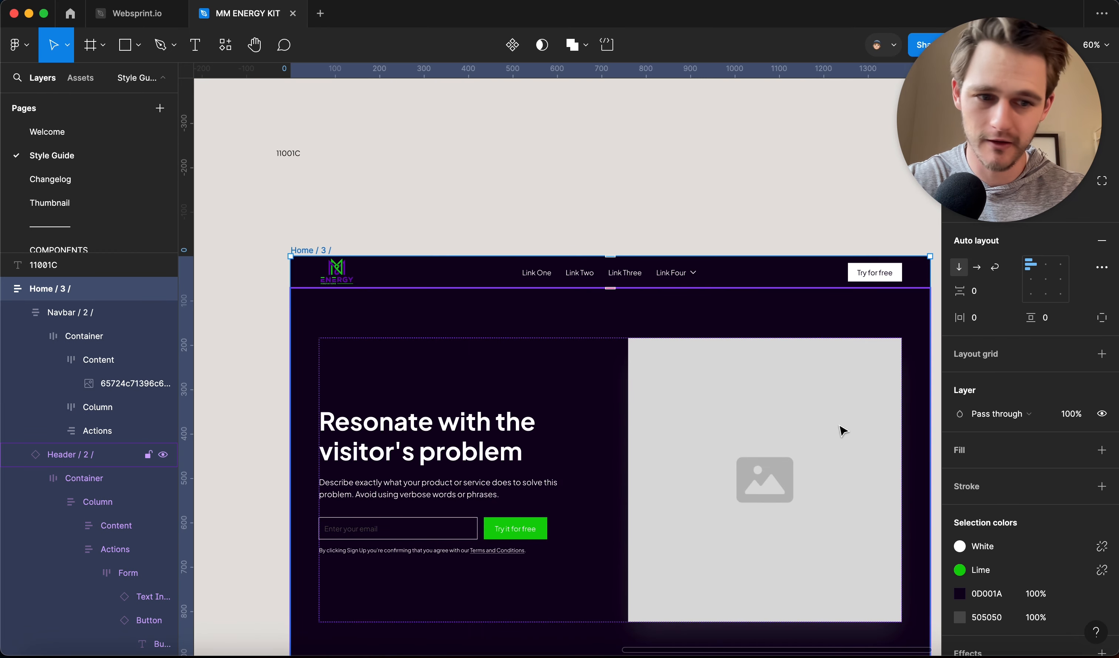
left_click(959, 595)
left_click(882, 513)
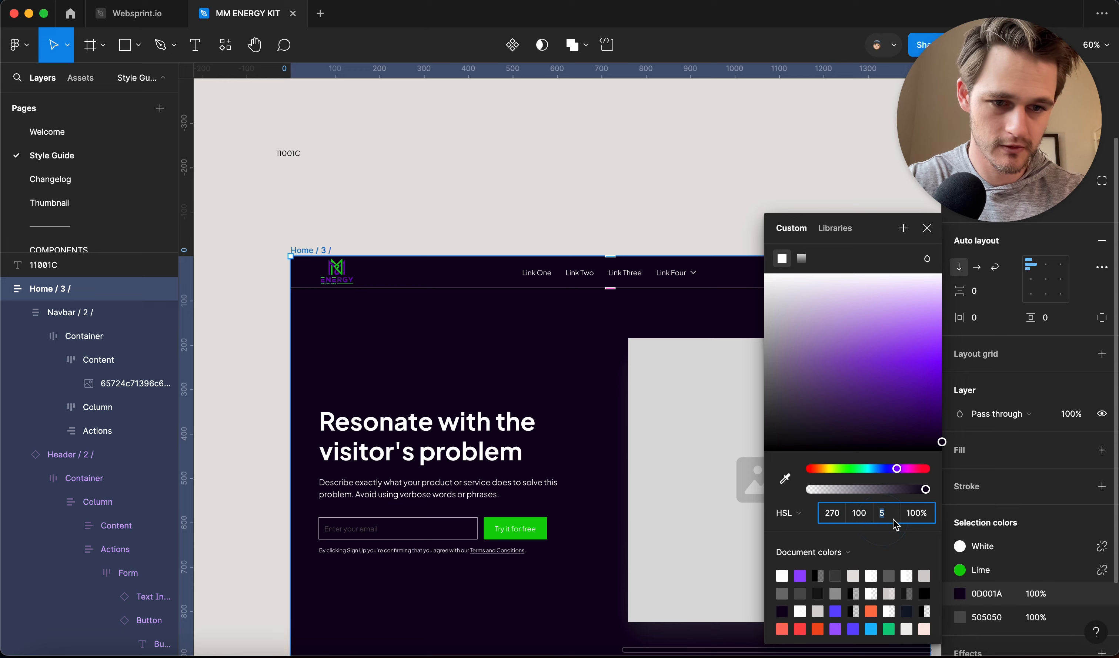
type("8")
key("Tab")
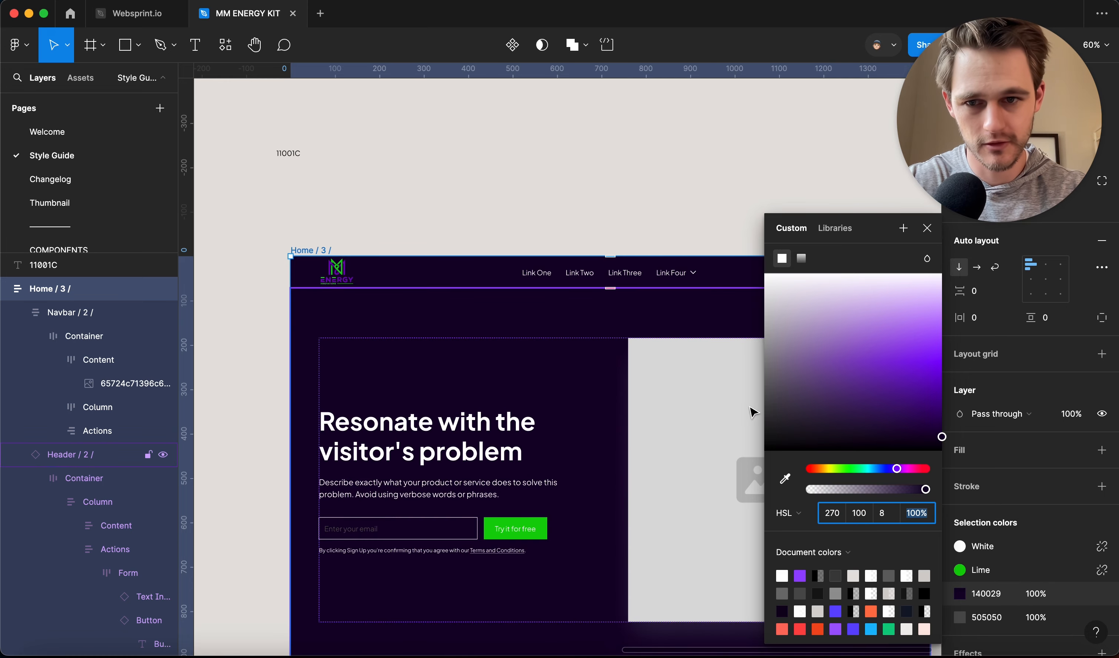
scroll(510, 206, "down", 5)
scroll(510, 206, "right", 4)
scroll(511, 206, "down", 5)
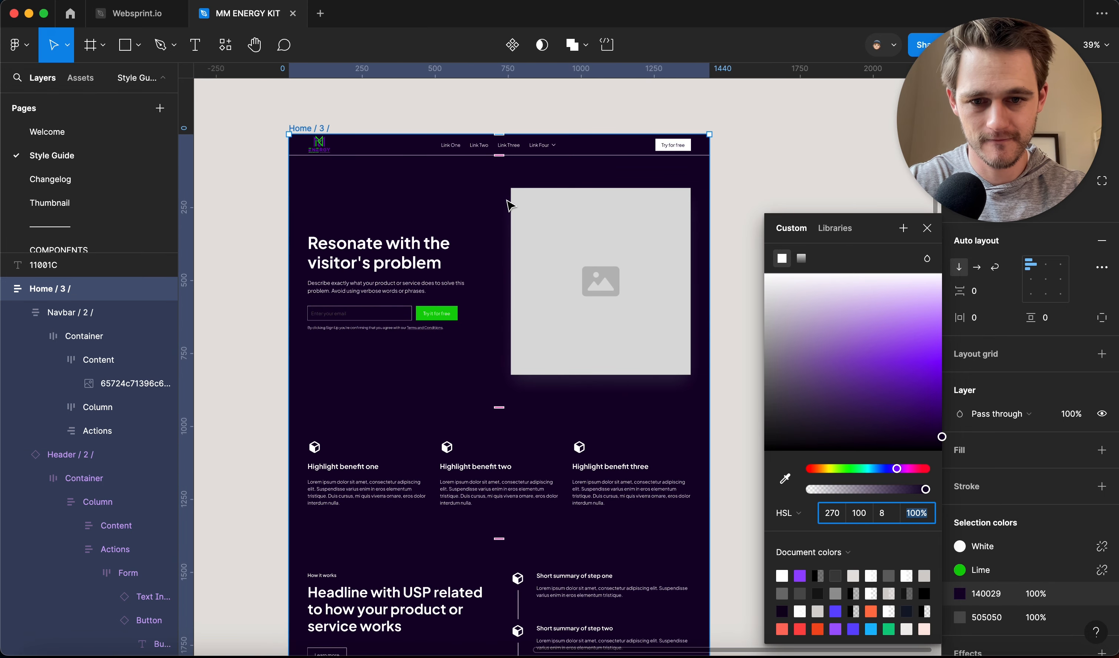
left_click(887, 514)
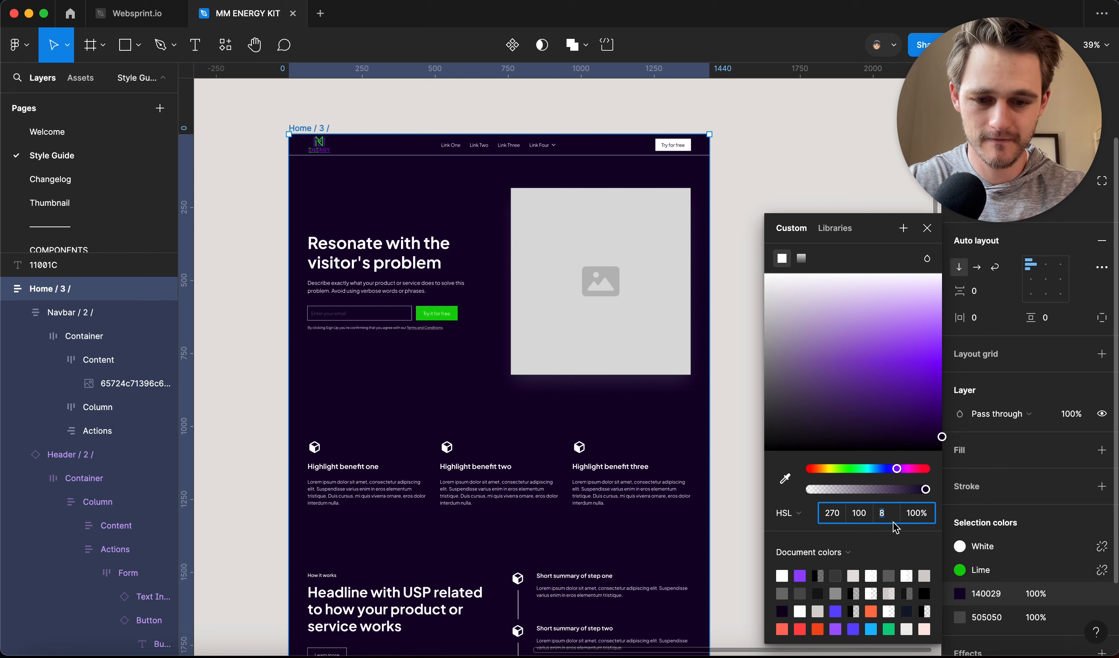
type("7")
key("Tab")
left_click(885, 511)
type("6")
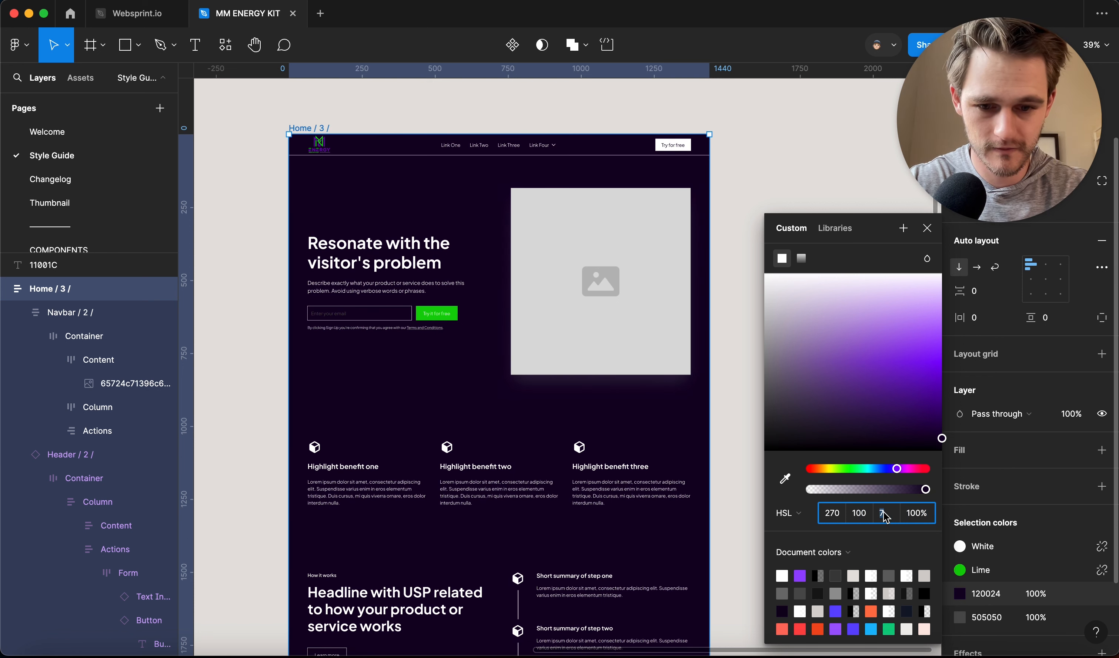
key("Tab")
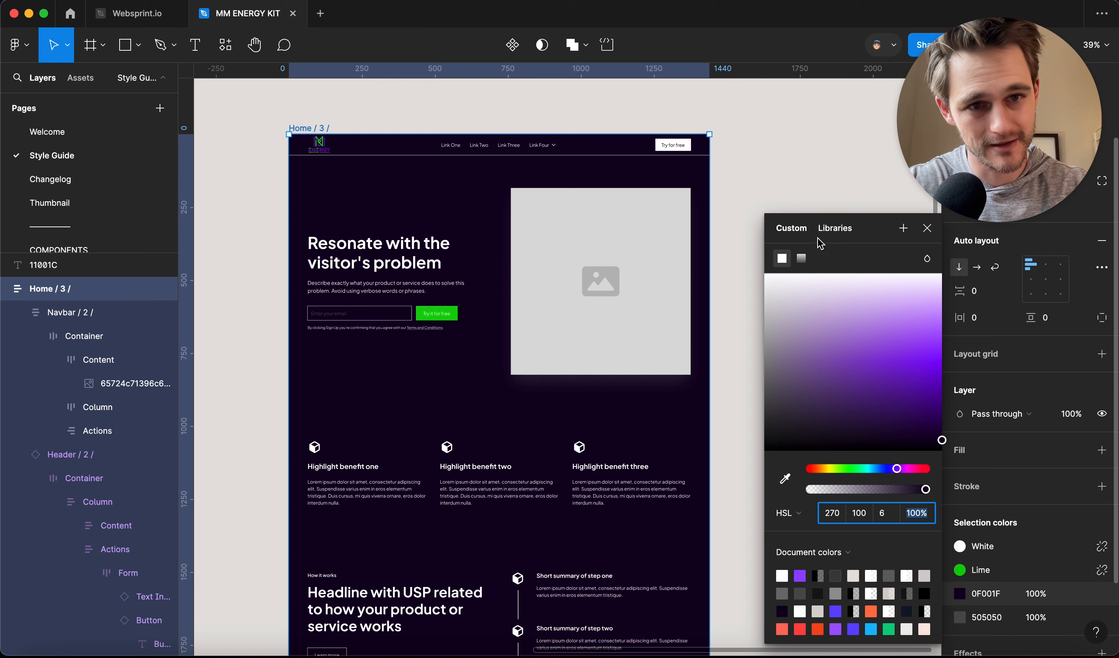
Compare lightness 5 and 6 for the Home / 3 background and set it to HSL 270, 100, 5.
type("5")
key("Tab")
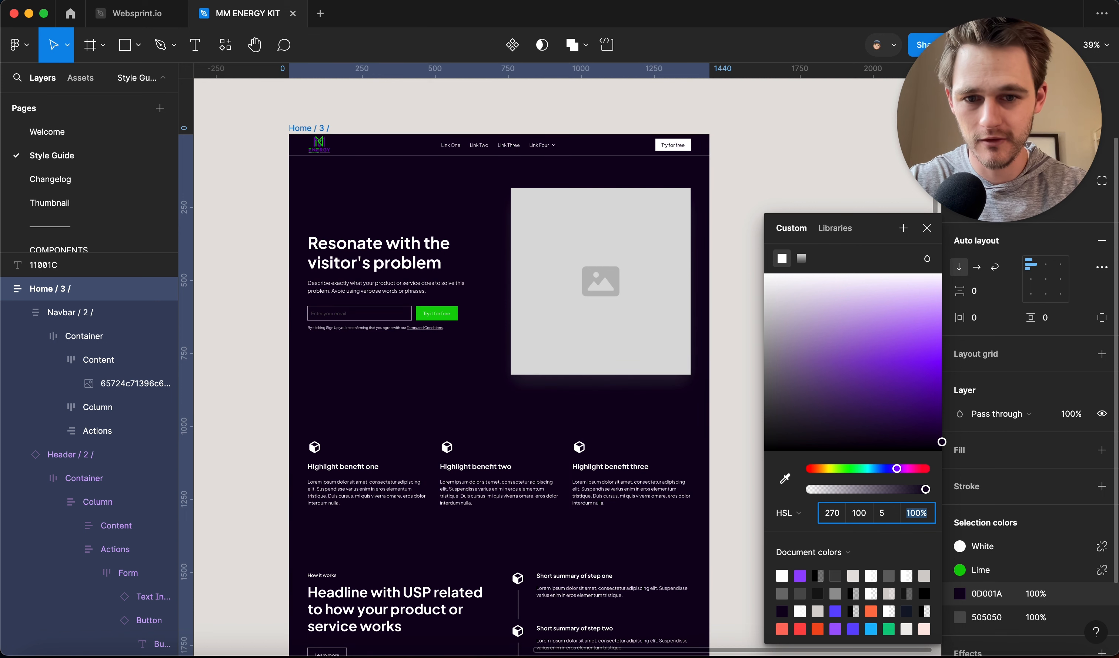
left_click(885, 516)
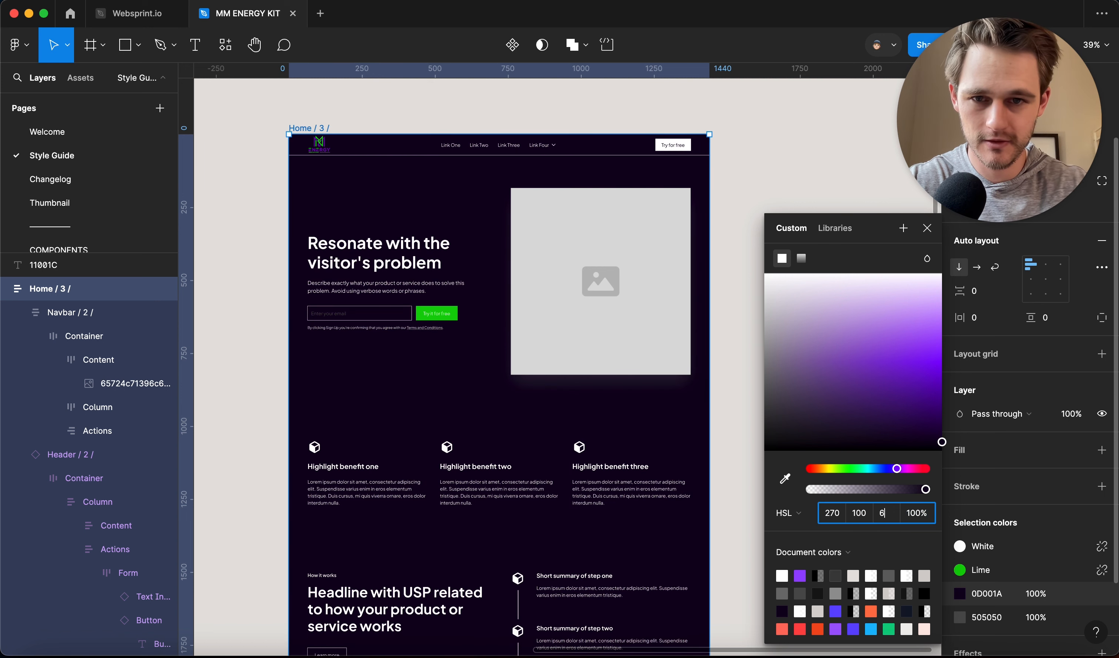
type("6")
key("Tab")
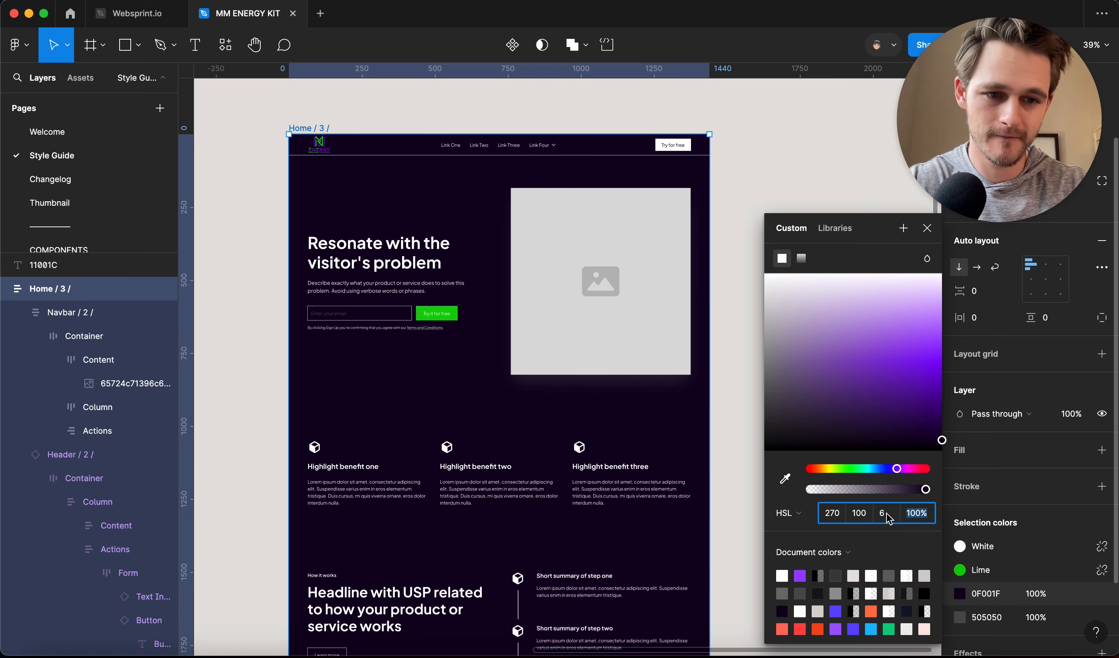
left_click(887, 518)
type("5")
left_click(789, 173)
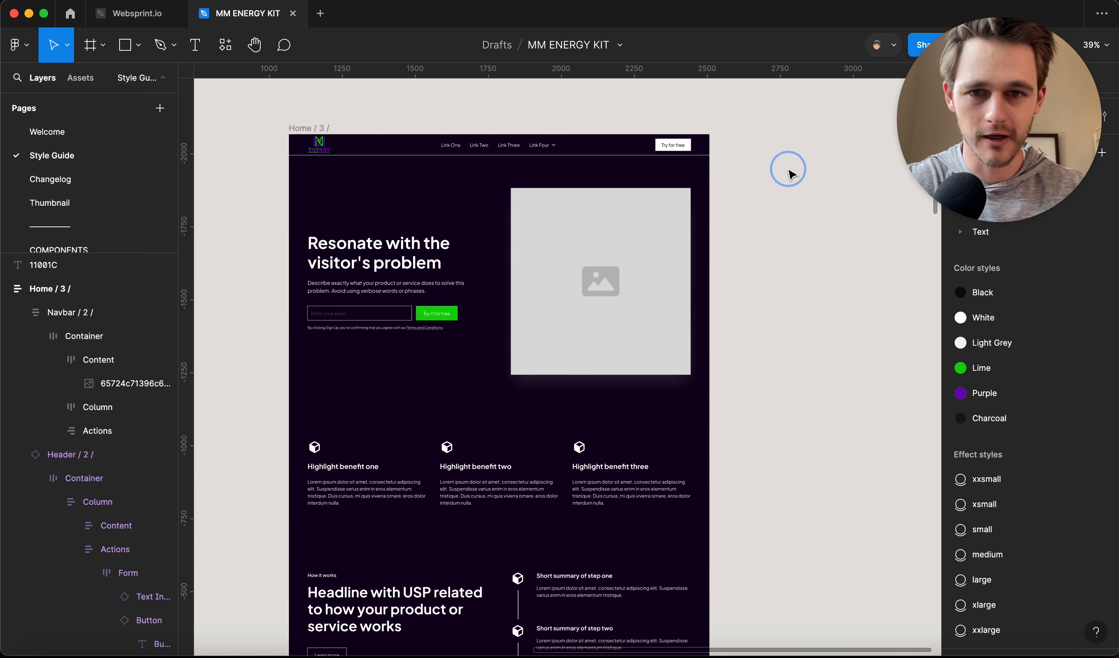
Try to save the Home / 3 background color 0D001A as a color variable named Deep Purple.
scroll(615, 210, "down", 2)
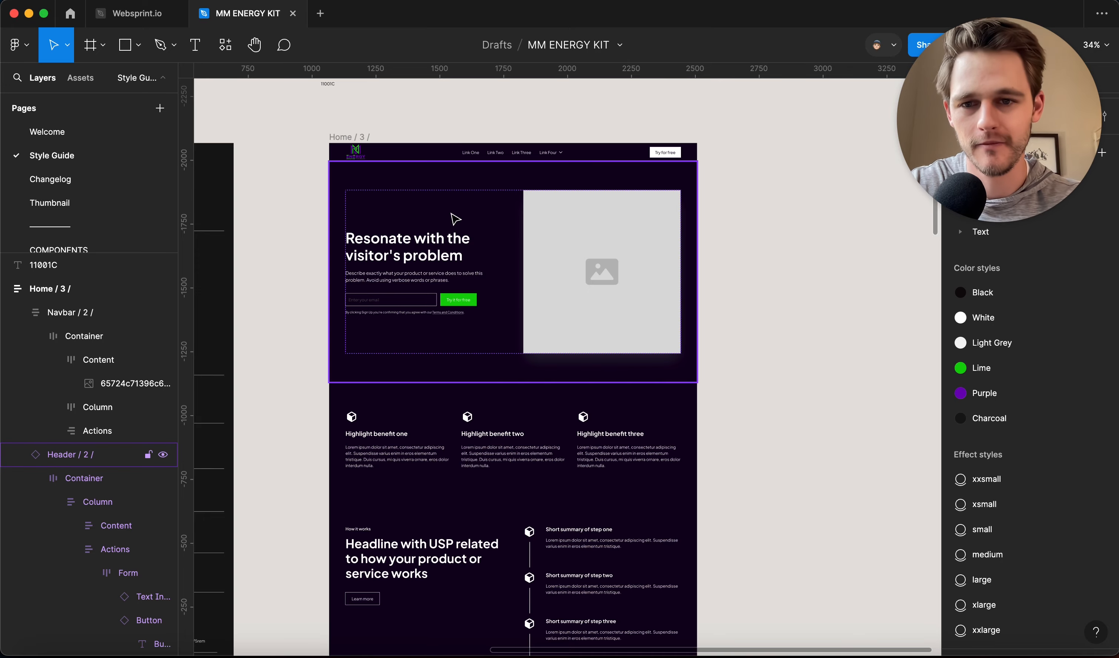
scroll(452, 218, "down", 1)
scroll(452, 217, "left", 8)
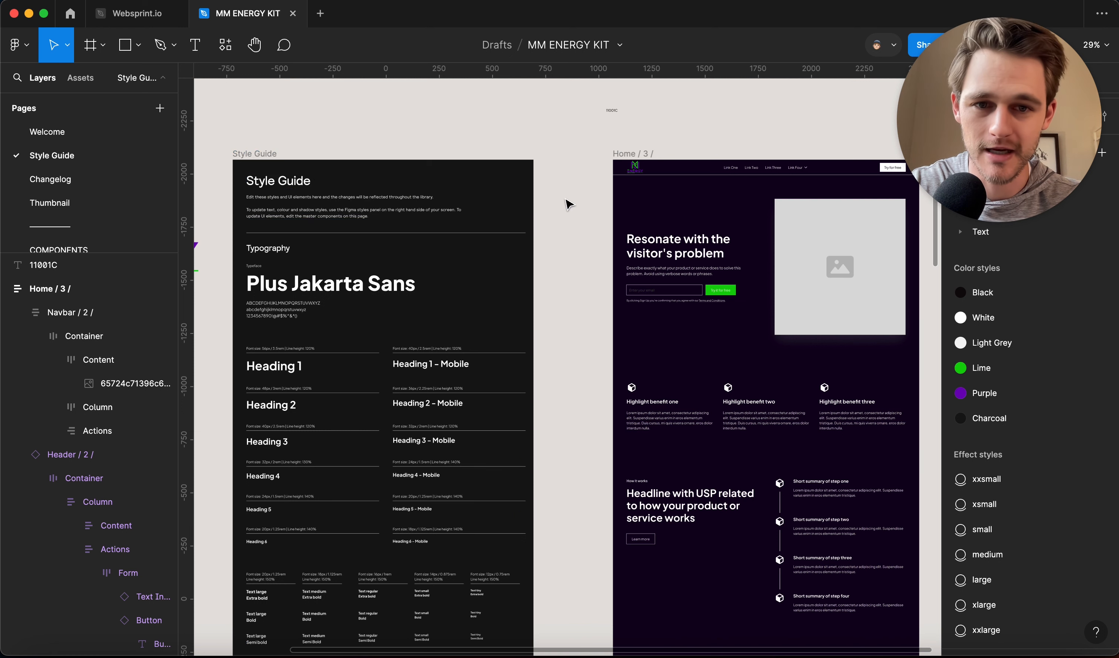
left_click(256, 154)
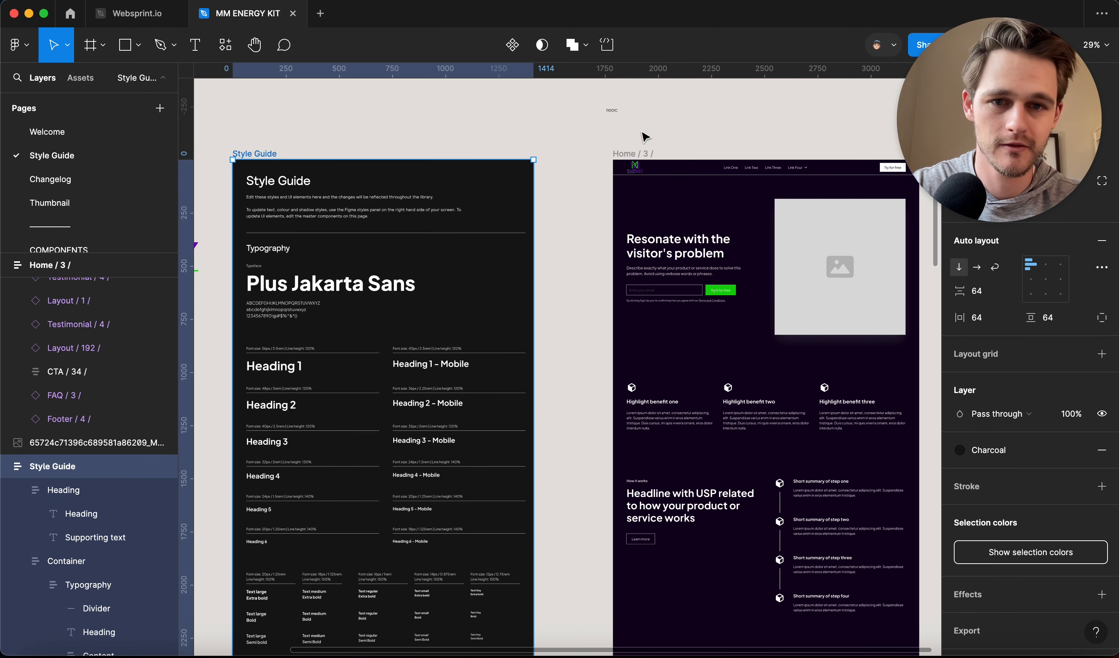
left_click(630, 153)
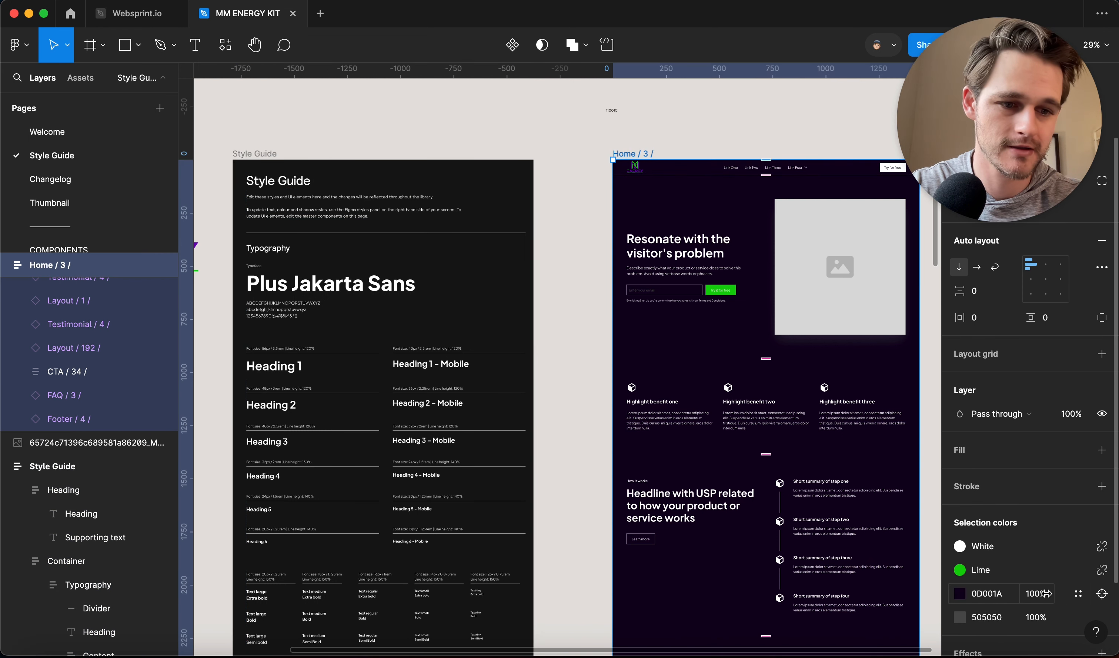
left_click(1078, 593)
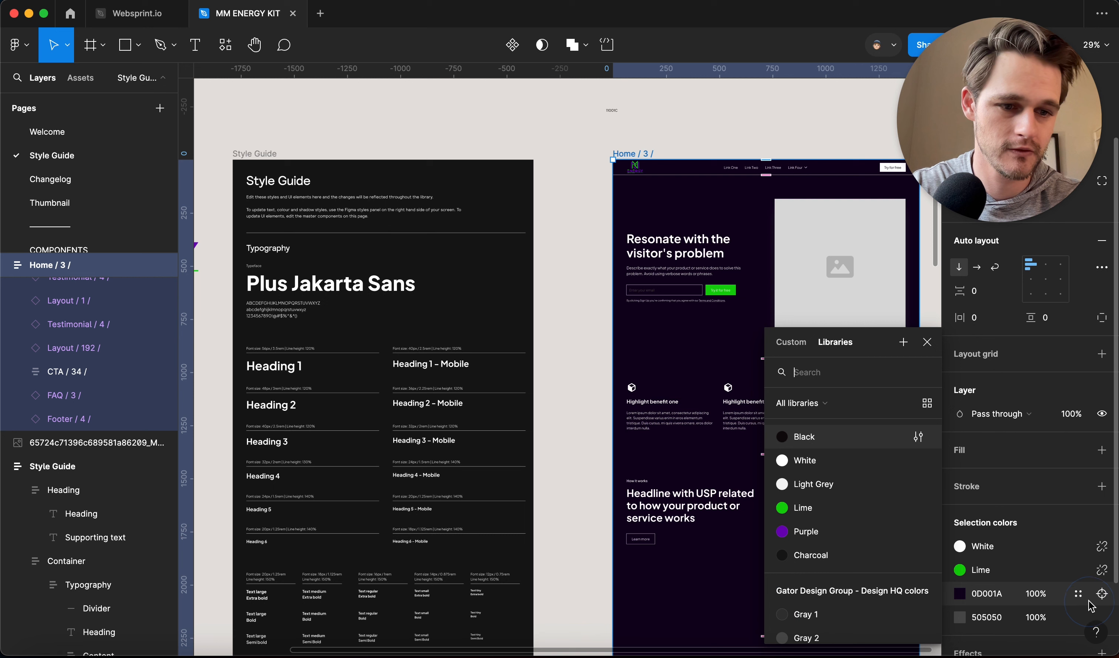
left_click(904, 343)
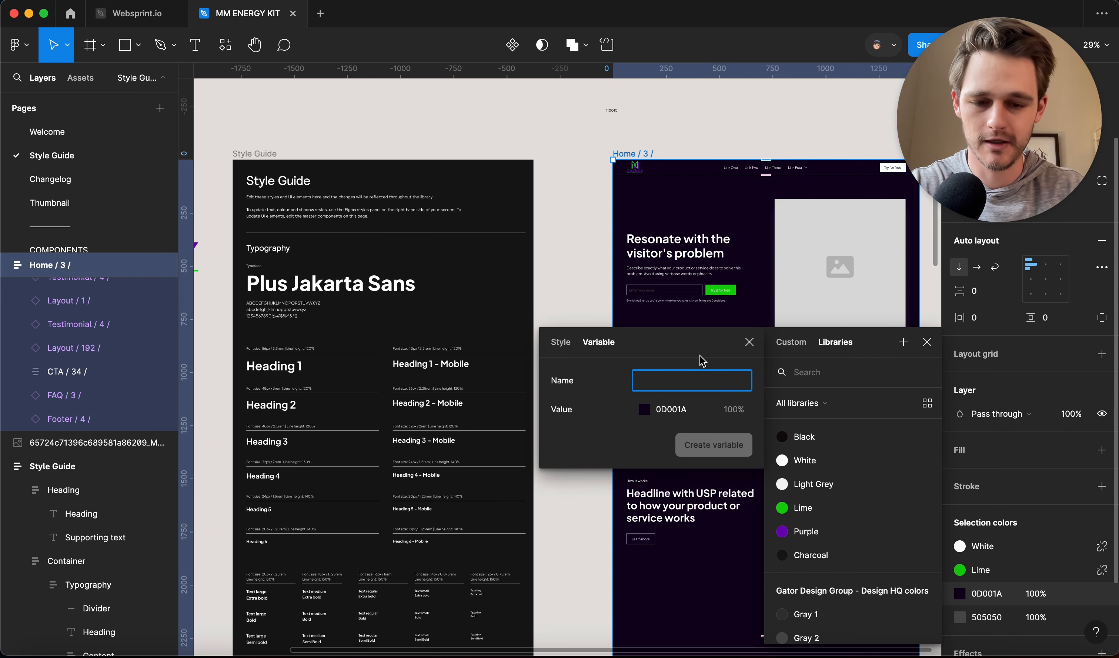
type("Deep Purple")
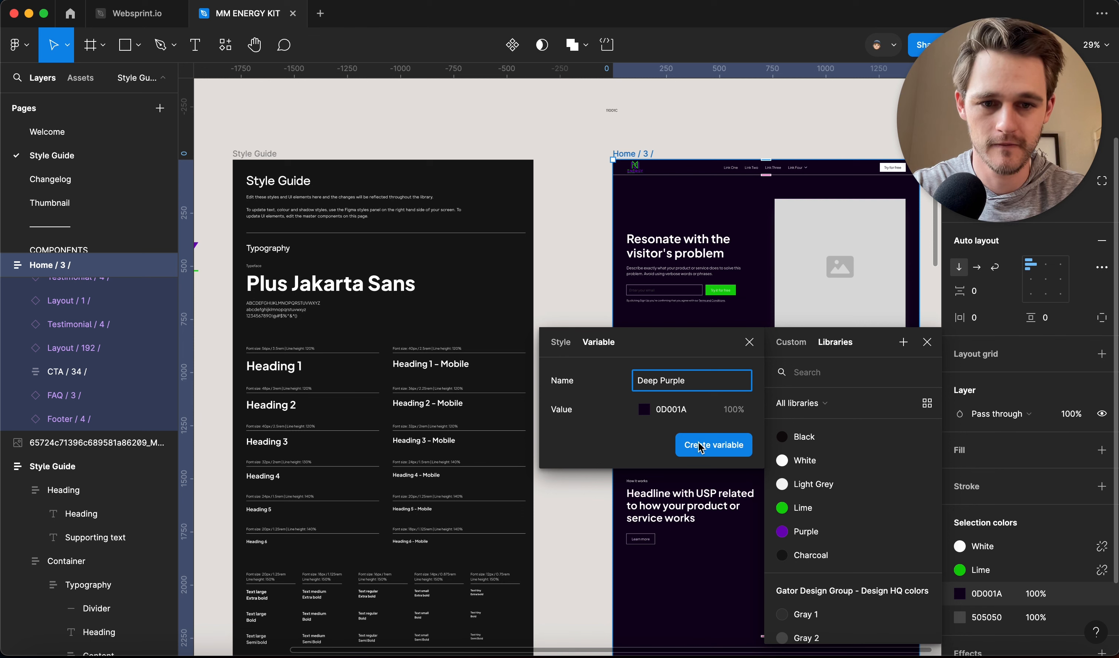
left_click(700, 446)
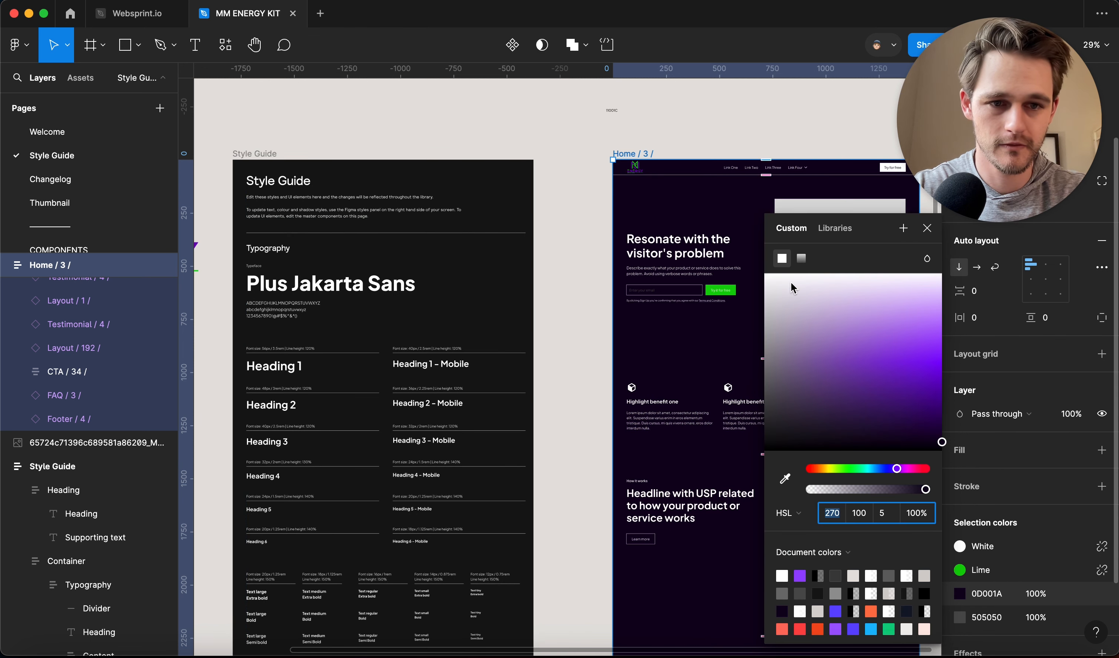
left_click(738, 135)
Save the Home / 3 background color 0D001A as a color style named Deep Purple.
left_click(633, 153)
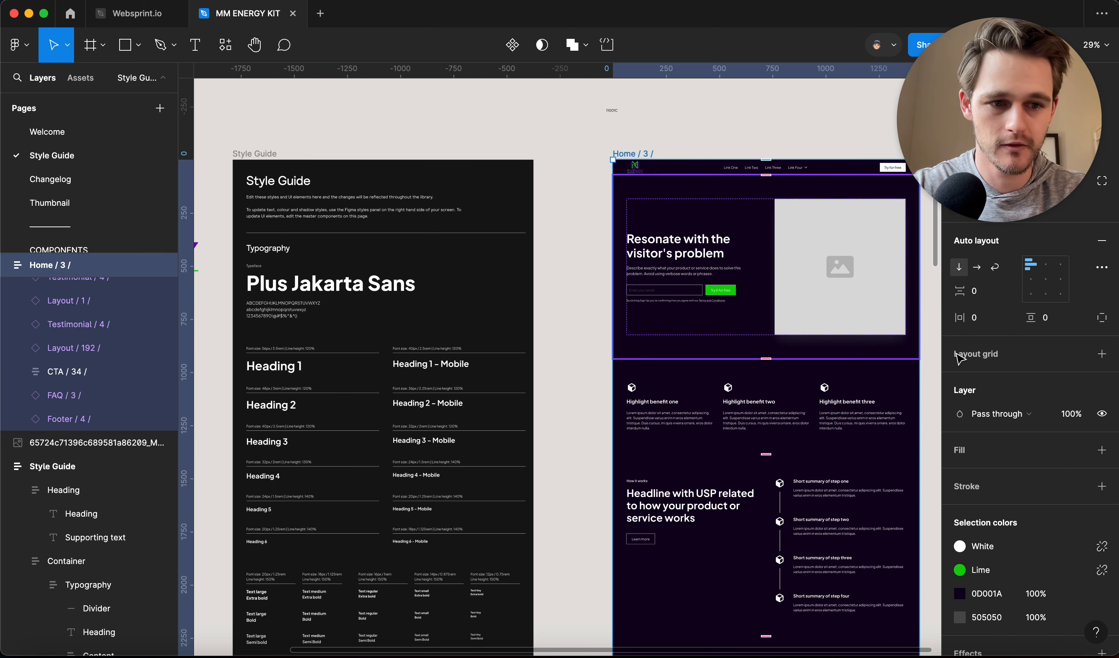
left_click(1077, 595)
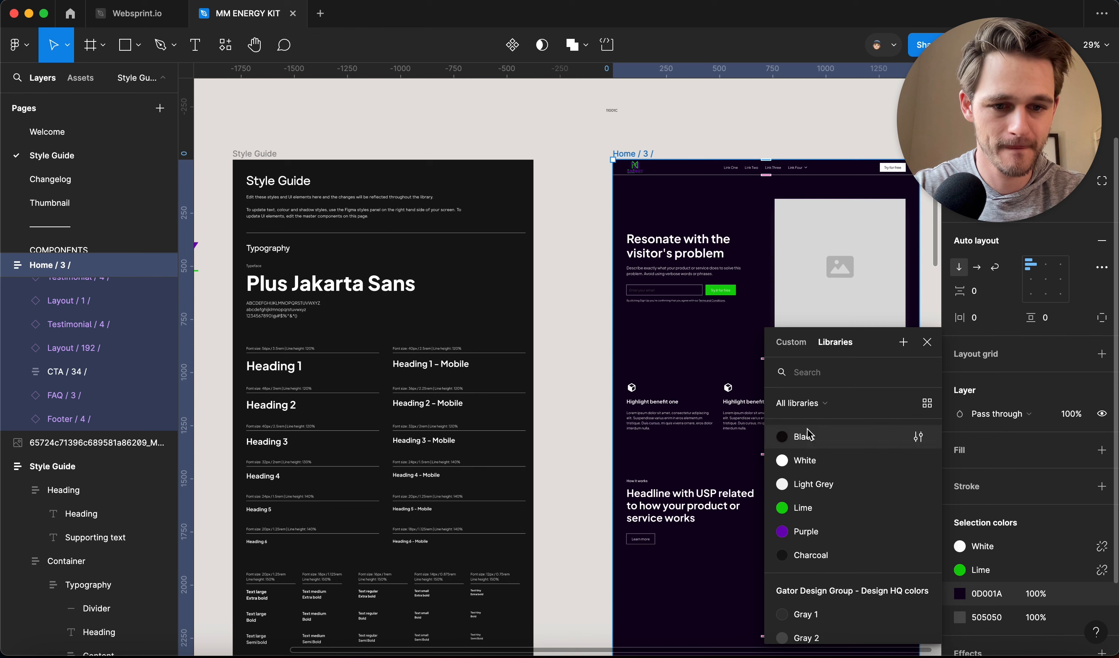
left_click(904, 342)
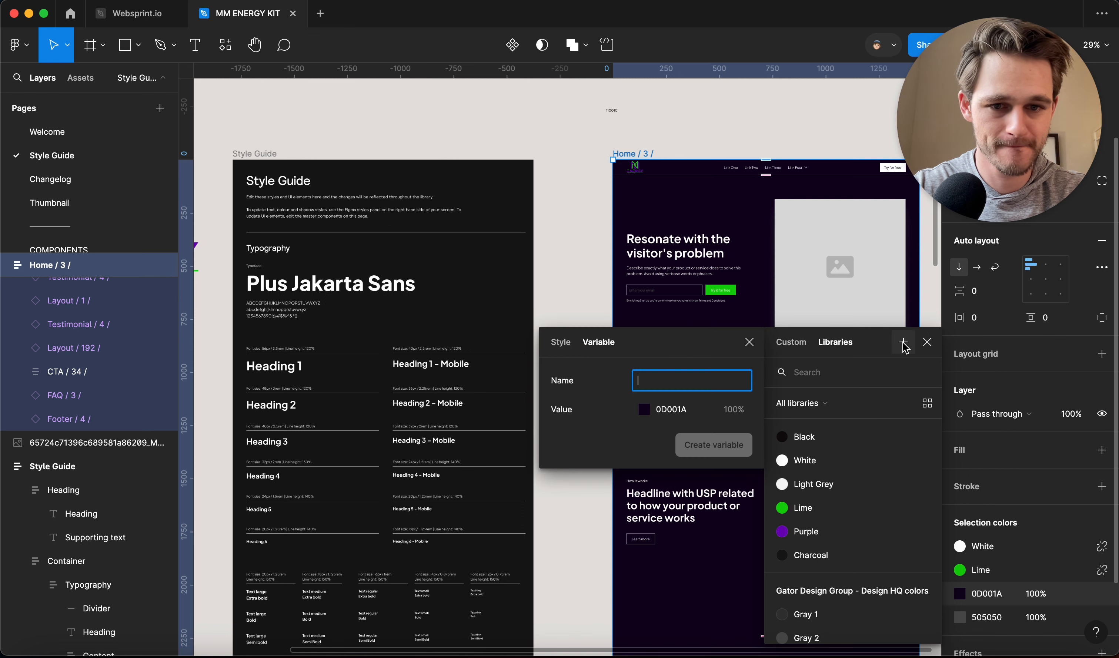
left_click(559, 343)
type("Deep Purple")
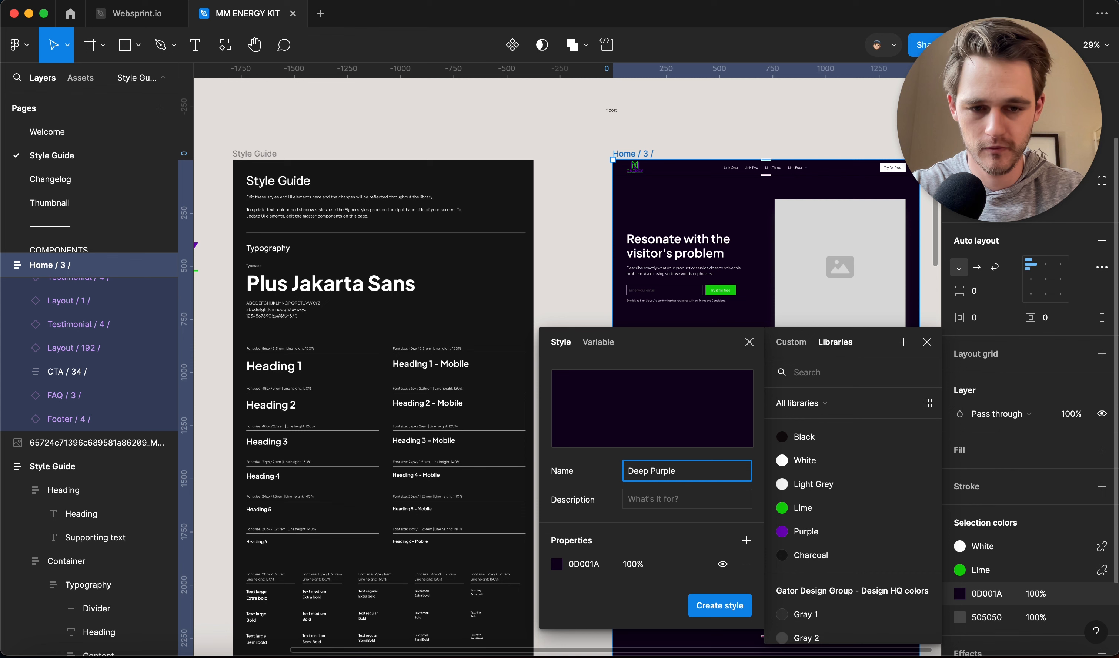
key("Return")
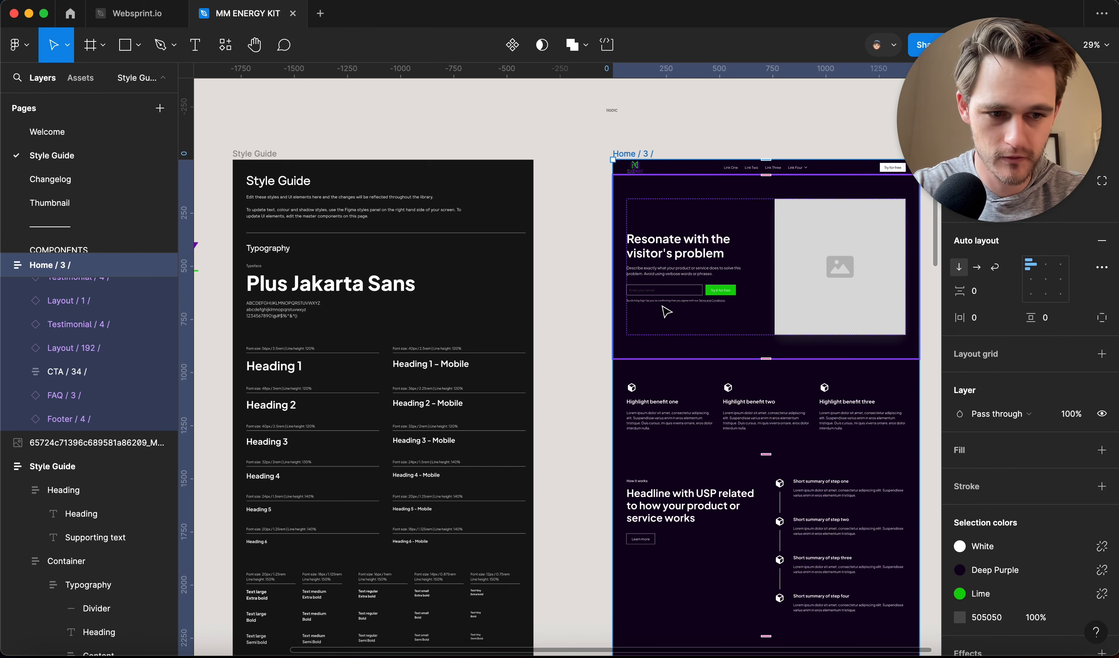
Change the Style Guide frame's fill from the Charcoal style to the Deep Purple style.
left_click(270, 158)
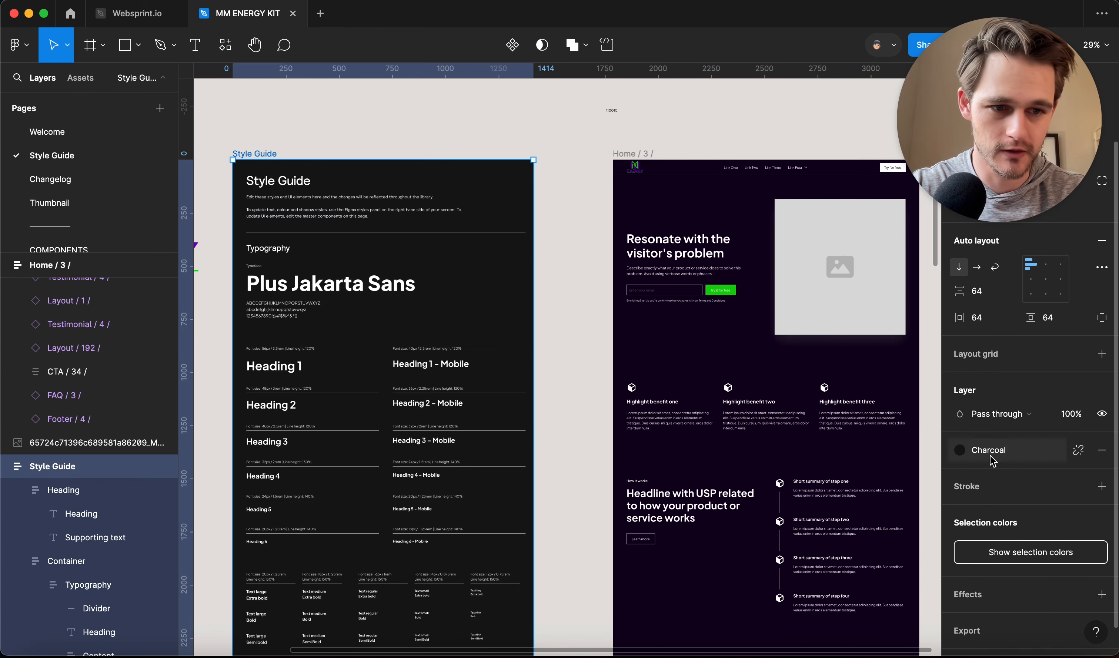
left_click(990, 451)
left_click(810, 573)
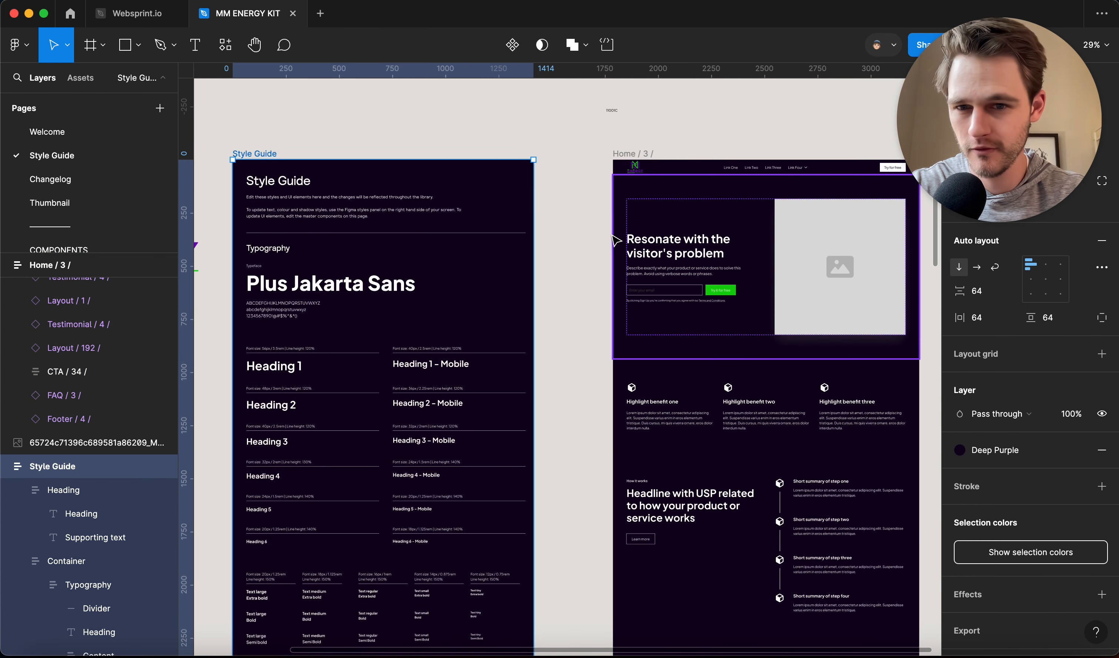
left_click(569, 163)
Examine how the logo, navigation, headline and lime button look against the deep purple background of Home / 3.
scroll(490, 244, "left", 2)
scroll(490, 244, "up", 5)
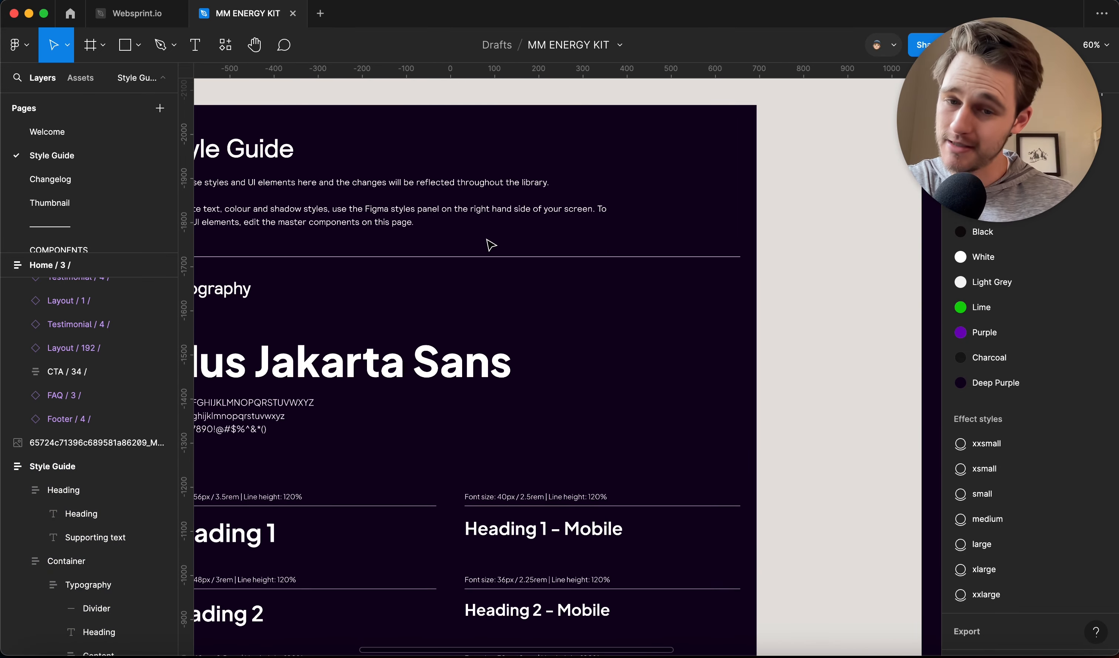
scroll(490, 244, "right", 10)
scroll(490, 244, "up", 5)
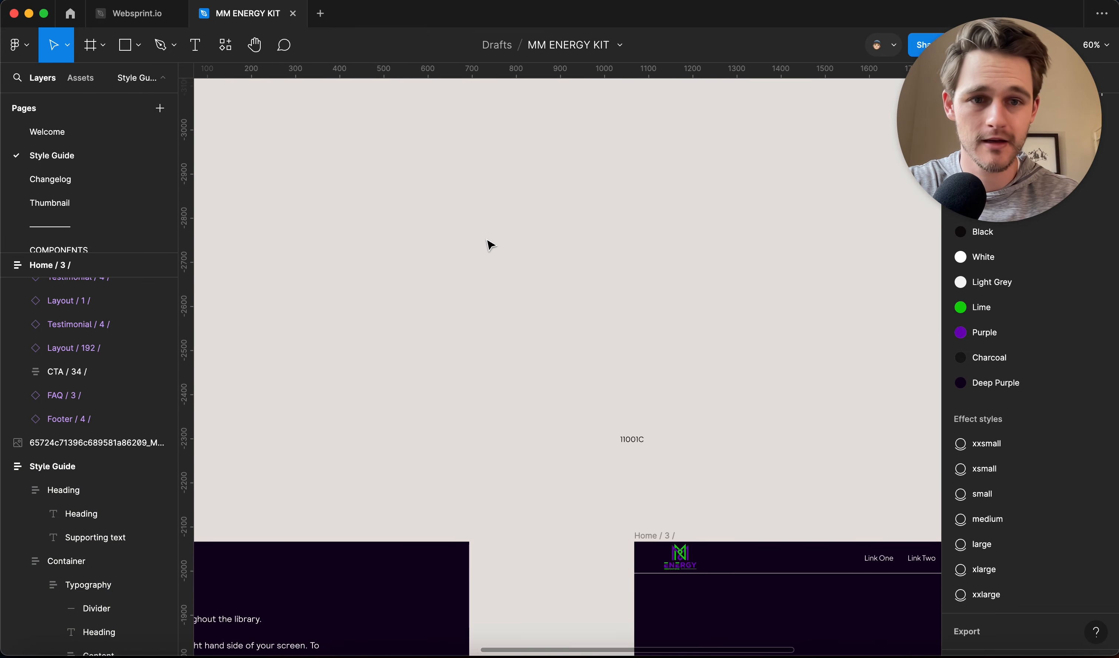
scroll(470, 424, "up", 10)
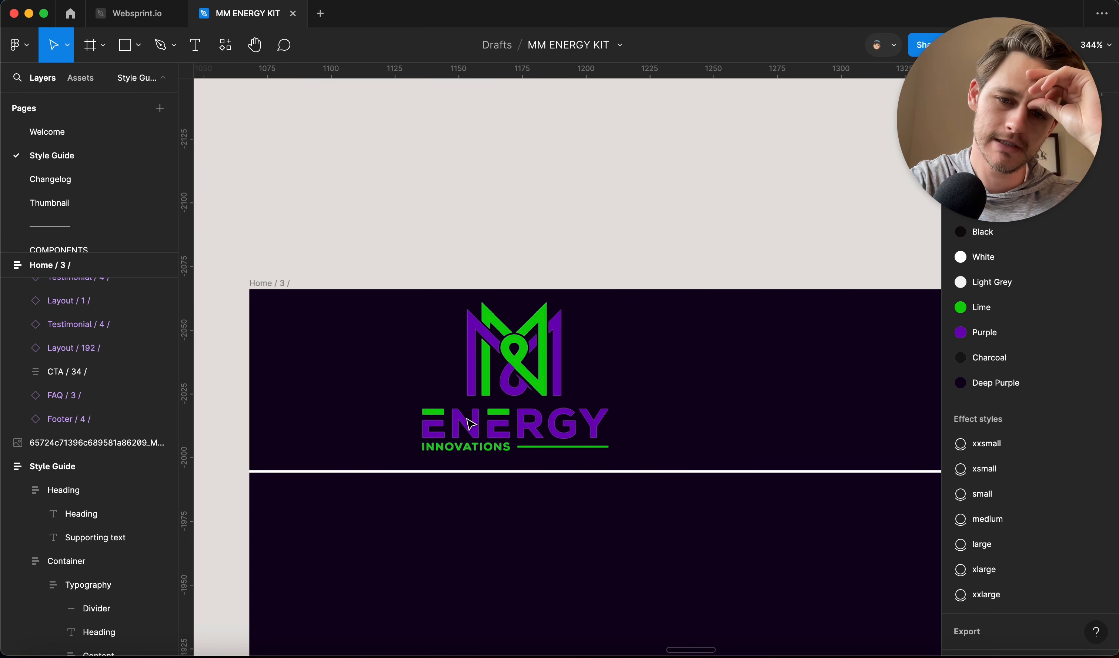
scroll(470, 424, "down", 10)
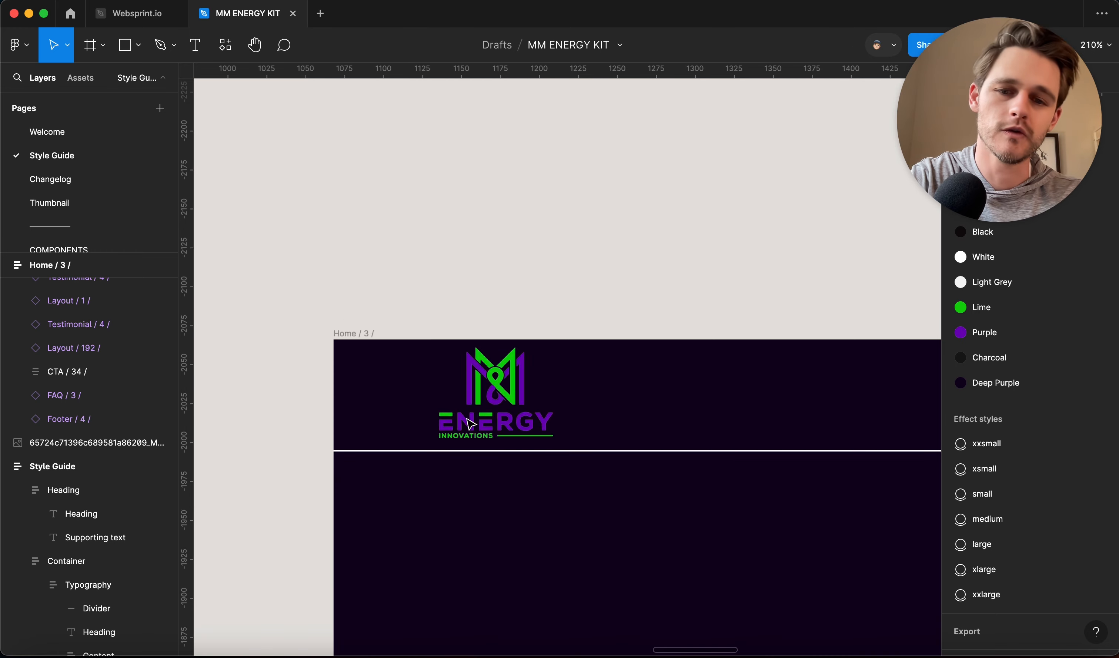
scroll(470, 424, "up", 5)
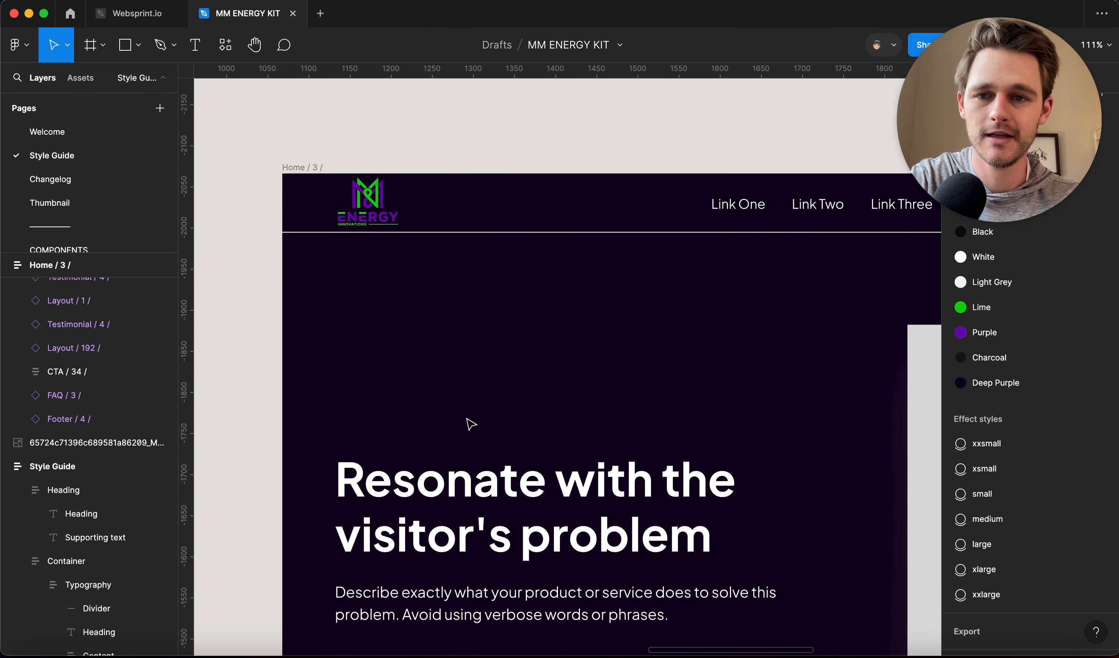
scroll(470, 423, "down", 5)
scroll(470, 424, "right", 3)
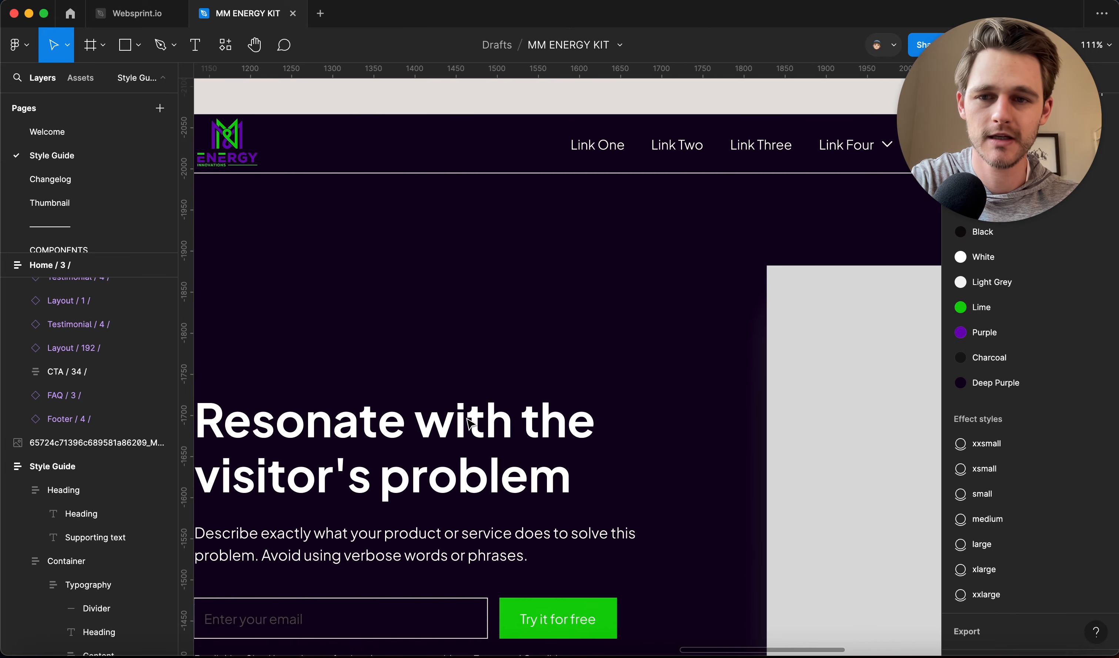
scroll(471, 432, "down", 5)
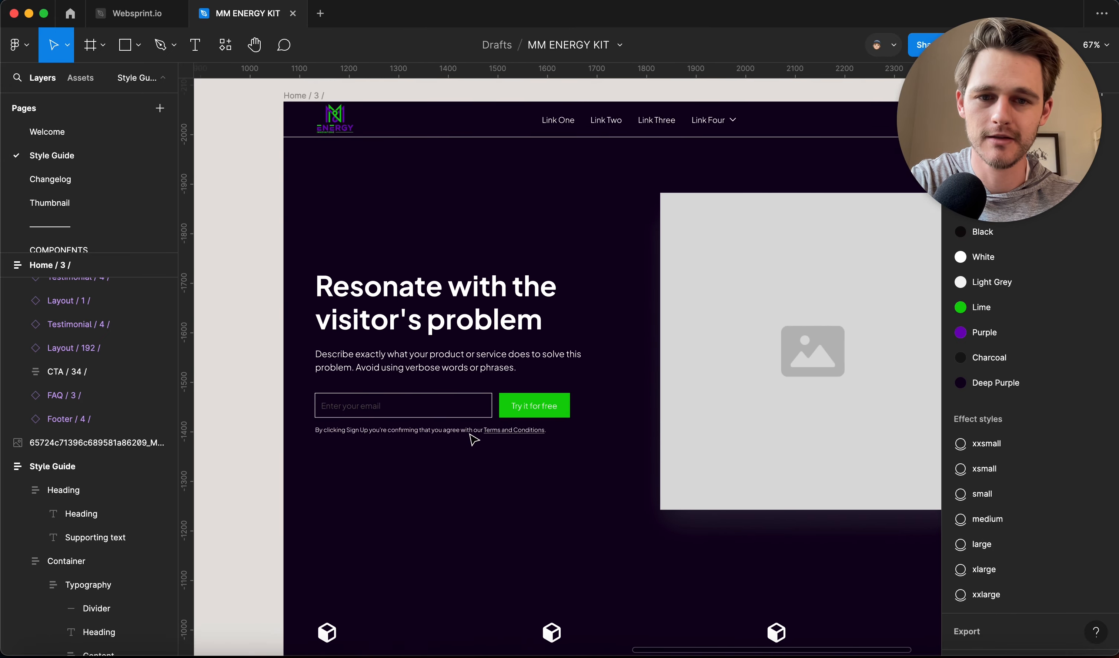
scroll(472, 436, "up", 2)
scroll(474, 439, "down", 3)
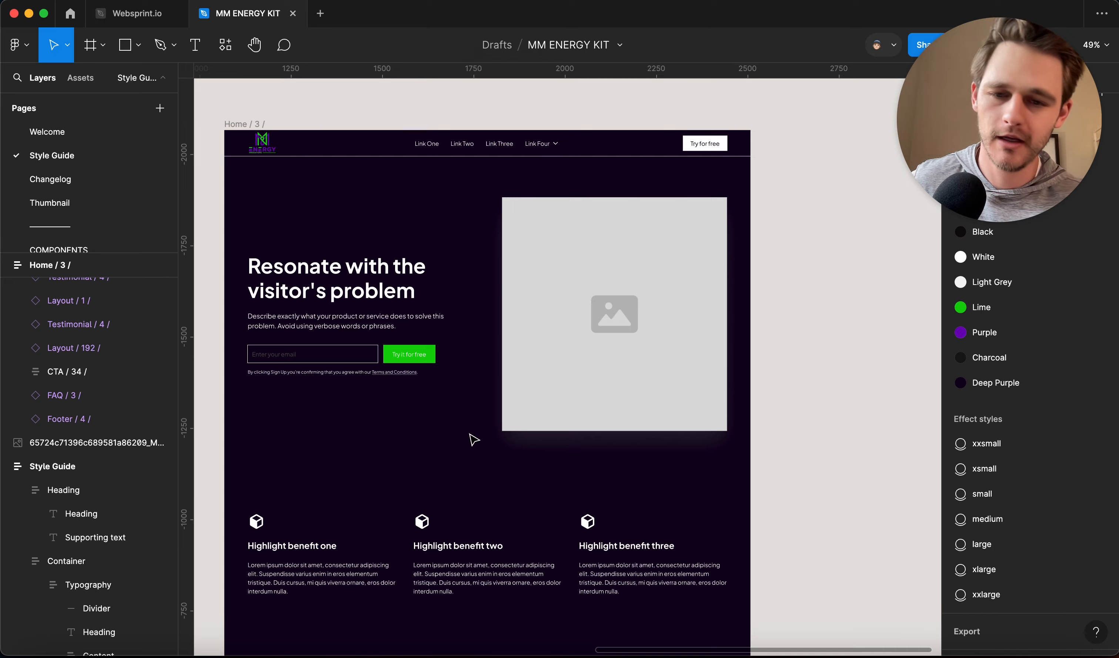
Select all matching Button labels in the Style Guide's button component set and apply the Text/Regular/Bold style.
scroll(473, 438, "left", 15)
scroll(473, 439, "down", 15)
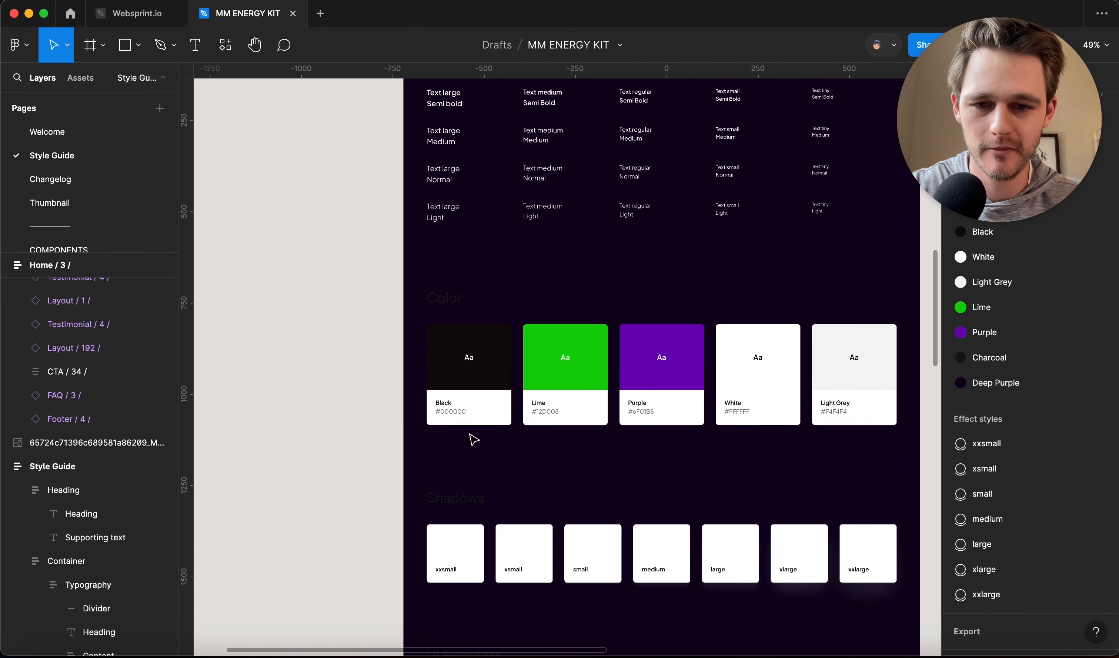
scroll(473, 439, "down", 10)
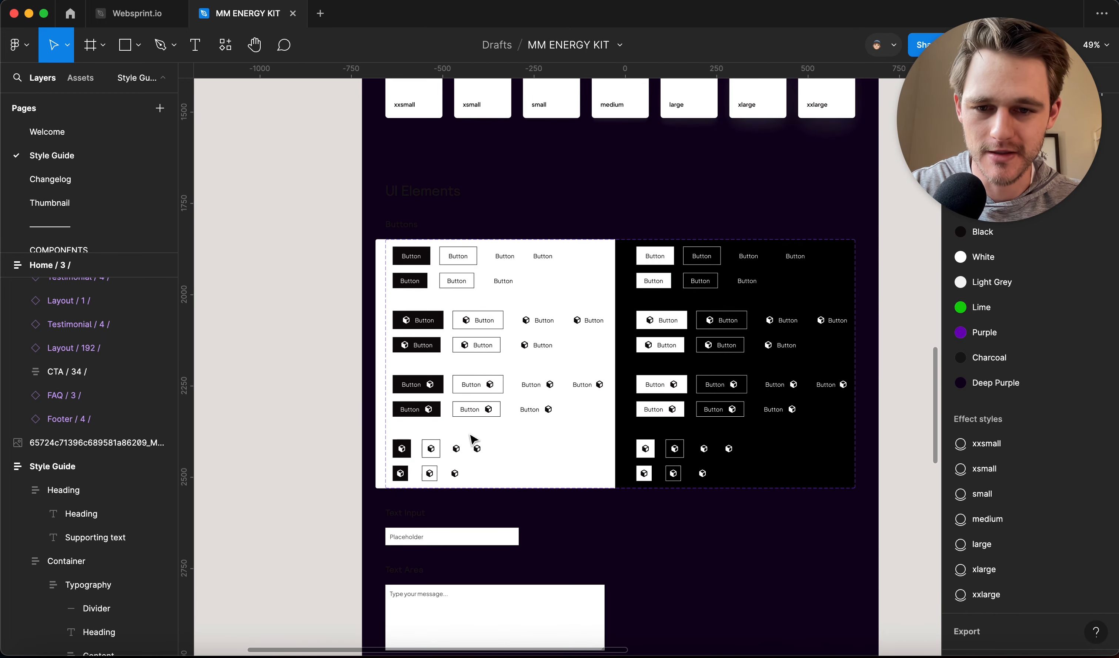
double_click(411, 258)
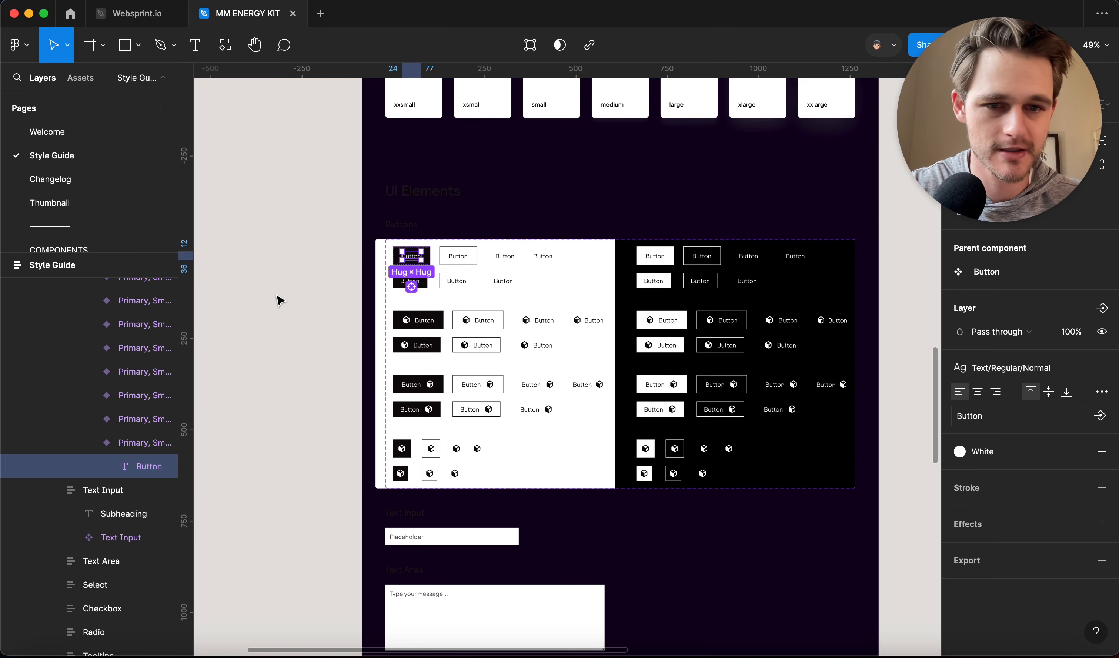
scroll(369, 290, "up", 5, "ctrl")
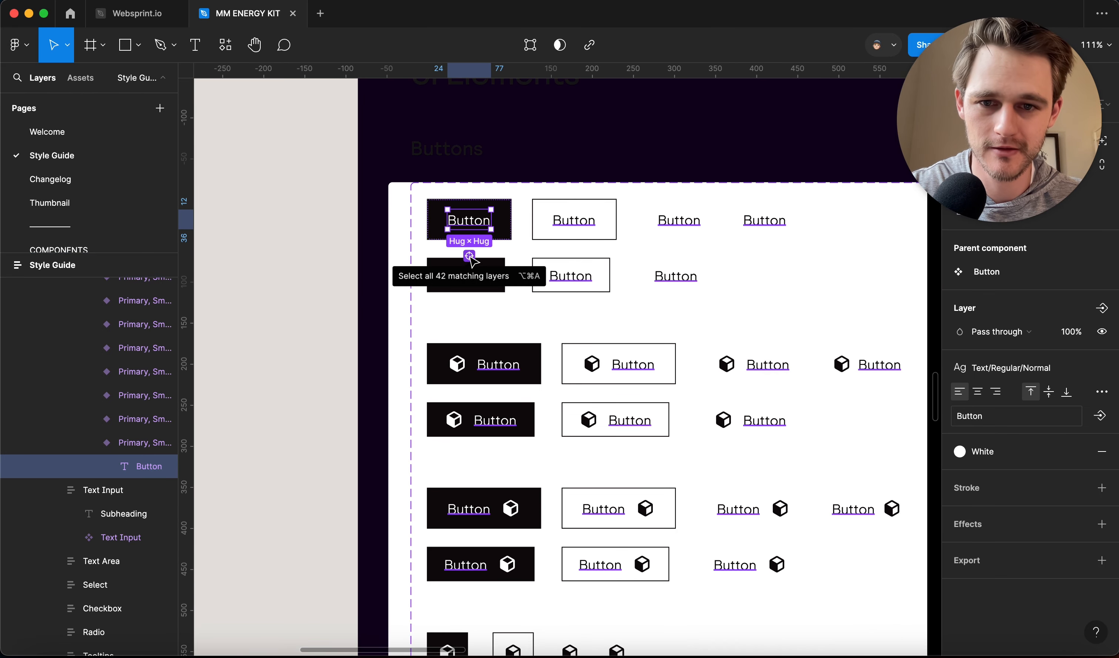
left_click(469, 256)
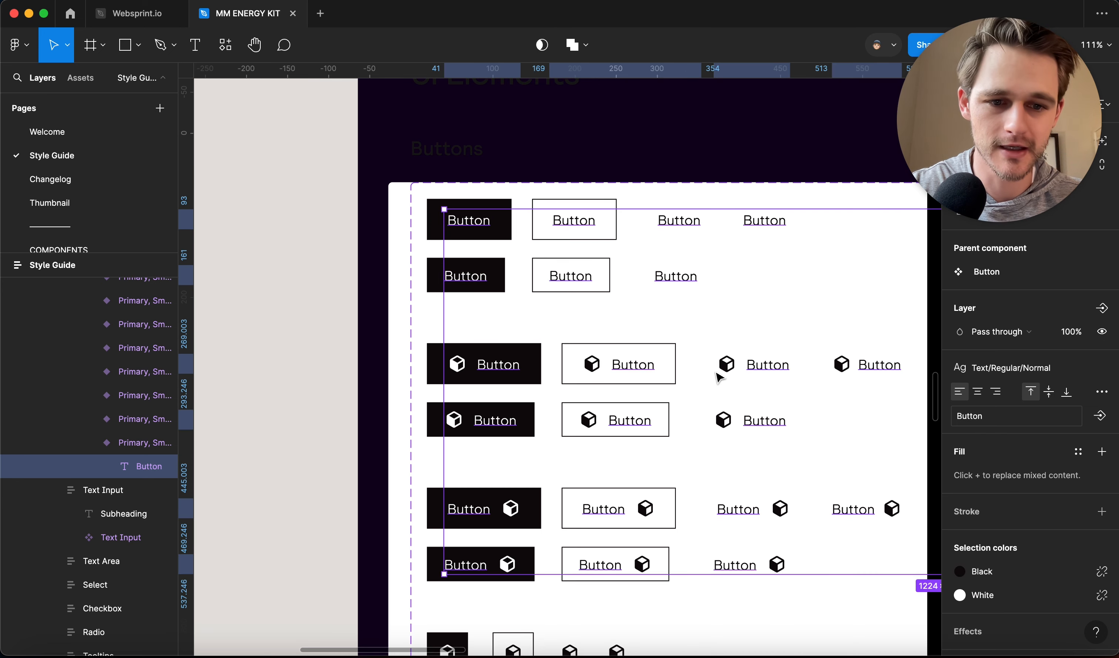
scroll(719, 378, "right", 8)
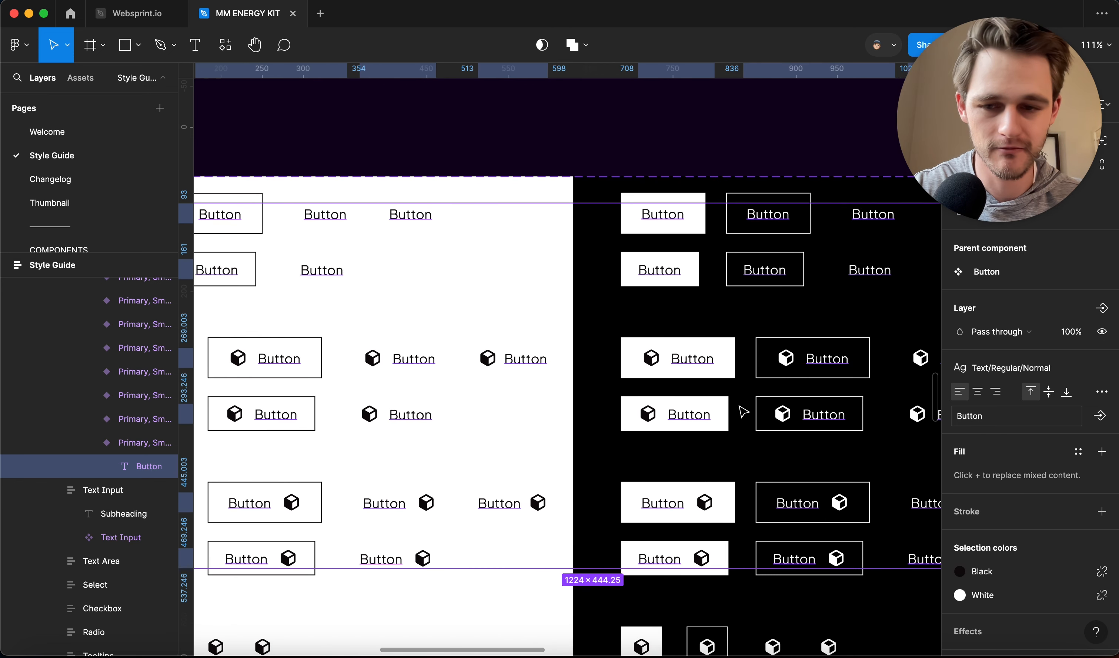
scroll(685, 424, "down", 5)
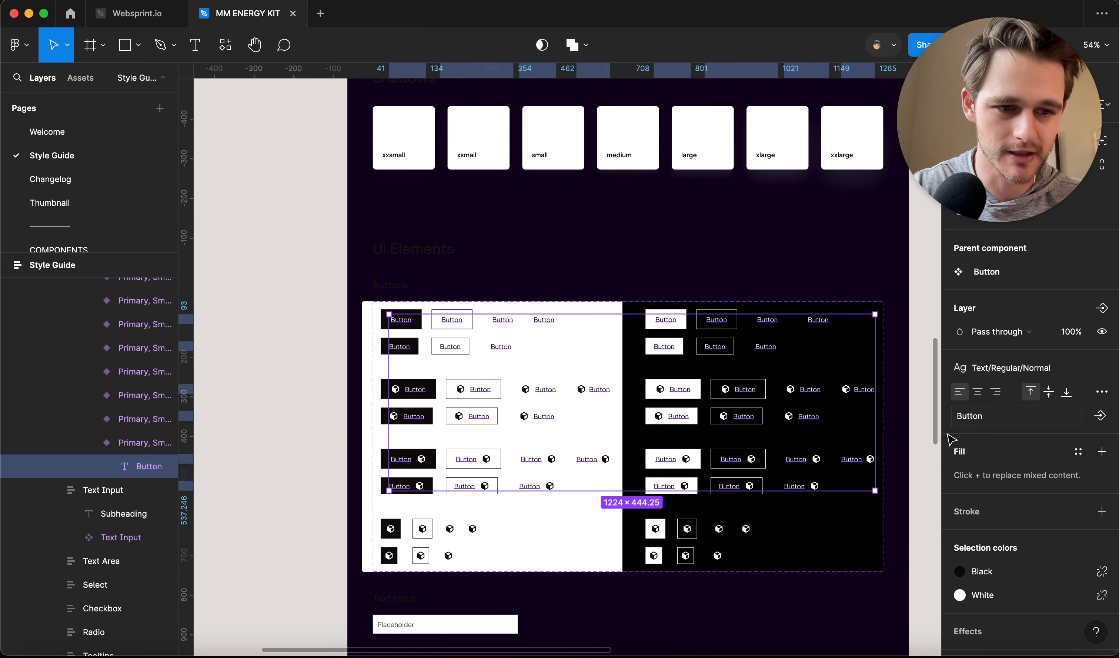
left_click(988, 375)
scroll(1000, 502, "up", 3)
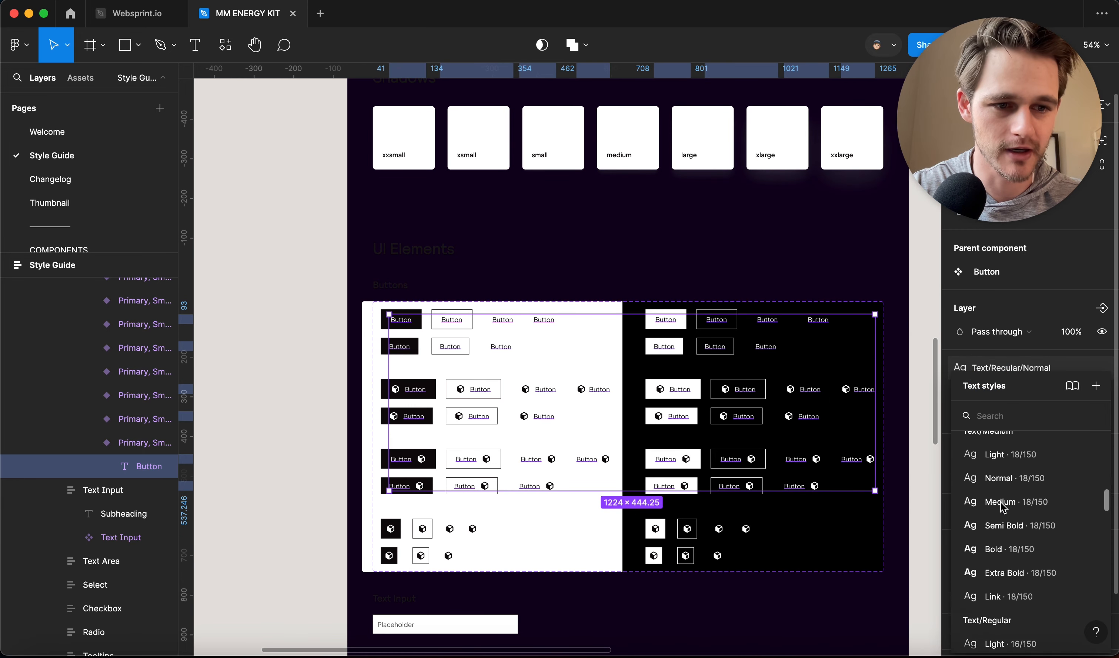
scroll(1001, 502, "down", 6)
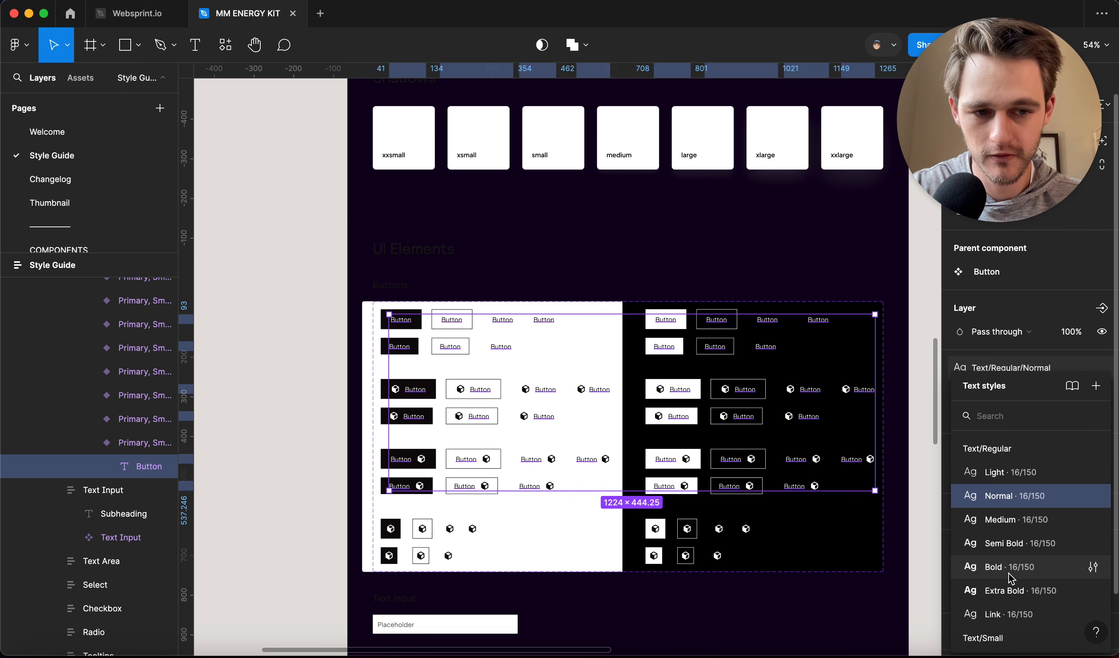
left_click(1023, 568)
Apply the Text/Regular/Bold style to the selected Button labels and check the result across the variants.
left_click(1007, 571)
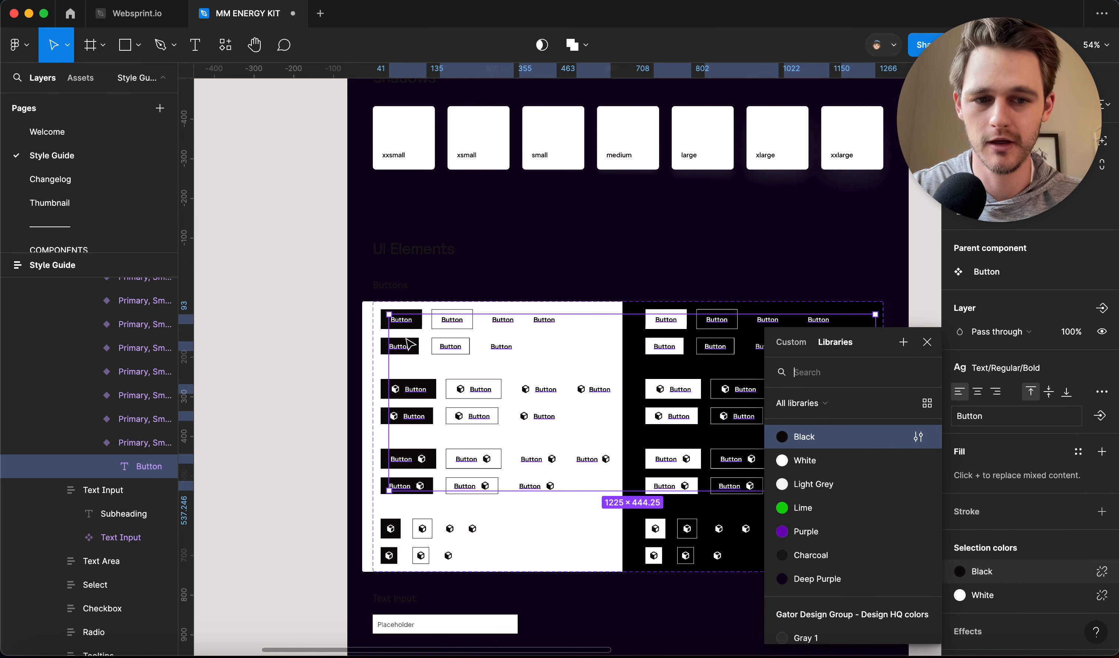
scroll(407, 346, "up", 10)
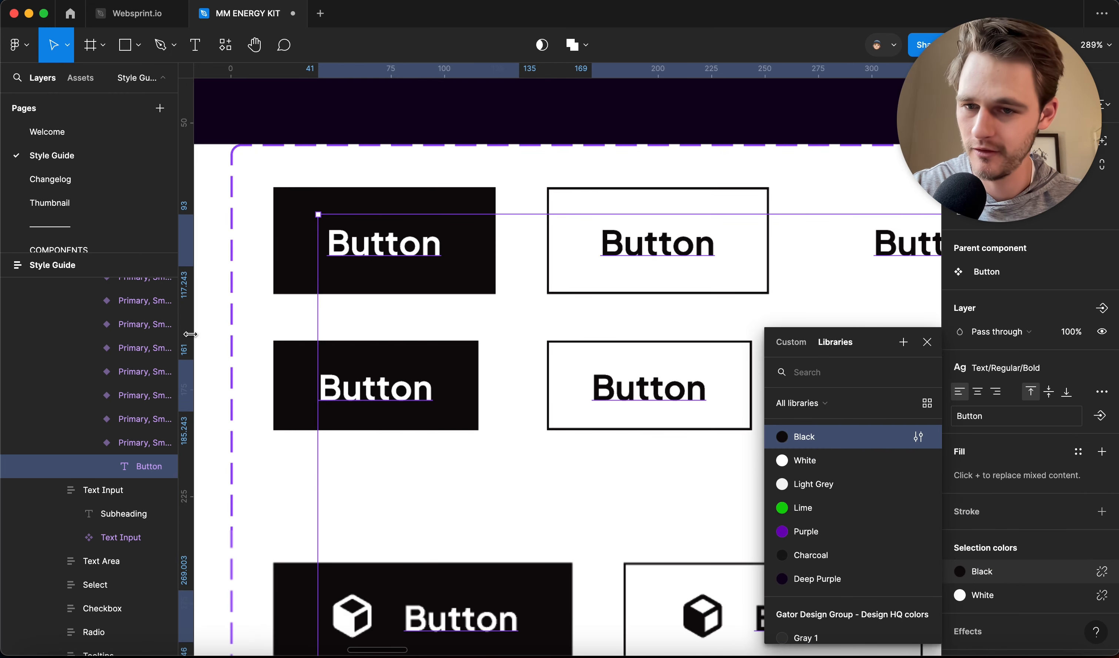
scroll(328, 345, "down", 5)
scroll(328, 345, "down", 5)
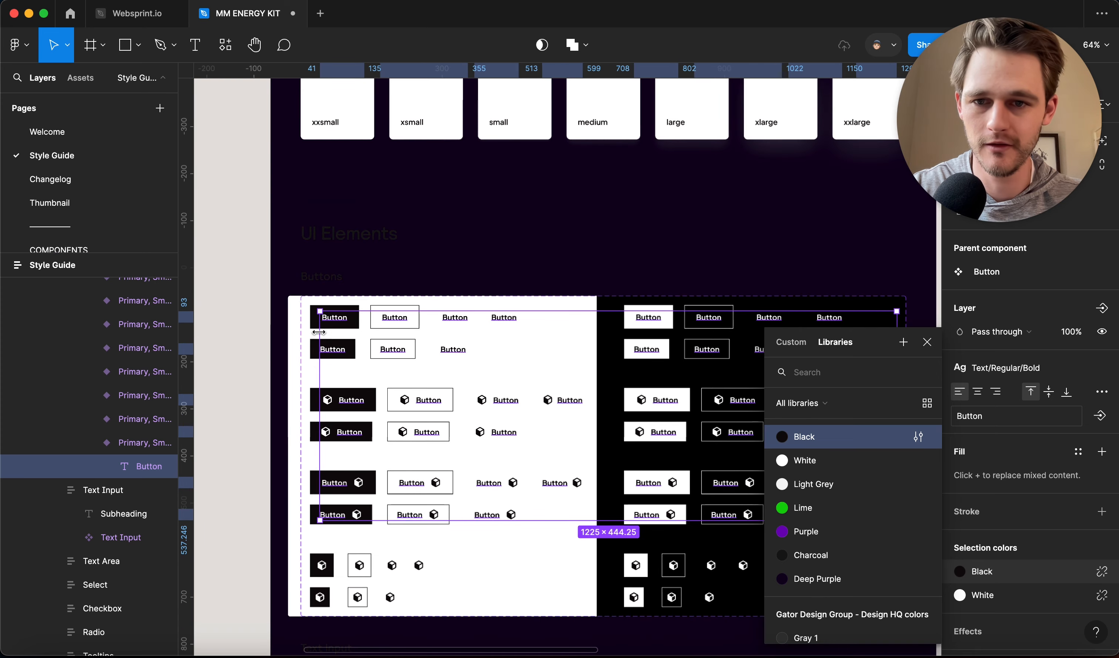
left_click(246, 263)
scroll(524, 298, "down", 3)
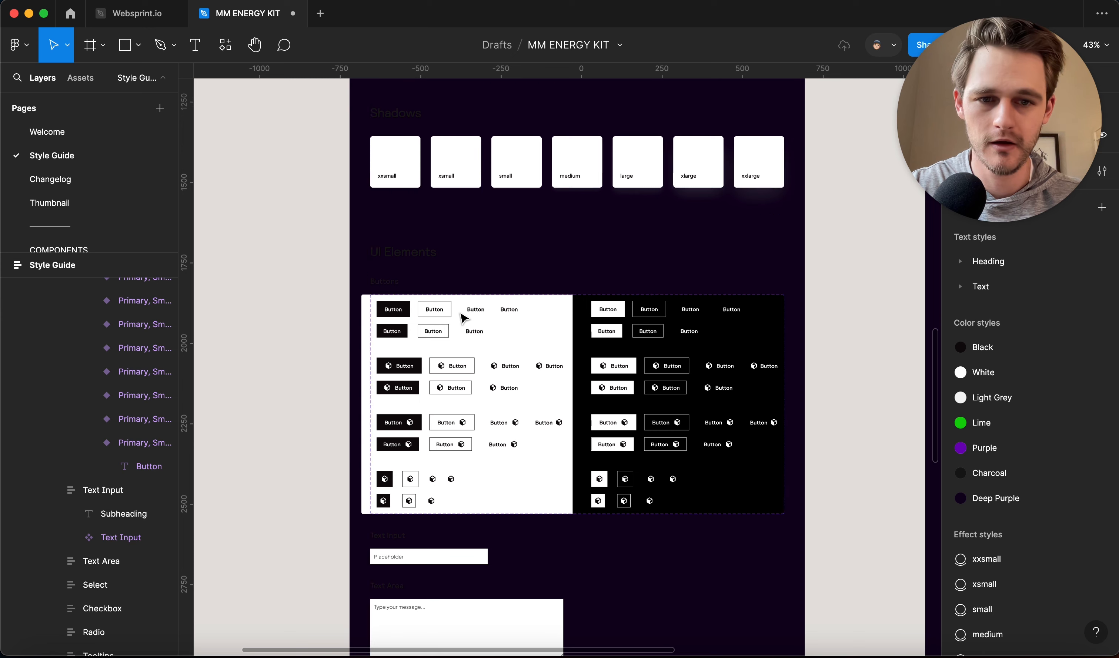
Inspect the properties of the first Primary button variant and its parent Button component set.
left_click(409, 311)
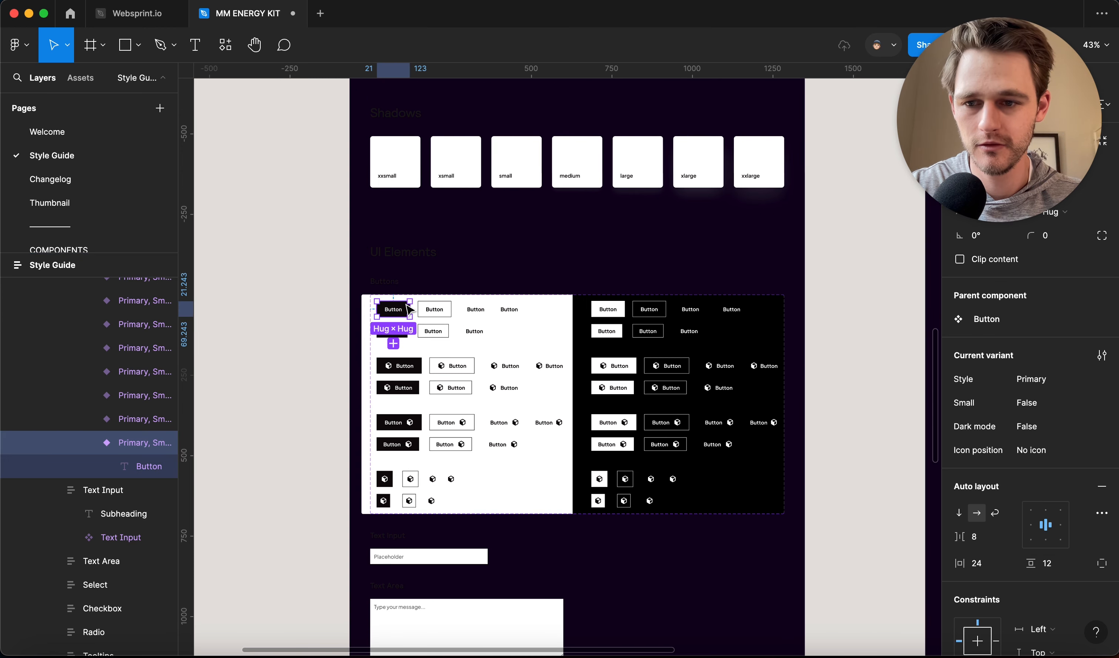
left_click_drag(1010, 130, 131, 338)
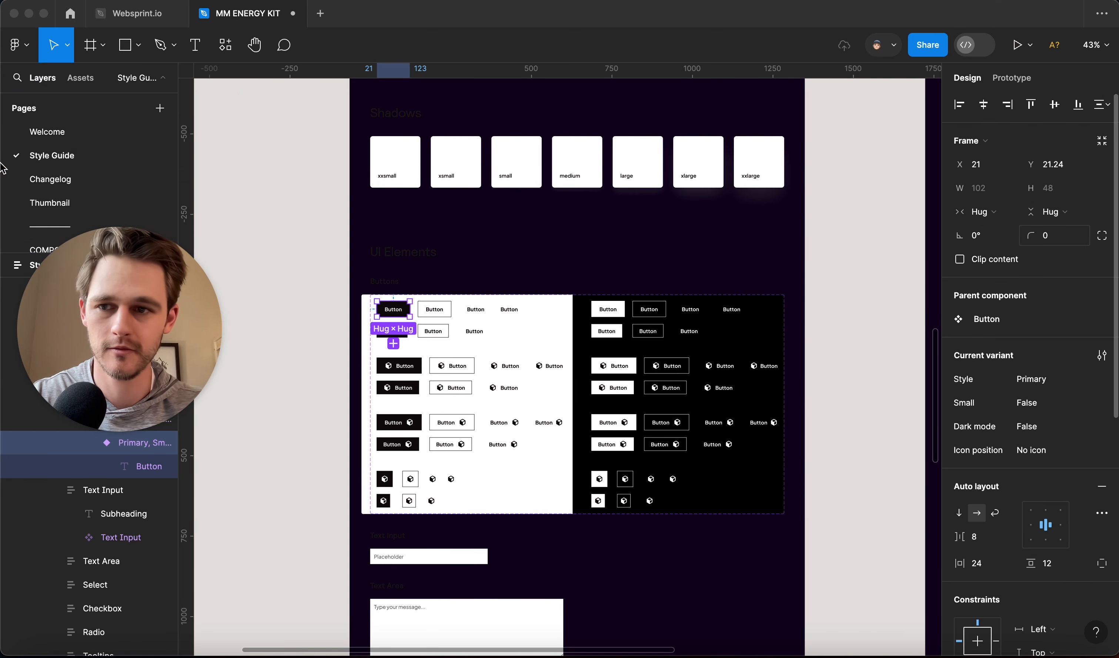
left_click(978, 320)
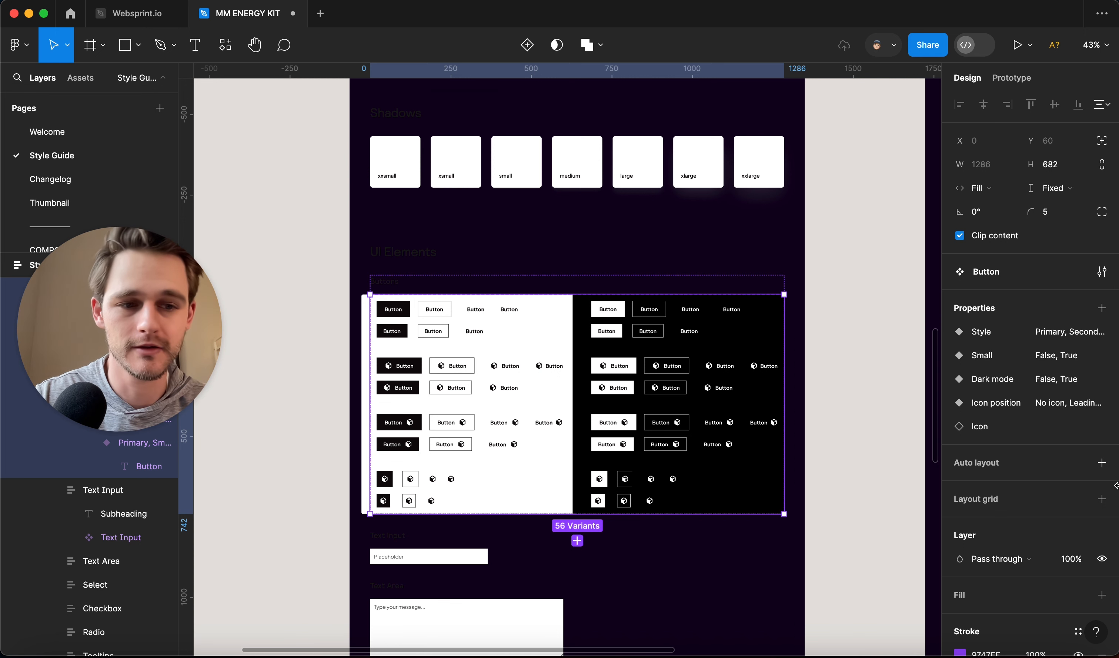
left_click(863, 336)
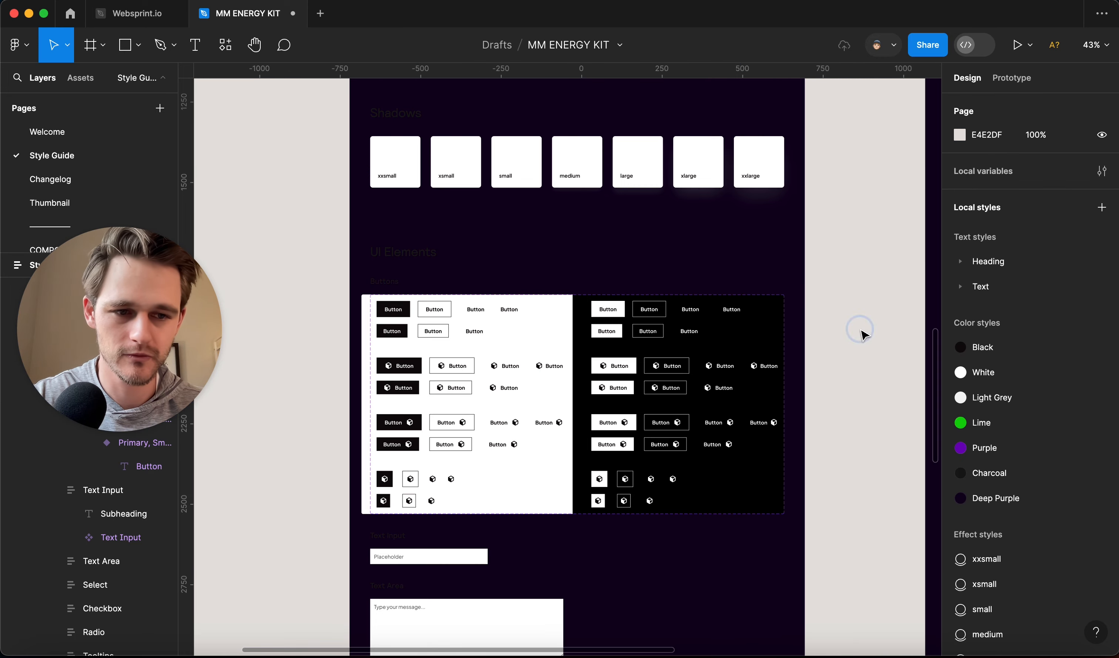
Change the fill of the paragraph below the Home / 3 hero headline to the Light Grey color style.
scroll(863, 335, "down", 5)
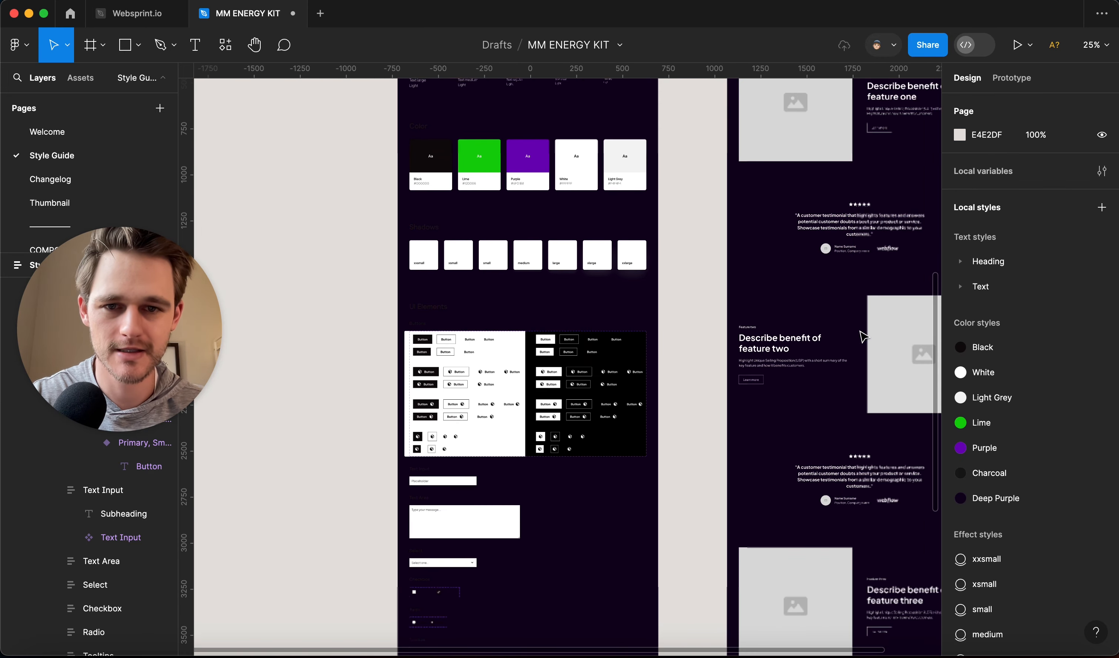
scroll(863, 336, "right", 5)
scroll(864, 336, "up", 6)
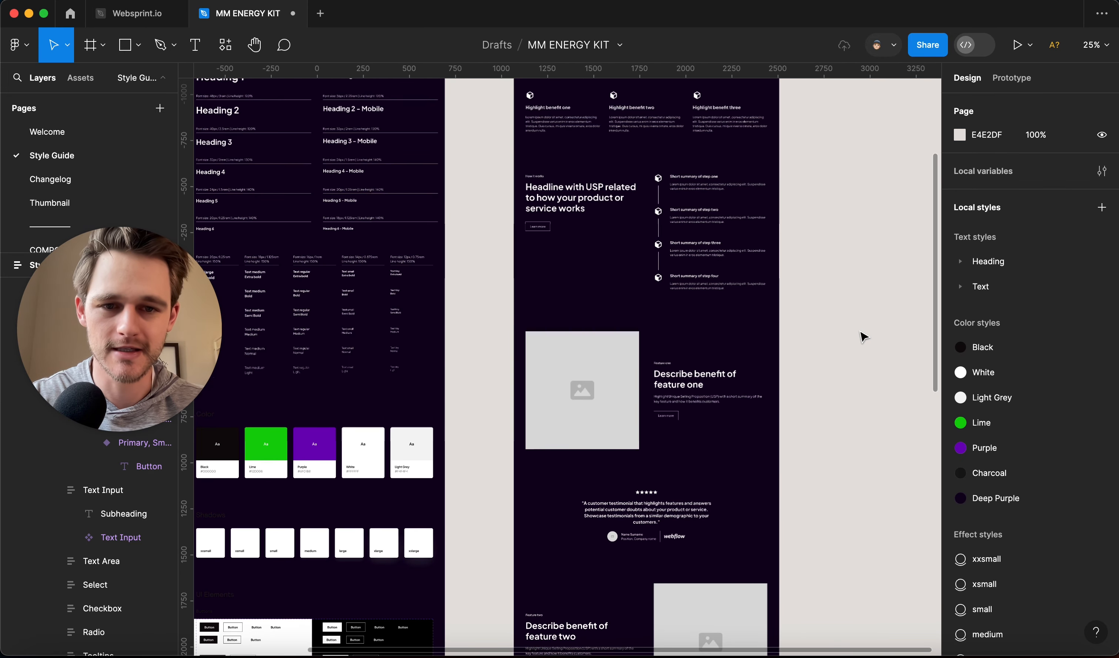
scroll(863, 336, "up", 8)
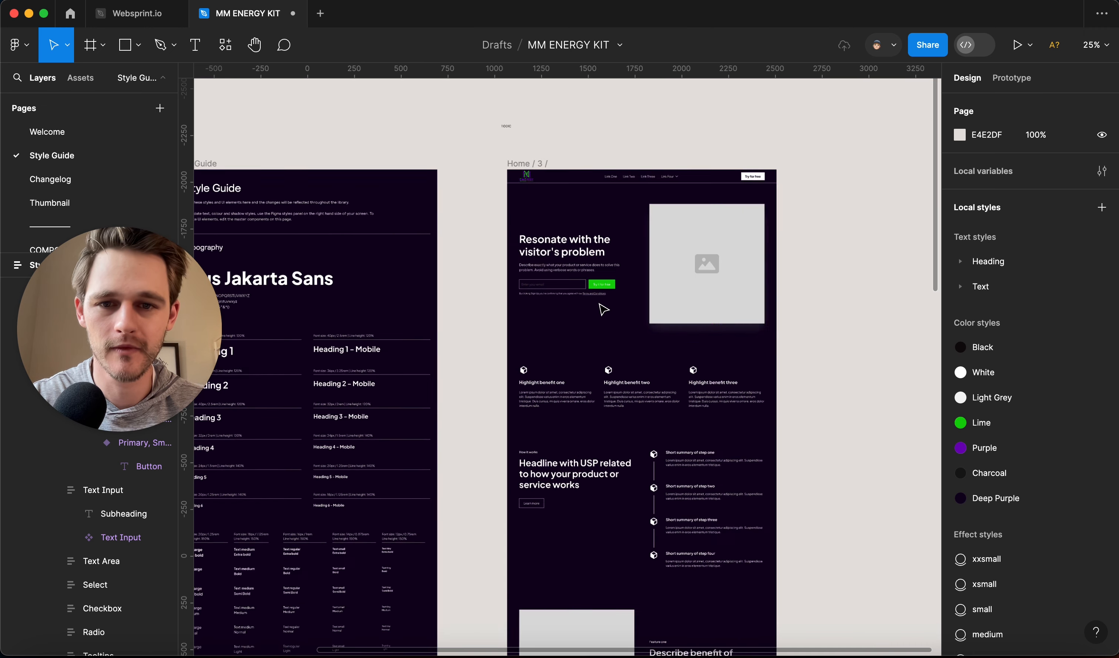
scroll(604, 309, "up", 10)
scroll(604, 309, "down", 4)
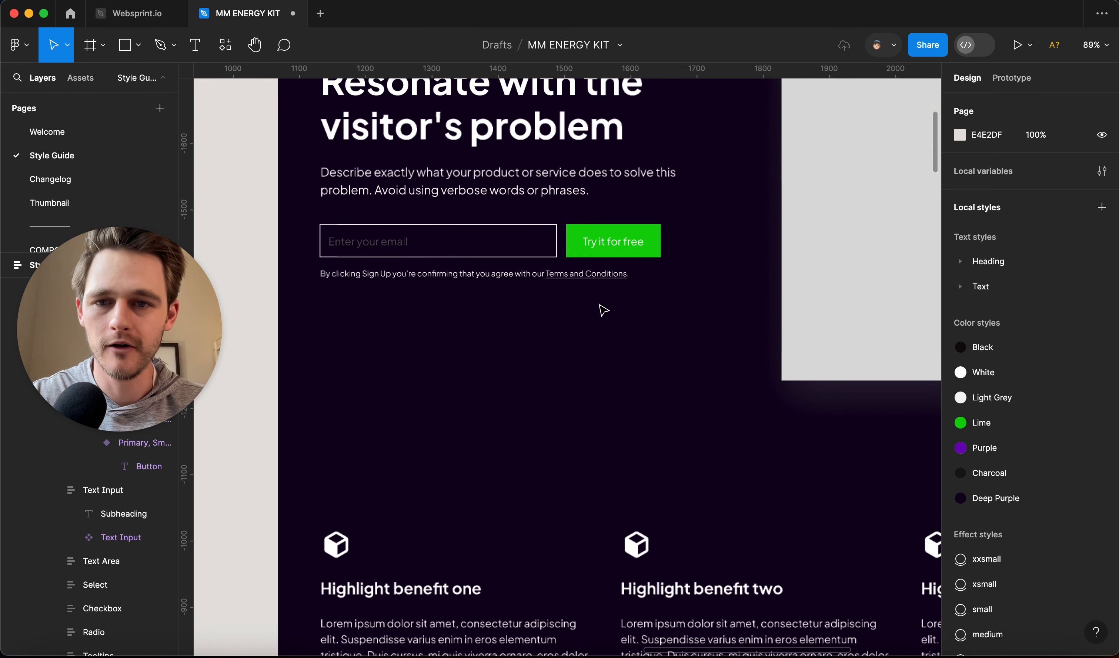
scroll(604, 310, "up", 3)
scroll(604, 310, "left", 2)
left_click(561, 346)
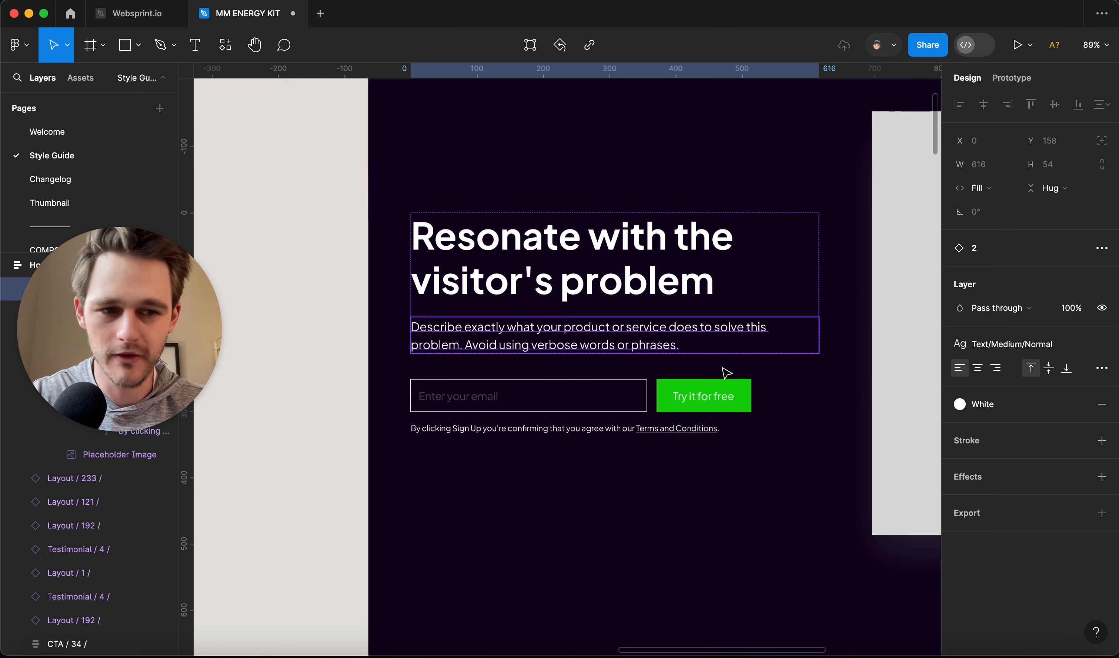
left_click(988, 409)
left_click(849, 488)
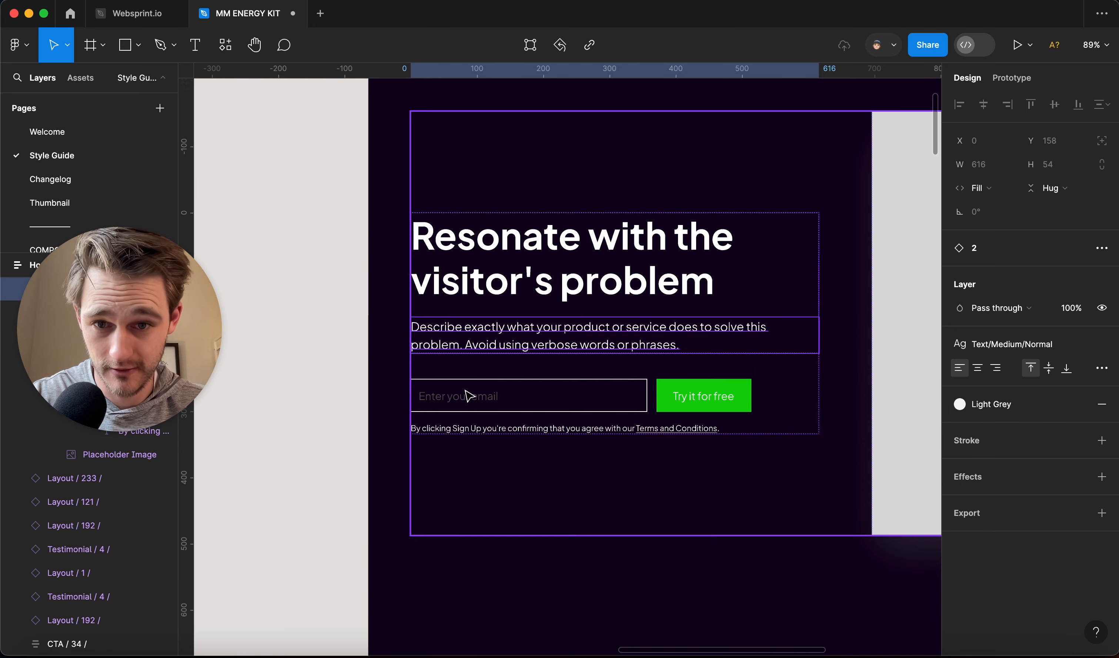
left_click(350, 358)
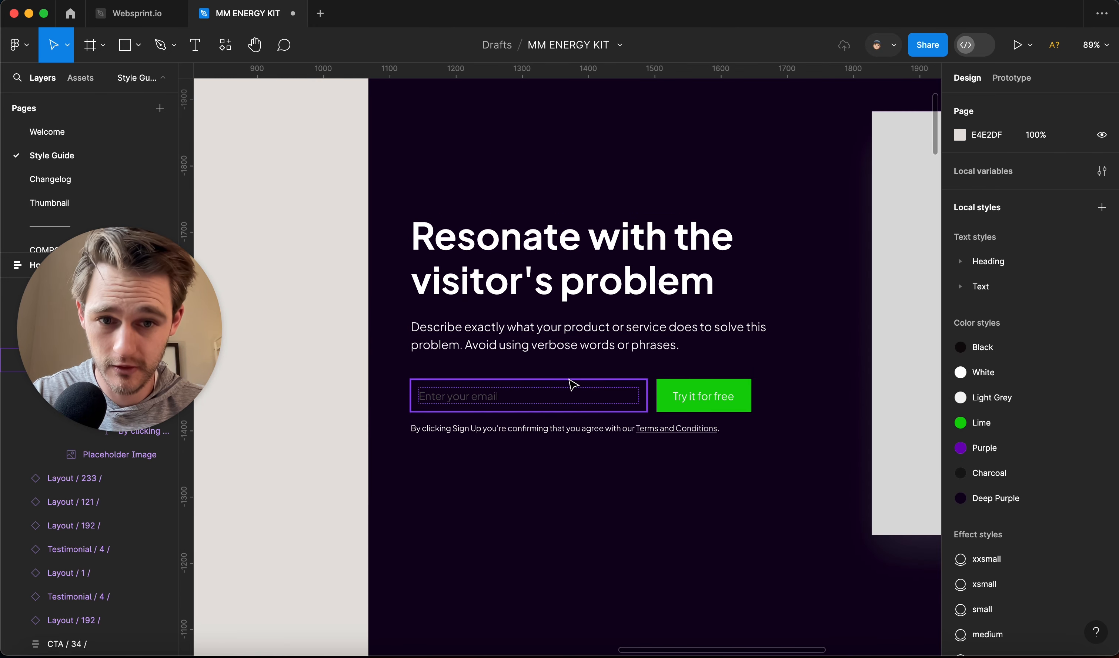
Switch to Chrome to review the Linear and M&M Energy homepages for reference, and return to Figma.
scroll(688, 438, "down", 5)
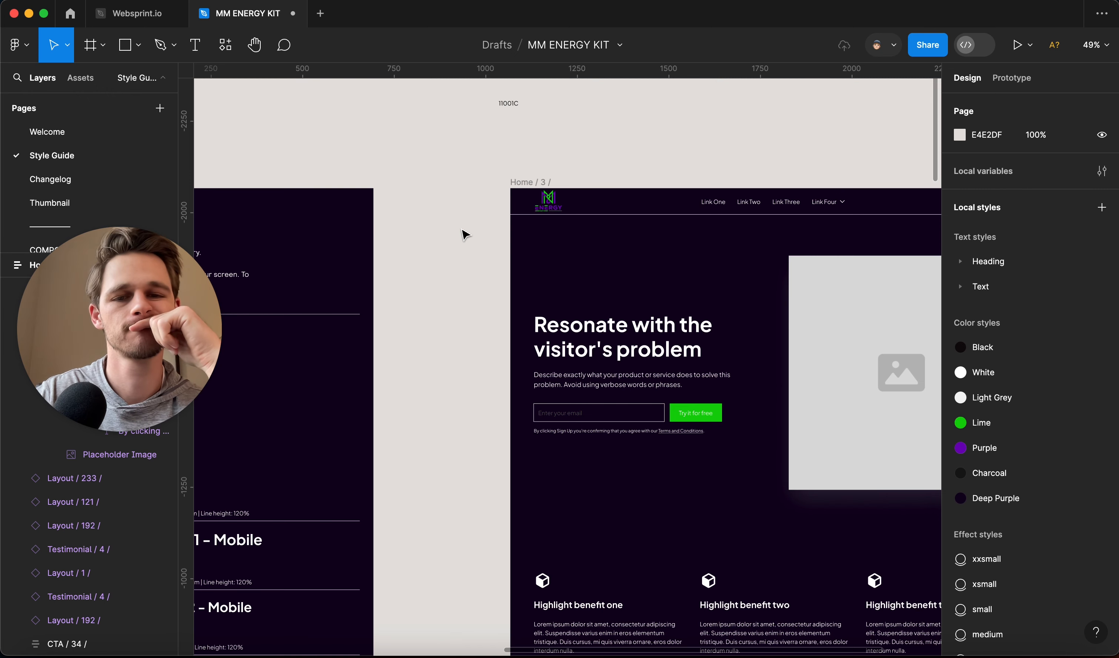
key("super+Tab")
key("super+Tab")
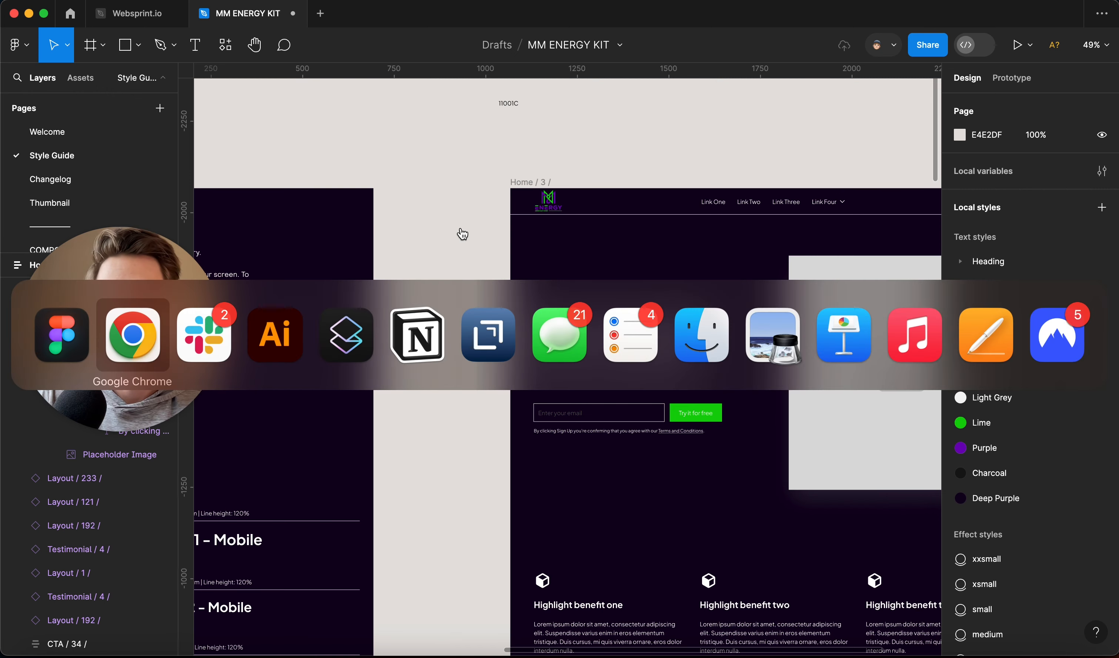
key("super+Tab")
key("super+Tab")
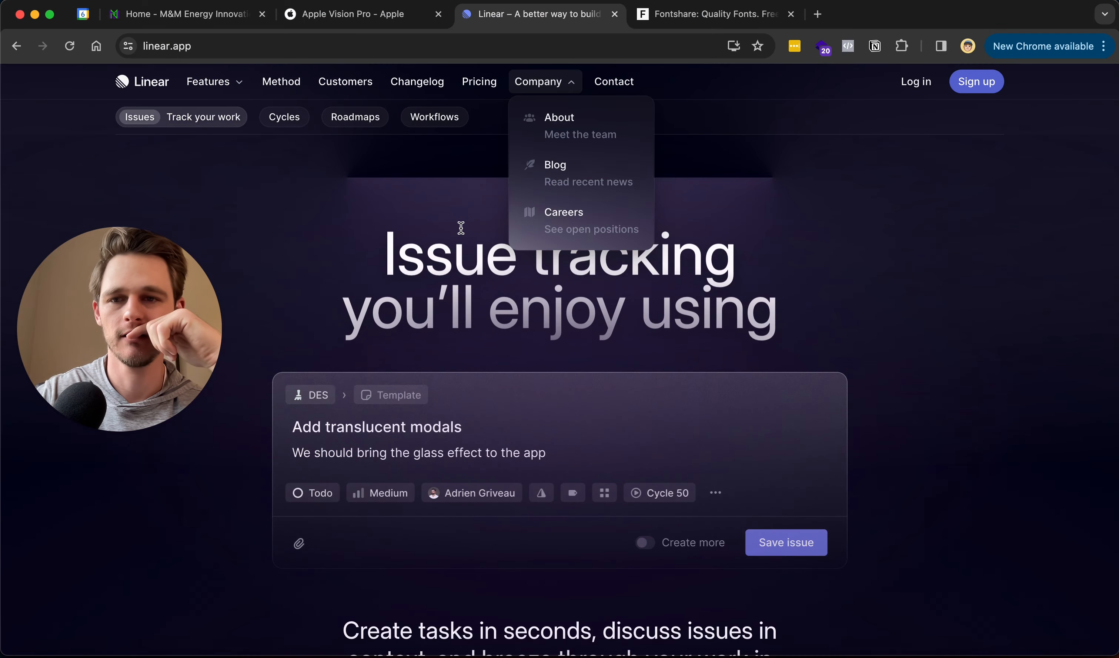
key("super+2")
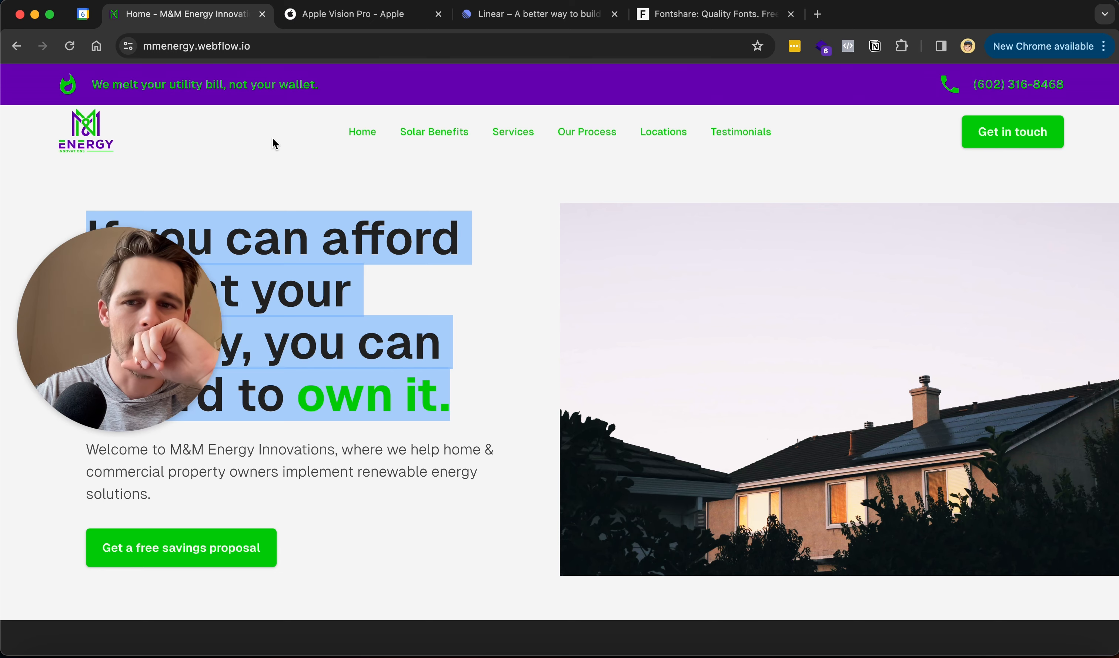
key("super+Tab")
key("super+Tab")
key("super+Tab")
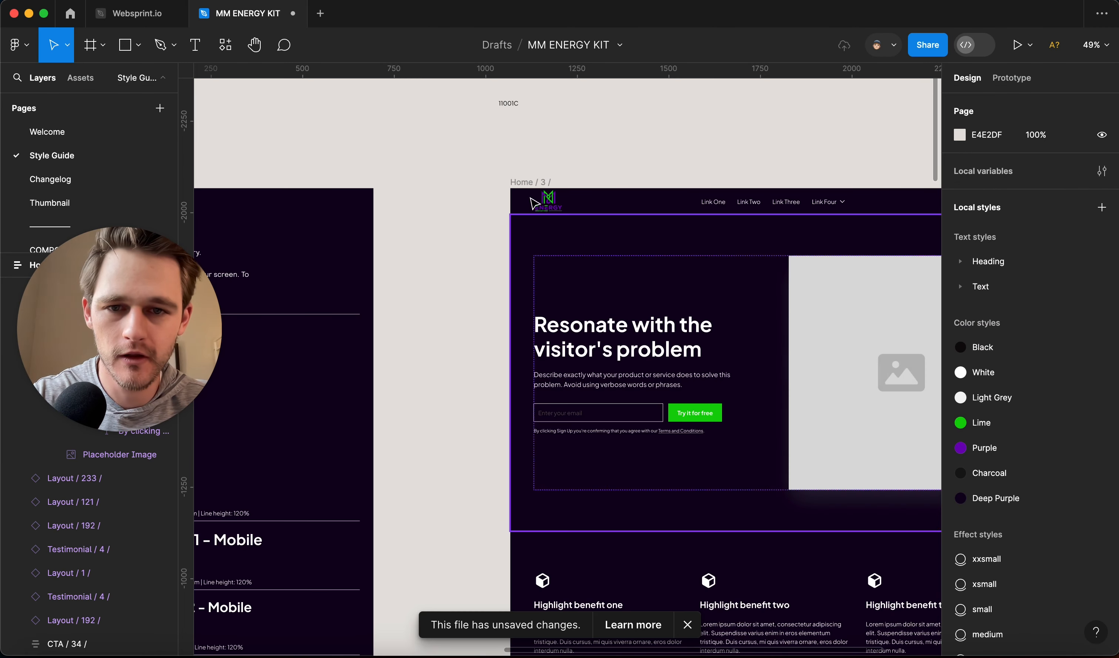
Examine the Home / 3 header and hero section, including the navigation, bold button label and spacing.
scroll(647, 202, "up", 5)
scroll(647, 206, "right", 5)
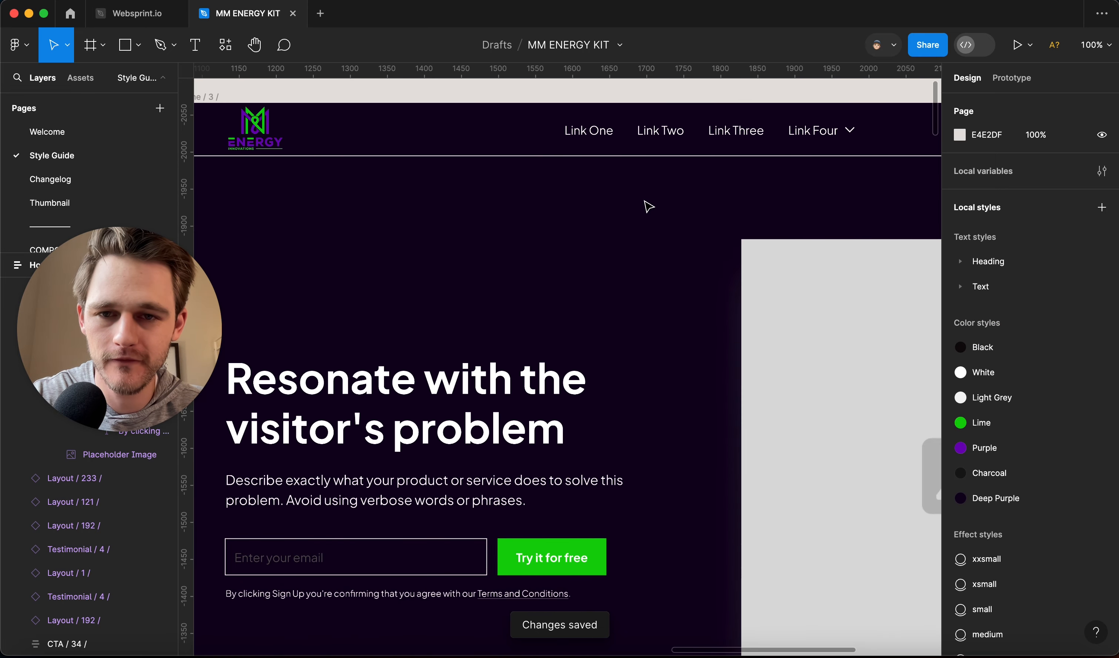
scroll(649, 205, "down", 1)
left_click(651, 251)
scroll(656, 257, "down", 5)
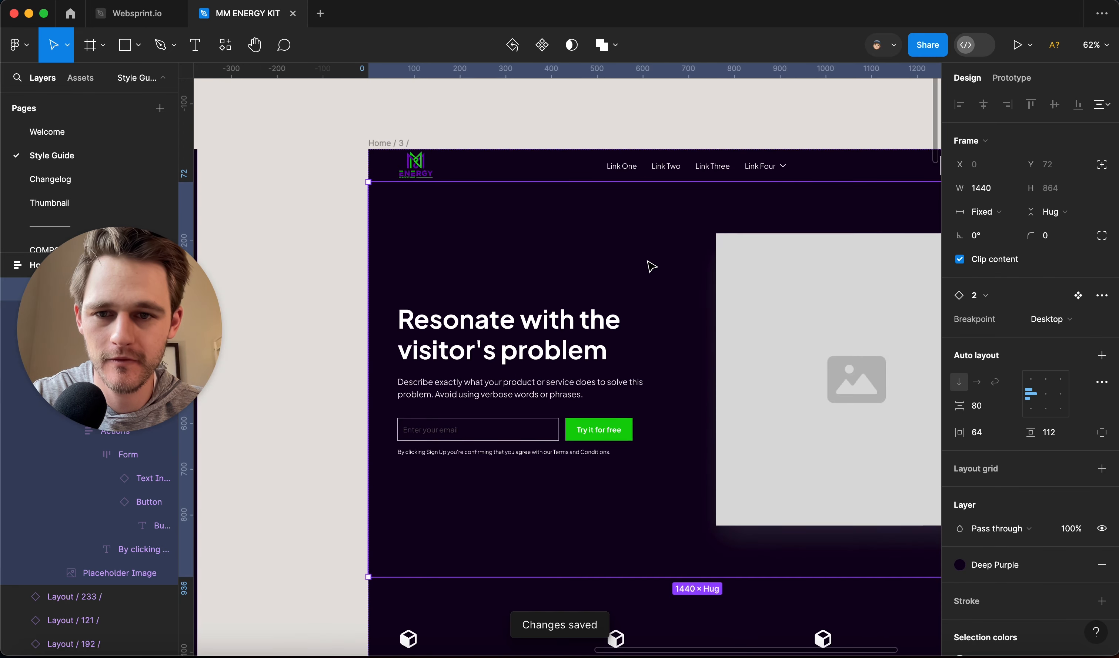
left_click(399, 250)
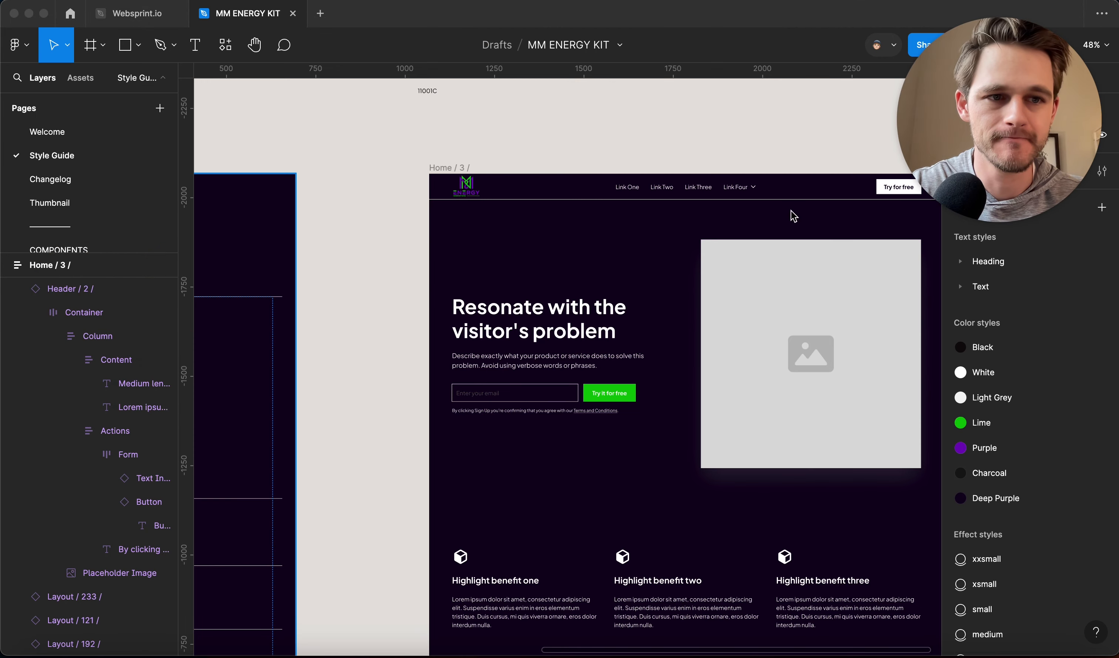
scroll(660, 200, "right", 5)
scroll(660, 200, "down", 2)
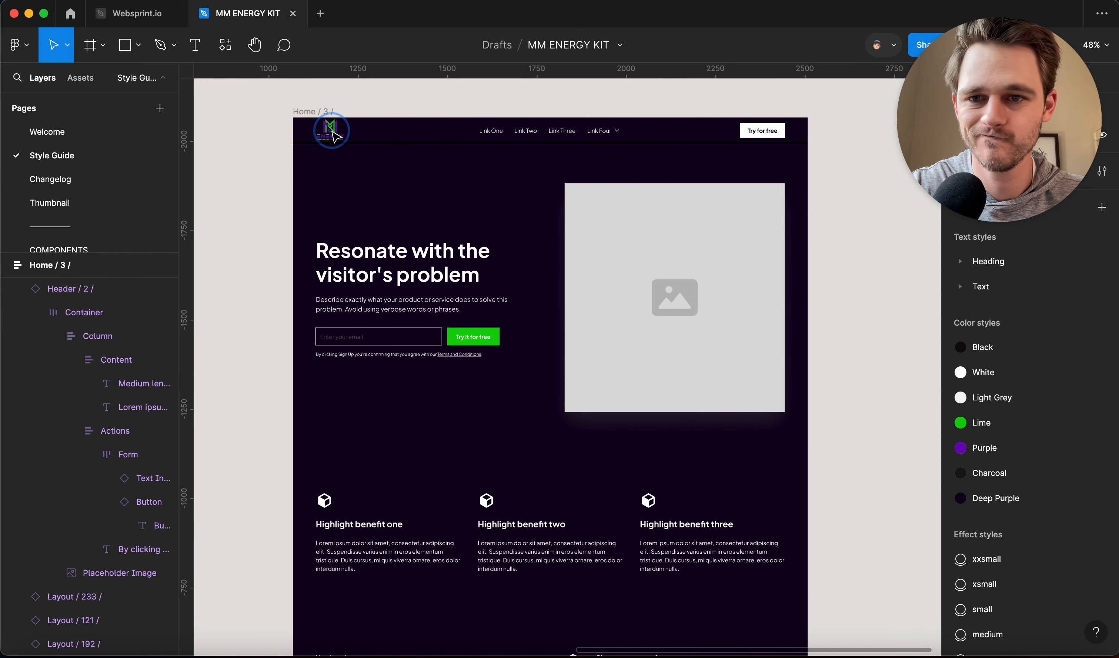
Inspect the image fill of the logo in the Home / 3 header and close it without adjustments.
scroll(322, 134, "up", 10)
left_click(339, 136, "super")
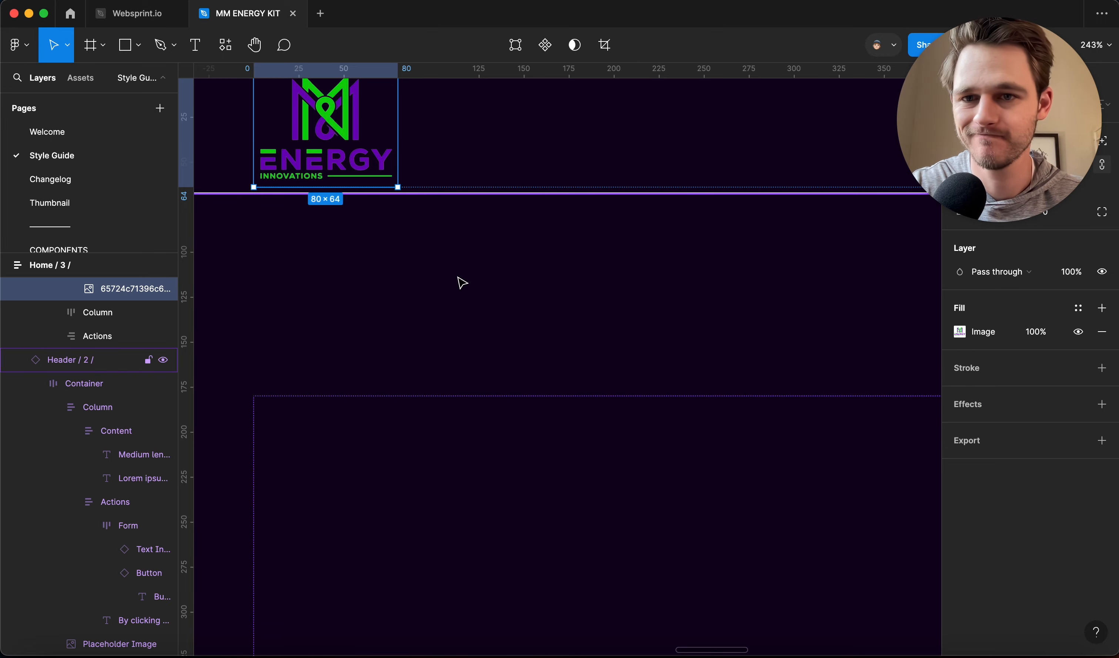
scroll(460, 280, "down", 5)
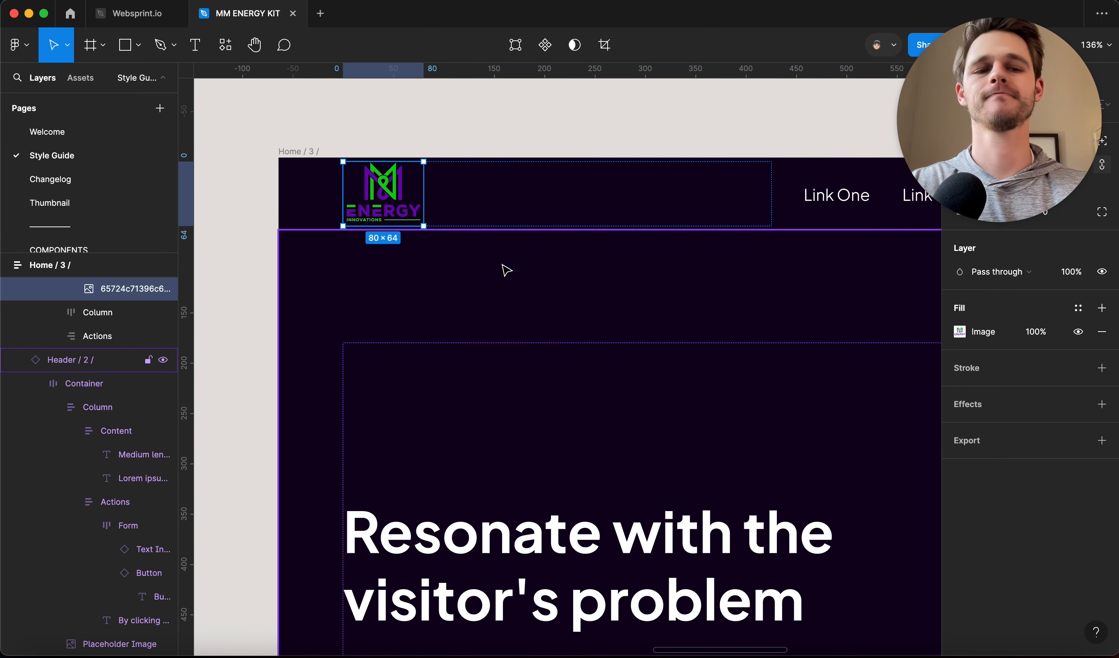
left_click(961, 334)
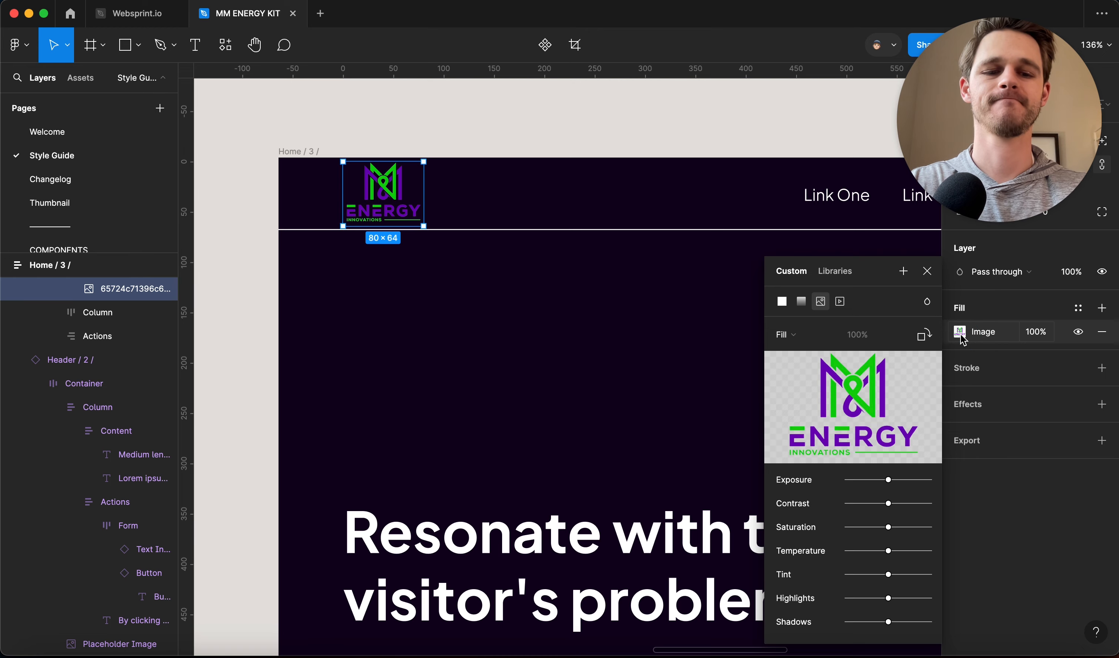
left_click(961, 334)
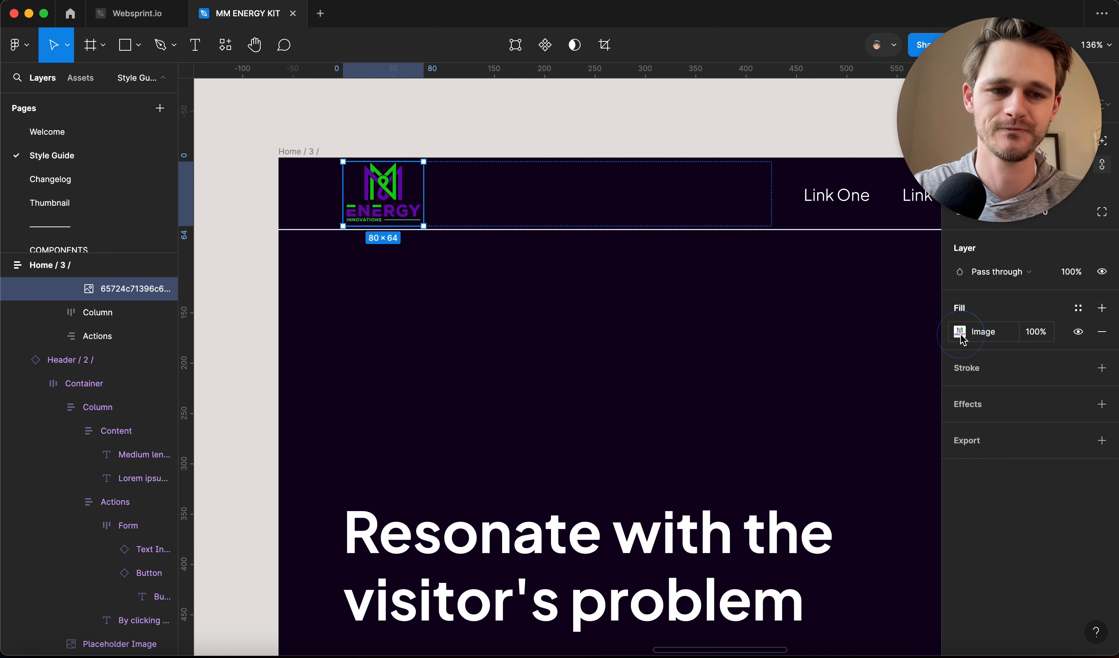
left_click(667, 108)
scroll(475, 145, "down", 5)
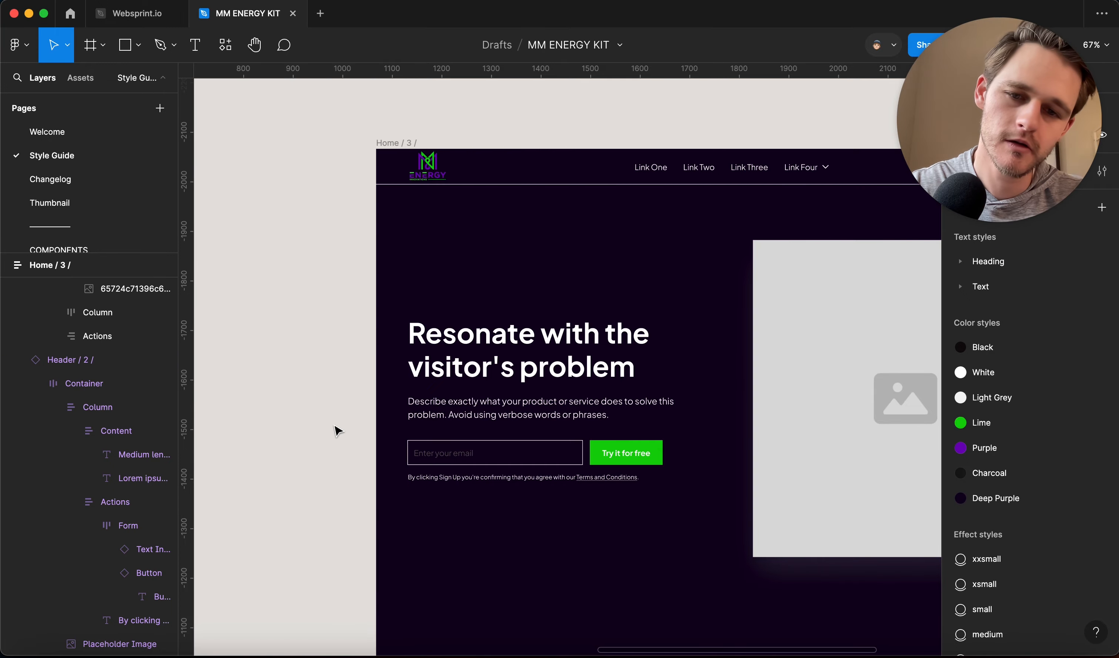
Set the corner radius of all button variants in the UI Elements section of the style guide to 5.
scroll(440, 453, "down", 5)
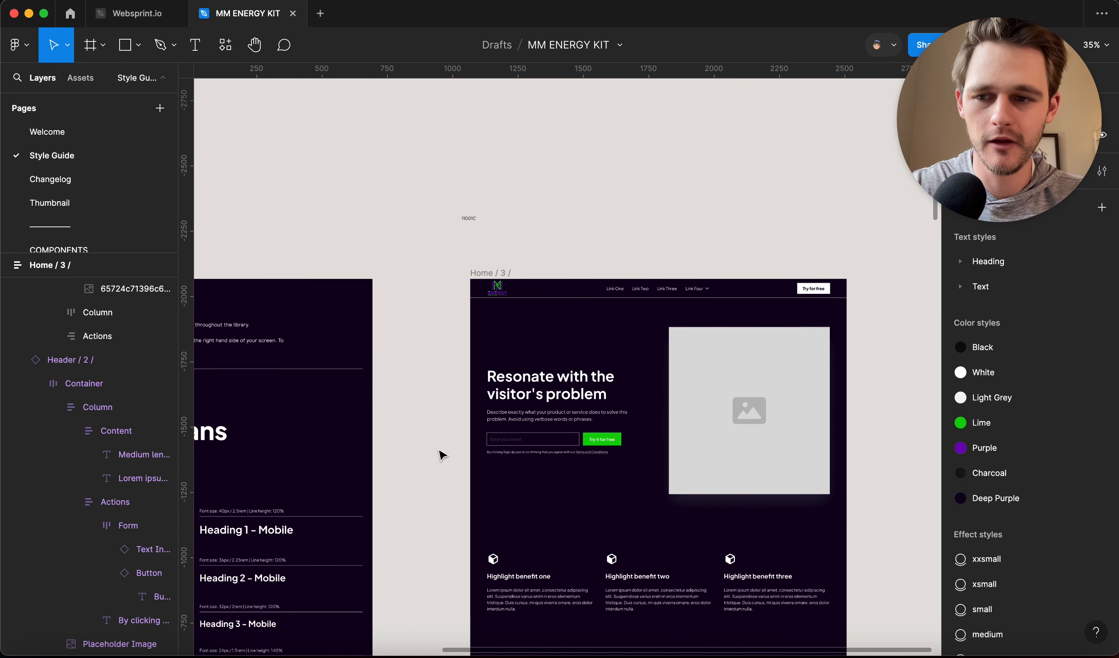
scroll(440, 454, "left", 5)
scroll(441, 454, "down", 5)
scroll(440, 455, "down", 10)
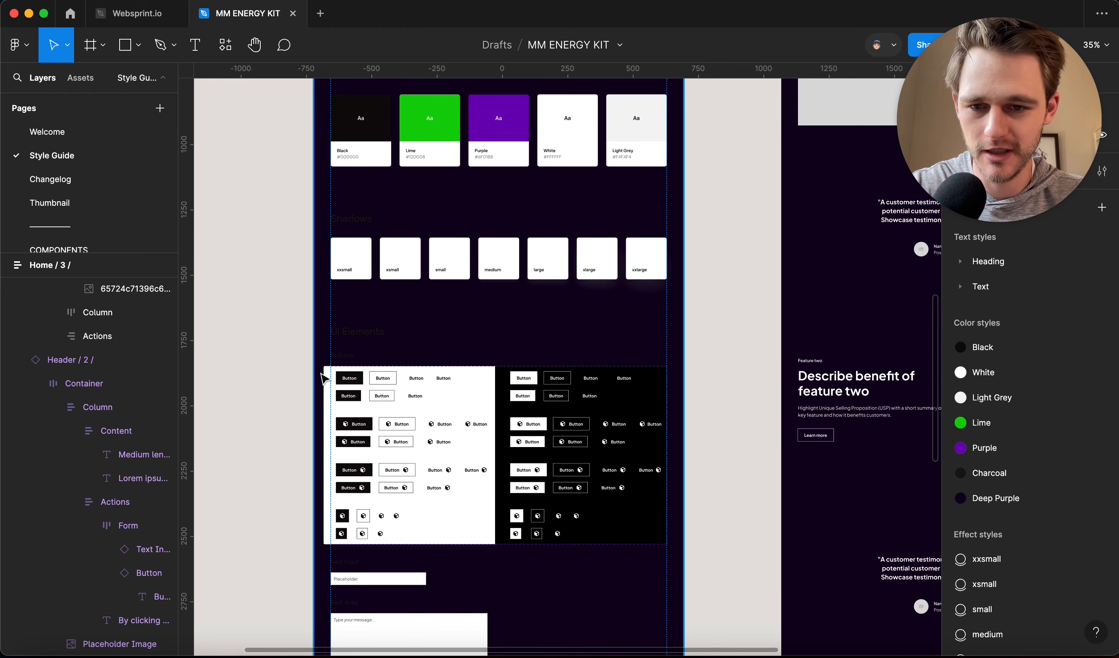
scroll(410, 407, "up", 10)
left_click(410, 407)
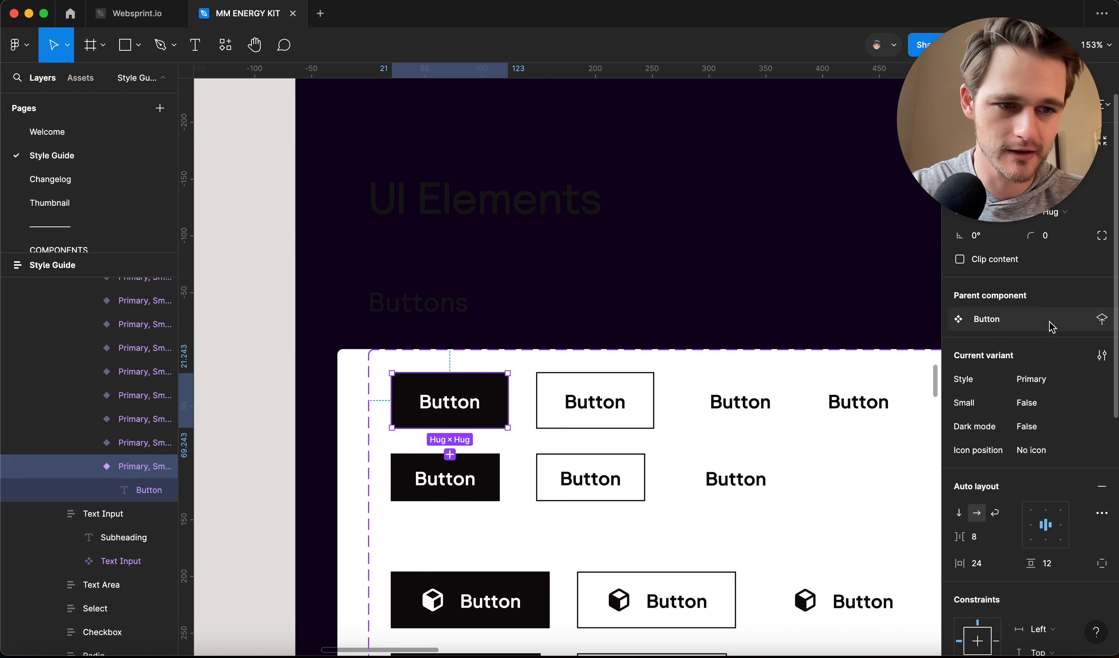
scroll(506, 415, "down", 5)
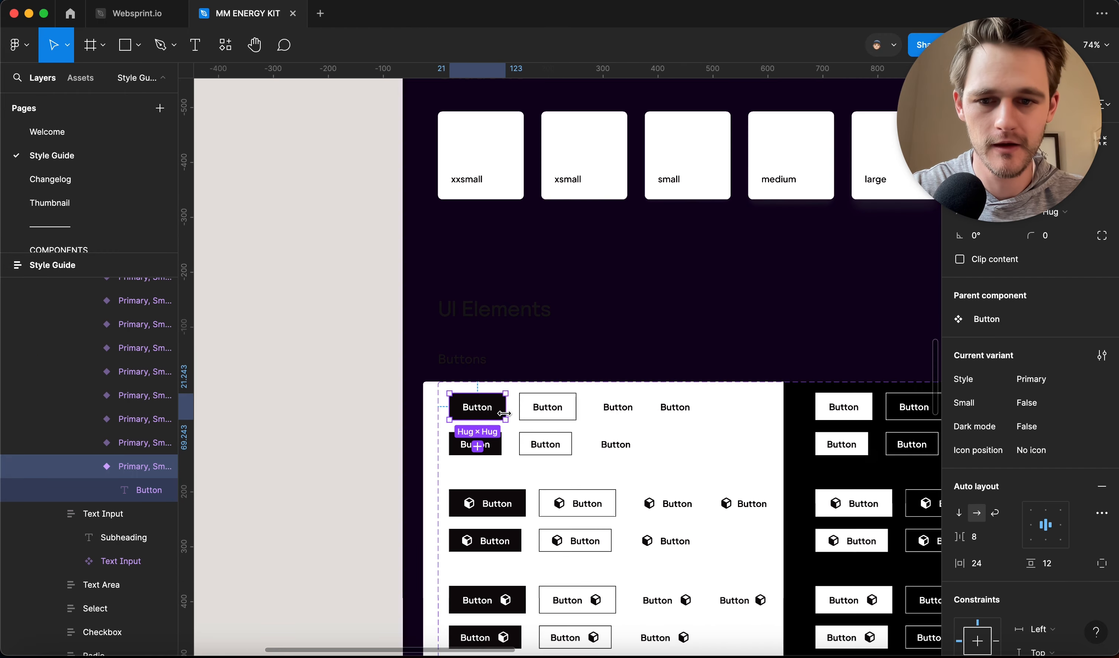
left_click(345, 400)
left_click_drag(445, 394, 820, 566)
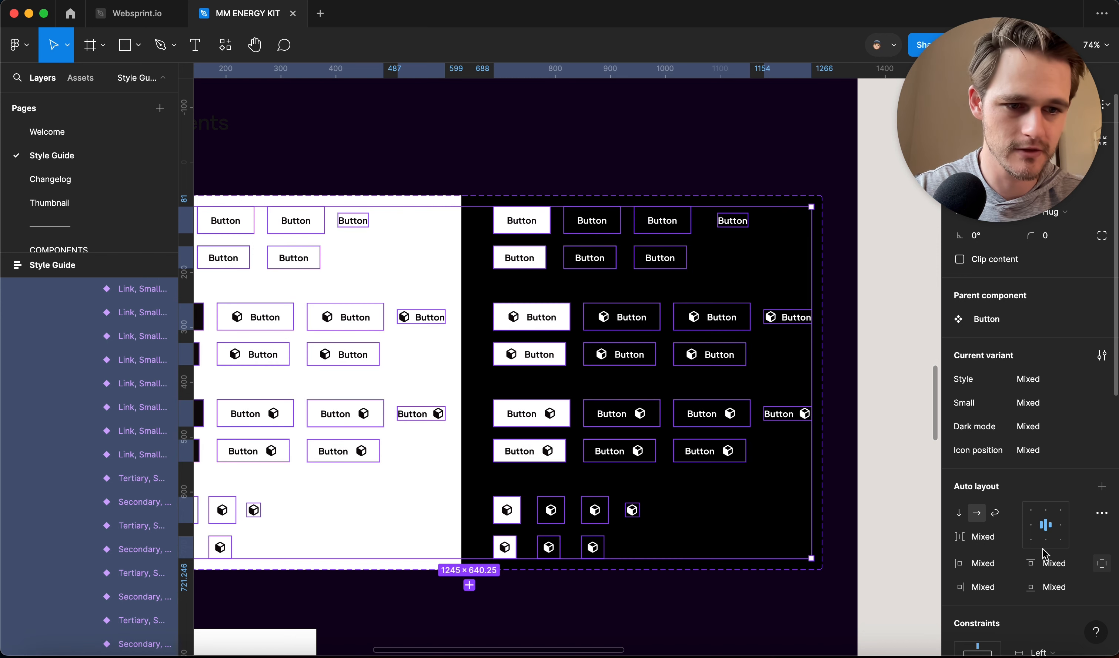
left_click(1040, 237)
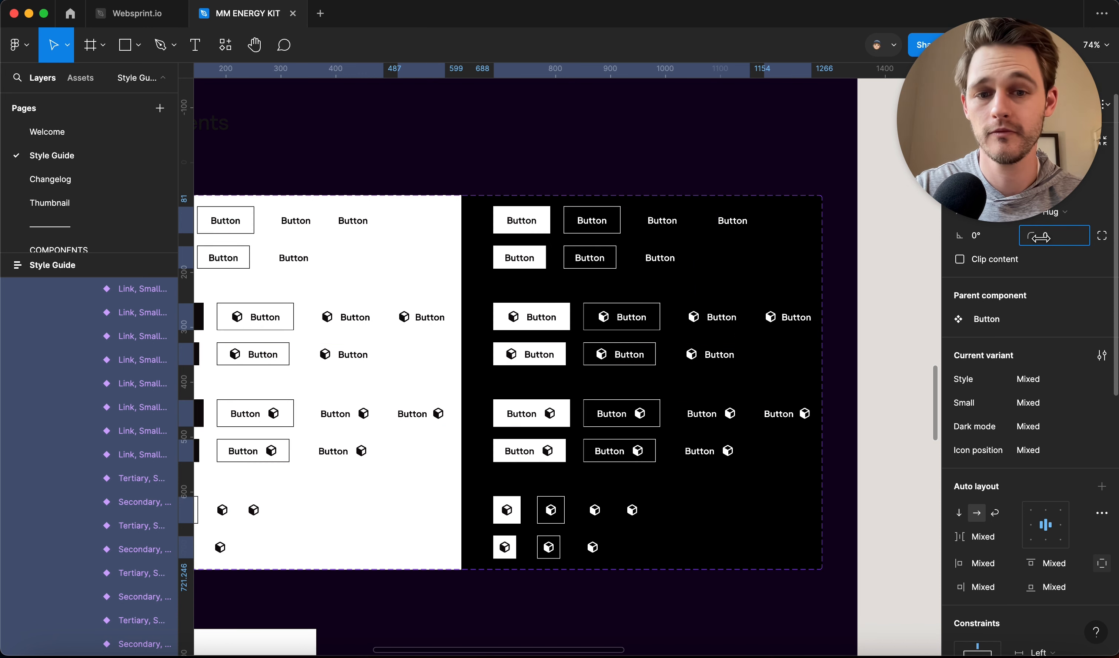
left_click_drag(1023, 248, 1107, 252)
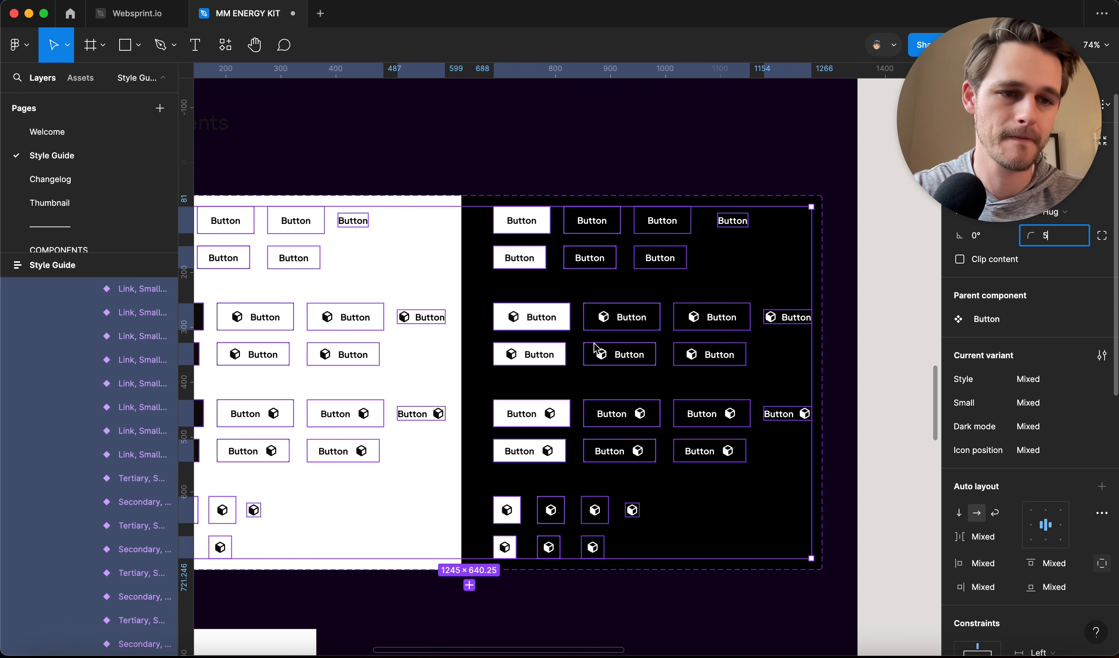
left_click(444, 290)
scroll(559, 296, "left", 8)
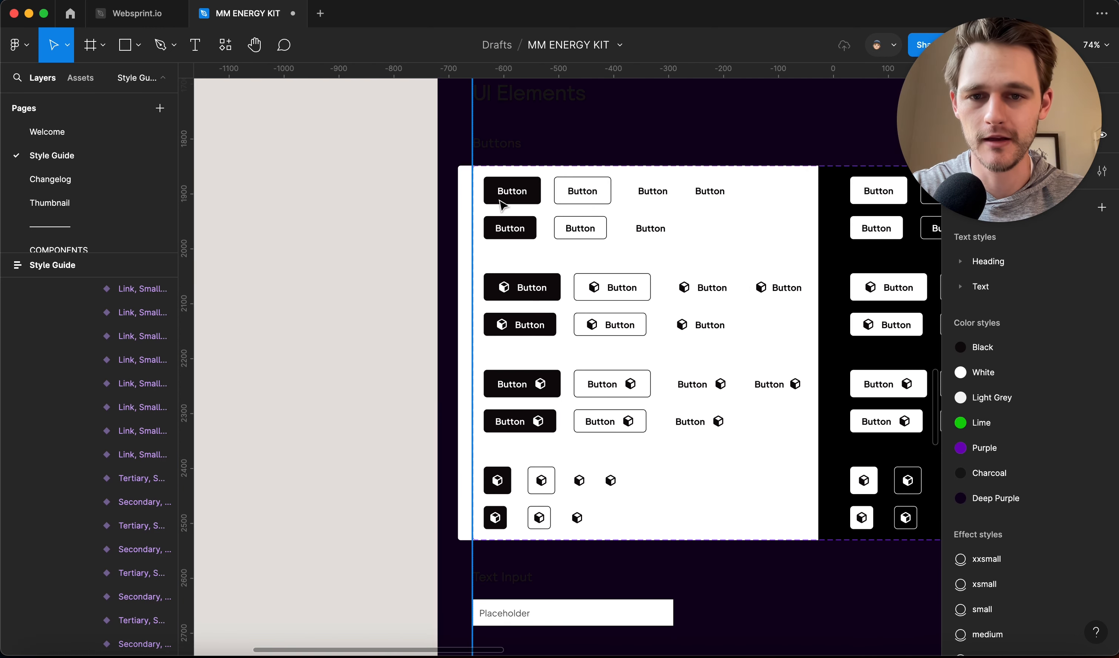
Examine the rounded corners of the green button in the Home / 3 hero and return to the style guide.
scroll(627, 408, "down", 5, "ctrl")
scroll(629, 408, "right", 10)
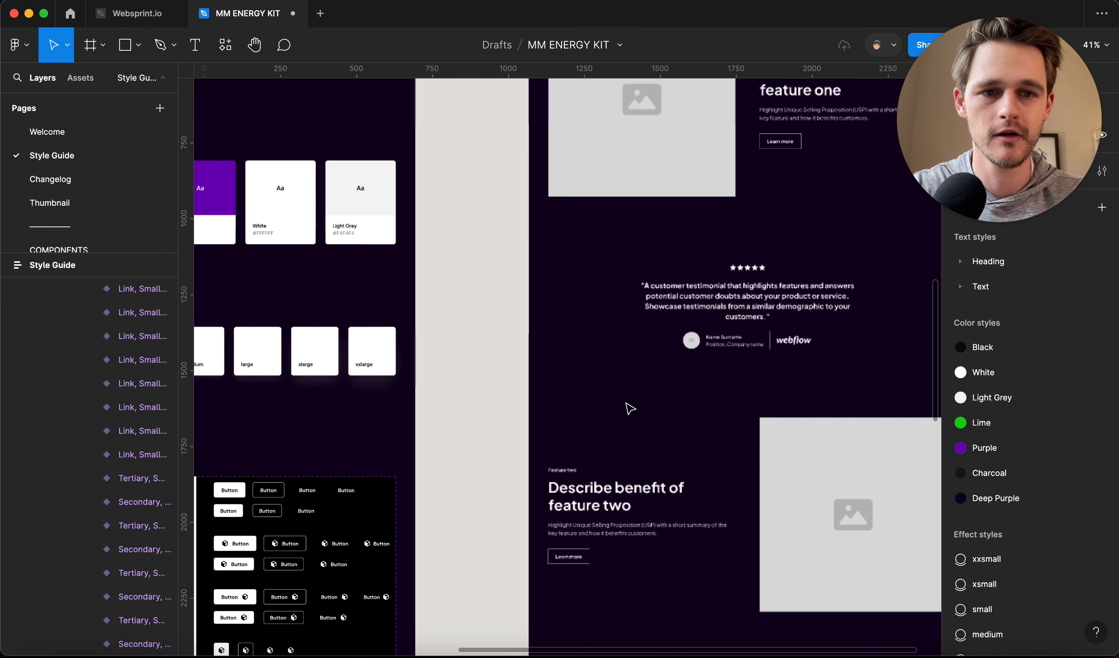
scroll(630, 408, "up", 15)
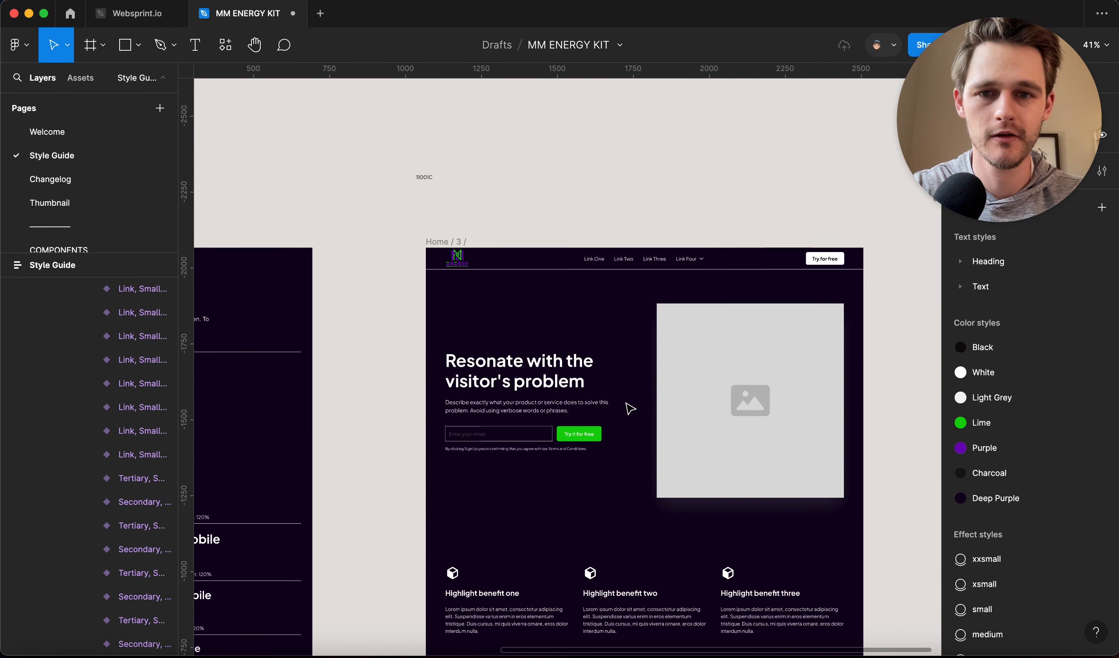
scroll(594, 495, "up", 5, "ctrl")
scroll(593, 494, "down", 6, "ctrl")
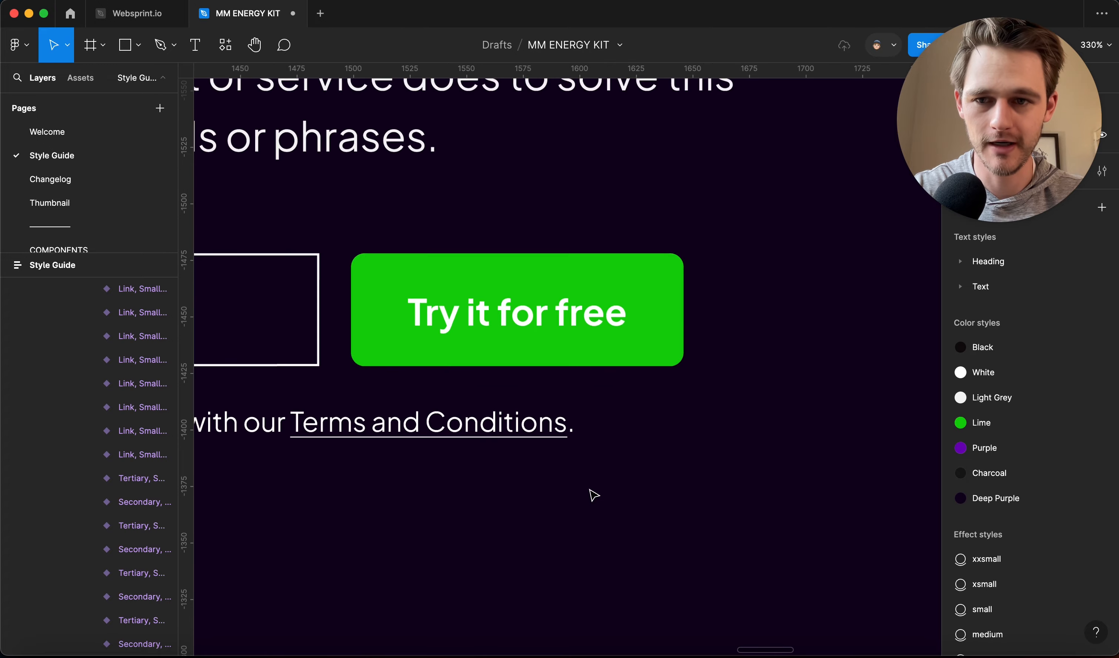
scroll(594, 496, "up", 5, "ctrl")
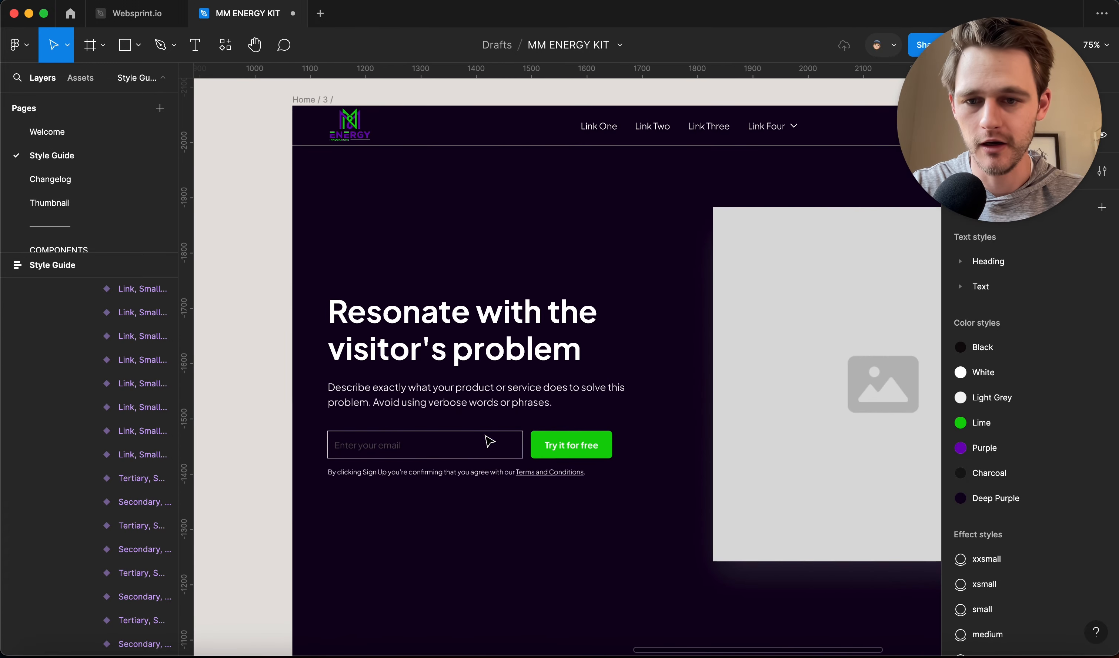
scroll(489, 441, "left", 5)
scroll(488, 441, "left", 10)
scroll(488, 441, "down", 4)
scroll(488, 441, "down", 5, "ctrl")
scroll(488, 441, "up", 3, "ctrl")
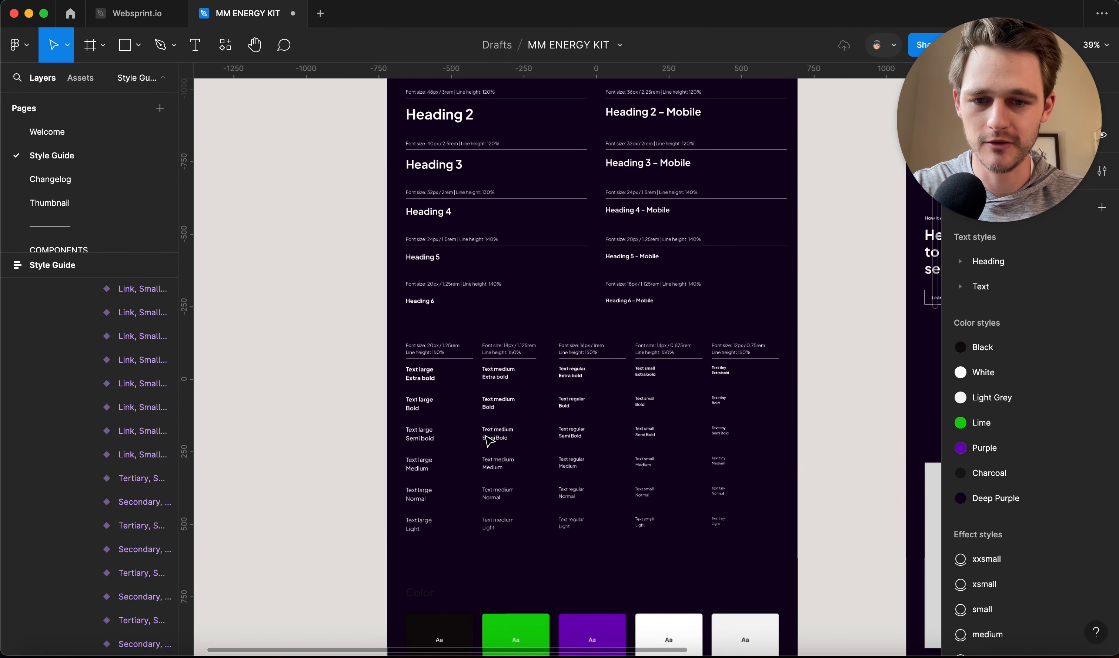
scroll(487, 442, "down", 8)
key("super+t")
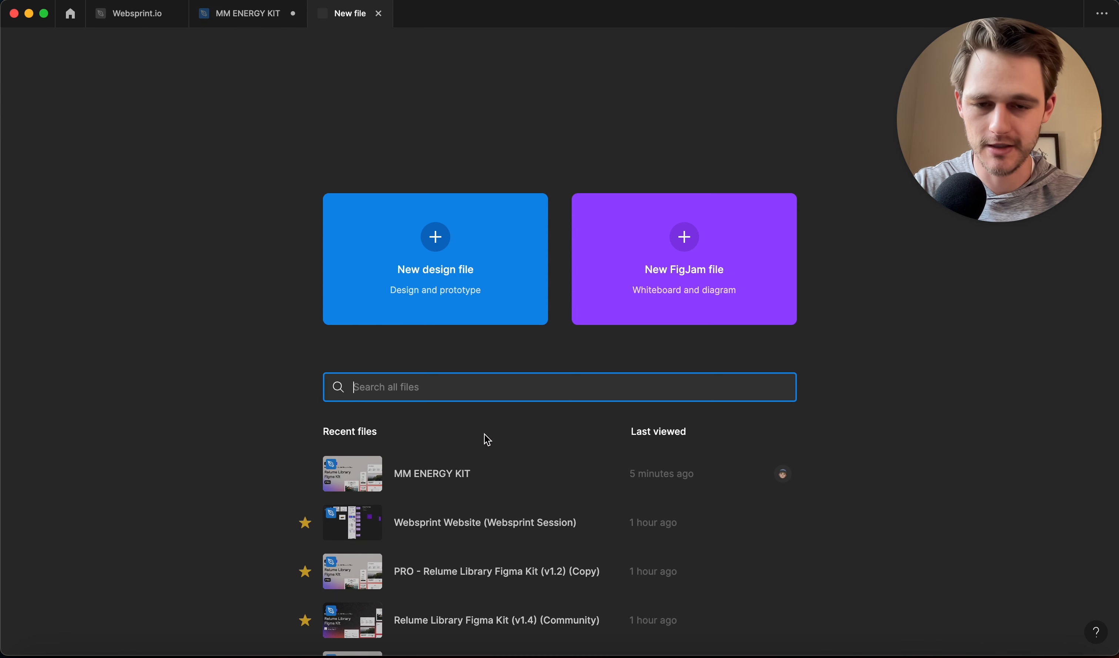
left_click(380, 15)
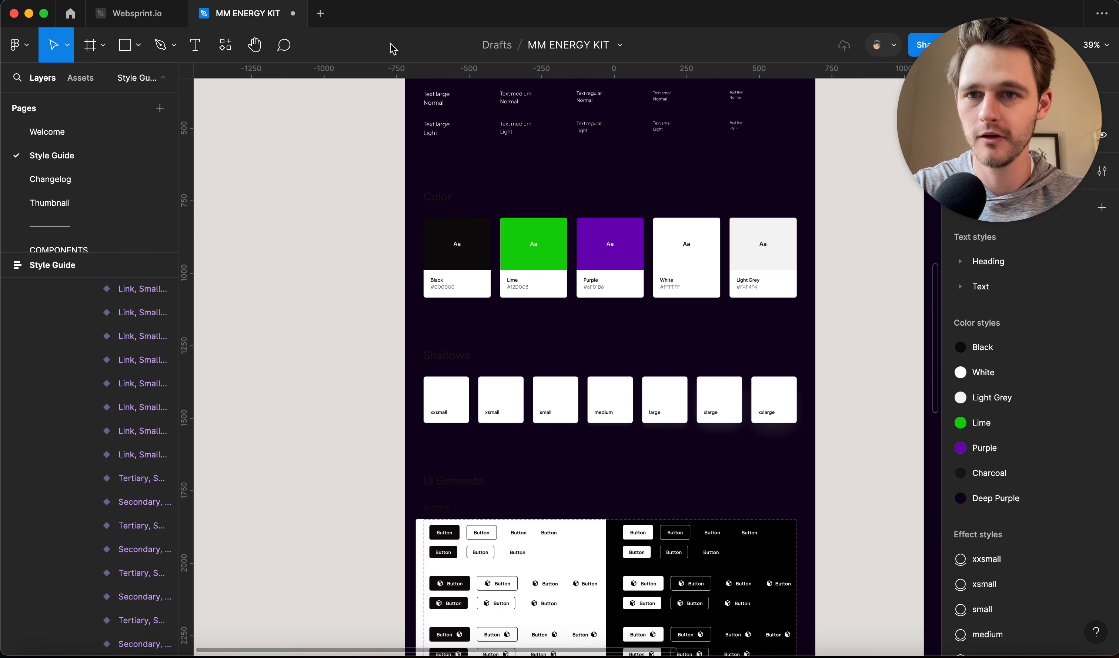
scroll(701, 225, "down", 9)
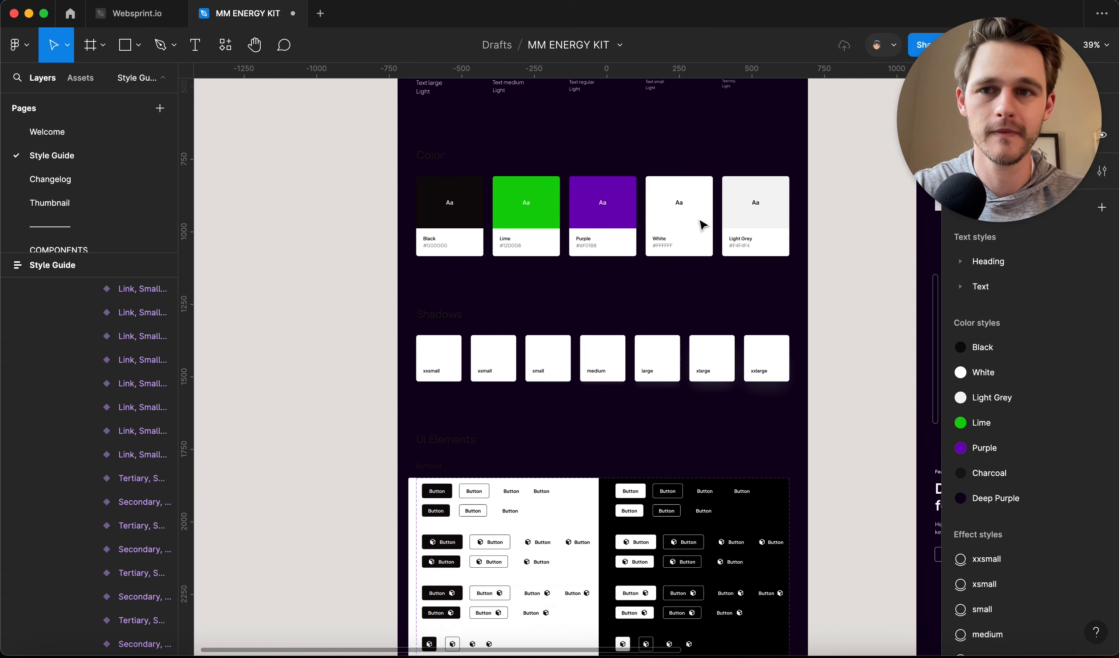
scroll(702, 224, "down", 1)
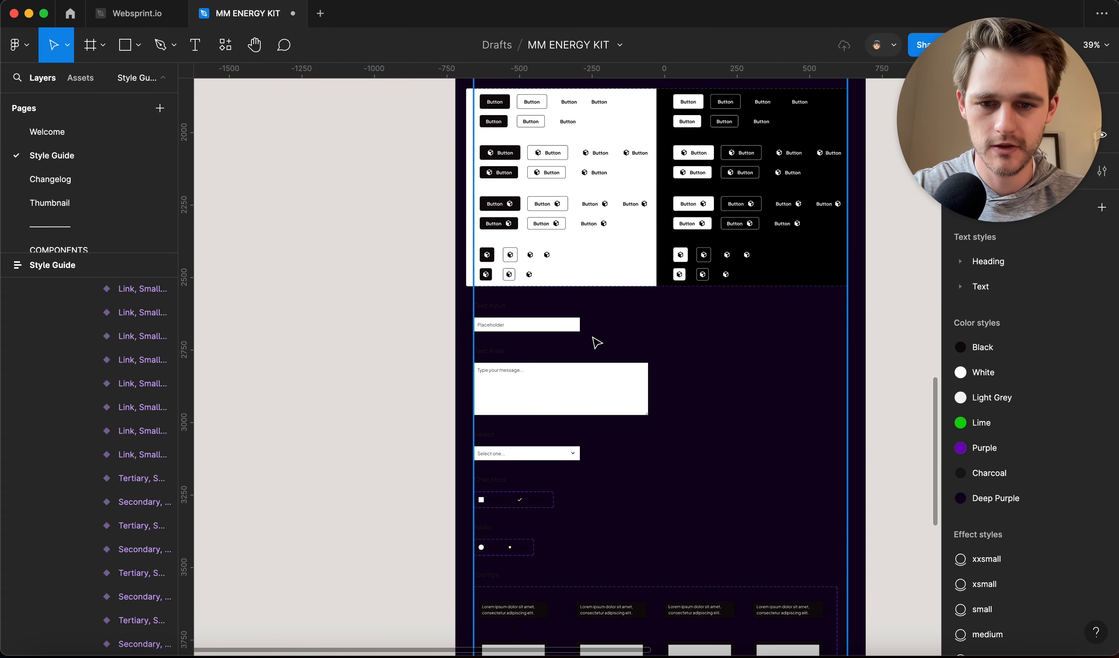
key("super+y")
scroll(590, 344, "up", 5)
scroll(590, 344, "up", 1)
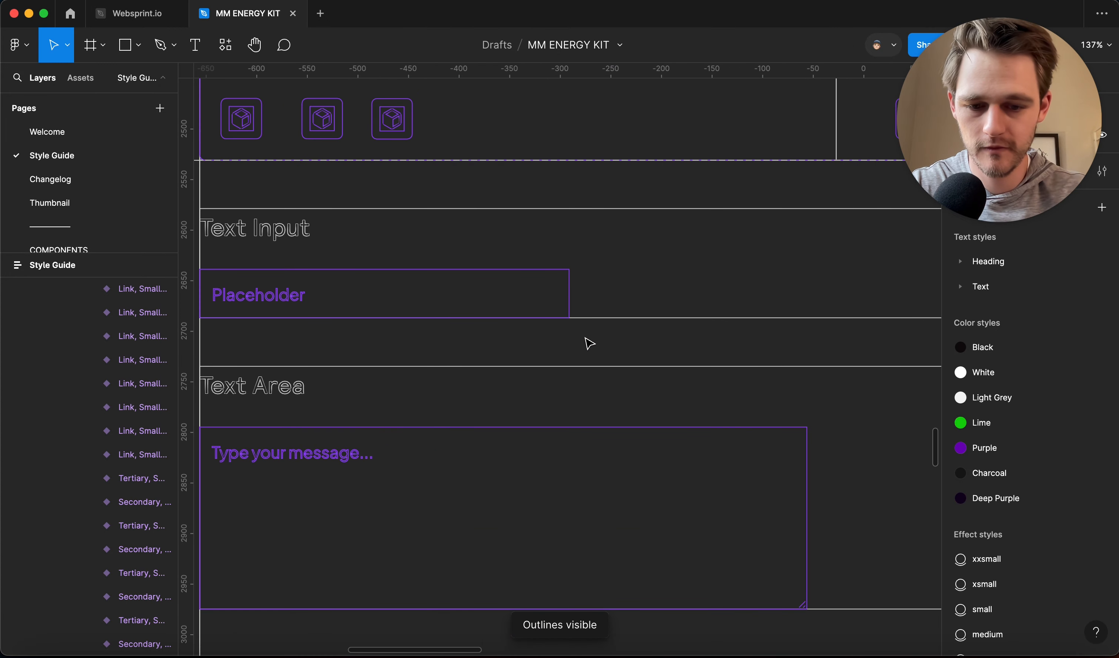
key("super+y")
Set the corner radius of the Text Input, Text Area and Select components to 5.
left_click(536, 301)
scroll(540, 307, "down", 3)
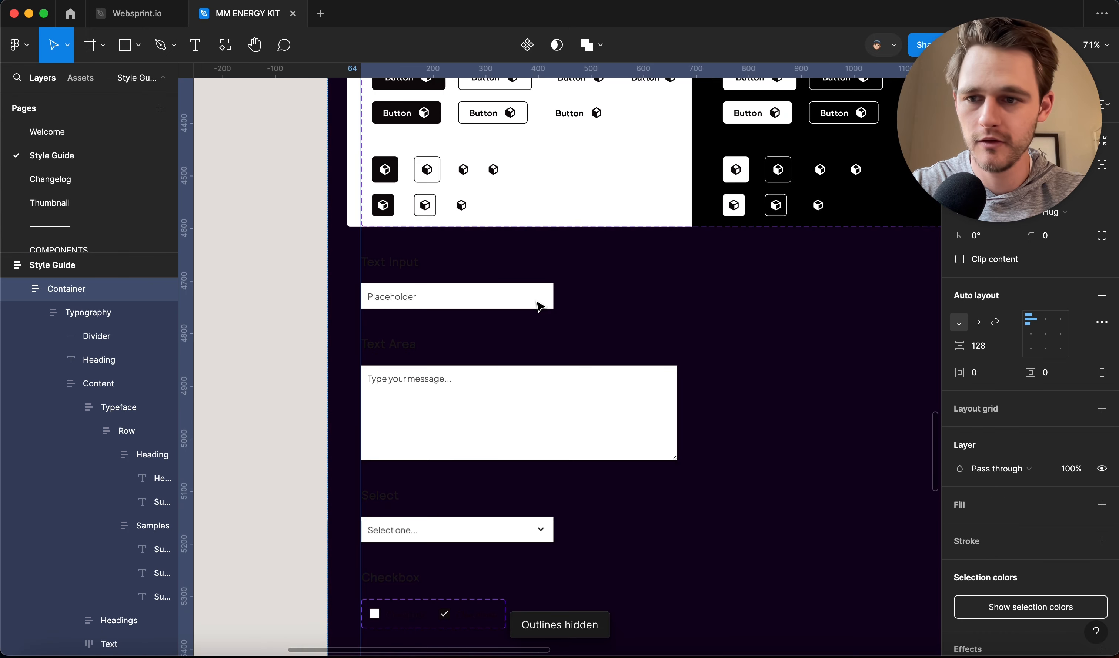
left_click(524, 300)
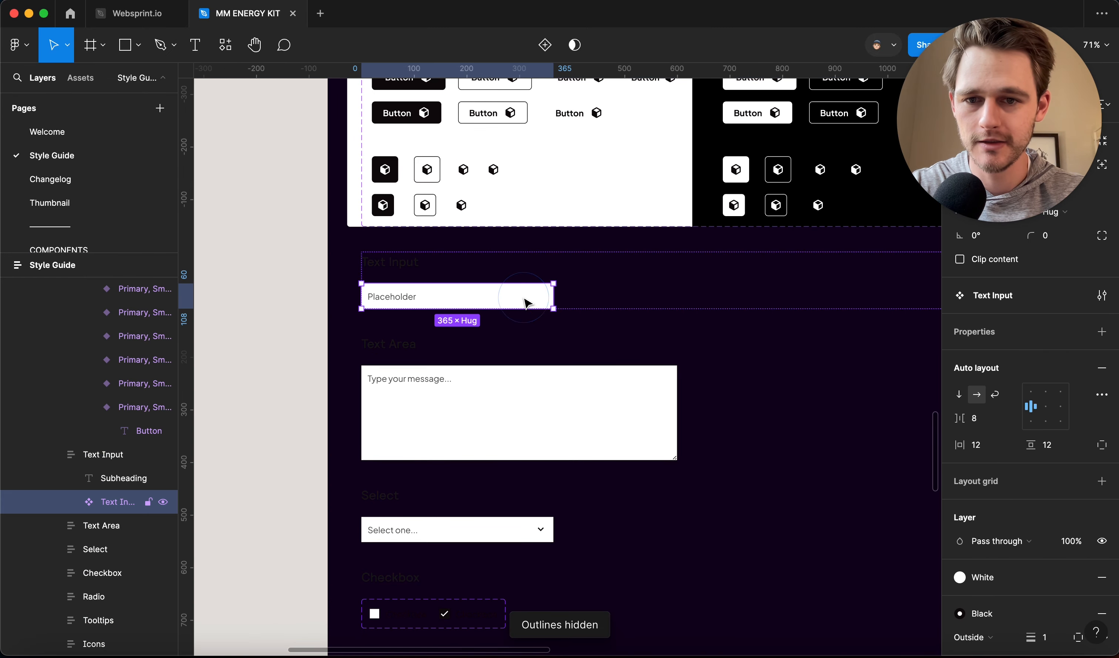
left_click(533, 391, "shift")
left_click(469, 530, "shift")
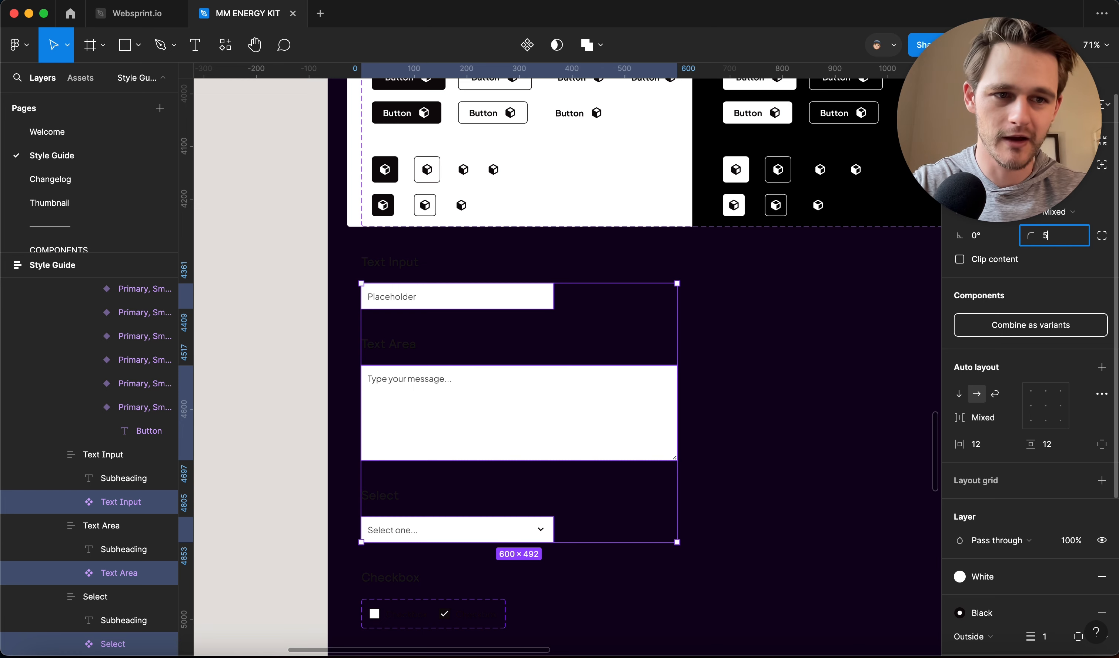
type("5")
key("Return")
left_click(280, 328)
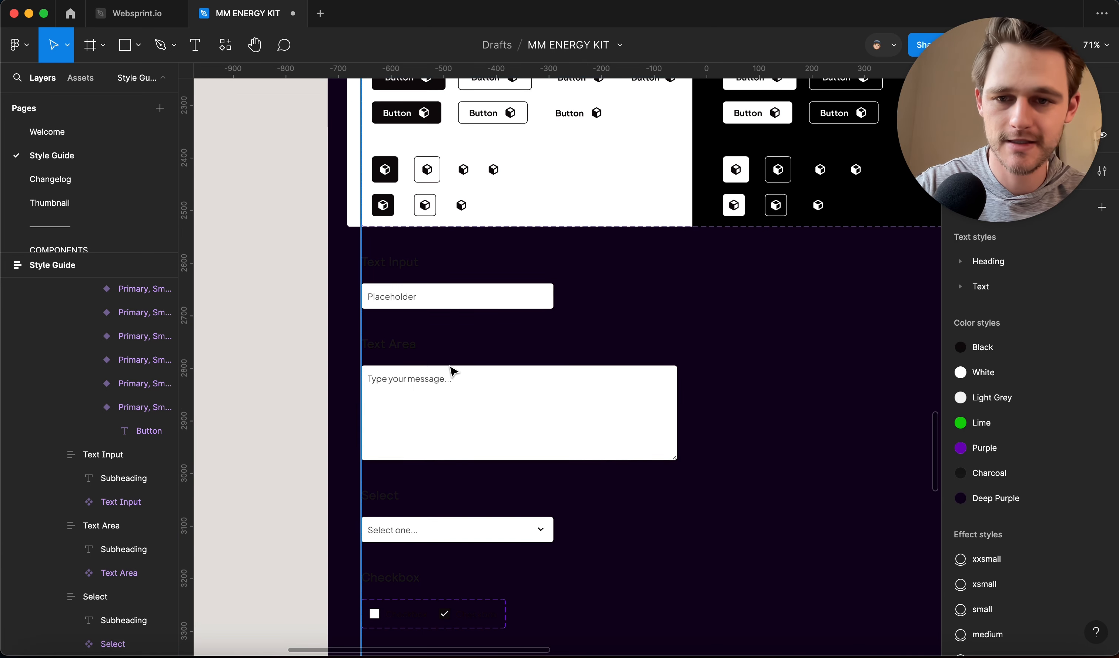
Apply the Light Grey color style to the subheadings of the Text Area and Text Input sections in place of 161616.
left_click(404, 345)
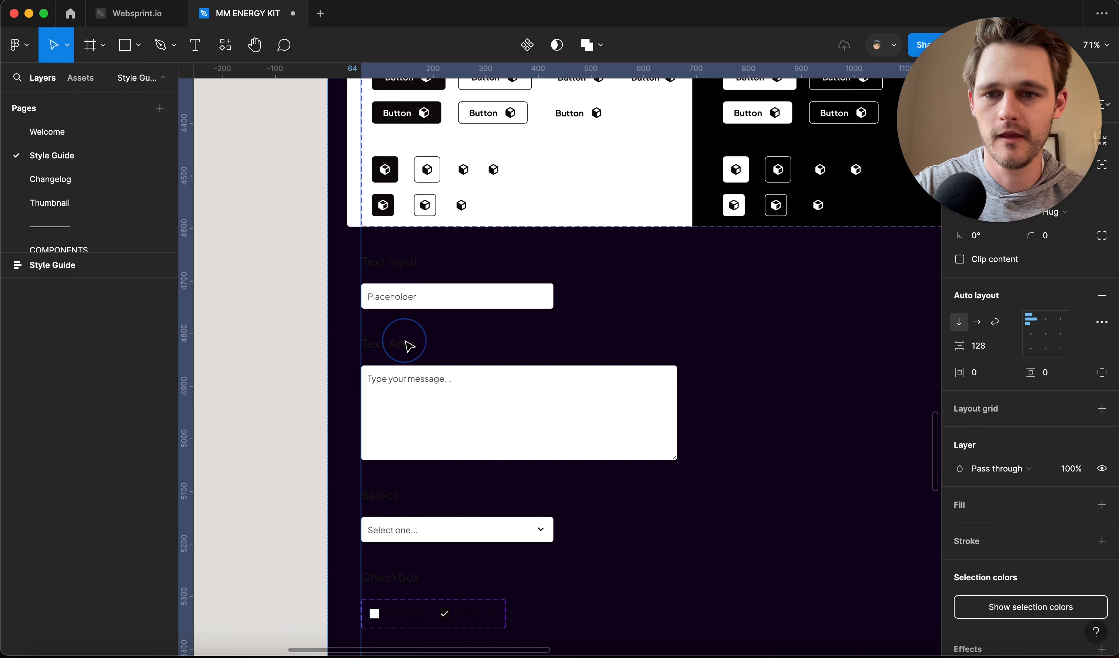
double_click(418, 340)
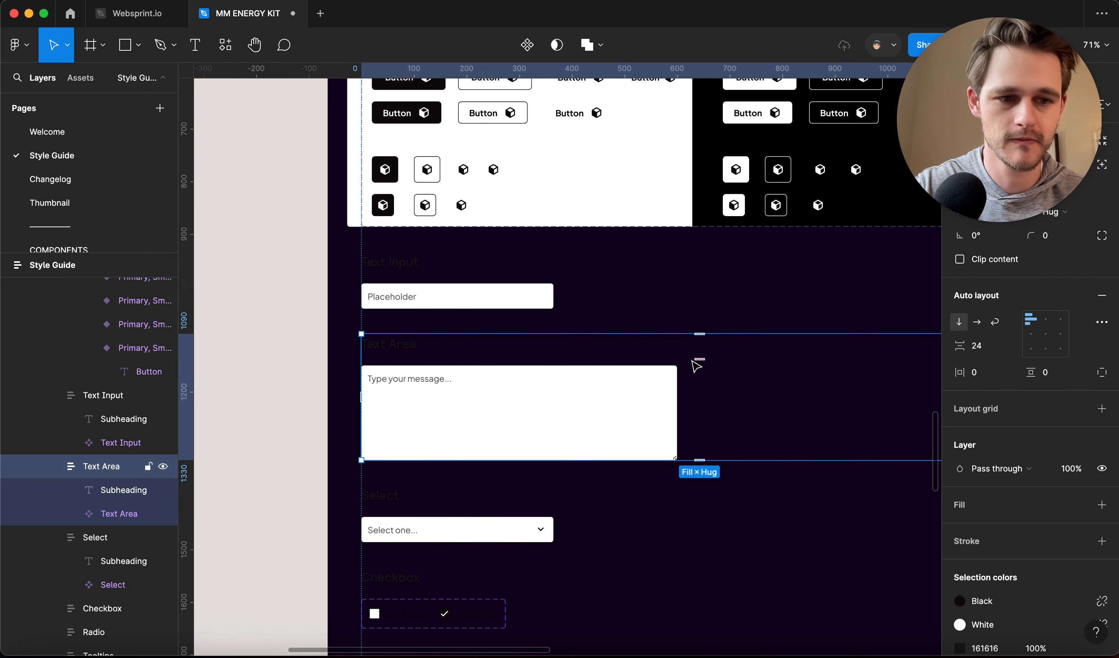
scroll(1051, 576, "down", 3)
left_click(959, 585)
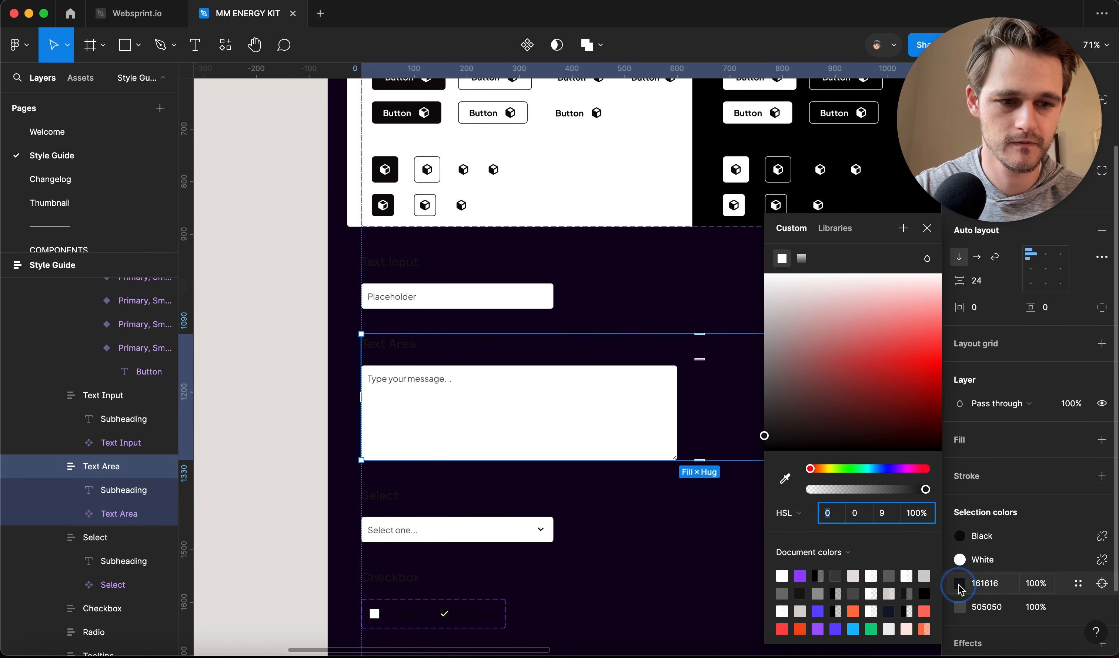
left_click(1085, 588)
left_click(834, 484)
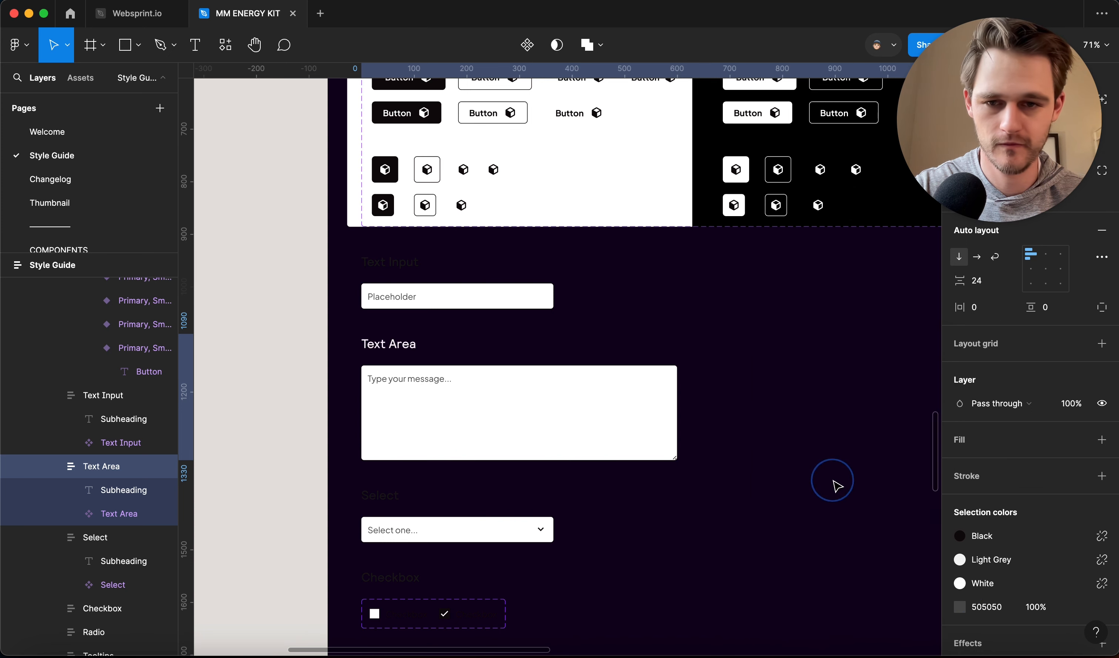
left_click(519, 266)
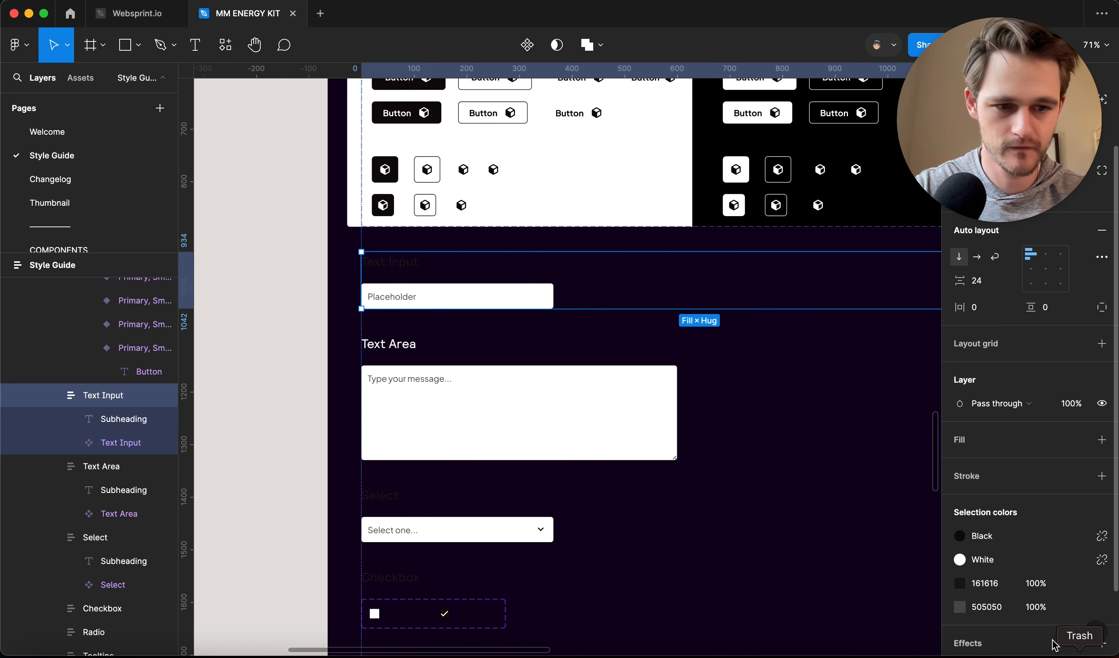
left_click(1078, 585)
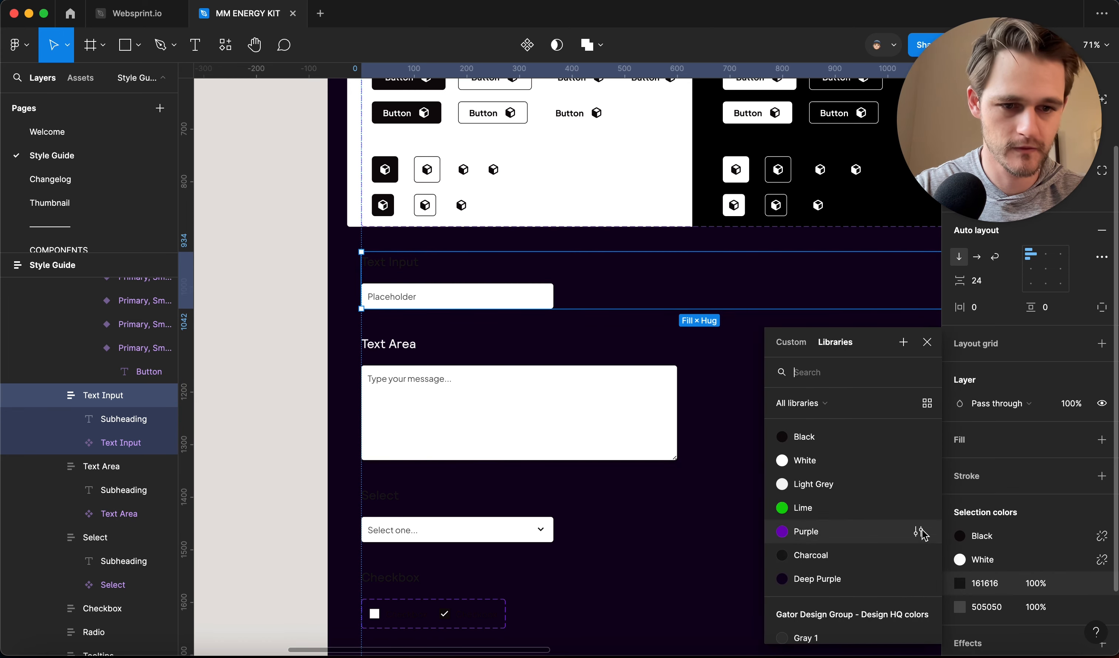
left_click(870, 486)
Recolor the Select and Checkbox section subheadings from 161616 to the Light Grey color style.
left_click(490, 489)
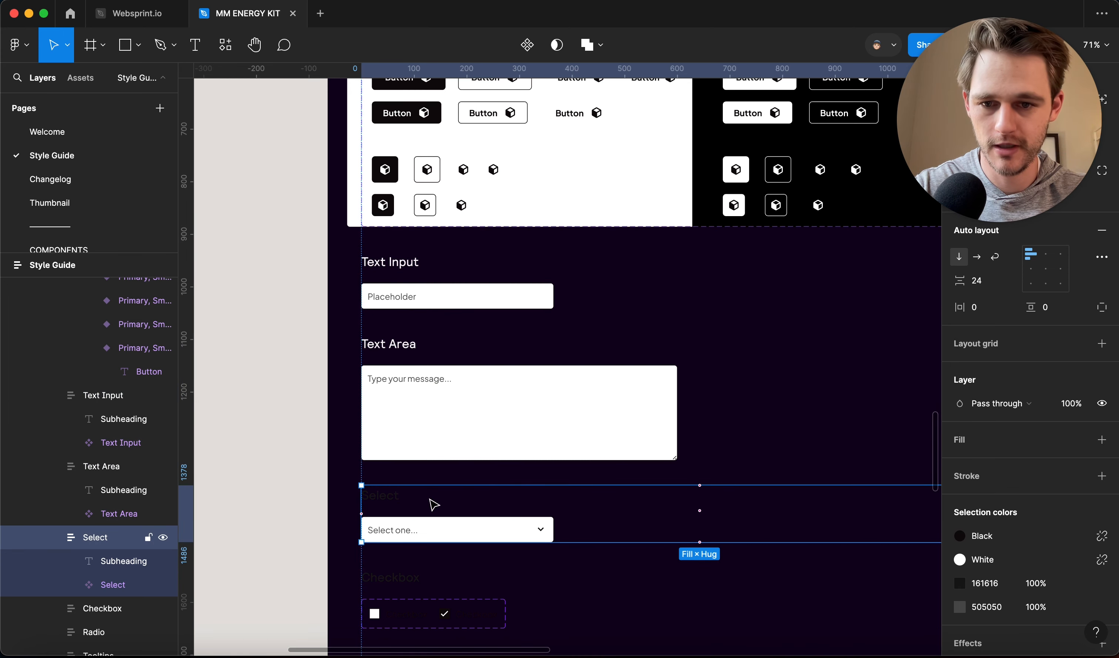
left_click(400, 497)
left_click(625, 515)
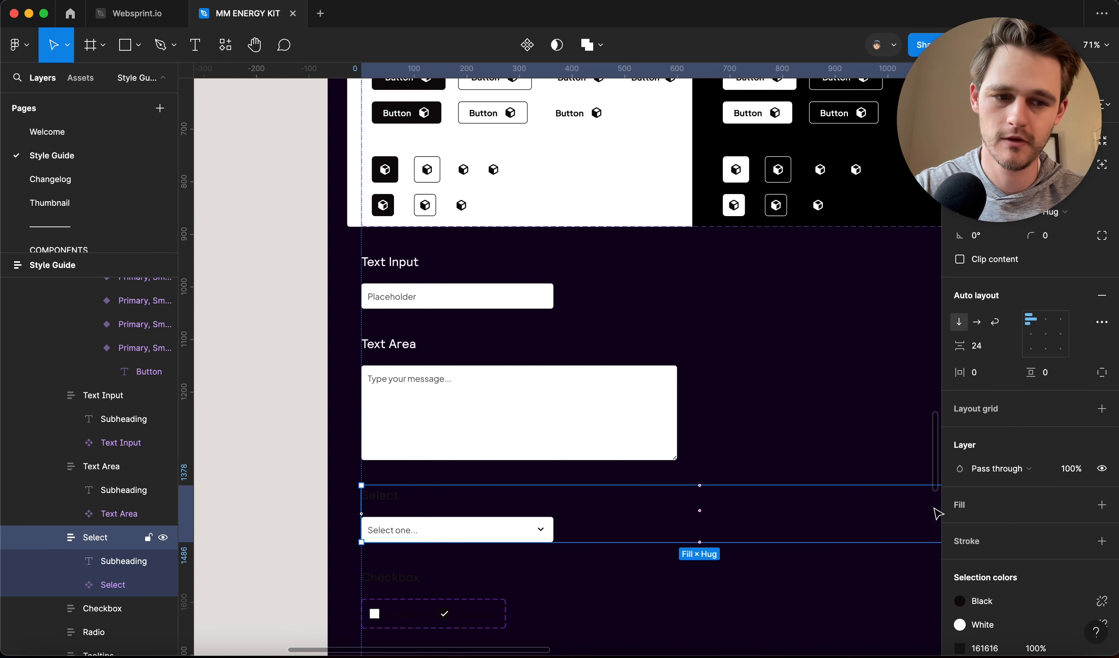
scroll(1011, 597, "down", 3)
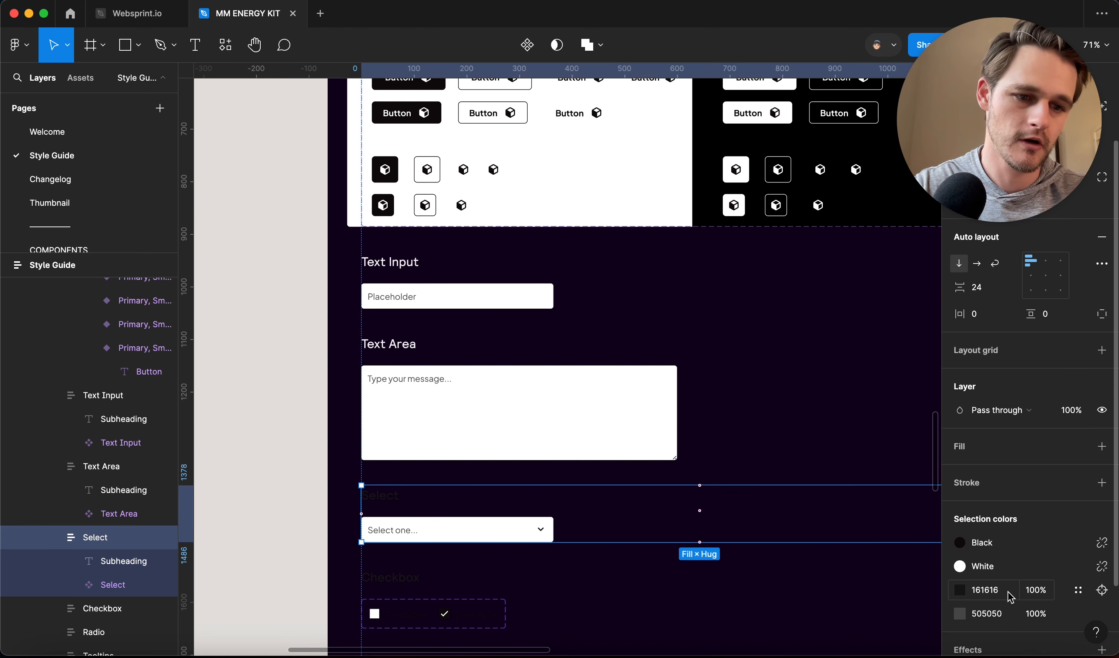
left_click(1083, 593)
left_click(826, 484)
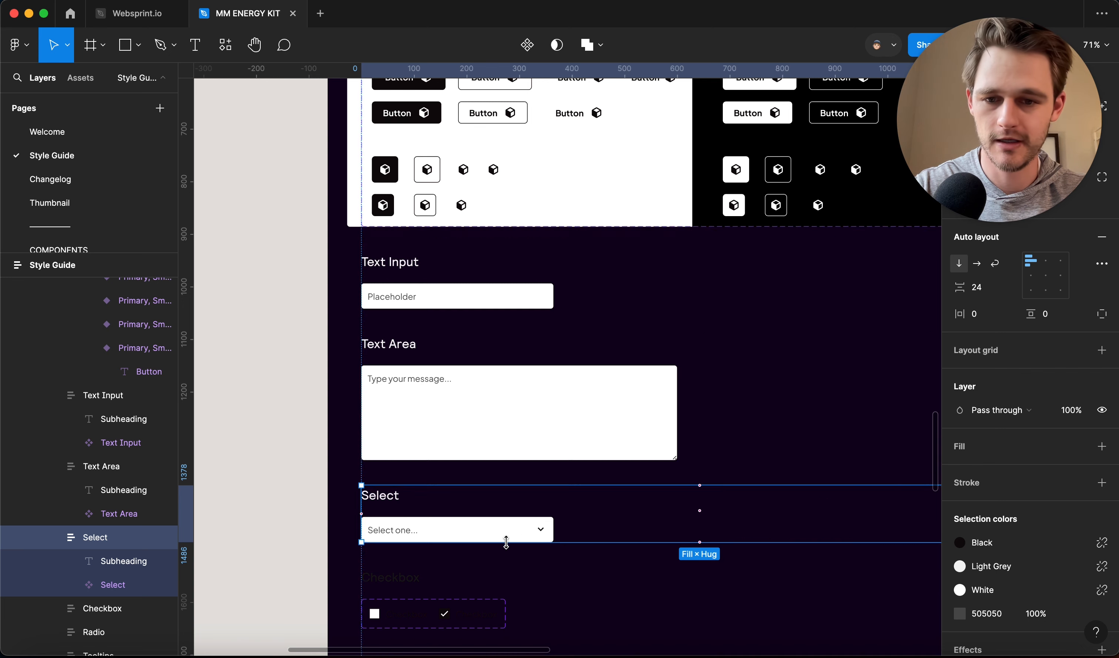
left_click(470, 584)
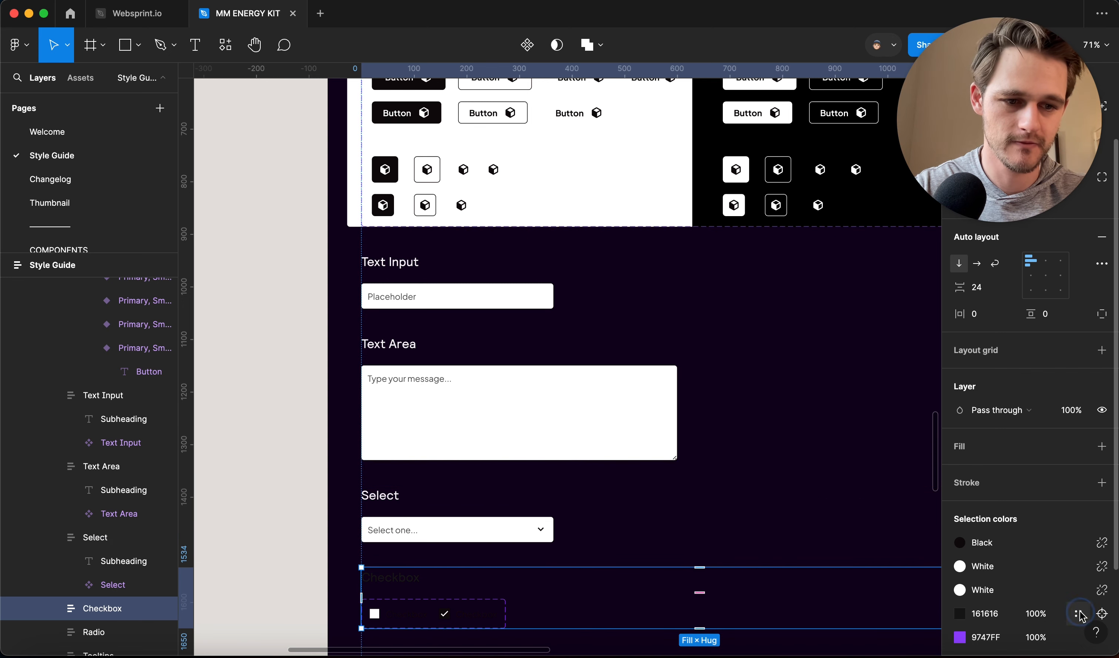
left_click(1083, 615)
left_click(834, 482)
Recolor the Radio and Tooltips section subheadings from 161616 to the Light Grey color style.
scroll(632, 455, "down", 6)
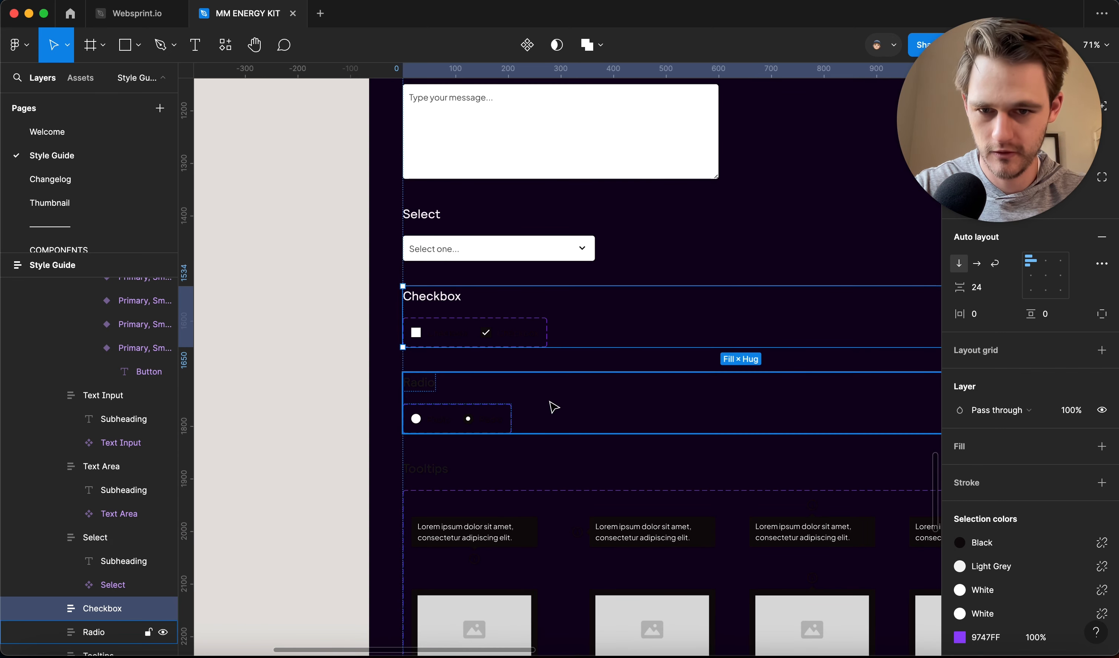
left_click(467, 388)
left_click(750, 476, "shift")
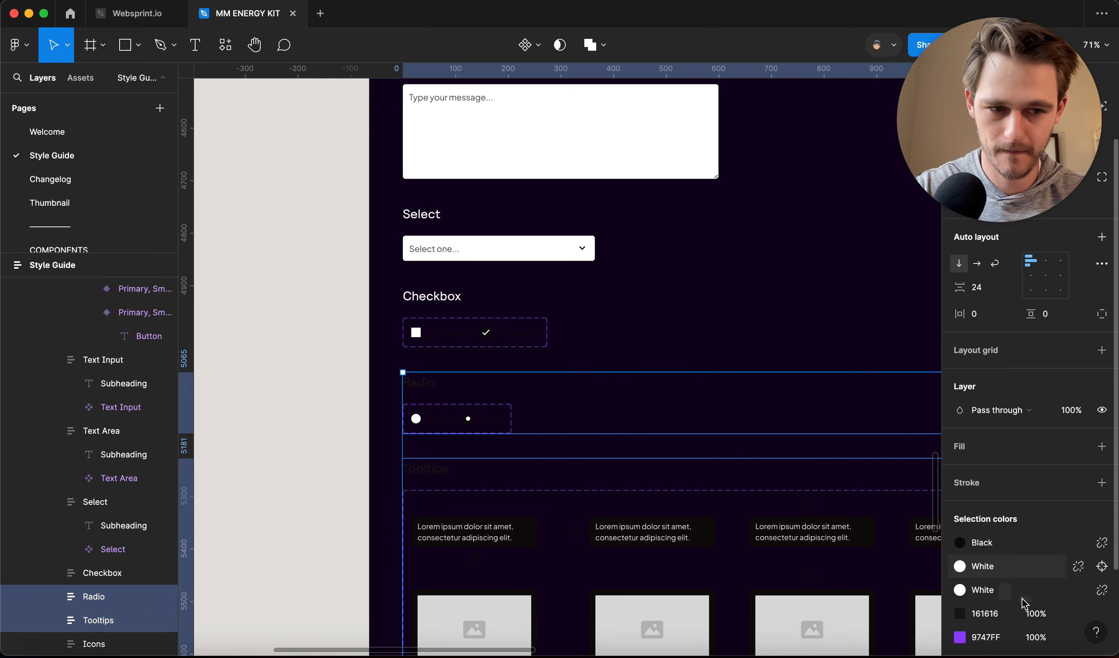
left_click(1077, 615)
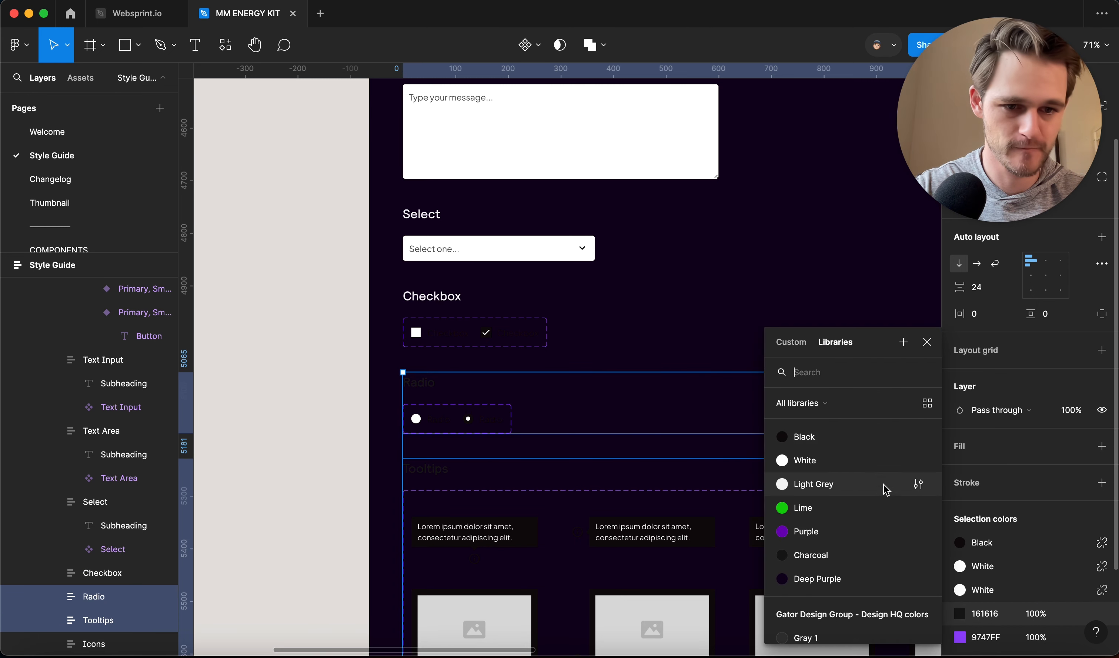
left_click(843, 479)
Replace the Black color in the Radio component set with the White color style.
scroll(520, 535, "down", 3)
scroll(495, 279, "up", 8, "ctrl")
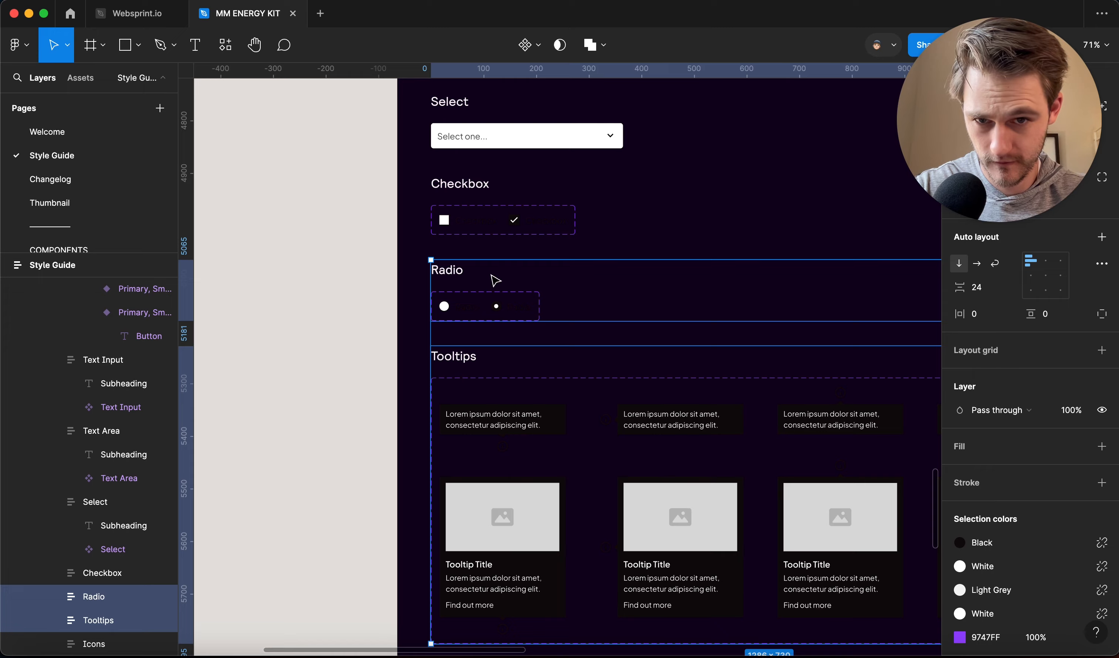
scroll(479, 300, "up", 6)
key("super+y")
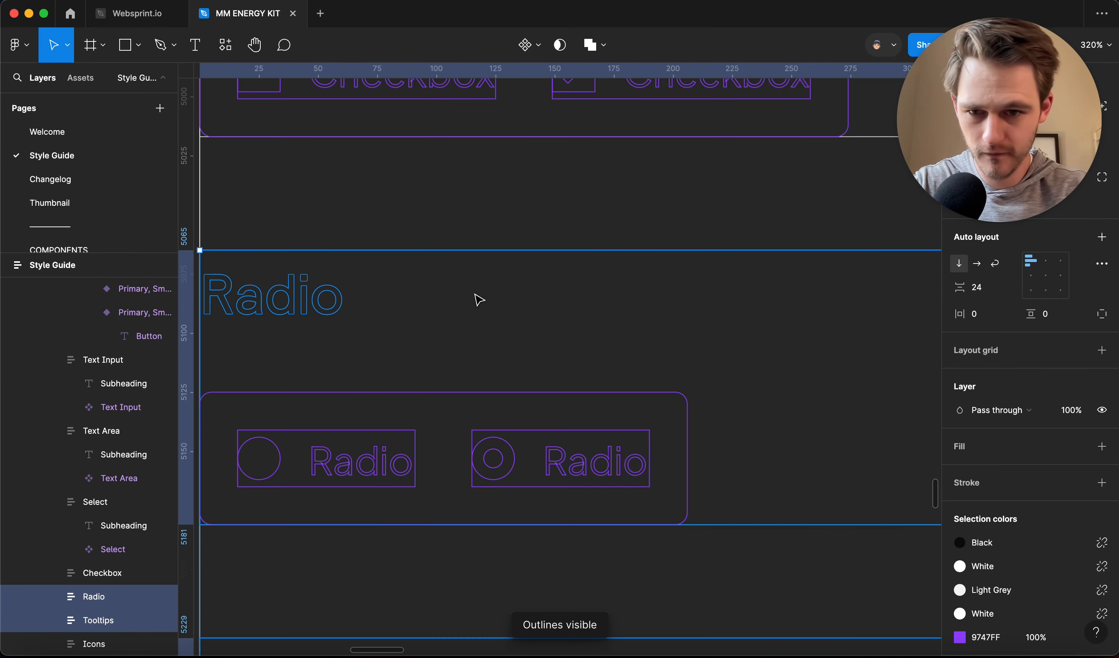
key("super+y")
left_click(367, 431)
scroll(367, 433, "down", 5, "ctrl")
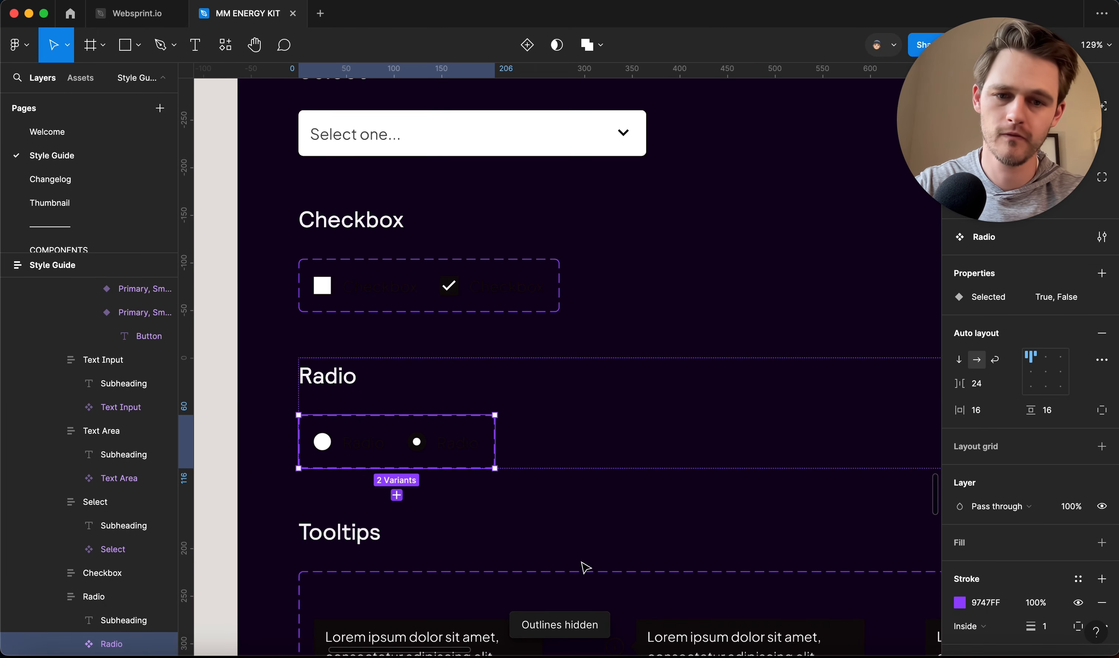
scroll(1034, 614, "down", 3)
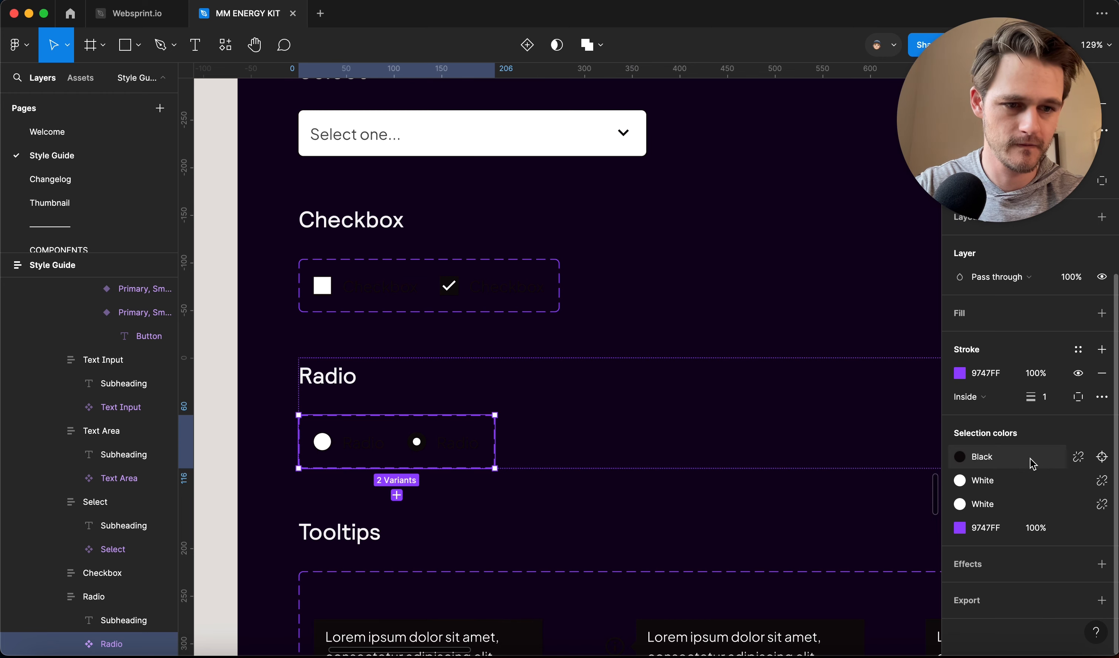
left_click(1102, 457)
left_click(845, 462)
Replace the Black color in the Checkbox section with the White color style.
left_click(531, 286)
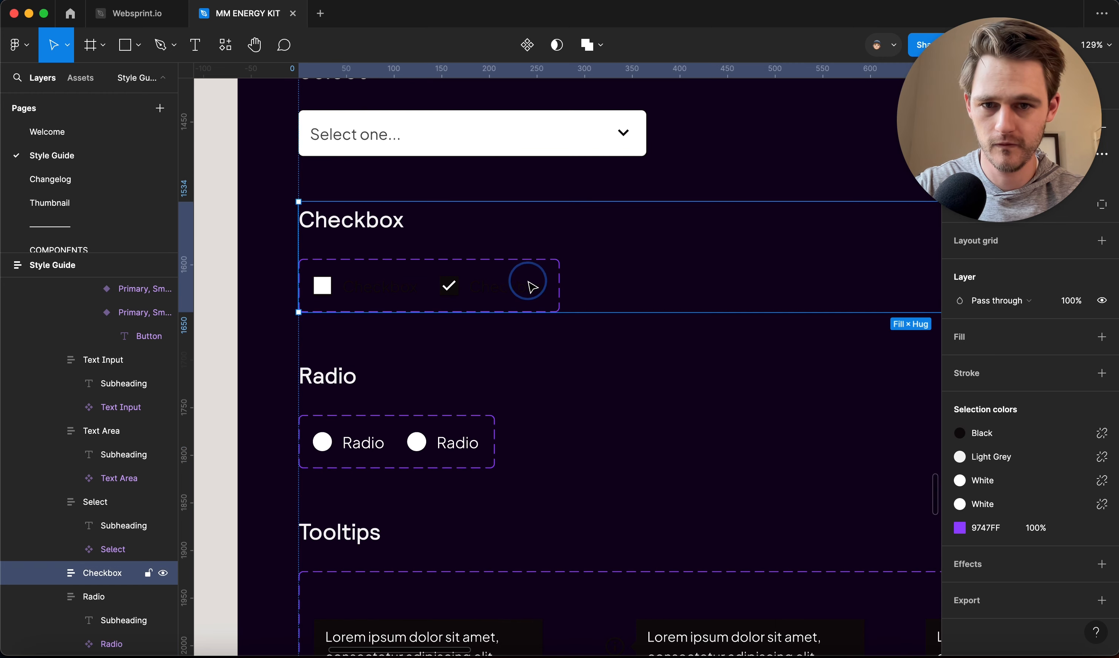
left_click(1102, 433)
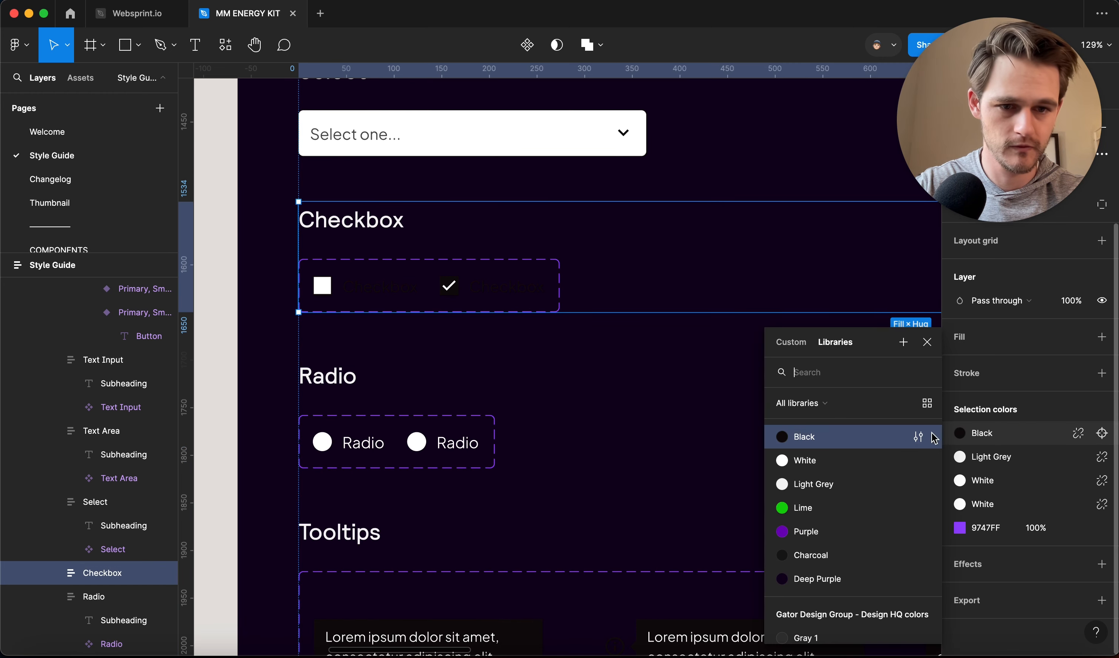
left_click(859, 462)
scroll(742, 412, "up", 7)
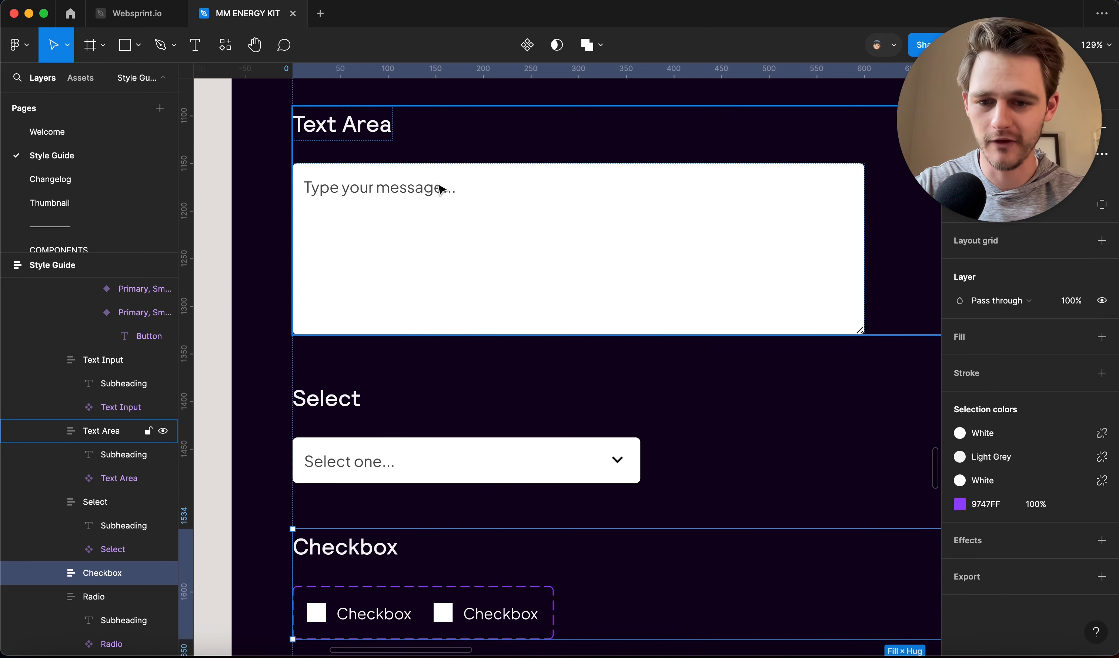
Examine the form fields from the Radio section up to Text Input in both normal and outline view.
scroll(440, 189, "down", 4)
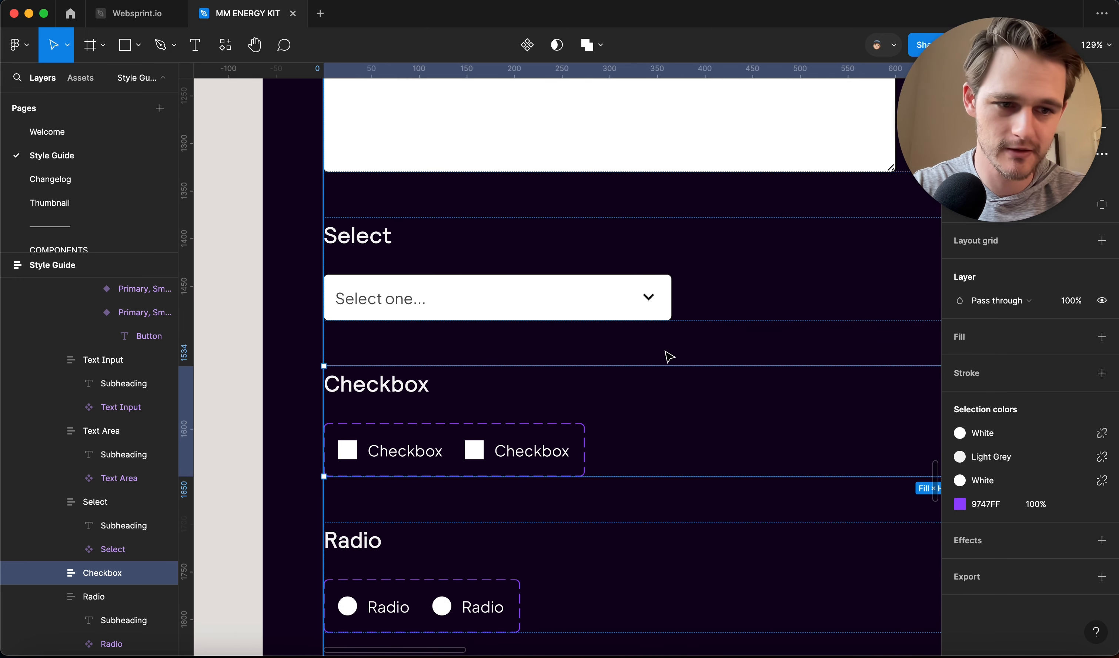
scroll(646, 356, "up", 10)
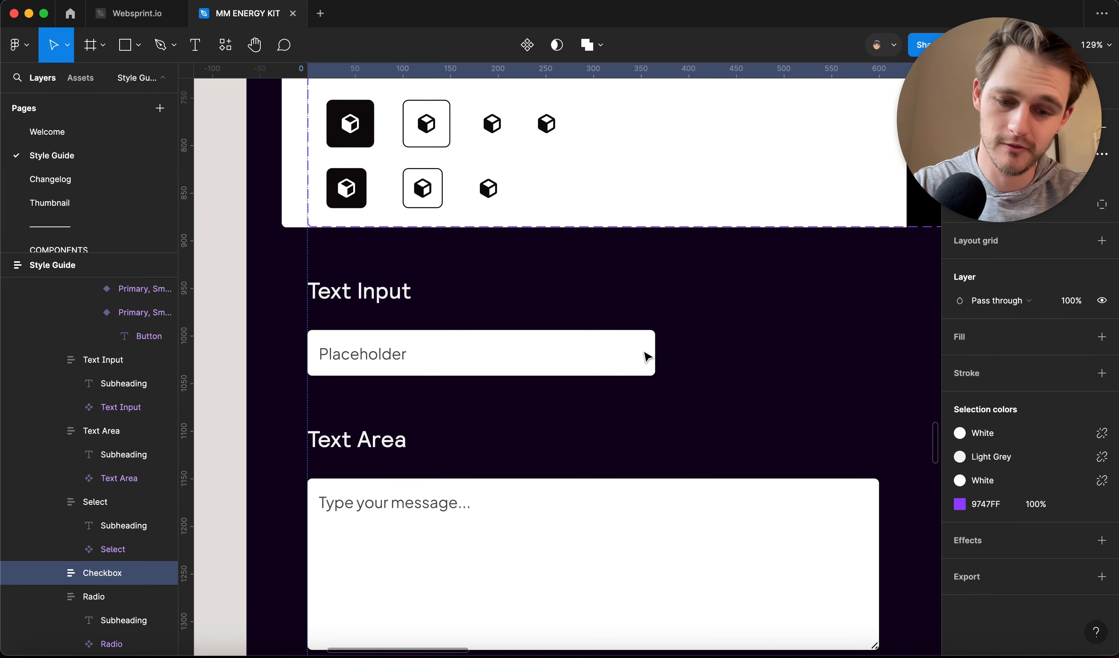
key("super+y")
key("super+y")
key("super+y")
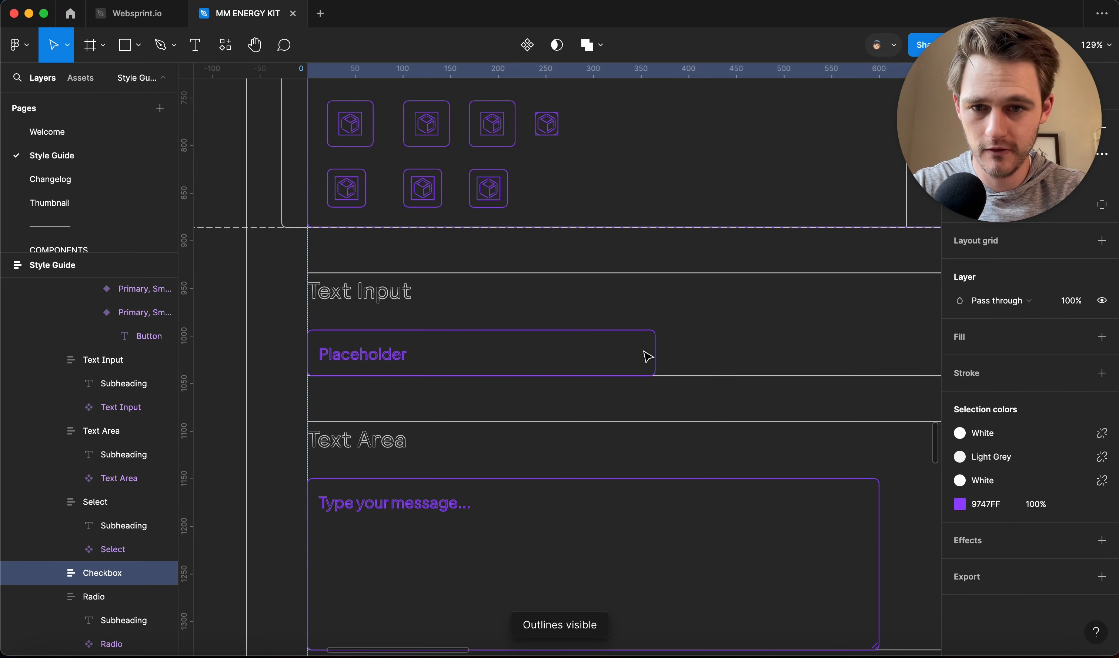
key("super+y")
double_click(647, 357)
left_click(724, 358)
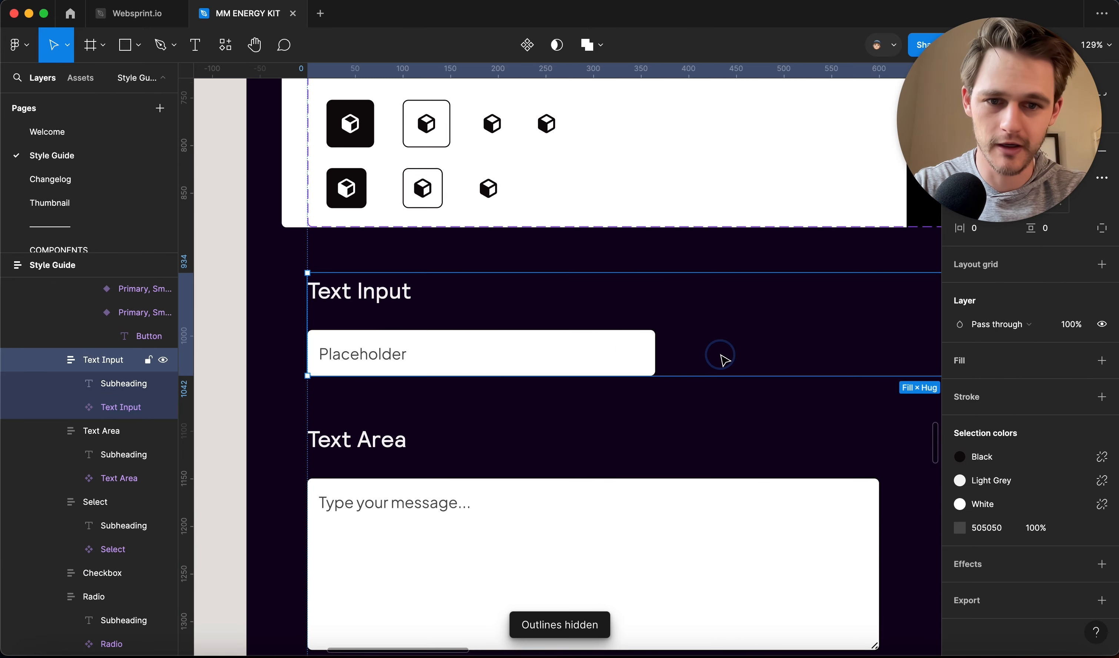
Apply the Lime color style to the Text Input component's stroke.
left_click(592, 360)
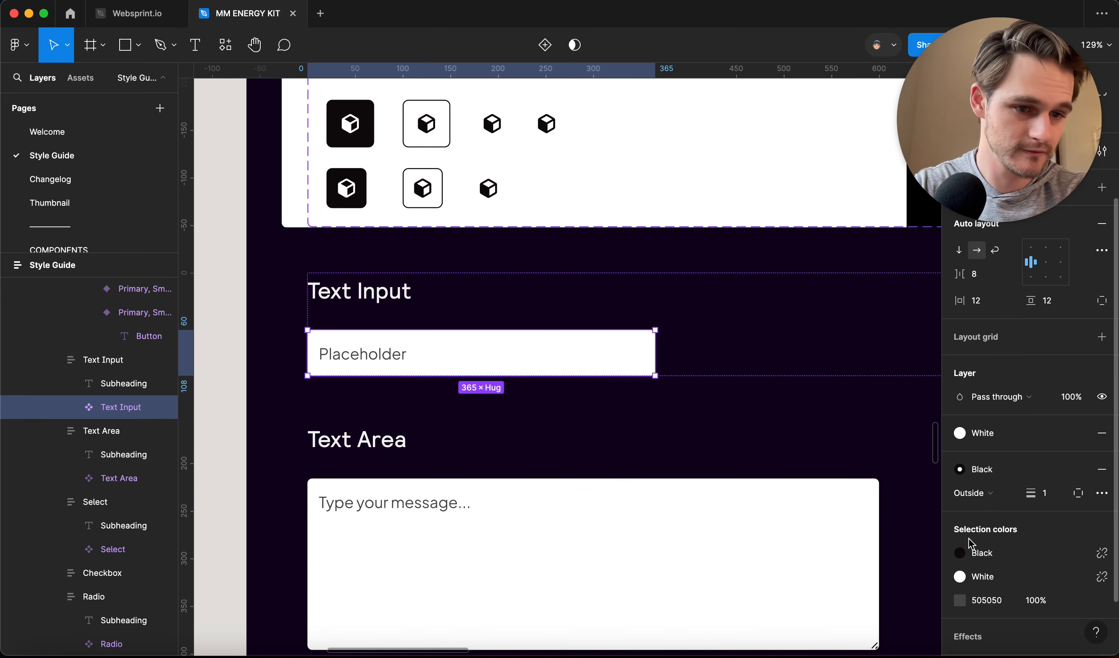
left_click(960, 469)
left_click(815, 507)
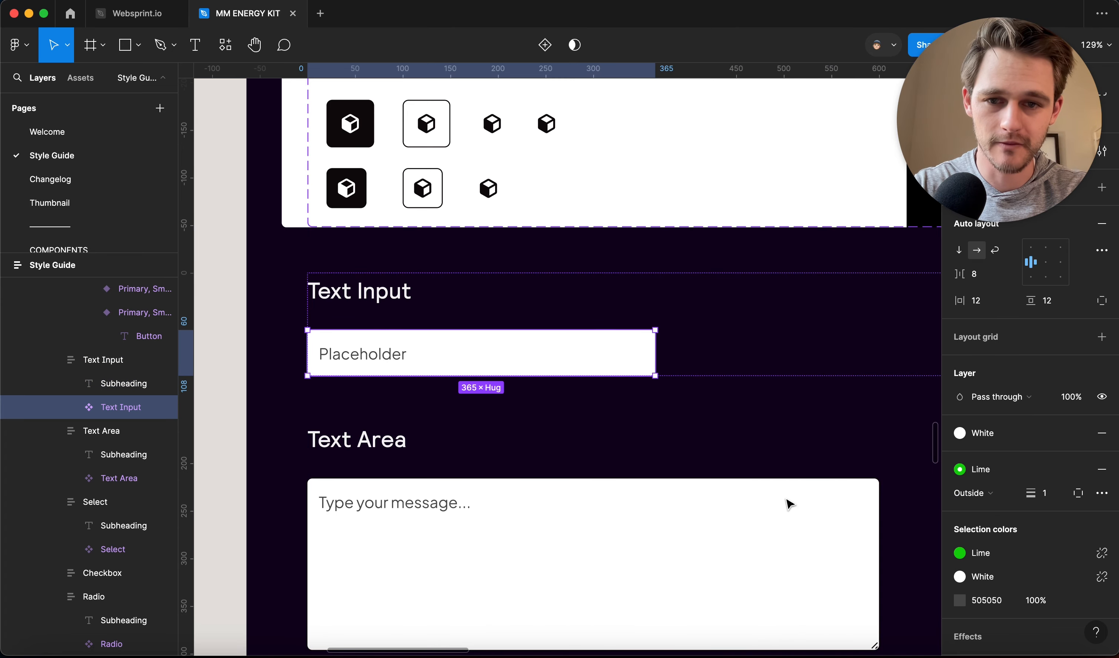
Try the Purple color style on the Text Input component's stroke and restore Lime.
left_click(959, 470)
left_click(812, 538)
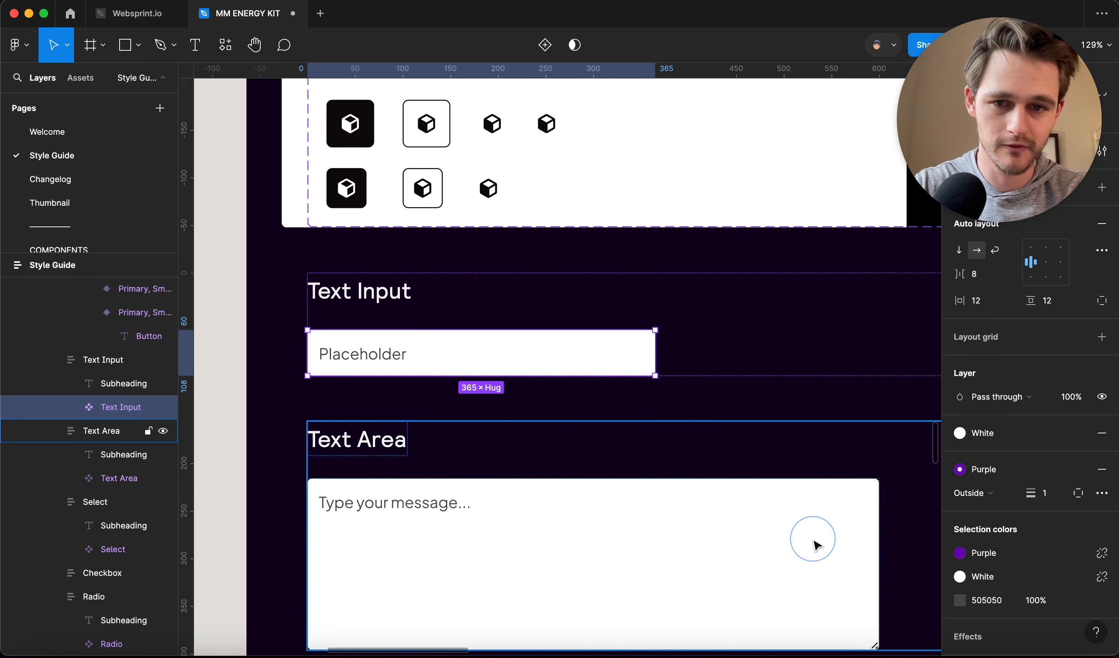
left_click(785, 382)
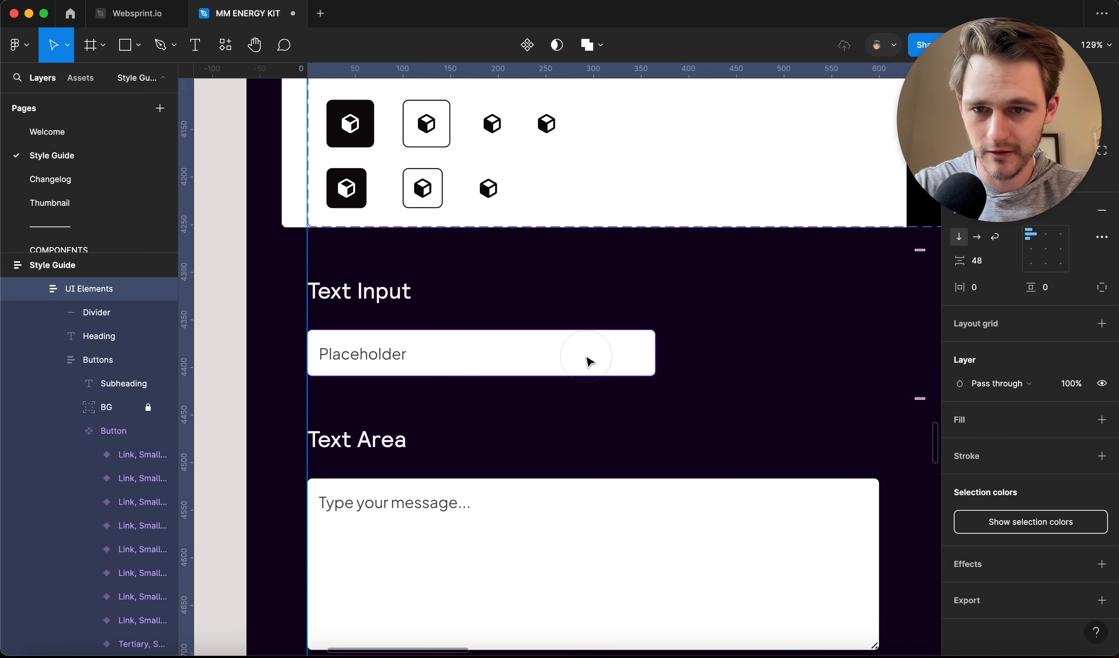
left_click(590, 362)
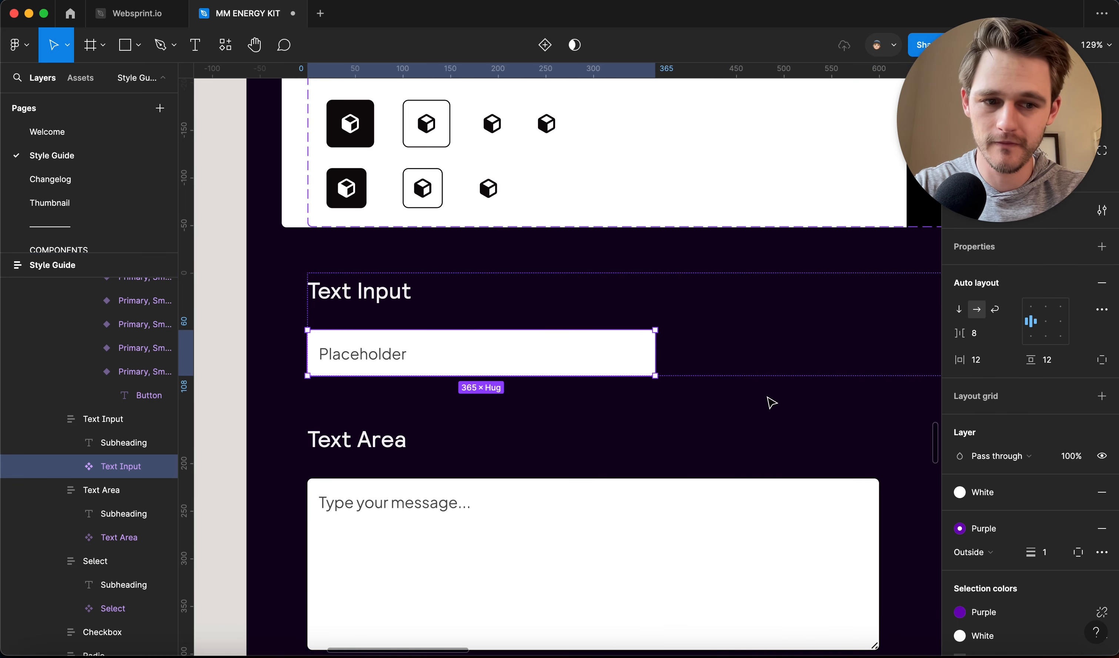
left_click(831, 441)
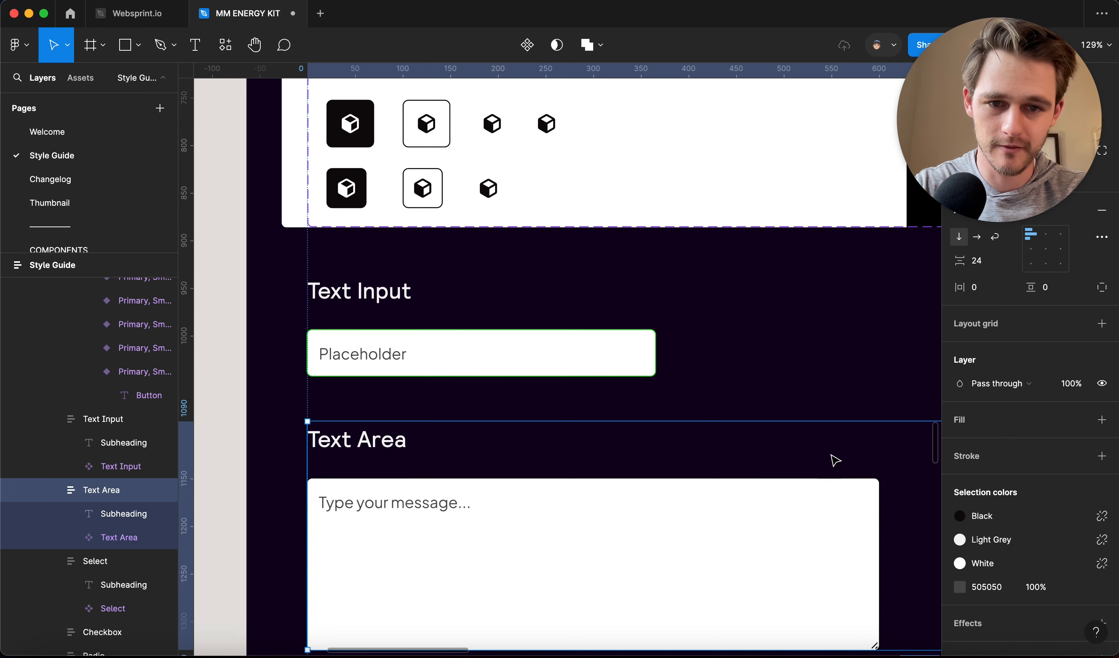
Try the Purple color style as the Text Input component's fill and detach the fill from the style.
left_click(617, 376)
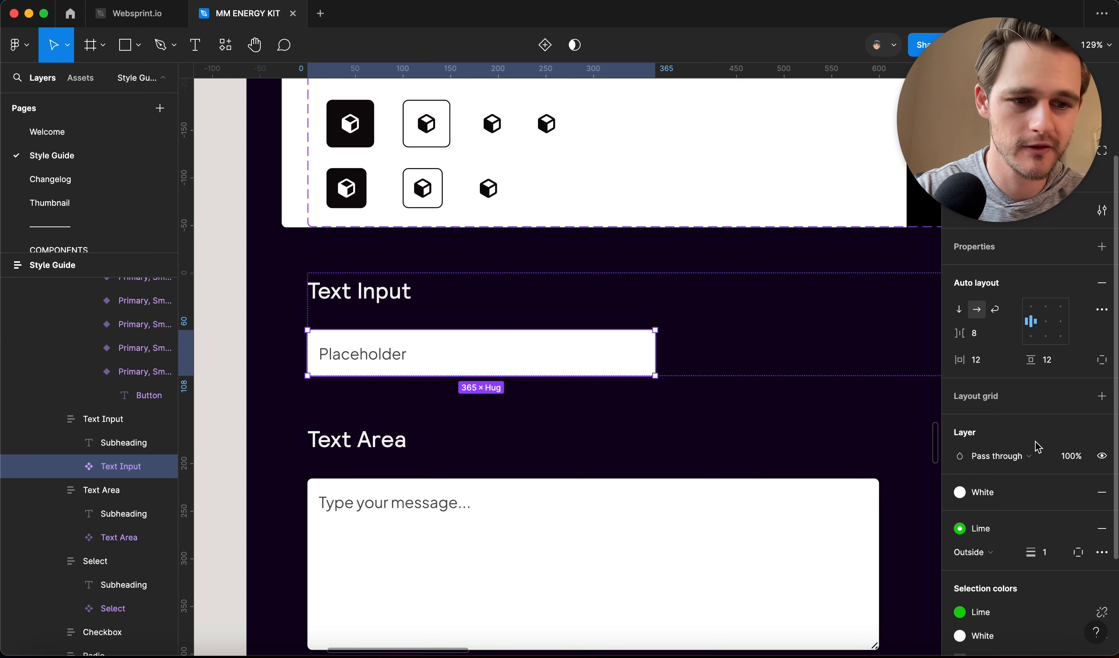
left_click(985, 493)
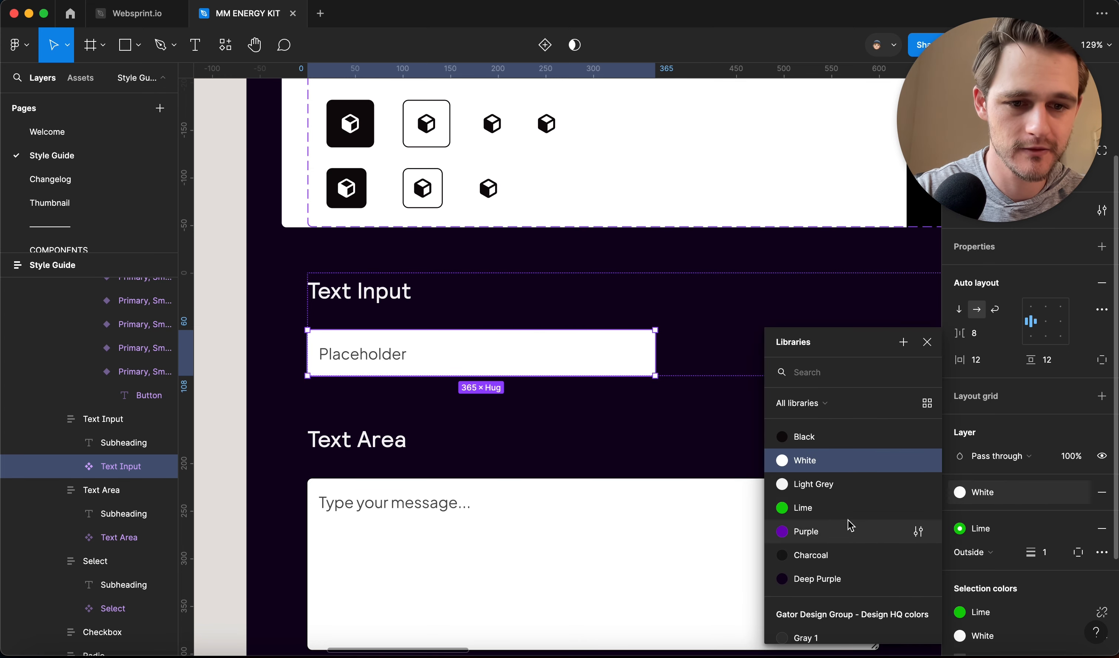
left_click(855, 537)
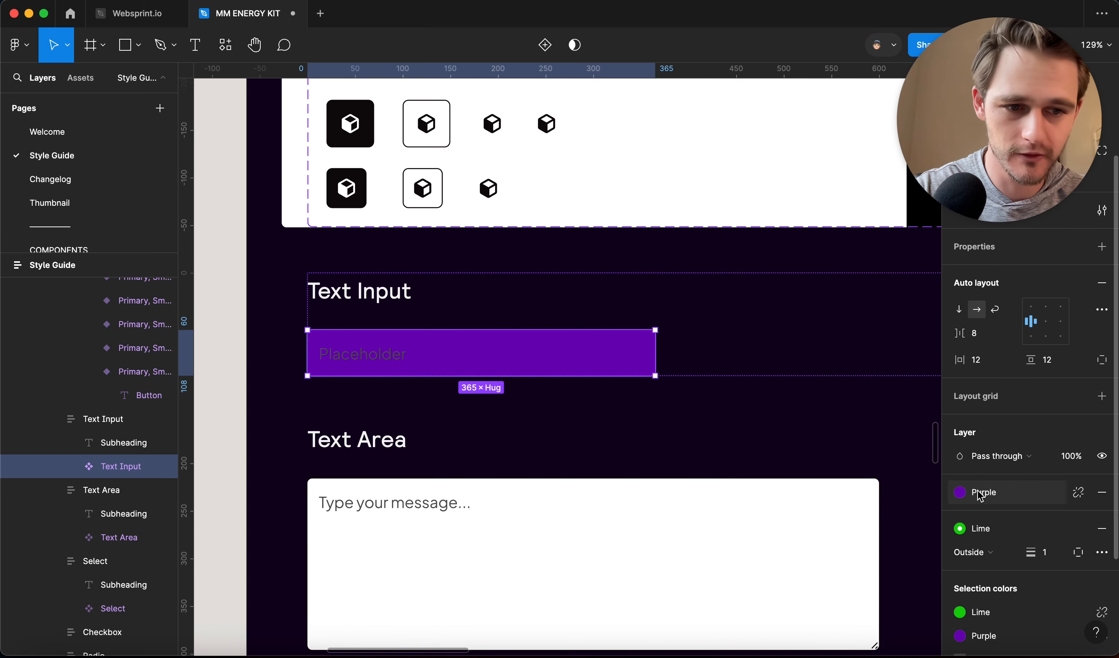
left_click(1079, 493)
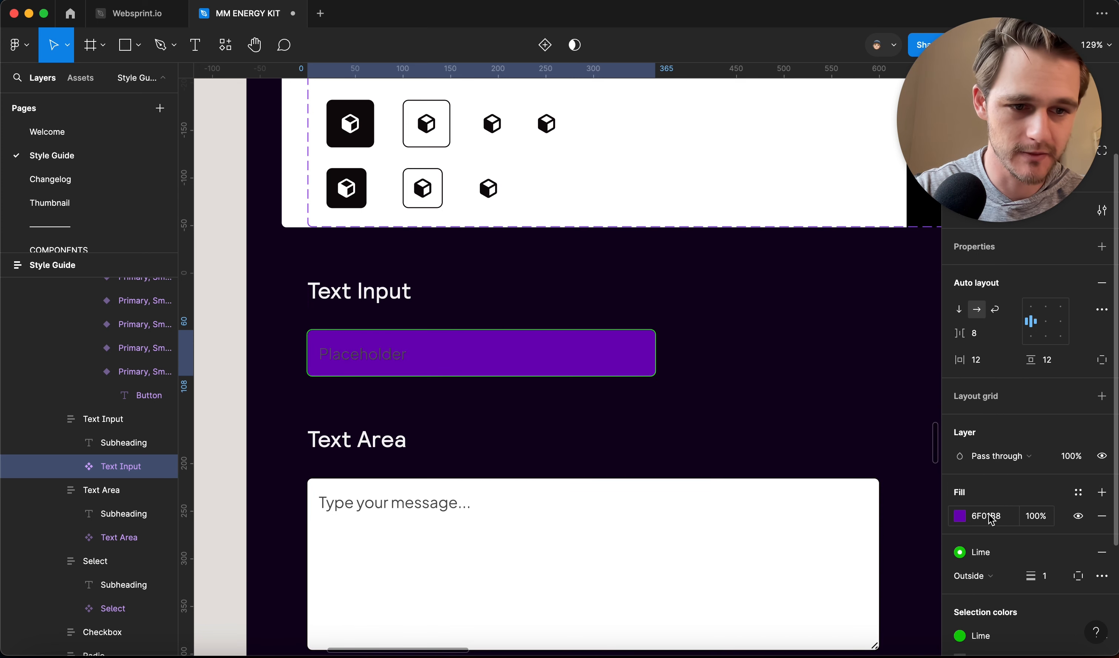
Try 29% opacity and a saturation of 84 on the Text Input's purple fill, undoing each change.
left_click(961, 517)
left_click_drag(921, 497, 845, 495)
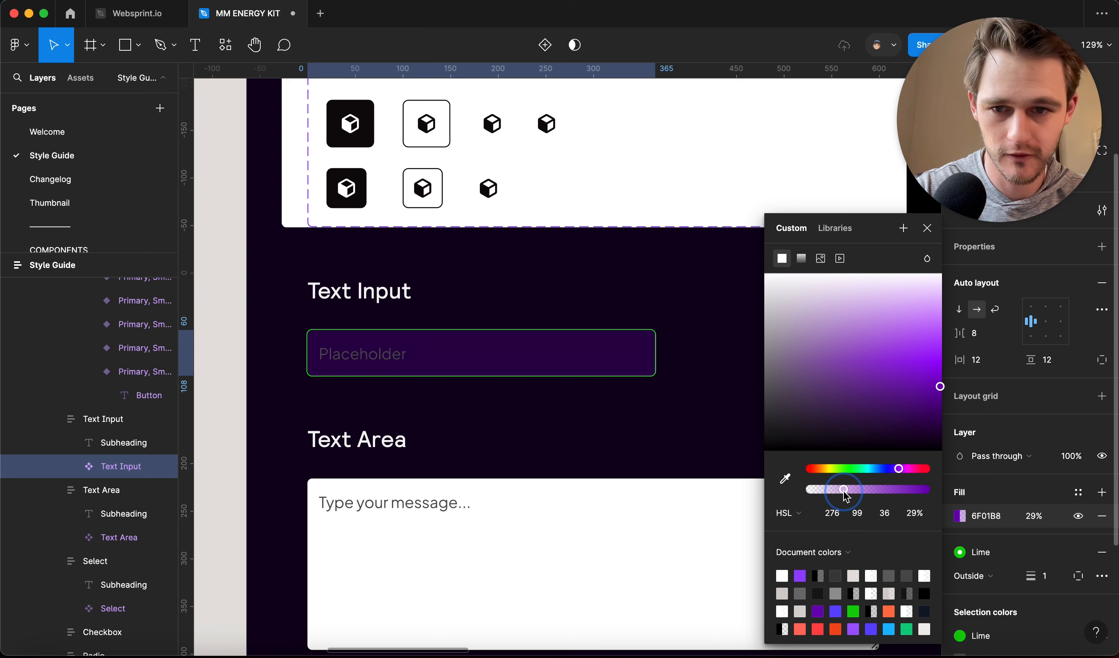
key("super+z")
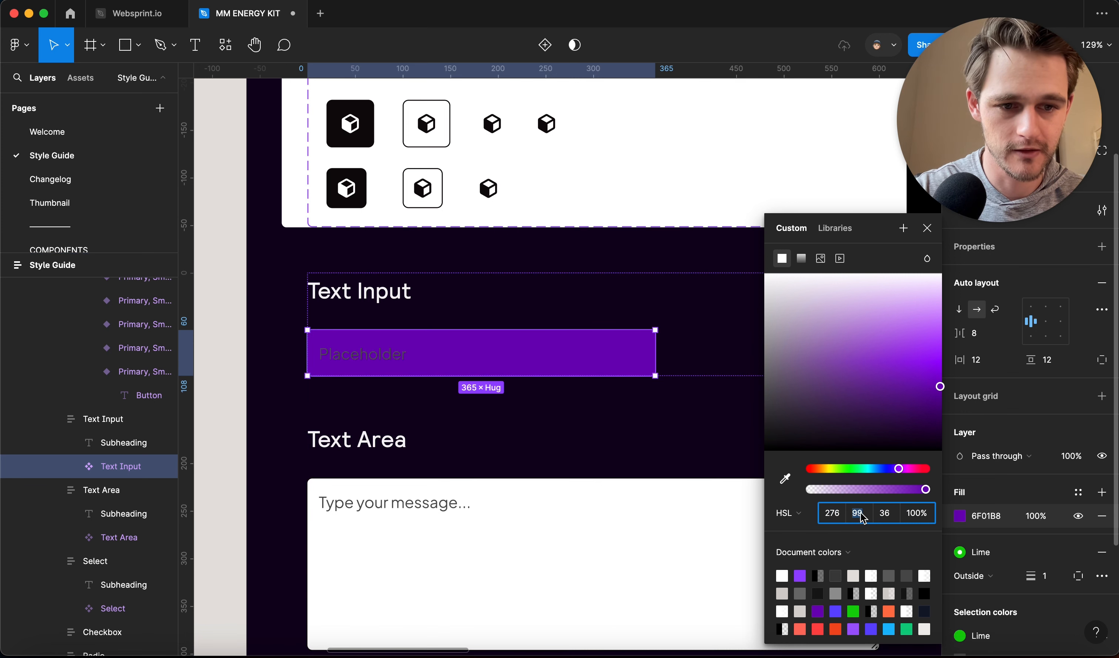
left_click_drag(859, 511, 850, 513)
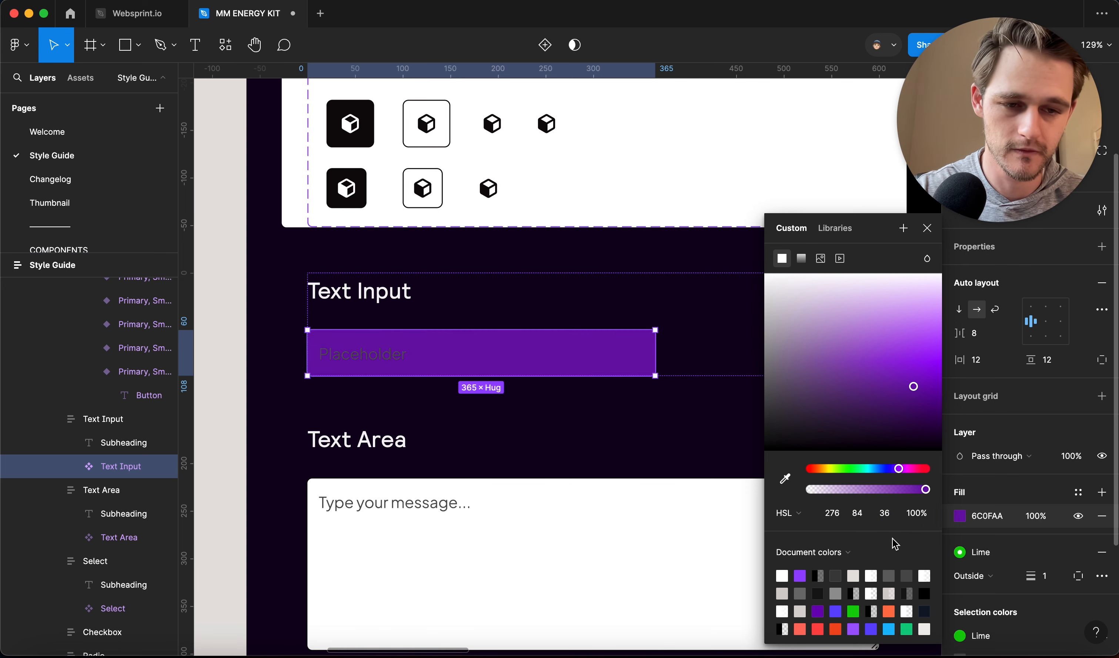
key("ctrl+z")
Try a lightness of 91 on the purple fill and undo the fill changes back to the White style.
mouse_move(889, 518)
left_mouse_down()
mouse_move(852, 515)
mouse_move(972, 515)
mouse_move(961, 515)
left_mouse_up()
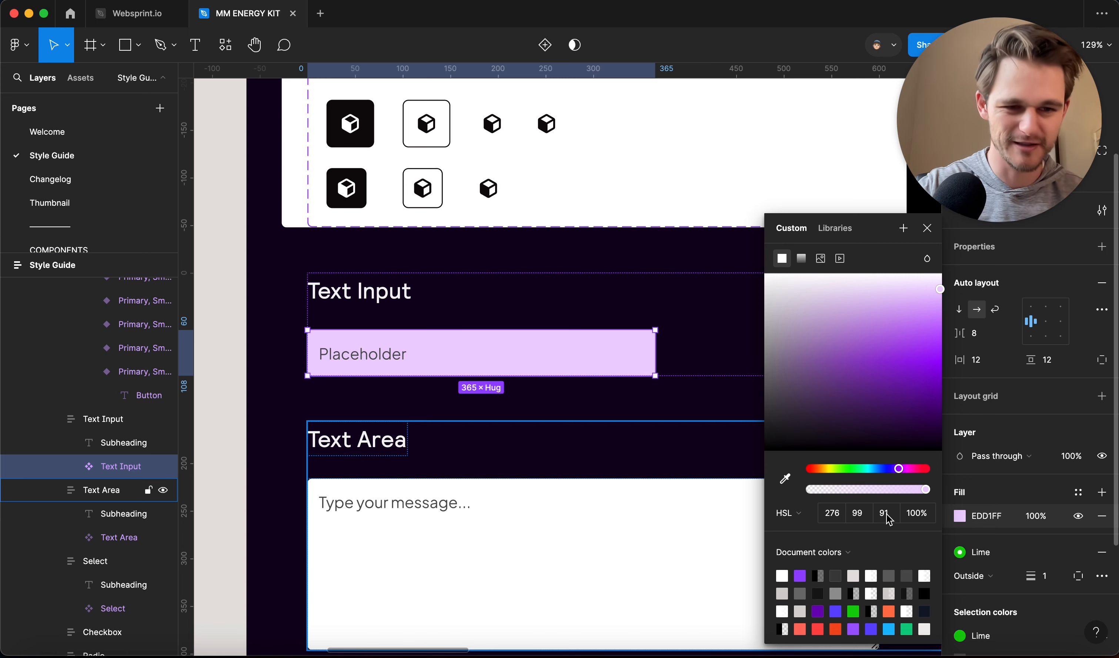
left_click(939, 386)
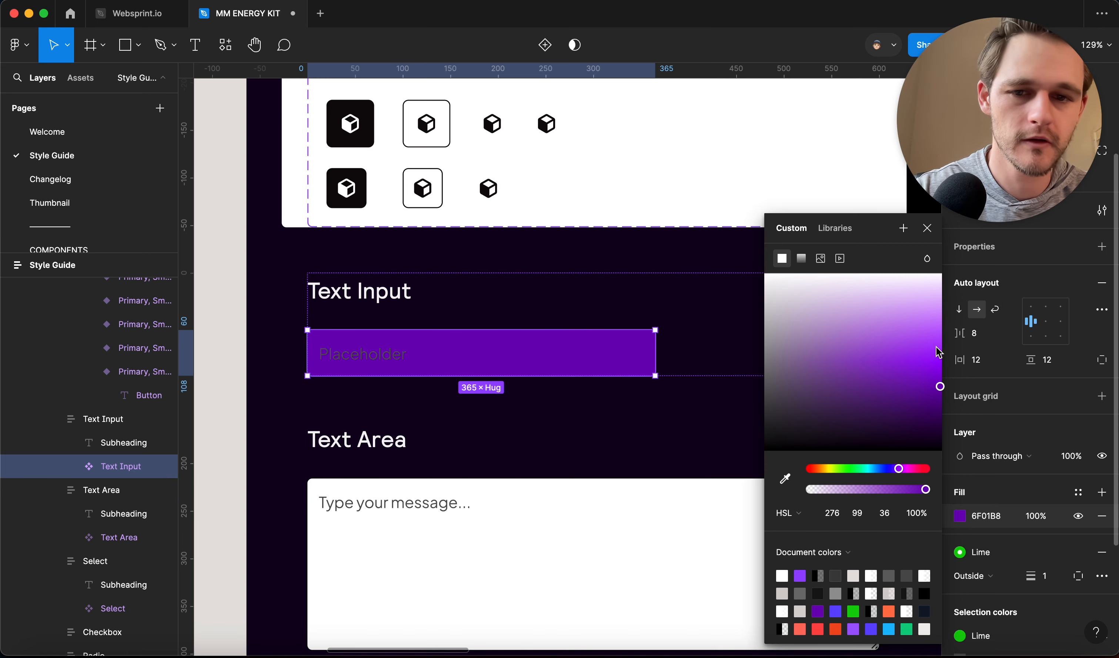
key("Escape")
key("ctrl+z")
key("ctrl+z")
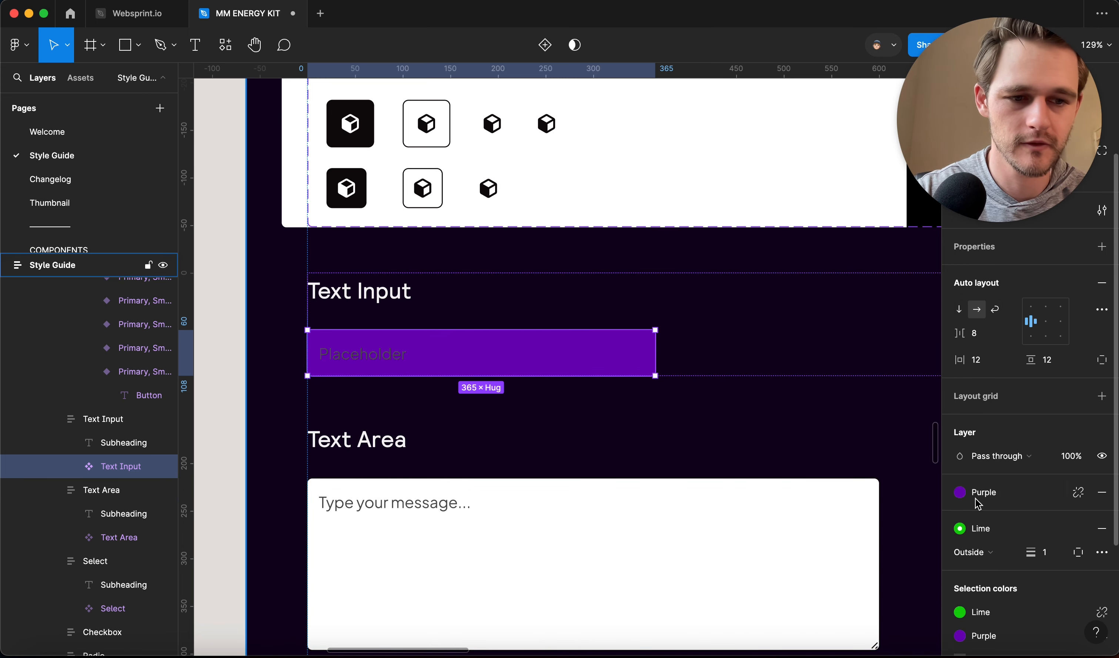
left_click(700, 445)
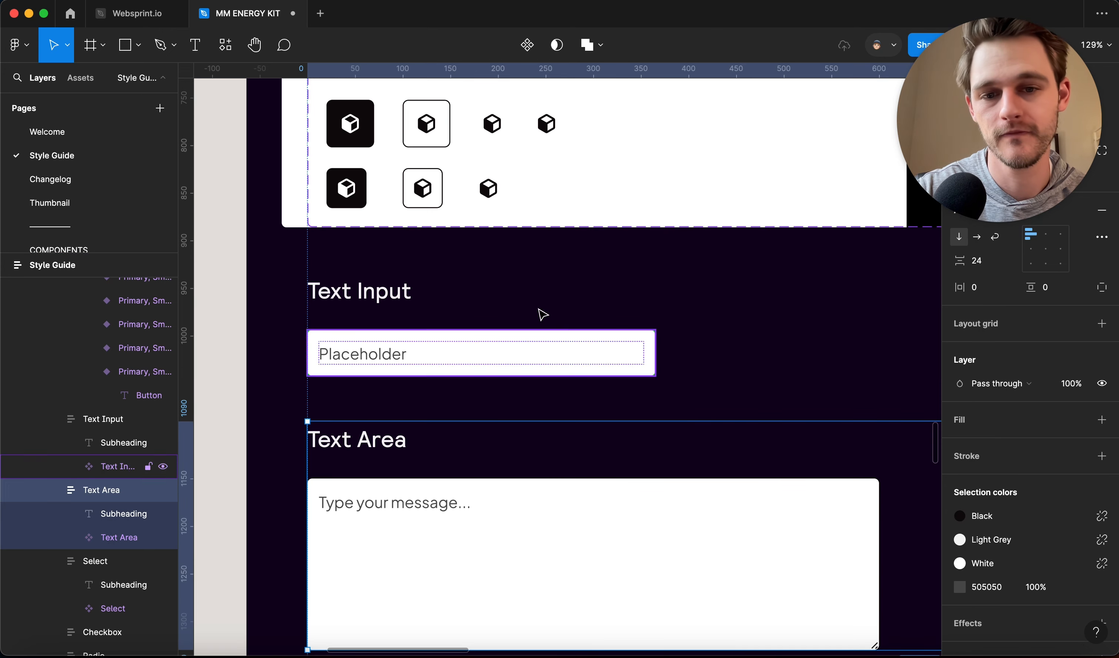
Apply the Light Grey color style to the Text Input component's fill.
left_click(558, 358)
left_click(960, 492)
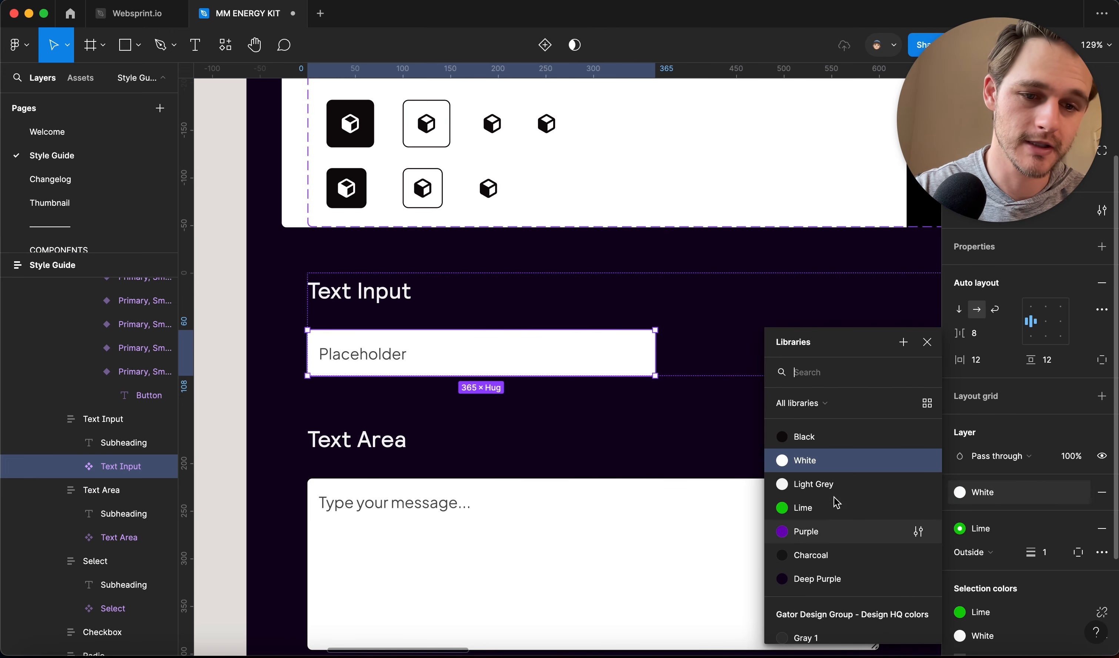
left_click(830, 486)
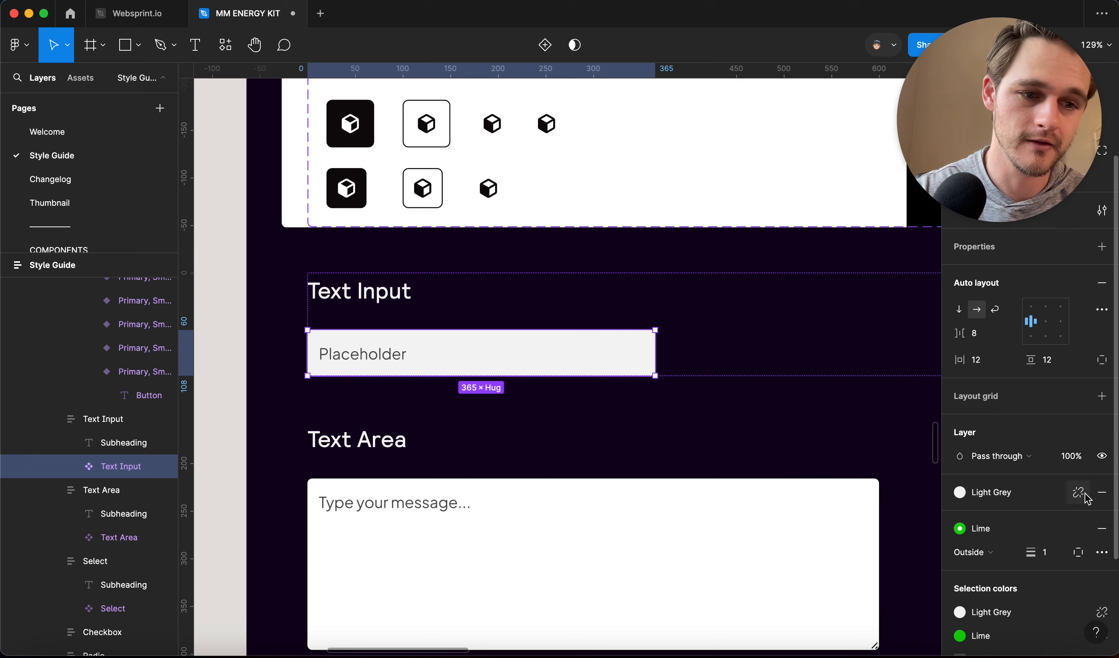
Detach the Text Input component's fill from the Light Grey style and try a fill opacity of 64%.
left_click(1080, 494)
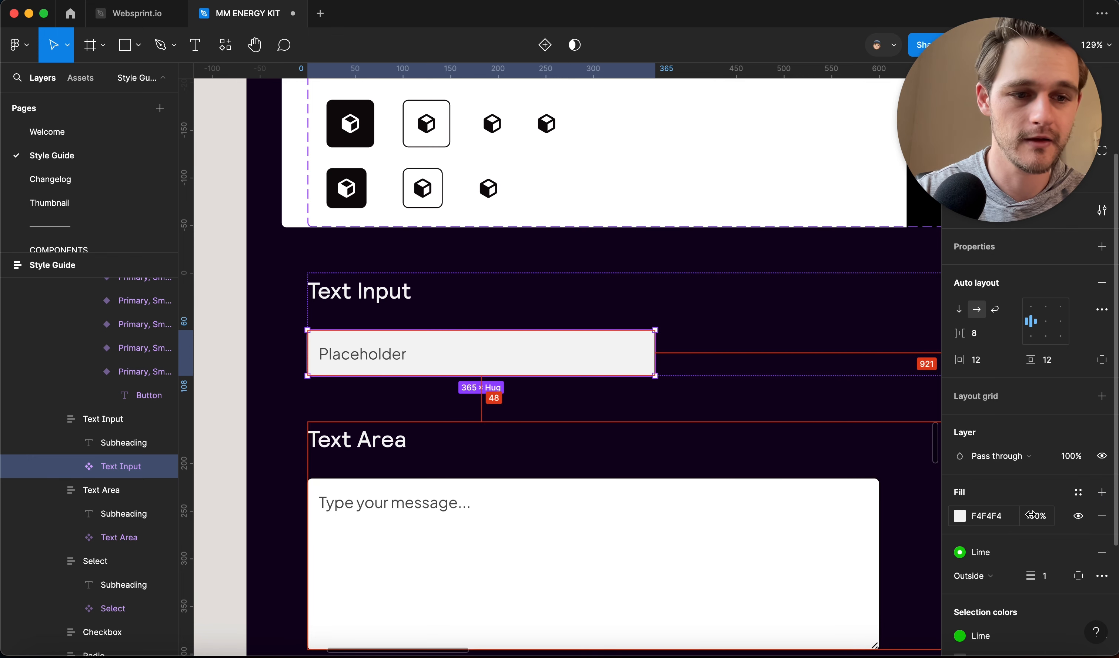
left_click_drag(1031, 515, 983, 519)
left_click(960, 517)
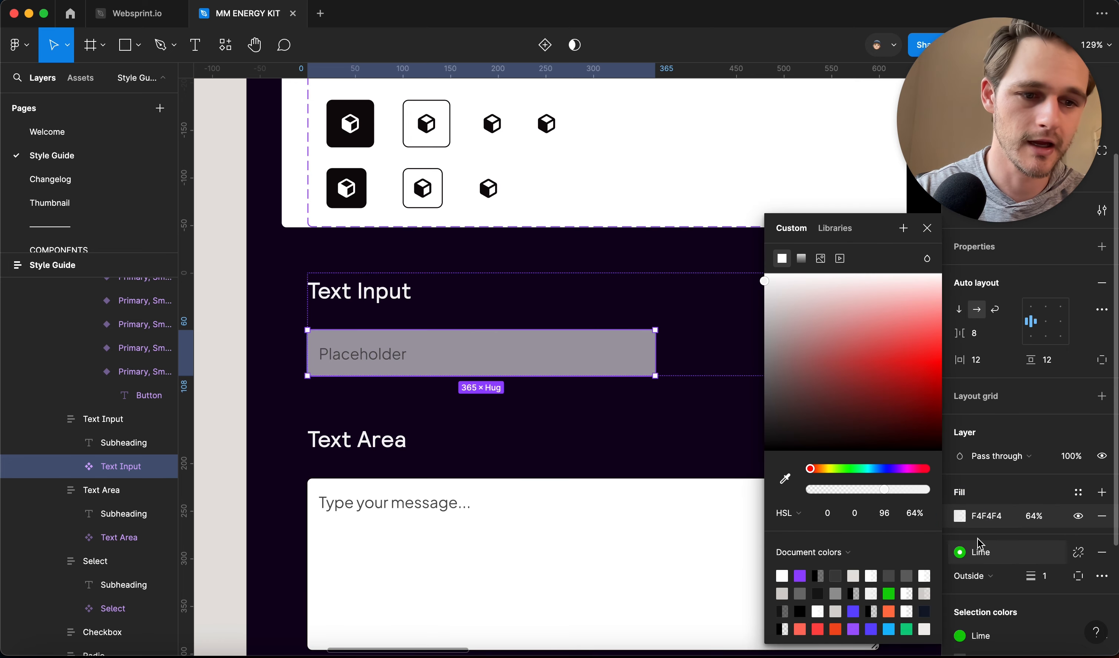
Try the Purple color style as the Text Input's fill, detached from the style and set to 35% opacity.
left_click(1078, 494)
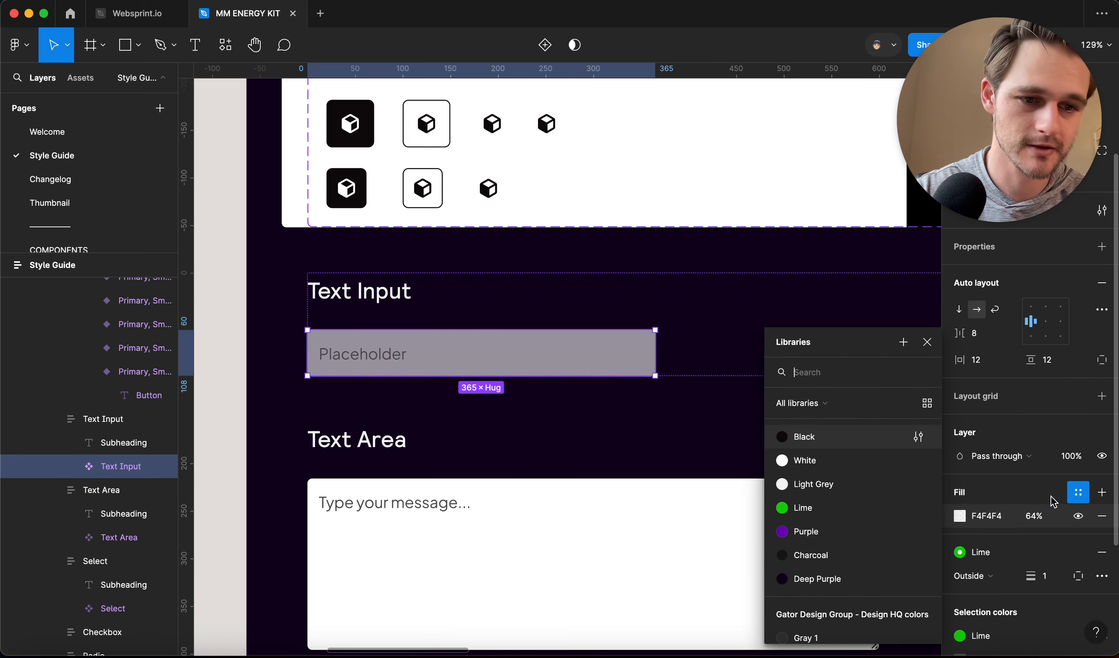
left_click(849, 534)
left_click(1079, 493)
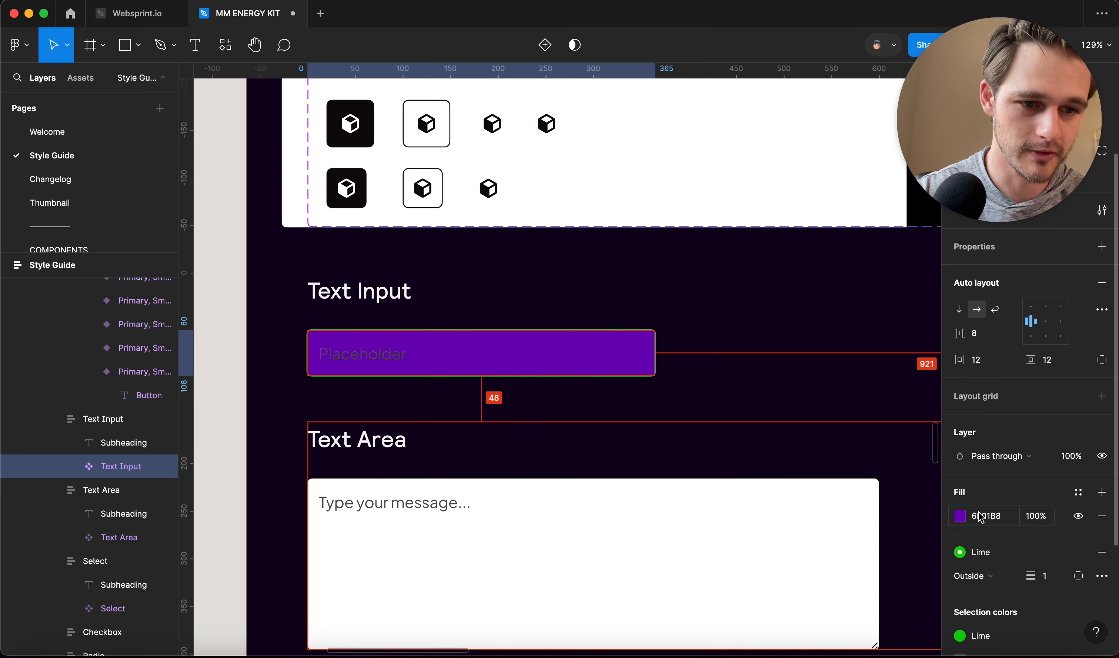
left_click_drag(1038, 519, 962, 521)
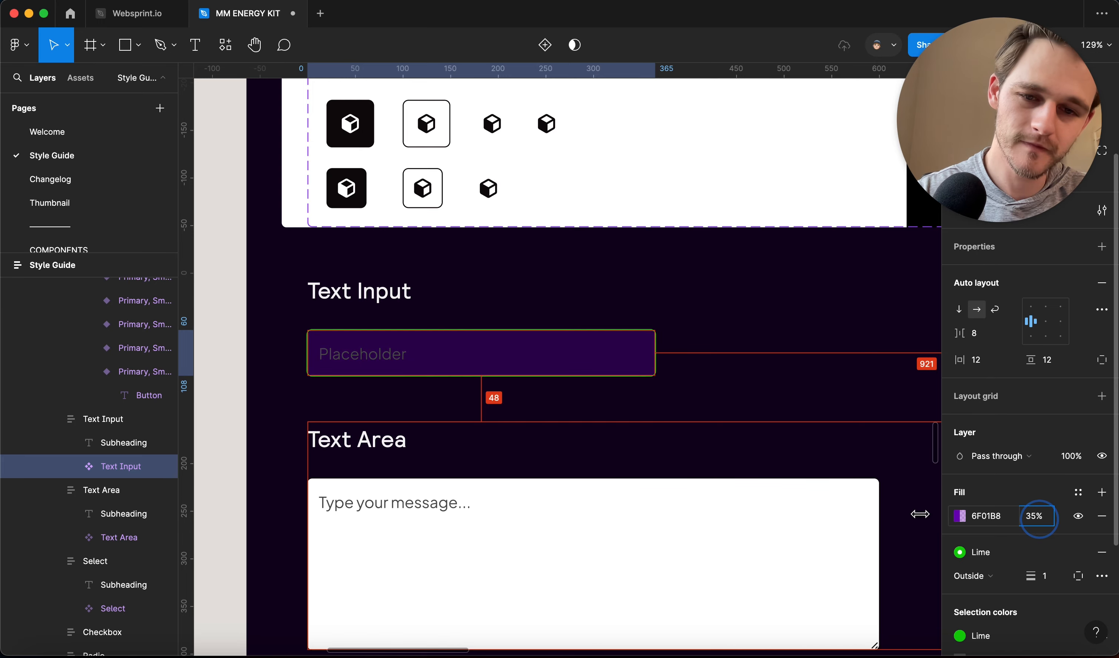
Try the purple Text Input without its Lime stroke.
left_click(857, 372)
scroll(854, 370, "down", 5)
left_click(731, 368)
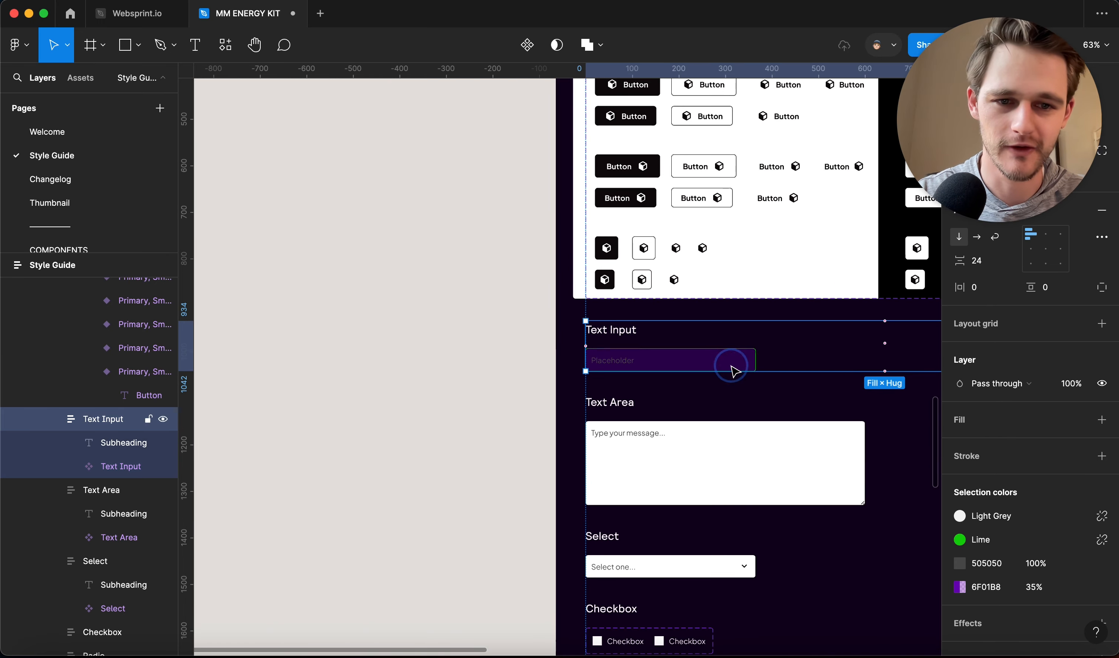
left_click(644, 350)
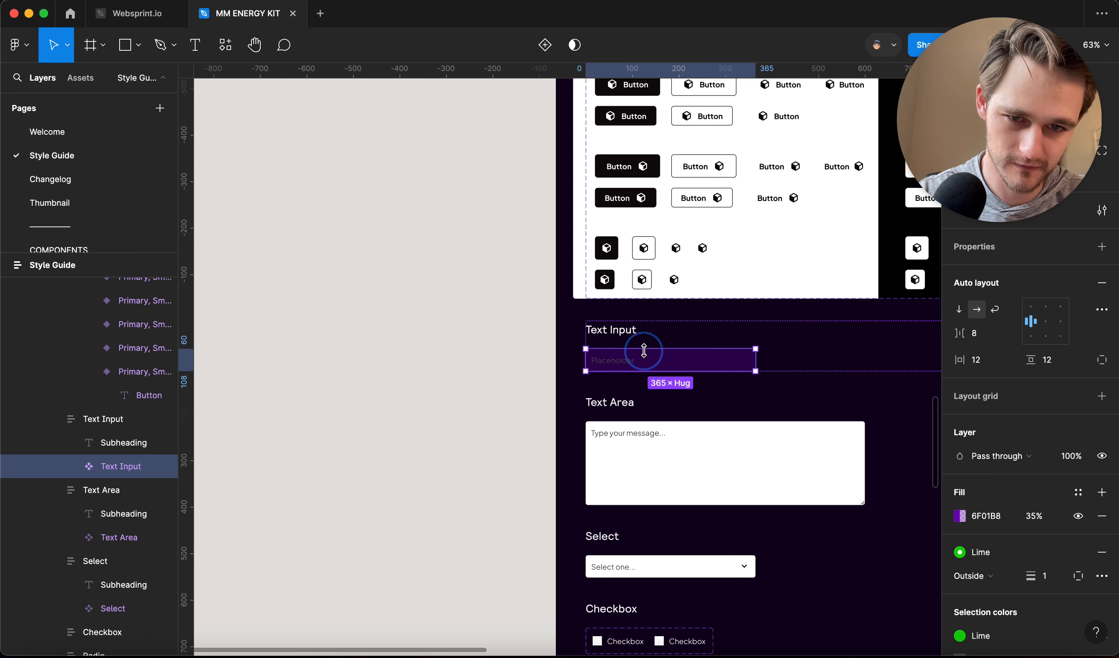
left_click(1103, 552)
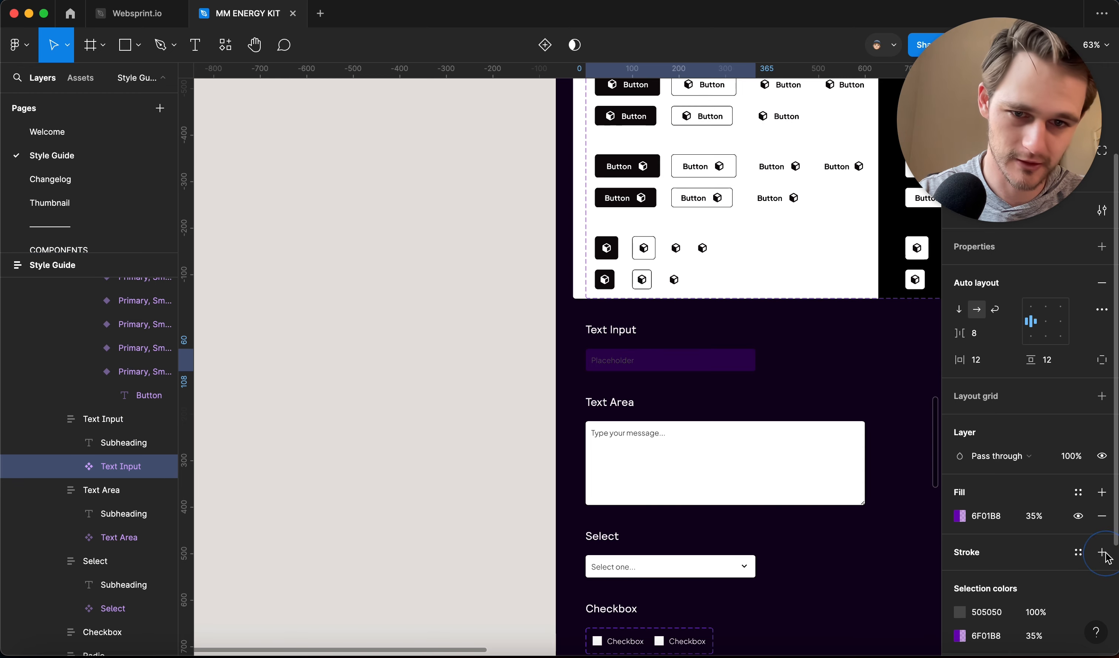
Undo the Text Input's stroke removal, purple fill and opacity changes back to the opaque F4F4F4 fill.
left_click(465, 350)
key("super+z")
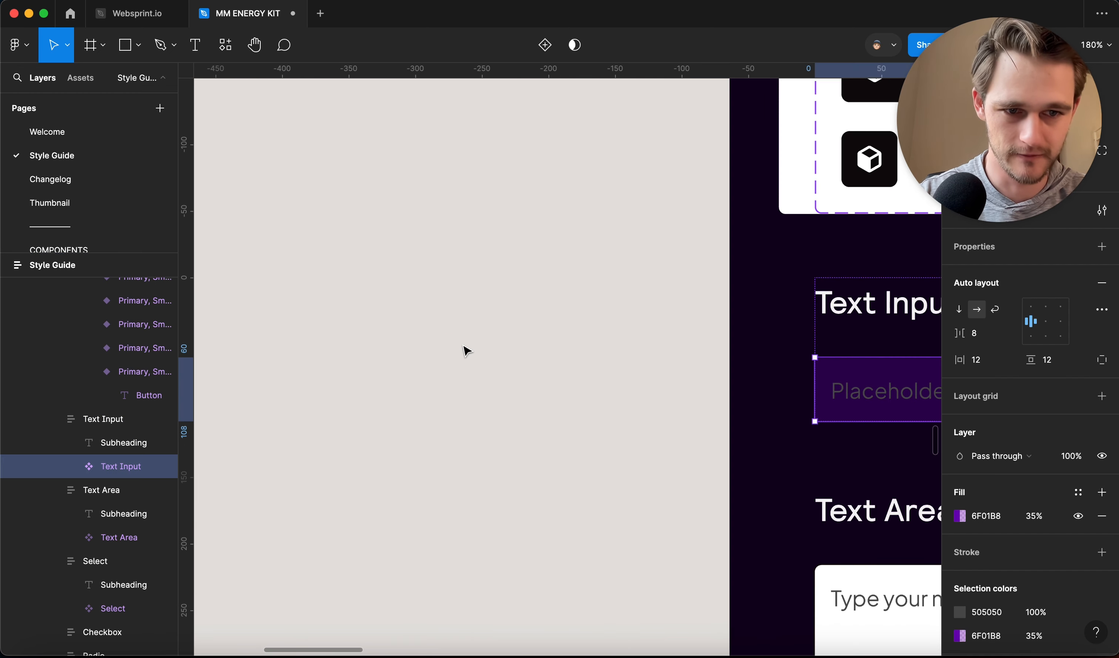
key("super+z")
key("super+z")
key("super+z")
key("super+z")
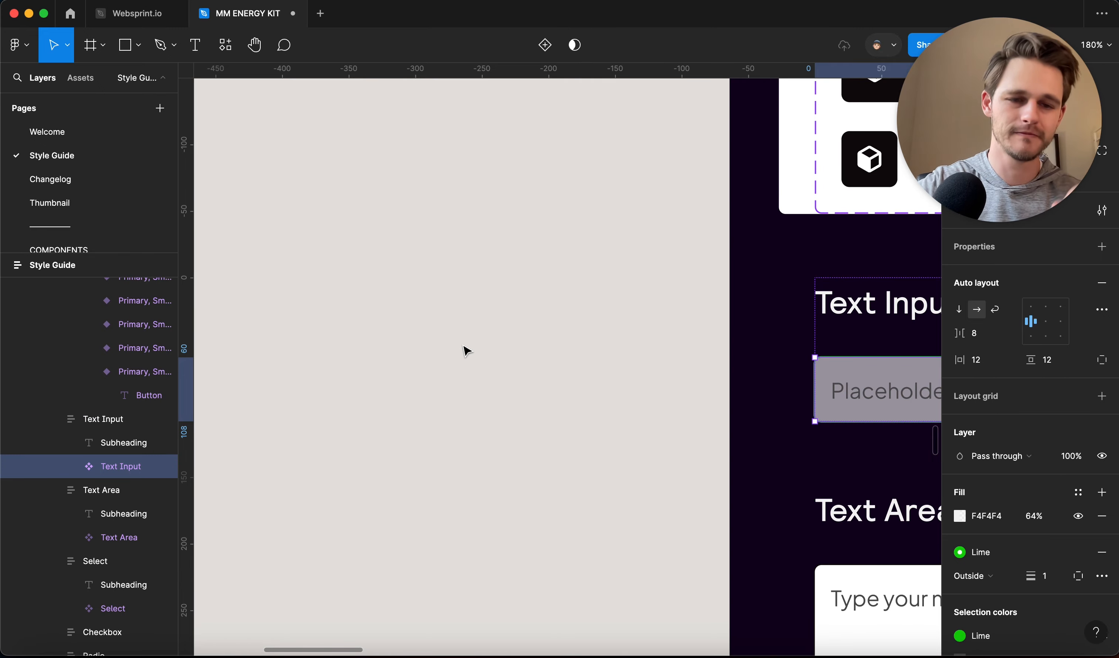
key("super+z")
Detach the Home hero's description text fill from the Light Grey style and darken it to C4C4C4.
scroll(400, 349, "down", 10)
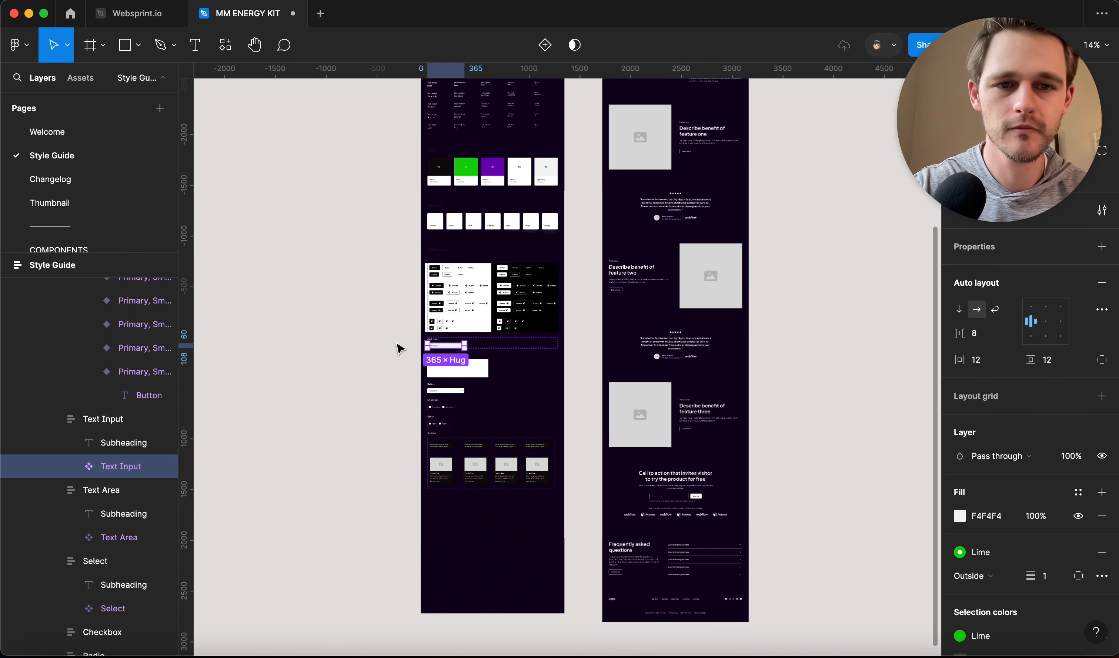
key("shift+1")
scroll(617, 244, "up", 10)
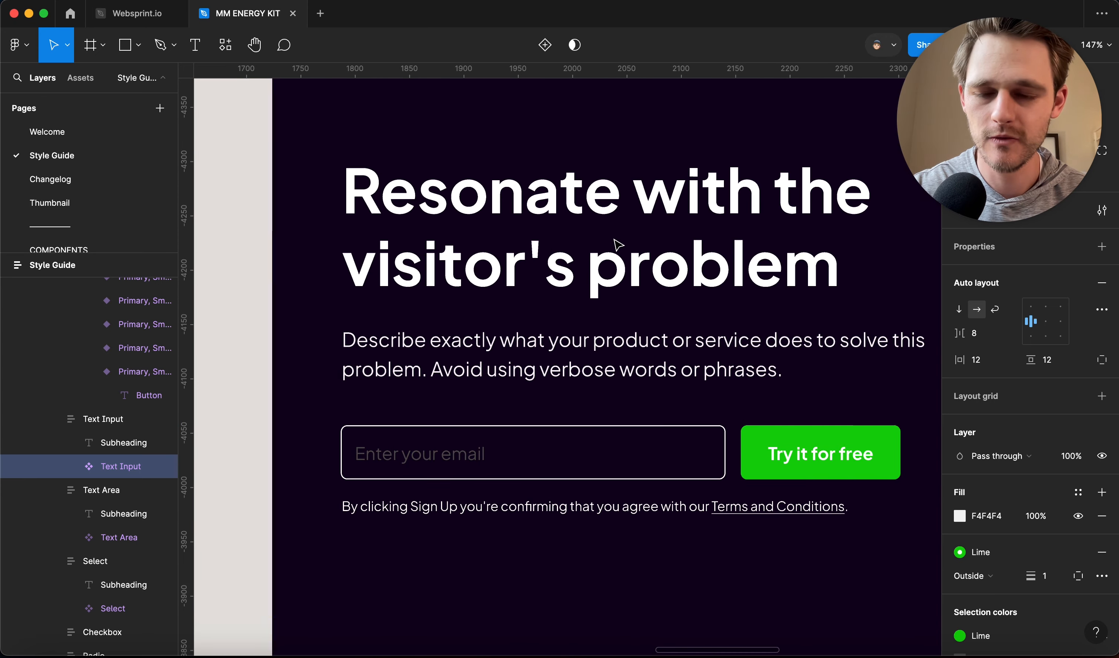
scroll(617, 244, "right", 3)
left_click(705, 326)
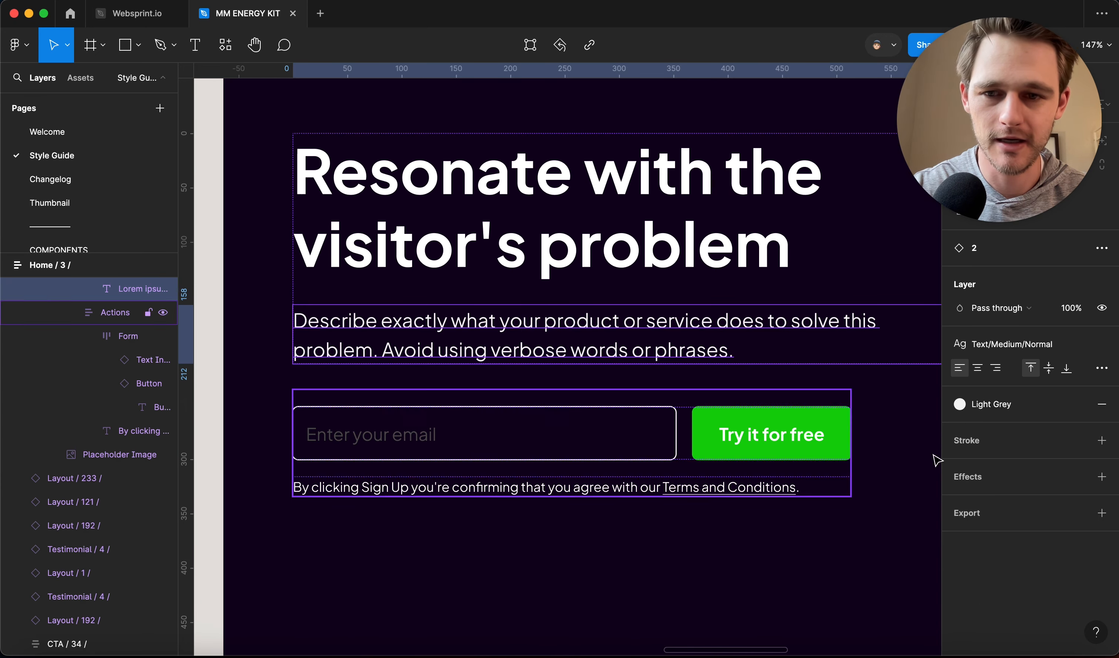
left_click(1006, 405)
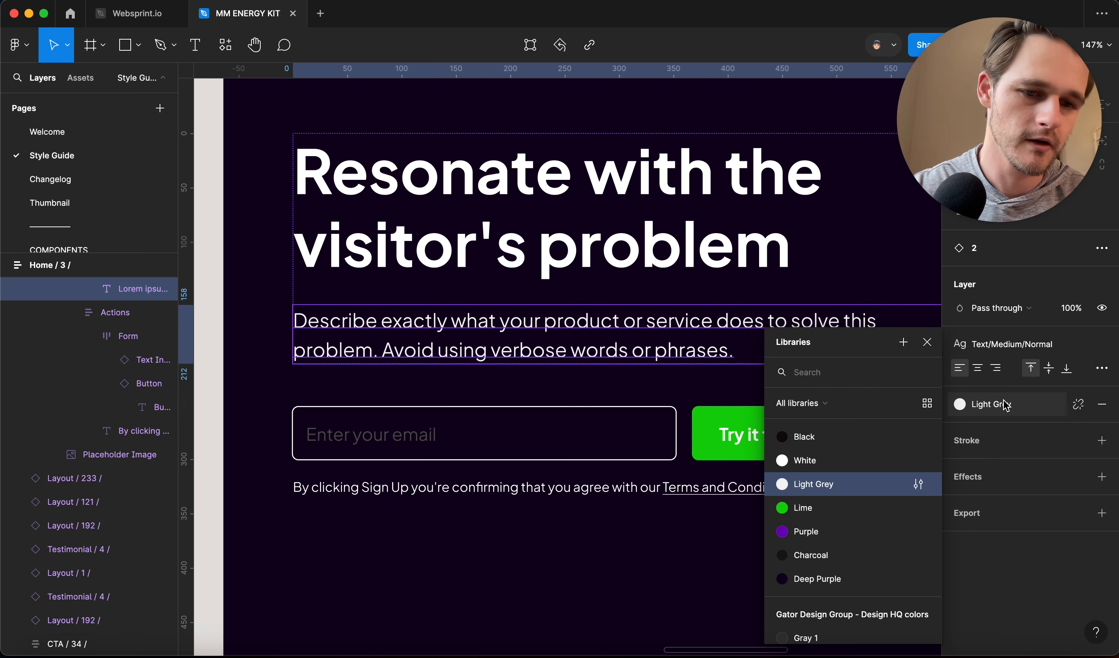
left_click(1079, 406)
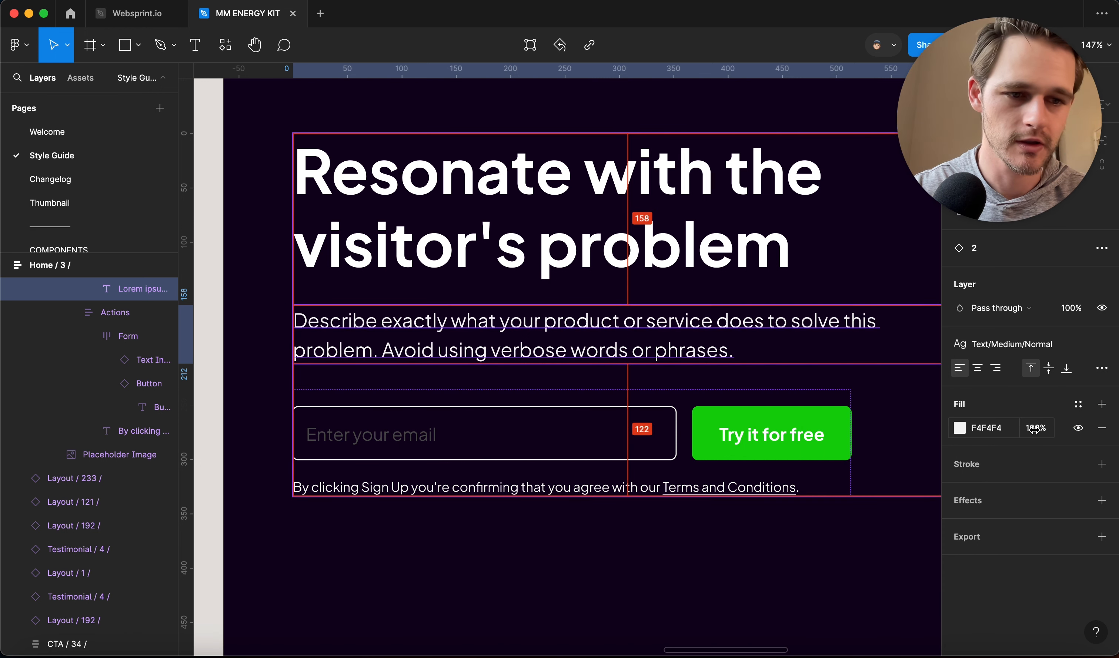
mouse_move(1034, 430)
left_mouse_down()
mouse_move(974, 432)
mouse_move(1035, 434)
left_mouse_up()
left_click(960, 427)
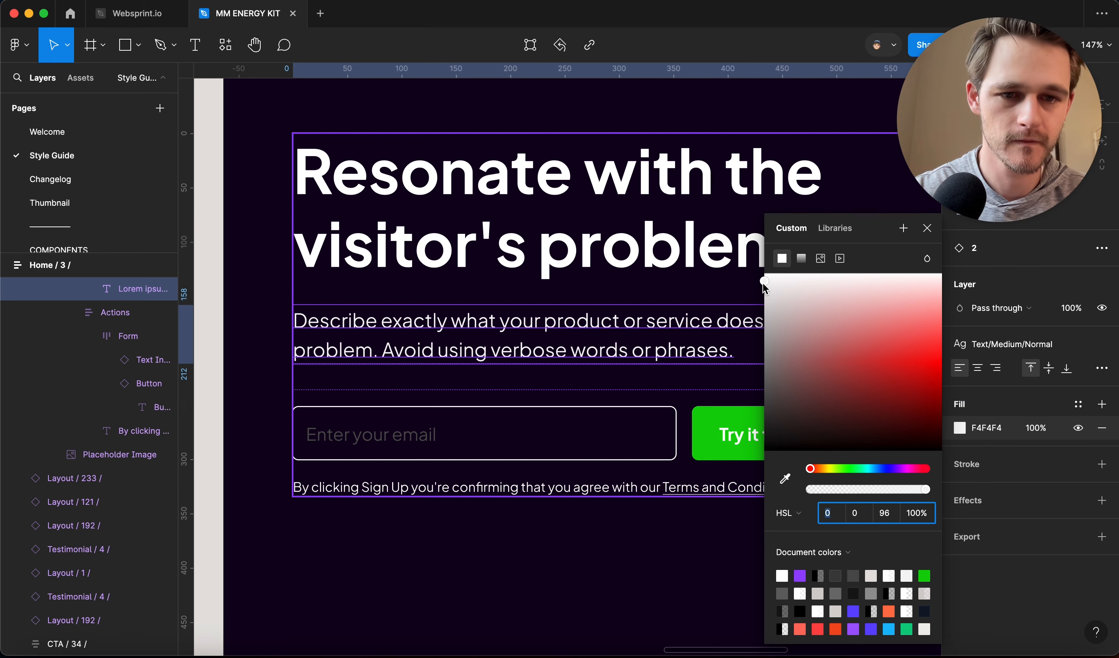
left_click_drag(763, 284, 757, 312)
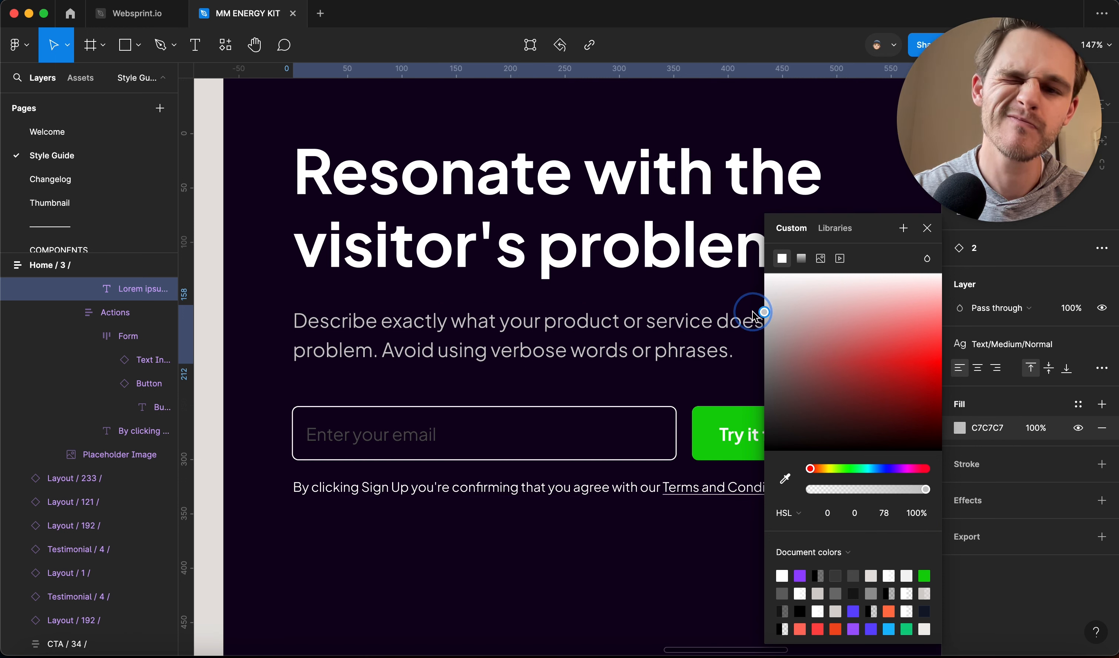
left_click(525, 519)
Apply the Light Grey color style to the "Enter your email" placeholder text in the Home hero form.
scroll(527, 522, "down", 5)
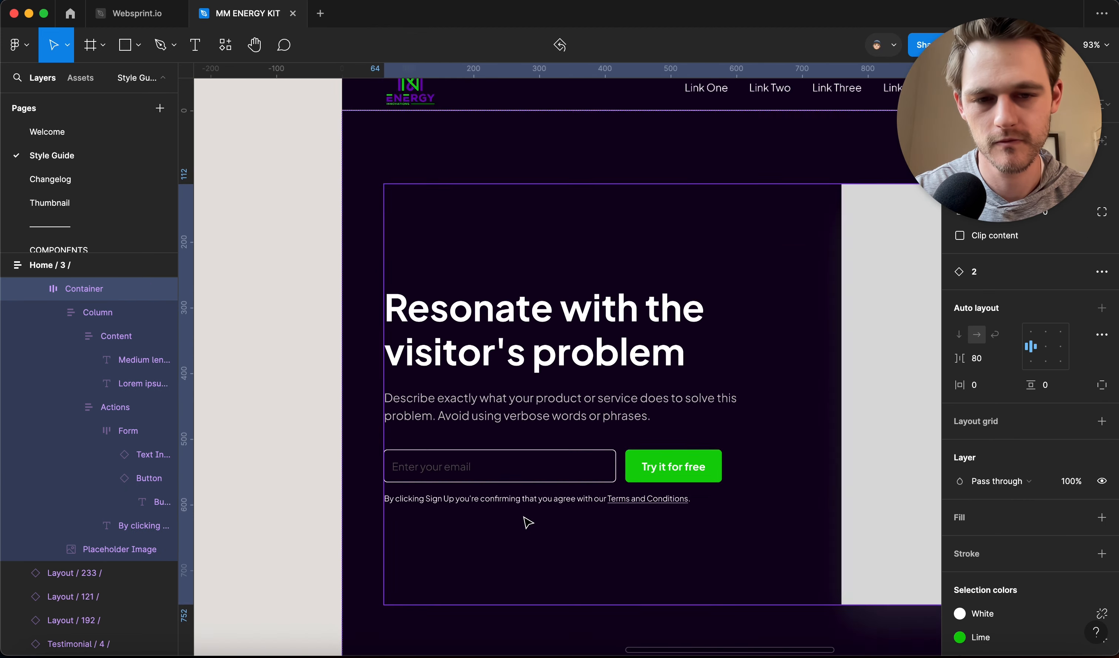
left_click(456, 479)
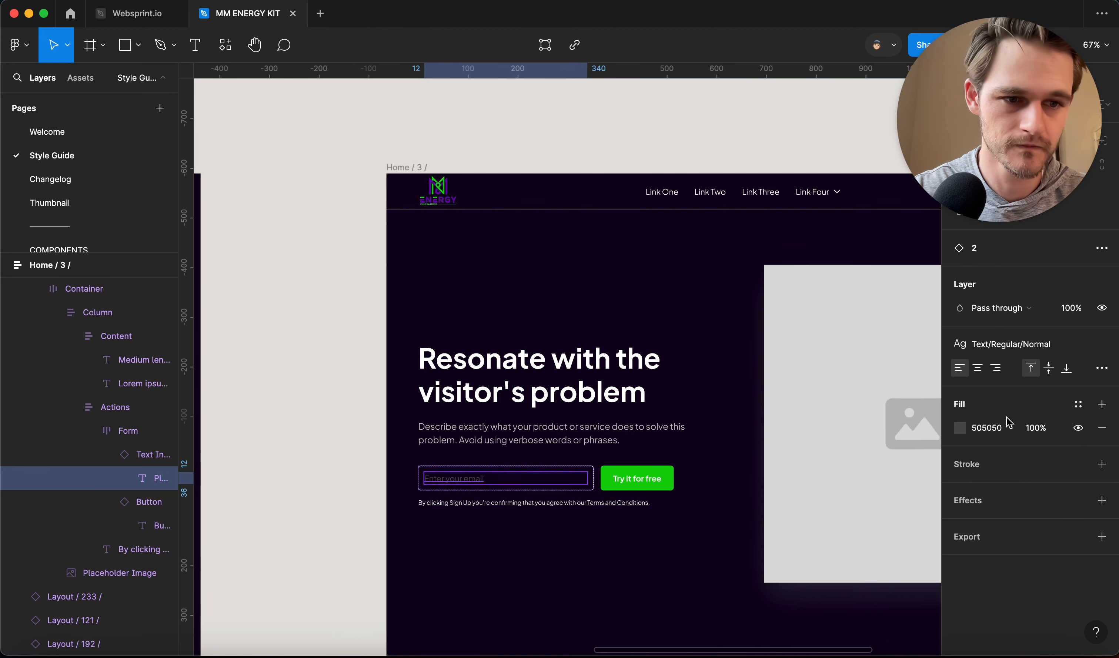
left_click(961, 429)
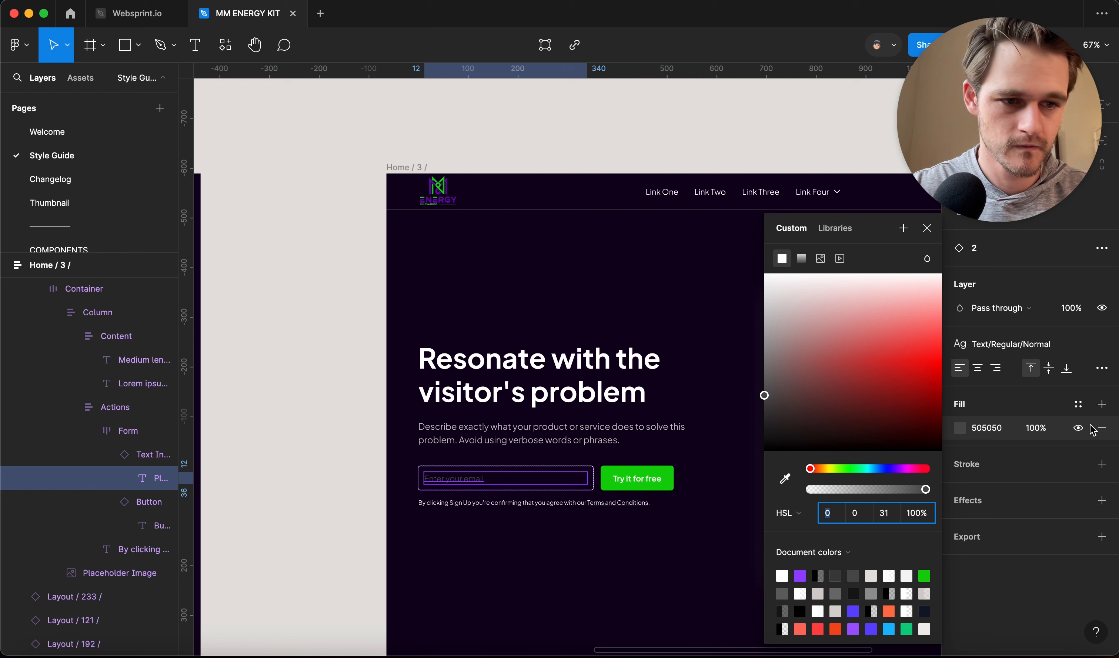
left_click(1078, 406)
left_click(795, 485)
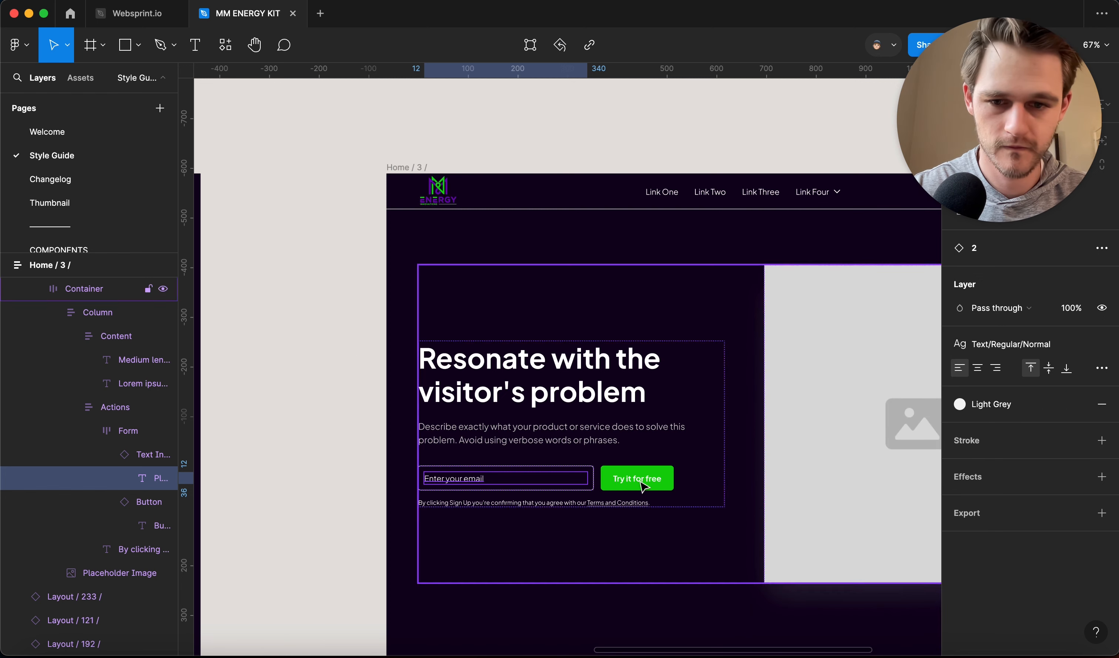
left_click(324, 355)
Darken the Home hero's description text fill to BEBEBE.
left_click(551, 425)
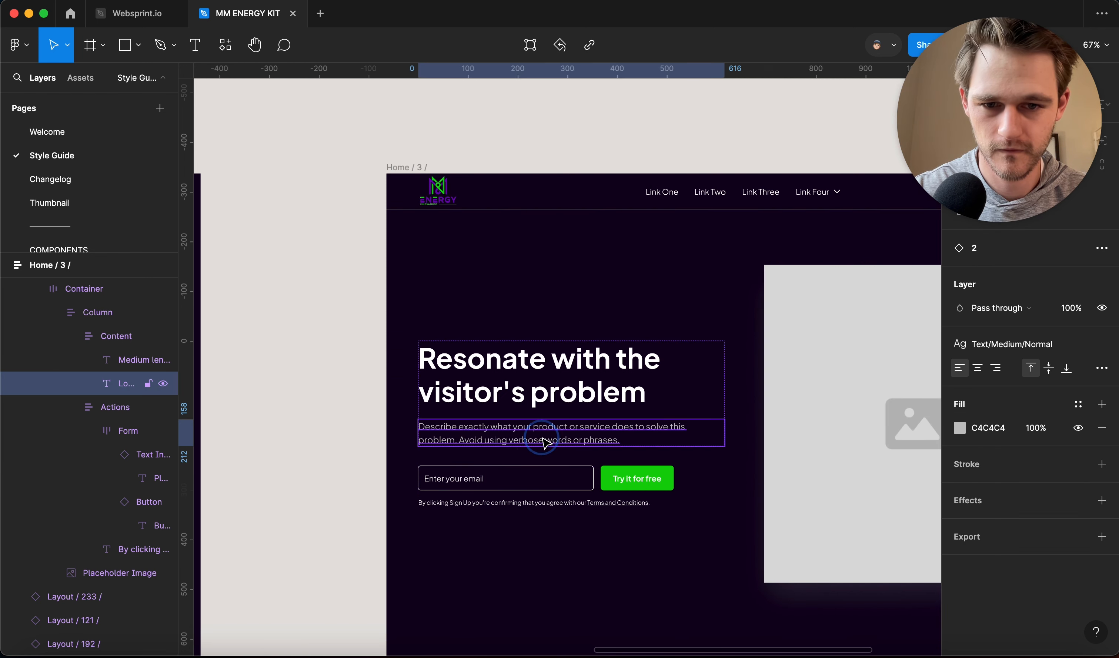
left_click(957, 434)
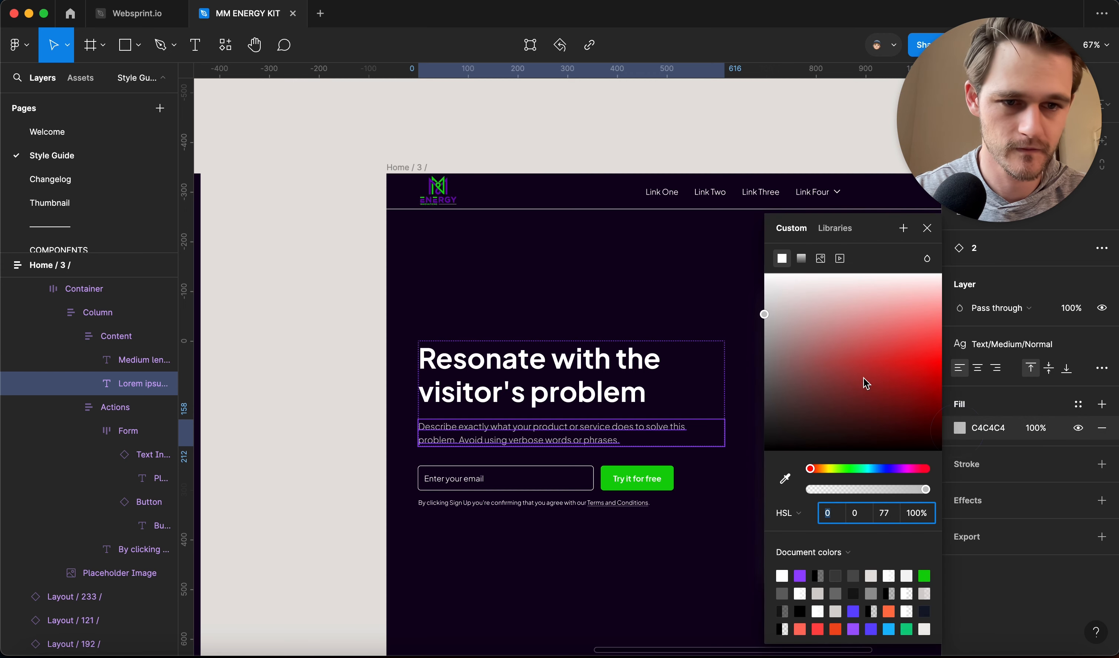
mouse_move(762, 313)
left_mouse_down()
mouse_move(754, 337)
mouse_move(751, 313)
left_mouse_up()
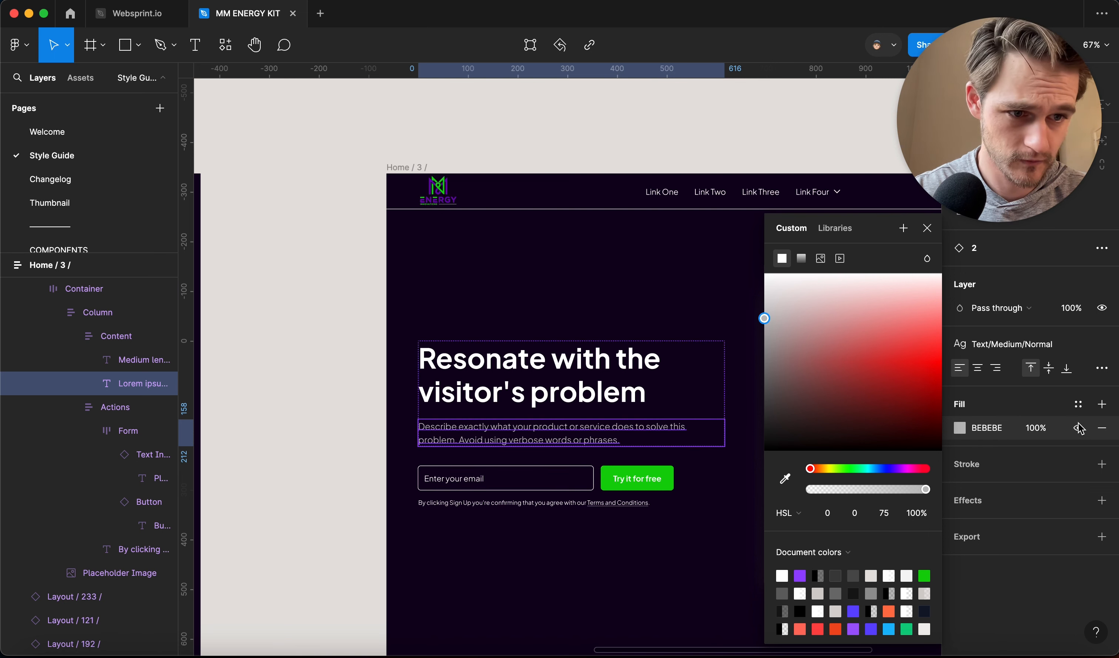
Create a color style named Grey from the hero description's BEBEBE fill.
left_click(1078, 407)
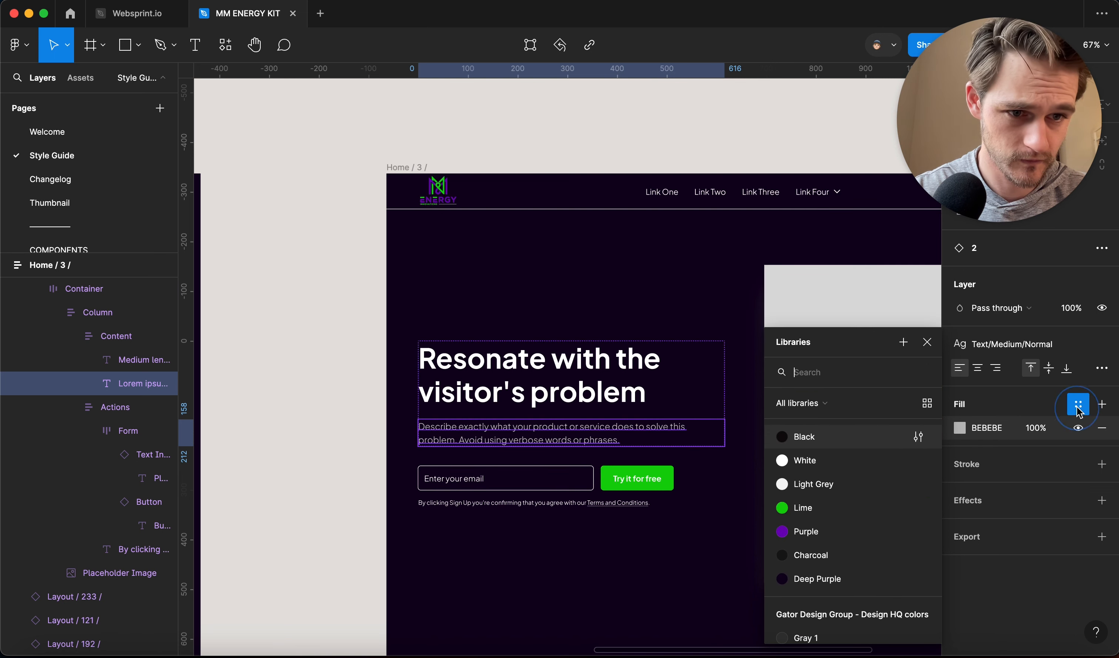
left_click(904, 343)
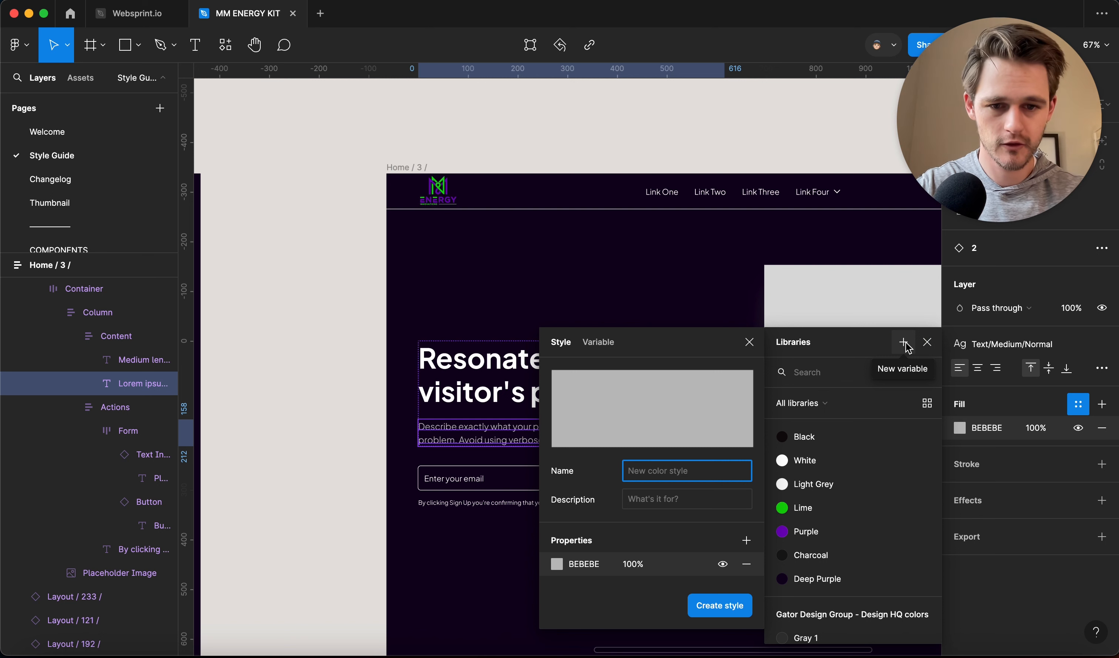
type("gre")
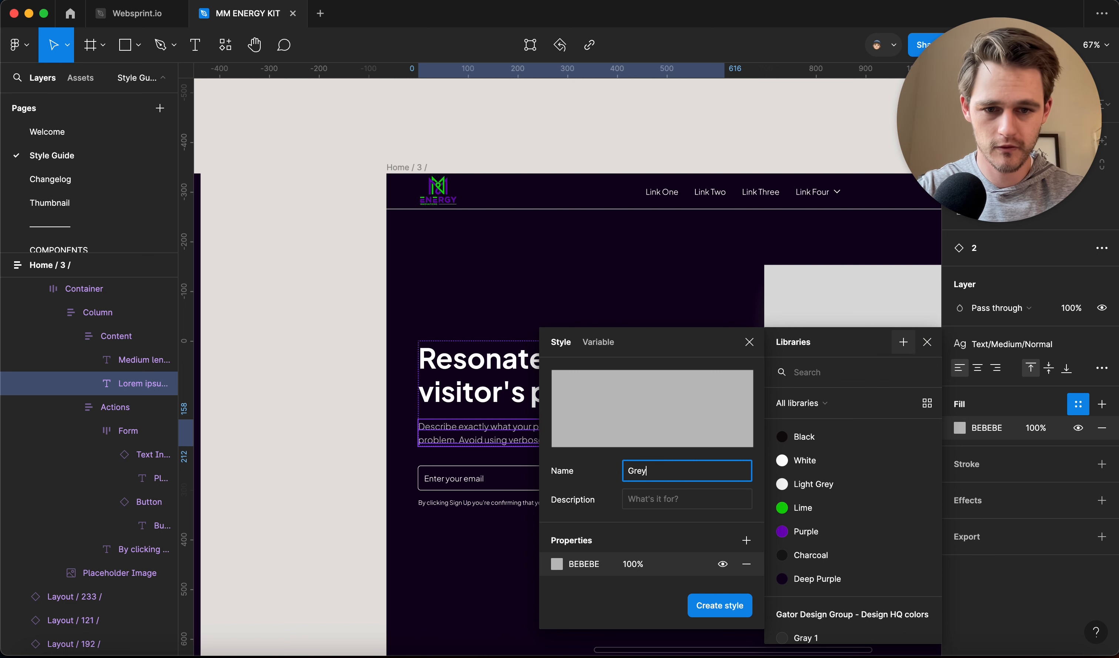
key("Return")
left_click(342, 397)
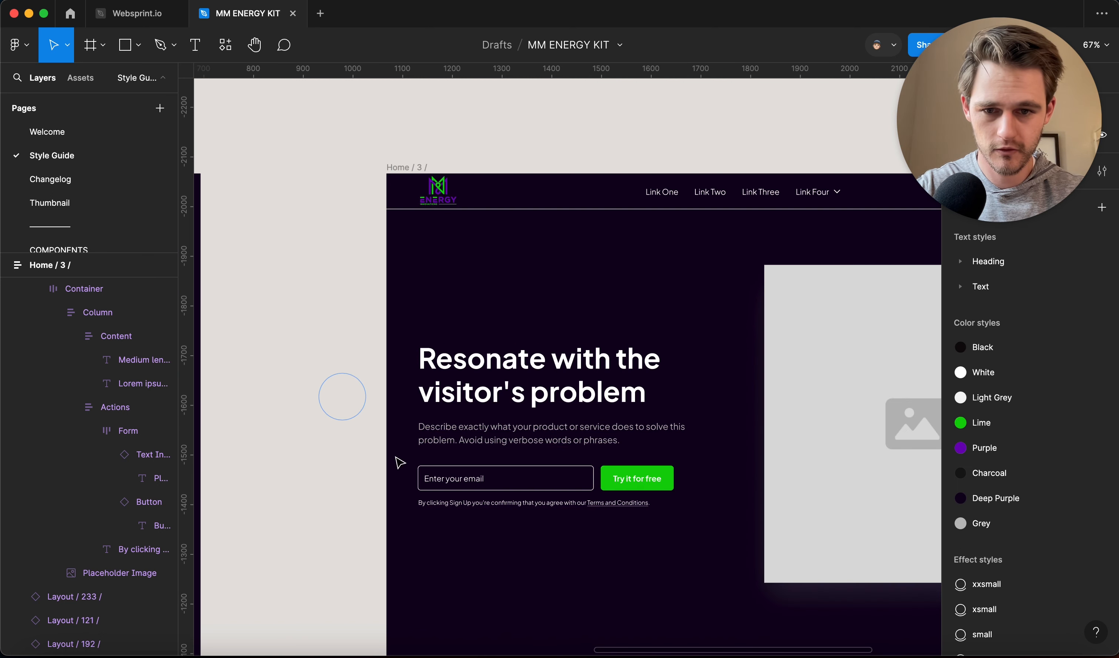
Apply the Grey color style to the "Enter your email" placeholder text in the hero form.
double_click(453, 478)
left_click(971, 404)
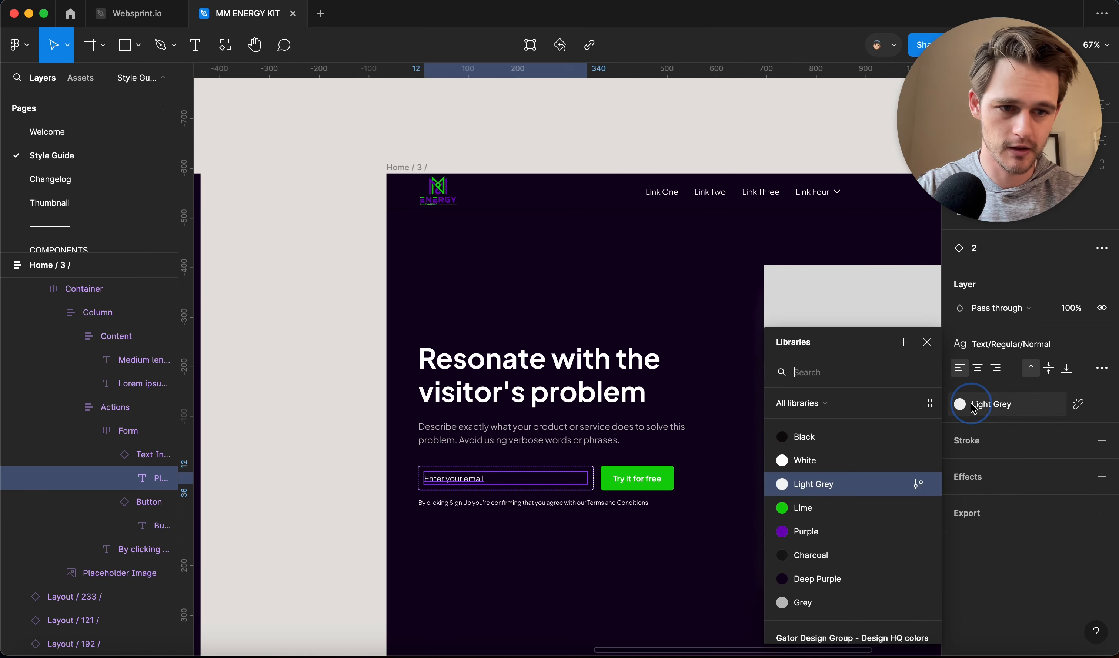
left_click(809, 603)
left_click(369, 480)
Apply the Grey color style to the "By clicking Sign Up" consent text below the hero form.
scroll(479, 510, "up", 2)
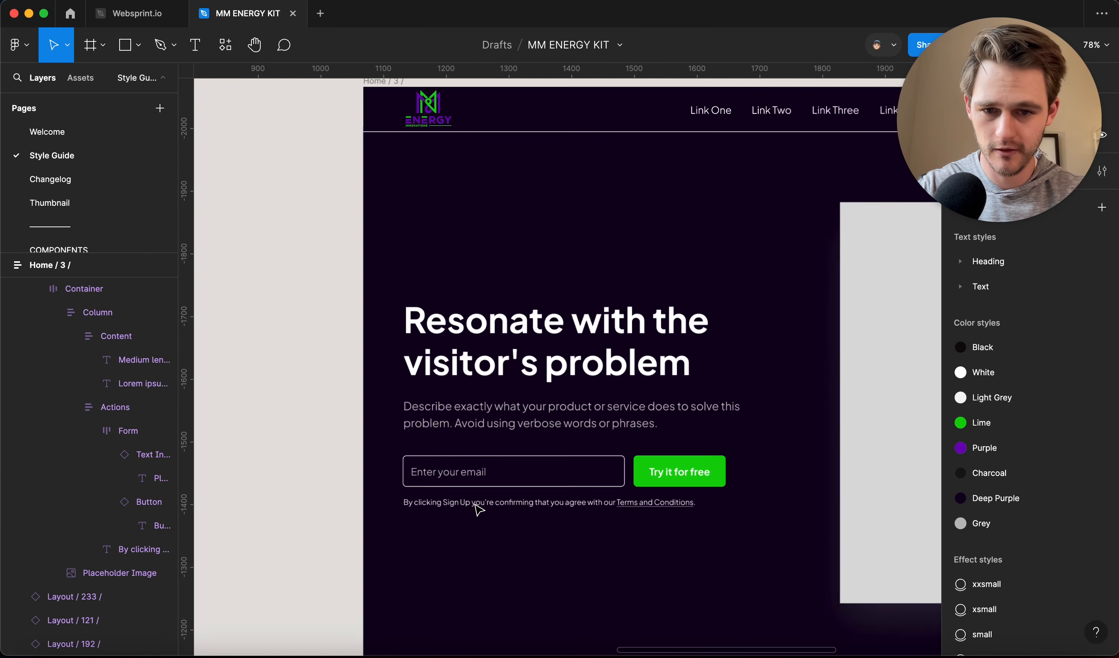
scroll(479, 510, "up", 5)
double_click(480, 502)
left_click(960, 427)
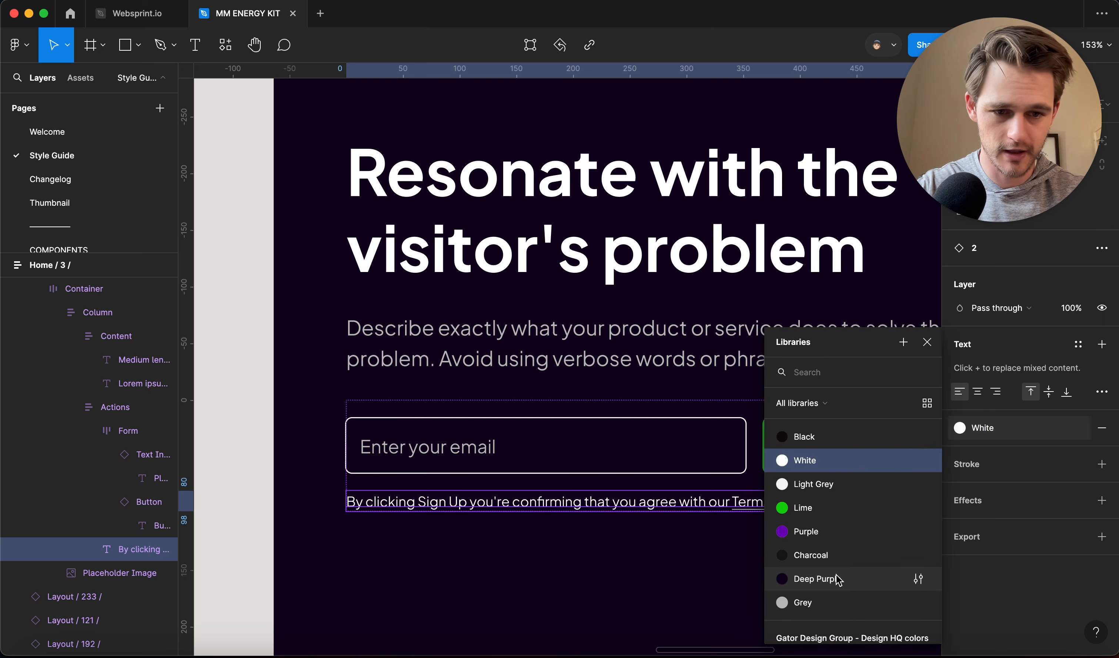
left_click(803, 603)
left_click(757, 589)
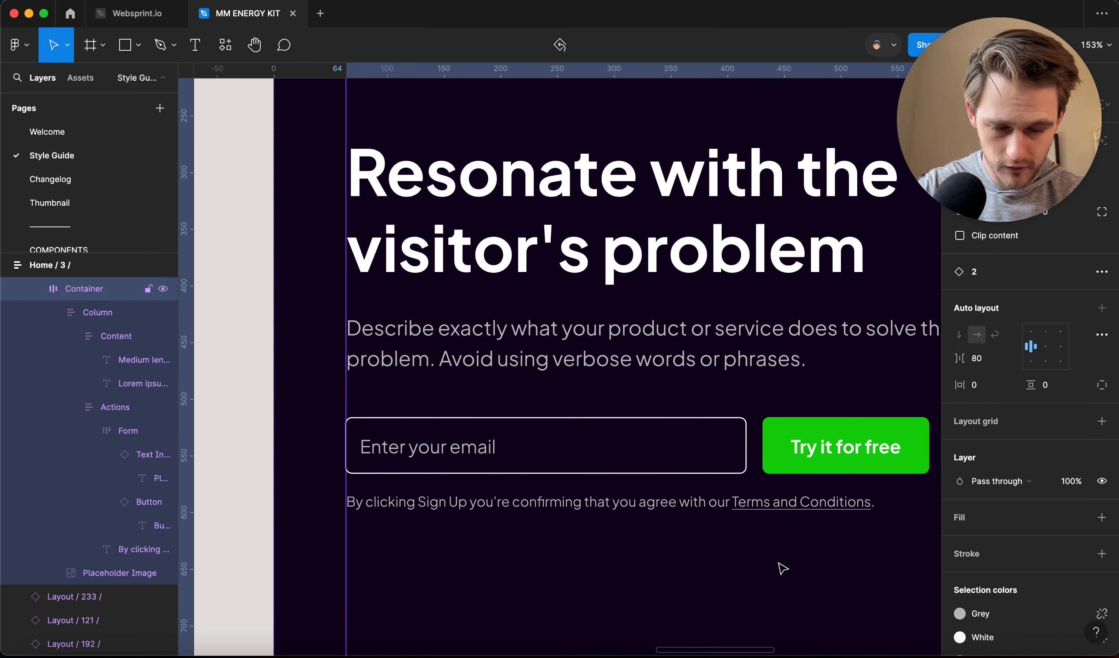
Recolor the three cube icons above the highlight benefit headings with the Lime color style.
scroll(745, 590, "down", 3)
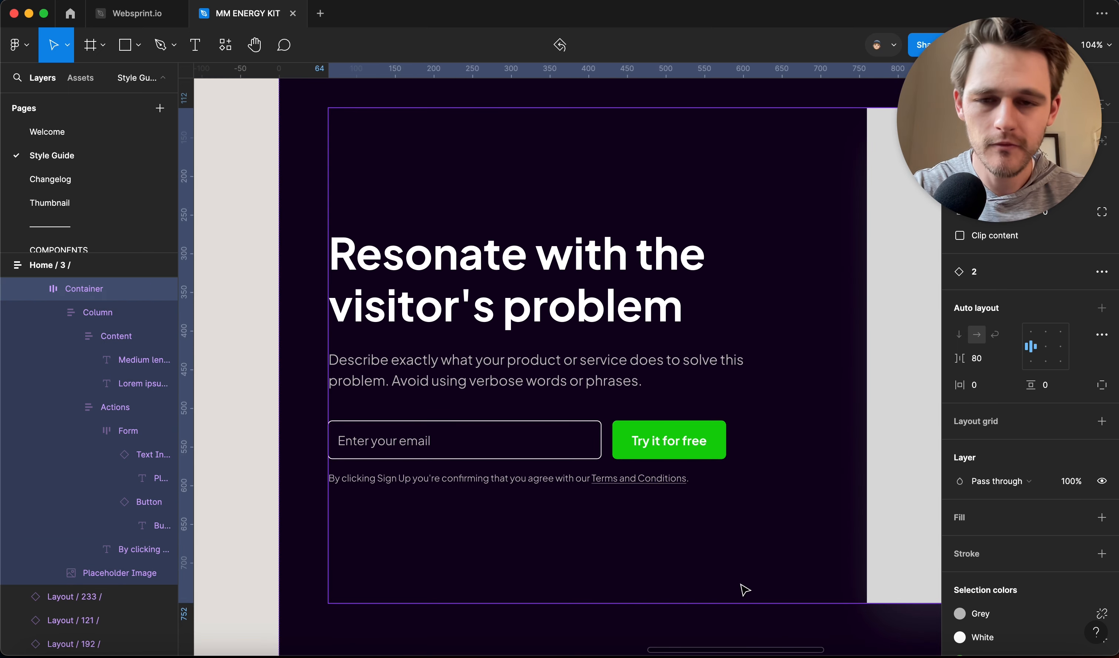
scroll(467, 285, "down", 4)
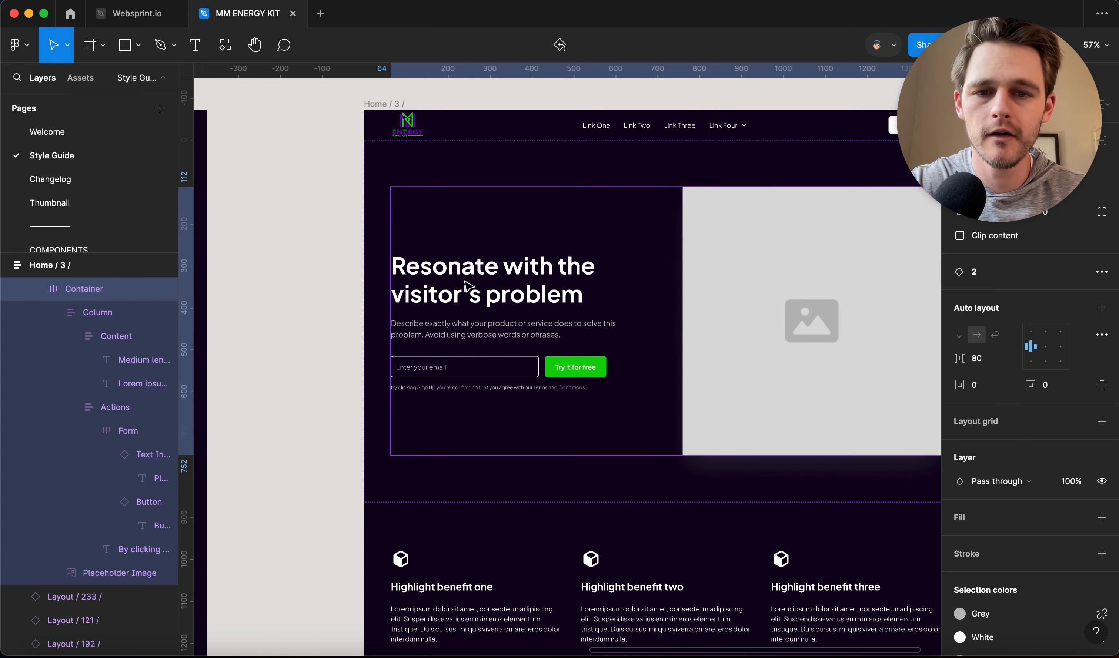
left_click(364, 250)
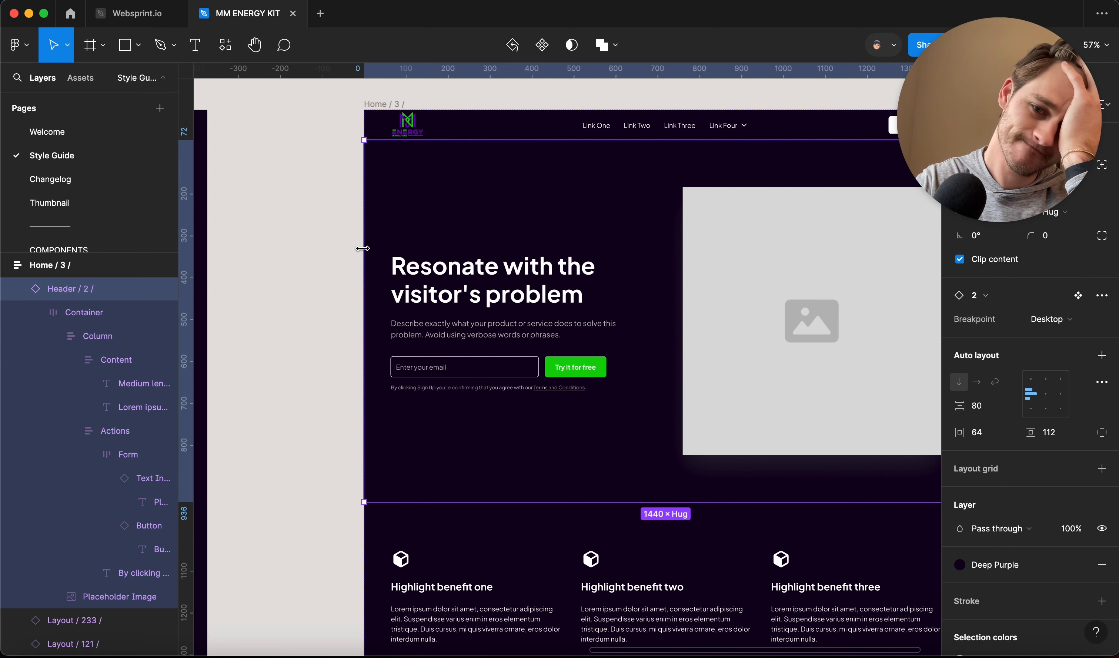
scroll(363, 248, "down", 3)
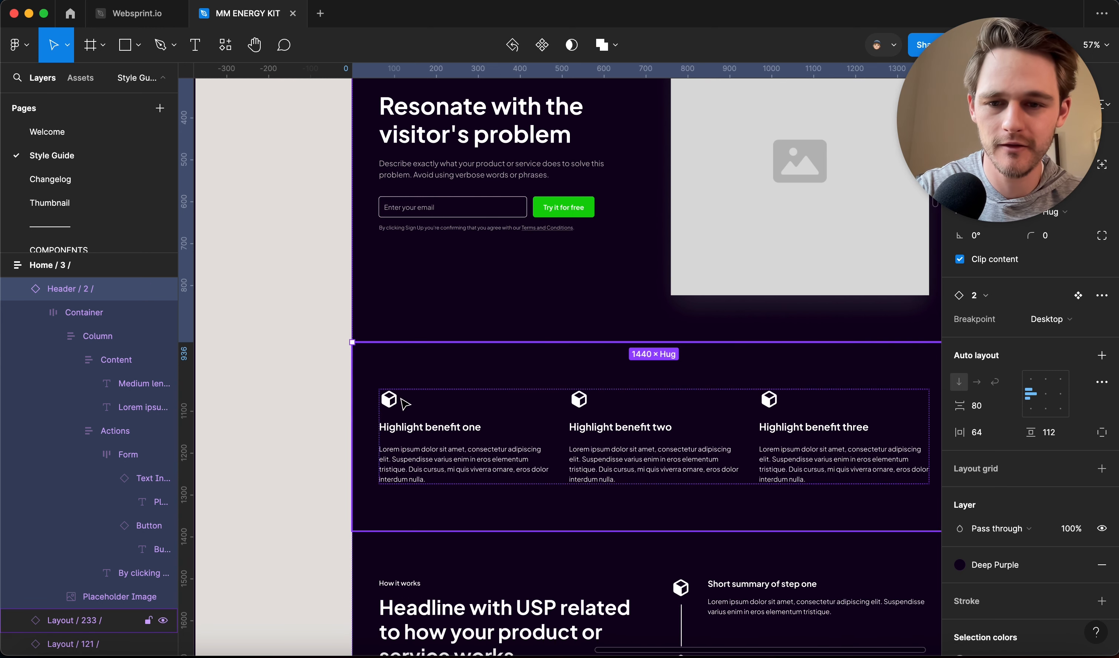
left_click(390, 400, "super")
left_click(580, 400, "shift+super")
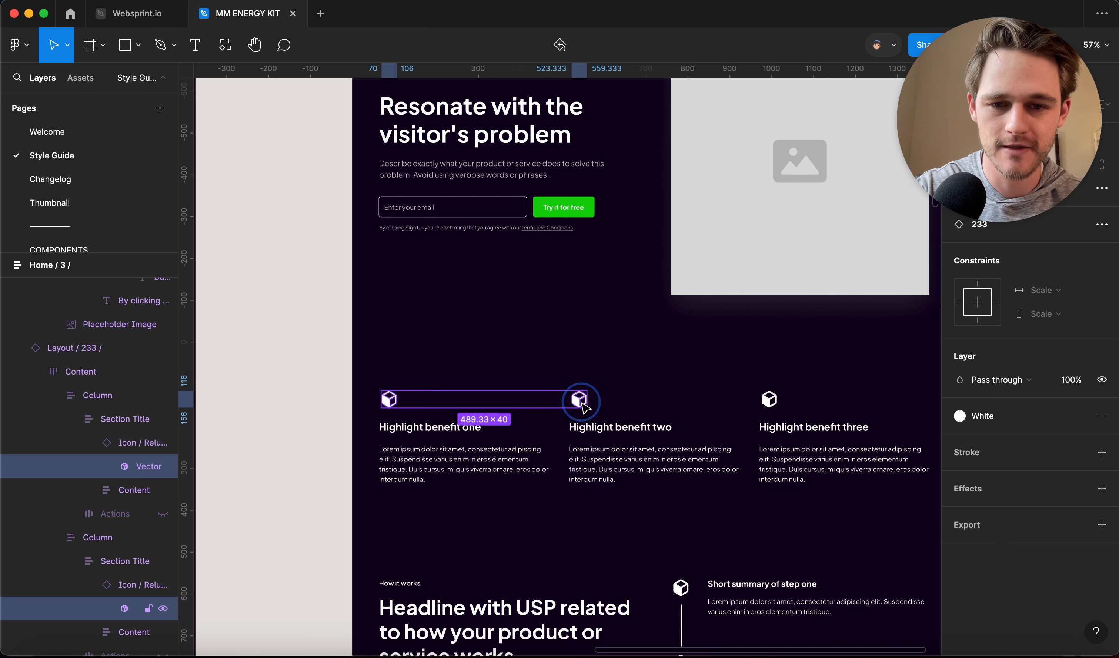
left_click(771, 401, "shift+super")
left_click(960, 417)
left_click(807, 509)
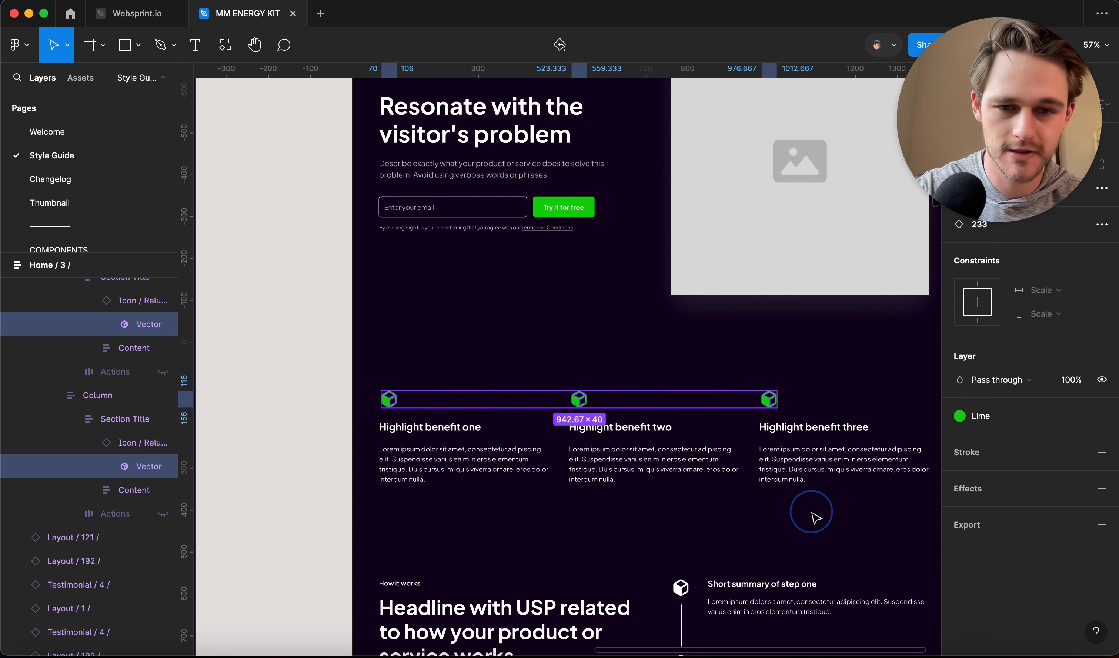
Apply the Grey color style to the description paragraphs under all three highlight benefit headings.
left_click(612, 465)
left_click(613, 463)
left_click(791, 461, "shift")
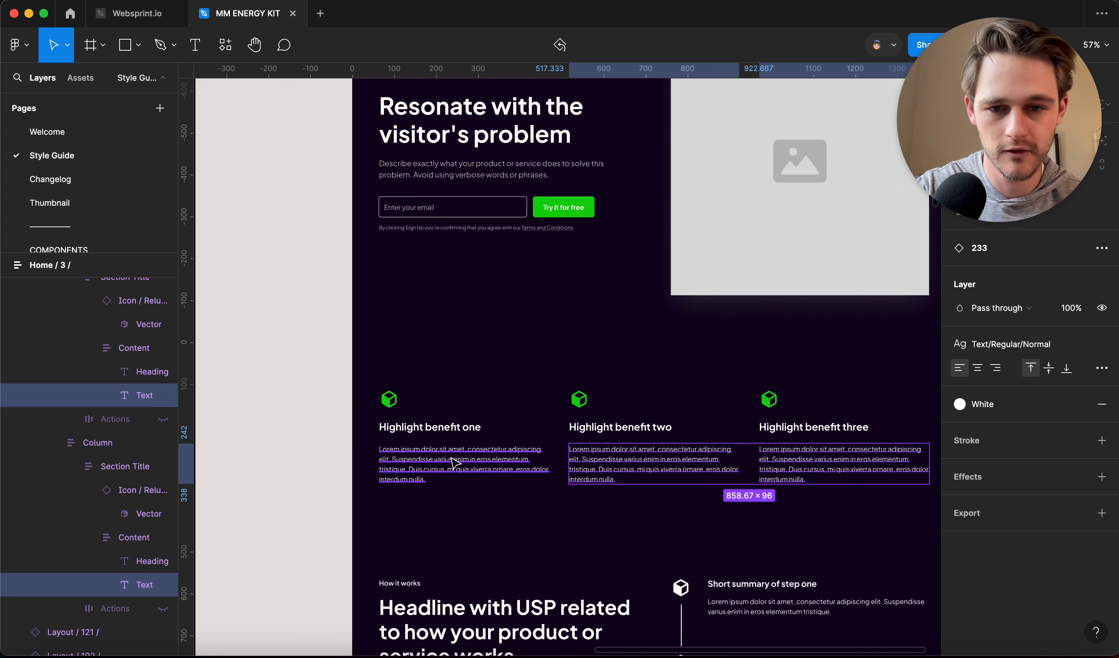
left_click(407, 461, "shift")
left_click(980, 415)
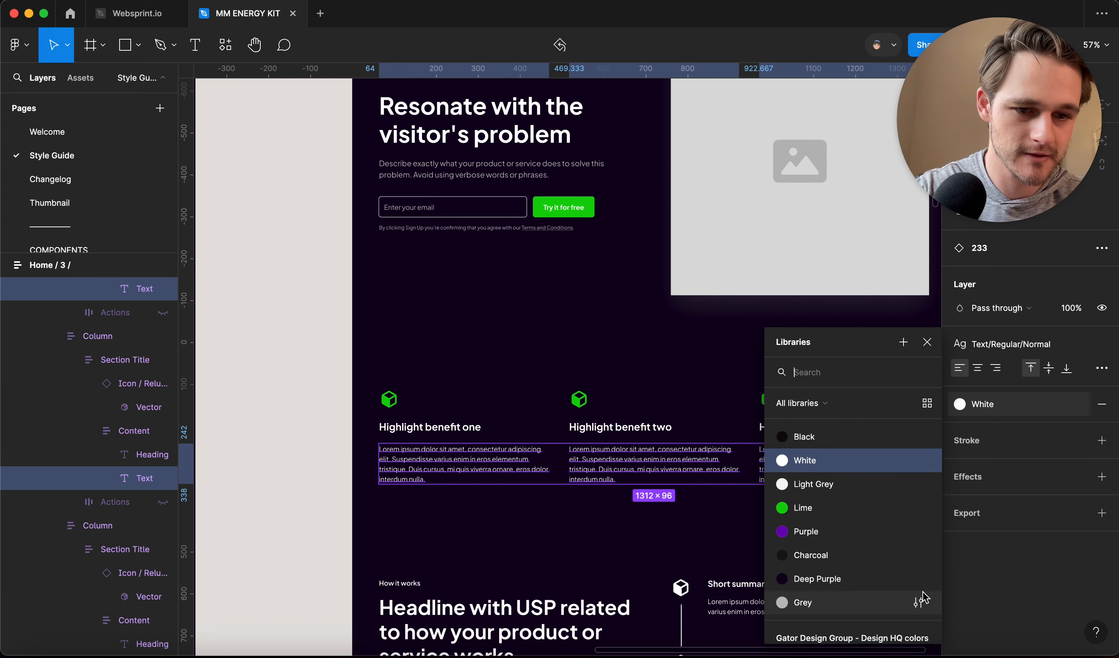
left_click(849, 601)
left_click(319, 389)
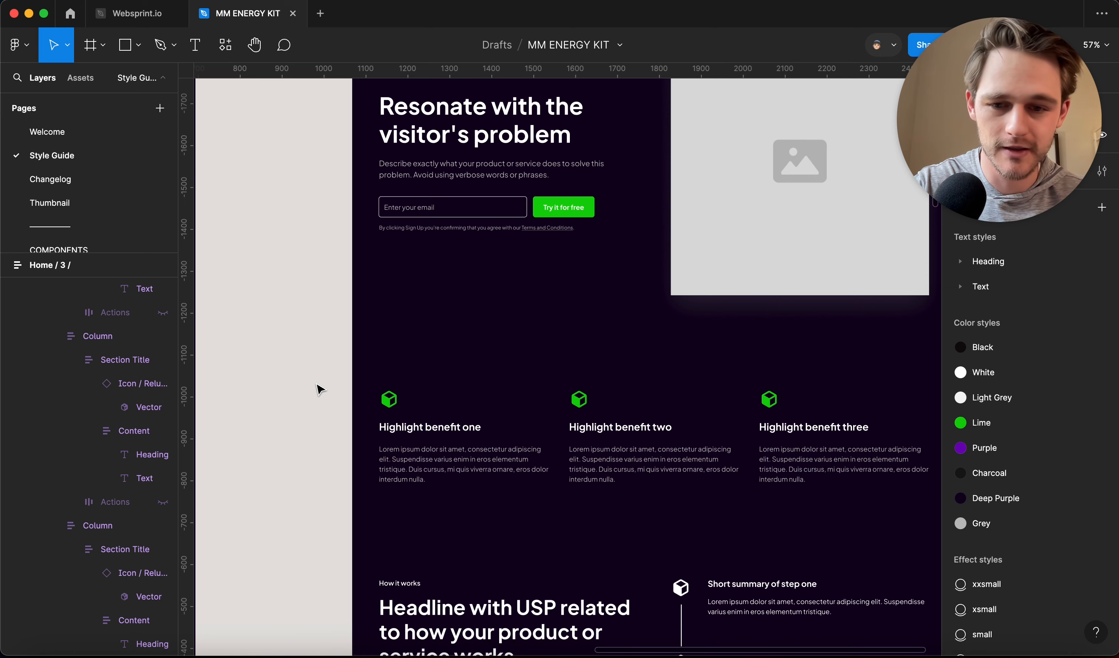
Apply the Lime color style to the "How it works" subheading.
scroll(439, 656, "down", 3)
left_click(381, 473)
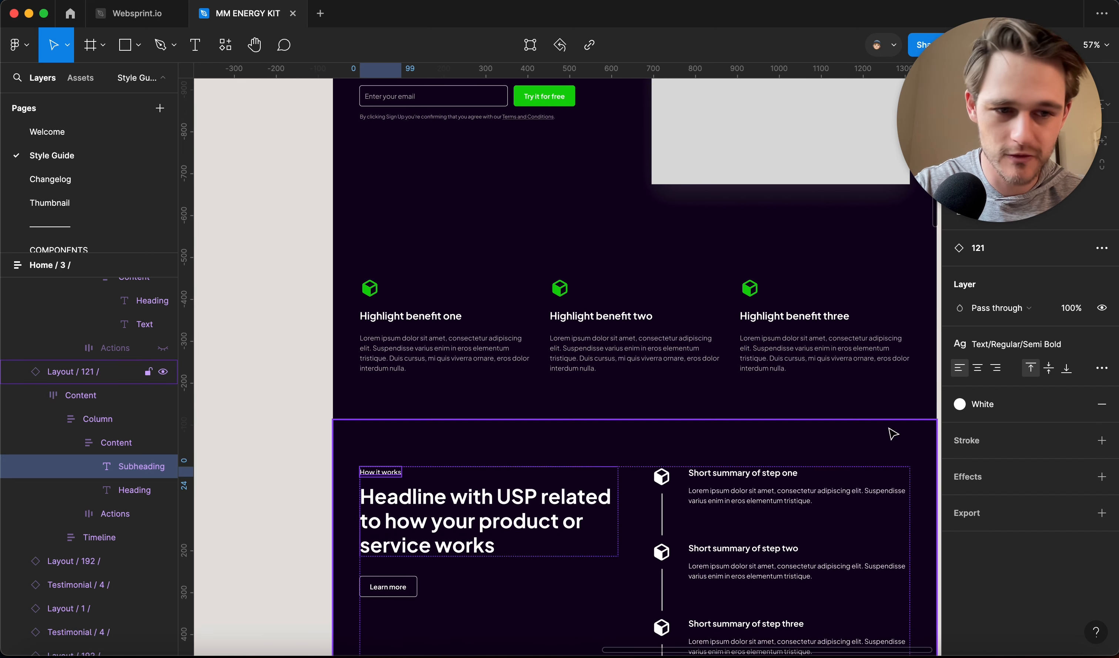
left_click(960, 404)
left_click(809, 506)
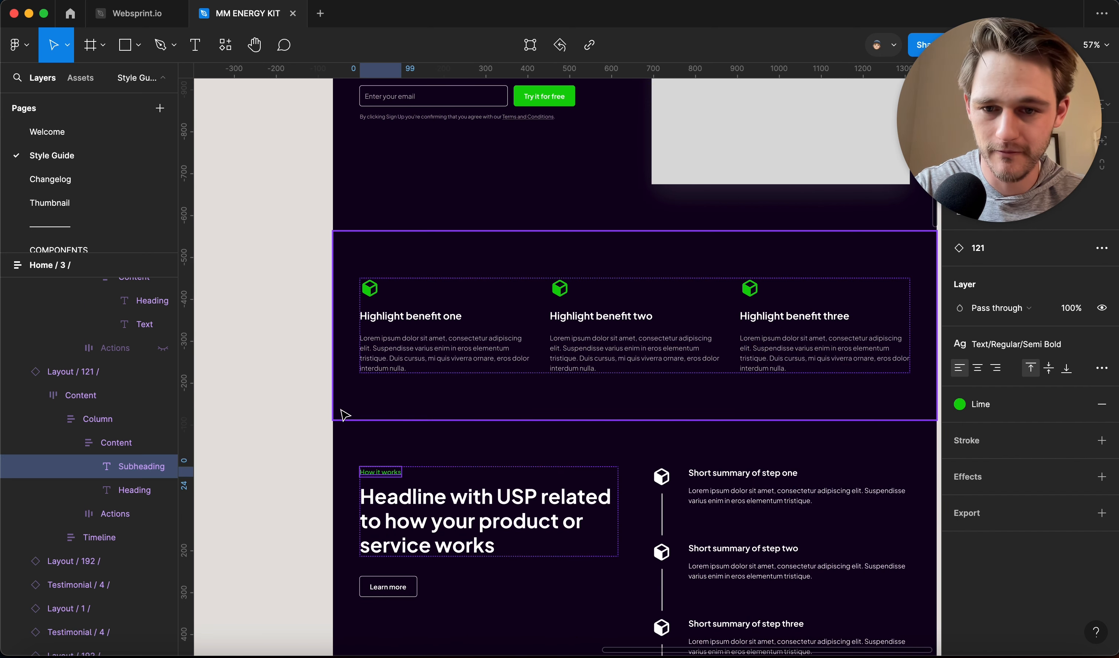
left_click(312, 423)
Examine the "How it works" subheading up close and review the hero and benefits sections for color balance.
scroll(295, 429, "up", 5)
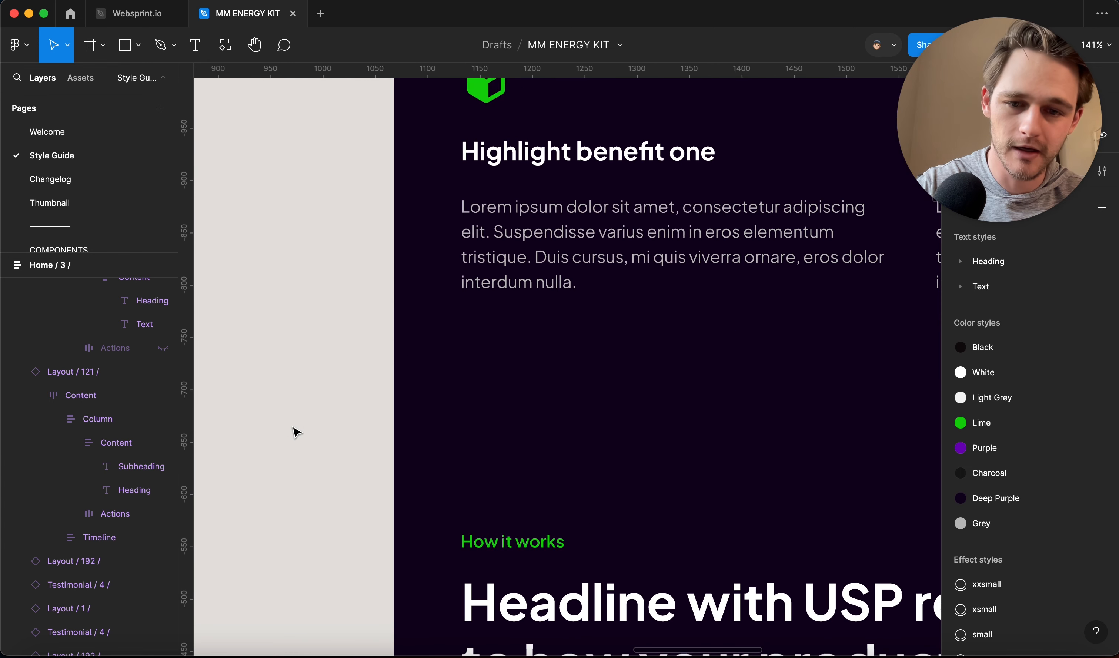
left_click(509, 549)
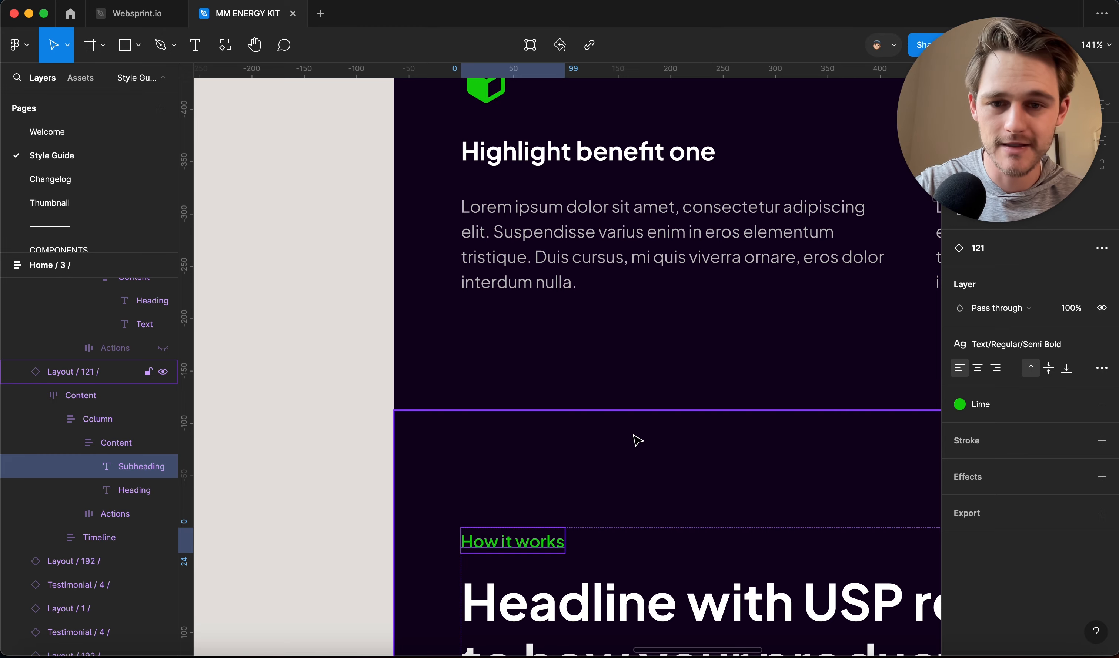
scroll(635, 441, "down", 5)
key("Escape")
scroll(494, 326, "right", 4)
scroll(495, 326, "up", 3)
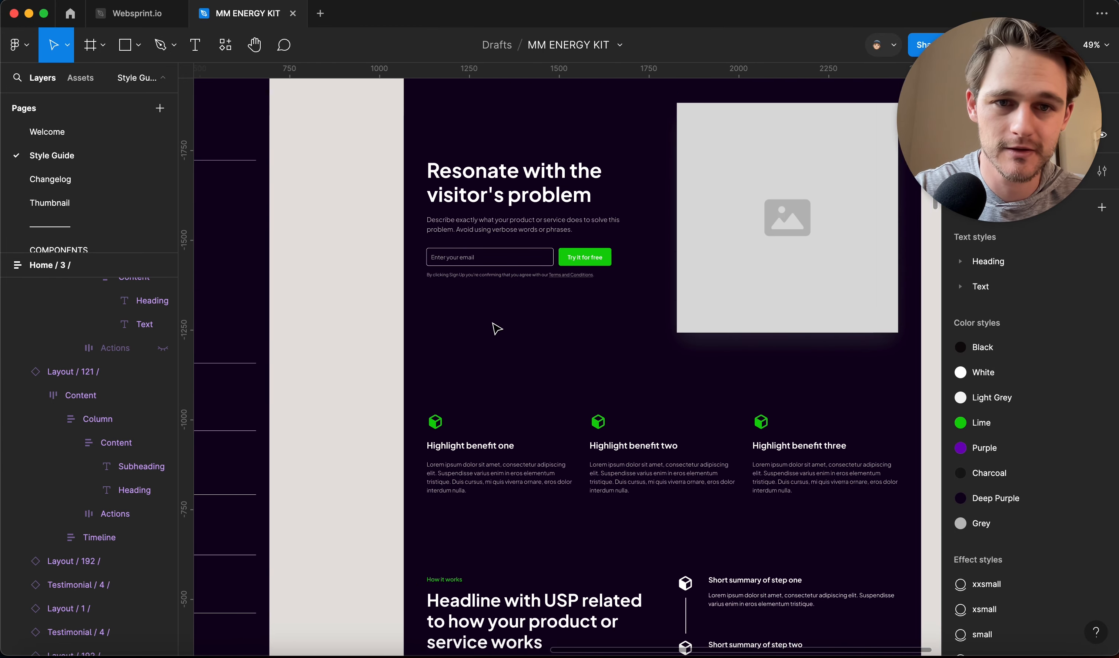
scroll(498, 329, "up", 5)
scroll(498, 329, "right", 2)
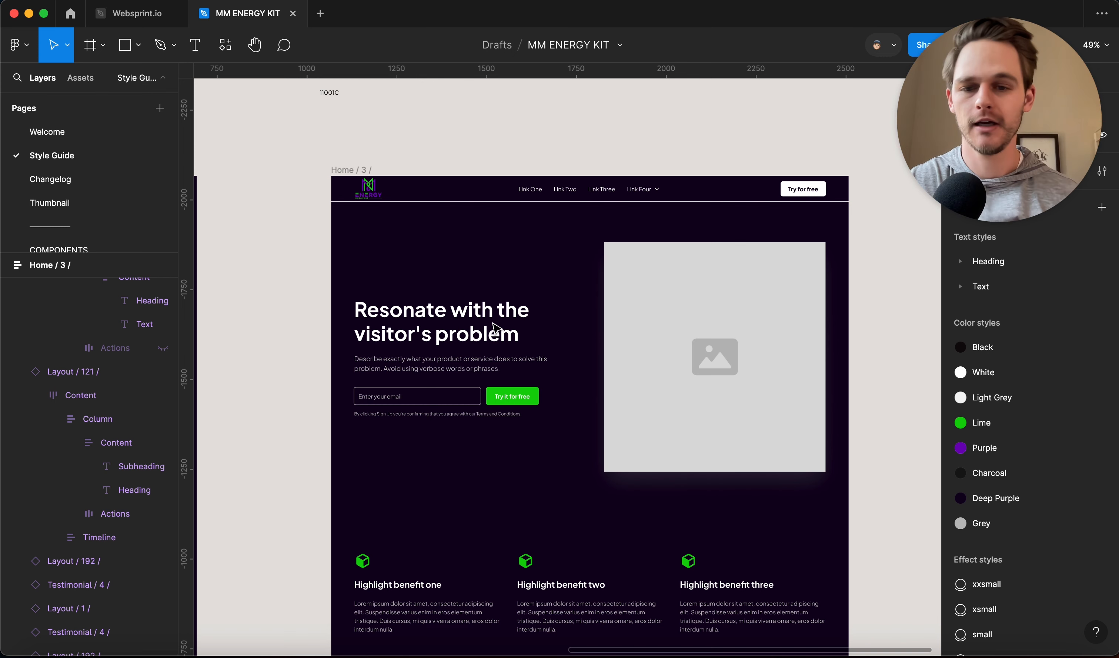
Recolor the four timeline cube icons in the "How it works" section with the Lime color style.
scroll(479, 262, "down", 10)
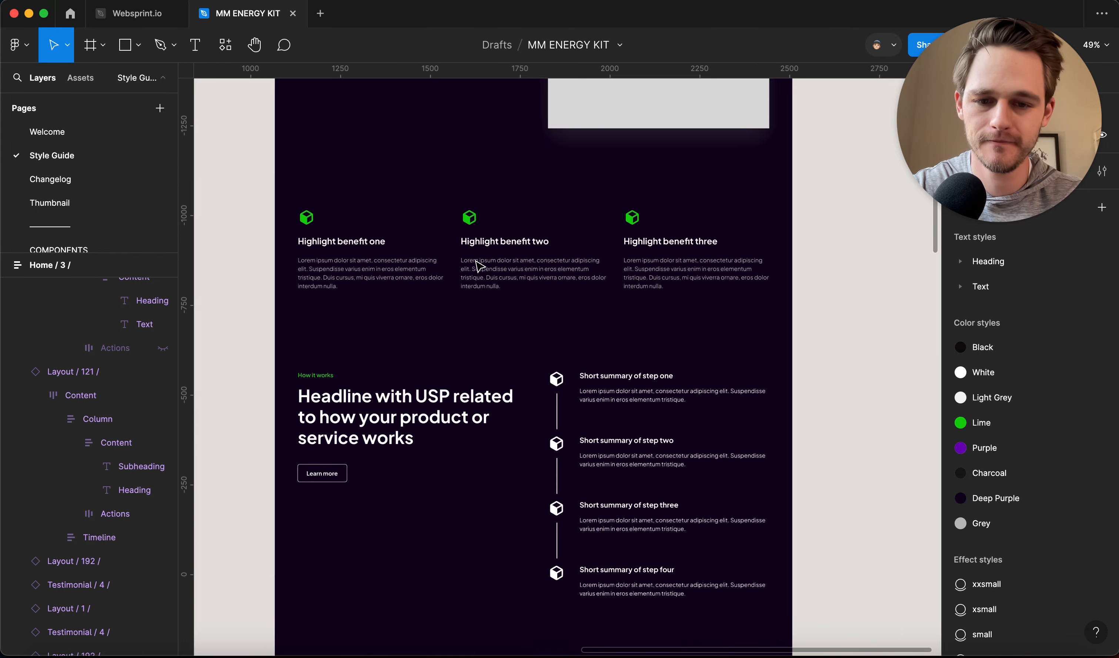
left_click(562, 237, "super")
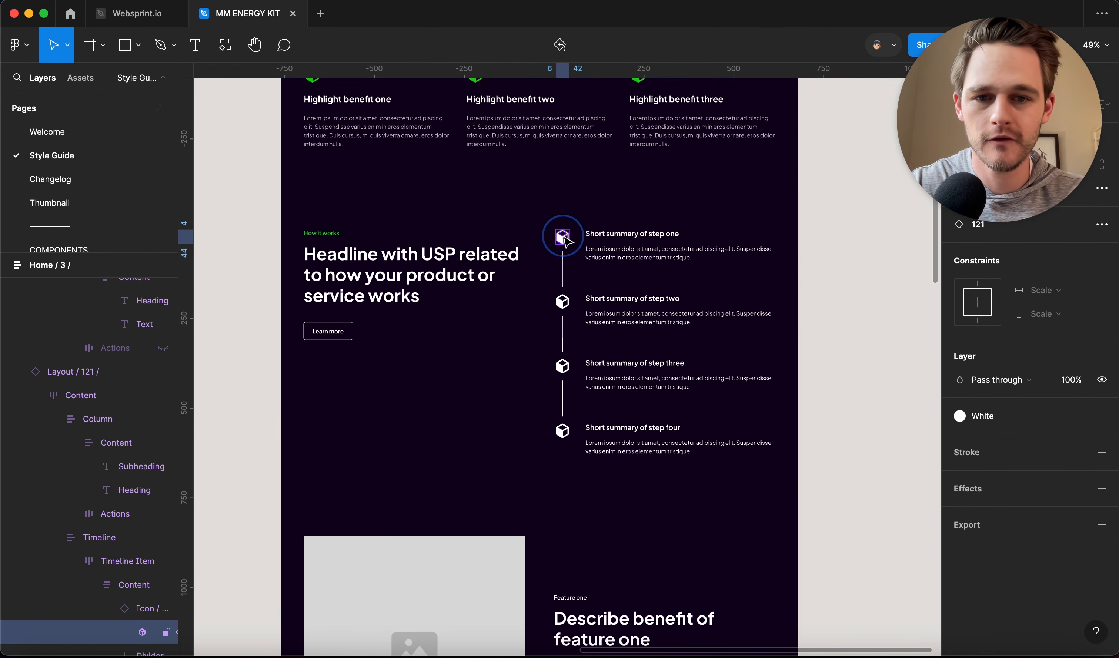
left_click(562, 301, "shift+super")
left_click(562, 366, "shift+super")
left_click(562, 431, "shift+super")
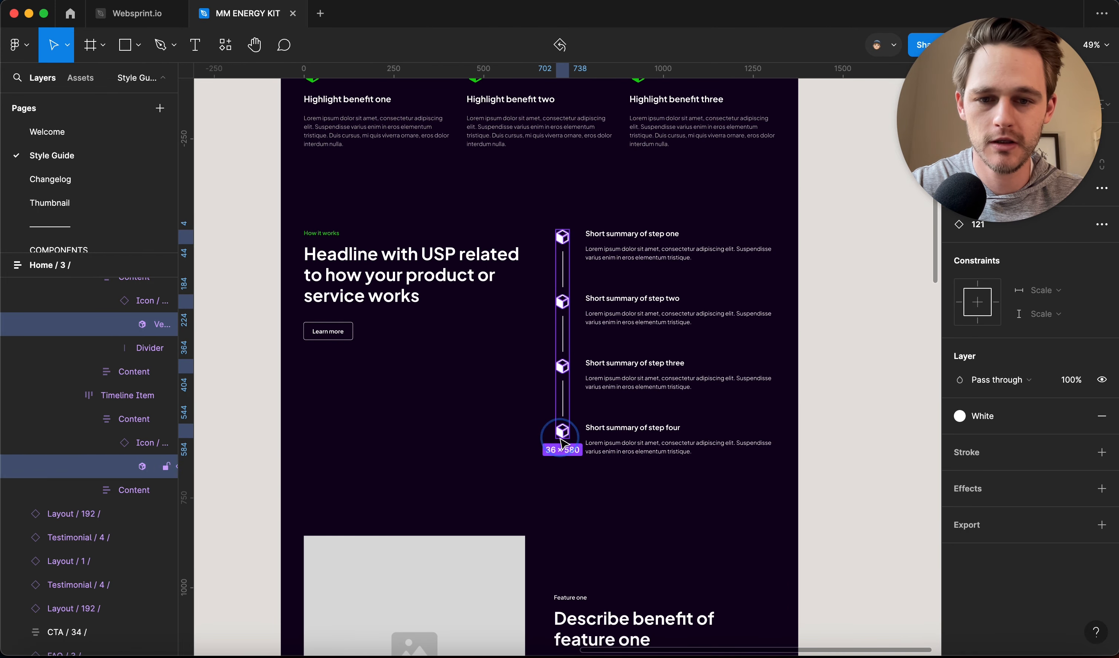
left_click(959, 416)
left_click(815, 518)
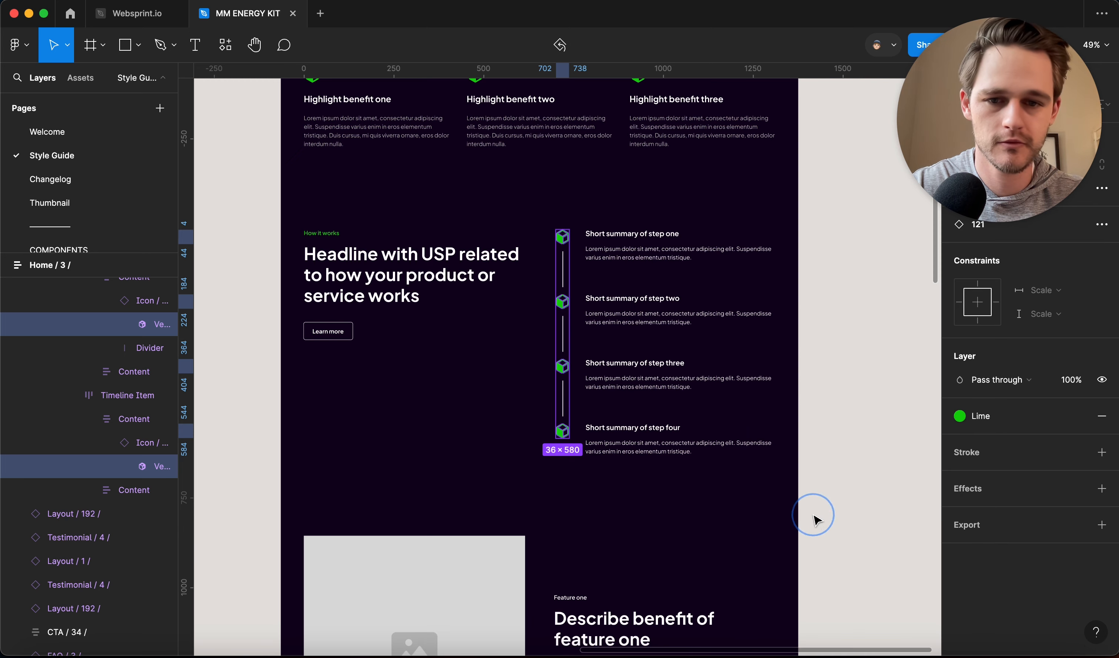
left_click(817, 385)
Apply the Charcoal color style to the strokes of the three divider lines between the timeline icons.
scroll(614, 305, "up", 5)
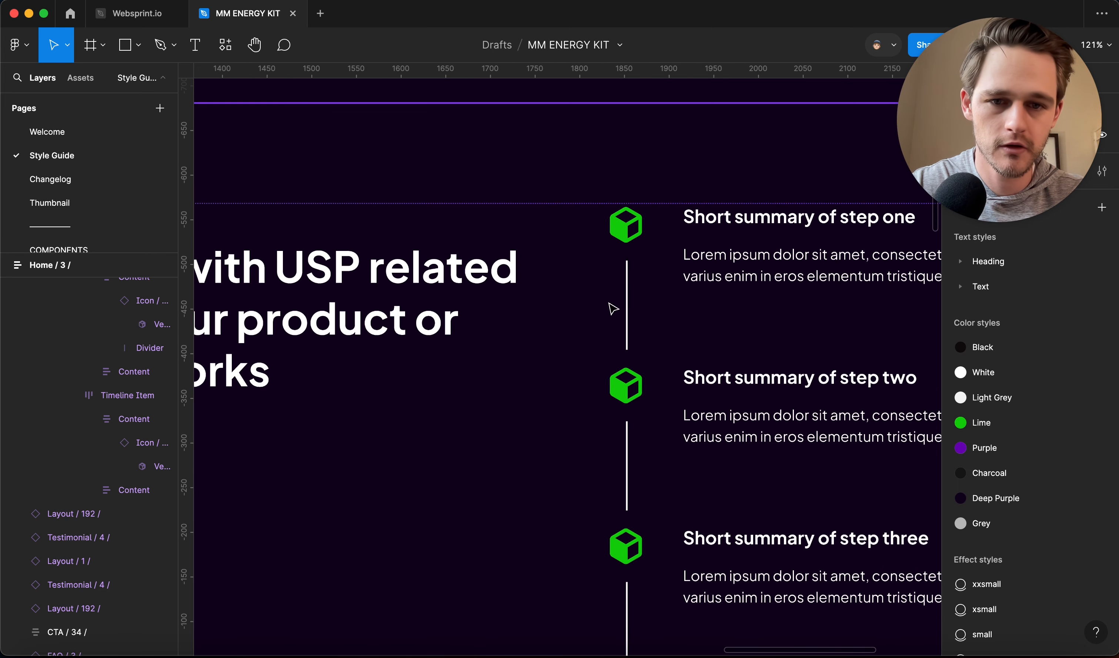
left_click(627, 302, "super")
left_click(628, 490, "shift+super")
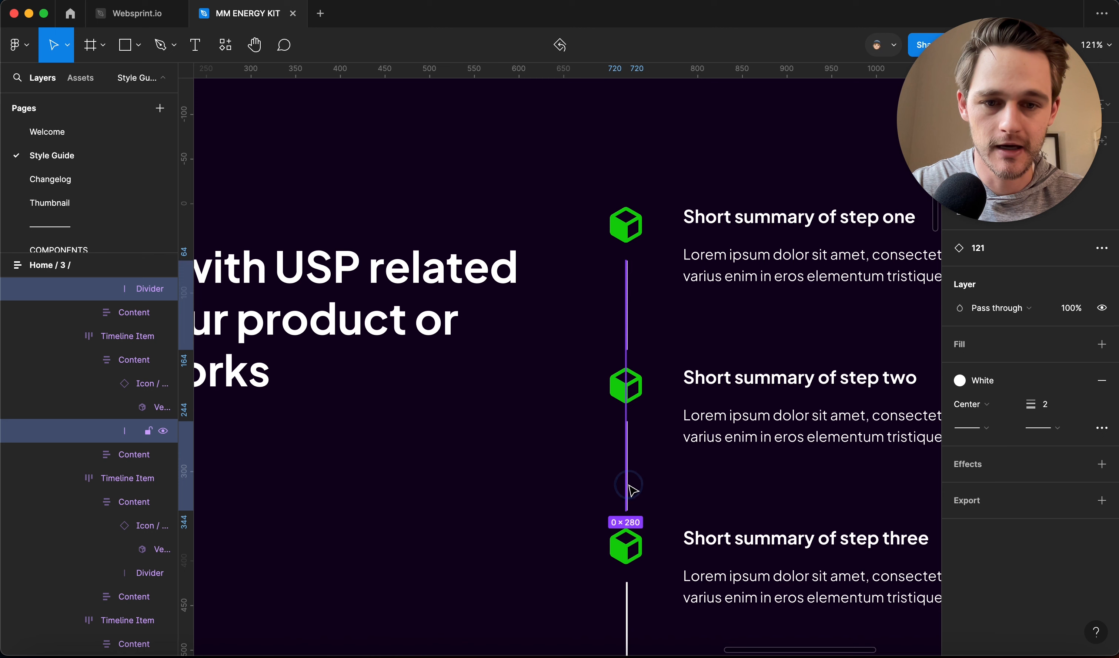
left_click(627, 602, "shift+super")
scroll(631, 604, "down", 6)
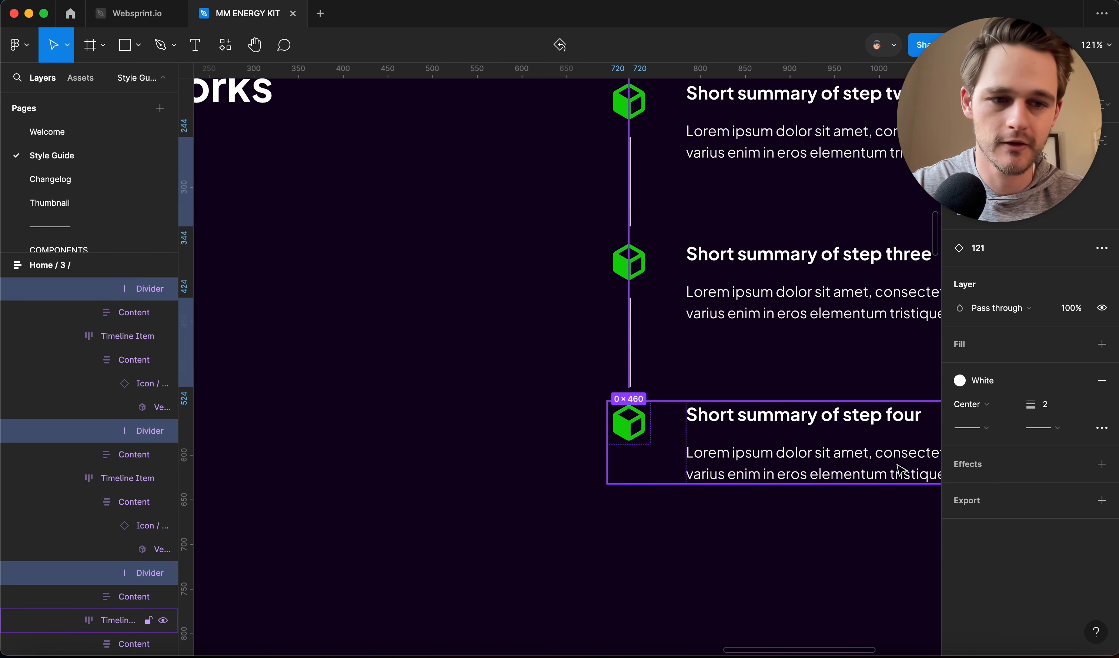
left_click(990, 383)
left_click(874, 562)
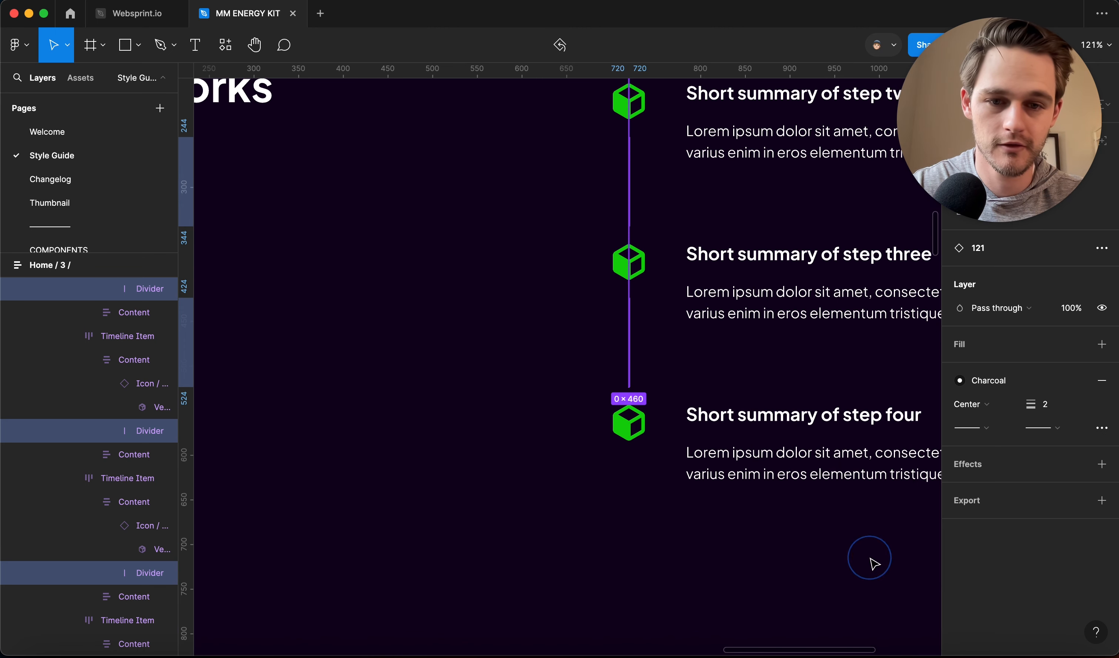
left_click(719, 544)
key("super+z")
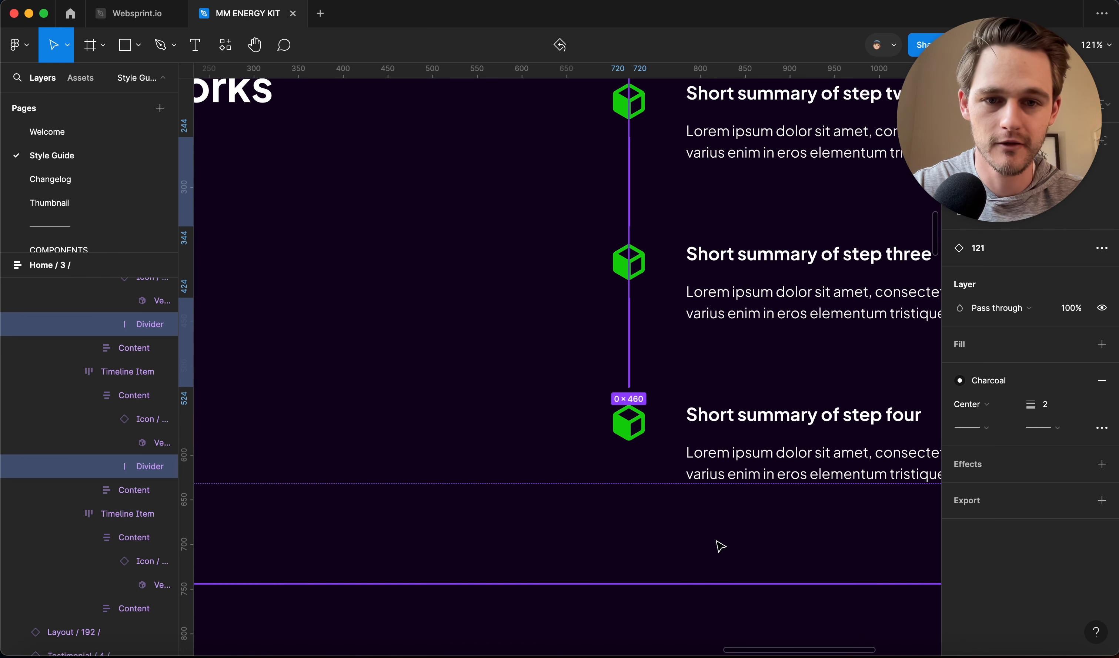
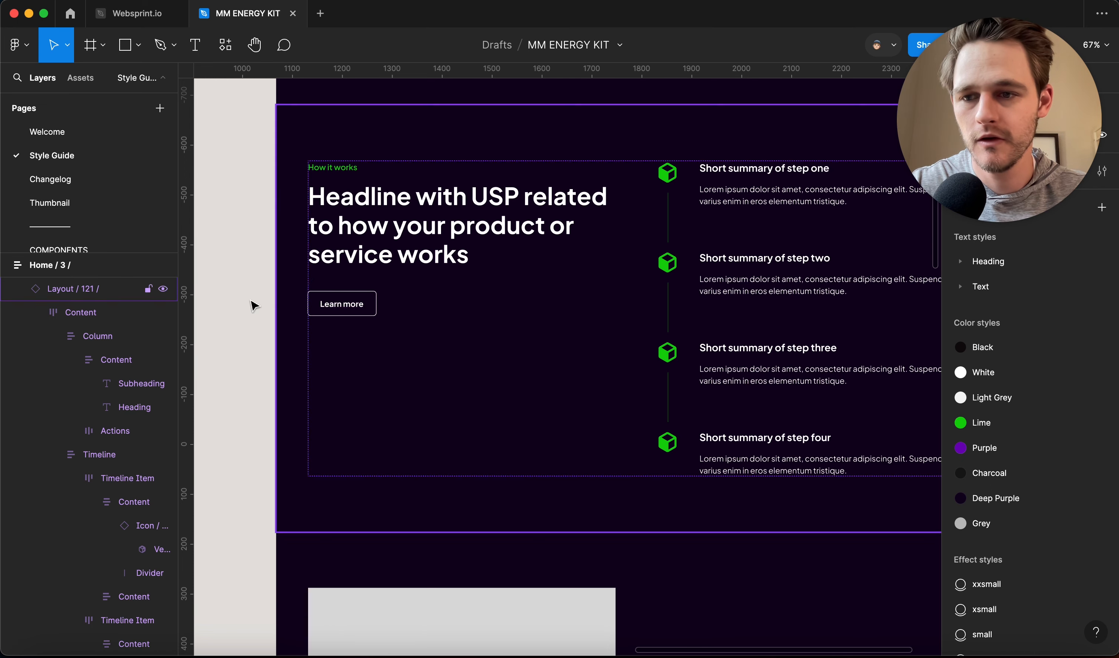
Try dark mode and a leading window icon on the "Learn more" button in the "How it works" section, and undo them.
double_click(352, 299)
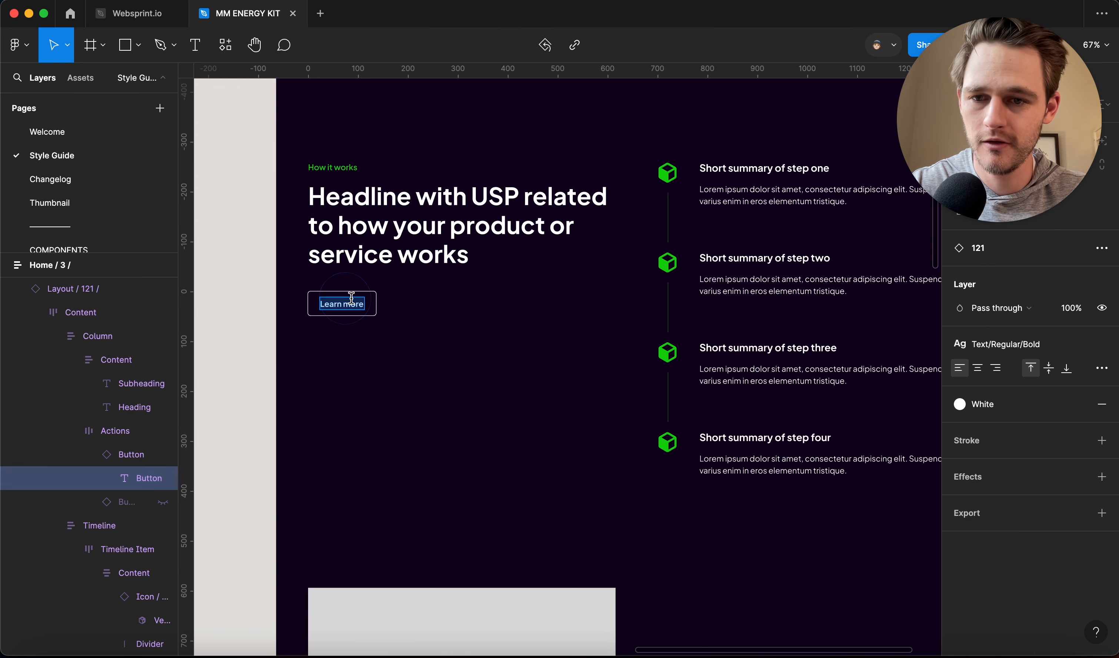
left_click(127, 455)
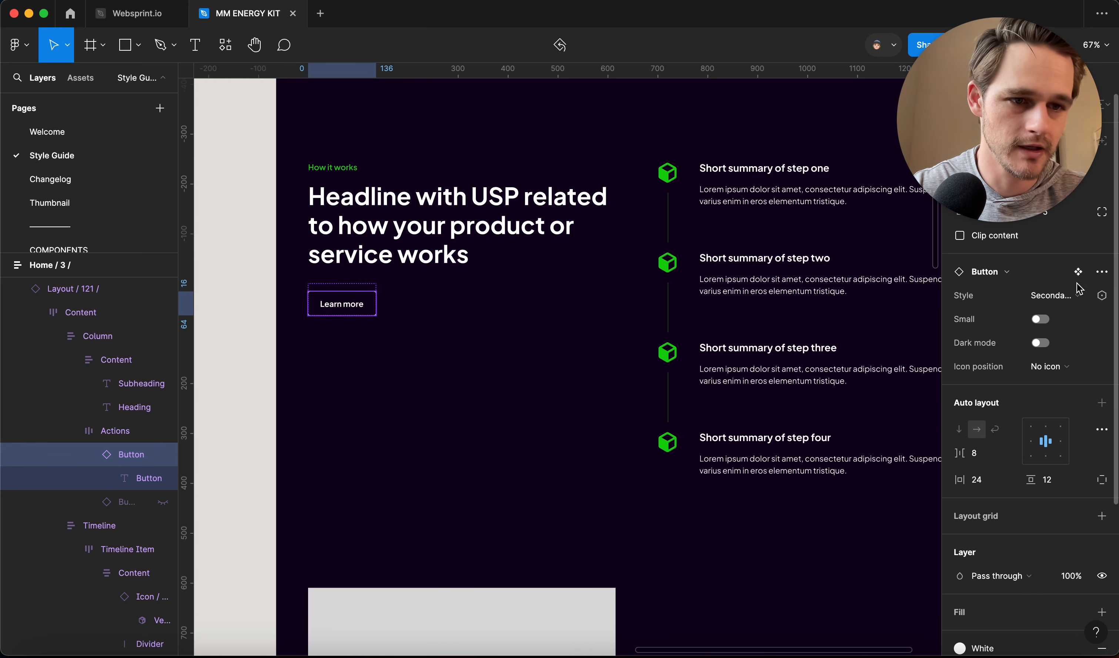
left_click(1066, 298)
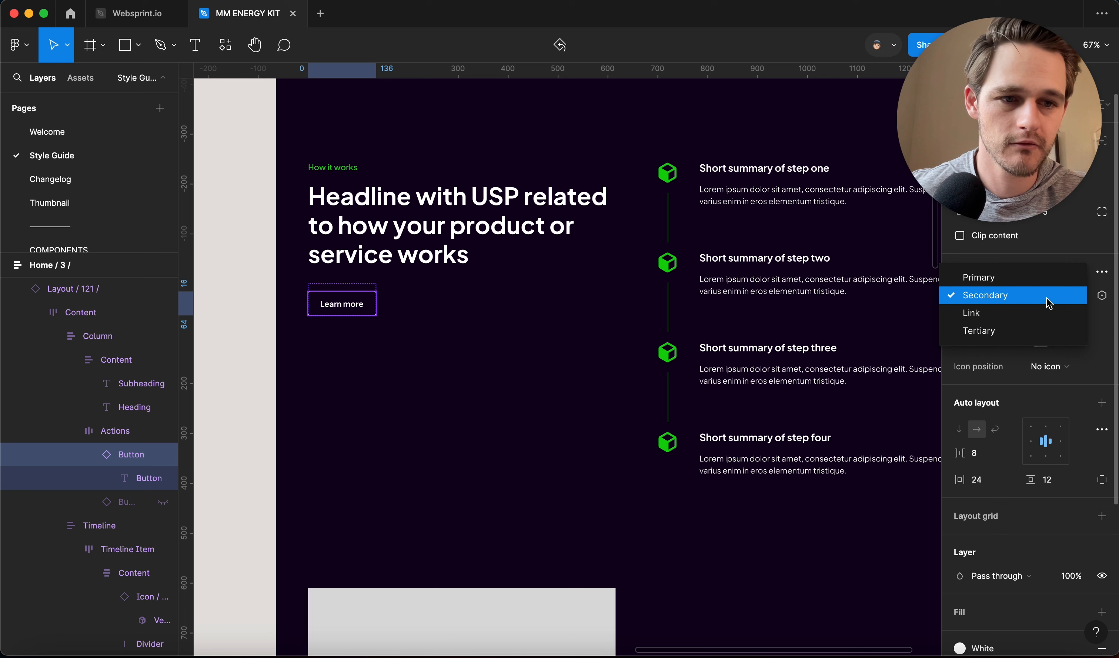
left_click(1099, 361)
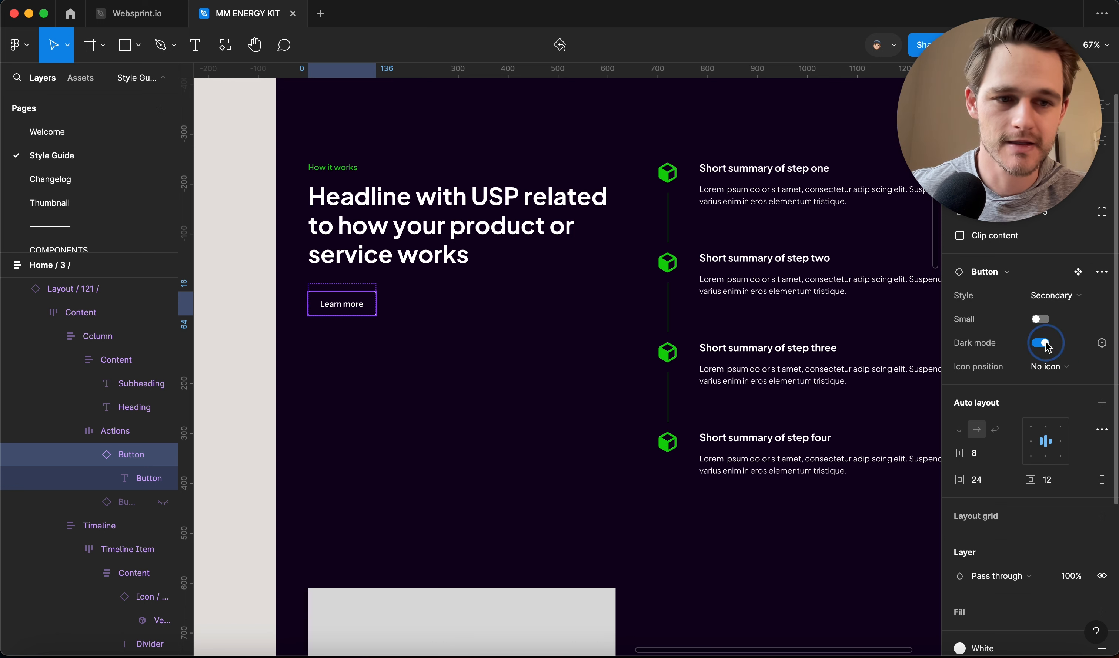
left_click(1062, 374)
left_click(1052, 384)
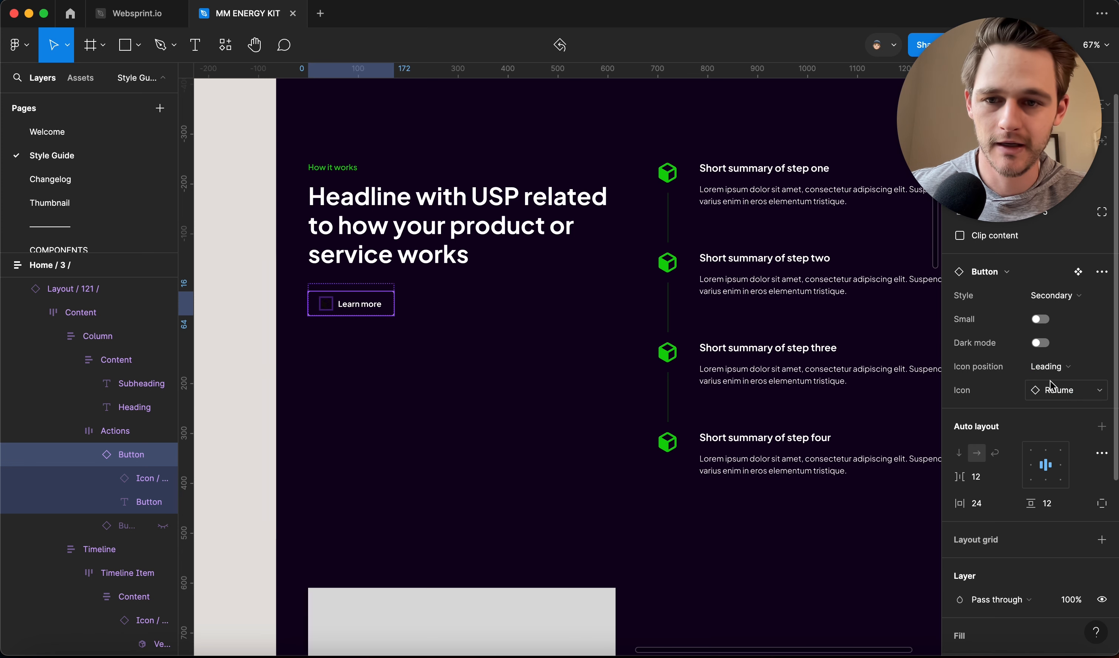
left_click(1055, 392)
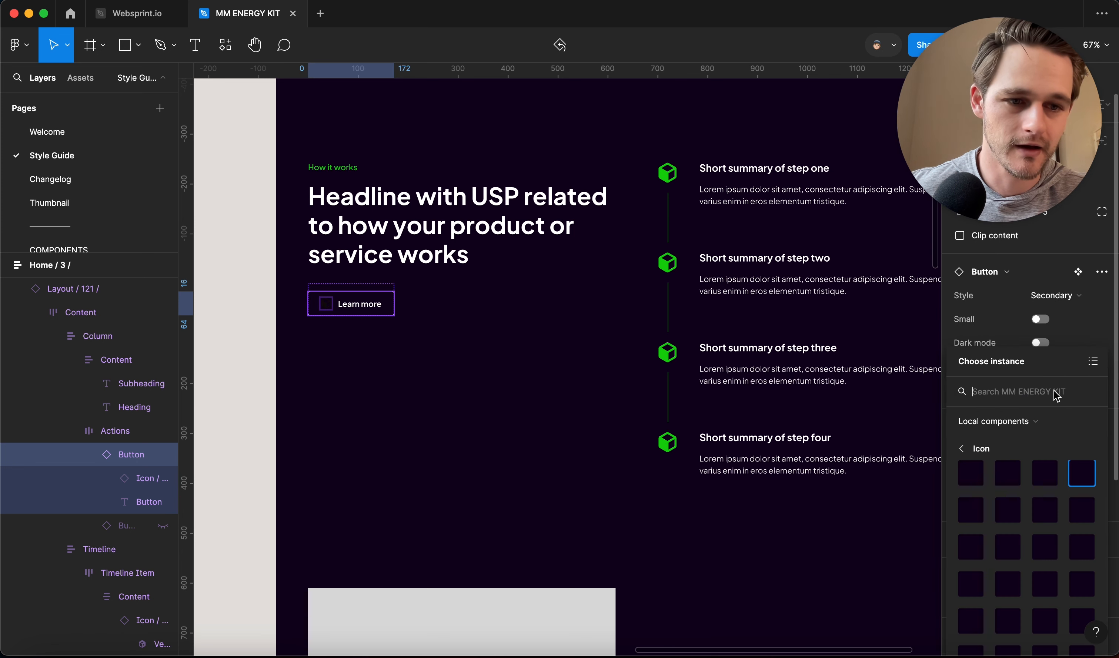
scroll(1017, 527, "down", 3)
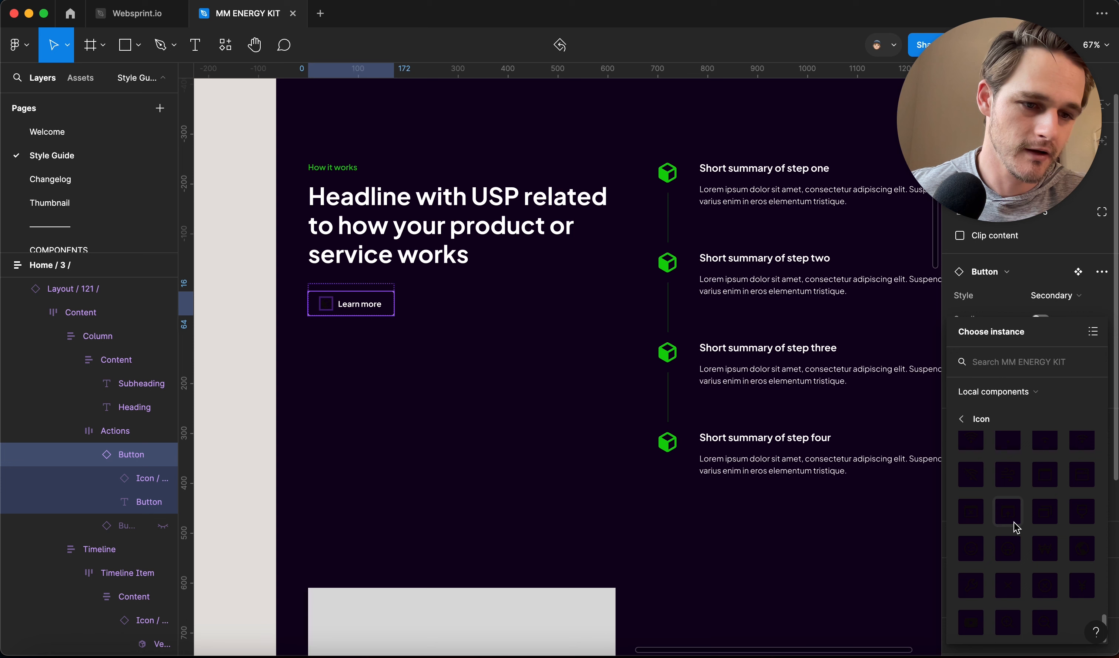
left_click(1009, 513)
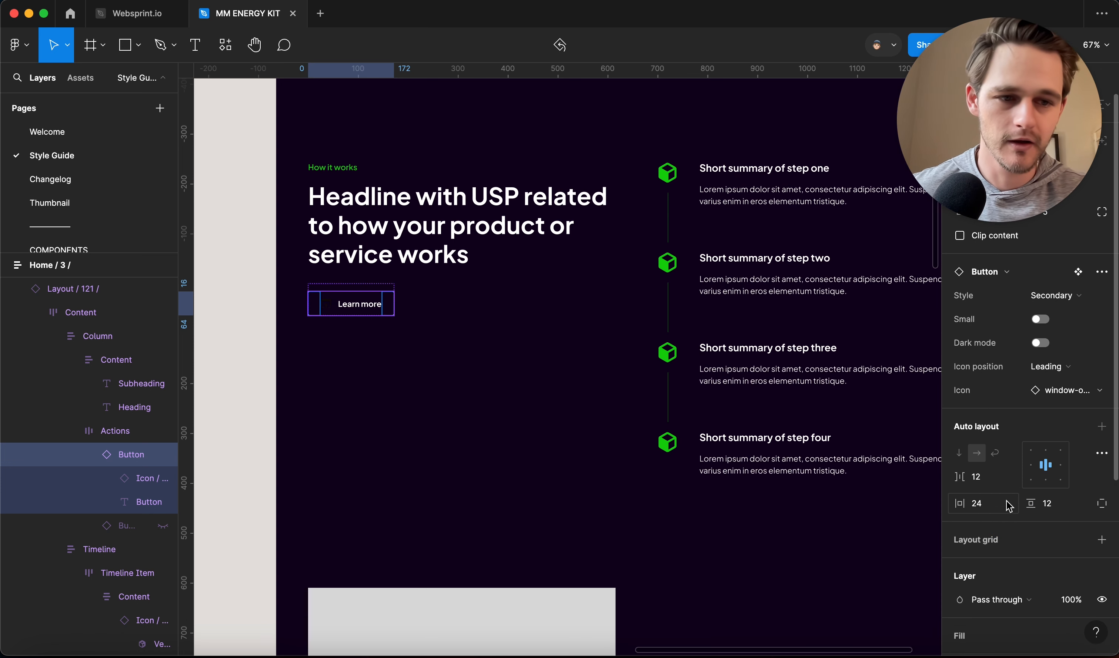
key("ctrl+z")
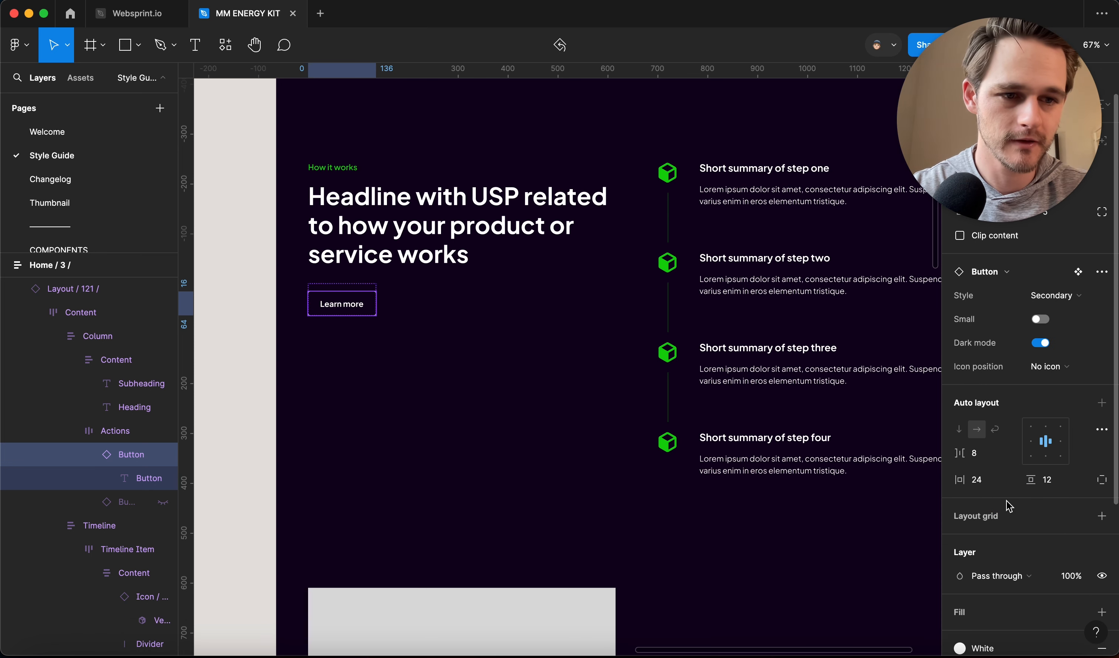
Try the small size and the Link style on the "Learn more" button, and undo them.
left_click(1040, 319)
key("ctrl+z")
left_click(1053, 296)
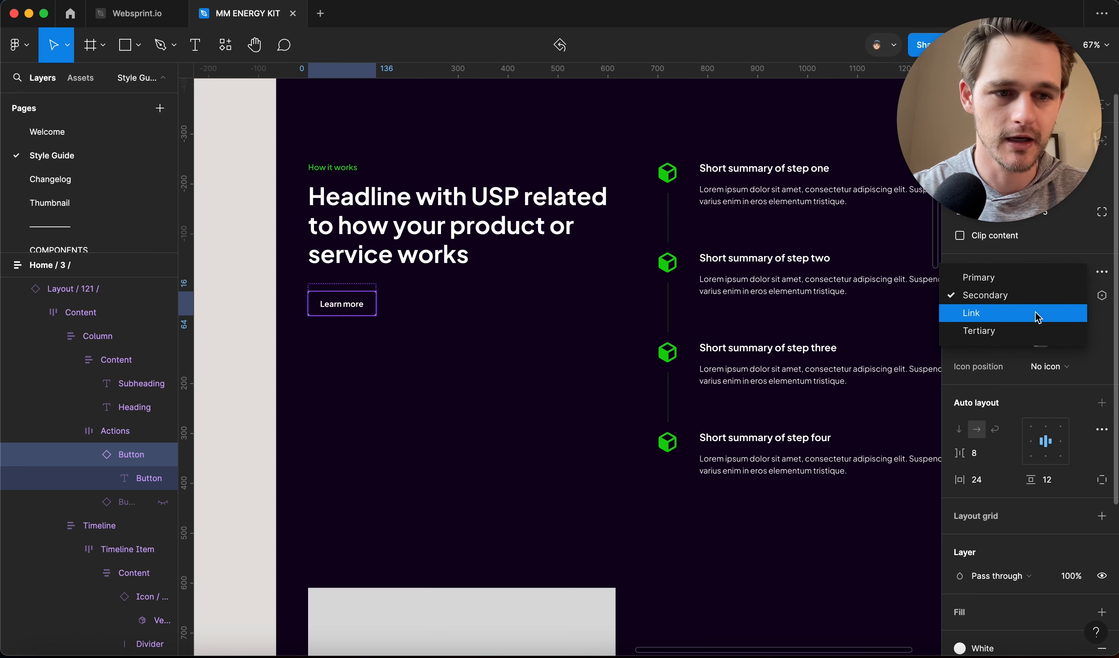
left_click(1035, 313)
key("ctrl+z")
Try the Primary style in small size without an icon on the "Learn more" button, and return to the original variant.
left_click(1046, 302)
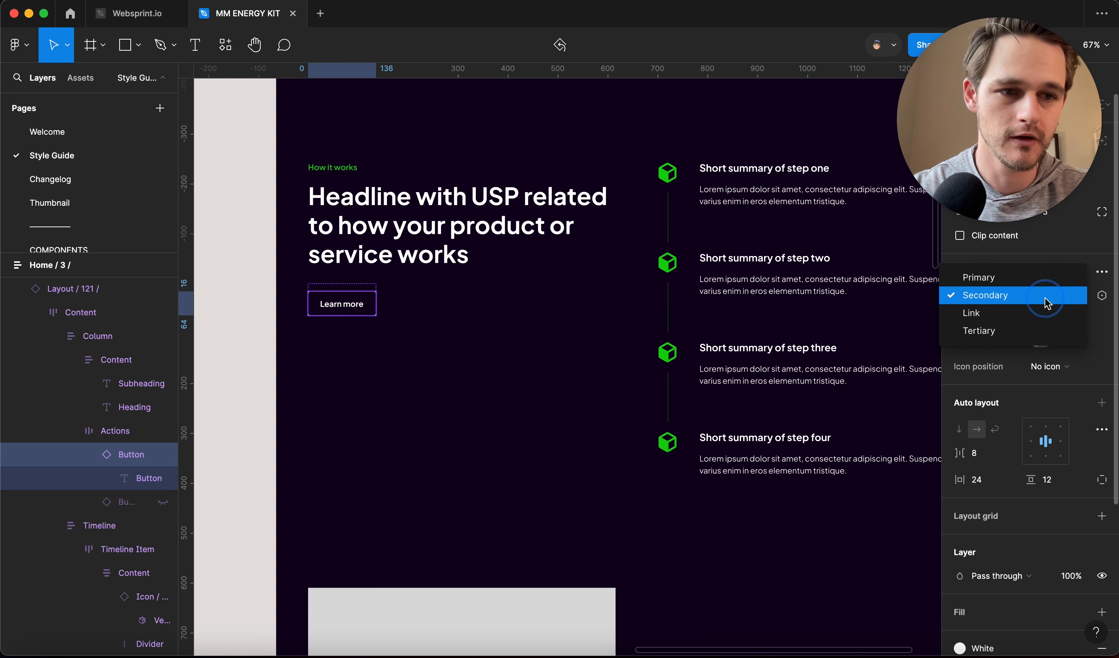
left_click(1017, 278)
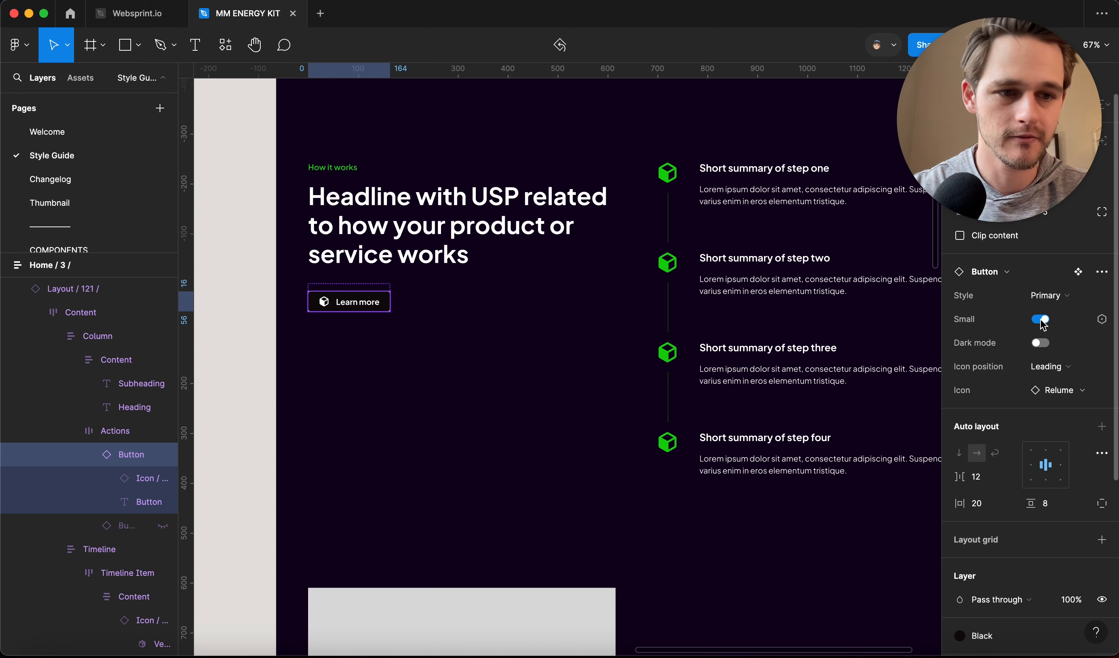
left_click(1050, 366)
left_click(1050, 348)
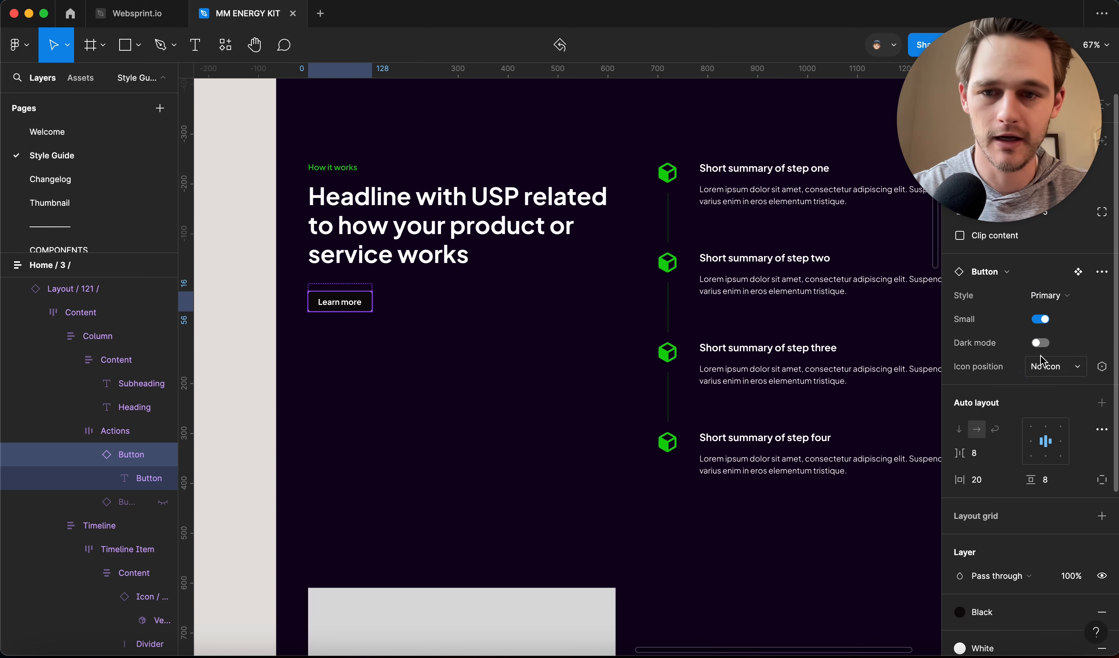
left_click(1065, 301)
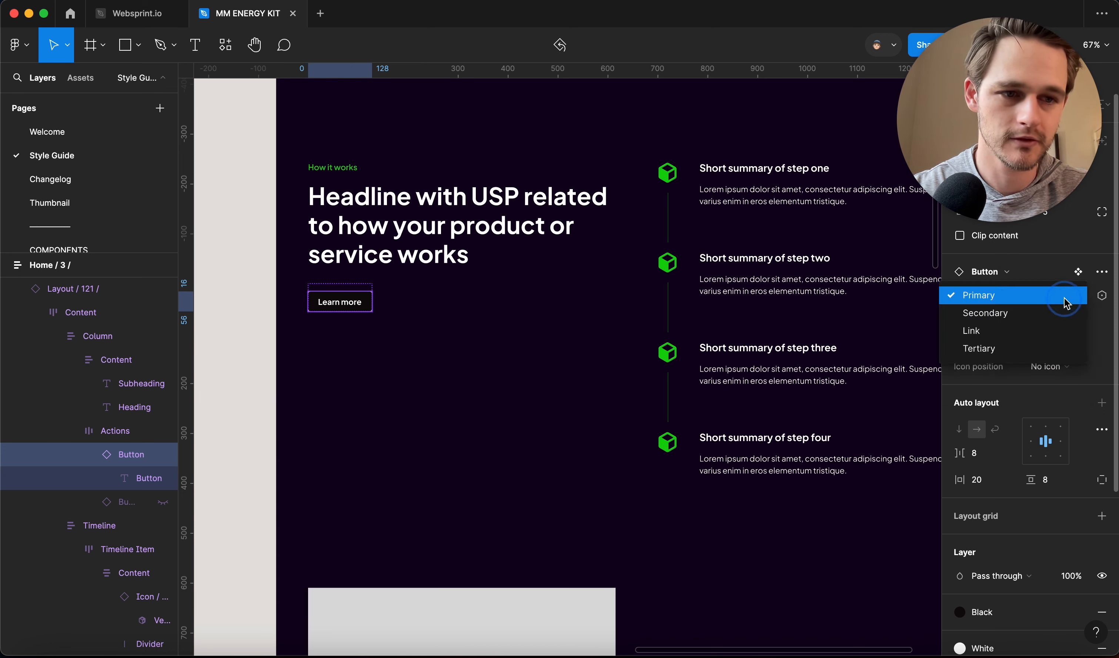
left_click(1035, 276)
left_click(592, 364)
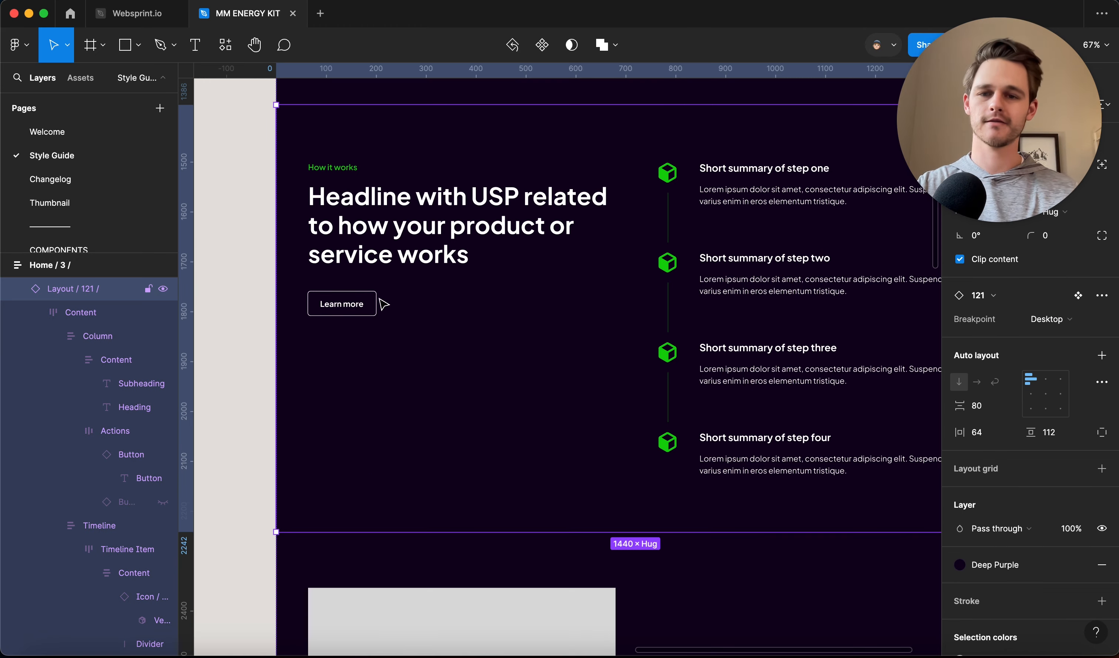
Try the Lime color style on the "Short summary of step one" heading in the timeline.
scroll(457, 409, "right", 2)
scroll(458, 408, "down", 2)
scroll(437, 415, "down", 3)
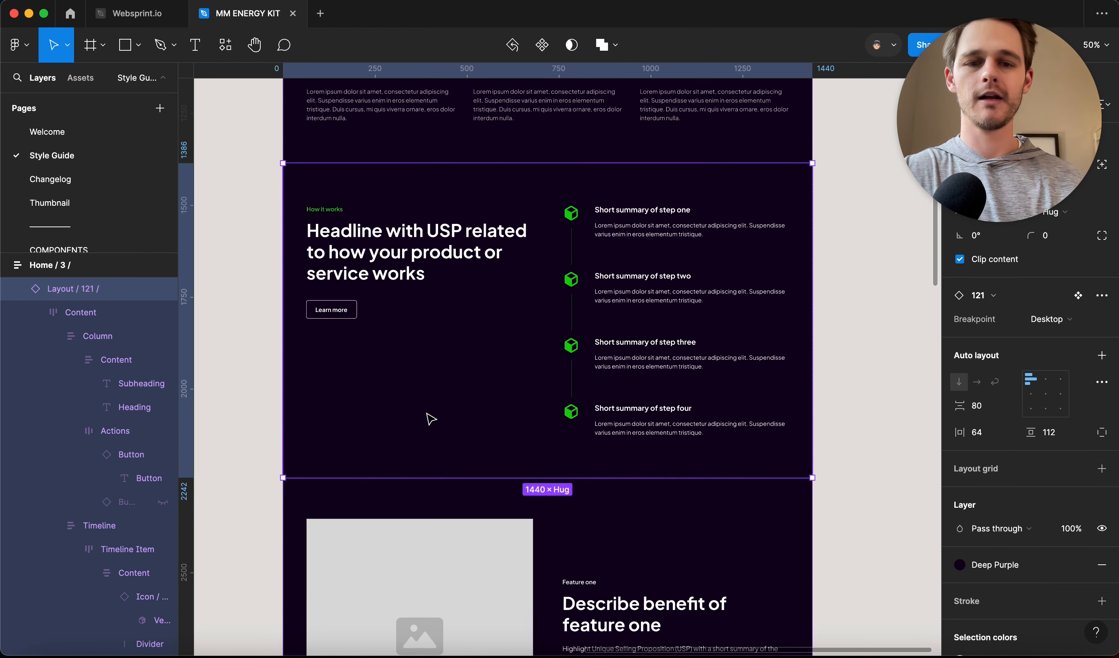
scroll(627, 251, "up", 5)
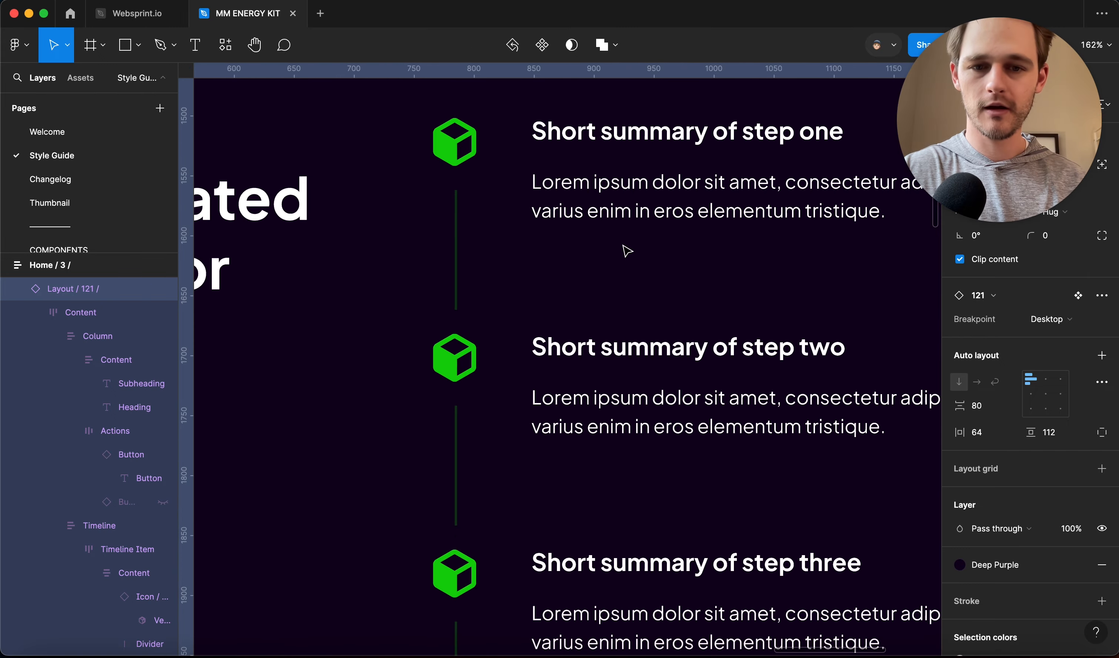
left_click(629, 174, "super")
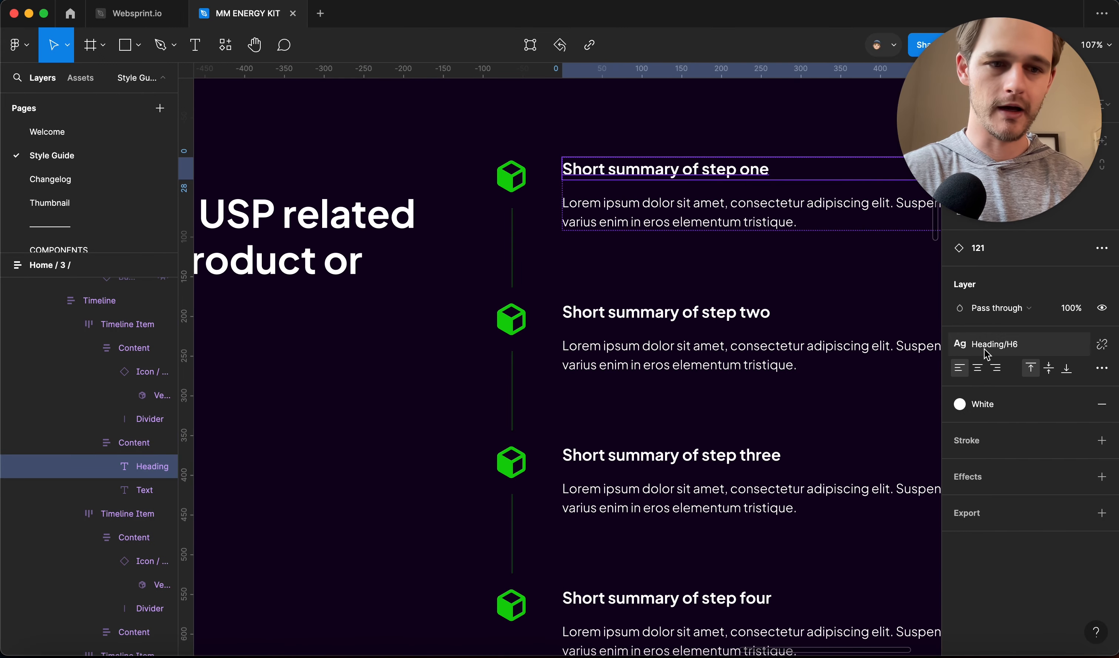
left_click(960, 403)
left_click(840, 508)
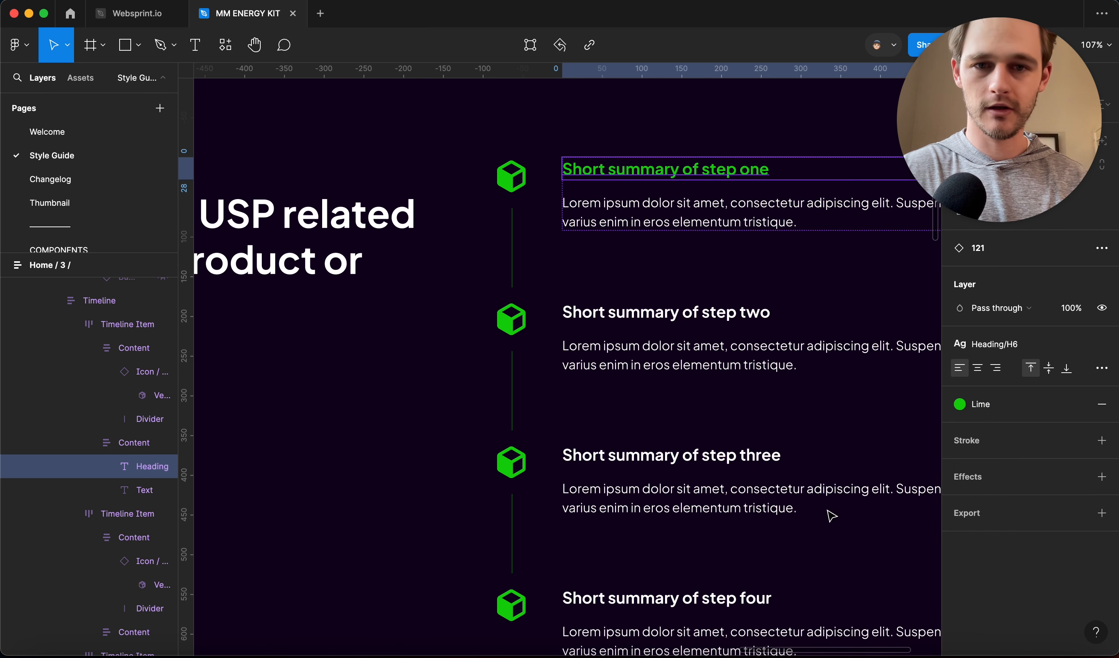
left_click(737, 283)
left_click(474, 286)
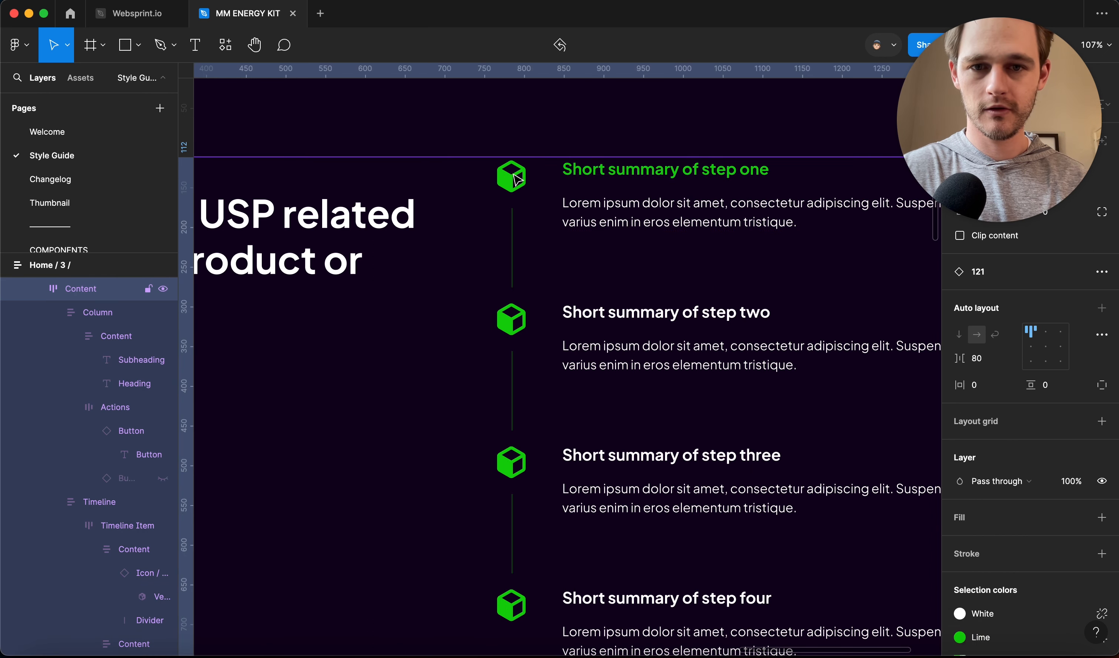
Undo the Lime recoloring of the "Short summary of step one" heading.
key("super+z")
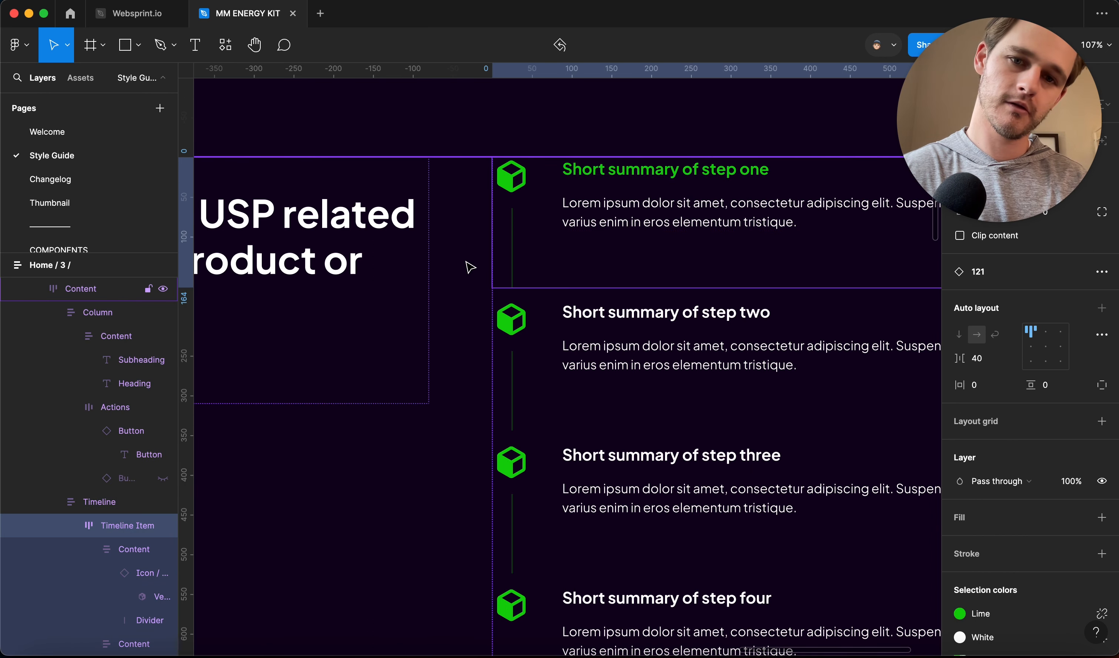
key("super+z")
key("super+z")
left_click(477, 253)
Clear the selection and review the home page's color balance from the hero through the "How it works" section.
scroll(477, 254, "down", 5)
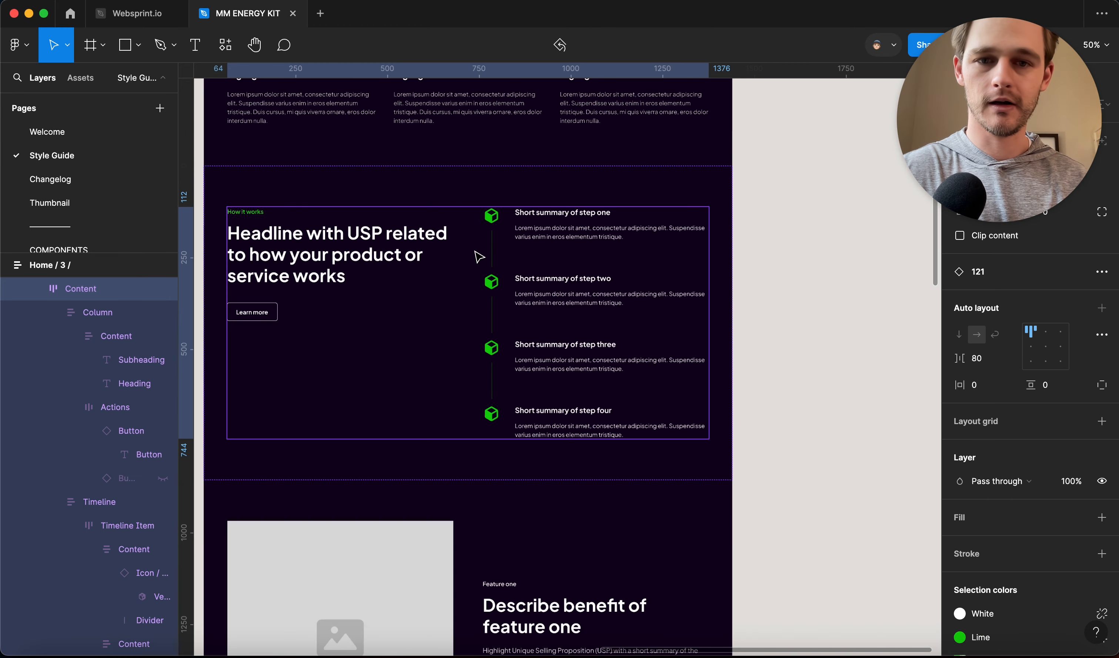
scroll(554, 243, "down", 3)
left_click(762, 238)
scroll(764, 243, "up", 6)
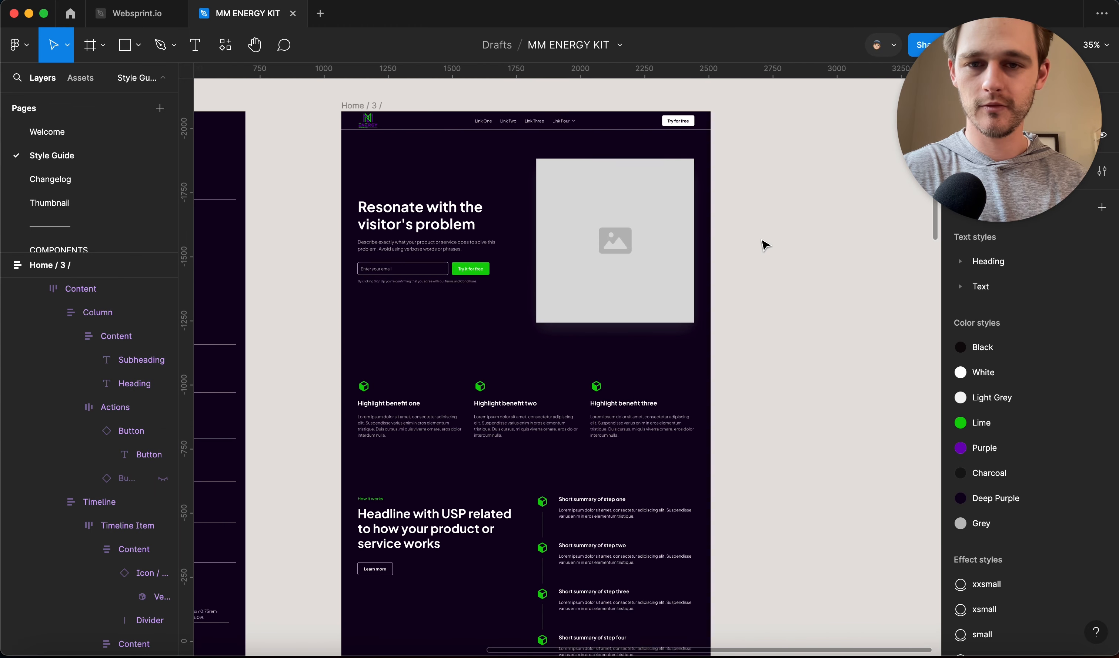
scroll(764, 244, "up", 1)
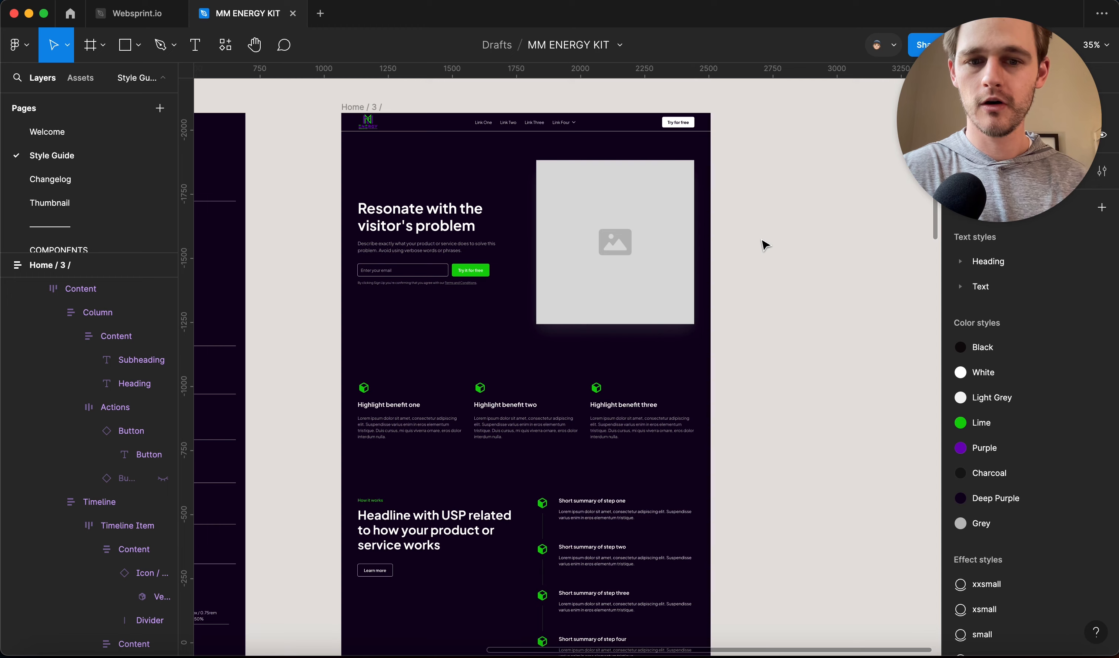
Switch to Chrome and look up framer in a new tab.
key("super+Tab")
key("Tab")
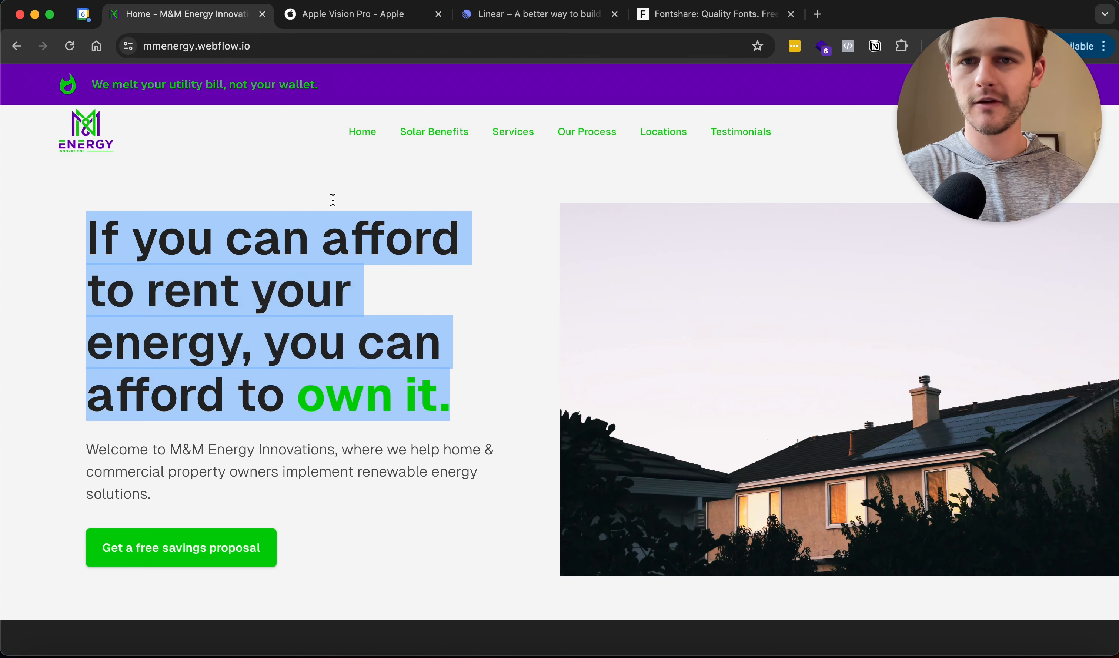
left_click(817, 14)
type("framer")
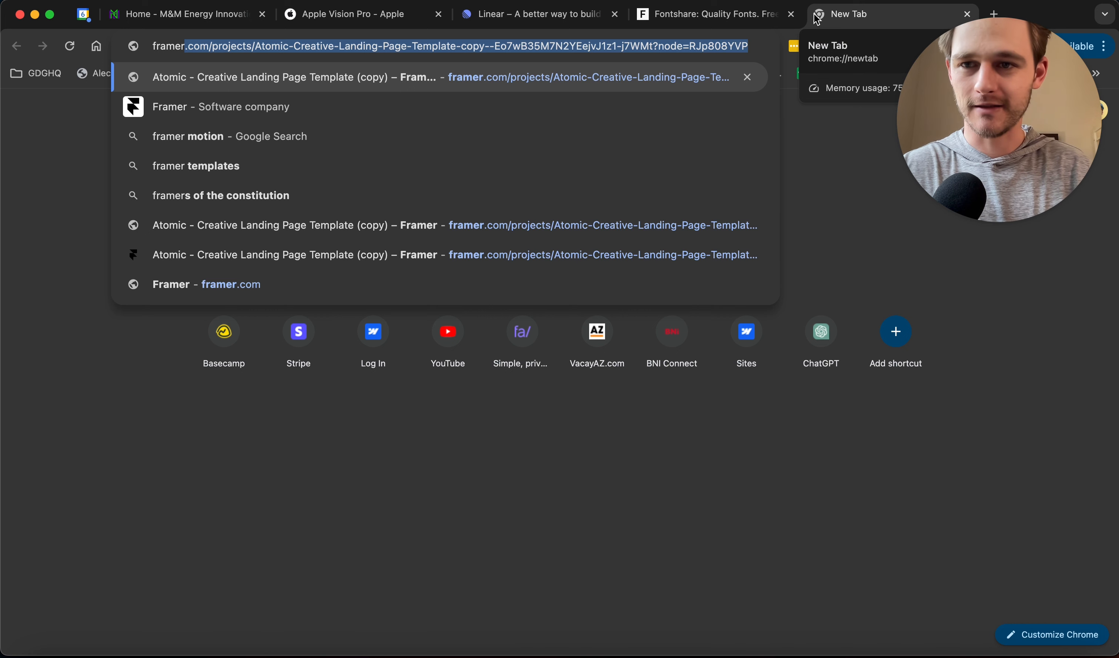
Open the Atomic - Creative Landing Page Template (copy) project in Framer, signing in with Google.
key("Down")
key("Down")
key("Down")
key("Down")
key("Down")
key("Down")
key("Down")
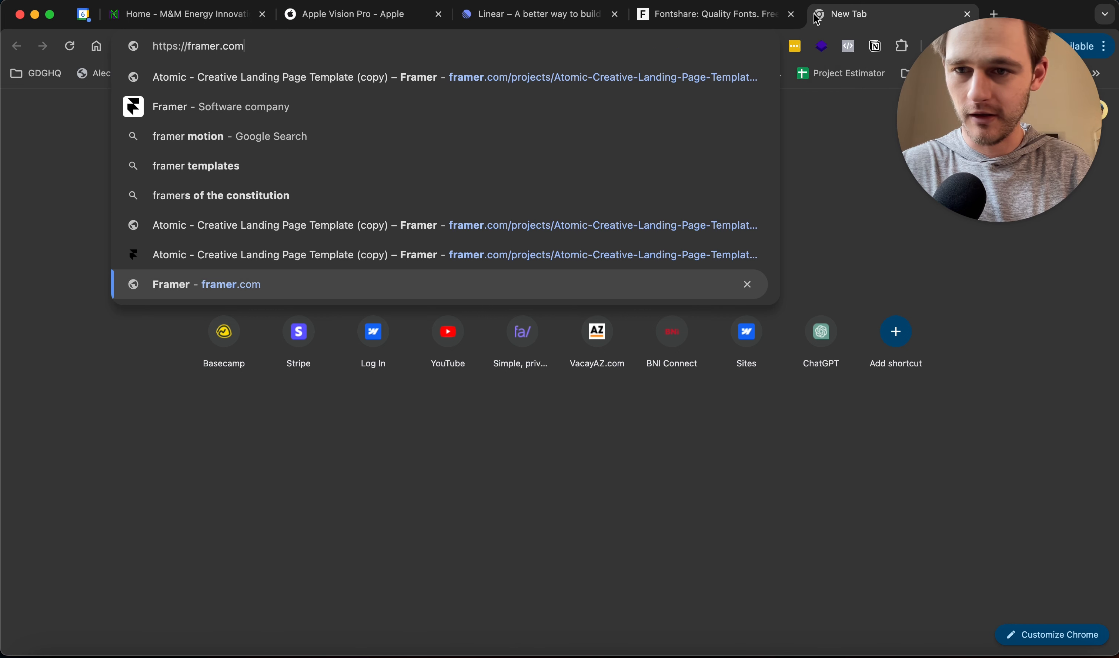
key("Up")
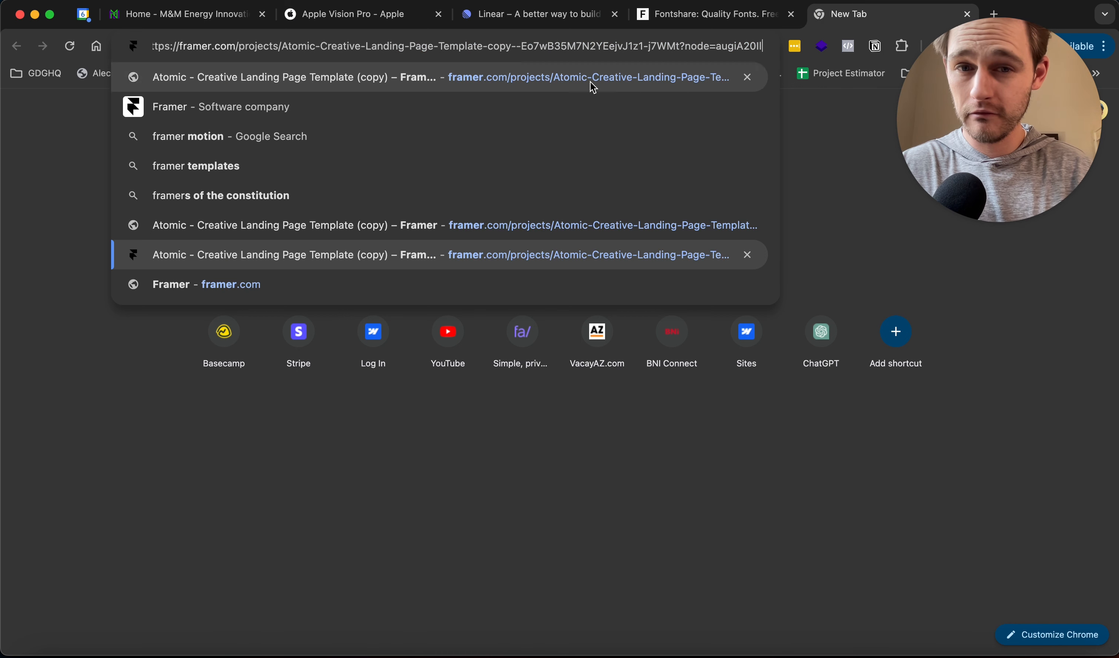
left_click(521, 233)
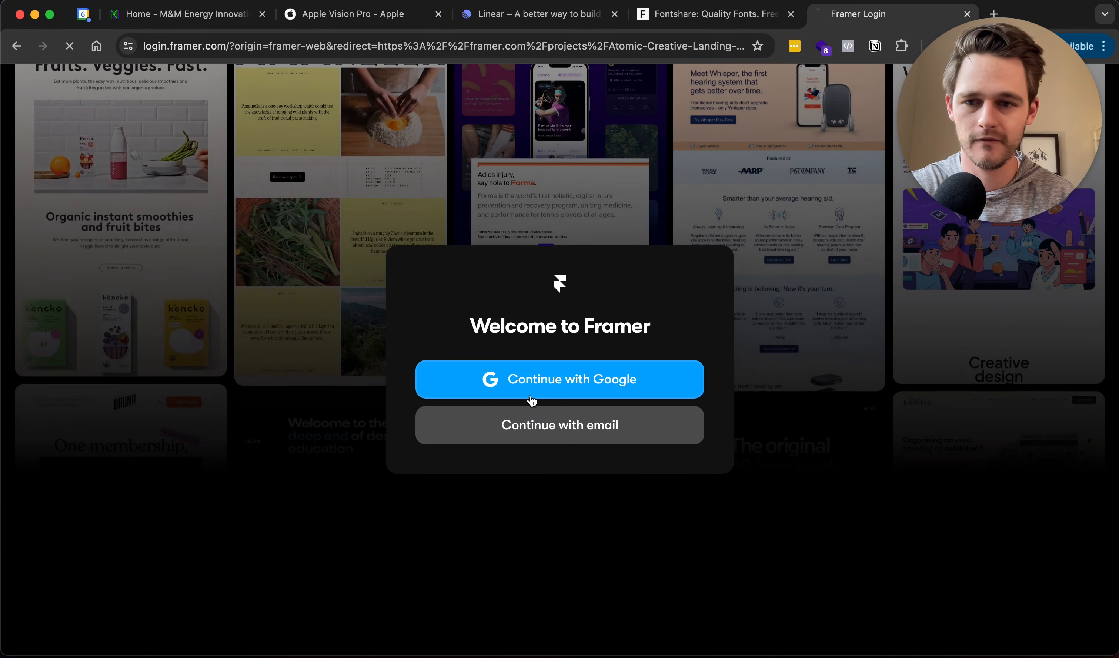
left_click(515, 386)
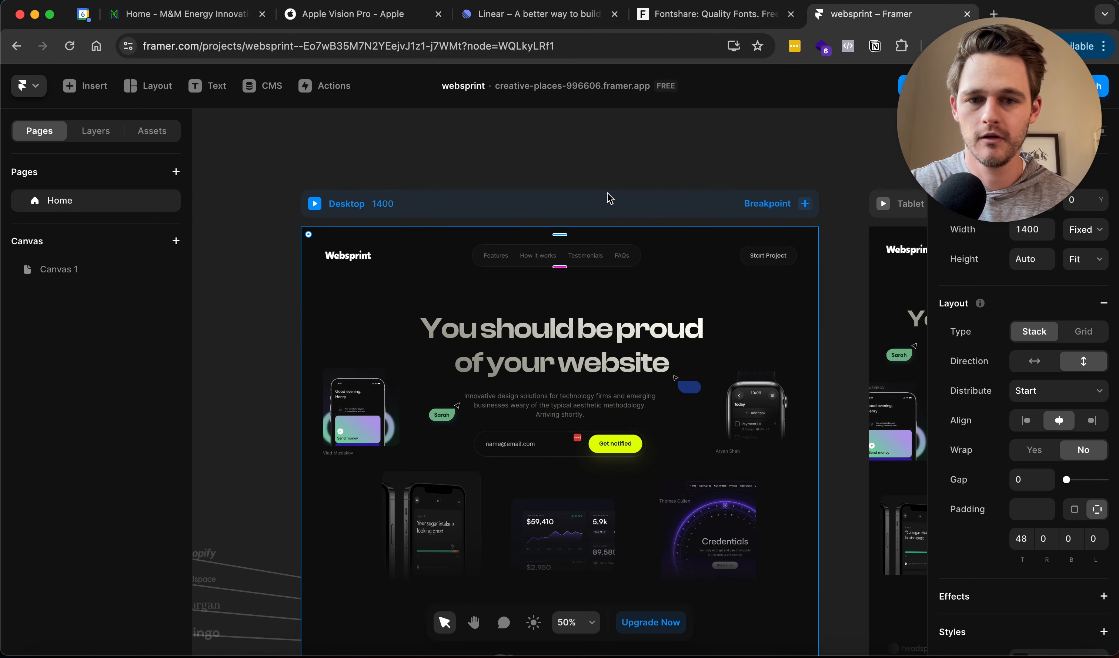
Preview the websprint page and examine its use of color from the hero through the client logos to the Bolt introduction.
scroll(605, 197, "down", 1)
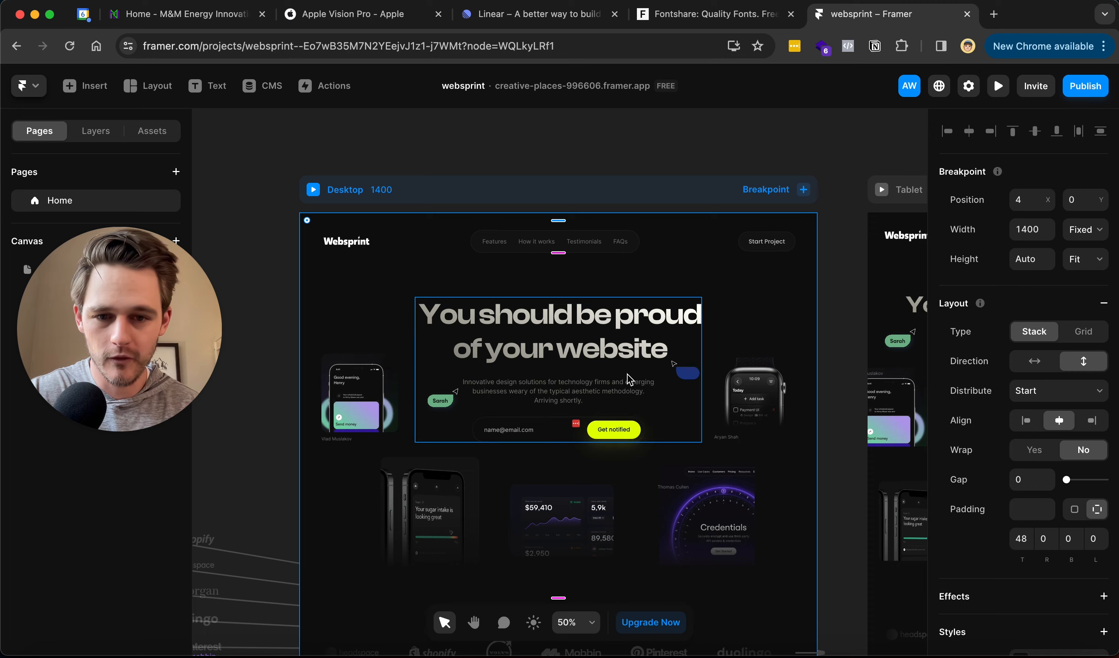
scroll(630, 380, "down", 5)
scroll(630, 380, "down", 5)
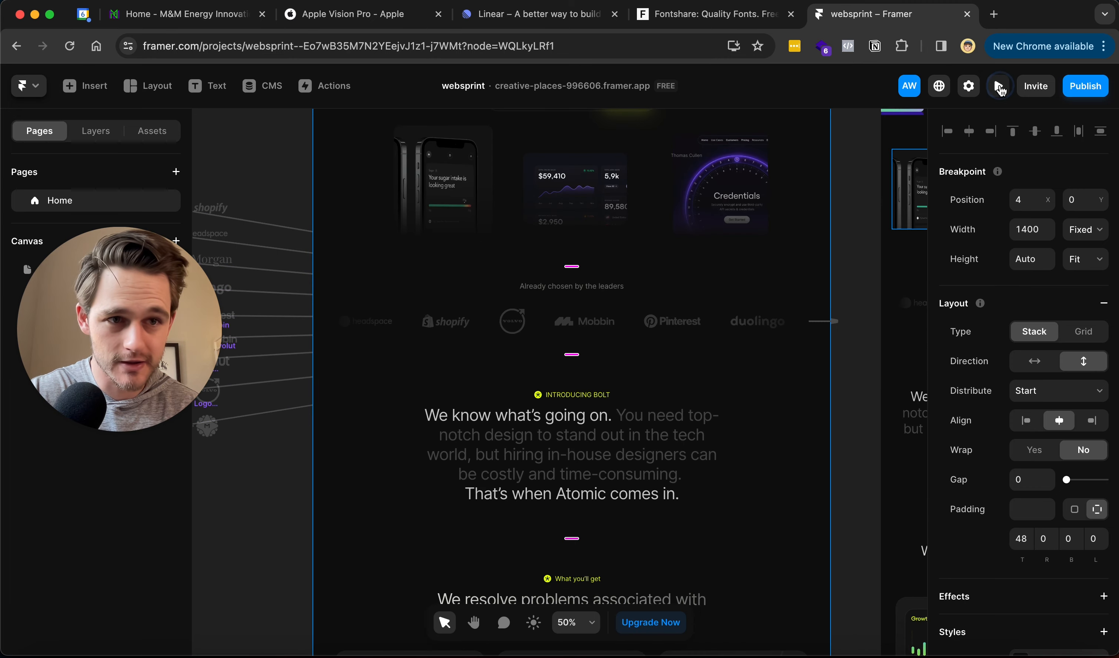
left_click(998, 86)
scroll(883, 321, "down", 5)
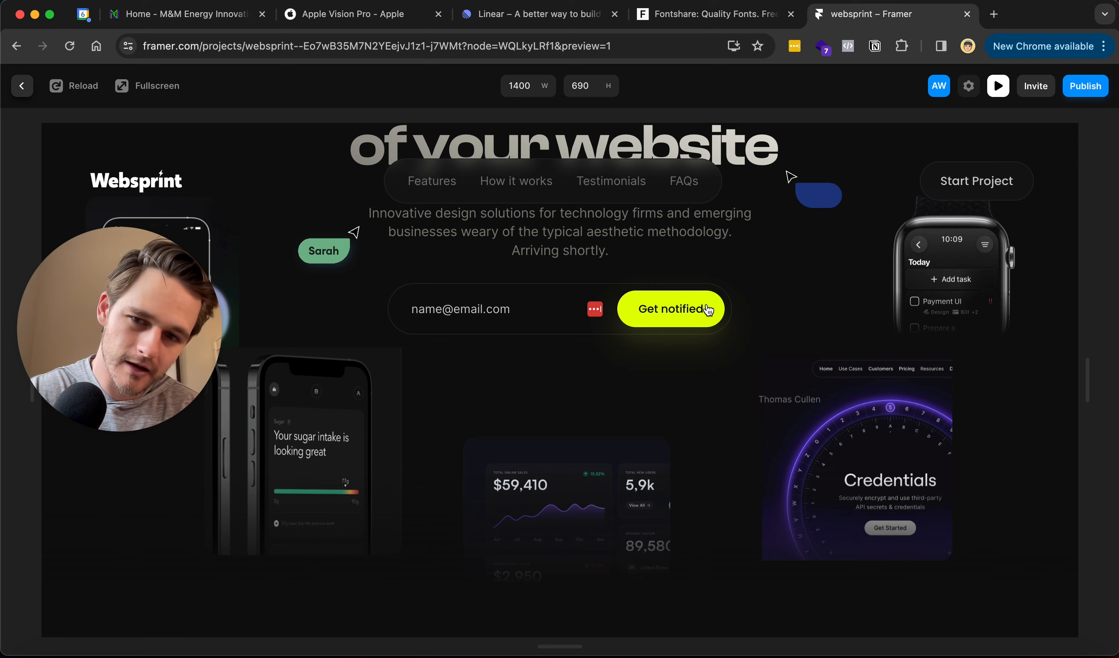
scroll(676, 346, "up", 1)
scroll(677, 346, "up", 5)
scroll(677, 346, "down", 6)
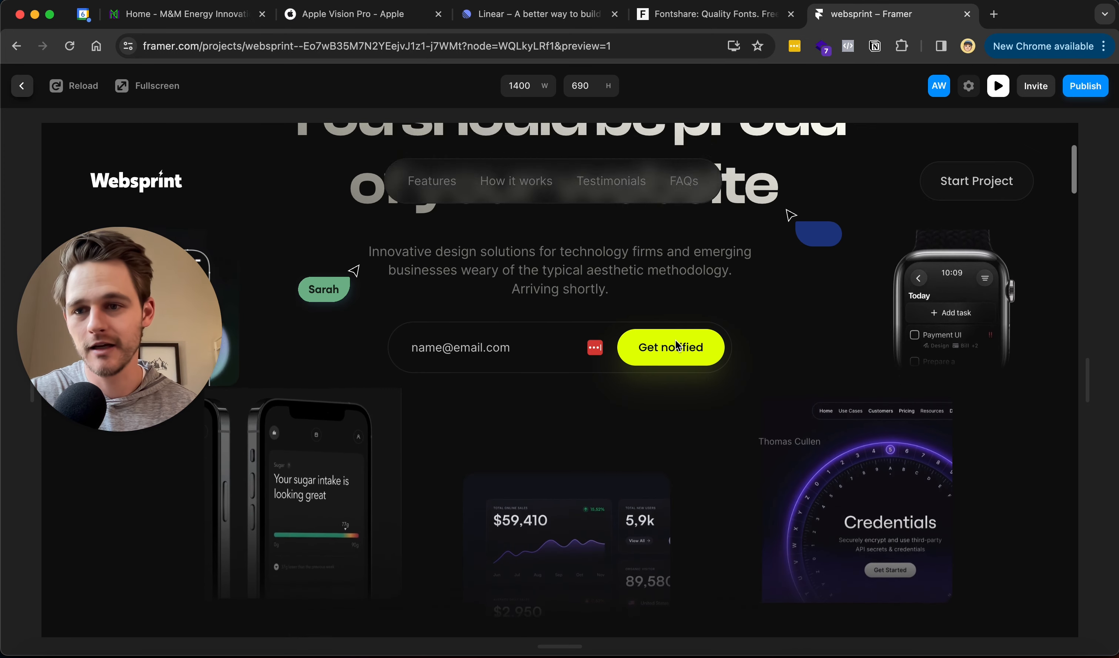
scroll(676, 340, "down", 8)
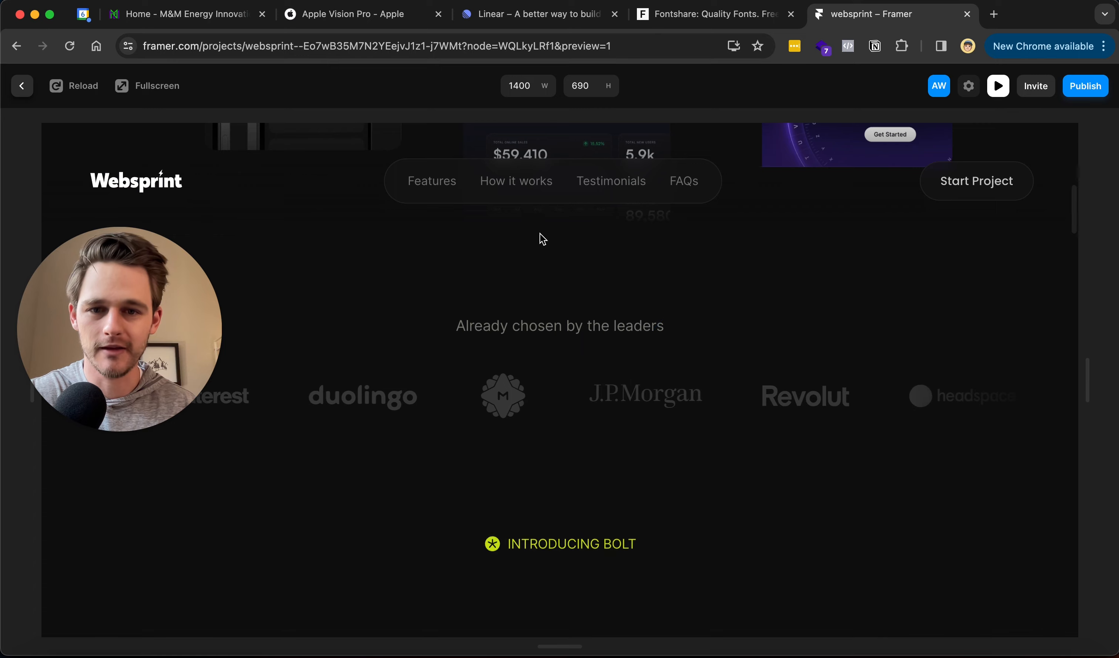
Examine the lime accents across the websprint preview, from the Bolt introduction through the features, hero, customer stories and closing call to action.
scroll(668, 410, "down", 5)
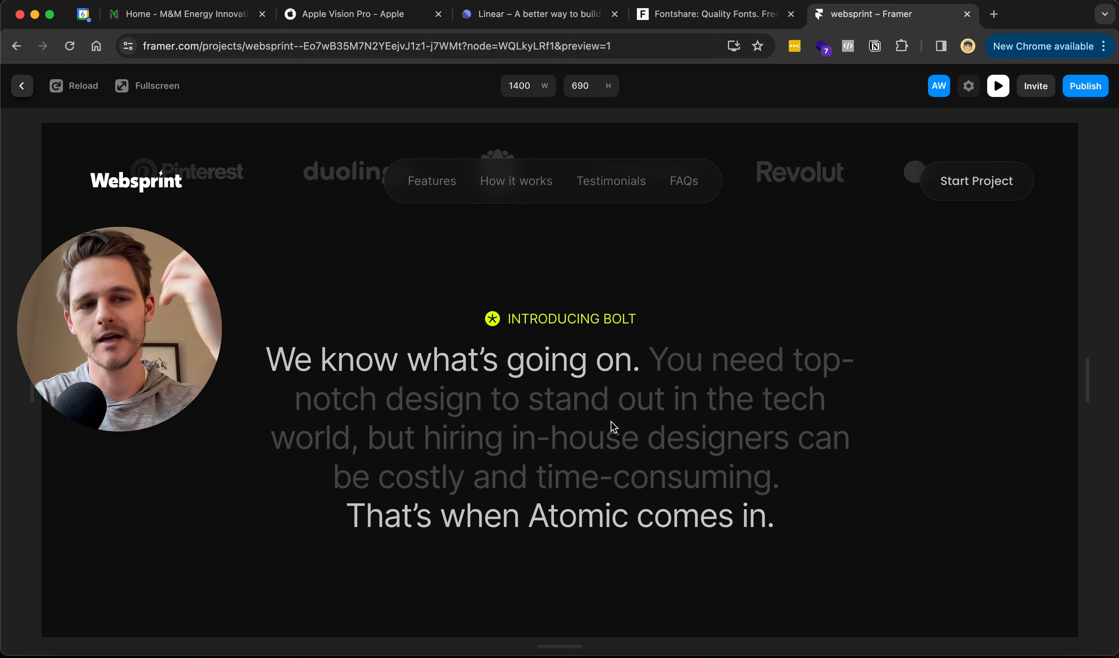
scroll(611, 421, "down", 10)
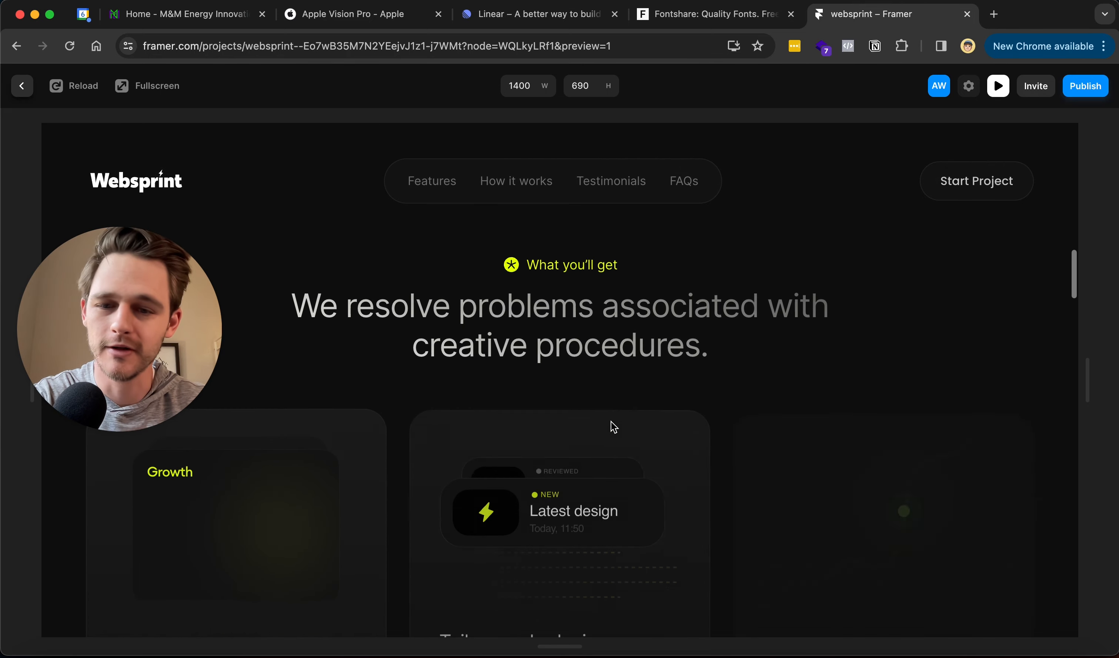
scroll(612, 423, "down", 10)
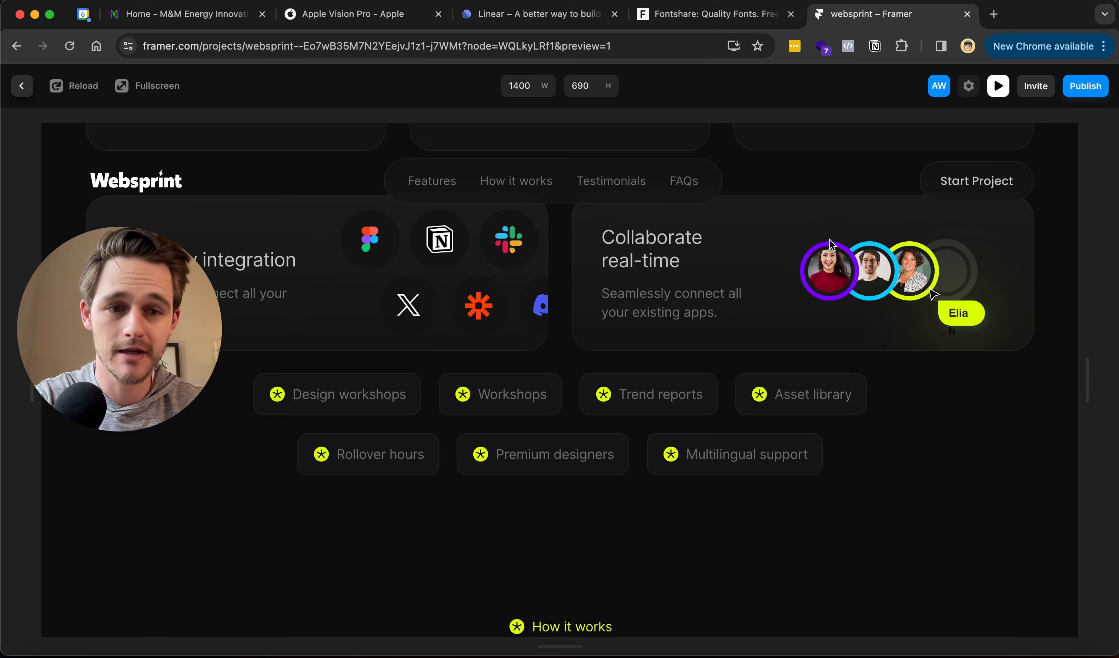
scroll(791, 319, "up", 20)
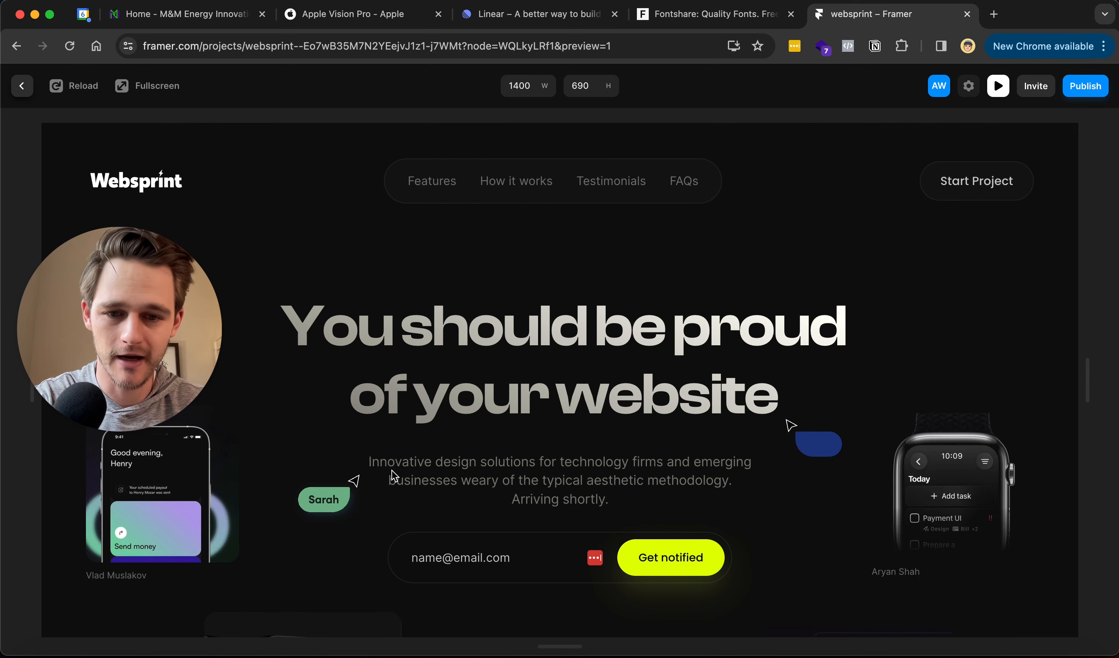
scroll(433, 436, "down", 15)
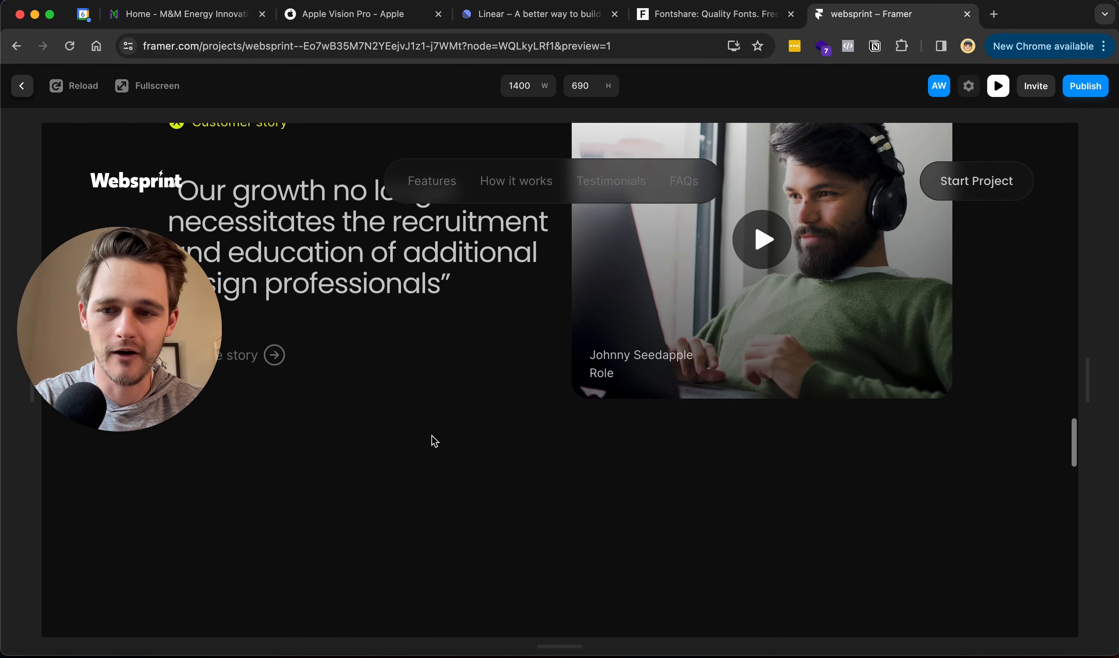
scroll(432, 436, "down", 15)
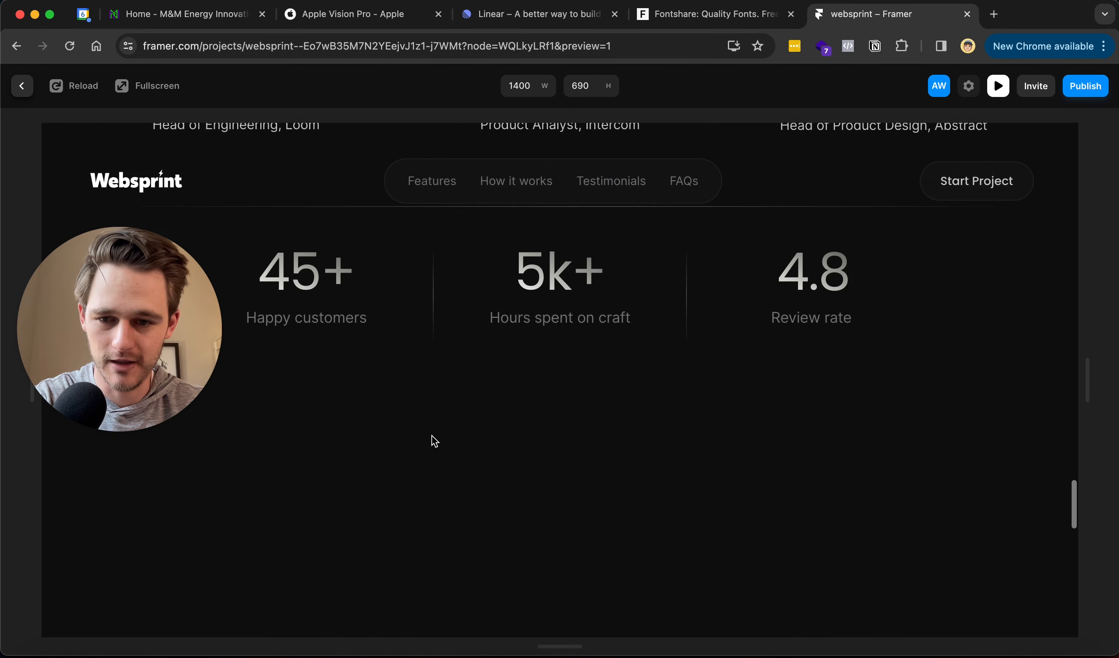
scroll(433, 436, "down", 15)
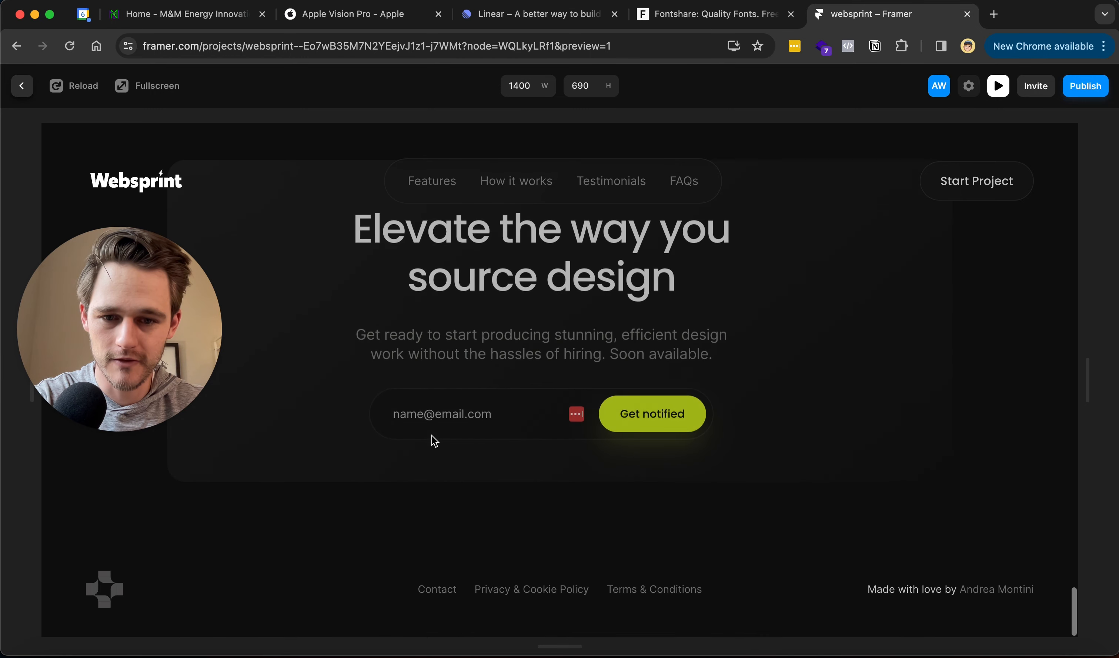
Re-examine the preview's closing call to action, "How it works" section and Bolt introduction text for accent color use.
scroll(434, 441, "up", 2)
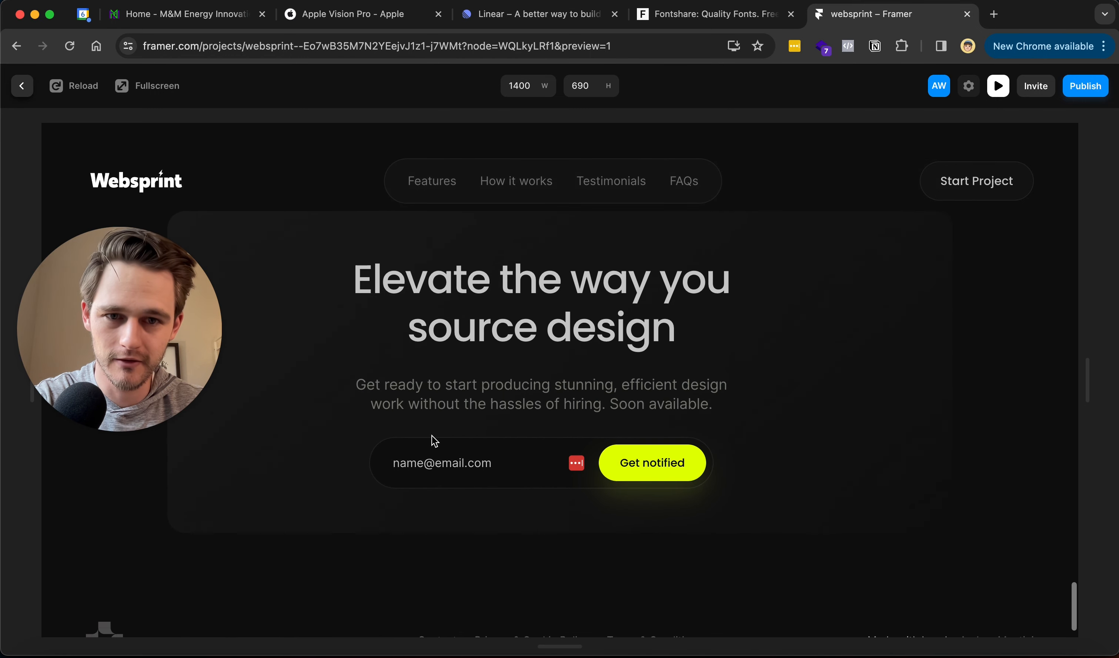
scroll(434, 441, "up", 1)
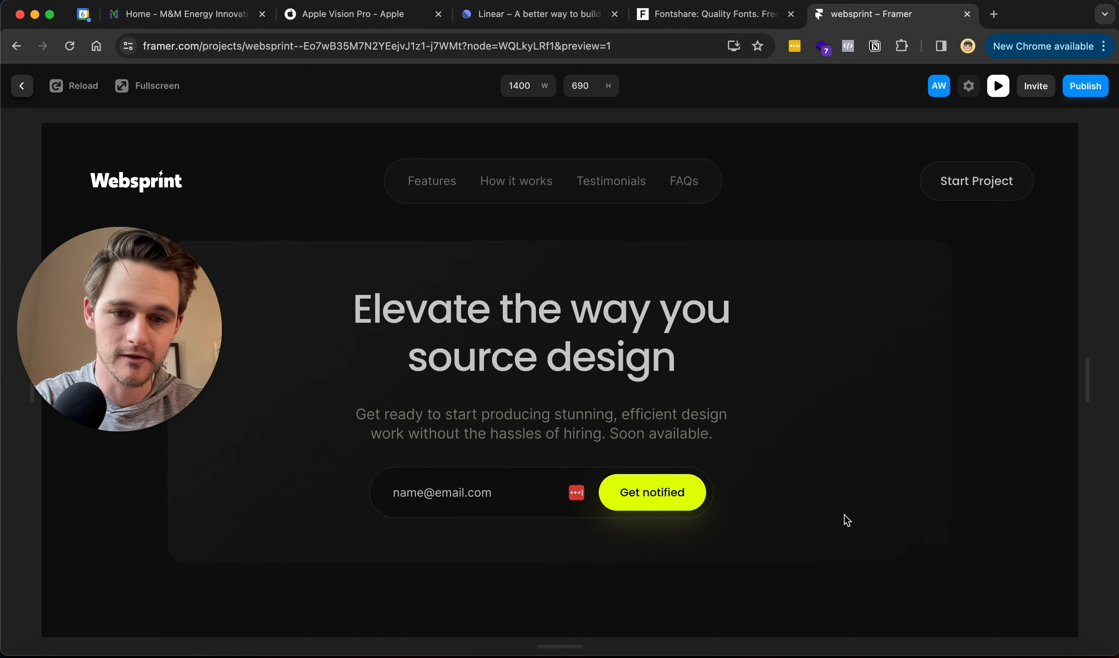
scroll(889, 316, "down", 10)
scroll(891, 322, "up", 15)
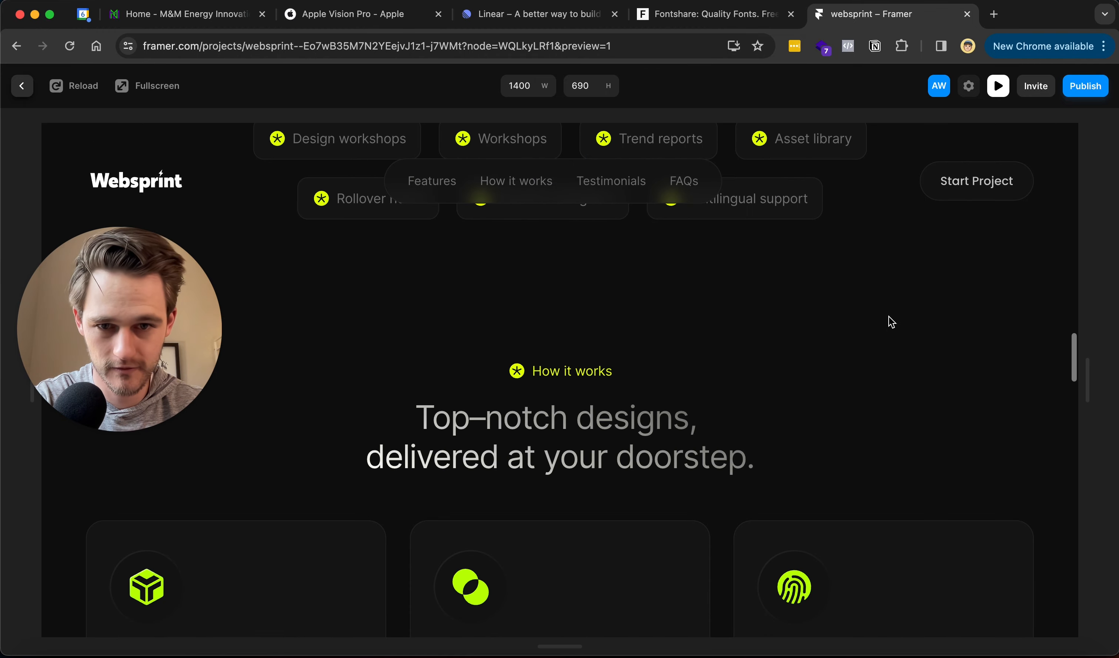
scroll(889, 317, "up", 10)
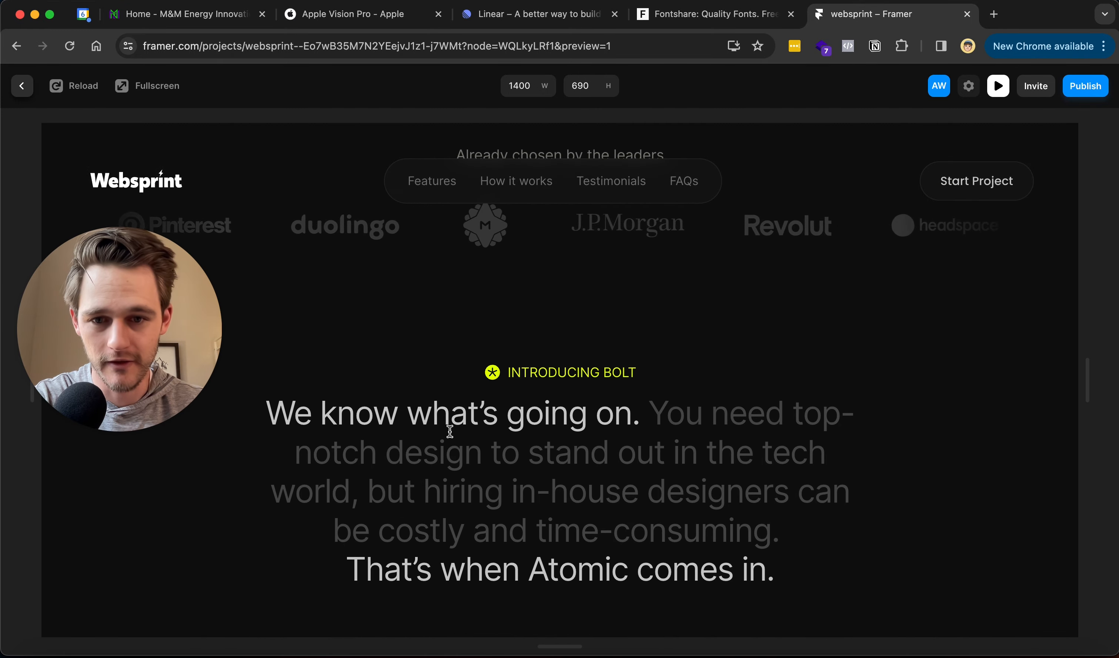
left_click_drag(266, 413, 762, 559)
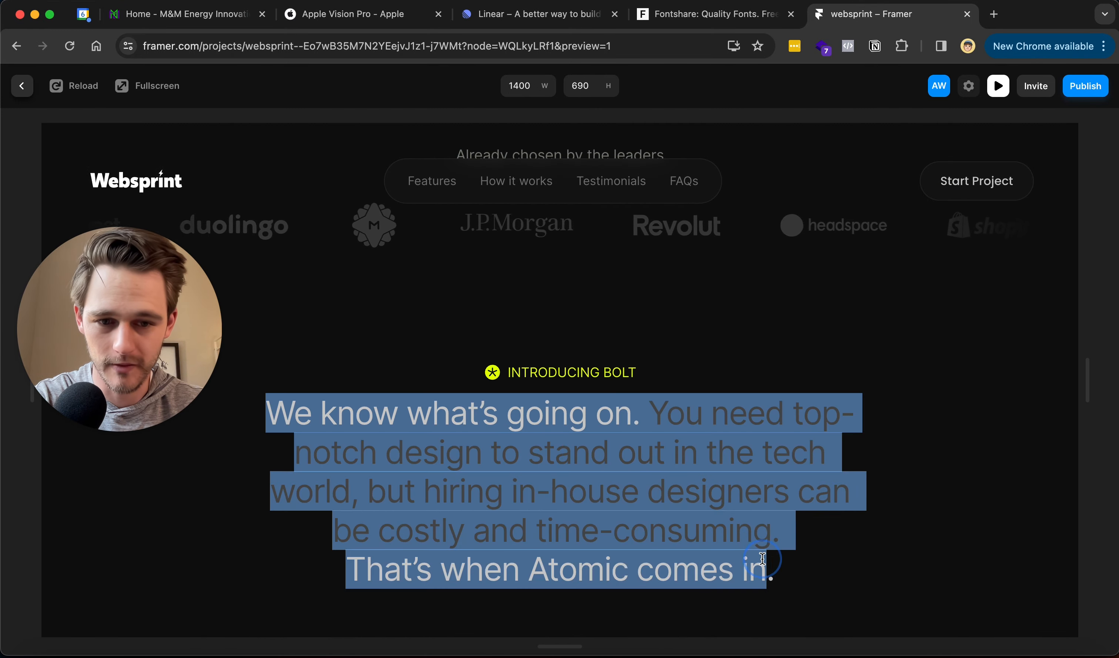
left_click(805, 563)
Switch to Figma and compare the color use in the home page's hero, benefits and "How it works" headline.
key("ctrl+Up")
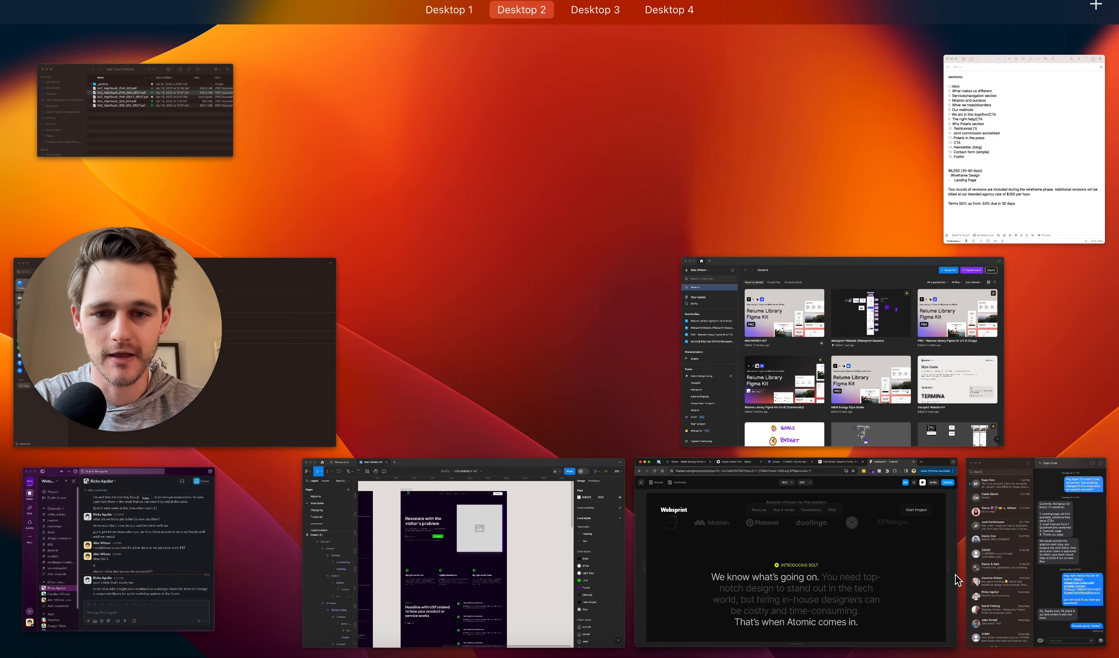
left_click(533, 563)
scroll(580, 493, "down", 15)
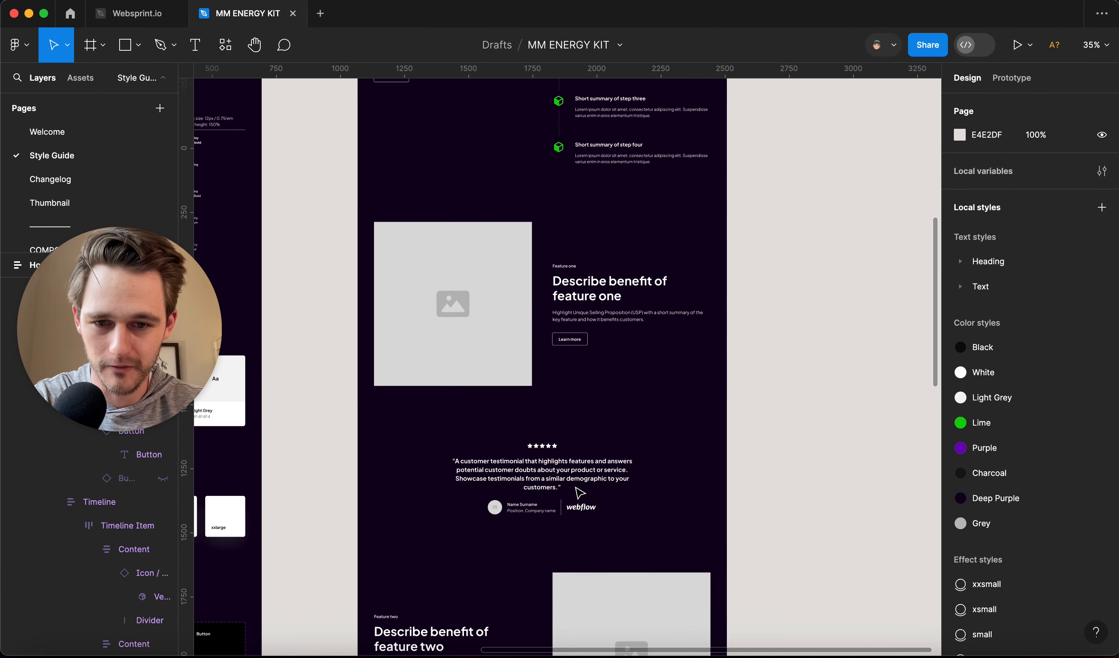
scroll(580, 493, "up", 4)
scroll(580, 493, "up", 8)
scroll(580, 493, "left", 5)
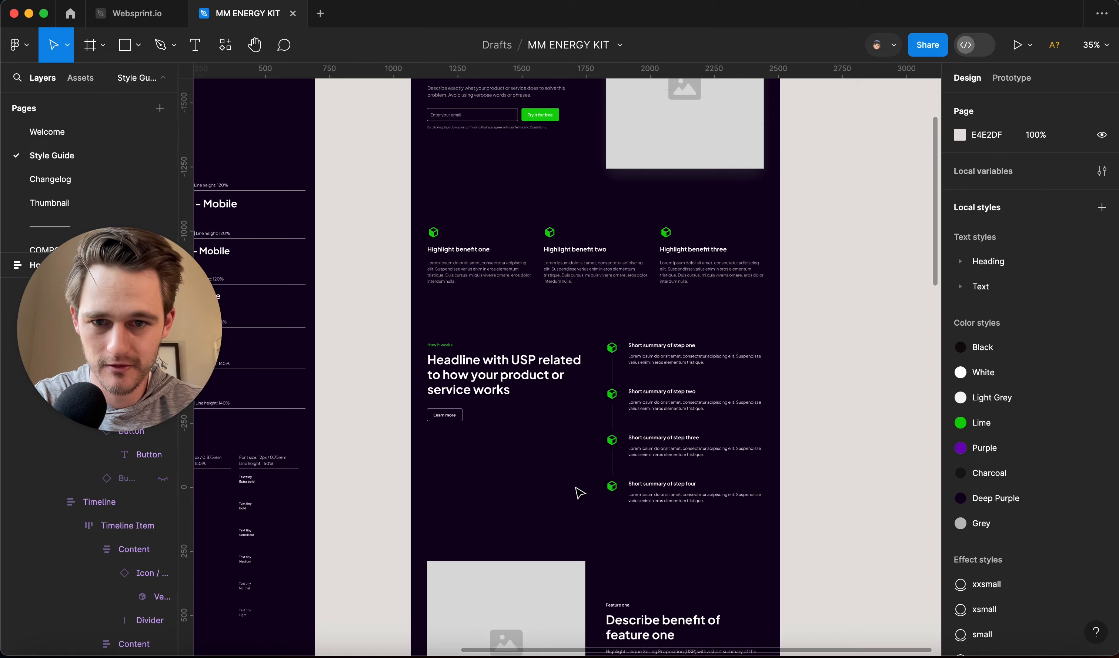
left_click(580, 493)
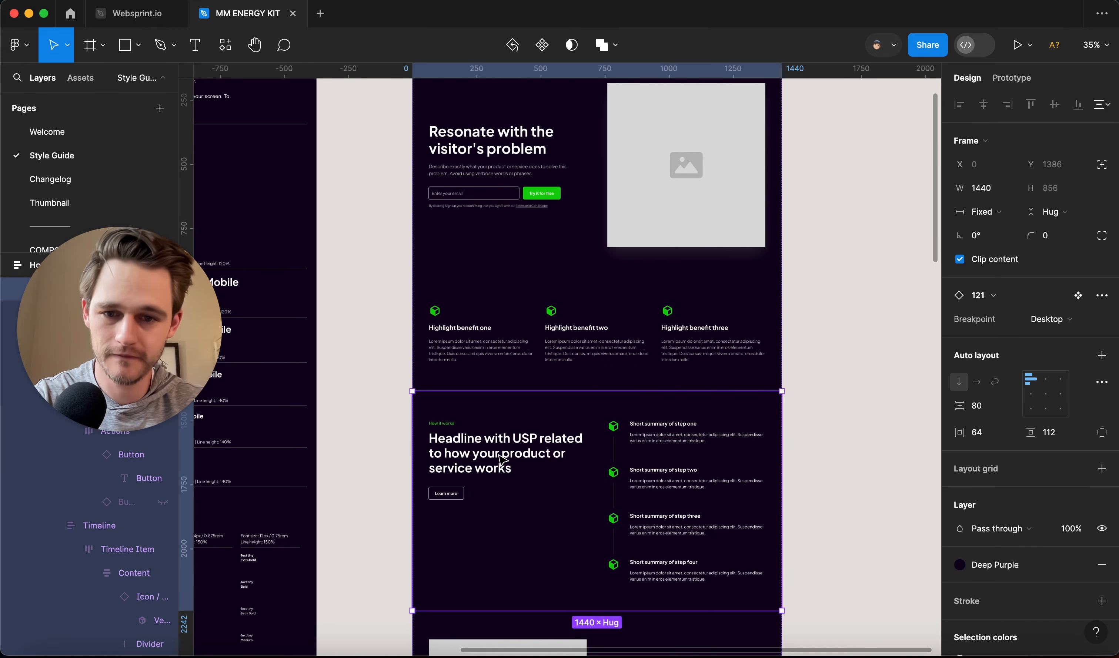
scroll(510, 370, "up", 3)
scroll(511, 371, "up", 5, "ctrl")
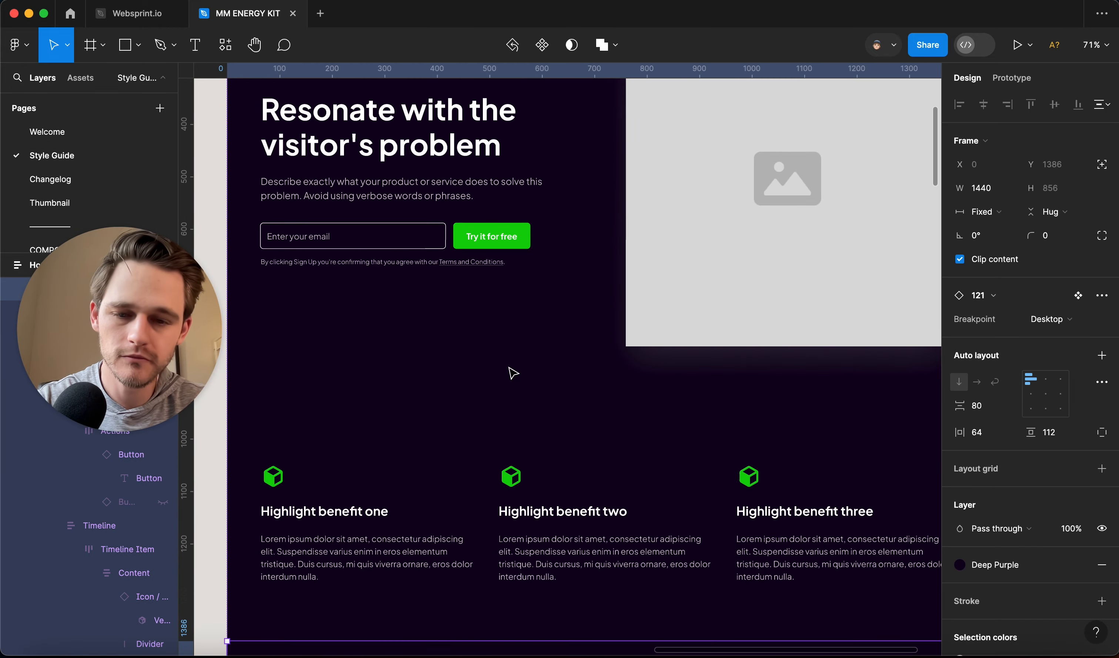
scroll(513, 373, "up", 3)
scroll(513, 373, "down", 4)
scroll(513, 373, "down", 8)
scroll(513, 373, "left", 2)
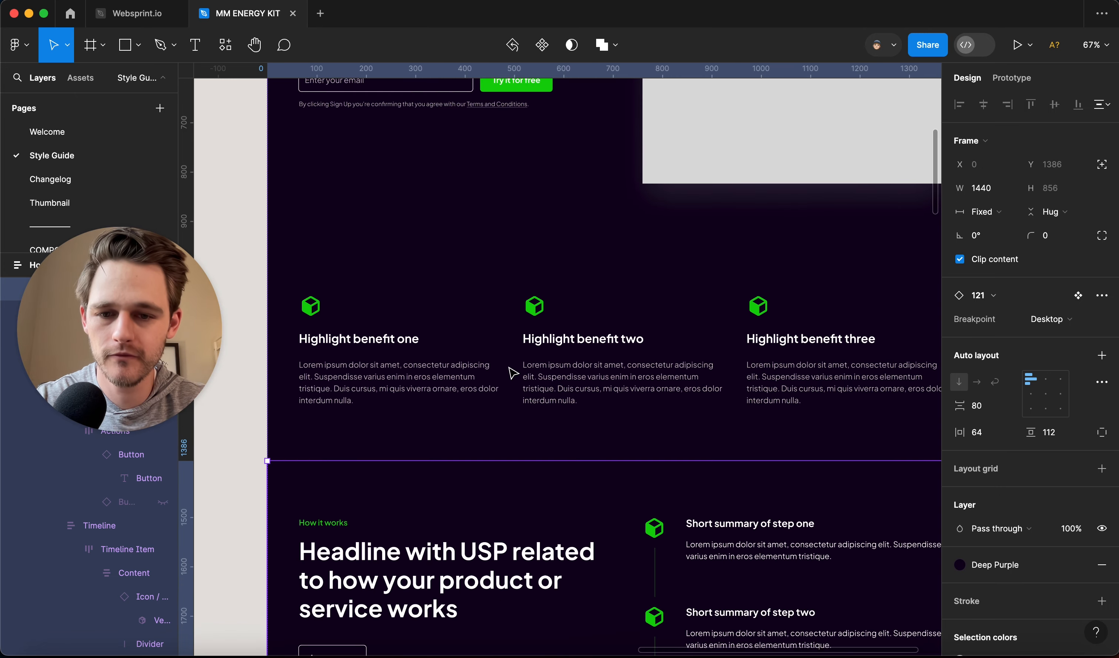
double_click(433, 349)
double_click(433, 348)
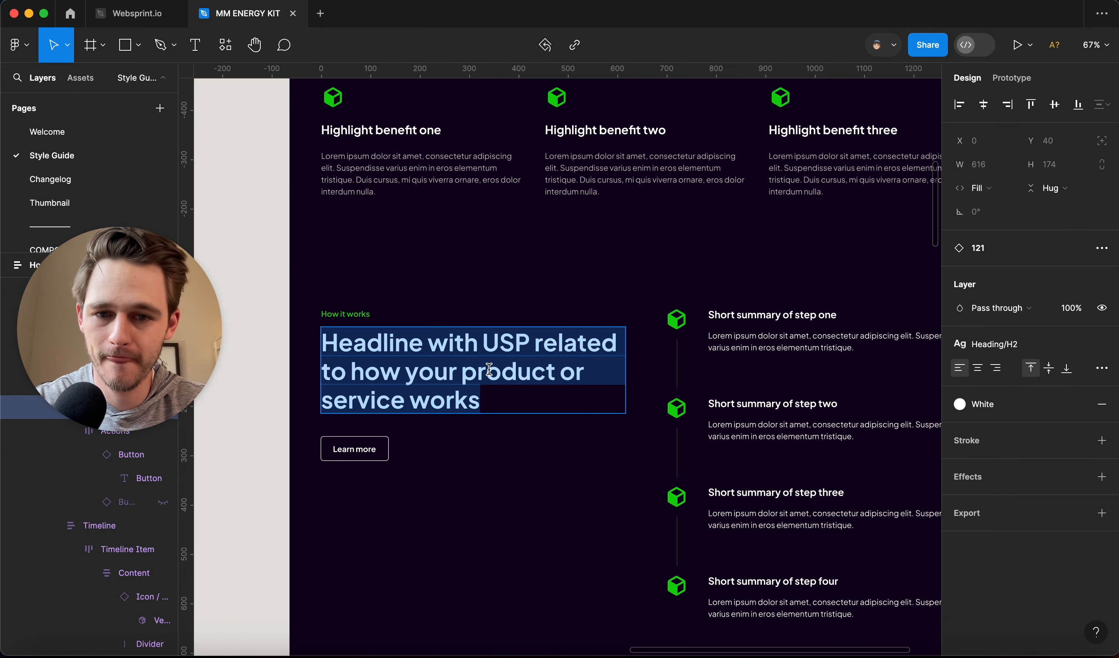
key("Escape")
Review the home page's color balance across the feature, testimonial, call-to-action and FAQ sections, ending at the hero with nothing selected.
scroll(520, 392, "down", 5, "ctrl")
scroll(525, 393, "down", 10)
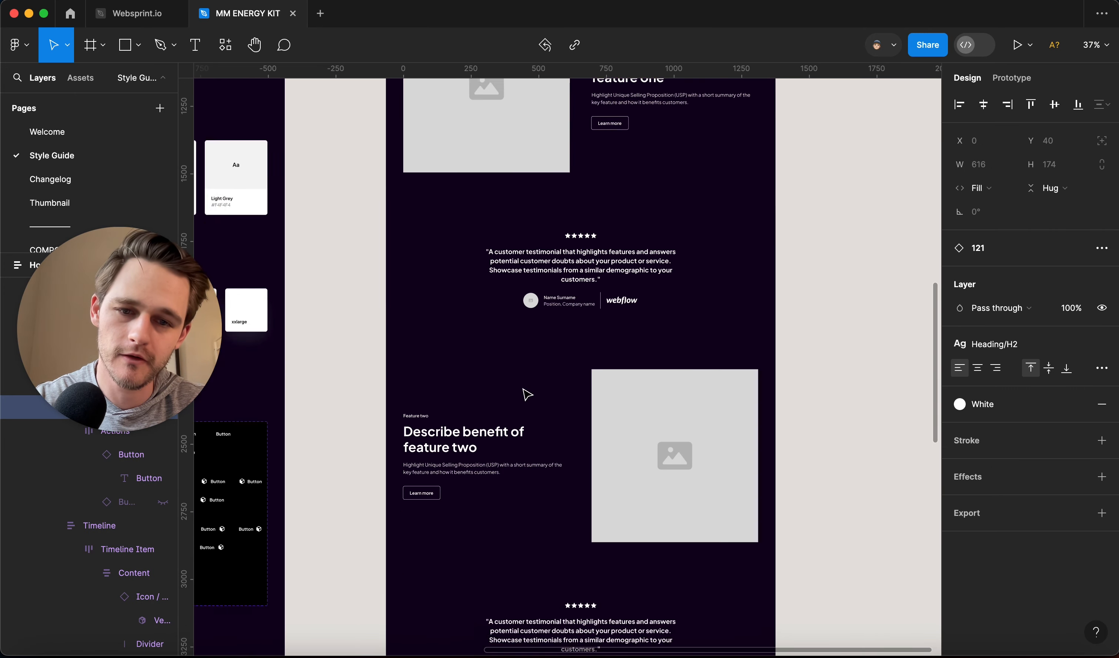
scroll(523, 390, "down", 10)
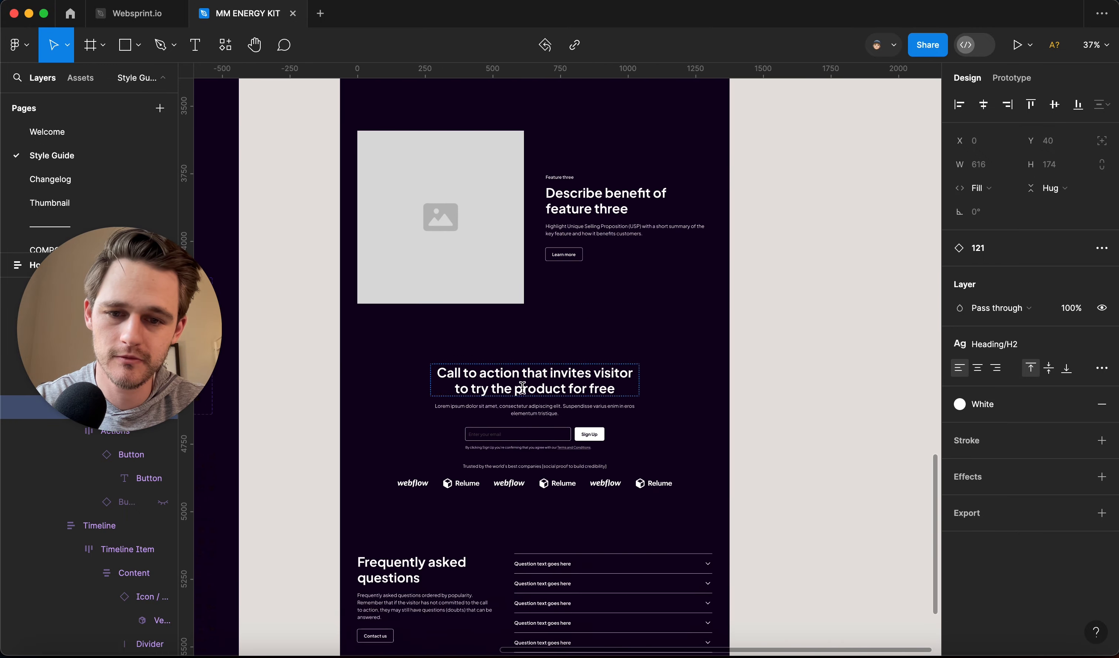
scroll(578, 368, "up", 5, "ctrl")
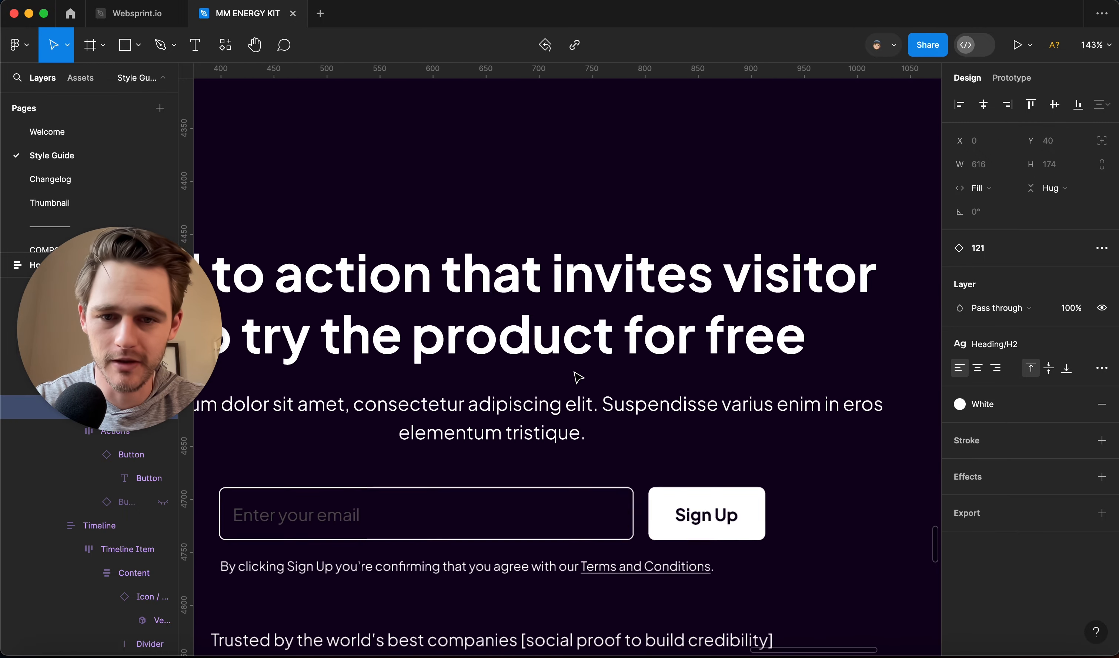
scroll(576, 373, "down", 3, "ctrl")
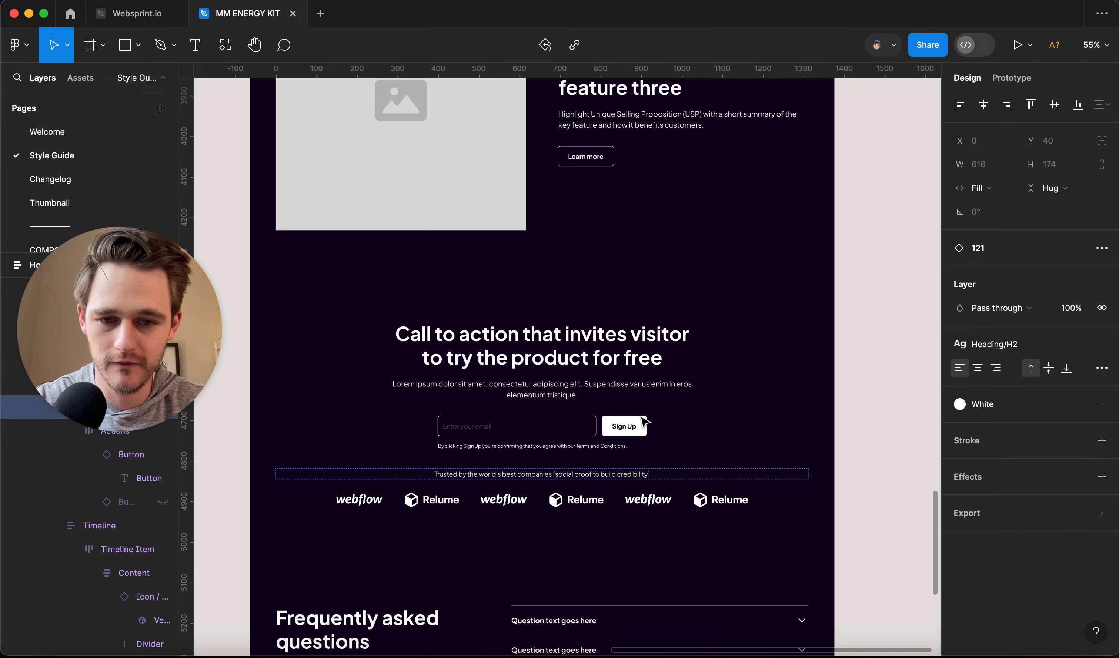
scroll(637, 407, "down", 10)
scroll(635, 405, "up", 11)
scroll(633, 402, "down", 5, "ctrl")
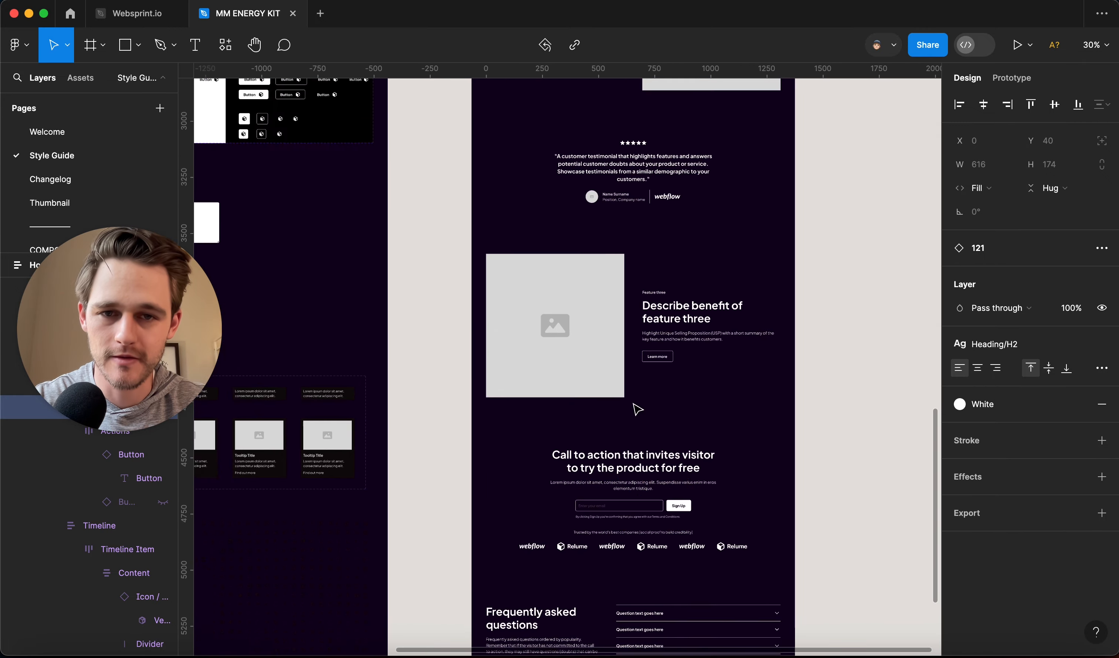
scroll(638, 409, "up", 9)
scroll(638, 409, "right", 2)
scroll(592, 438, "up", 3)
scroll(592, 438, "right", 1)
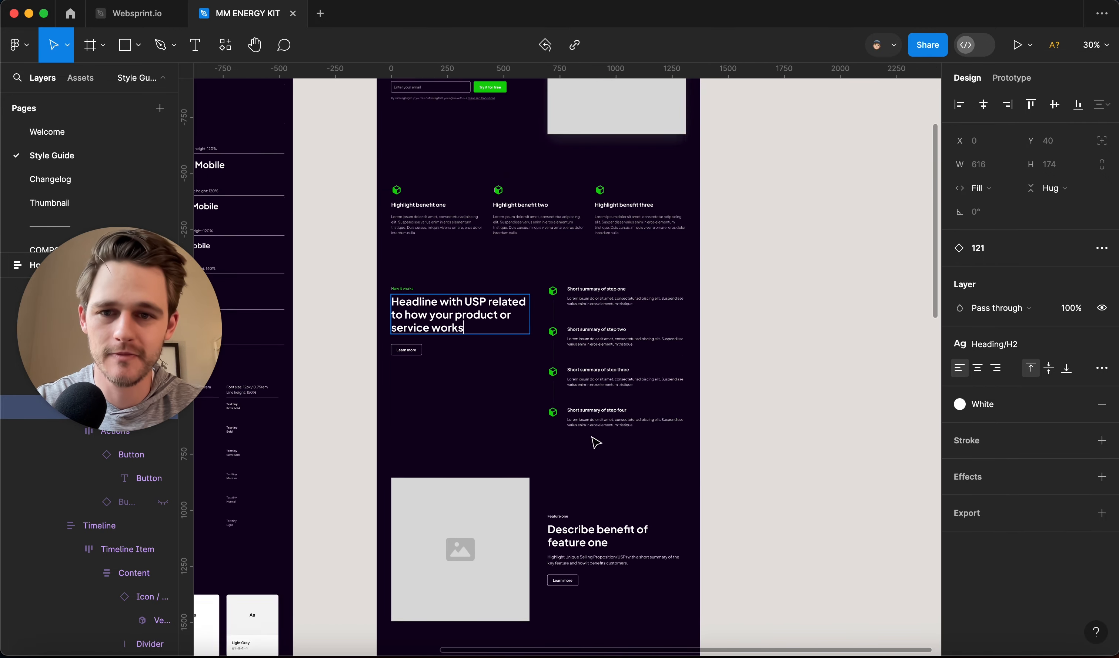
left_click(738, 407)
scroll(667, 375, "up", 4)
scroll(667, 374, "left", 2)
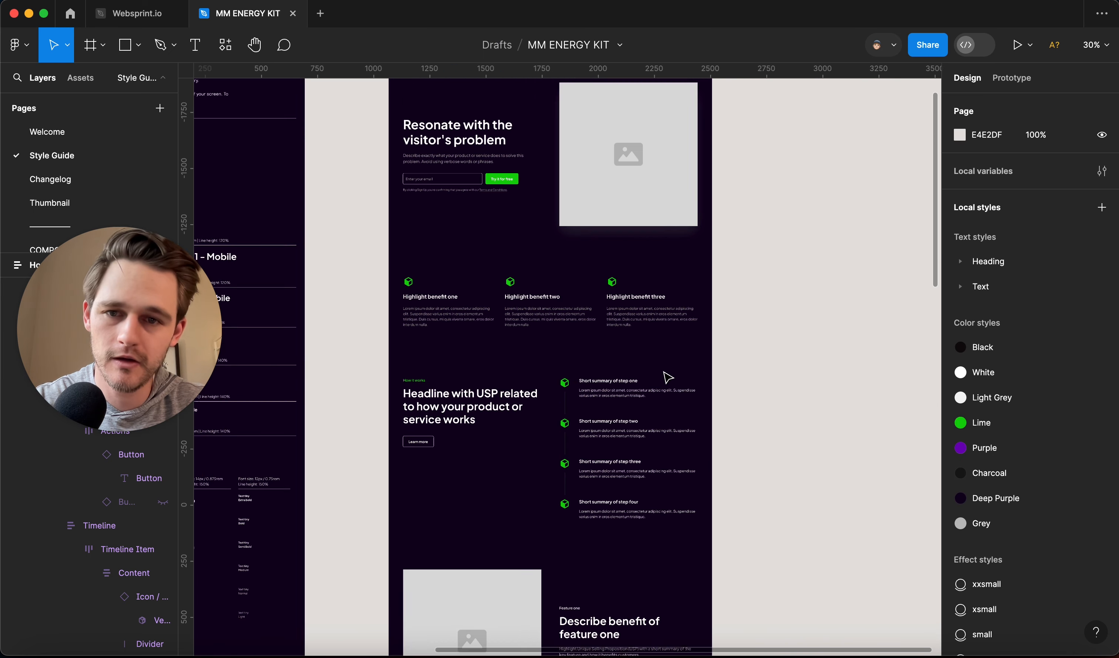
Darken the Deep Purple color style used on the Home frame to HSL 270, 100, 4.
left_click(460, 156)
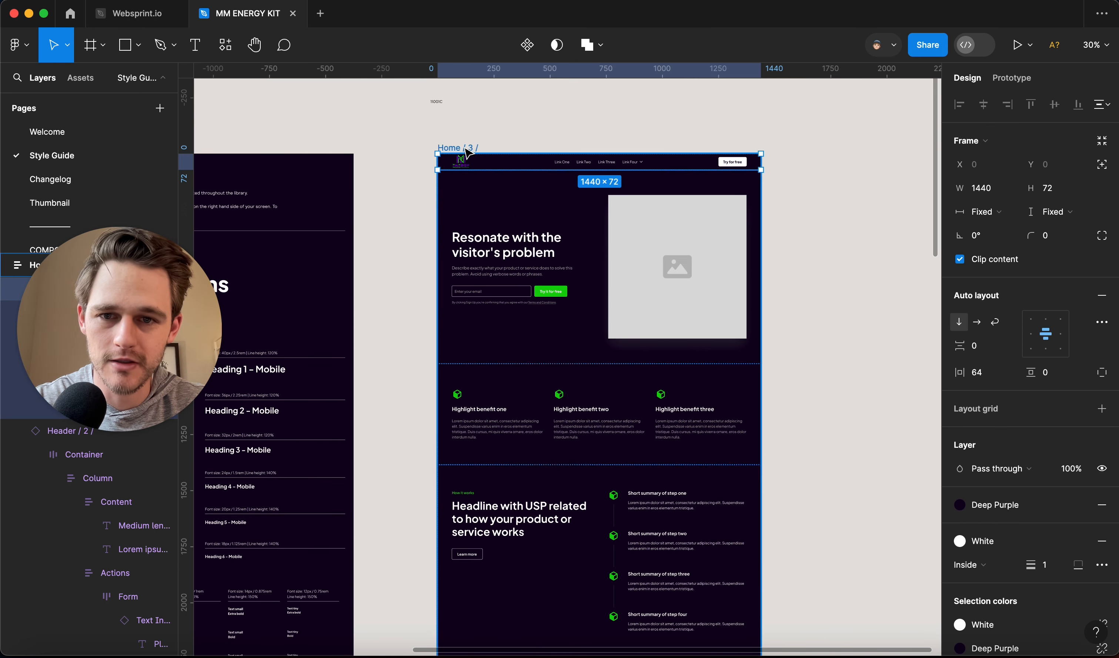
left_click(458, 147)
left_click(959, 625)
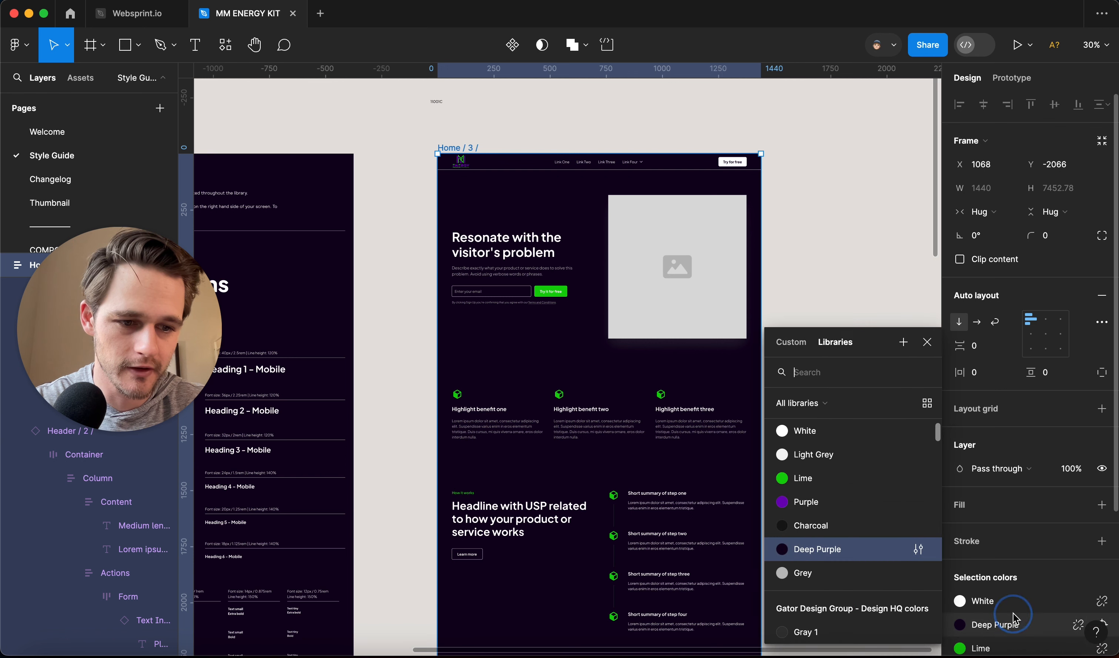
left_click(918, 550)
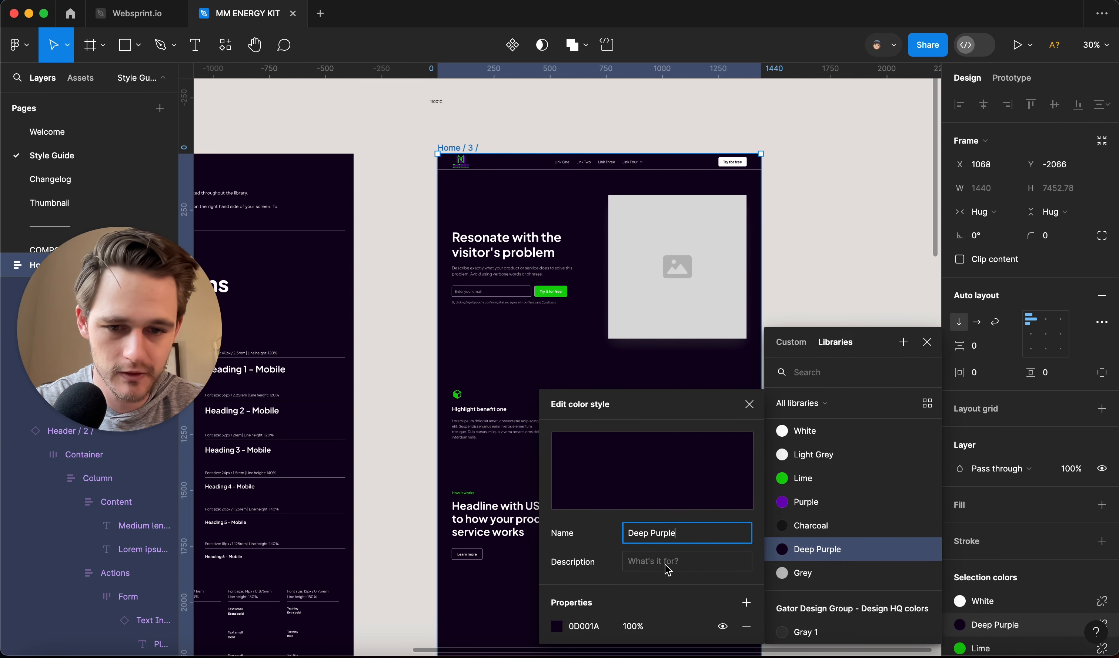
left_click(557, 627)
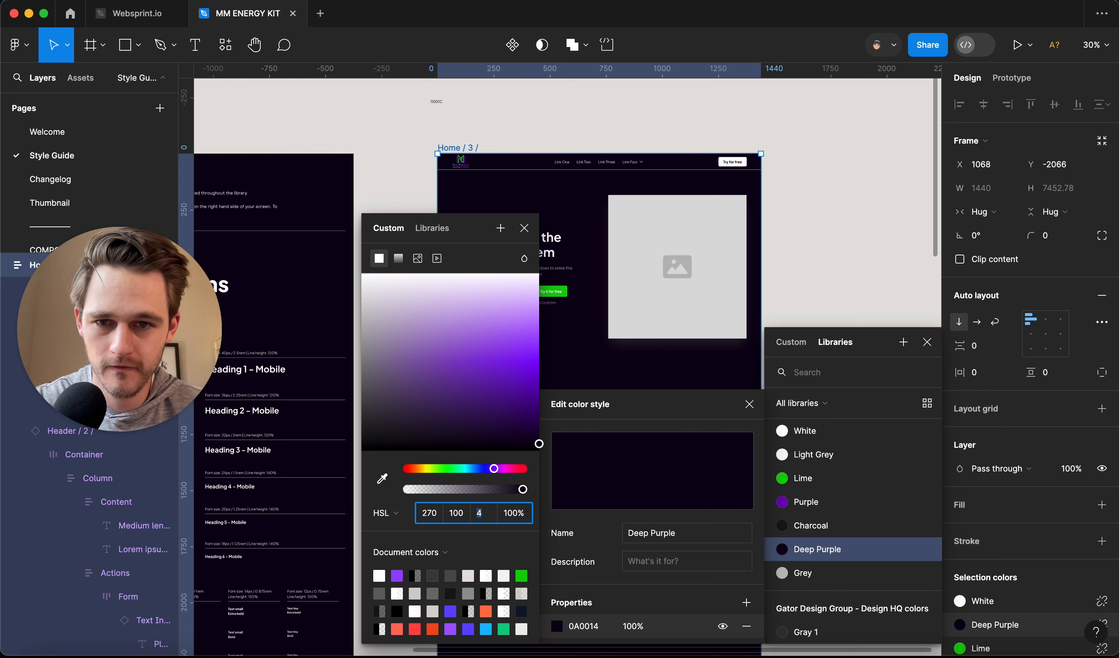
left_click(524, 228)
key("Escape")
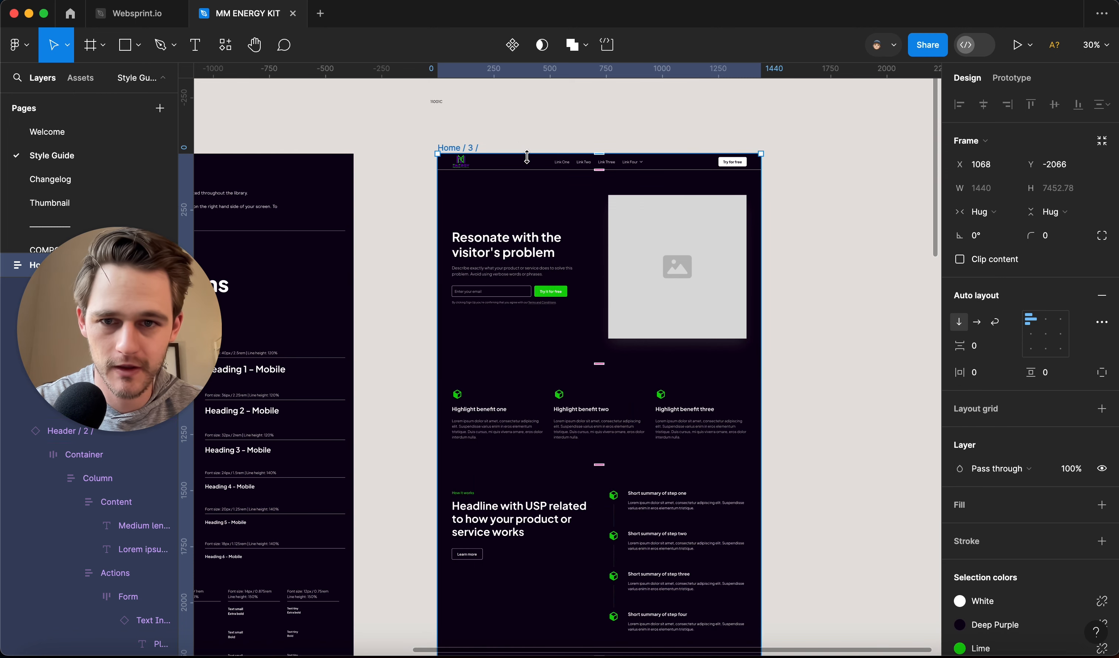
Present the home page as a prototype and examine the darker background behind the hero, benefits and "How it works" sections.
left_click(1015, 44)
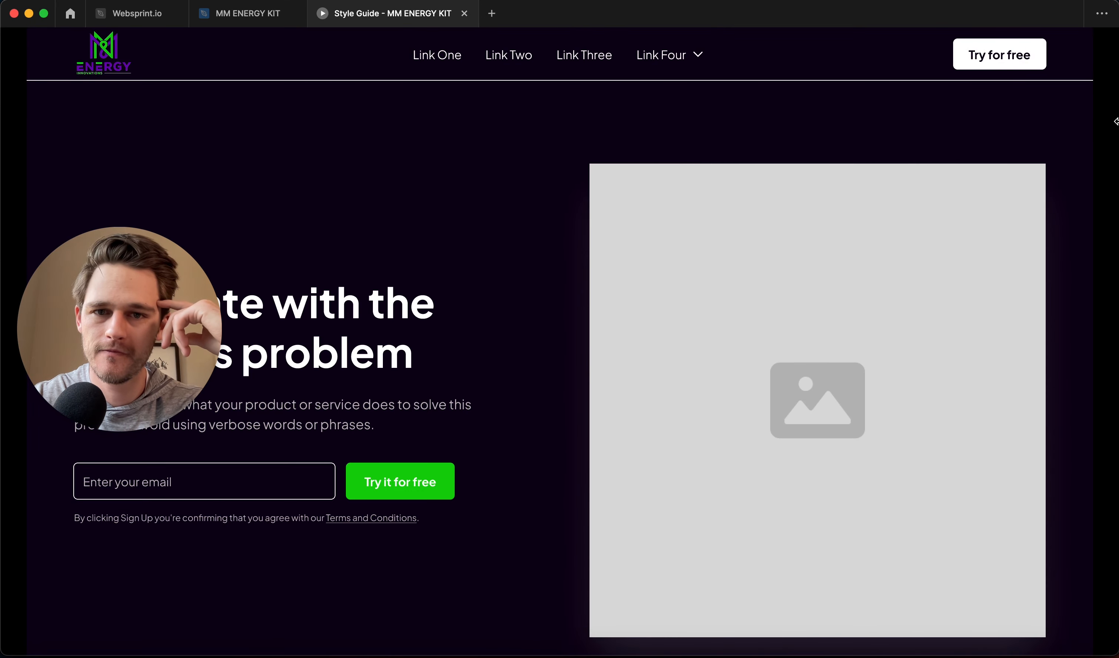
scroll(1115, 121, "down", 7)
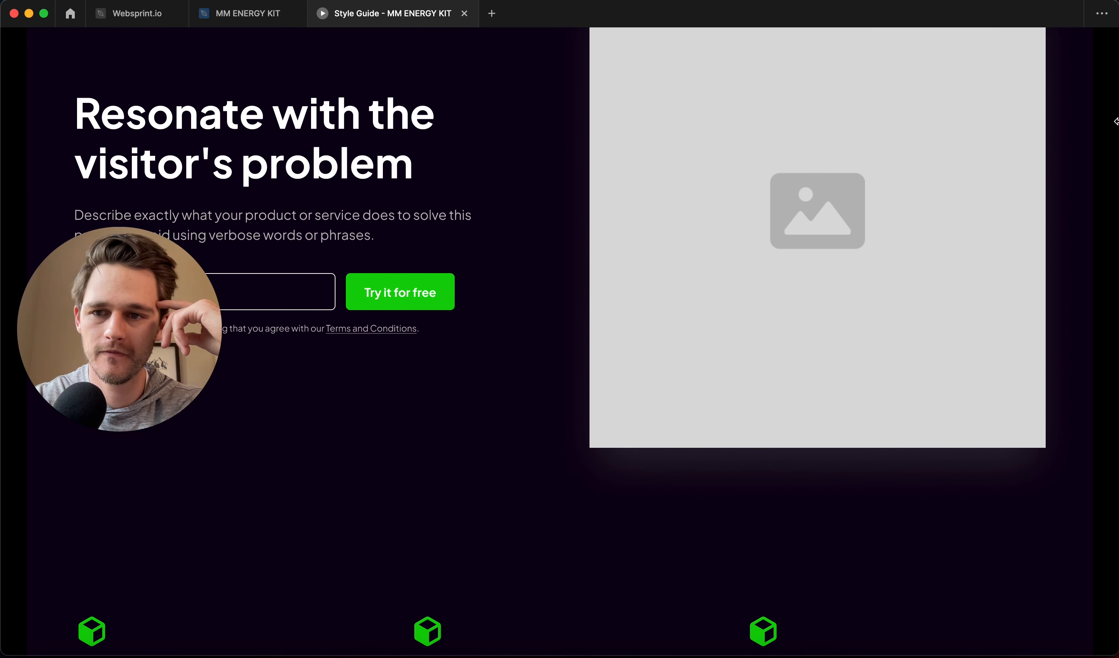
scroll(1116, 121, "down", 2)
scroll(1116, 121, "down", 2)
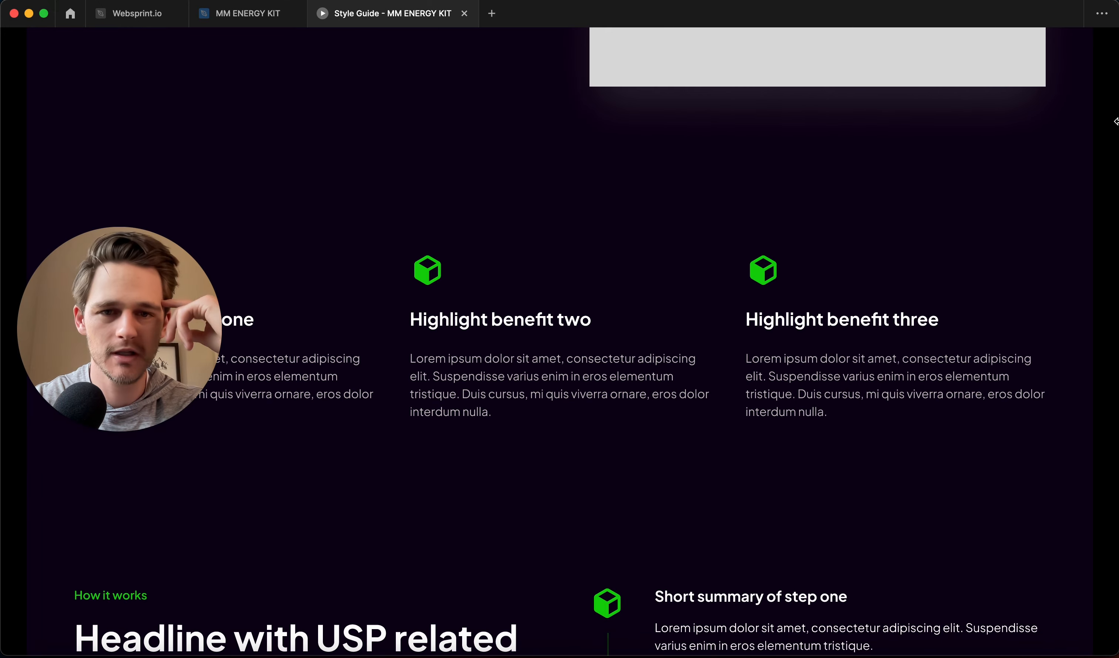
scroll(834, 217, "up", 3)
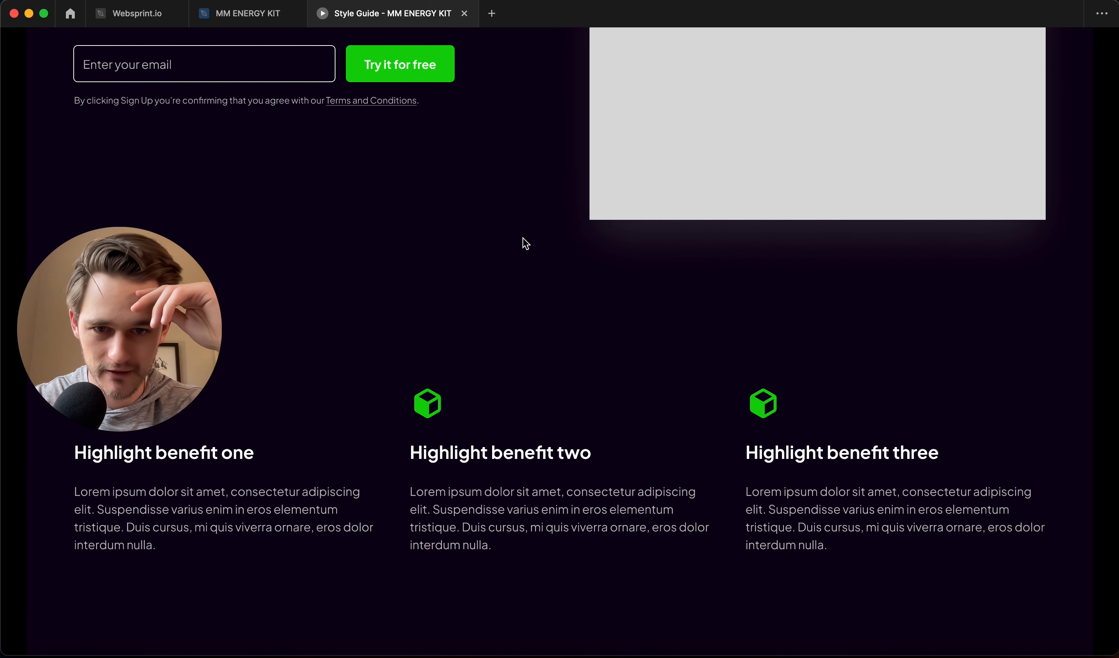
Examine the presented home page from the hero down to the customer testimonial for accent balance and text contrast.
scroll(737, 271, "up", 6)
scroll(738, 273, "up", 3)
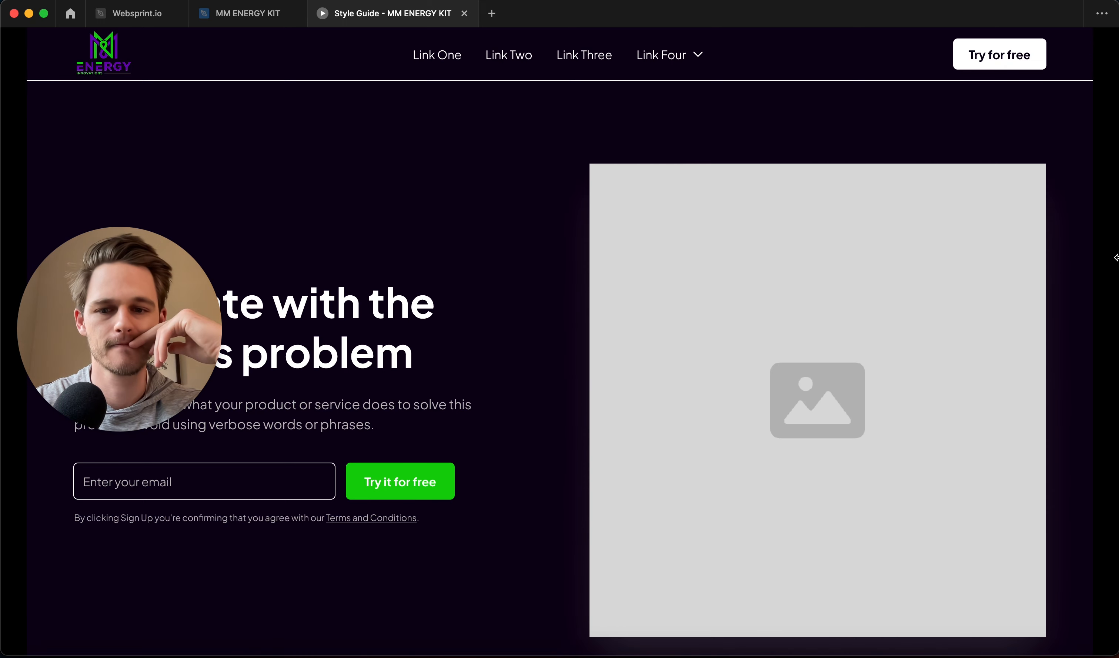
scroll(886, 249, "down", 9)
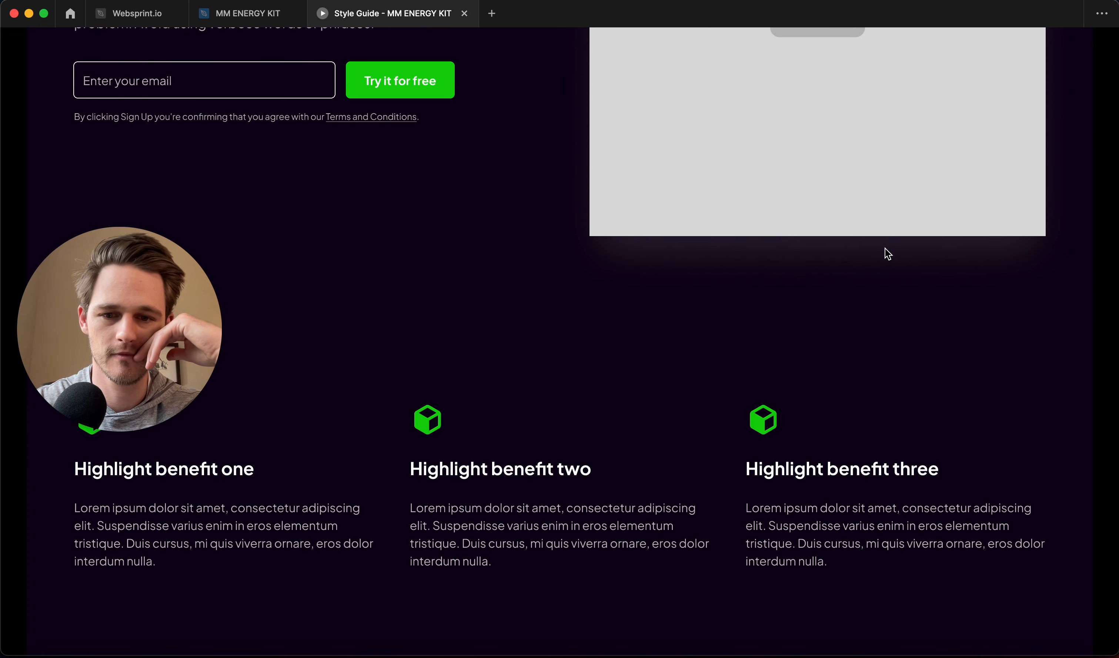
scroll(885, 248, "down", 5)
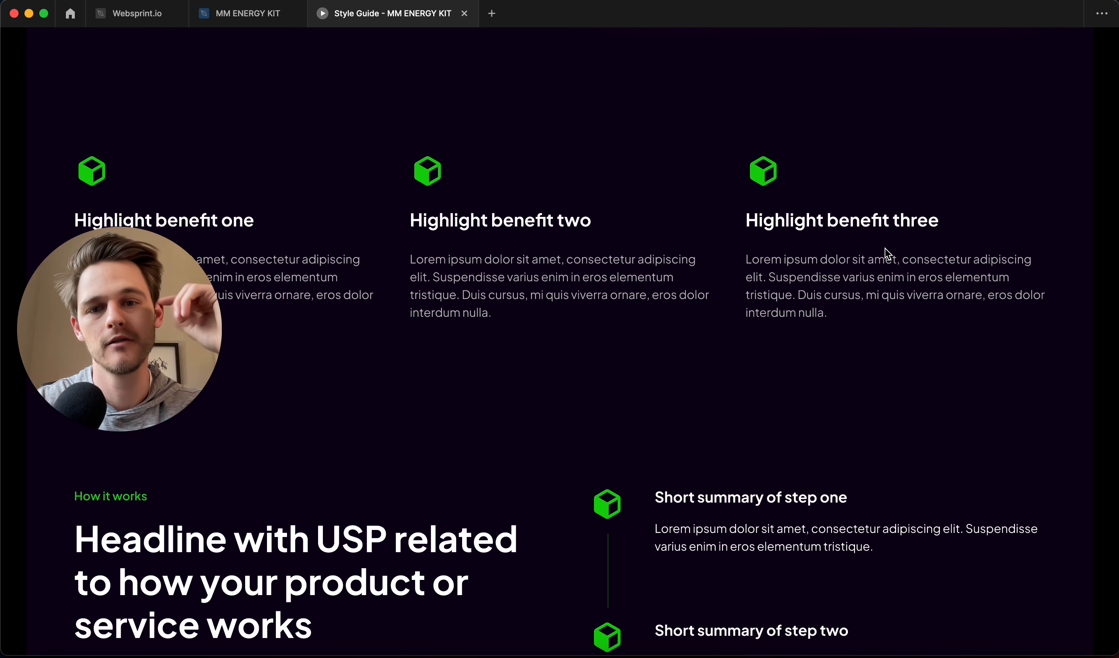
scroll(849, 290, "down", 12)
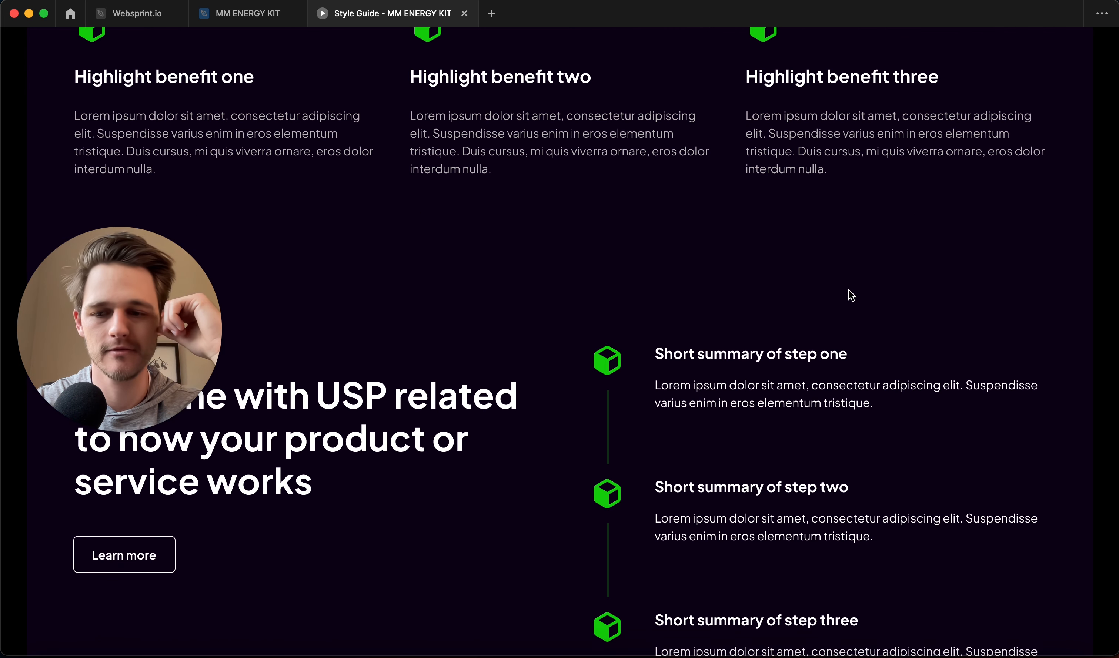
scroll(849, 290, "down", 20)
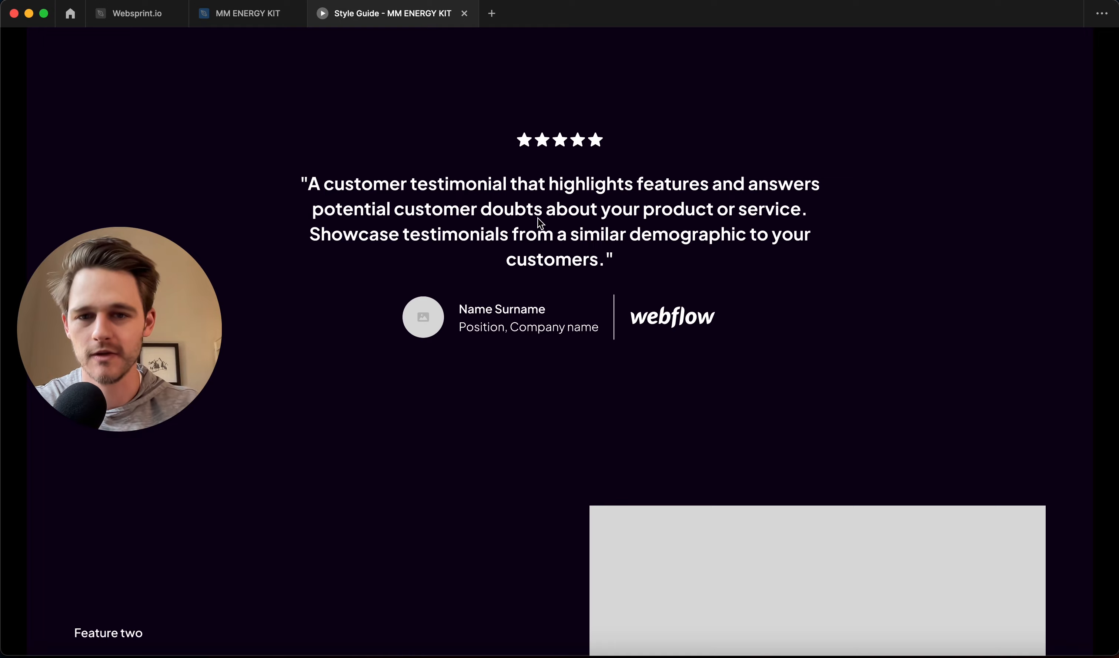
Return to the MM ENERGY KIT design and select the words "potential customer doubts" through "a similar" in the first testimonial's quote.
left_click(234, 15)
scroll(555, 440, "down", 11)
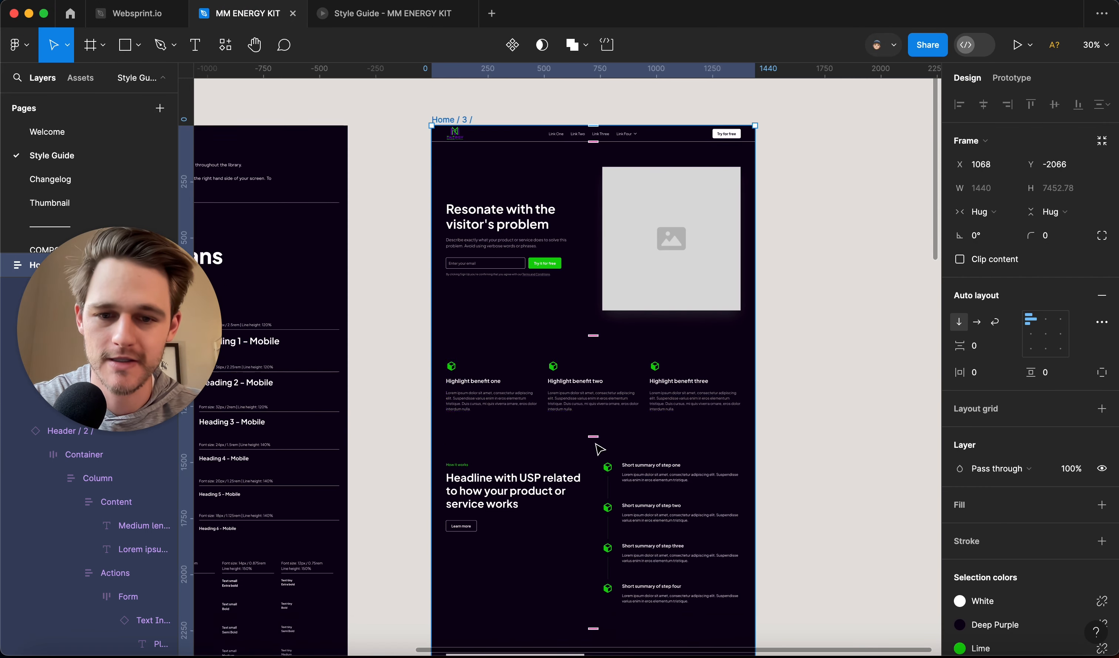
scroll(552, 373, "up", 5)
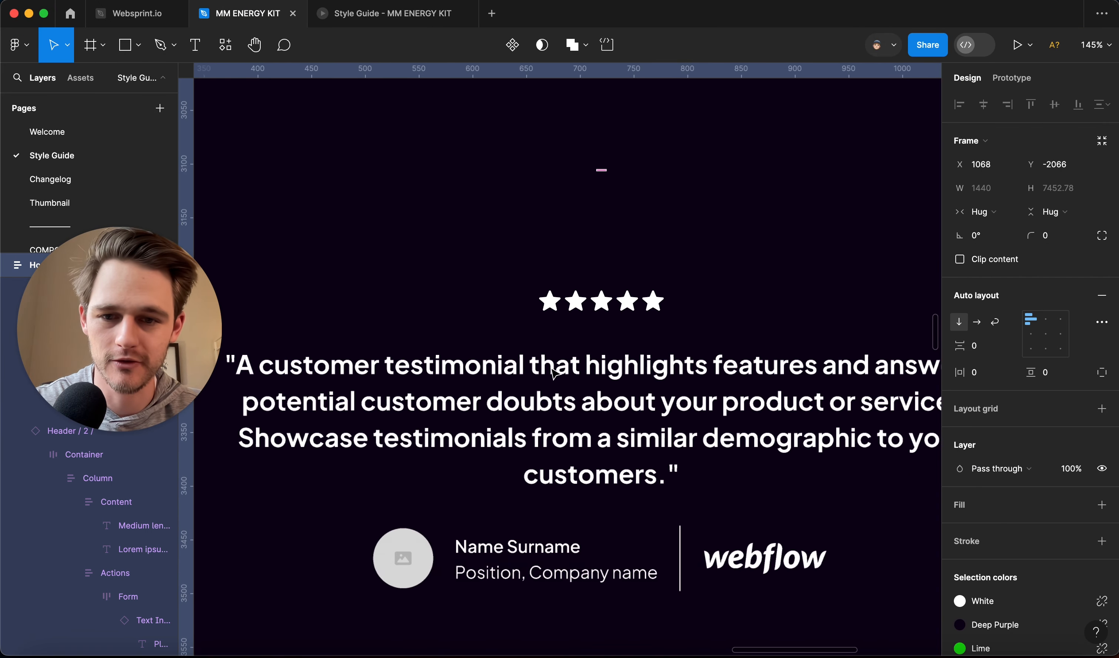
double_click(448, 339)
key("shift+2")
scroll(447, 339, "right", 2)
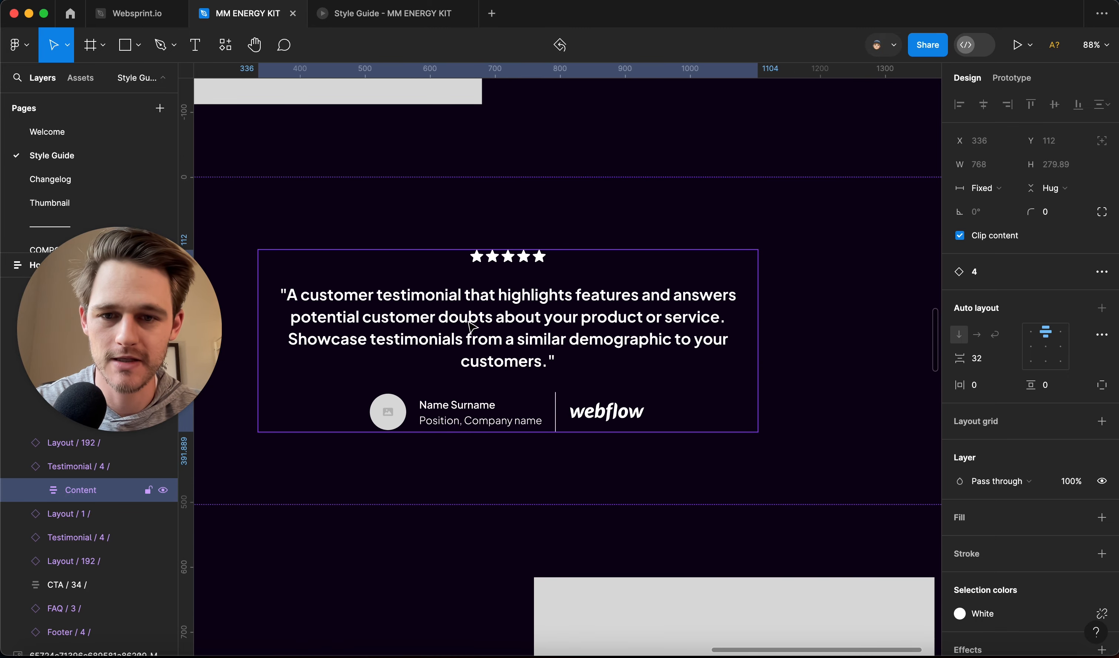
double_click(467, 318)
double_click(477, 306)
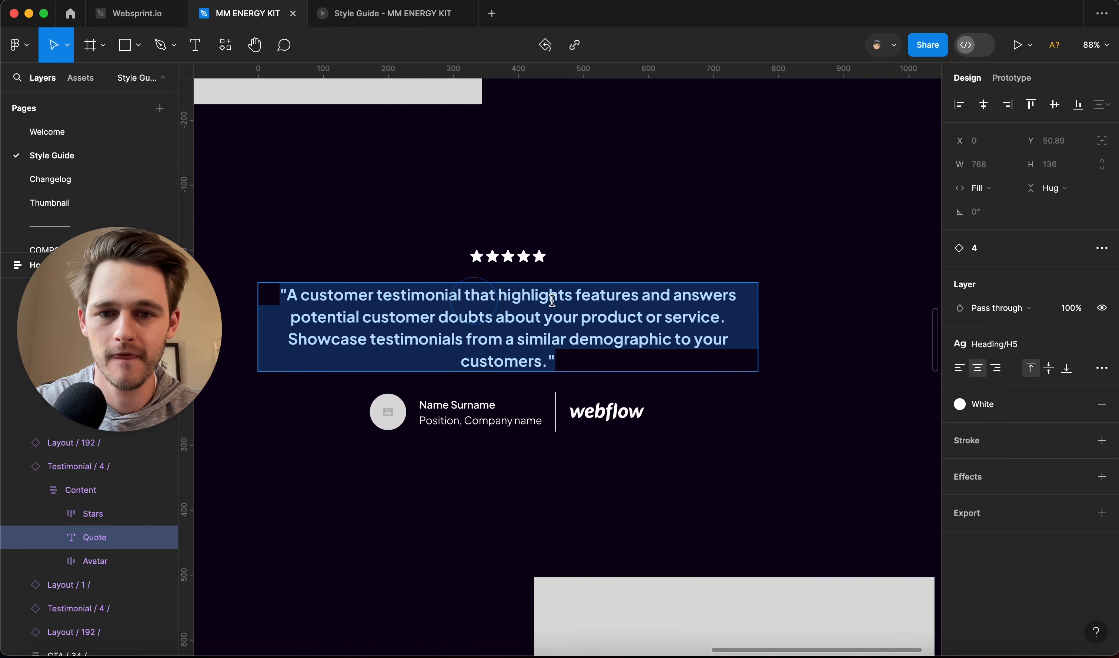
left_click(557, 295)
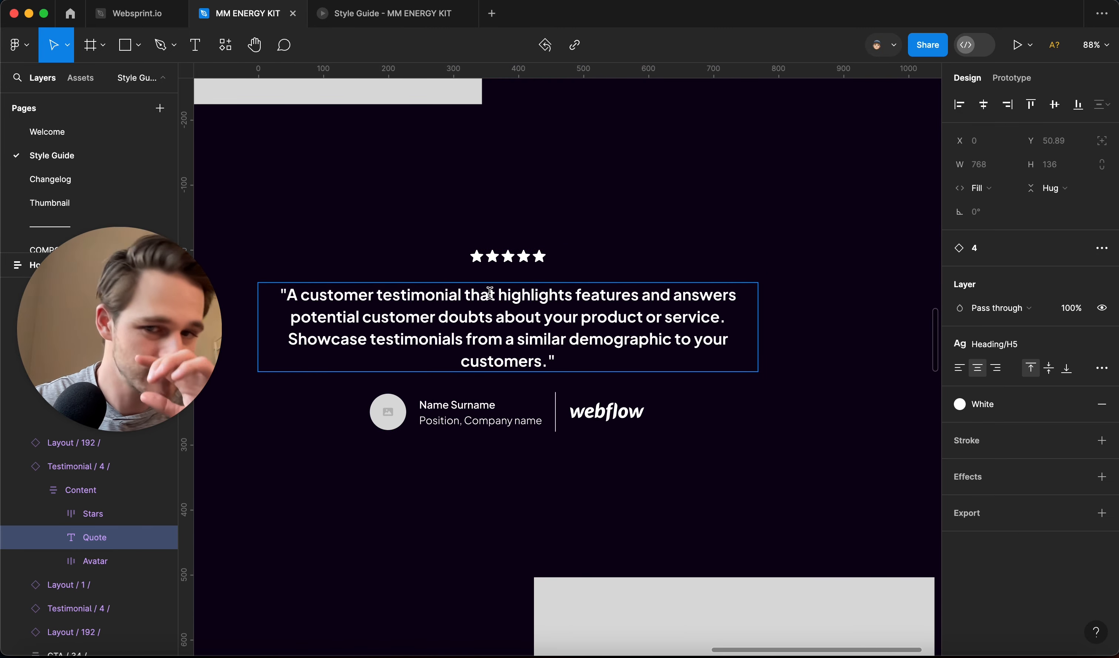
left_click_drag(292, 318, 569, 340)
Apply the Grey color style to the selected words of the testimonial quote.
left_click(1002, 408)
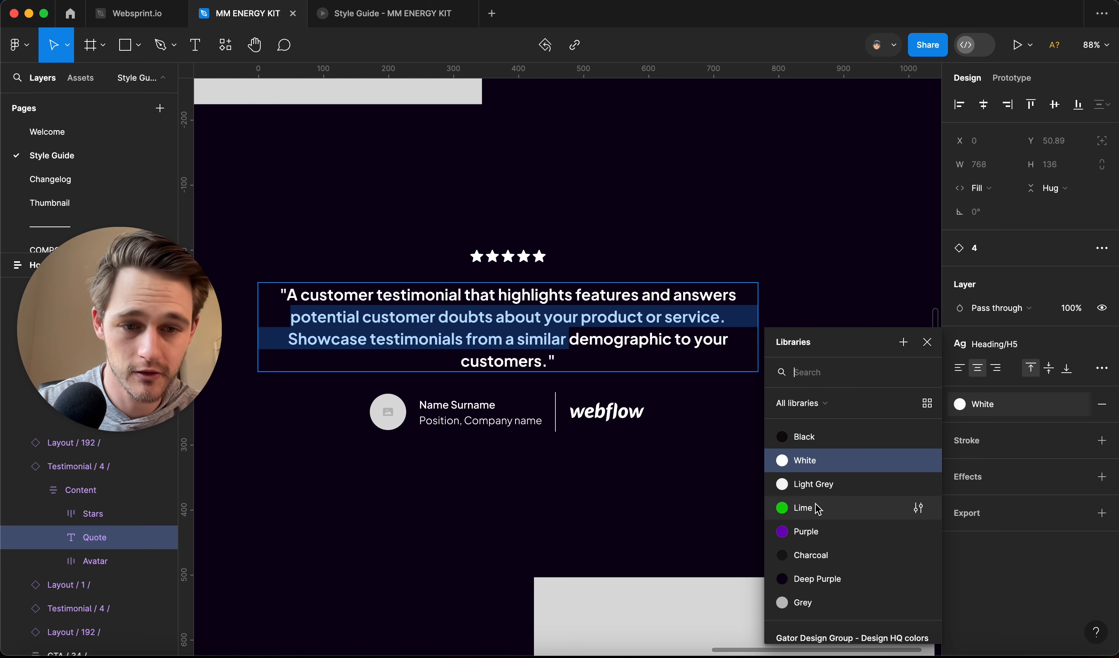
left_click(804, 603)
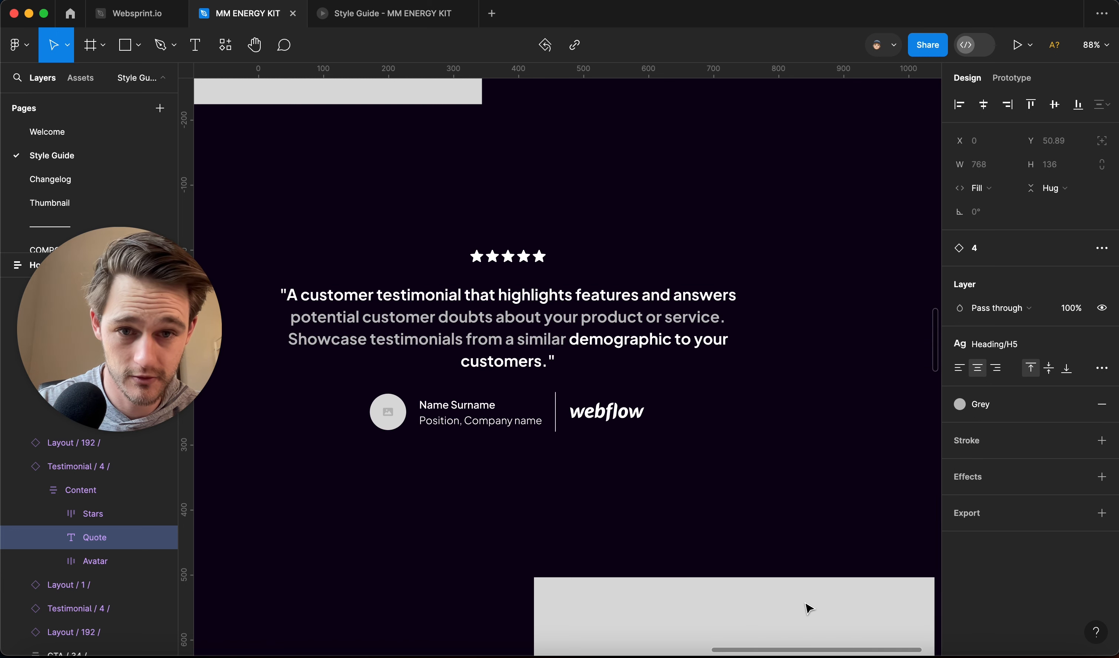
key("super+z")
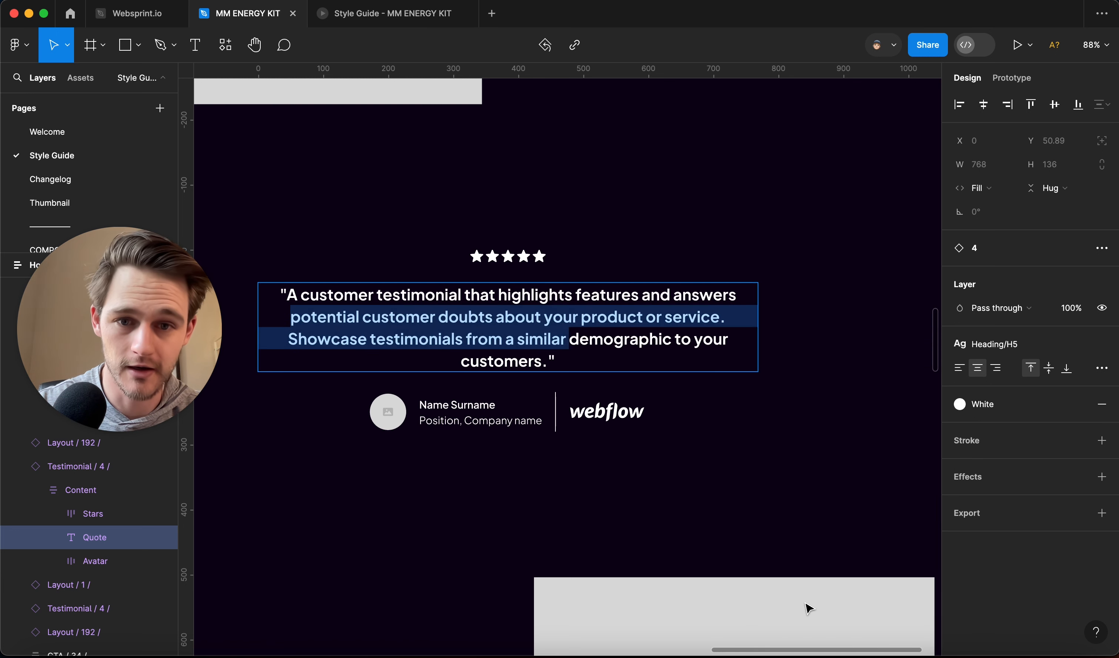
left_click(977, 409)
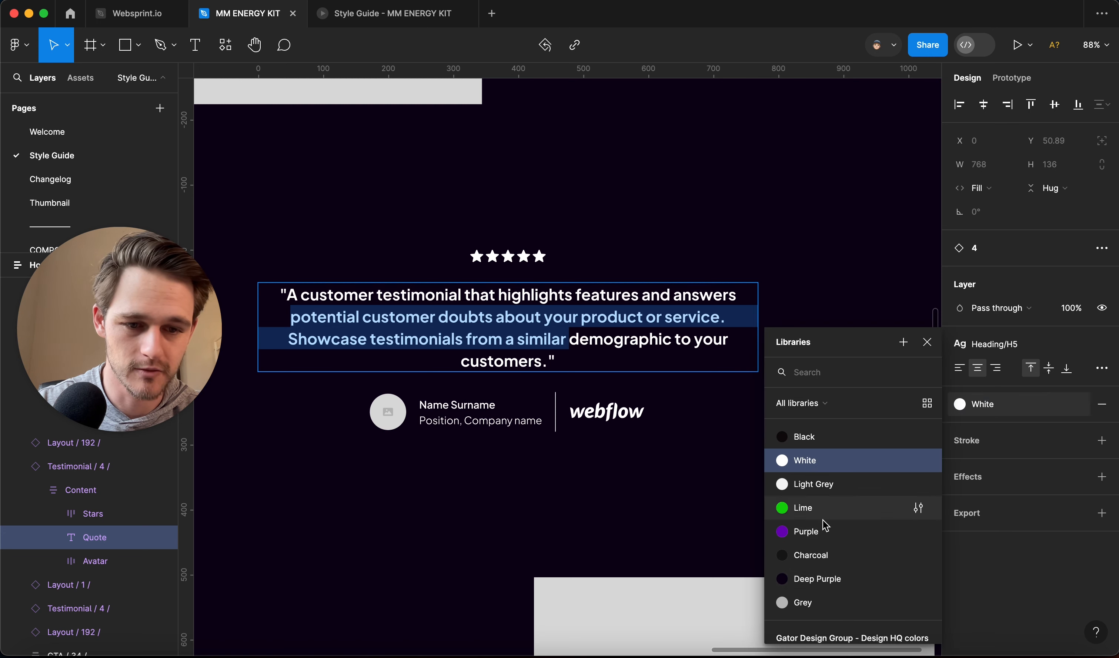
left_click(810, 603)
Detach the color style from the highlighted quote words and give them the custom purple fill 9747FF.
left_click(1078, 405)
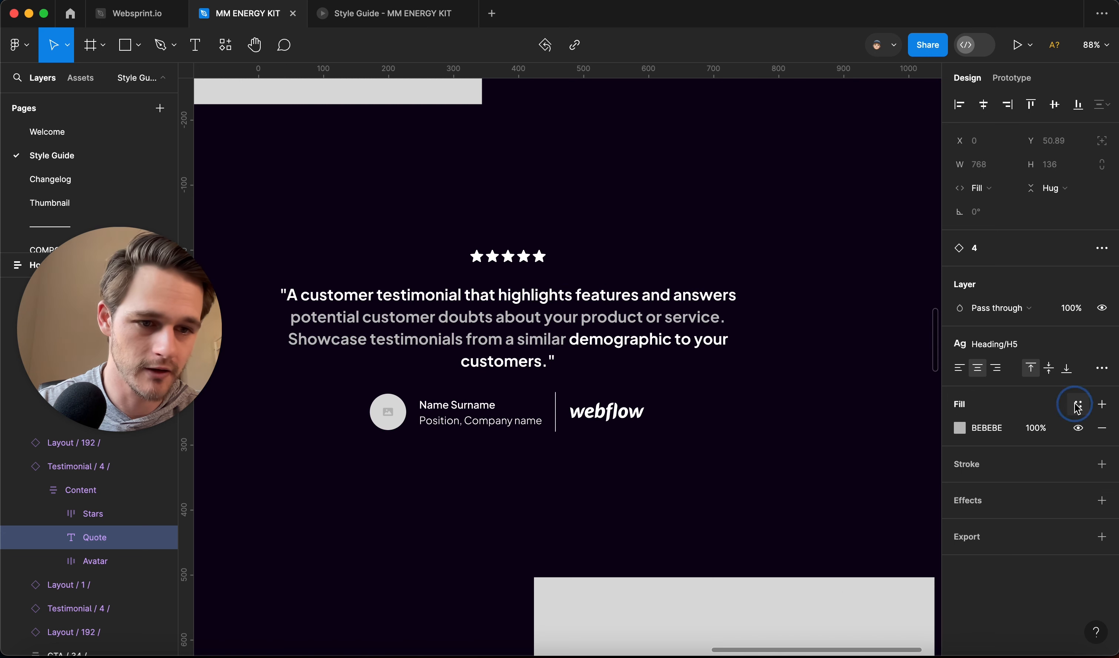
left_click(960, 428)
left_click(766, 330)
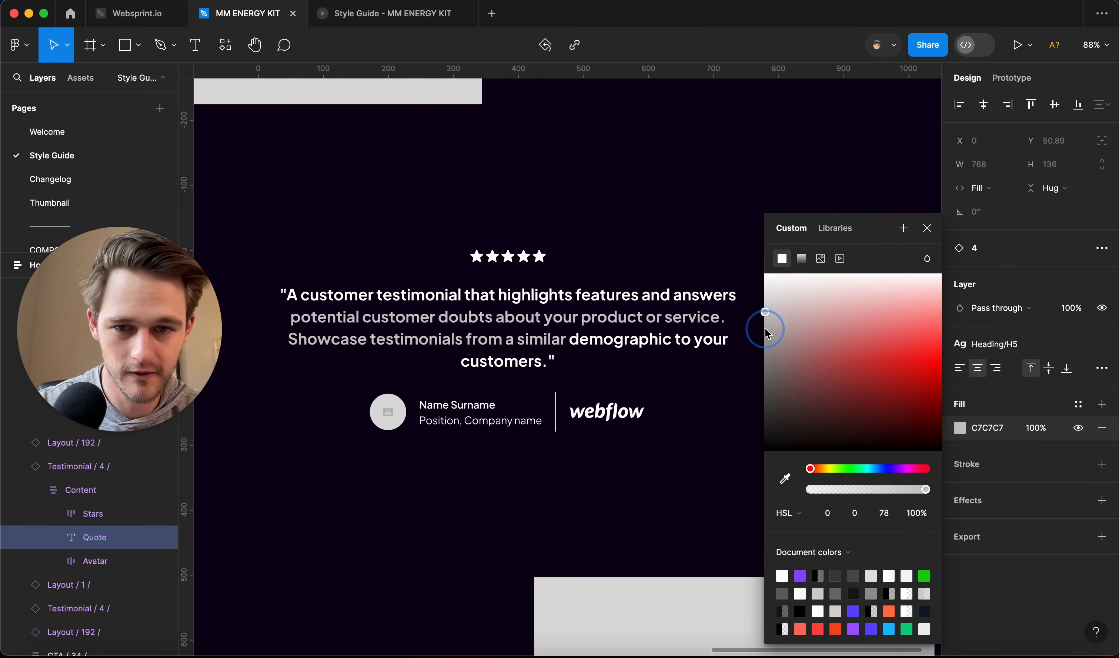
left_click_drag(766, 331, 731, 390)
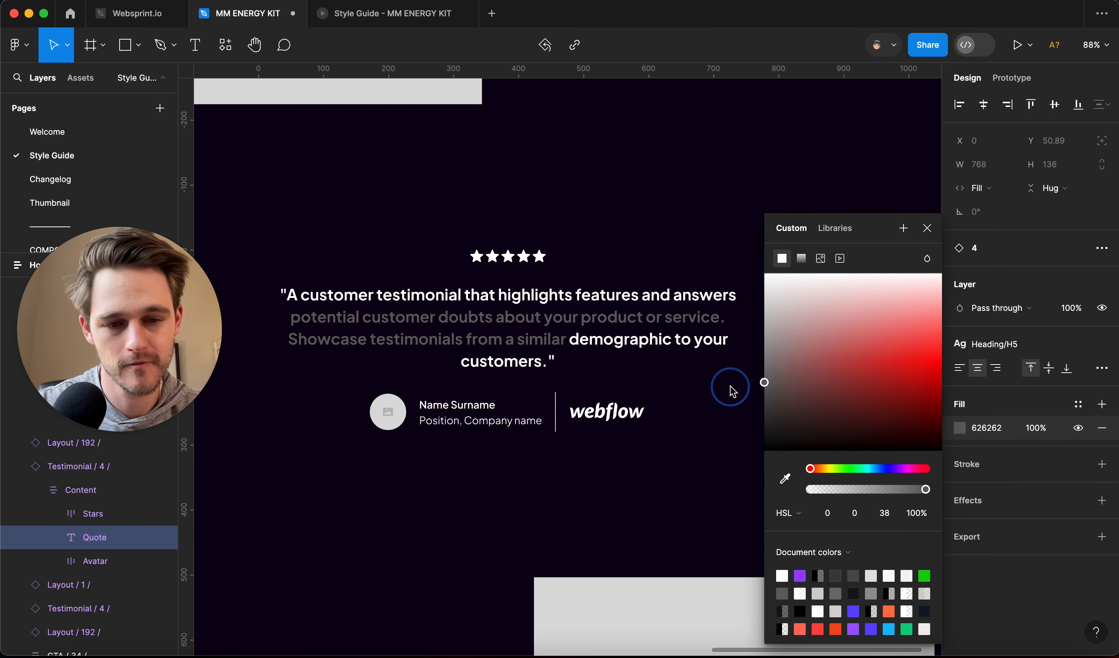
left_click(801, 576)
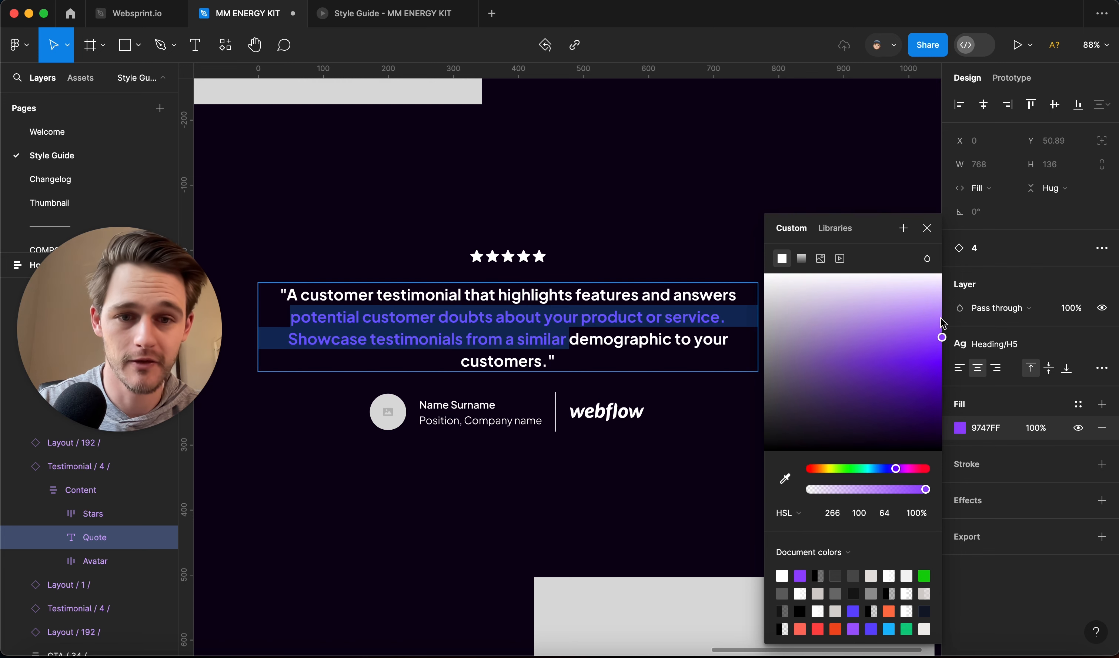
left_click(814, 161)
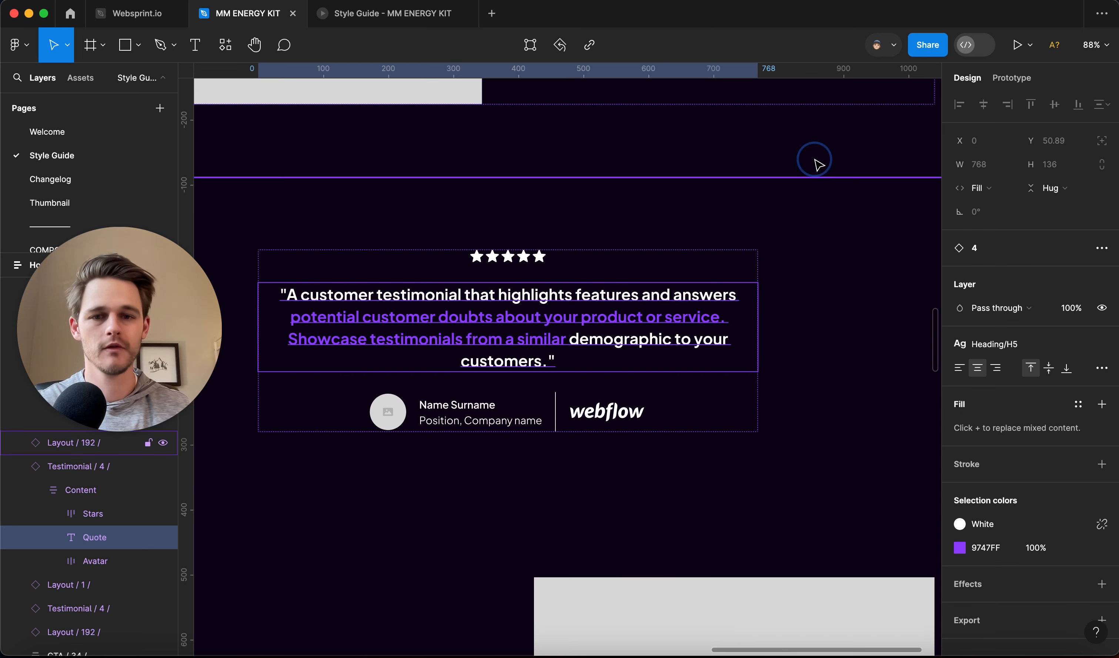
left_click(843, 260)
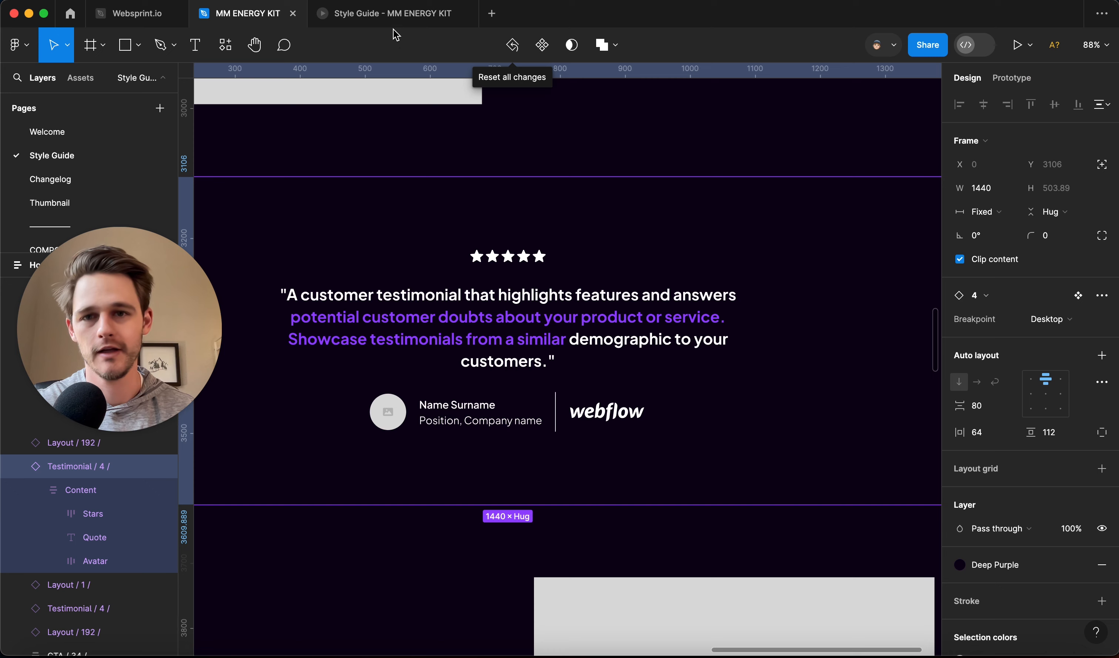
Show the recolored testimonial in the prototype and capture a screenshot of that section.
left_click(389, 16)
scroll(1020, 358, "up", 5)
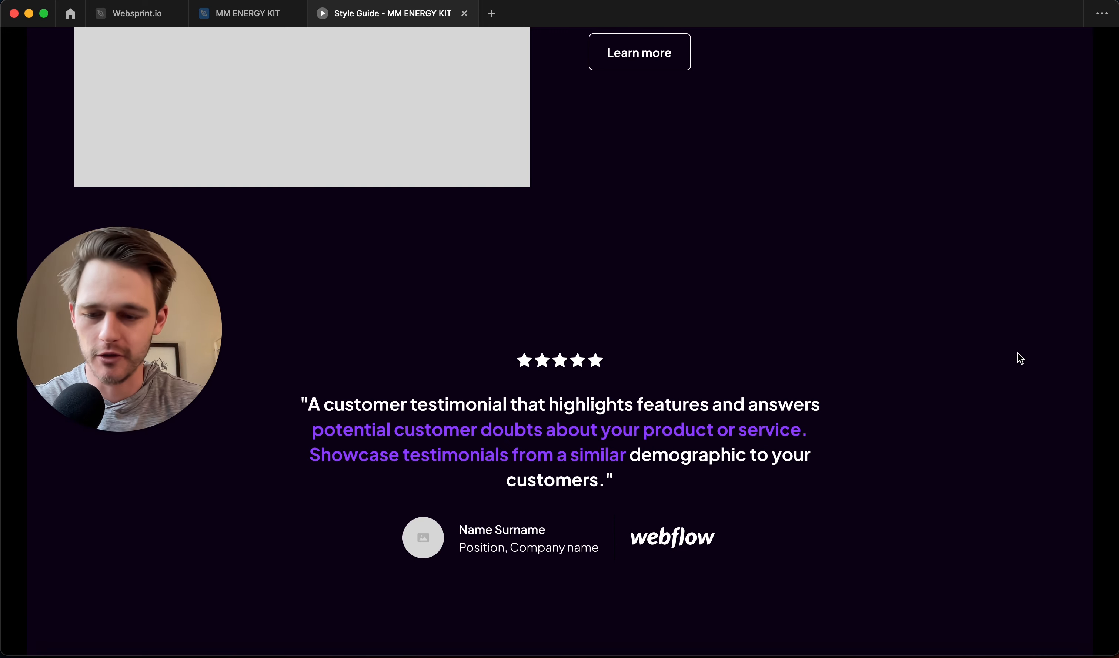
key("super+shift+4")
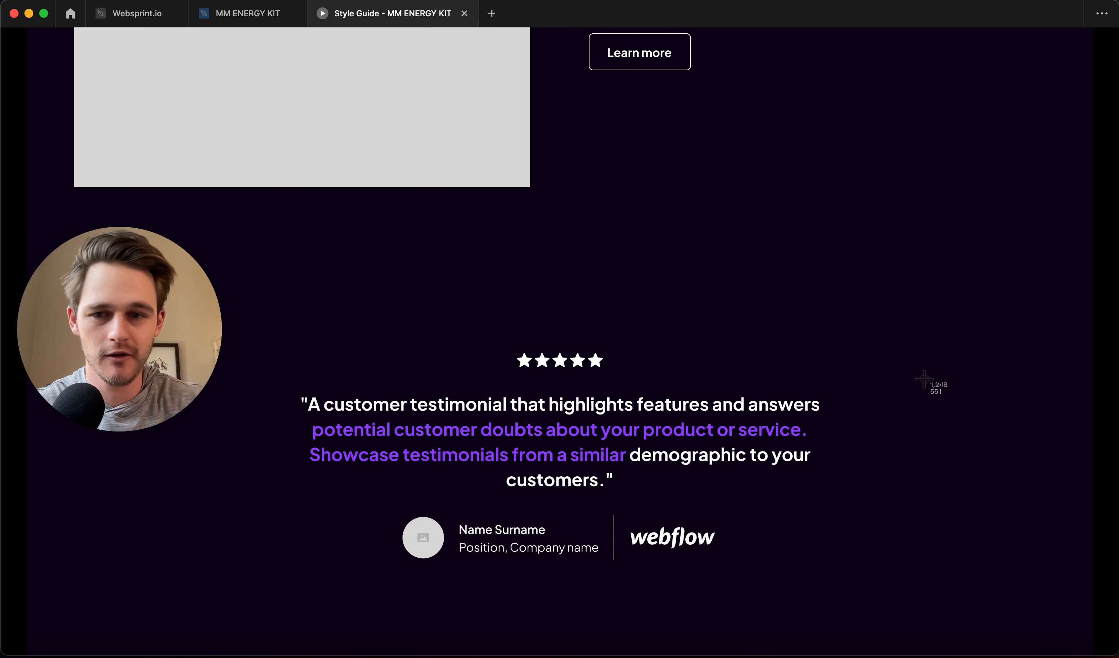
left_click_drag(241, 252, 893, 654)
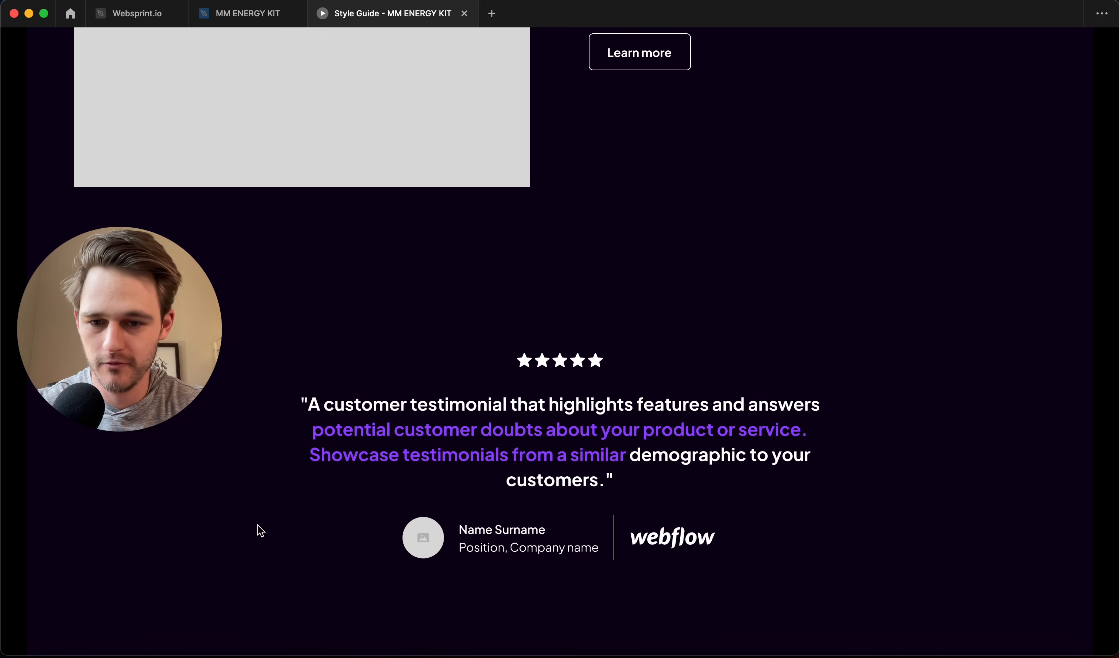
Search for Photoshop on the computer and launch it.
key("super+space")
type("ho")
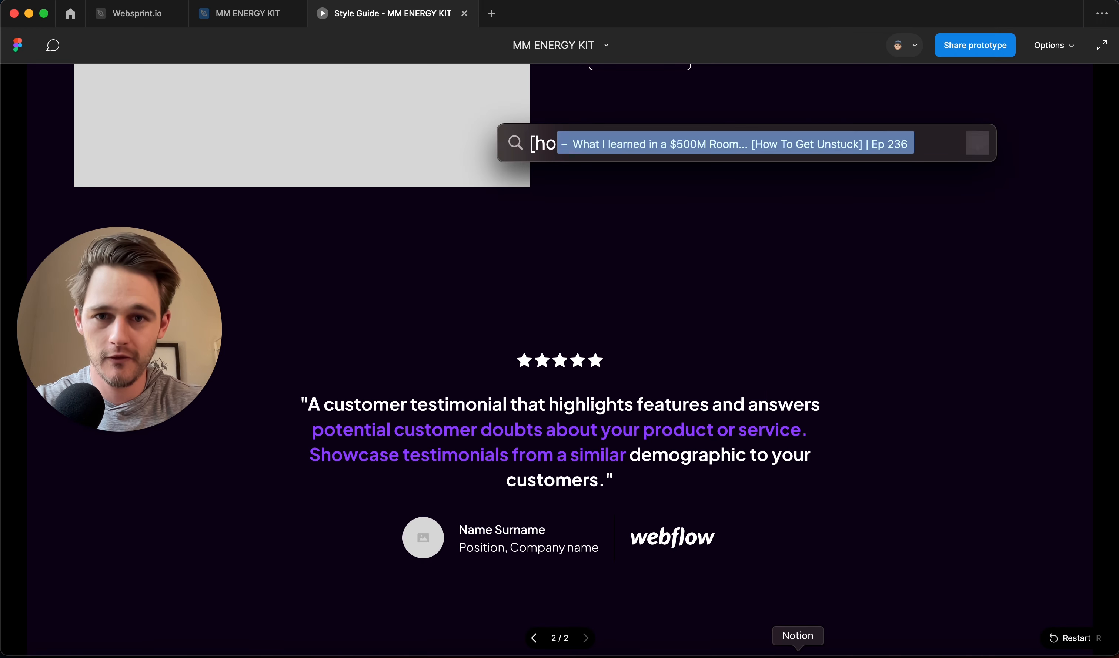
key("BackSpace")
key("BackSpace")
type("photo")
key("Return")
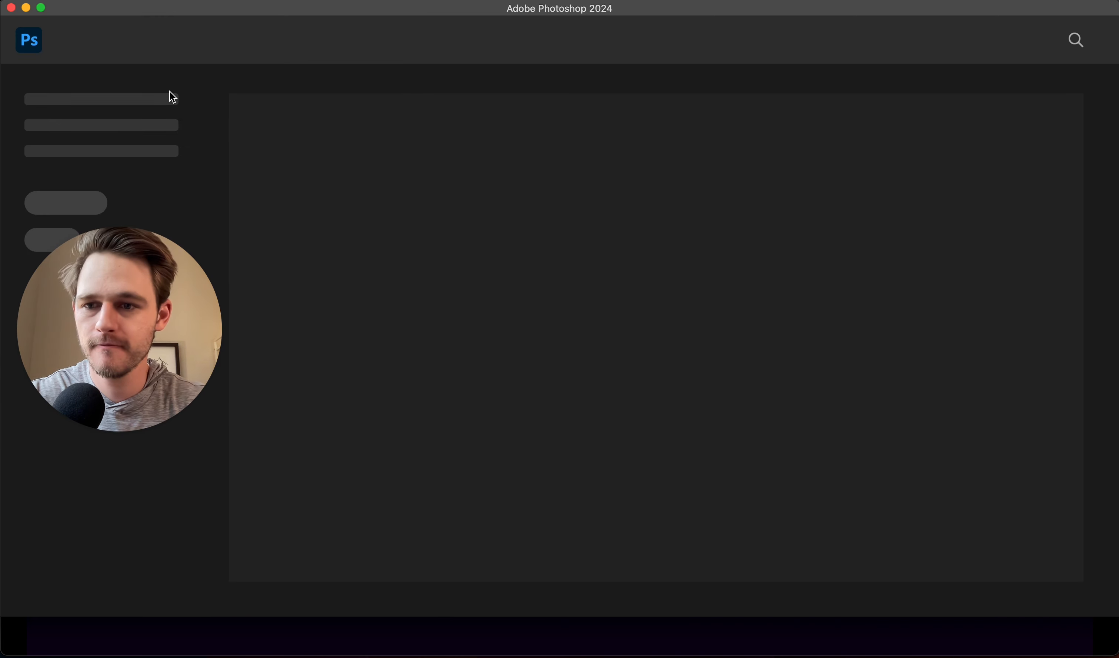
Paste the testimonial screenshot into a new 1750 x 1062 px document from the Clipboard preset and apply the black-and-white adjustment preset.
left_click(70, 108)
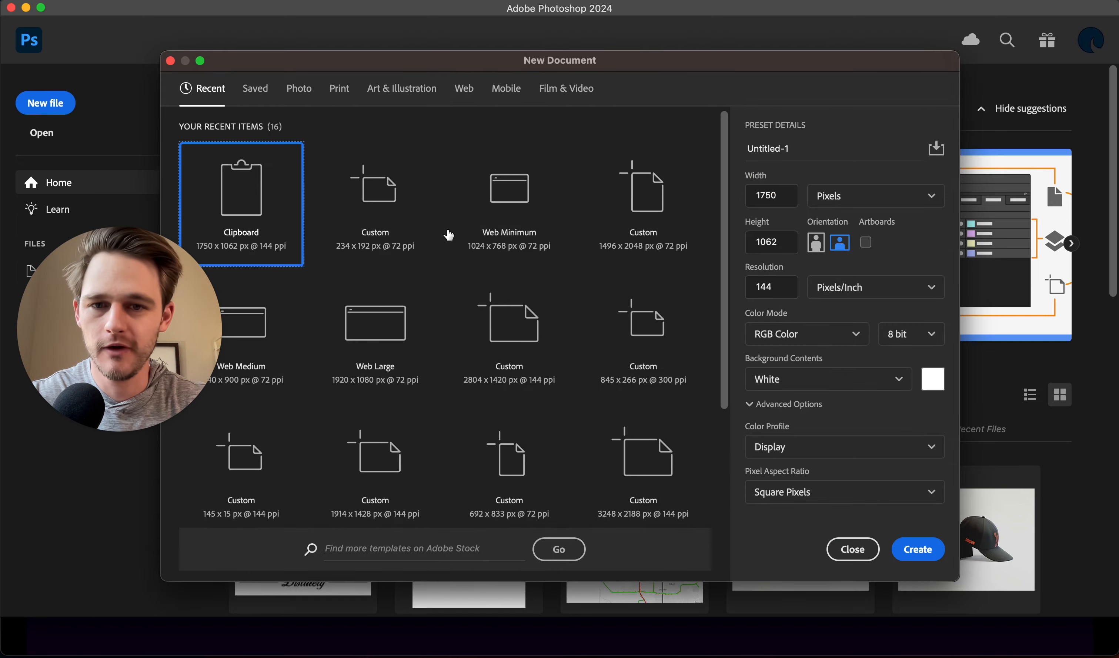
double_click(234, 185)
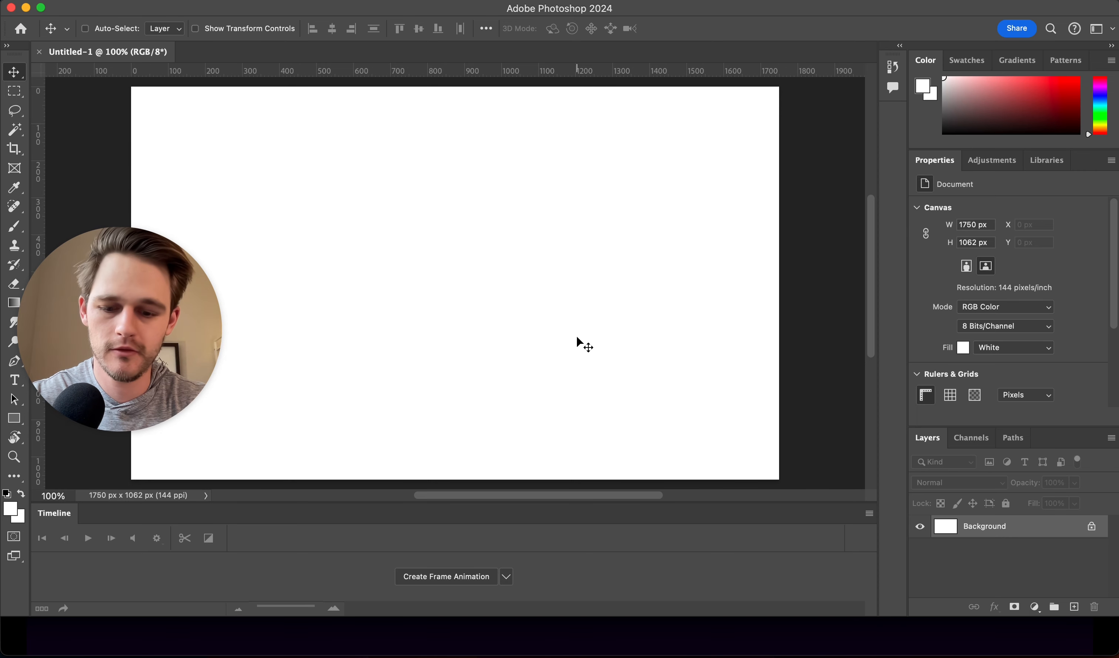
key("super+v")
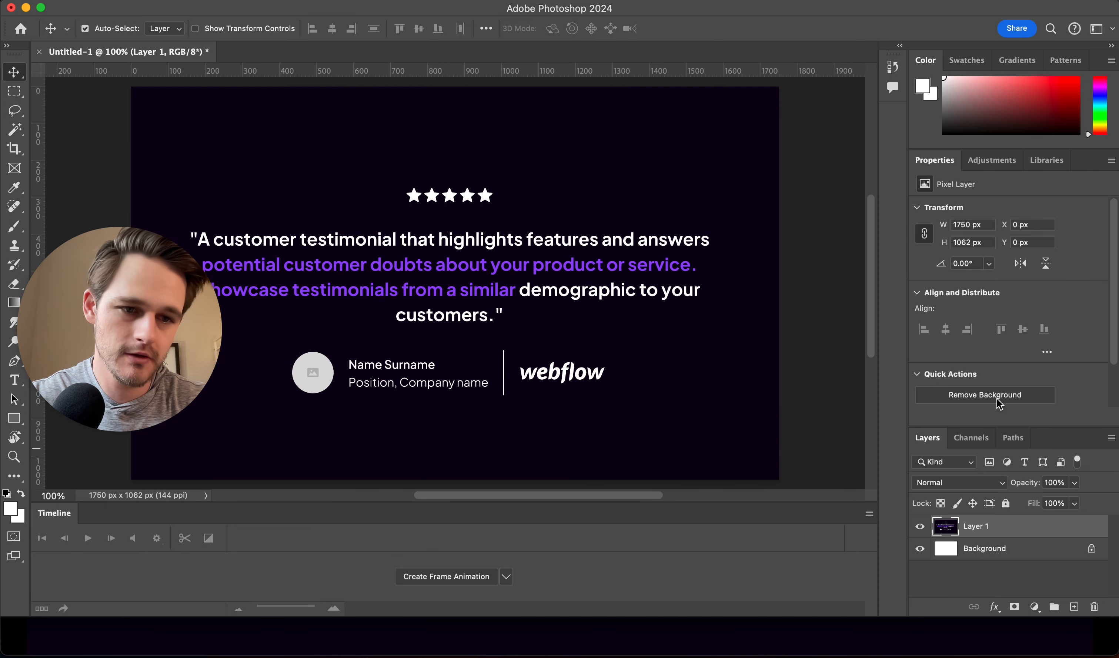
left_click(998, 162)
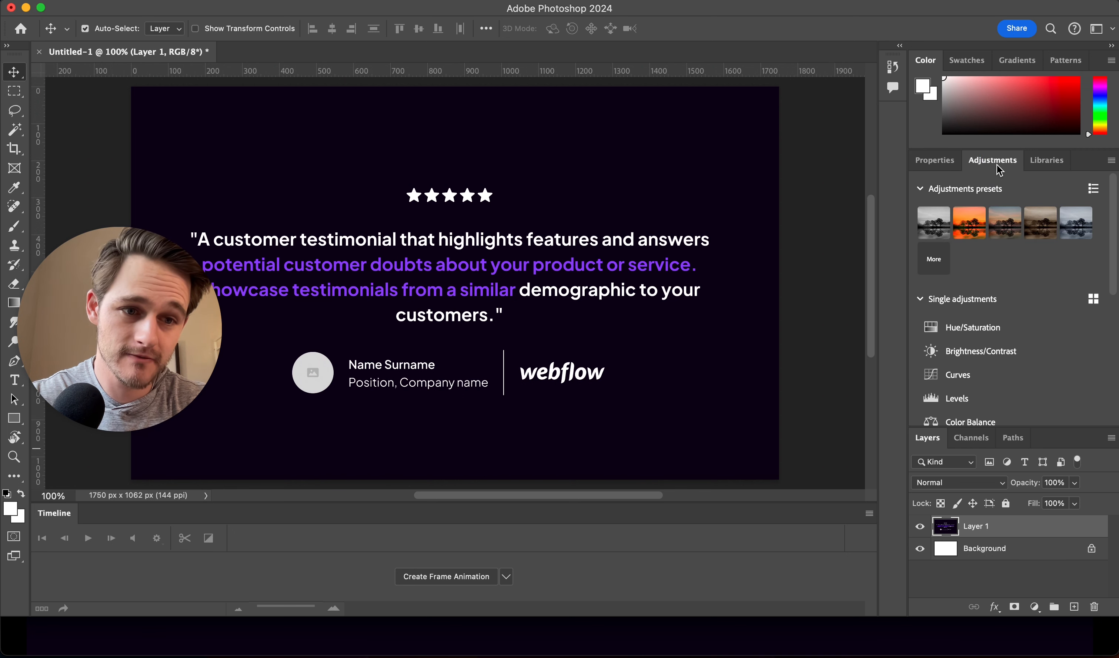
left_click(934, 222)
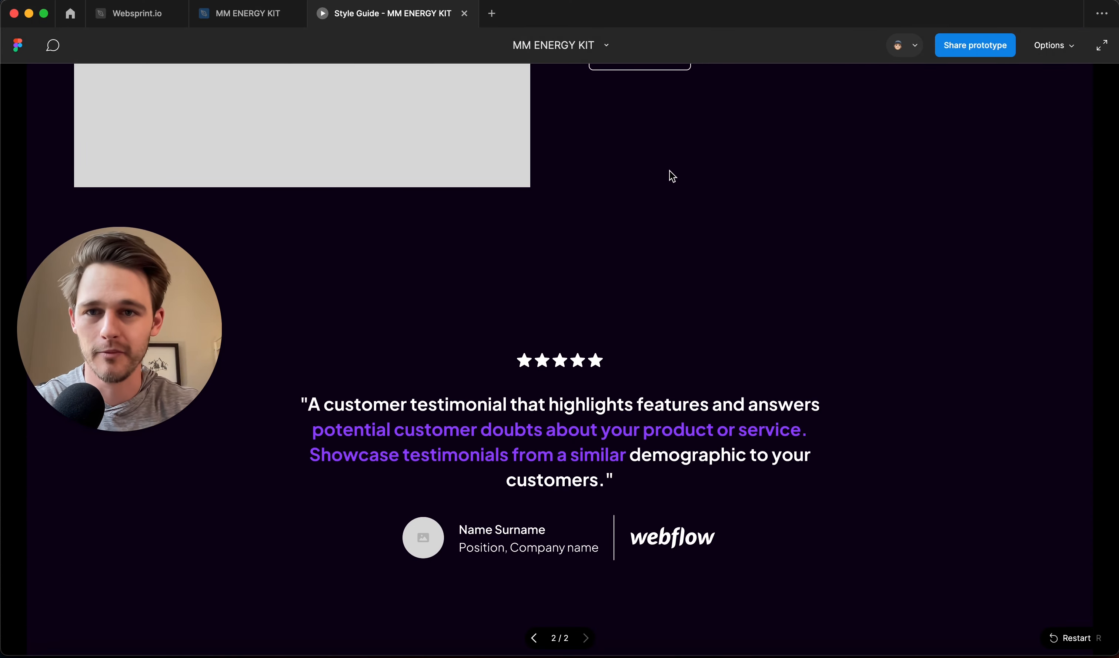
Return to the MM ENERGY KIT design in Figma and apply the Purple color style to the quote's highlighted words.
left_click(271, 14)
left_click(488, 325)
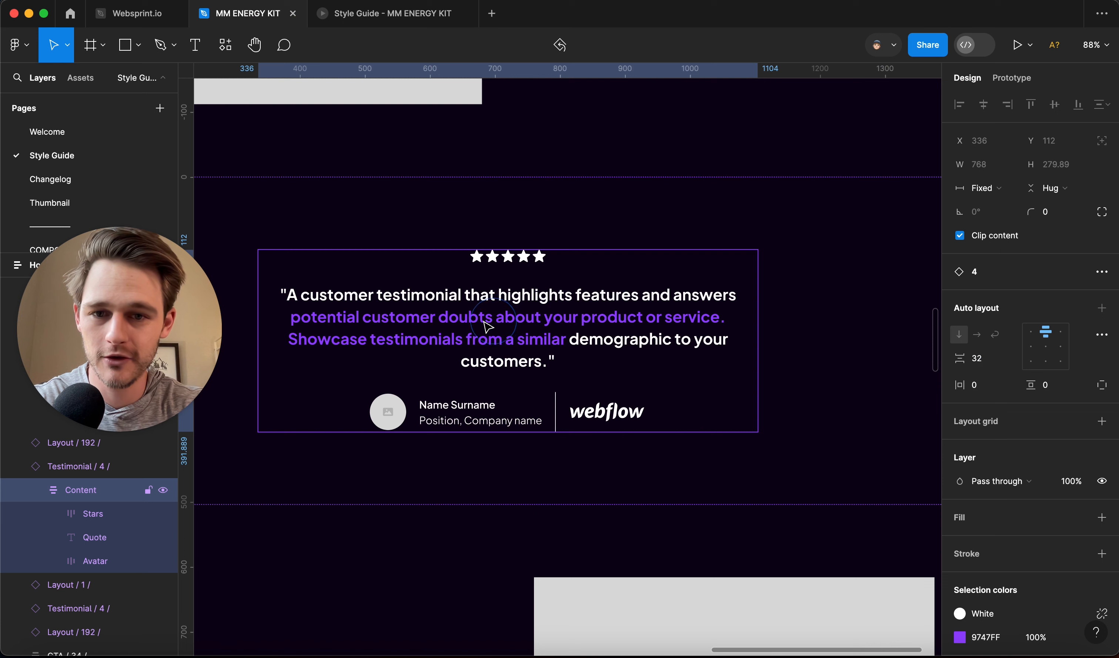
left_click(346, 325)
double_click(312, 324)
left_click(292, 319)
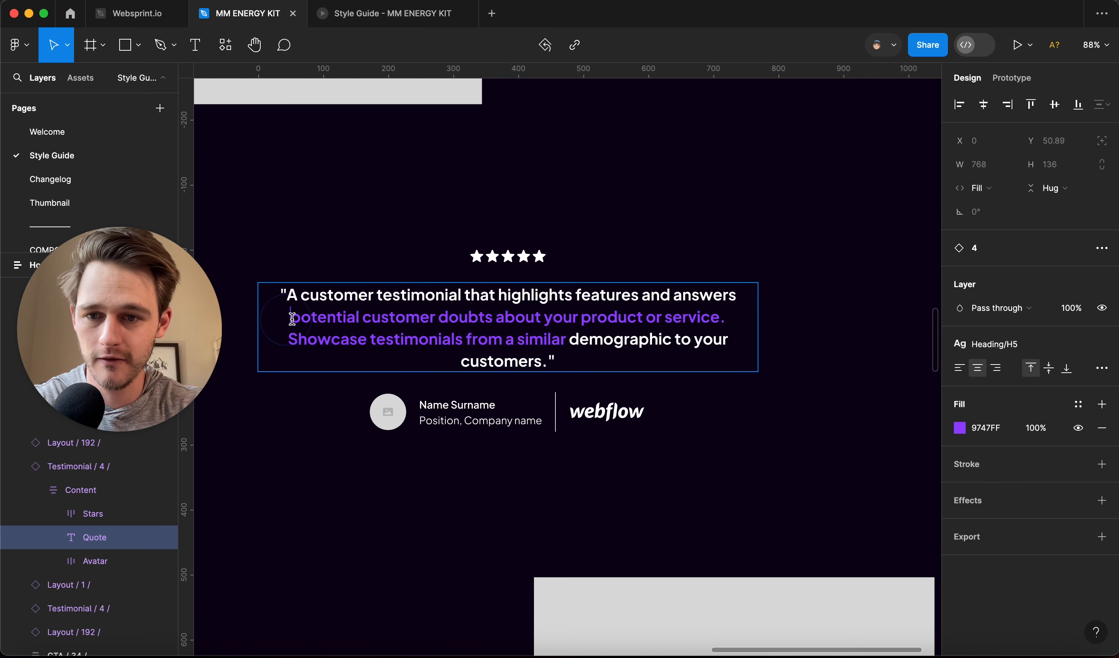
left_click_drag(292, 319, 566, 339)
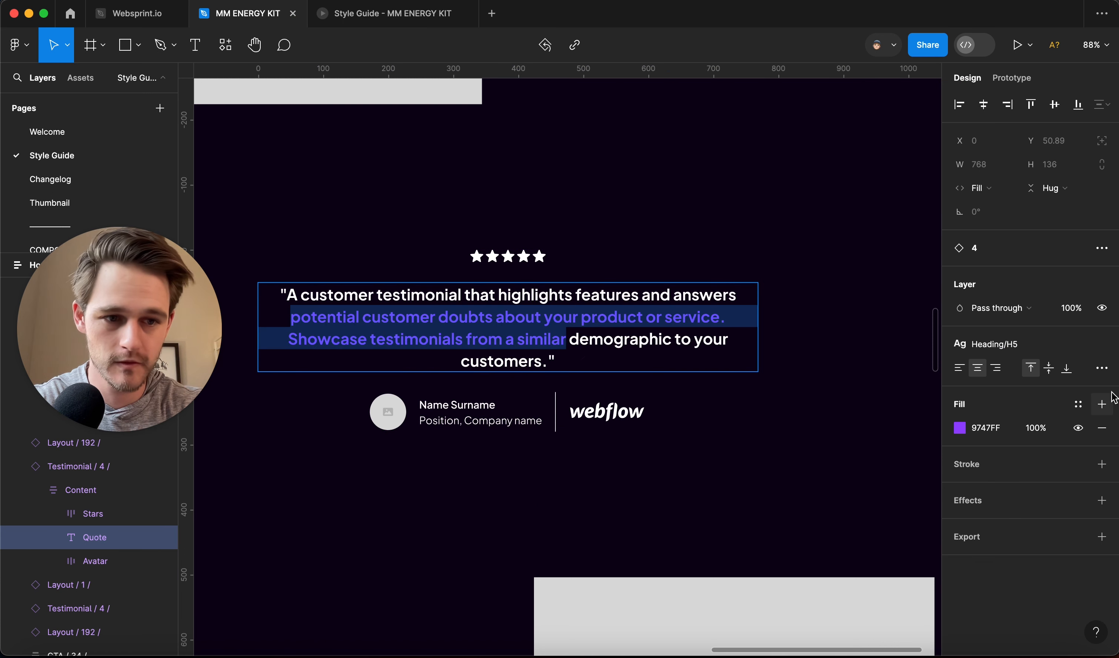
left_click(1078, 404)
left_click(839, 535)
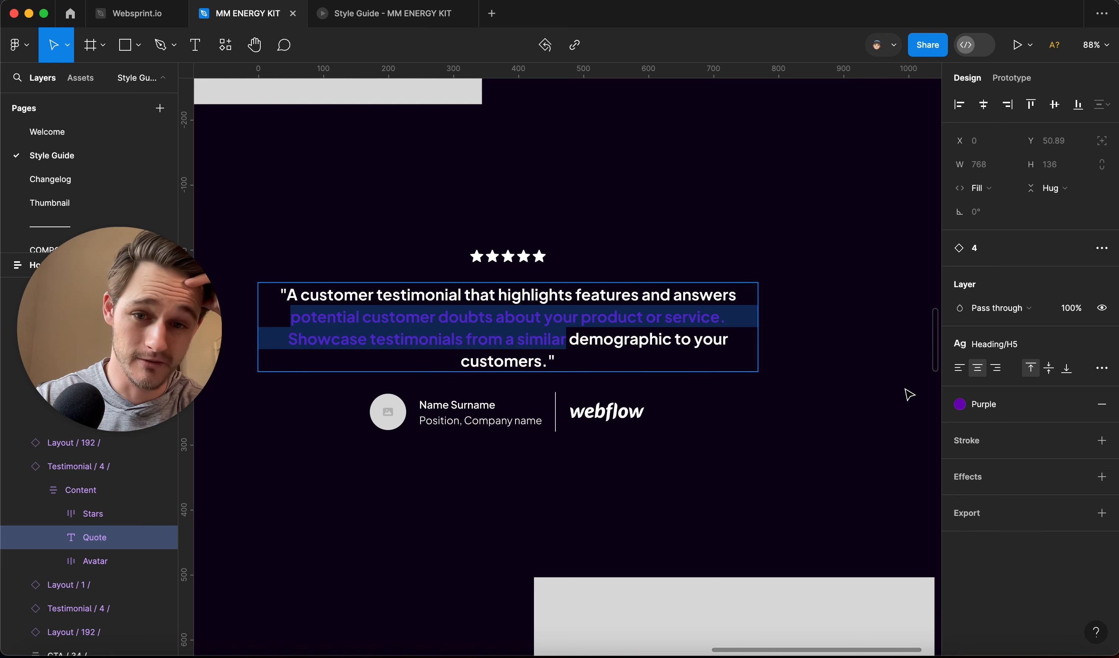
left_click(909, 395)
scroll(906, 393, "down", 5)
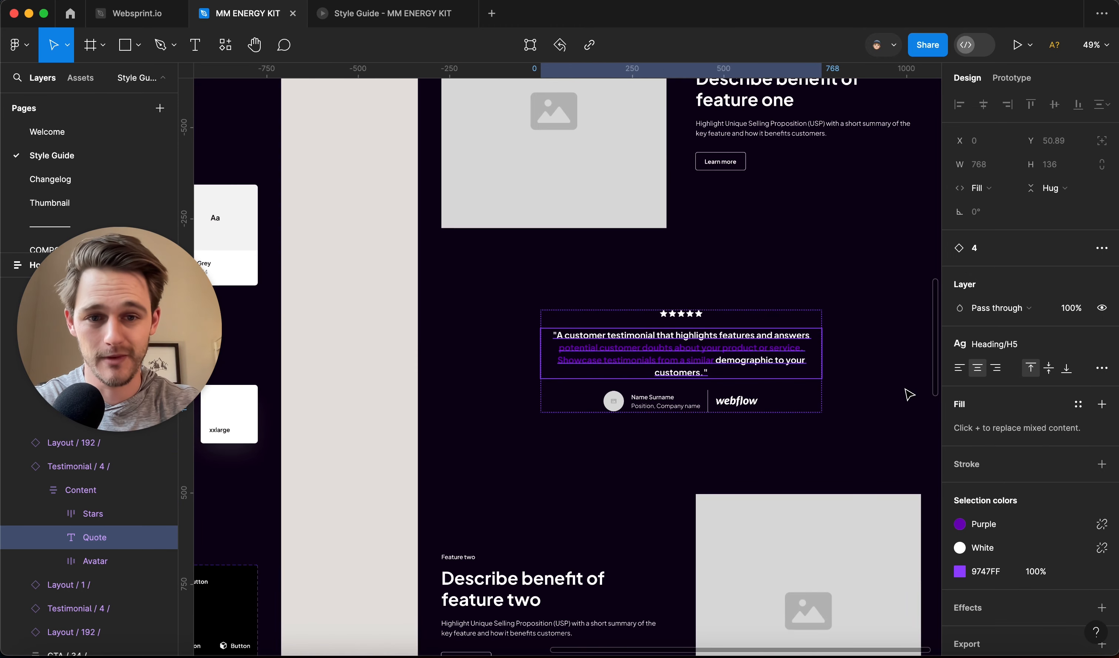
Undo the Purple color style on the quote's highlighted words and deselect the quote to compare the 9747FF highlight.
left_click(375, 321)
scroll(380, 326, "right", 1)
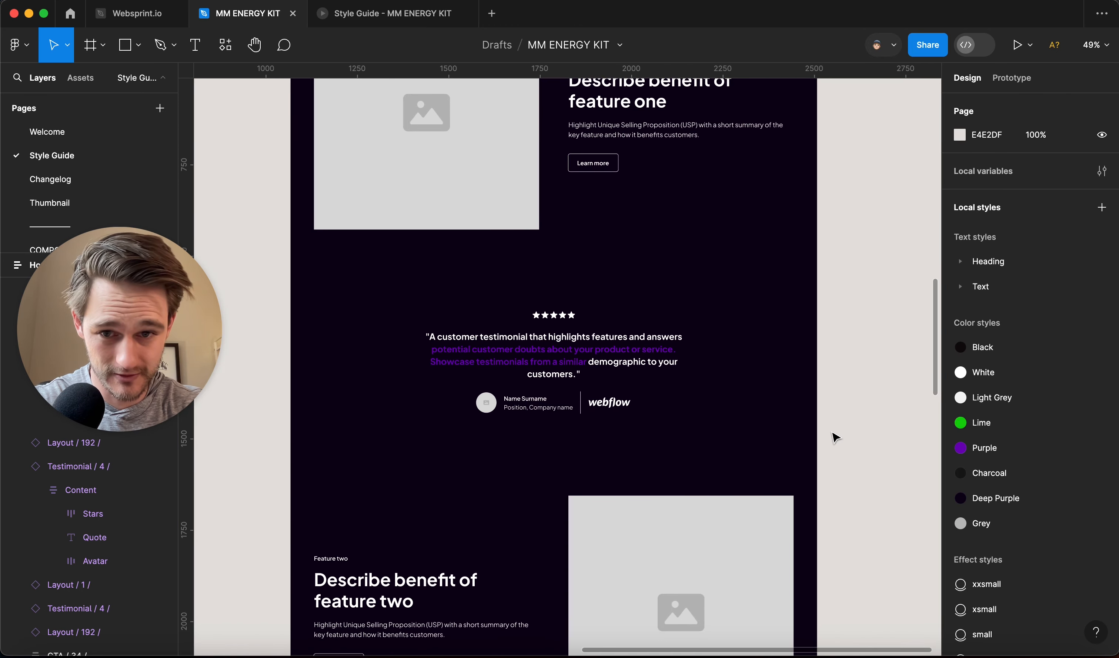
key("super+z")
left_click(899, 373)
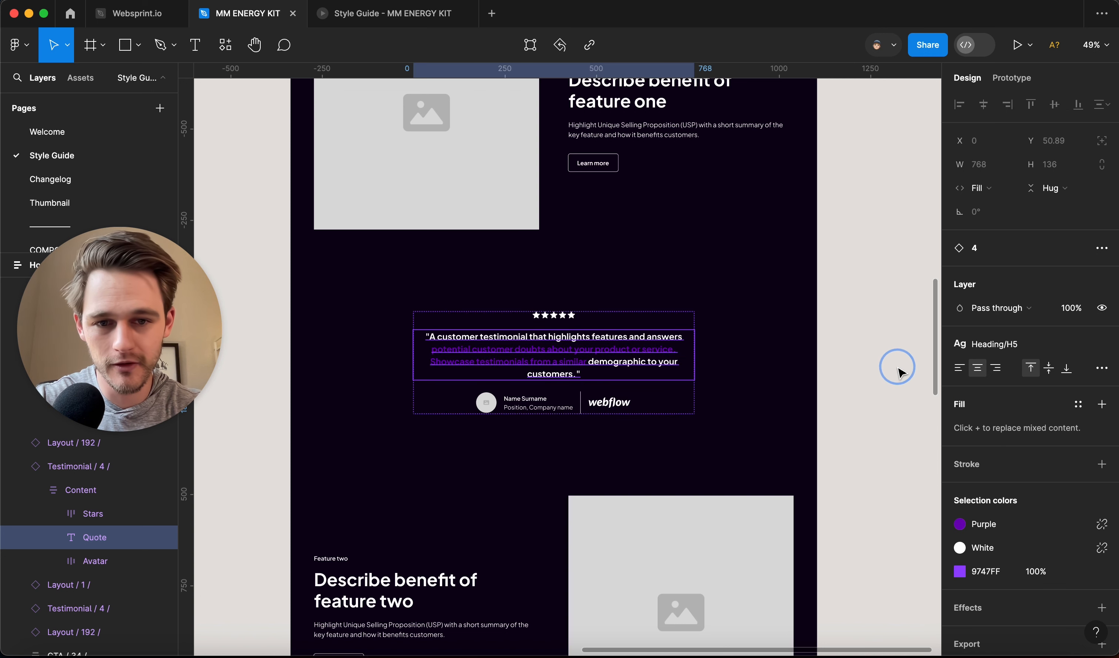
key("super+z")
left_click(899, 373)
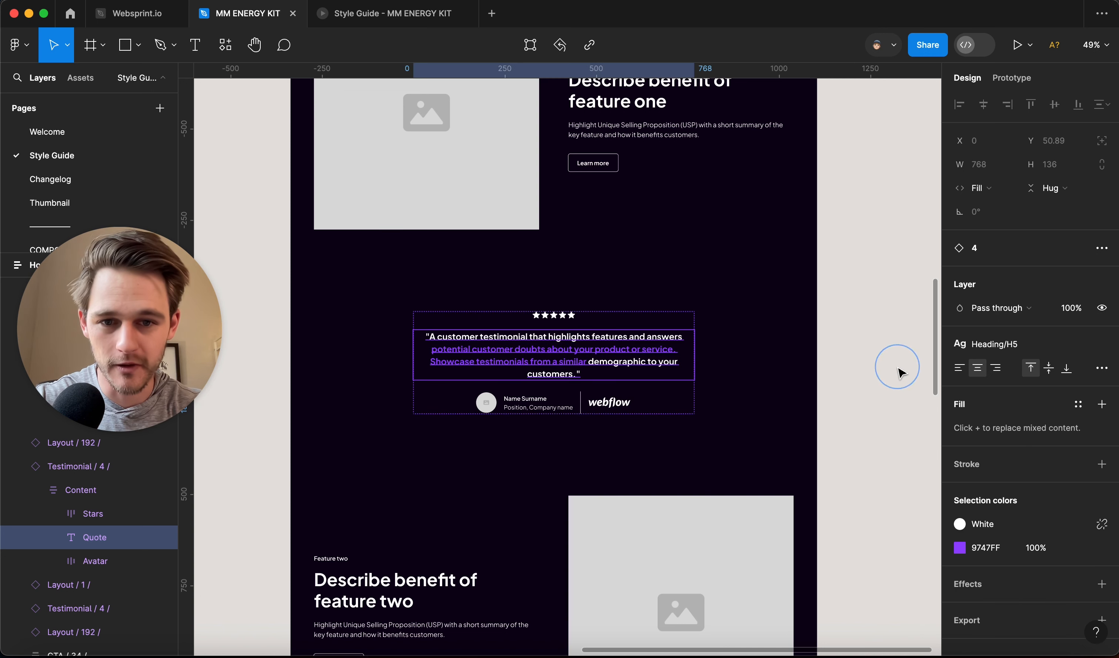
left_click(907, 445)
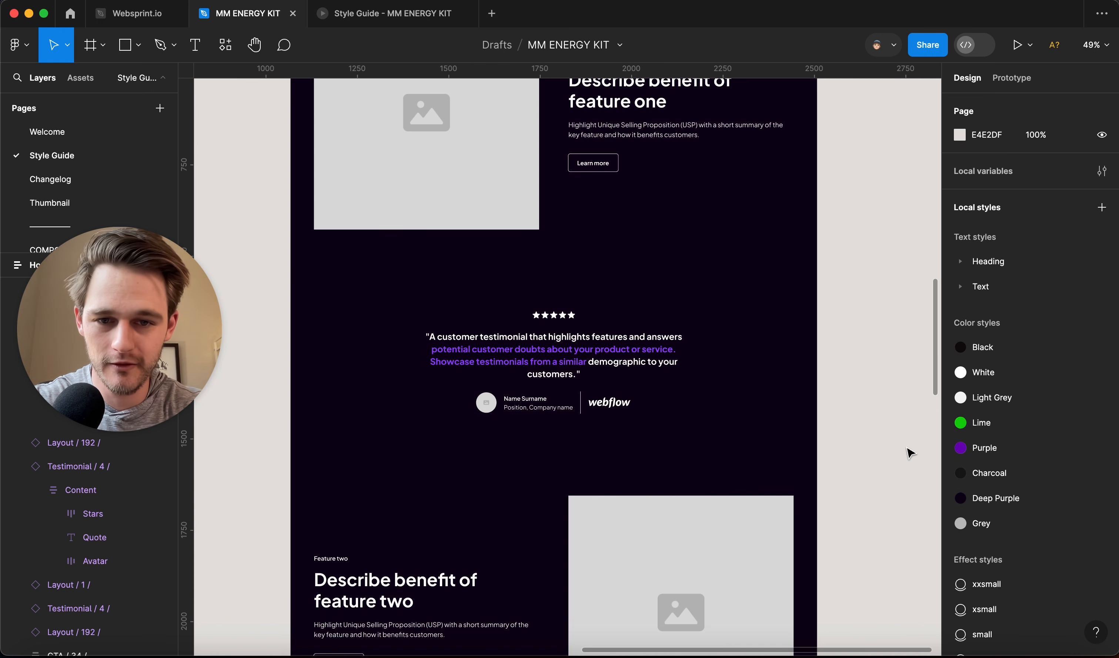
Bring back the Purple color style on the highlighted words and examine its contrast in the testimonial section.
key("super+z")
key("super+z")
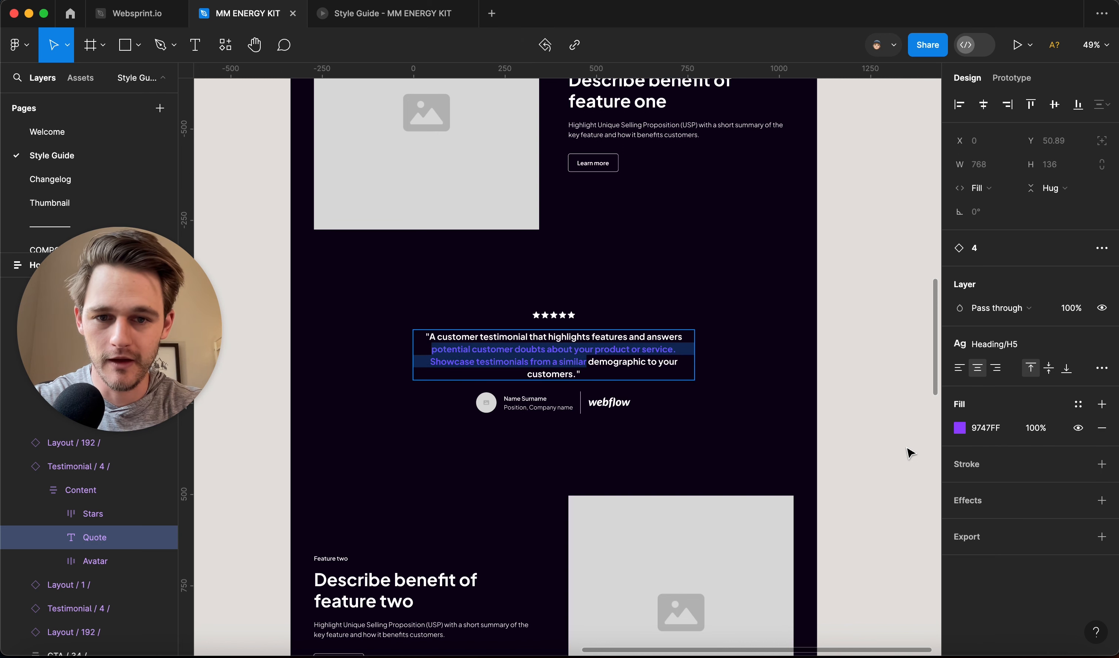
left_click(900, 435)
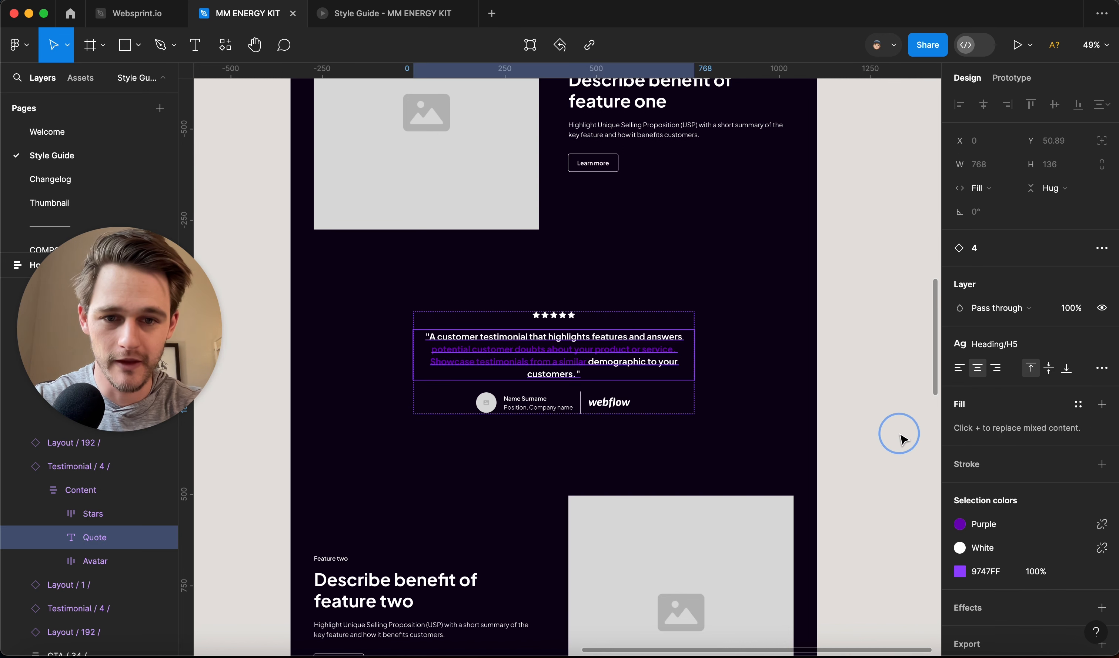
left_click(888, 433)
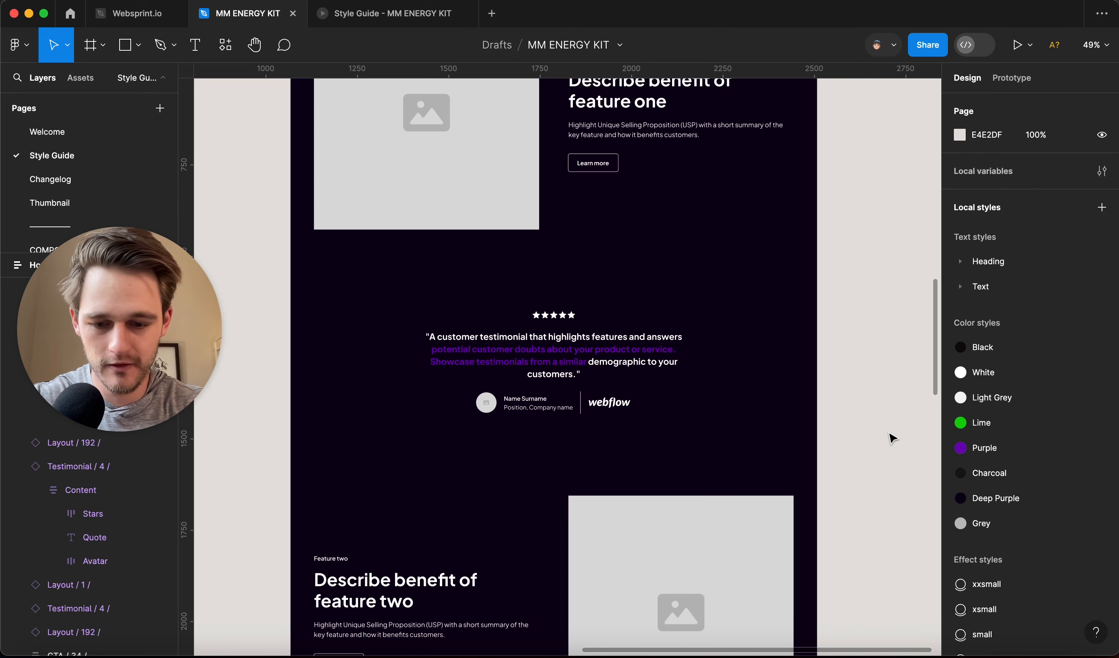
scroll(685, 401, "up", 5)
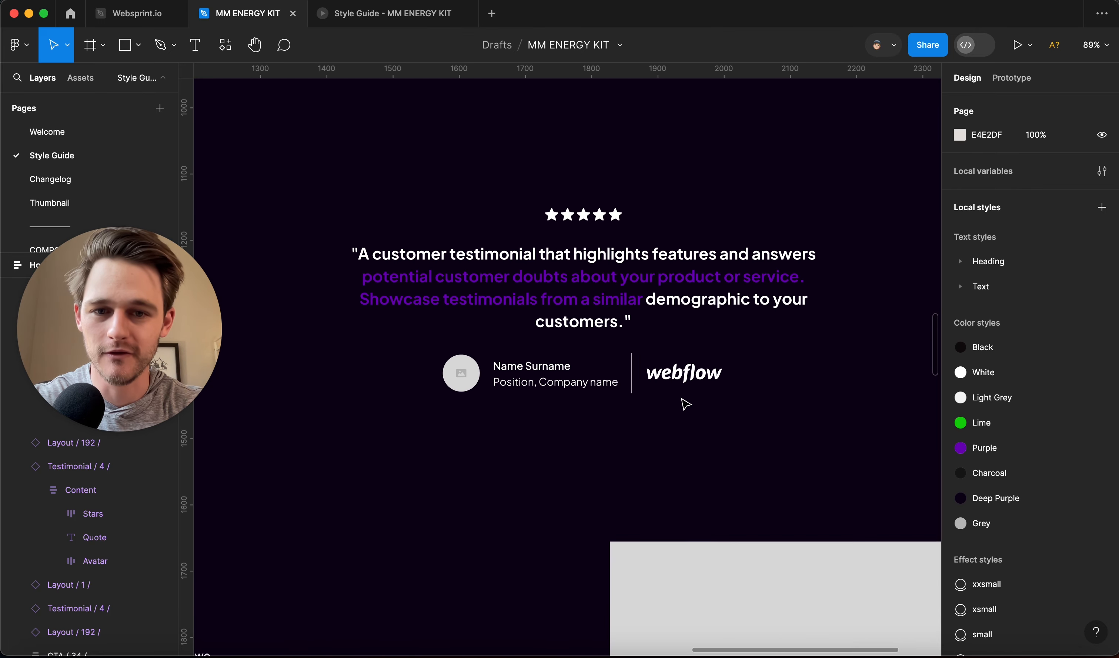
scroll(684, 400, "down", 5)
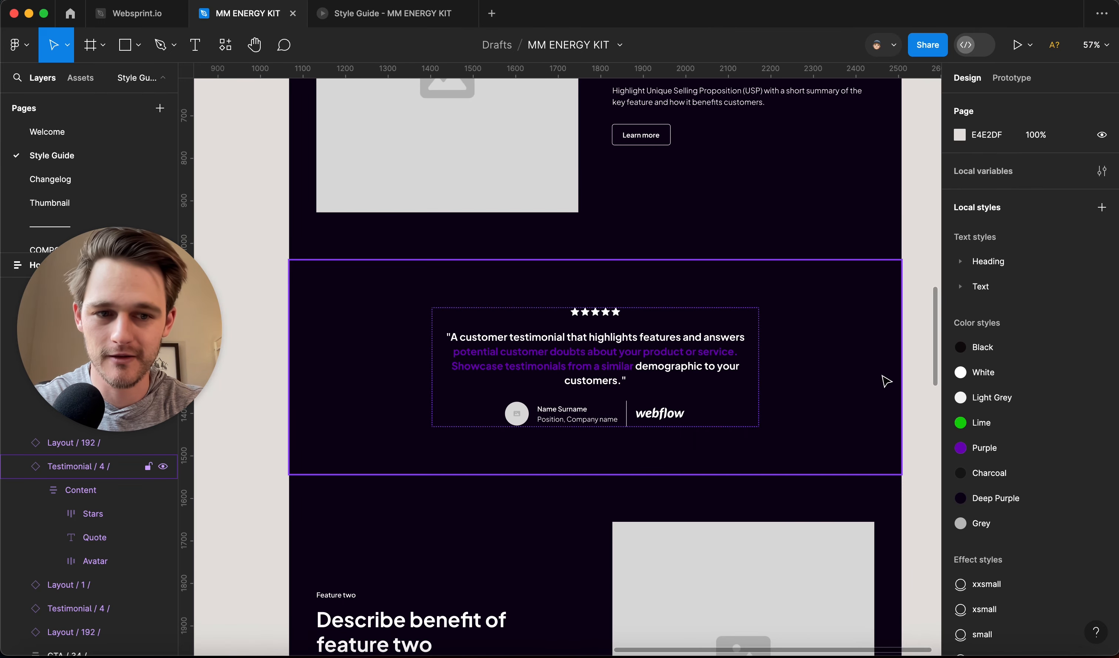
left_click(900, 380)
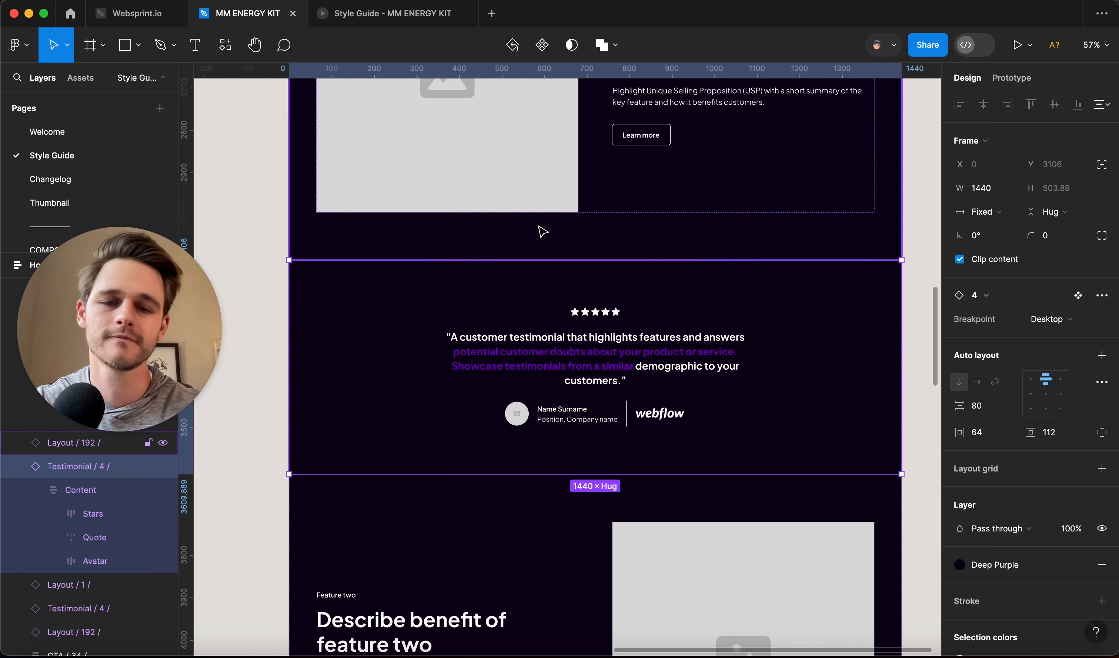
Detach the Purple style from the quote's highlighted words and set their fill to the document color 9747FF.
double_click(512, 358)
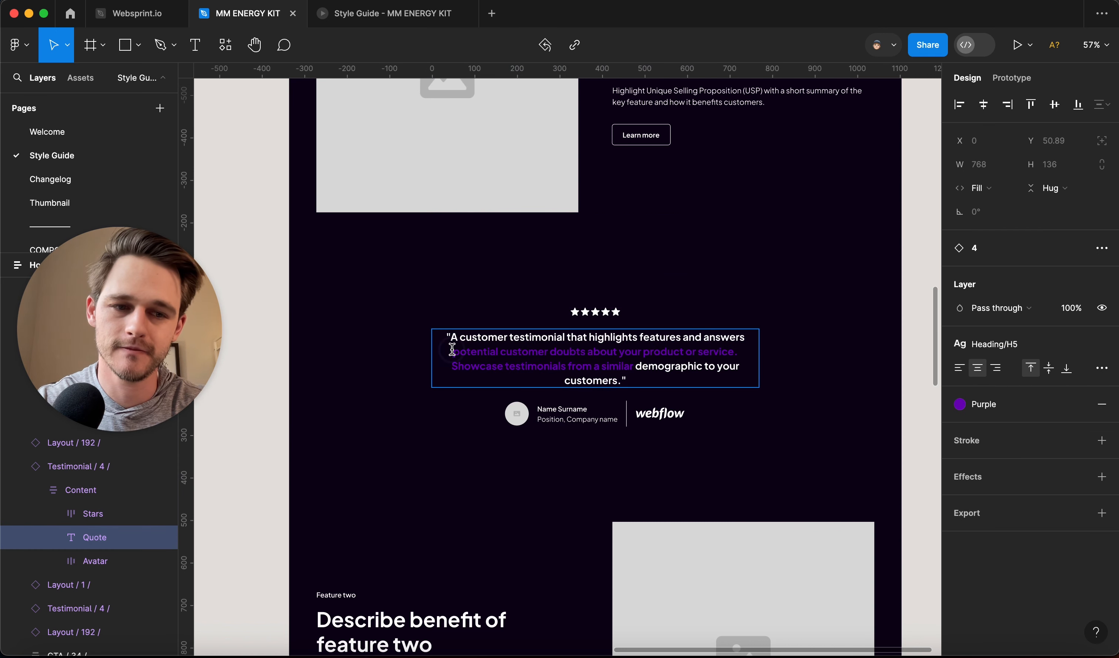
left_click_drag(453, 352, 634, 378)
left_click_drag(635, 372, 633, 372)
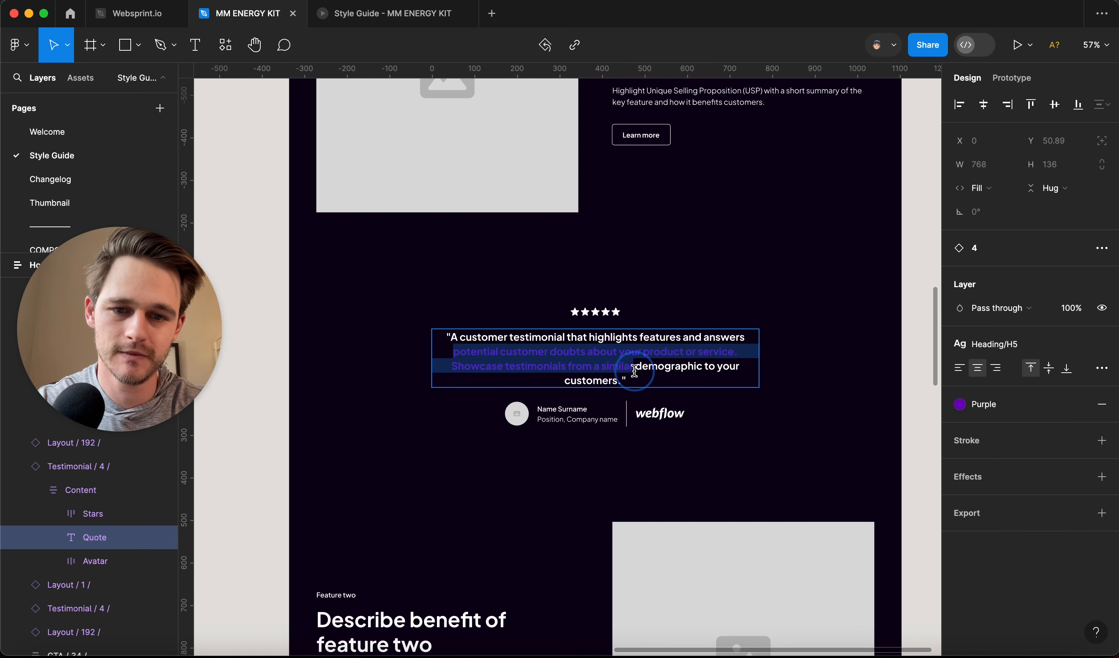
left_click(1003, 405)
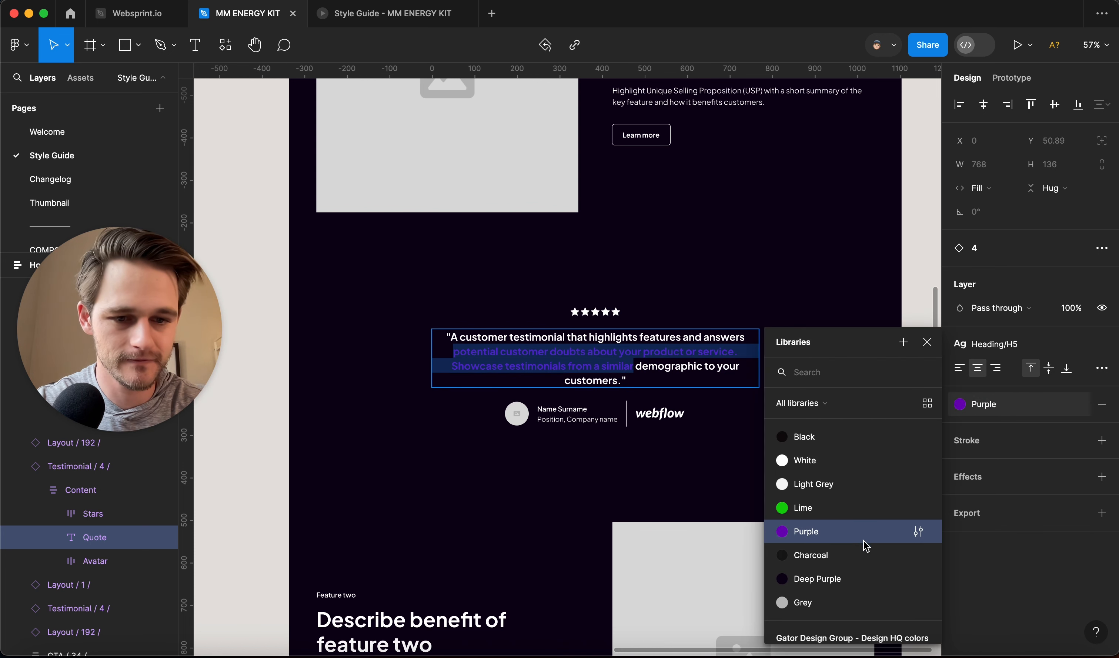
left_click(1078, 404)
left_click(960, 428)
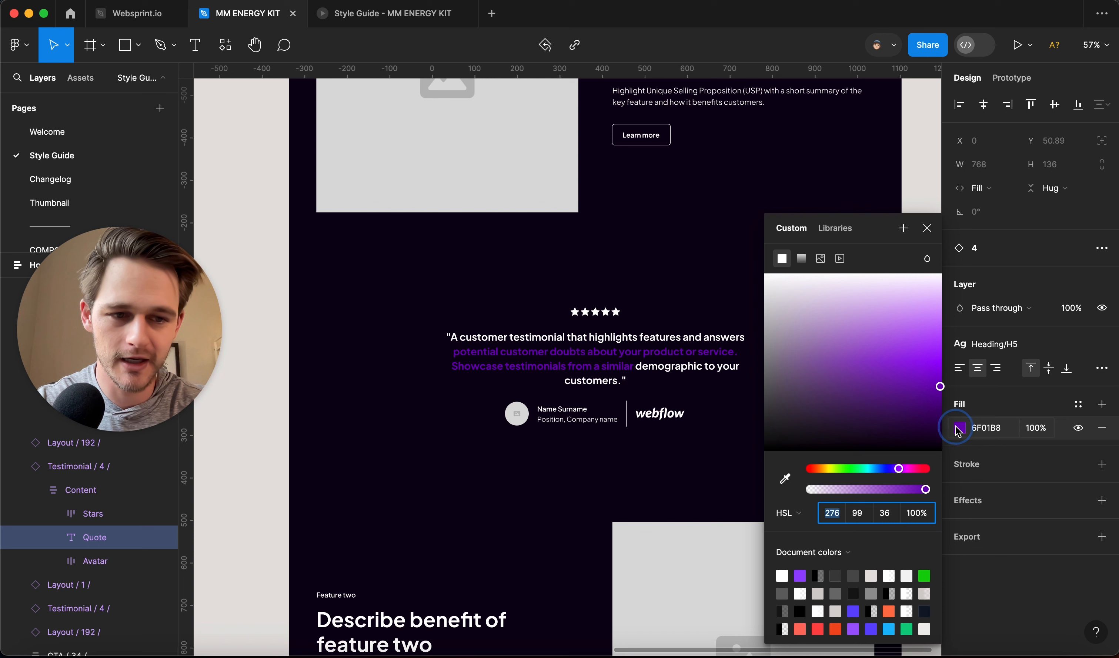
left_click(801, 576)
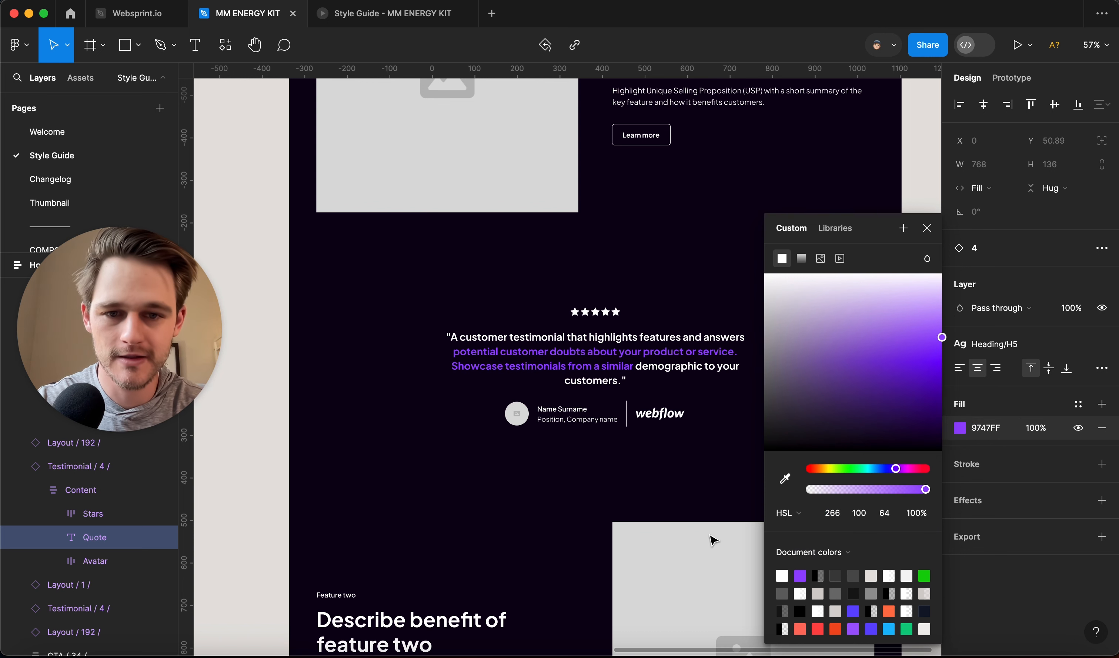
Try the grey document colors 505050, 979797 and 656565 on the quote's highlighted words.
left_click(854, 576)
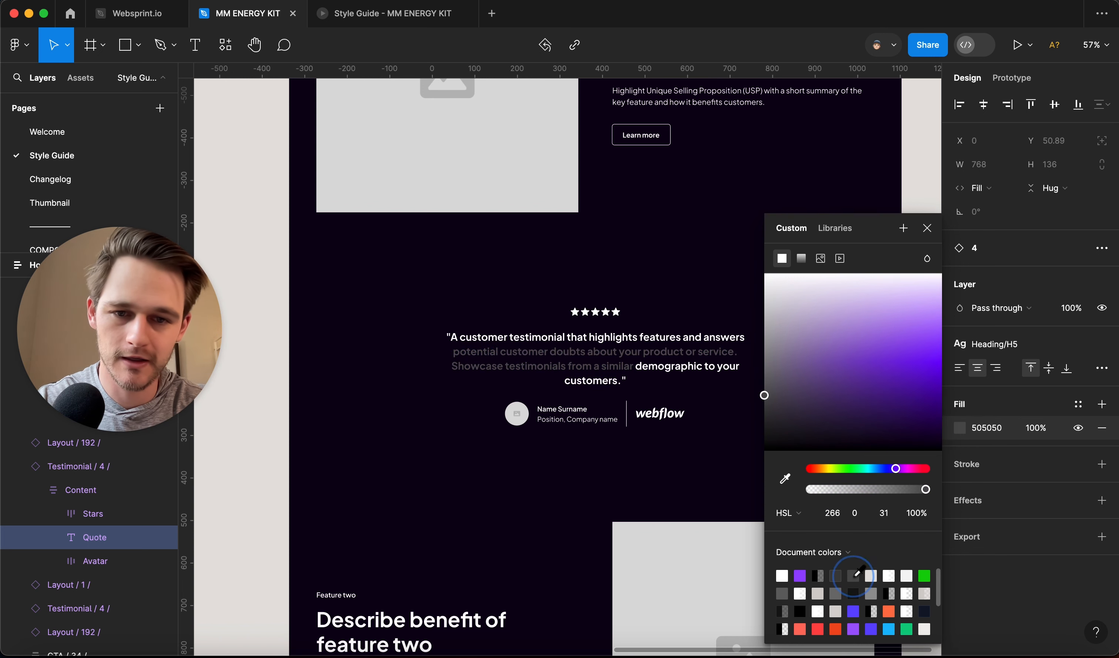
left_click(871, 593)
left_click(872, 592)
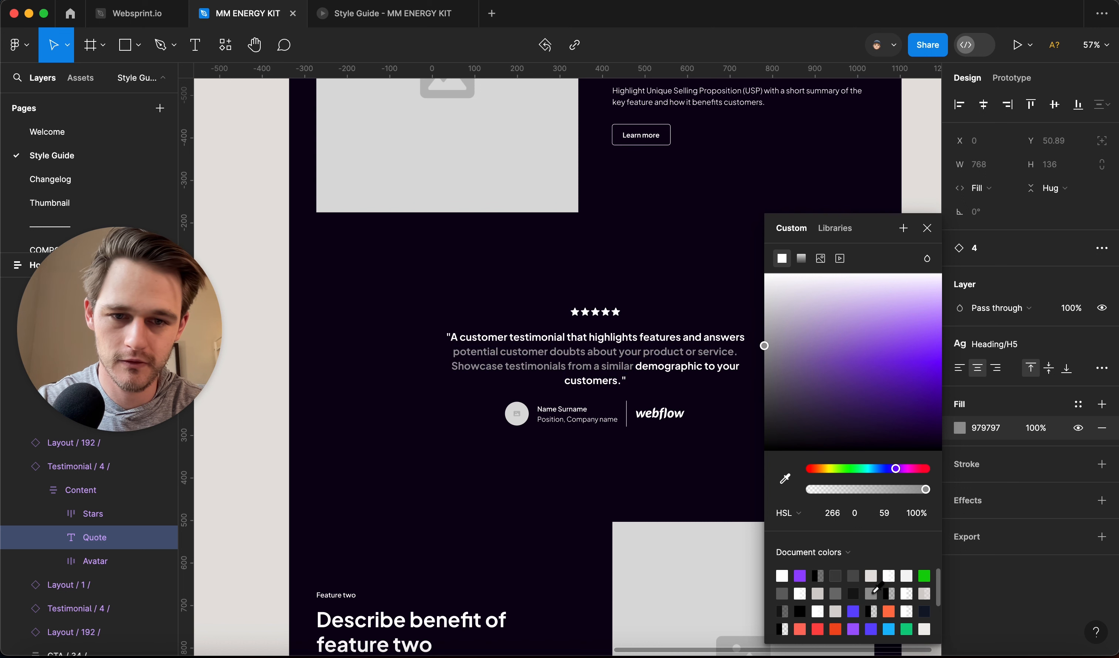
left_click(783, 593)
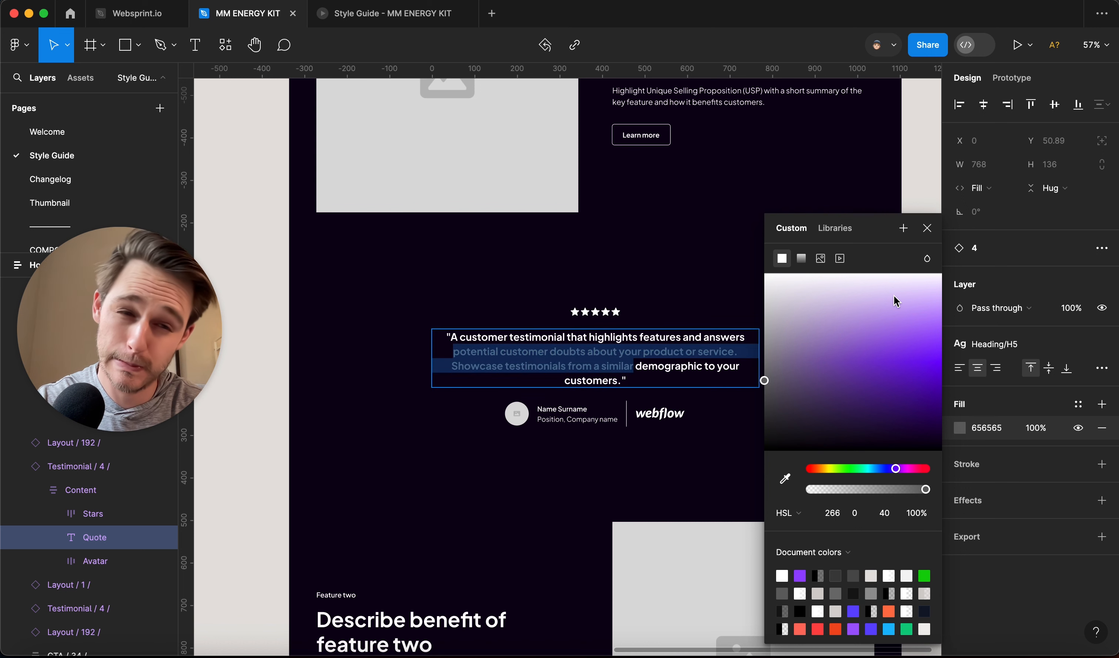
left_click(927, 227)
key("Escape")
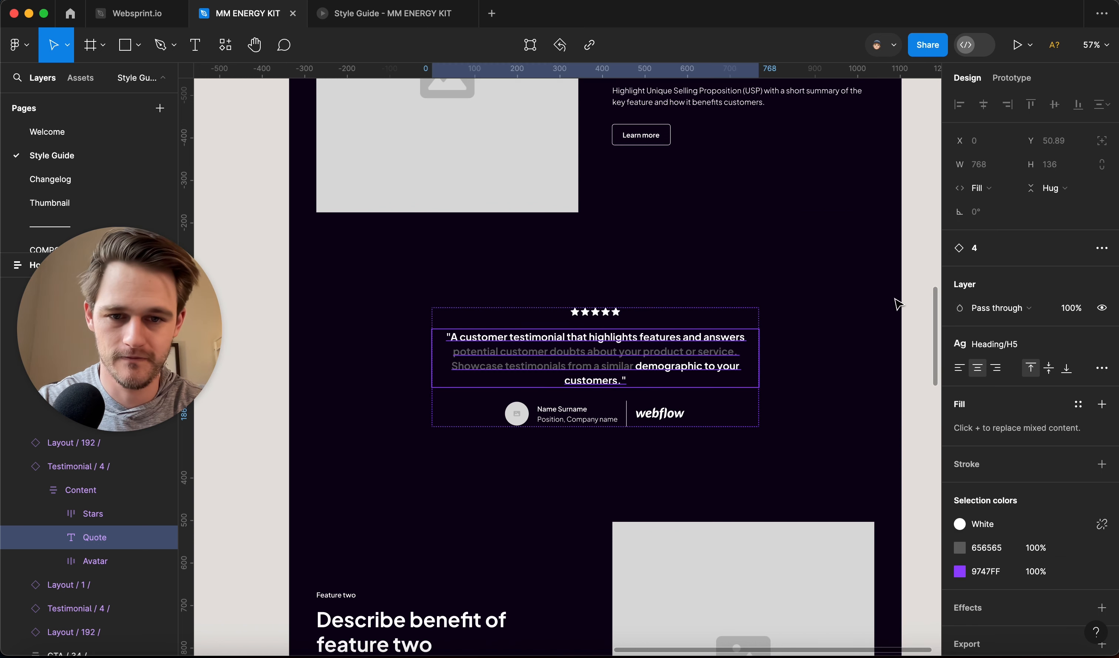
Replace the quote's 656565 selection color with the Purple color style from the libraries.
left_click(960, 548)
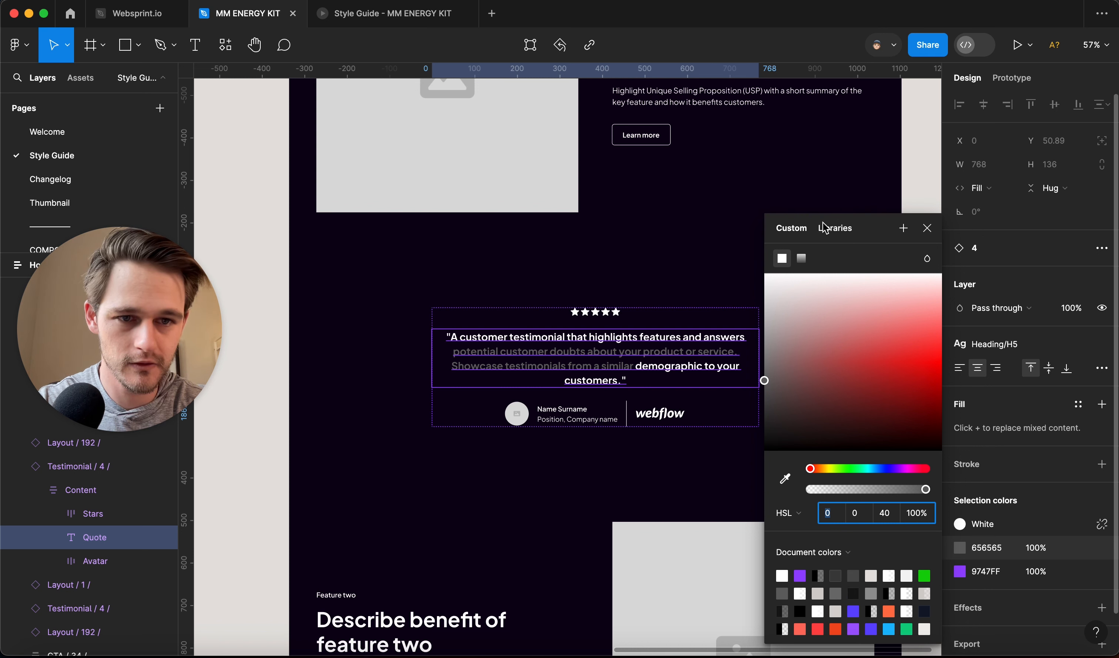
left_click(834, 229)
left_click(818, 418)
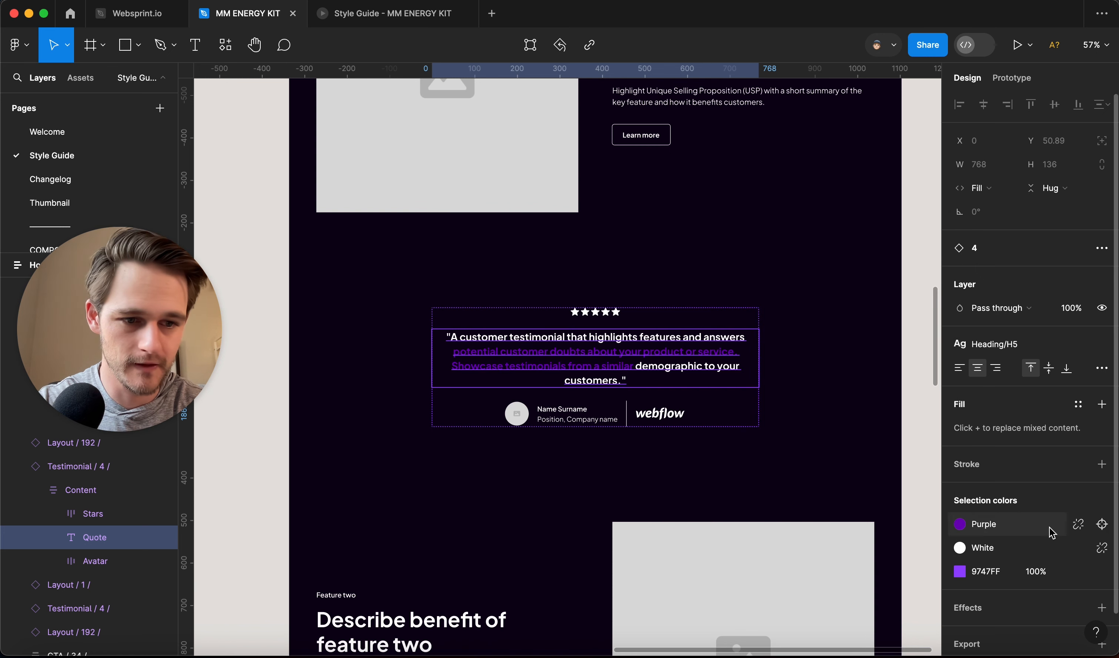
Detach the Purple style in the quote's selection colors and lower its lightness to get 49017A.
left_click(1079, 524)
left_click(961, 548)
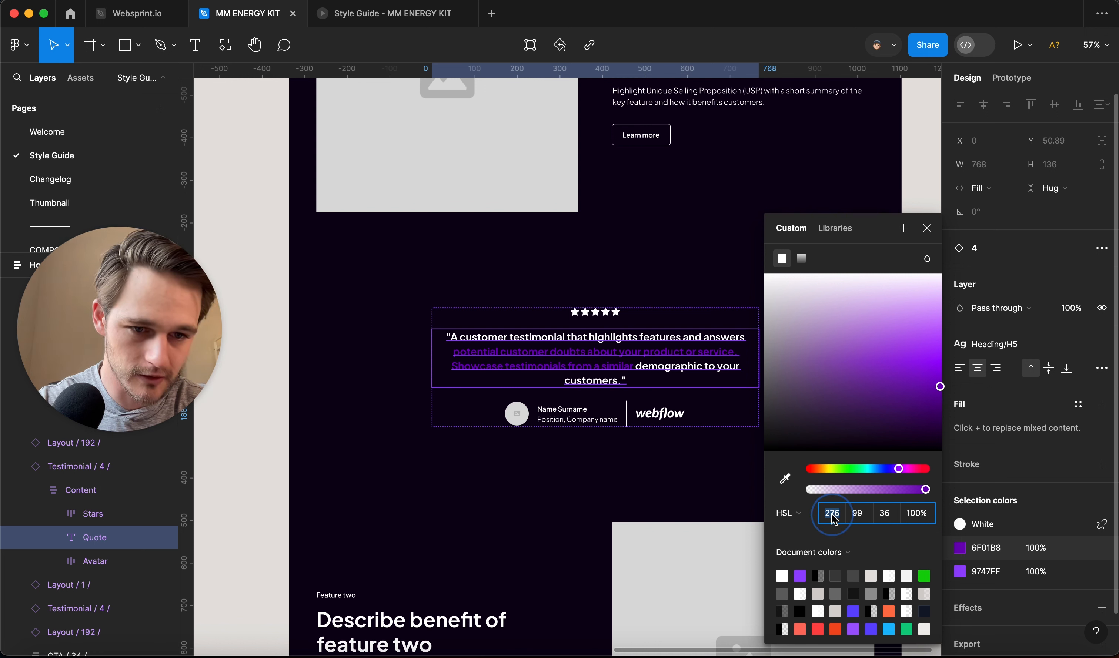
left_click(858, 515)
left_click(885, 513)
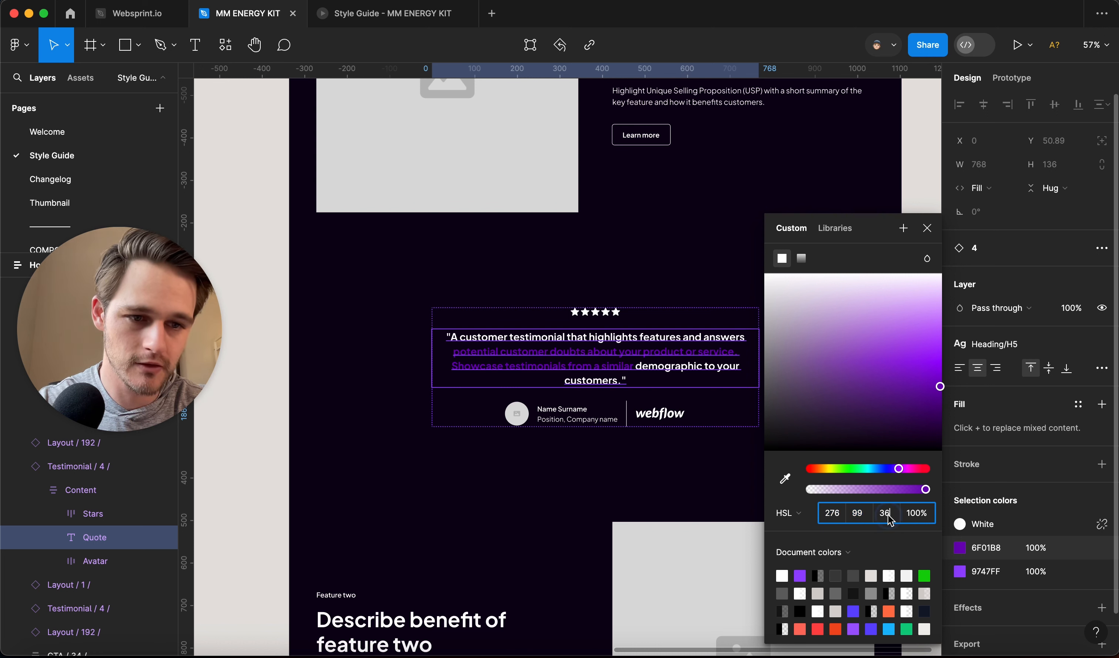
left_click_drag(885, 513, 875, 515)
key("Escape")
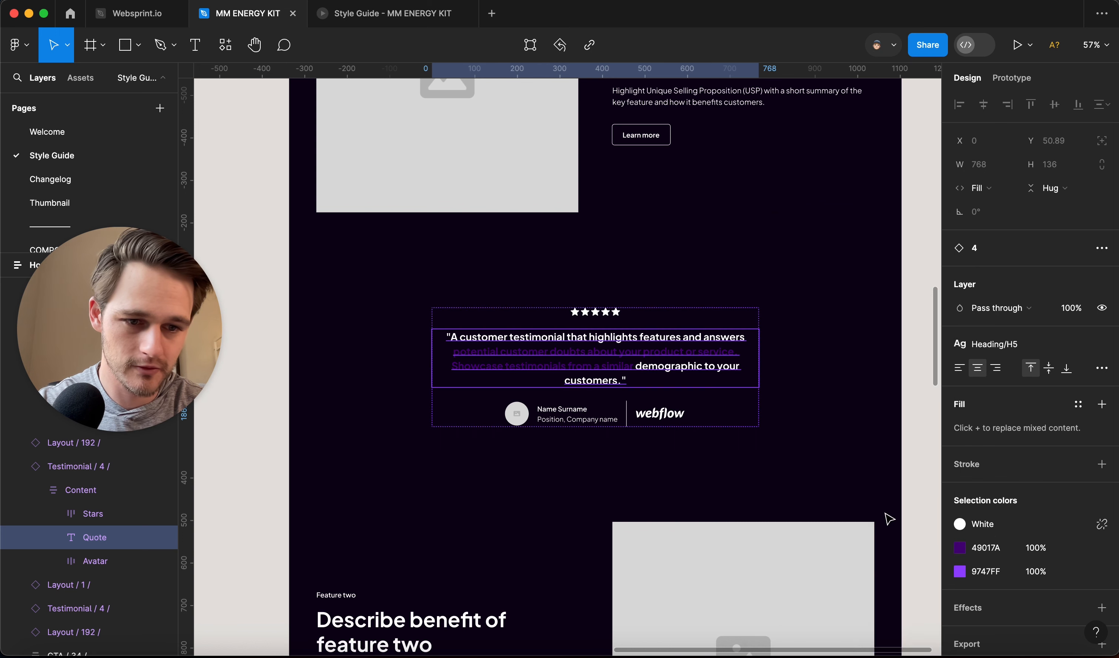
Undo the lightness changes and the detachment so the quote's highlight uses the Purple color style again.
left_click(918, 540)
key("super+z")
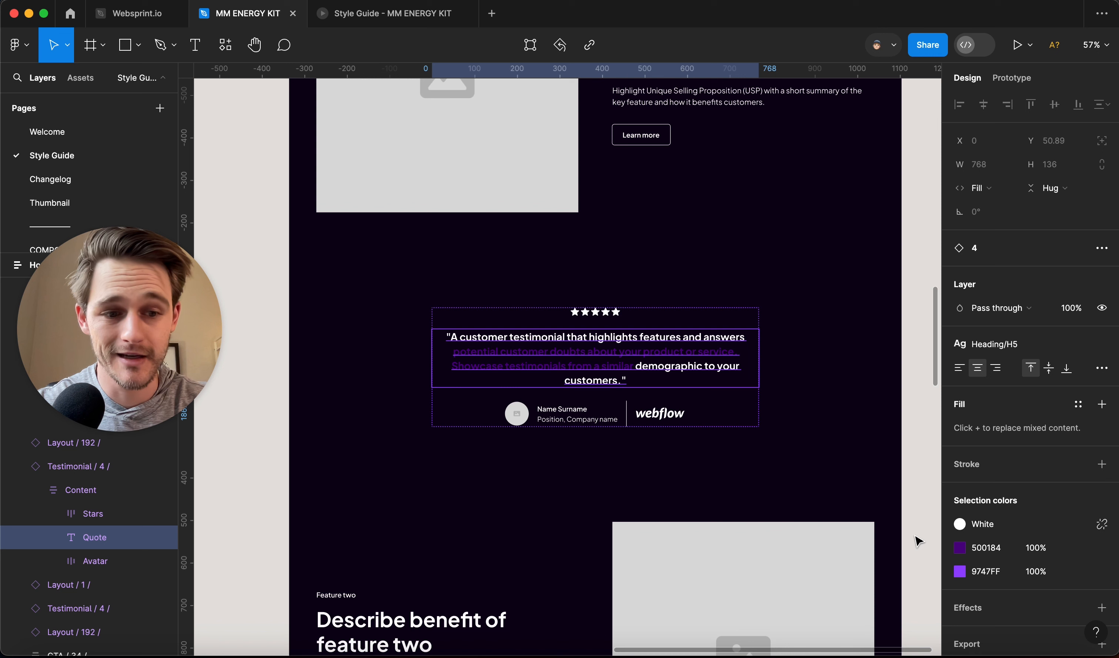
key("super+z")
key("super+z")
key("super+z")
key("super+z")
key("super+z")
key("super+z")
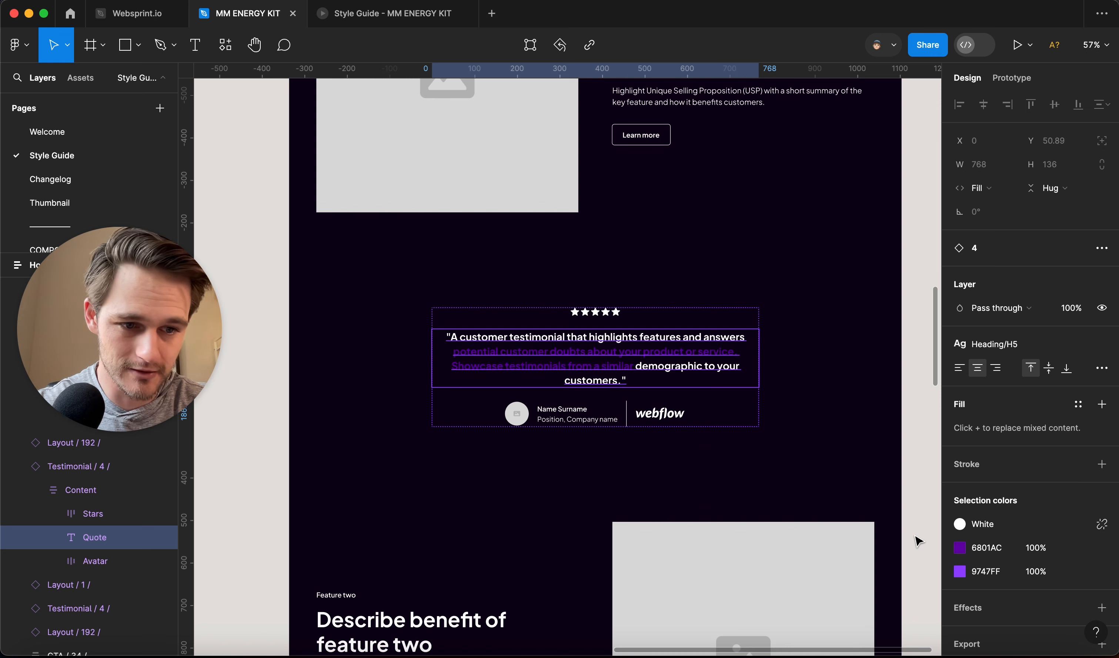
key("super+shift+z")
key("super+shift+z")
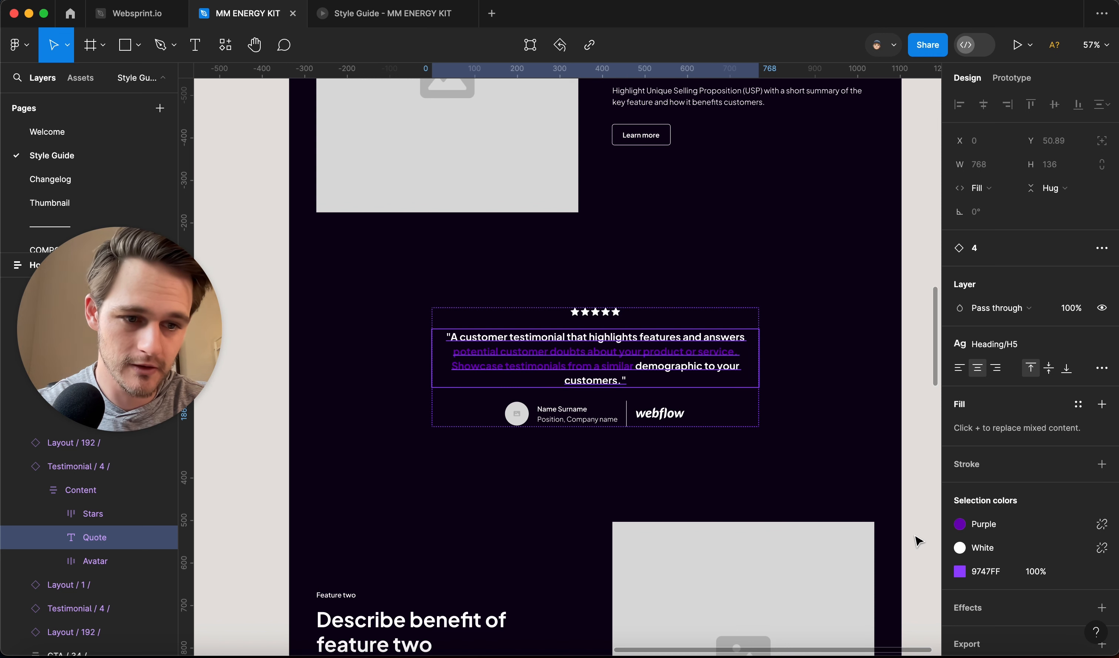
Set the saturation of the quote's detached purple to 0 and view the grey highlight in the prototype.
left_click(960, 549)
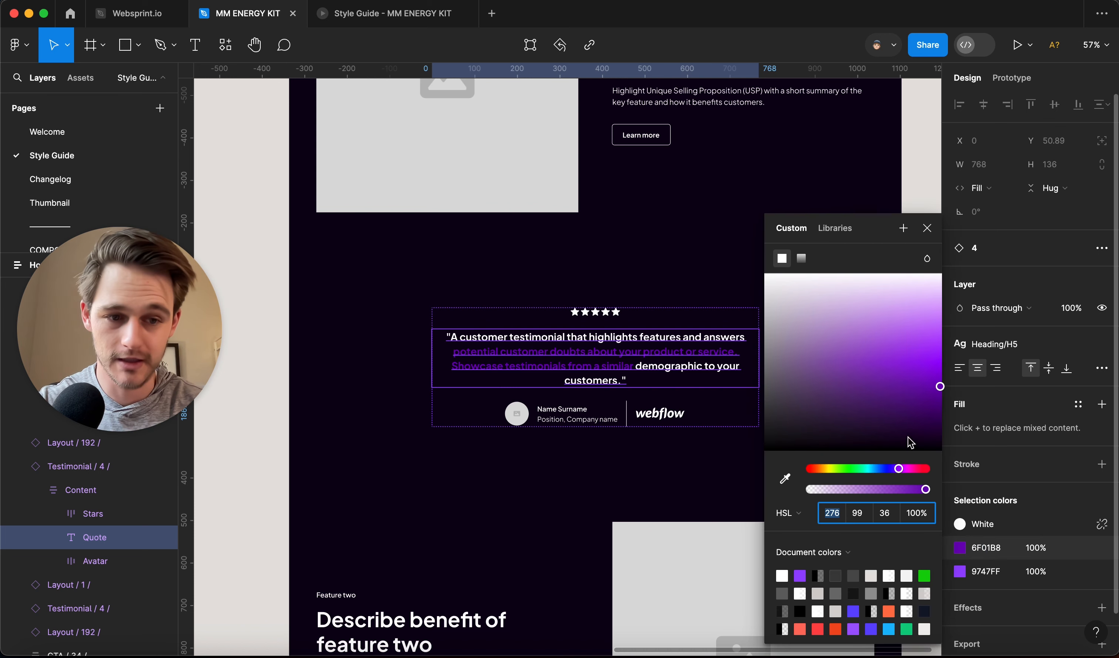
left_click(857, 514)
left_click_drag(857, 514, 683, 497)
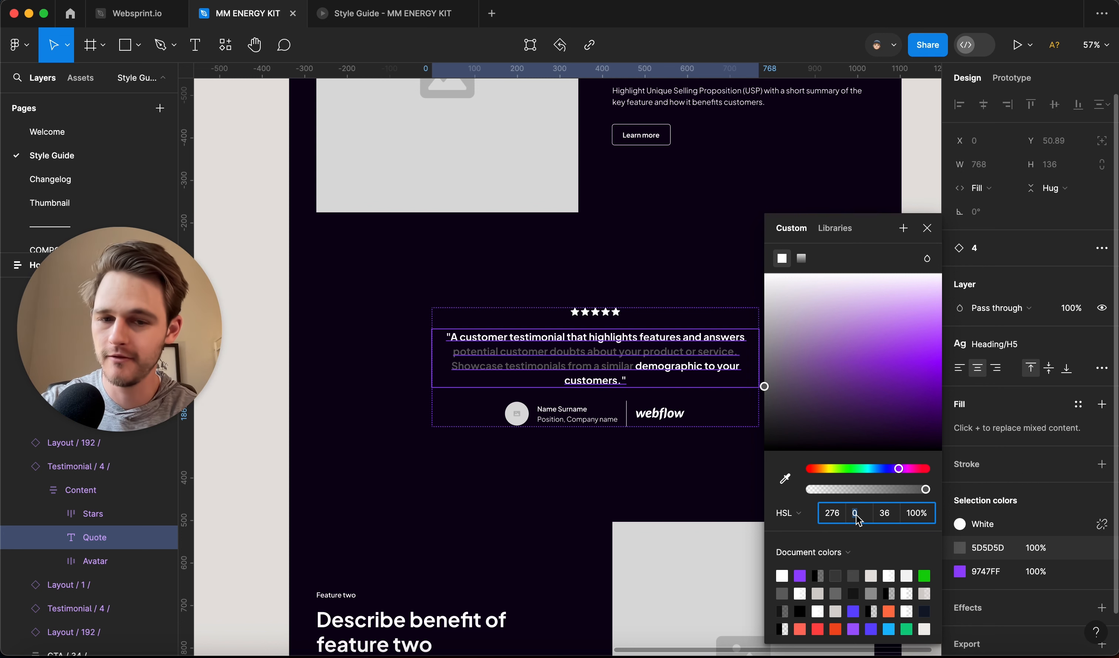
key("Escape")
left_click(922, 476)
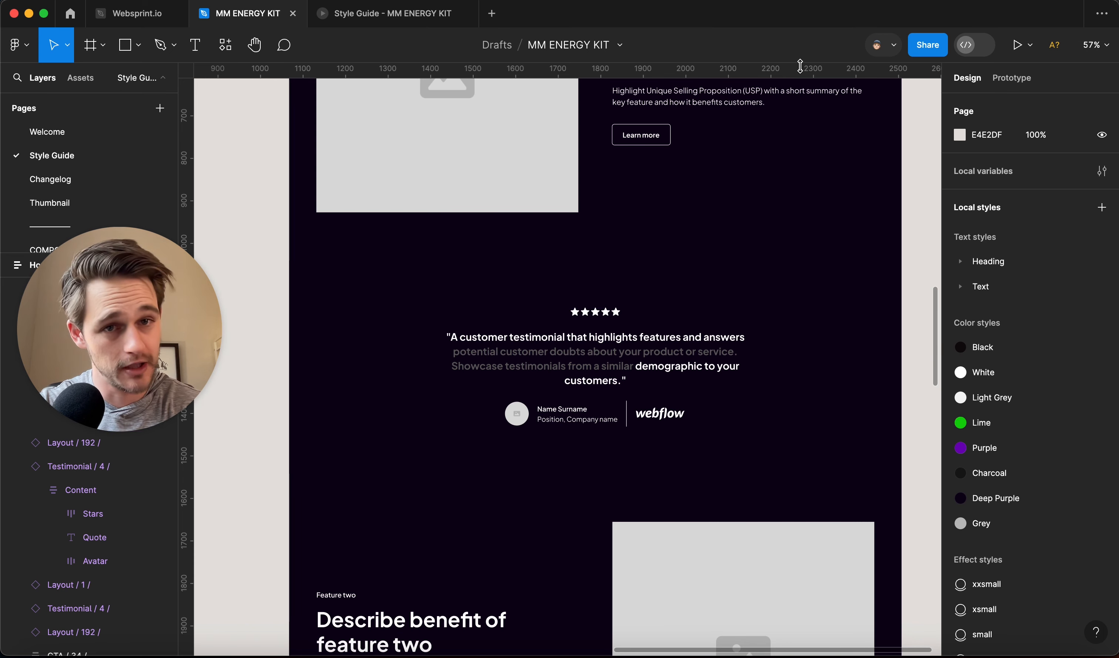
left_click(354, 23)
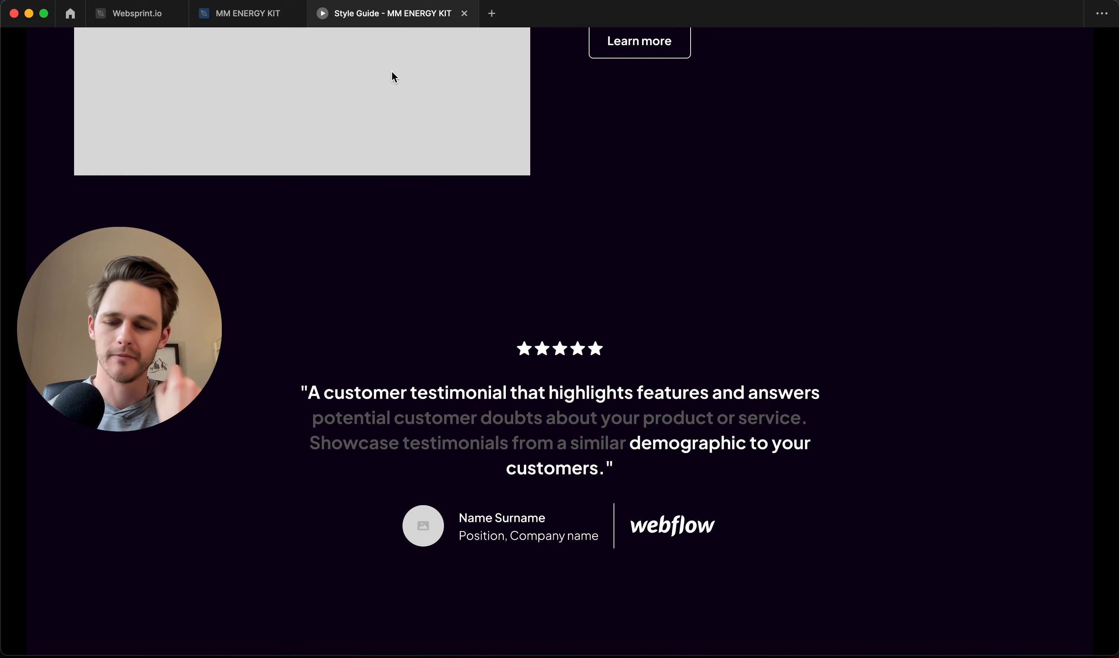
Return to the MM ENERGY KIT design, set the quote's 6D0AAF selection color to 9747FF, and view the testimonial in the prototype.
left_click(248, 13)
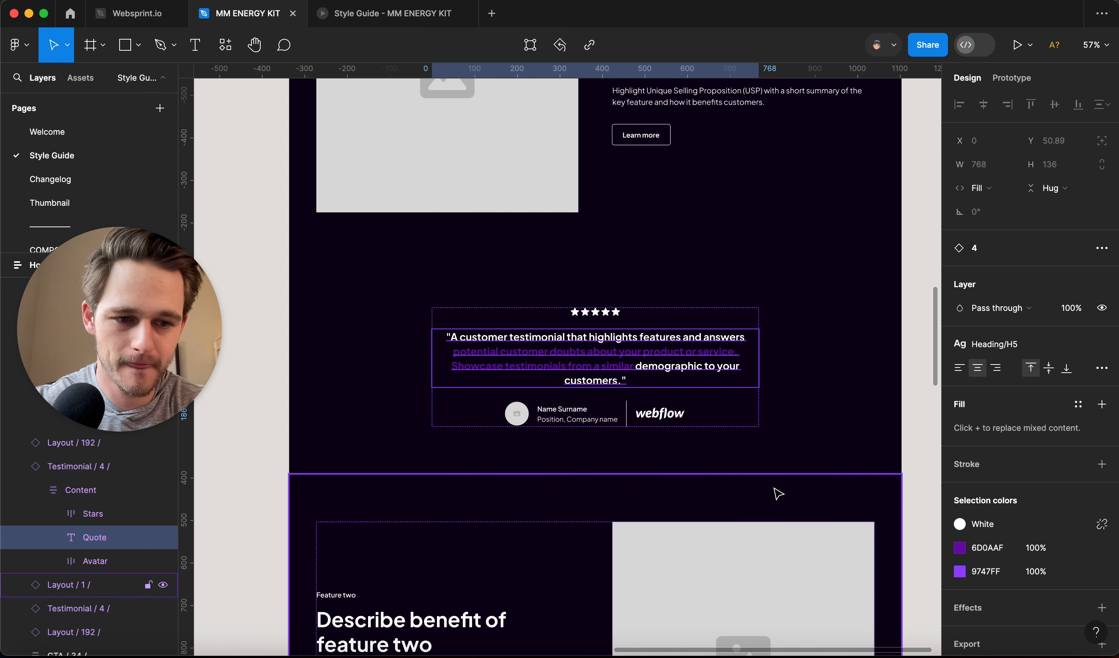
left_click(959, 548)
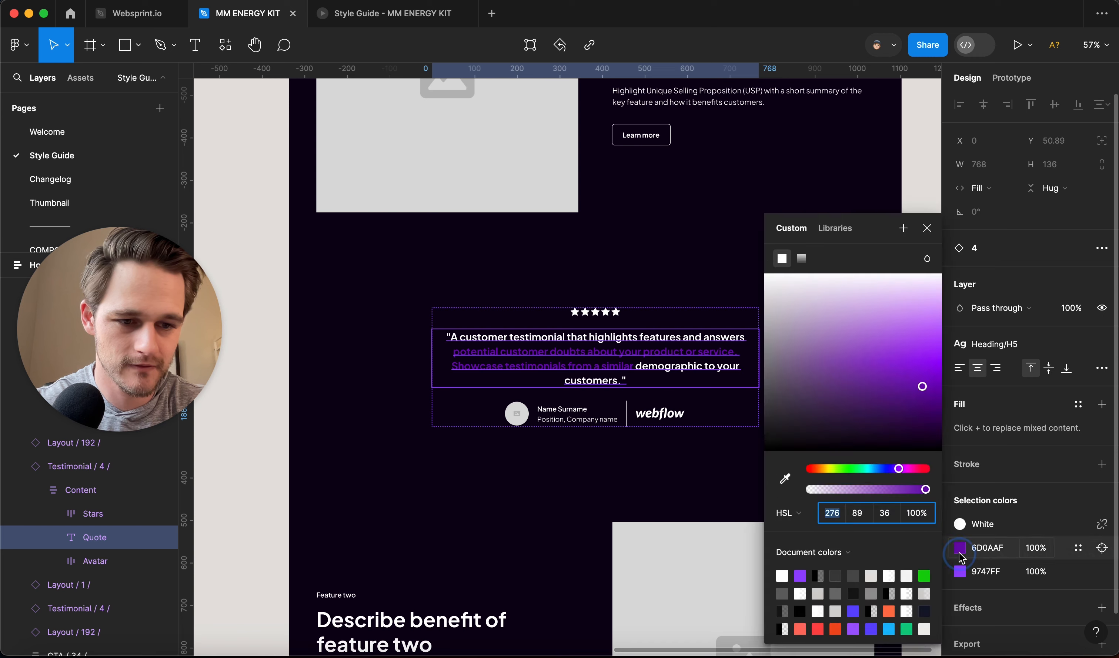
left_click(800, 575)
left_click(362, 339)
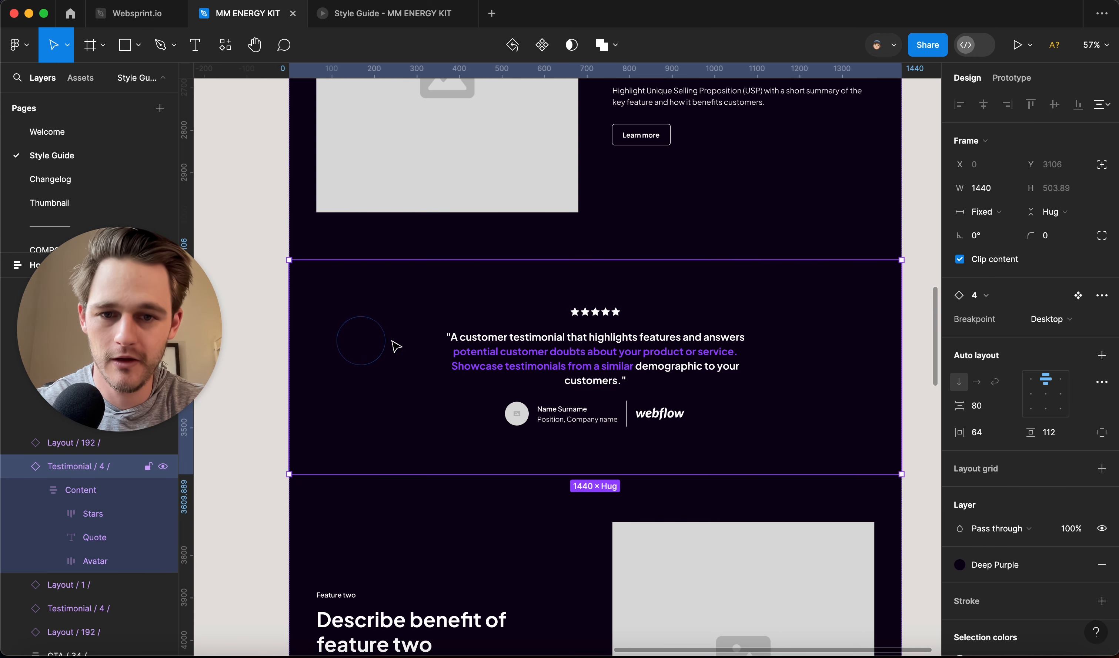
left_click(920, 337)
left_click(394, 18)
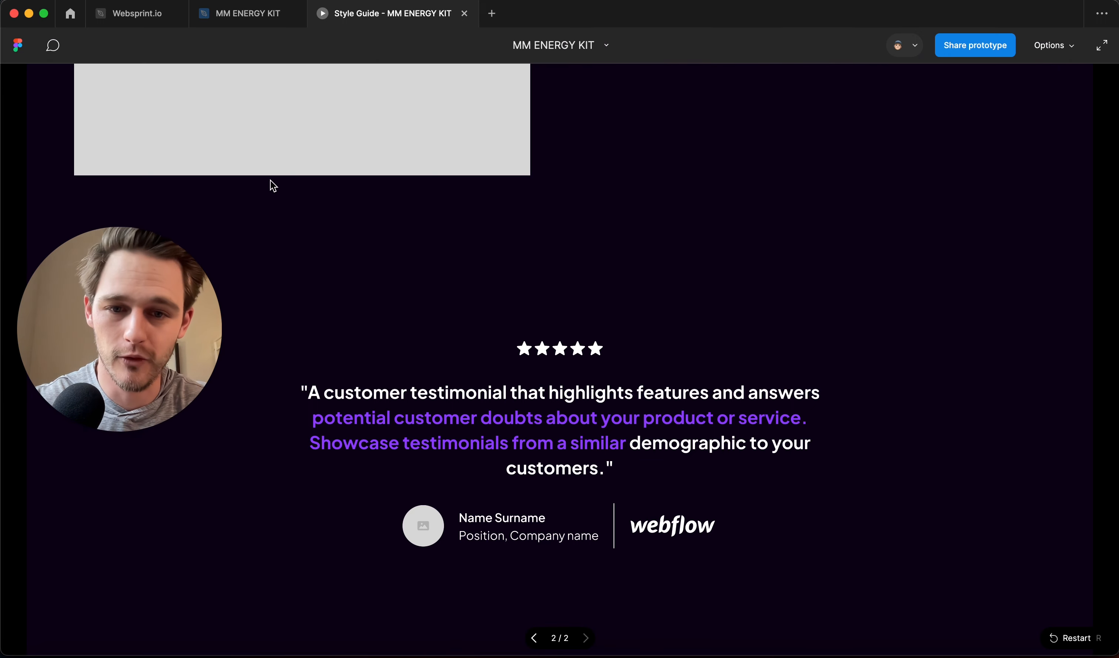
Return to the MM ENERGY KIT design and apply the Purple style to the fill of the nav bar's Try for free button.
scroll(579, 410, "down", 15)
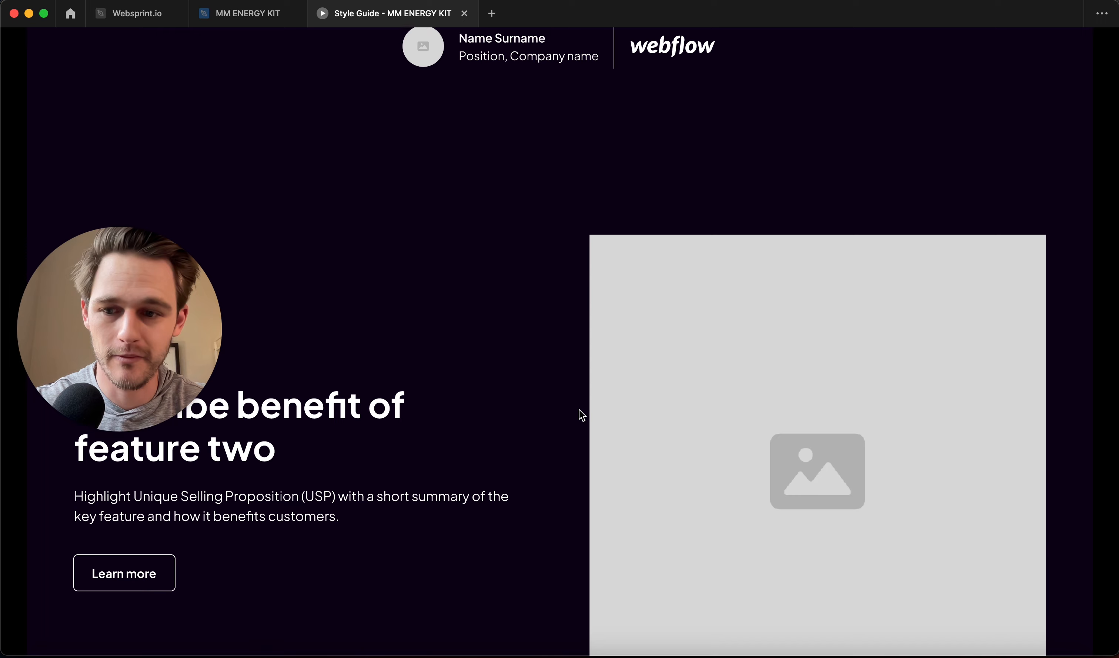
scroll(579, 410, "down", 10)
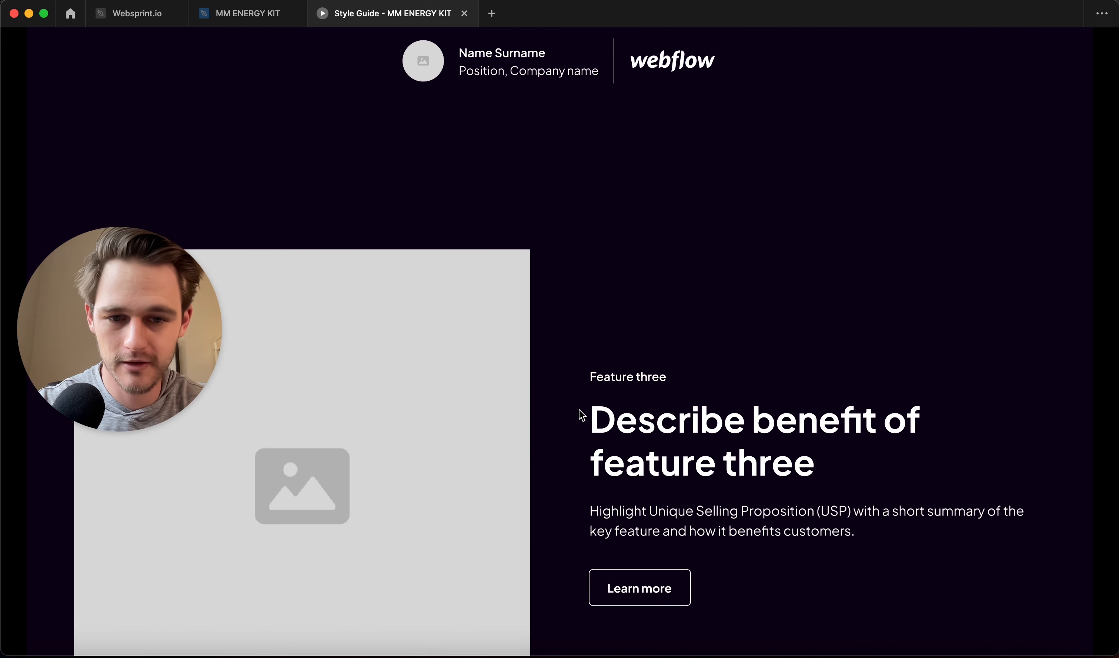
scroll(582, 416, "up", 15)
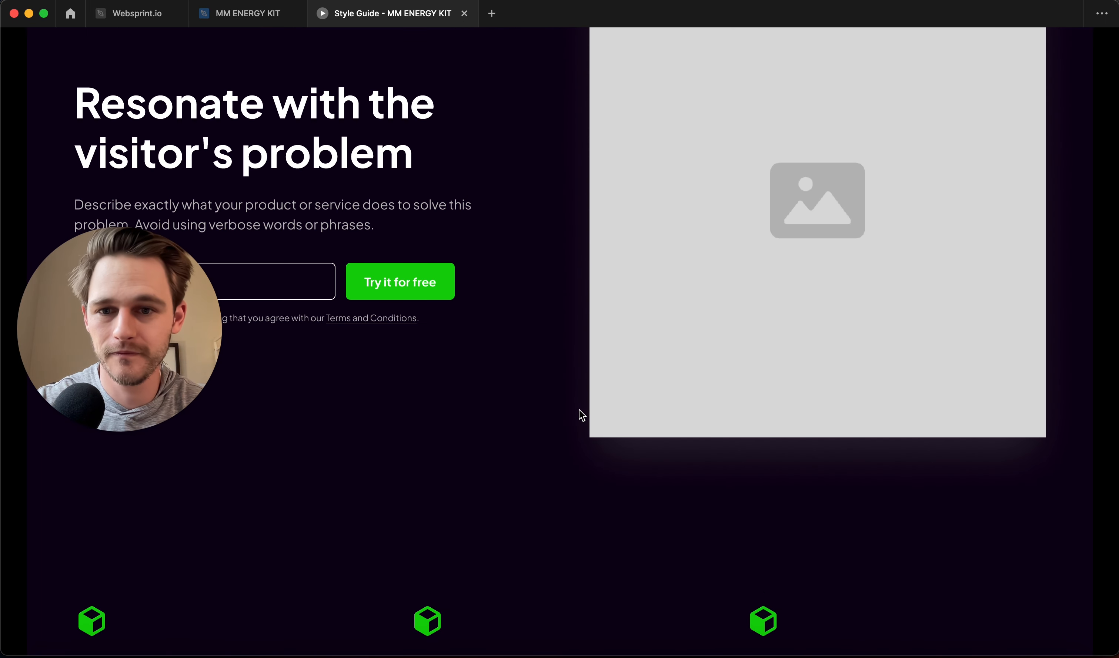
scroll(579, 411, "up", 5)
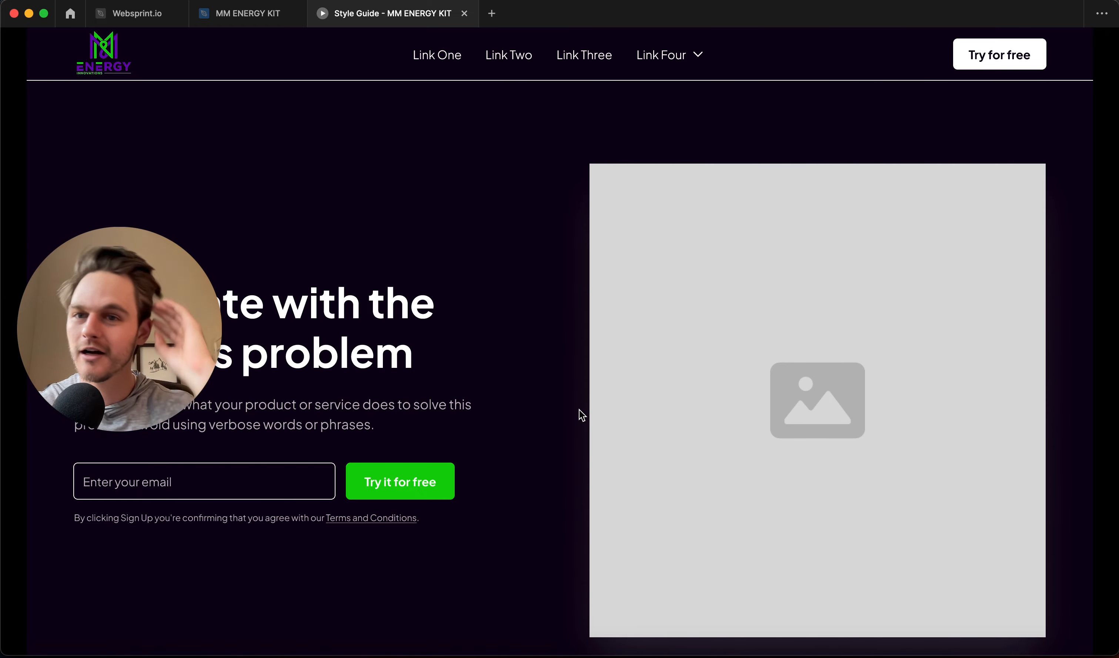
left_click(208, 14)
scroll(694, 177, "up", 5)
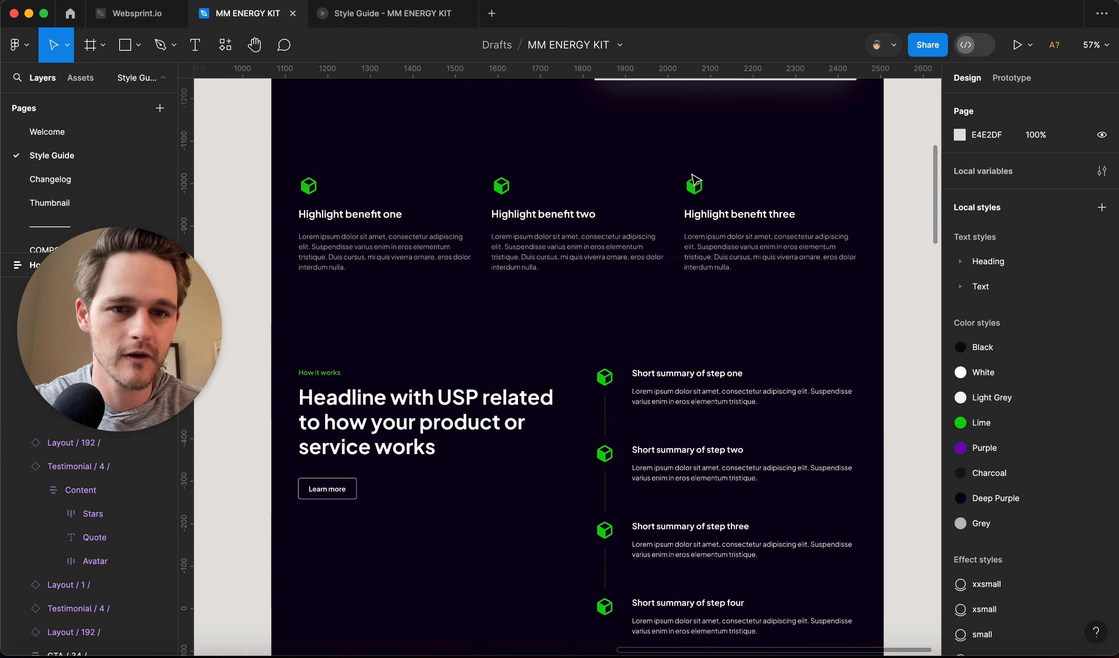
scroll(694, 177, "up", 10)
scroll(894, 358, "down", 5)
scroll(895, 358, "up", 8, "ctrl")
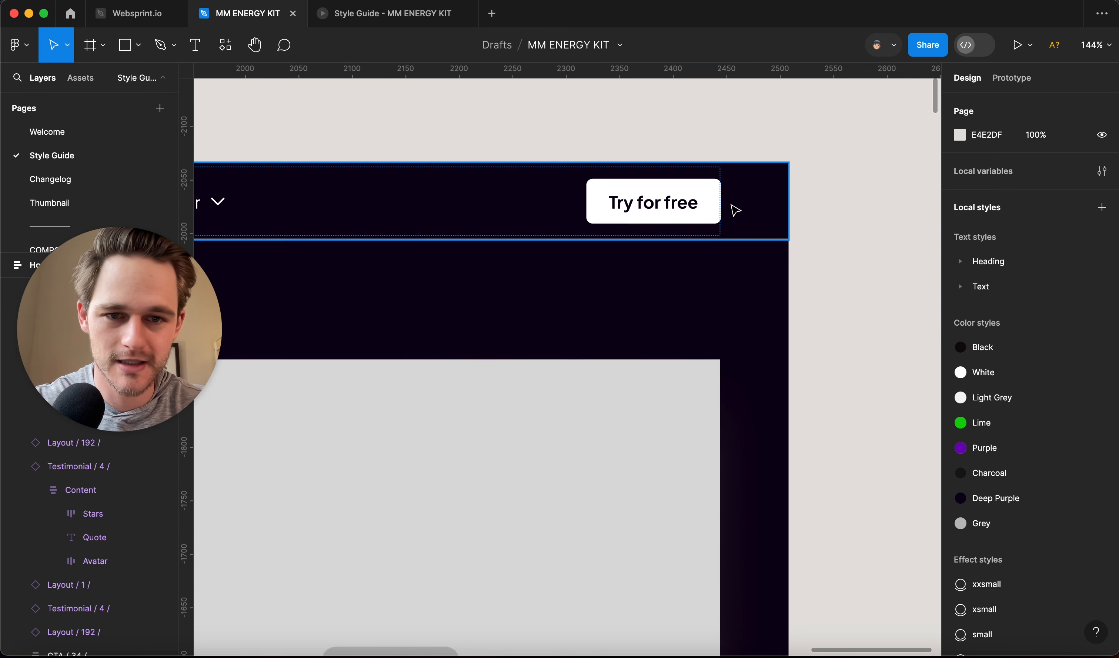
left_click(720, 194)
scroll(1049, 532, "down", 3)
left_click(994, 544)
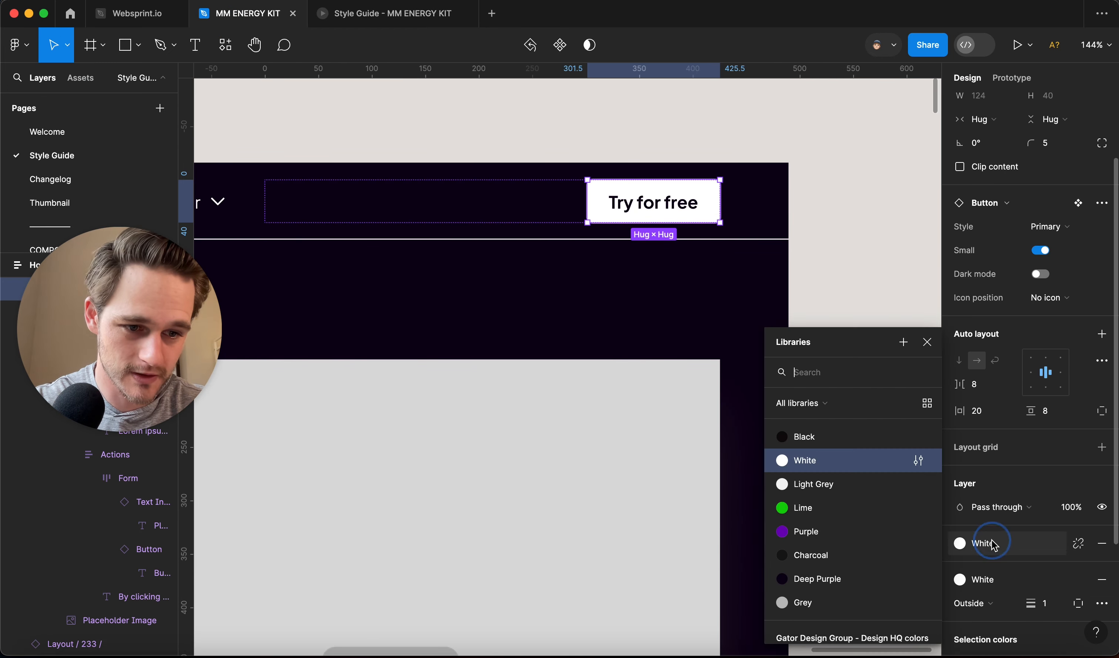
left_click(836, 534)
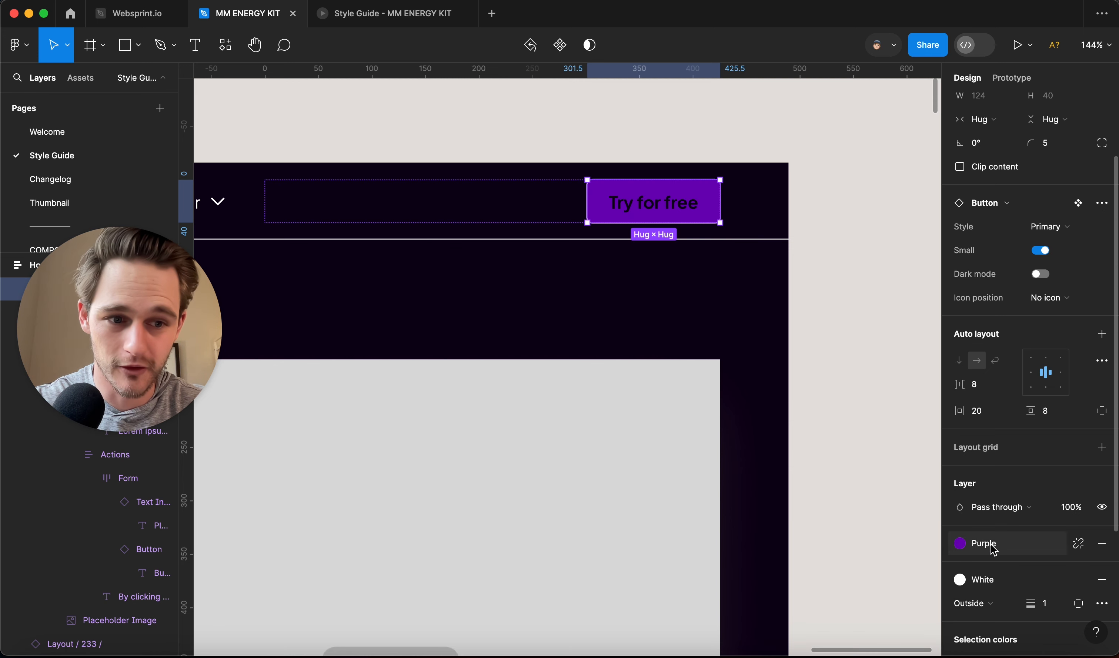
Set the Try for free button's outline to the Purple style and its label text to the White style.
left_click(987, 585)
left_click(842, 534)
scroll(1021, 507, "down", 3)
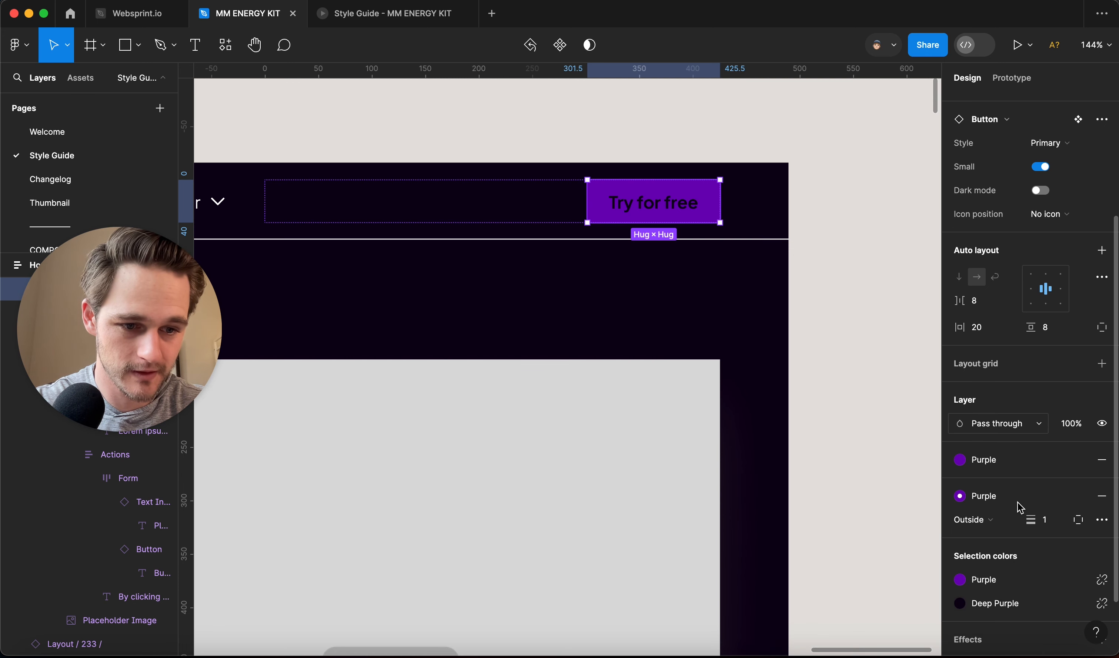
scroll(1021, 507, "down", 2)
left_click(1056, 531)
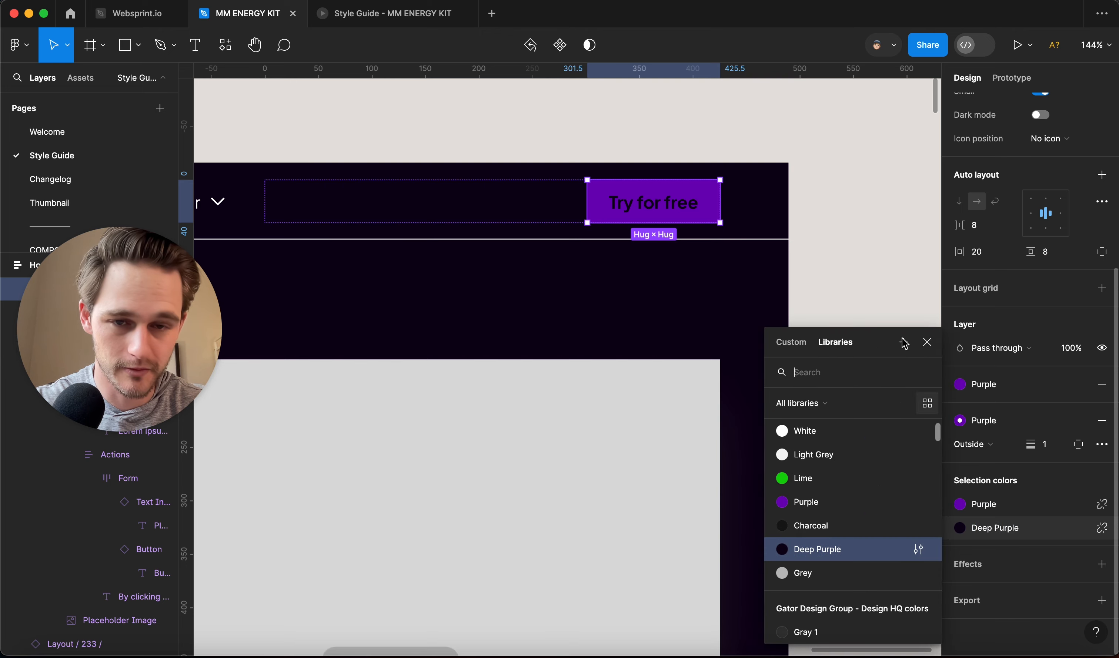
key("Escape")
key("Escape")
double_click(674, 207)
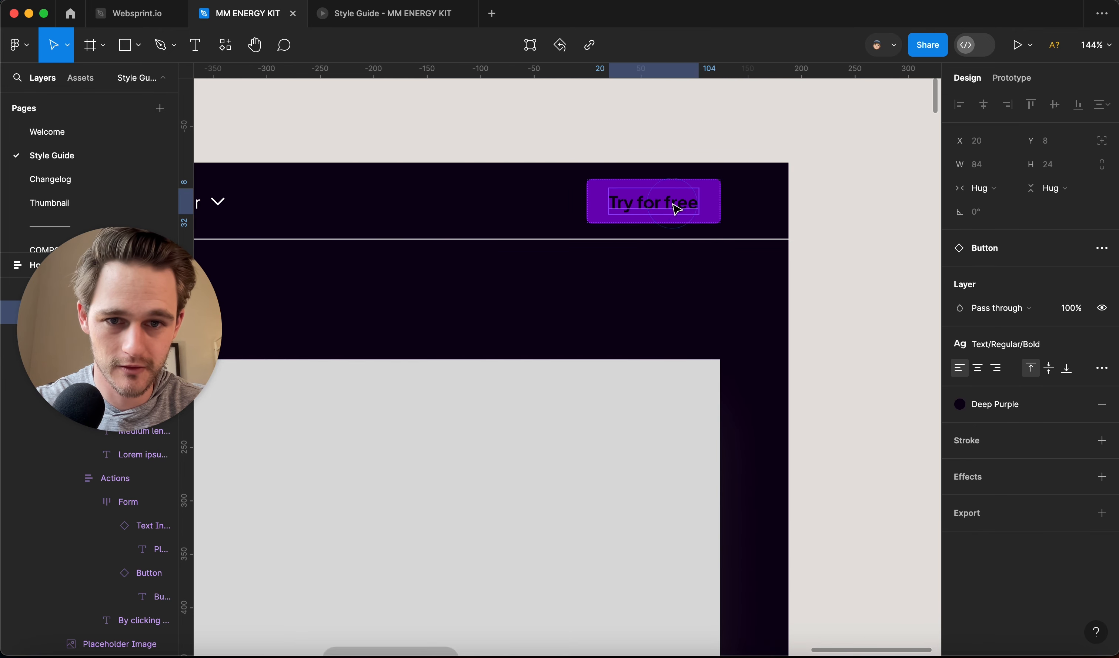
left_click(979, 407)
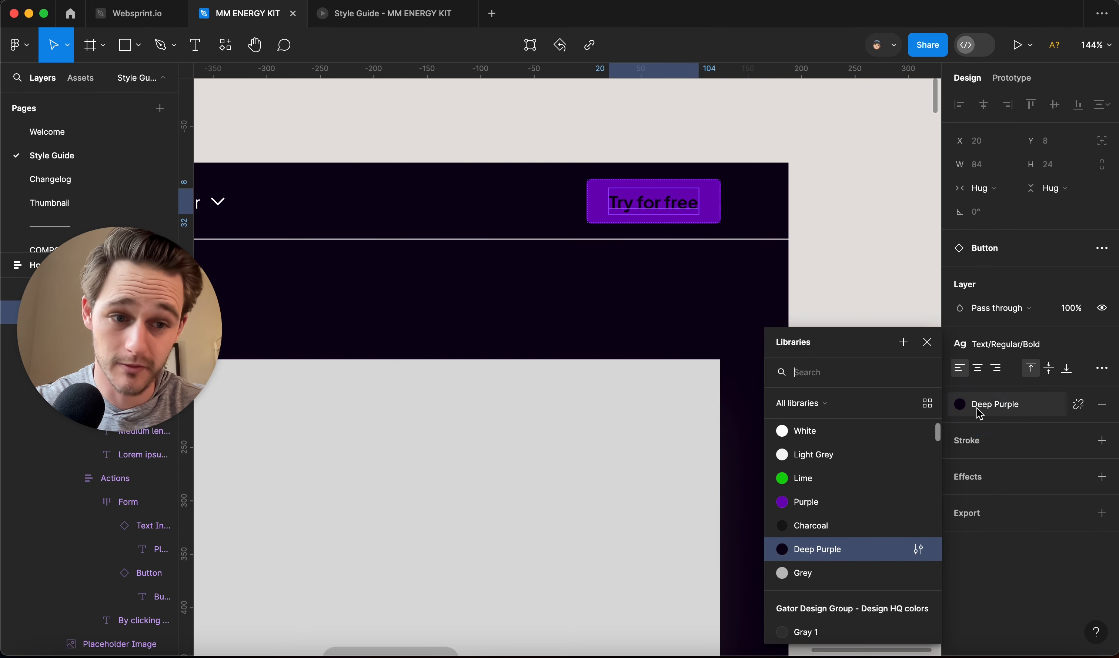
left_click(805, 431)
left_click(821, 302)
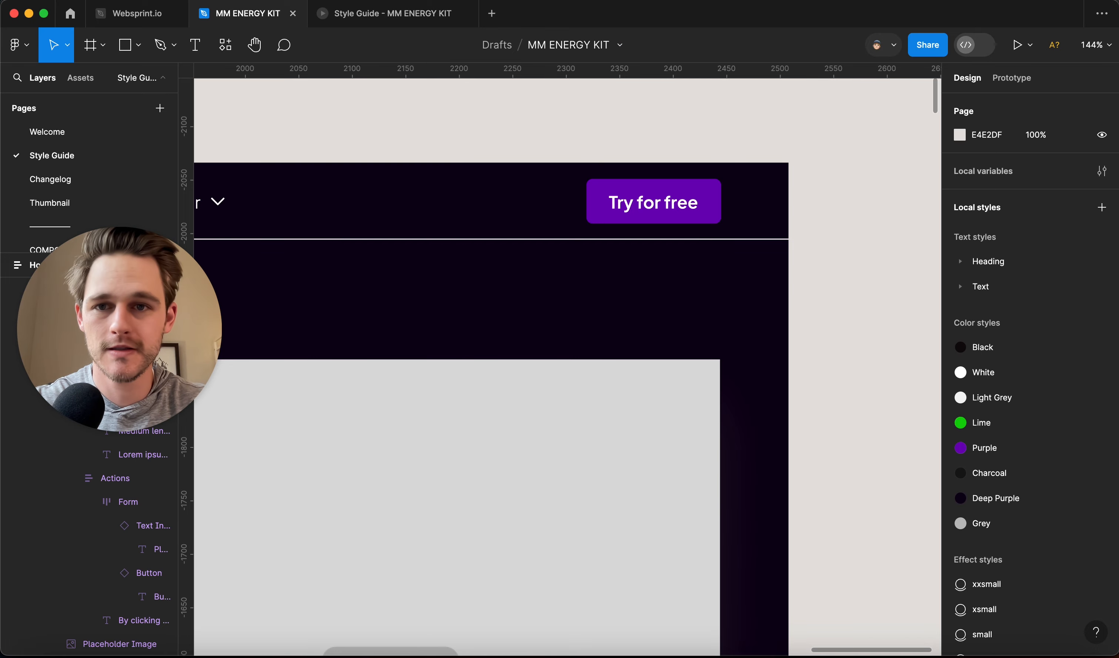
View the purple button in the prototype, switch to Chrome, and copy the hero headline from the M&M Energy Innovations website.
key("ctrl+Tab")
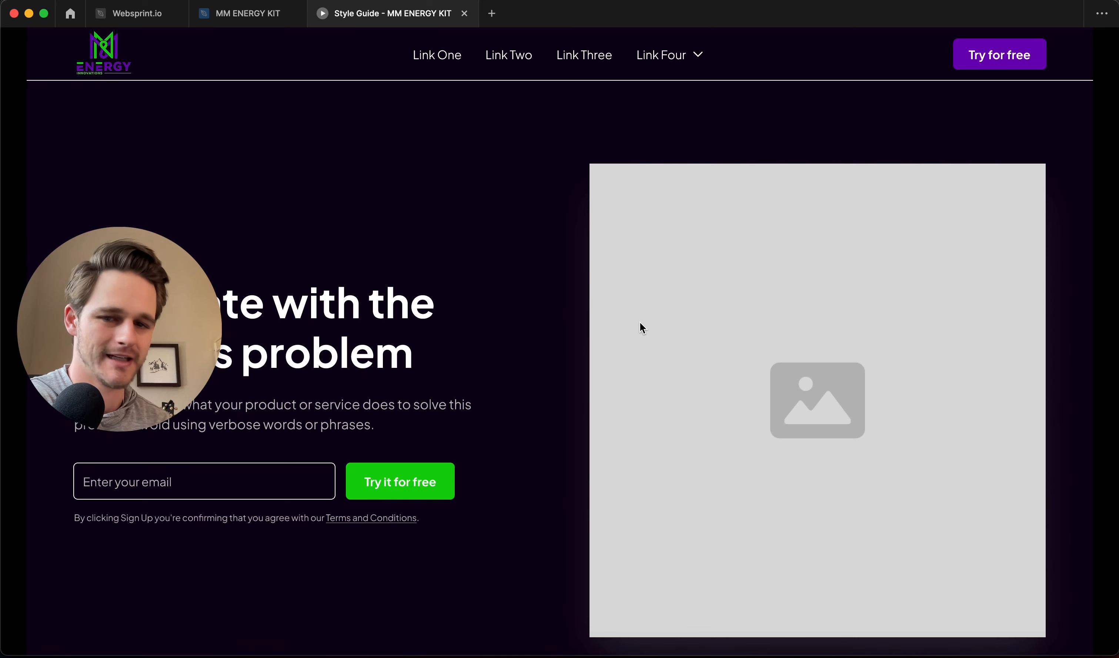
left_click_drag(199, 289, 1078, 498)
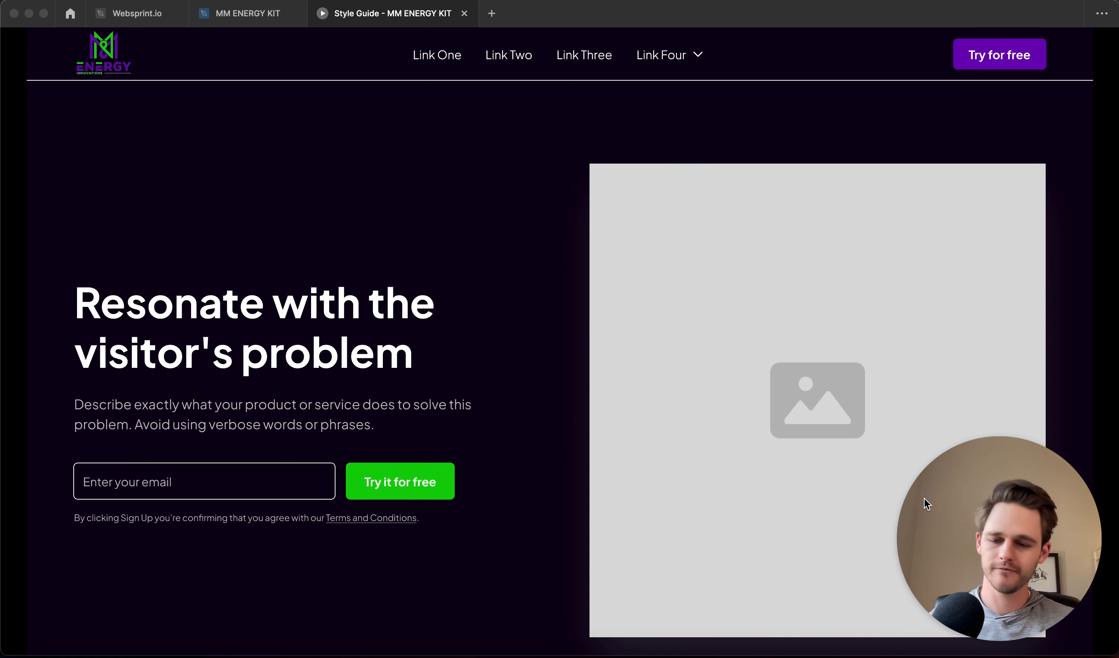
key("super+Tab")
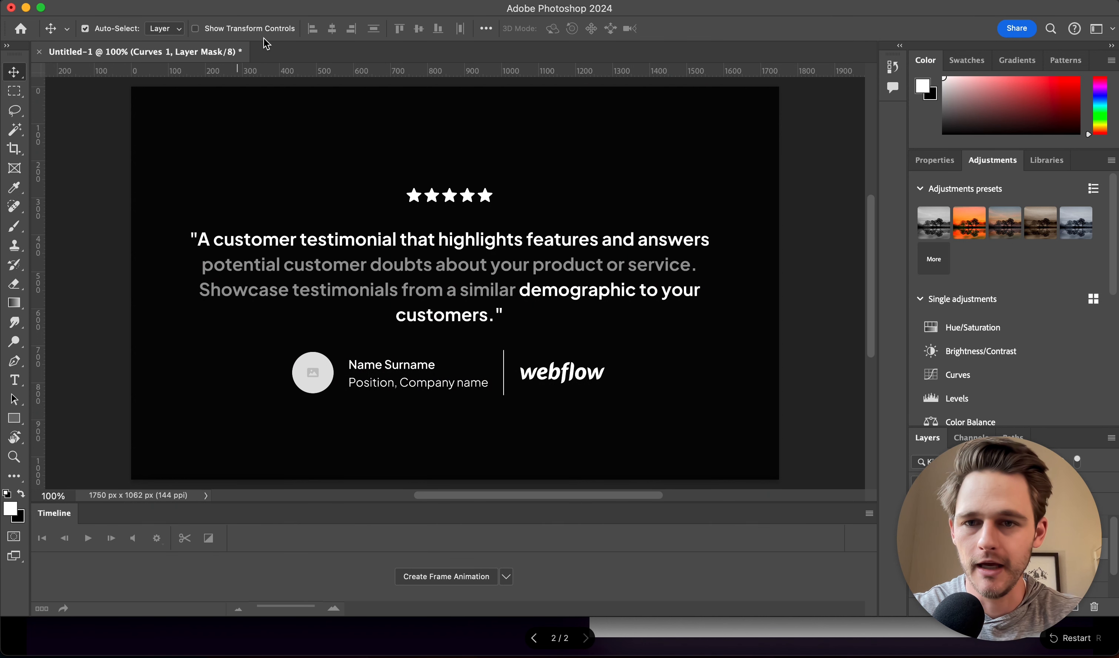
key("super+Tab")
left_click(156, 18)
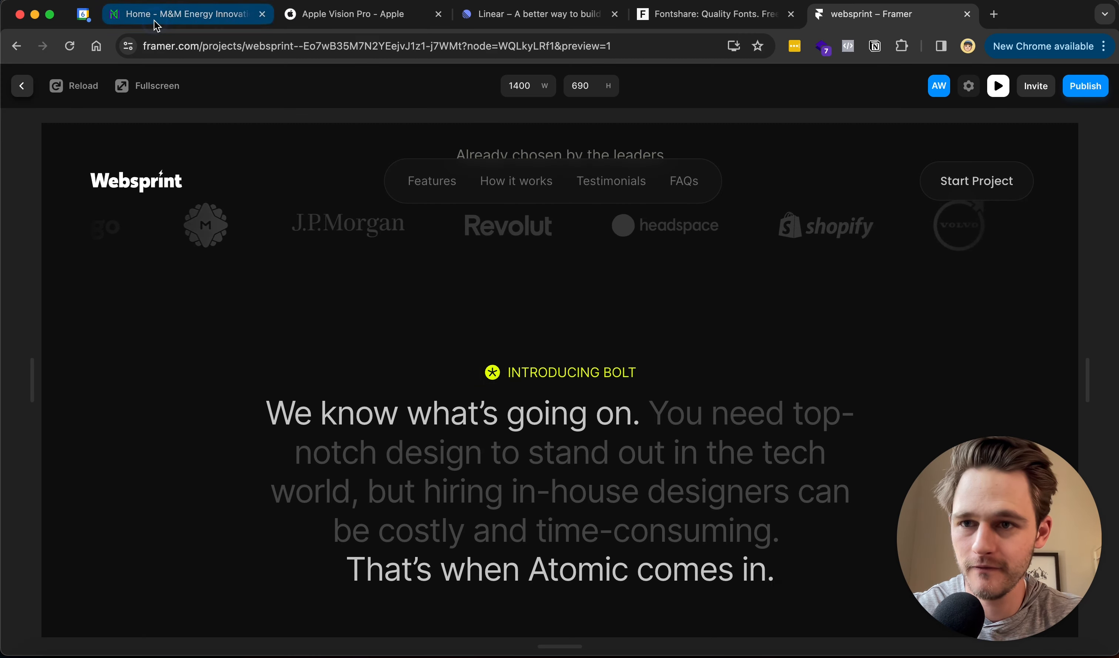
left_click(199, 233)
left_click(96, 231)
left_click_drag(96, 230, 445, 389)
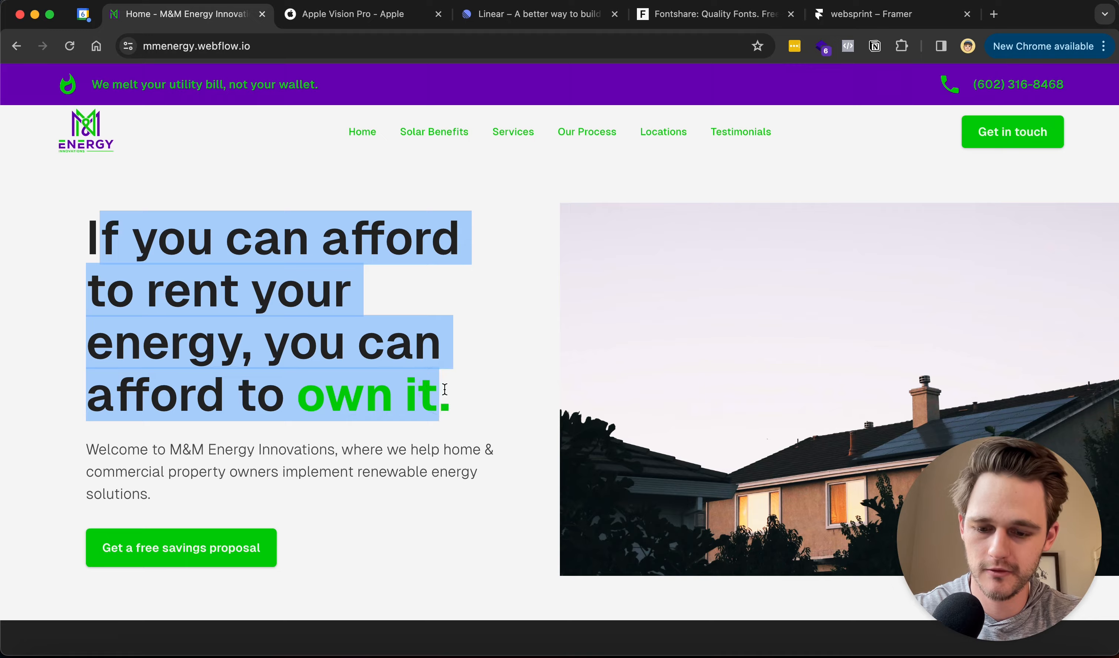
Switch back to Figma's MM ENERGY KIT design and replace the hero headline with the copied text about affording to own your energy.
key("super+Tab")
key("super+Tab")
left_click(225, 322)
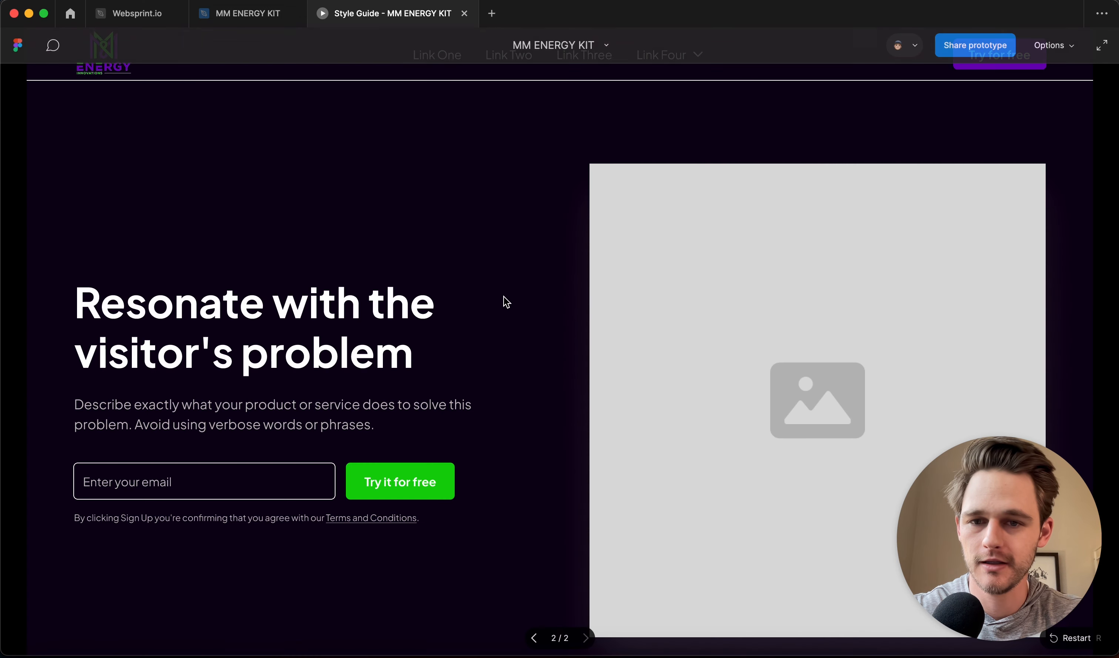
left_click(229, 20)
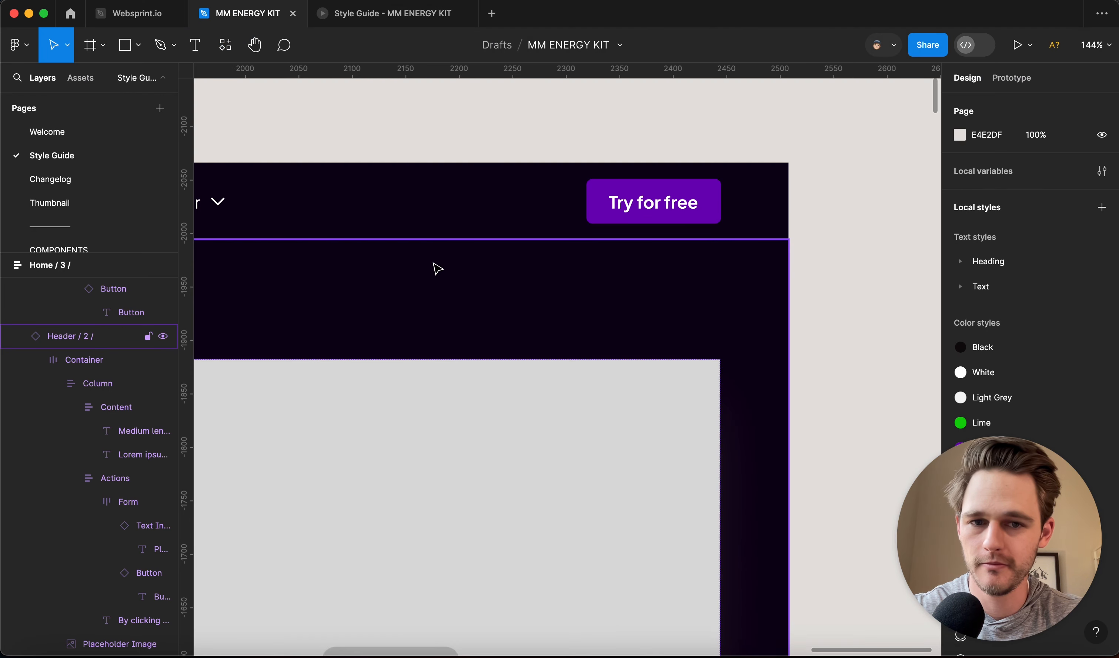
scroll(437, 268, "down", 10)
double_click(274, 253)
type("If you can afford to rent your energy, you can afford to own it")
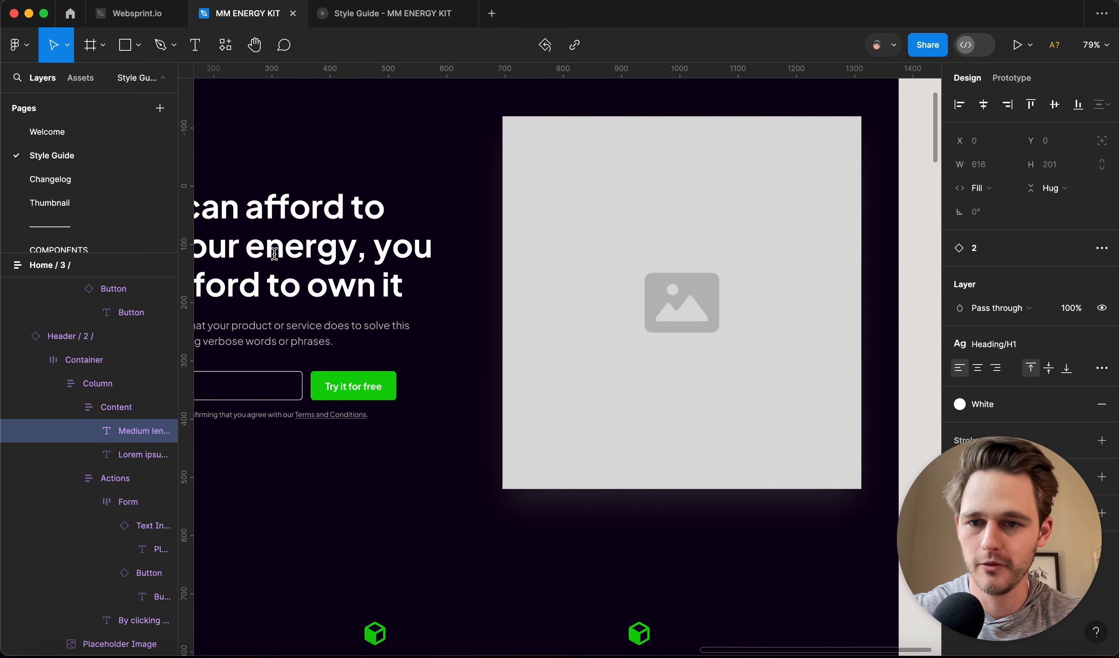
Complete the hero headline by adding the missing "I" at its start and a full stop at its end.
scroll(274, 256, "left", 5)
scroll(281, 257, "right", 2)
left_click(316, 244)
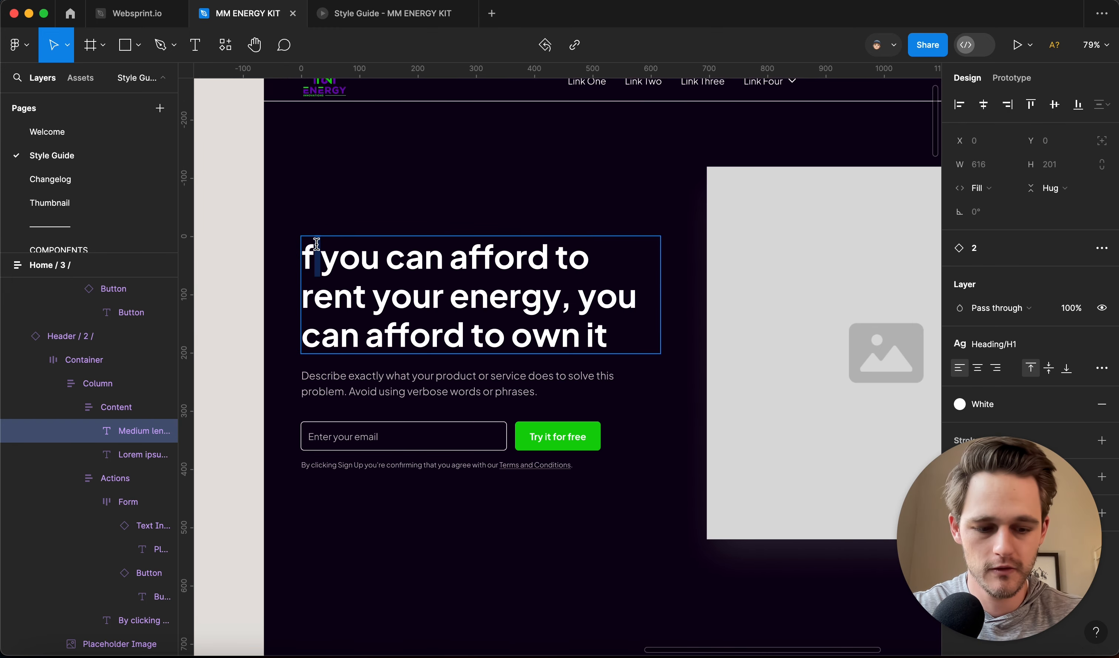
key("Left")
type("I")
key("Escape")
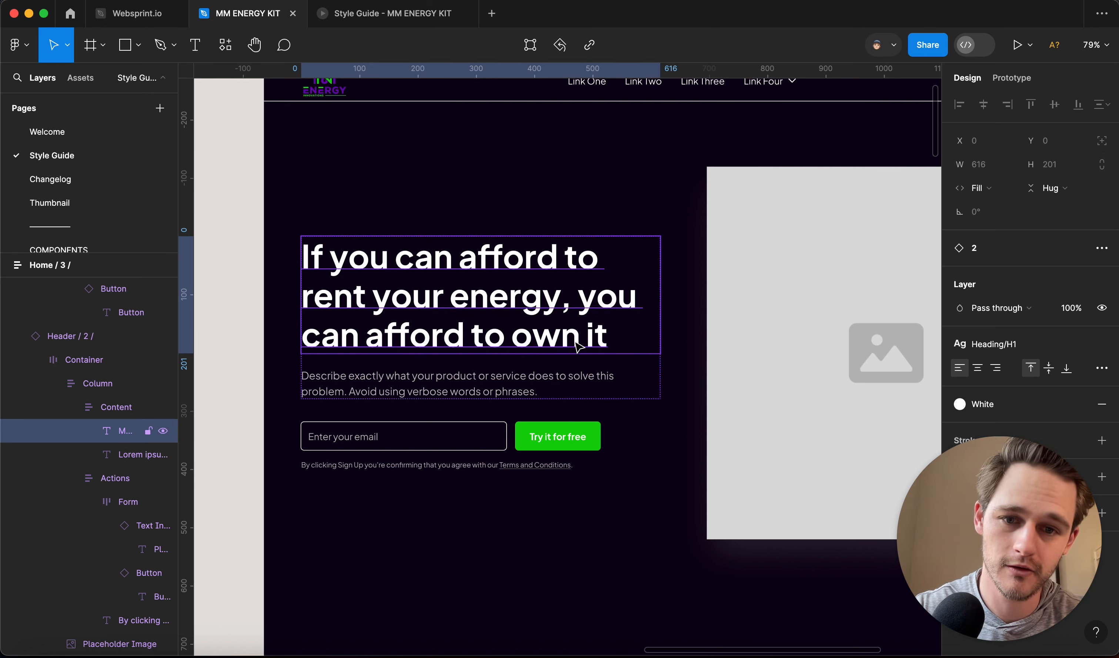
double_click(597, 337)
left_click(619, 337)
type(".")
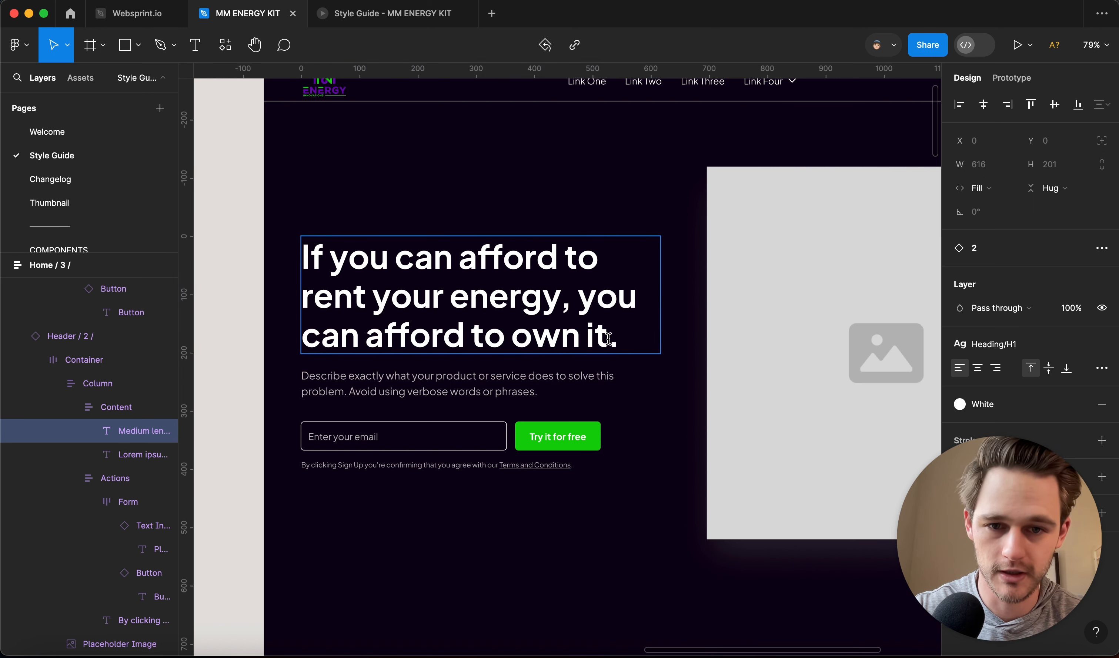
Apply the Purple color style to the words "own it." in the hero headline and view them in the prototype.
mouse_move(621, 338)
left_mouse_down()
mouse_move(413, 335)
mouse_move(620, 333)
left_mouse_up()
left_click(470, 331)
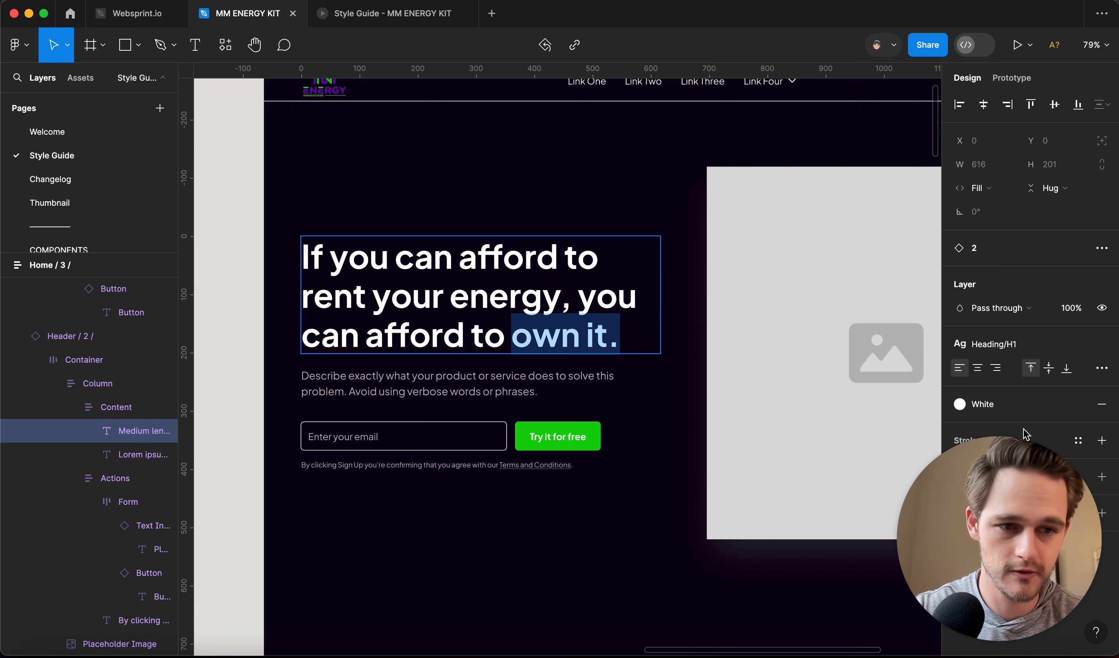
left_click(1015, 404)
left_click(782, 531)
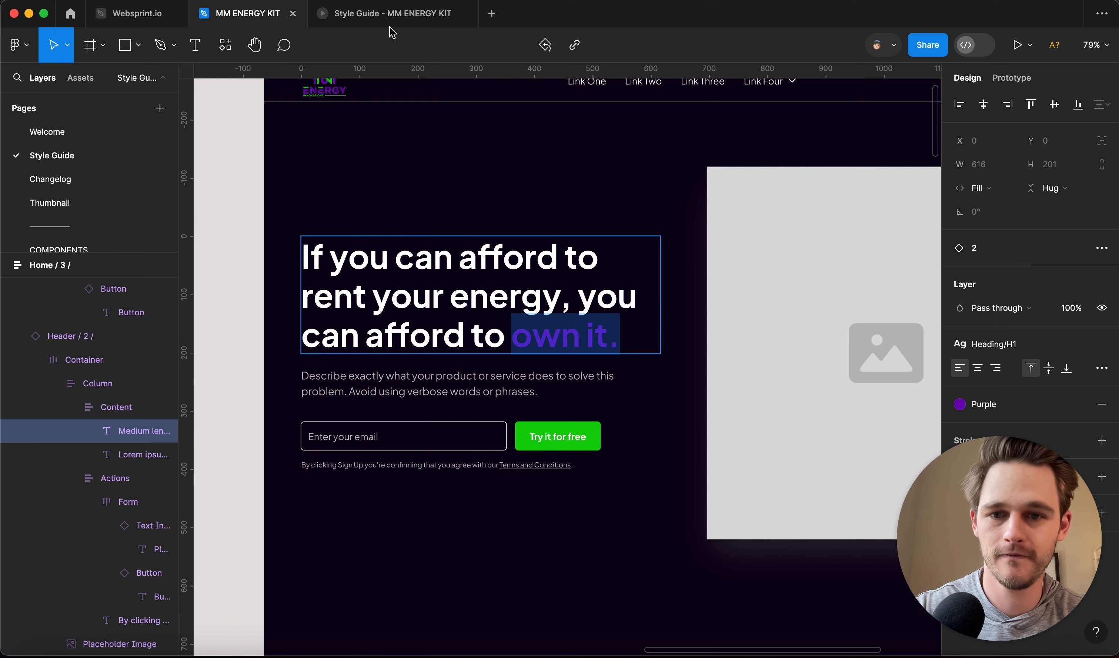
left_click(390, 14)
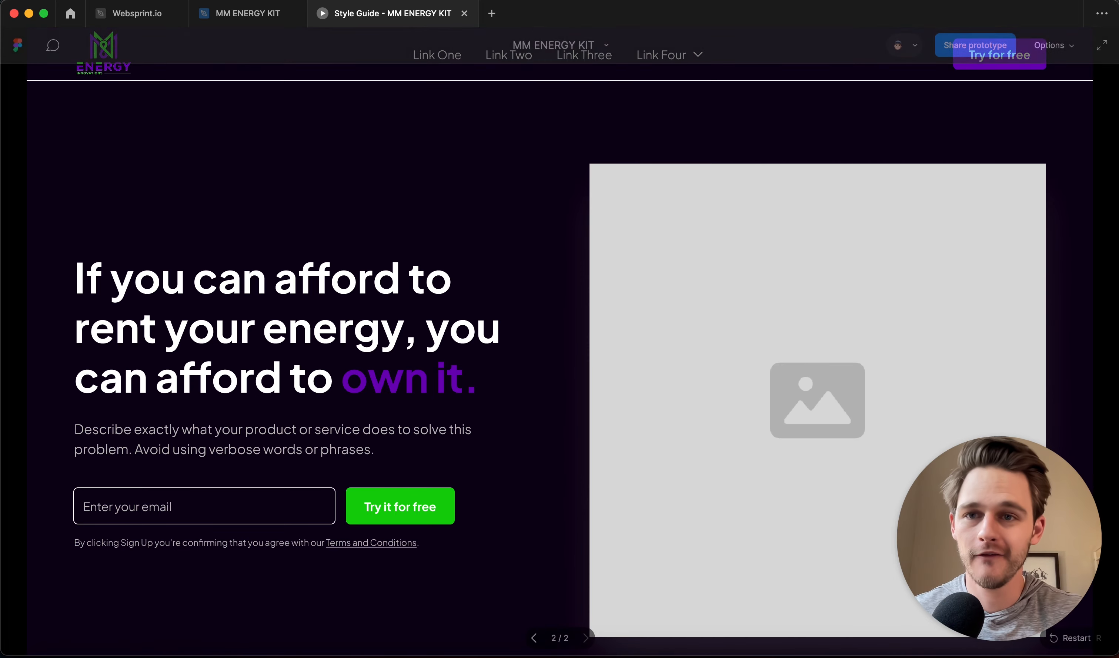
Return to the design, apply the Lime color style to "own it." in the headline, and view it in the prototype.
left_click(248, 13)
left_click_drag(512, 335, 637, 333)
left_click(958, 402)
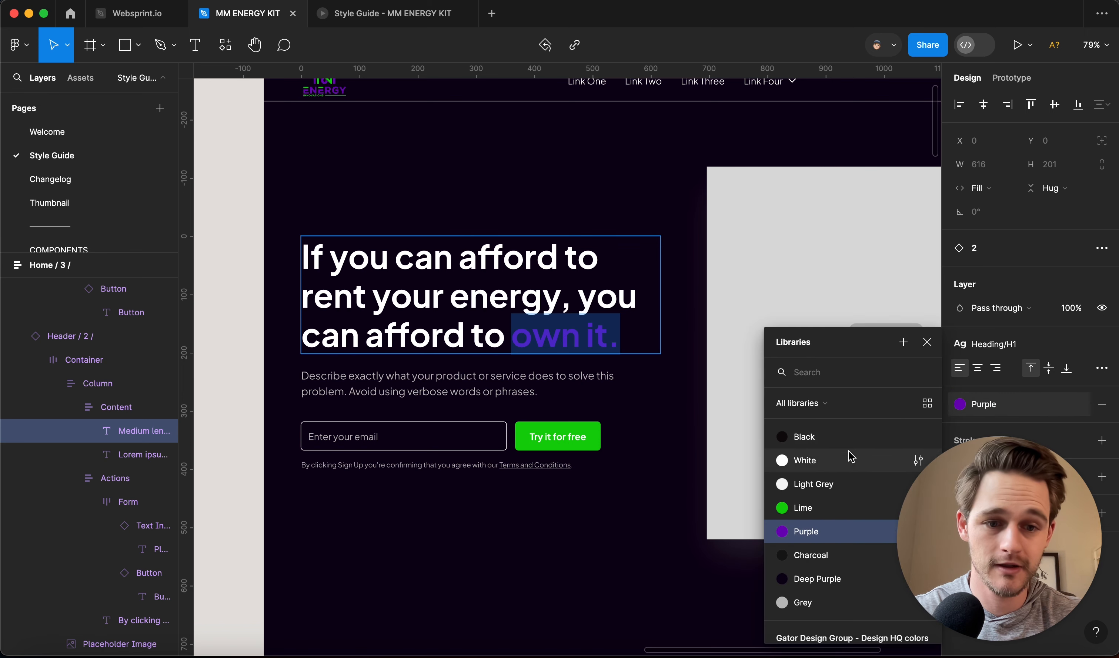
left_click(799, 503)
left_click(347, 15)
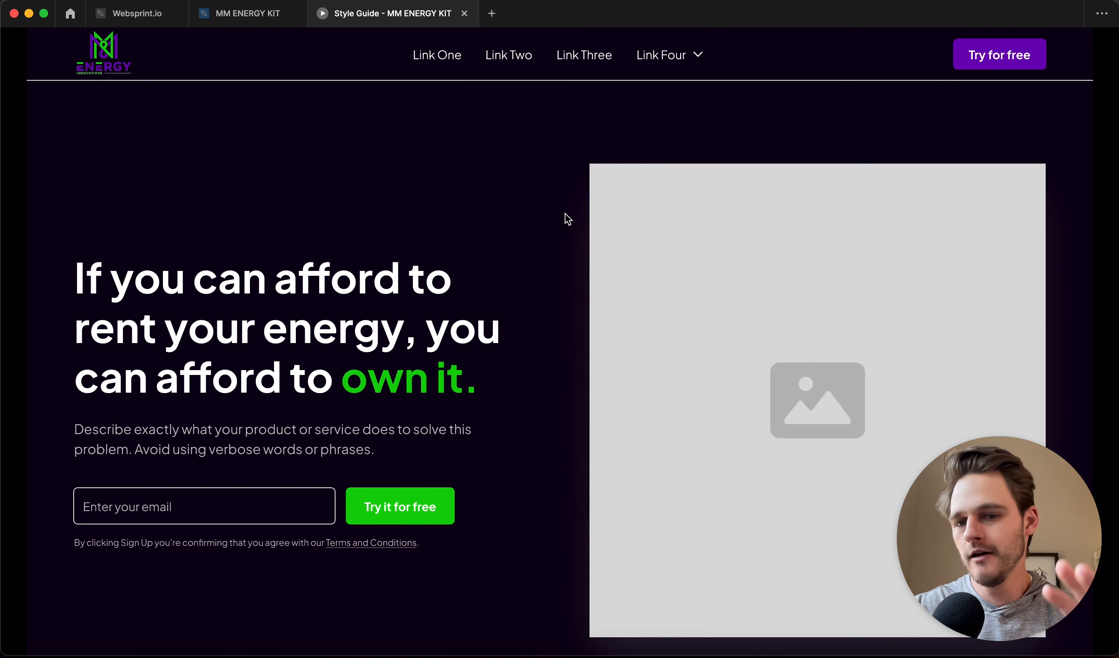
Return to the design, apply the xxlarge effect style to the hero headline, and inspect the text up close.
left_click(248, 13)
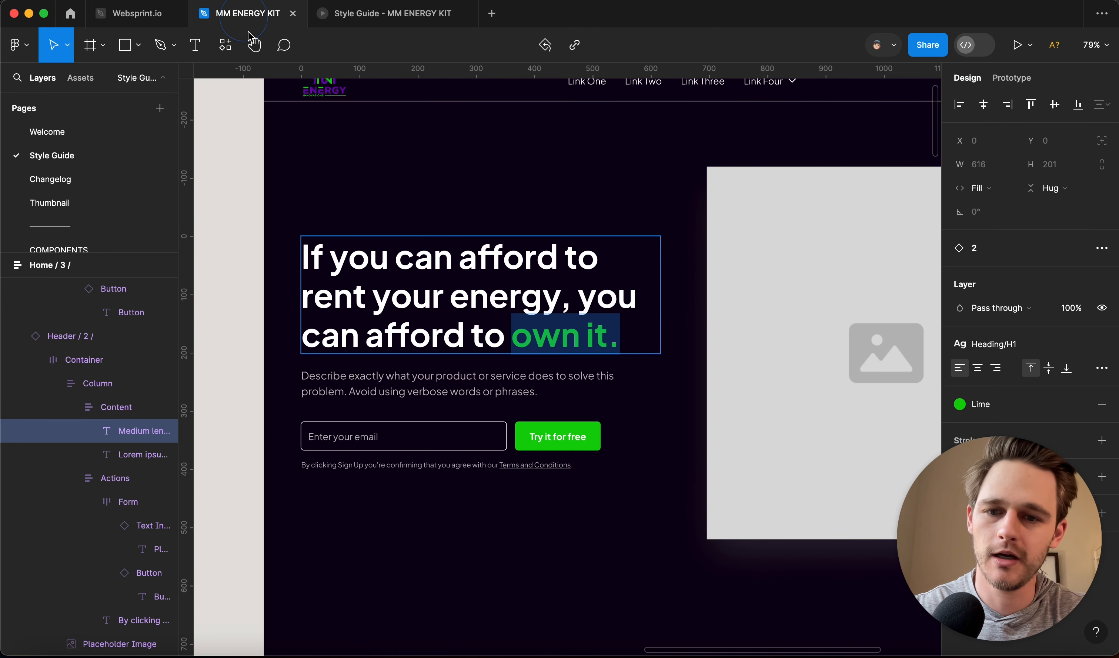
double_click(559, 340)
left_click_drag(619, 340, 512, 340)
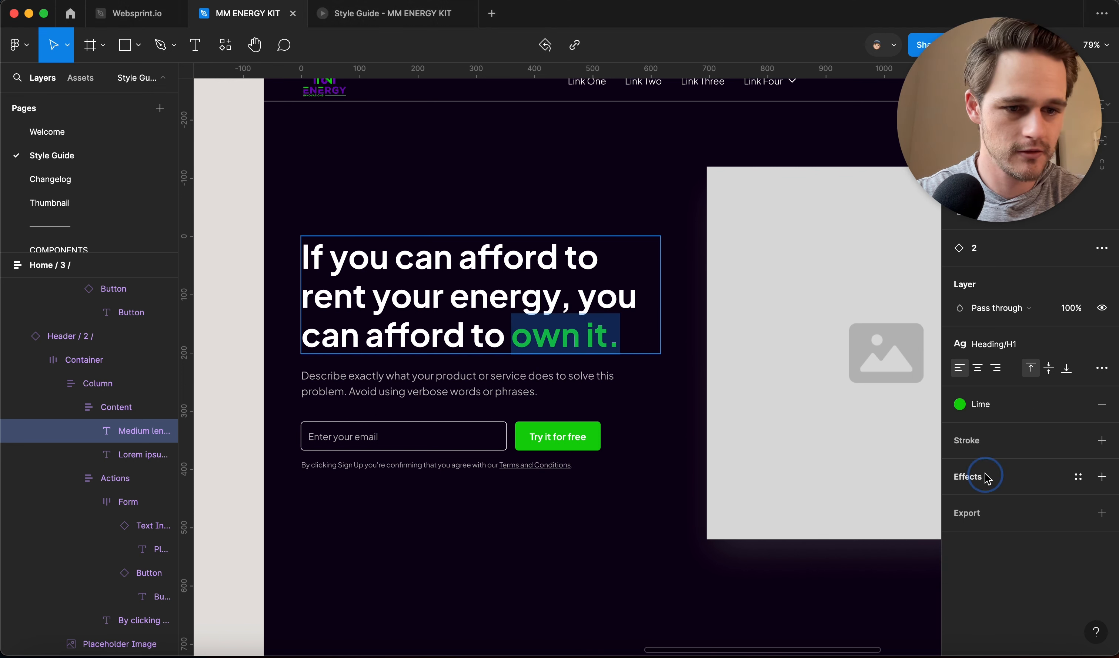
left_click(1076, 477)
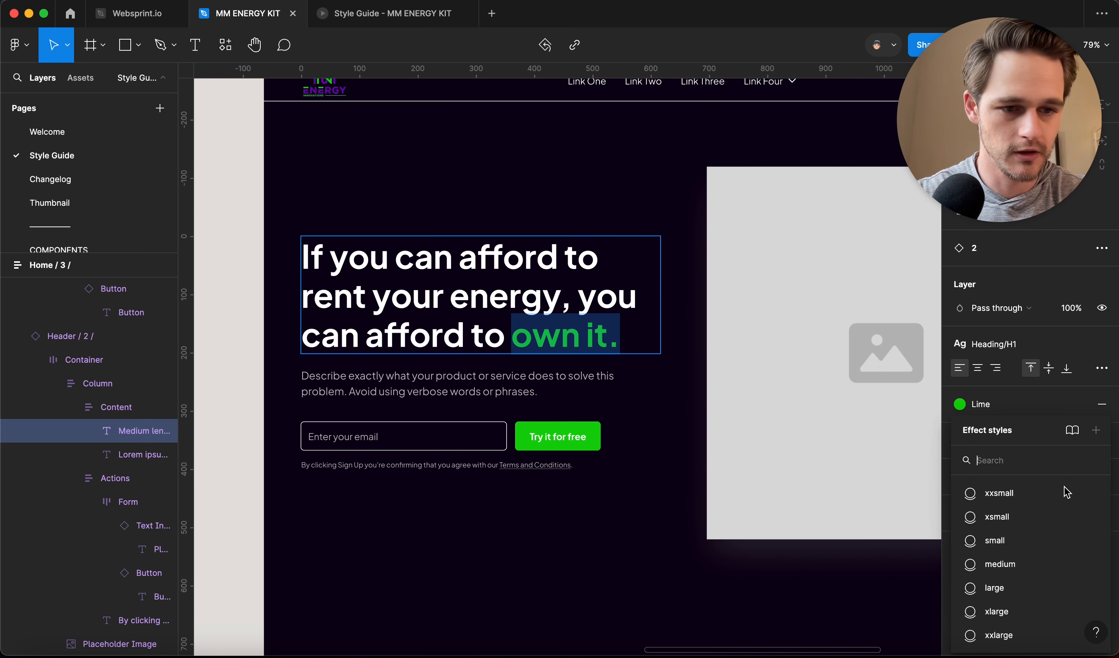
left_click(1018, 588)
left_click(959, 477)
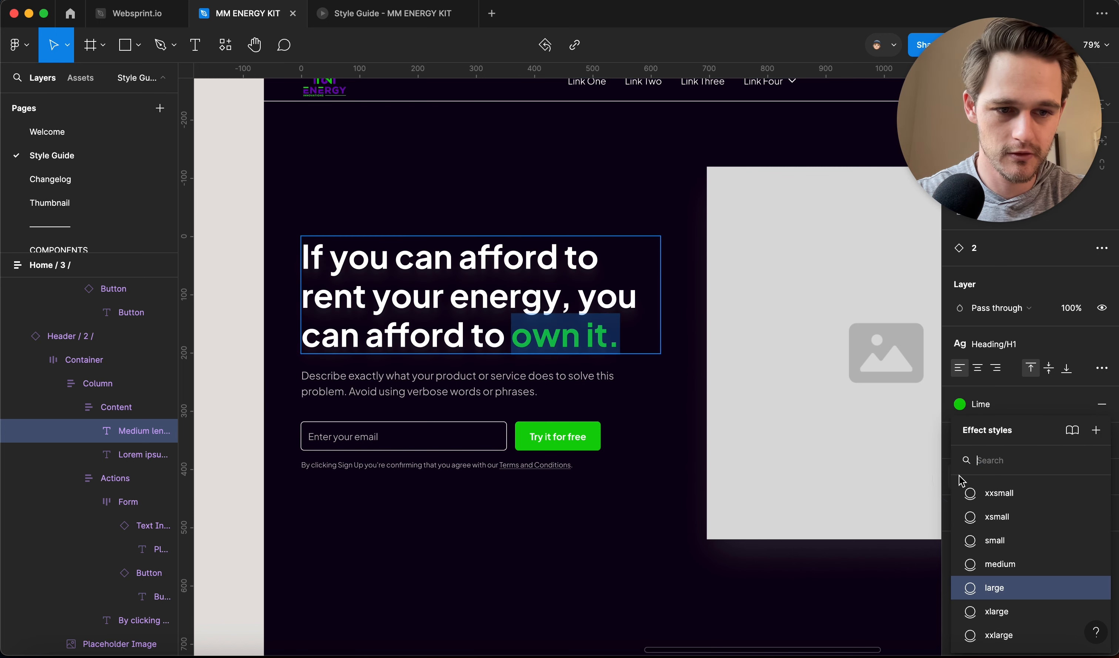
left_click(978, 640)
scroll(662, 439, "up", 10)
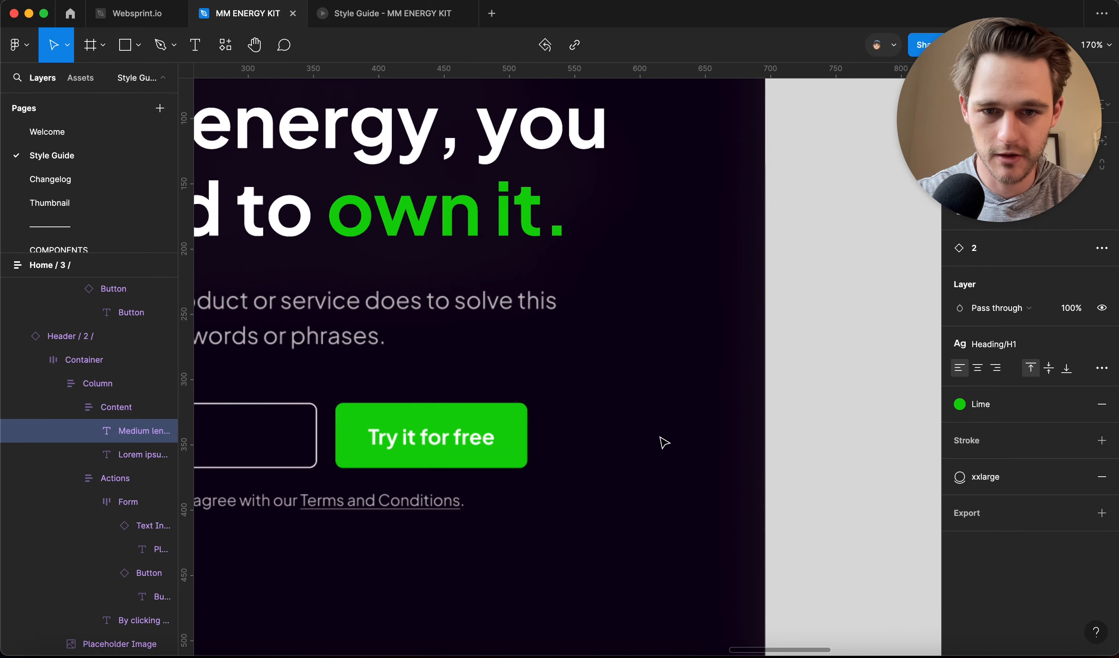
scroll(666, 428, "left", 2)
left_click(751, 423)
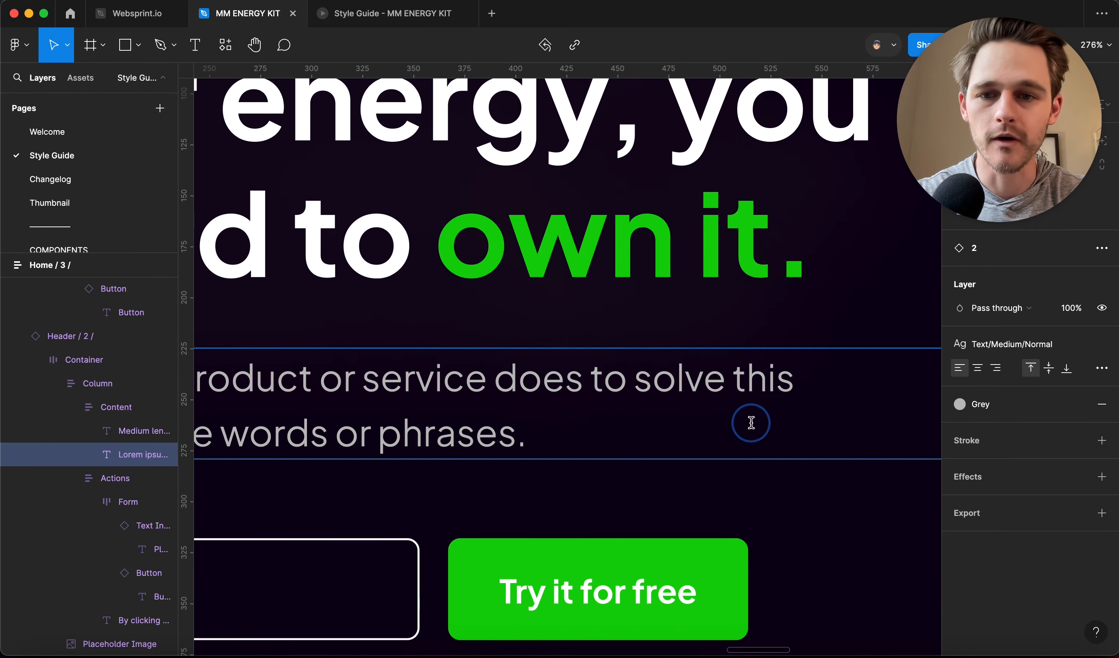
Undo the hero headline's last effect style change and inspect the text up close.
key("super+z")
scroll(751, 423, "down", 8)
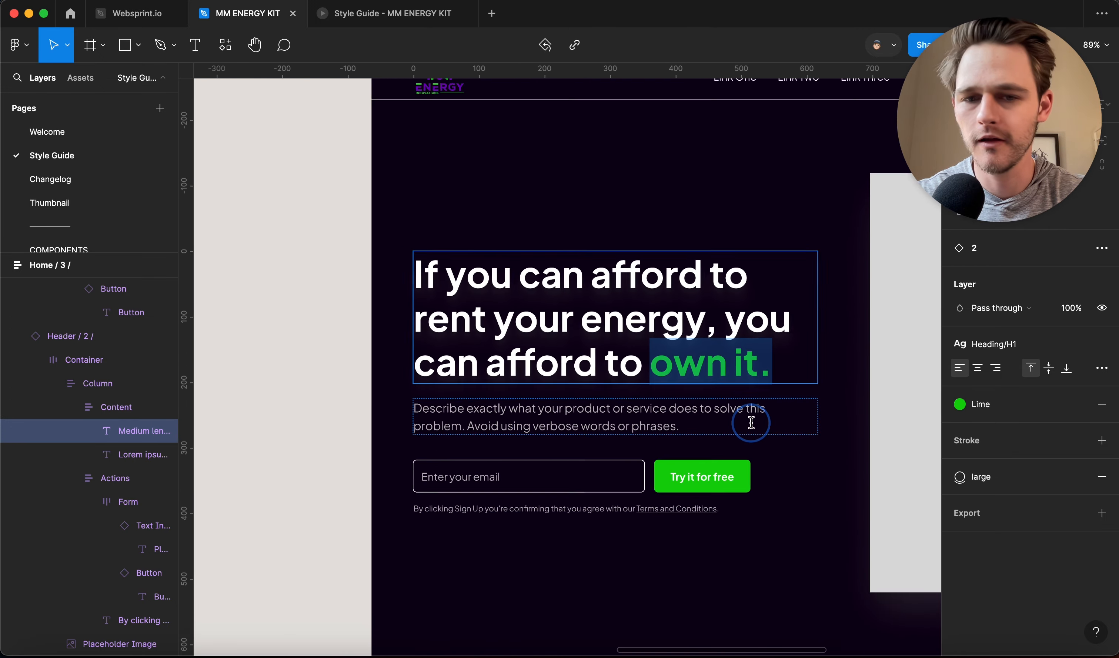
left_click(824, 412)
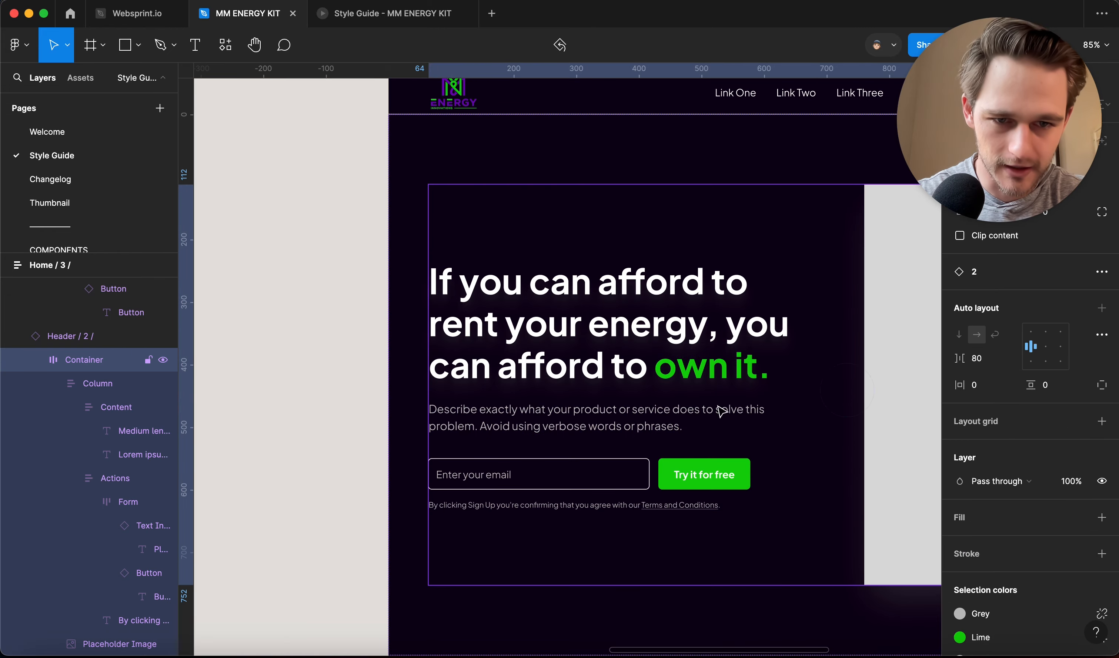
left_click(271, 317)
scroll(276, 320, "up", 2)
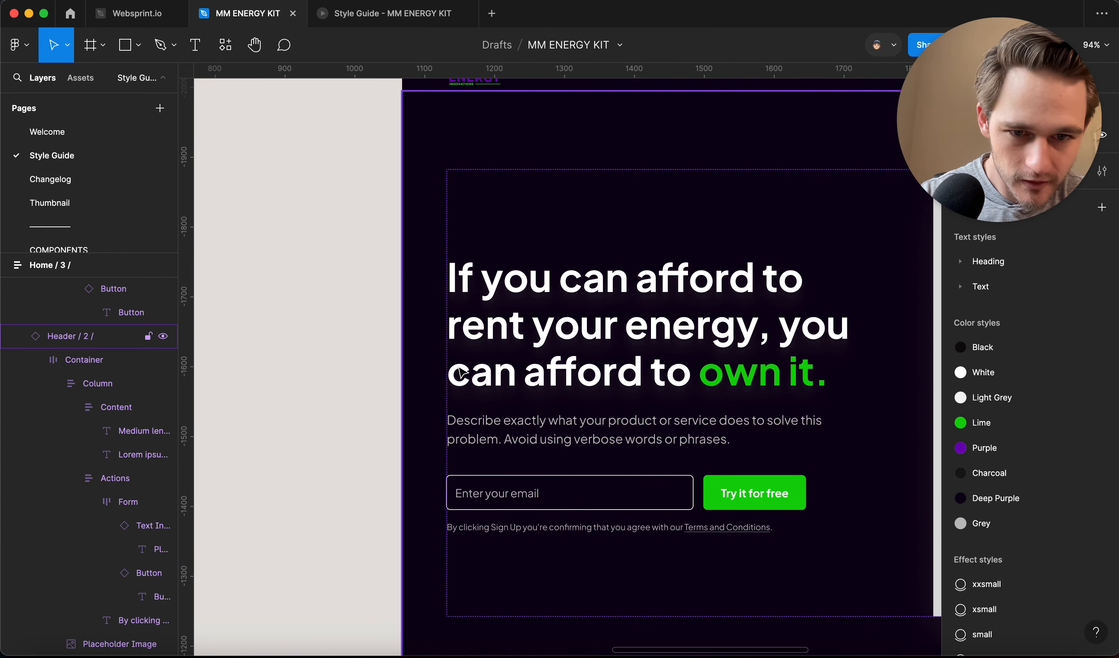
scroll(461, 372, "up", 5)
scroll(461, 372, "down", 4)
scroll(461, 372, "down", 4)
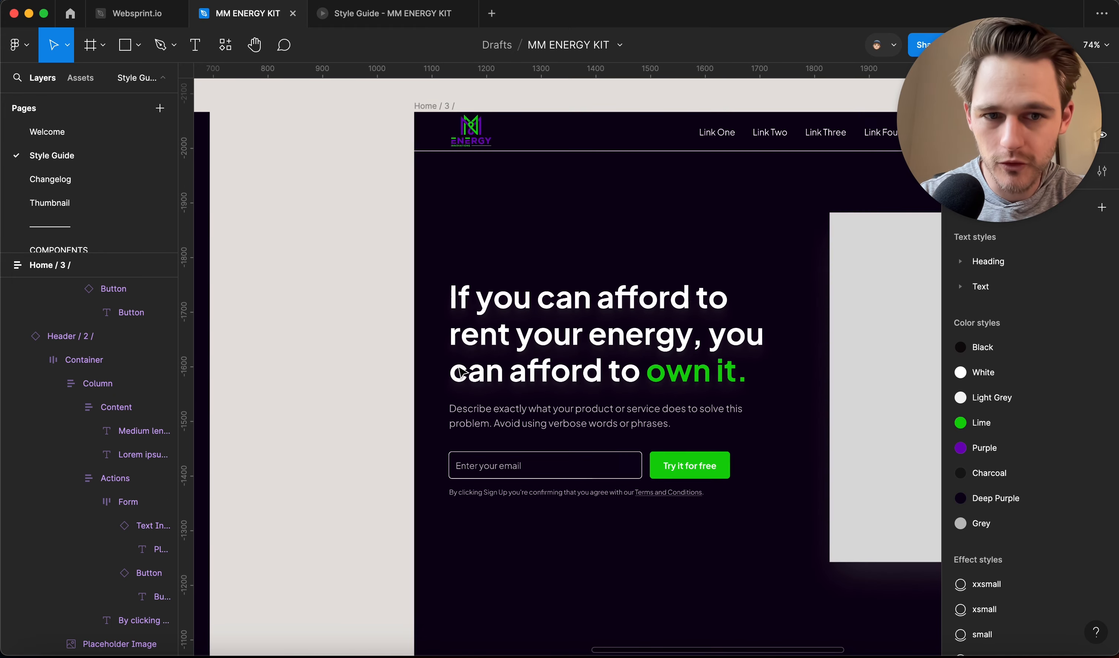
Apply the xxlarge effect style to the hero headline and inspect the glow up close.
left_click(608, 375)
double_click(608, 375)
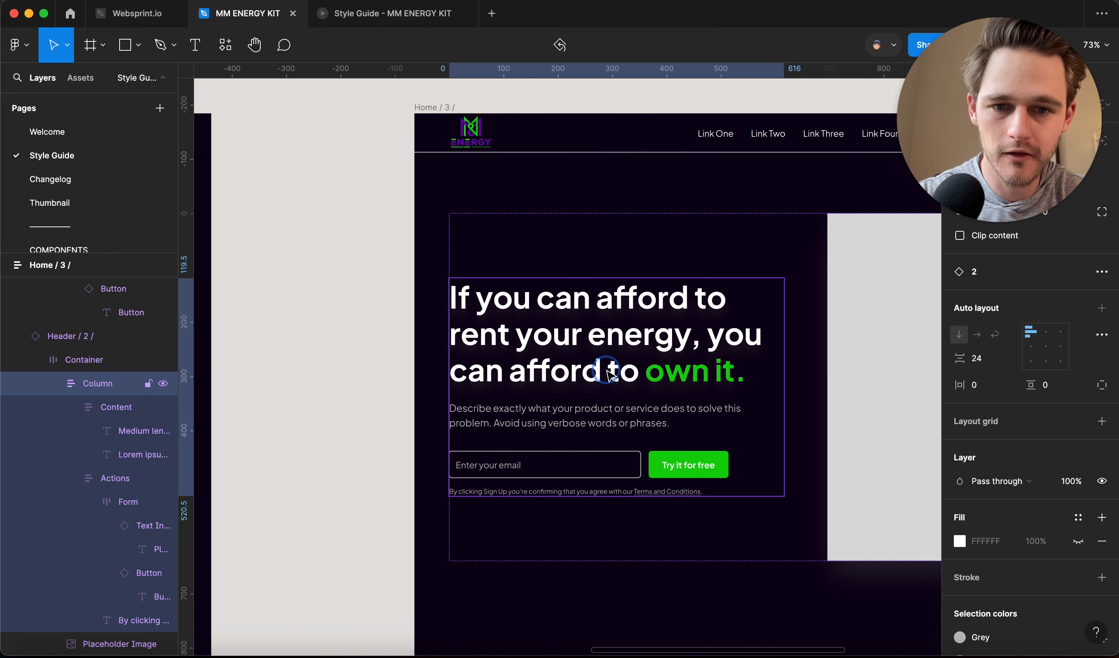
double_click(608, 374)
left_click(1078, 586)
left_click(981, 589)
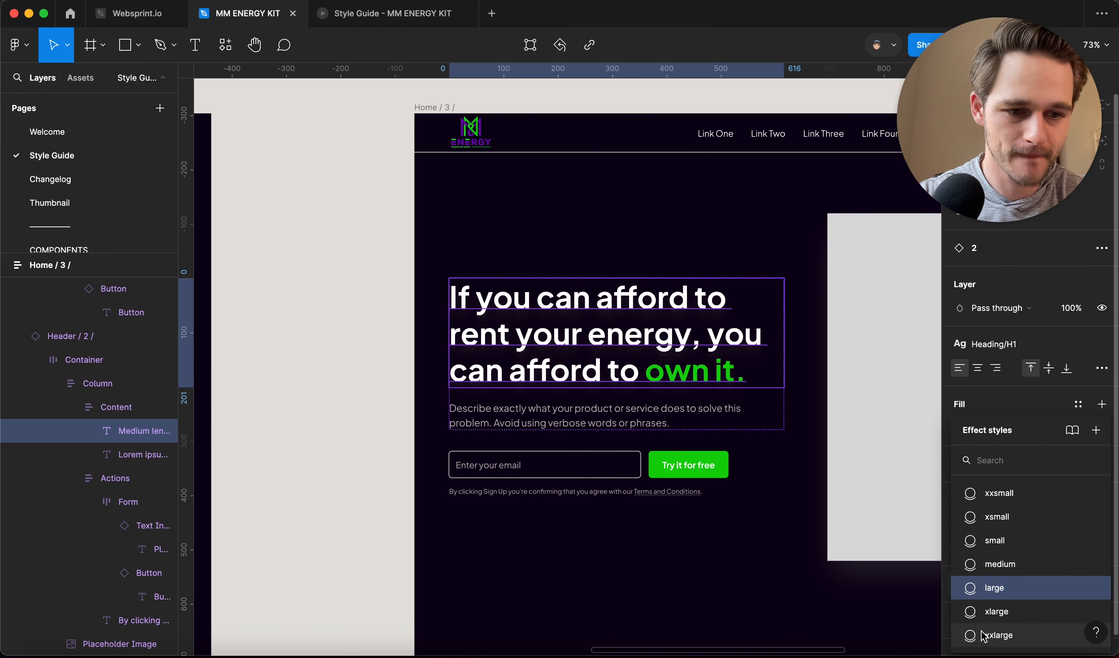
left_click(375, 350)
scroll(384, 353, "up", 5)
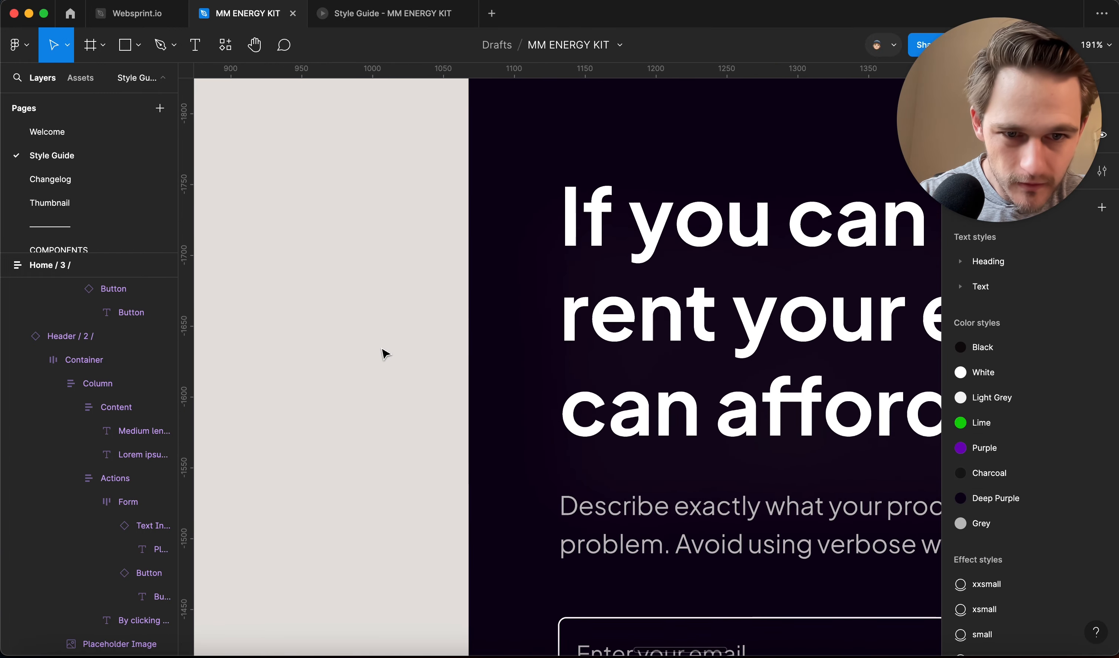
scroll(384, 353, "right", 5)
scroll(386, 353, "down", 5)
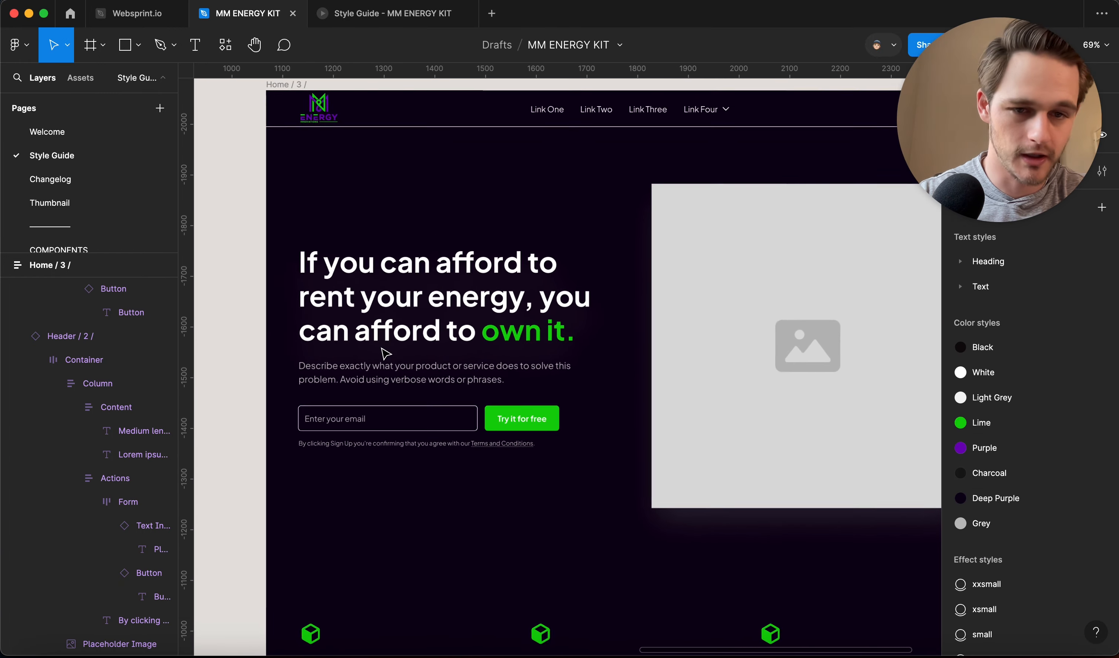
Add an effect to the hero's "Try it for free" button and apply the xxlarge effect style to it.
left_click(515, 418)
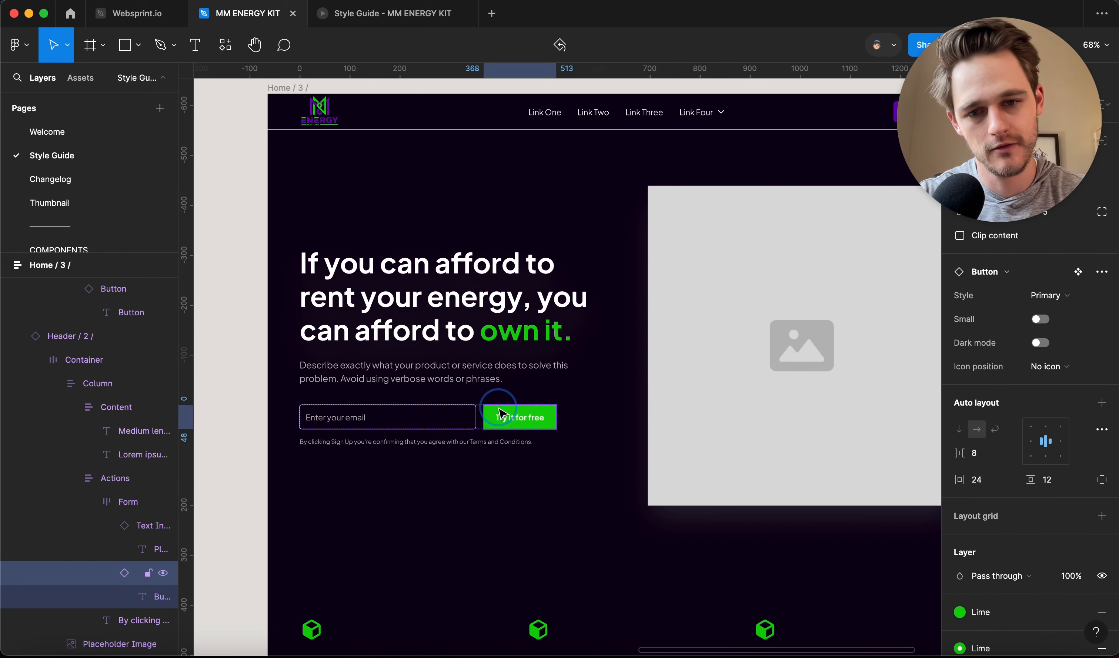
scroll(1064, 533, "down", 5)
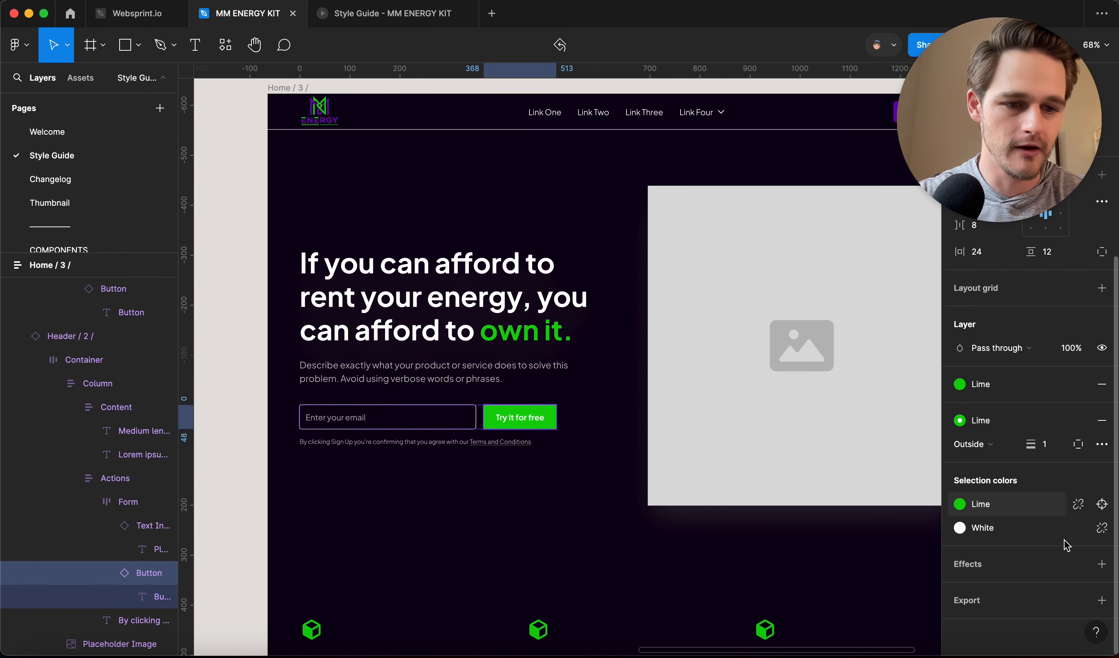
left_click(1023, 566)
scroll(1020, 568, "down", 1)
left_click(960, 566)
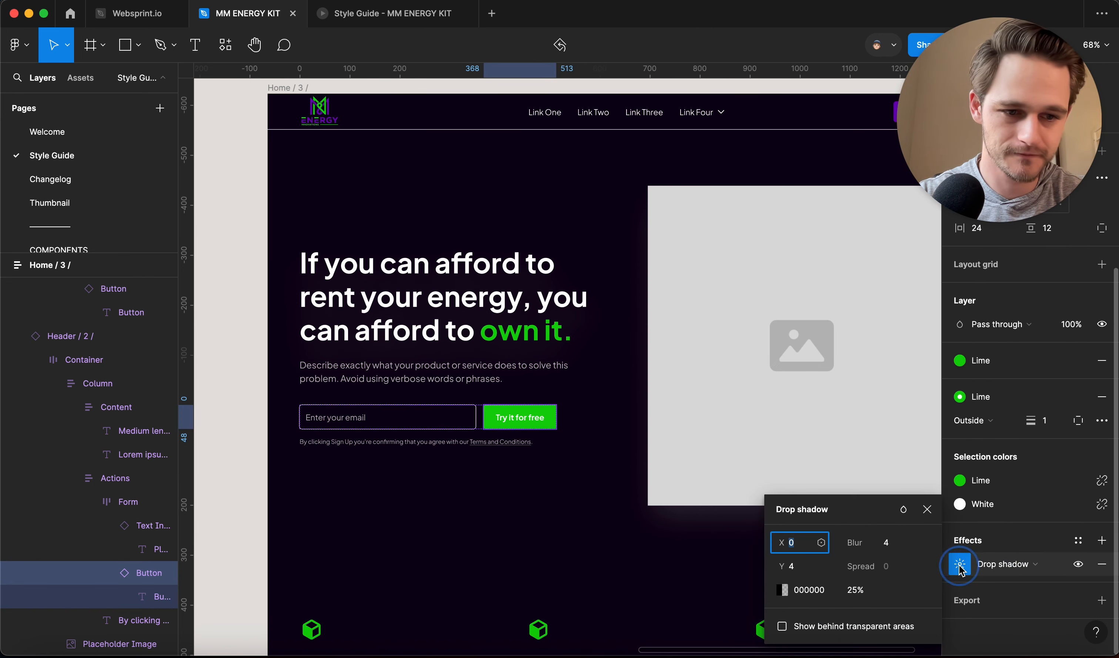
left_click(958, 567)
left_click(1074, 542)
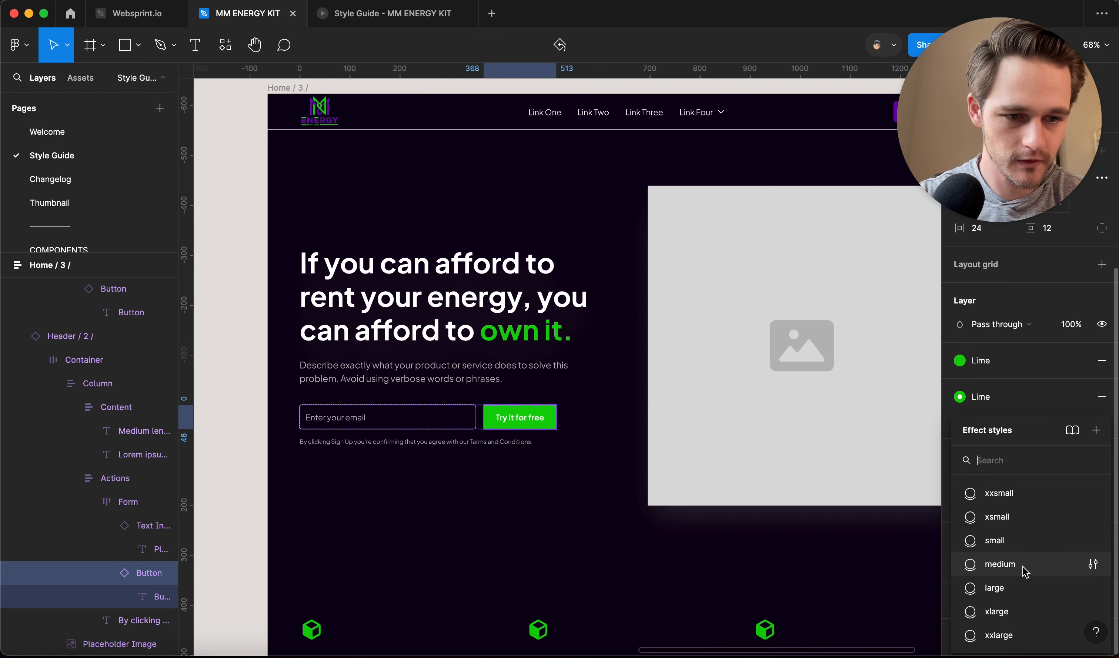
left_click(992, 636)
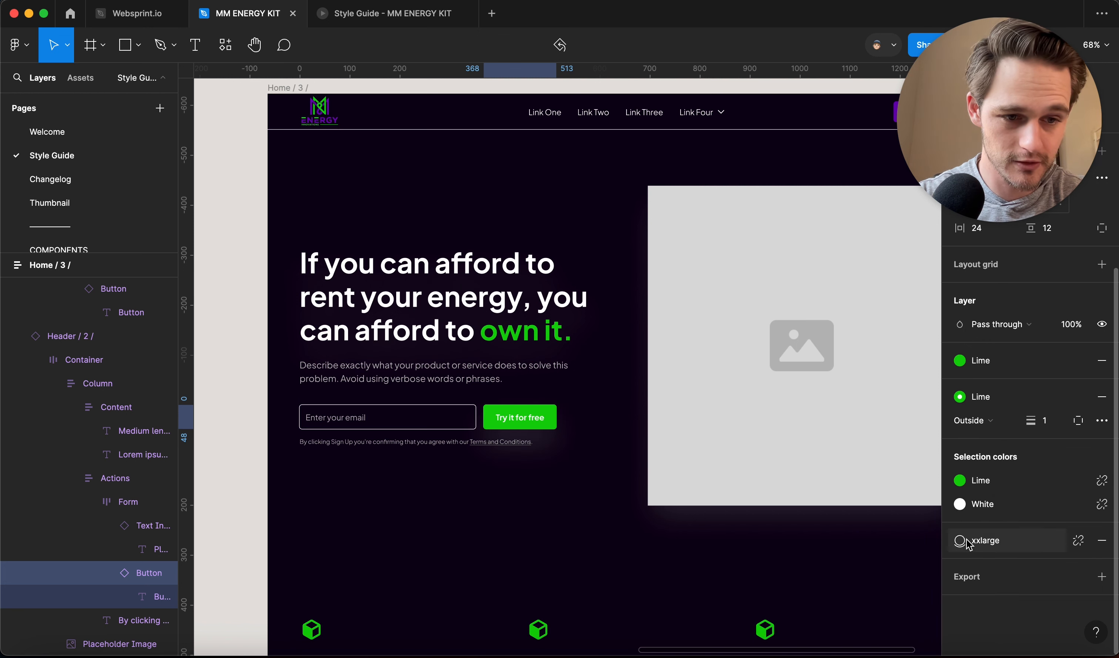
Detach the effect style from the "Try it for free" button and change its drop shadow color to the lime 12D008.
left_click(1078, 544)
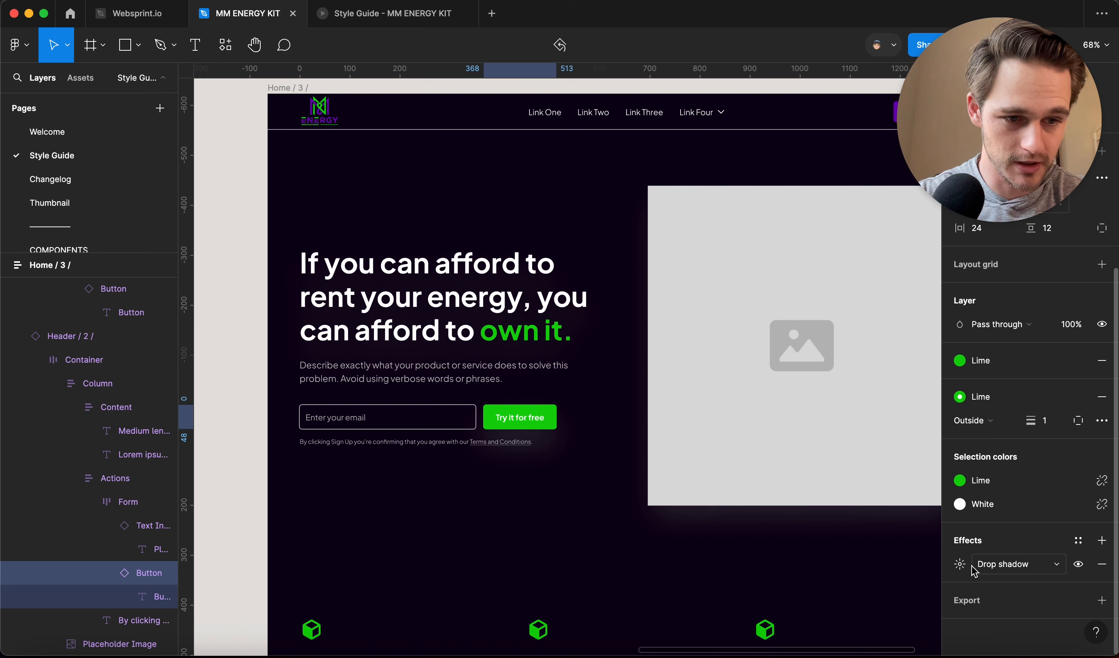
left_click(959, 565)
left_click(780, 595)
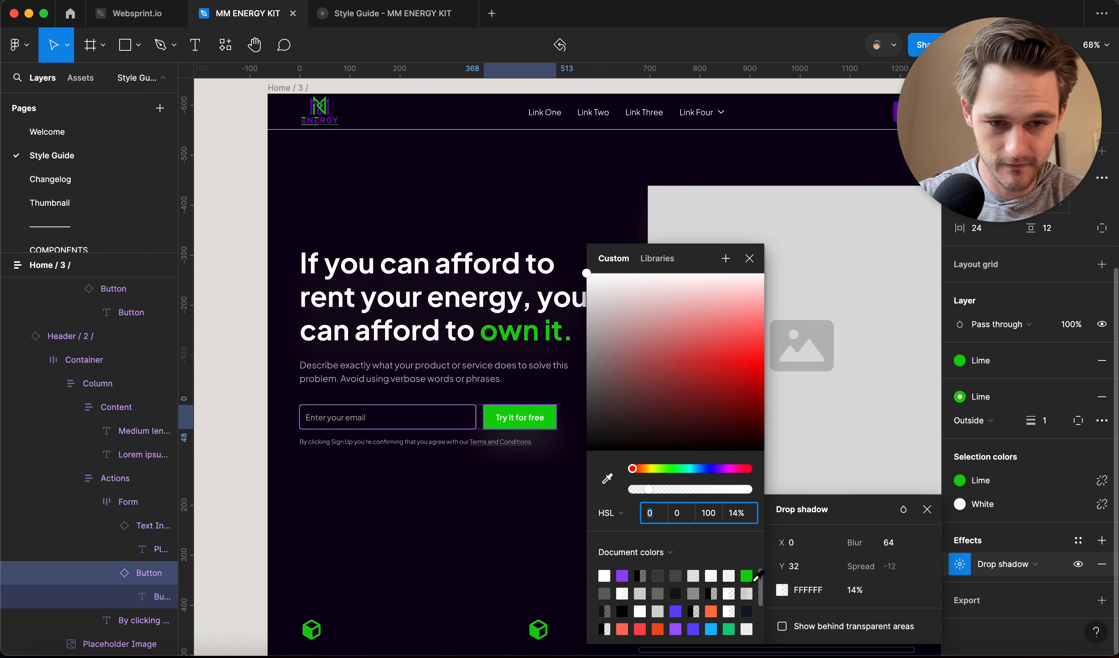
left_click(746, 574)
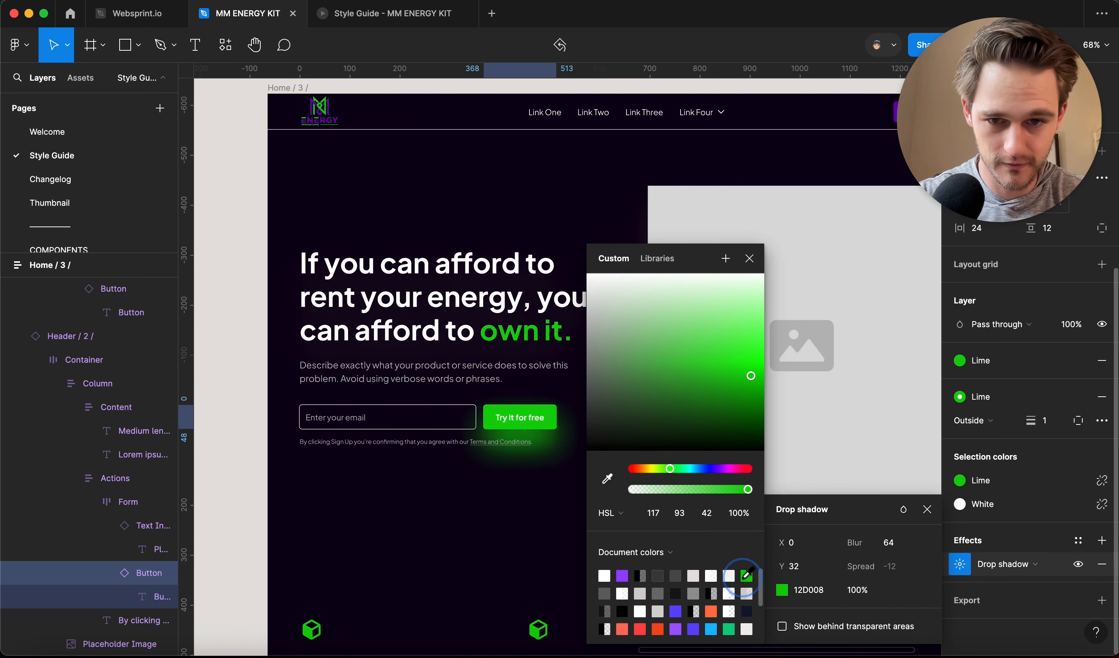
left_click(749, 258)
Set the opacity of the "Try it for free" button's lime drop shadow to 19% and inspect the glow up close.
left_click(858, 591)
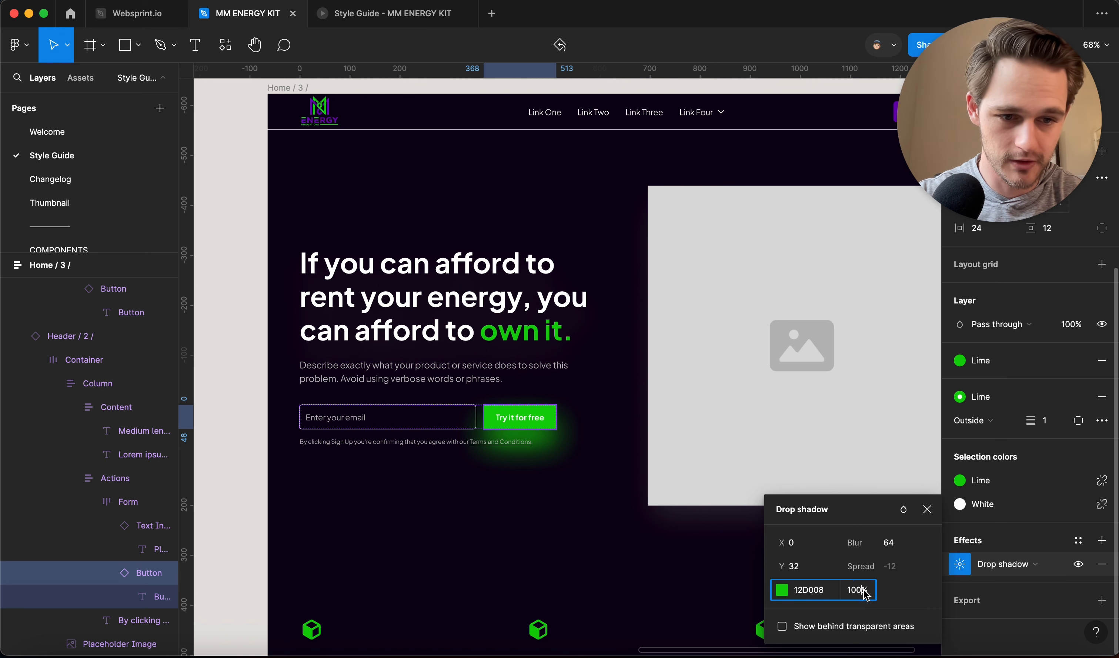
left_click(864, 590)
type("14")
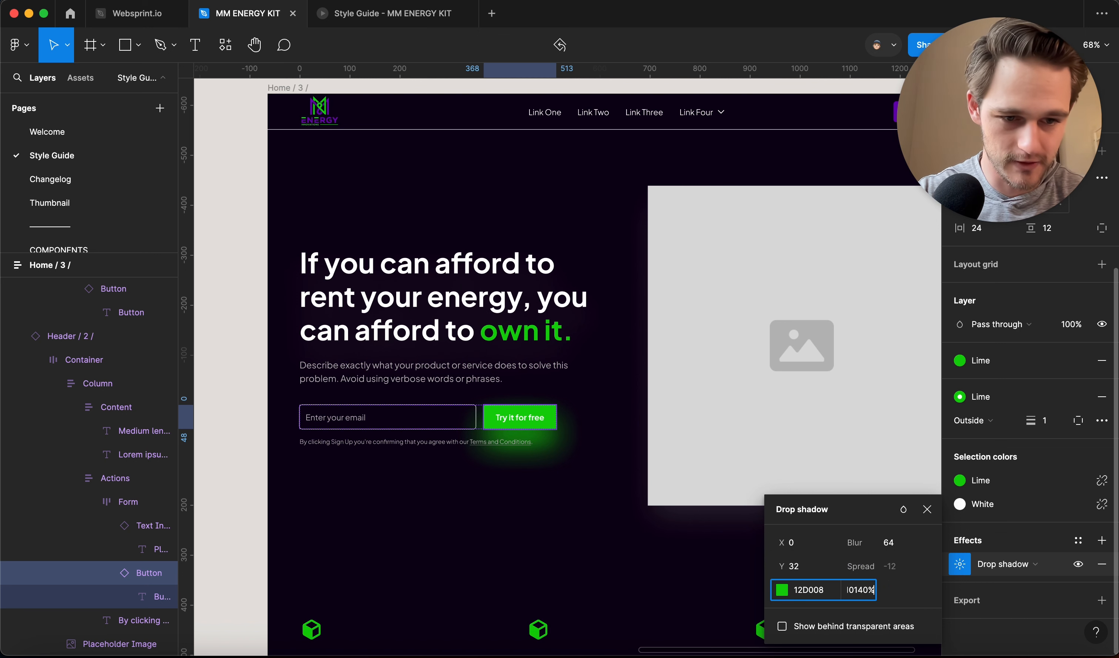
key("shift+Down")
key("shift+Down")
type("1")
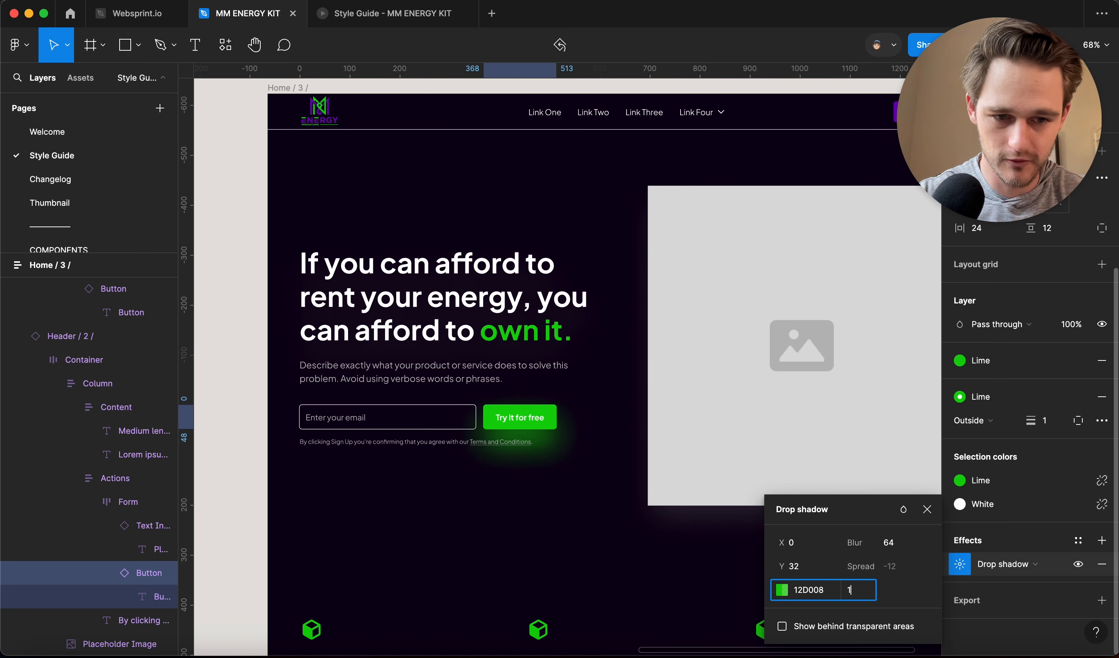
type("3")
key("Return")
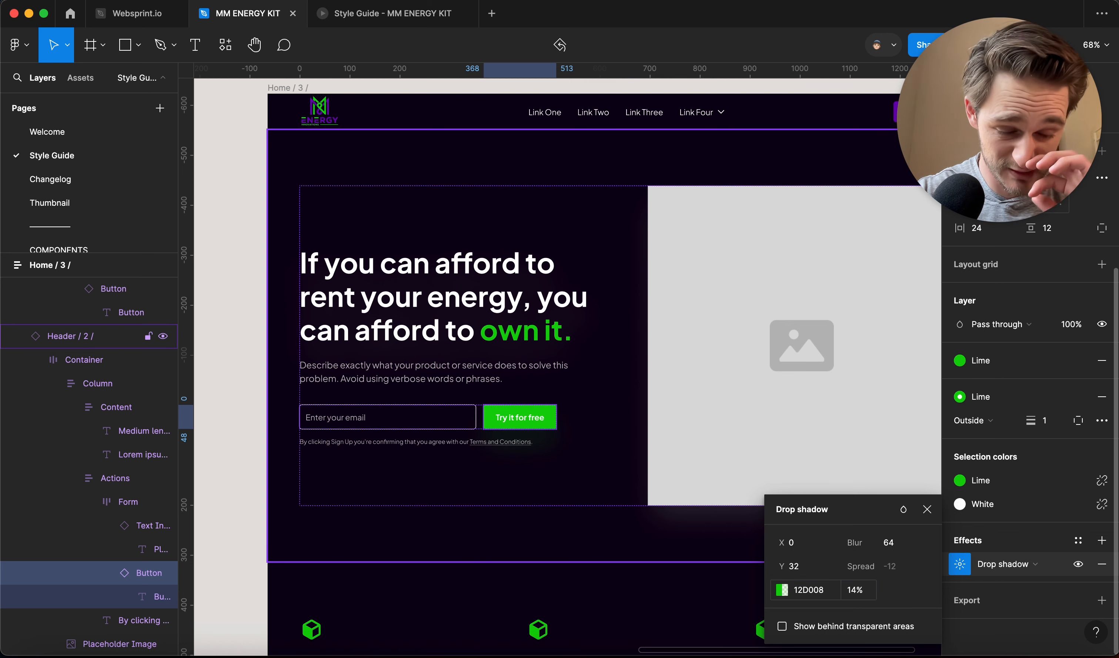
left_click_drag(855, 591, 862, 591)
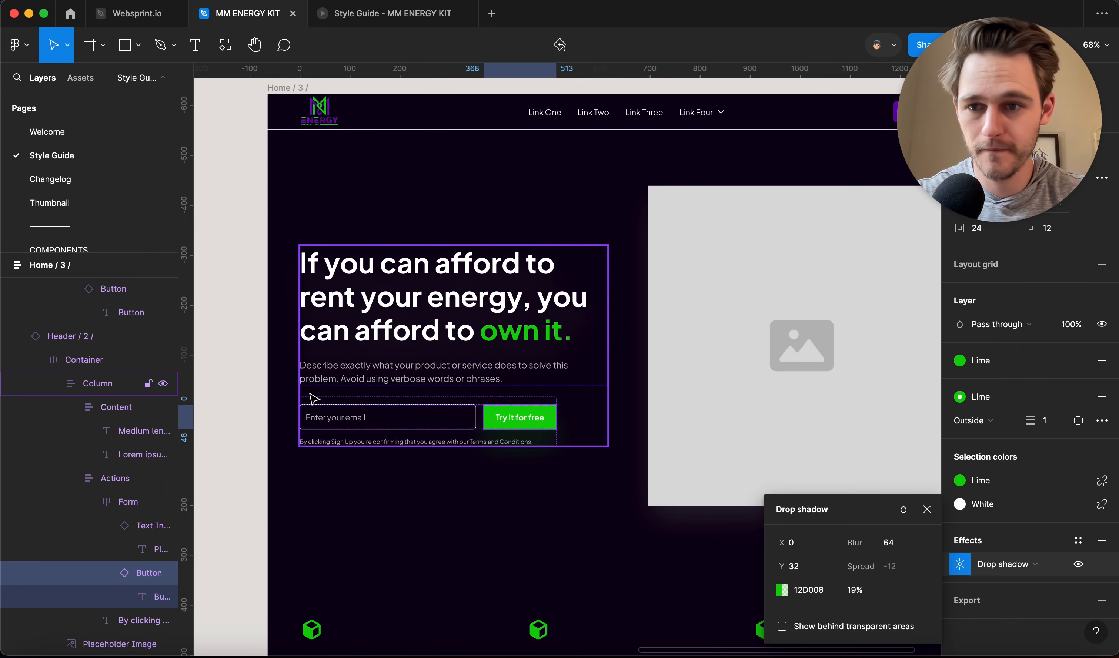
left_click(256, 374)
scroll(255, 374, "up", 5)
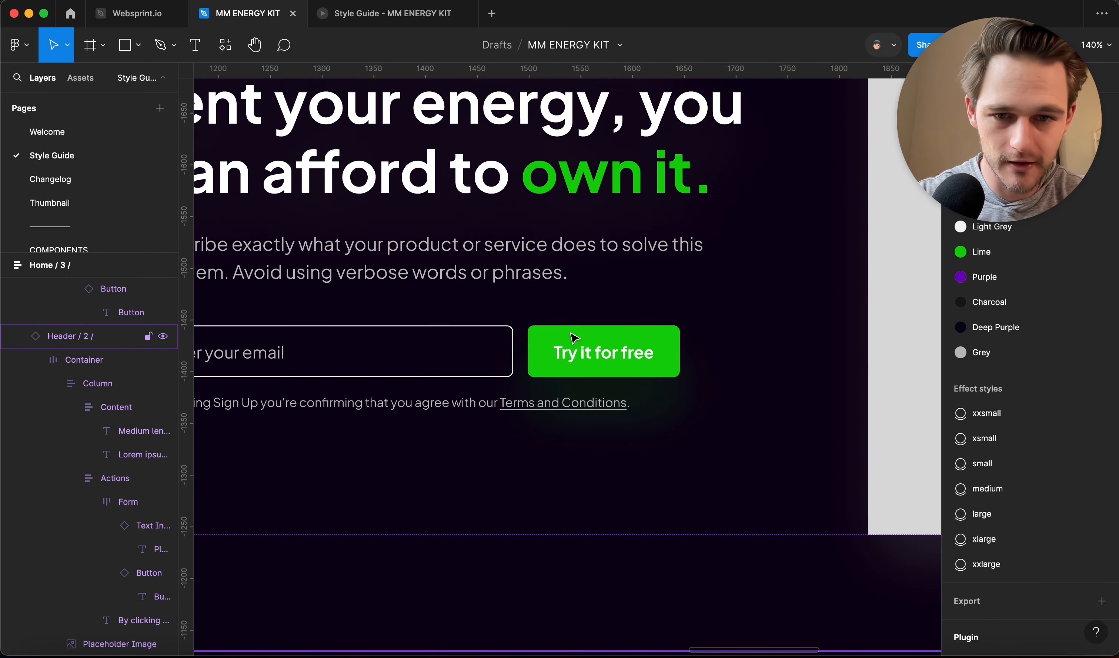
scroll(629, 423, "up", 1)
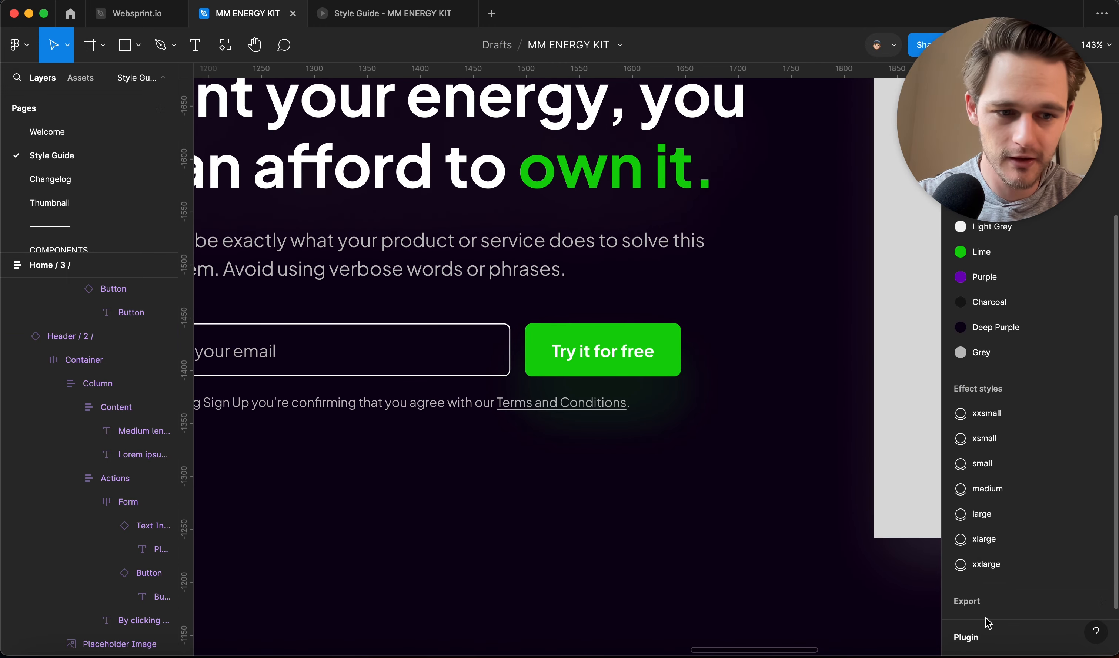
Save the "Try it for free" button's drop shadow as a new effect style named "Green Large Shadow".
left_click(677, 364)
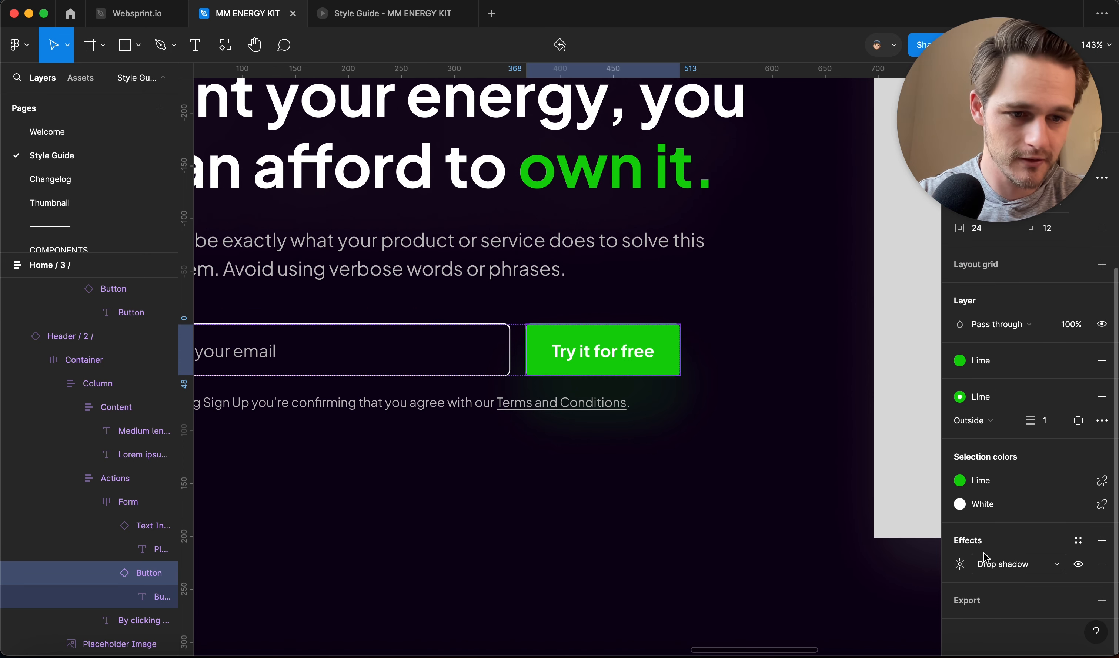
left_click(1078, 541)
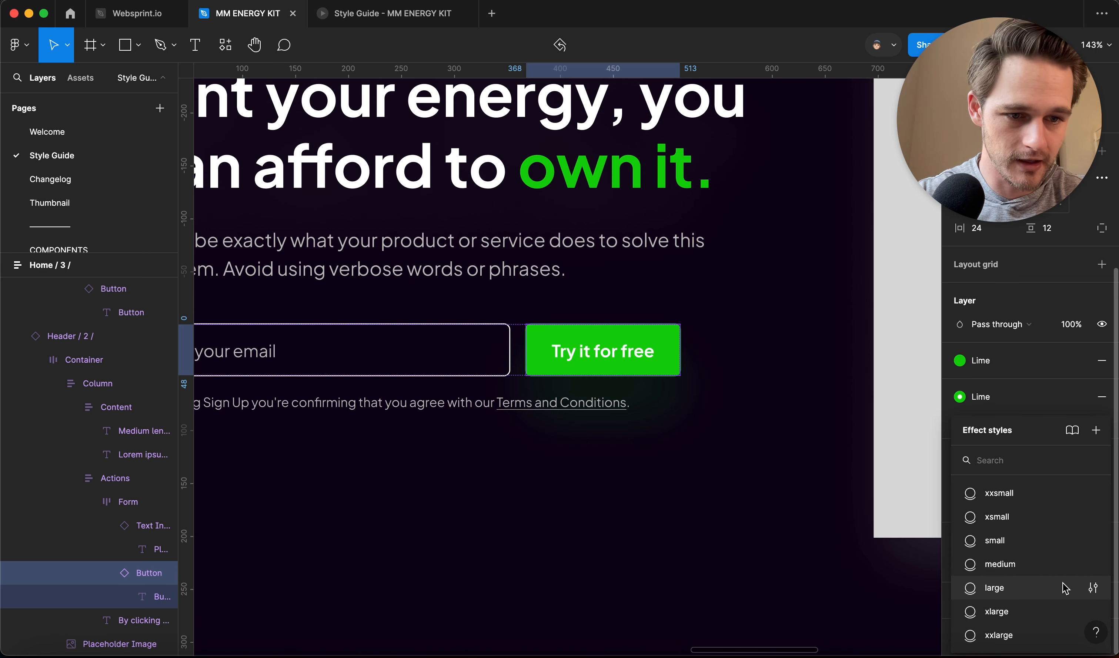
left_click(1095, 431)
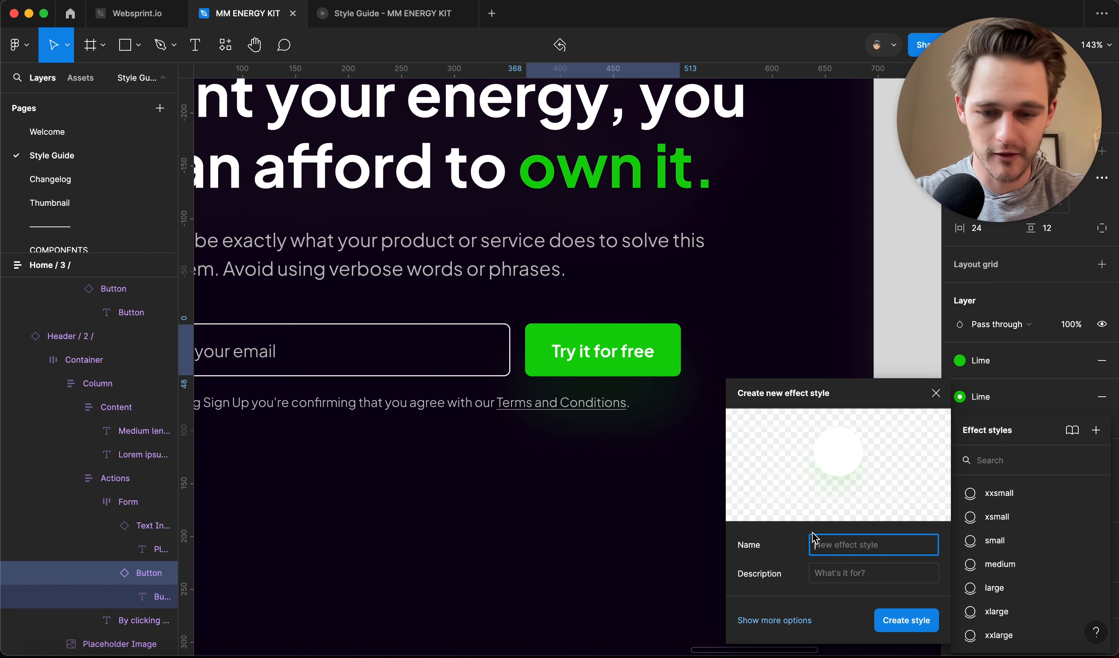
type("Green Shadow L")
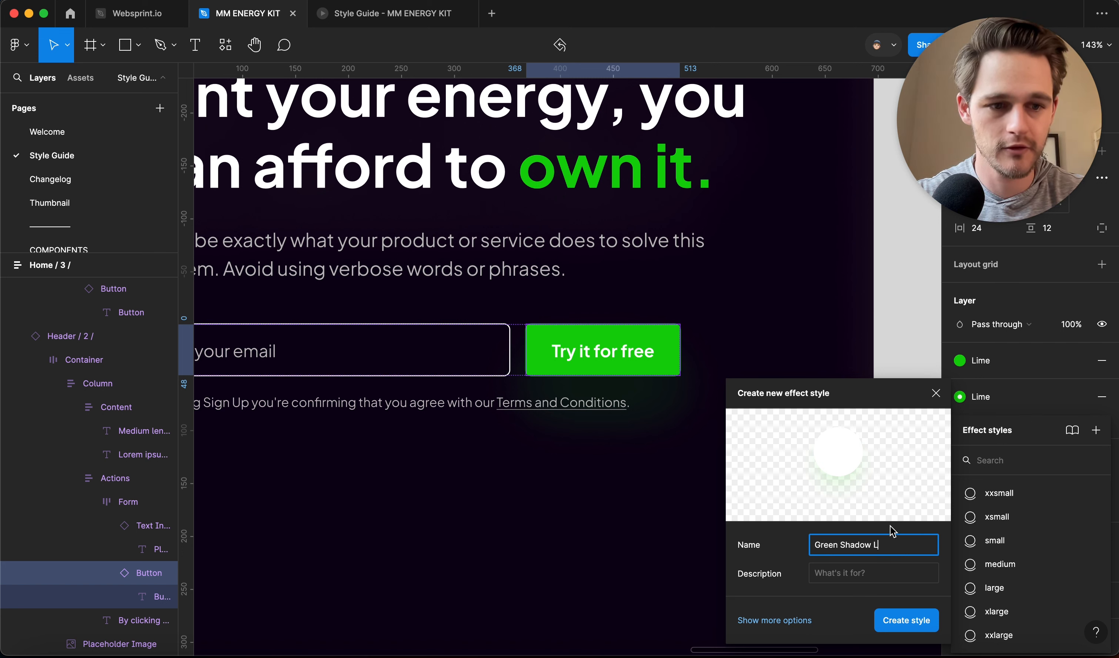
left_click(847, 547)
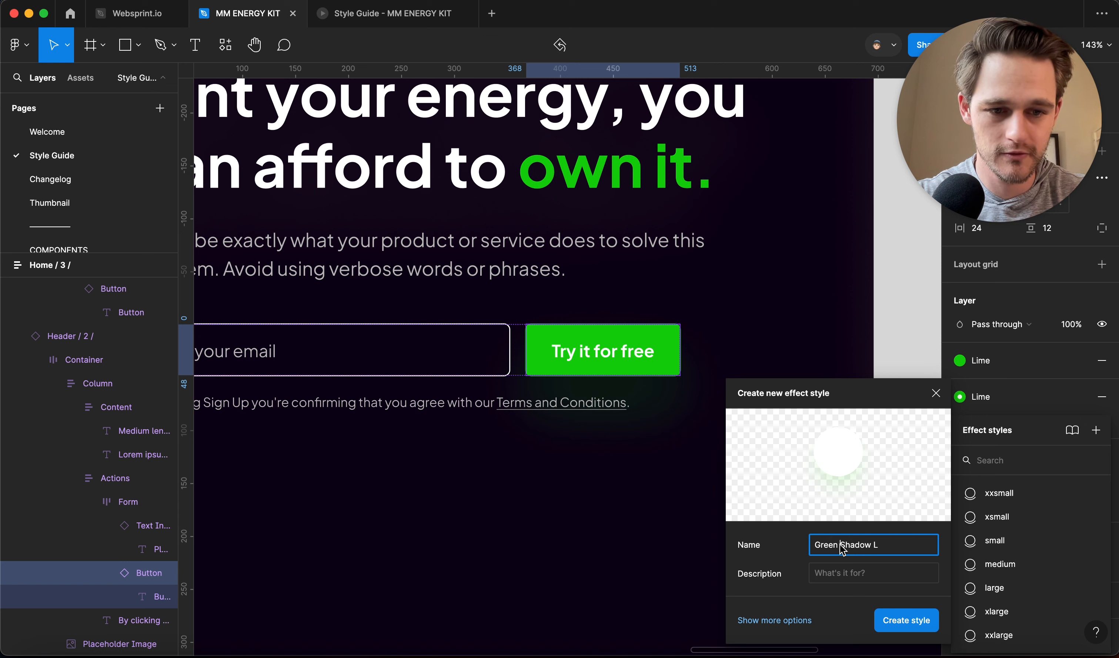
type("larg")
key("BackSpace")
type("e")
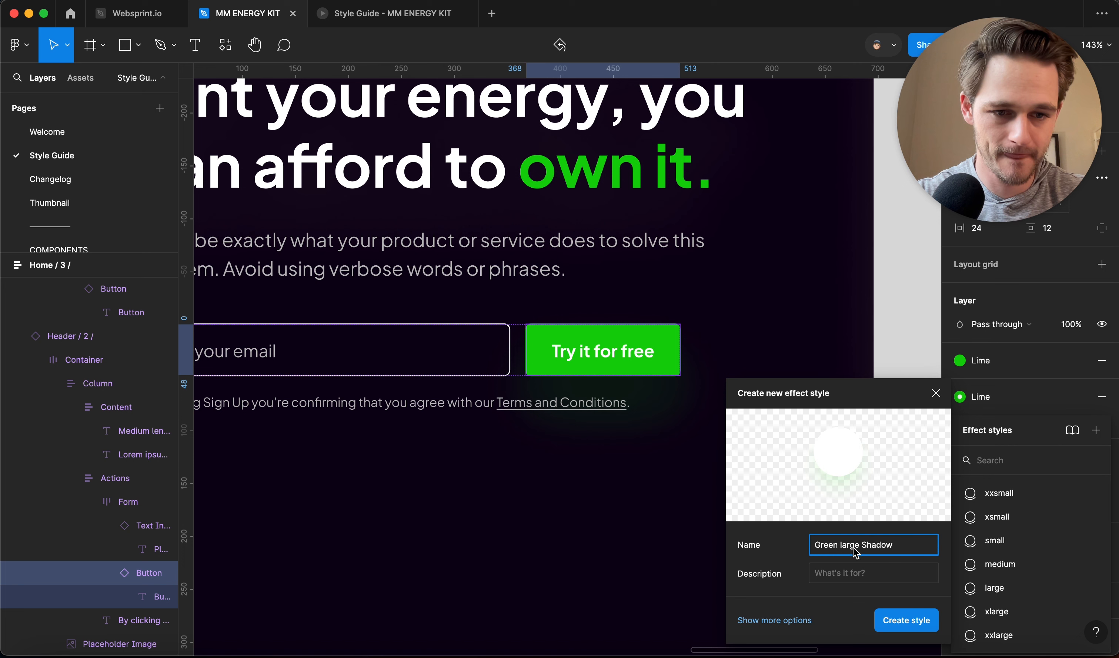
key("BackSpace")
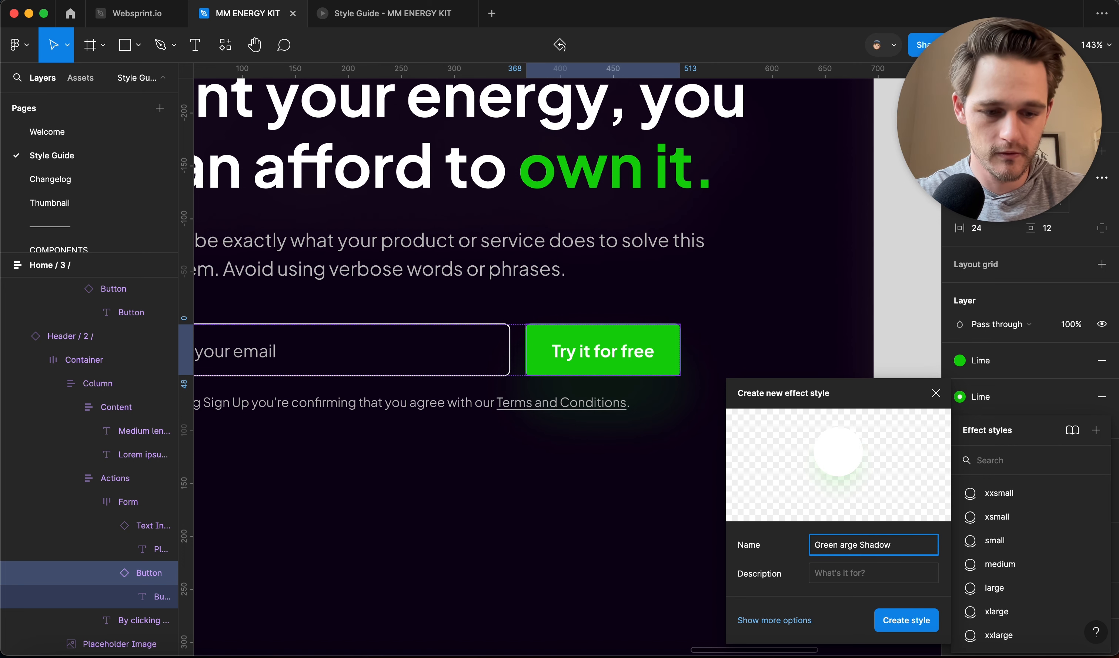
type("L")
left_click(922, 624)
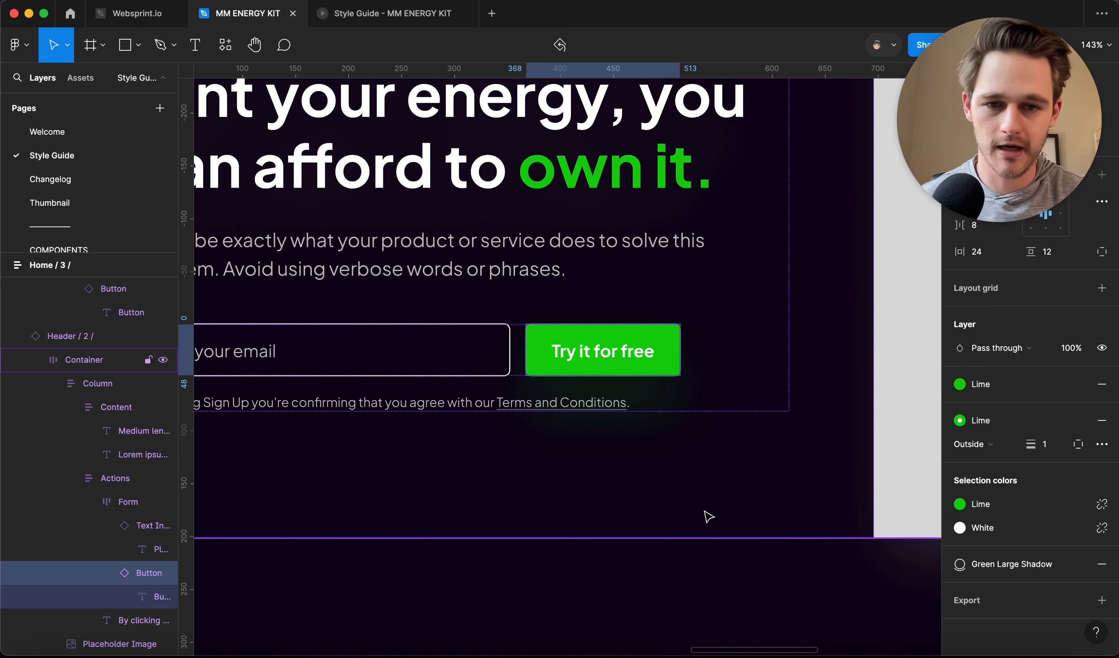
Try the Green Large Shadow effect style on the hero's "If you can afford to rent your energy" heading in place of its xxlarge style.
left_click(723, 525)
scroll(731, 531, "down", 5)
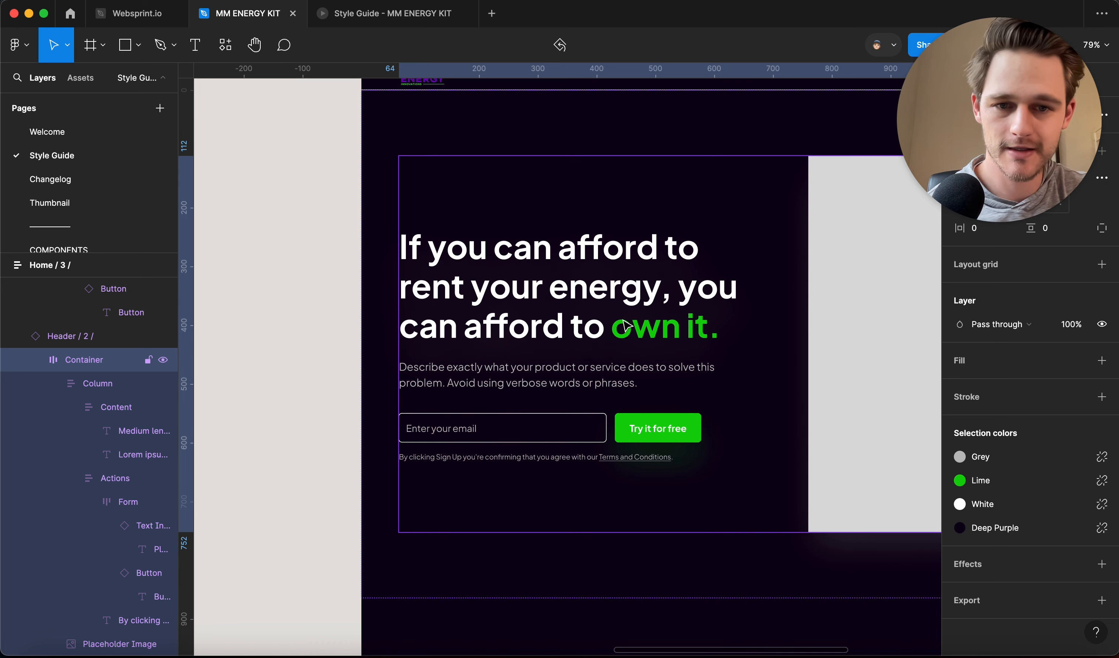
left_click(625, 332)
left_click(626, 335)
left_click(625, 336)
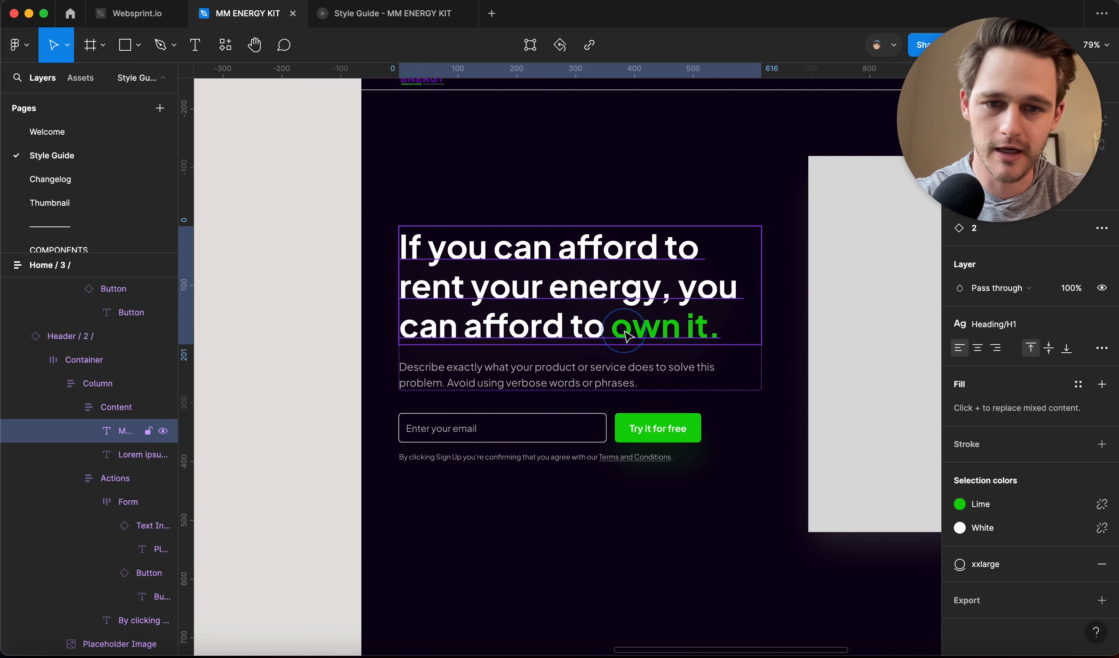
left_click(654, 309)
left_click(654, 311)
left_click(647, 328)
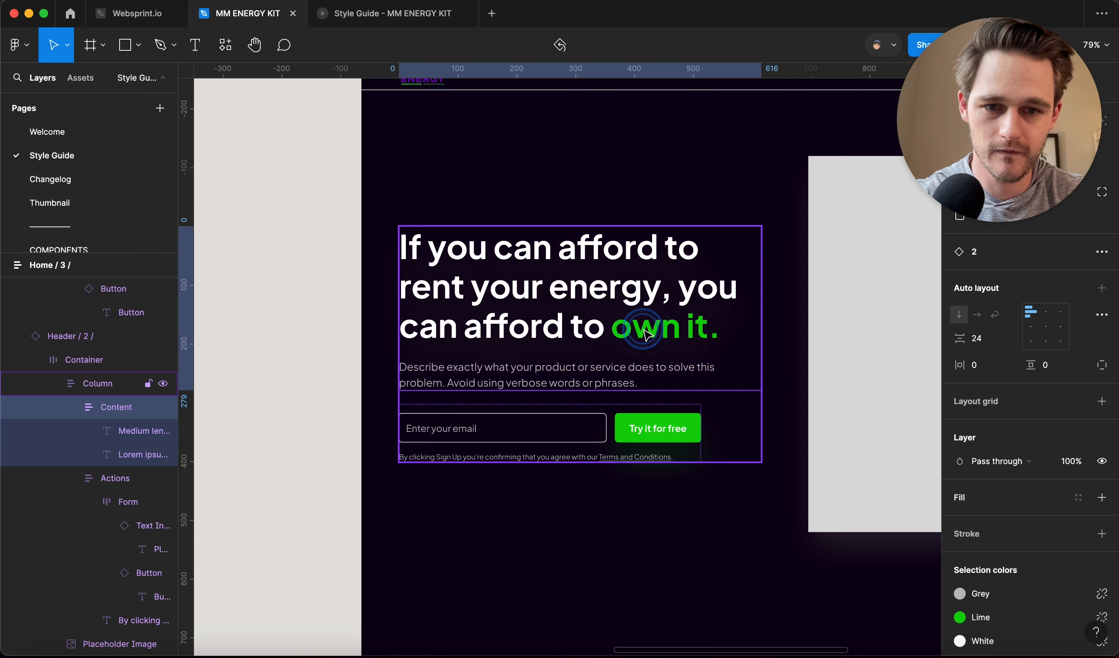
left_click(645, 333)
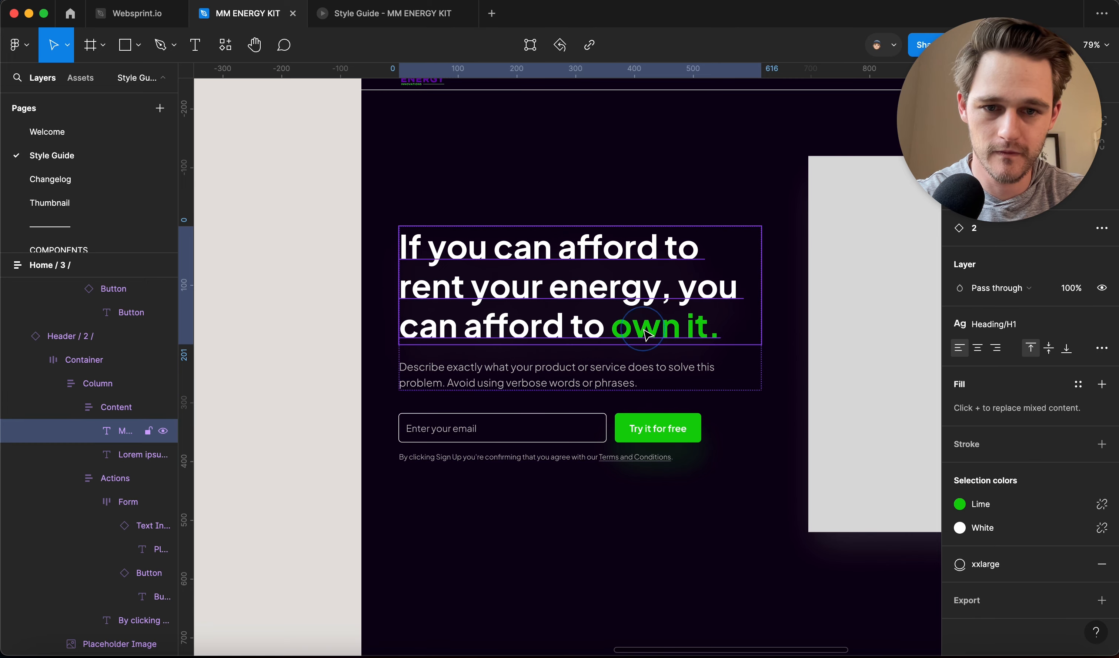
left_click(995, 569)
left_click(992, 633)
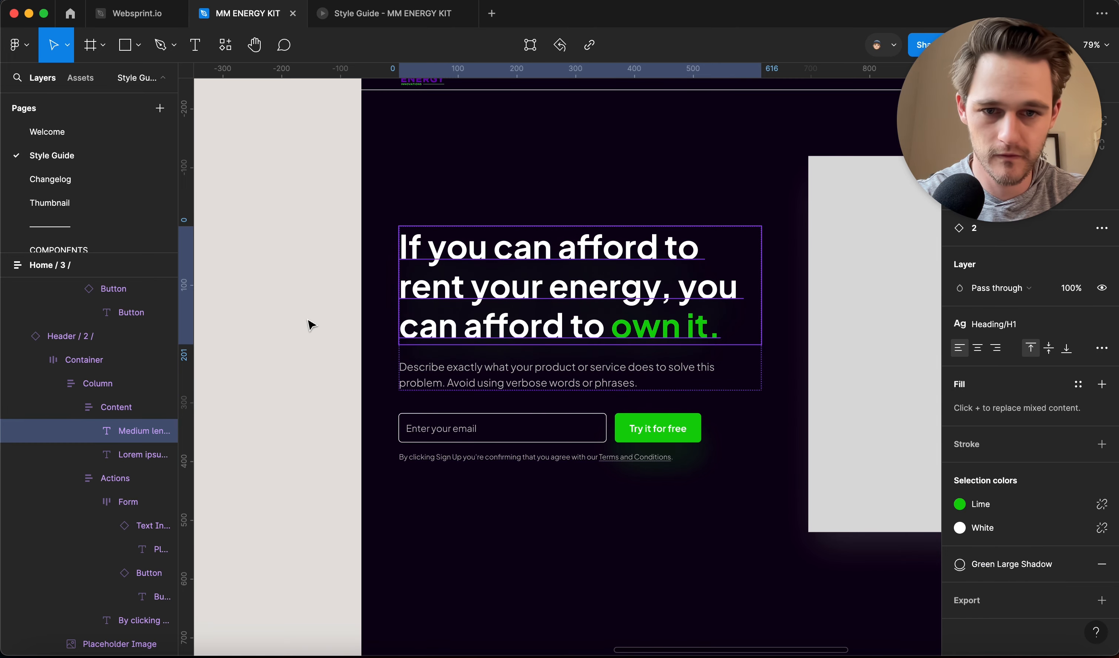
Inspect the hero heading's glow up close and undo its effect style change.
left_click(298, 265)
scroll(299, 264, "up", 10)
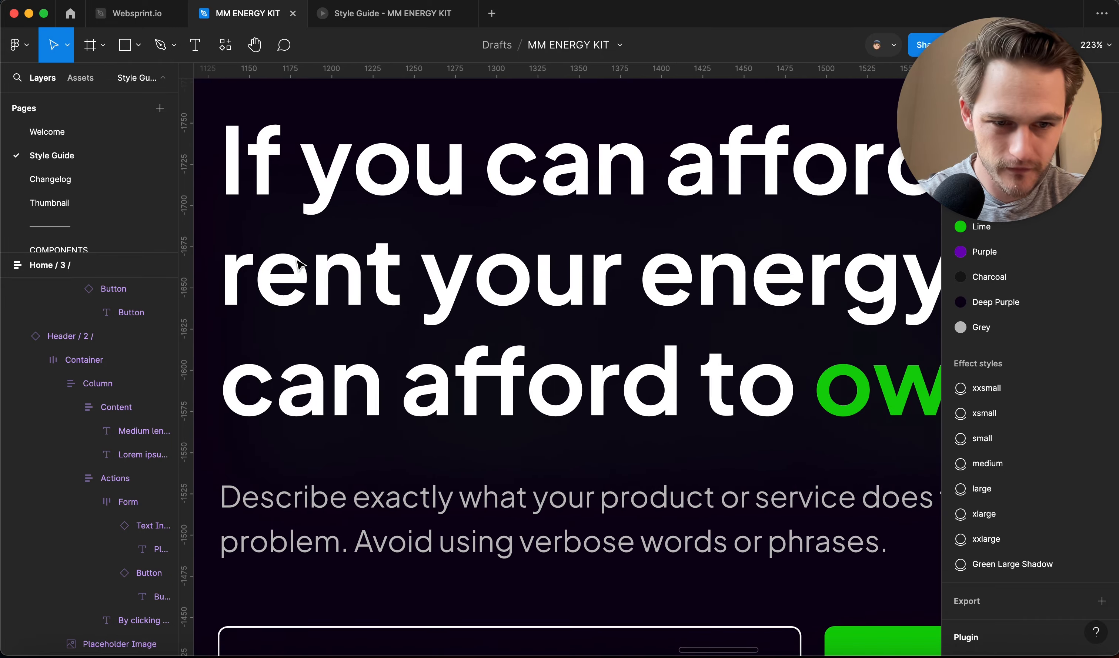
left_click(299, 264)
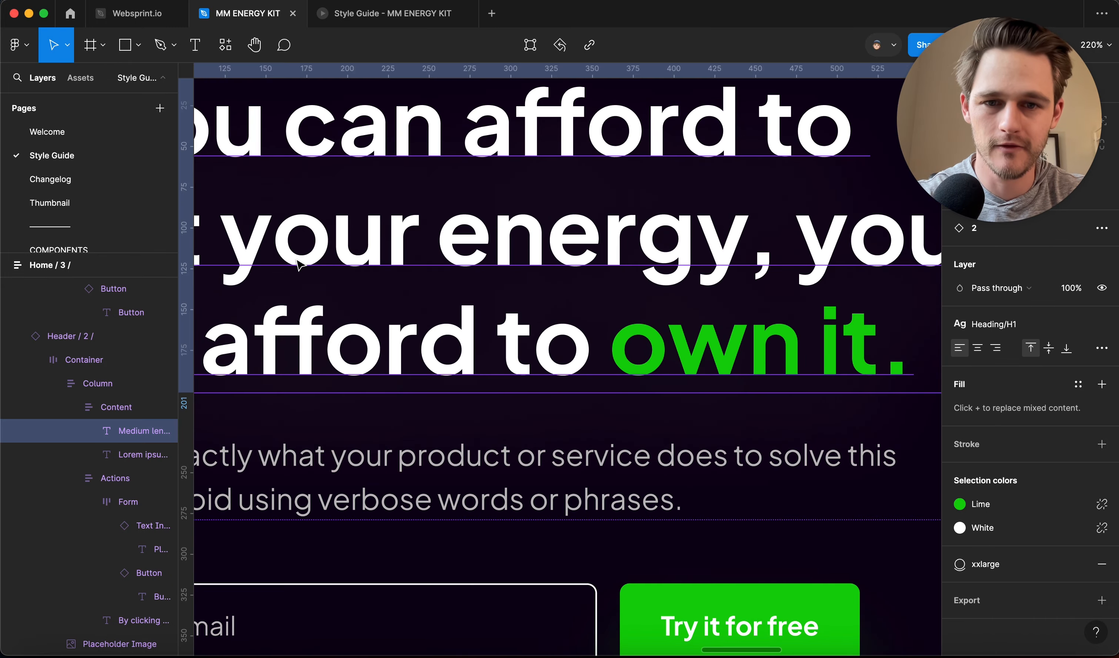
scroll(299, 265, "down", 10)
left_click(296, 262)
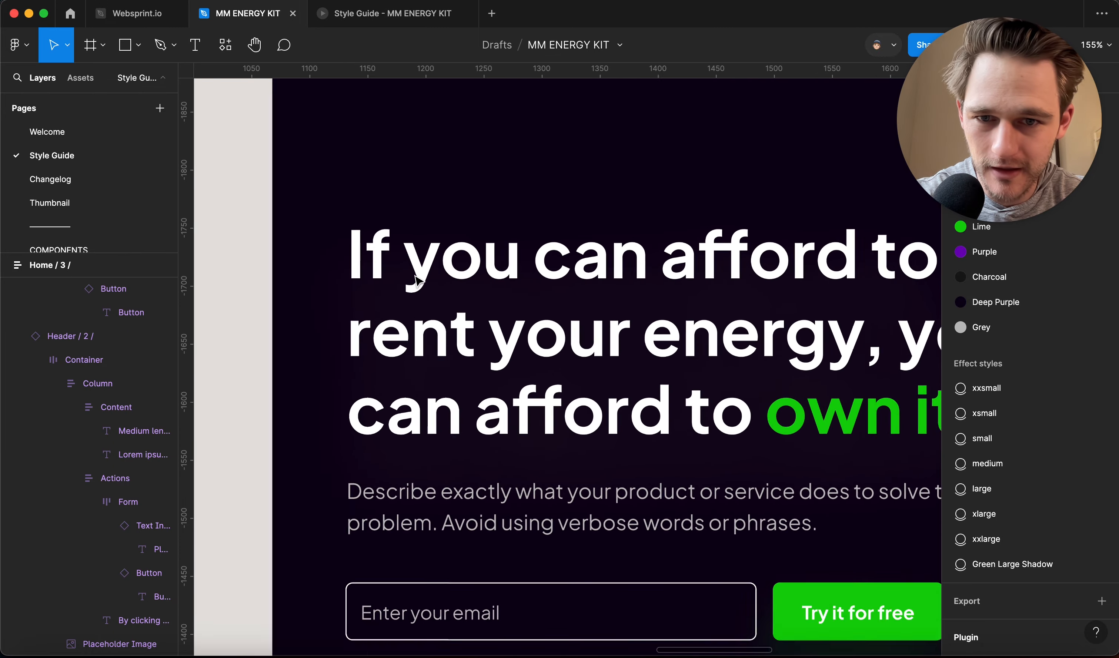
Add an effect to the navigation bar's "Try for free" button and apply the Green Large Shadow style to it.
scroll(416, 281, "up", 3)
scroll(416, 280, "down", 6)
scroll(416, 281, "down", 6)
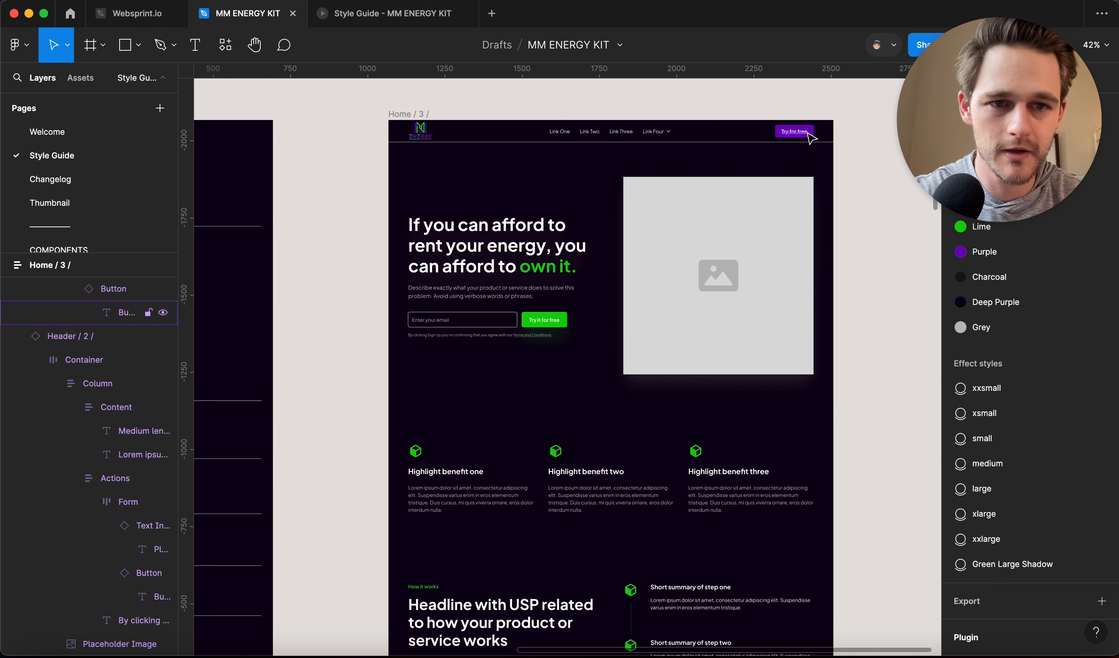
left_click(816, 132)
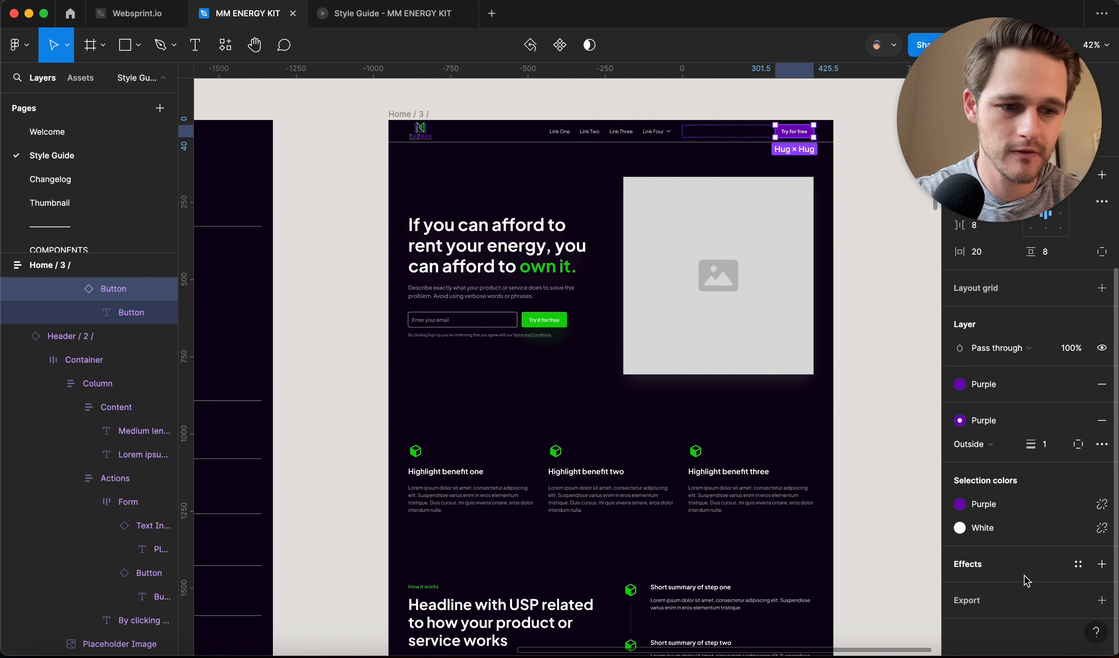
left_click(1014, 564)
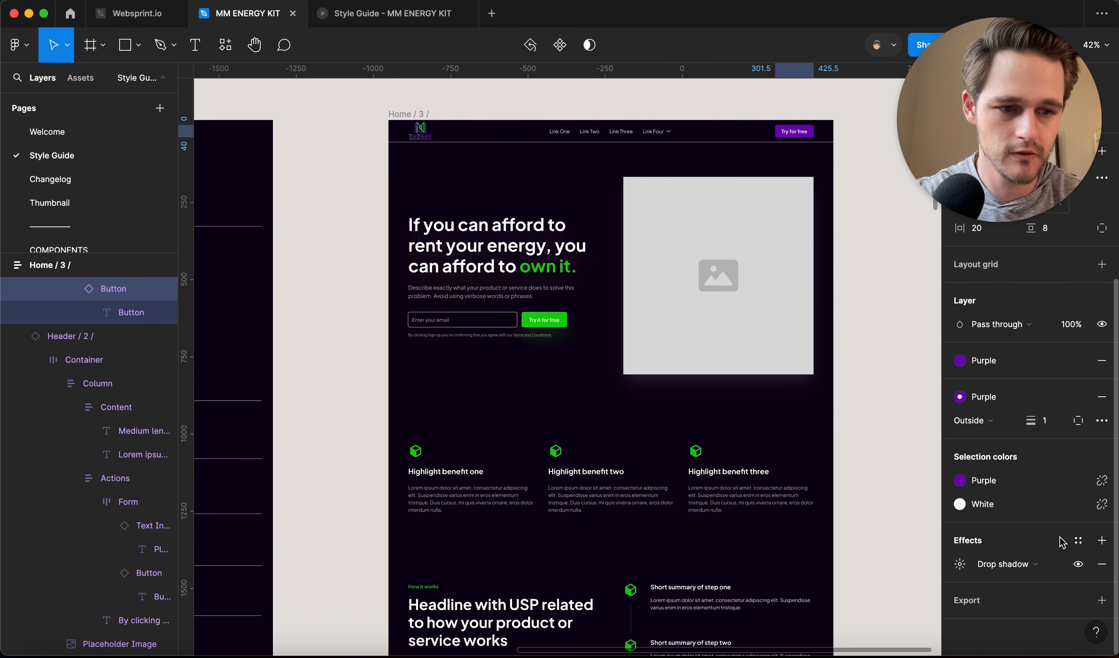
left_click(1078, 540)
left_click(1032, 630)
left_click(888, 345)
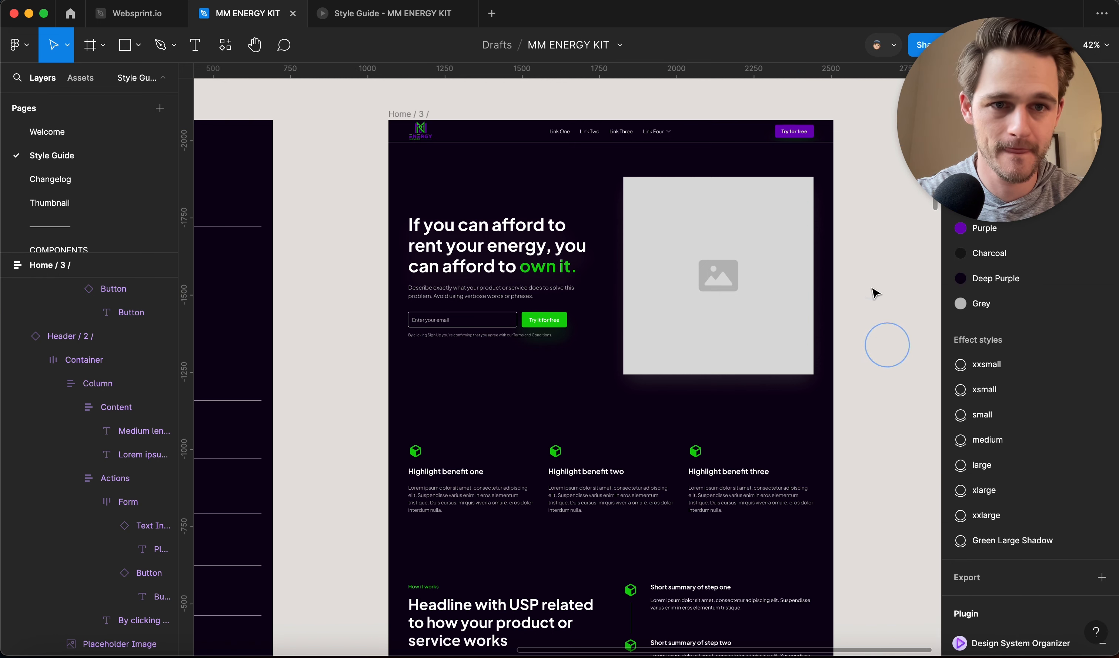
Change the navigation bar's "Try for free" button fill and stroke from Purple to the Lime color style.
scroll(844, 230, "up", 10)
scroll(844, 230, "up", 5)
scroll(754, 295, "up", 5)
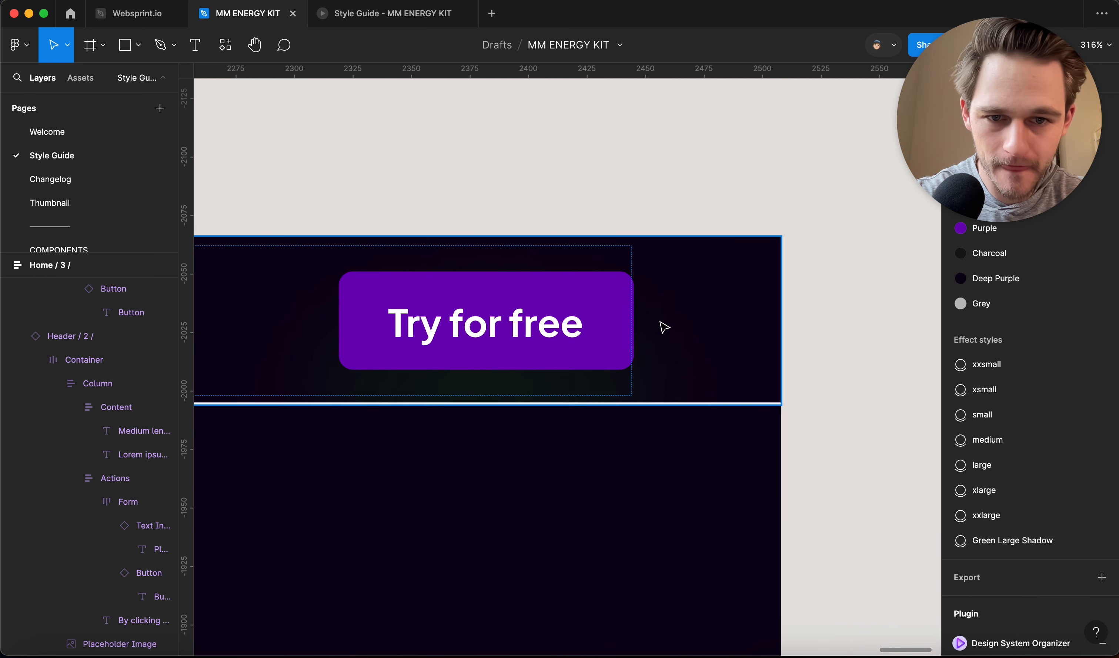
left_click(615, 347)
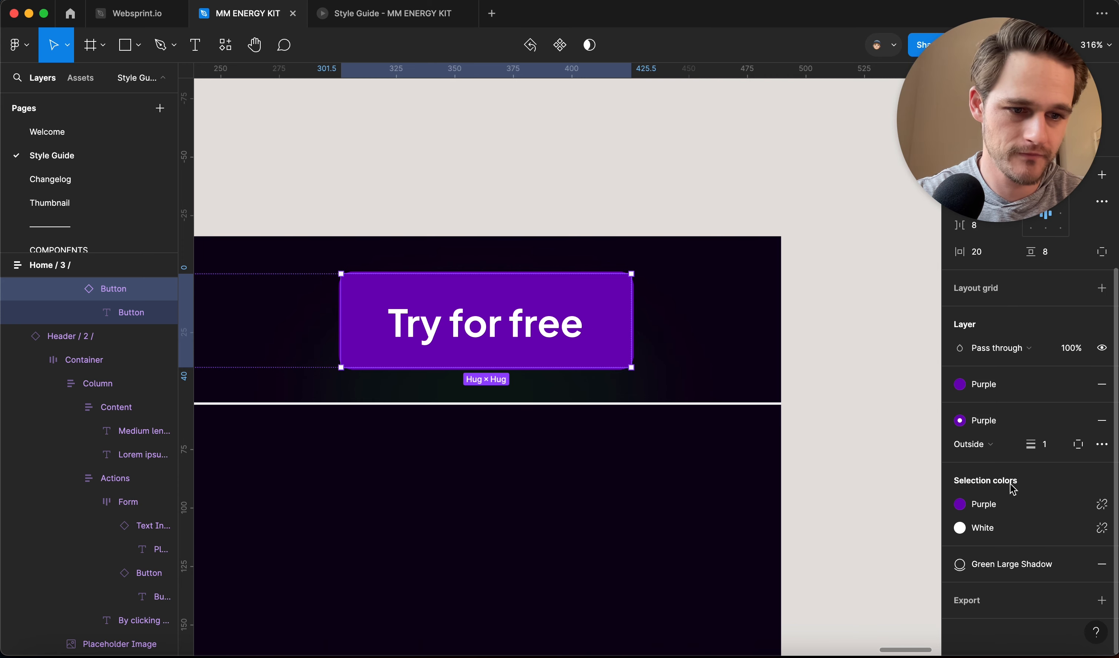
left_click(980, 381)
left_click(820, 509)
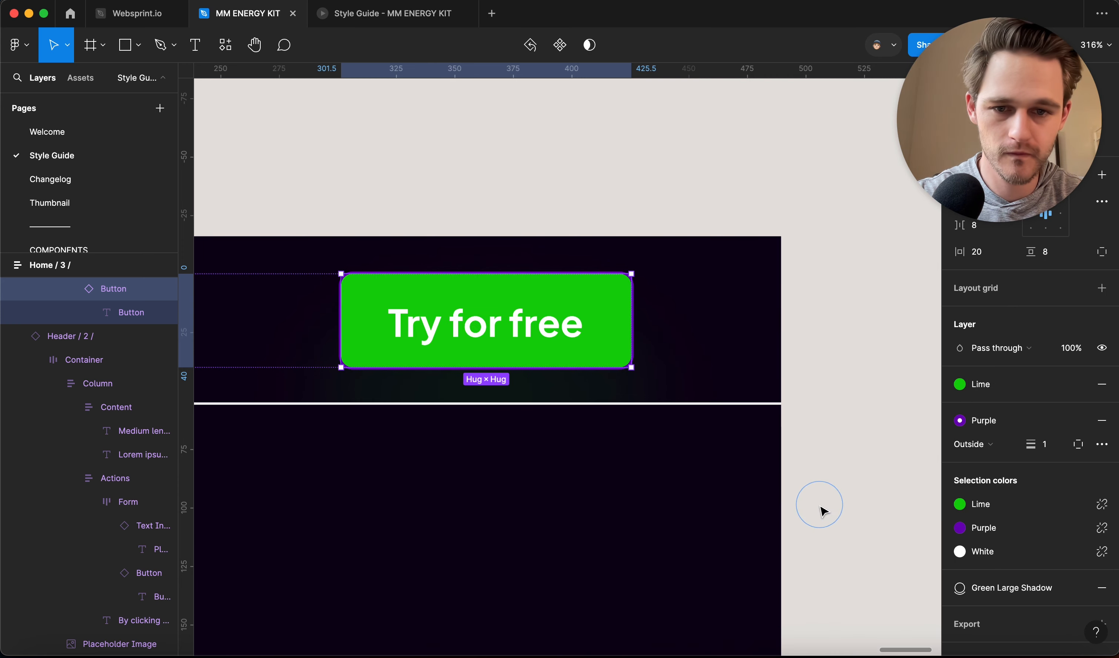
left_click(988, 421)
left_click(852, 509)
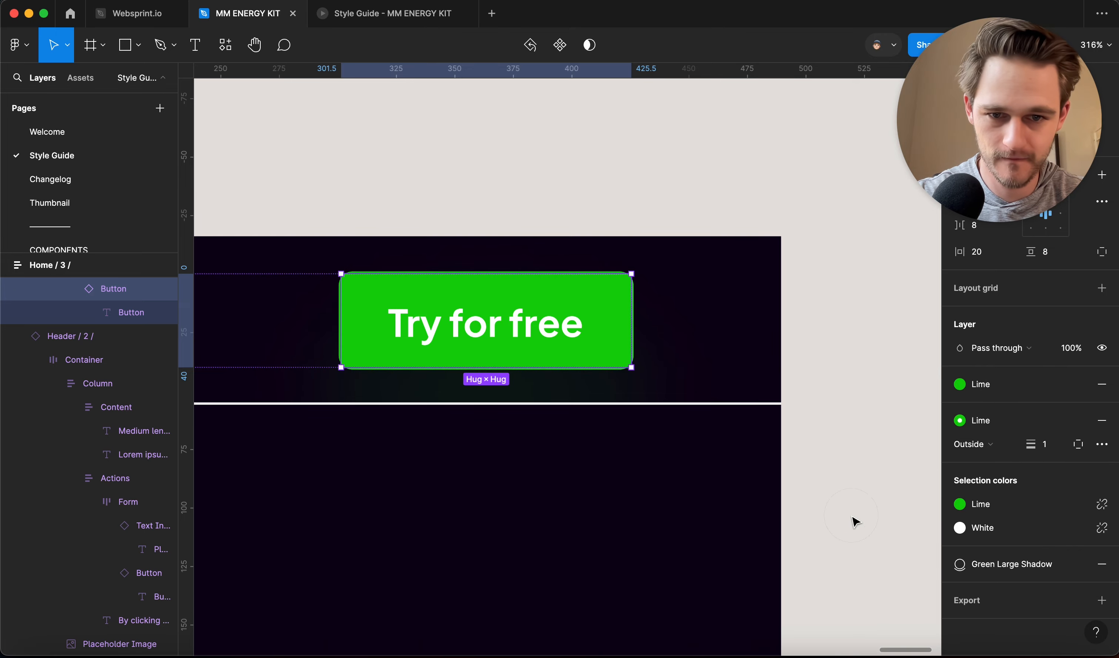
left_click(857, 490)
Review the home page from the navigation bar down through the hero, benefits and how-it-works sections.
scroll(859, 493, "down", 5)
scroll(858, 492, "down", 6)
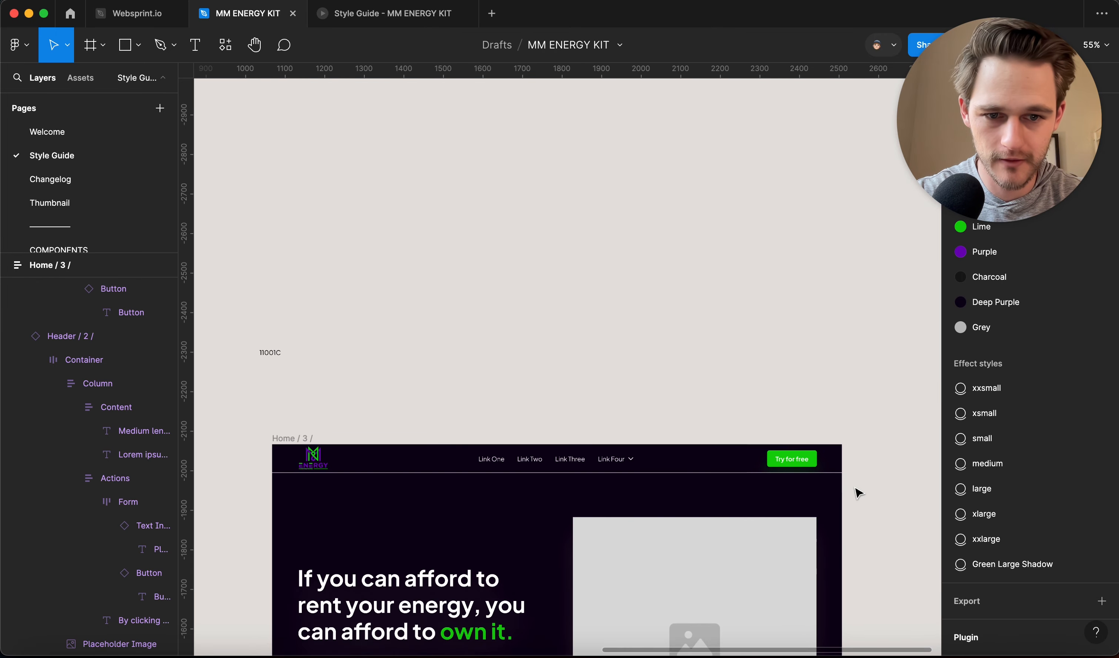
scroll(517, 281, "down", 2)
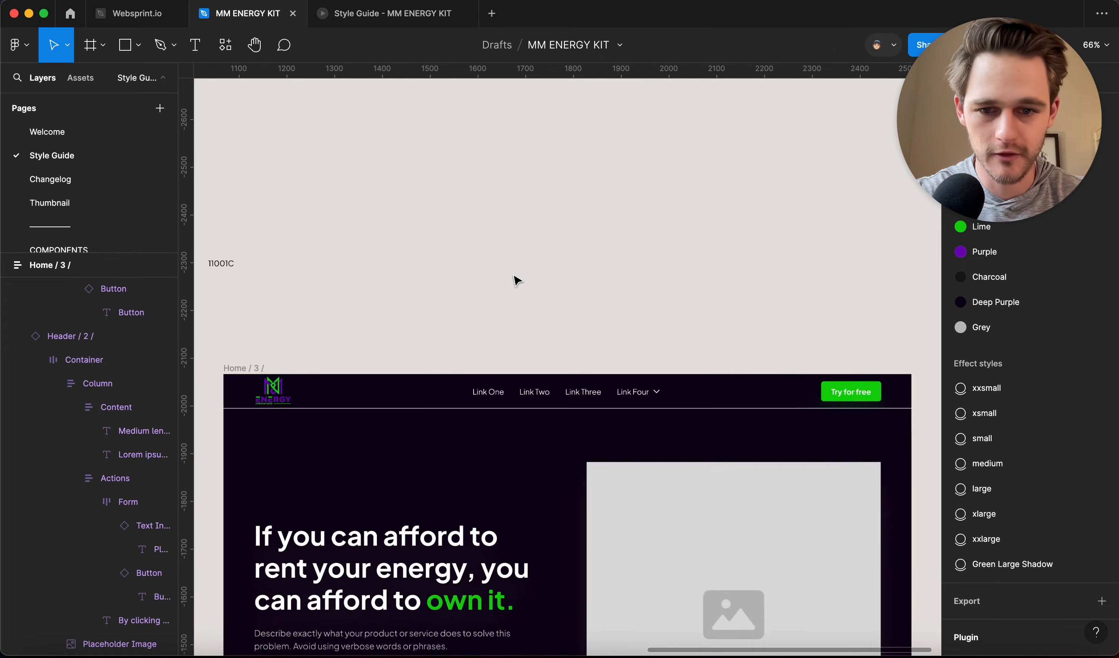
scroll(515, 280, "down", 5)
scroll(661, 357, "down", 5)
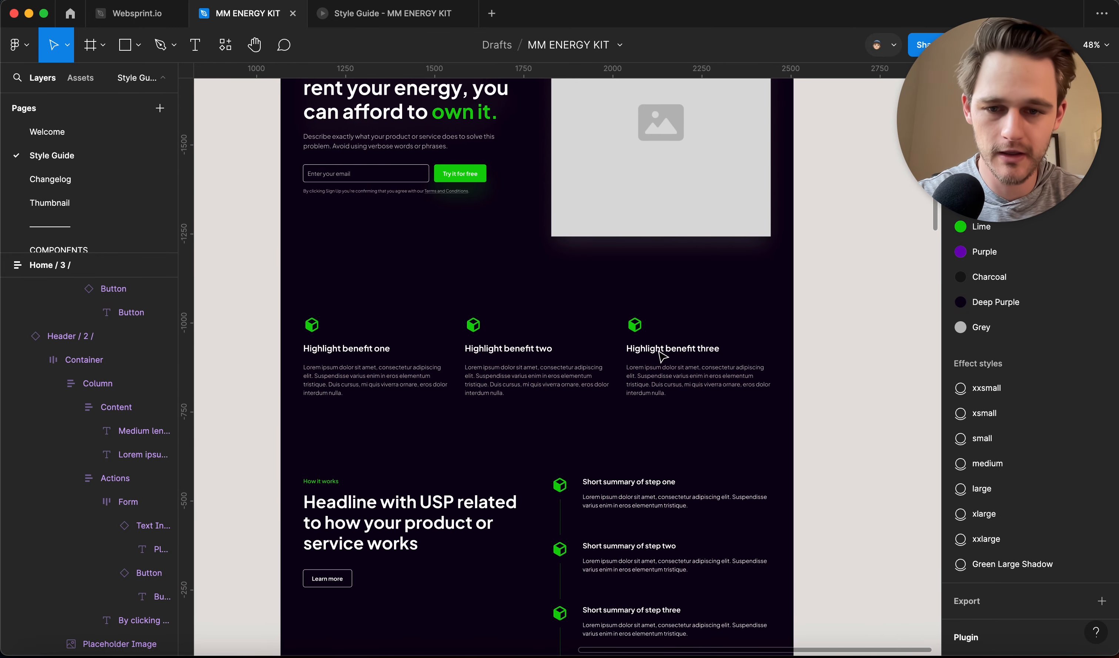
left_click(660, 204)
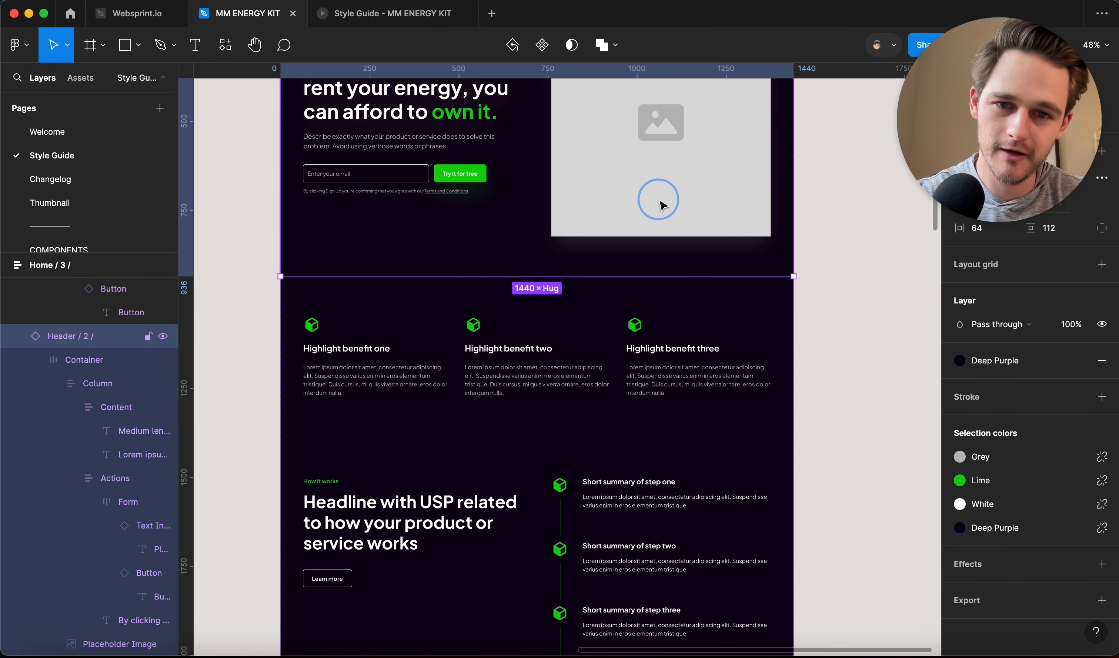
scroll(661, 206, "down", 1)
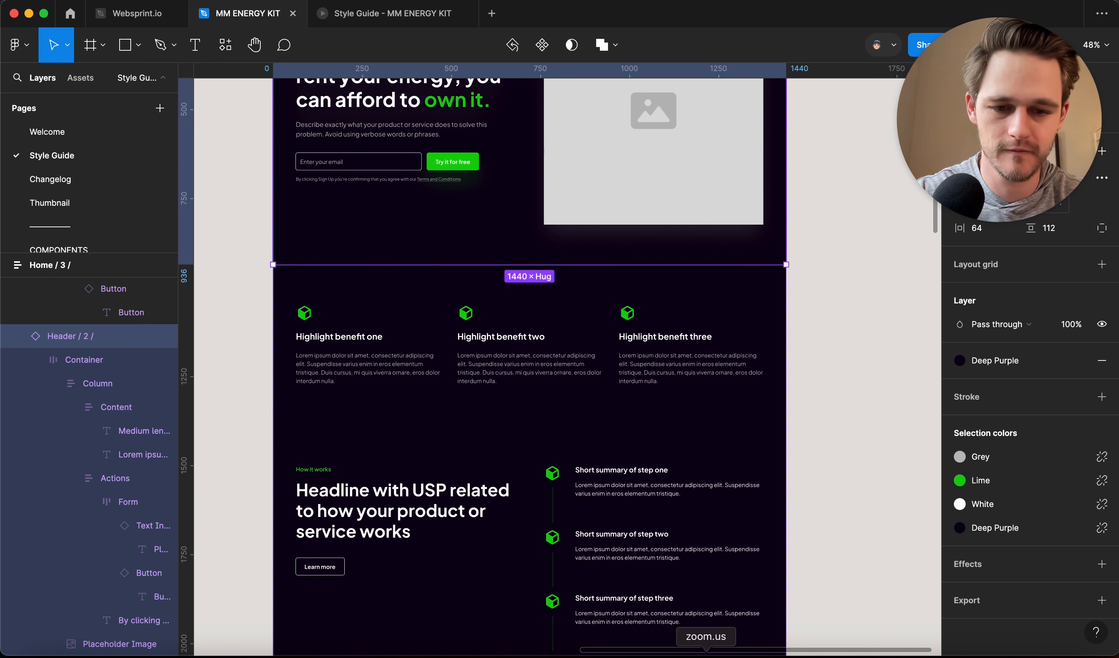
Switch to Google Chrome, open unsplash.com in a new tab and search its photos for "solar".
left_click(648, 654)
key("super+t")
type("uns")
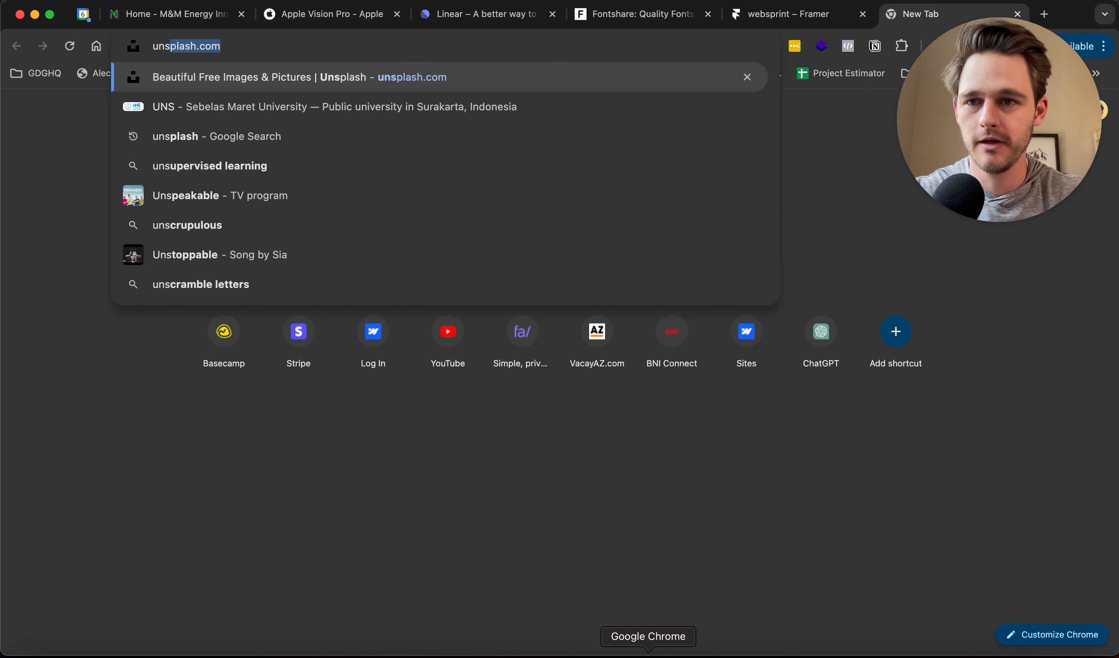
key("Return")
left_click(360, 92)
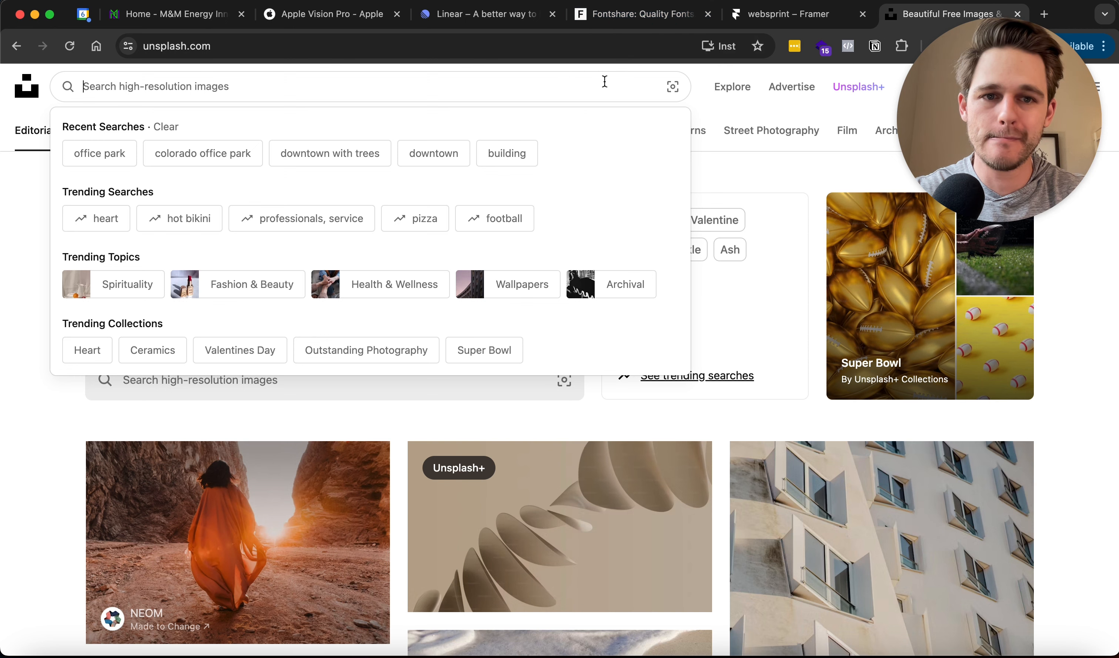
type("solar")
key("Return")
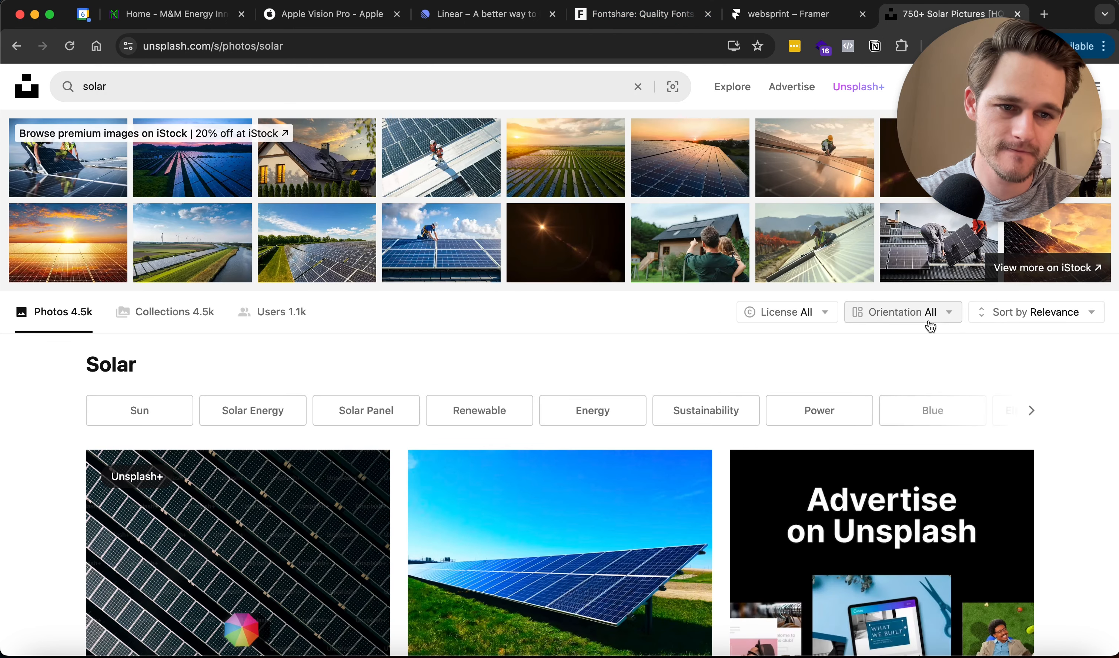
Refine the Unsplash photo search to "solar purple".
left_click(420, 45)
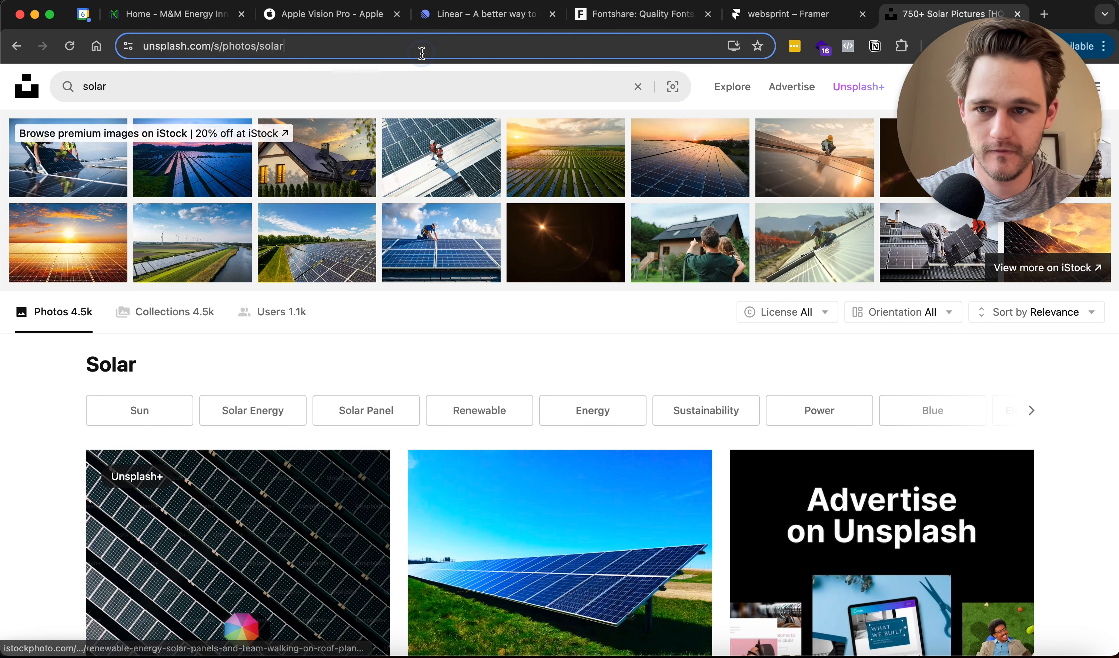
left_click(420, 88)
type("purple")
key("Return")
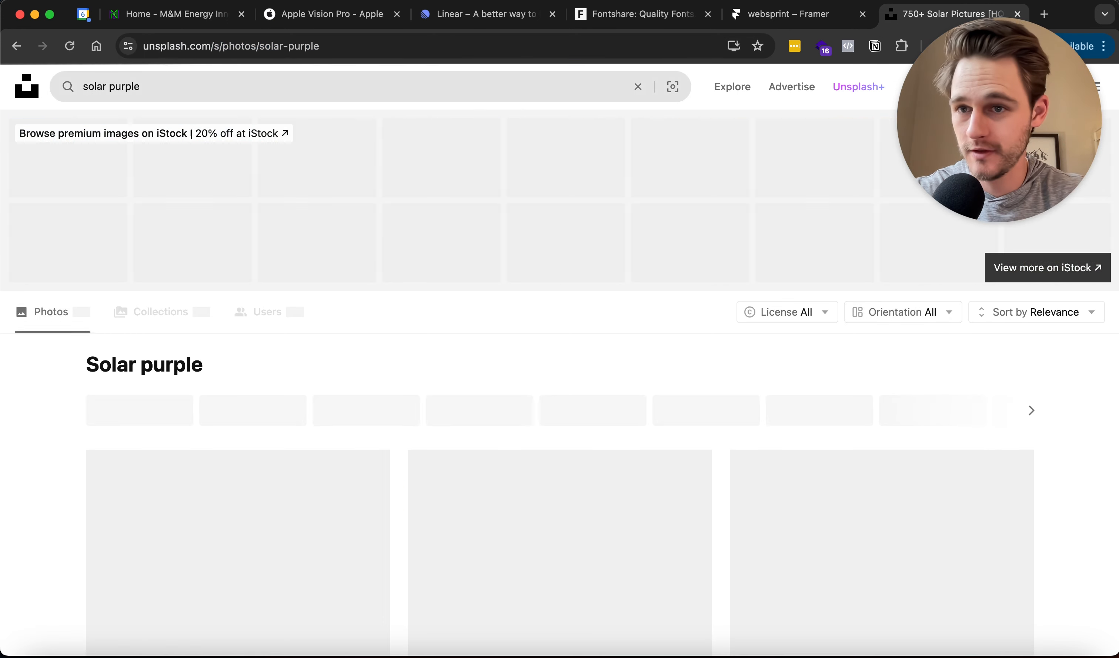
Examine the "solar purple" photo results on Unsplash for an image that suits the brand colors.
scroll(260, 179, "down", 3)
scroll(260, 180, "down", 20)
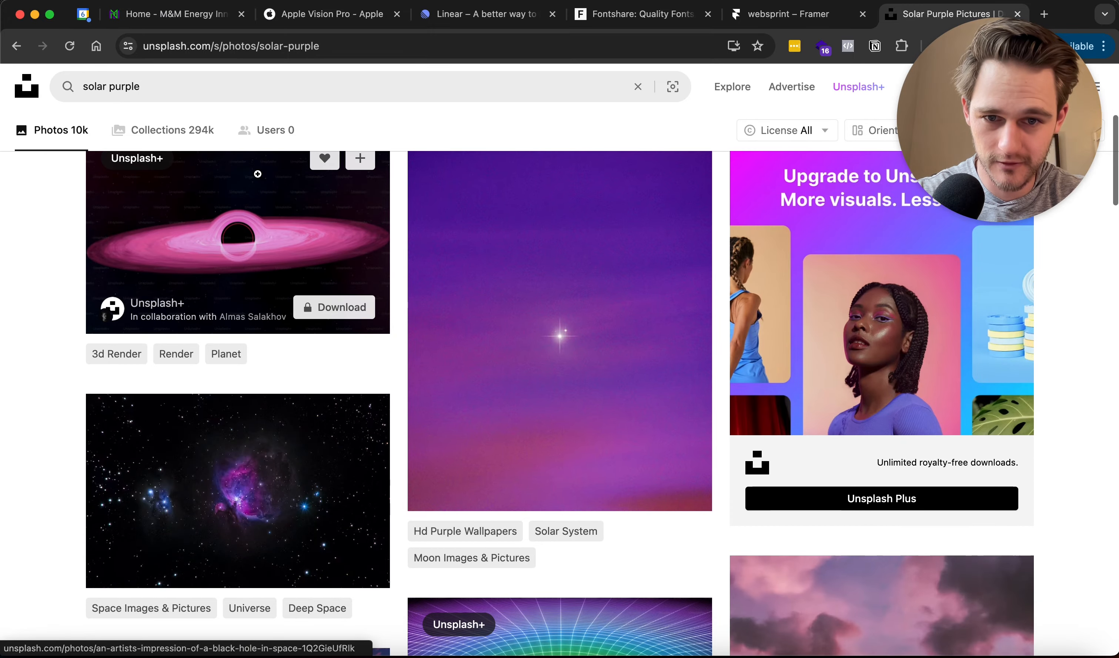
scroll(257, 174, "down", 12)
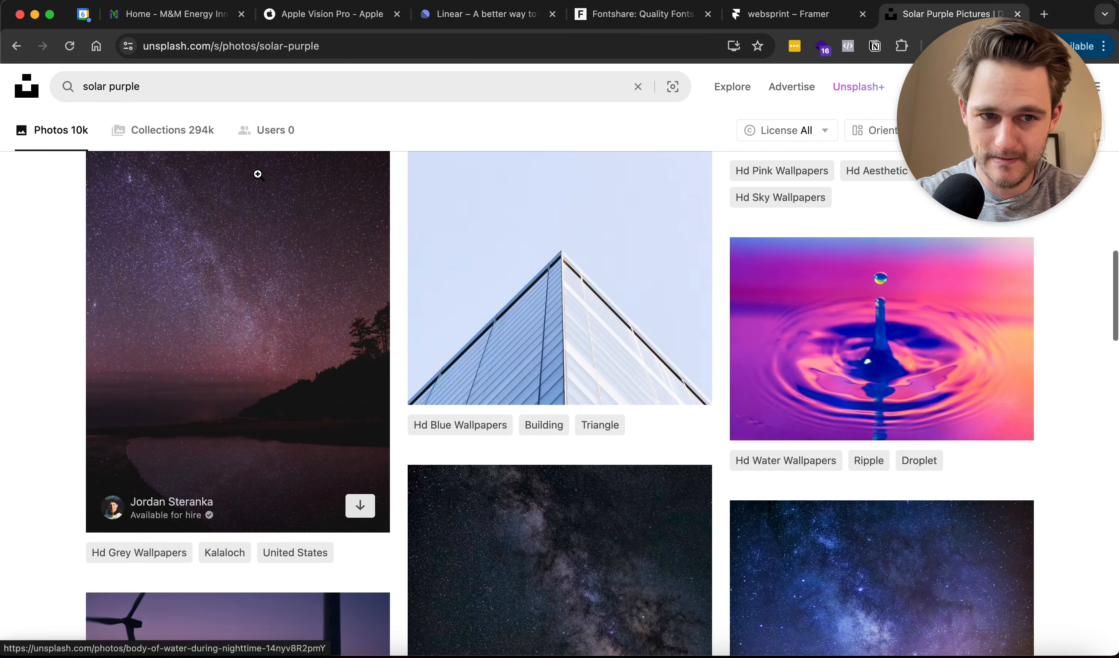
scroll(259, 411, "down", 15)
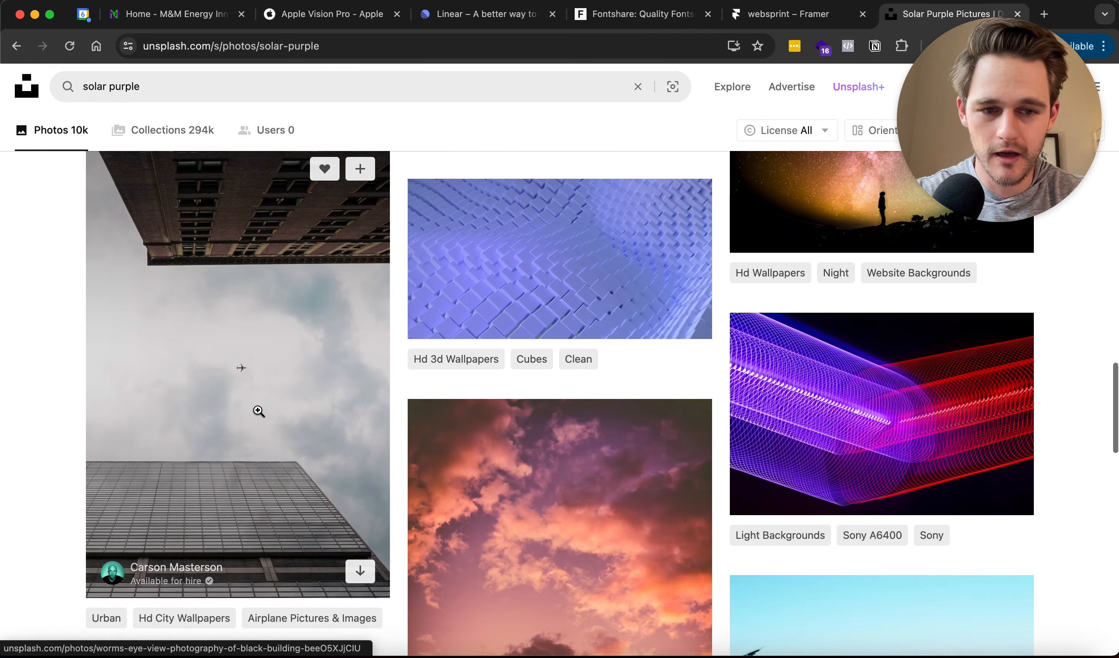
scroll(258, 411, "down", 9)
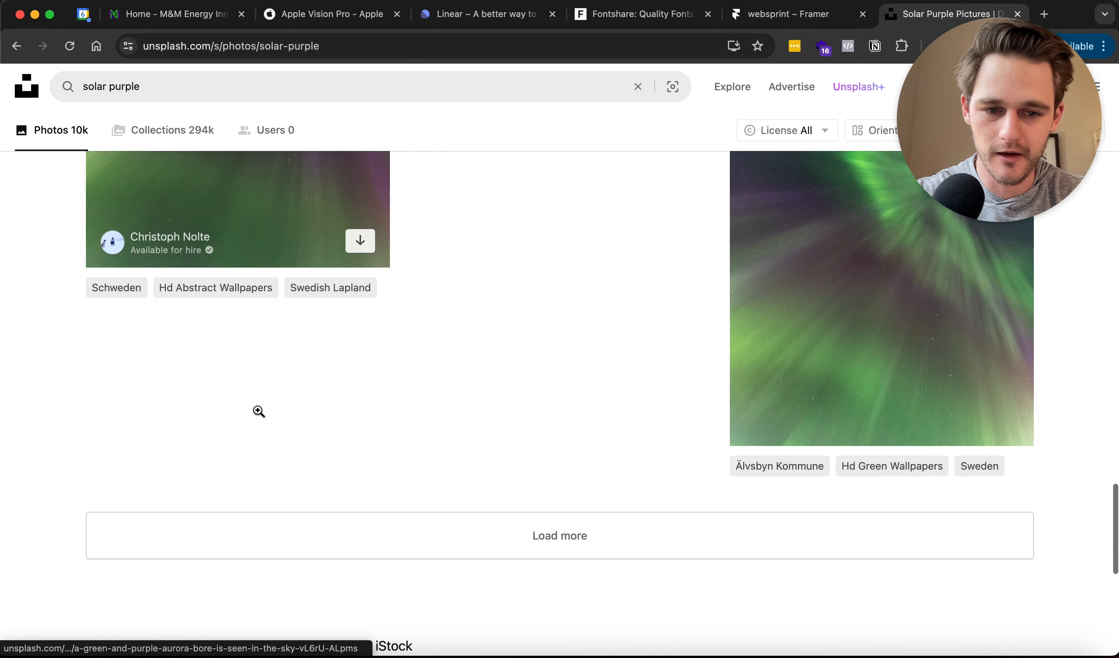
scroll(258, 407, "up", 13)
scroll(260, 406, "up", 15)
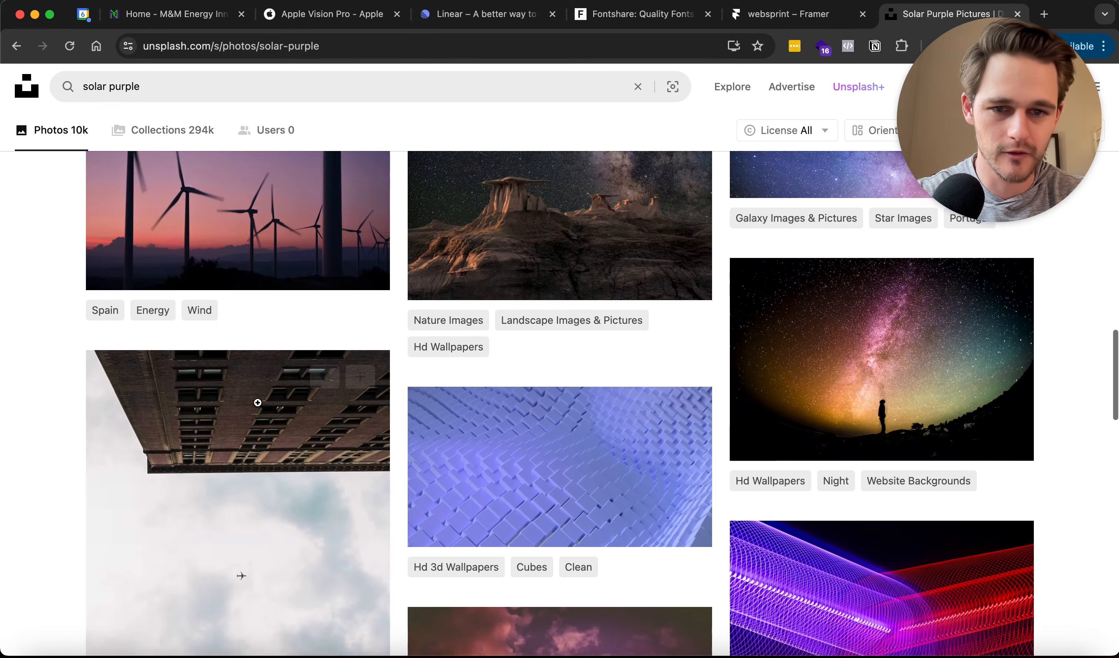
scroll(258, 404, "up", 10)
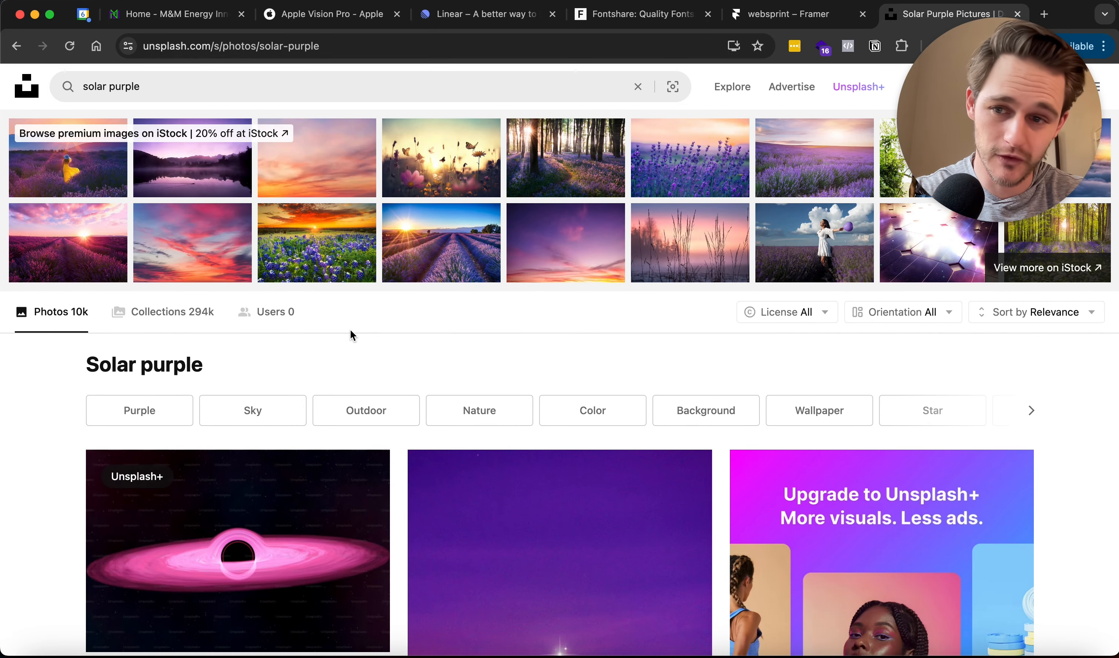
scroll(351, 331, "down", 10)
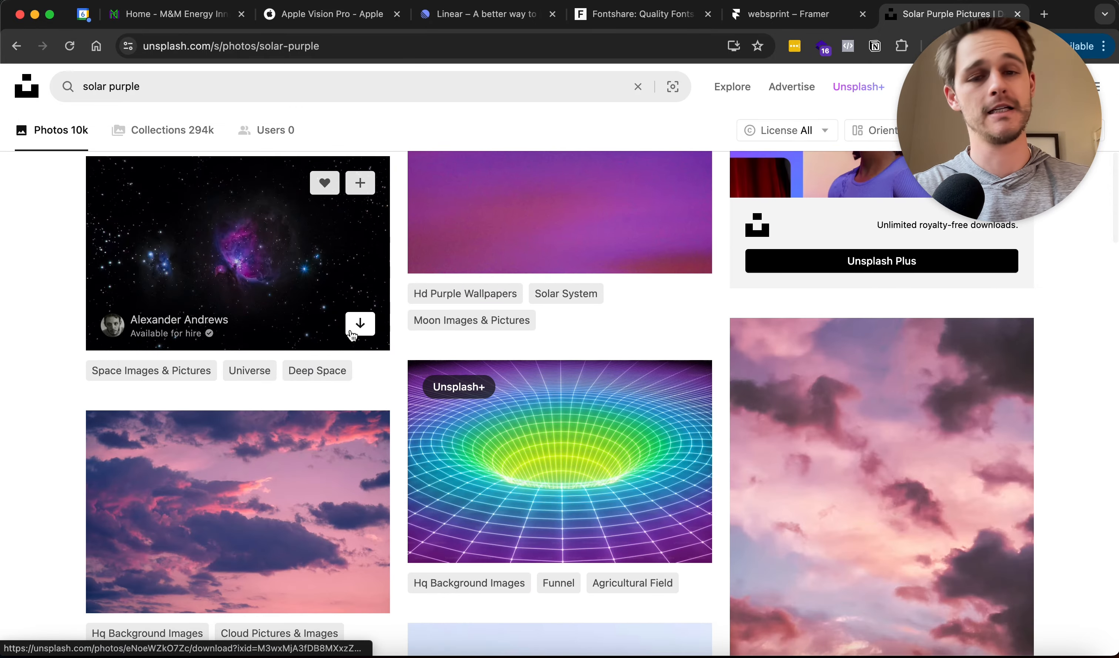
scroll(351, 335, "down", 10)
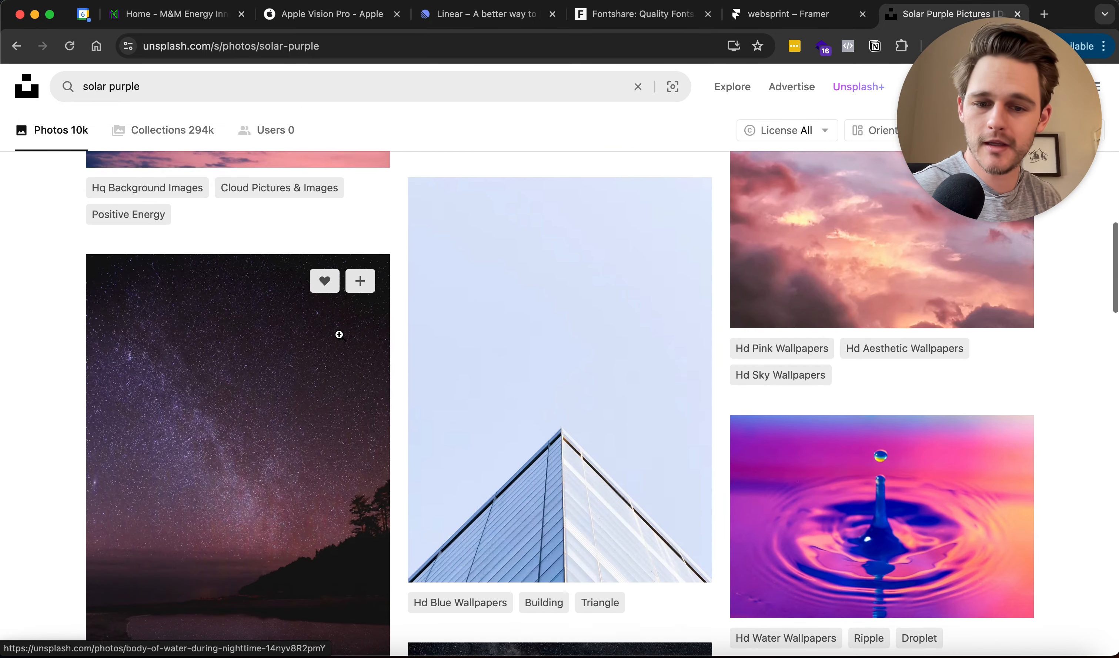
scroll(338, 335, "up", 15)
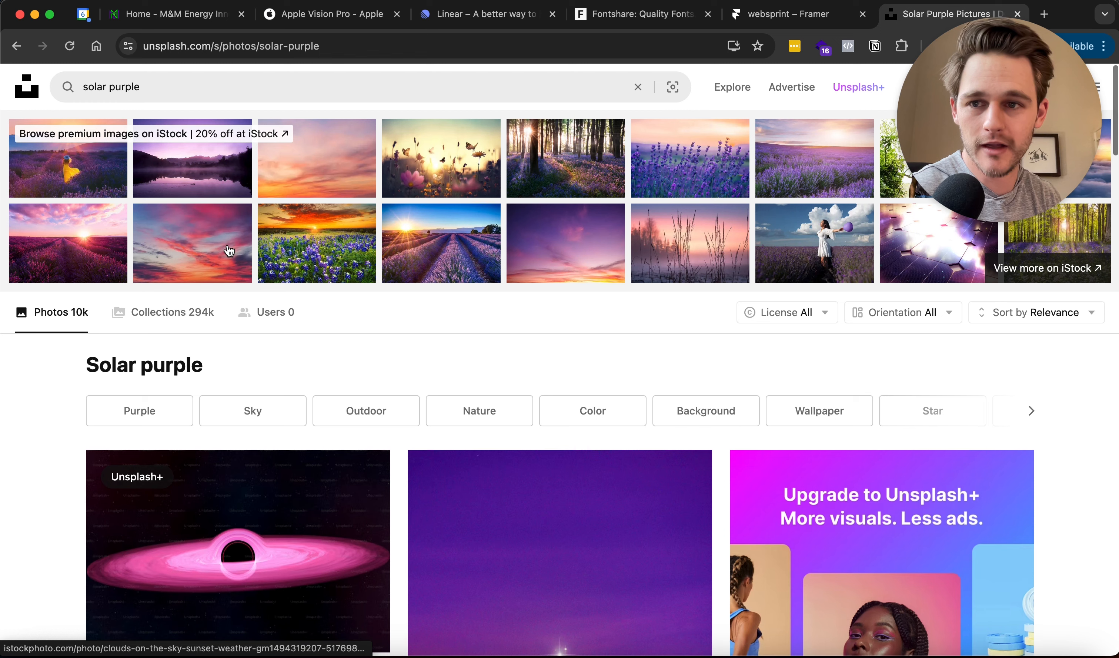
Search Unsplash for "solar panel" and look through the photo results for a suitable hero image.
left_click_drag(110, 85, 238, 82)
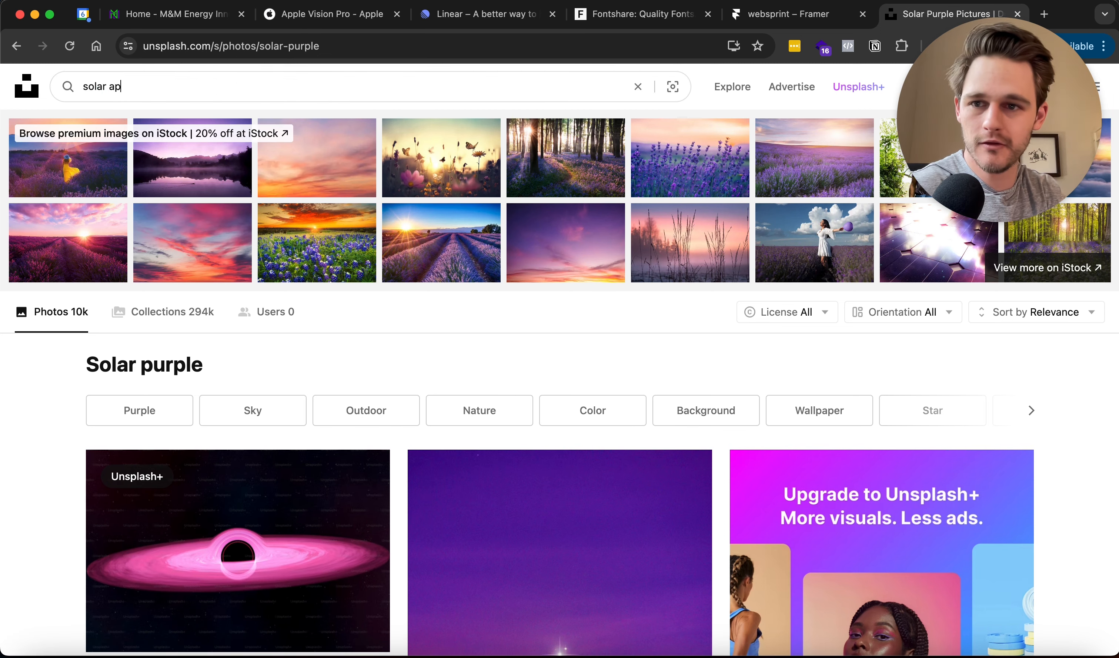
type("panel")
key("Return")
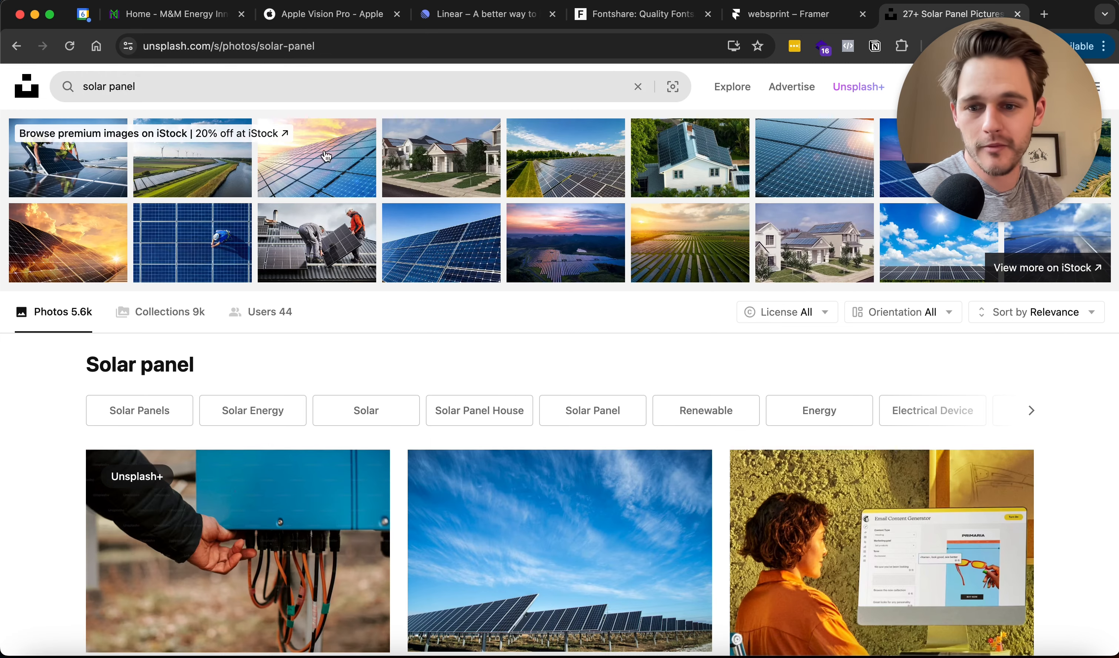
scroll(471, 388, "down", 10)
scroll(471, 387, "up", 3)
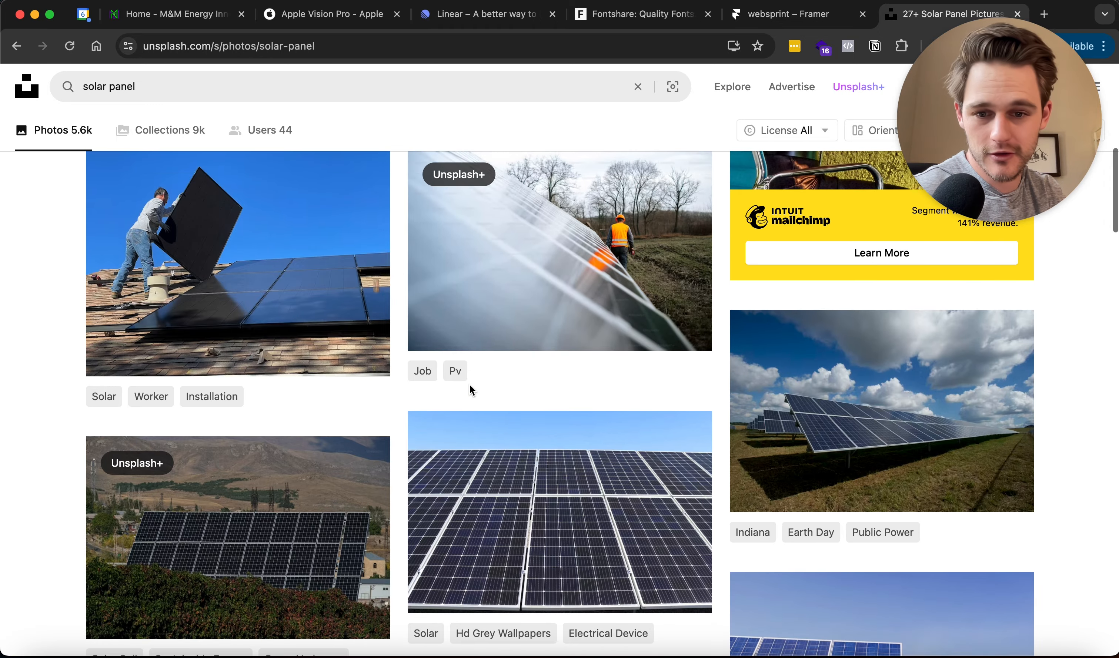
scroll(469, 385, "down", 1)
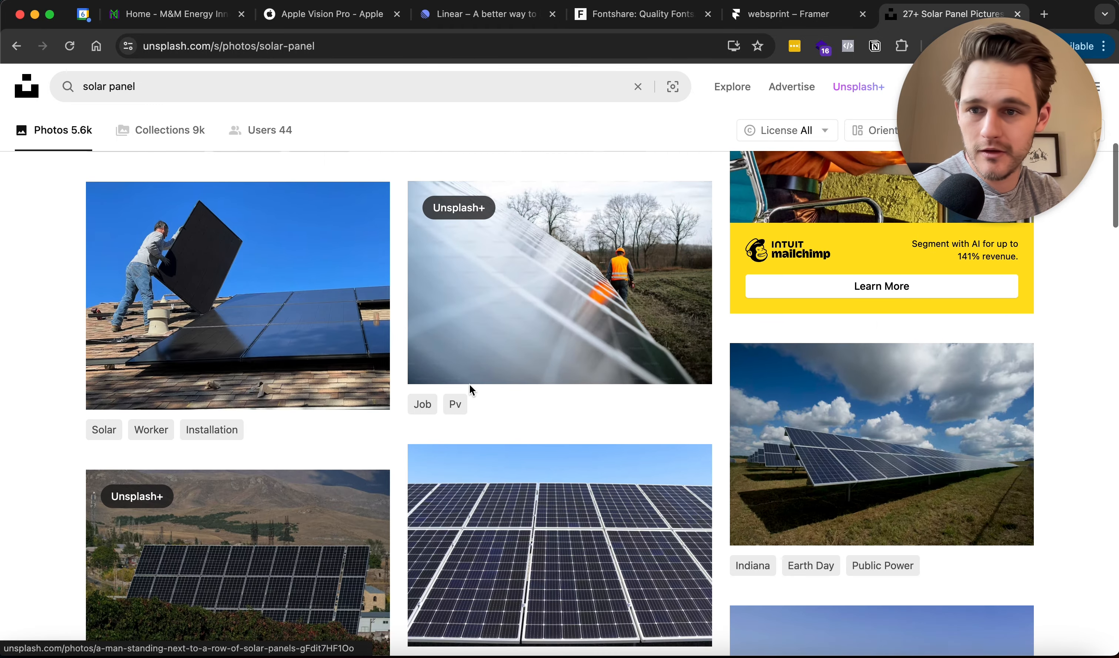
scroll(470, 385, "down", 15)
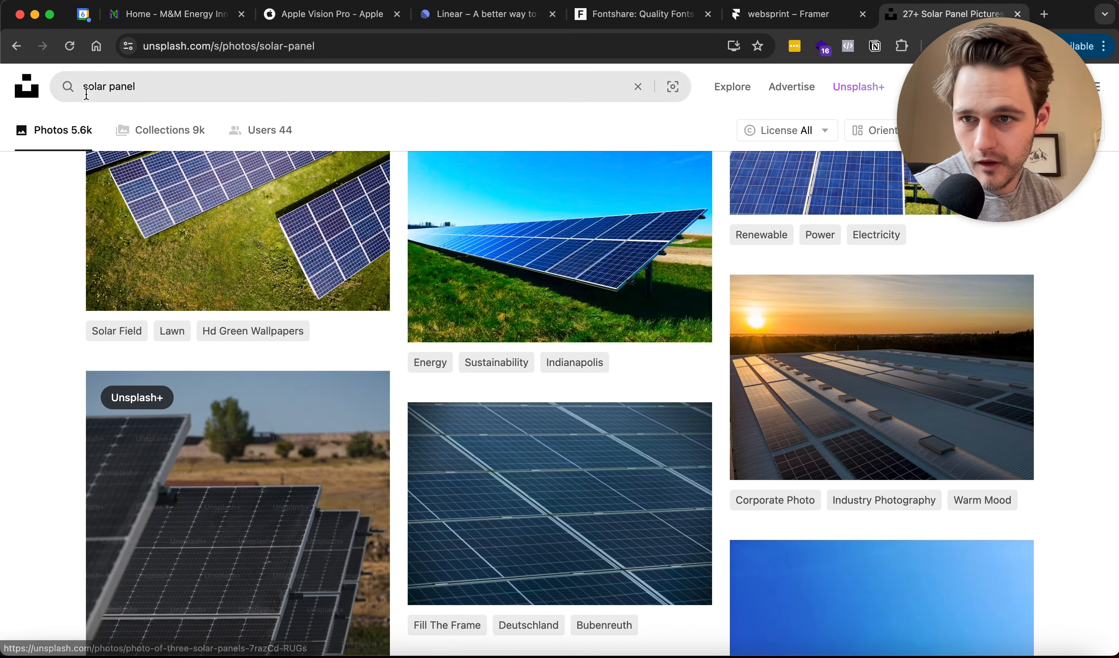
Refine the Unsplash photo search to "residential solar panel".
left_click(88, 86)
type("res")
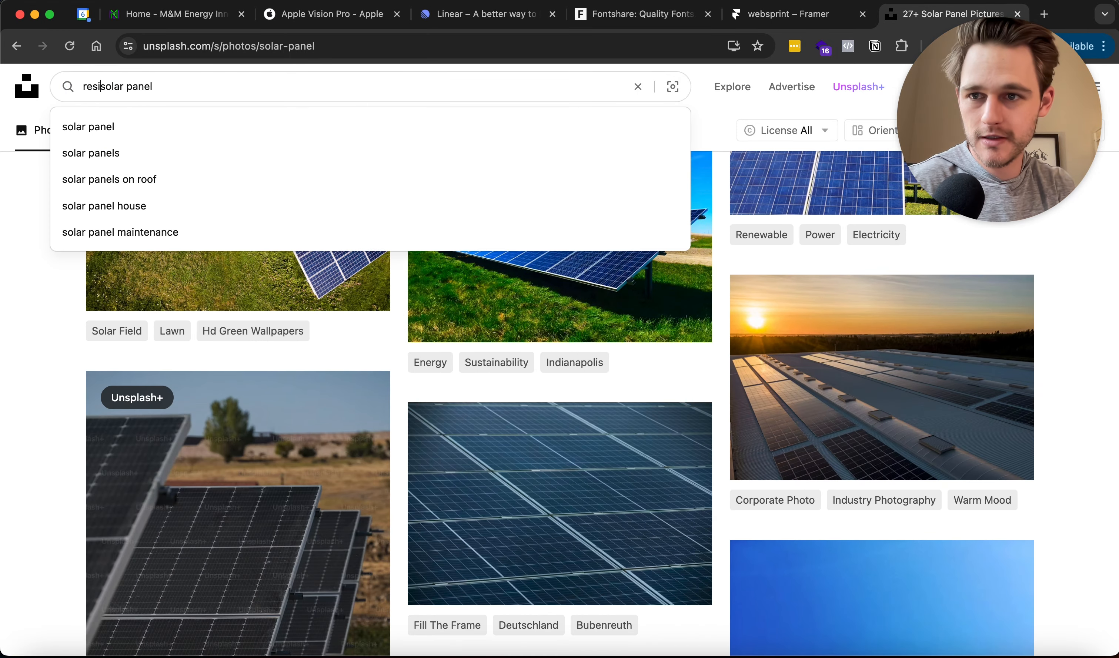
type("idential")
key("Return")
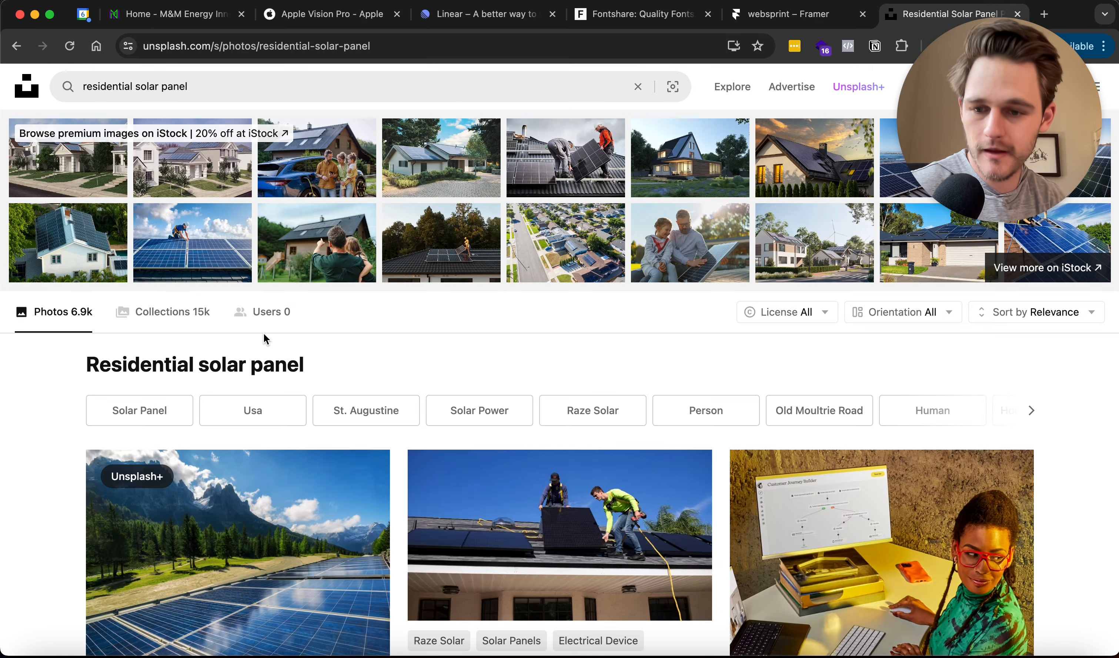
Download the Raze Solar photo of a lone installer kneeling on a grey shingle roof from the residential results.
scroll(264, 334, "down", 5)
scroll(392, 428, "down", 3)
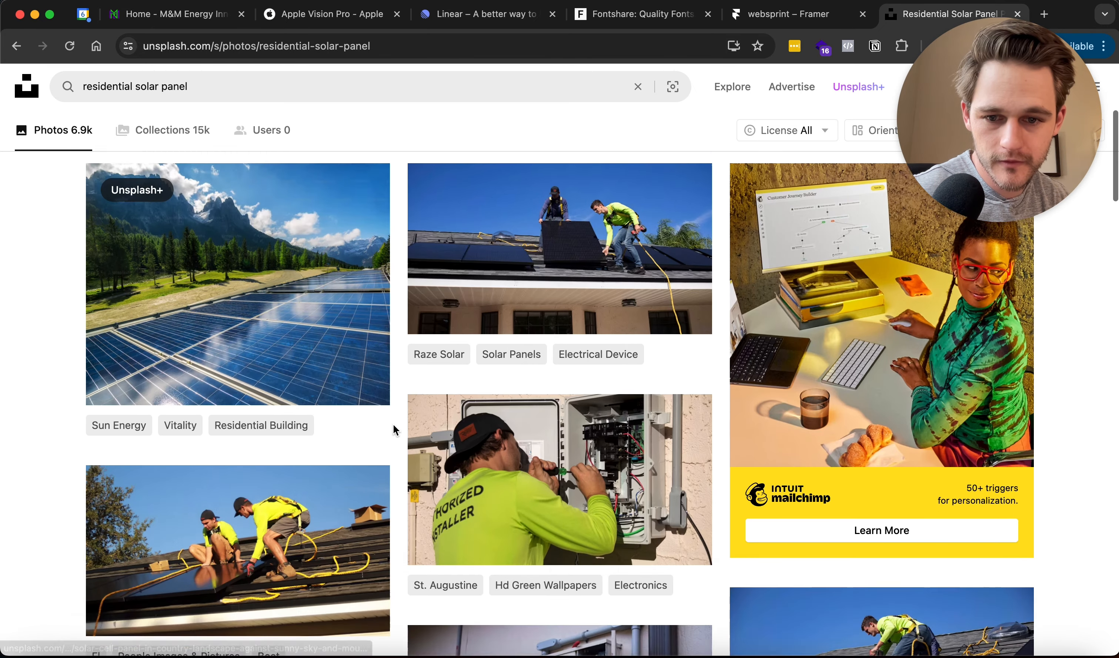
scroll(394, 430, "up", 2)
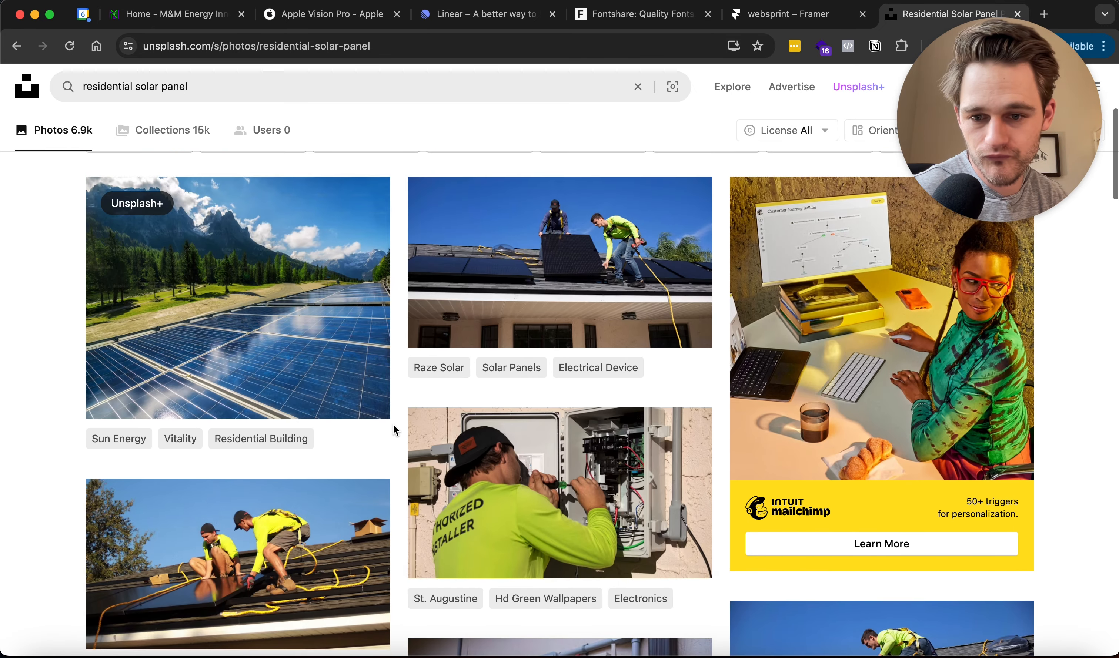
scroll(393, 426, "up", 1)
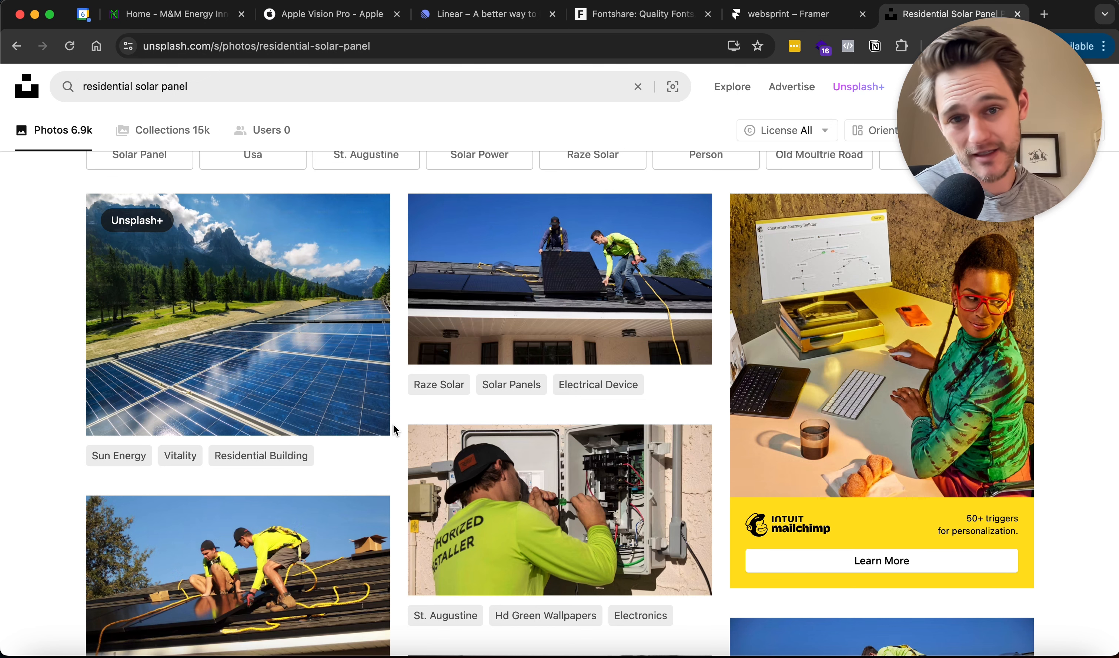
scroll(394, 426, "down", 8)
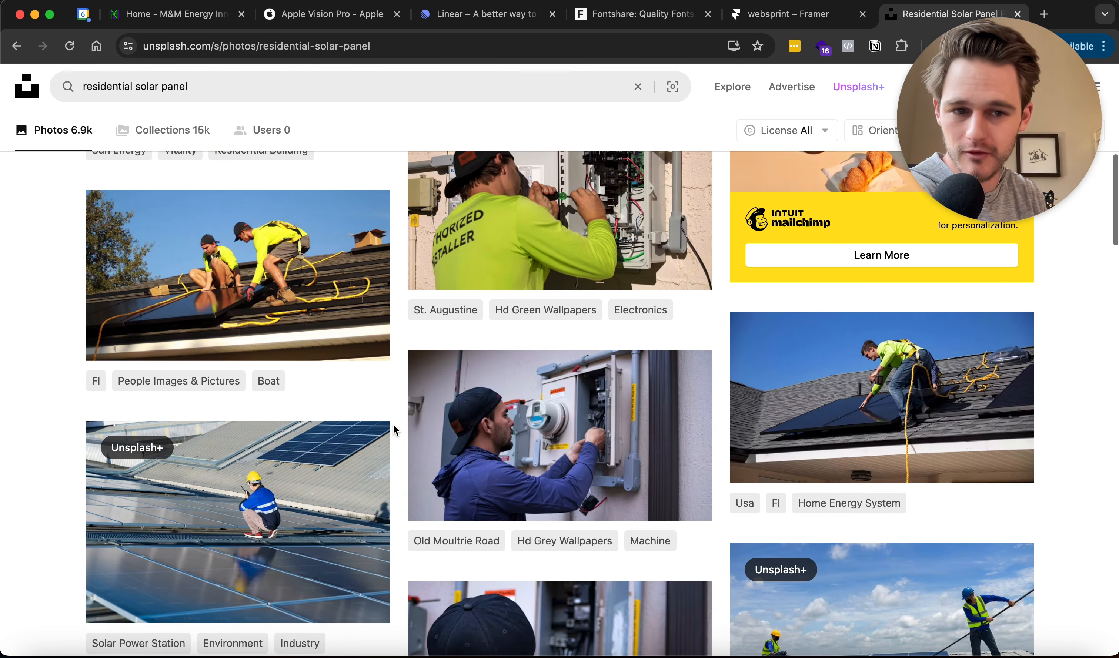
left_click(1005, 458)
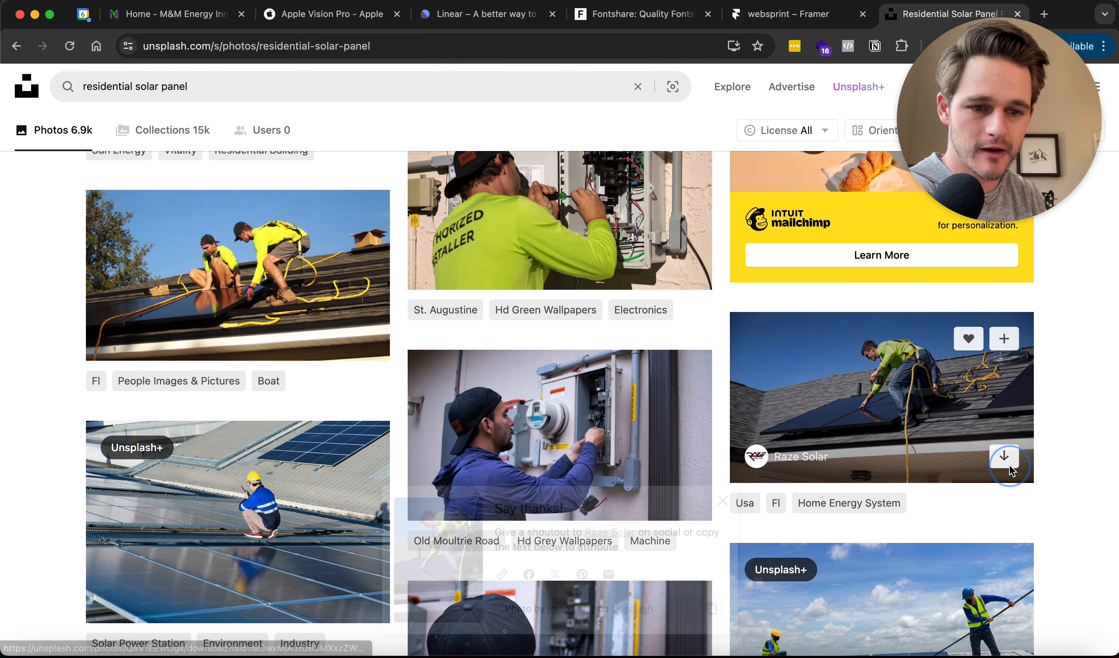
Look further through the residential solar panel results for other suitable rooftop photos.
scroll(947, 432, "down", 9)
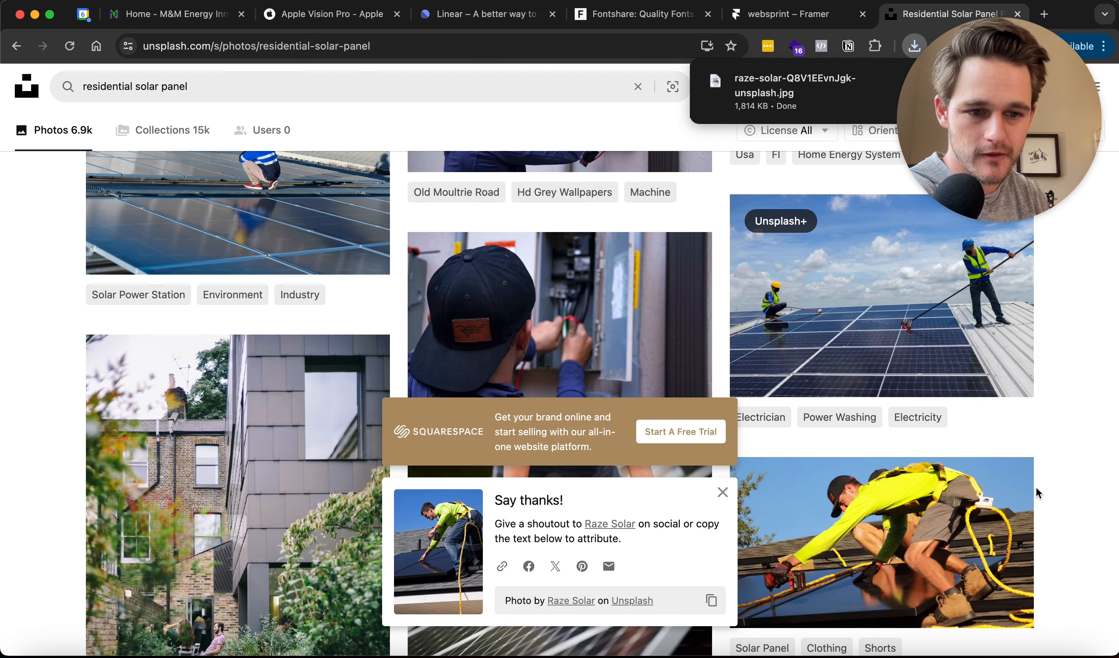
scroll(1037, 492, "down", 15)
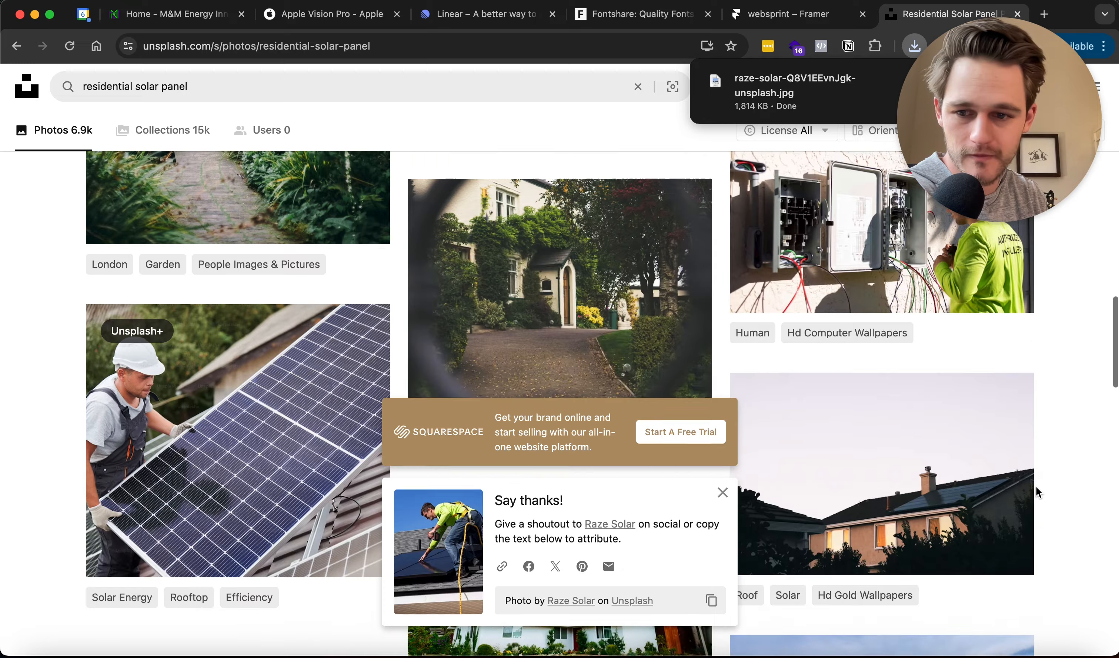
scroll(1036, 487, "down", 10)
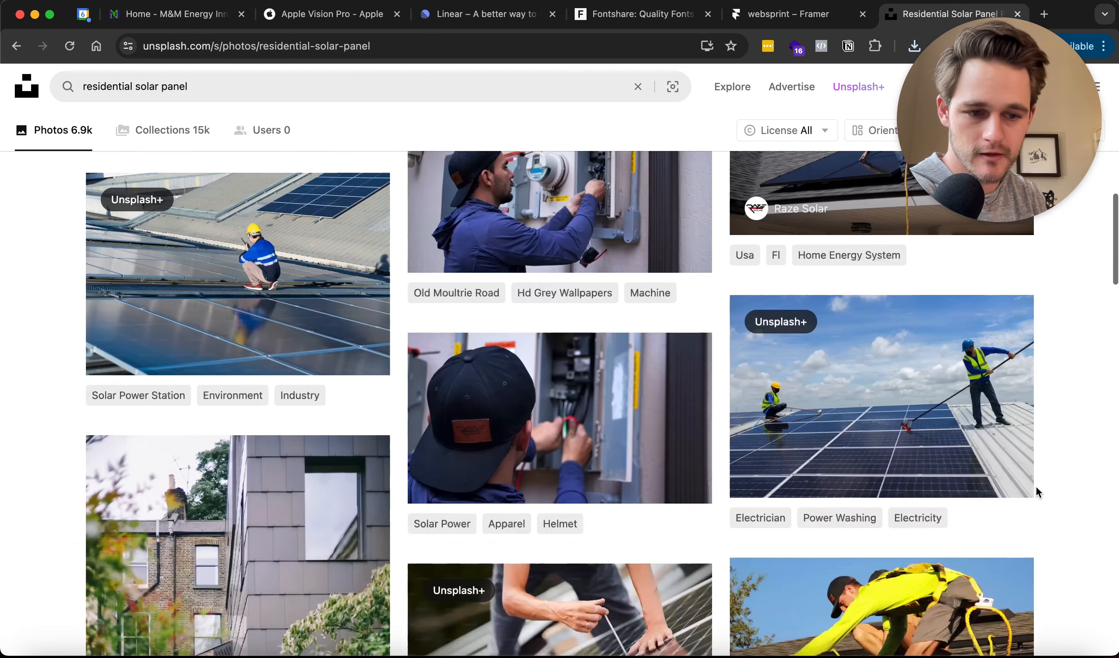
scroll(1036, 487, "up", 2)
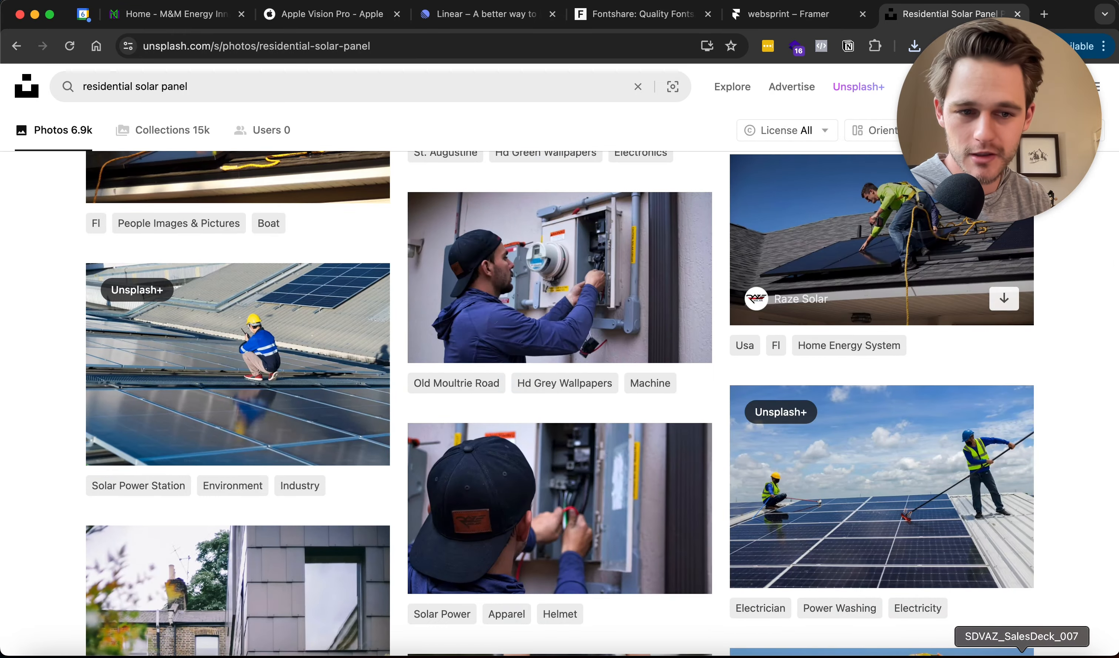
scroll(698, 557, "up", 15)
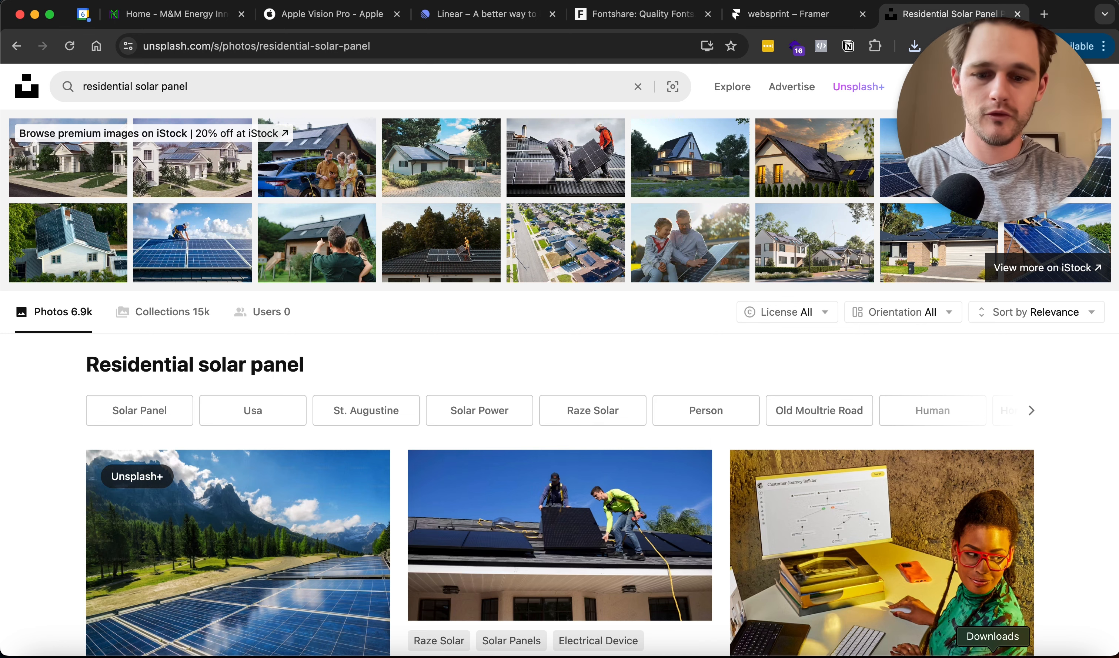
Open remove.bg in a new browser tab and upload the downloaded raze-solar-Q8V1EEvnJgk-unsplash.jpg for background removal.
key("super+t")
type("remove.")
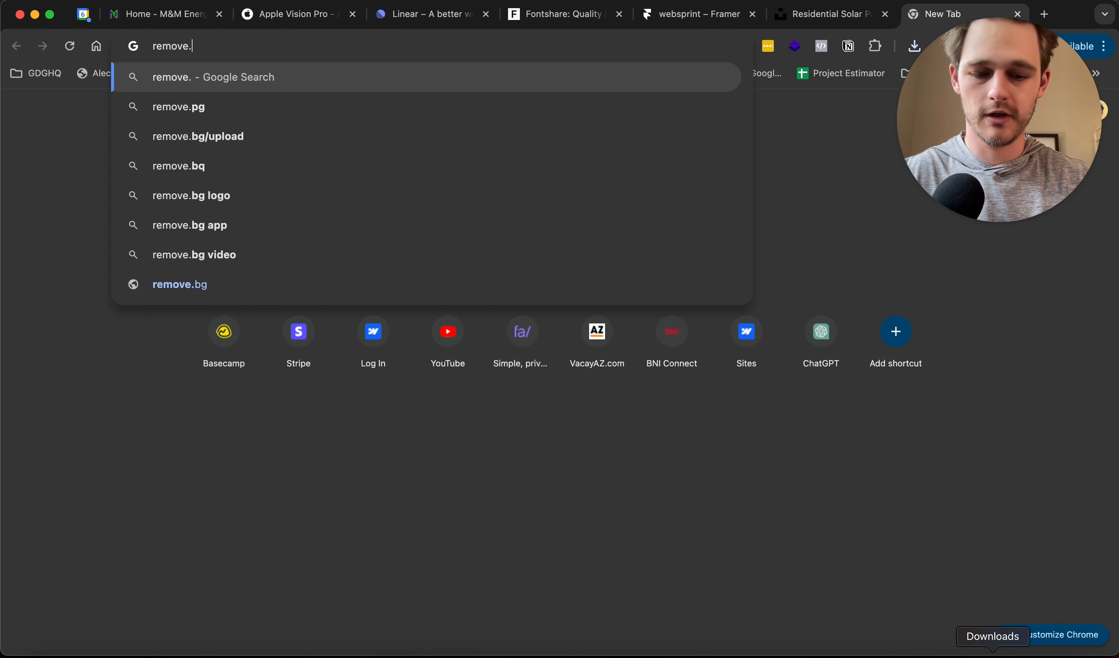
type("gb")
key("Return")
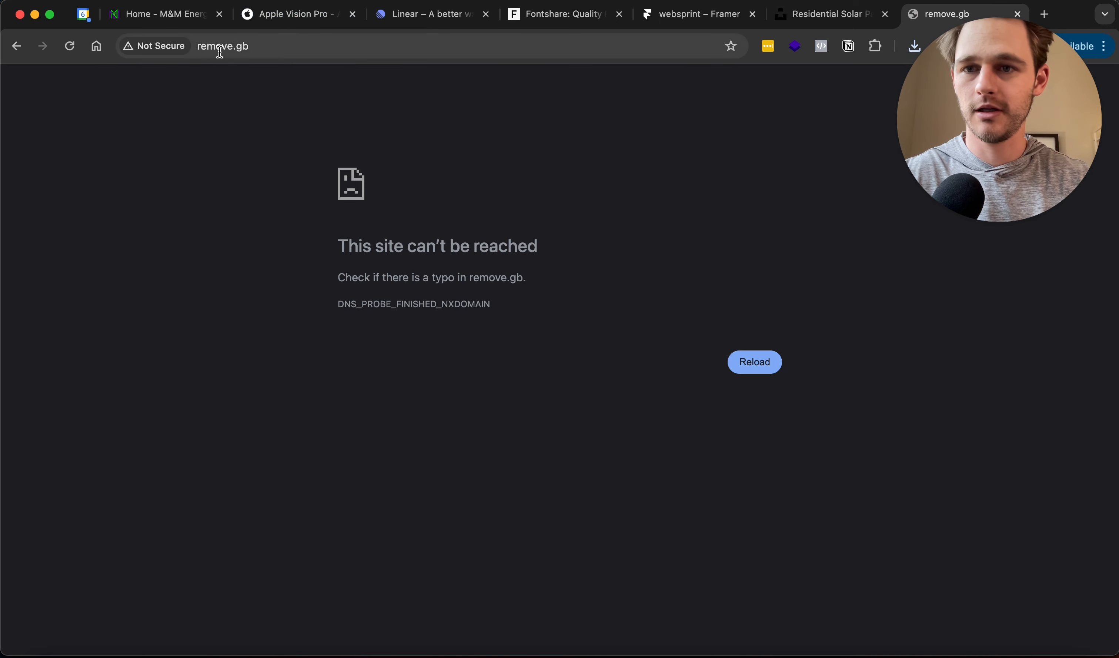
left_click(263, 51)
key("BackSpace")
key("BackSpace")
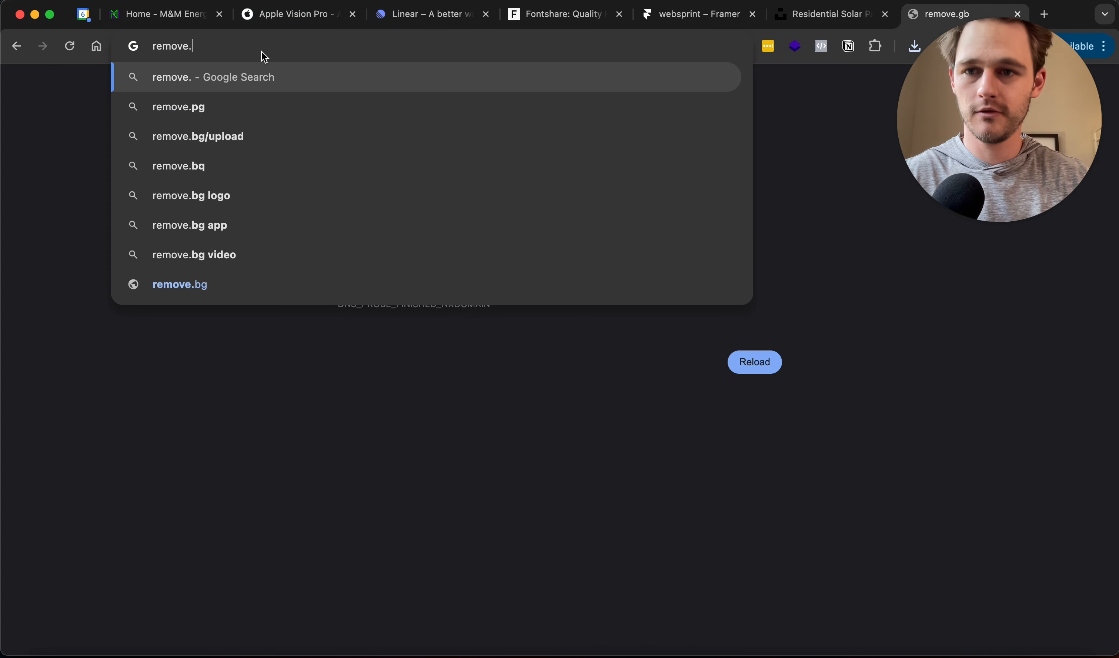
type("bg")
key("Return")
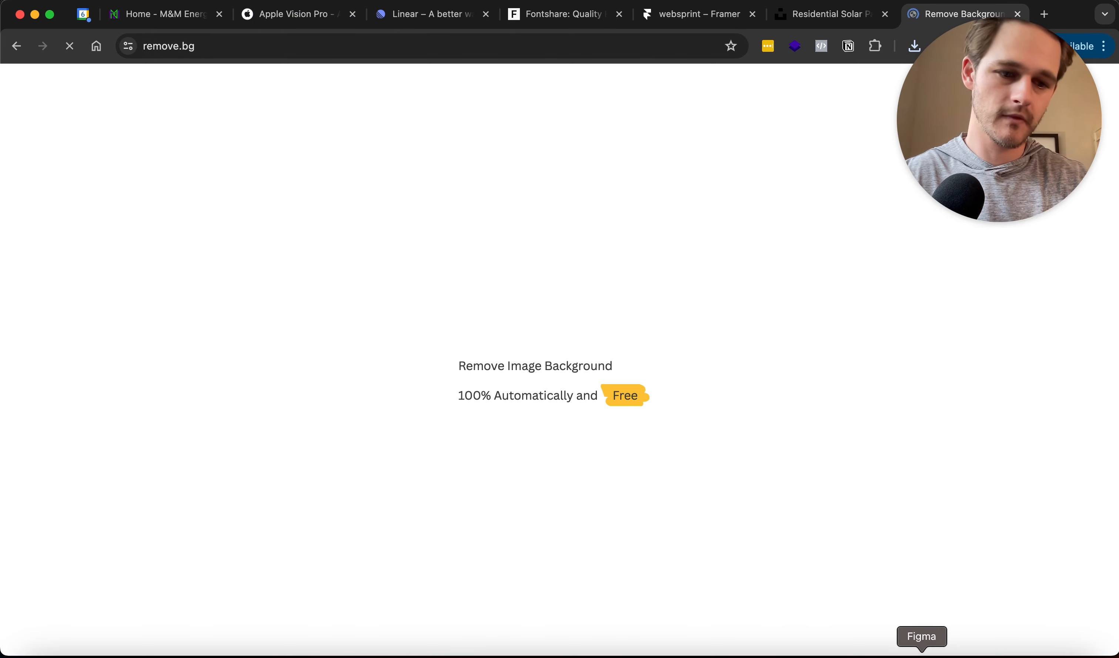
left_click(1023, 655)
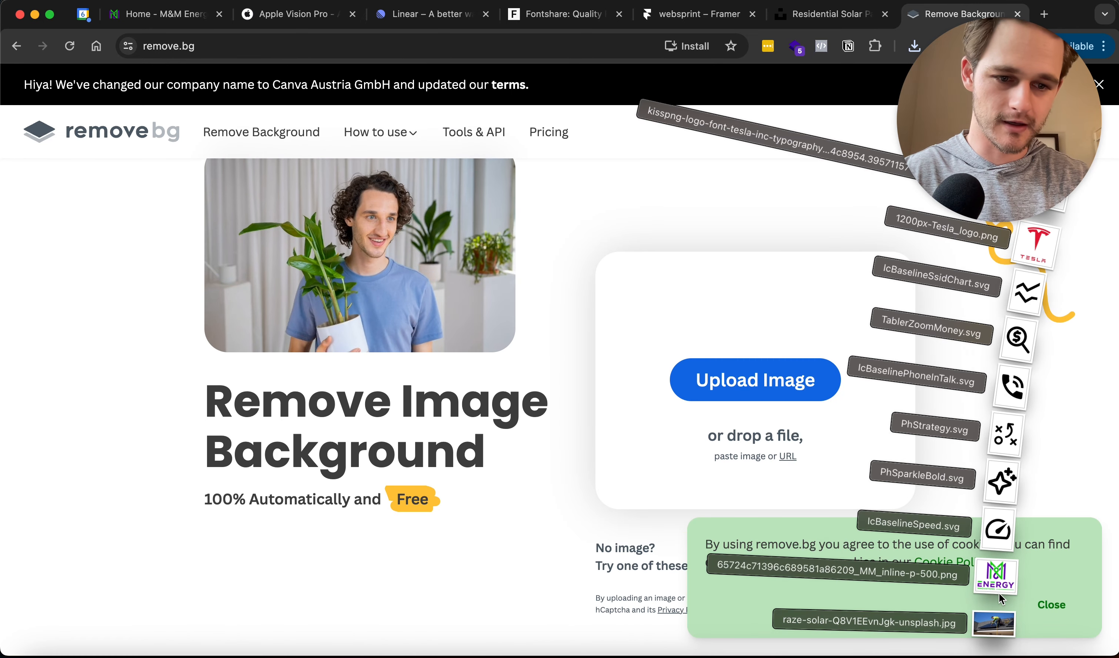
left_click_drag(996, 619, 769, 337)
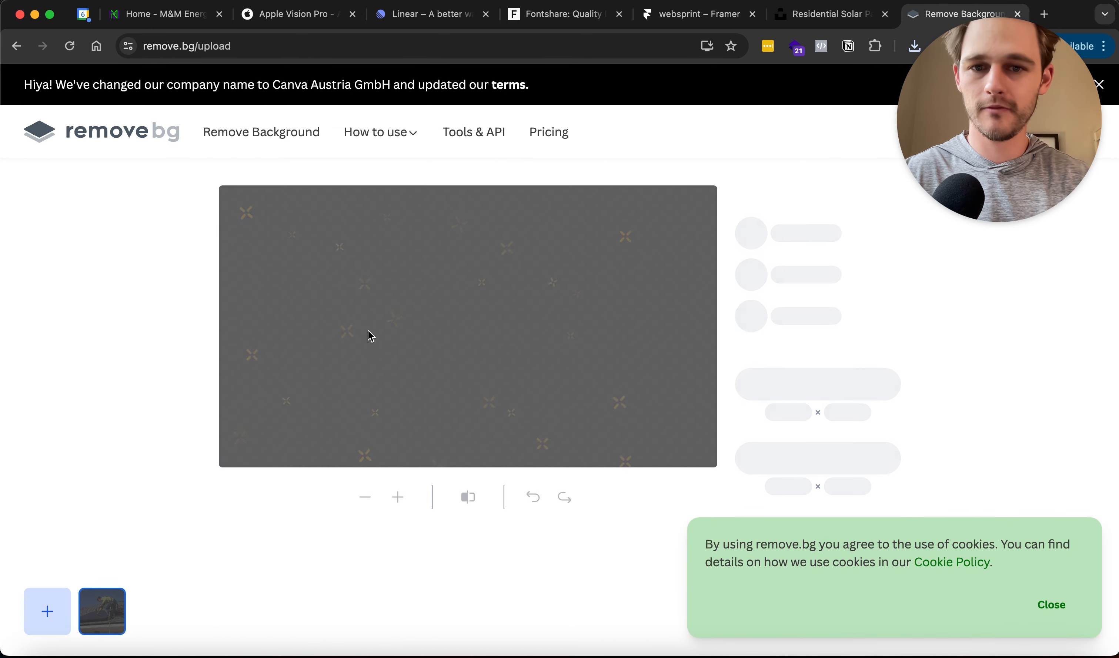
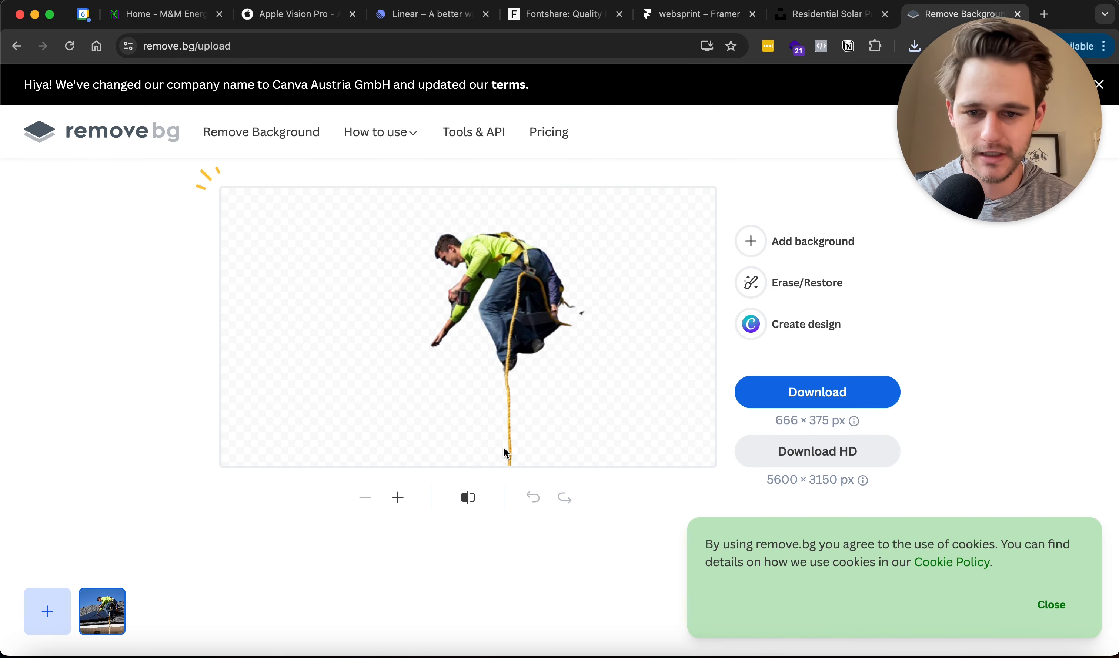
Restore the shingle roof and solar panels around the installer with the Magic Brush, and check the cut-out against transparency.
left_click(784, 295)
left_click(913, 346)
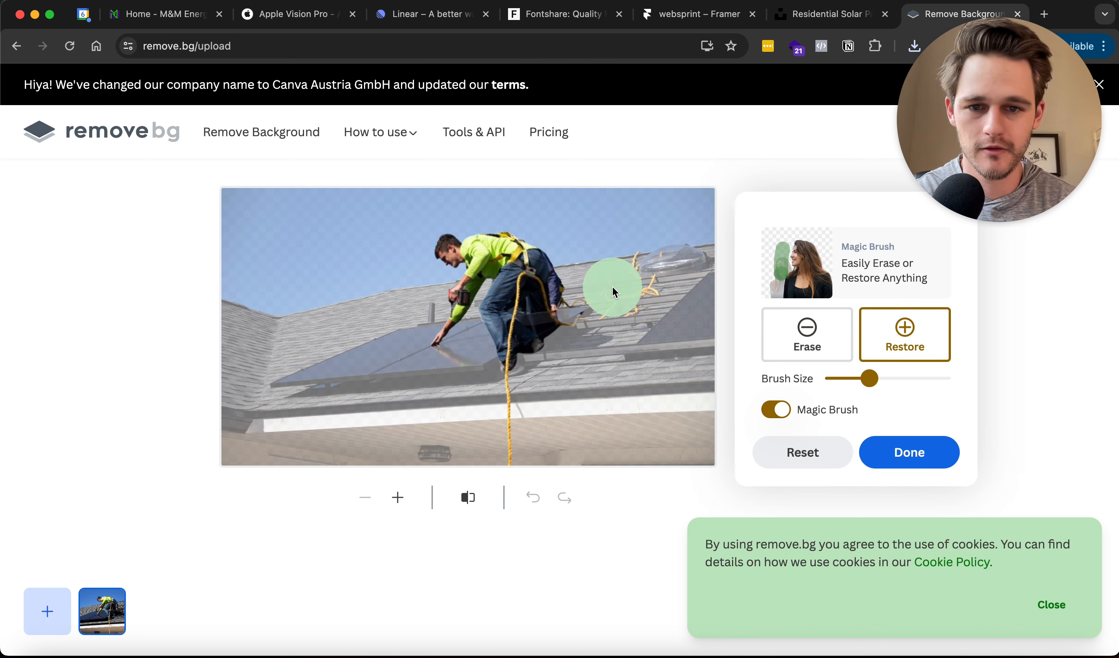
mouse_move(695, 276)
left_mouse_down()
mouse_move(670, 297)
mouse_move(686, 437)
mouse_move(681, 227)
mouse_move(636, 391)
mouse_move(606, 439)
mouse_move(613, 398)
left_mouse_up()
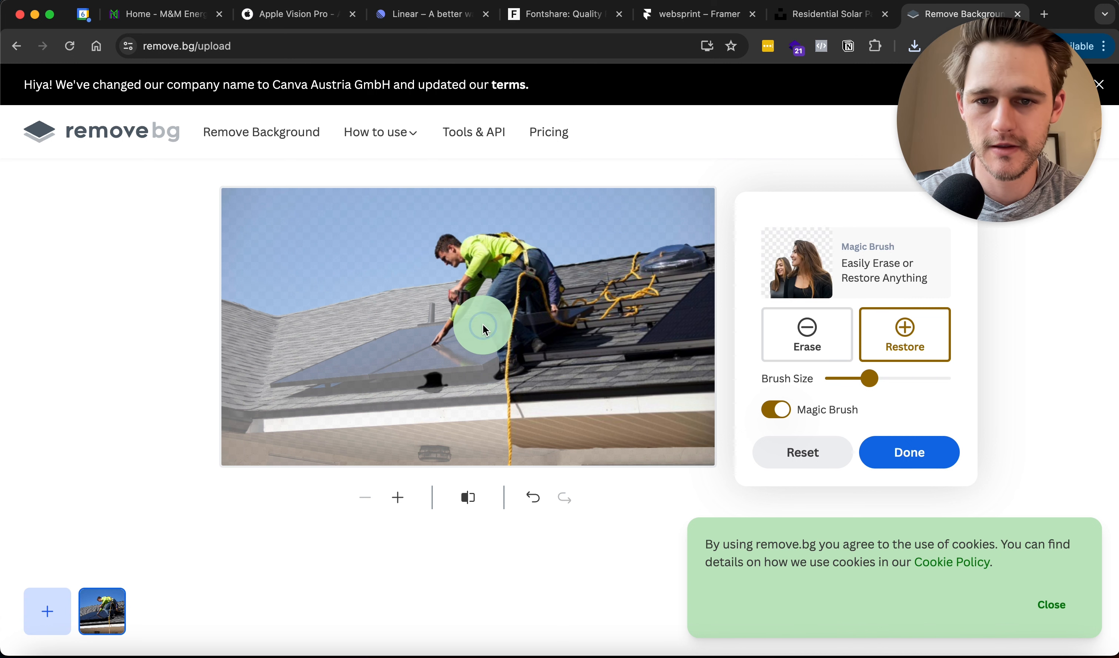
mouse_move(485, 329)
left_mouse_down()
mouse_move(482, 413)
mouse_move(458, 434)
mouse_move(428, 347)
mouse_move(460, 305)
mouse_move(333, 330)
left_mouse_up()
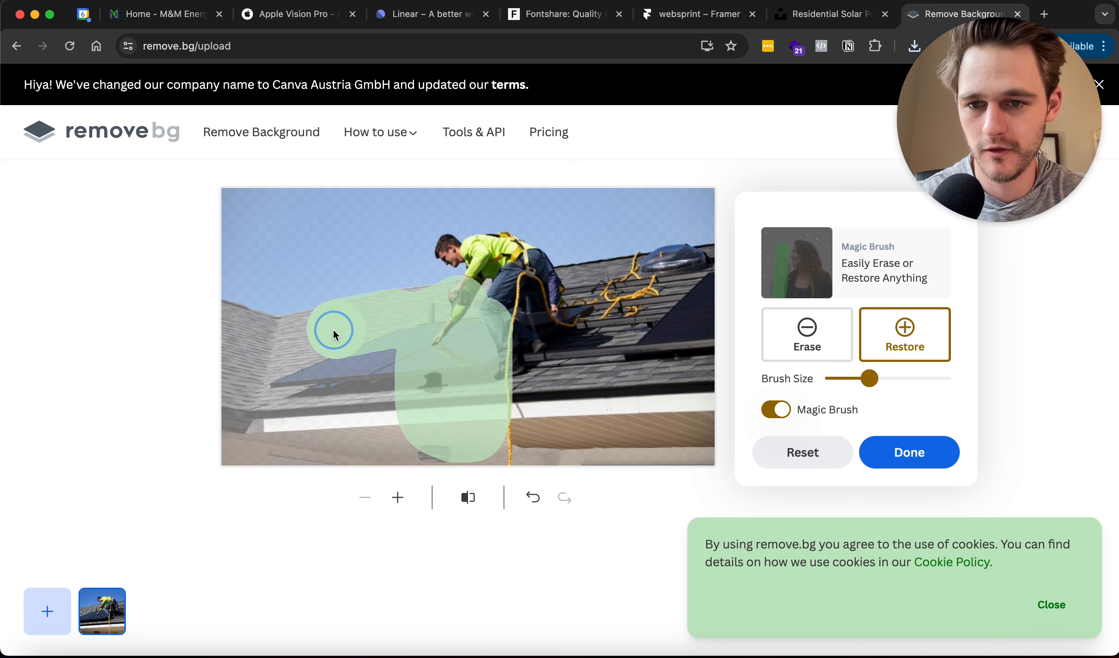
mouse_move(237, 400)
left_mouse_down()
mouse_move(241, 424)
mouse_move(378, 451)
mouse_move(456, 452)
mouse_move(427, 386)
mouse_move(355, 419)
left_mouse_up()
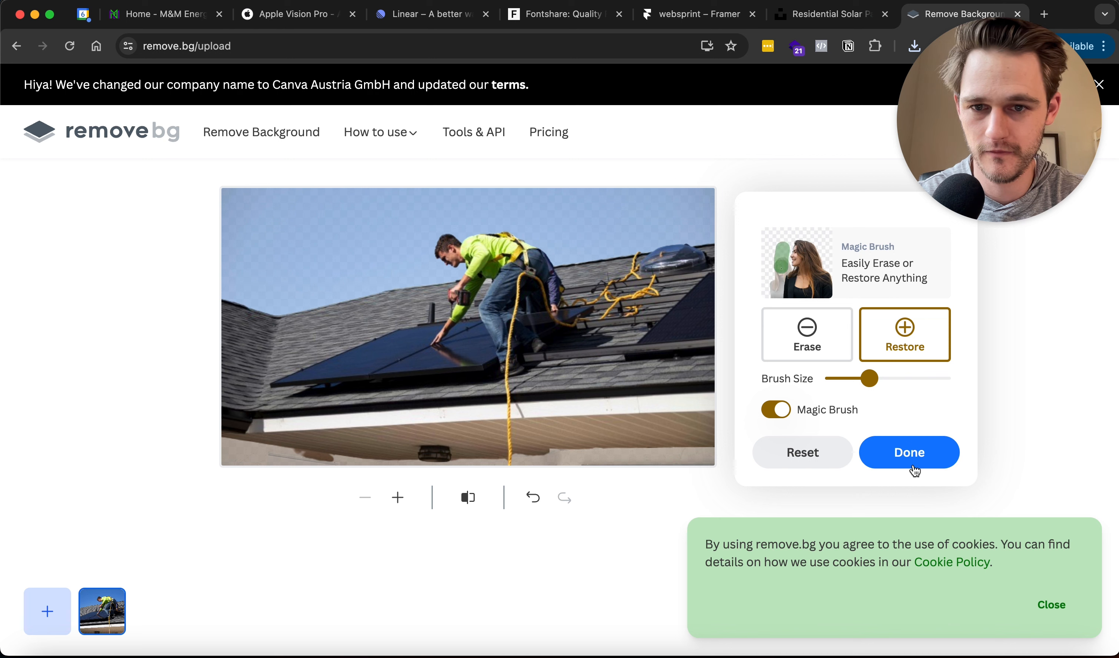
left_click(805, 353)
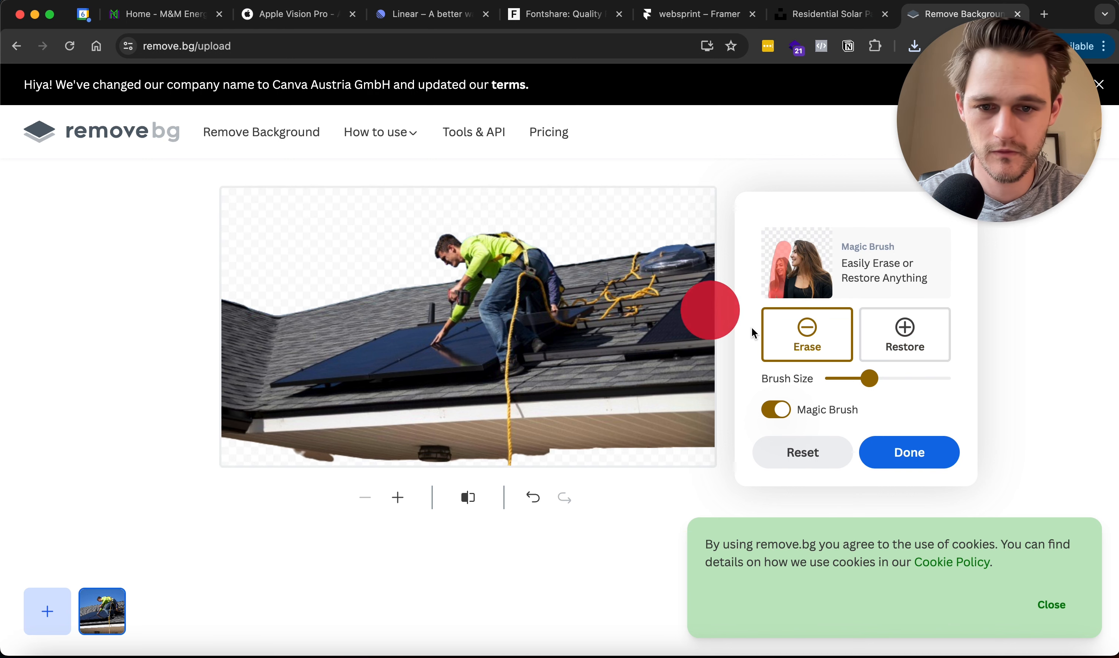
Restore the house wall beneath the eaves across the photo's full width and finish the Magic Brush edit.
left_click(893, 353)
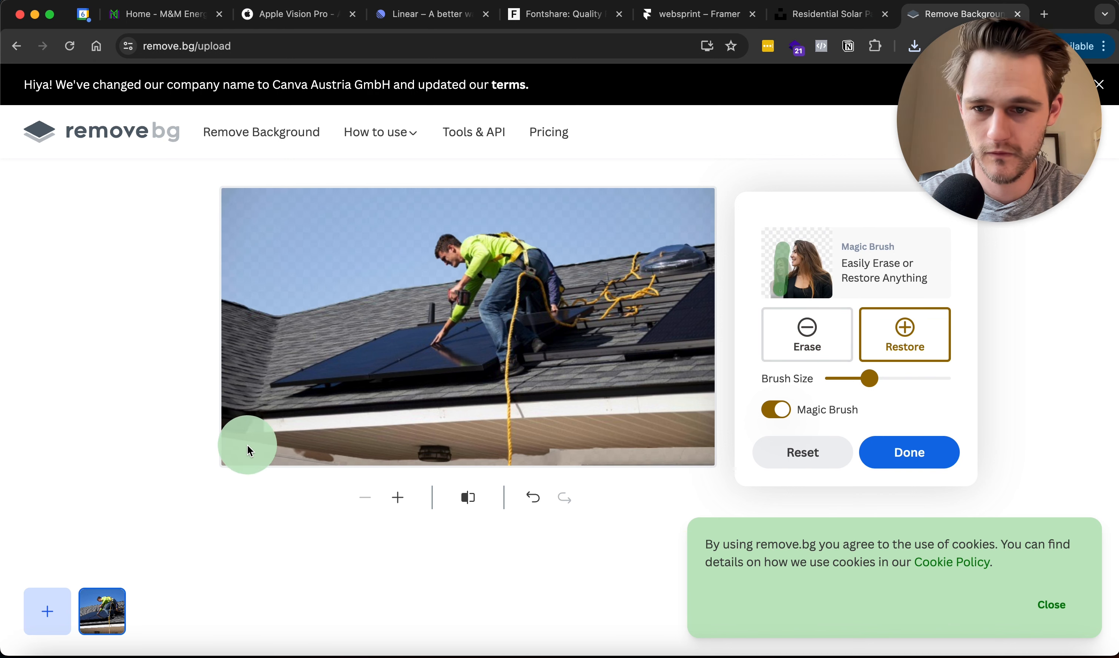
left_click_drag(241, 445, 714, 446)
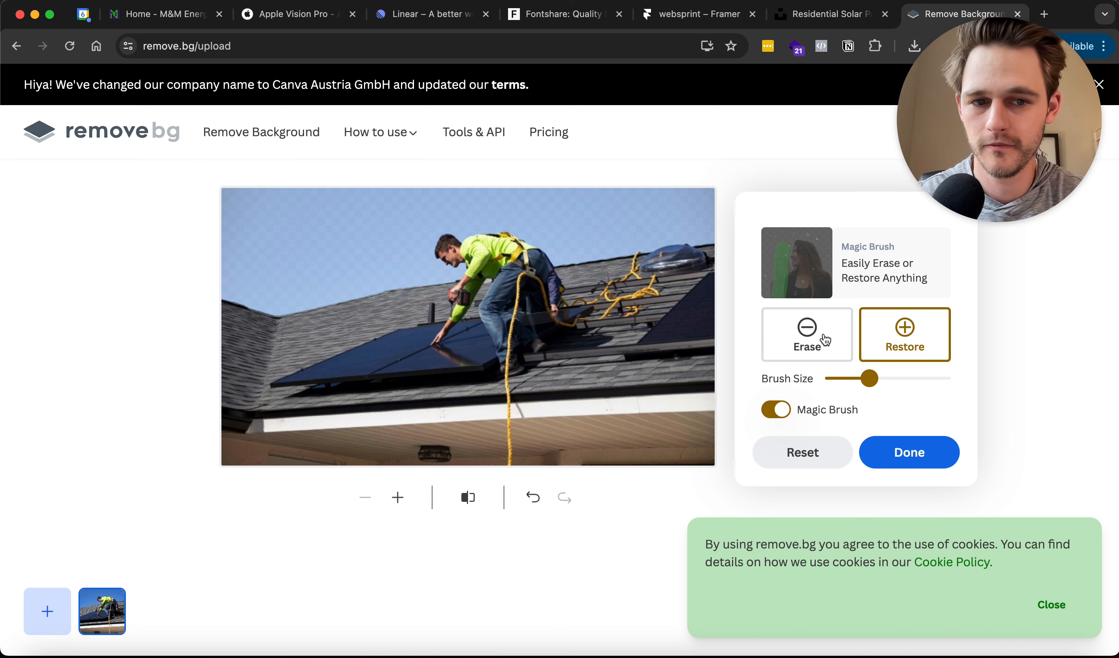
left_click(826, 342)
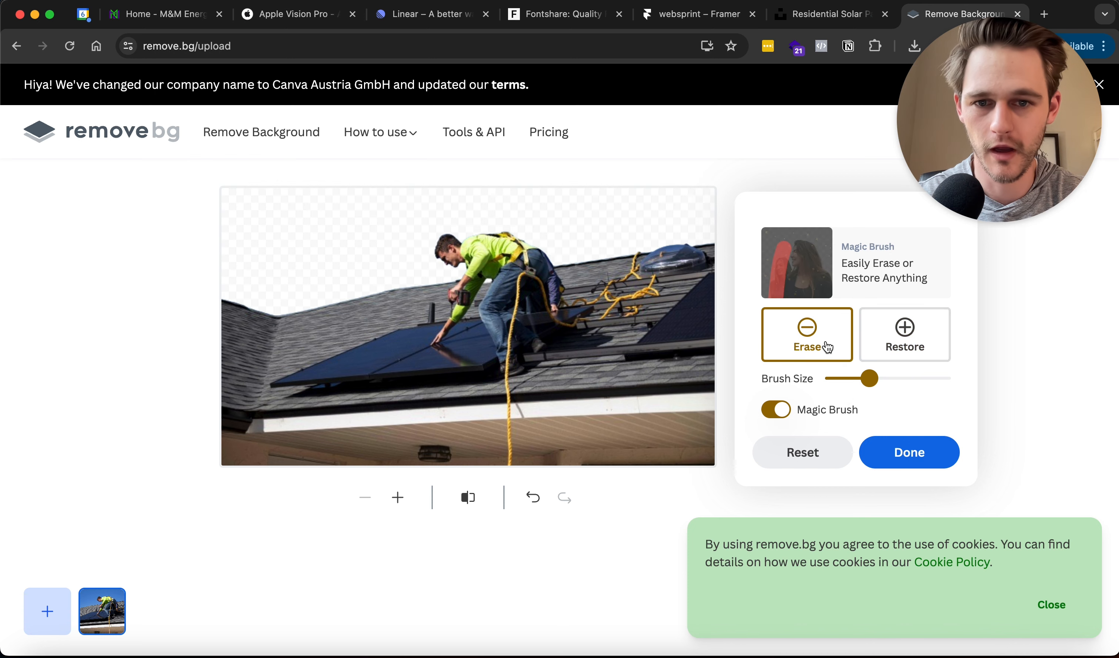
left_click(883, 444)
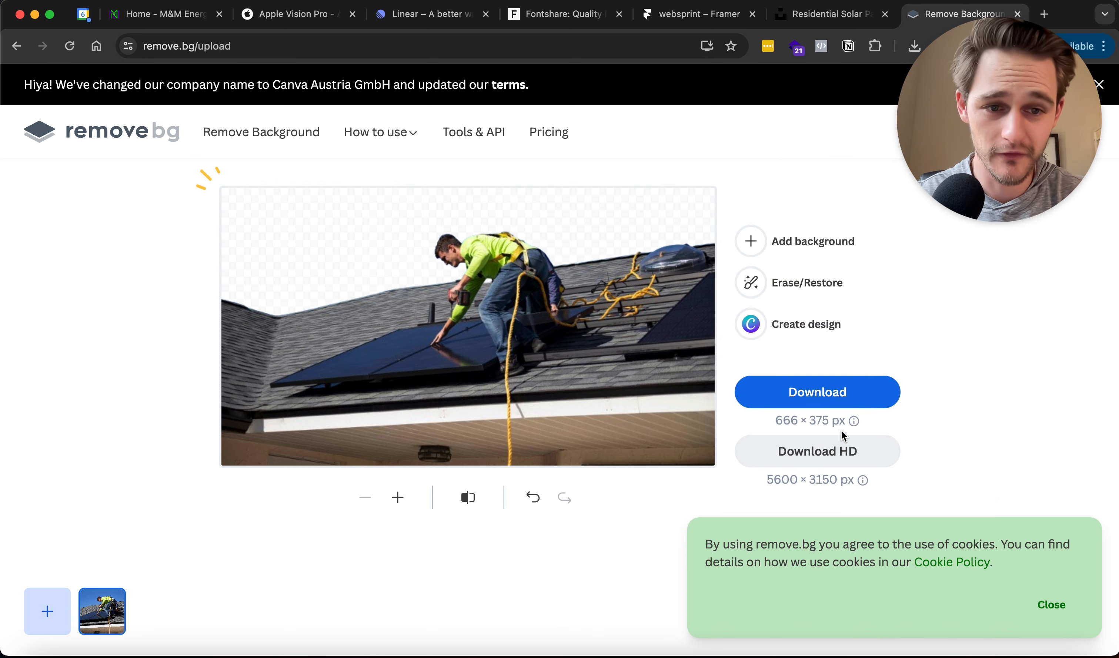
Download the 666 × 375 px cut-out image and switch to the MM ENERGY KIT file in Figma at the hero header.
left_click(818, 392)
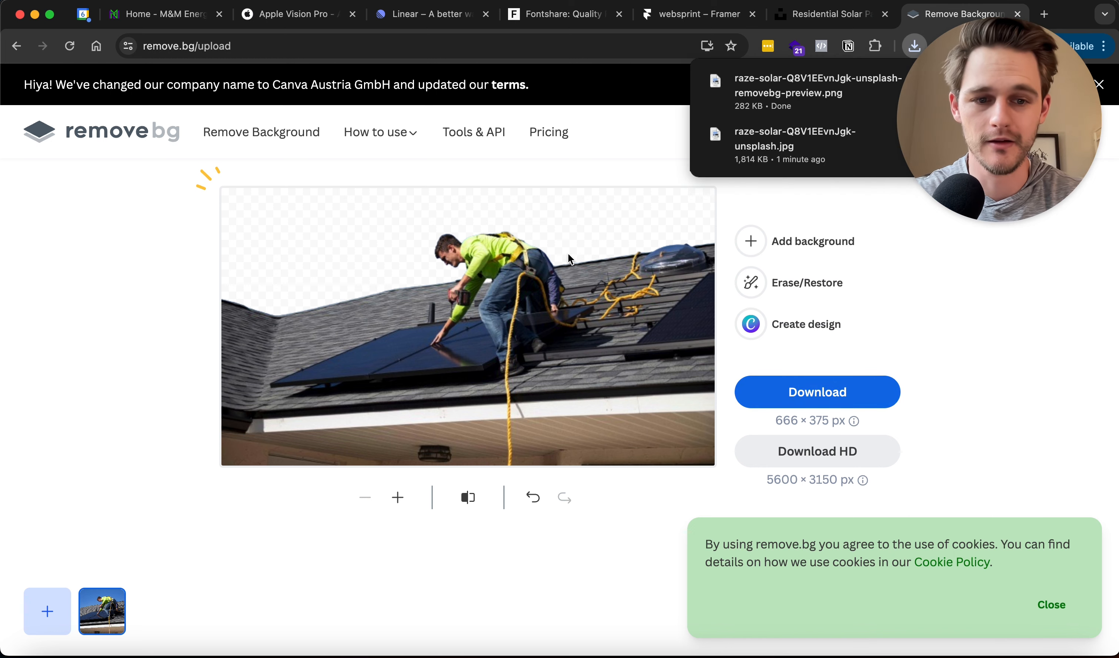
key("super+Tab")
scroll(507, 315, "up", 3)
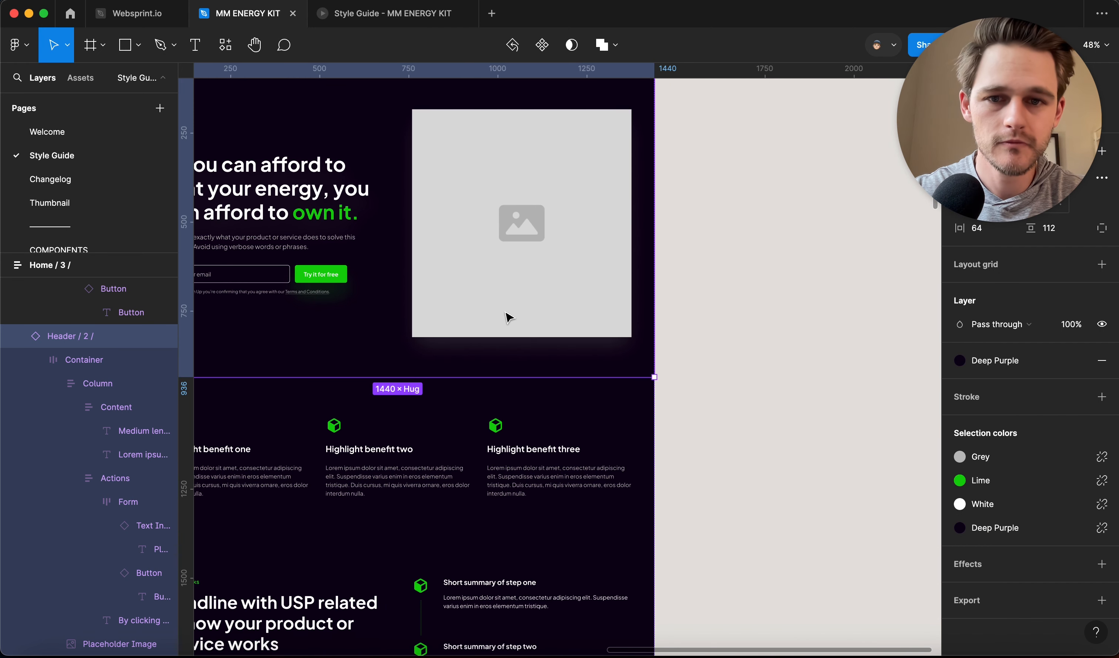
Replace the hero header's placeholder image fill with raze-solar-Q8V1EEvnJgk-unsplash-removebg-preview.png from the Downloads folder.
double_click(512, 225)
left_click(964, 369)
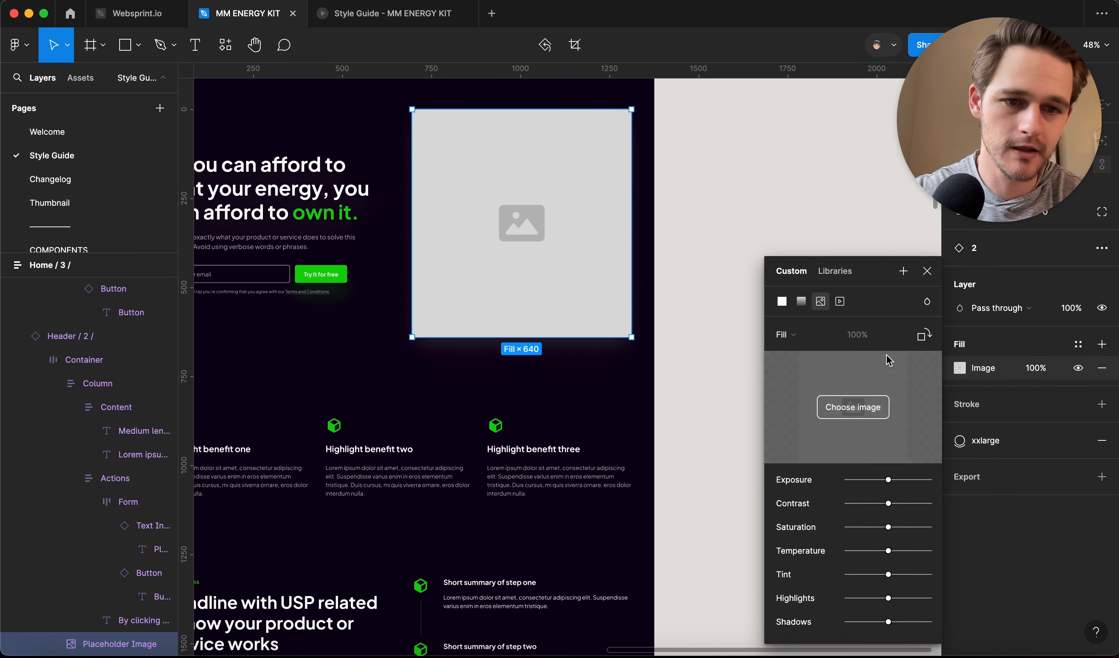
key("super+shift+k")
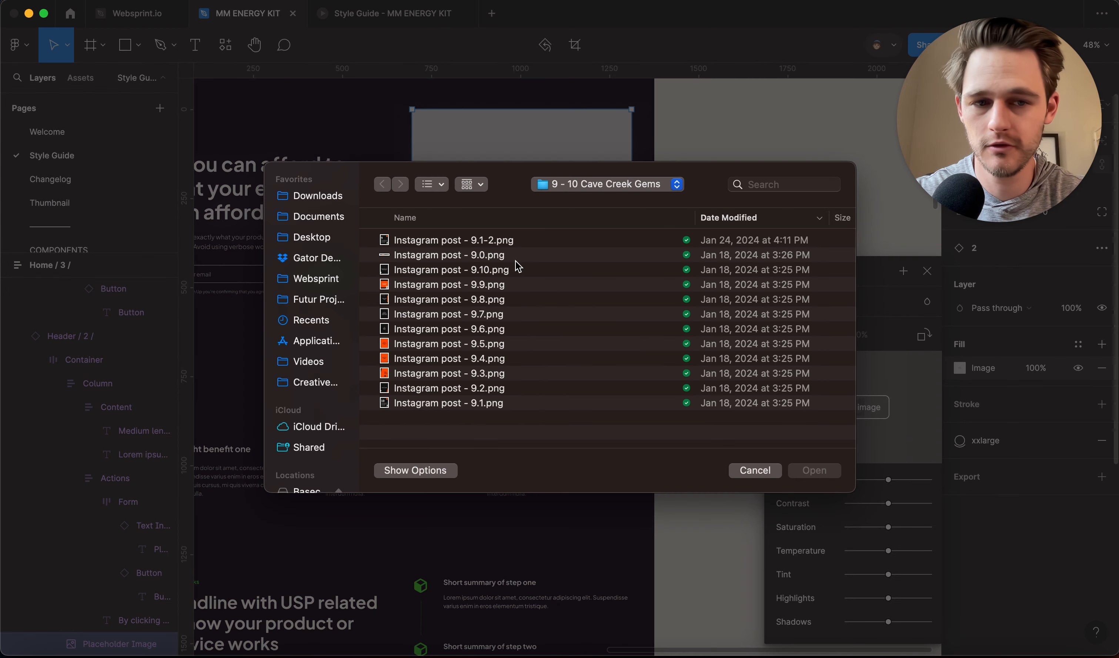
left_click(318, 196)
left_click(492, 240)
key("space")
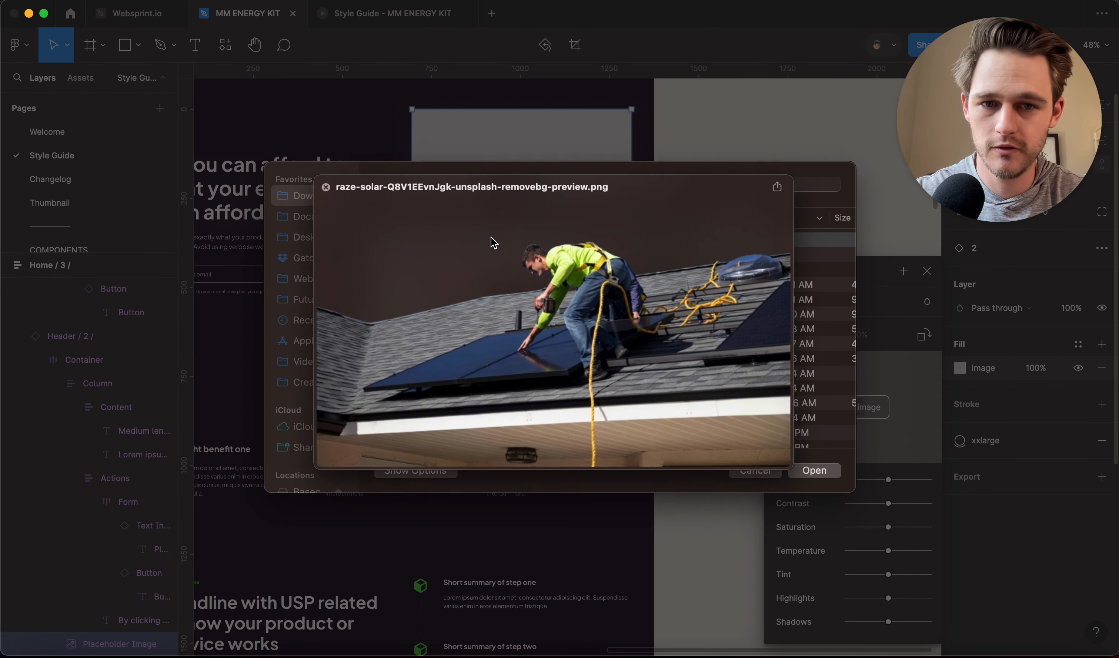
key("space")
left_click(802, 471)
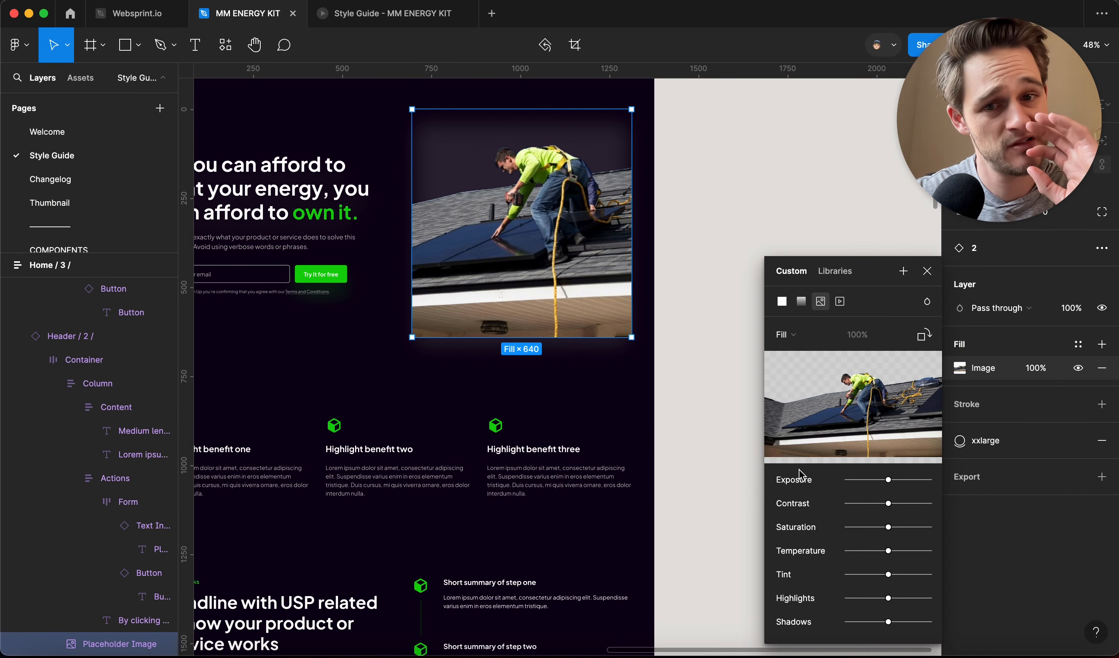
left_click(409, 216)
scroll(452, 235, "down", 3)
left_click(479, 250)
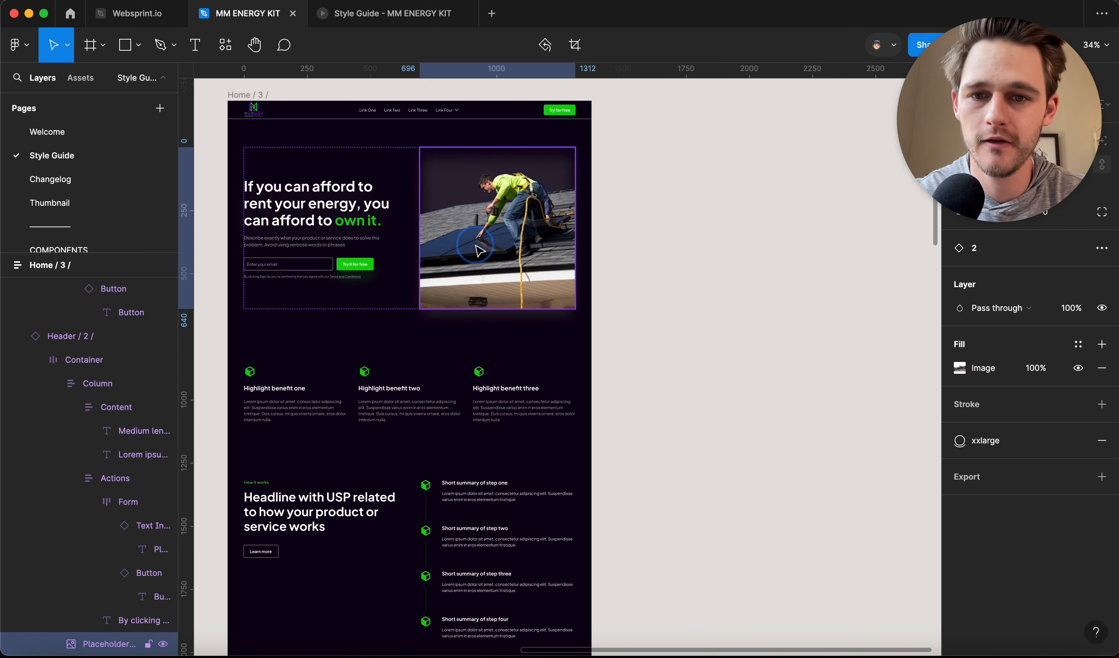
double_click(457, 240)
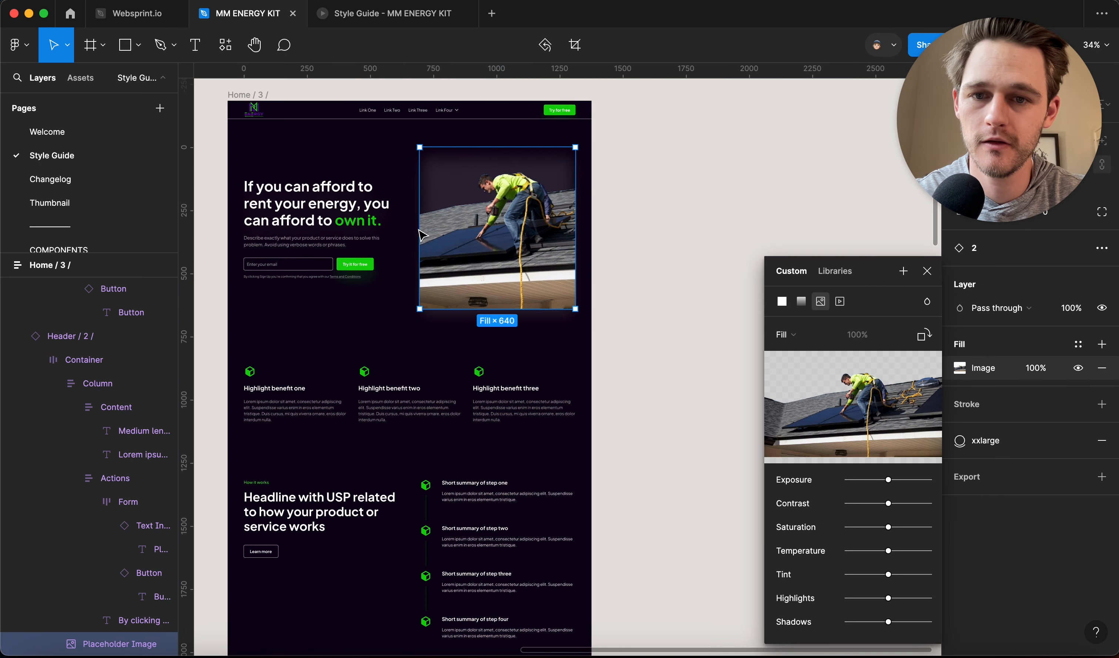
left_click(422, 235)
double_click(434, 236)
double_click(445, 237)
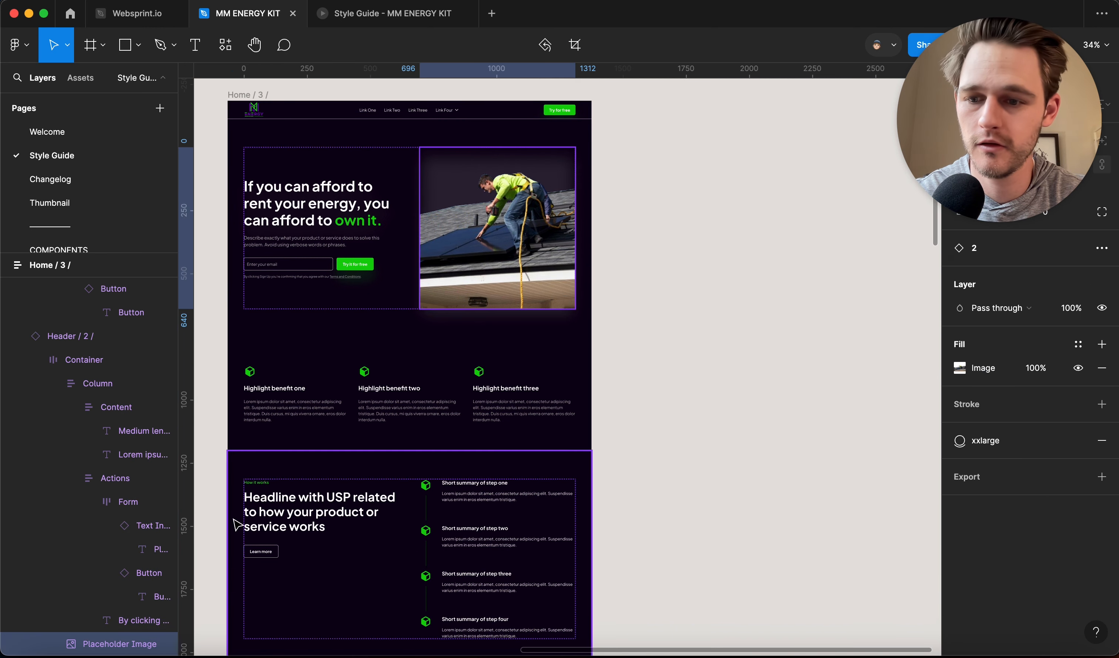
scroll(150, 558, "down", 3)
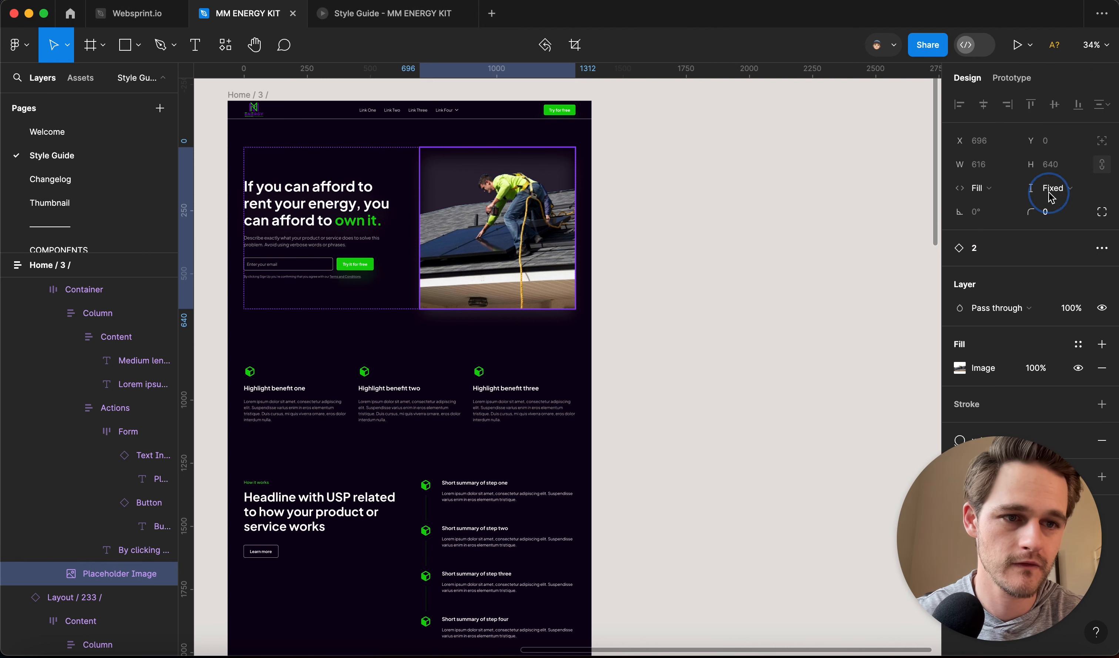
Try setting the hero image's height to fill its container.
left_click(1051, 195)
left_click(1054, 209)
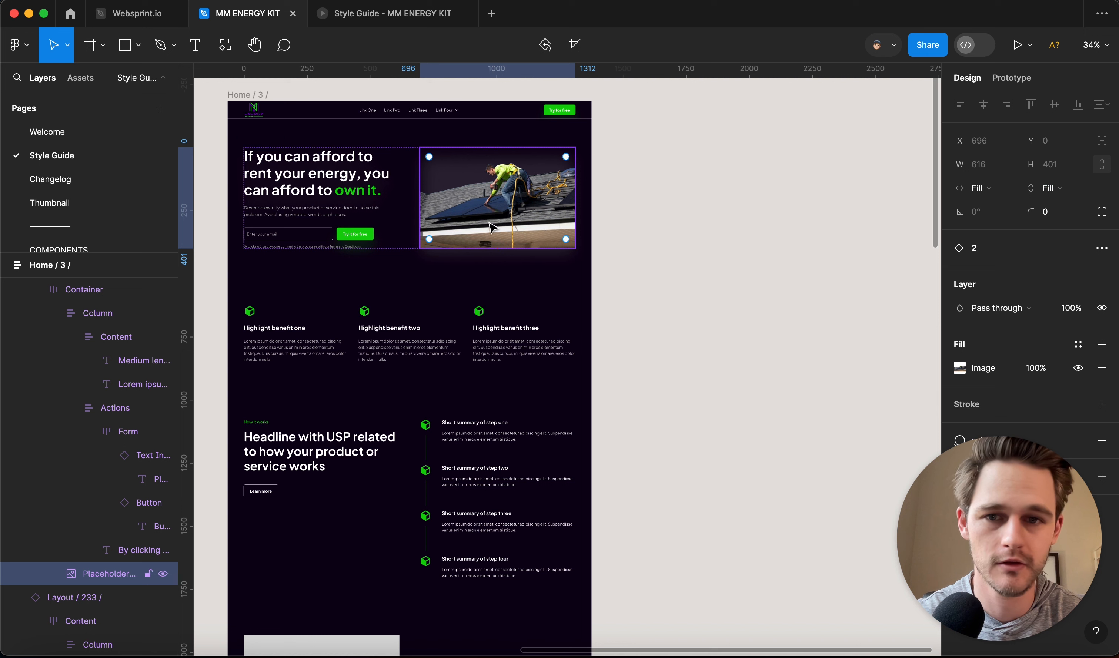
key("super+z")
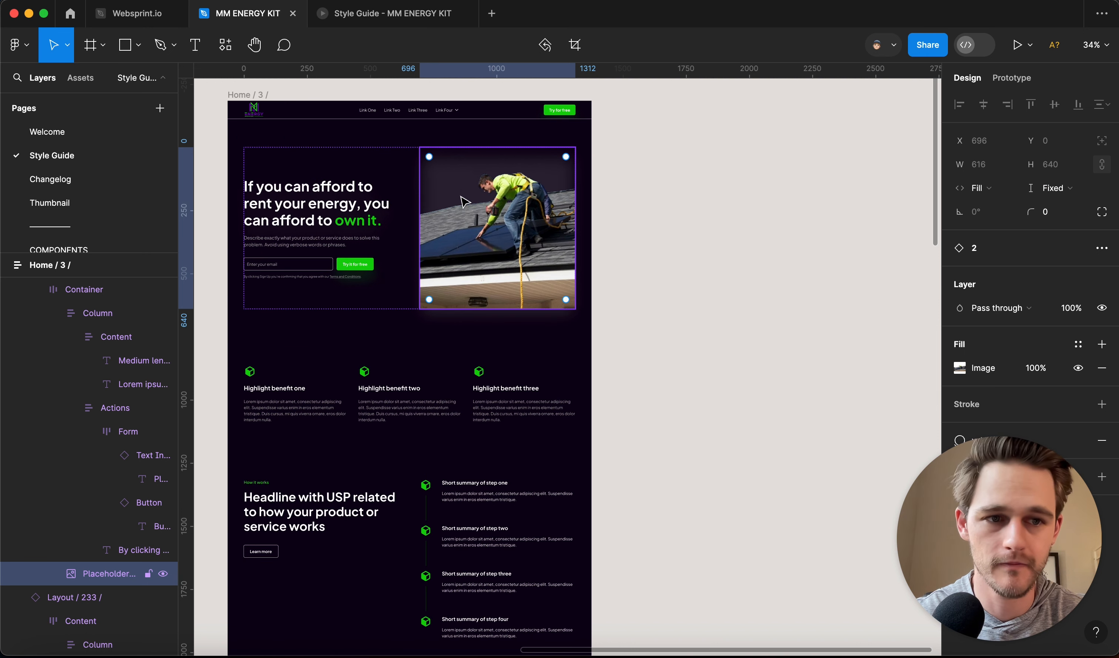
left_click(423, 199)
double_click(442, 202)
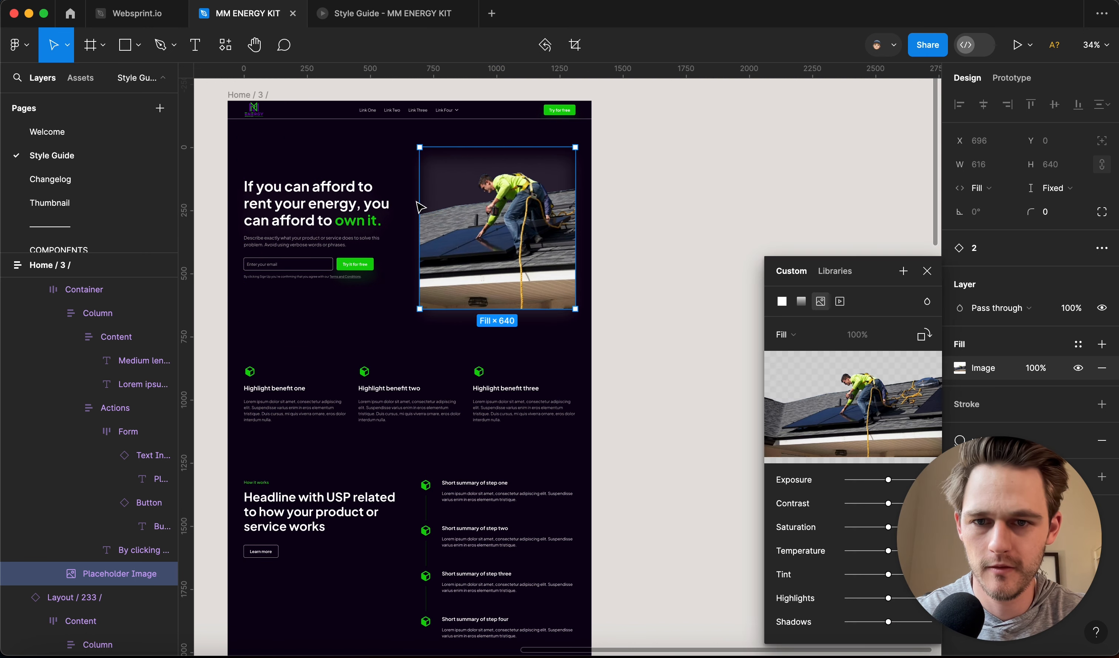
key("Escape")
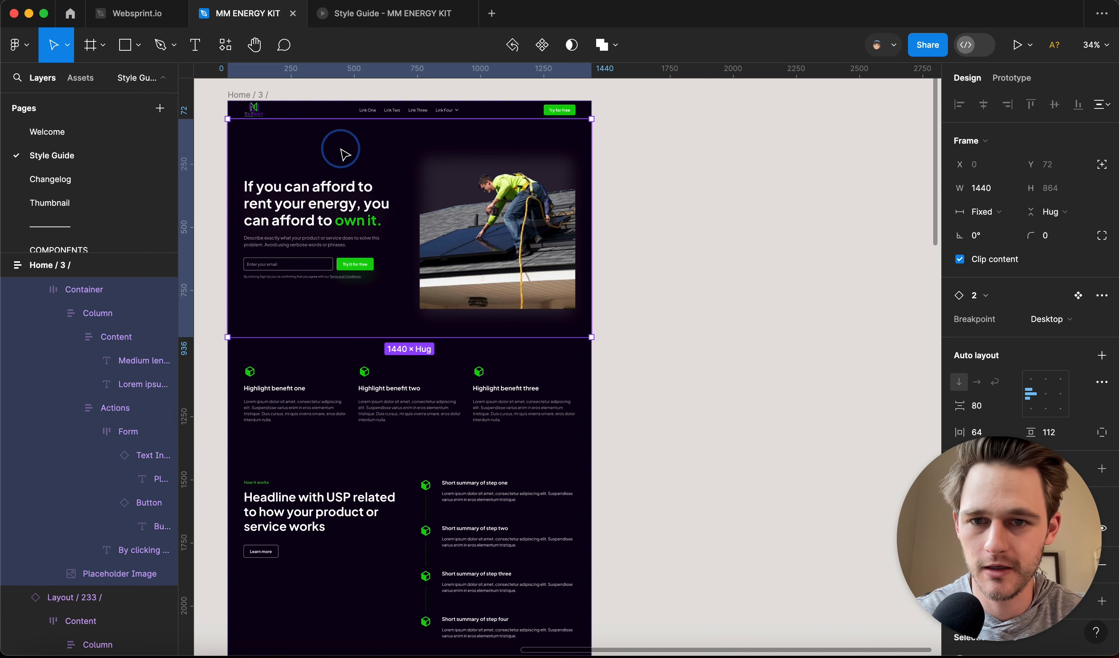
left_click(446, 201)
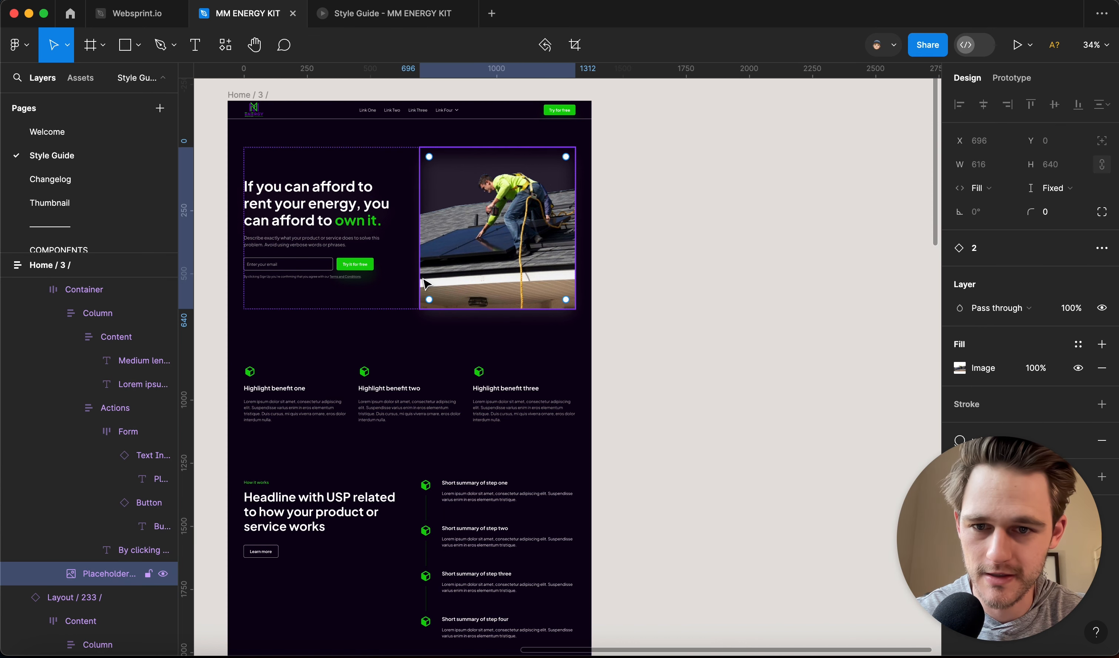
double_click(425, 291)
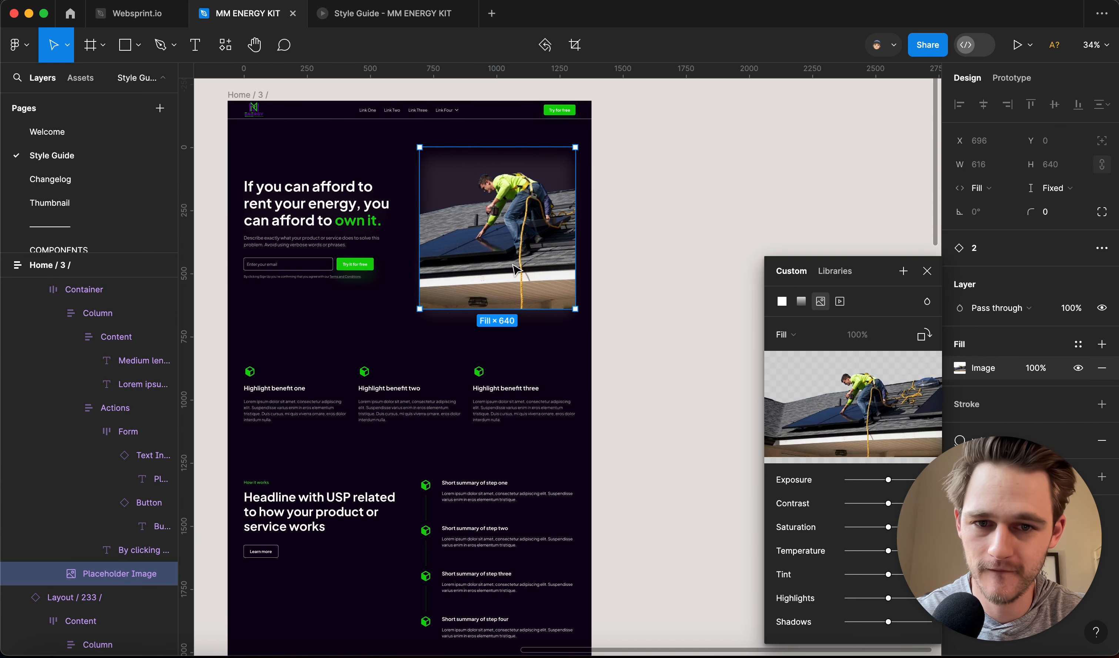
Turn off content clipping for the hero header frame.
key("Escape")
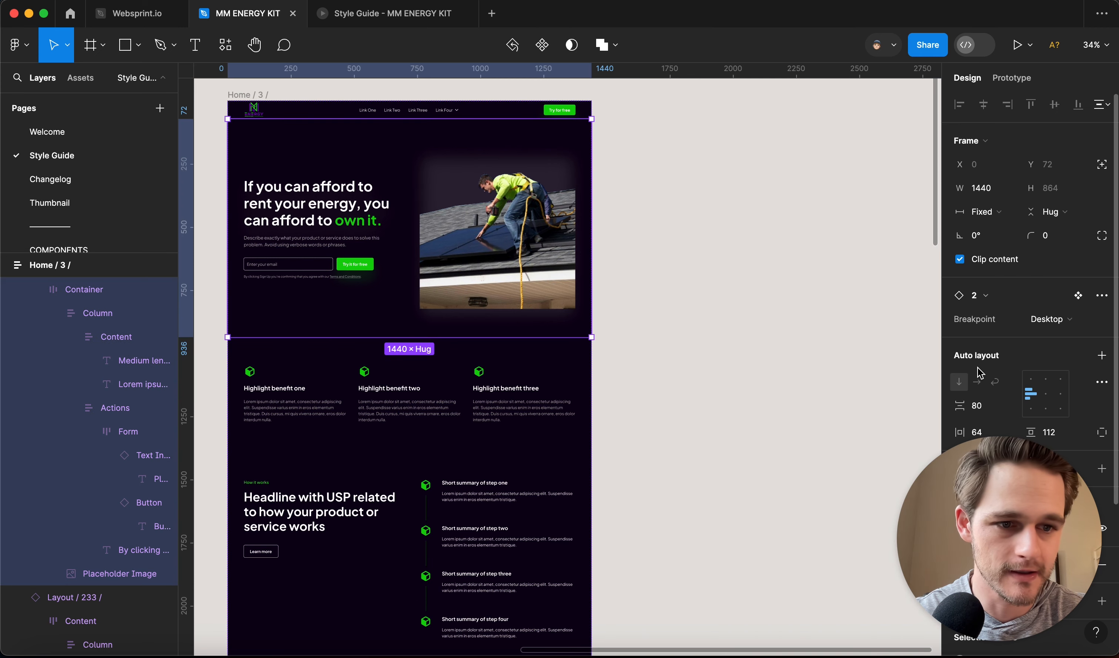
scroll(967, 236, "down", 2)
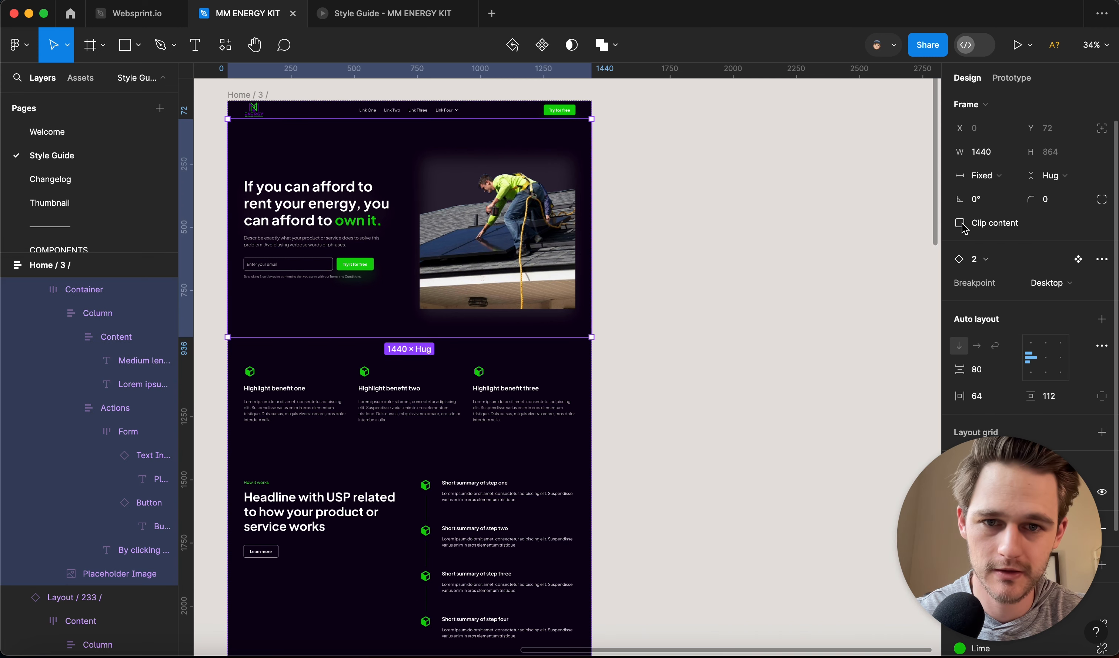
left_click(827, 270)
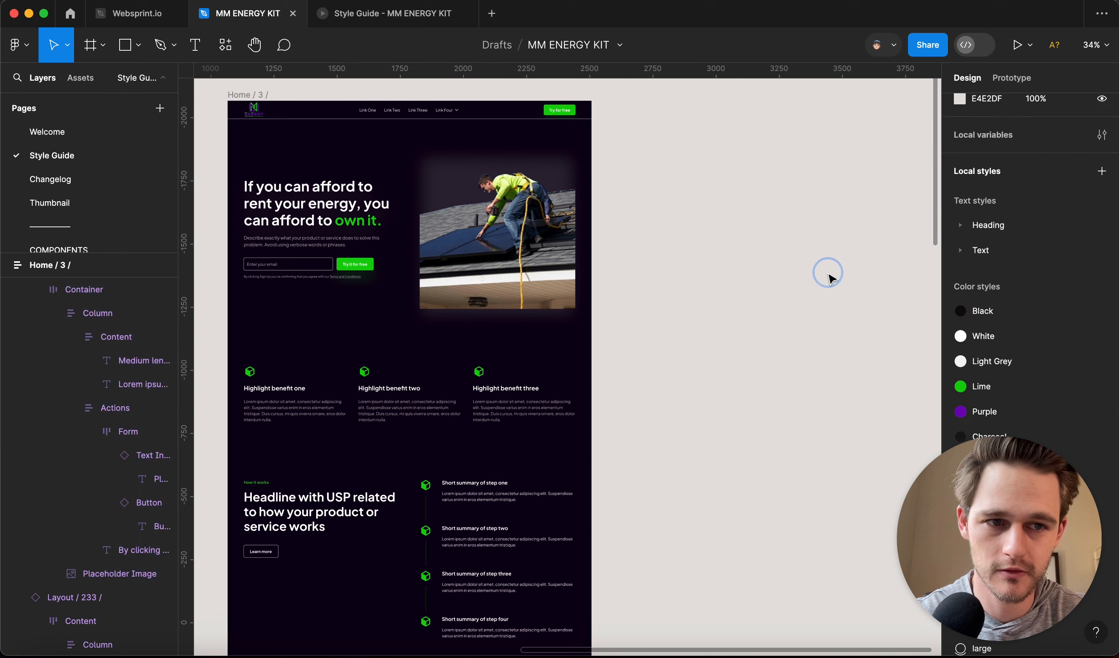
Try the Fill container height on the installer photo once more and undo it.
left_click(515, 256)
left_click(1068, 199)
left_click(1063, 206)
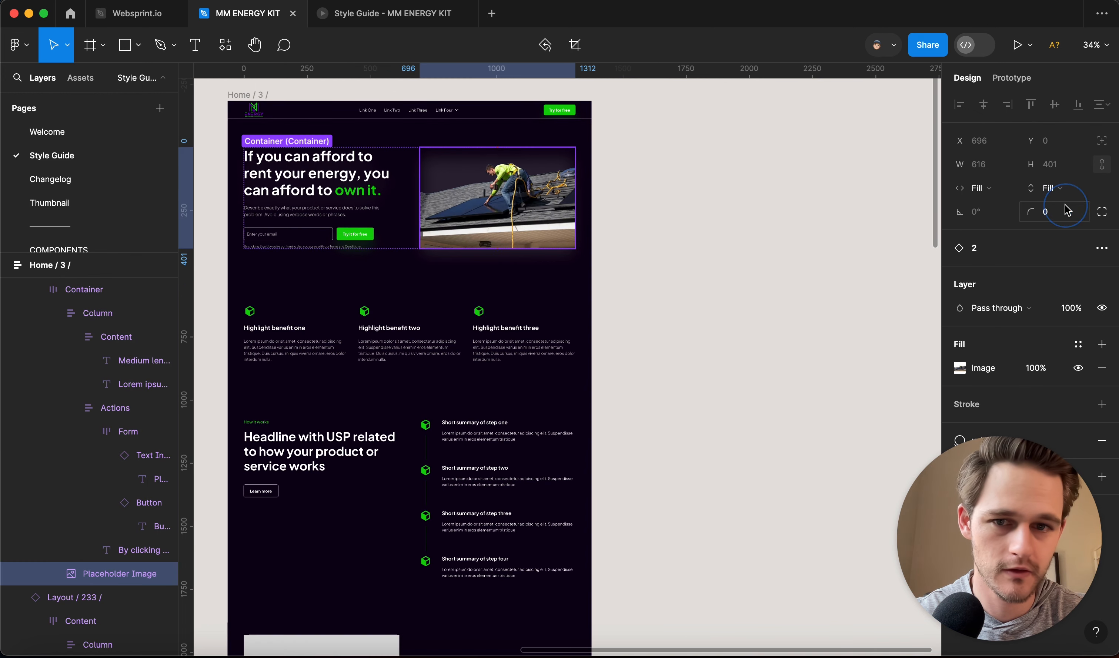
key("ctrl+z")
Set the hero image's horizontal sizing to Fixed width.
left_click(982, 188)
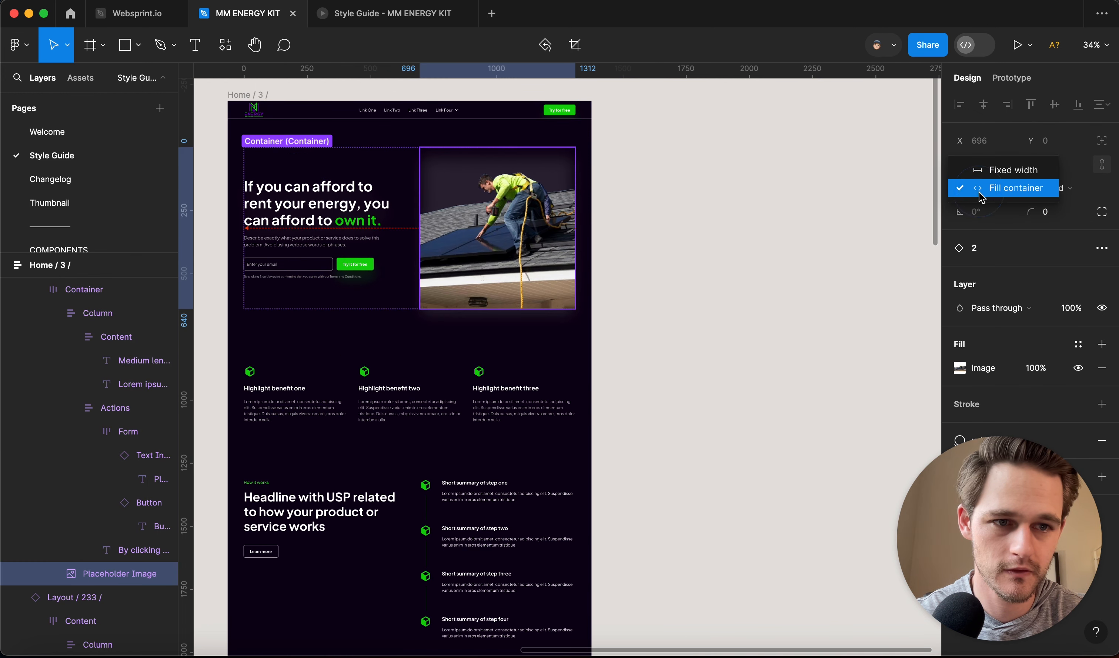
left_click(986, 168)
double_click(452, 281)
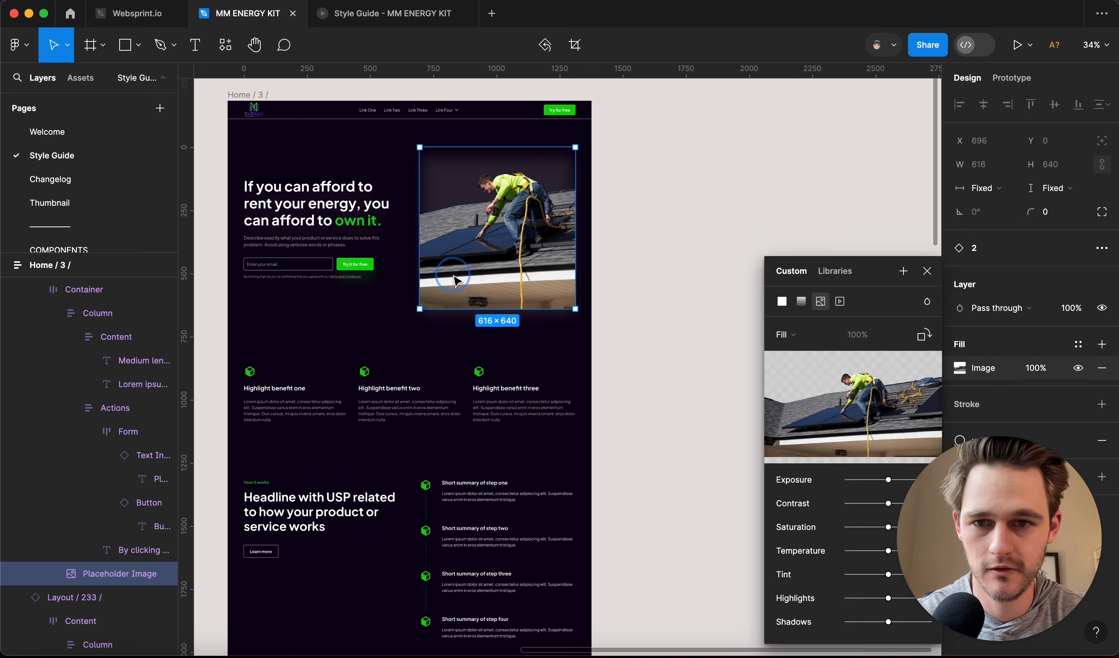
left_click(463, 278)
left_click(560, 209)
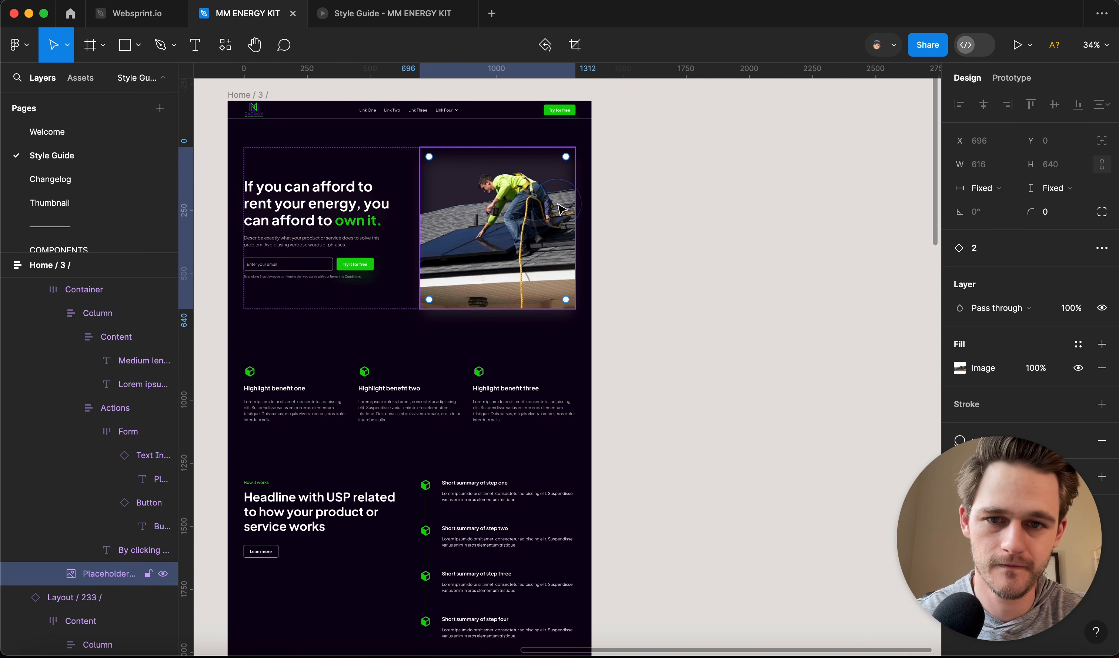
Change the hero image fill's scaling mode to Crop.
left_click(981, 368)
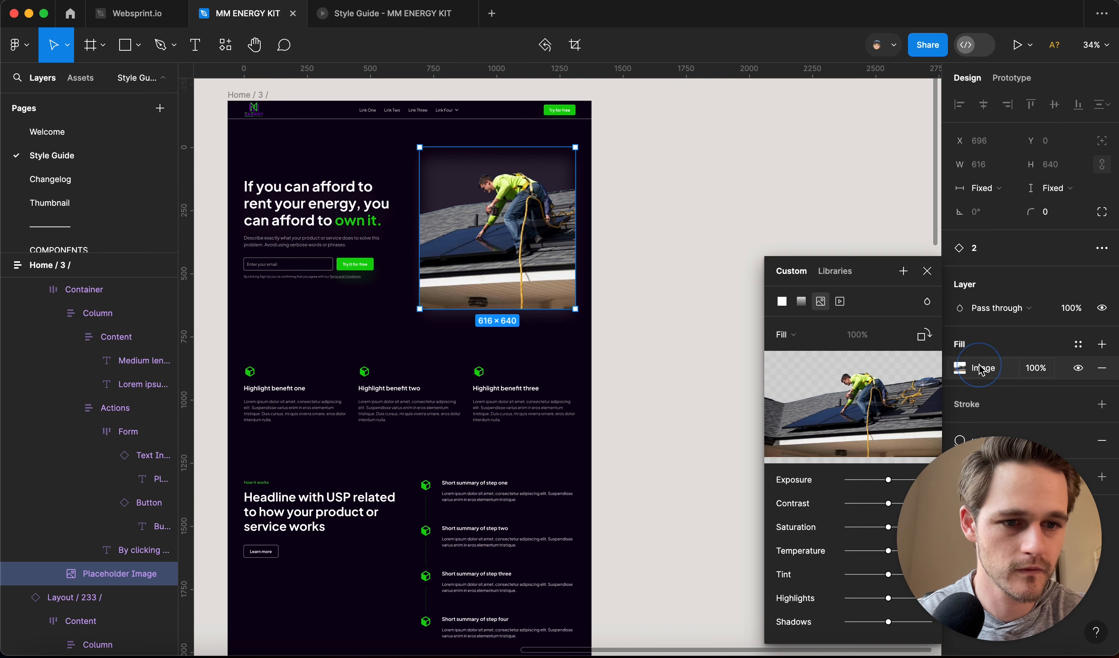
left_click(787, 334)
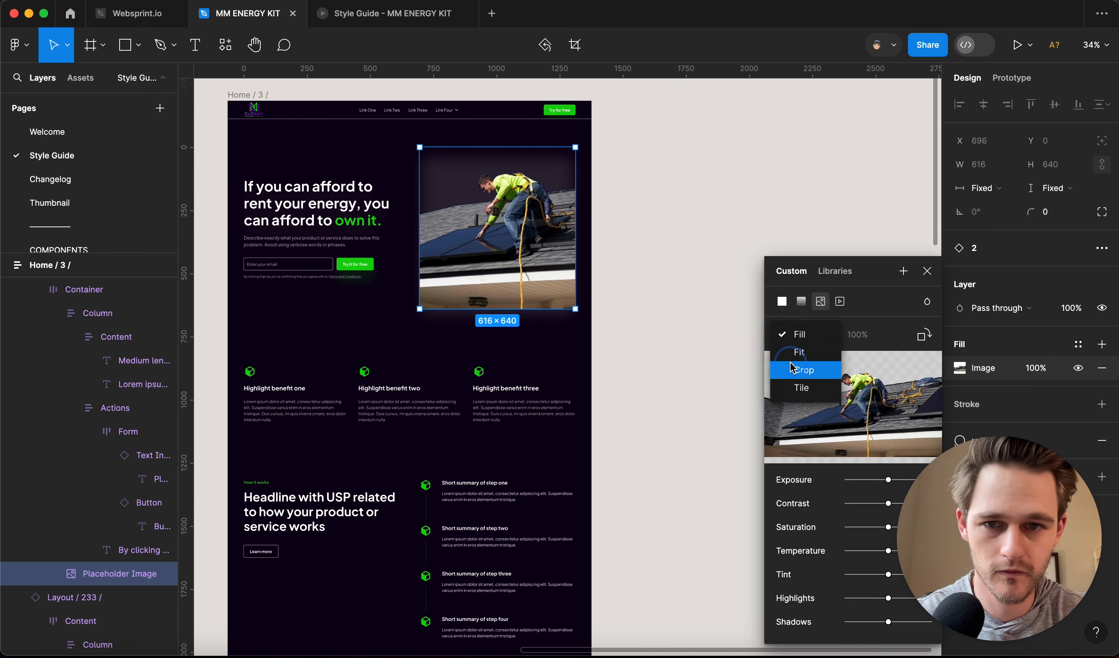
left_click(792, 366)
Try the Fit scaling mode on the hero image fill, compare it with Crop, and undo it.
left_click(795, 335)
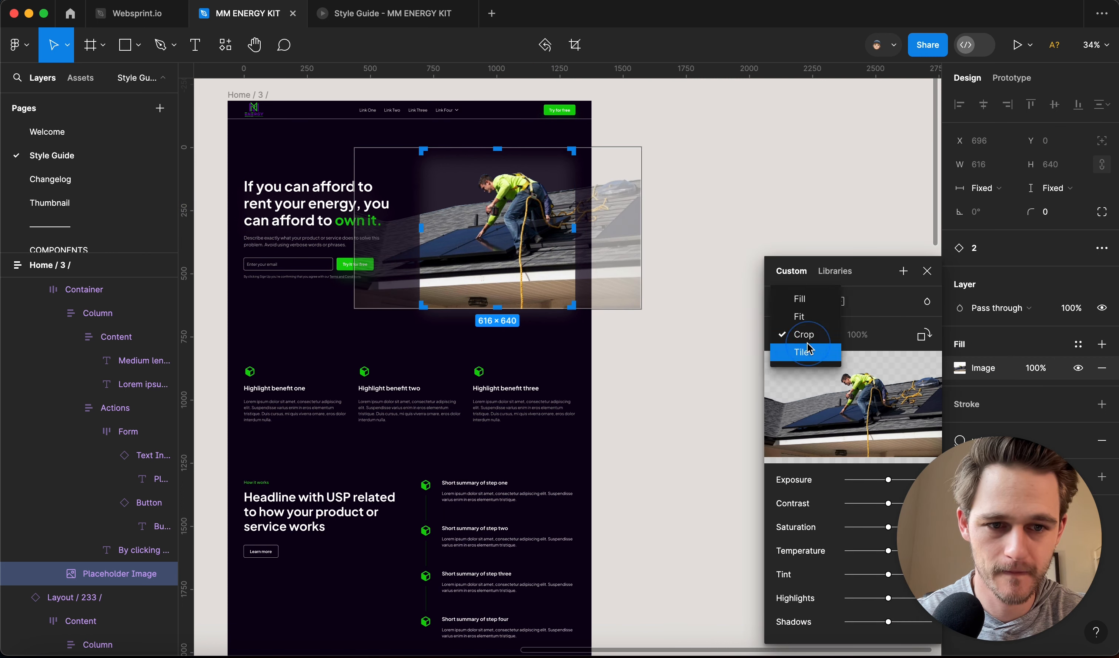
left_click(809, 315)
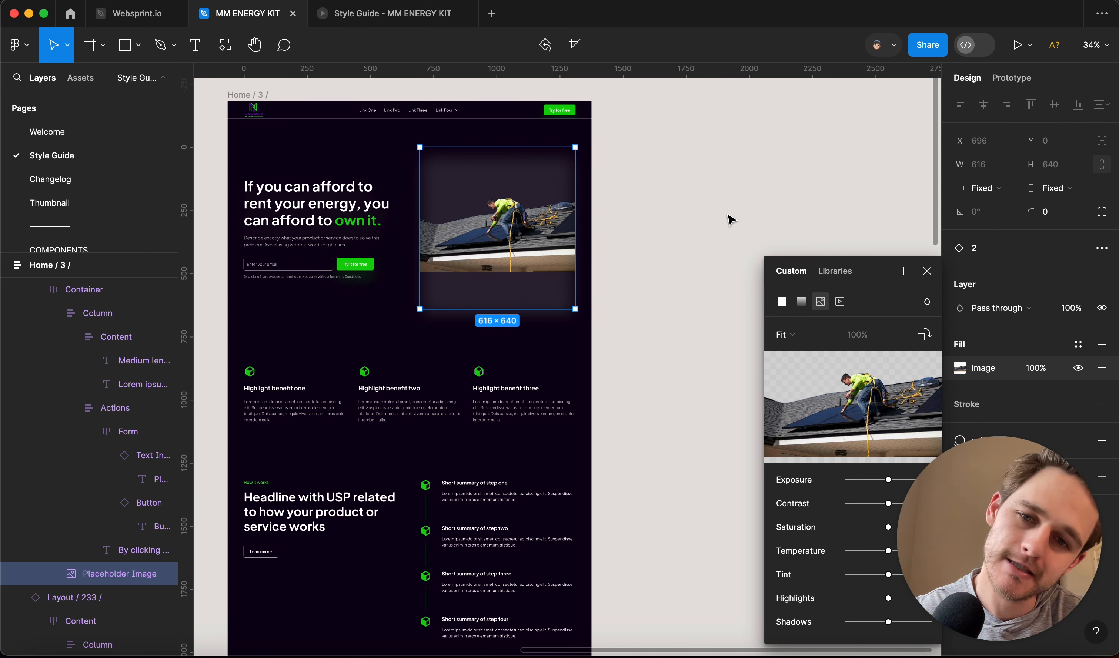
key("super+z")
key("super+shift+z")
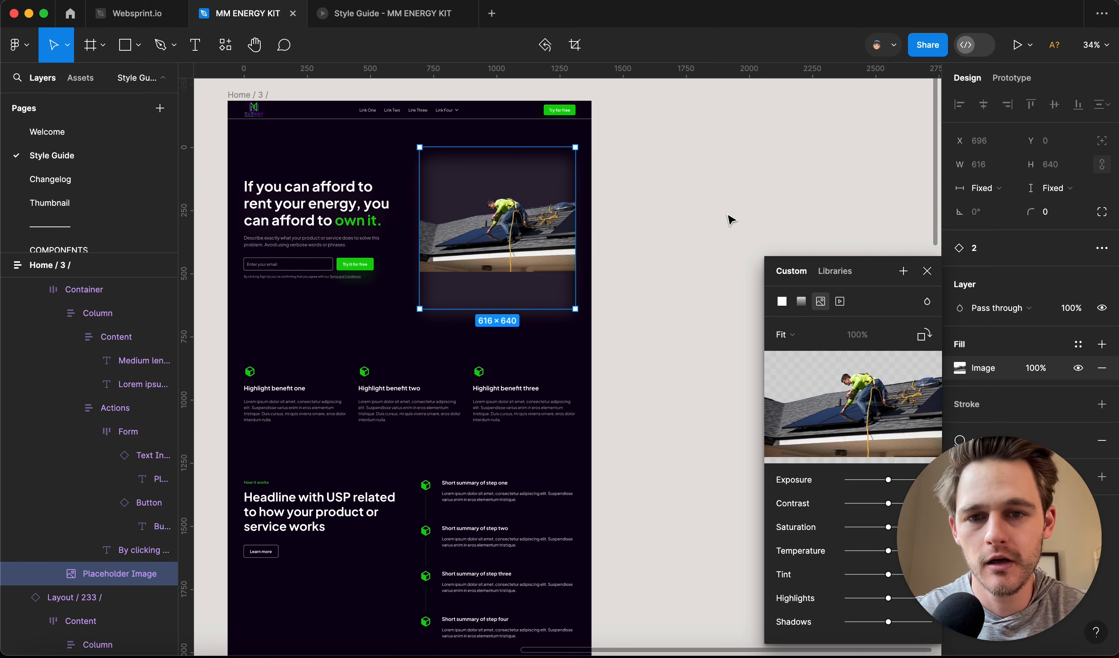
key("super+z")
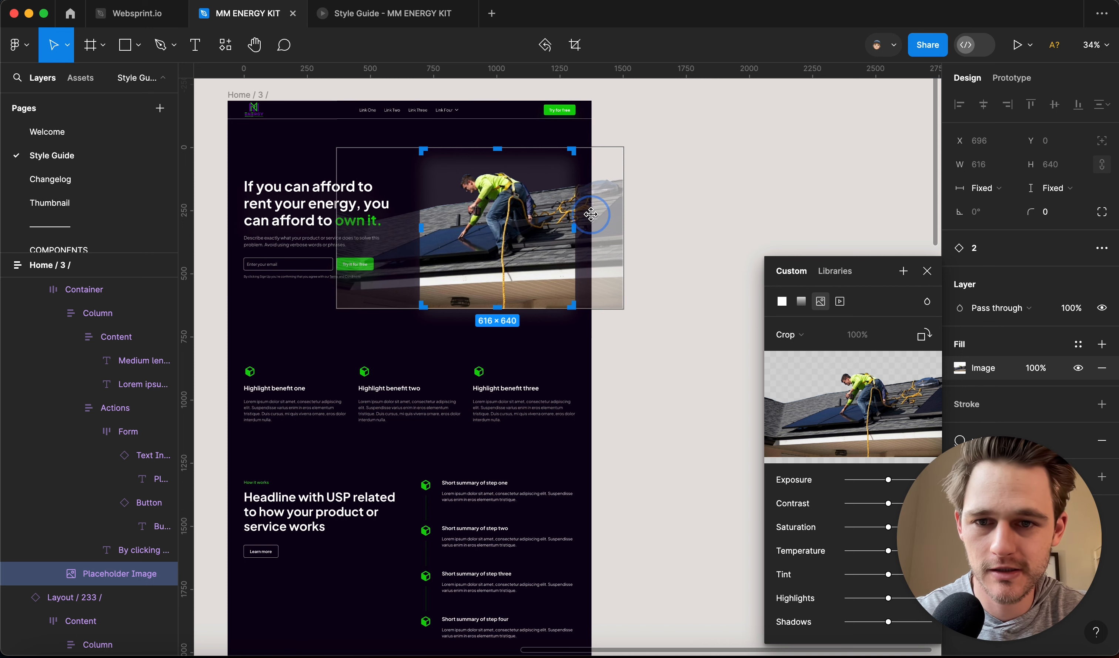
Shift the photo to the right inside its crop frame so more roof shows beside the installer, and apply the crop.
left_click_drag(606, 213, 626, 215)
key("Return")
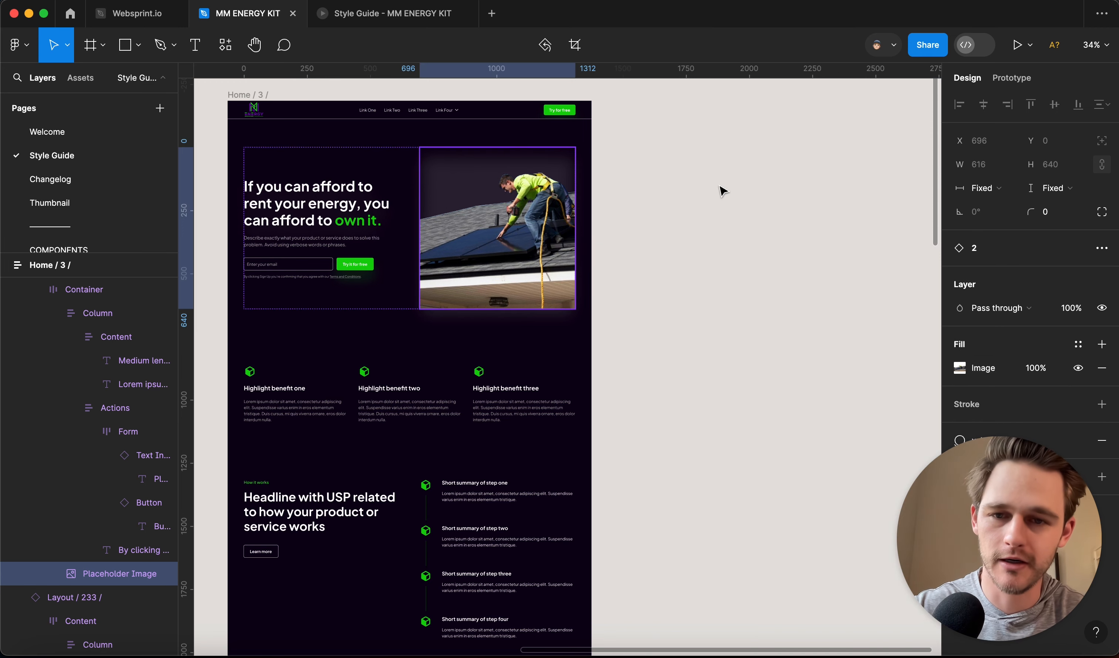
left_click(773, 174)
Try a horizontal padding of 101 and right-centre alignment on the hero header's auto layout, restoring the original padding and left alignment.
scroll(602, 273, "up", 5)
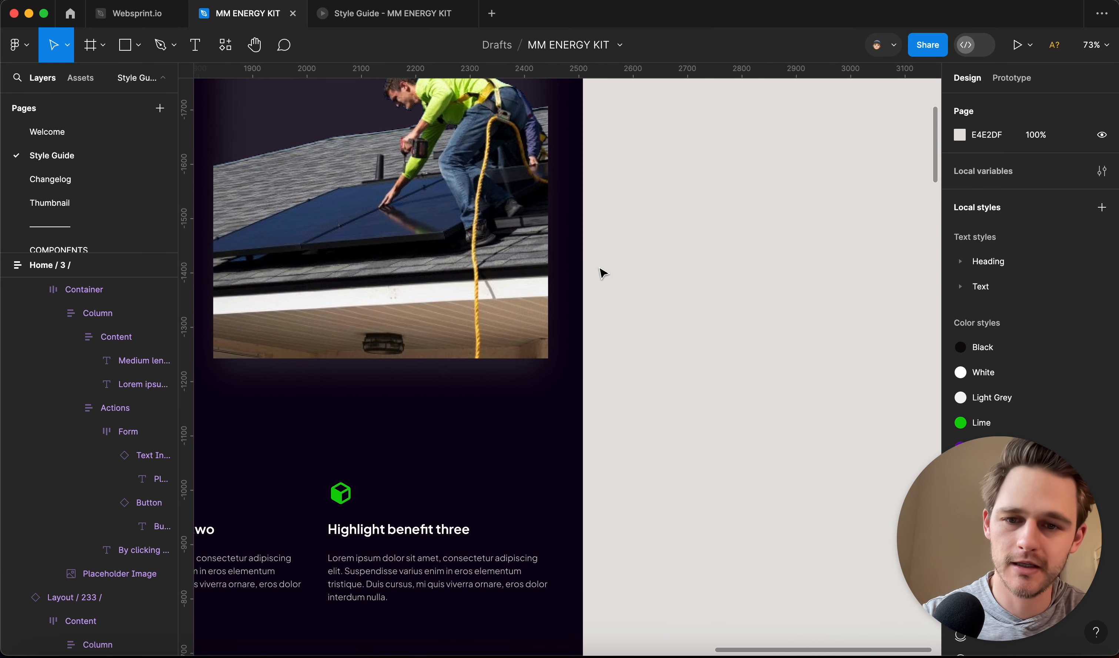
scroll(603, 273, "left", 5)
scroll(602, 272, "up", 3)
scroll(603, 276, "down", 4)
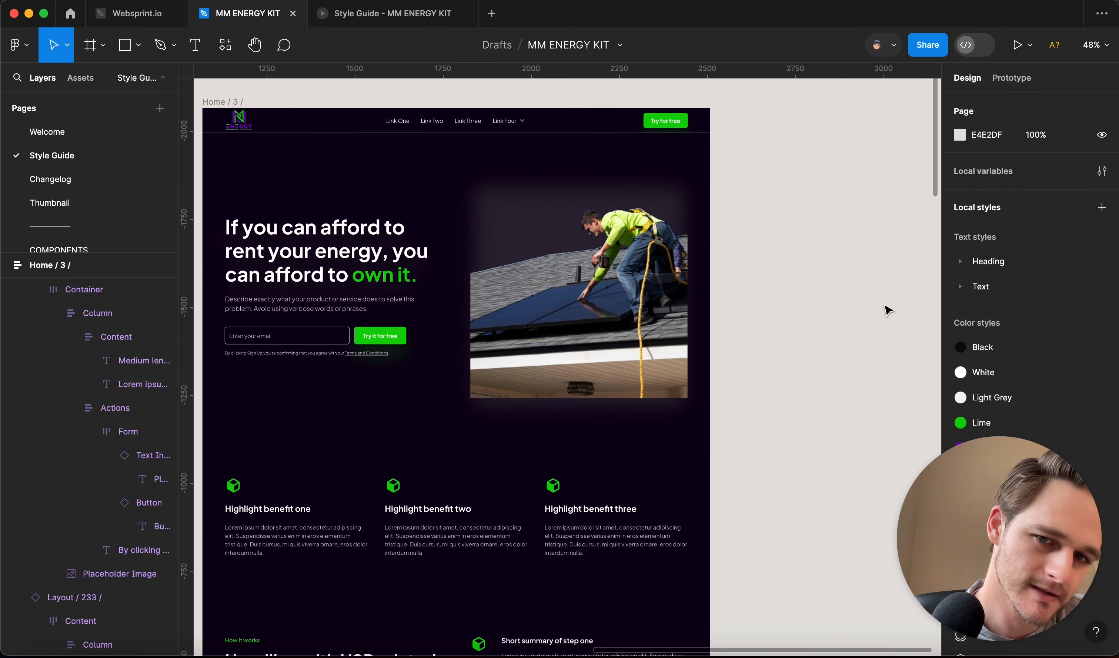
left_click(685, 314)
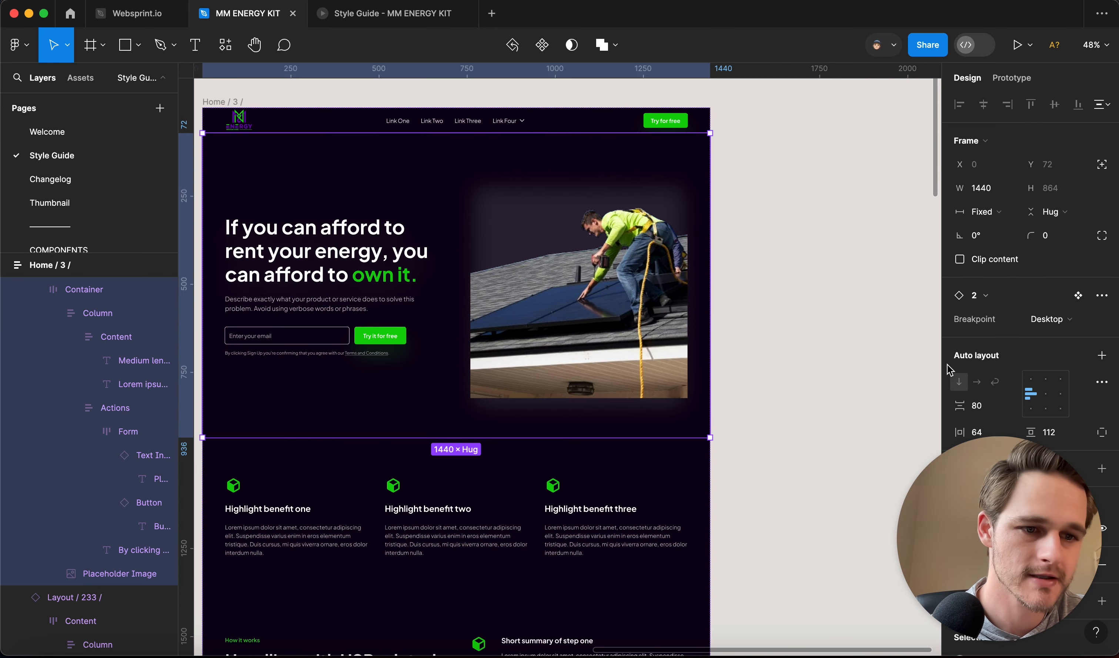
scroll(953, 385, "down", 1)
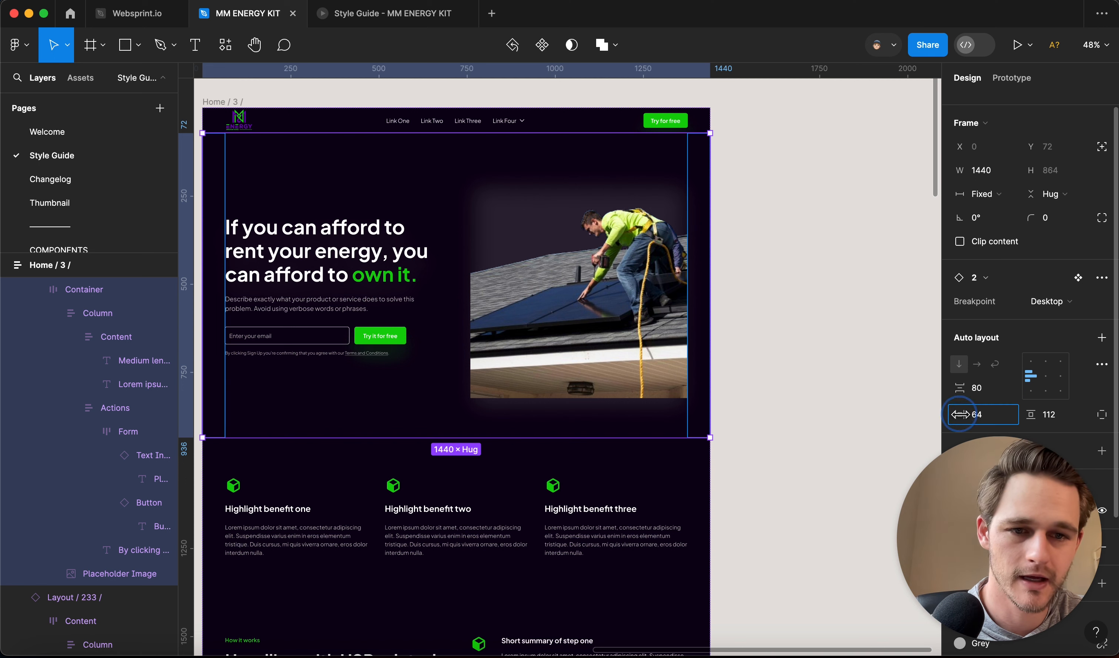
left_click_drag(959, 414, 959, 415)
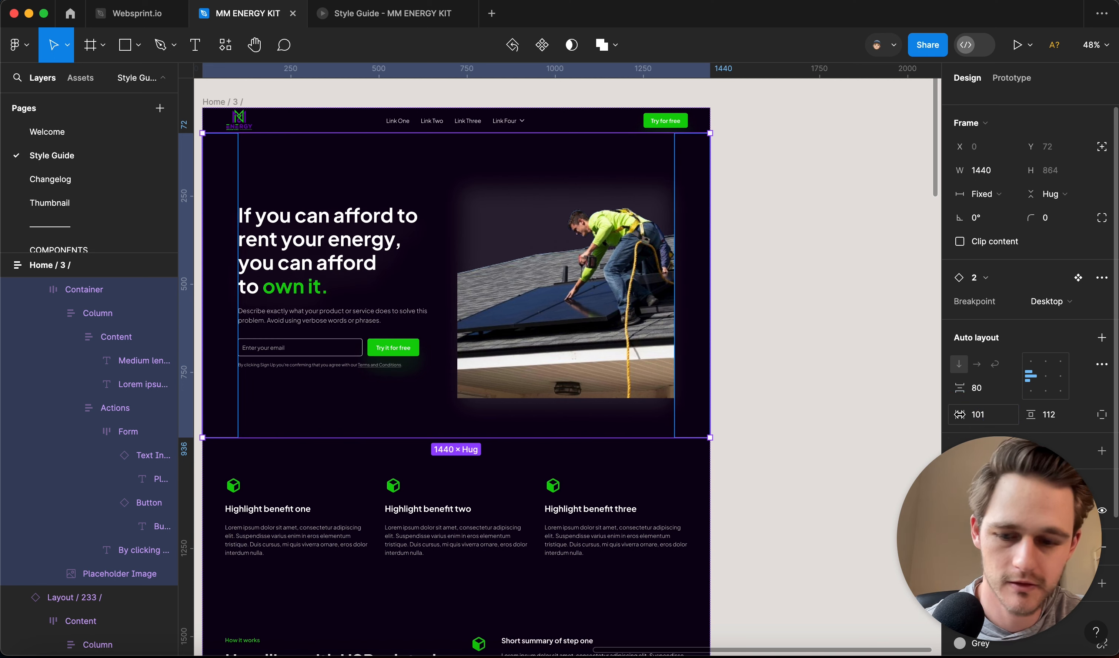
key("ctrl+z")
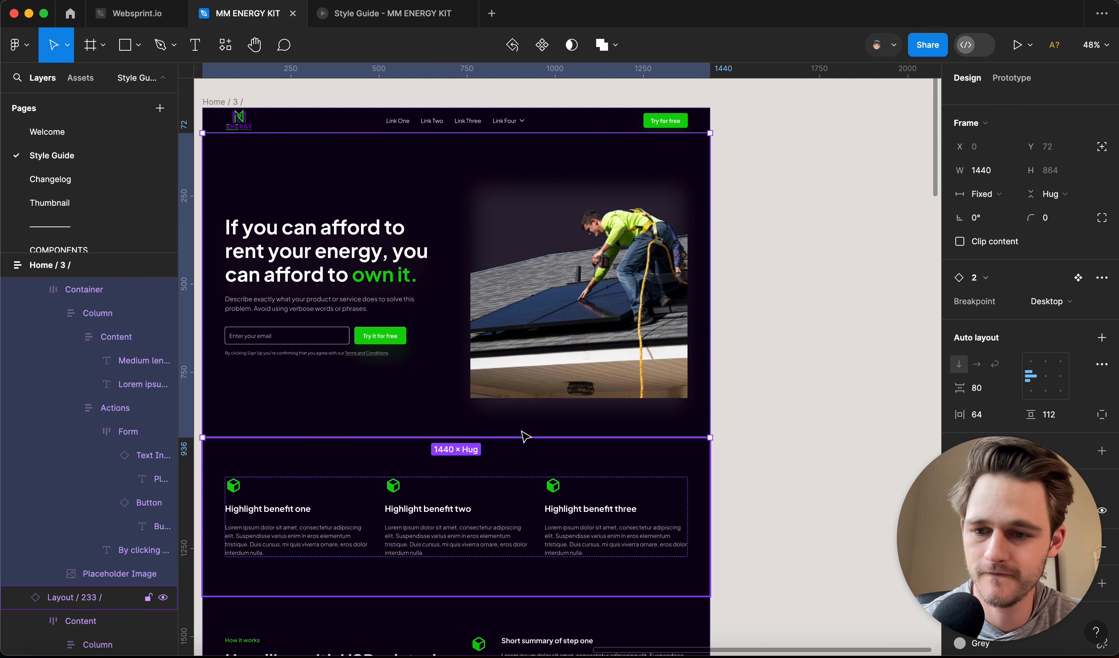
left_click(1059, 376)
left_click(1031, 376)
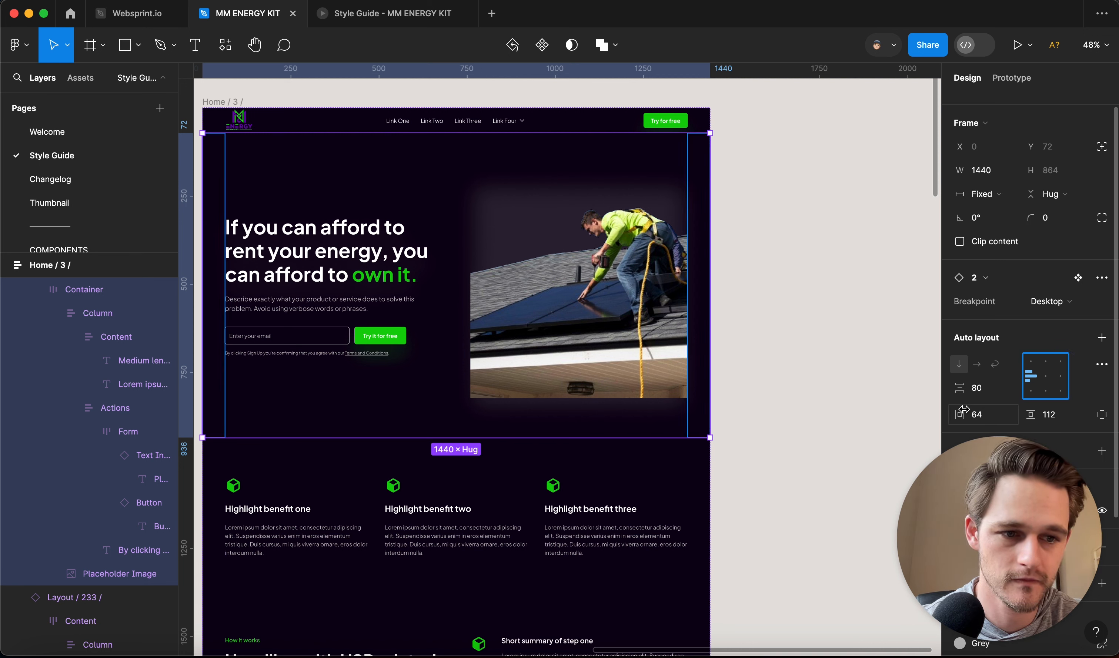
Split the hero header's padding into individual sides and set its right padding to 0.
scroll(986, 395, "down", 4)
scroll(987, 398, "up", 3)
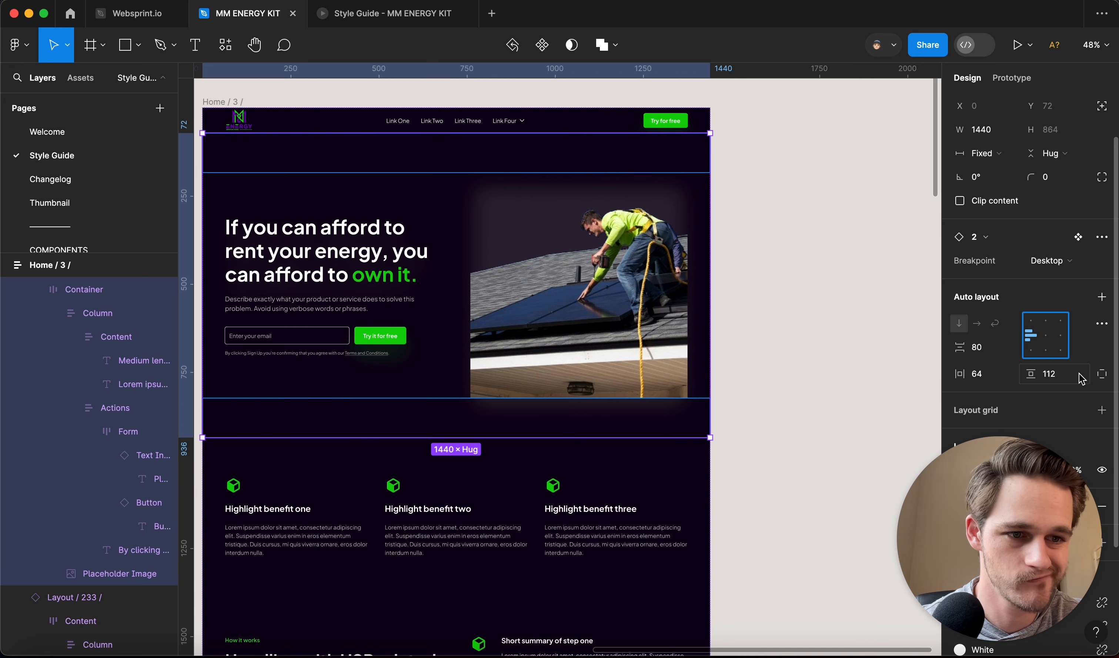
left_click(1101, 374)
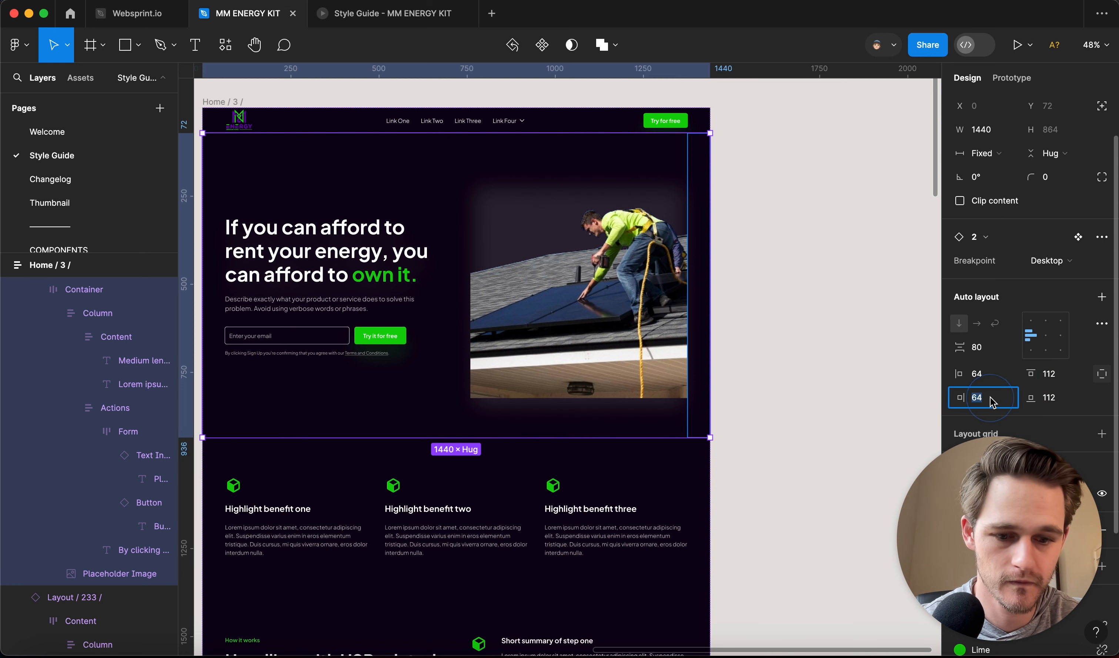
type("0")
key("Return")
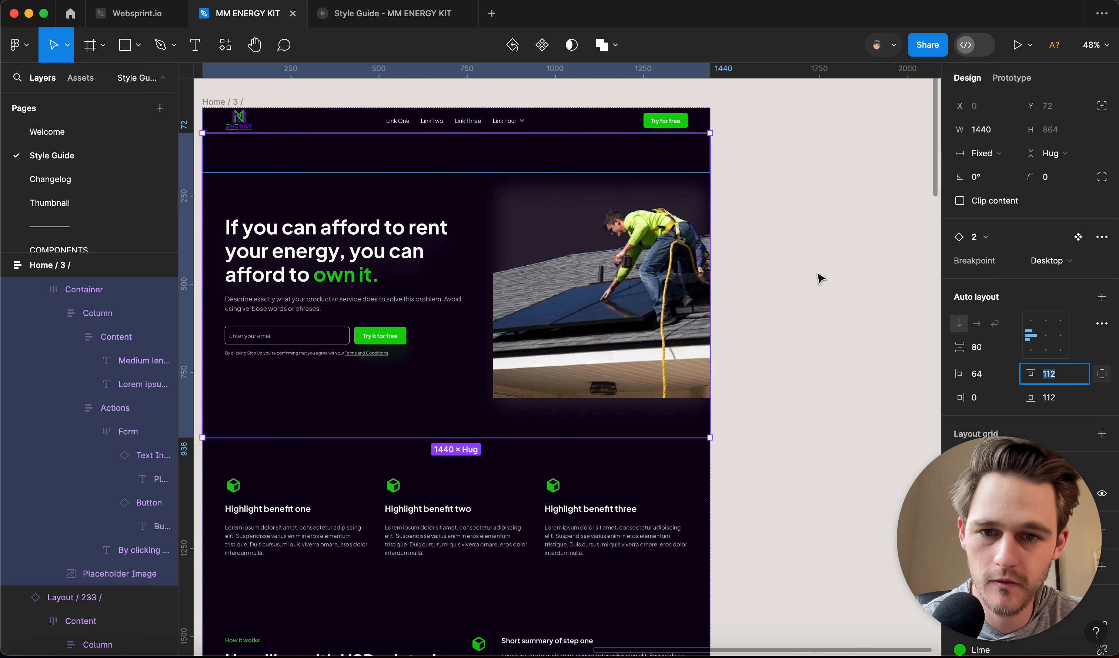
left_click(819, 274)
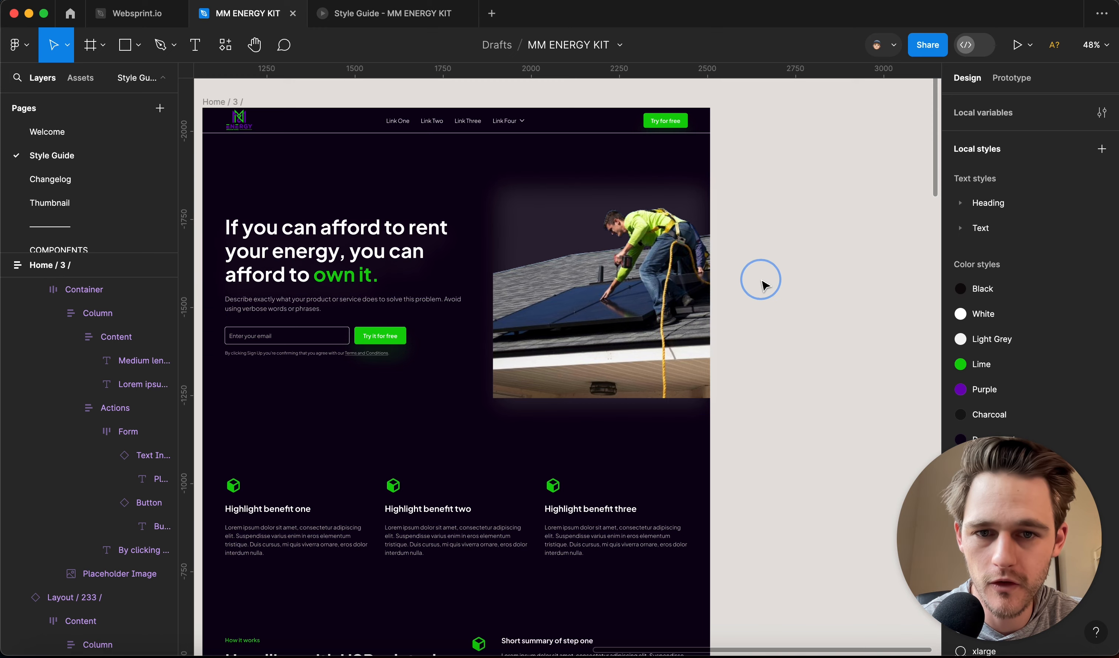
Detach the hero header from its component instance on the Home frame.
scroll(763, 277, "down", 3)
left_click(506, 229)
right_click(560, 231)
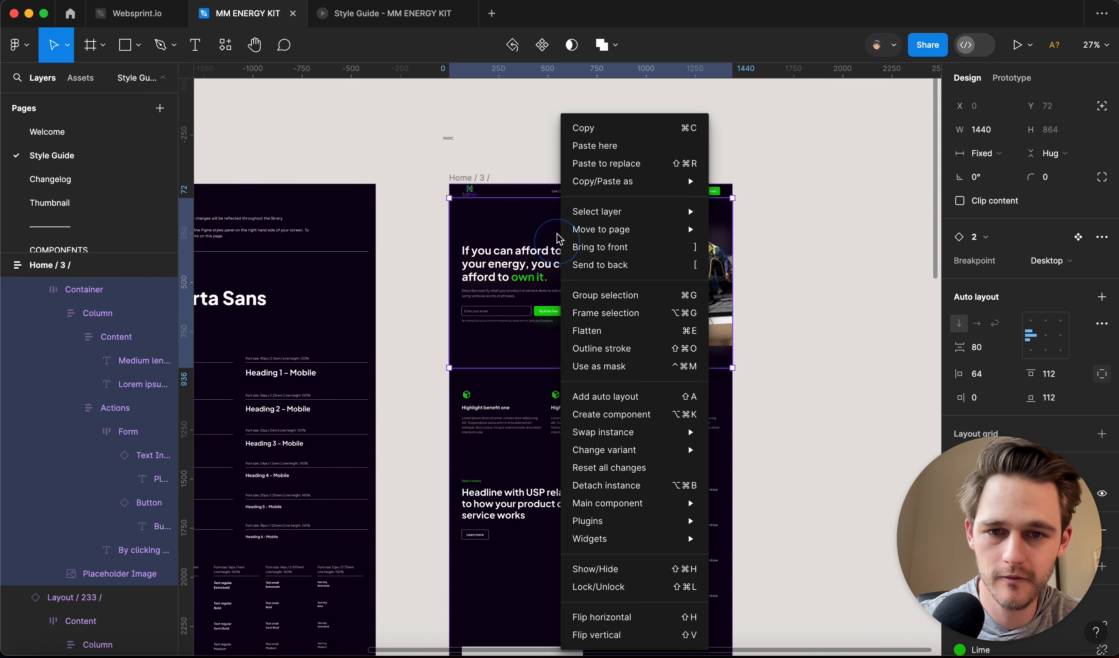
left_click(628, 486)
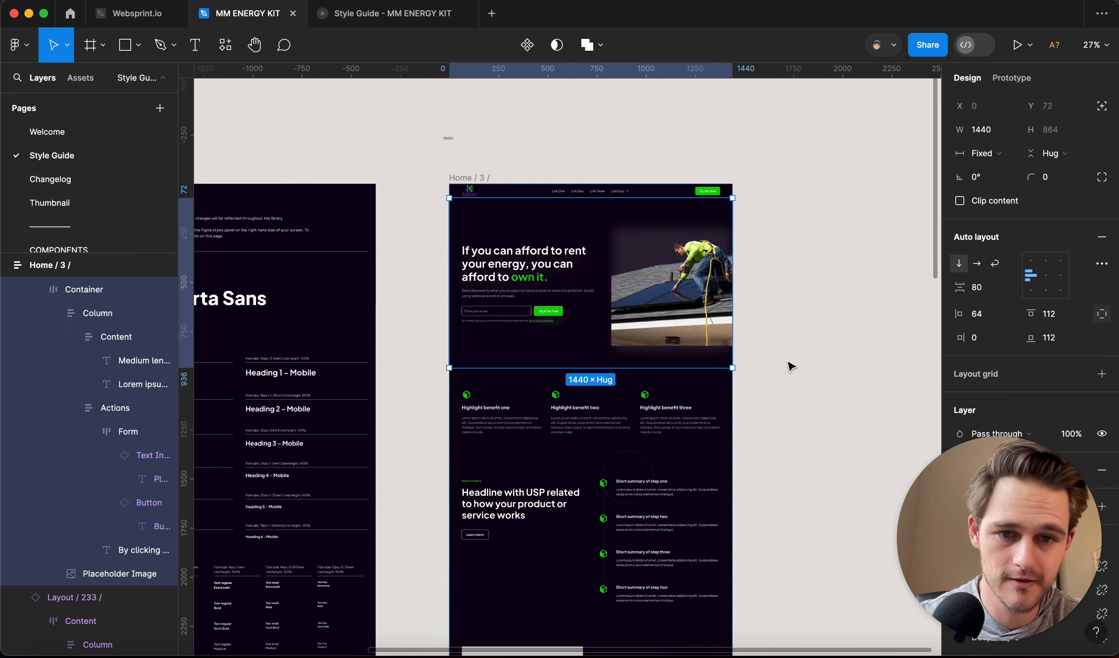
left_click(790, 364)
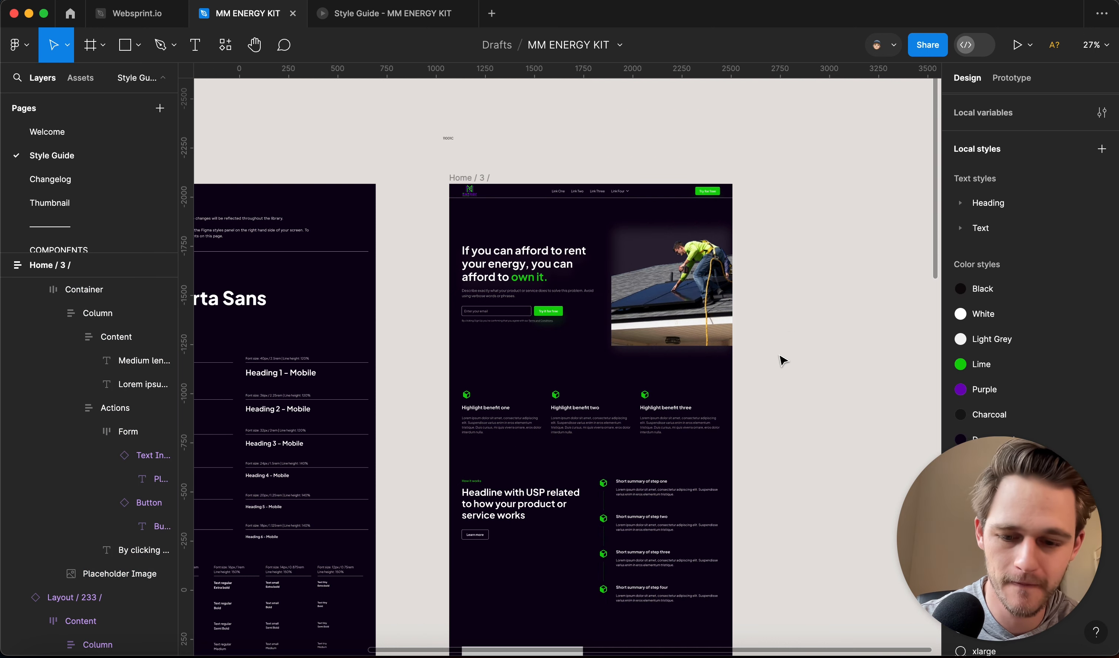
key("r")
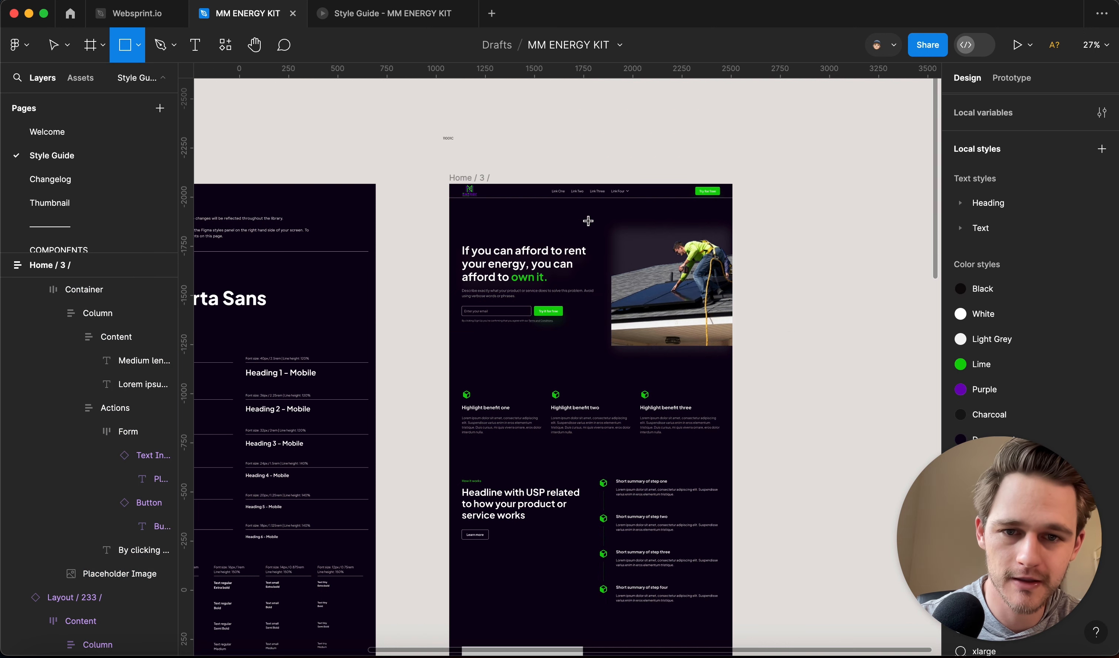
left_click_drag(588, 221, 622, 363)
key("super+z")
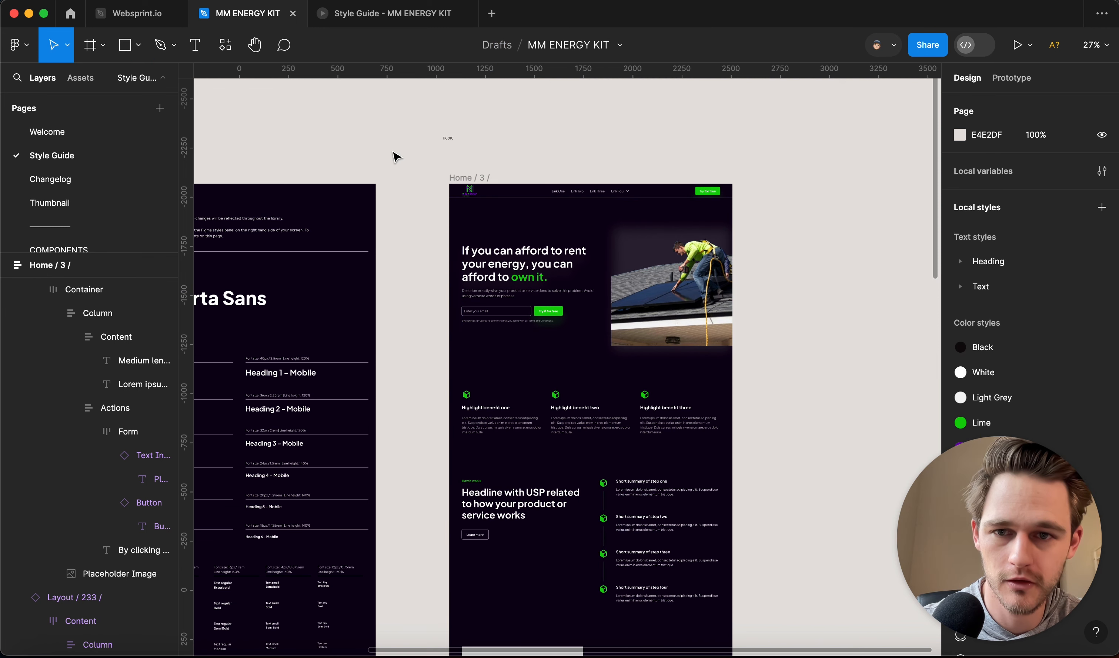
Draw a tall rectangle about 380 × 896 on the empty canvas beside the Home frame and fill it with the Deep Purple style.
key("r")
left_click_drag(759, 190, 834, 366)
left_click(1078, 284)
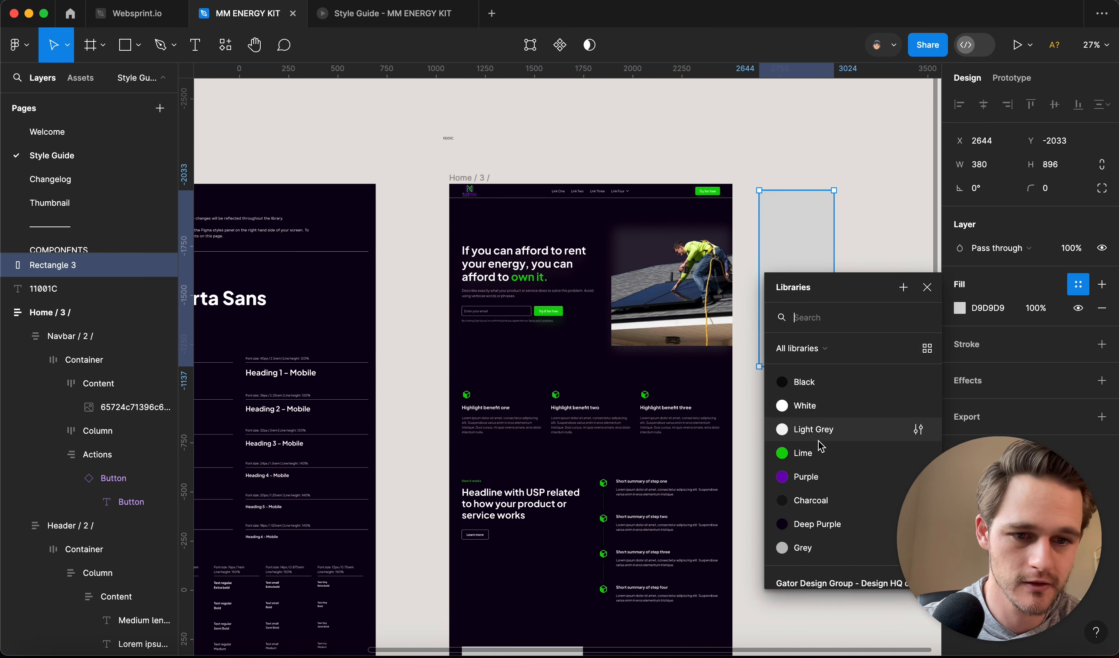
left_click(801, 523)
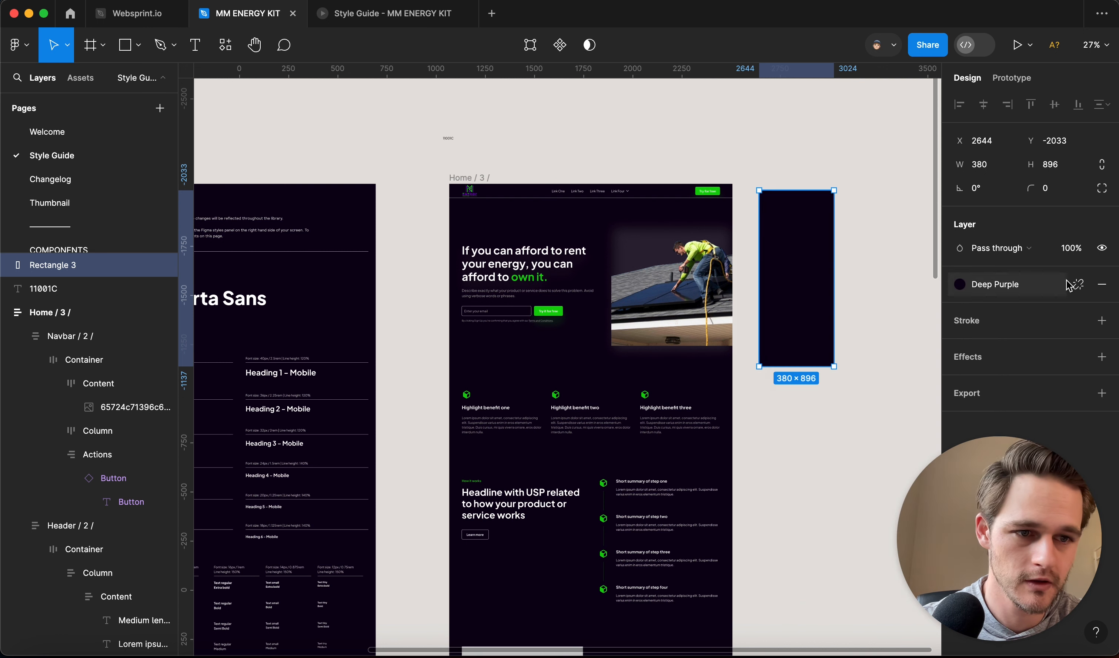
Detach the rectangle's color style and make its fill a horizontal linear gradient, opaque at the left edge and fading out at the right.
left_click(1078, 285)
left_click(959, 308)
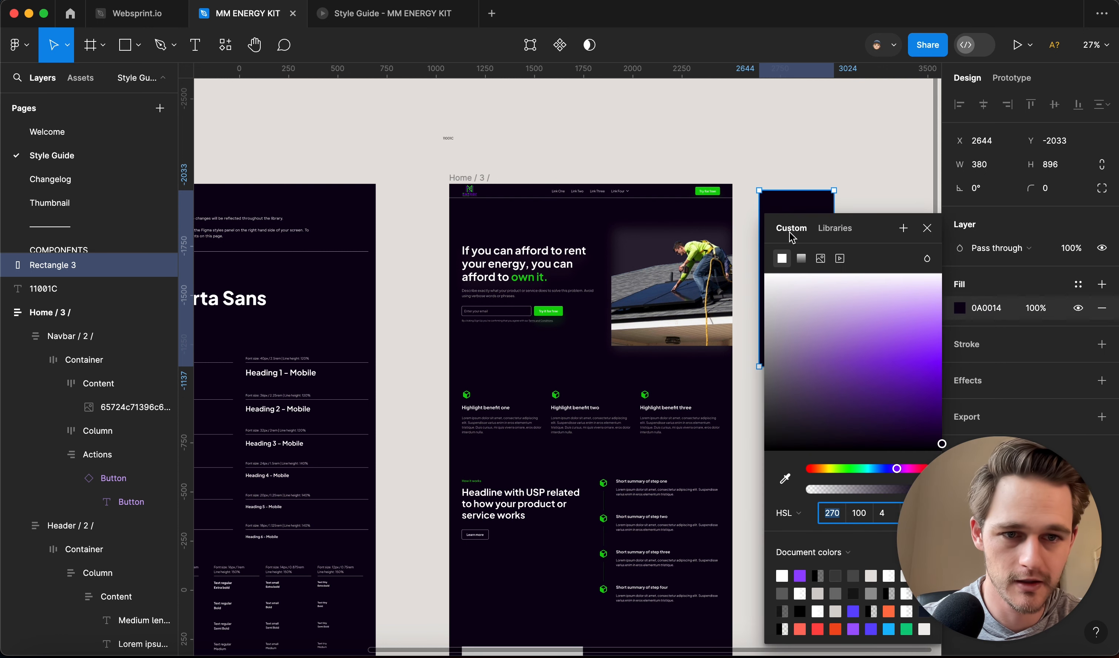
left_click(801, 252)
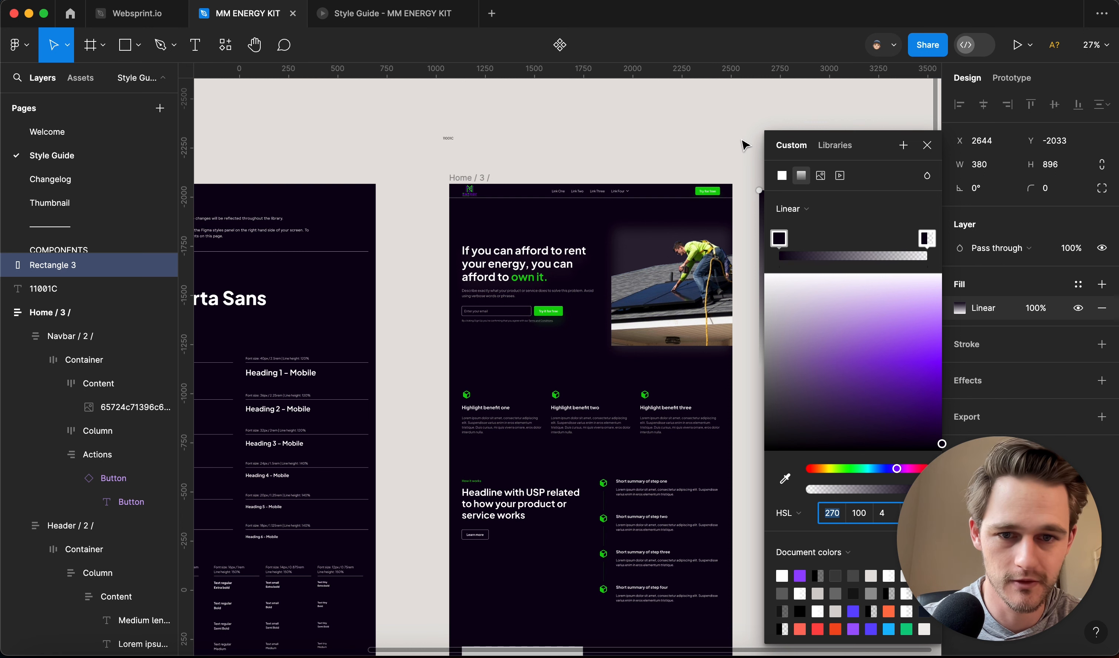
scroll(602, 148, "right", 5)
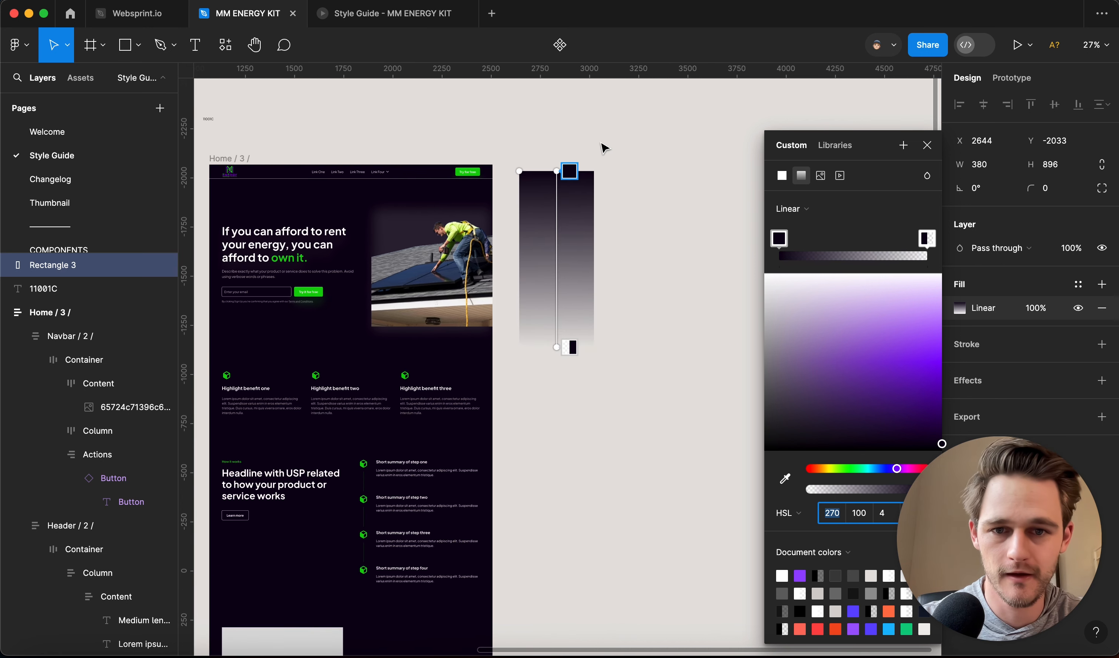
left_click(637, 276)
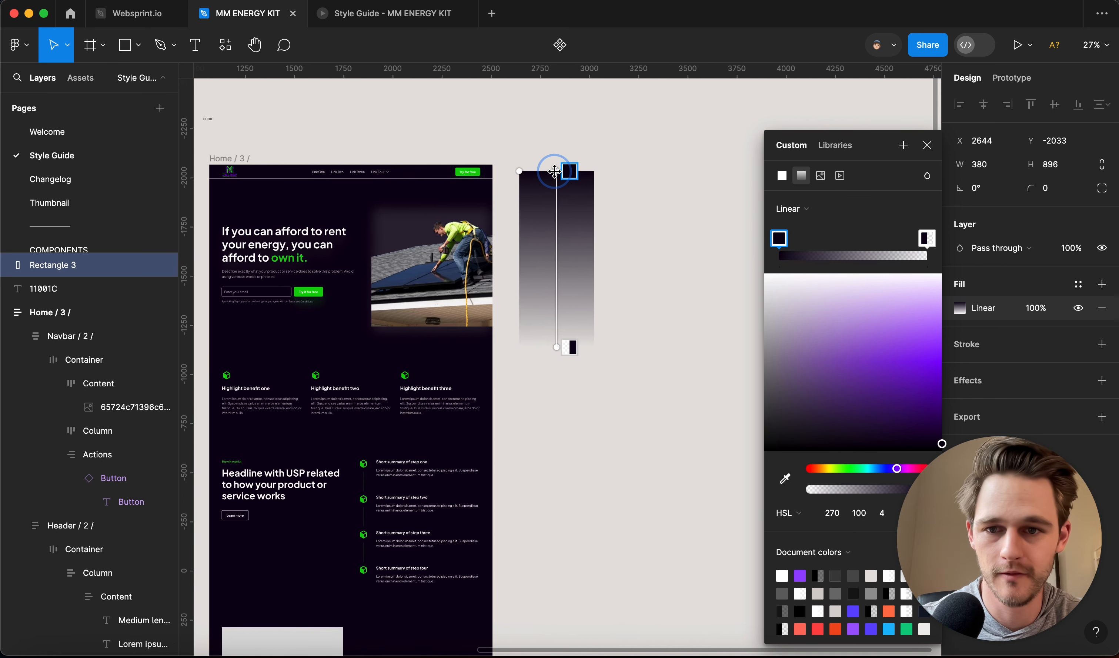
left_click_drag(555, 172, 520, 260)
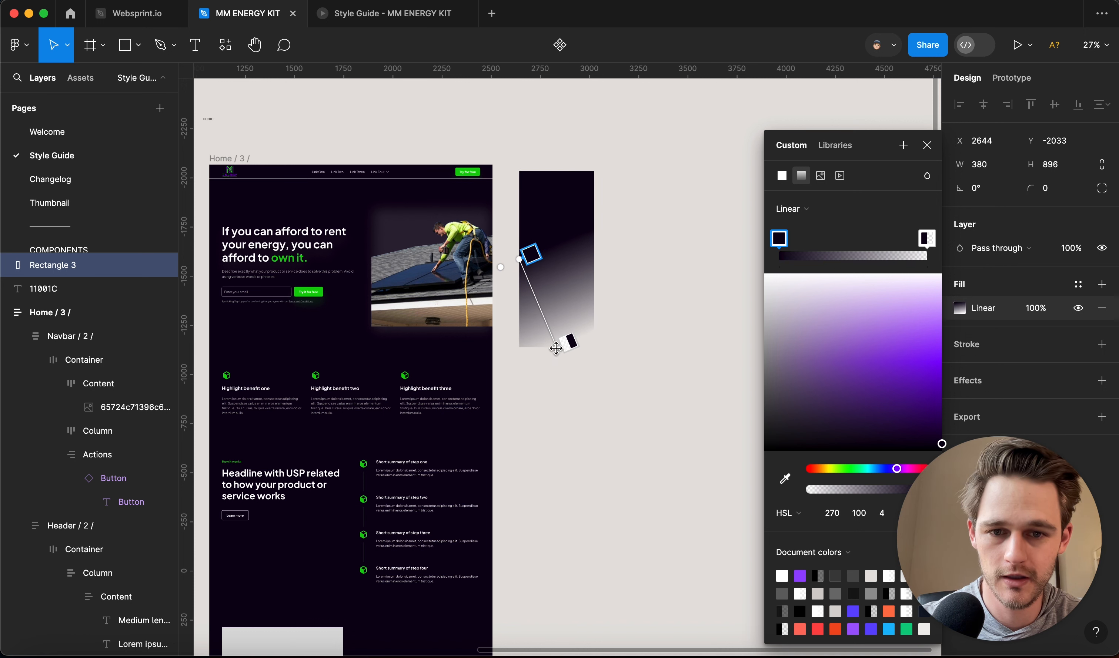
left_click_drag(556, 348, 523, 260)
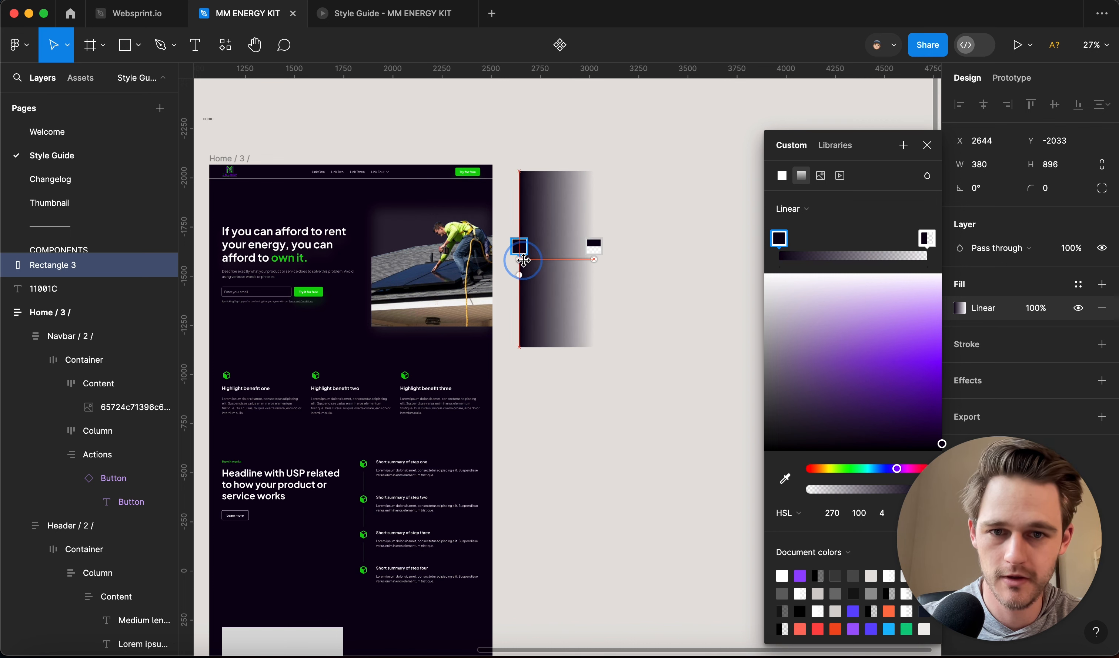
key("Escape")
Move the gradient rectangle into the hero header, give it absolute position, and place it over the photo's left side at about X 824, Y 86.
left_click(650, 247)
left_click(579, 252)
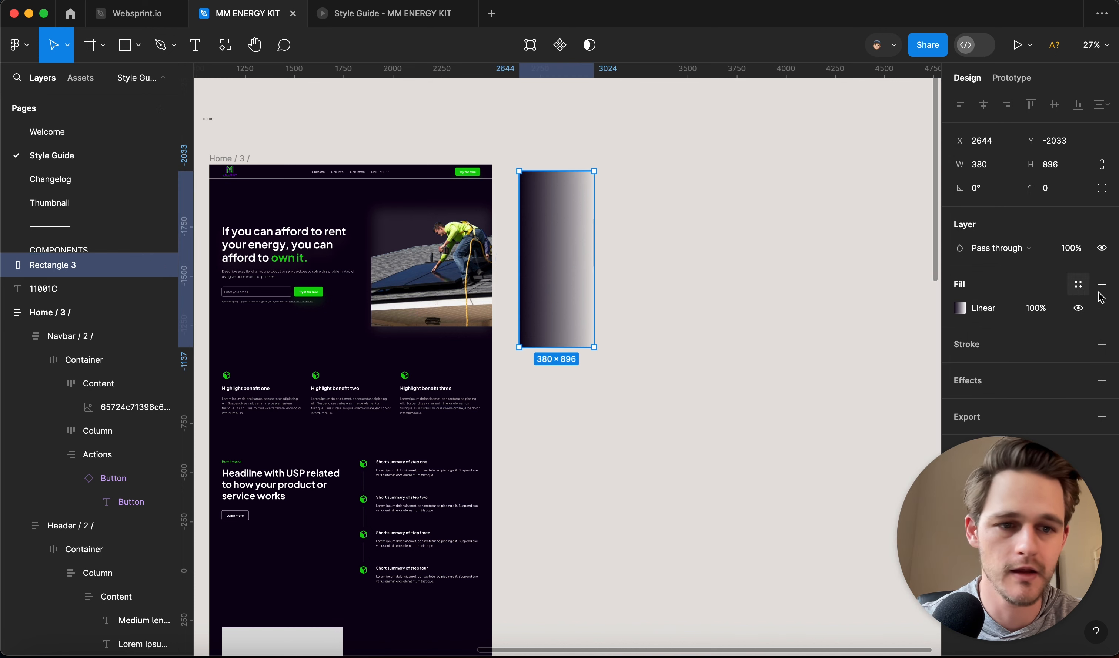
left_click_drag(587, 255, 448, 266)
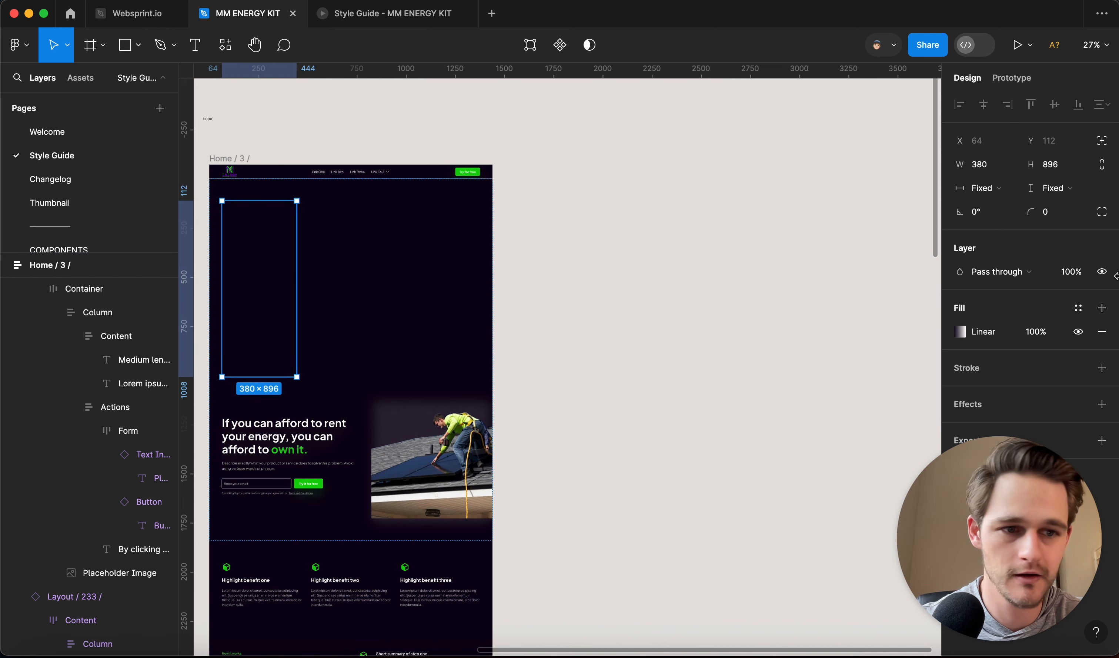
left_click(1103, 142)
left_click_drag(261, 218, 407, 210)
scroll(407, 211, "up", 5)
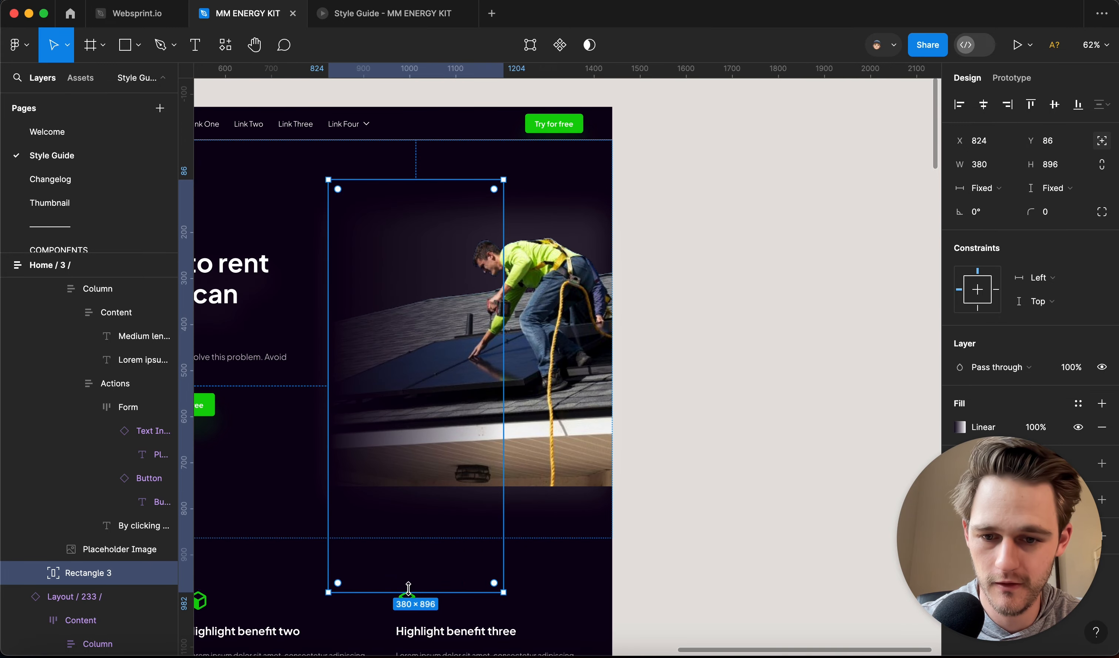
Resize the gradient overlay vertically to about 682 high, ending at the photo's bottom edge and starting at Y 70.
left_click_drag(408, 588, 411, 490)
left_click_drag(416, 181, 415, 172)
left_click(679, 219)
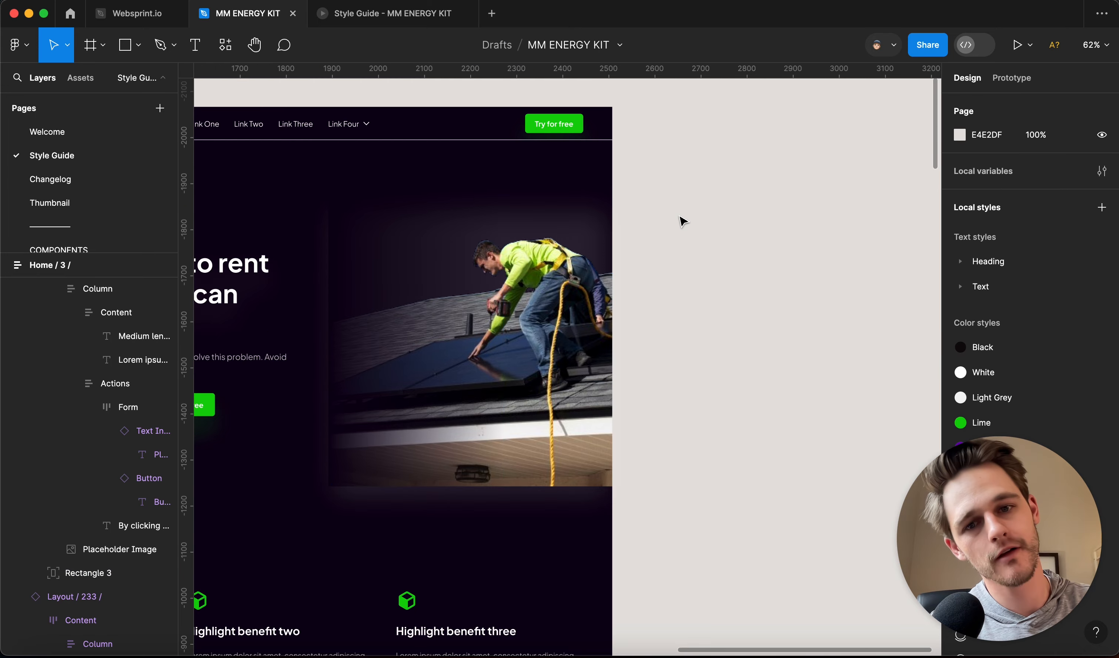
Extend the gradient overlay's left edge outward to X 812 for a width of about 392.
scroll(679, 221, "down", 5)
left_click(523, 255)
scroll(525, 251, "up", 5)
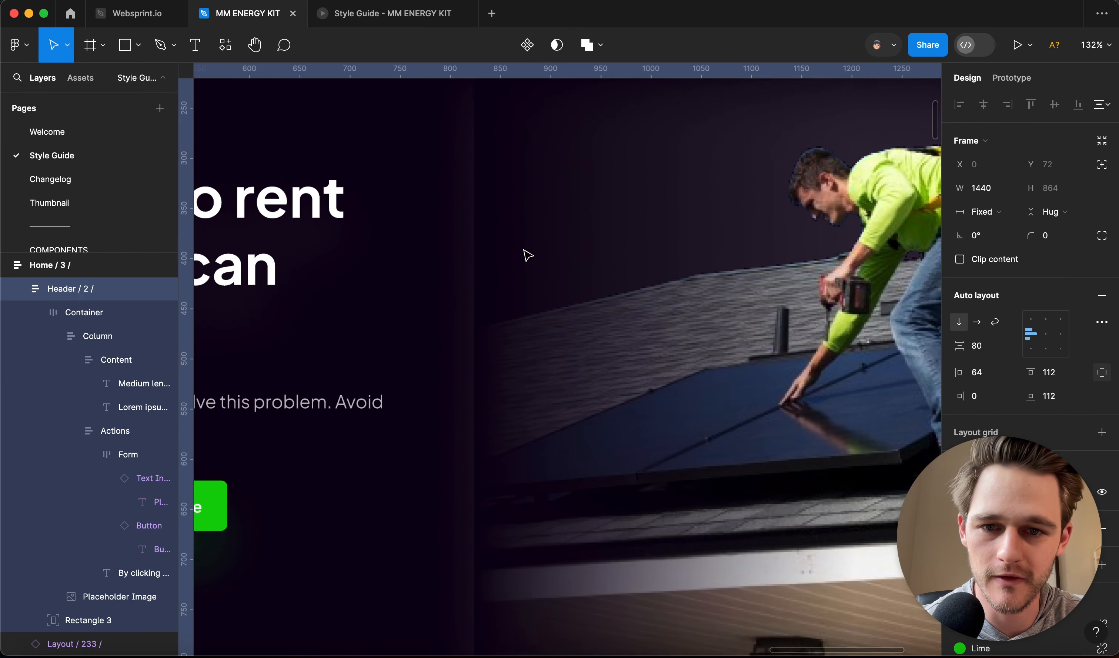
left_click(535, 269)
mouse_move(473, 281)
left_mouse_down()
mouse_move(420, 279)
mouse_move(473, 280)
mouse_move(462, 281)
left_mouse_up()
scroll(421, 272, "down", 5)
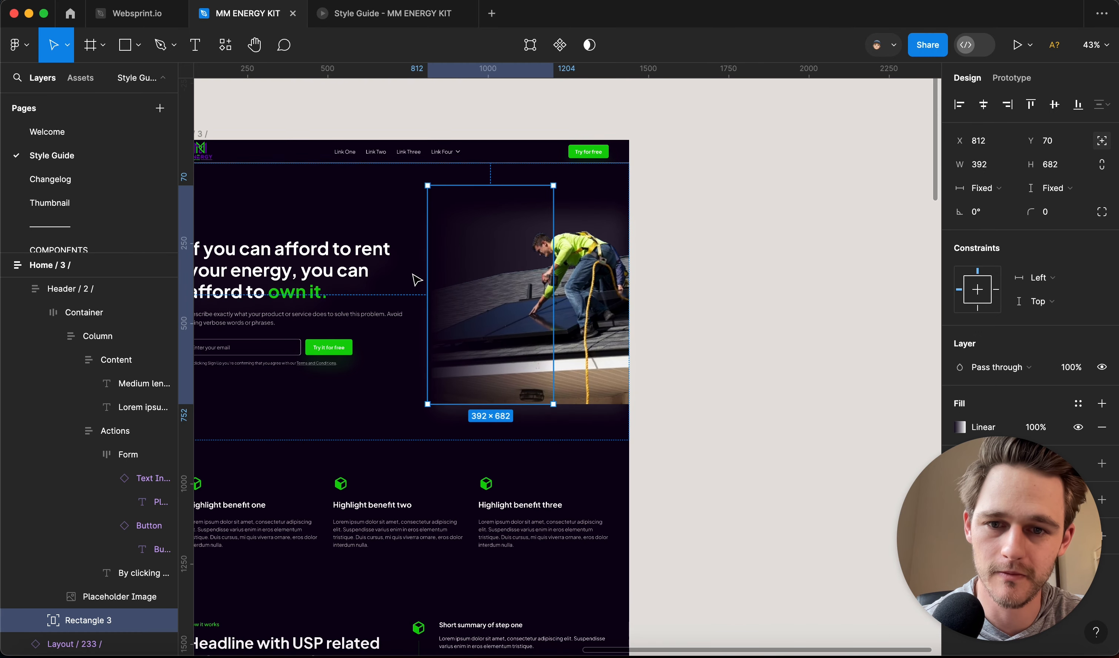
left_click(782, 201)
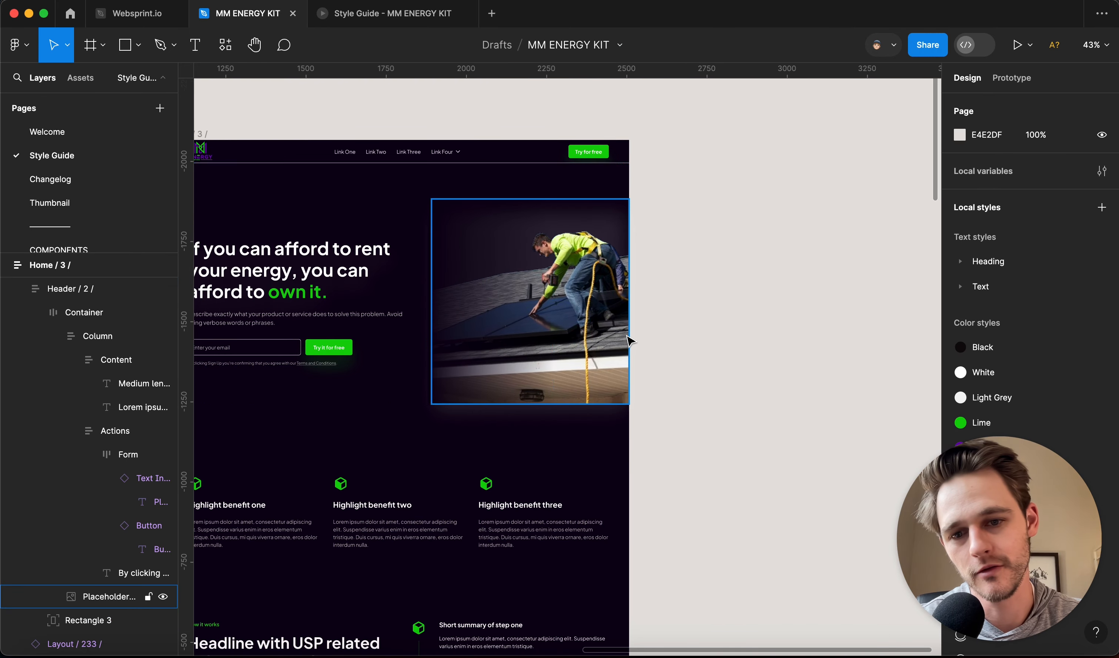
Try the overlay at about 386 × 704 with its left edge at X 818, and shorten it back to the photo's bottom edge.
left_click(467, 333, "super")
scroll(492, 420, "up", 5)
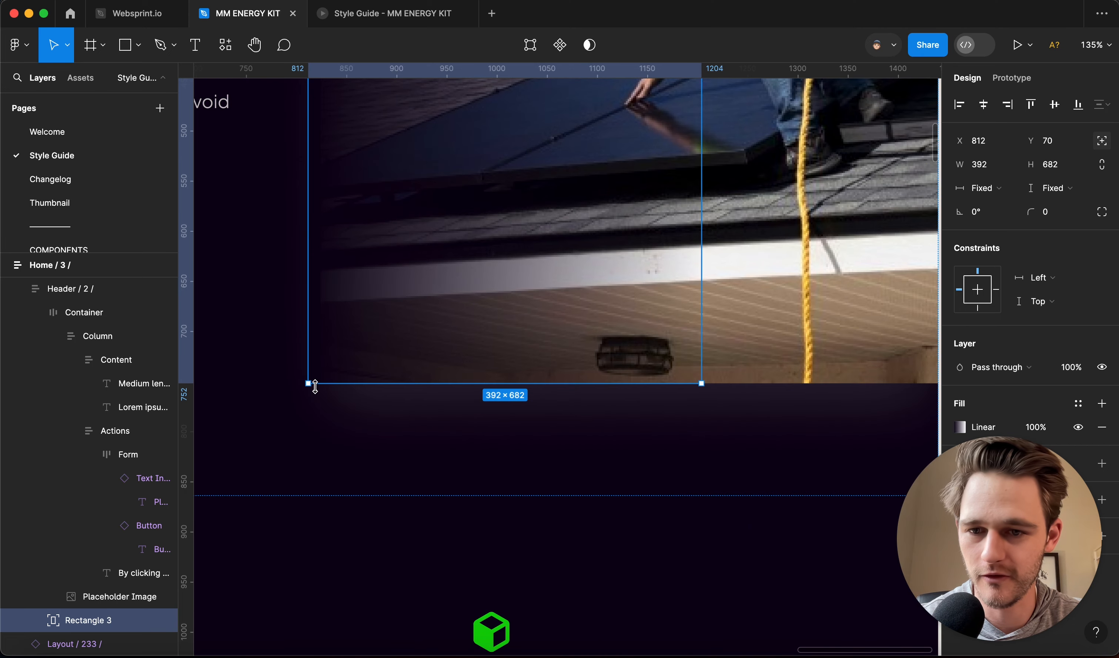
mouse_move(309, 382)
left_mouse_down()
mouse_move(328, 335)
mouse_move(322, 384)
mouse_move(275, 445)
mouse_move(313, 402)
left_mouse_up()
left_click(320, 494)
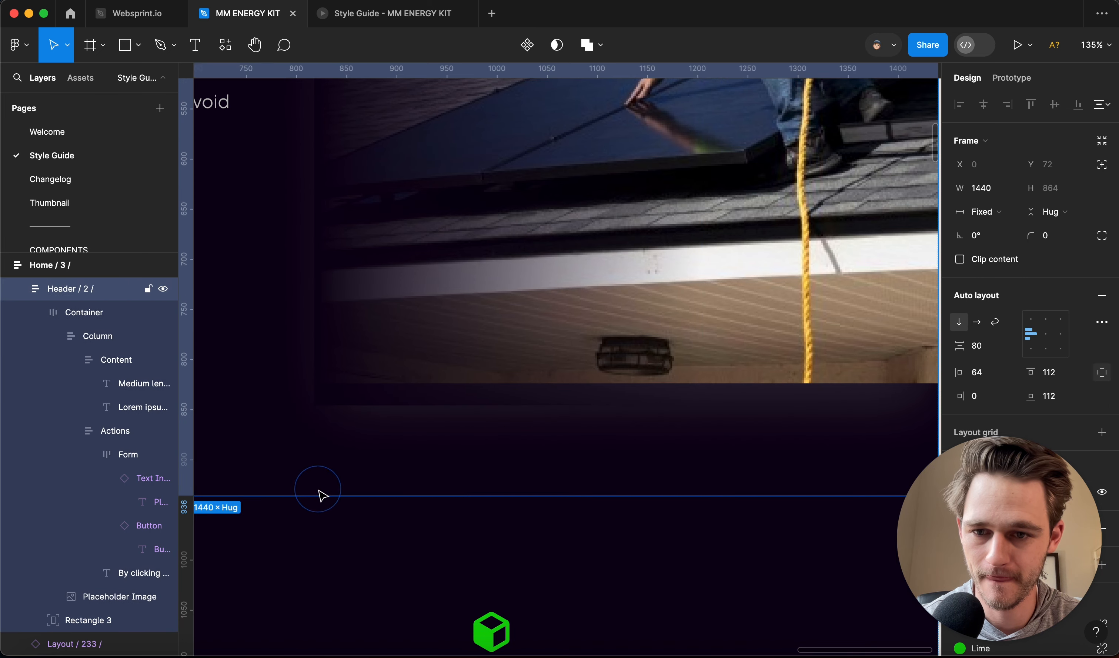
scroll(504, 329, "down", 5)
left_click(505, 329)
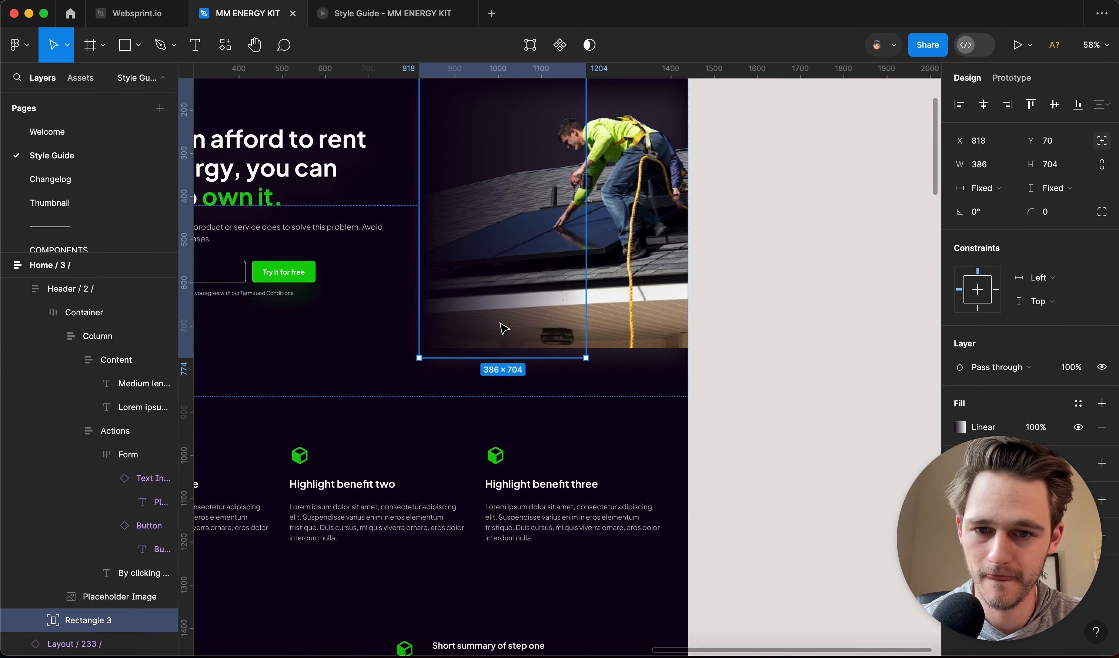
left_click_drag(501, 354, 500, 347)
left_click(743, 278)
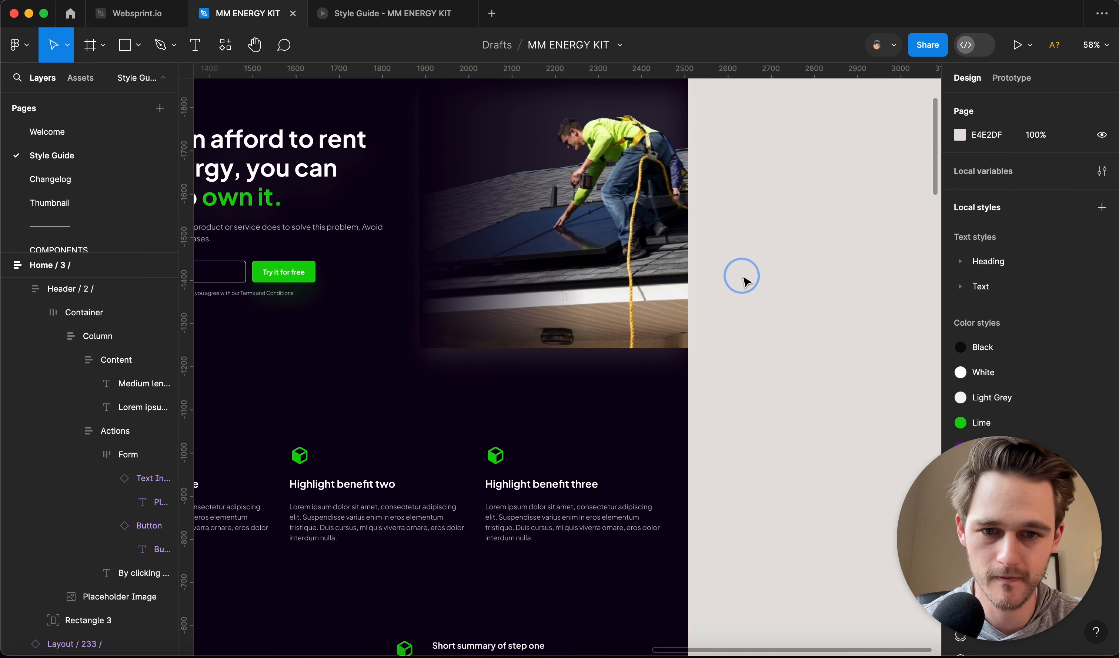
Move the overlay gradient's opaque stop inward, about a fifth of the way toward the transparent end.
scroll(746, 280, "down", 4)
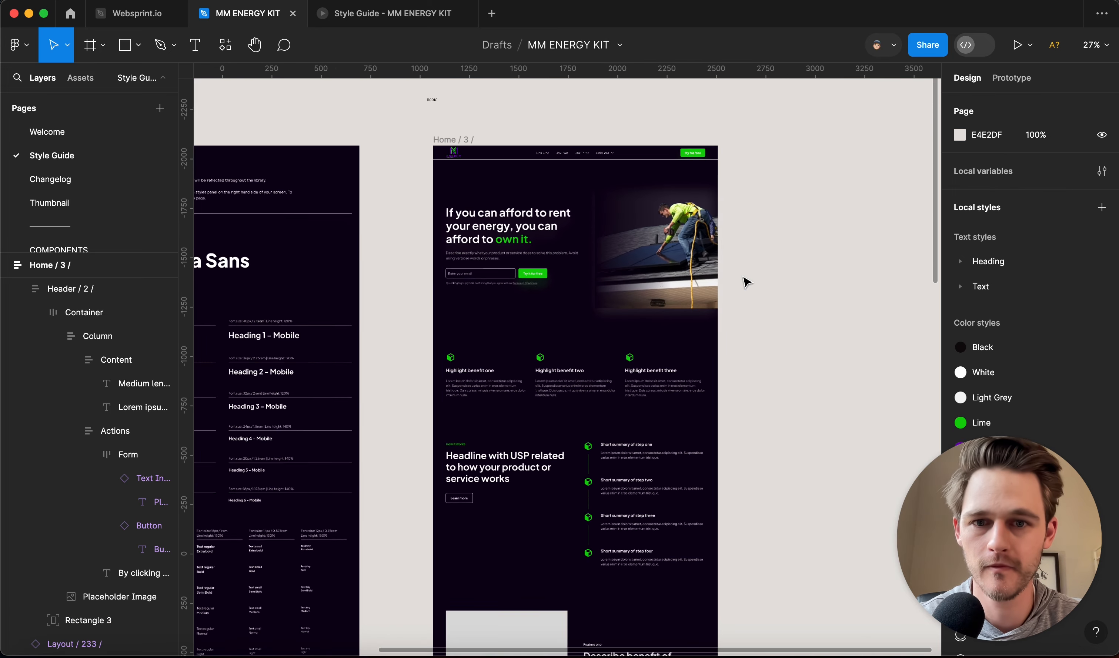
left_click(609, 251)
scroll(613, 250, "up", 8)
left_click(564, 291)
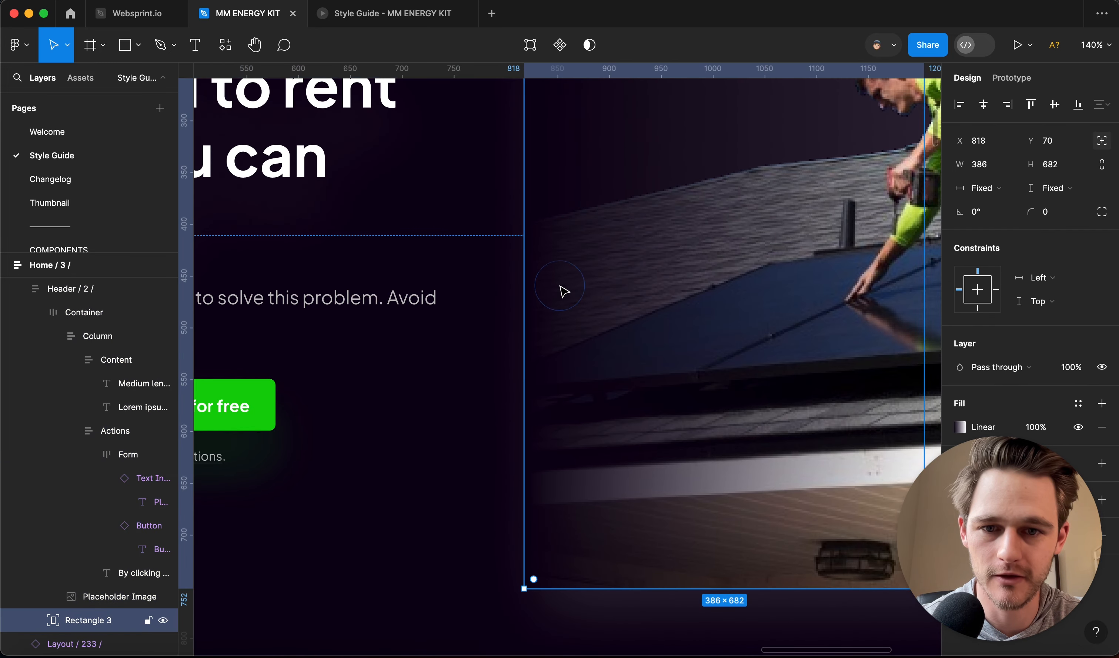
scroll(528, 272, "down", 3)
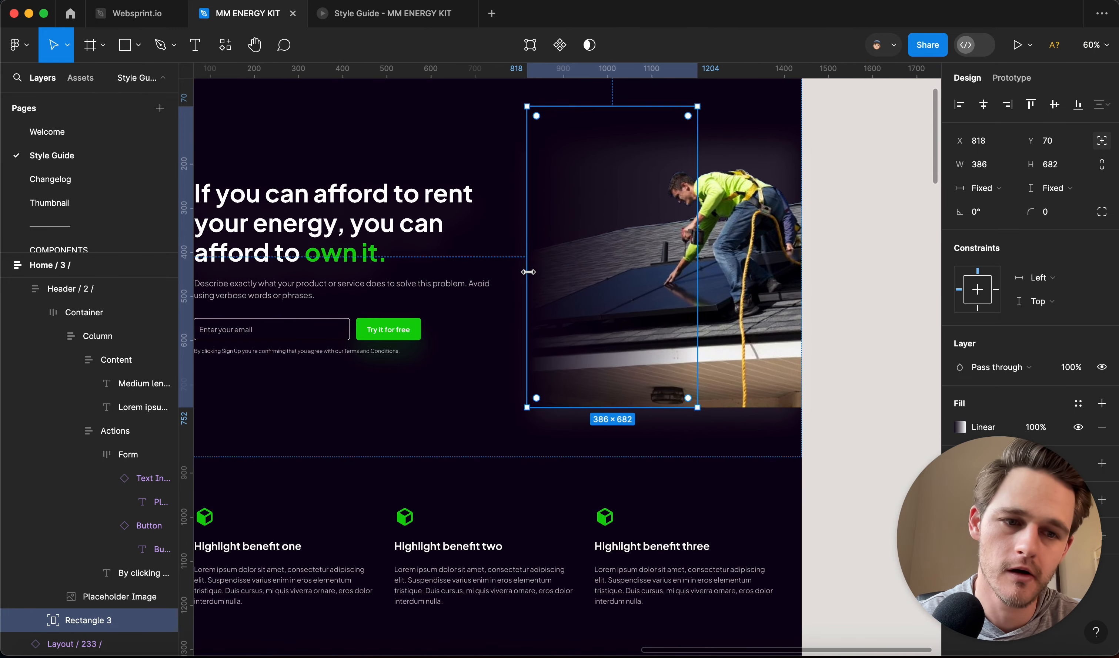
left_click(961, 427)
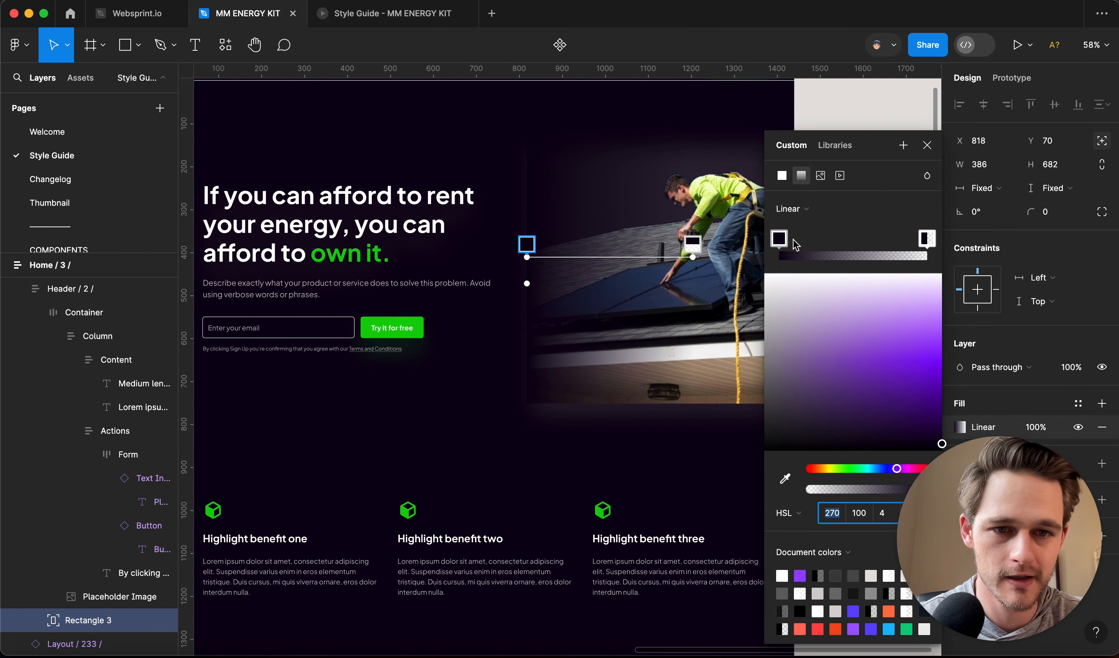
left_click_drag(778, 239, 812, 243)
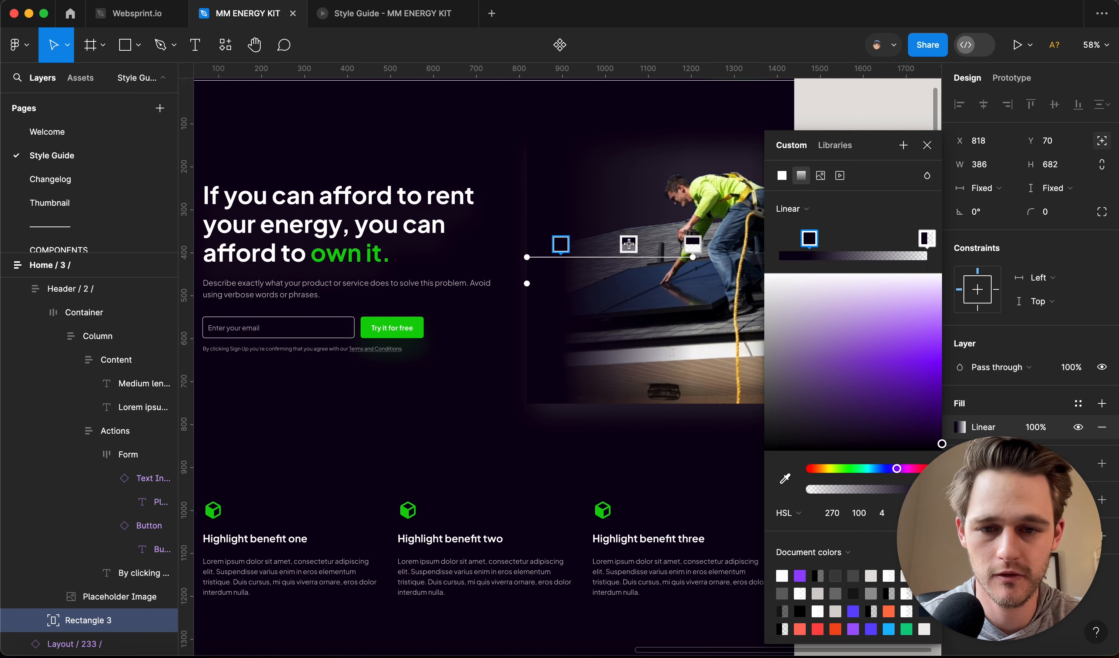
Extend the overlay's left edge to X 781 and its bottom below the photo, for a size of about 423 × 738.
left_click(927, 145)
left_click_drag(525, 178, 511, 178)
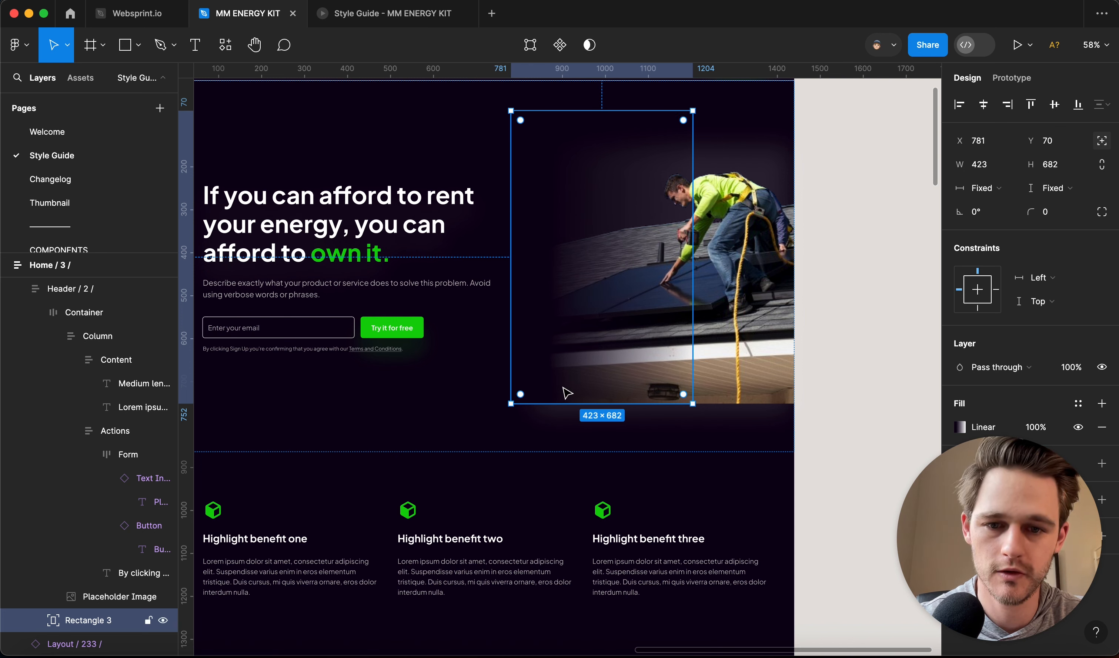
left_click_drag(557, 404, 557, 428)
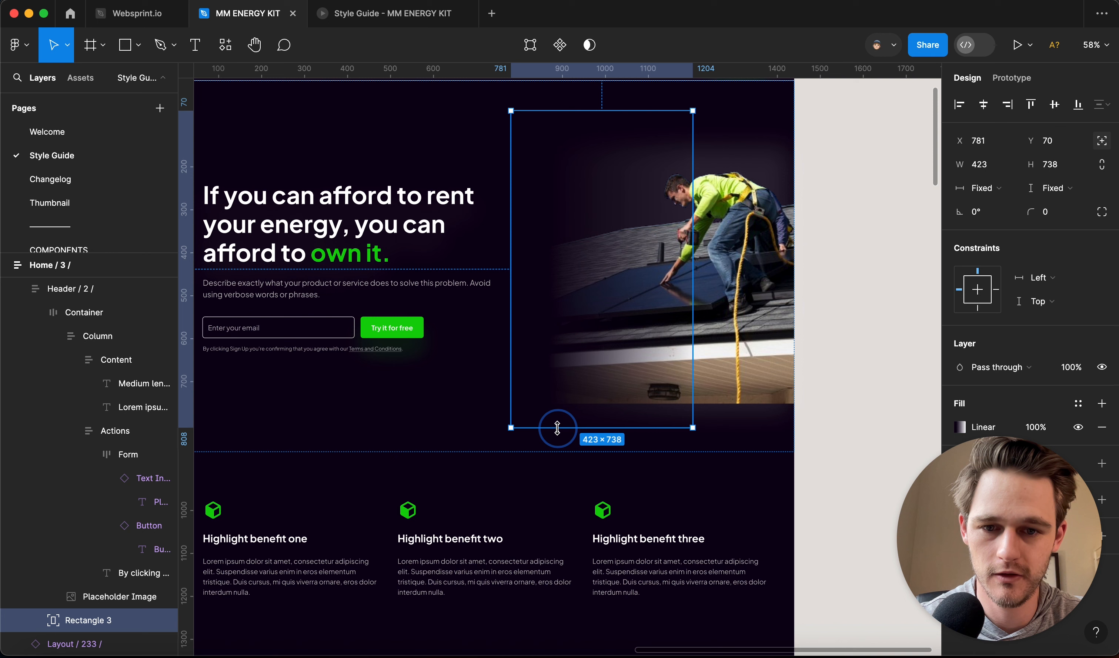
left_click(835, 411)
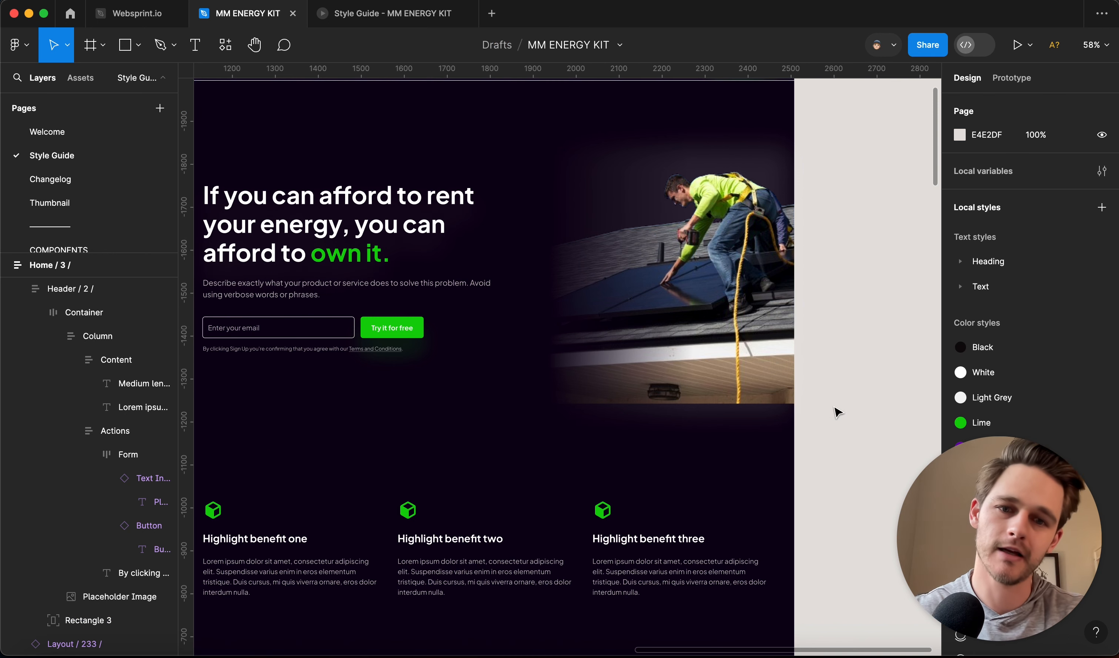
scroll(732, 397, "down", 3)
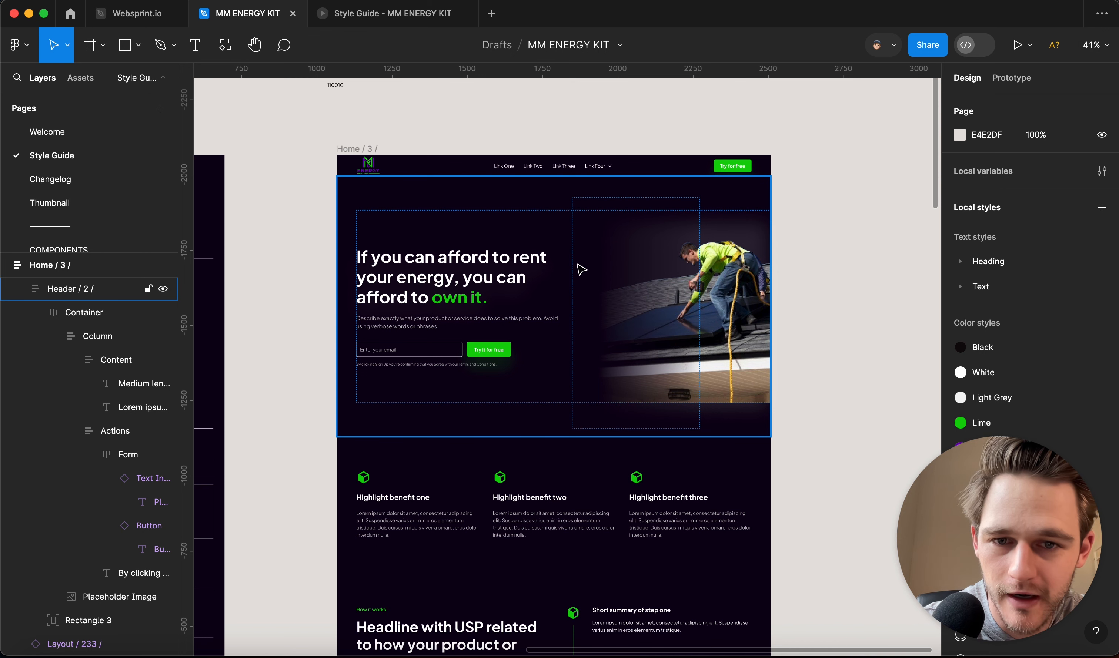
left_click(526, 234)
double_click(526, 278)
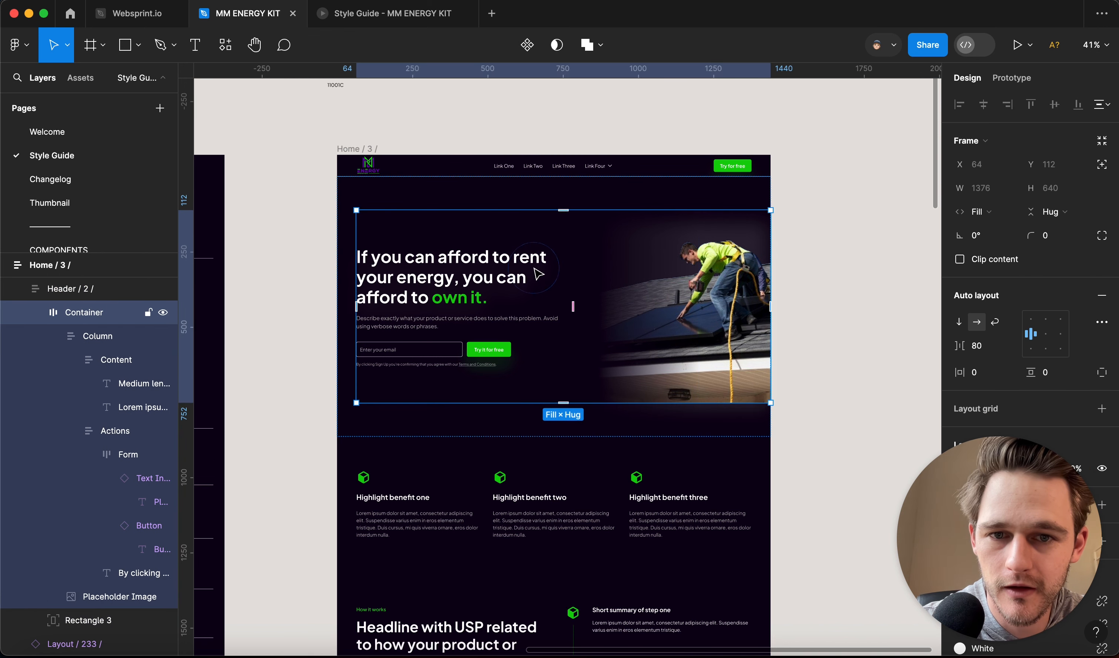
left_click(549, 308)
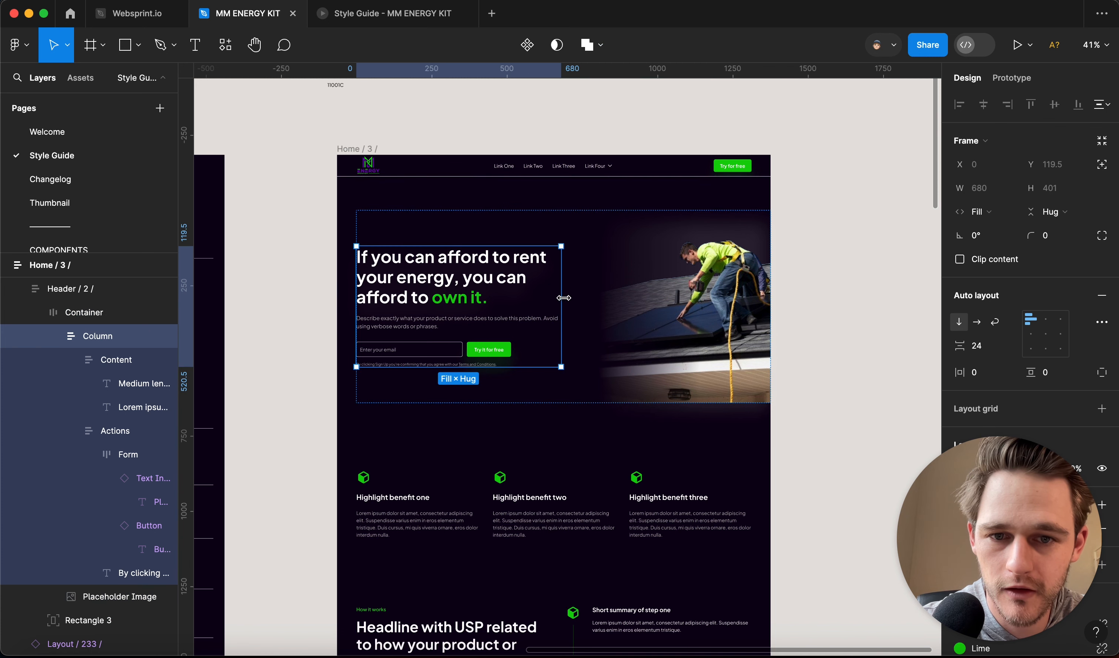
left_click(809, 309)
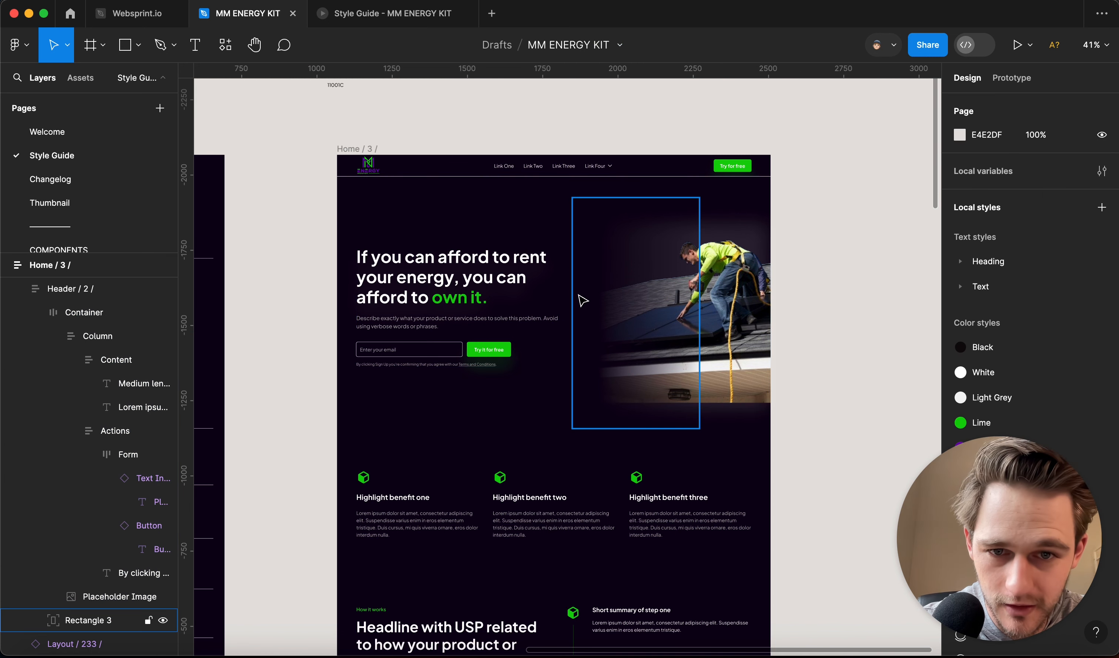
Reduce the horizontal gap between the text column and the photo in the hero header's container to 29.
left_click(520, 290)
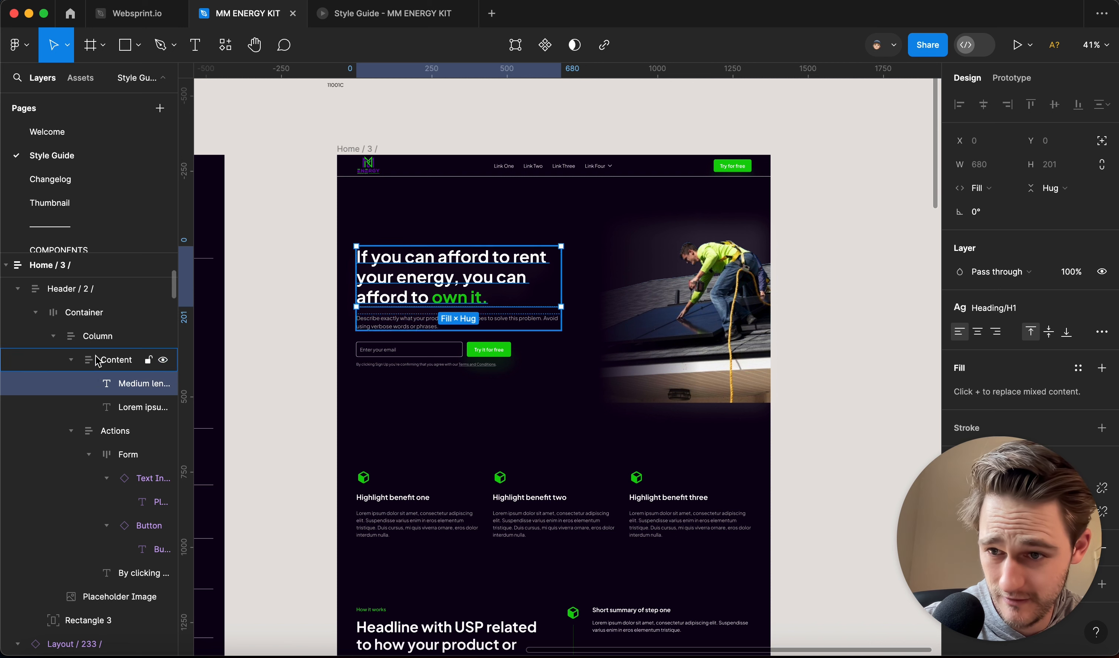
left_click(100, 366)
left_click(99, 342)
left_click(95, 319)
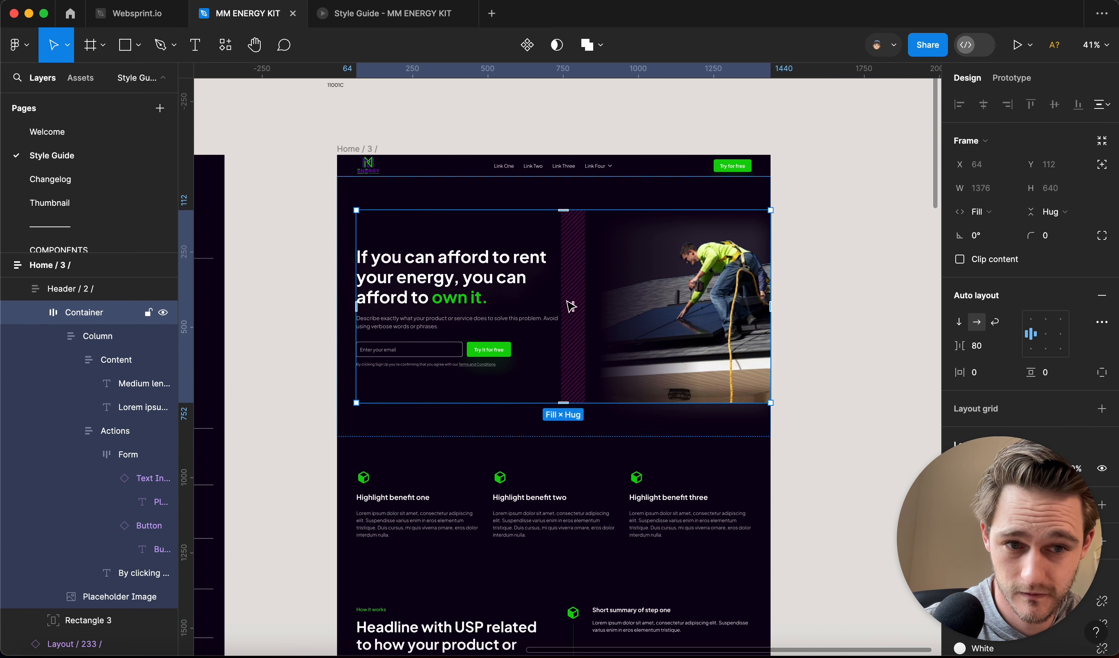
left_click(570, 319)
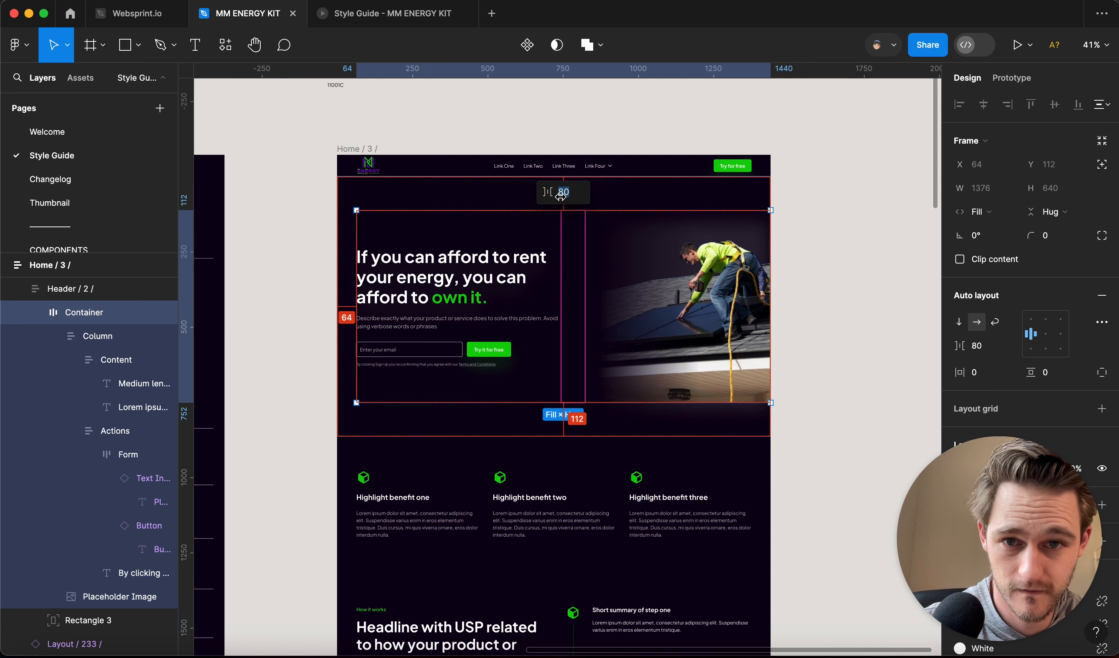
left_click_drag(561, 195, 454, 195)
left_click_drag(447, 195, 482, 185)
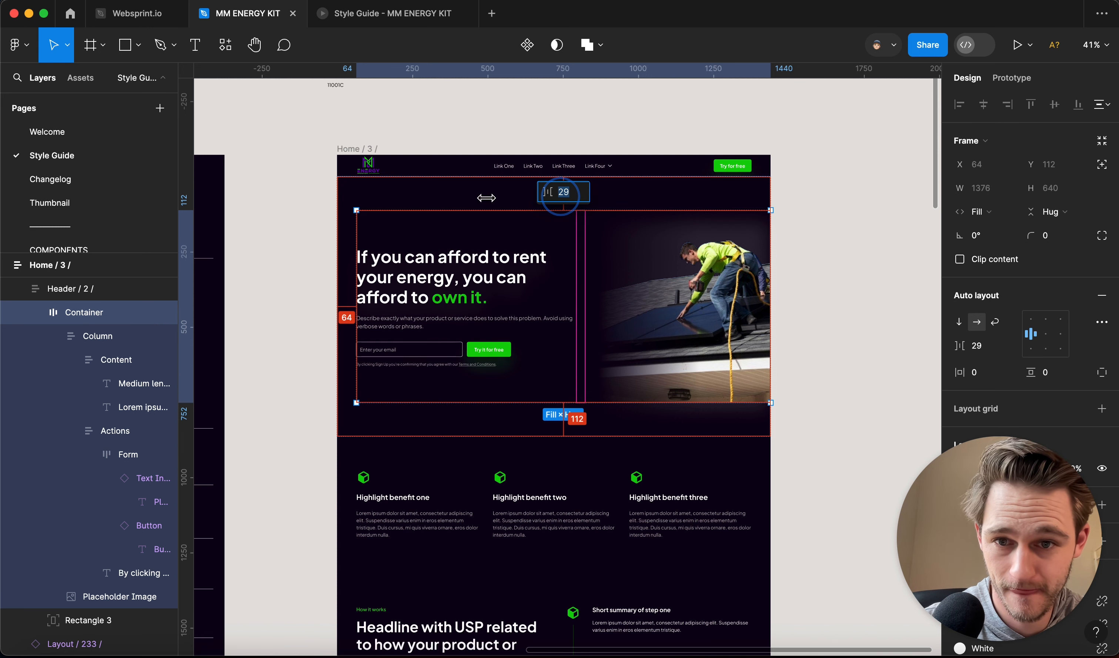
left_click(882, 294)
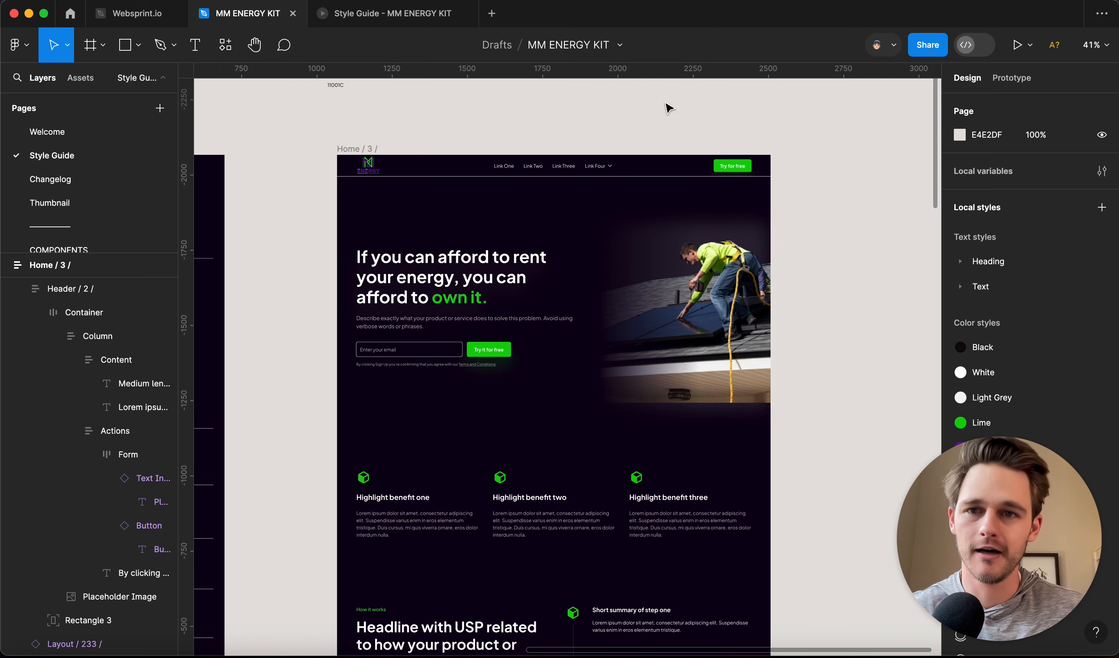
Review the home page in the open prototype preview, checking the hero header's photo blend and the benefit and how-it-works sections.
left_click(362, 13)
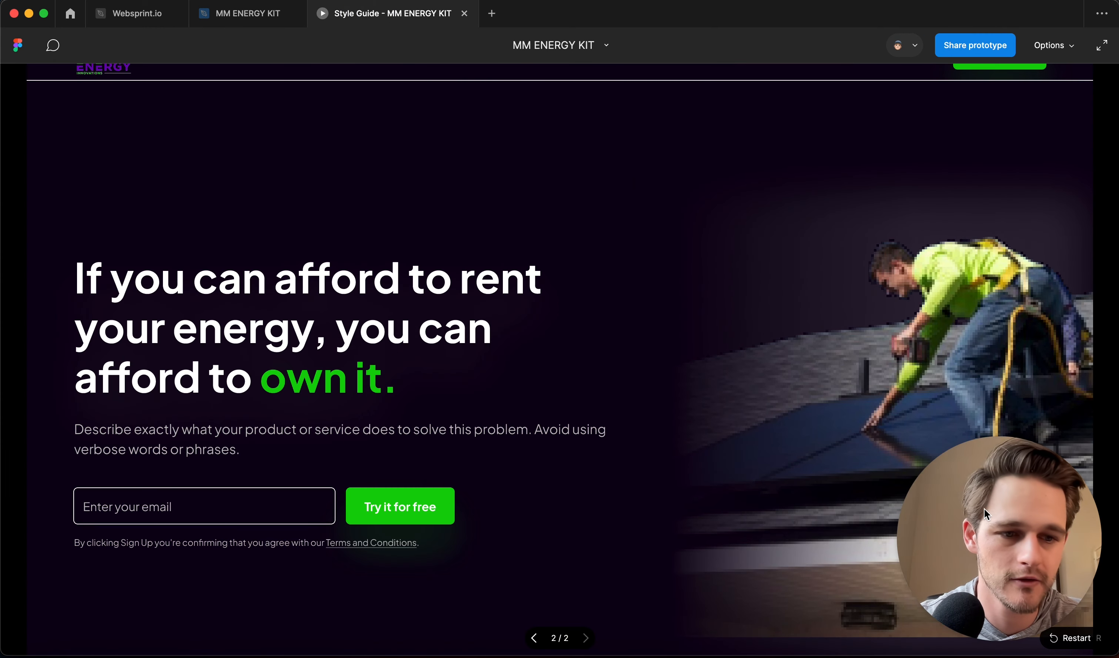
left_click_drag(1031, 564, 113, 627)
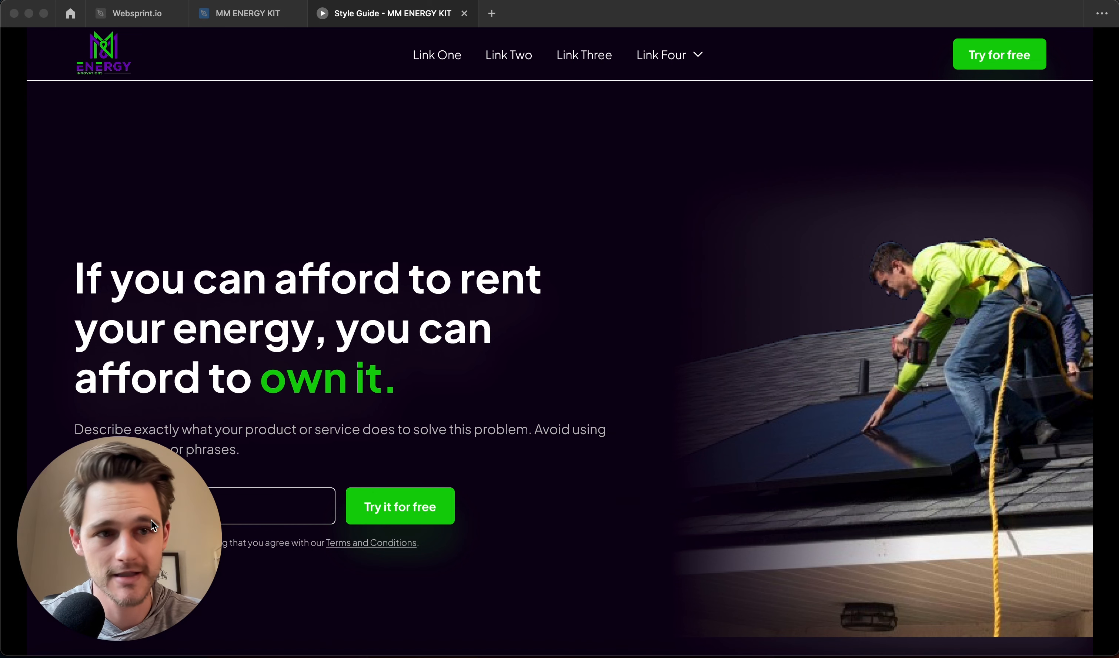
left_click_drag(151, 521, 1060, 127)
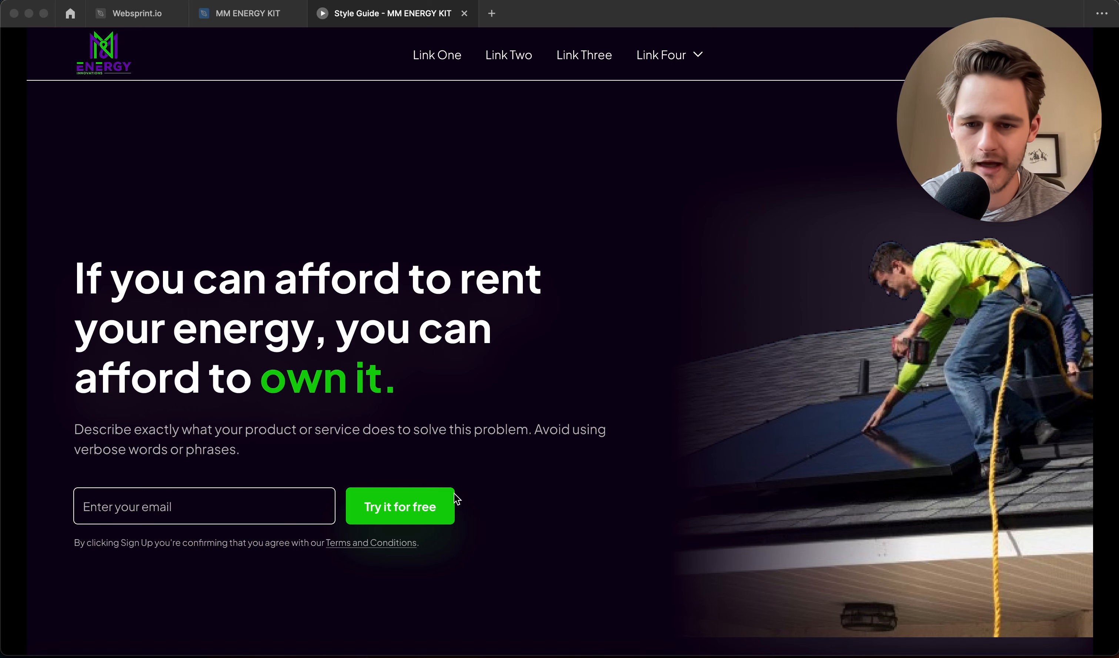
scroll(623, 495, "down", 15)
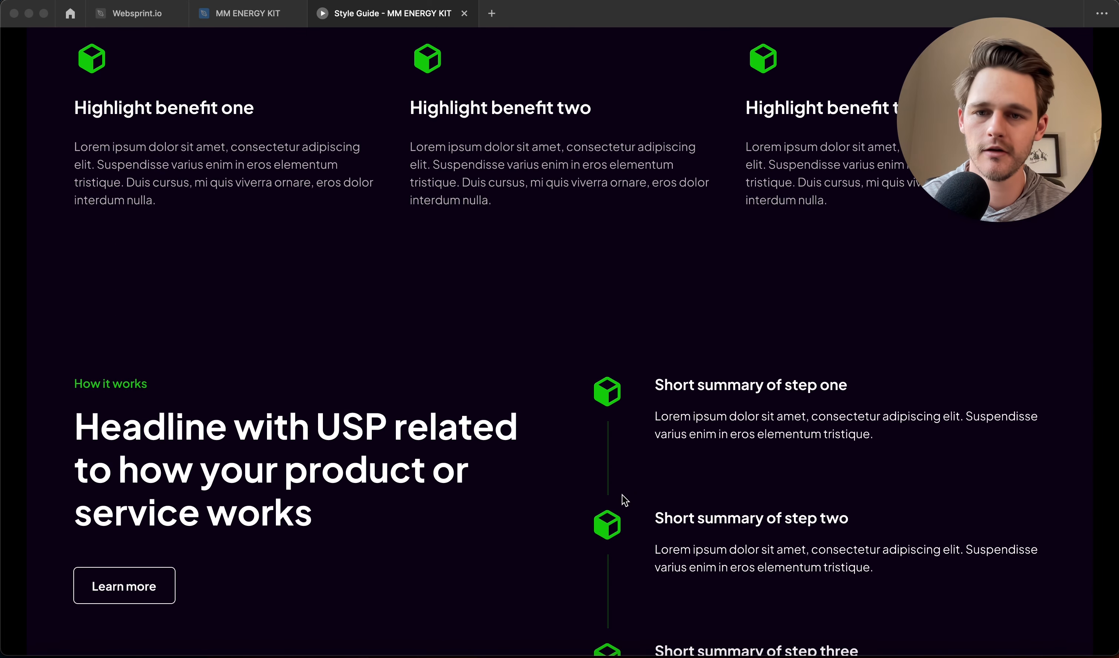
scroll(623, 495, "up", 2)
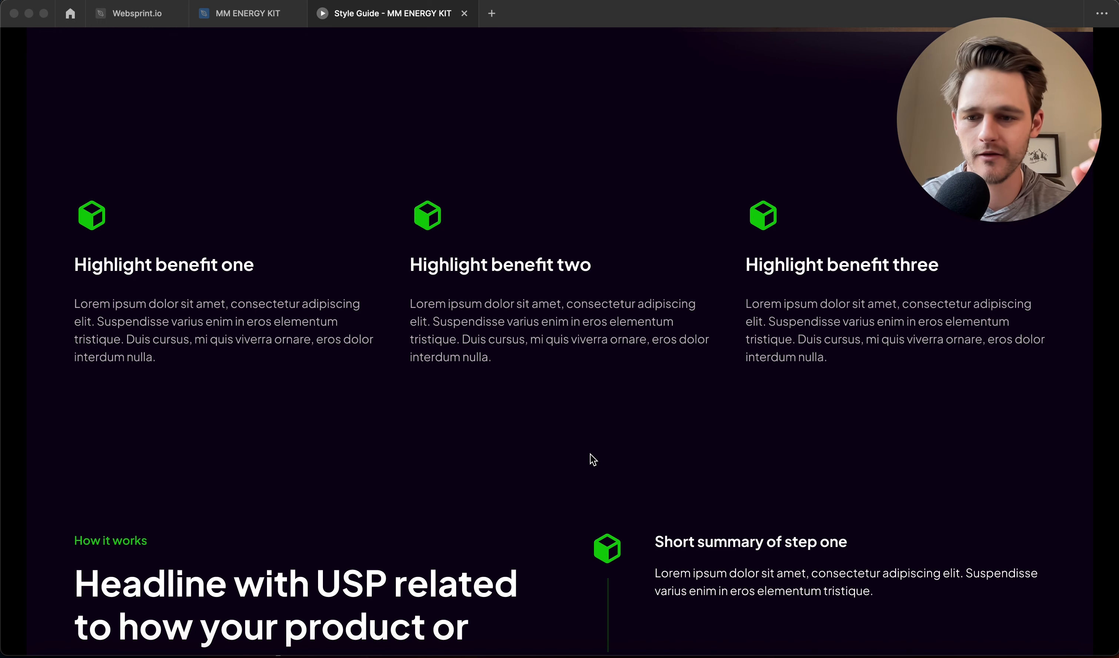